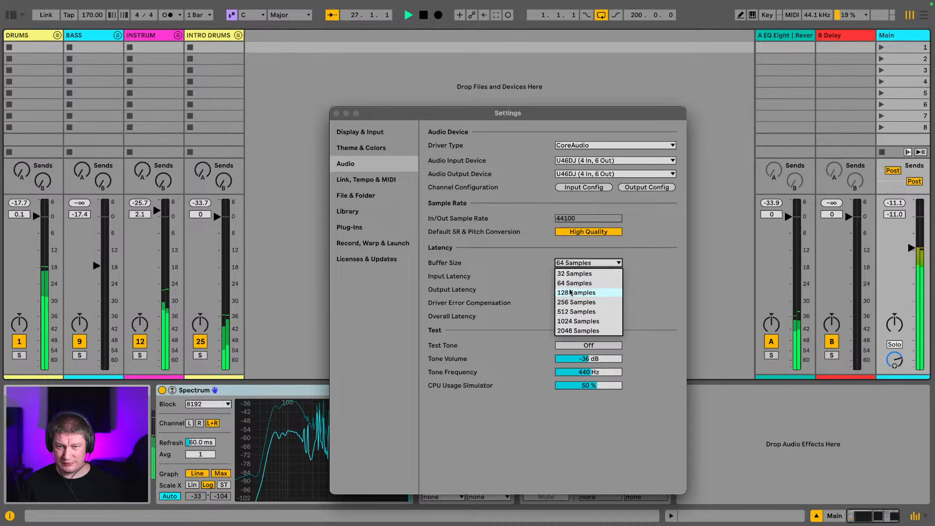
- Set the audio buffer size to 128 samples and close the settings
left_click(570, 292)
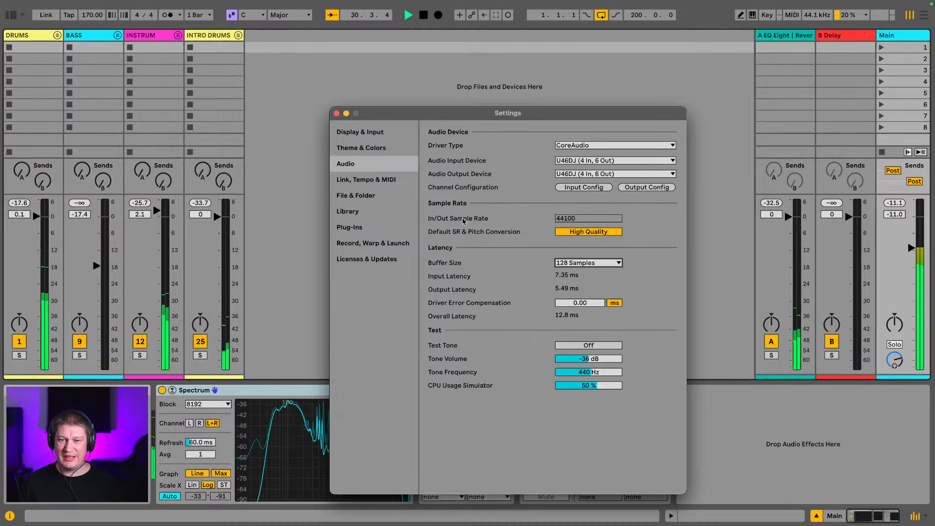
left_click(337, 113)
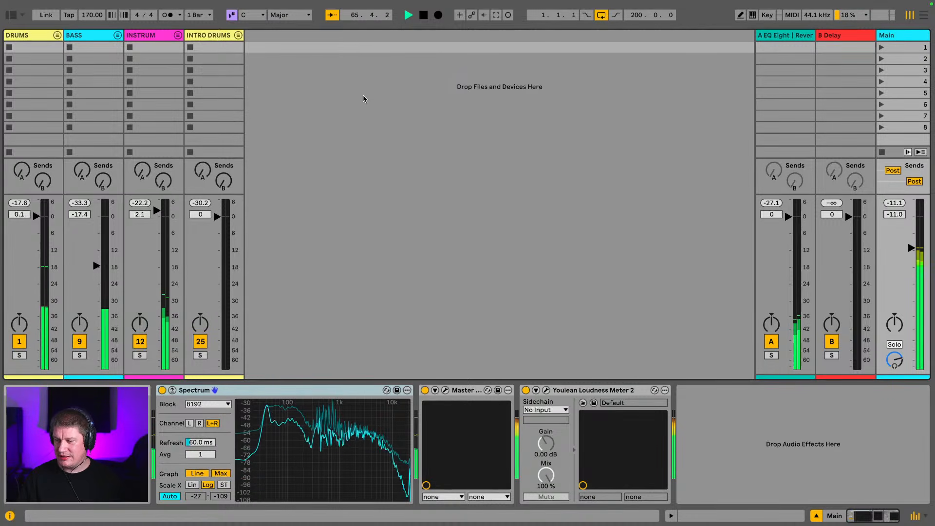
- Switch to the Arrangement View and hide the browser to give the timeline the full width
left_click(923, 15)
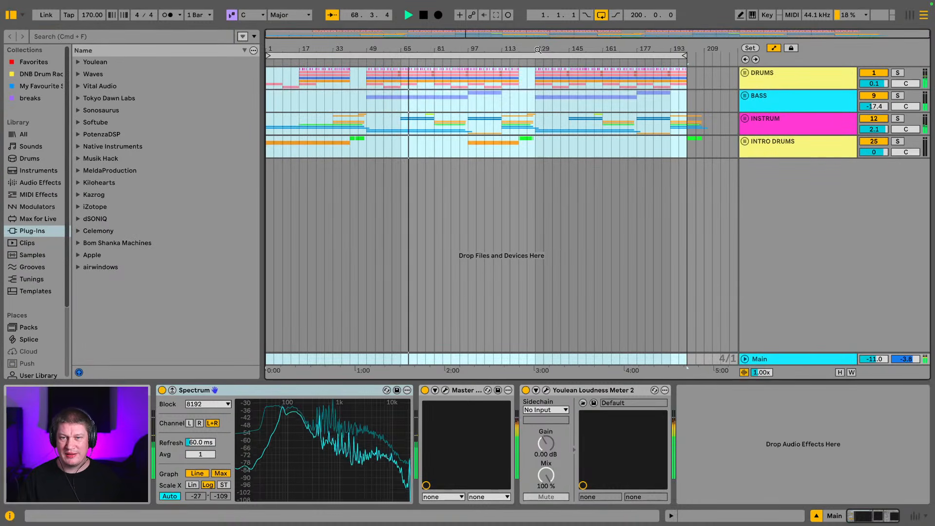
left_click_drag(537, 50, 595, 111)
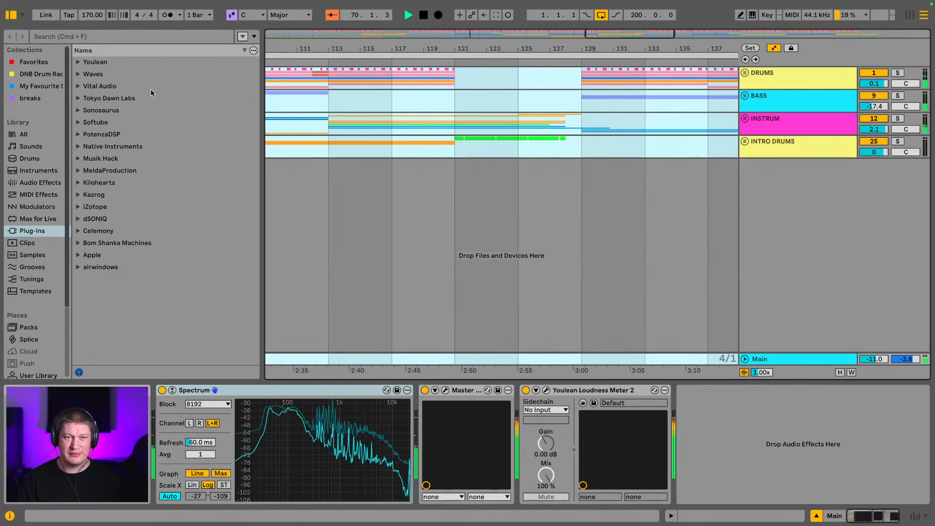
left_click_drag(263, 98, 191, 95)
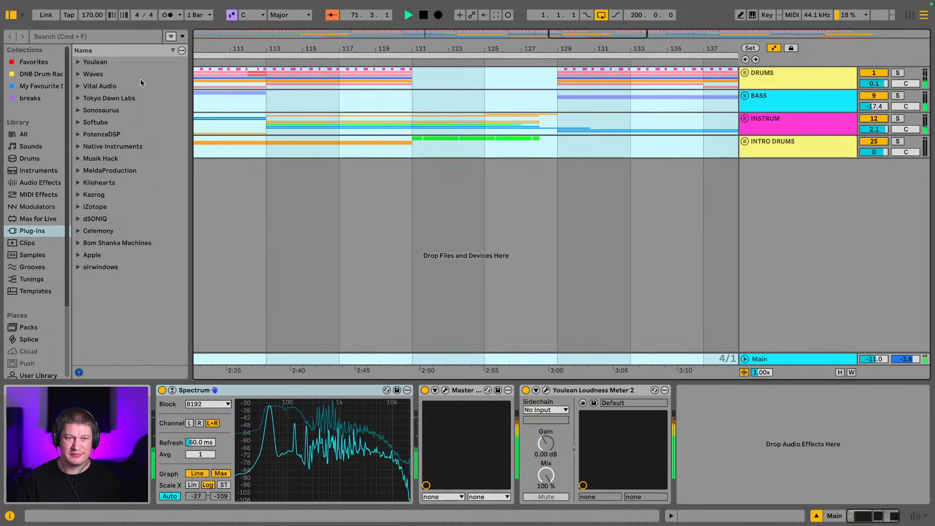
left_click(10, 15)
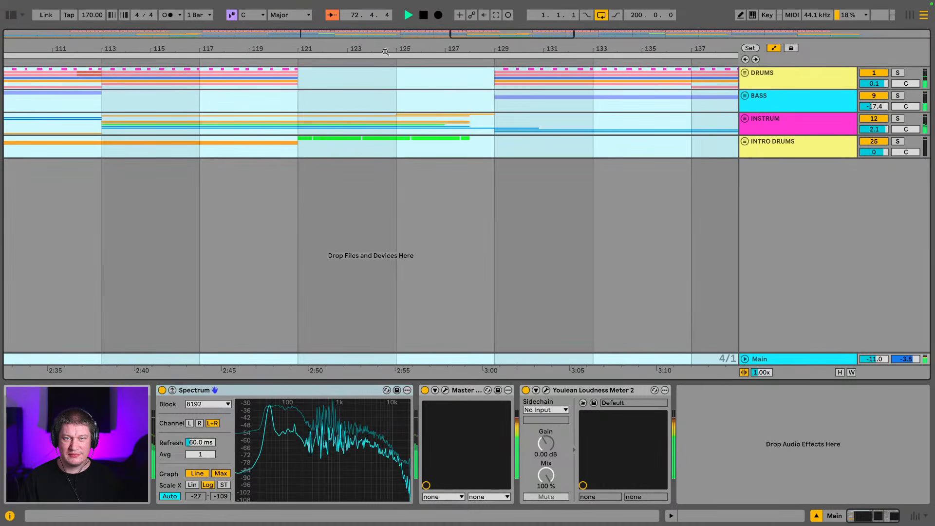
- Examine the breakdown around bars 113 to 129, stop playback at the INTRO DRUMS gap, and view the whole arrangement
left_click_drag(385, 51, 398, 50)
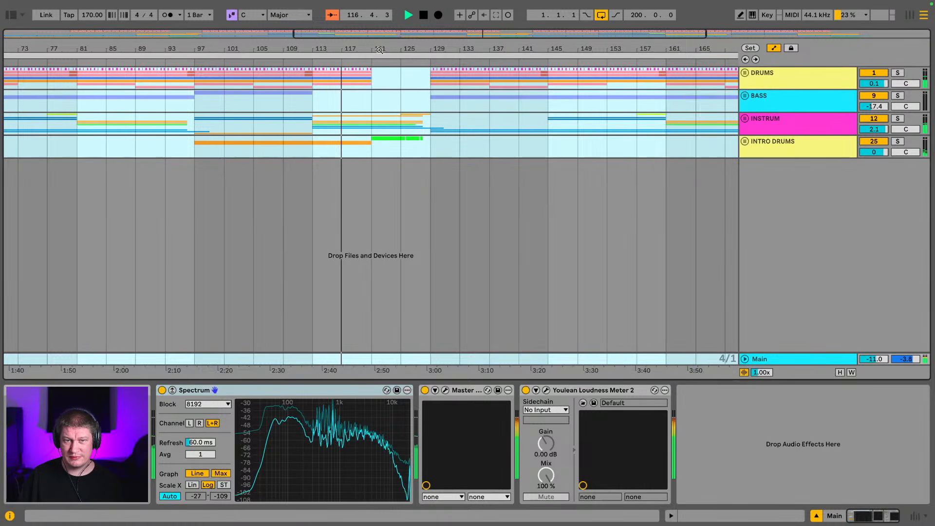
left_click_drag(384, 61, 385, 121)
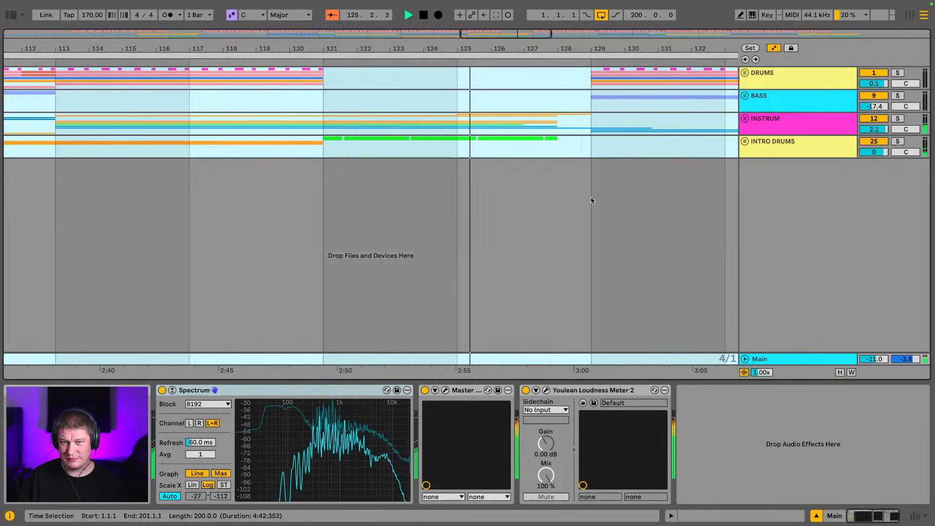
left_click(585, 149)
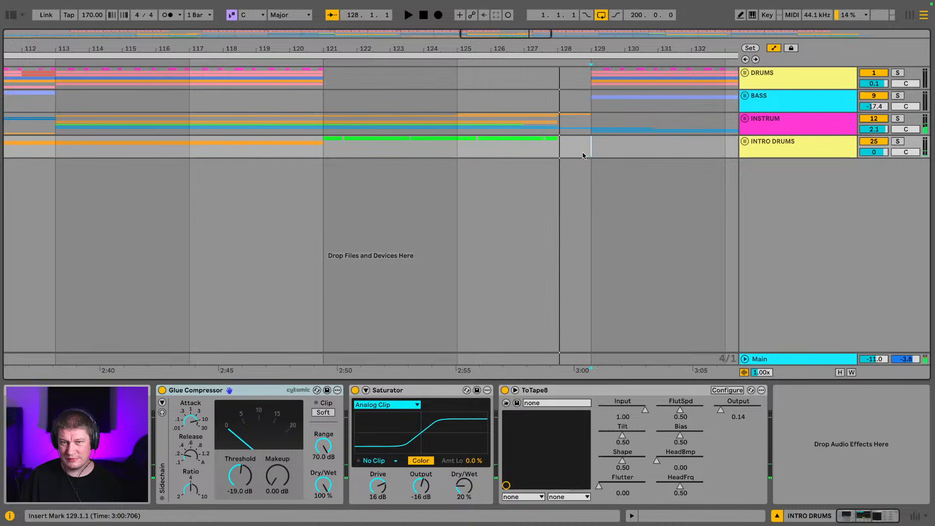
mouse_move(447, 3)
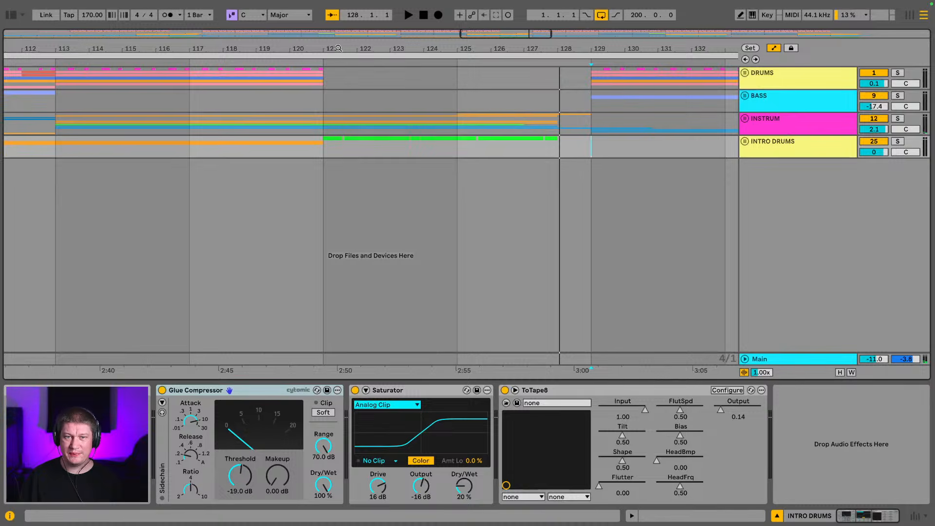
left_click_drag(339, 50, 339, 5)
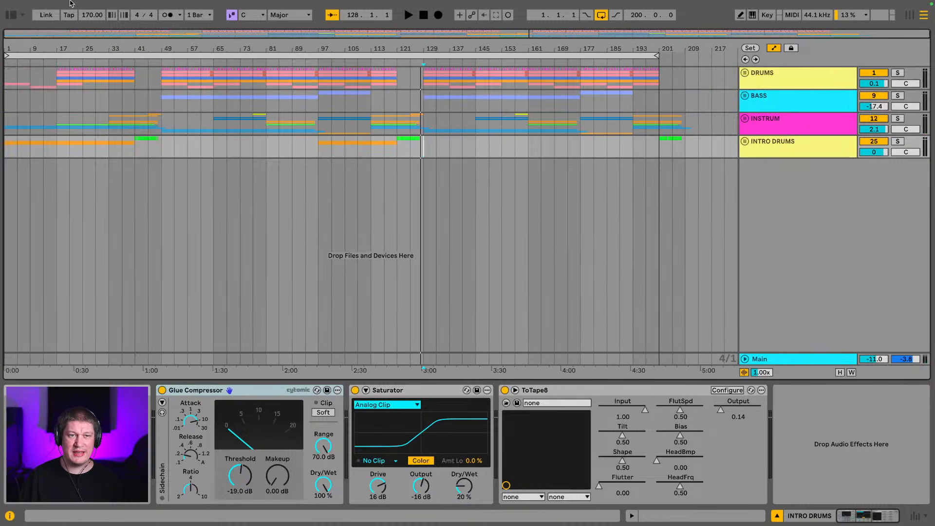
- Create a new Live Set without saving the changes to Side Quest Drumwork
mouse_move(21, 7)
left_click(52, 6)
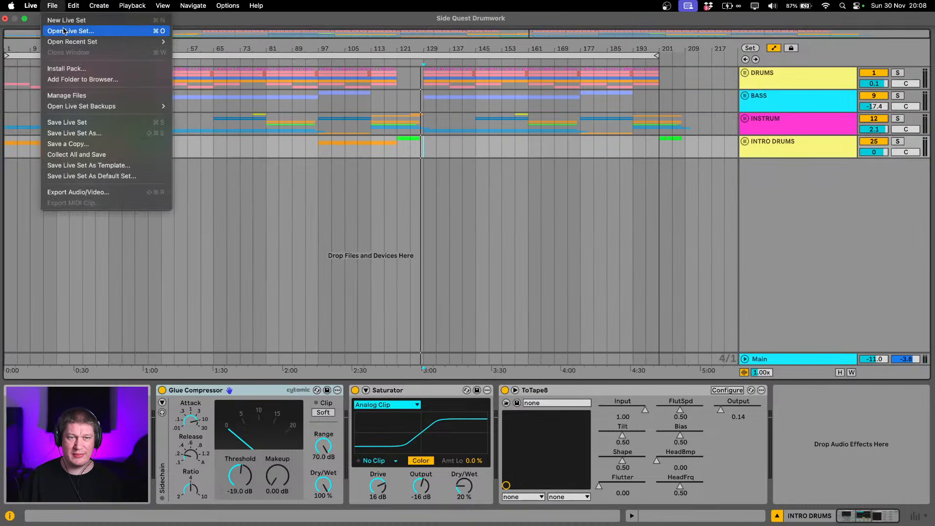
left_click(67, 23)
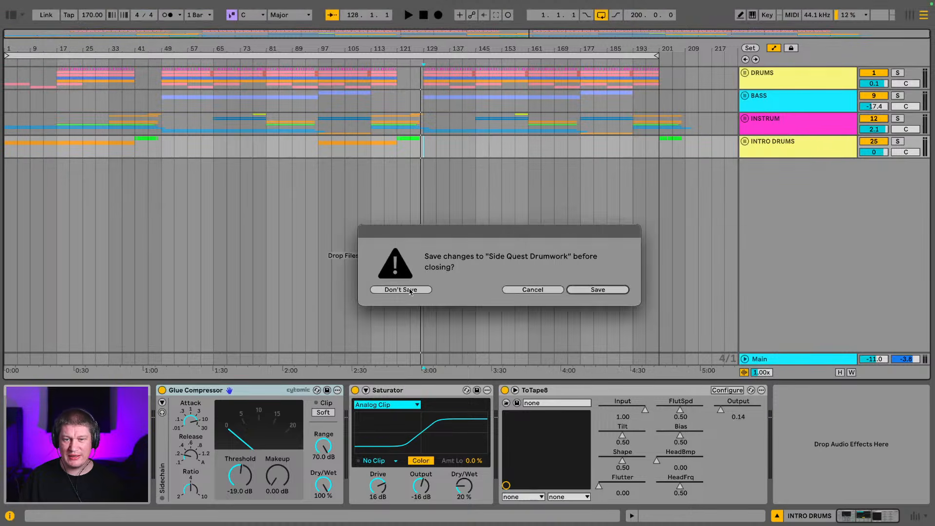
left_click(409, 289)
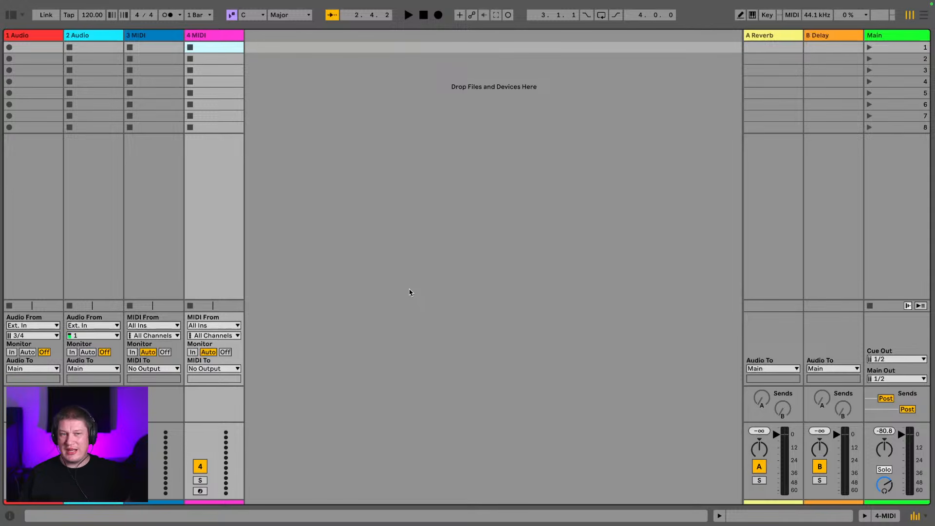
- Set the tempo of the new set to 175 BPM
left_click(90, 18)
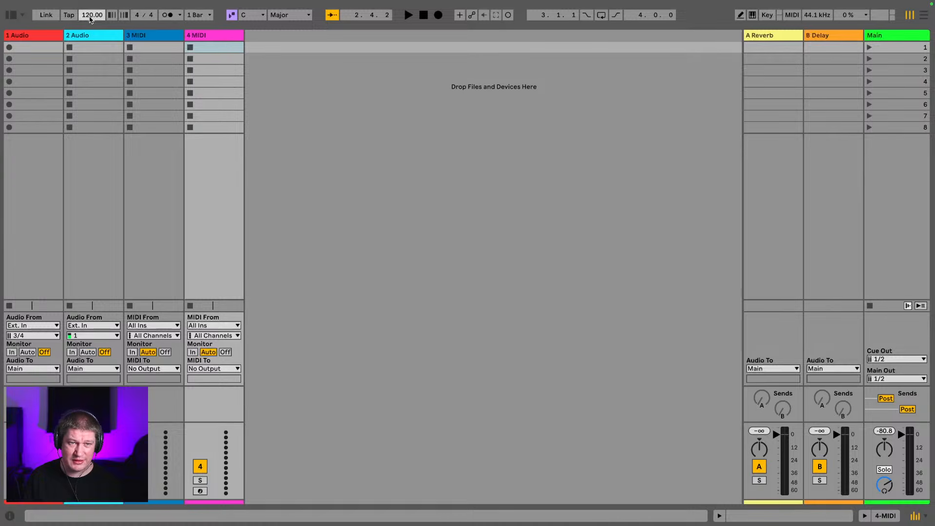
type("175")
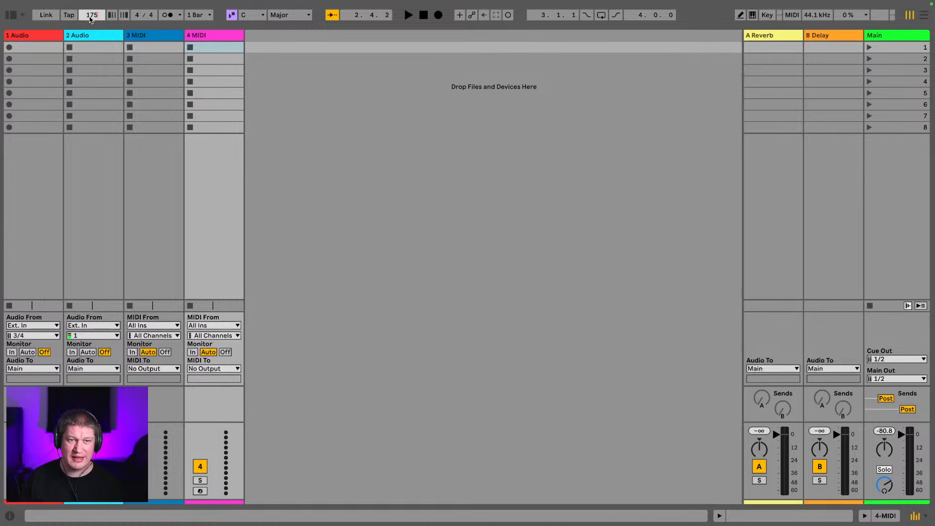
key("Return")
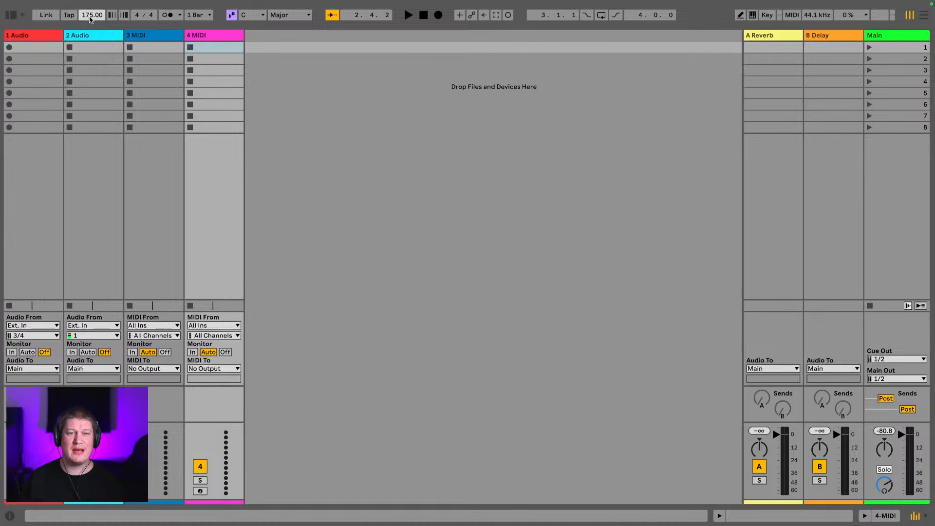
left_click_drag(96, 12, 96, 14)
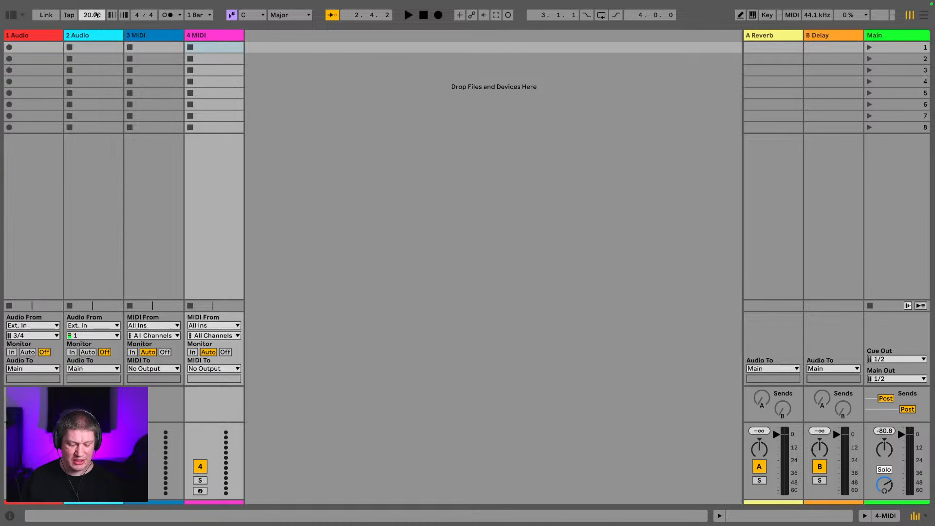
type("175")
key("Return")
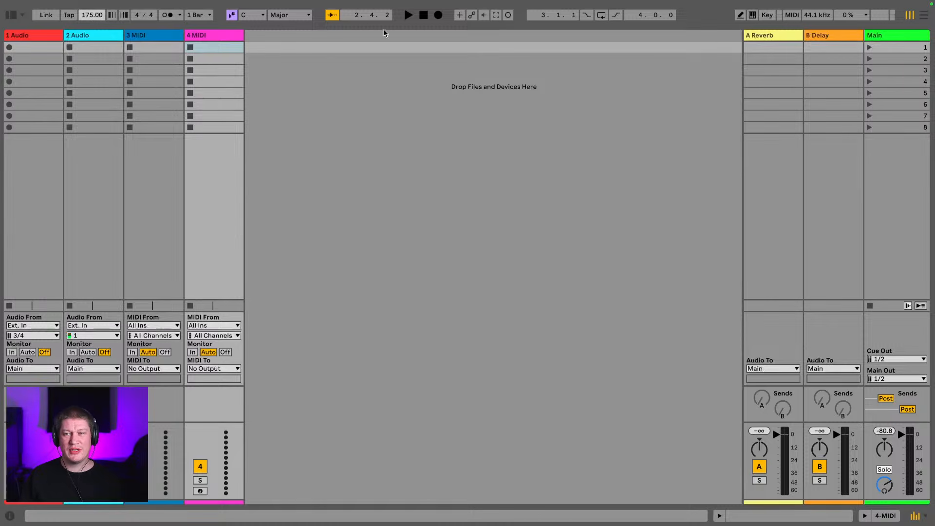
left_click(88, 37)
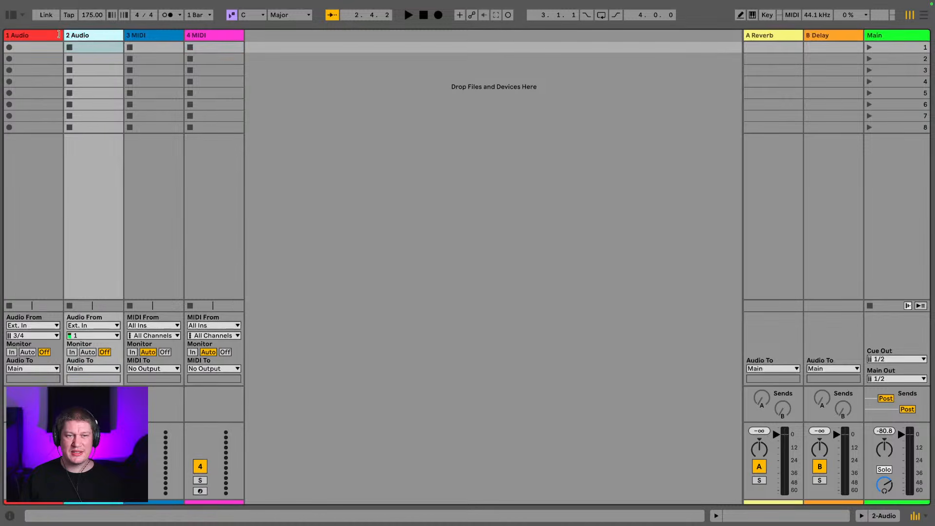
left_click(47, 36)
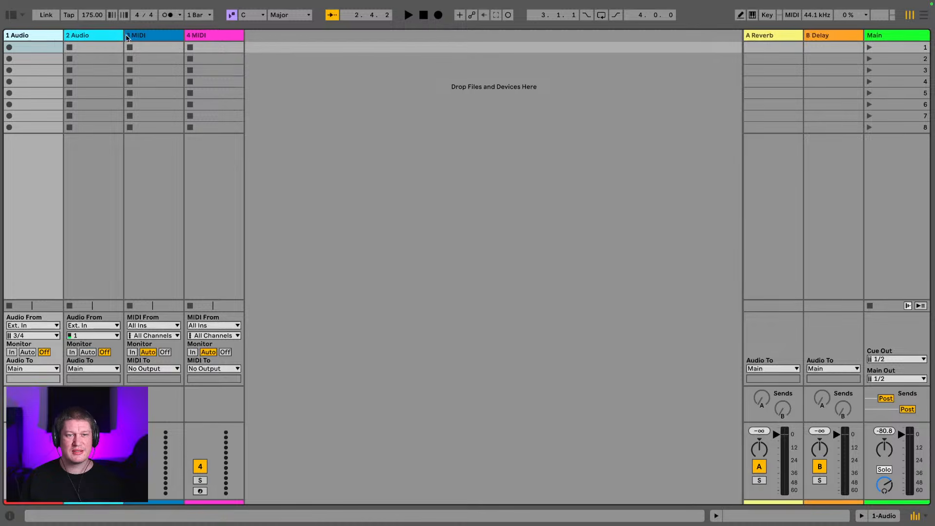
left_click(154, 38)
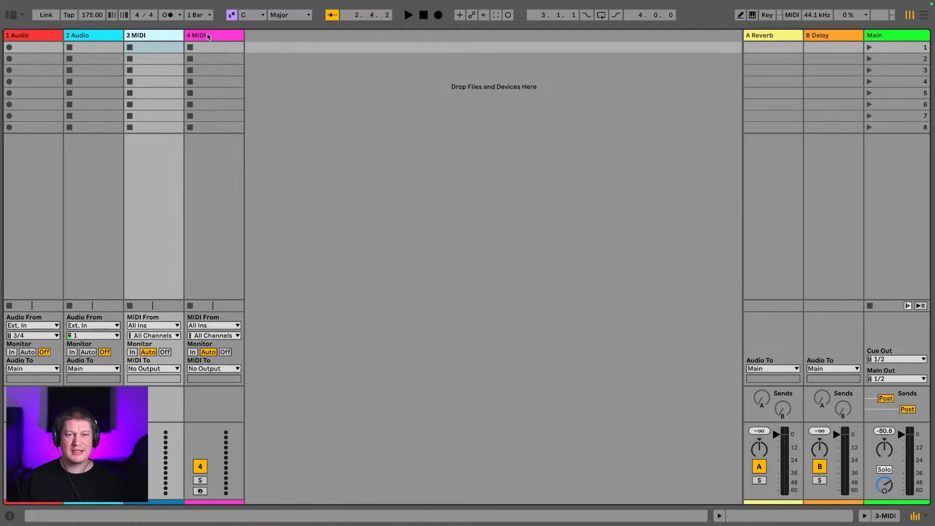
- Load the Kontakt 7 plug-in from the Native Instruments folder onto the 3 MIDI track
left_click(10, 16)
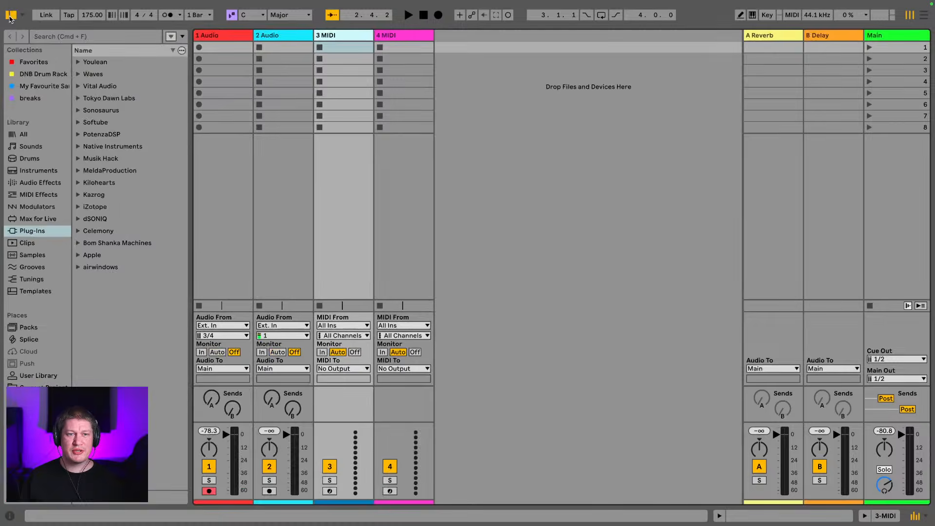
left_click(39, 170)
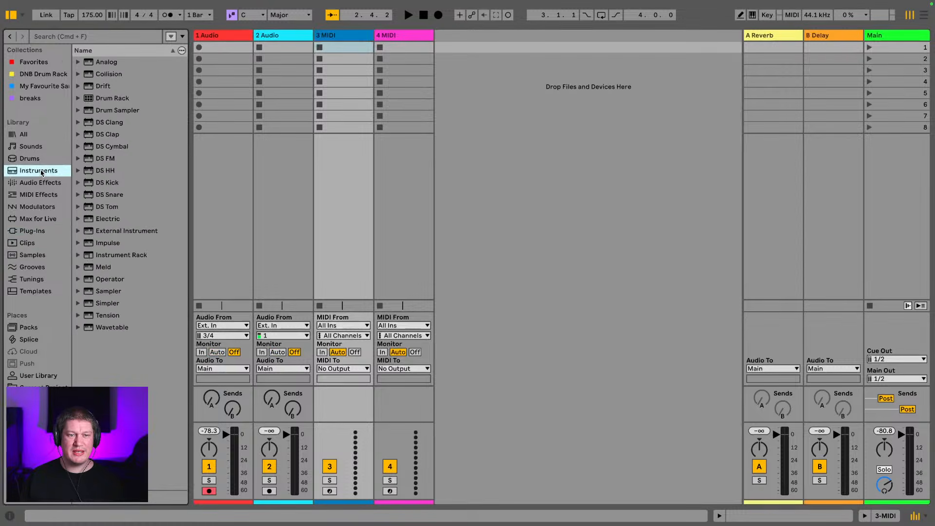
left_click(33, 232)
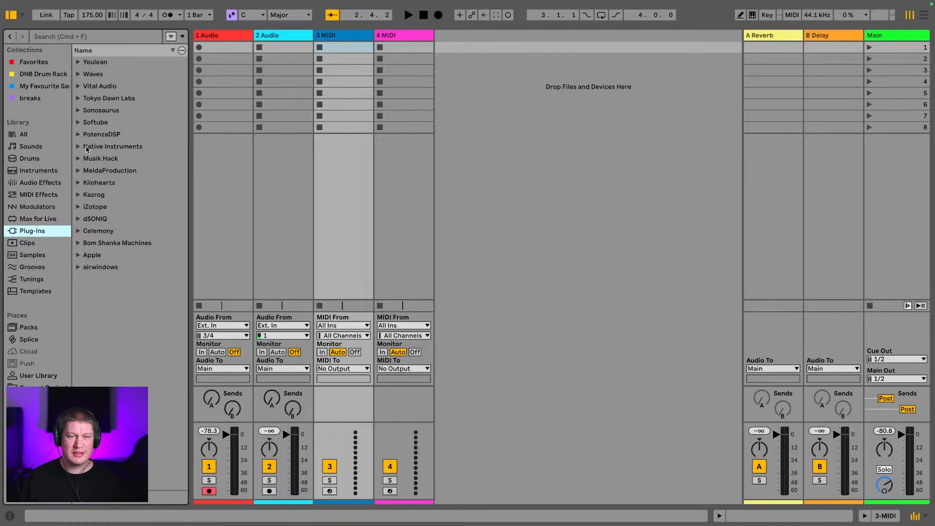
left_click(81, 147)
scroll(95, 170, "down", 2)
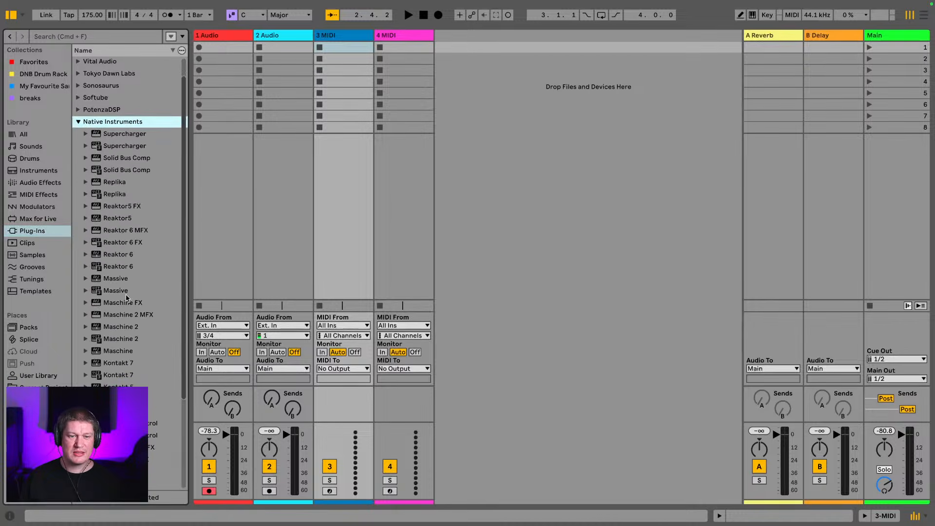
scroll(107, 297, "down", 2)
left_click(115, 350)
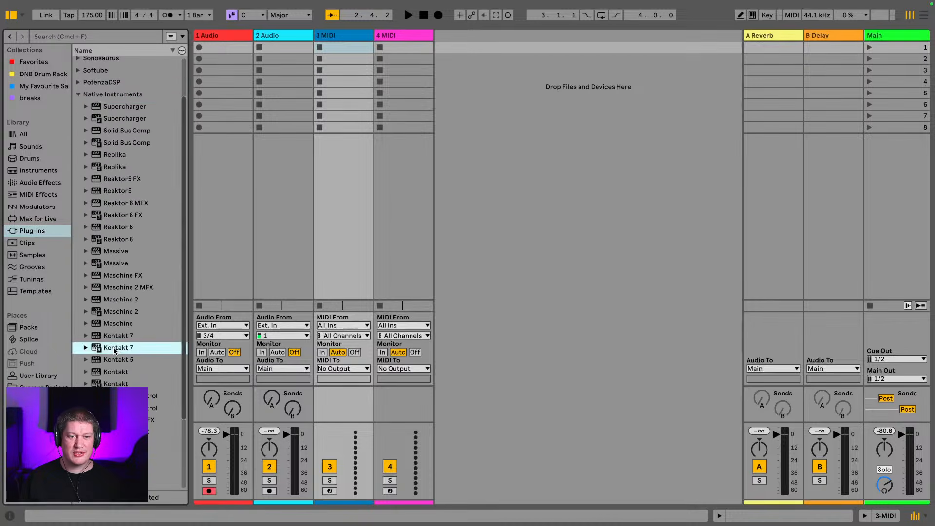
left_click_drag(116, 336, 343, 34)
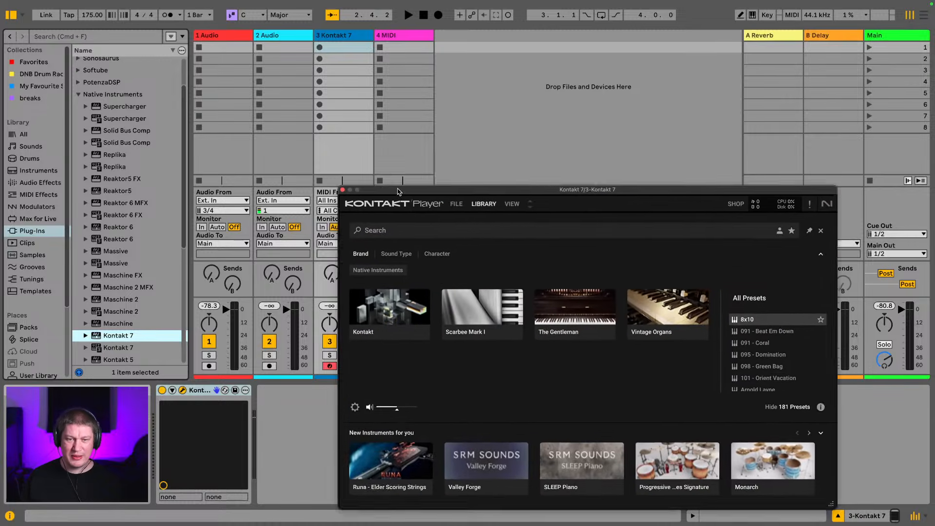
- Load the Pink Playboy preset from the Scarbee Mark I library in Kontakt
left_click_drag(402, 191, 264, 54)
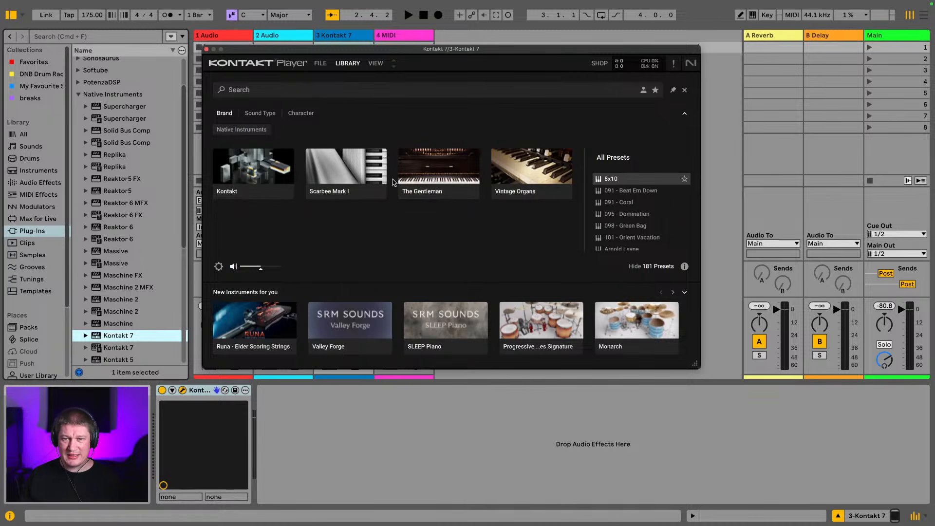
left_click(346, 168)
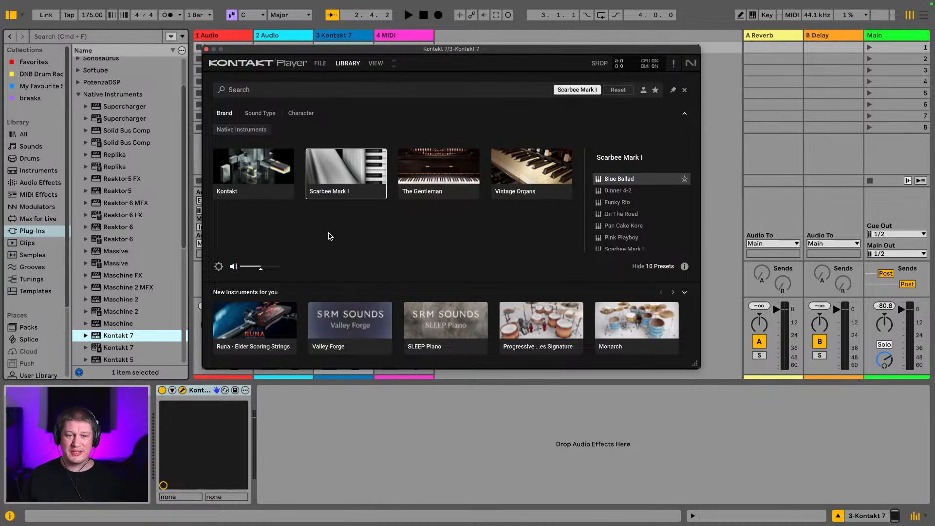
left_click(333, 175)
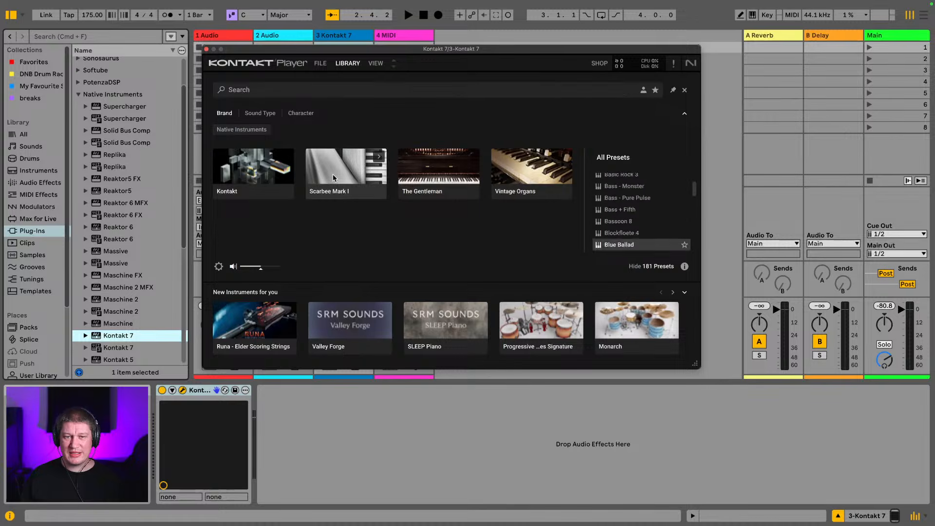
left_click(333, 176)
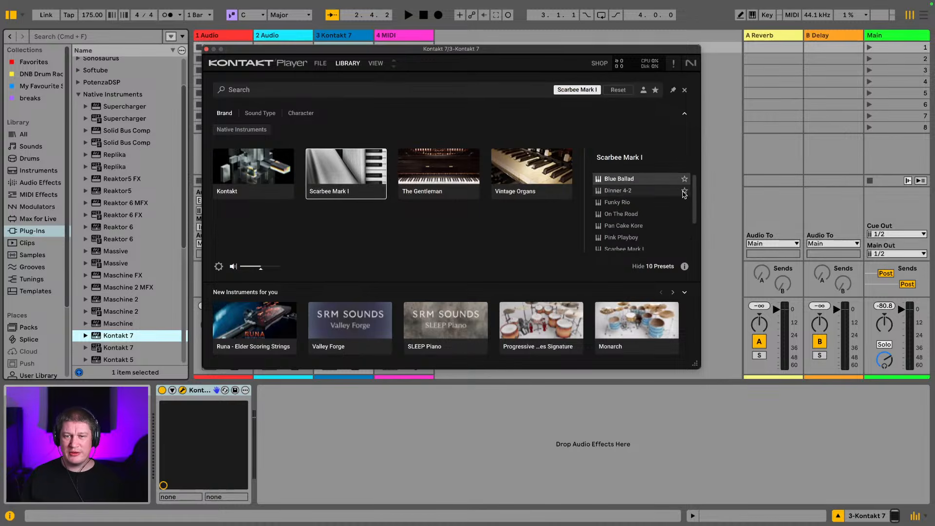
scroll(638, 209, "down", 2)
scroll(648, 215, "down", 2)
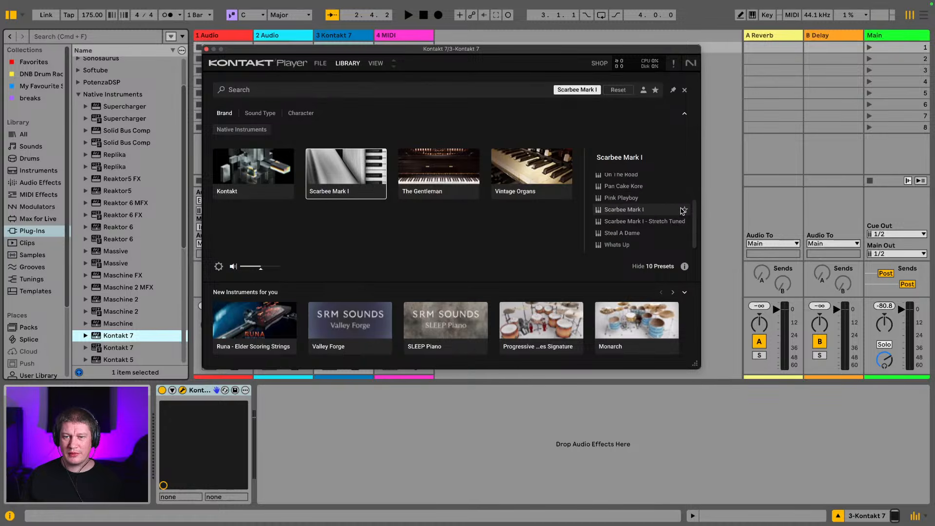
scroll(653, 214, "up", 1)
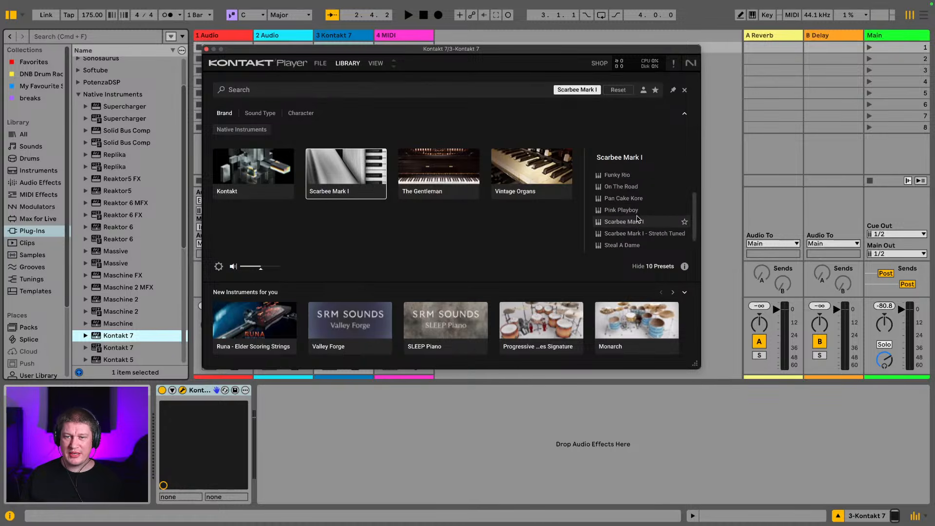
scroll(656, 215, "down", 1)
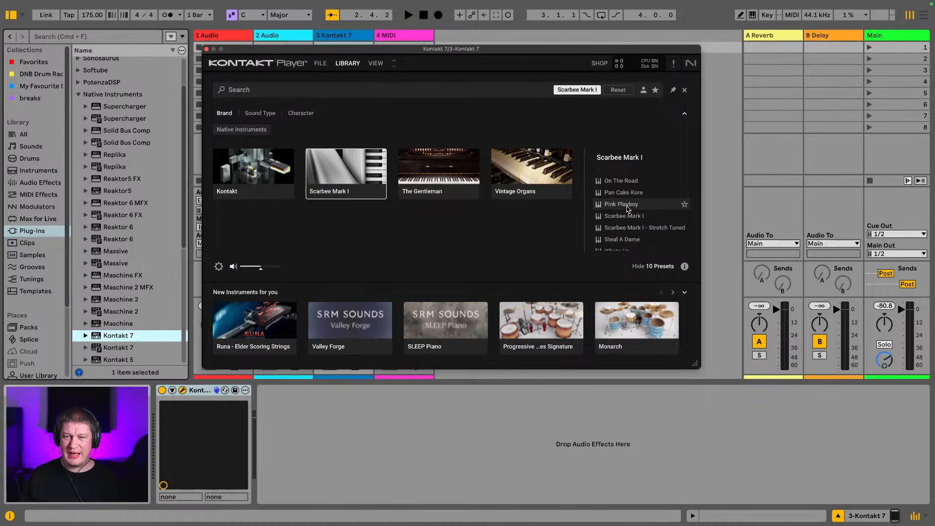
left_click(626, 205)
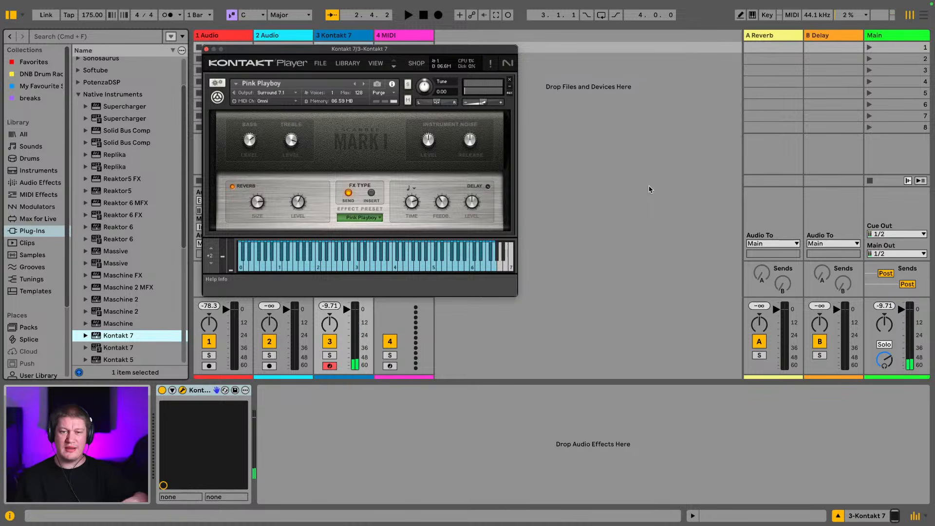
- Move the Kontakt window clear of the track mixers and toggle the 3 Kontakt 7 track's record arm off and back on
left_click_drag(379, 50, 662, 49)
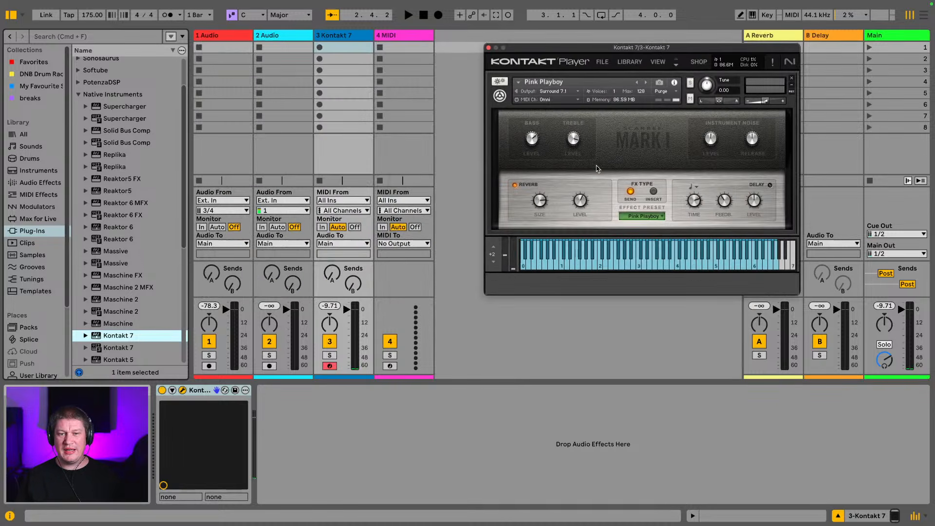
left_click(330, 369)
left_click(329, 367)
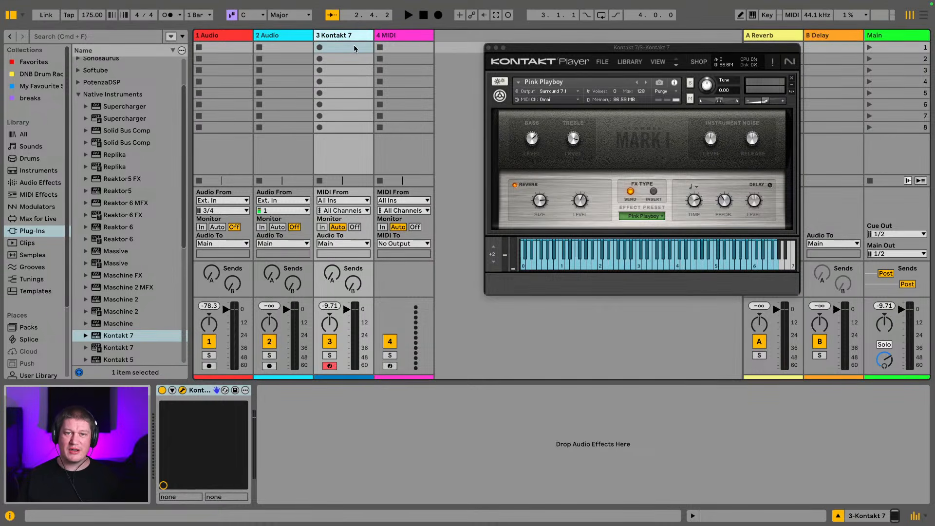
left_click_drag(625, 46, 596, 42)
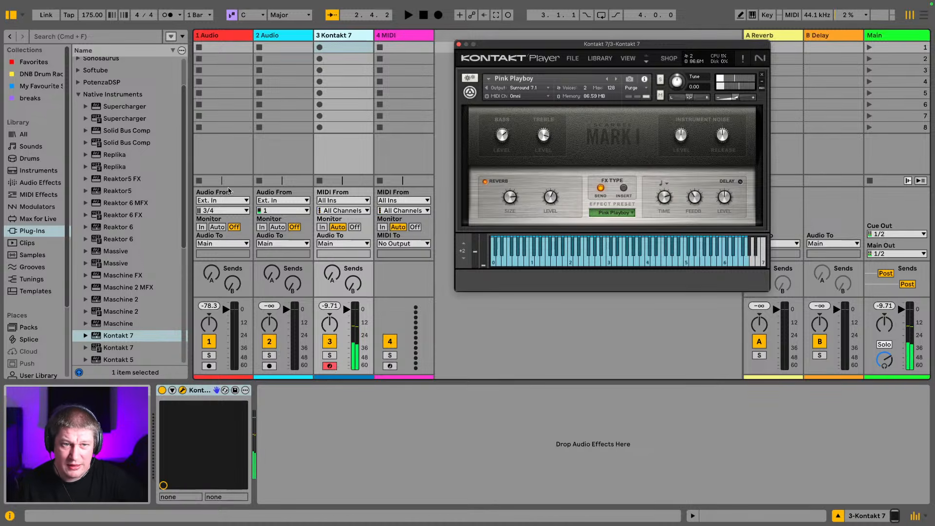
- Turn on the metronome and run playback twice to rehearse the piano chords against the beat, stopping each time
left_click(169, 18)
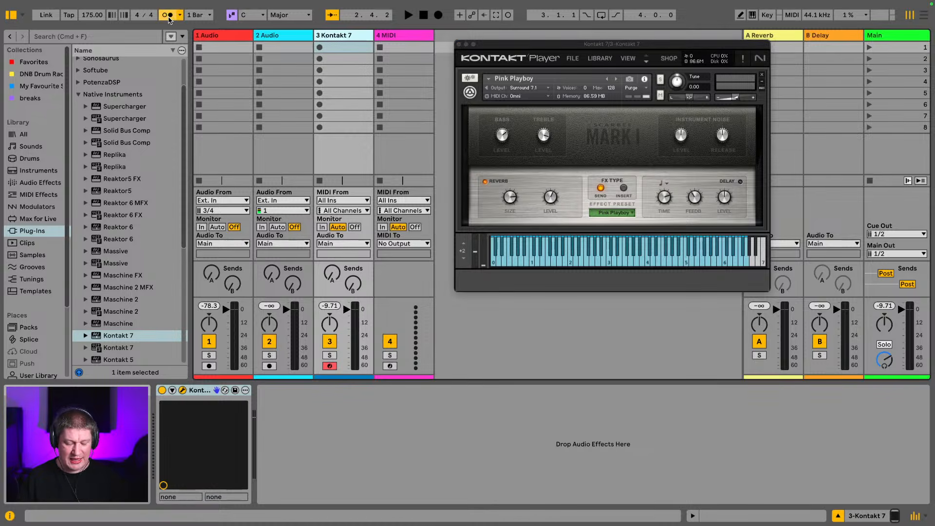
key("space")
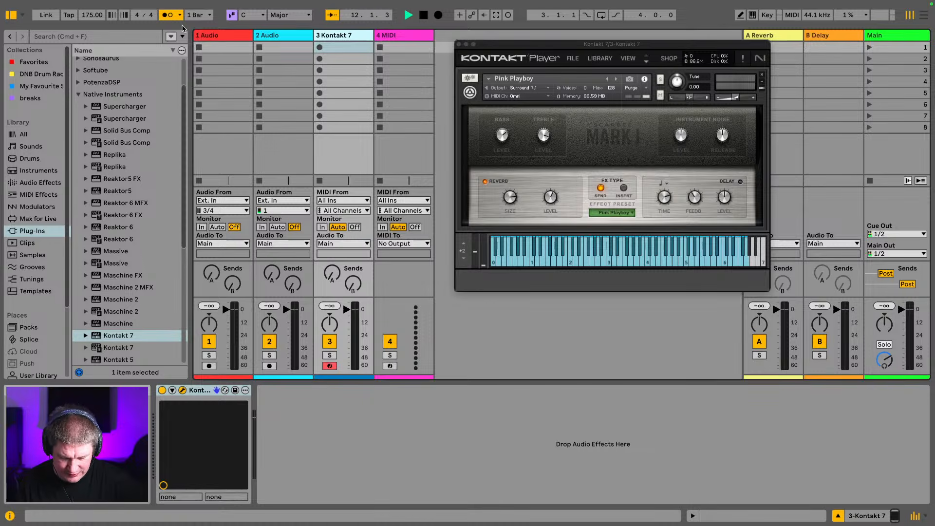
key("space")
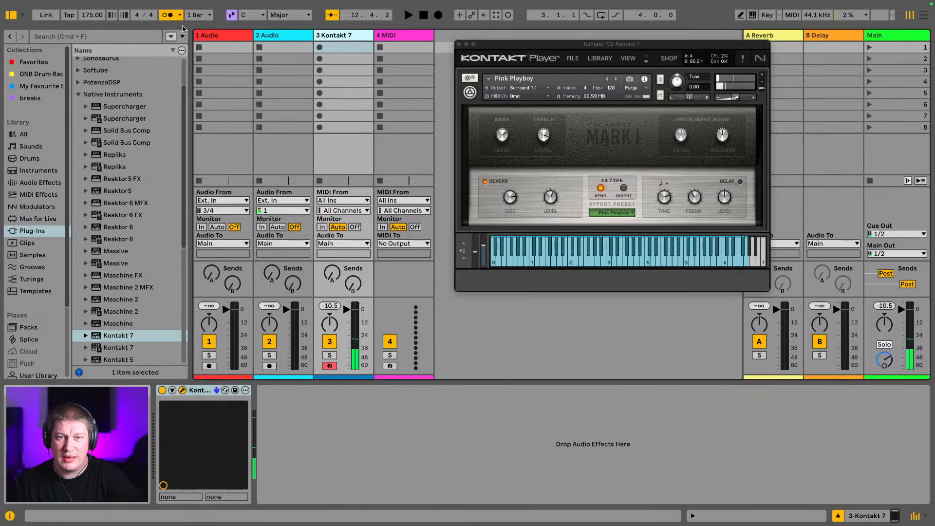
left_click(409, 16)
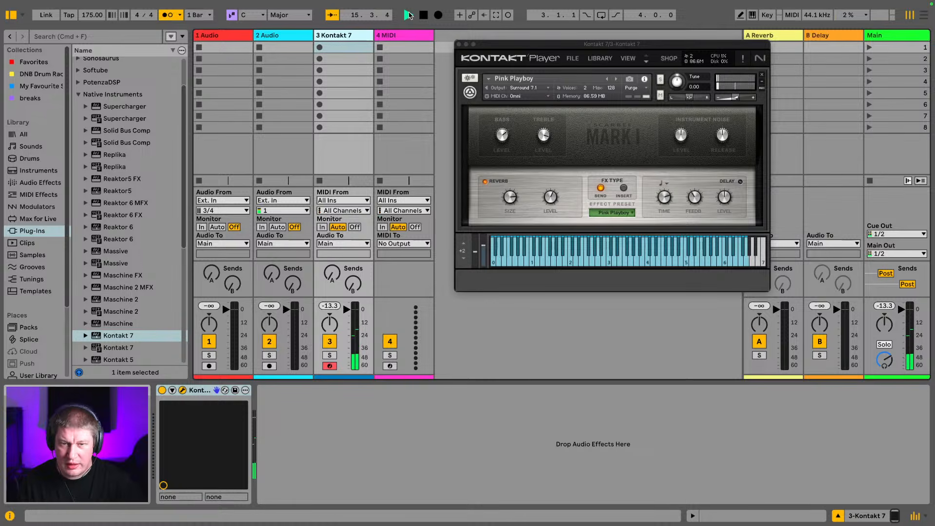
key("space")
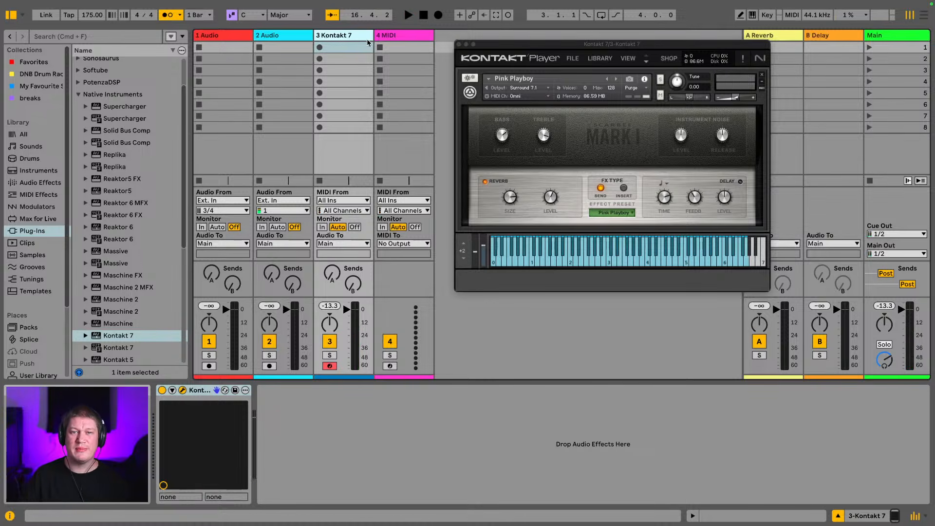
- Switch to the Arrangement View and move the Kontakt window clear of the timeline around the Kontakt 7 track
left_click(352, 47)
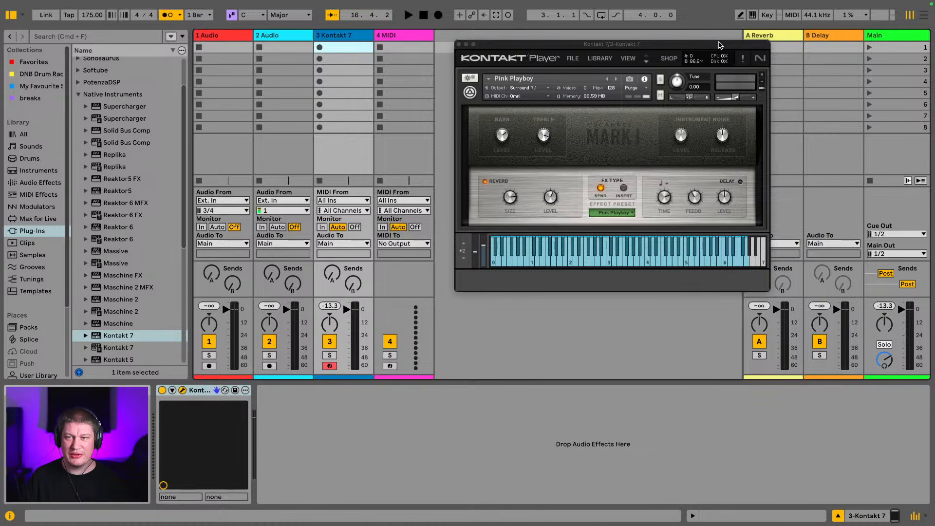
left_click_drag(720, 45, 721, 49)
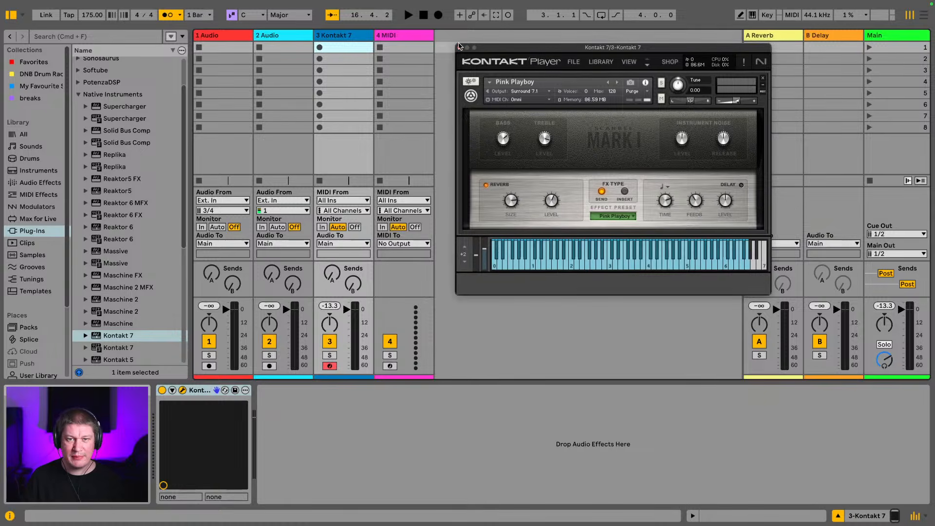
key("Tab")
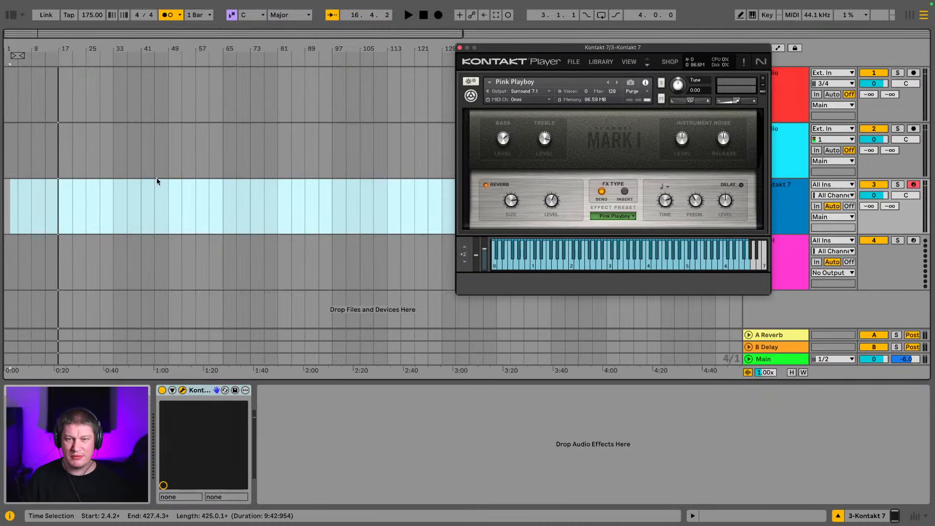
left_click_drag(499, 51, 611, 270)
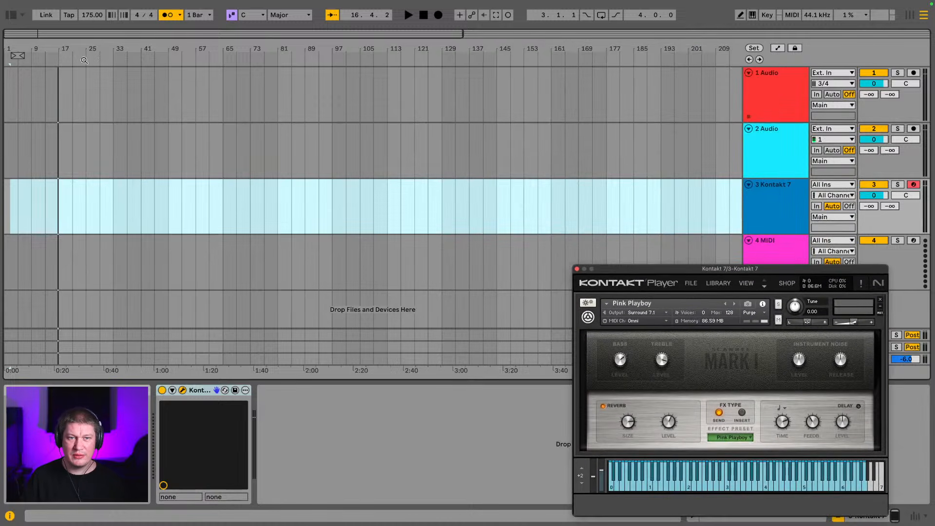
- Move the four-bar loop region to start at bar 5 and record the piano chords on the 3 Kontakt 7 track until just past bar 13
left_click_drag(23, 49, 23, 92)
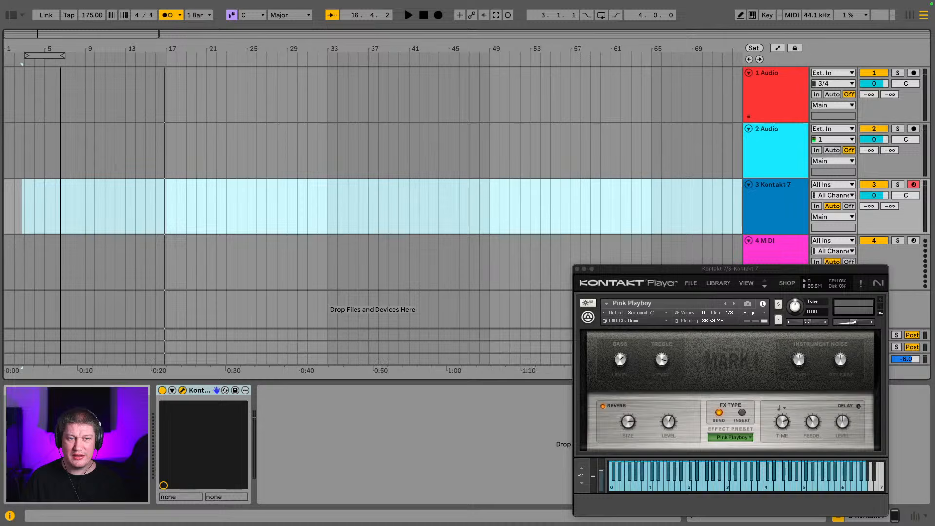
left_click(50, 57)
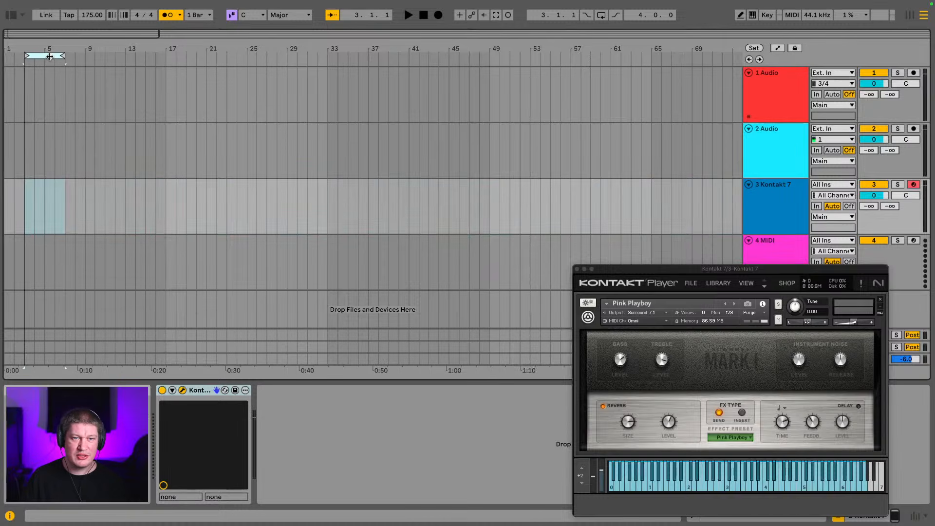
left_click_drag(50, 57, 59, 83)
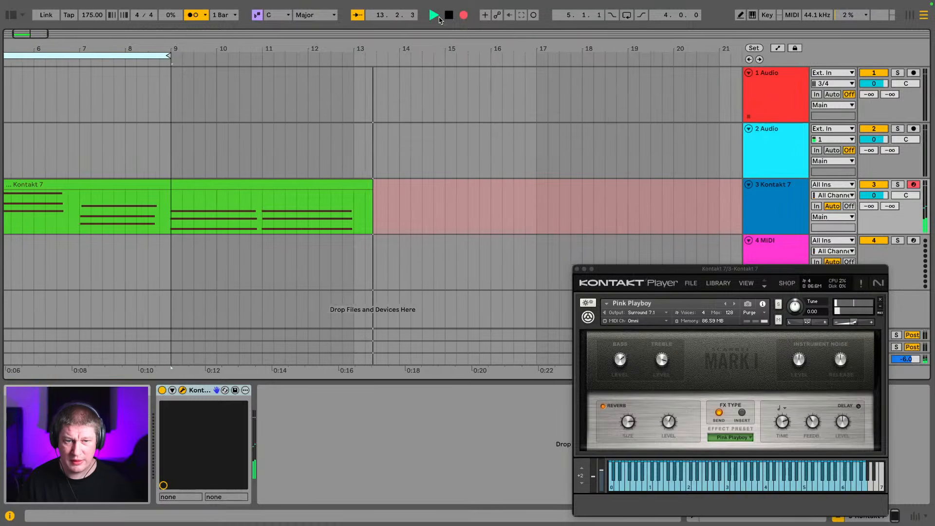
left_click(449, 15)
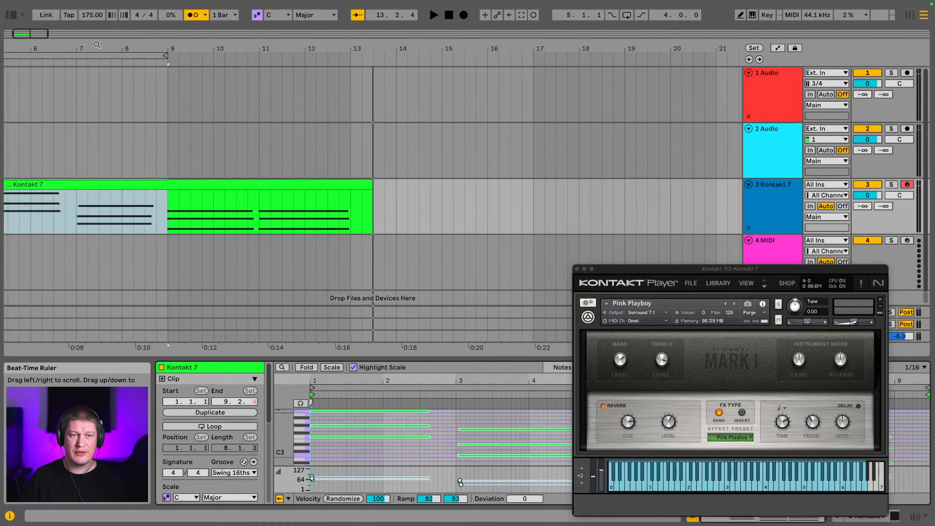
- Extend the loop region to eight bars, from bar 5 to bar 13, and turn looping on
left_click_drag(98, 45, 227, 51)
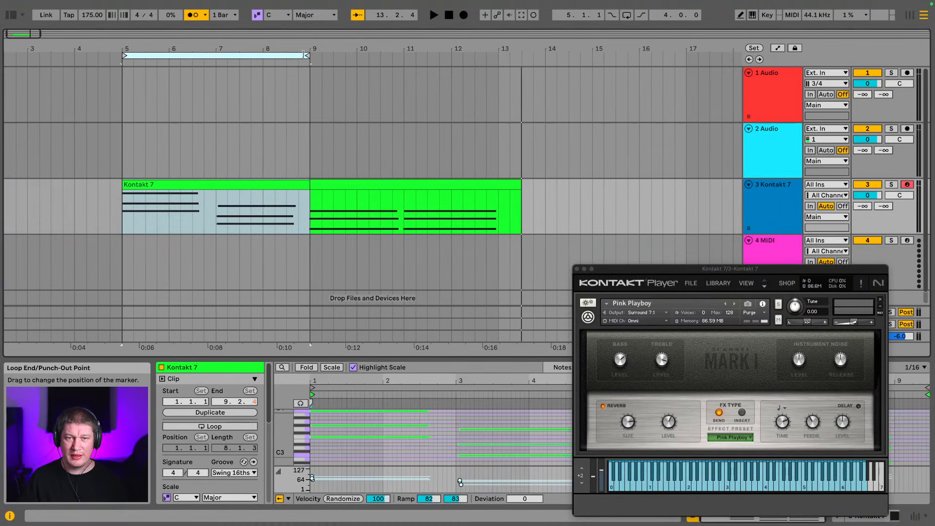
left_click_drag(305, 54, 498, 54)
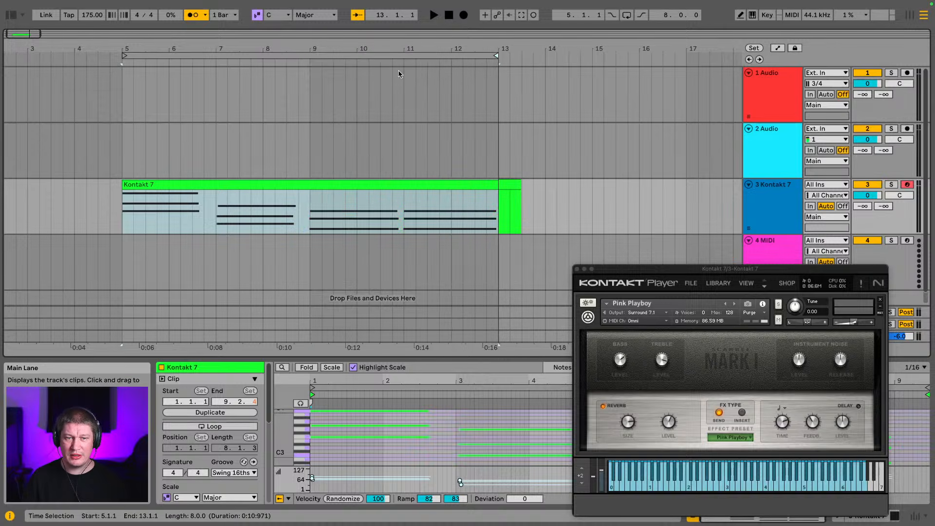
left_click(320, 60)
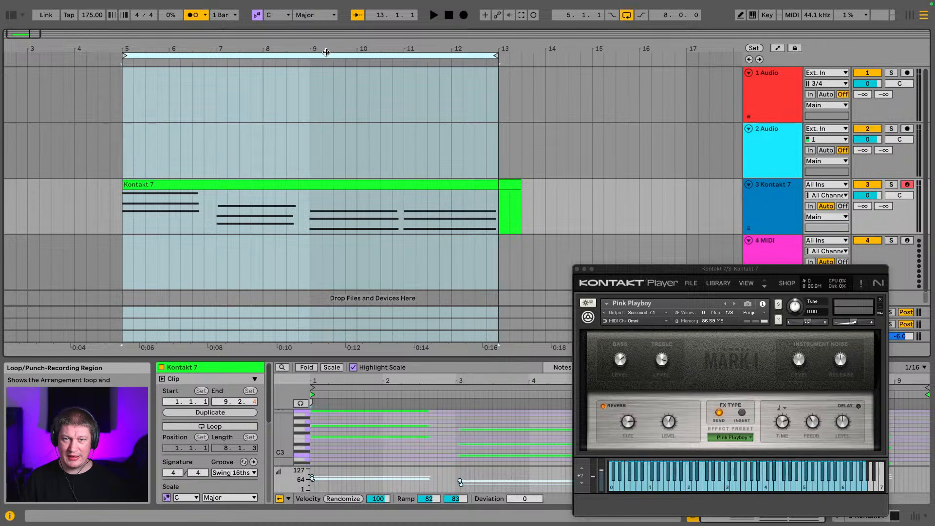
- Play back the start of the recorded chords, close the Kontakt window and stop playback
key("space")
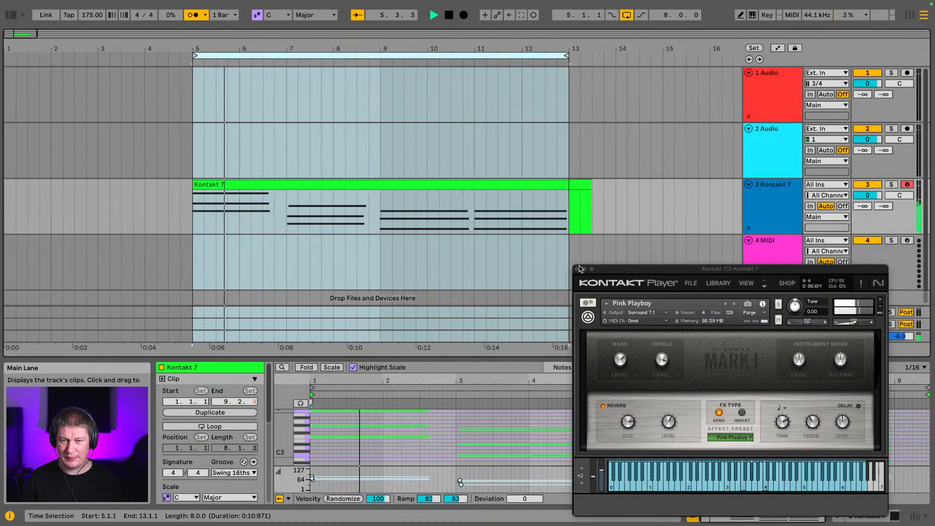
left_click(578, 269)
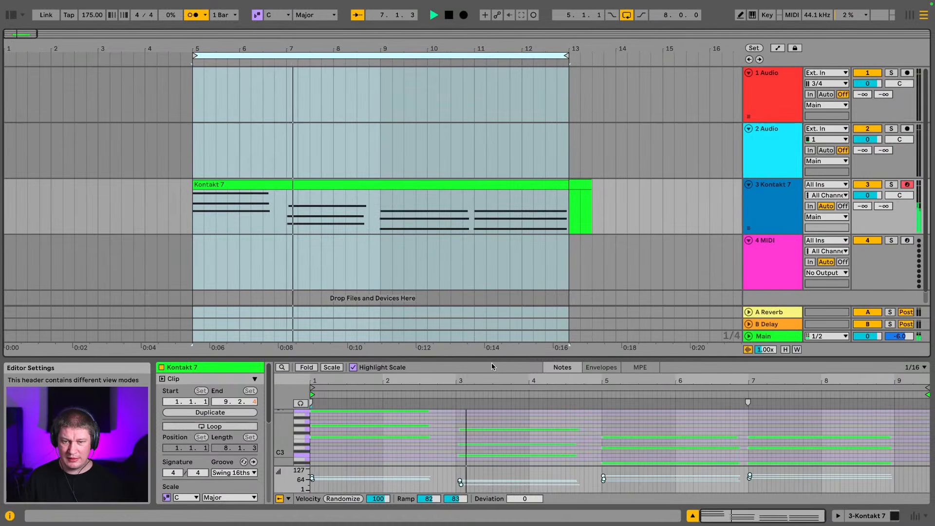
key("space")
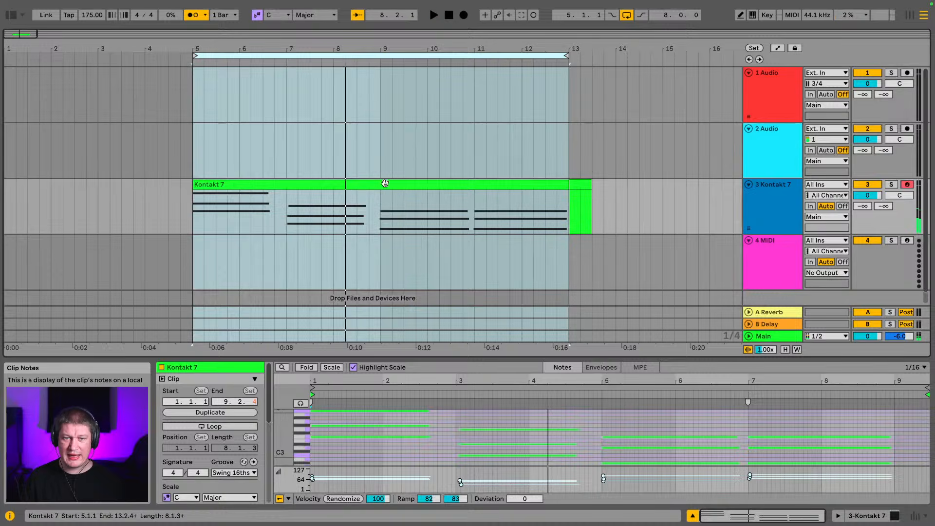
- Enlarge the note editor of the recorded Kontakt 7 clip and examine the start timing of the first chord's notes up close
left_click(379, 186)
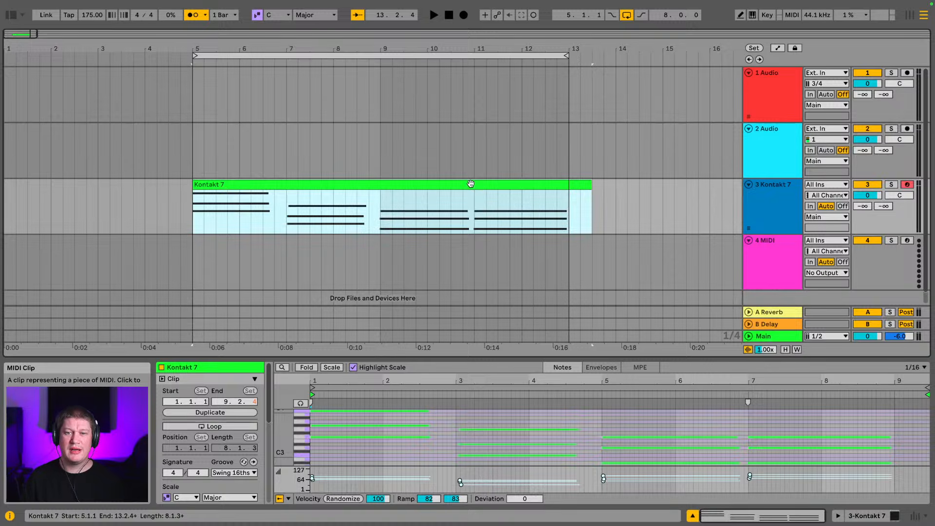
left_click_drag(462, 359, 447, 1)
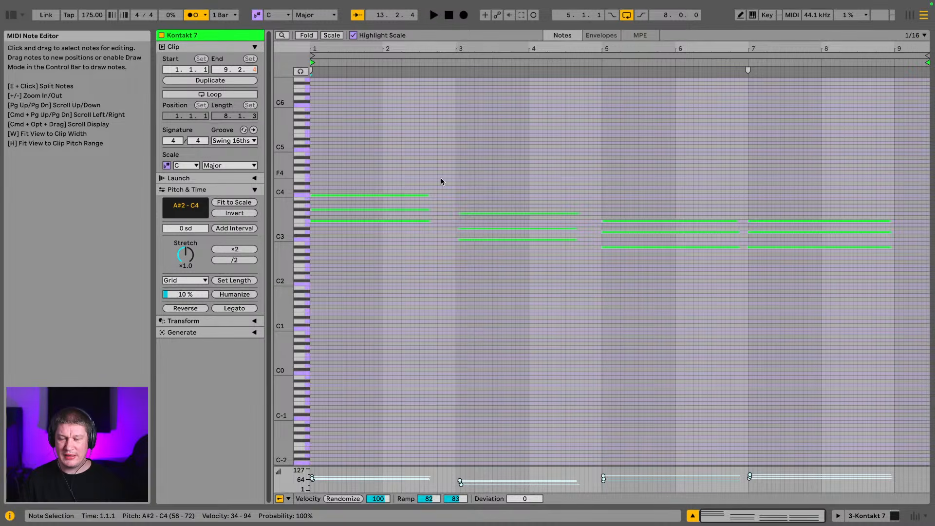
double_click(283, 222)
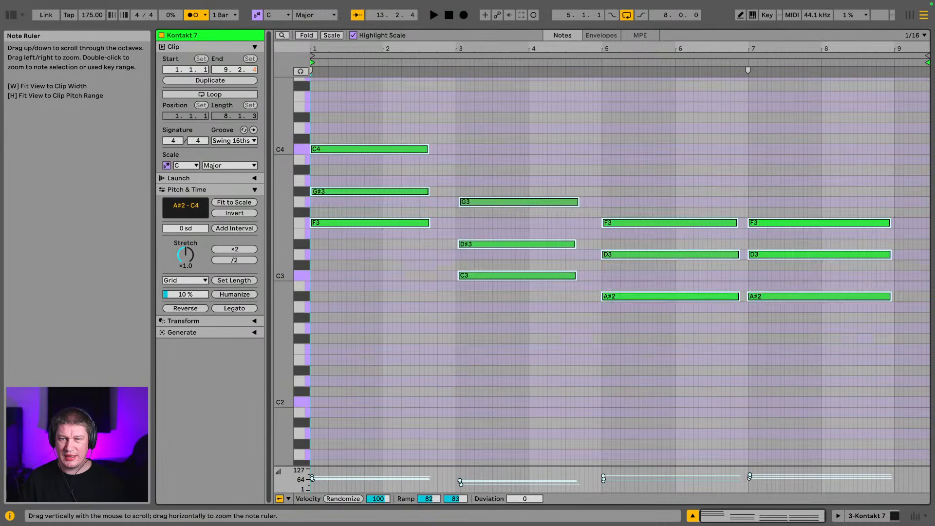
left_click_drag(283, 223, 286, 232)
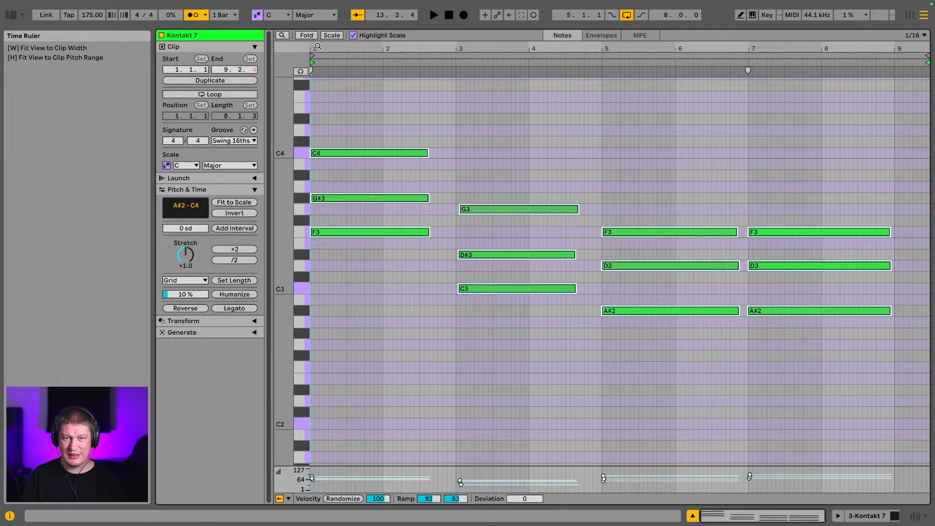
left_click_drag(314, 48, 320, 243)
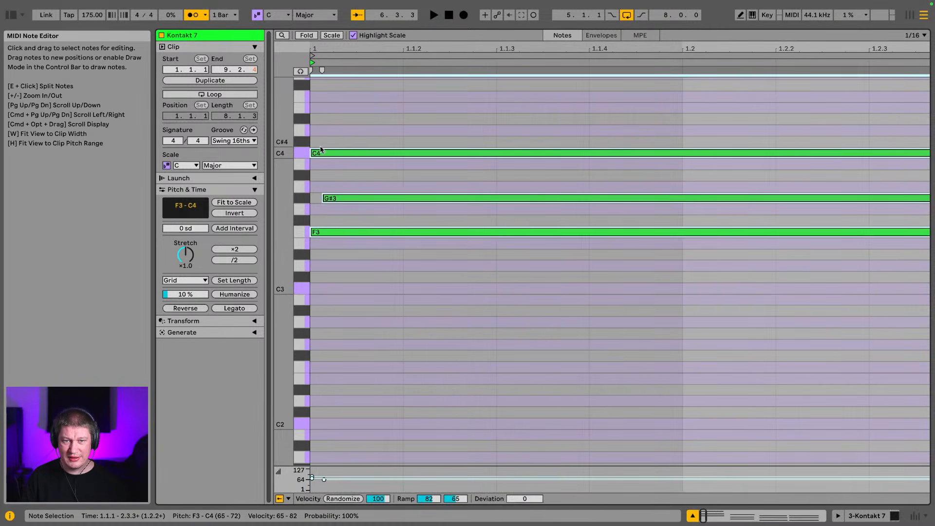
- Check the note starts of the first chord and play back the first two chords of the clip
left_click_drag(320, 132, 318, 248)
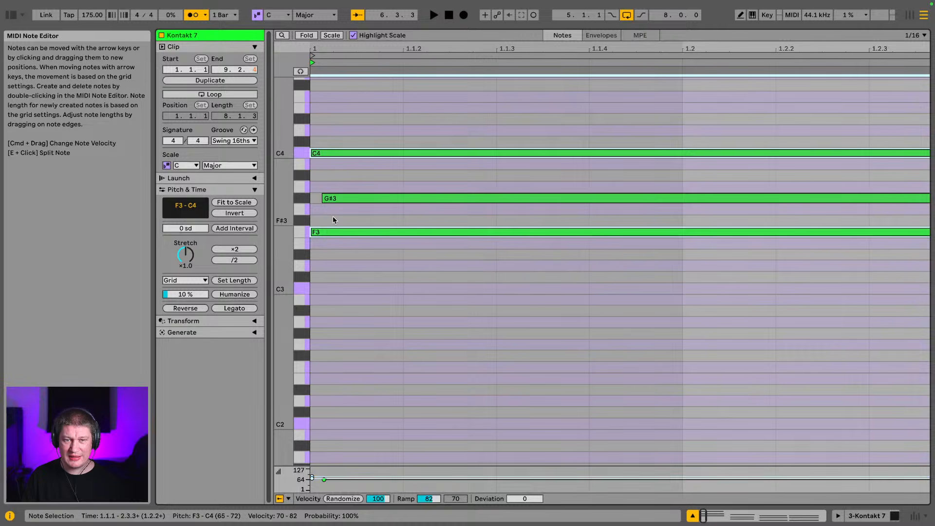
left_click_drag(329, 49, 329, 10)
key("space")
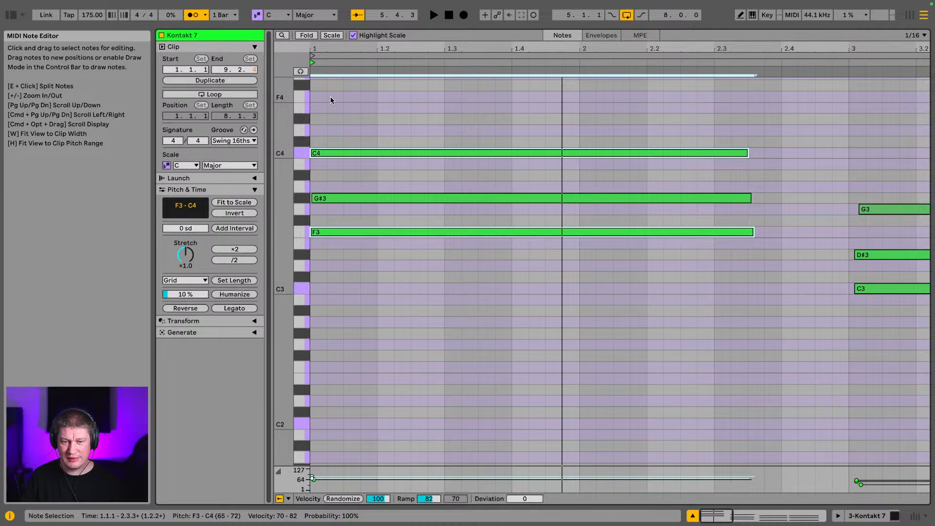
key("space")
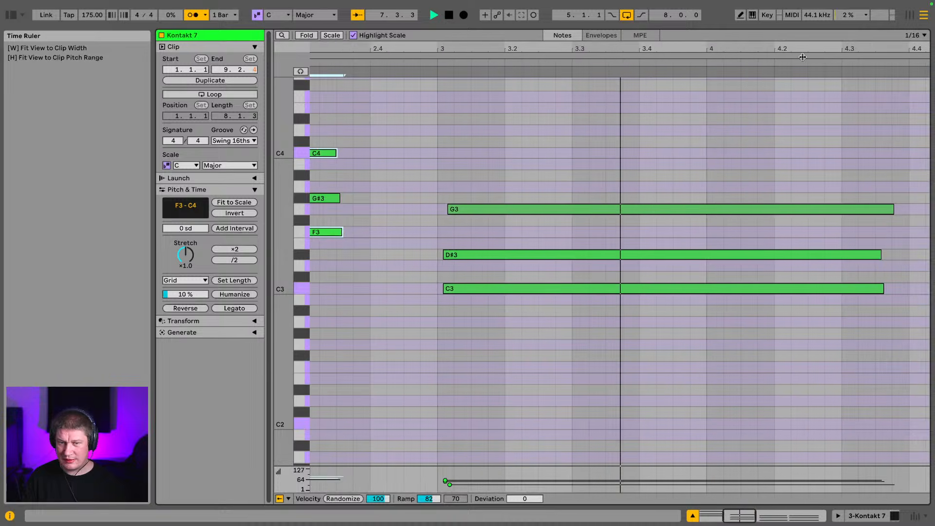
key("space")
- Raise the velocities of the second chord's C3, D#3 and G3 notes to a range of 59 to 81 and play back the result
left_click_drag(484, 47, 484, 19)
left_click_drag(488, 170, 509, 329)
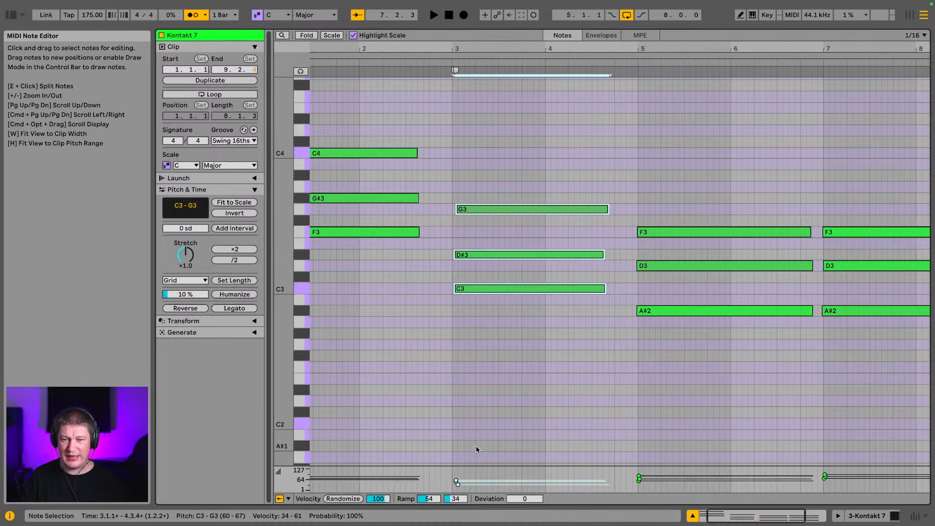
left_click_drag(491, 466, 517, 250)
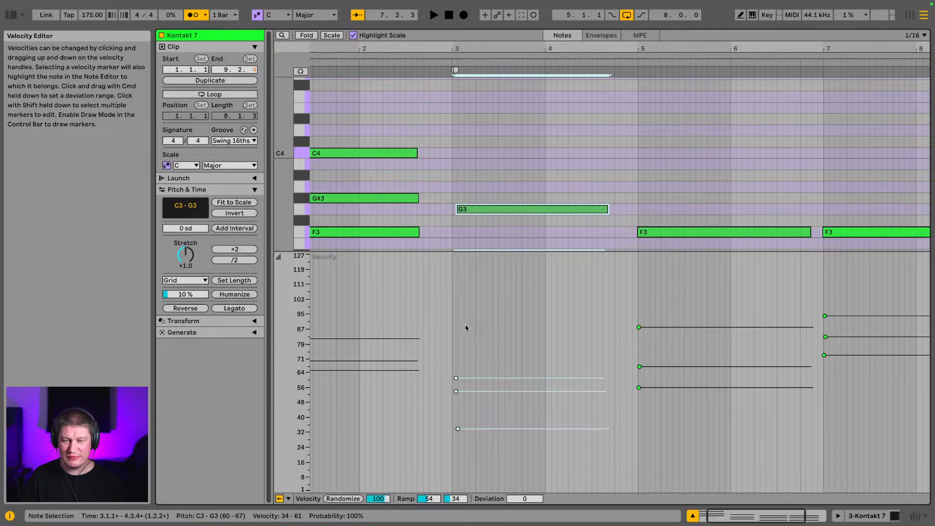
mouse_move(441, 322)
left_mouse_down()
mouse_move(496, 446)
mouse_move(457, 428)
mouse_move(457, 400)
mouse_move(476, 381)
mouse_move(449, 408)
mouse_move(457, 371)
left_mouse_up()
left_click(458, 429)
left_click_drag(451, 314, 458, 381)
key("space")
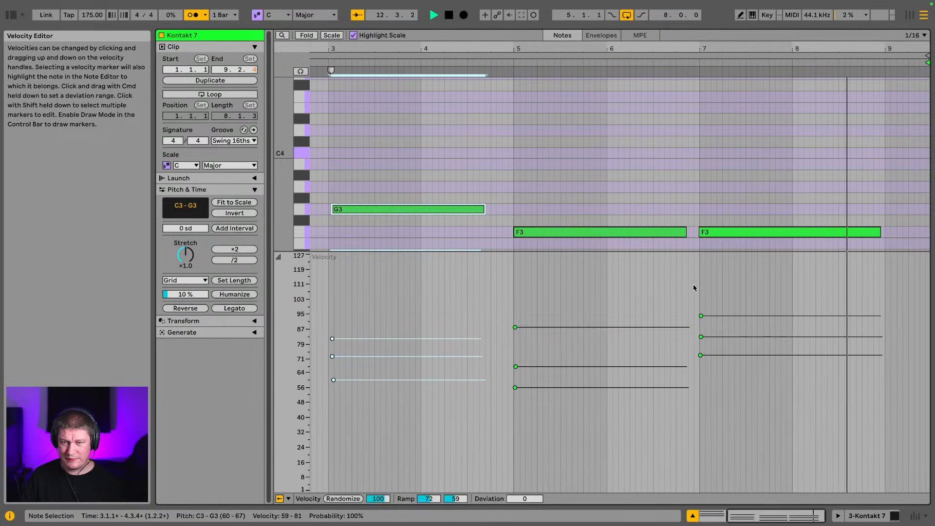
left_click_drag(684, 251, 659, 405)
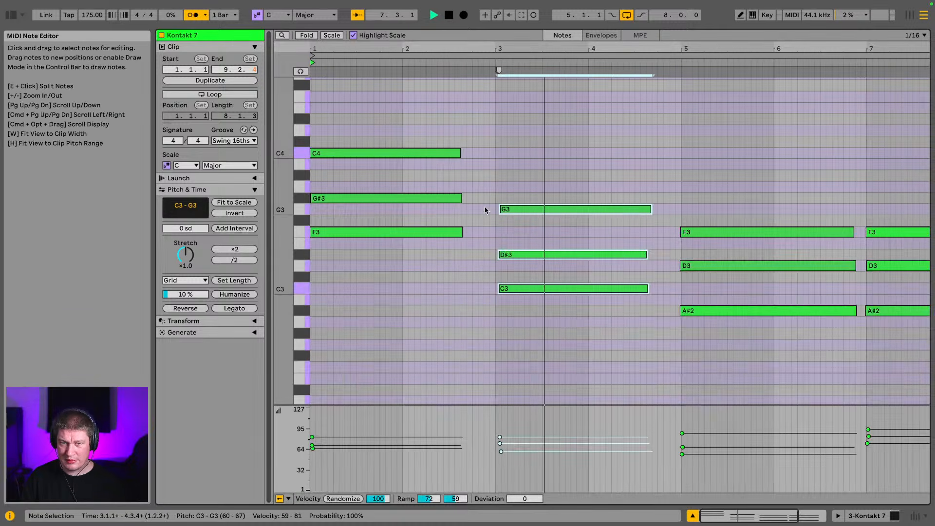
key("space")
- Lengthen the notes of the first and second chords so they end just before bars 3 and 5, and play them back
left_click_drag(447, 124, 489, 232)
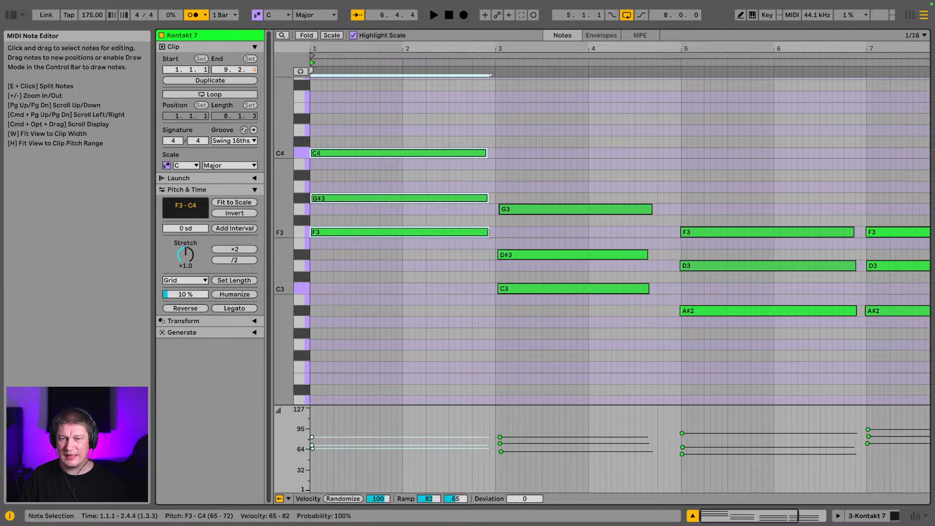
key("space")
key("space")
left_click(624, 200)
left_click_drag(623, 203, 672, 292)
key("space")
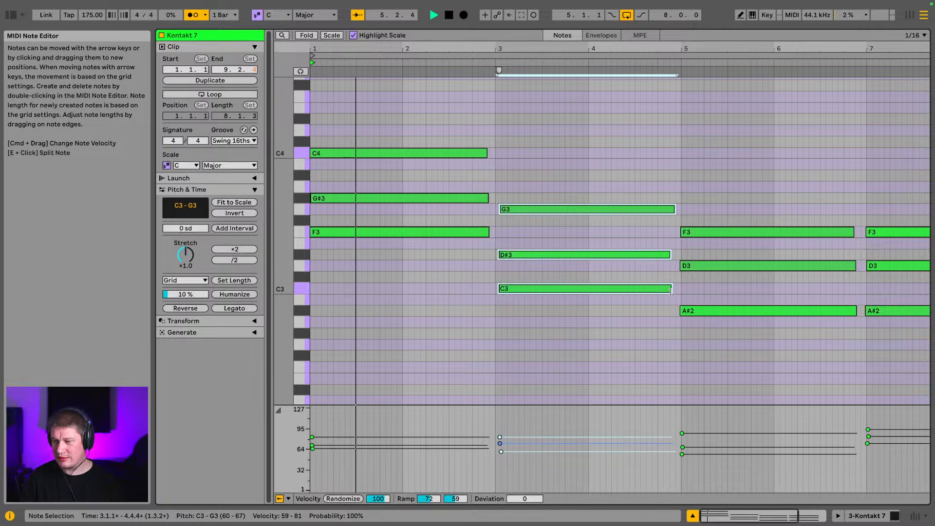
- Shorten the clip by moving its end marker to 9.1.1
left_click_drag(766, 49, 628, 45)
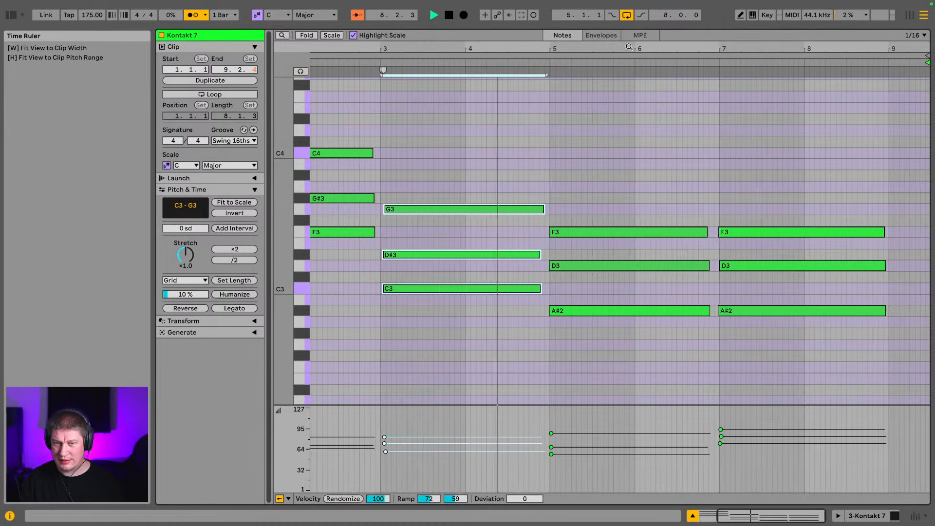
left_click_drag(850, 200, 911, 324)
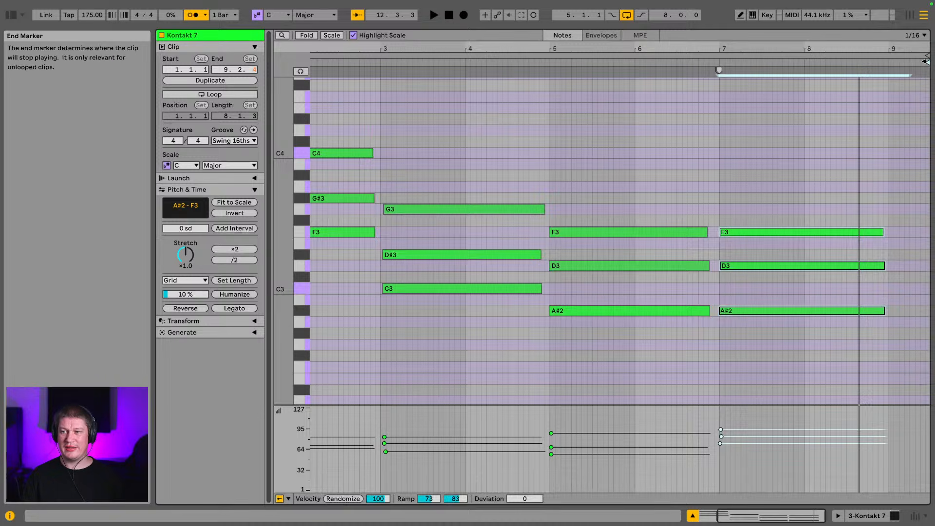
left_click_drag(924, 63, 892, 59)
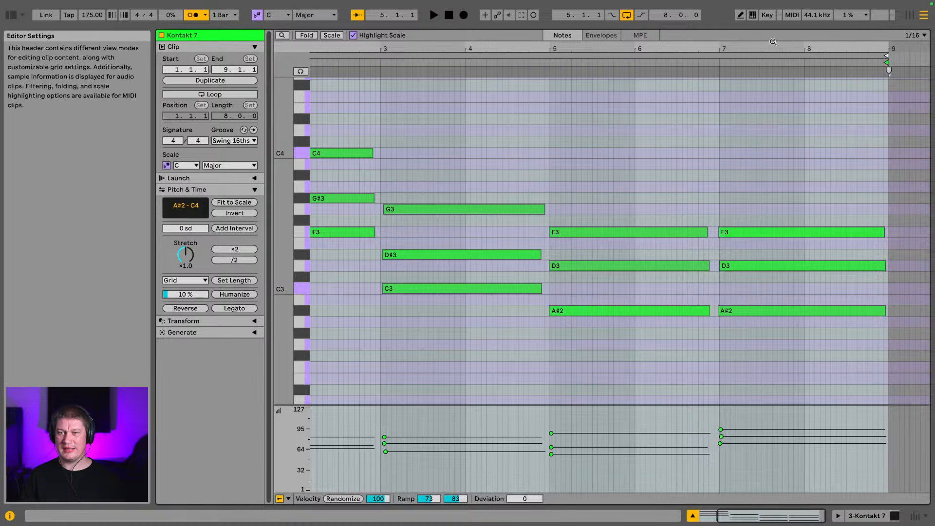
key("w")
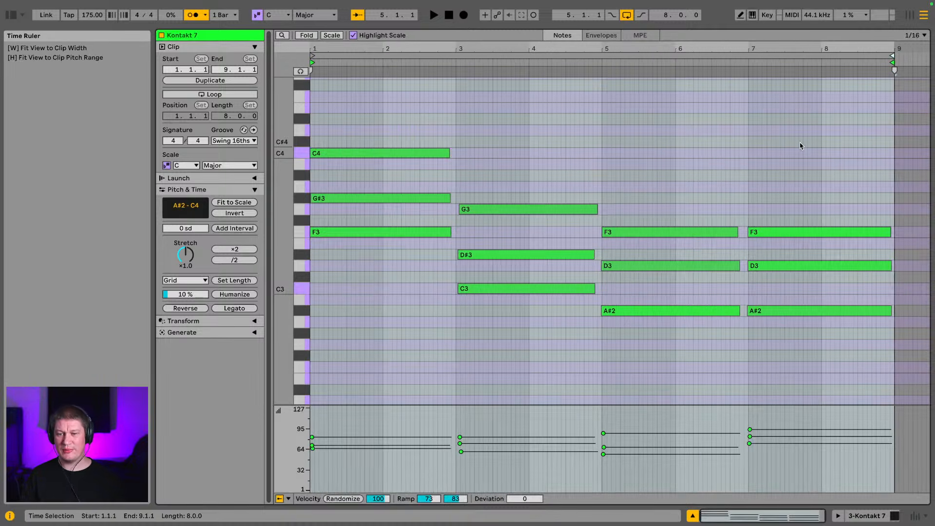
- Play back the clip and lower the last chord's note velocities to a range of 68 to 87
key("space")
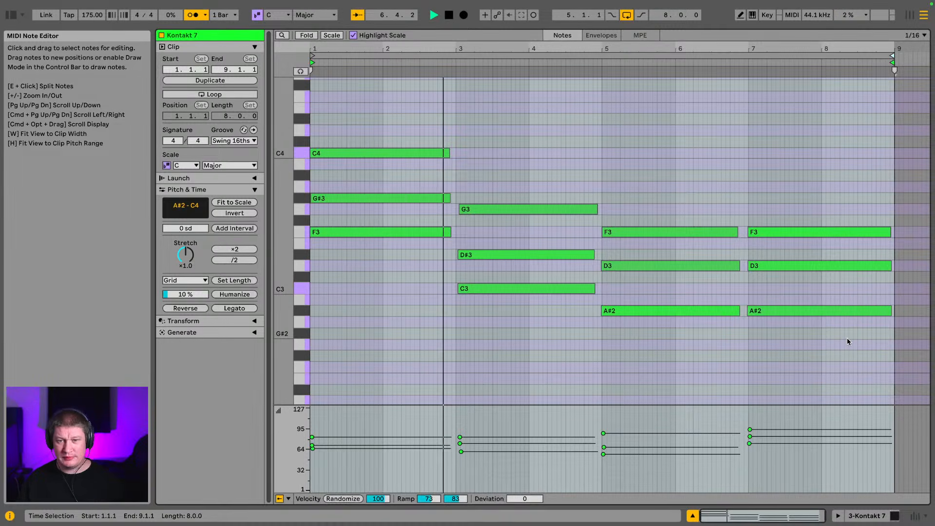
left_click_drag(748, 416, 751, 452)
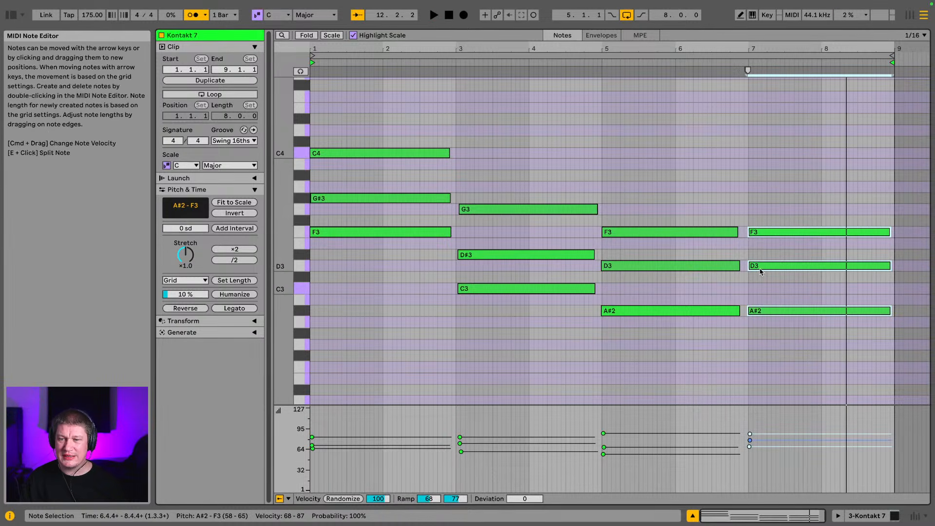
left_click(777, 312)
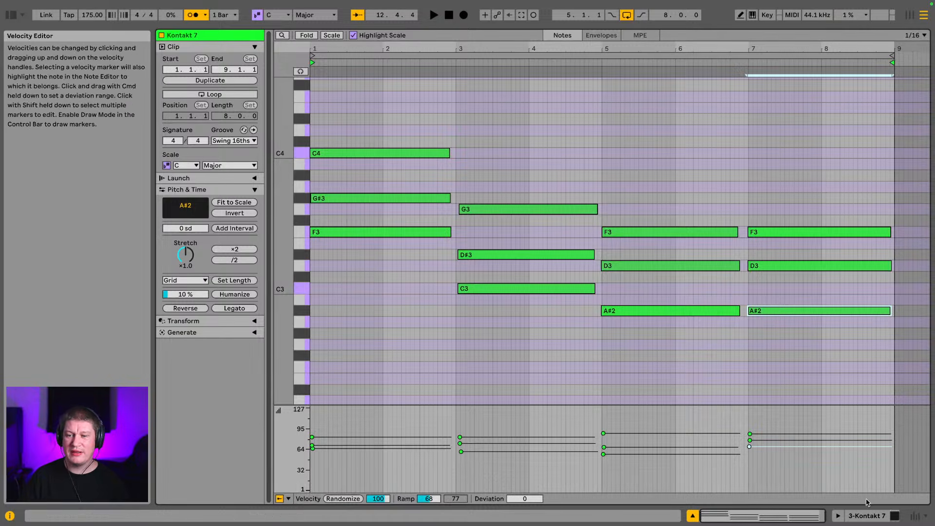
- Return to the 3 Kontakt 7 track's device view, select the whole piano clip and play back its opening
left_click(873, 513)
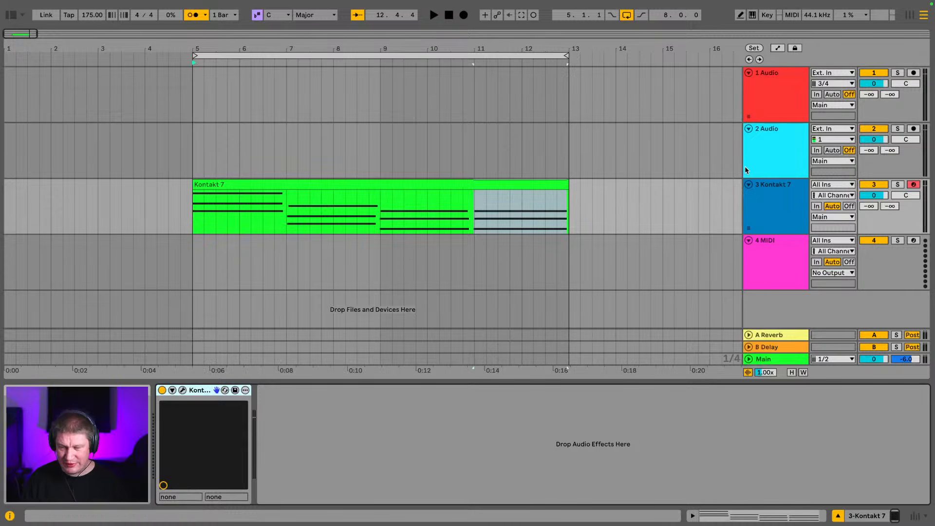
left_click(437, 187)
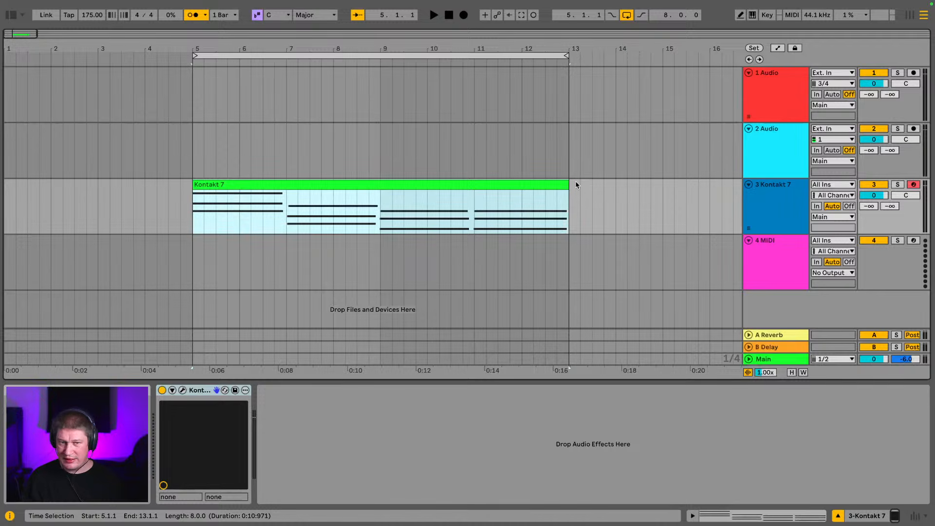
left_click(487, 184)
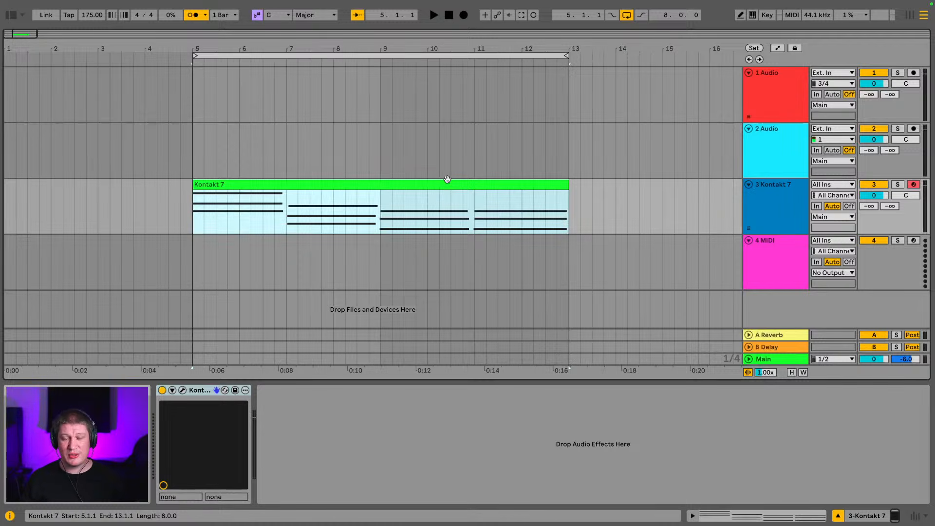
key("space")
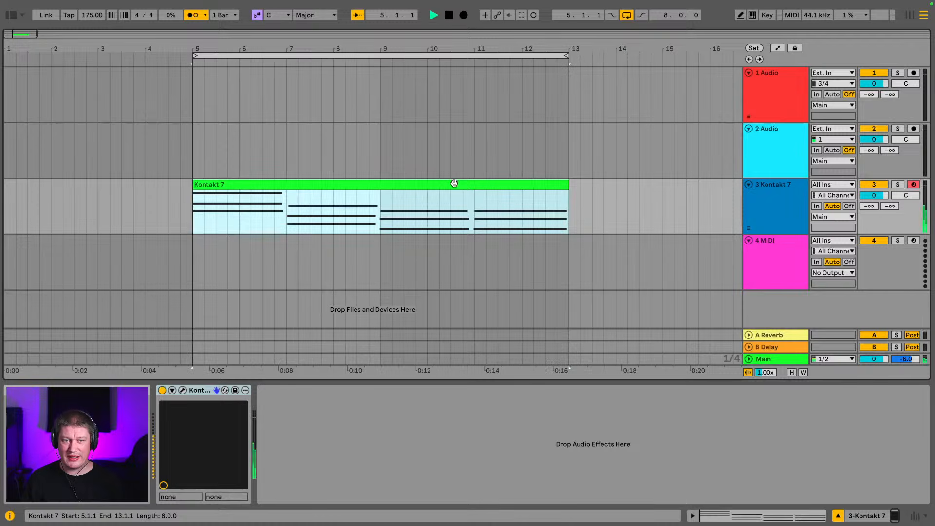
key("space")
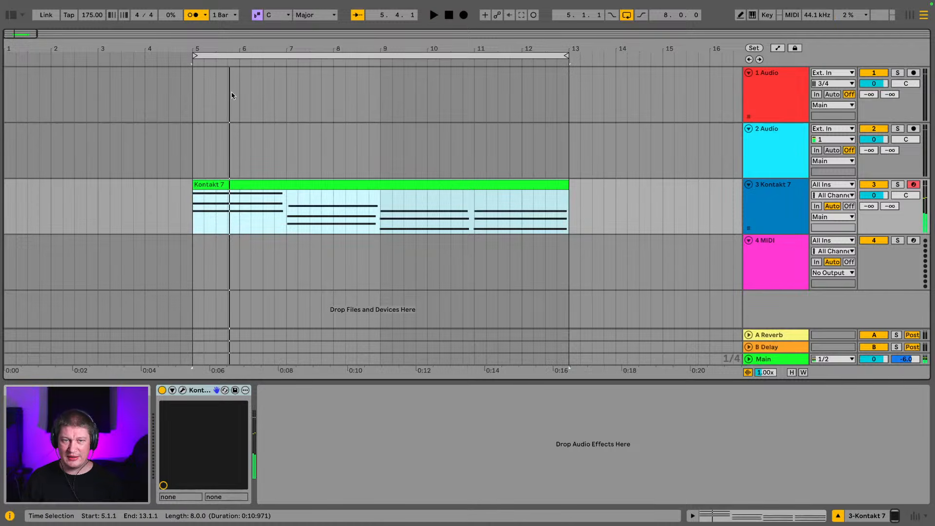
- Turn off the metronome and open the Production folder in the browser
left_click(193, 15)
left_click(10, 14)
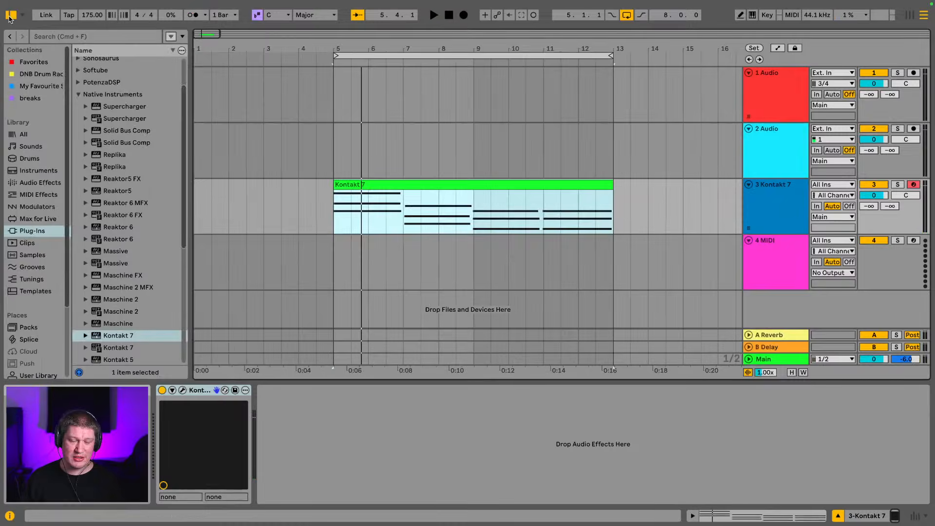
scroll(139, 160, "down", 5)
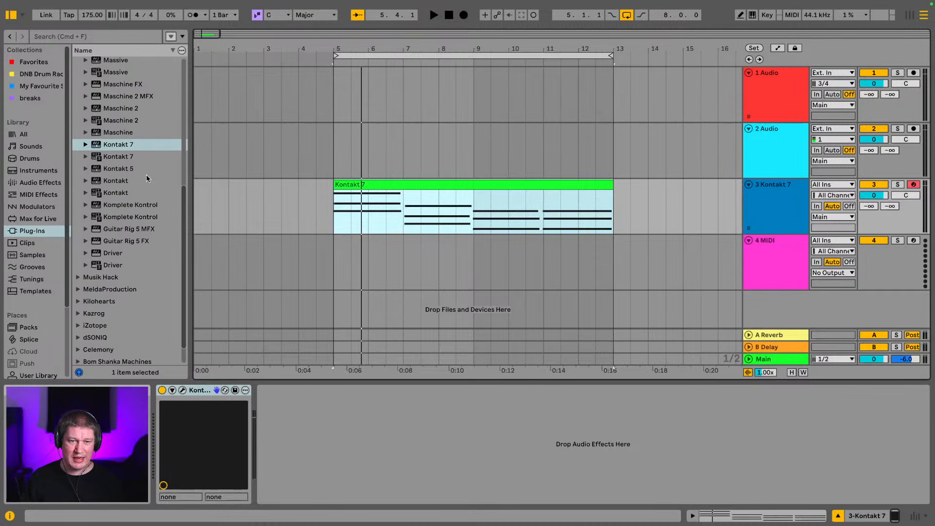
scroll(145, 174, "up", 1)
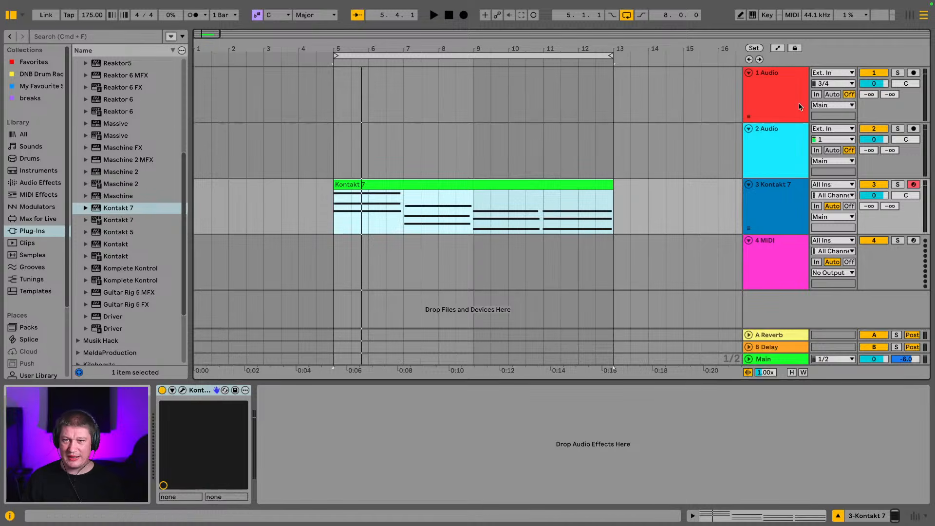
scroll(38, 177, "down", 4)
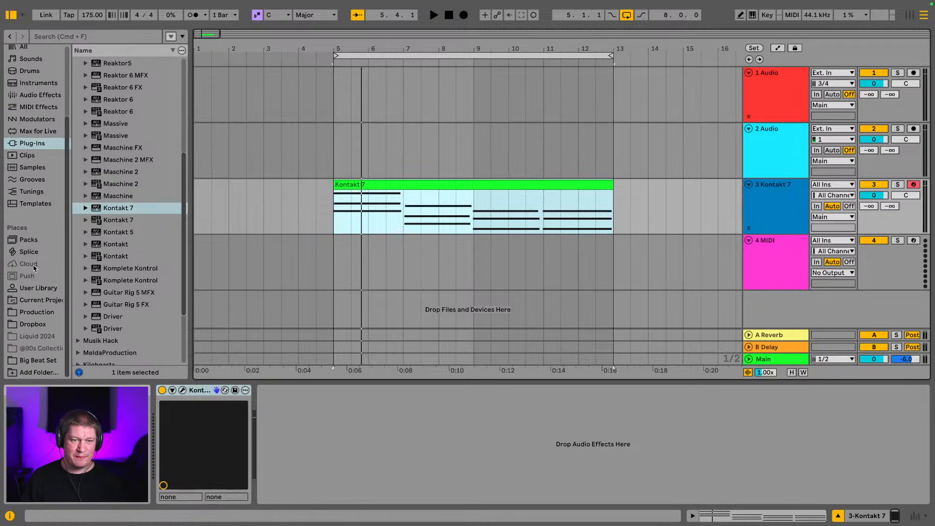
left_click(39, 312)
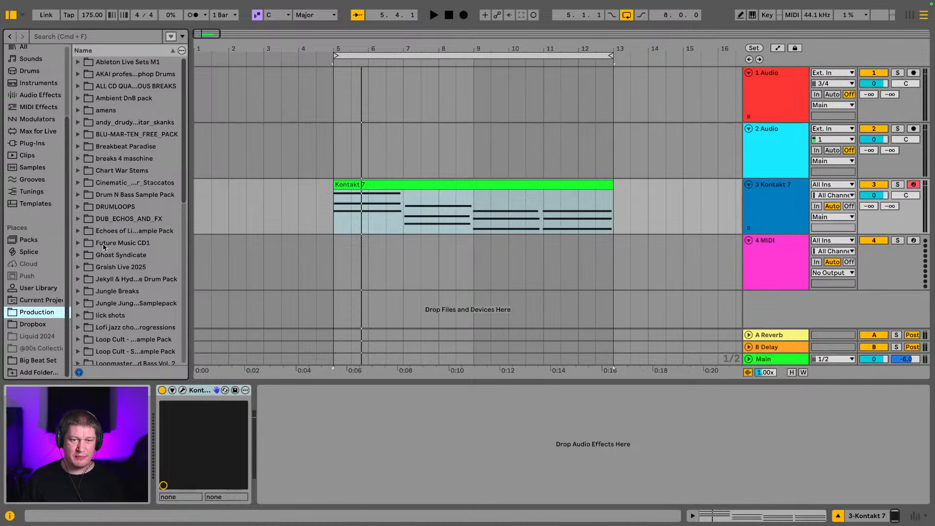
- Expand the Ghost Syndicate folder and its 4amDrum&Bass_GHOSTSYNDICATE_WAV pack, widening the browser for the full names
left_click(111, 254)
double_click(112, 256)
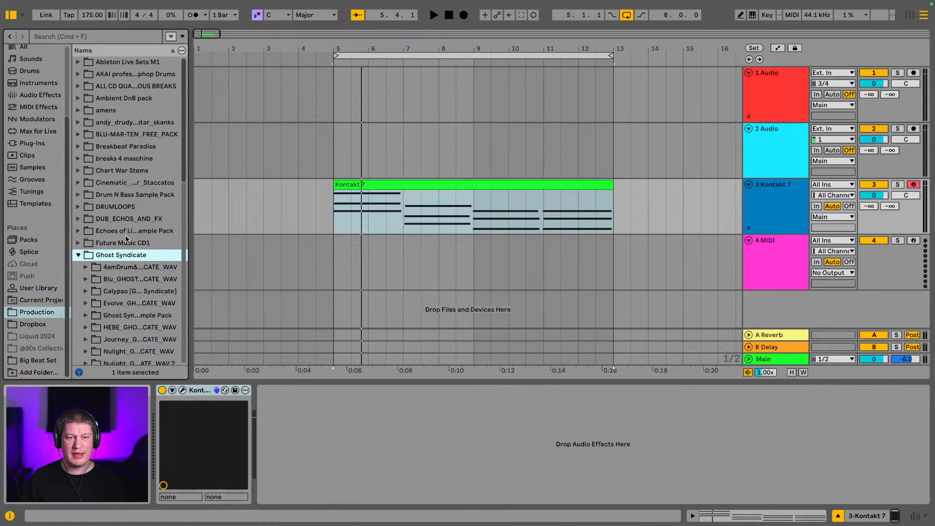
scroll(128, 237, "down", 5)
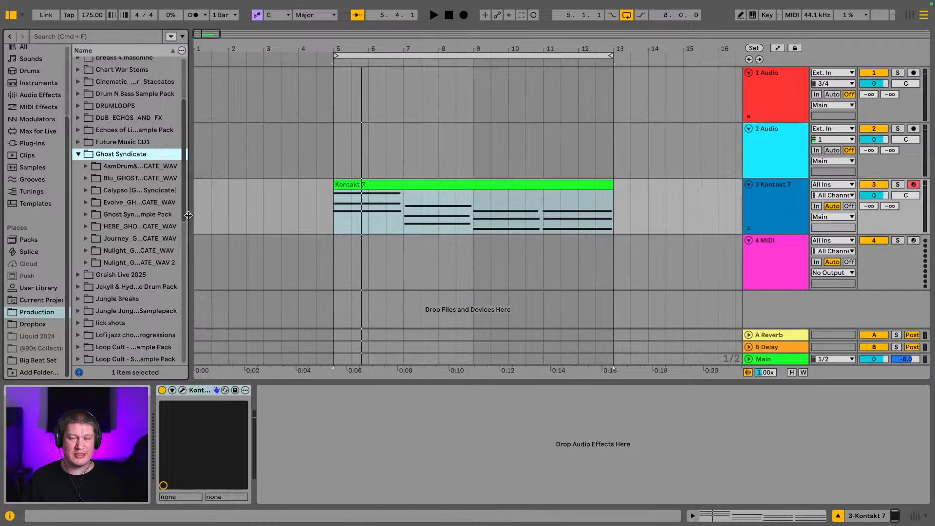
left_click_drag(188, 215, 238, 216)
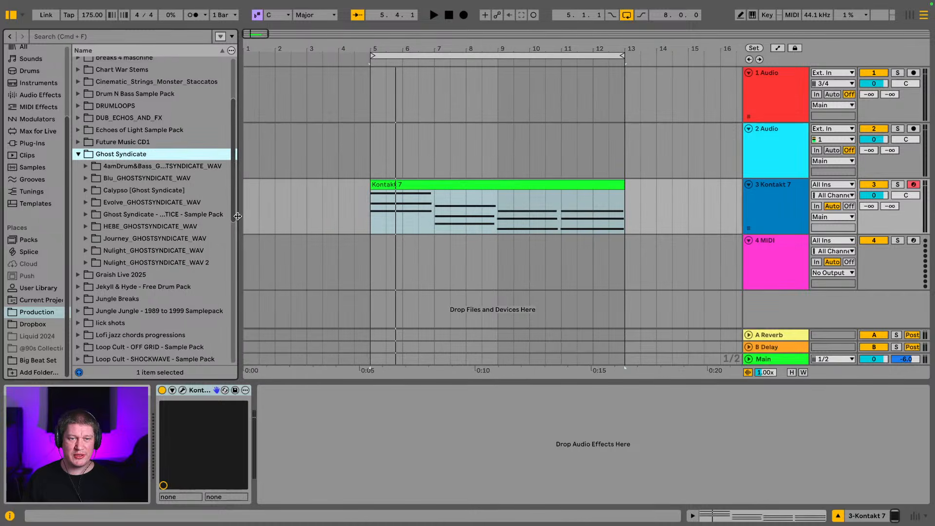
double_click(131, 166)
scroll(184, 166, "down", 1)
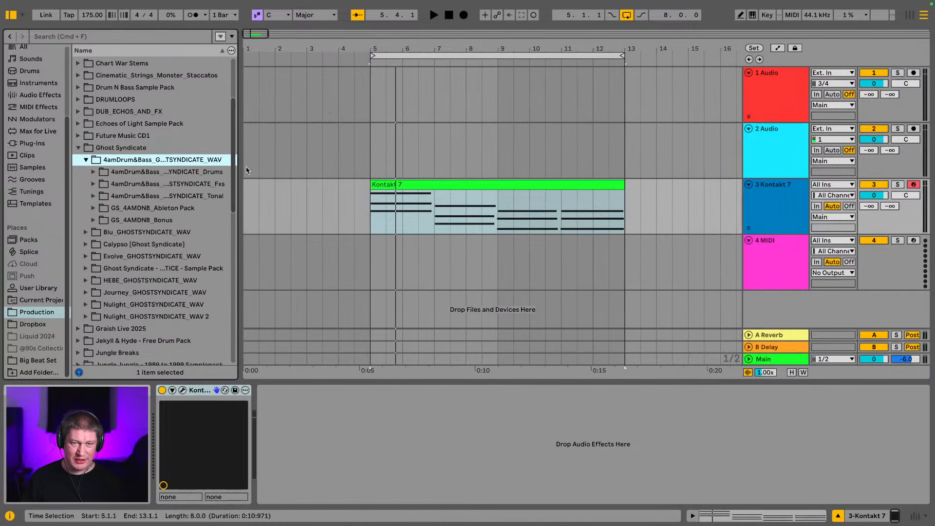
left_click_drag(238, 171, 244, 171)
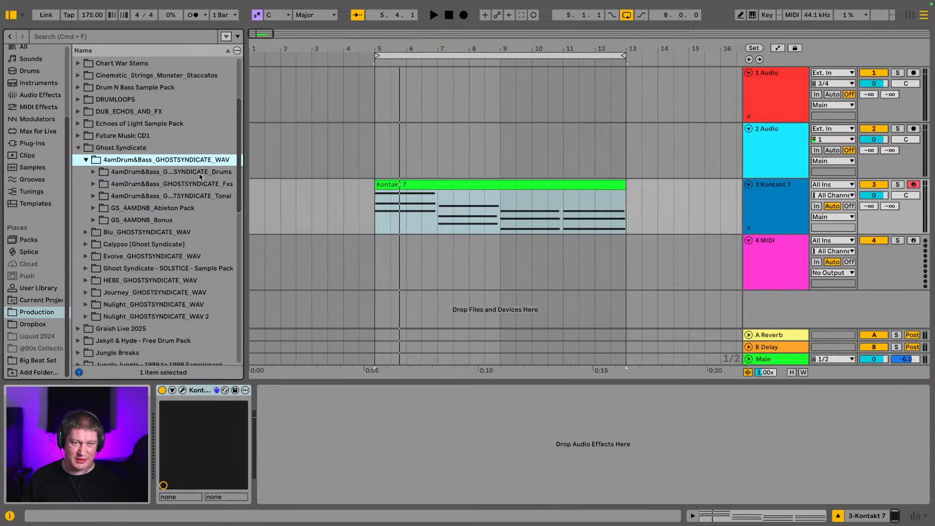
- Expand the 4amDrum&Bass pack's Drums folder and the GS_4AMDNB_Drum One Shots folder inside it
double_click(200, 173)
scroll(146, 205, "down", 1)
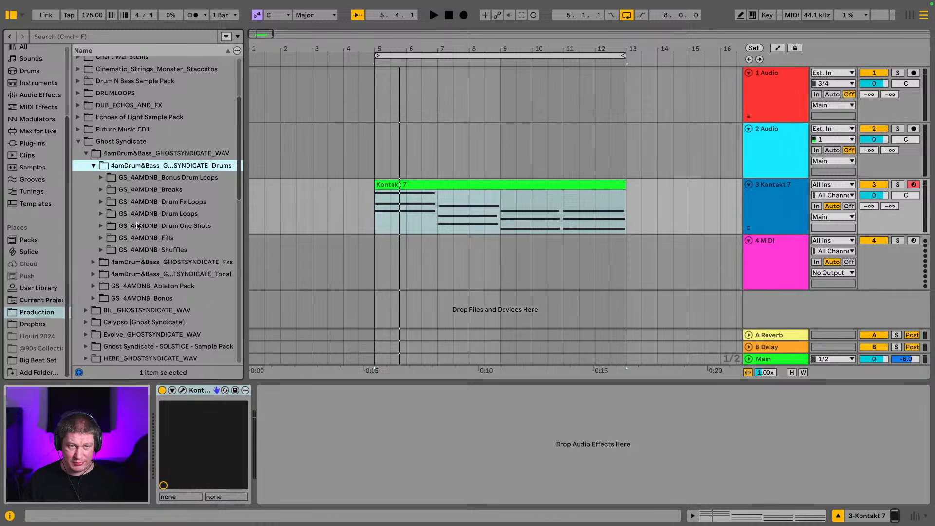
scroll(97, 226, "down", 1)
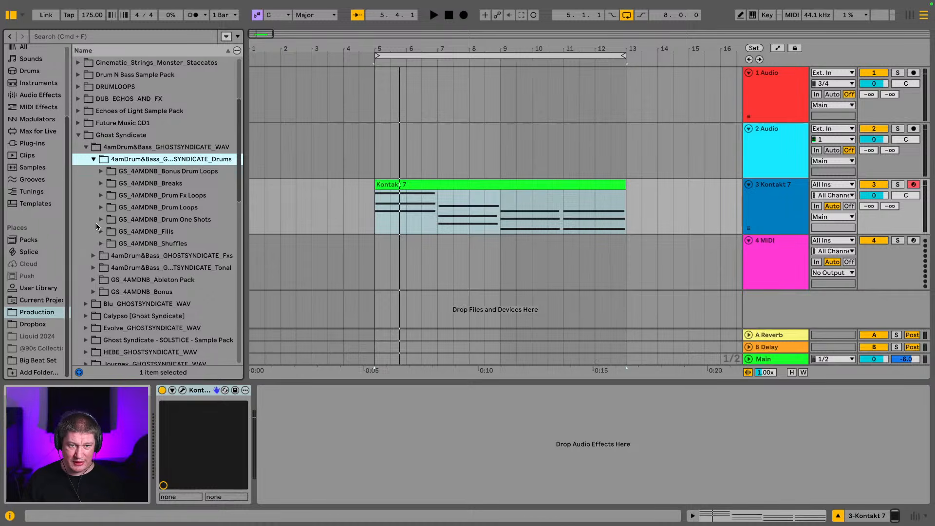
left_click(148, 209)
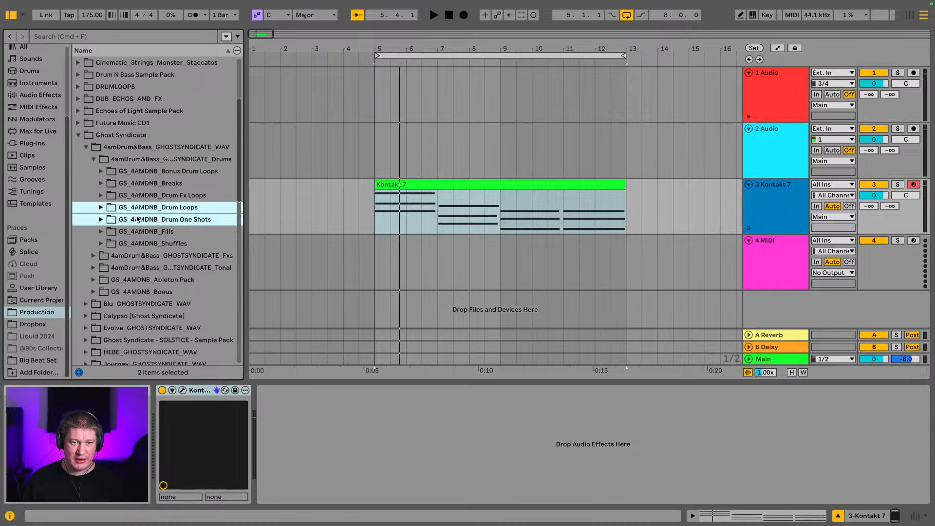
left_click(148, 218)
key("Right")
scroll(144, 211, "down", 2)
scroll(144, 211, "down", 4)
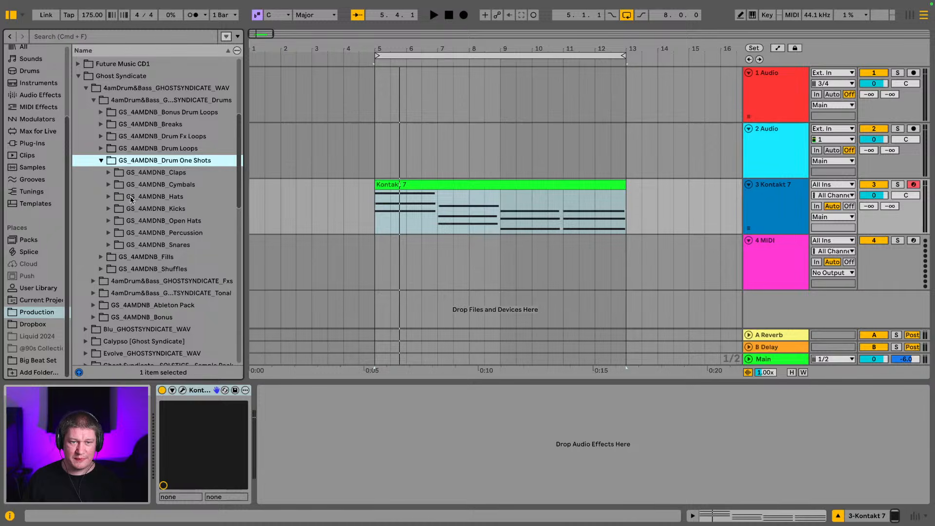
- Expand the GS_4AMDNB_Kicks folder and place GS_4AMDNB_Kick_12.wav on the 1 Audio track at 5.1.1
left_click(137, 214)
key("Right")
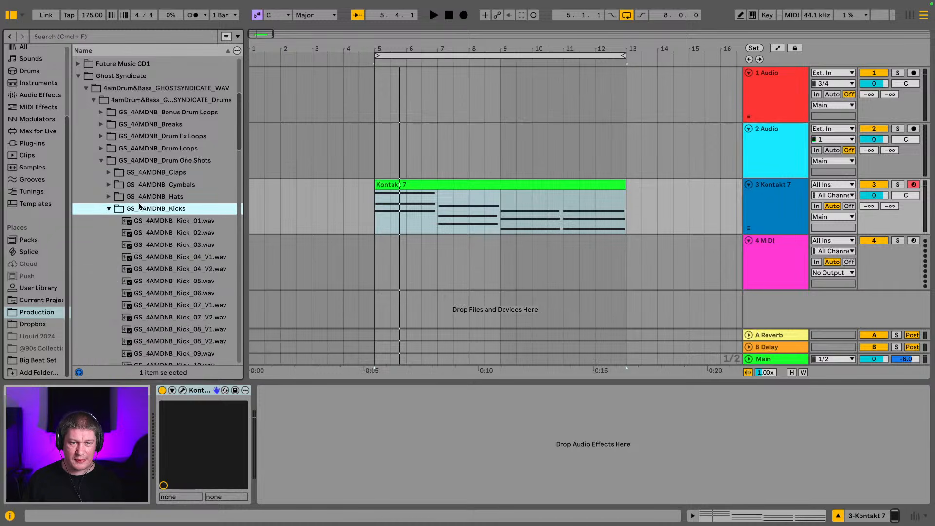
scroll(140, 220, "down", 12)
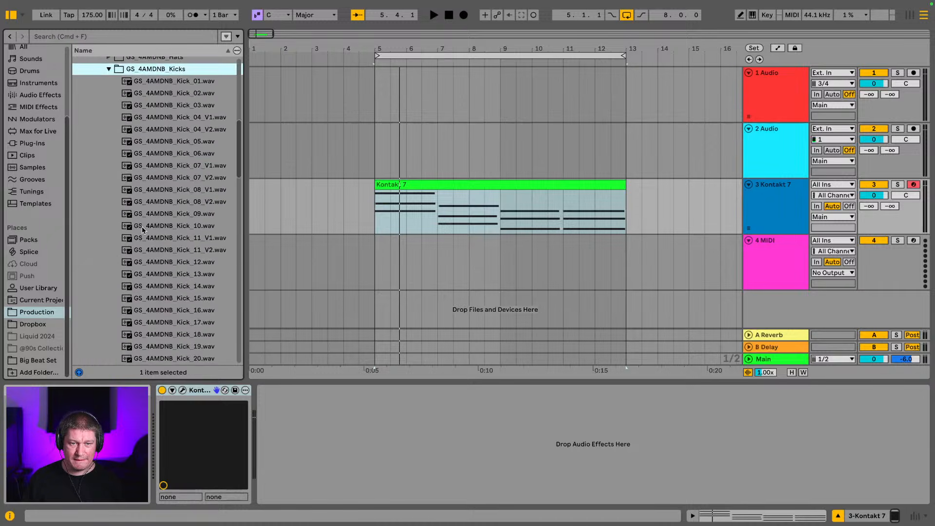
left_click(159, 262)
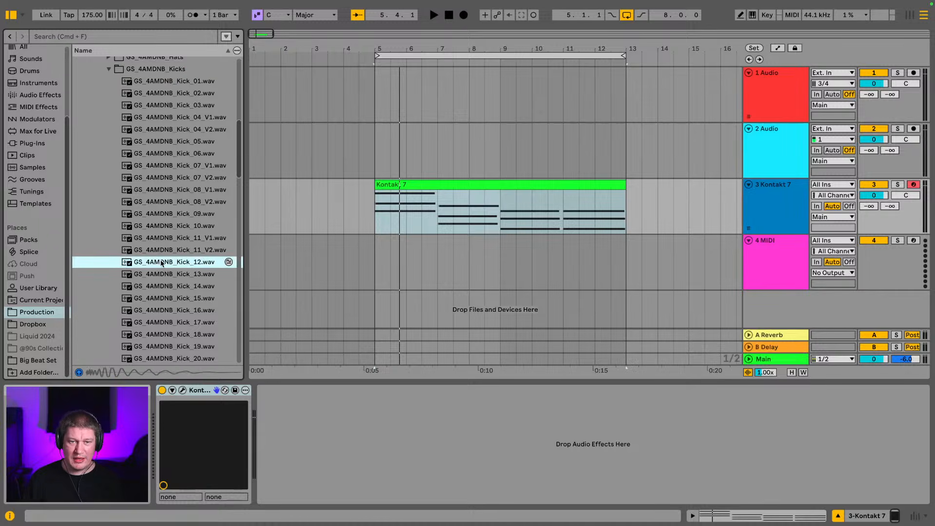
left_click_drag(159, 262, 379, 106)
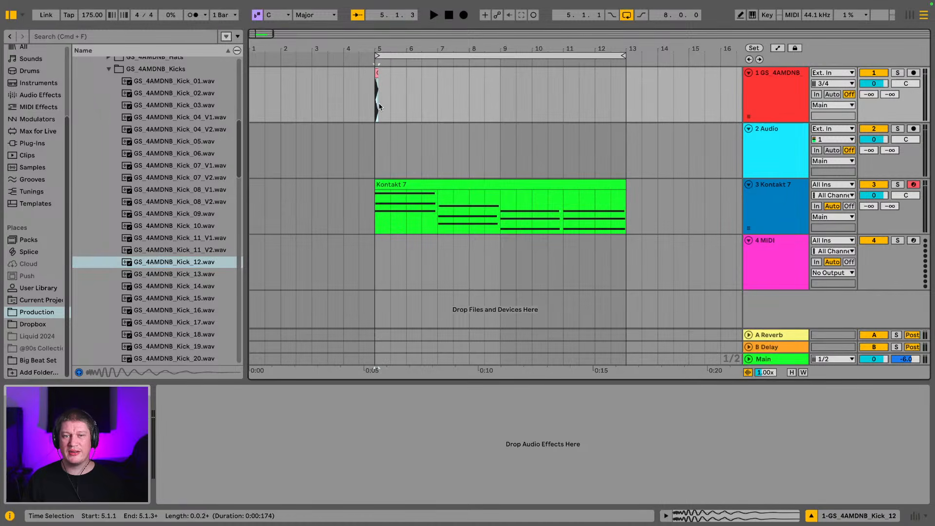
- Hide the browser and copy the Kick_12 clip to 5.3.3 on the same track
left_click_drag(392, 48, 458, 118)
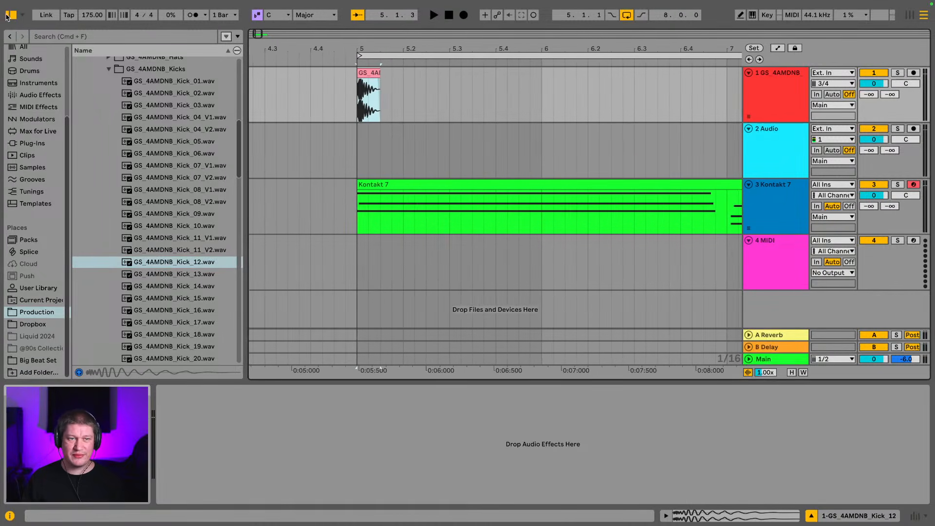
left_click(10, 15)
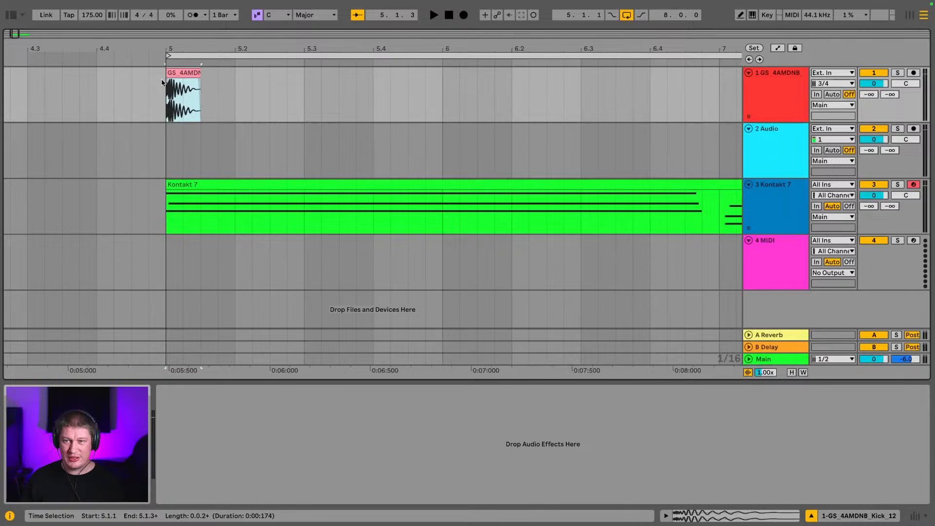
left_click(428, 96)
left_click_drag(428, 96, 167, 96)
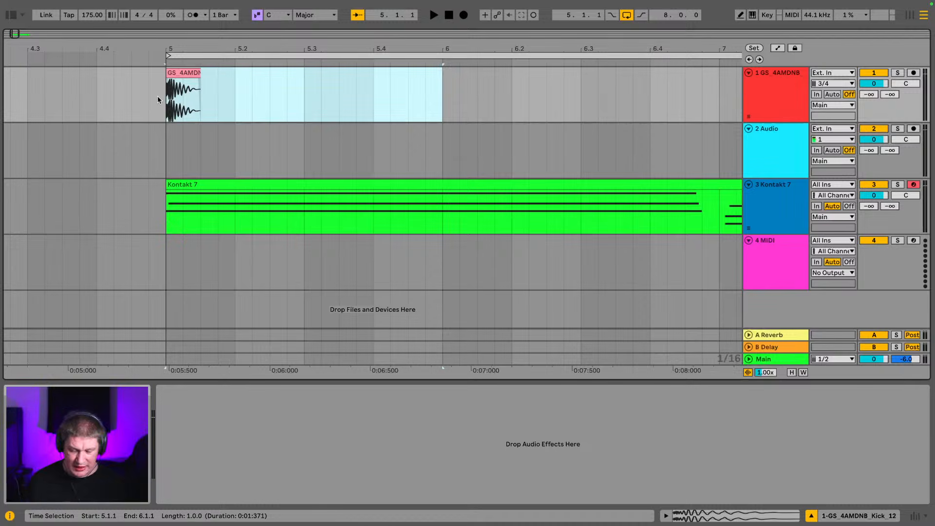
left_click(211, 92)
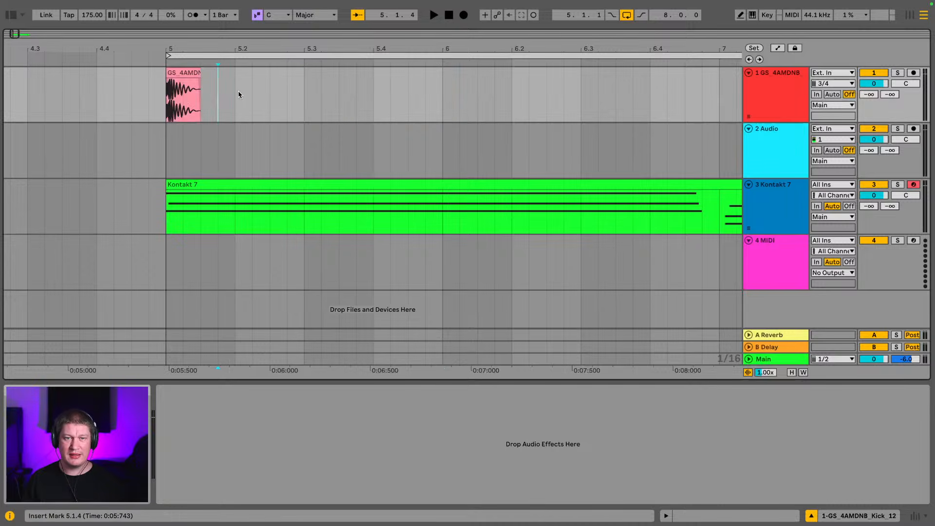
left_click_drag(359, 49, 402, 64)
left_click(168, 74)
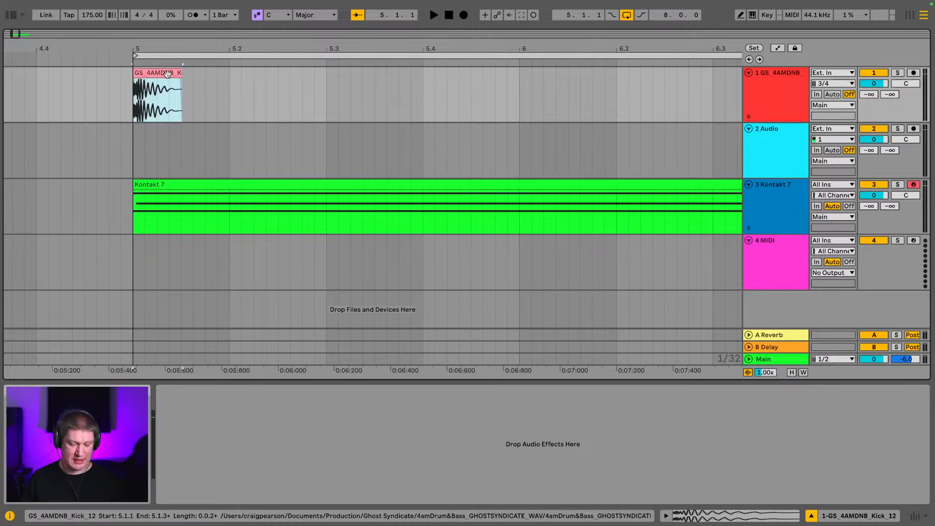
left_click_drag(168, 74, 409, 101)
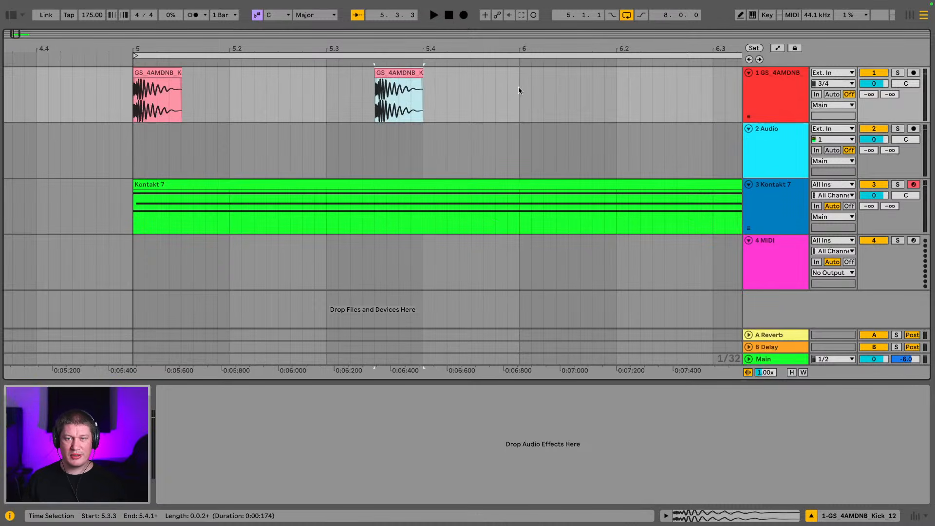
- Loop the one bar from 5.1.1 to 6.1.1 and play back the kick pattern with the 3 Kontakt 7 track muted
left_click_drag(478, 47, 479, 32)
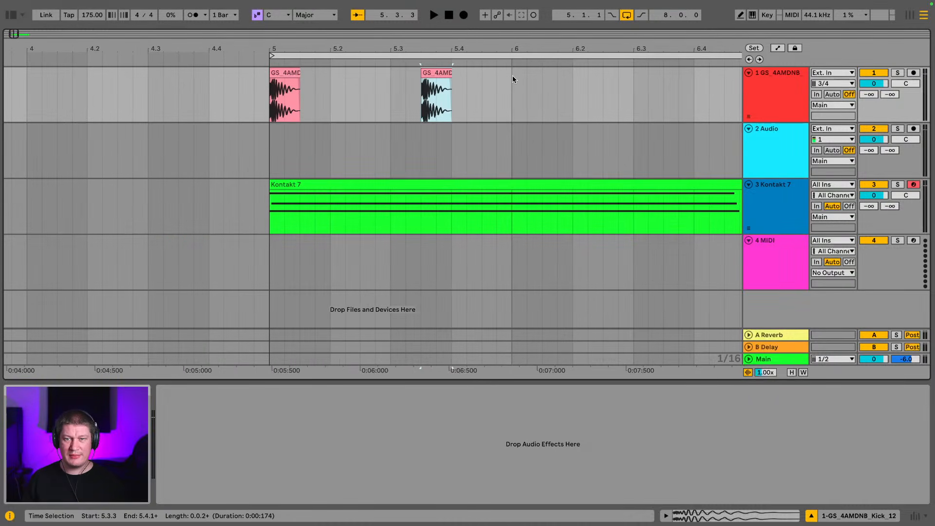
left_click_drag(511, 80, 267, 94)
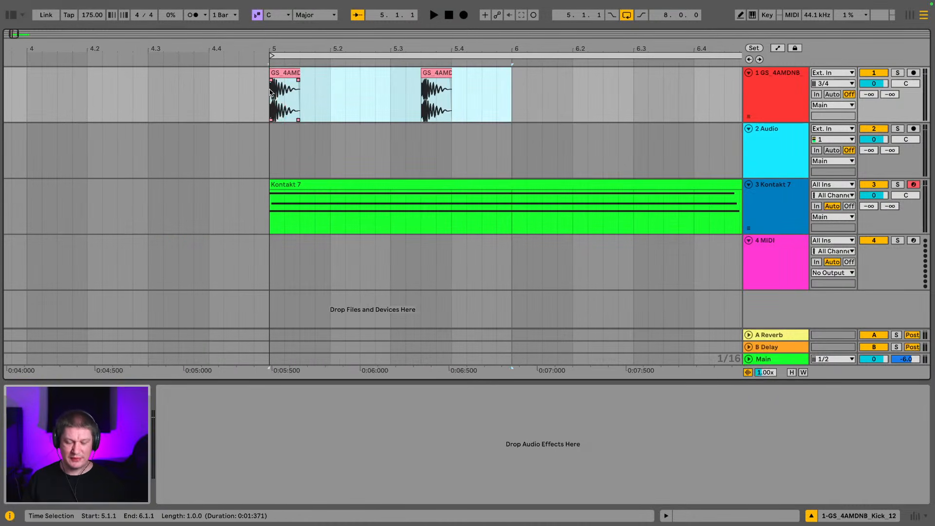
key("ctrl+l")
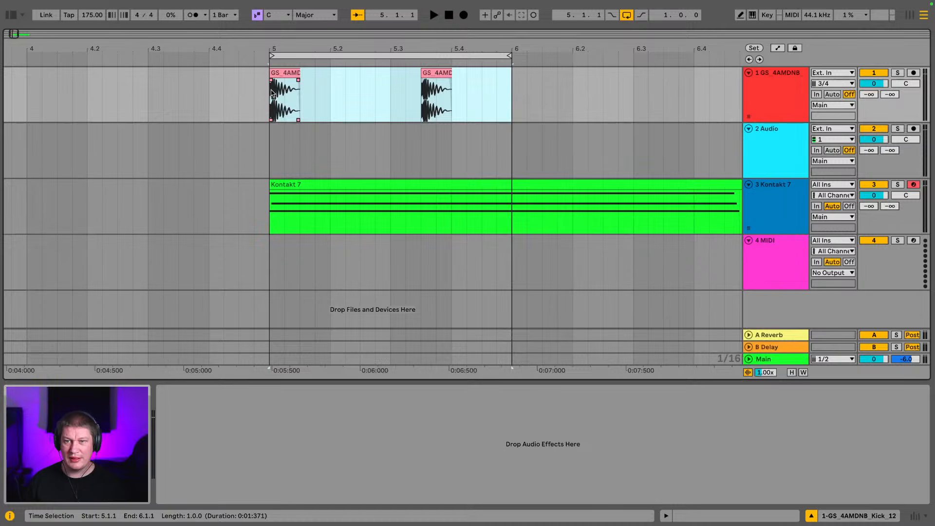
left_click(882, 188)
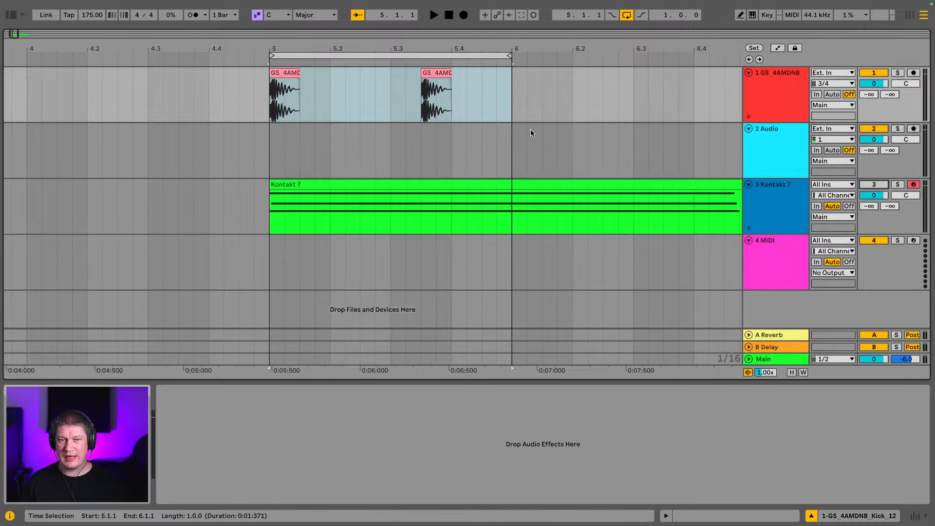
left_click(301, 58)
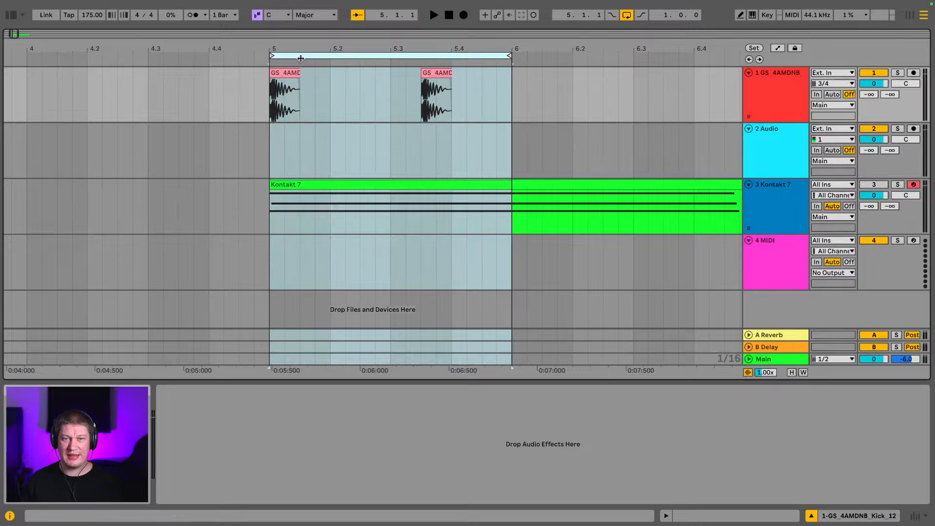
key("space")
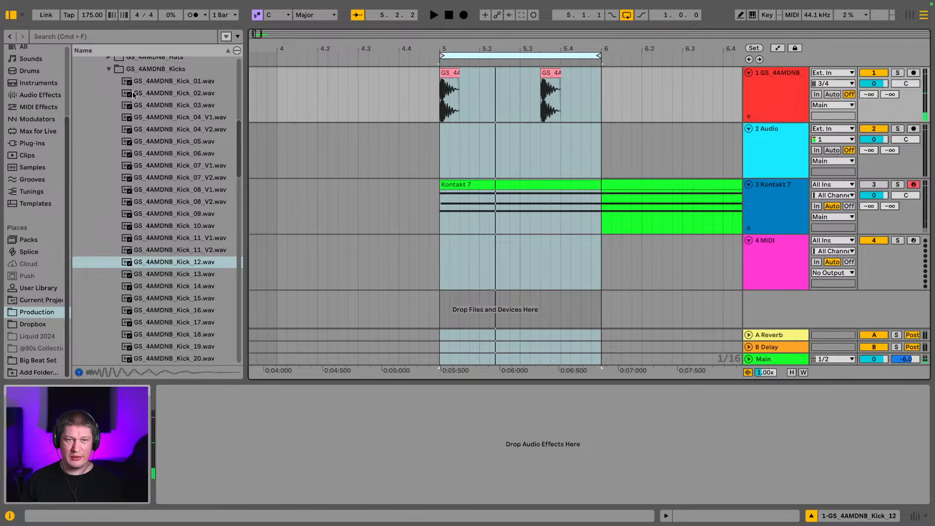
- Collapse the Kicks folder in the browser and expand GS_4AMDNB_Snares
left_click(109, 69)
scroll(114, 93, "up", 5)
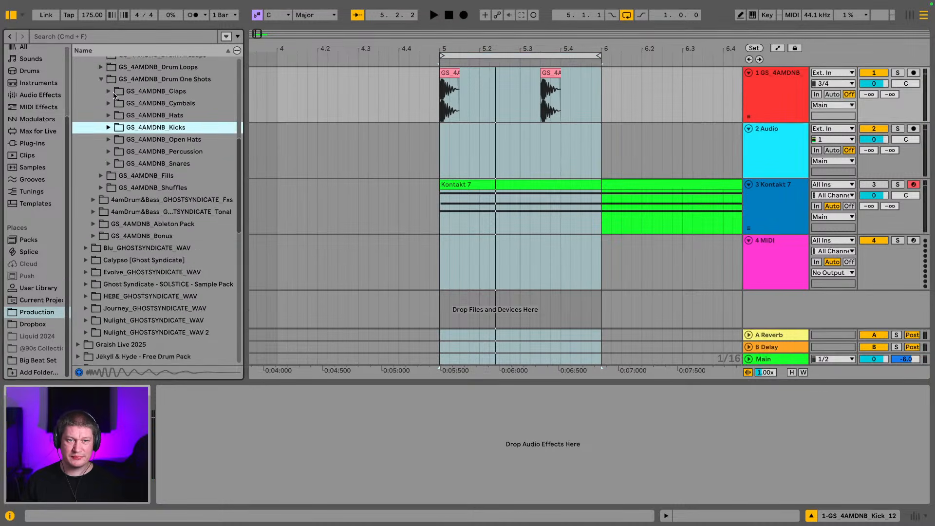
left_click(109, 182)
scroll(126, 180, "down", 8)
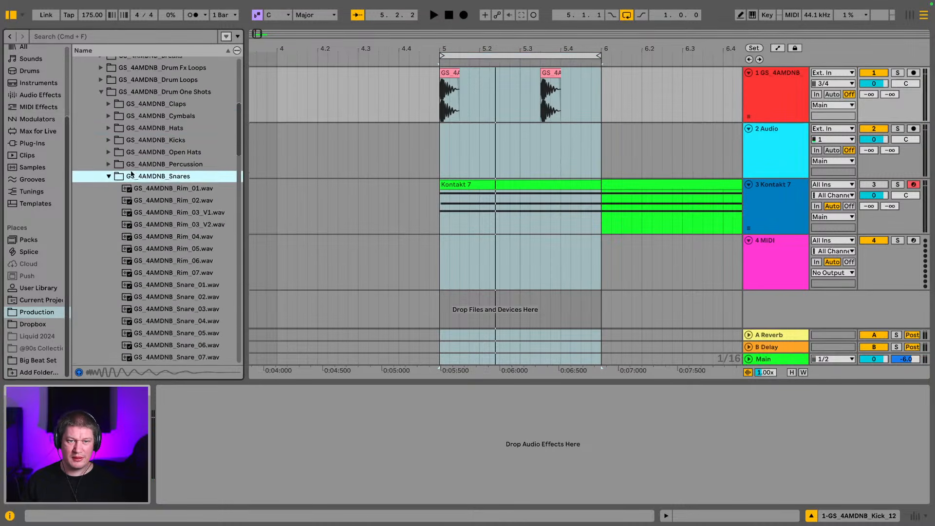
- Preview GS_4AMDNB_Rim_07.wav and the first snare samples in the GS_4AMDNB_Snares folder
left_click(145, 177)
key("Down")
key("Down")
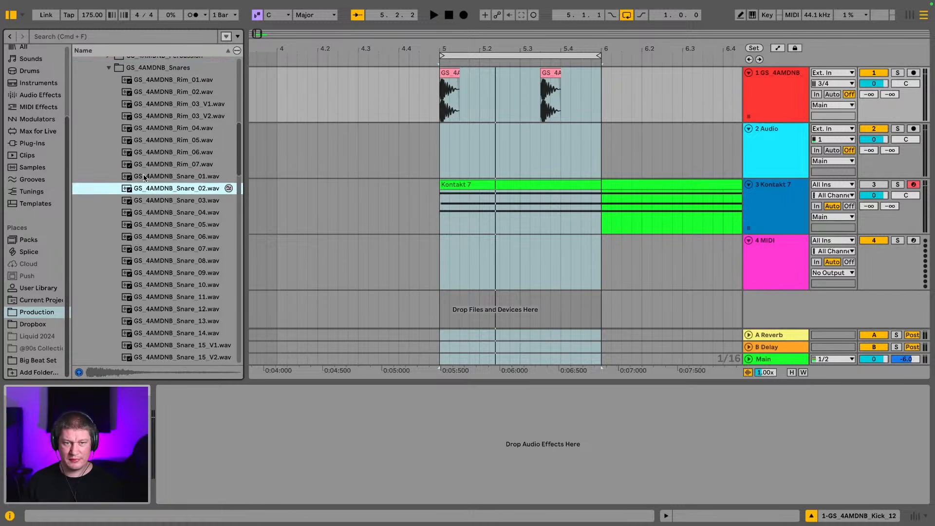
left_click(144, 177)
key("Up")
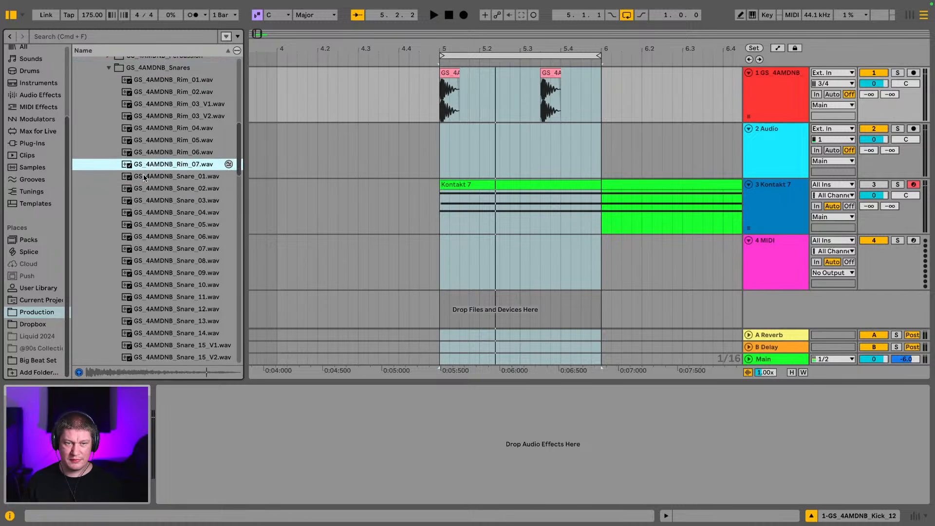
key("Down")
- Audition the snare samples from Snare_01 through Snare_09 against the looping kick pattern
key("space")
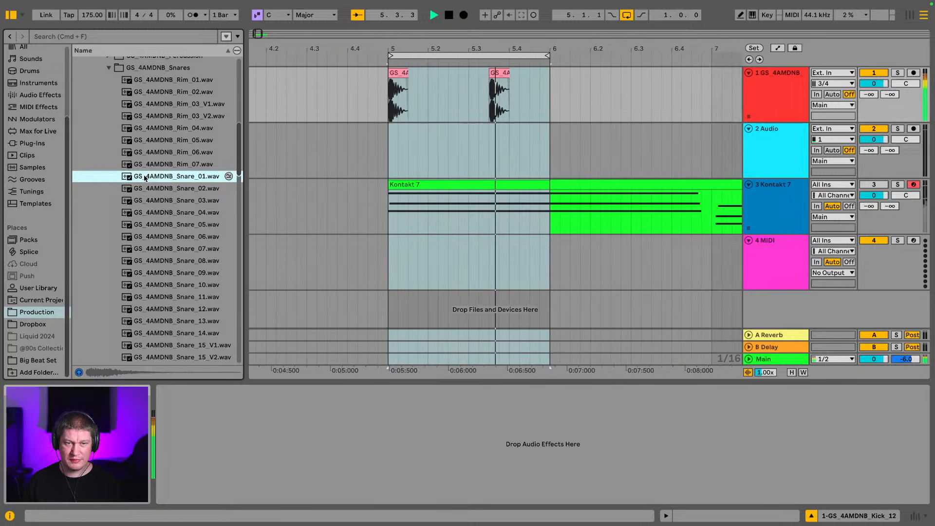
key("Down")
key("Down")
key("Down")
key("Down")
key("Down")
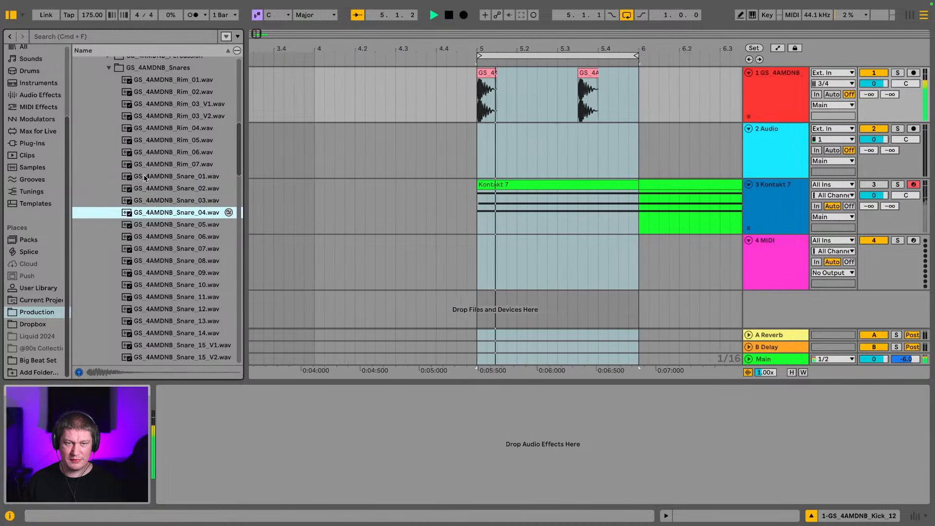
key("Down")
key("Down")
key("Down")
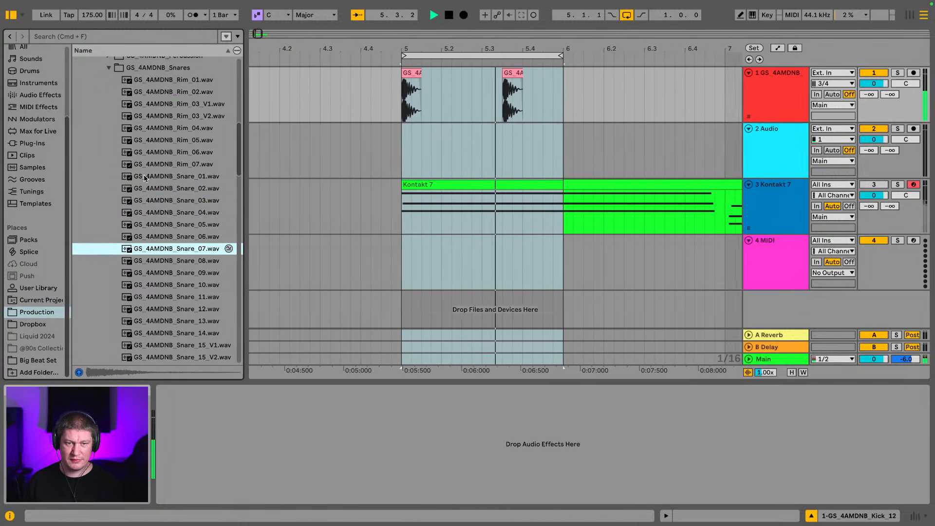
key("space")
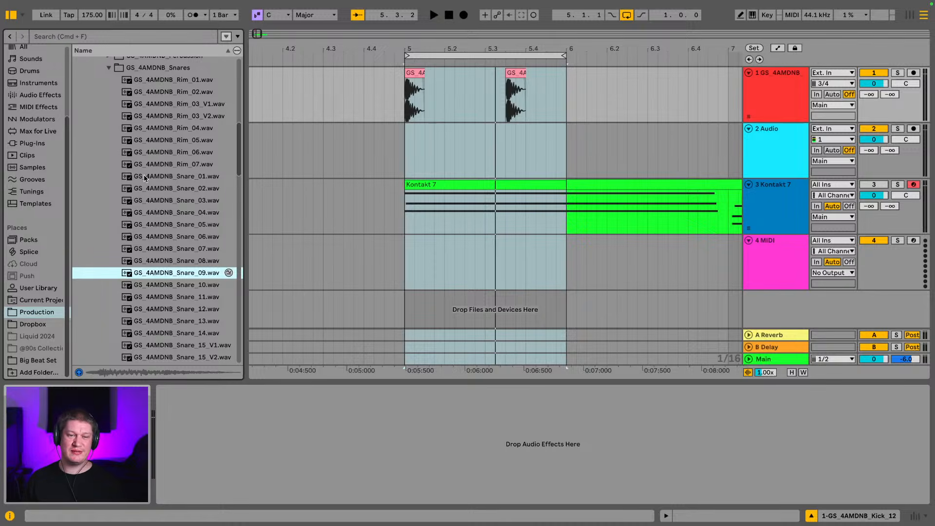
- Restart the looped kick pattern and audition the snare samples from Snare_10 to Snare_13 against it
left_click(438, 53)
key("space")
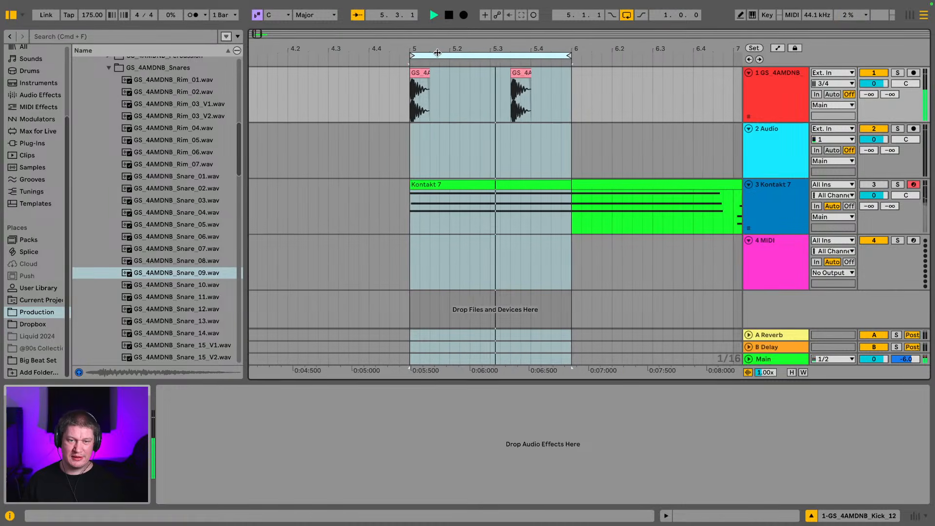
left_click(196, 283)
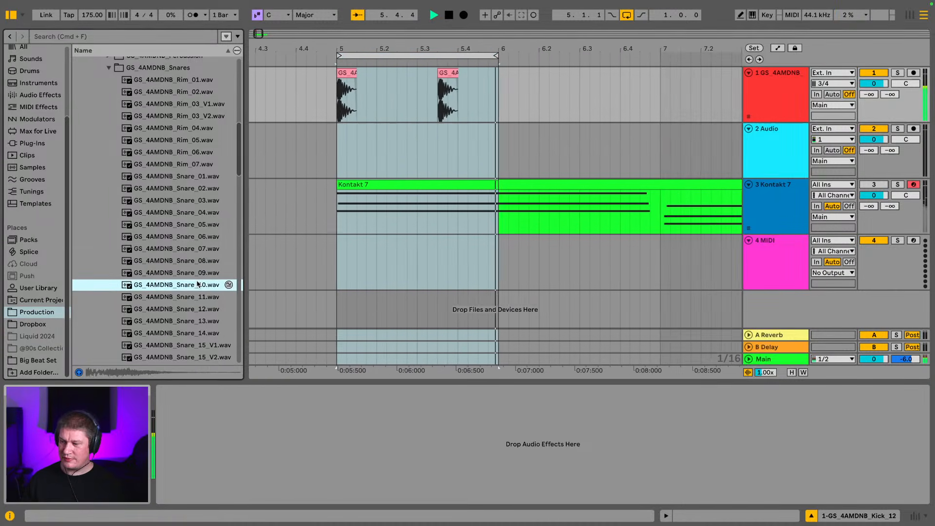
key("Down")
key("Down")
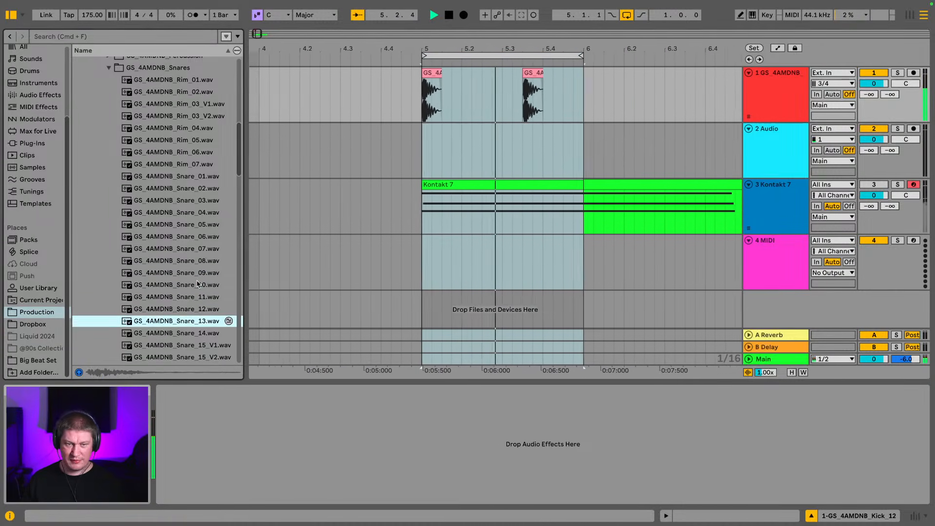
key("Up")
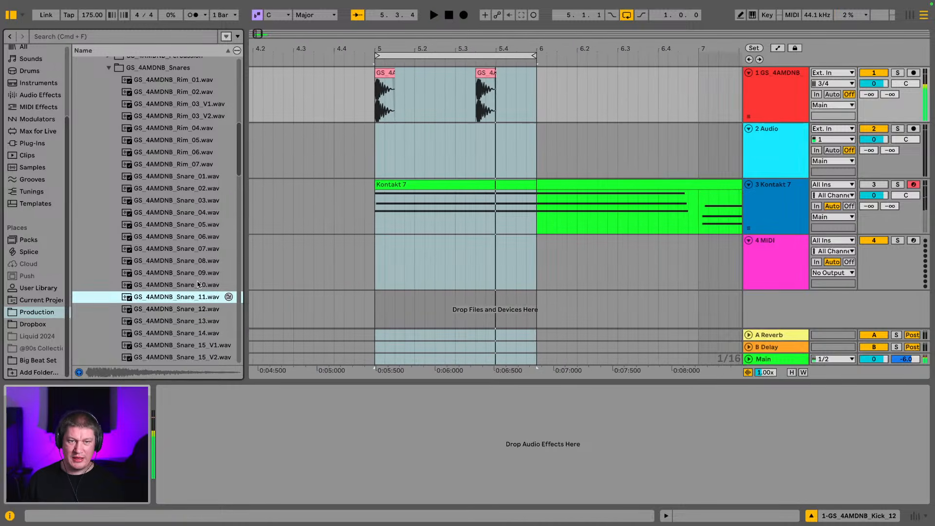
- Place GS_4AMDNB_Snare_01.wav on the 2 Audio track at 5.2.1 and select the new clip
left_click(190, 177)
left_click_drag(190, 177, 418, 162)
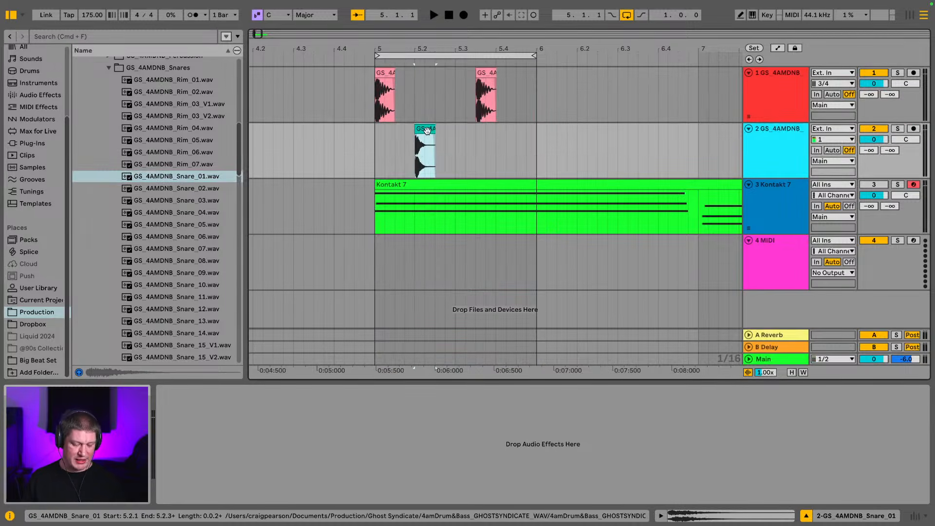
left_click(432, 146)
left_click(430, 129)
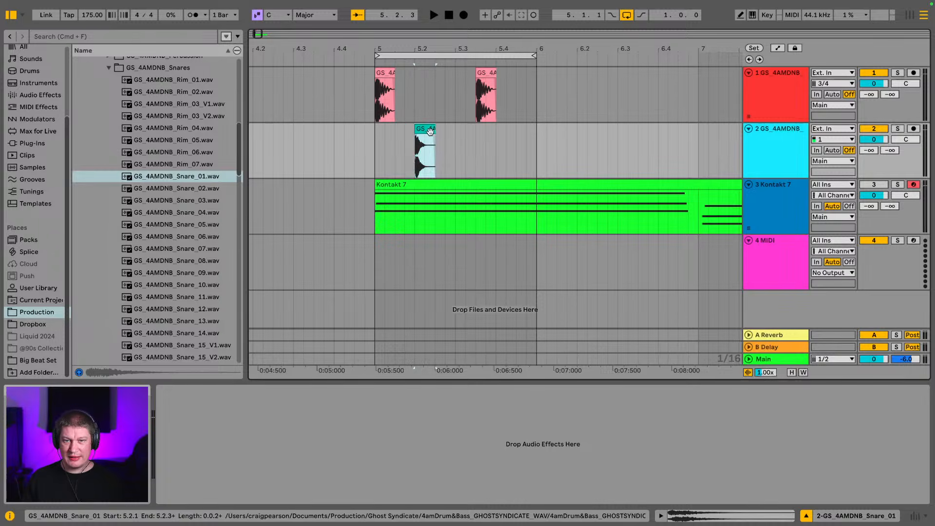
- Shorten the Snare_01 clip to end just past 5.2.2, fade out its tail and play back the result
left_click_drag(429, 45, 429, 92)
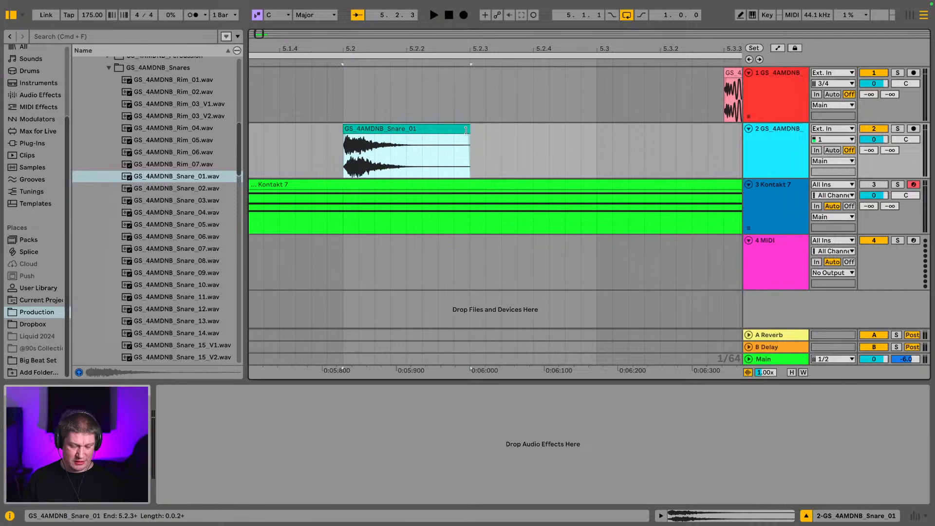
left_click_drag(465, 130, 379, 131)
key("space")
key("space")
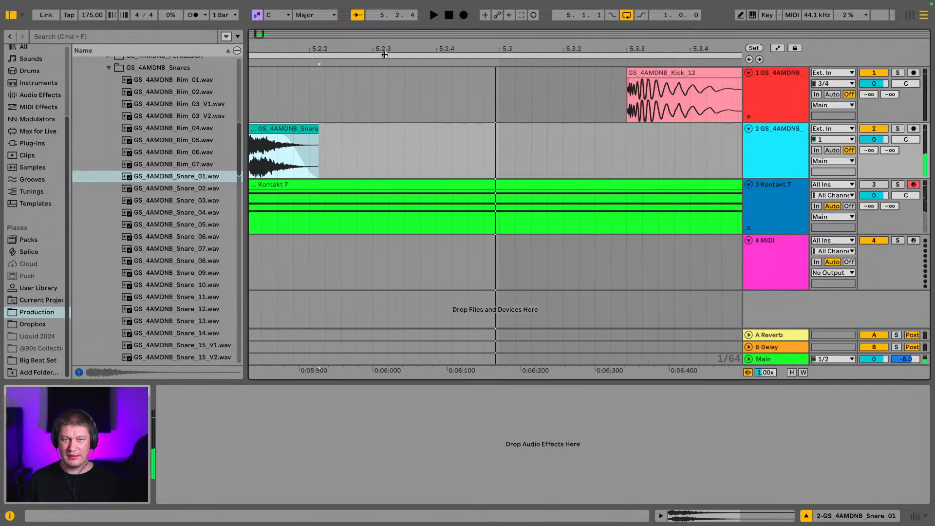
- Copy the shortened snare clip to 5.4.1 and play back the kick and snare pattern from 5.1.1
left_click_drag(379, 49, 344, 18)
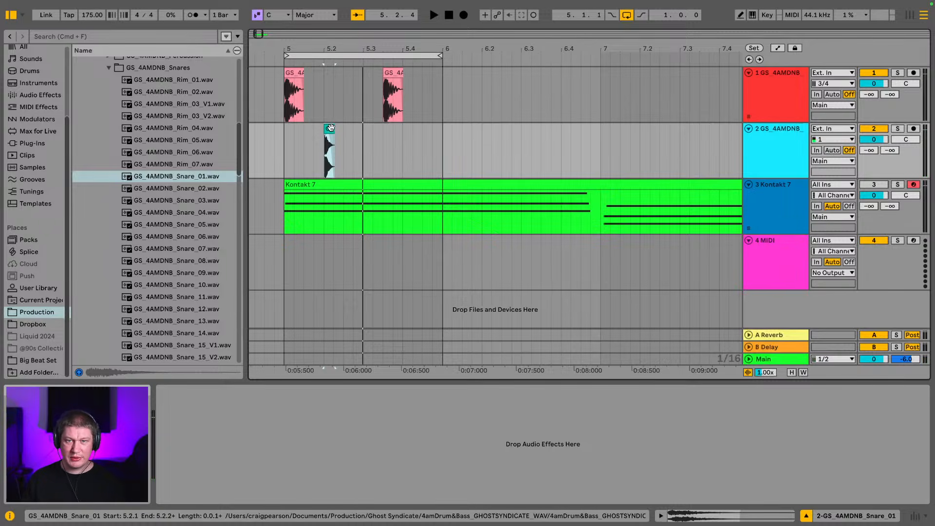
left_click_drag(331, 128, 415, 147)
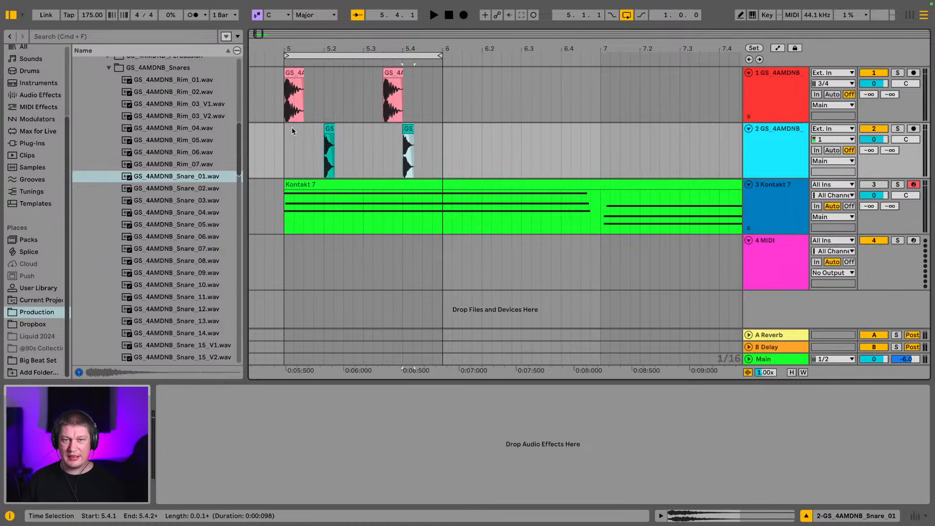
left_click(284, 146)
key("space")
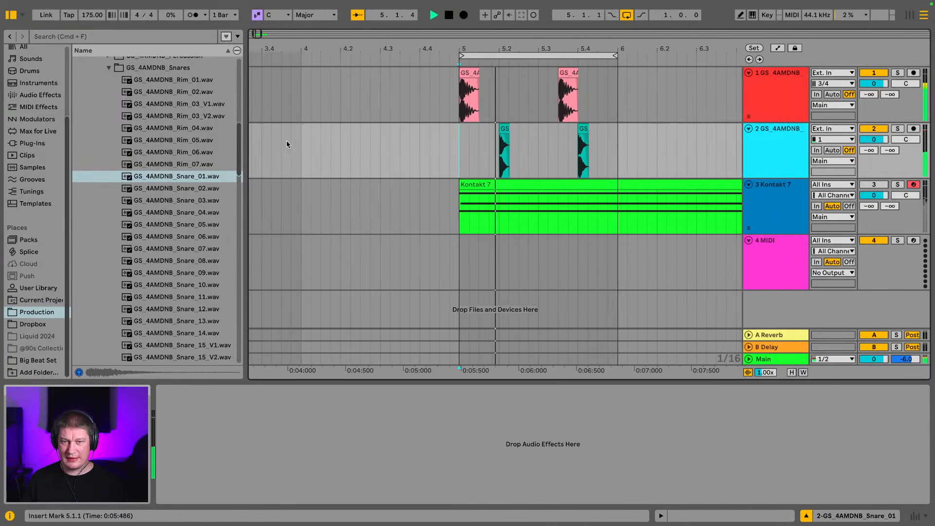
- Stop playback and collapse the GS_4AMDNB_Snares folder
key("space")
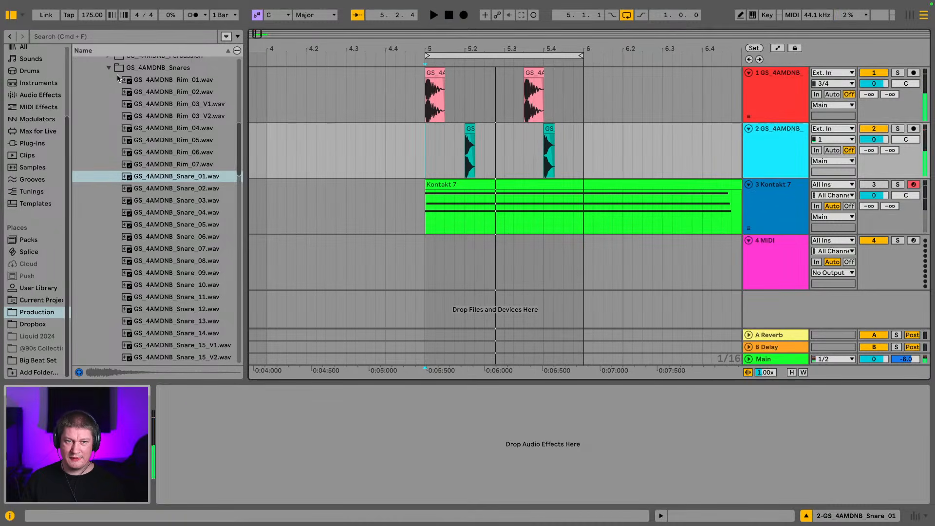
left_click(113, 70)
scroll(175, 118, "up", 2)
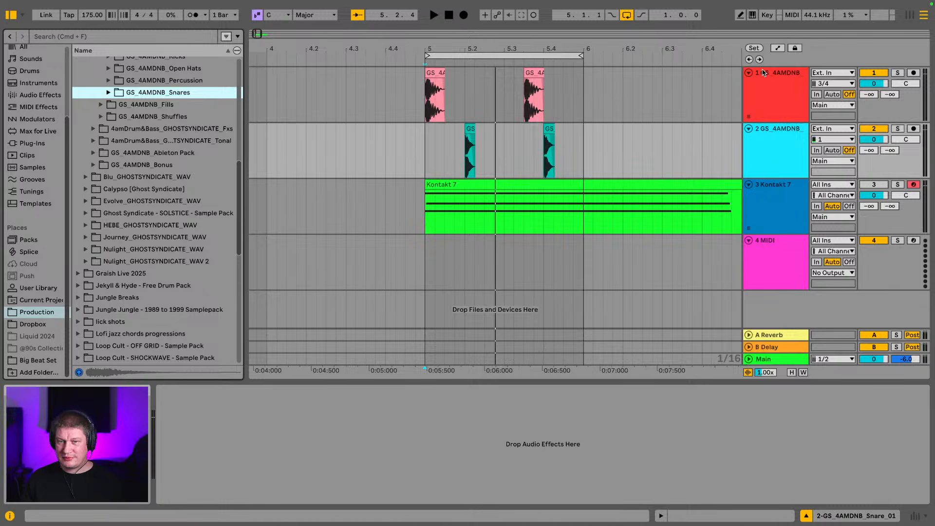
- Hide the browser and examine the one-bar kick and snare pattern up close, selecting its loop range from 5.1.1 to 6.1.1
left_click_drag(618, 52, 447, 45)
left_click(7, 15)
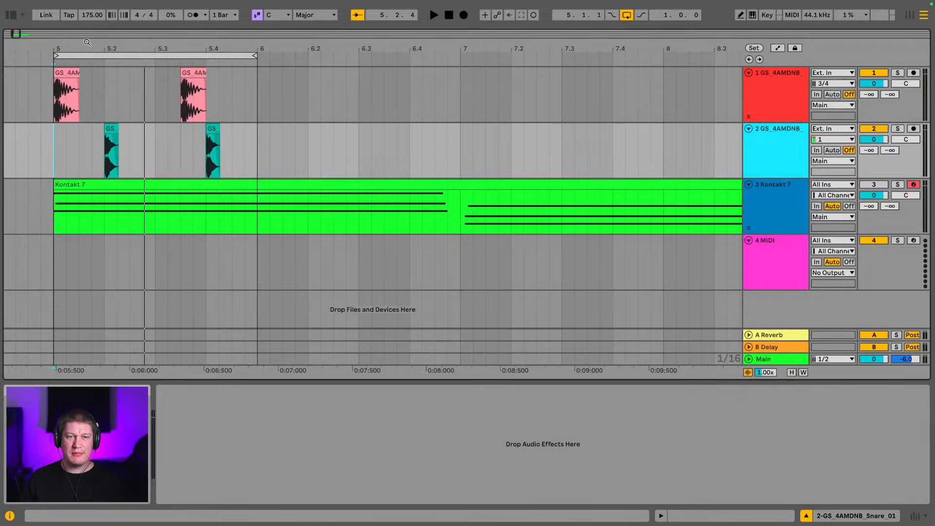
left_click_drag(86, 49, 199, 44)
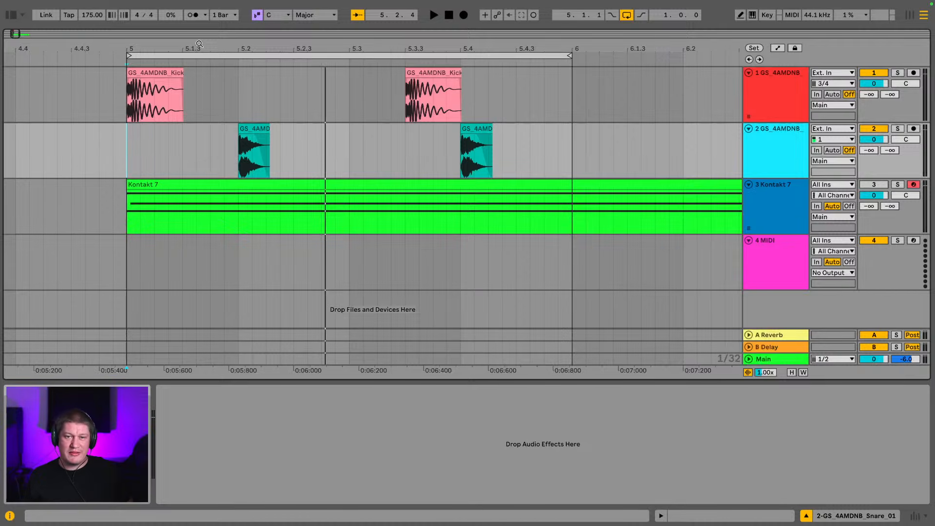
left_click(271, 59)
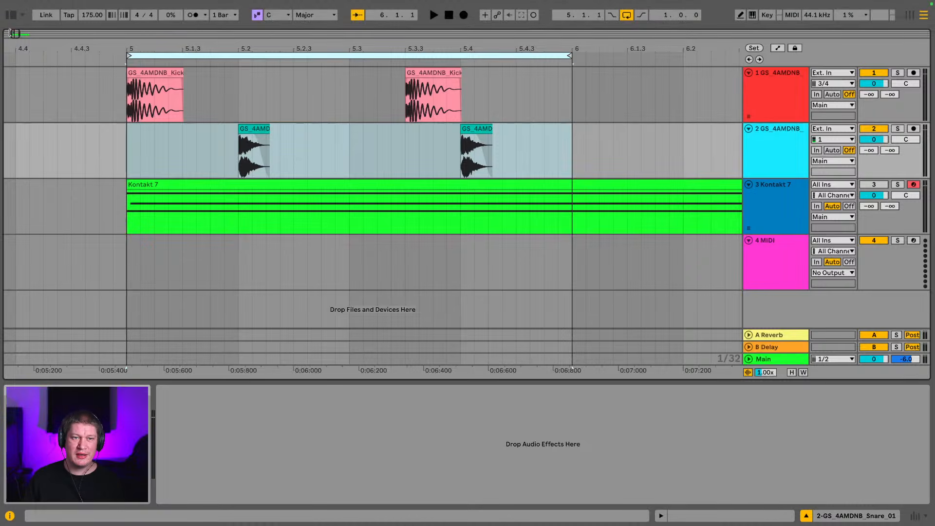
- Show the browser with the GS_4AMDNB_Drum One Shots folder collapsed and return the insert marker to 5.1.1
left_click(11, 16)
scroll(156, 119, "up", 5)
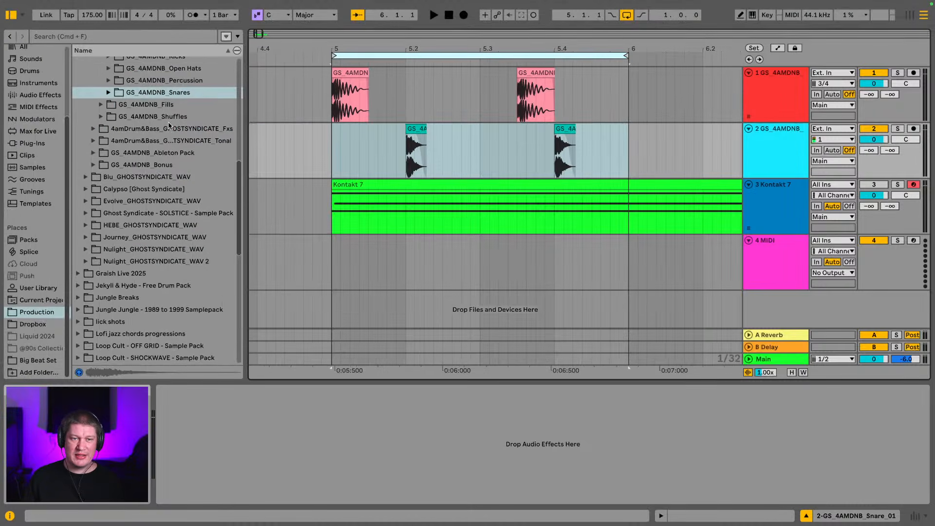
left_click(101, 114)
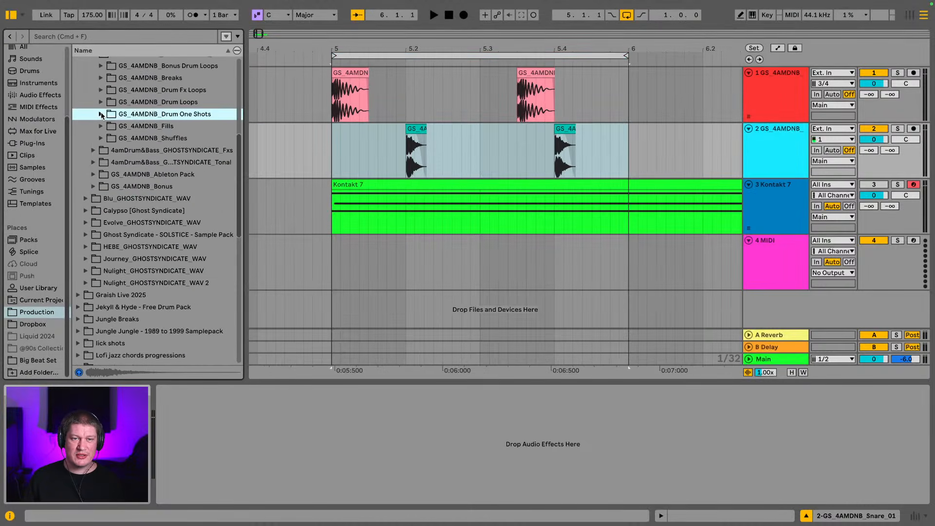
scroll(109, 121, "up", 3)
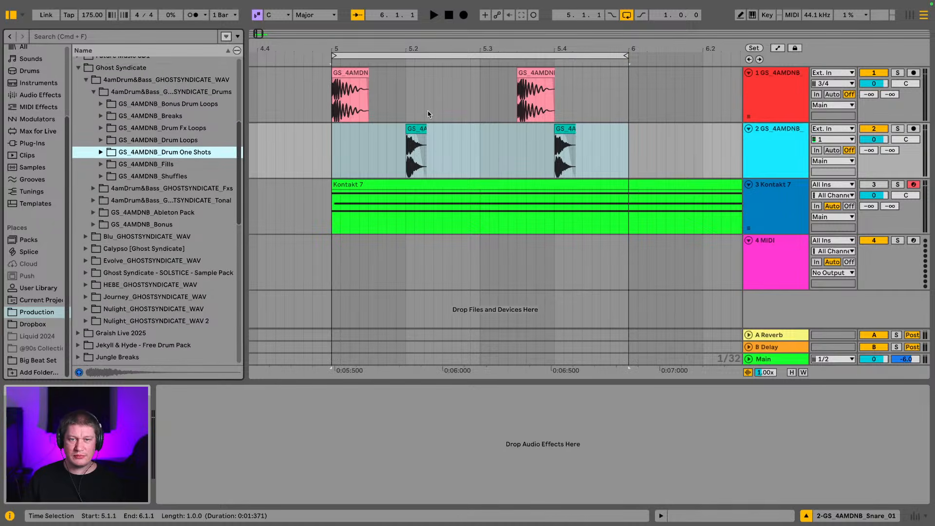
left_click(326, 142)
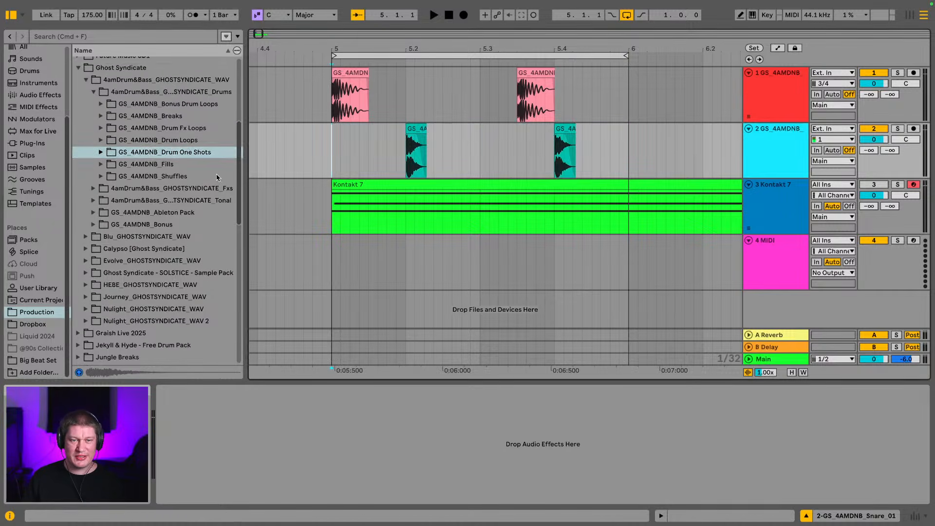
- Expand the GS_4AMDNB_Drum Loops folder and widen the browser so the full loop file names fit
scroll(203, 165, "up", 1)
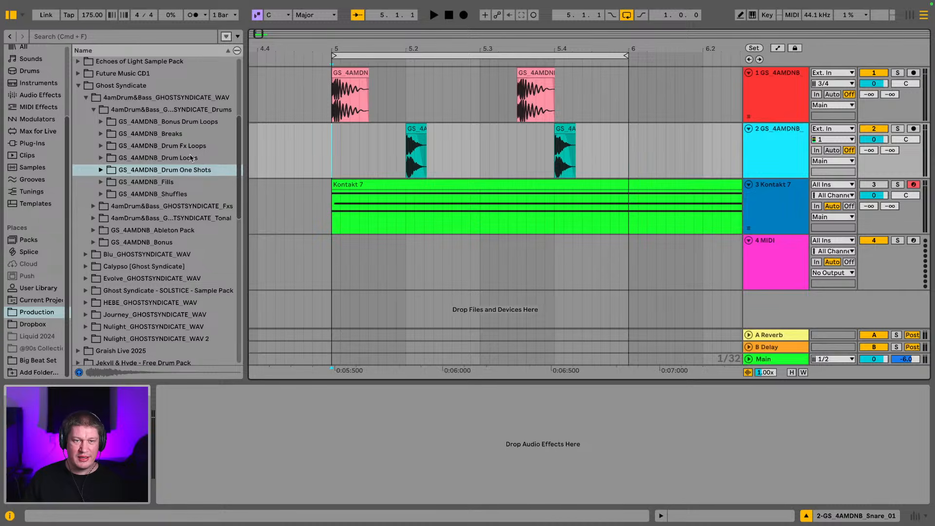
left_click(112, 161)
left_click(101, 158)
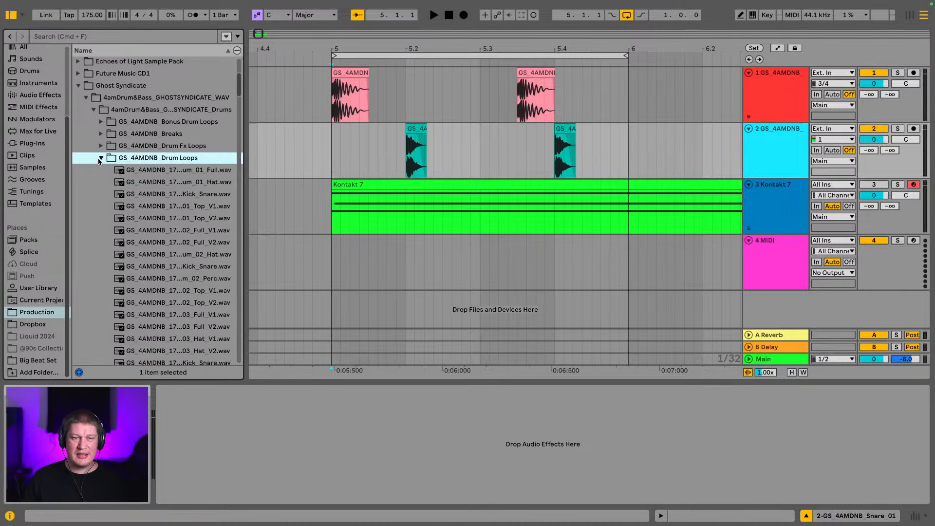
scroll(195, 155, "down", 1)
scroll(237, 168, "down", 8)
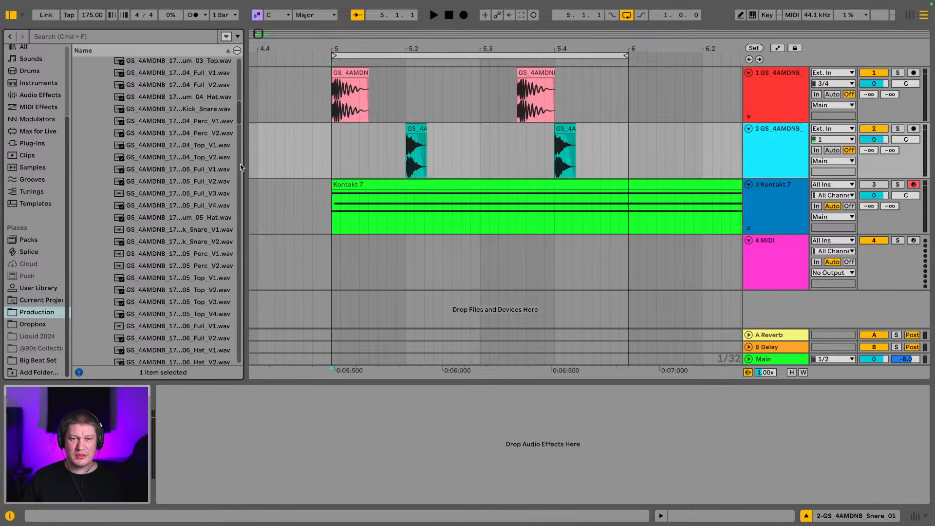
left_click_drag(241, 168, 307, 171)
scroll(204, 164, "up", 10)
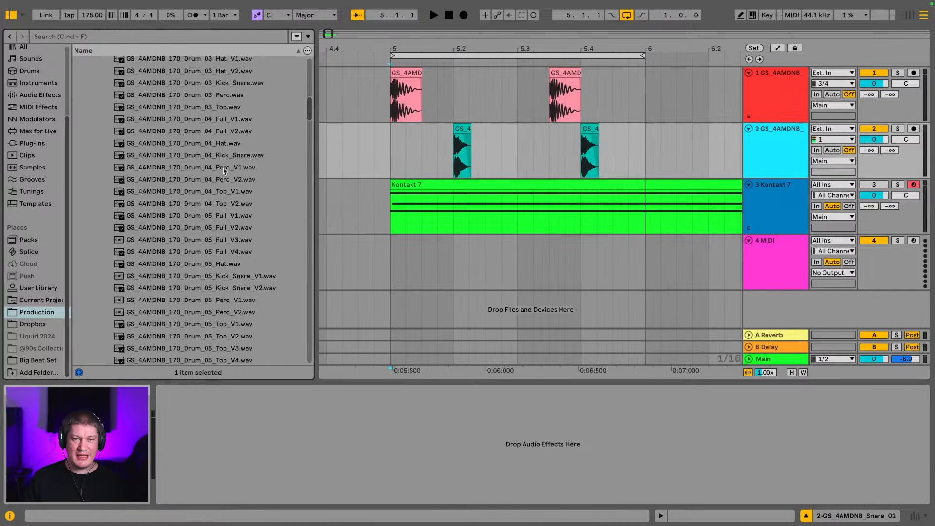
scroll(204, 165, "down", 2)
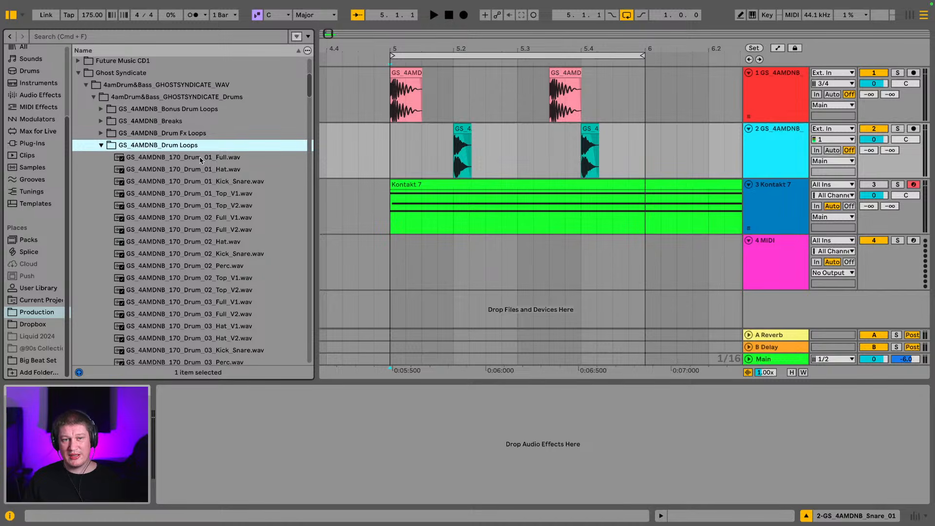
- Set the Main track's cue volume to -3.0 while auditioning GS_4AMDNB_170_Drum_01_Full.wav
left_click(201, 157)
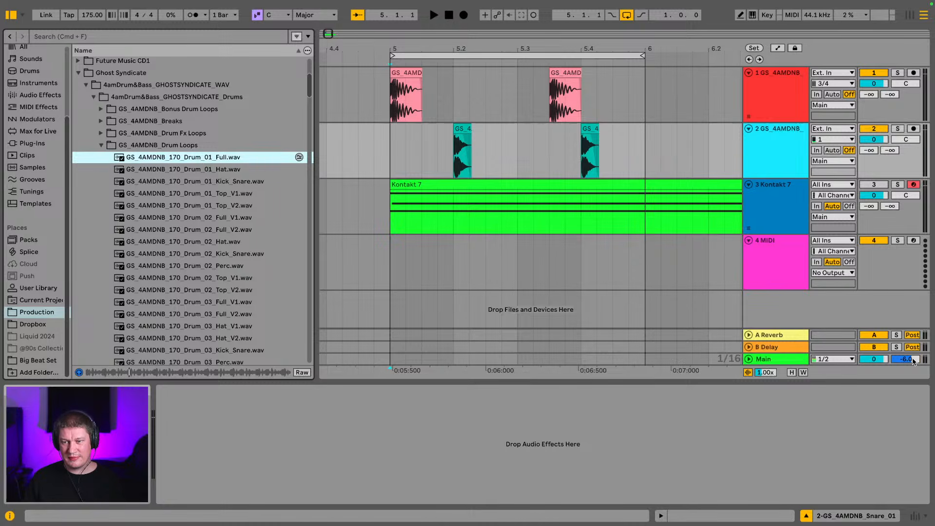
left_click_drag(906, 359, 906, 353)
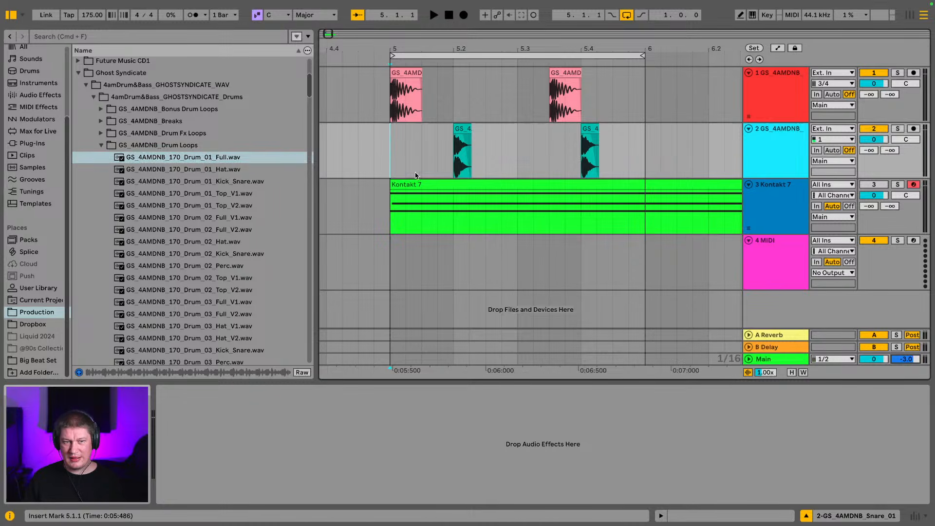
left_click(222, 158)
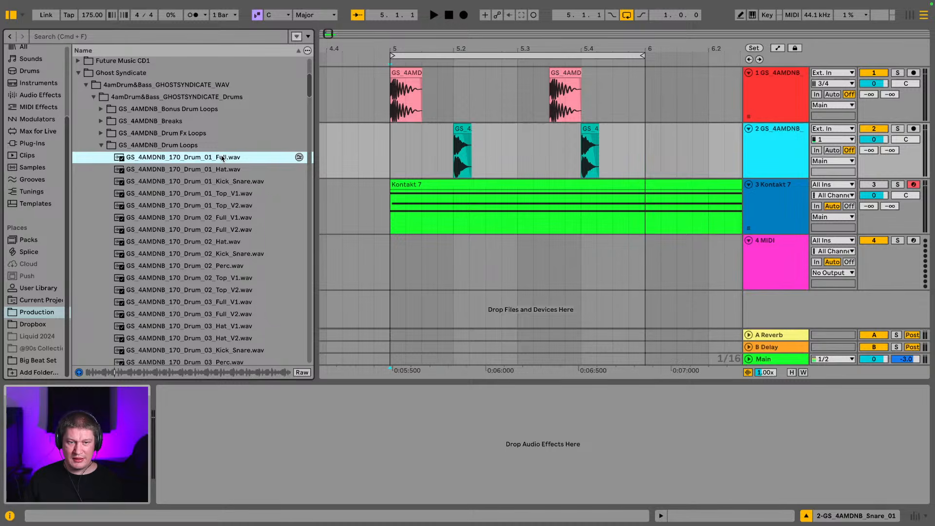
- Audition the Drum_01 Hat, Kick_Snare and Top_V1 loops on their own
left_click(199, 170)
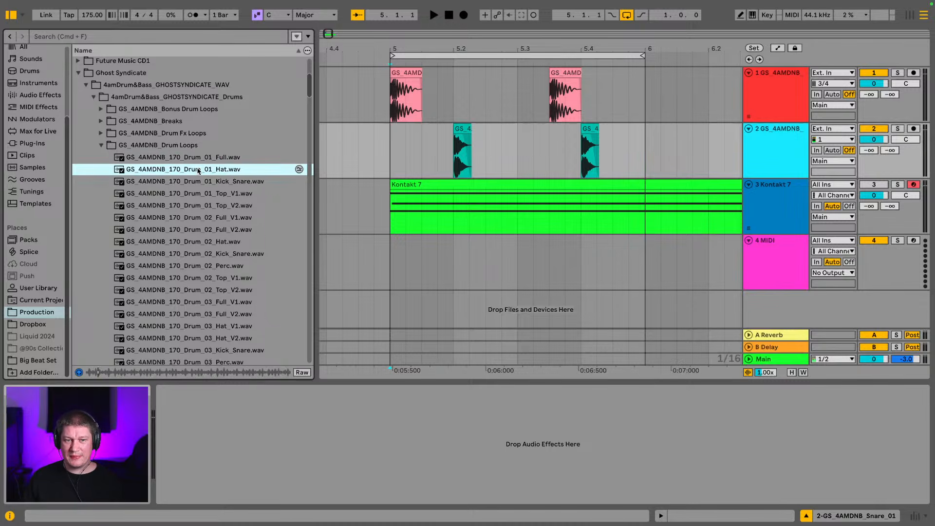
left_click(222, 182)
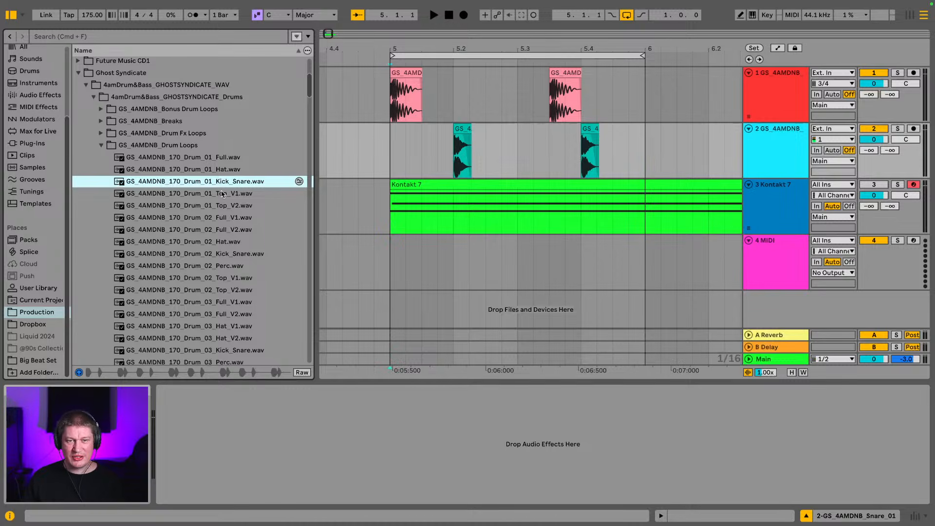
left_click(221, 194)
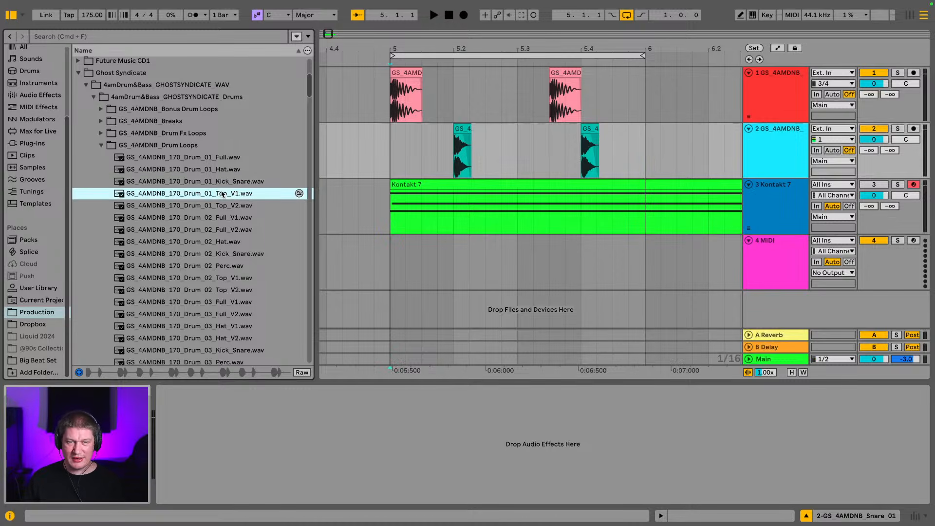
scroll(225, 193, "down", 1)
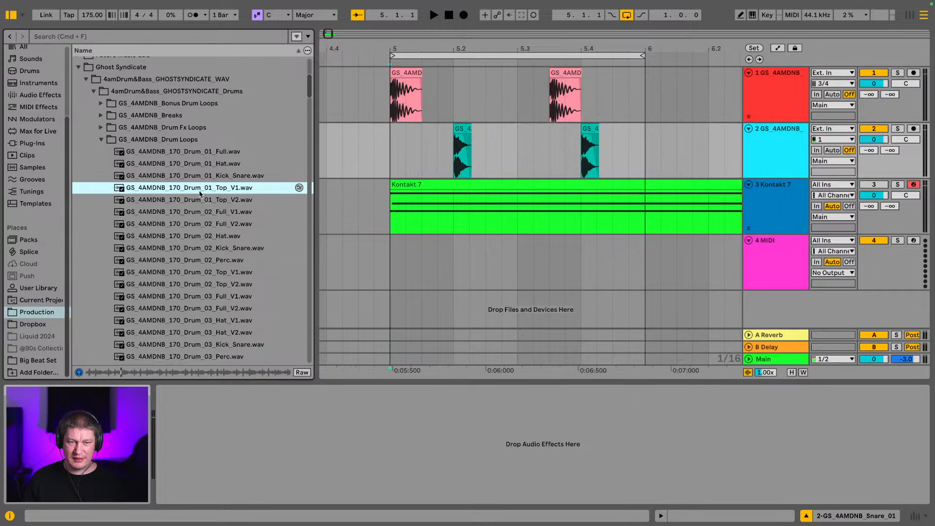
scroll(199, 194, "down", 2)
scroll(181, 198, "down", 2)
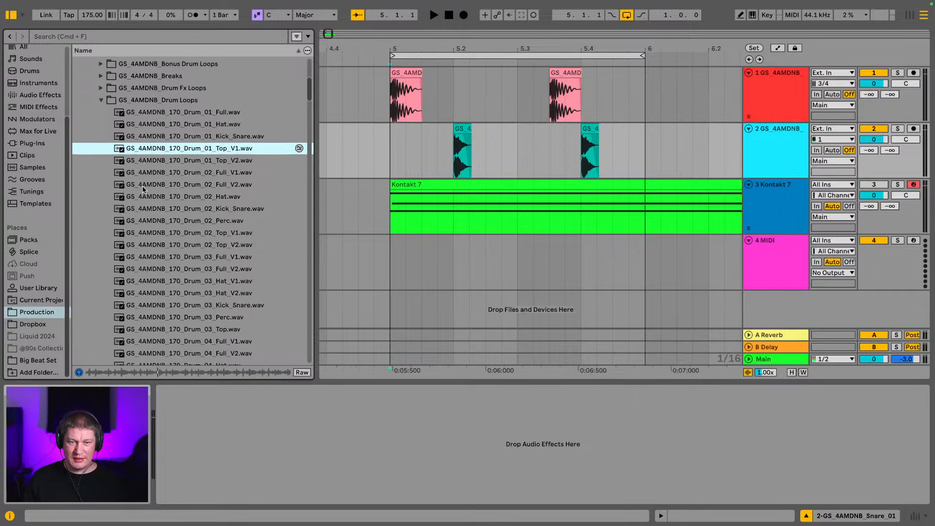
- Play the looped kick and snare pattern and audition the Drum_02_Top_V1 and Drum_02_Top_V2 loops against it
key("space")
key("space")
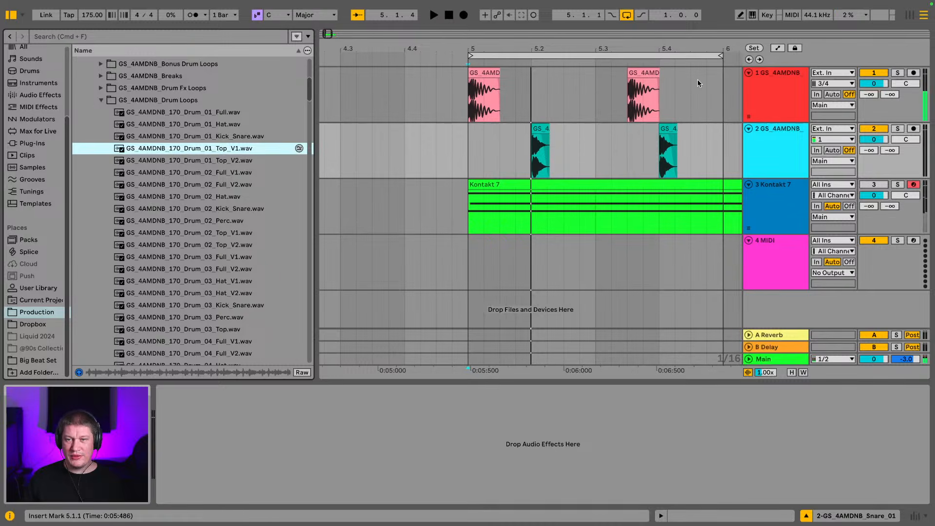
left_click_drag(669, 48, 592, 57)
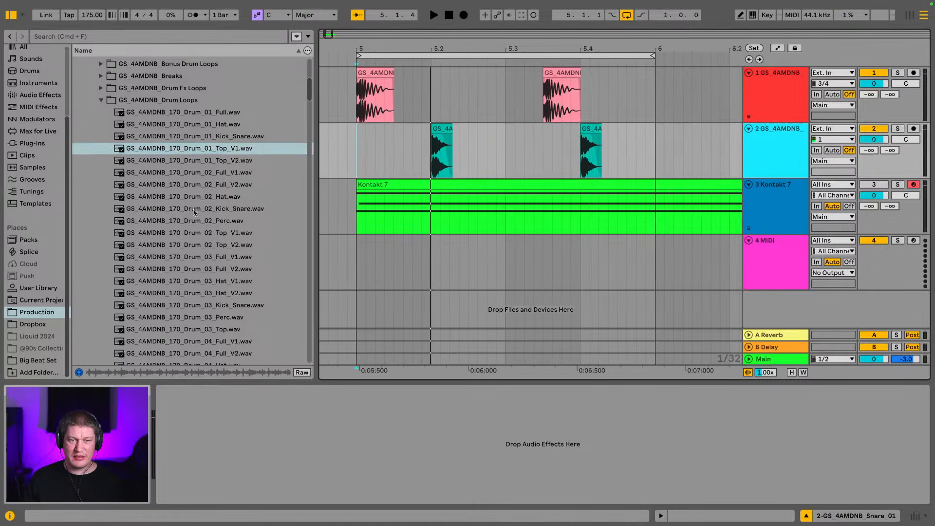
key("space")
left_click(191, 233)
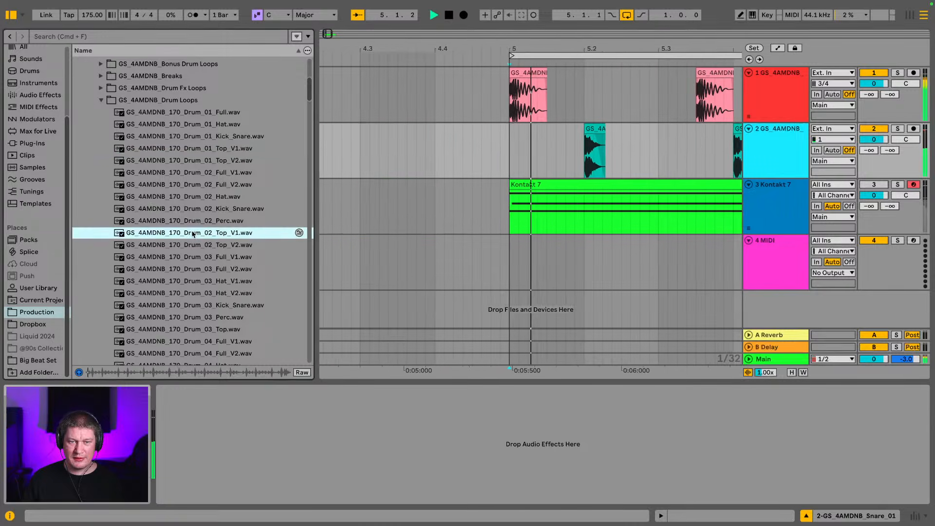
scroll(194, 232, "down", 1)
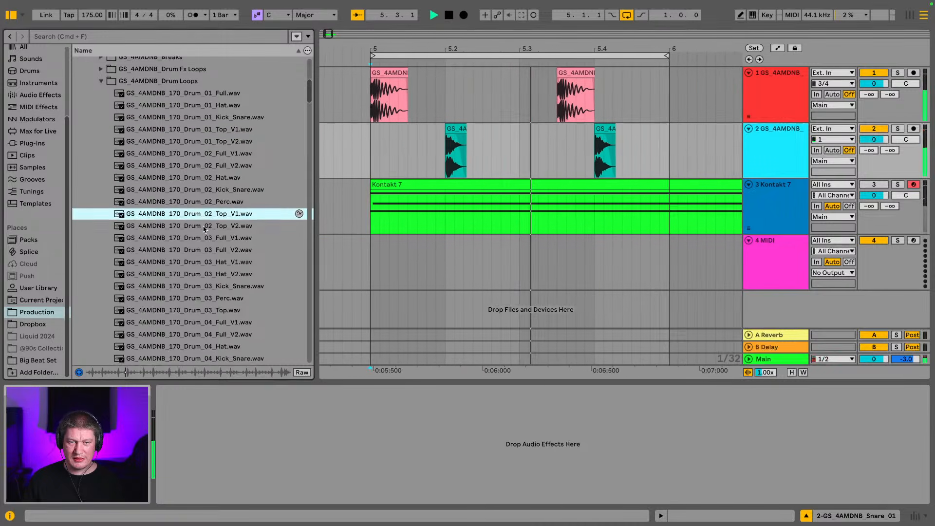
left_click(203, 229)
scroll(201, 243, "down", 4)
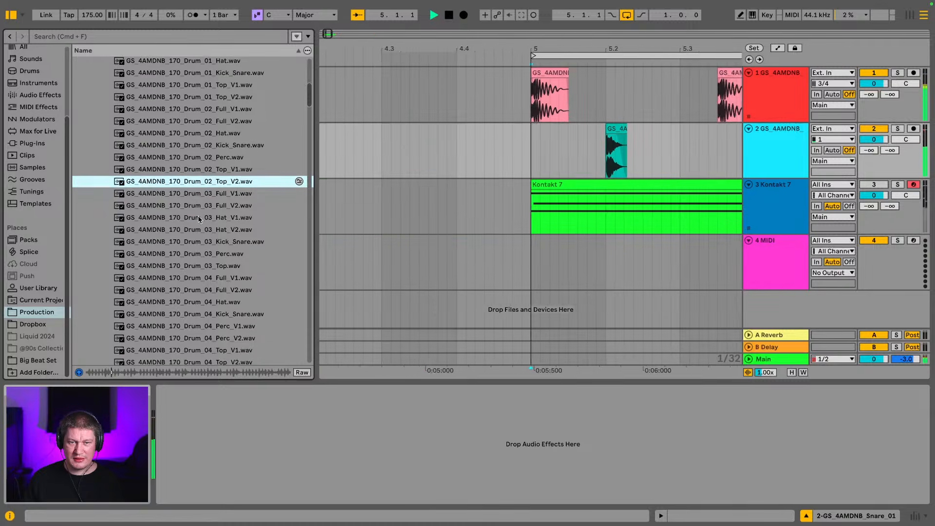
- Audition the Drum_03_Perc and Drum_03_Top loops over the playing kick and snare pattern
left_click(199, 253)
scroll(194, 239, "down", 4)
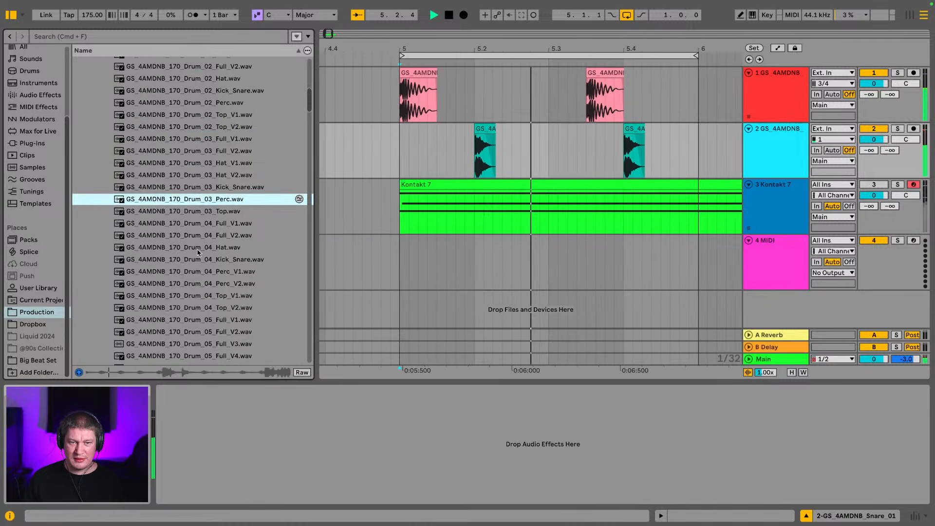
left_click(191, 213)
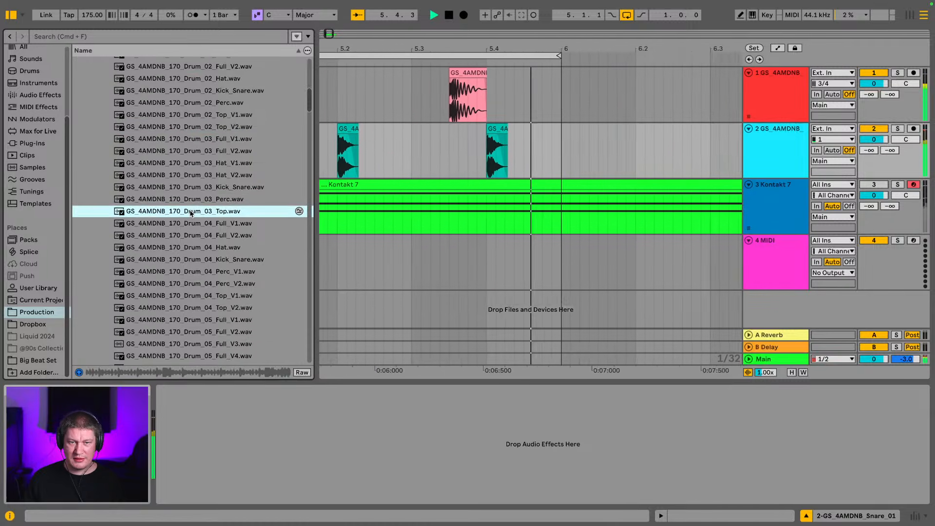
scroll(191, 213, "down", 2)
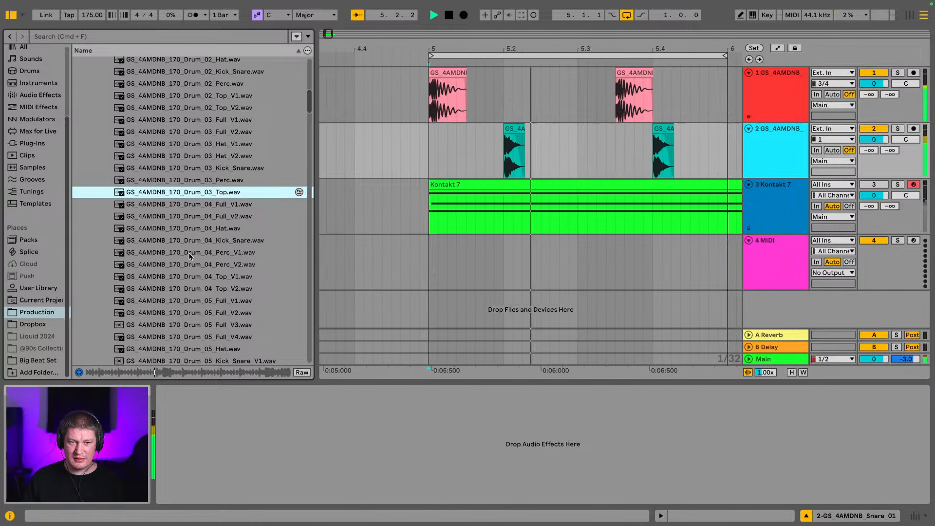
- Audition the Drum_04 Perc_V1, Perc_V2, Top_V1 and Top_V2 loops over the playing pattern
left_click(190, 253)
scroll(195, 259, "down", 1)
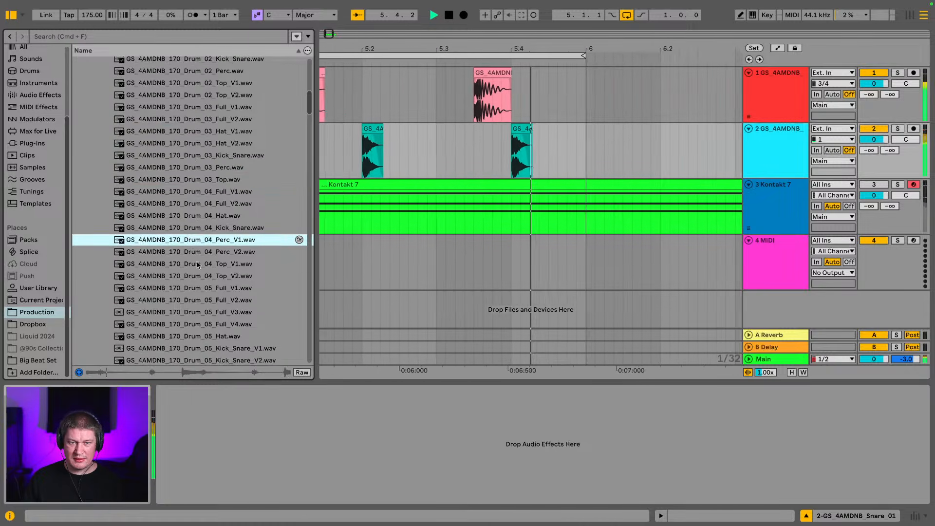
left_click(200, 252)
scroll(200, 256, "down", 1)
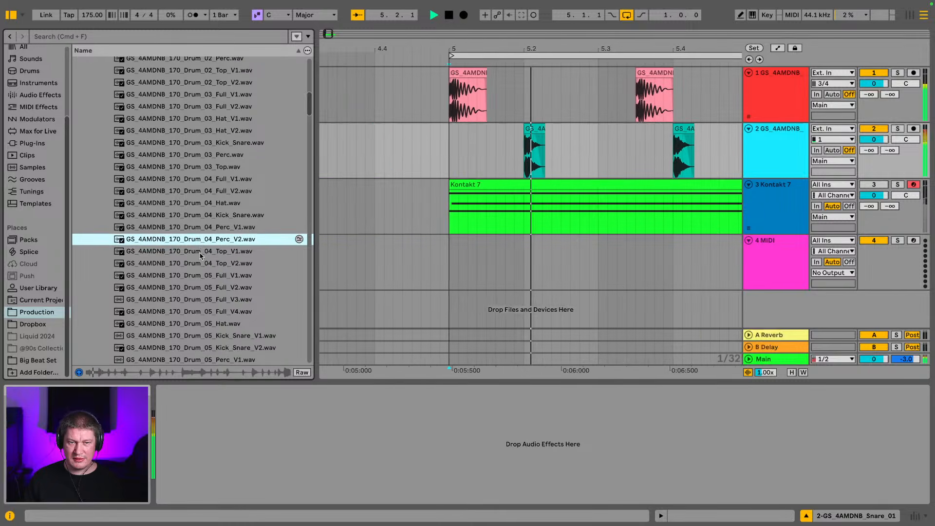
left_click(227, 253)
scroll(205, 243, "down", 2)
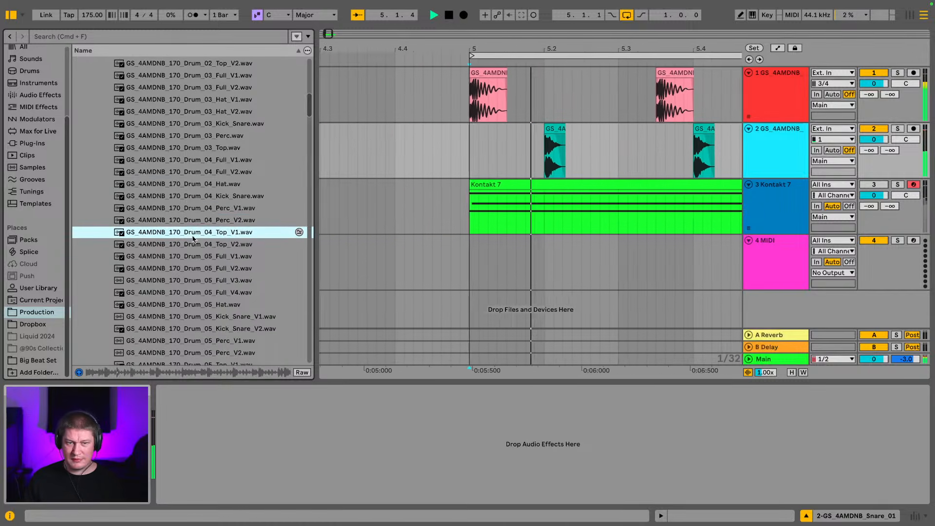
left_click(206, 245)
scroll(197, 242, "down", 1)
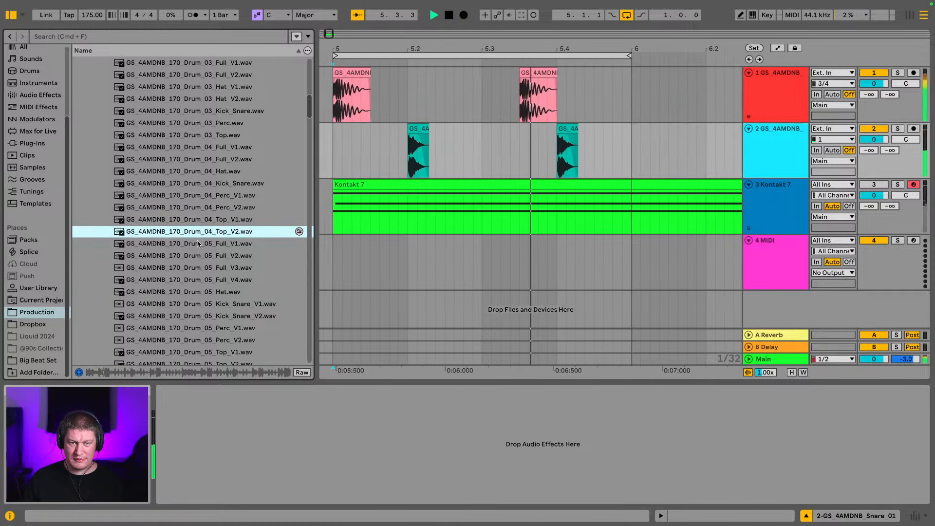
scroll(205, 254, "down", 6)
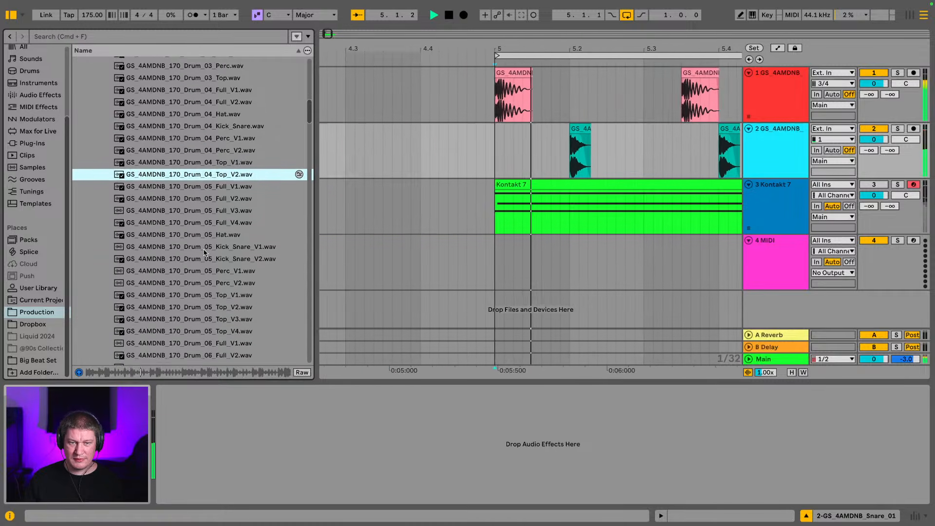
- Audition the Drum_05 Perc_V1, Top_V1, Top_V2 and Top_V4 loops over the playing kick and snare pattern
left_click(205, 252)
scroll(206, 253, "down", 1)
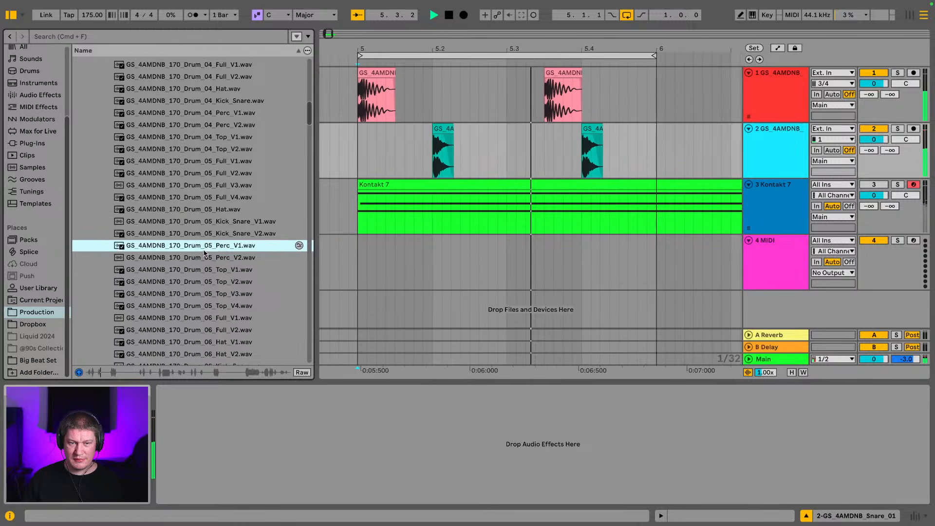
left_click(205, 252)
scroll(205, 253, "down", 2)
left_click(205, 252)
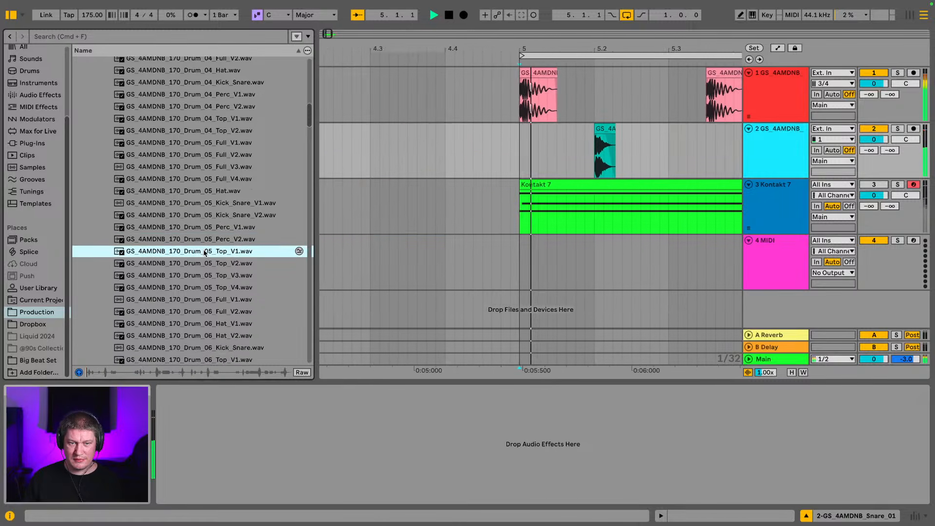
left_click(205, 252)
scroll(204, 261, "down", 2)
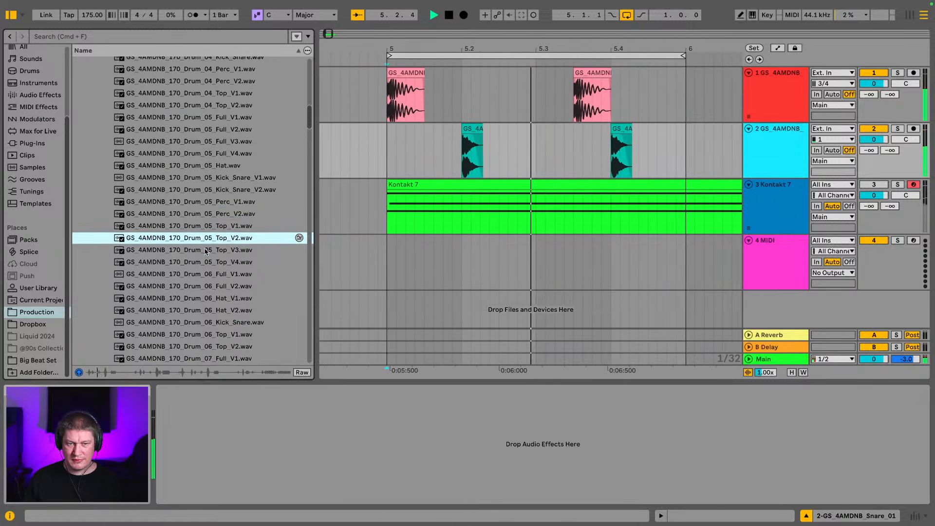
left_click(203, 254)
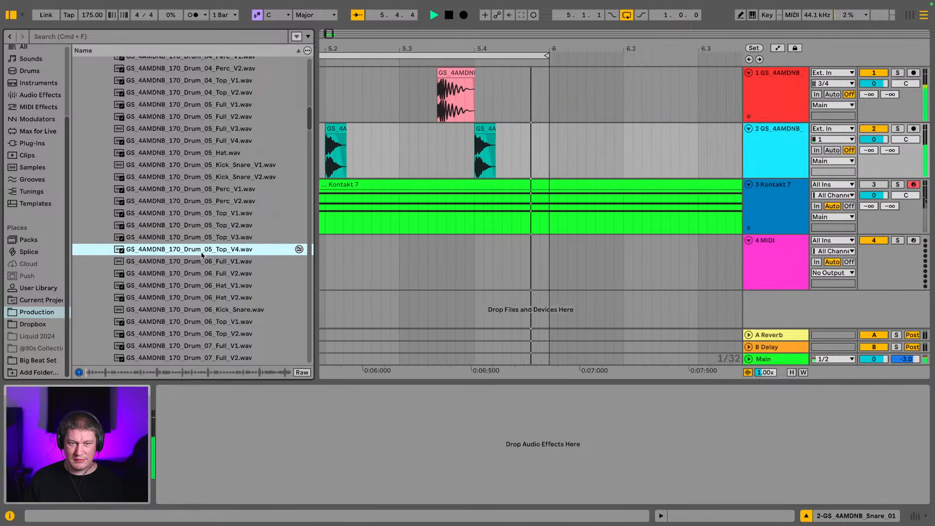
scroll(202, 254, "down", 2)
- Audition the Drum_06_Hat_V1 and Drum_06_Hat_V2 loops, replaying the kick and snare pattern beneath them
left_click(191, 269)
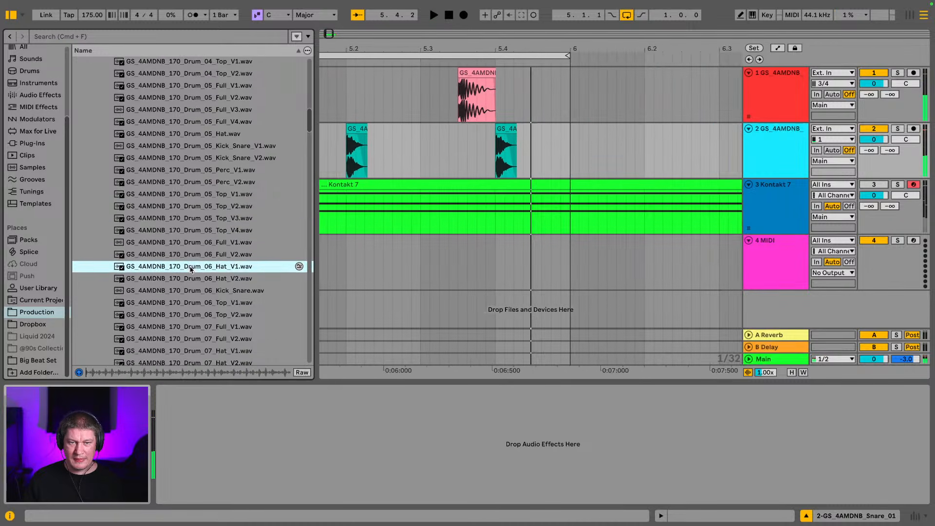
key("space")
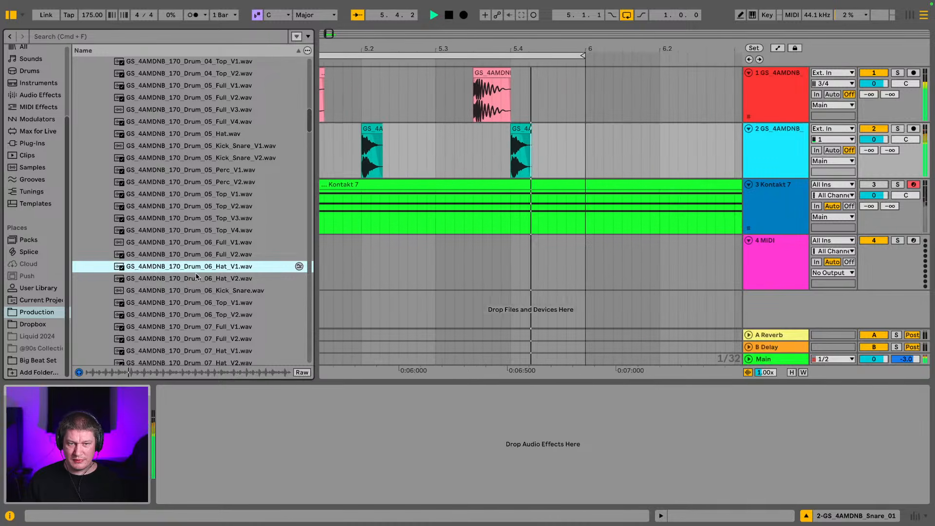
left_click(198, 278)
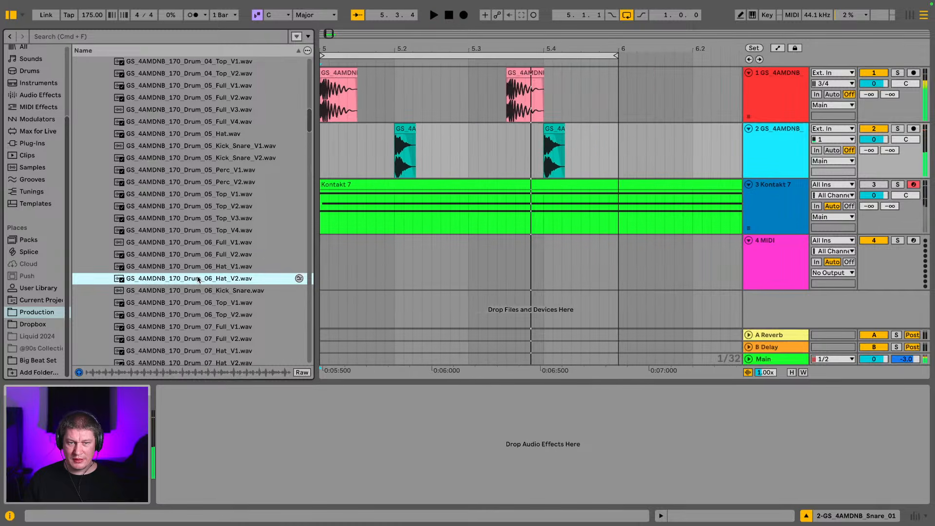
- Place the Drum_06_Hat_V2 loop on track 4 and align its start with bar 5
left_click_drag(198, 279, 350, 259)
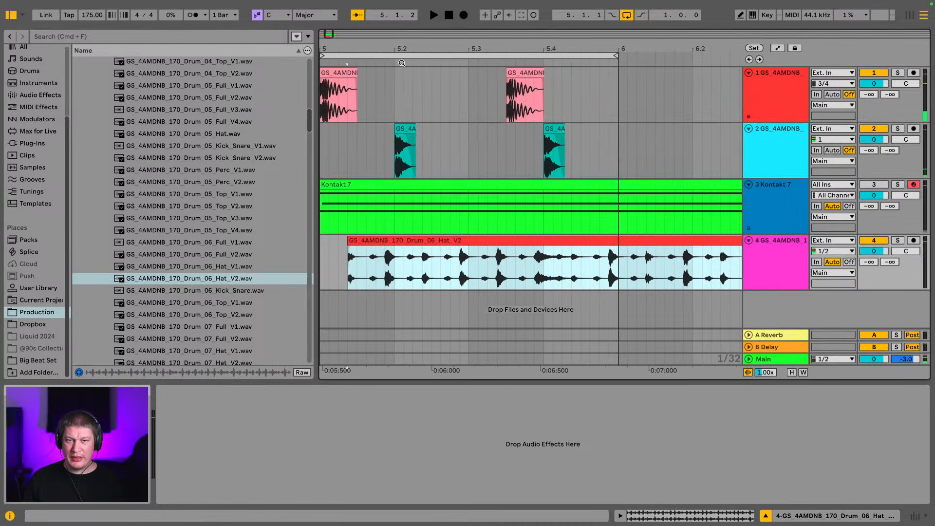
left_click_drag(347, 64, 384, 64)
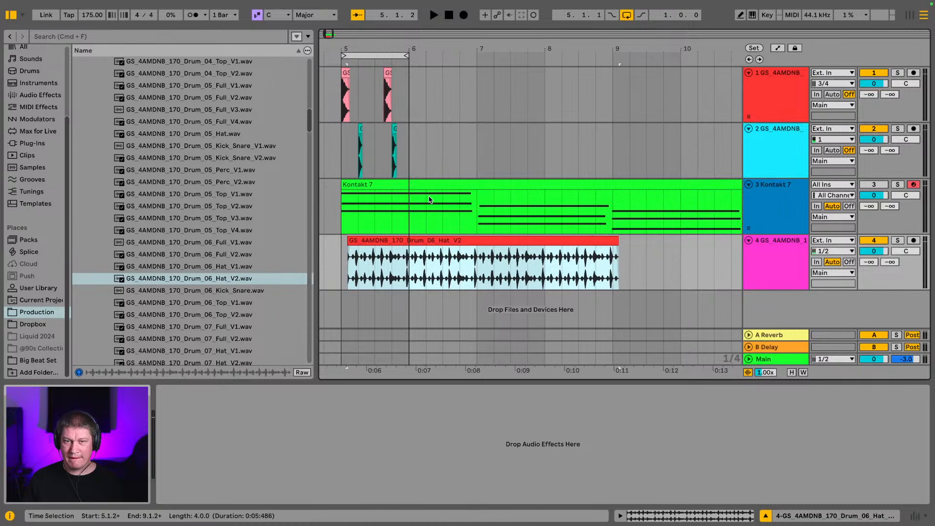
left_click(440, 242)
left_click_drag(441, 247, 435, 247)
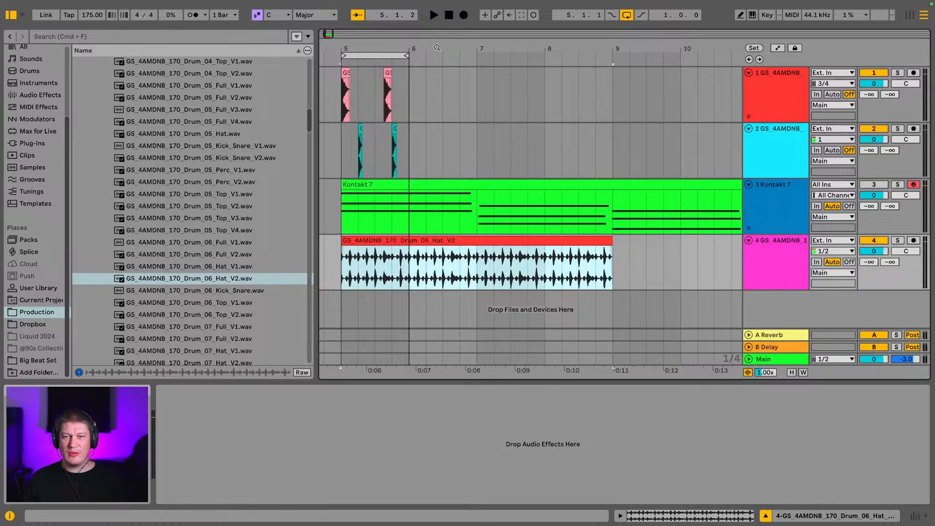
- Duplicate the one-bar kick and snare pattern repeatedly until it fills bars 5 to 13
left_click_drag(437, 48, 422, 30)
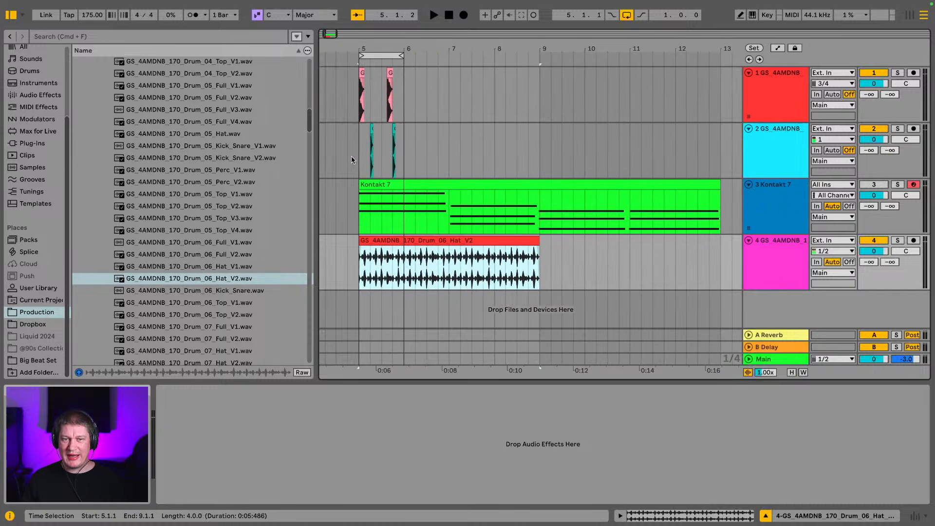
left_click_drag(355, 154, 405, 84)
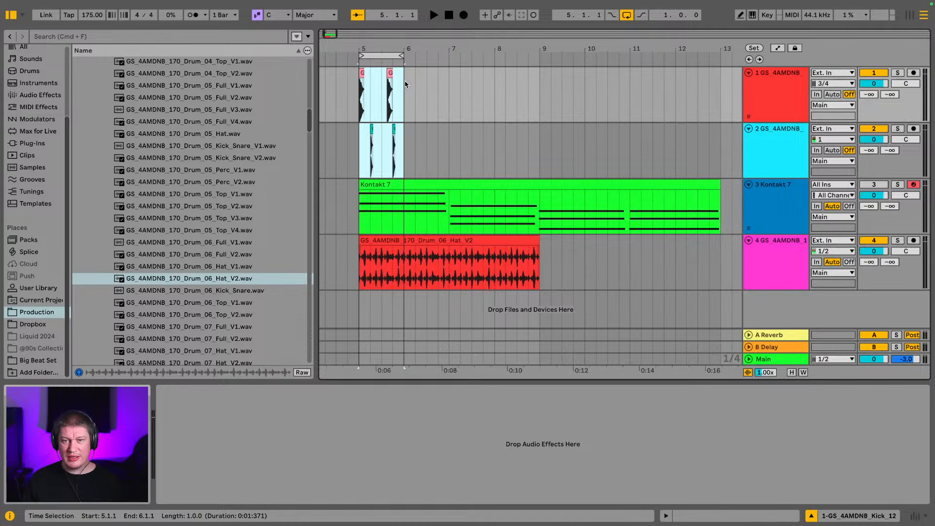
key("super+d")
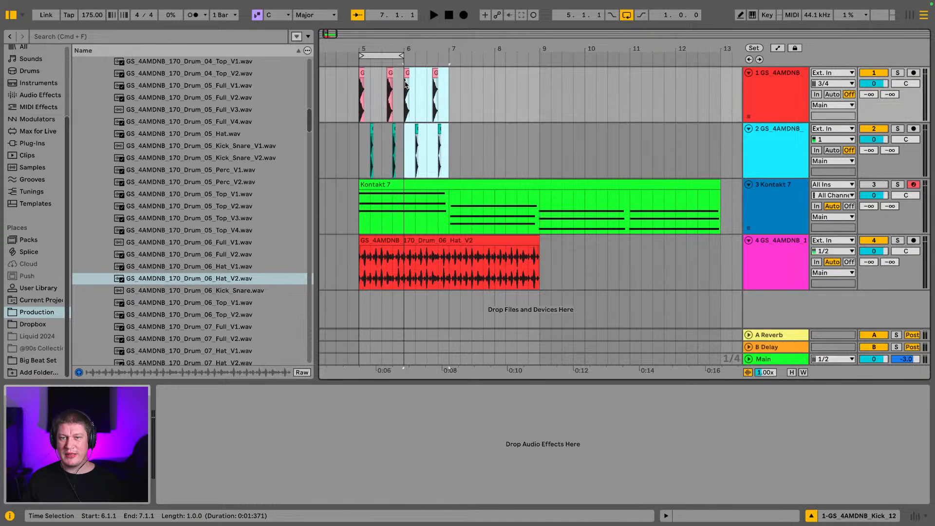
key("super+d")
key("super+d")
key("super+d")
key("super+d")
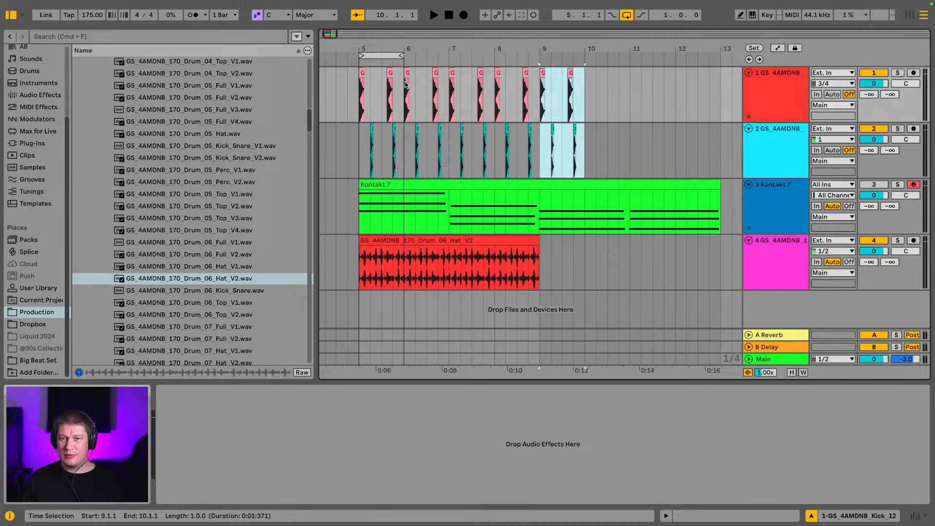
key("super+d")
key("super+d")
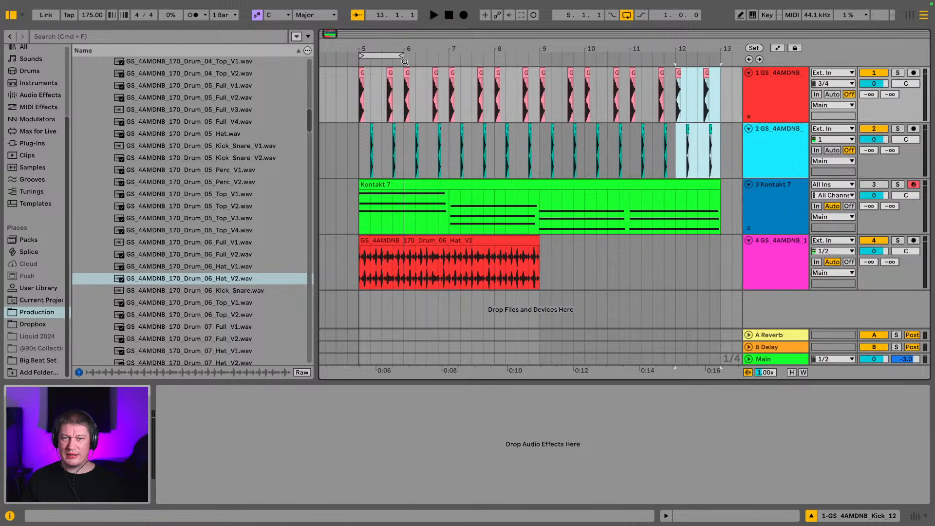
- Extend the loop region to eight bars and lengthen the Drum_06_Hat_V2 clip to bar 13
left_click_drag(401, 55, 719, 55)
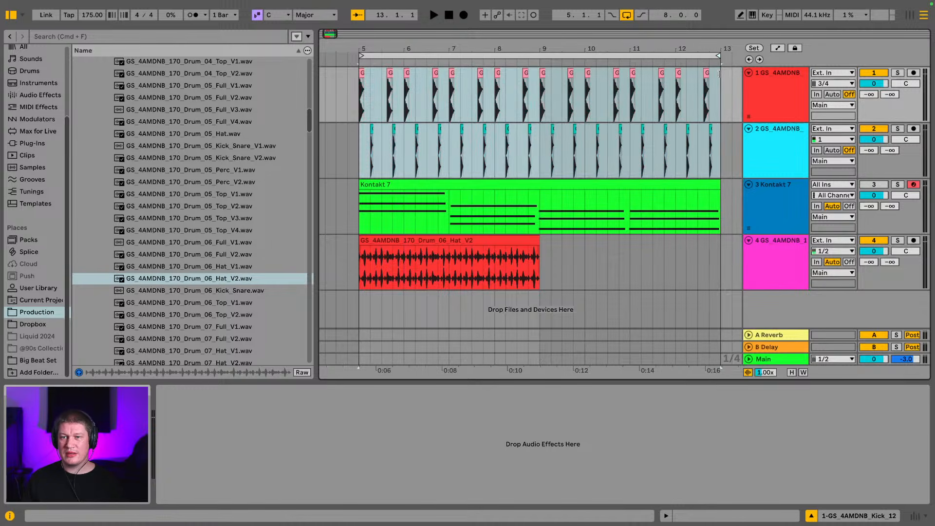
left_click_drag(540, 242, 722, 258)
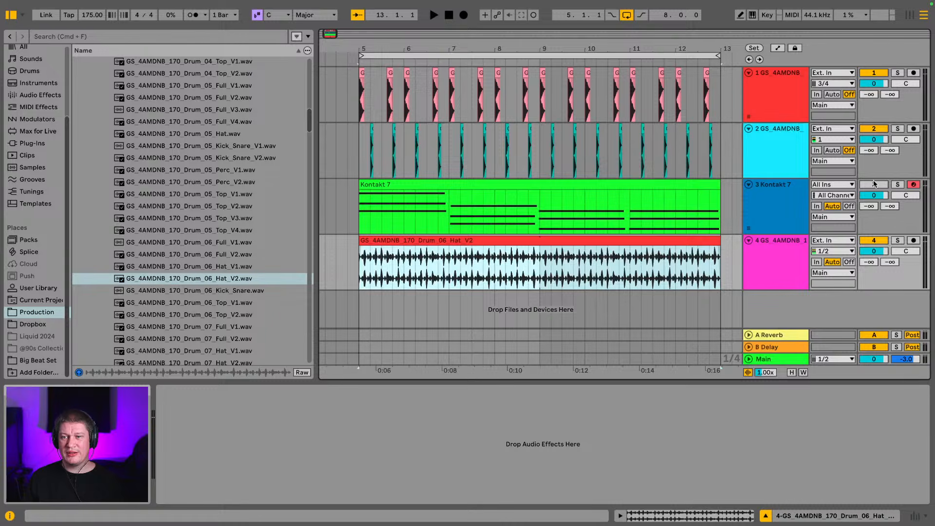
- Hide the browser, reactivate the Kontakt 7 piano track and play the eight-bar loop
left_click(11, 16)
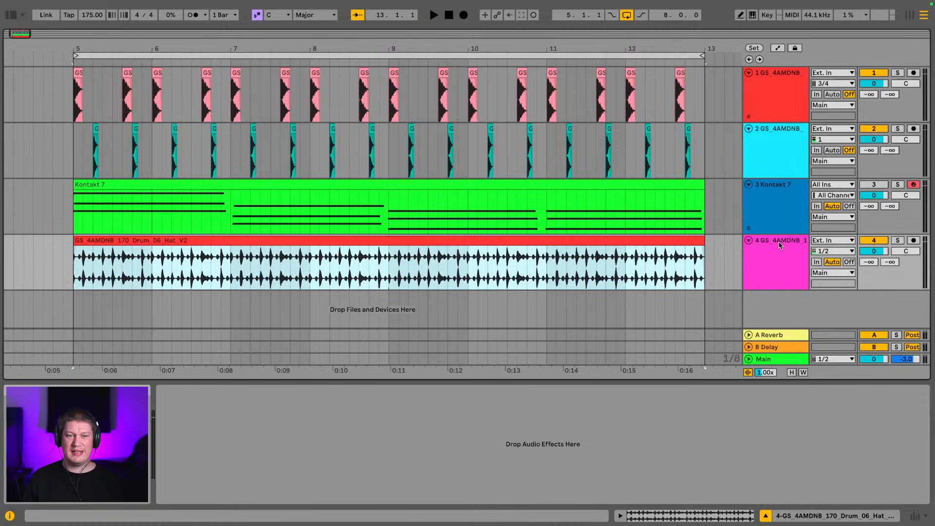
left_click(873, 185)
key("space")
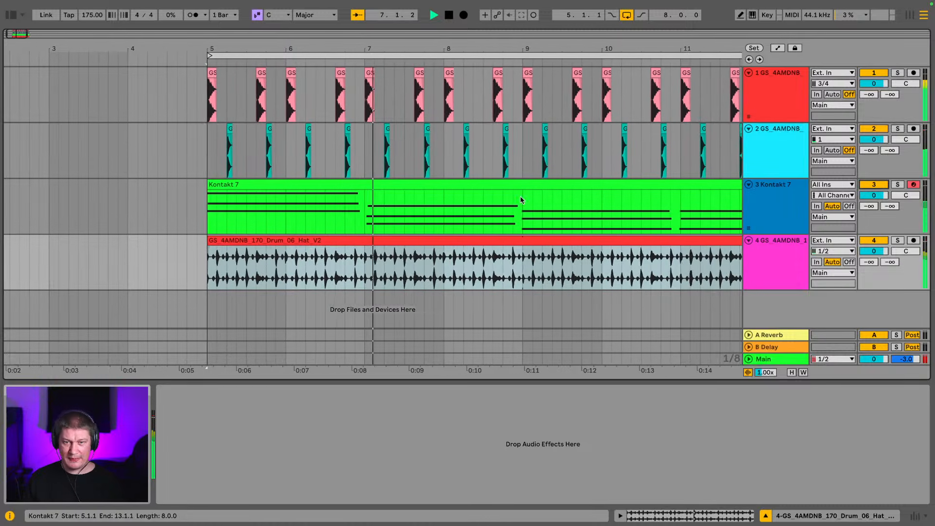
- Lower the Drum_06_Hat_V2 clip's gain to -10.0 dB during playback, and stop the playback
double_click(507, 243)
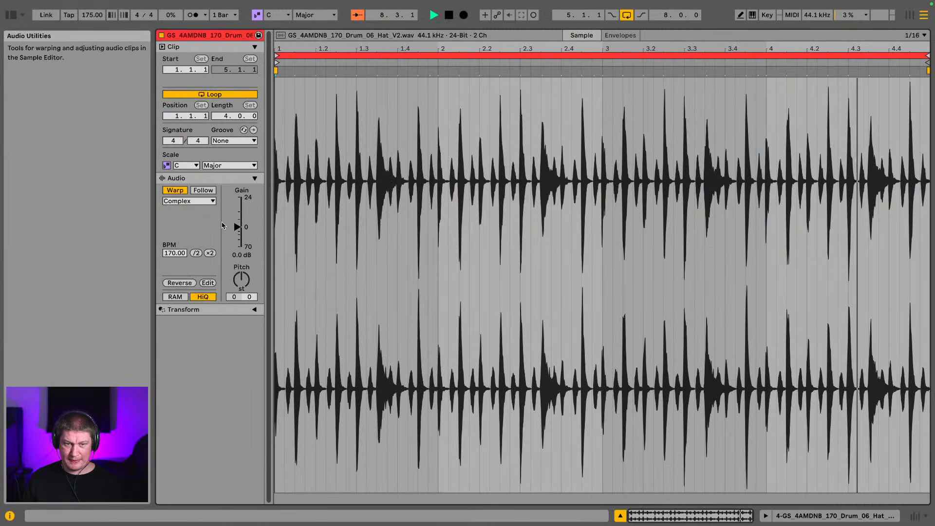
left_click_drag(236, 228, 238, 234)
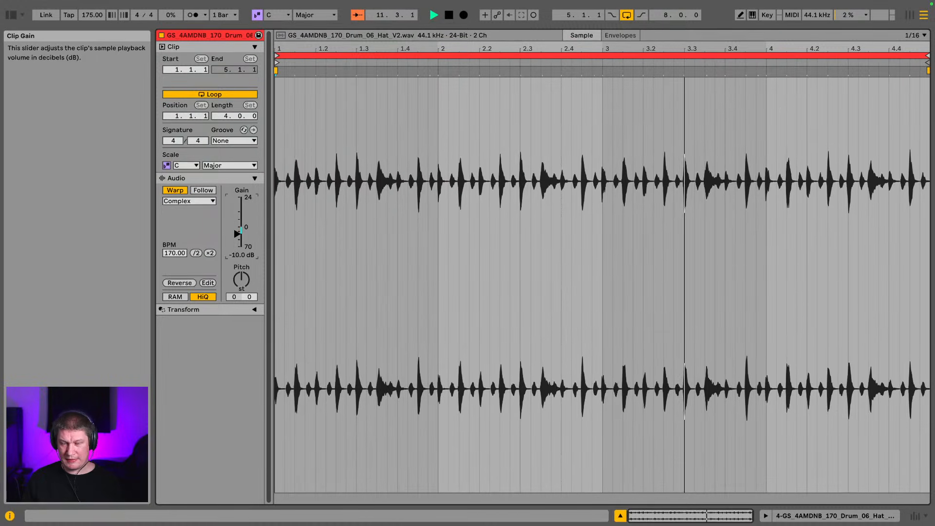
key("space")
- Check the track and Main peak levels in the mixer during playback, resetting the Main peak level before and after
key("Tab")
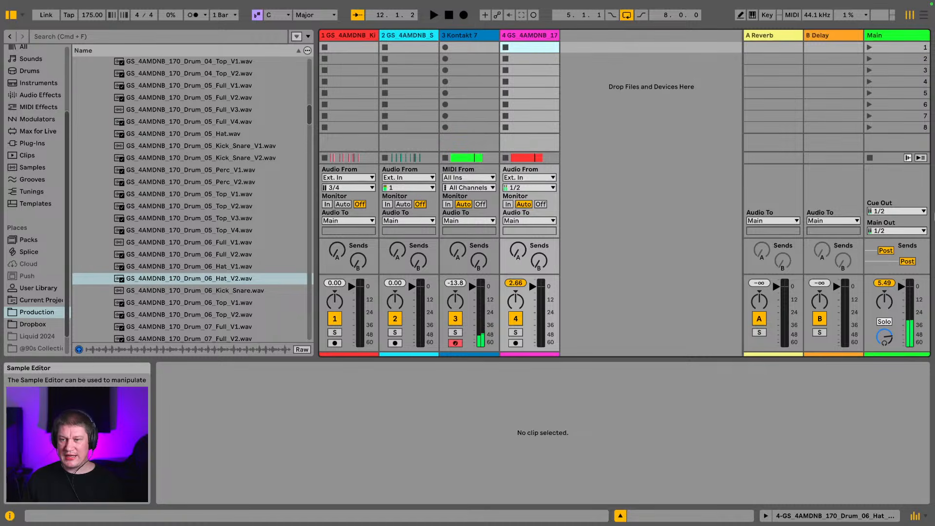
left_click(885, 283)
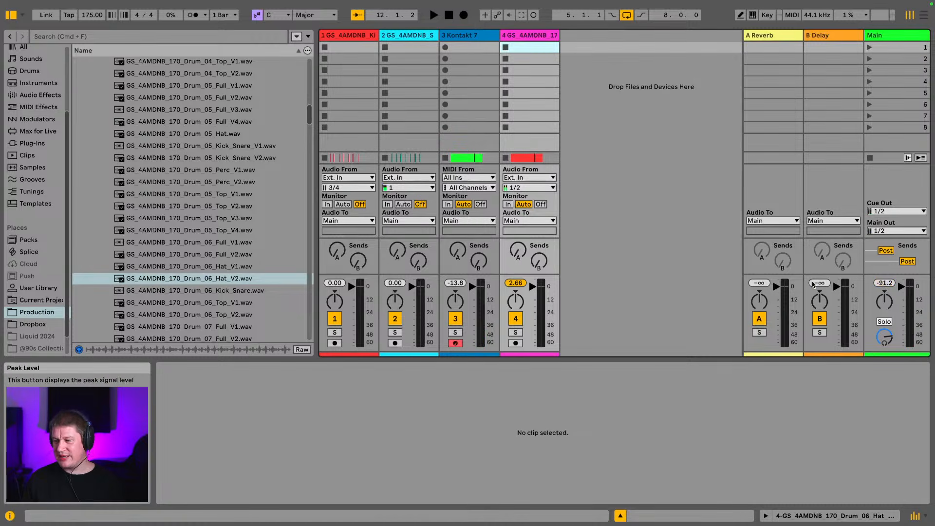
key("space")
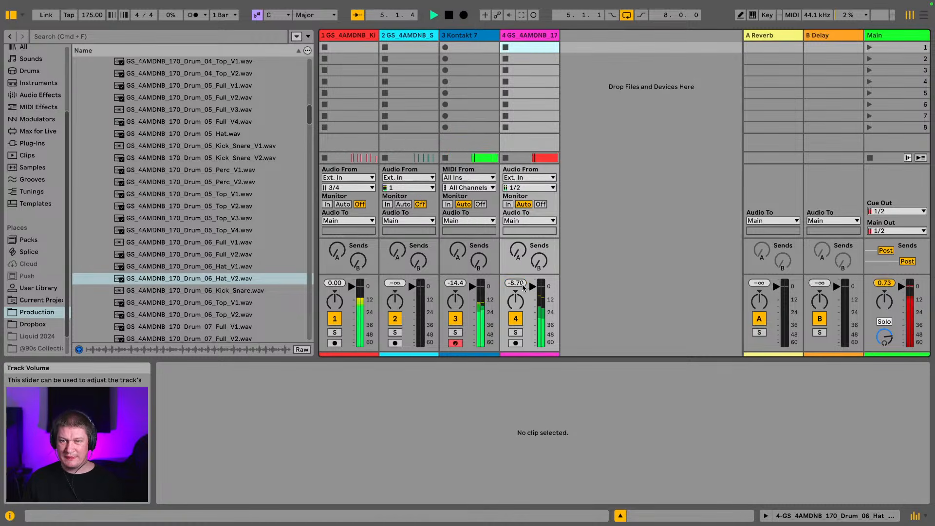
left_click(523, 285)
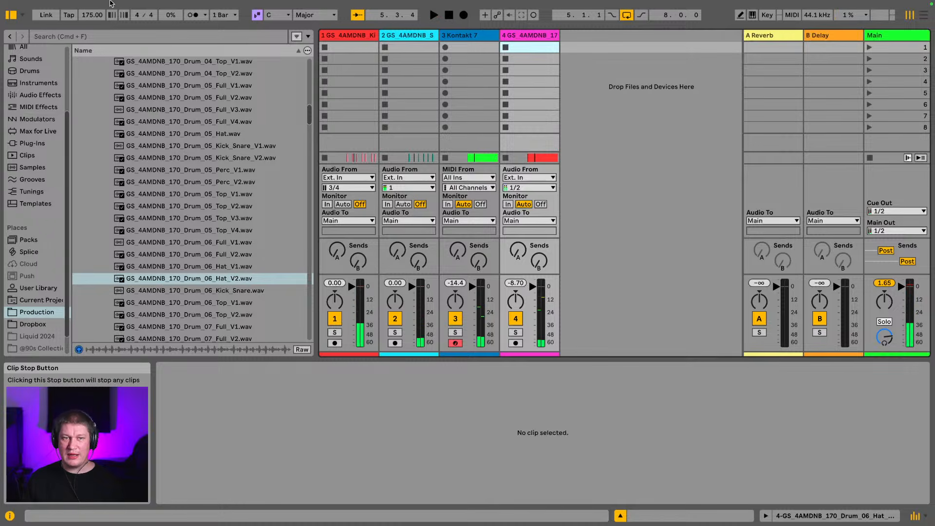
left_click(15, 15)
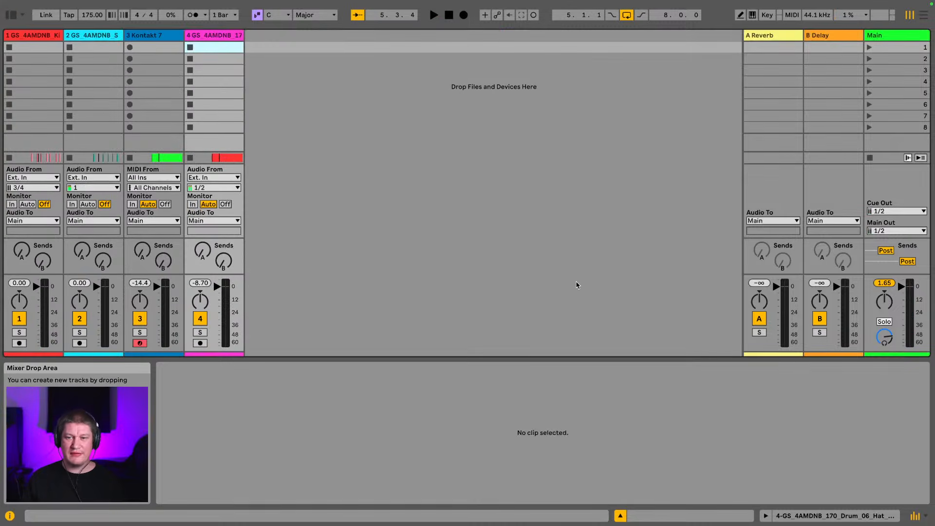
left_click(885, 283)
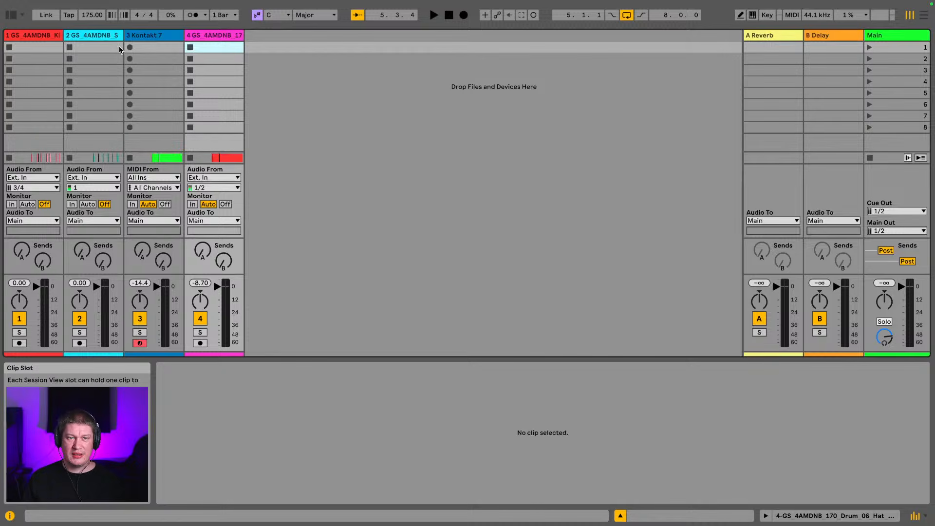
- Select all four tracks in the mixer and lower their volumes together to -6.6 dB
left_click(39, 38)
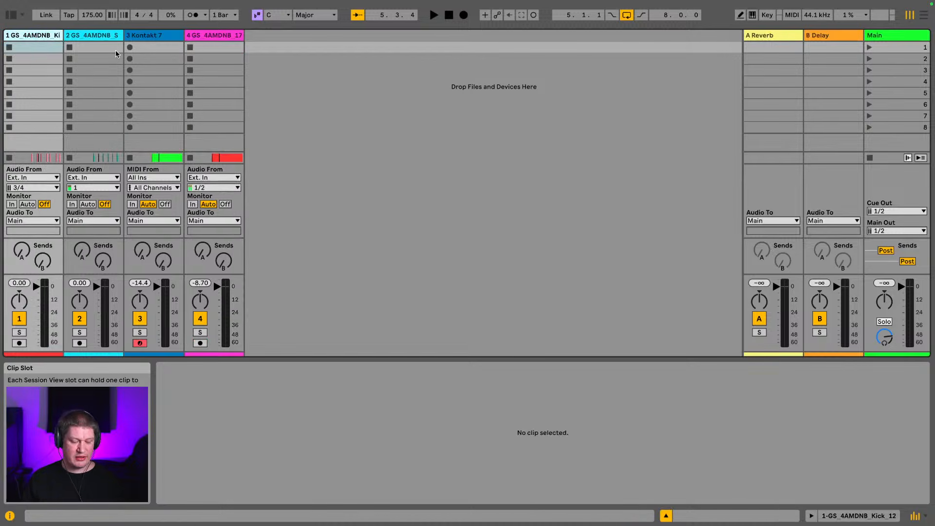
left_click(216, 37, "shift")
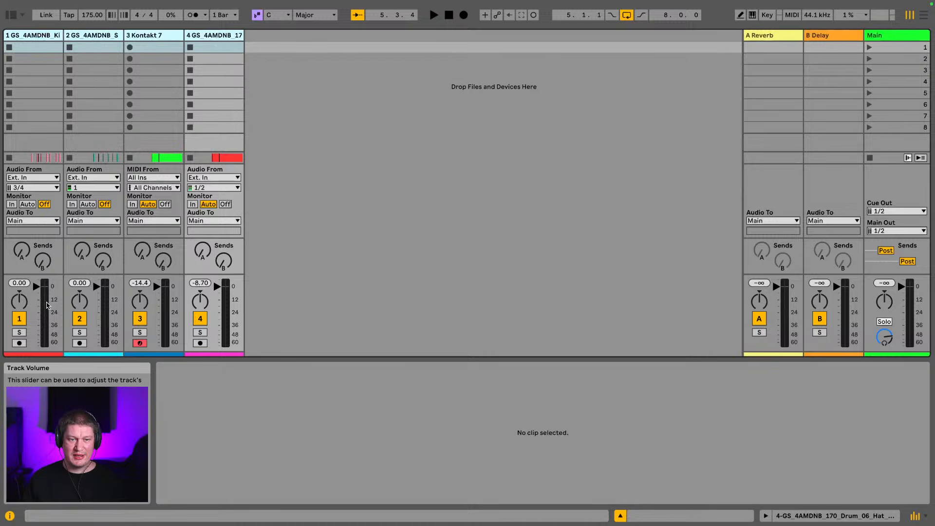
left_click_drag(37, 288, 37, 292)
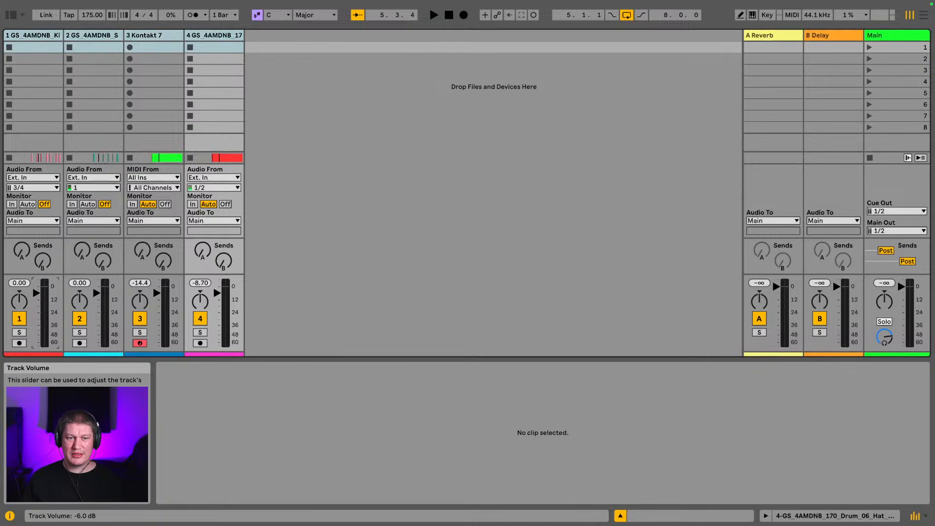
- Play the eight-bar loop to check the Main output level, and select only the kick track in the mixer
key("space")
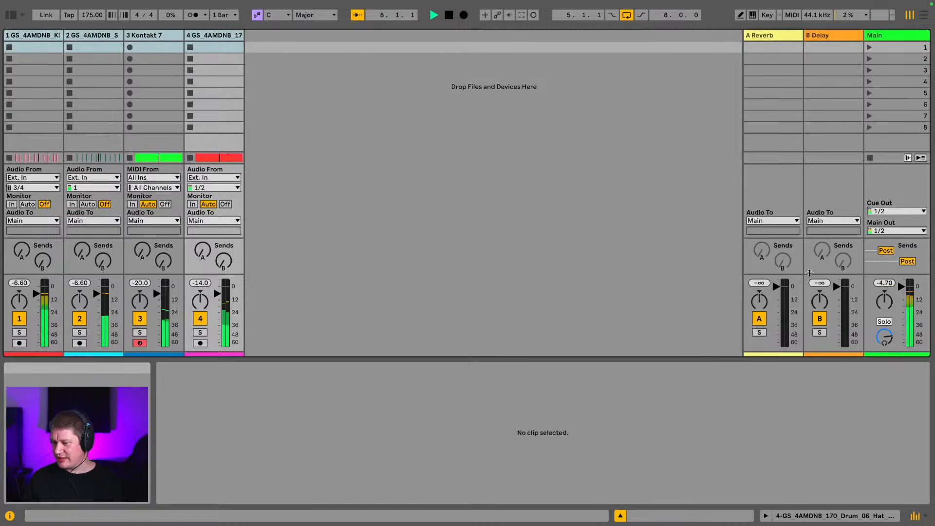
key("Tab")
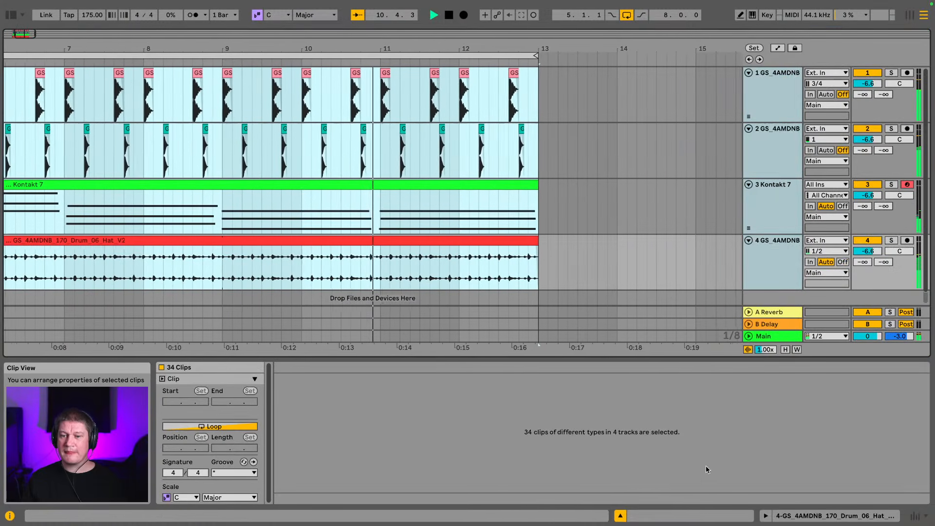
left_click(769, 90)
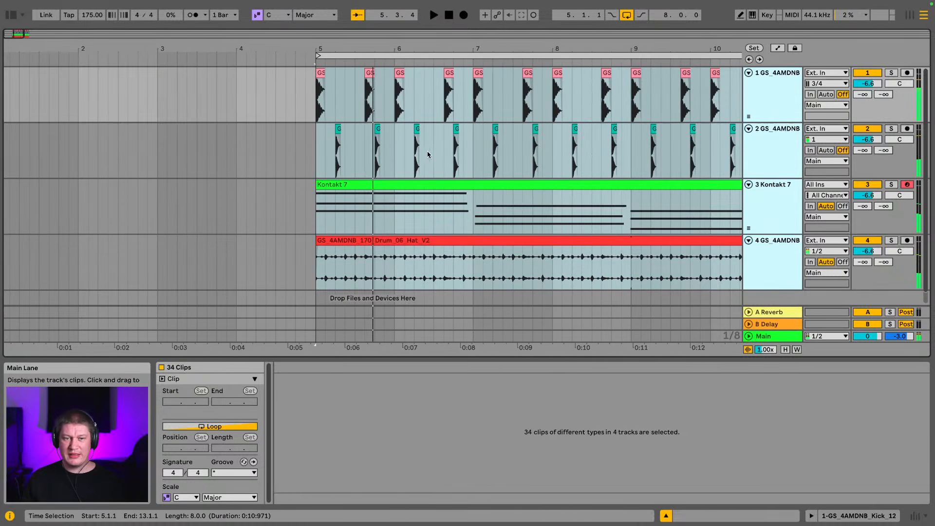
key("Tab")
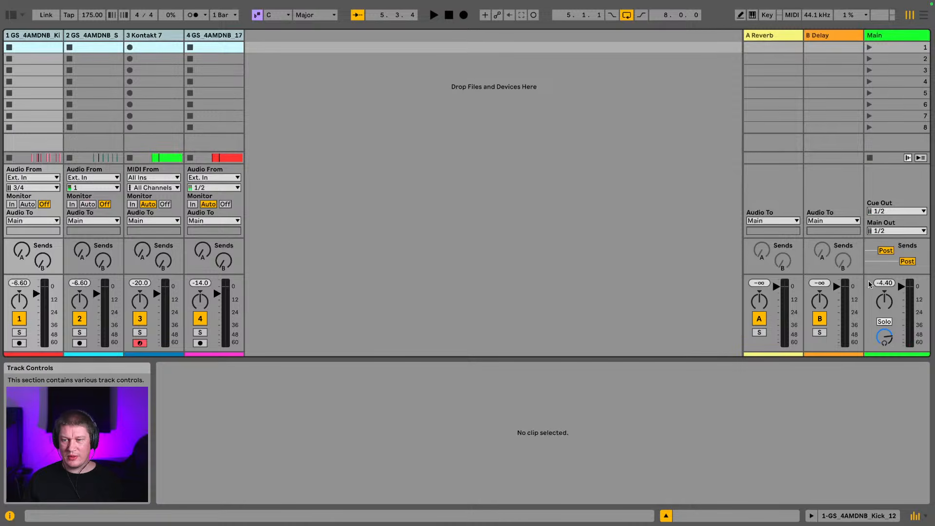
left_click(45, 39)
left_click(45, 39)
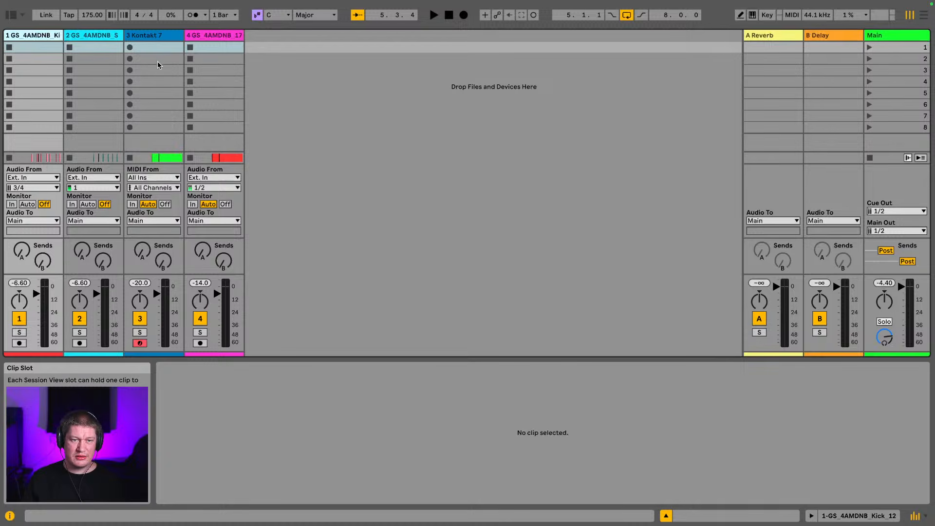
- Play the loop to check the Main output level, and return to the Arrangement View with all eight bars in sight
key("space")
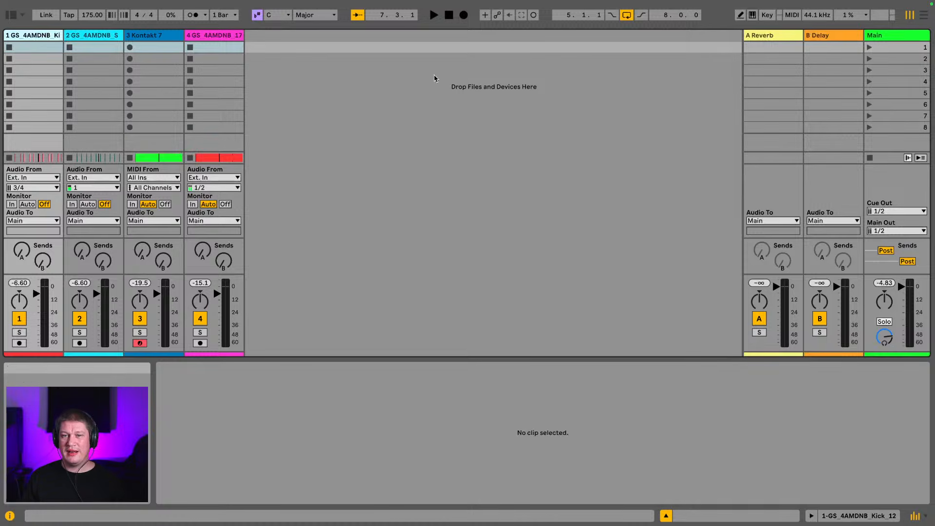
left_click(374, 120)
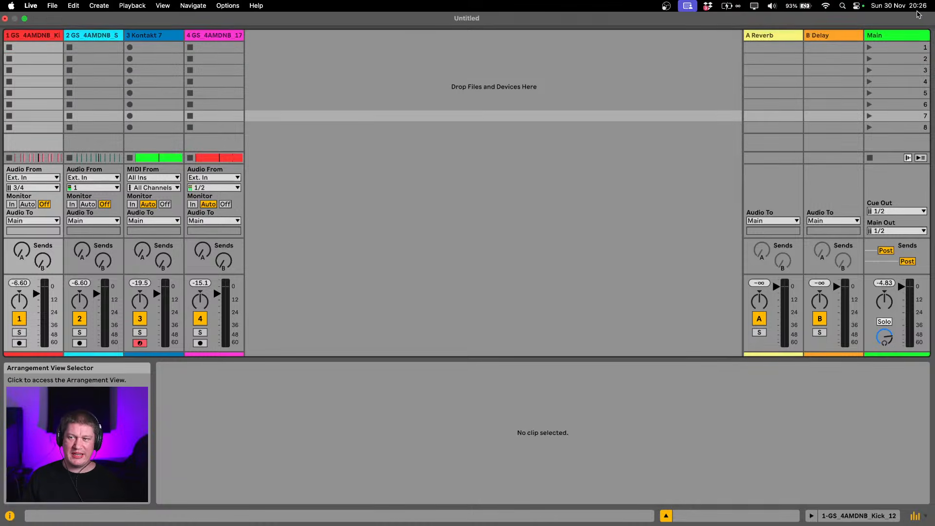
left_click(923, 17)
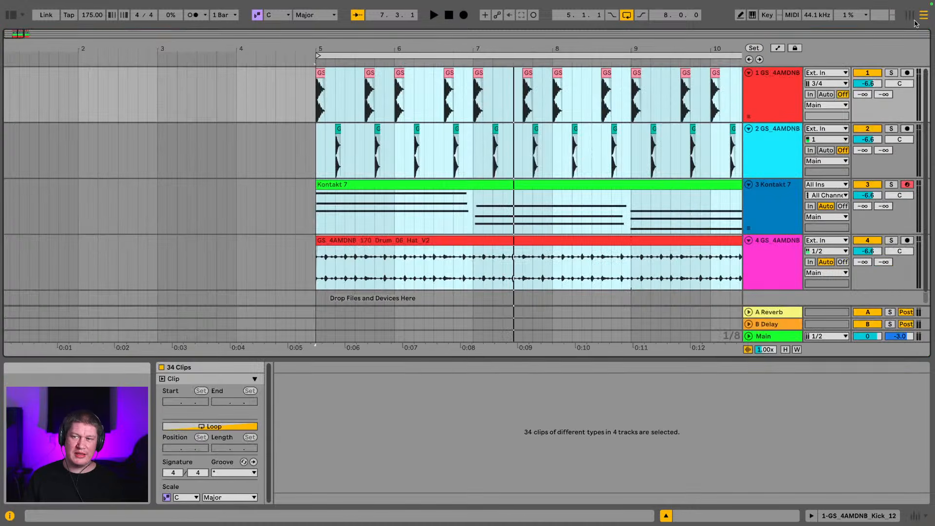
left_click_drag(610, 45, 344, 127)
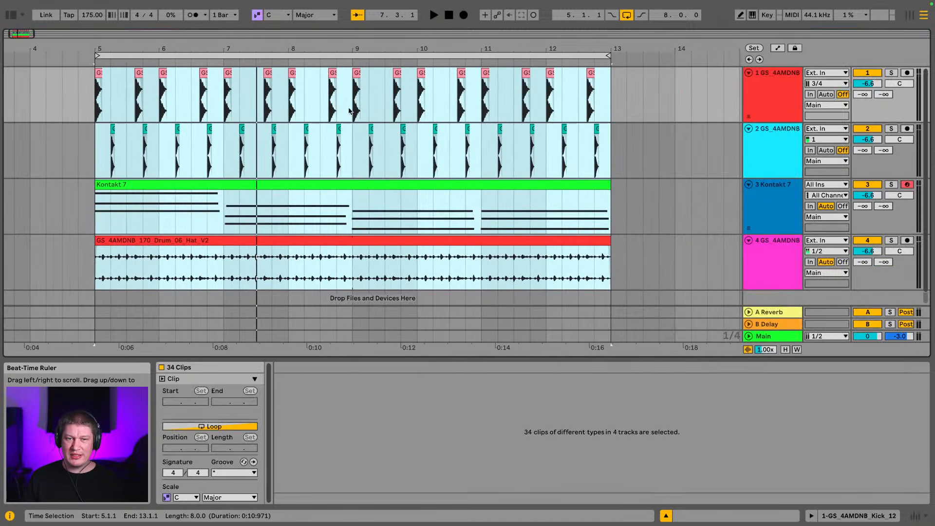
- Solo the Kontakt 7 track and play its chord clip on its own
left_click(766, 95)
left_click(779, 186)
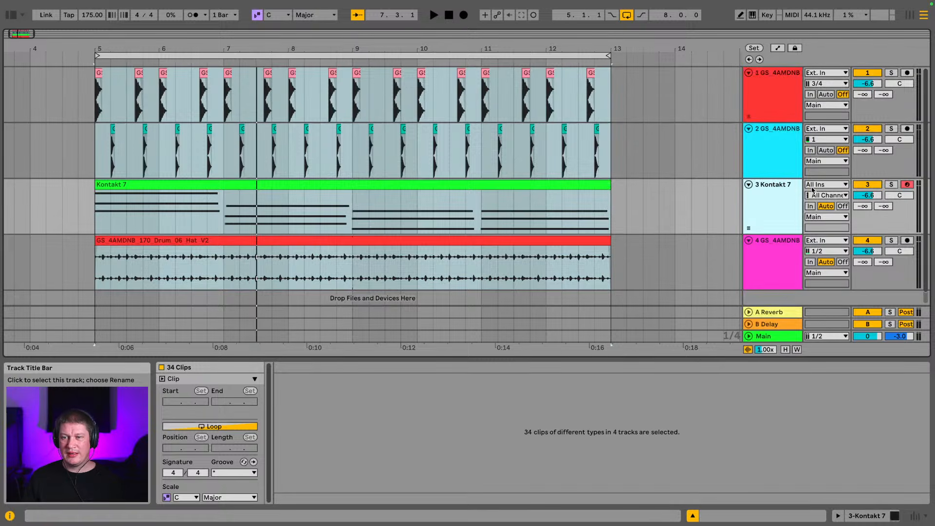
left_click(892, 184)
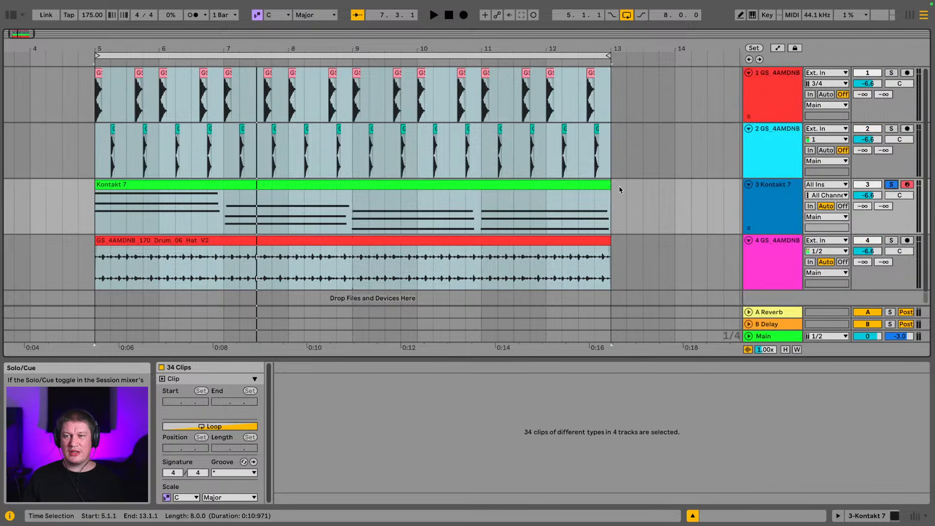
left_click(492, 185)
key("space")
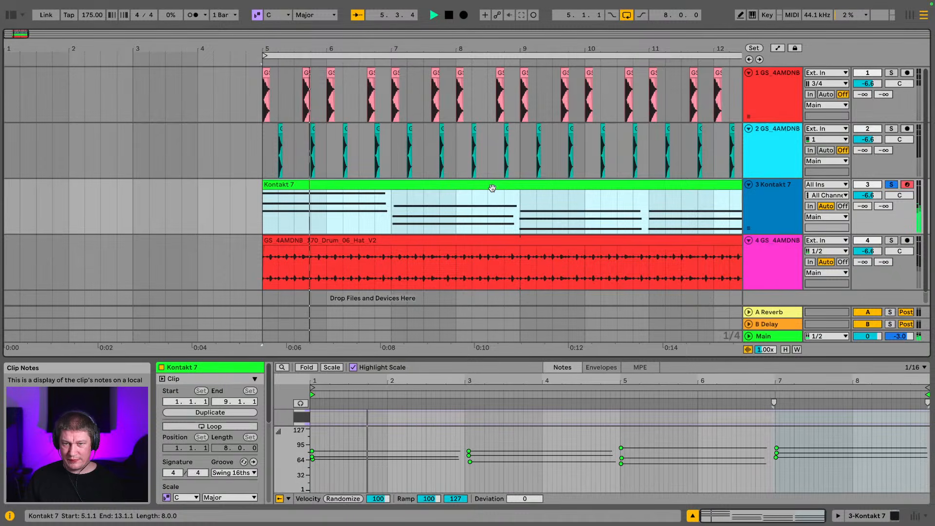
left_click(801, 204)
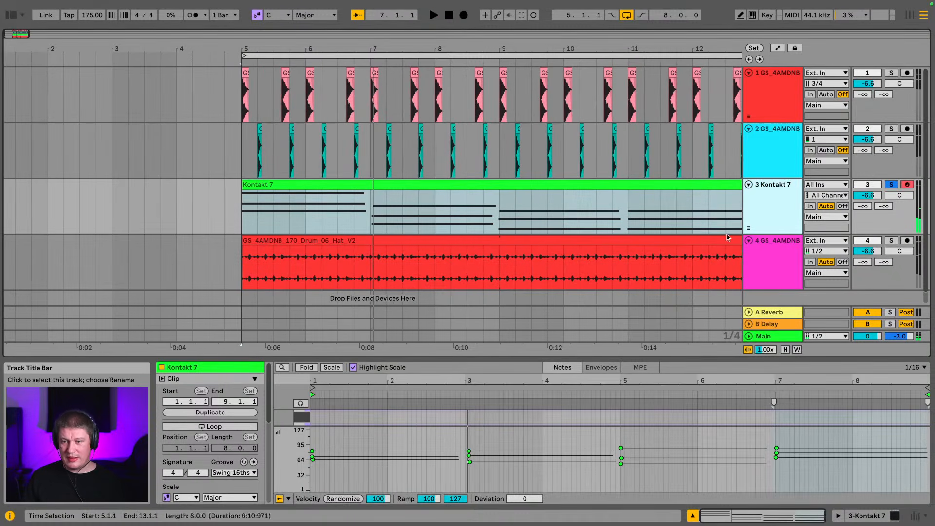
- Show the Kontakt 7 track's device, open its plug-in window, and move the window over the middle of the arrangement
key("shift+Tab")
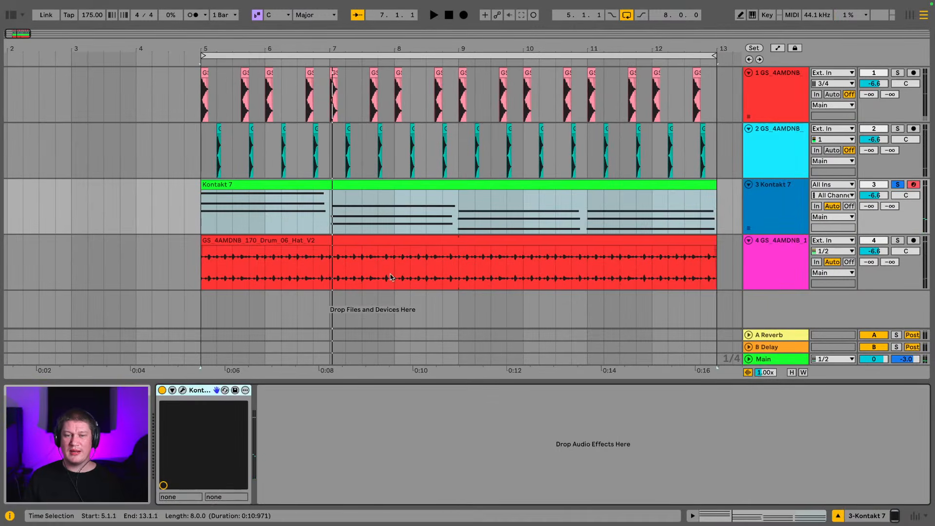
left_click_drag(466, 45, 356, 50)
left_click(351, 56)
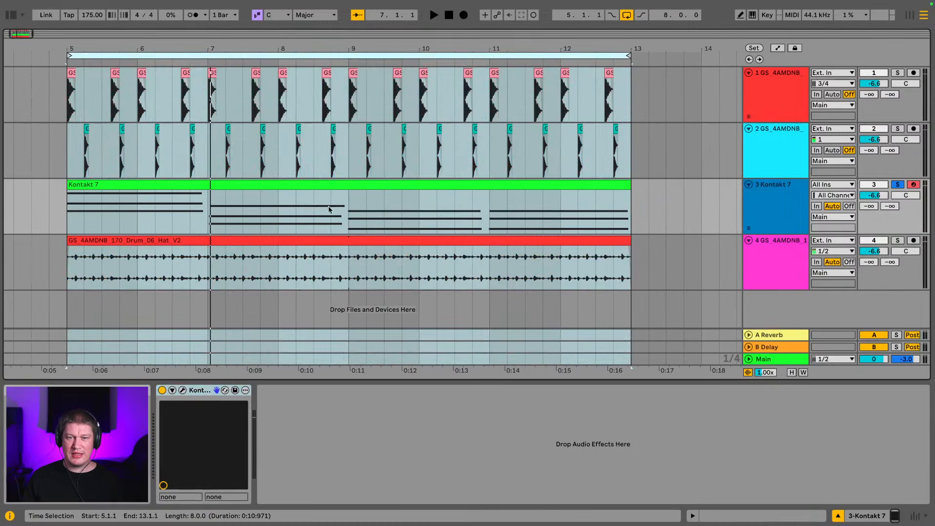
left_click(336, 189)
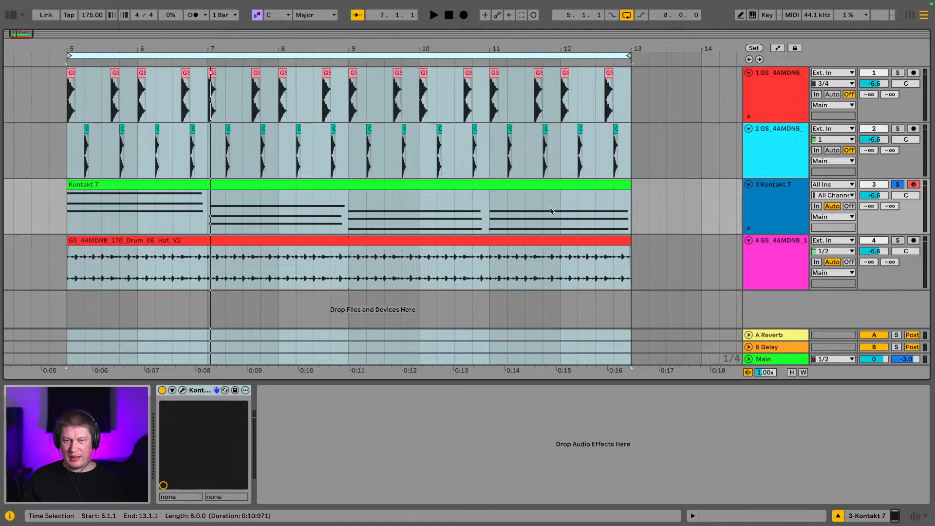
left_click(769, 202)
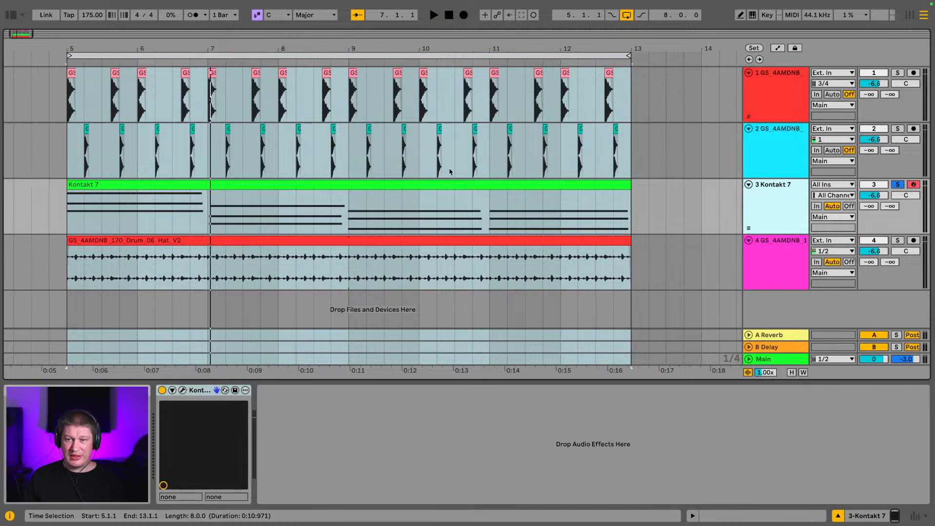
left_click(183, 390)
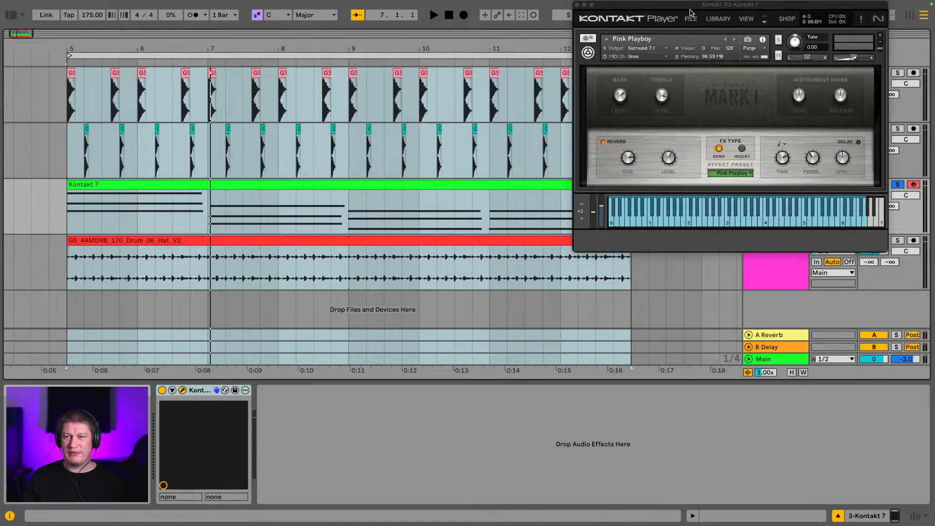
left_click_drag(690, 9, 481, 84)
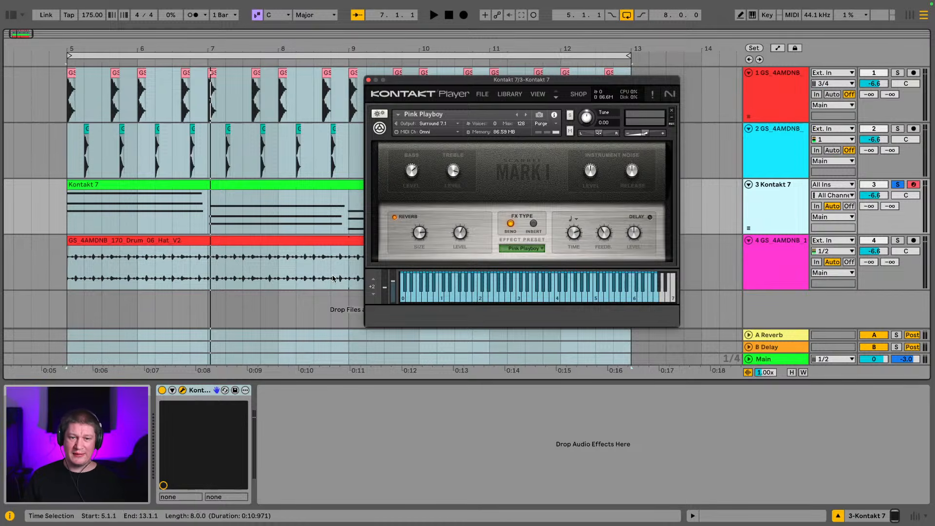
- Load the Scarbee Mark I - Stretch Tuned instrument in Kontakt and audition it with the soloed chords
key("space")
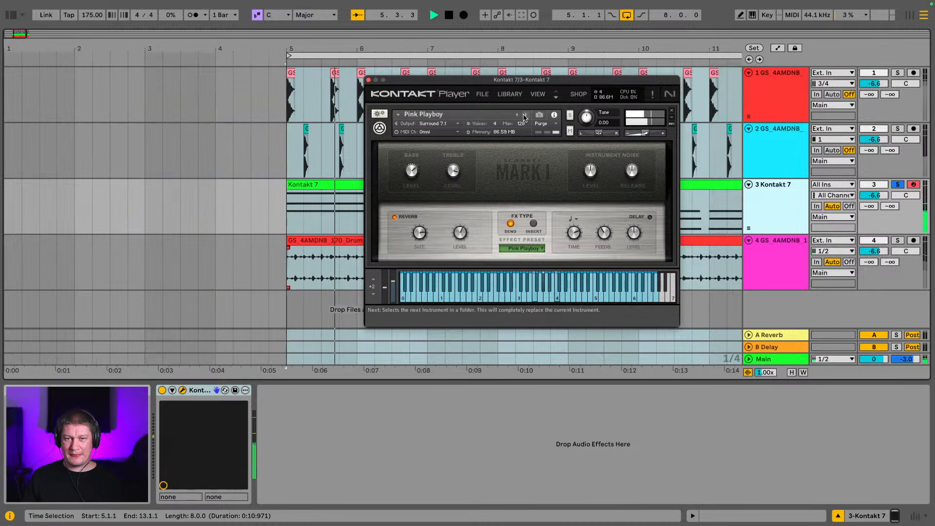
left_click(523, 115)
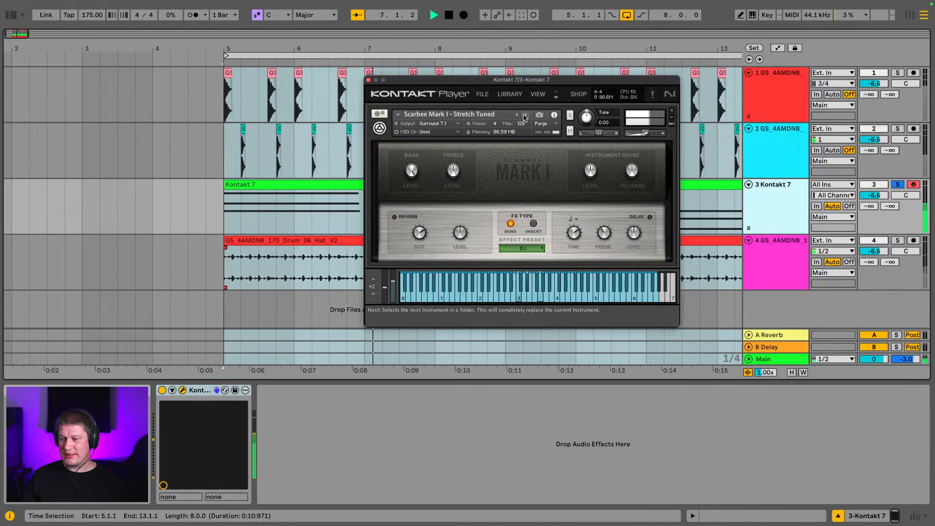
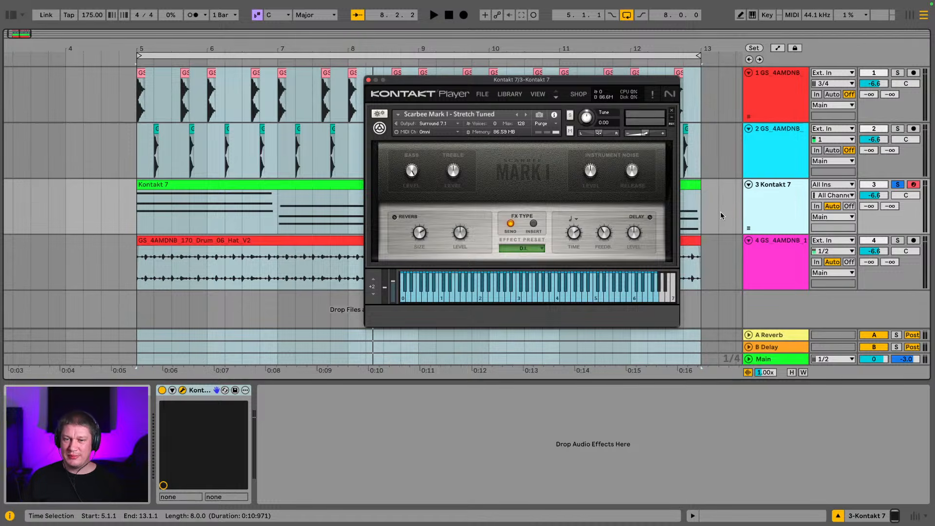
left_click(787, 221)
key("space")
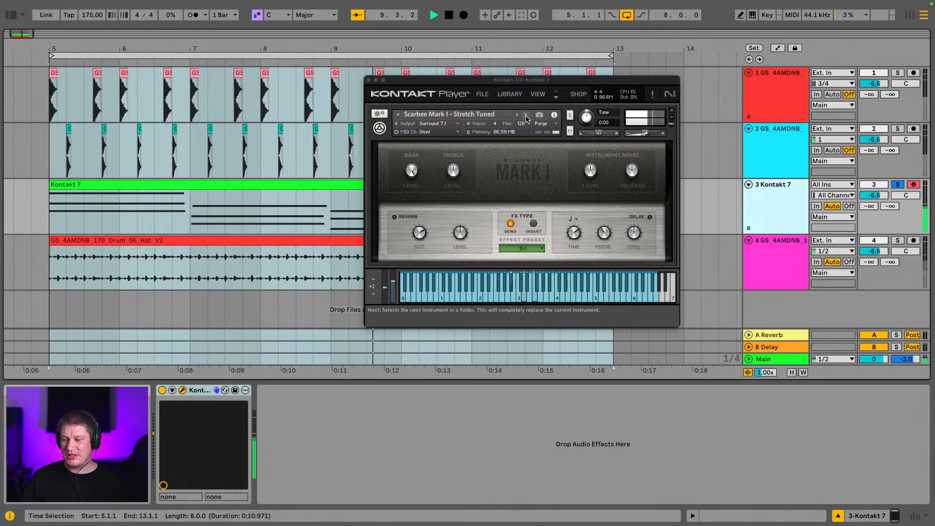
key("space")
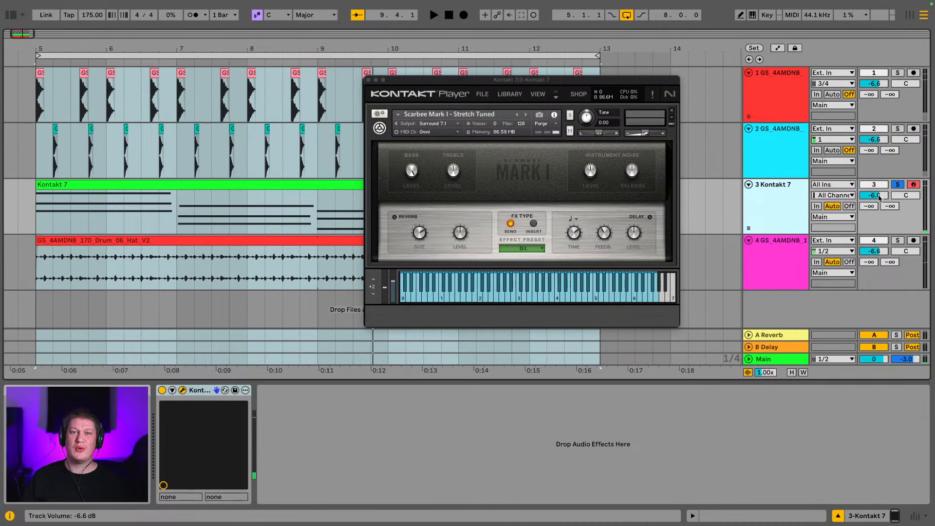
- Step through the neighbouring Kontakt instruments and load Scarbee Mark I
left_click(518, 117)
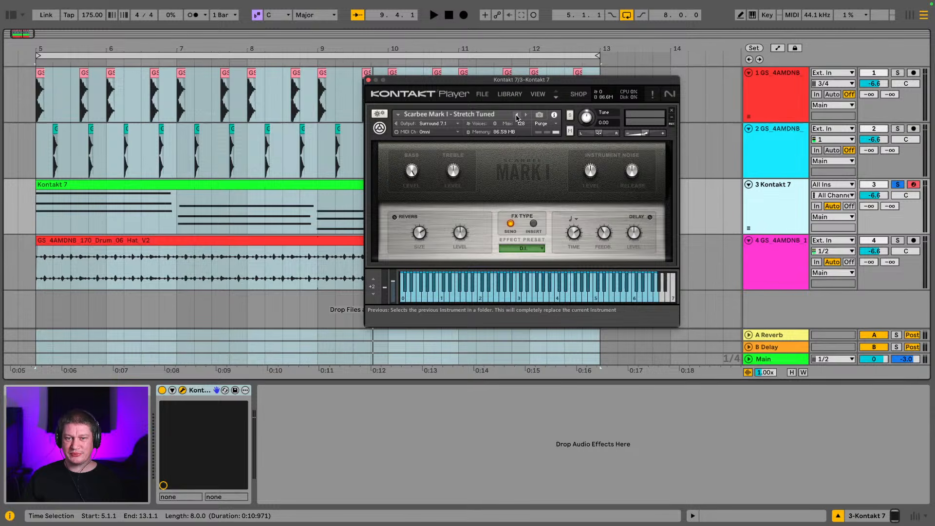
left_click(517, 117)
left_click(524, 117)
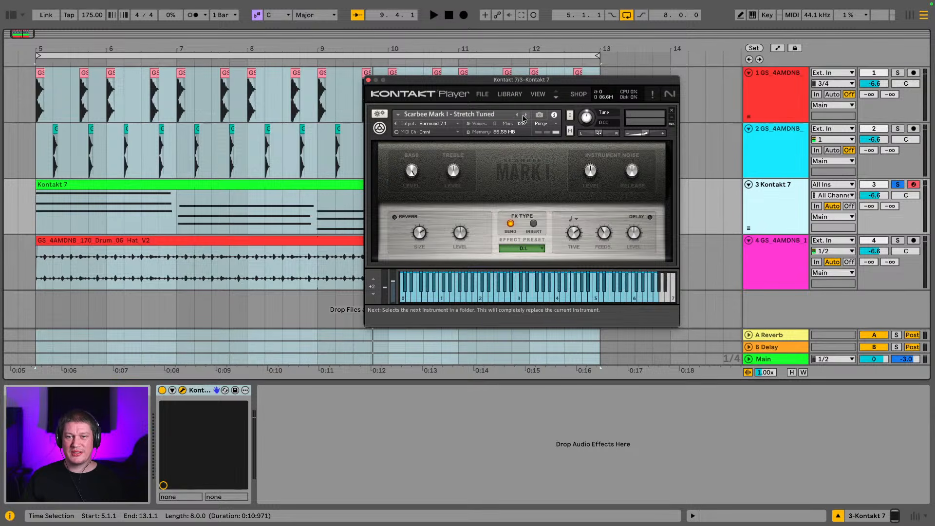
left_click(525, 117)
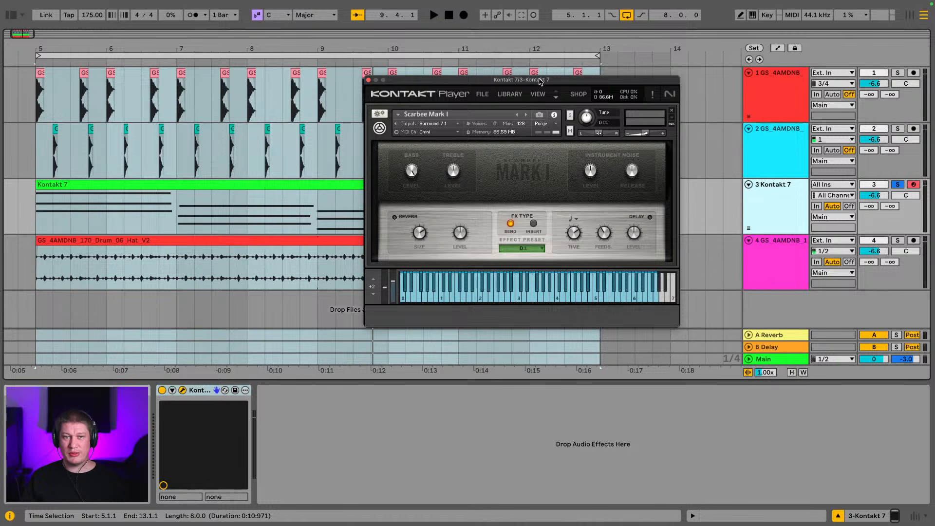
- Unsolo the Kontakt 7 track during playback to hear the full mix, and load the Steal A Dame instrument
key("space")
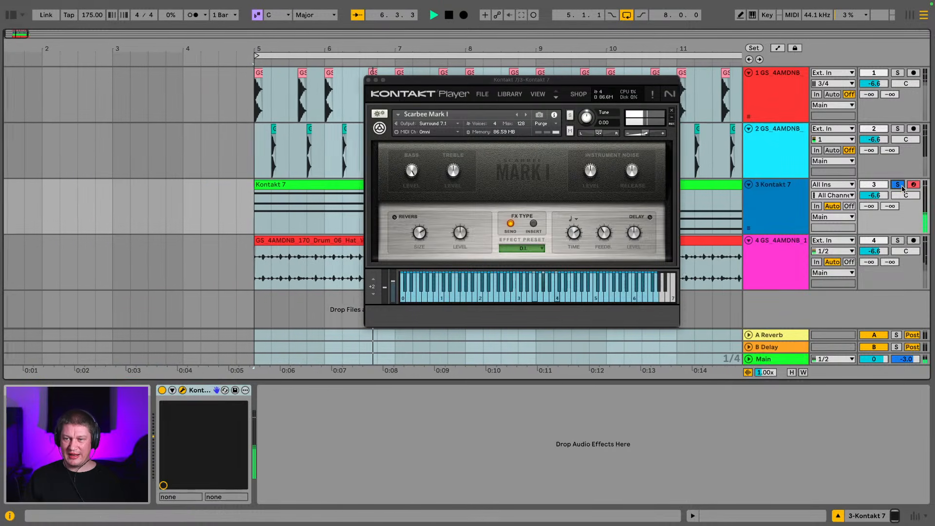
left_click(902, 185)
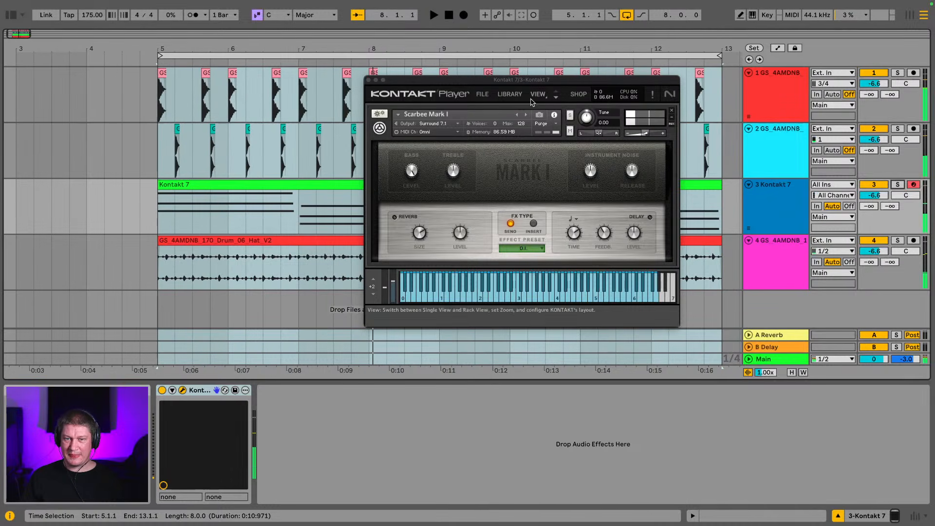
left_click(527, 115)
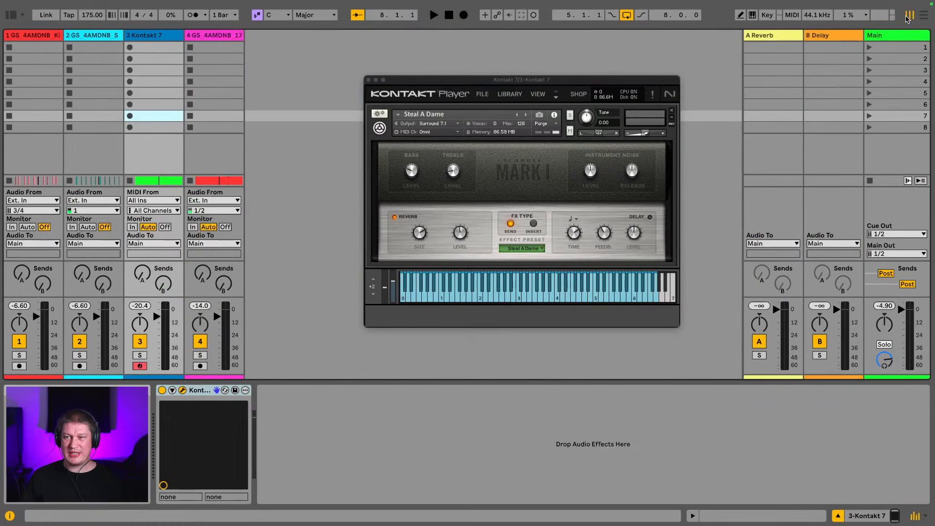
- Check the track and Main levels in the Session View mixer while the loop plays, and return to the Arrangement View
left_click(909, 16)
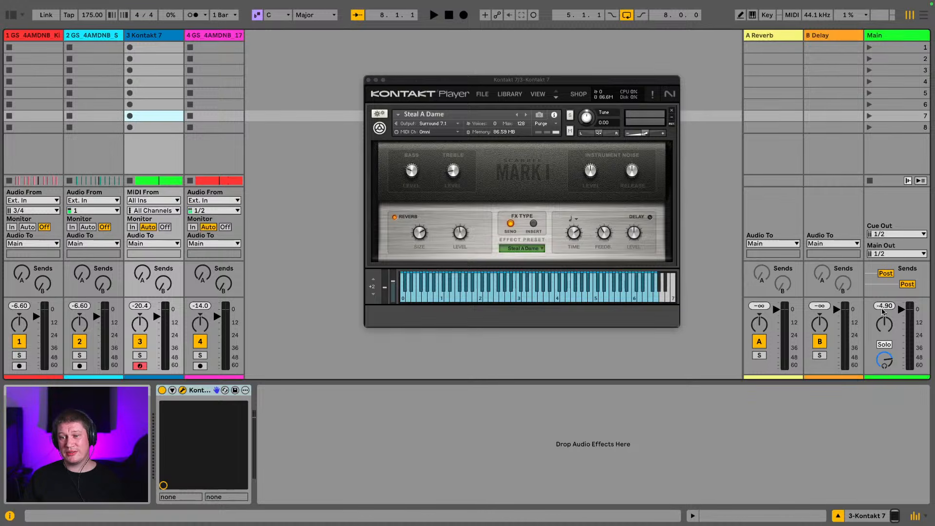
key("space")
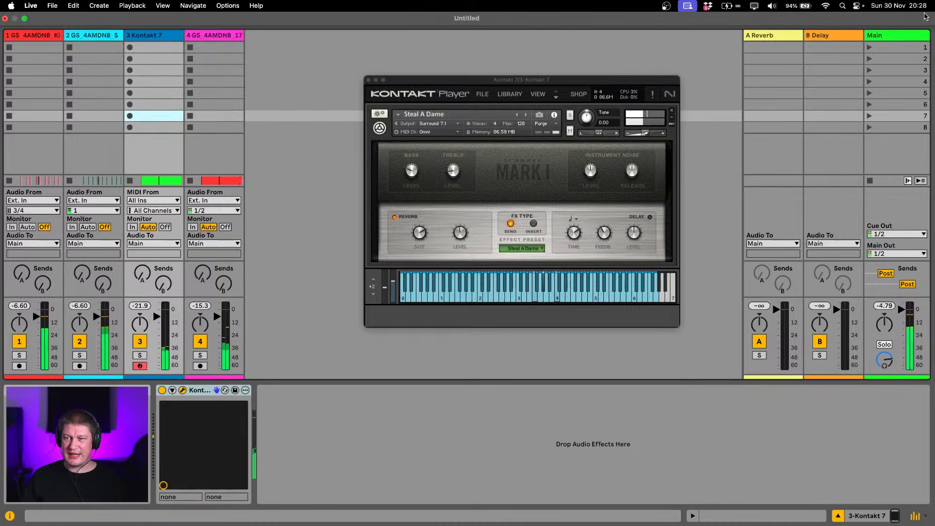
left_click(924, 15)
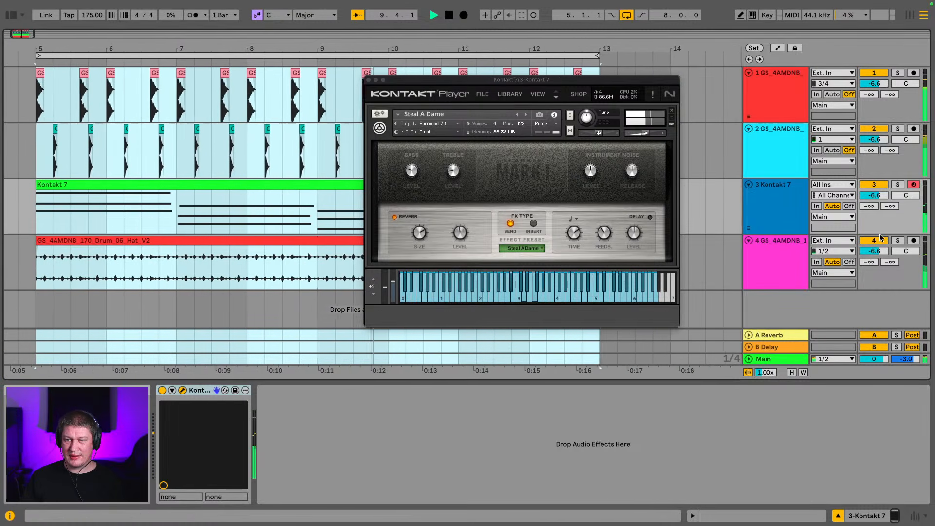
- Solo the Kontakt 7 track again, switch back to the previous Kontakt instrument during playback, and stop the playback
left_click(899, 186)
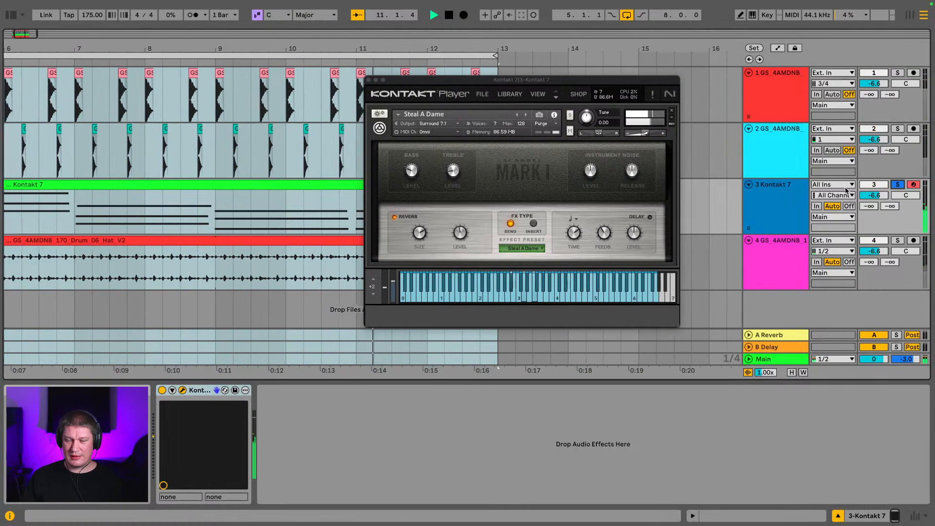
left_click(517, 115)
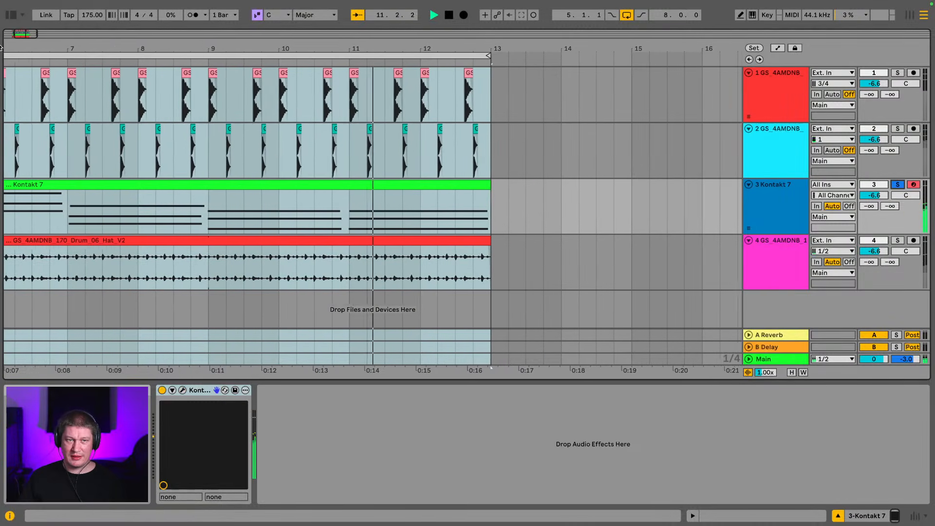
key("space")
- Show the browser, list Live's instruments, and add Simpler on a new track below the hat loop
left_click(10, 16)
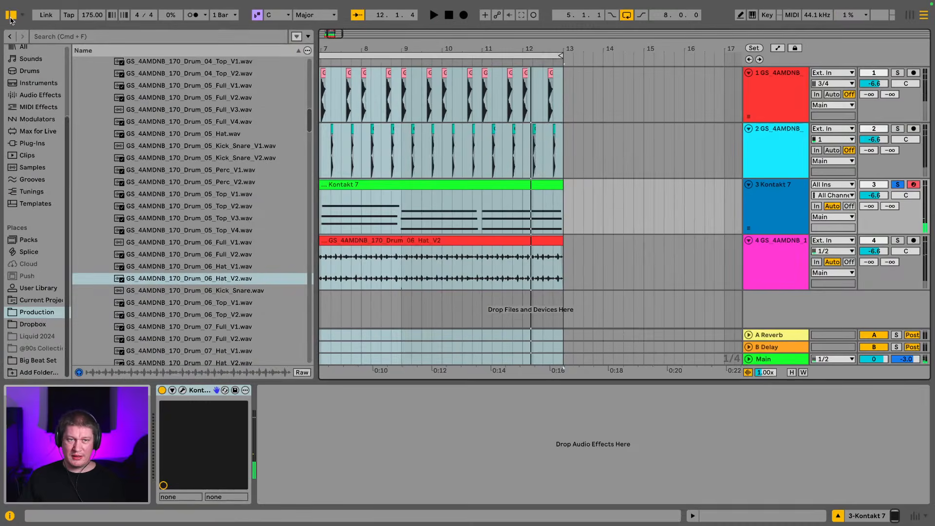
scroll(27, 135, "up", 3)
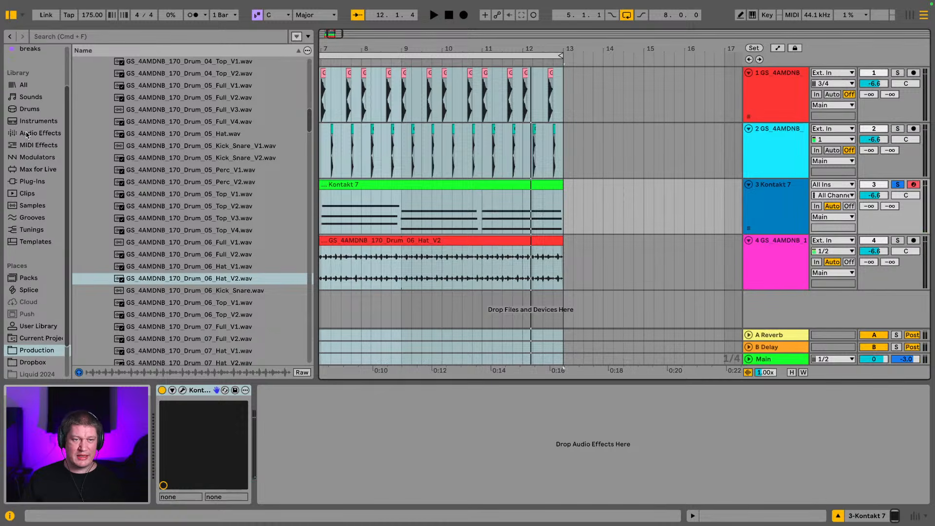
scroll(28, 138, "up", 2)
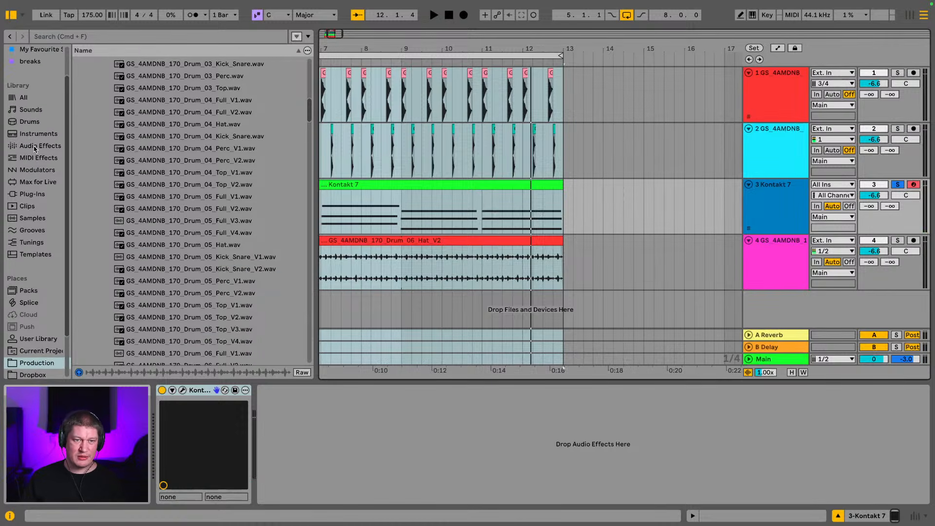
scroll(35, 149, "up", 1)
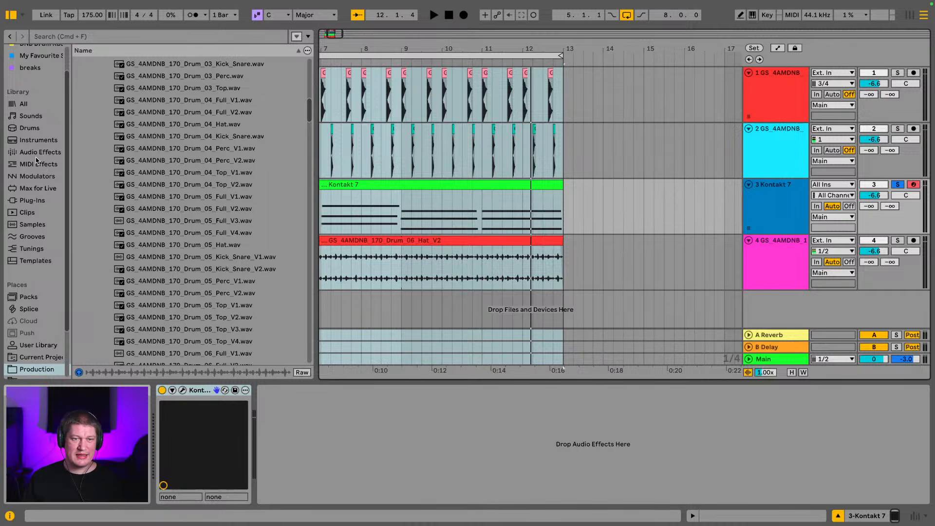
left_click(37, 152)
left_click(37, 140)
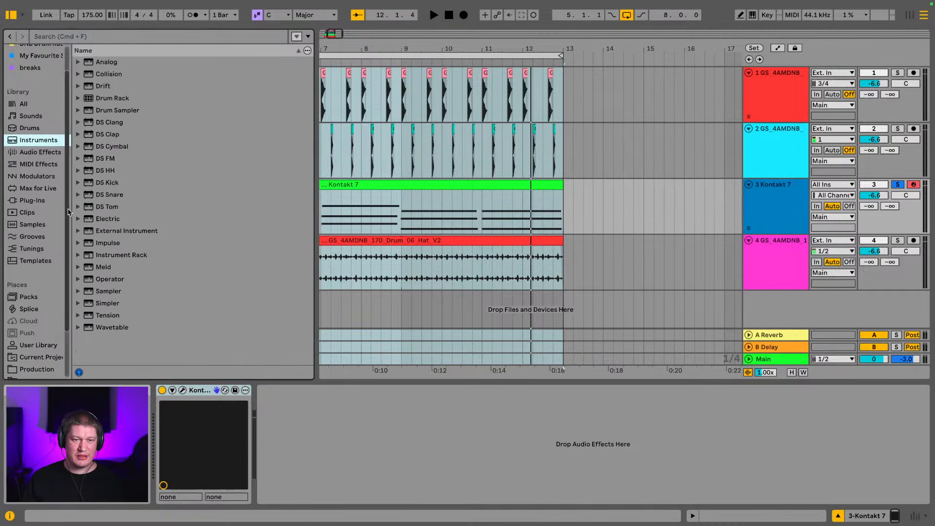
left_click_drag(108, 303, 371, 310)
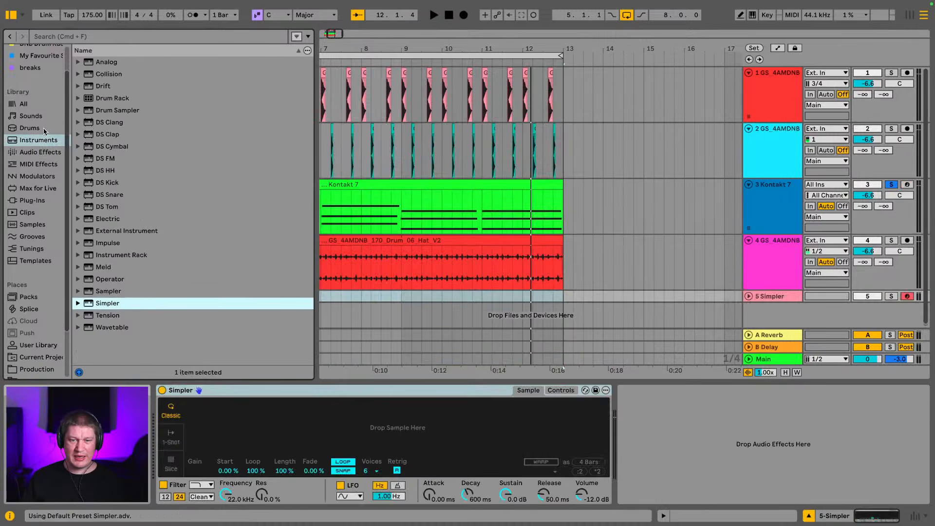
- Collapse the Ghost Syndicate folder in Production and open Pads & Chords in the Echoes of Light Sample Pack
scroll(35, 219, "down", 5)
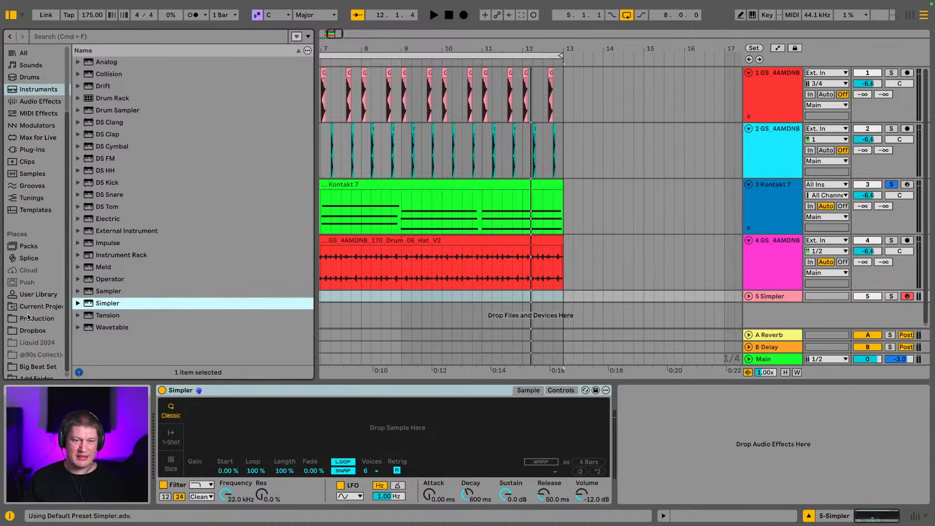
left_click(28, 318)
scroll(80, 239, "up", 10)
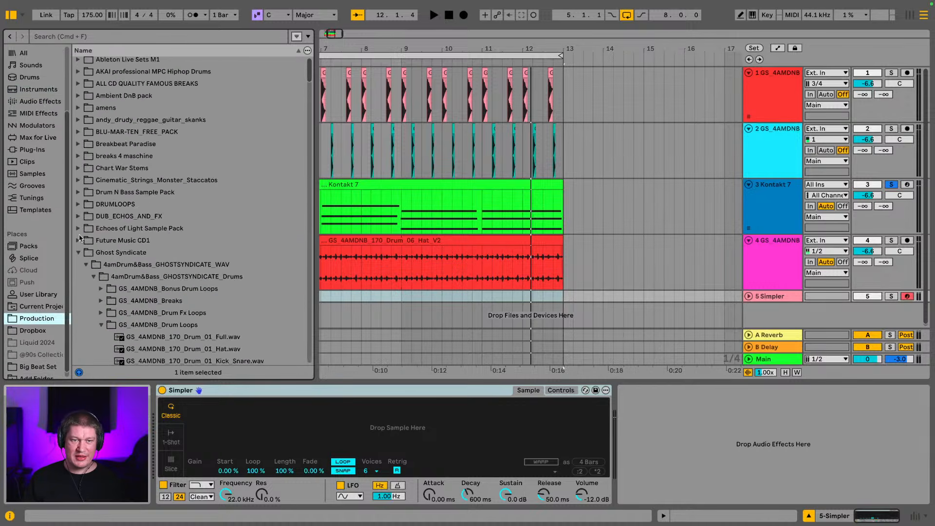
left_click(78, 253)
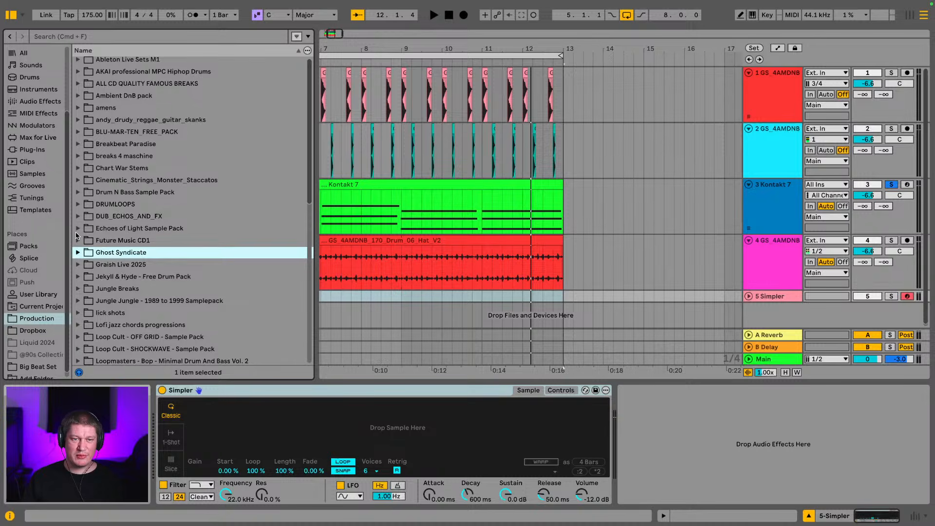
left_click(77, 229)
scroll(144, 203, "down", 5)
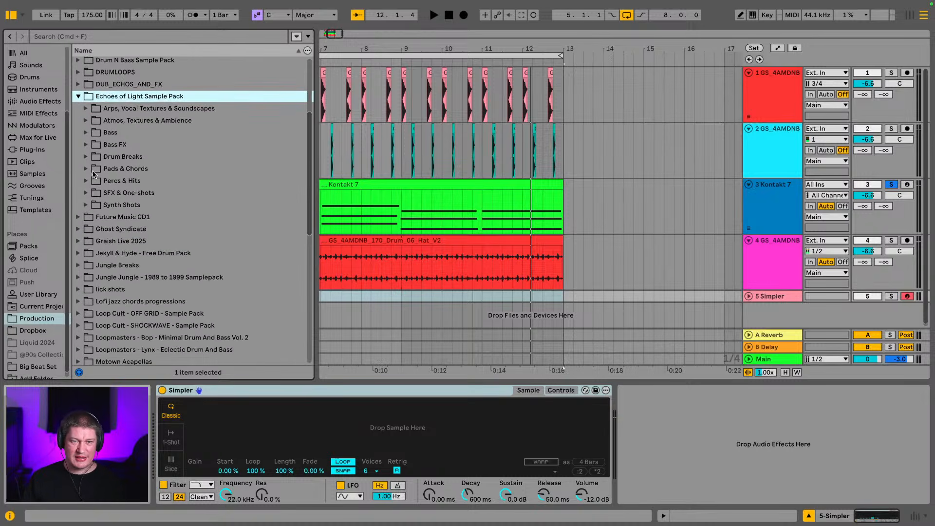
left_click(93, 172)
scroll(102, 178, "down", 3)
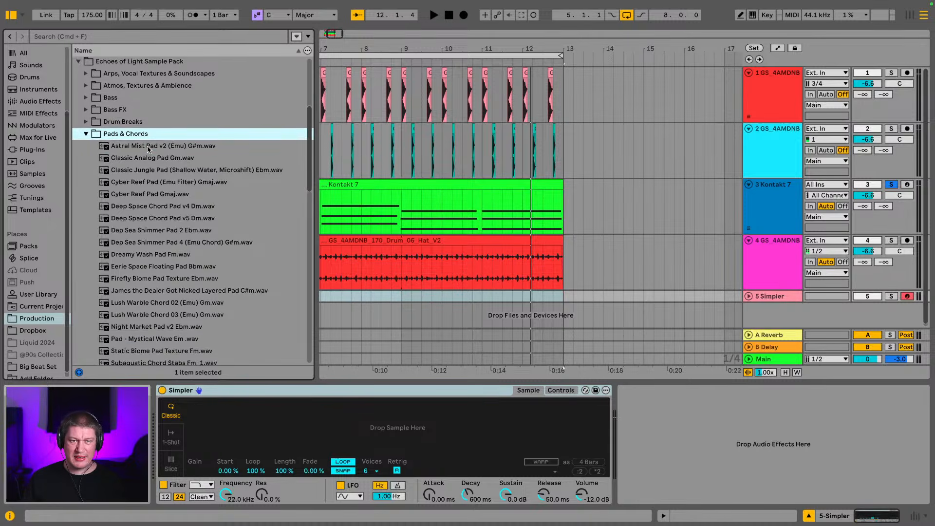
- Preview the Pads & Chords samples in order from Astral Mist Pad v2 to Deep Space Chord Pad v5 Dm
left_click(148, 147)
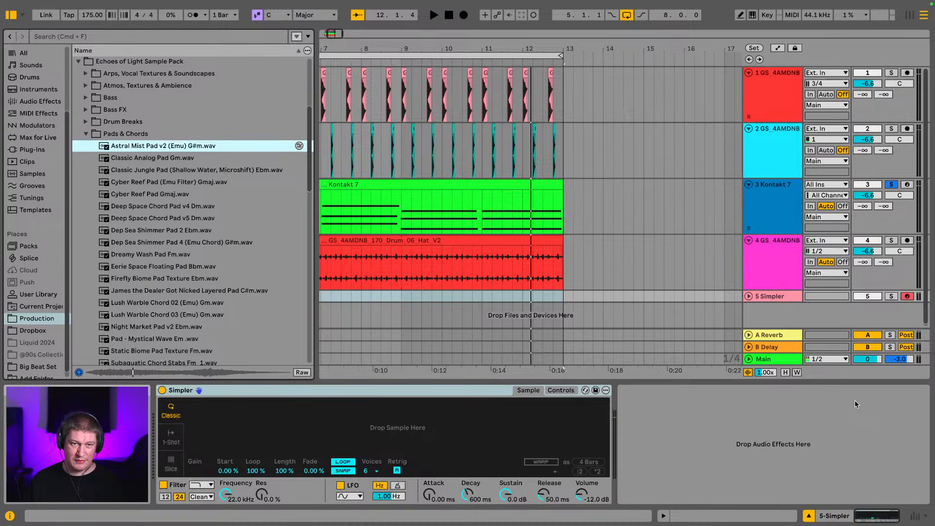
key("Down")
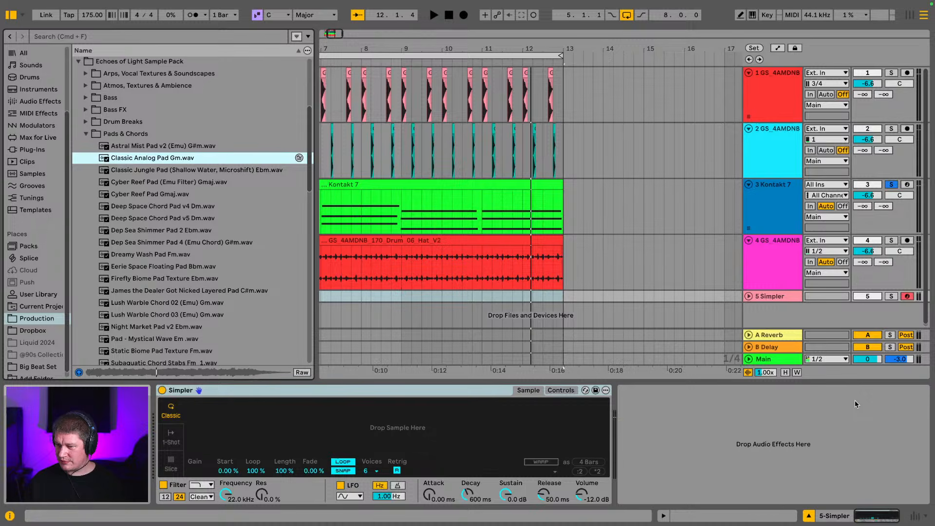
key("Down")
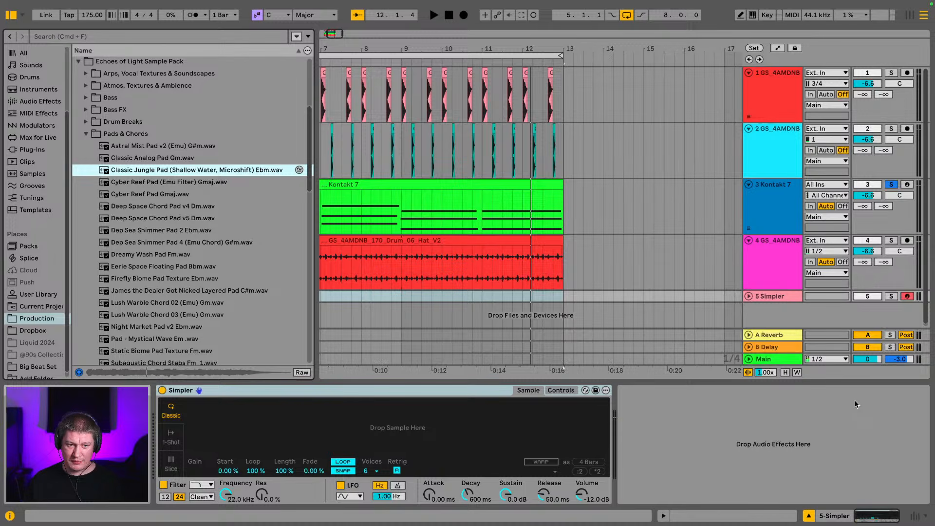
key("Down")
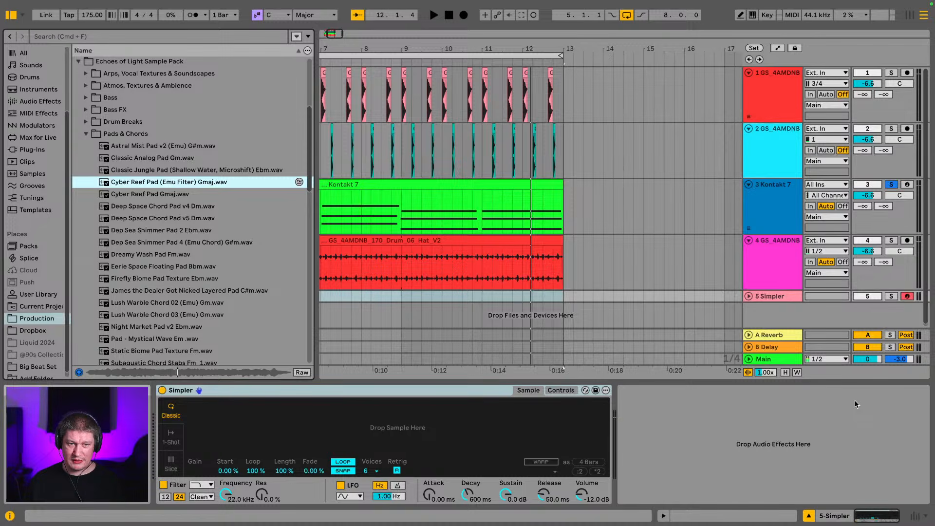
key("Down")
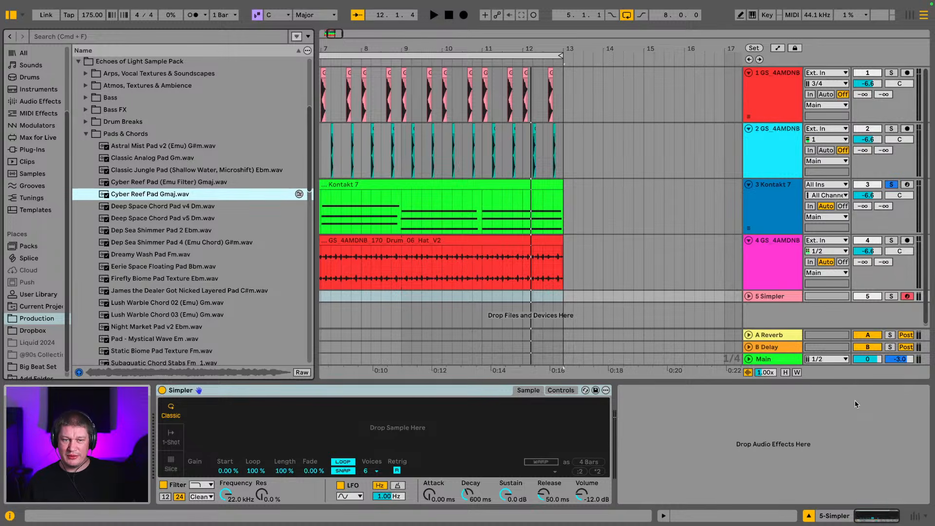
key("Down")
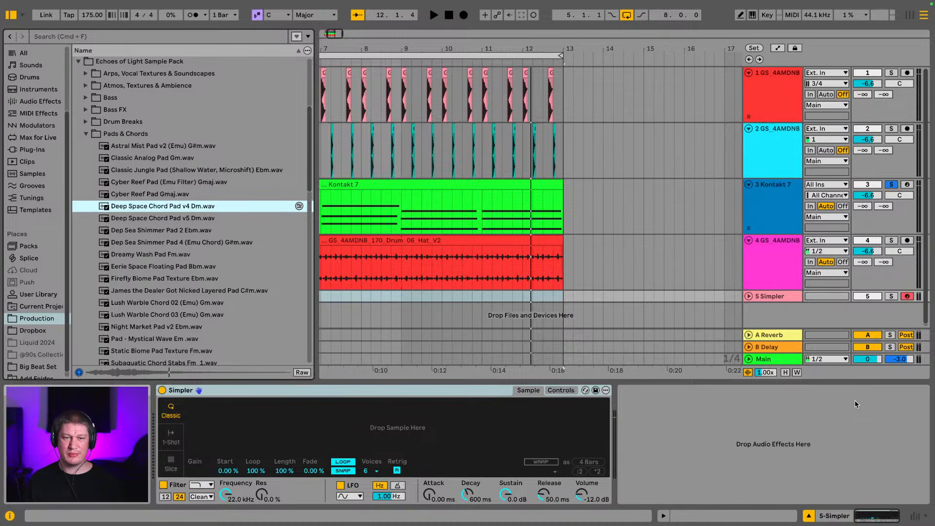
key("Down")
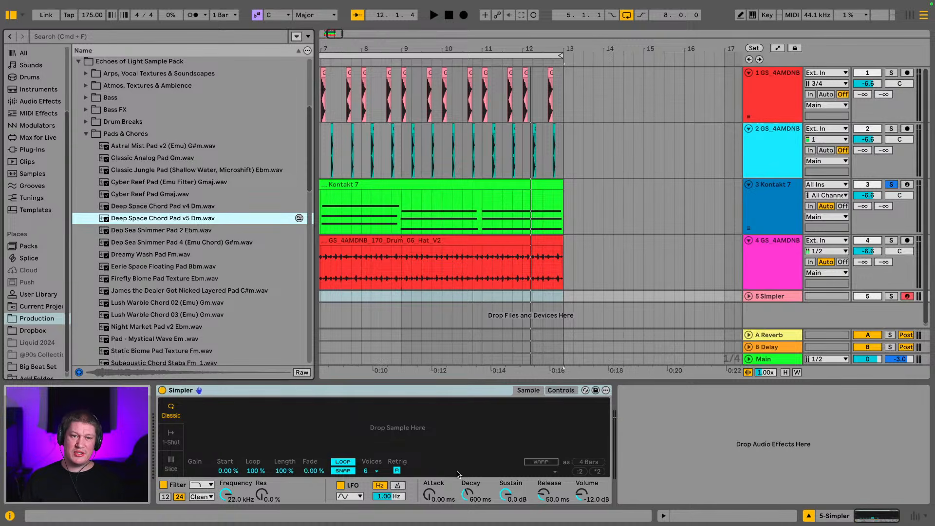
- Preview the Dep Sea Shimmer pads, Dreamy Wash Pad Fm and Eerie Space Floating Pad Bbm
left_click(146, 232)
scroll(146, 233, "down", 1)
left_click(147, 237)
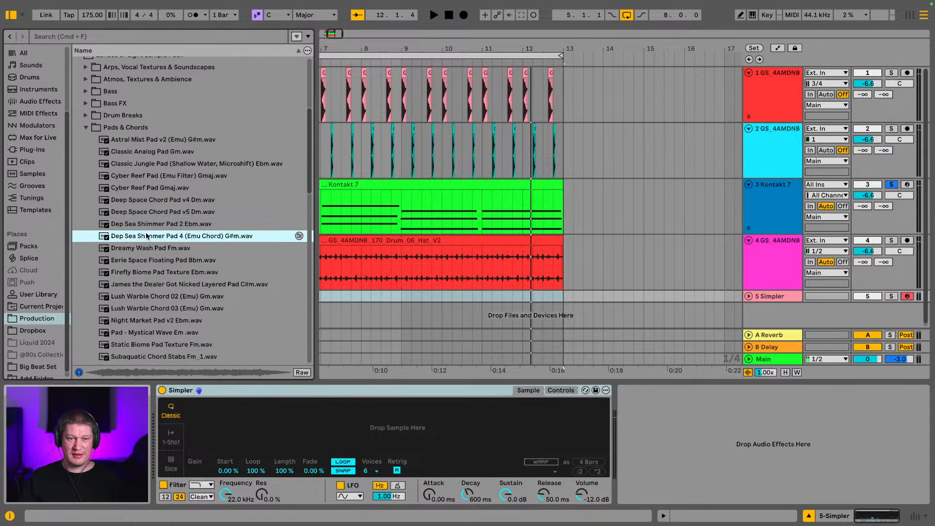
scroll(146, 237, "down", 1)
left_click(147, 243)
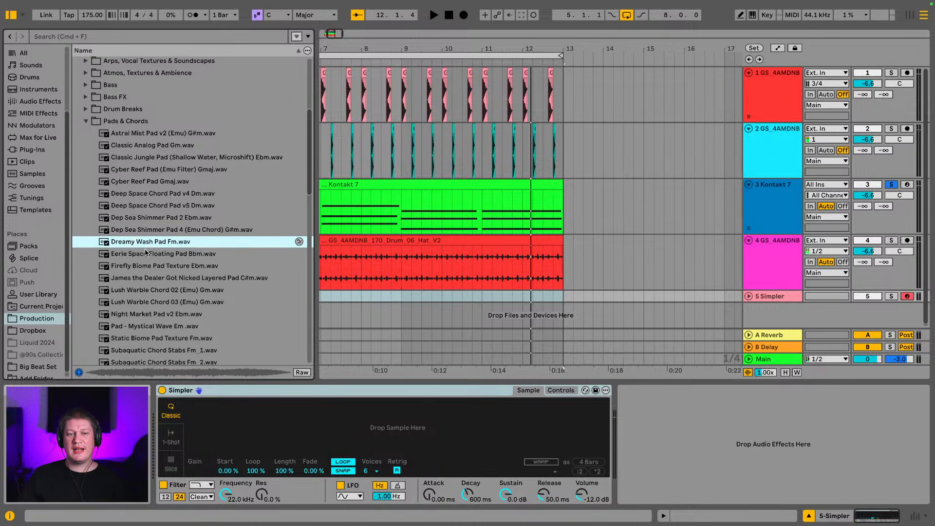
scroll(147, 250, "down", 1)
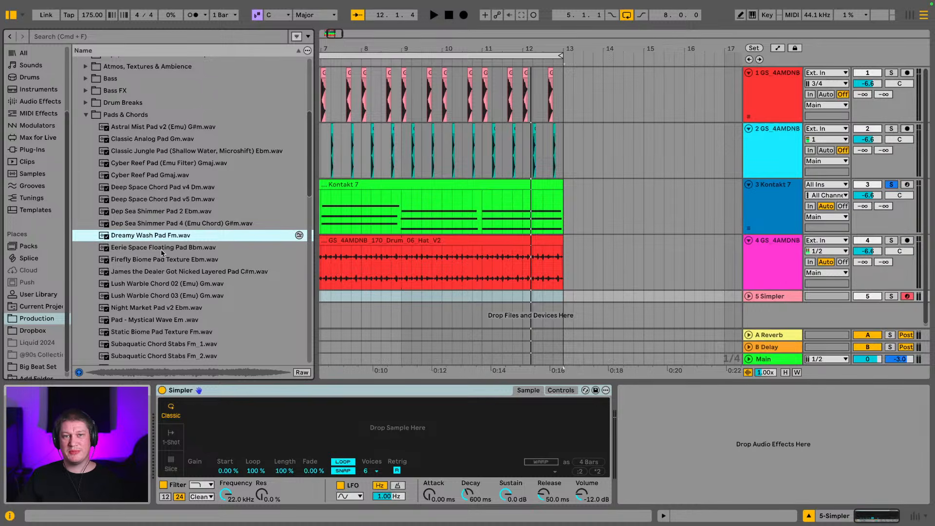
scroll(161, 254, "down", 1)
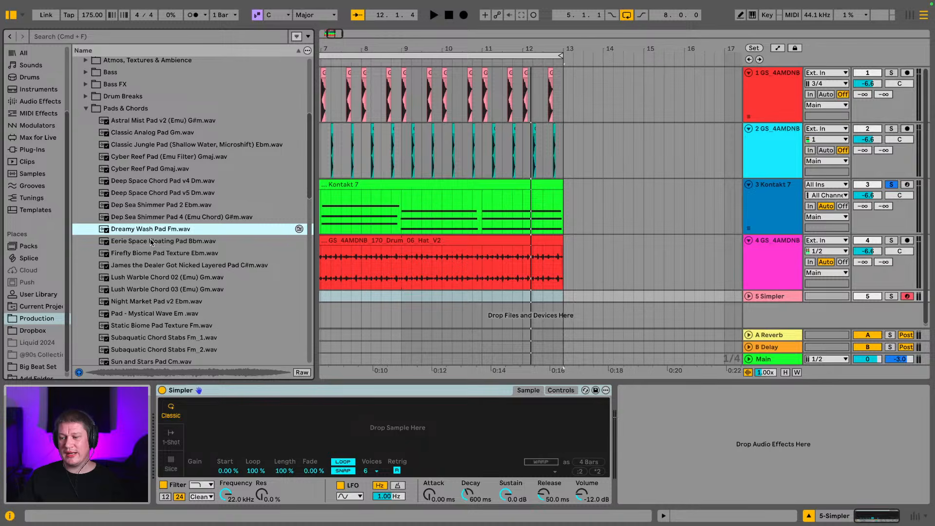
scroll(152, 242, "down", 1)
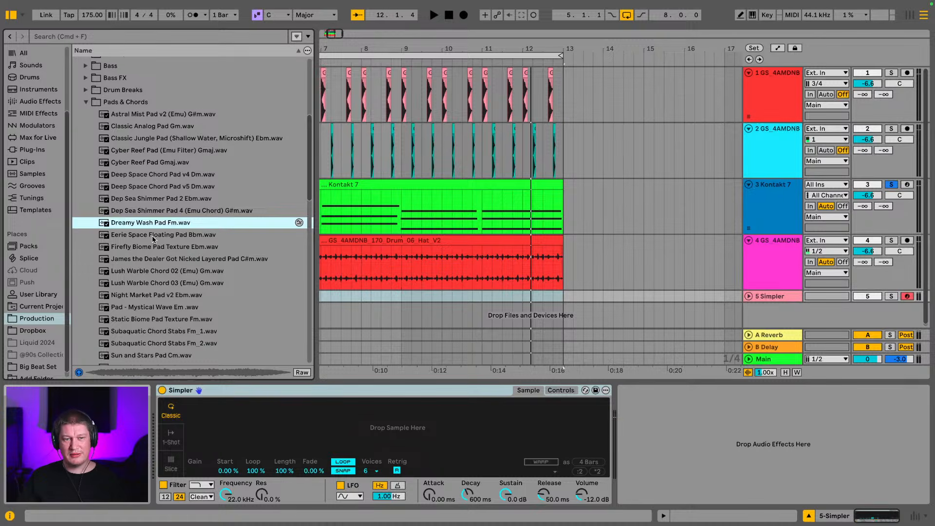
left_click(152, 235)
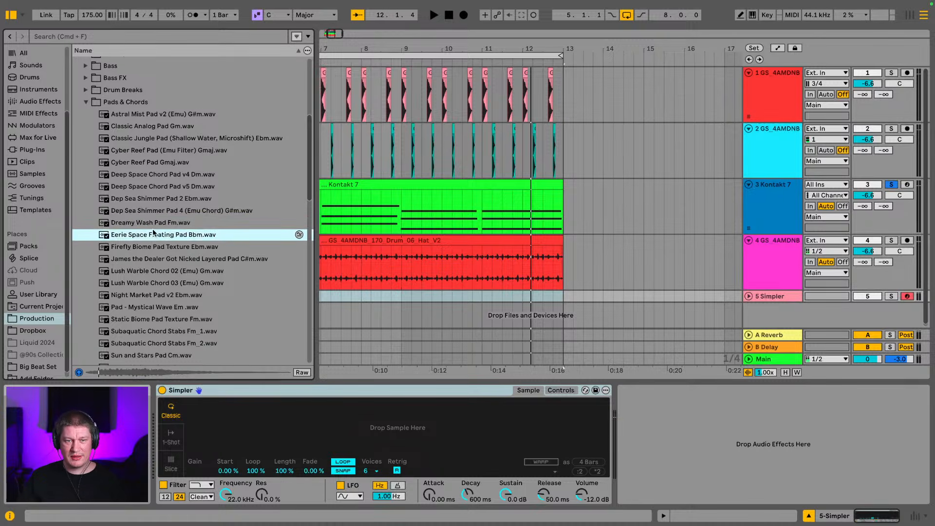
- Compare the Deep Space Chord pads and Dep Sea Shimmer Pad 4, and load Deep Space Chord Pad v4 Dm into Simpler
left_click(150, 175)
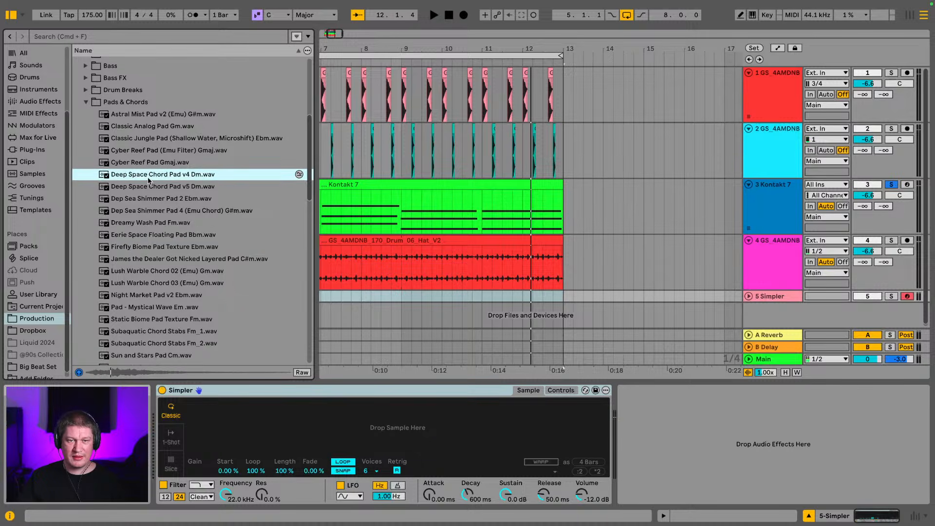
key("space")
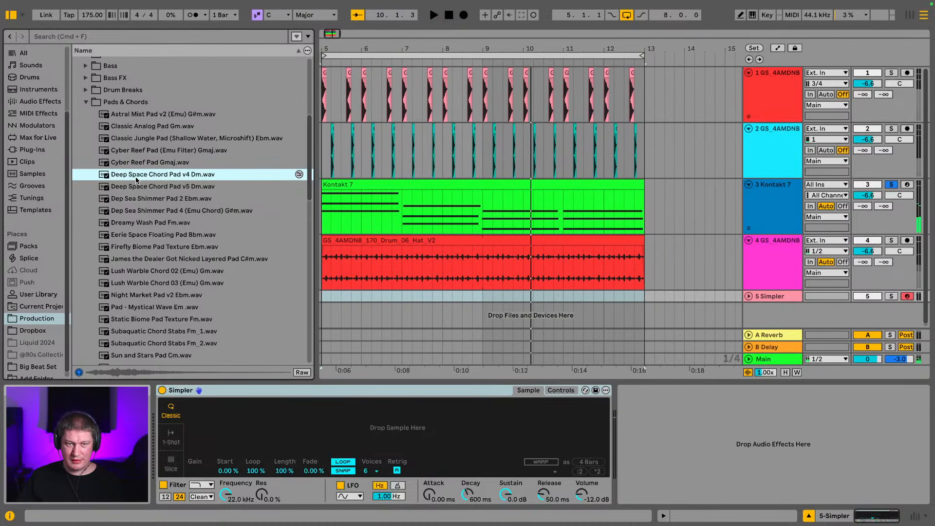
left_click(139, 190)
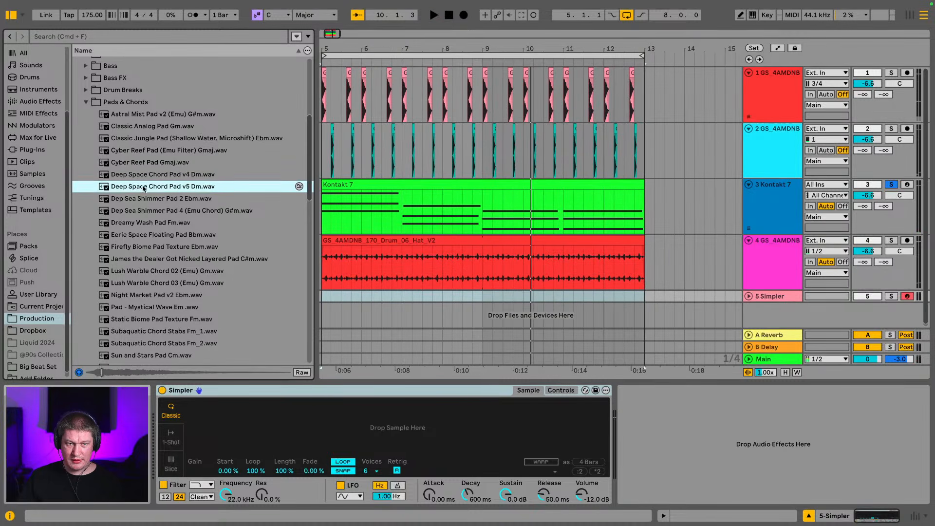
left_click(147, 177)
left_click(136, 210)
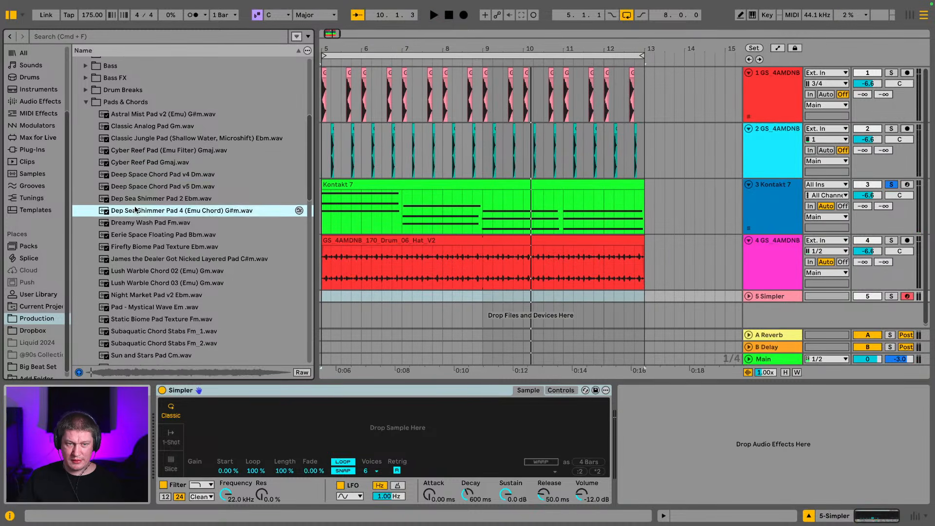
left_click(161, 177)
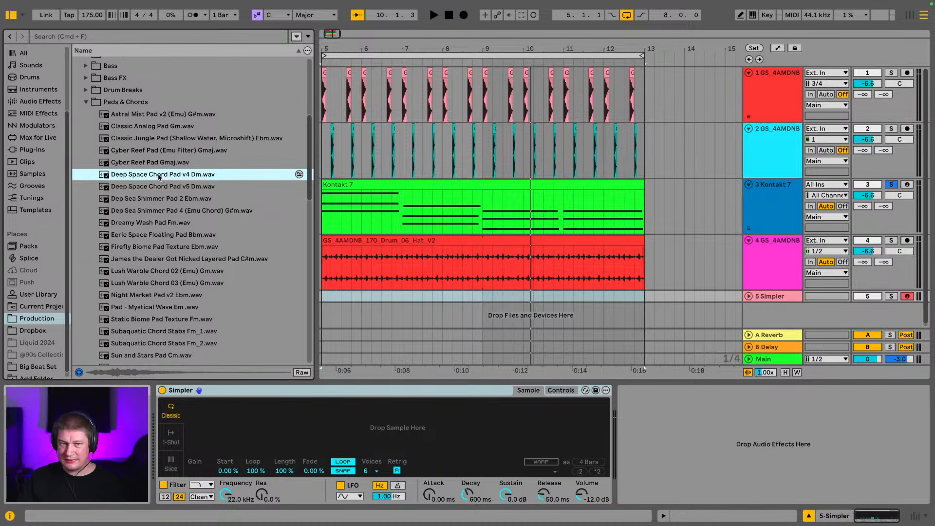
left_click_drag(159, 175, 294, 427)
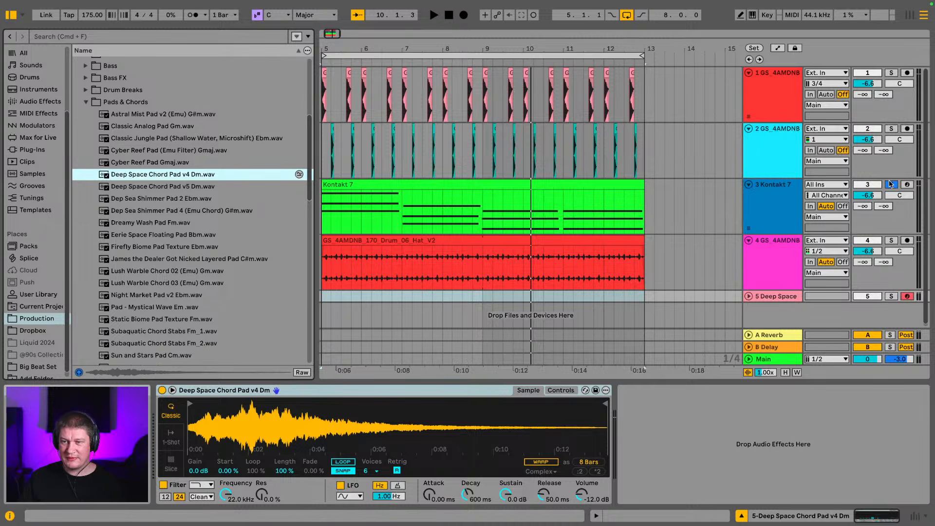
- Unsolo the Kontakt 7 track and play the loop twice to audition the Deep Space pad over the full mix
key("space")
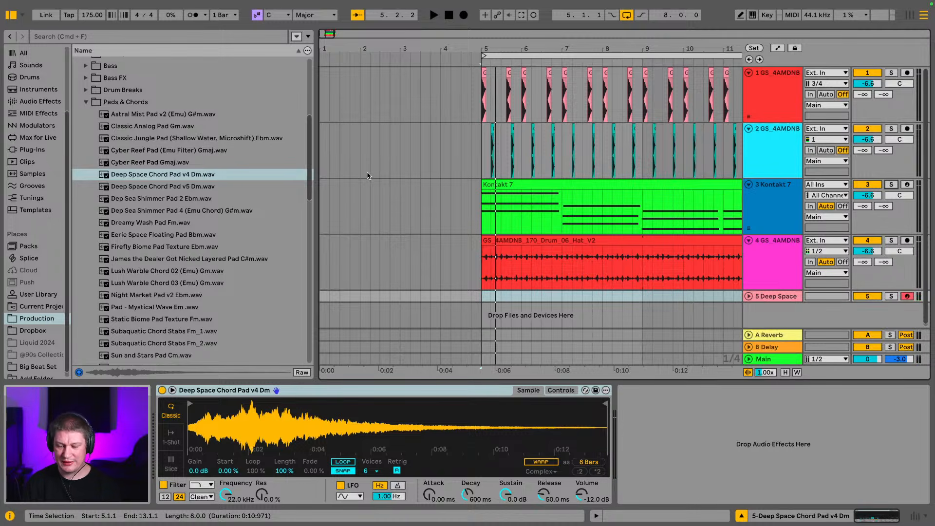
key("space")
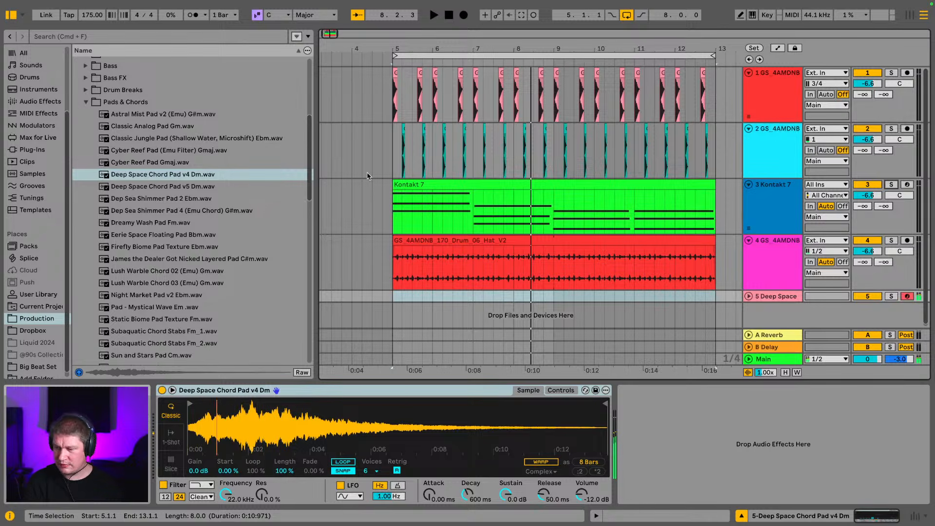
key("space")
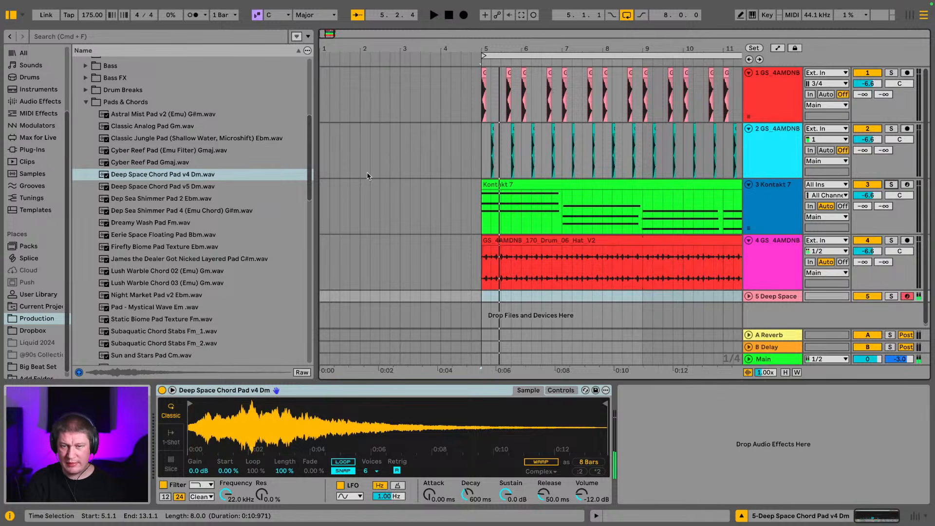
key("space")
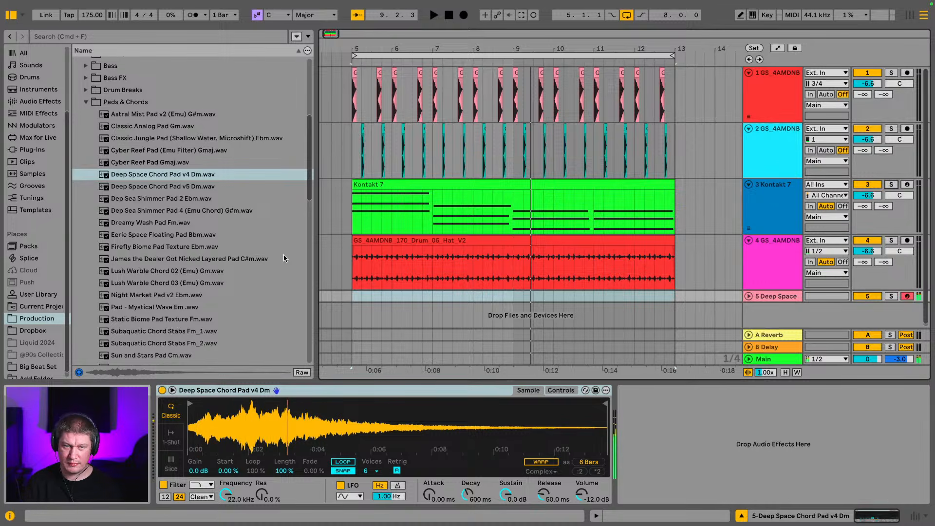
scroll(234, 263, "down", 1)
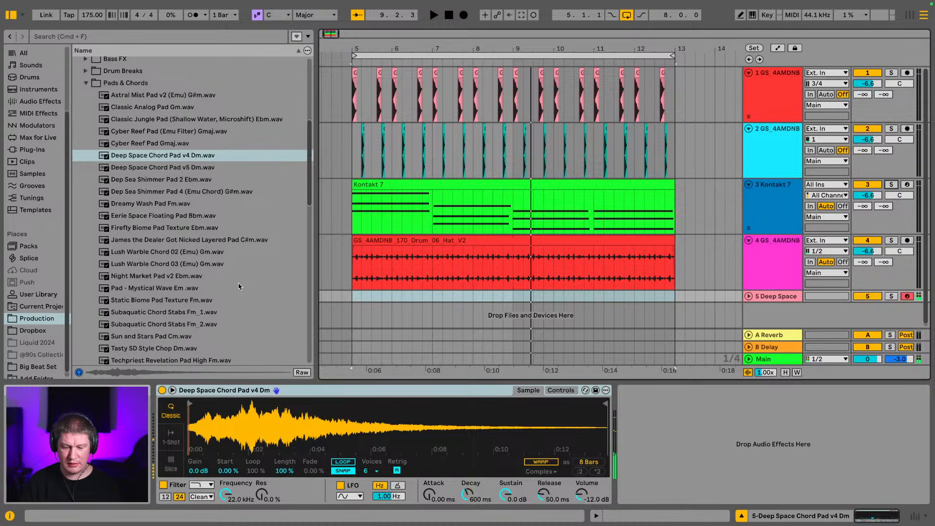
- Create an empty eight-bar MIDI clip on the Deep Space pad track from bar 5 to bar 13 and enlarge its note editor
left_click(354, 299)
left_click_drag(354, 299, 691, 299)
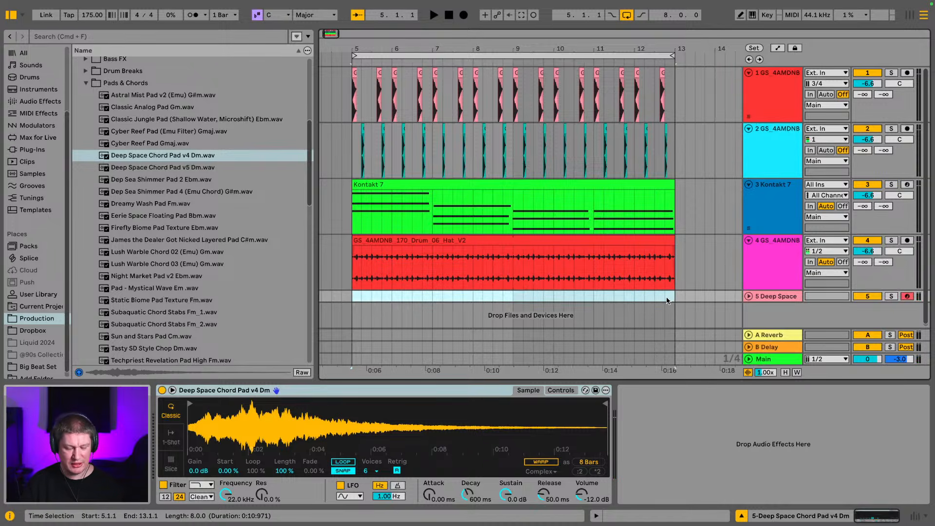
key("super+shift+m")
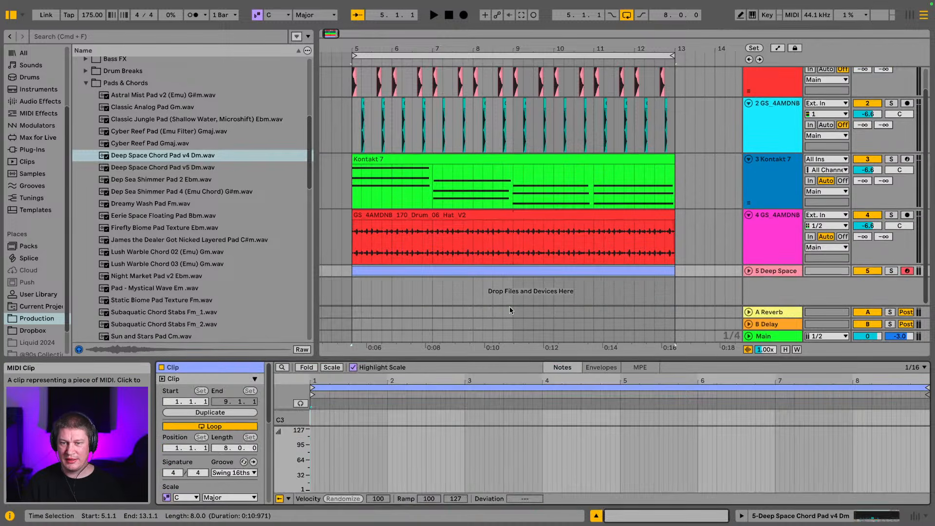
left_click_drag(499, 359, 475, 207)
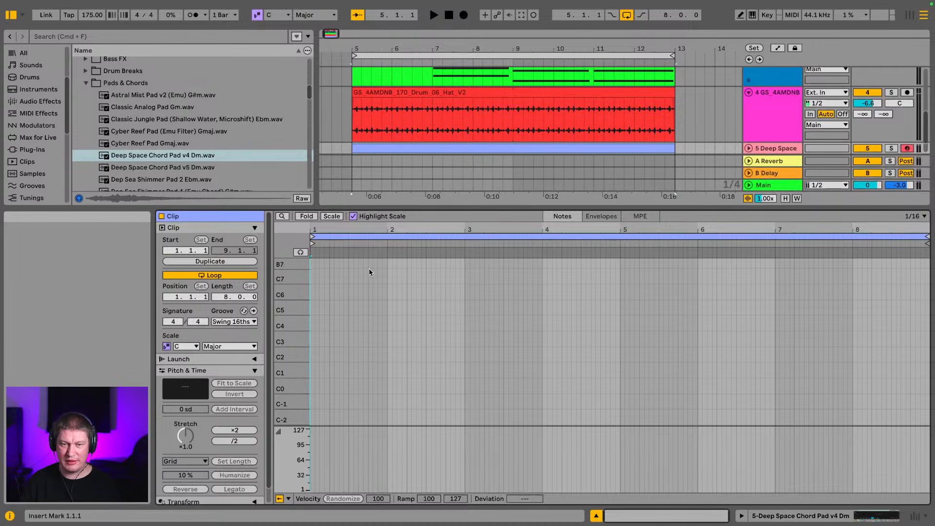
- Draw two four-bar notes in the pad clip: D#3 from bar 1 and G#2 from bar 5 to the clip's end
left_click_drag(284, 336, 619, 346)
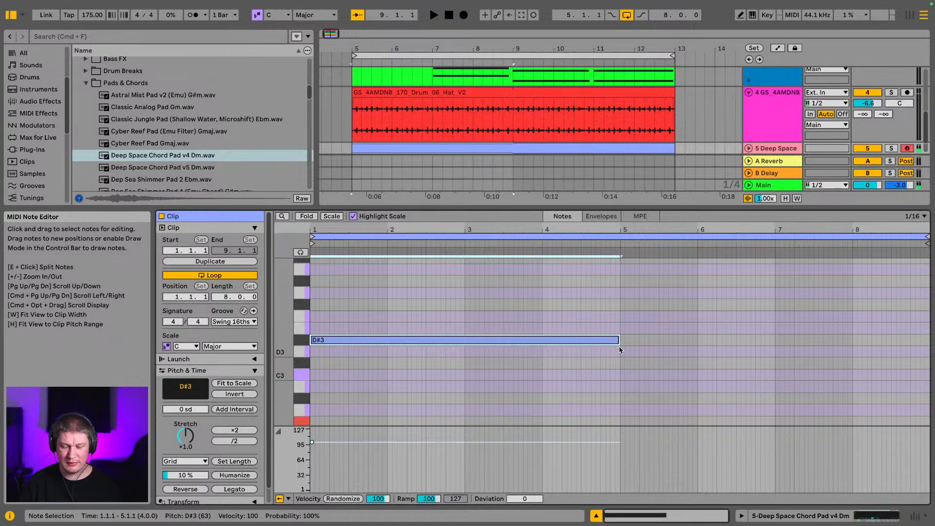
scroll(612, 386, "down", 5)
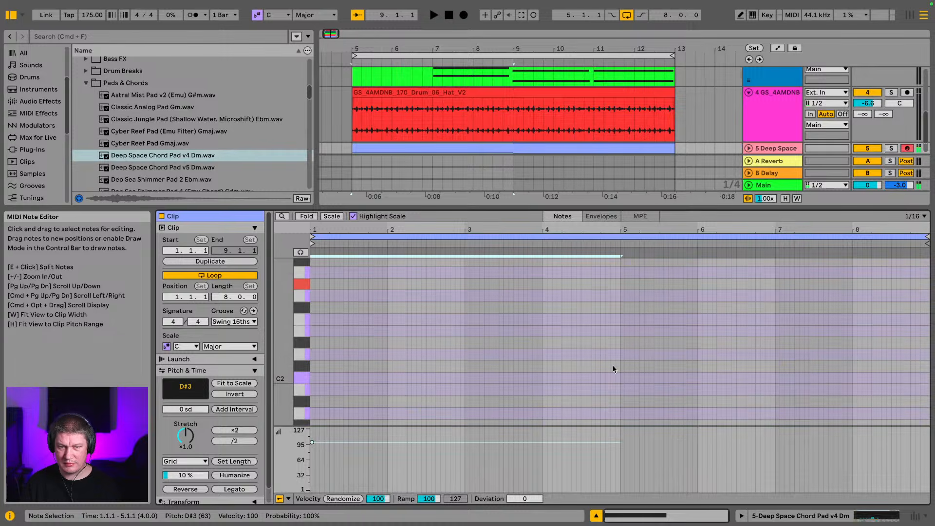
left_click(623, 285)
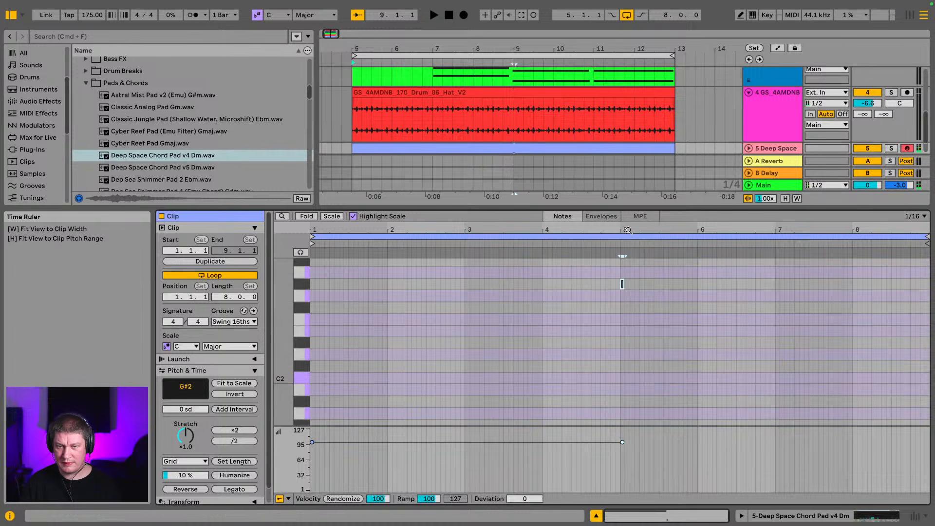
left_click_drag(628, 231, 860, 295)
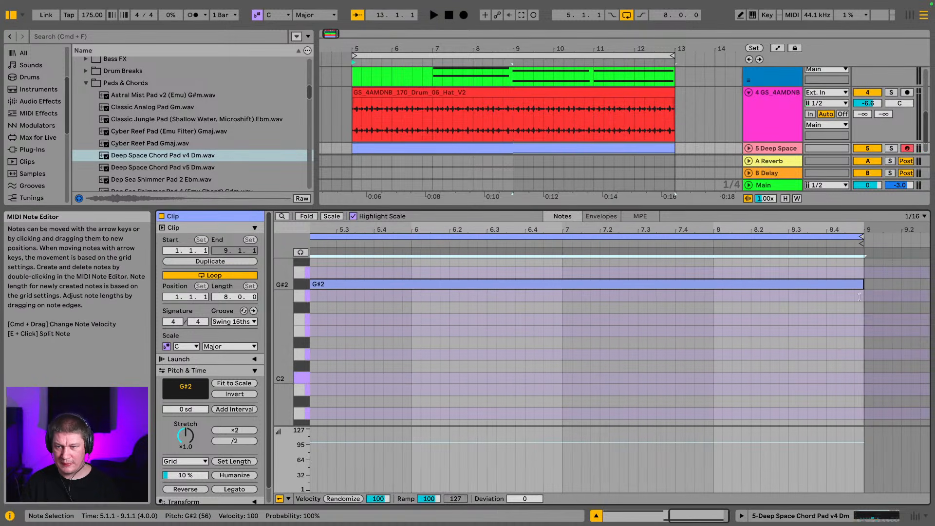
- Play the loop to audition the D#3 and G#2 pad notes against the mix, and stop playback
key("space")
left_click_drag(599, 228, 599, 220)
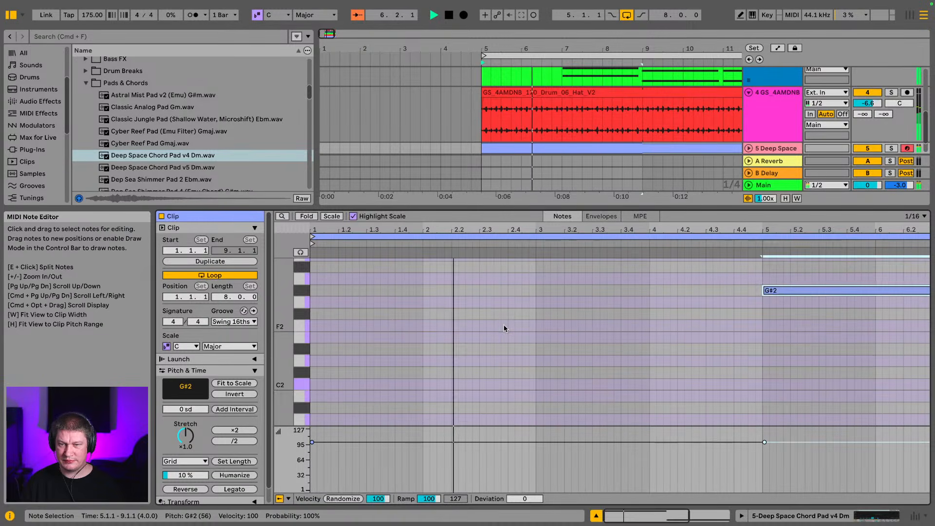
scroll(505, 327, "up", 4)
scroll(487, 323, "down", 1)
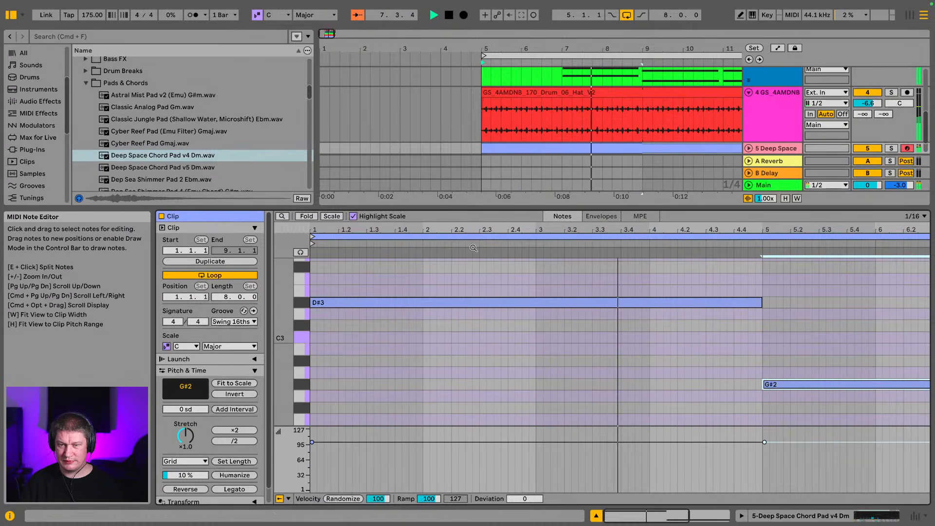
left_click_drag(468, 228, 468, 220)
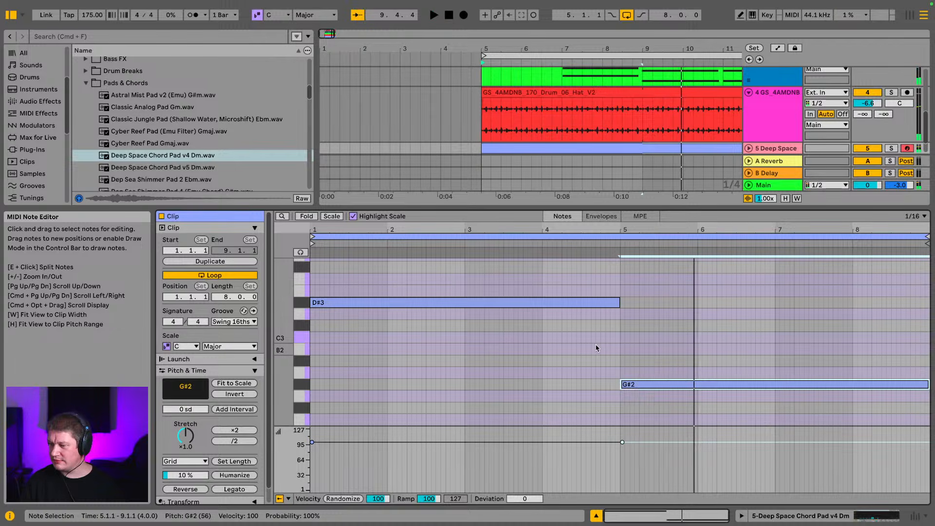
key("space")
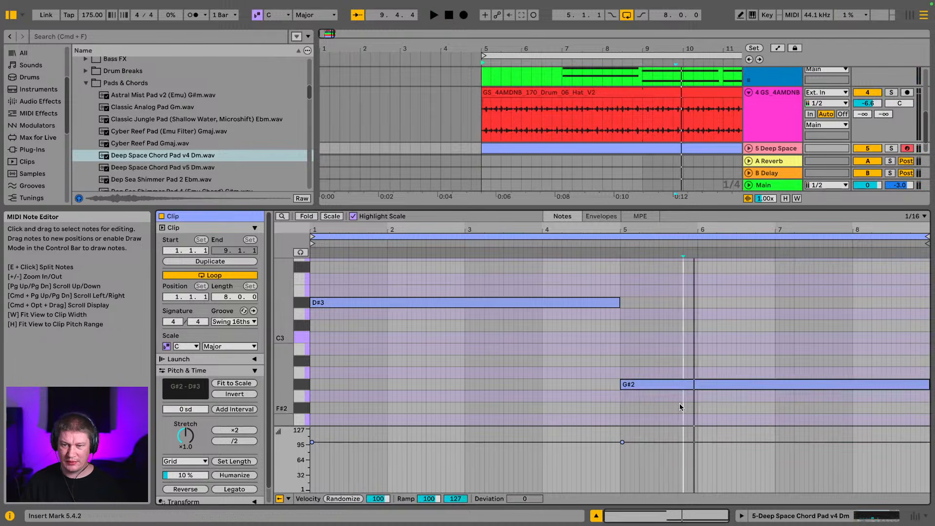
left_click_drag(679, 397, 591, 294)
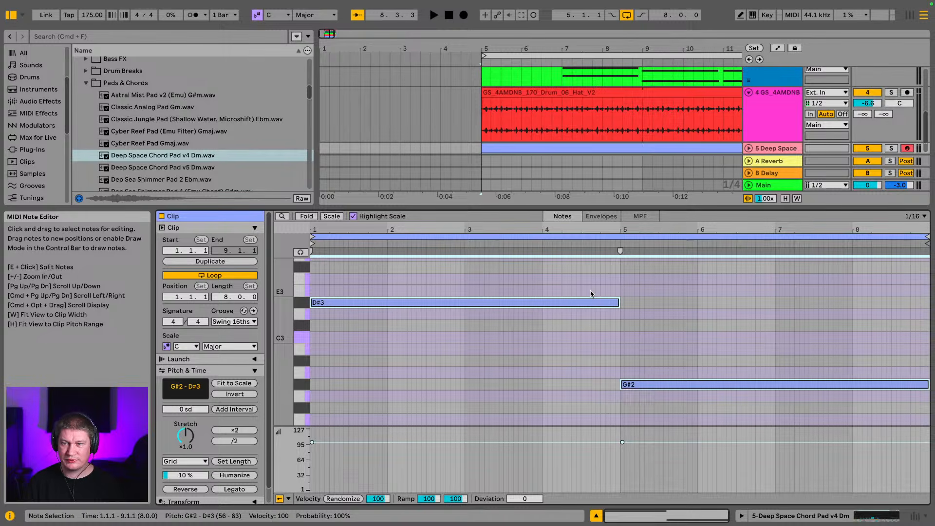
left_click(787, 153)
key("Delete")
scroll(148, 145, "down", 1)
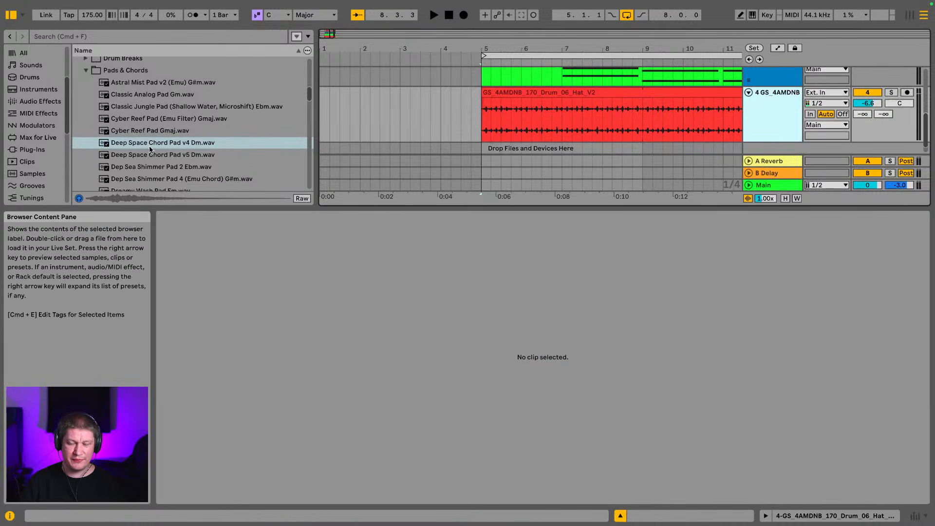
key("super+z")
scroll(151, 146, "down", 1)
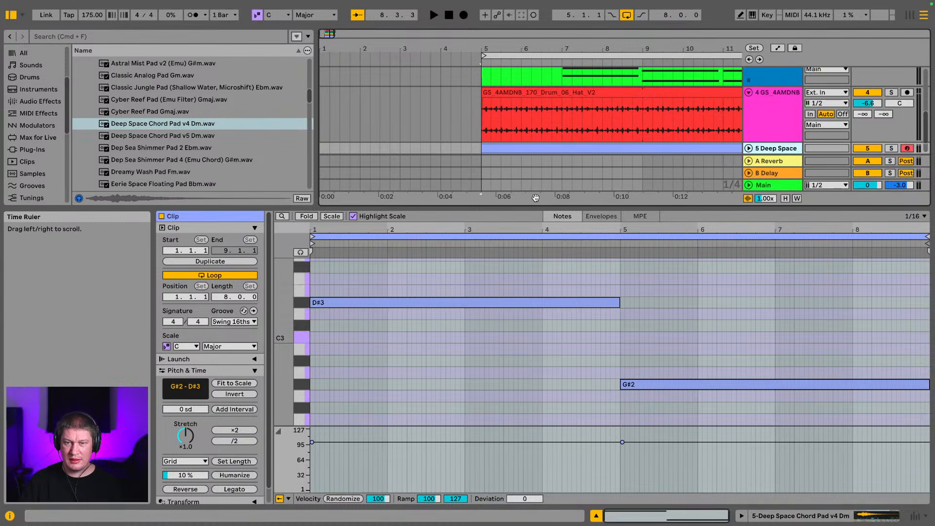
- Show the pad's Simpler device again and preview the Pads & Chords samples from Dep Sea Shimmer Pad 2 to Night Market Pad v2
left_click_drag(533, 209, 554, 476)
left_click(860, 521)
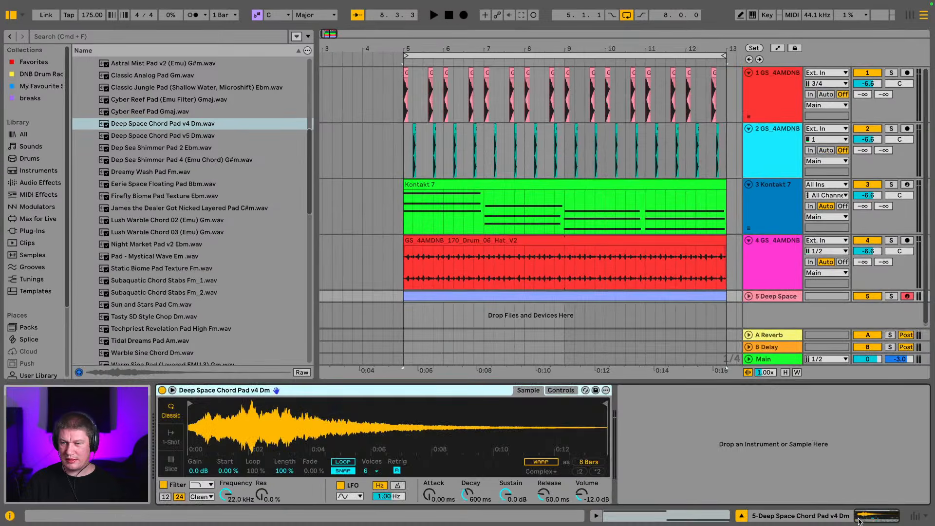
left_click(153, 148)
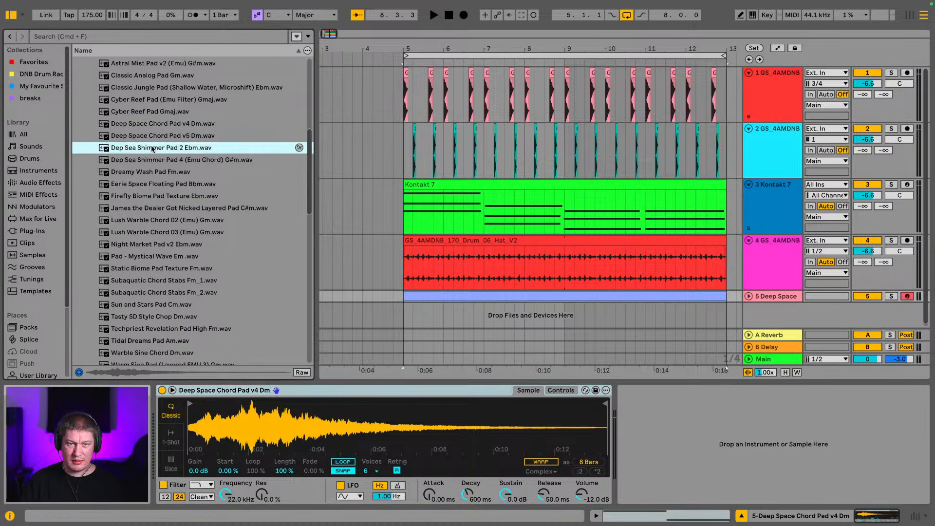
left_click(150, 171)
scroll(149, 169, "down", 1)
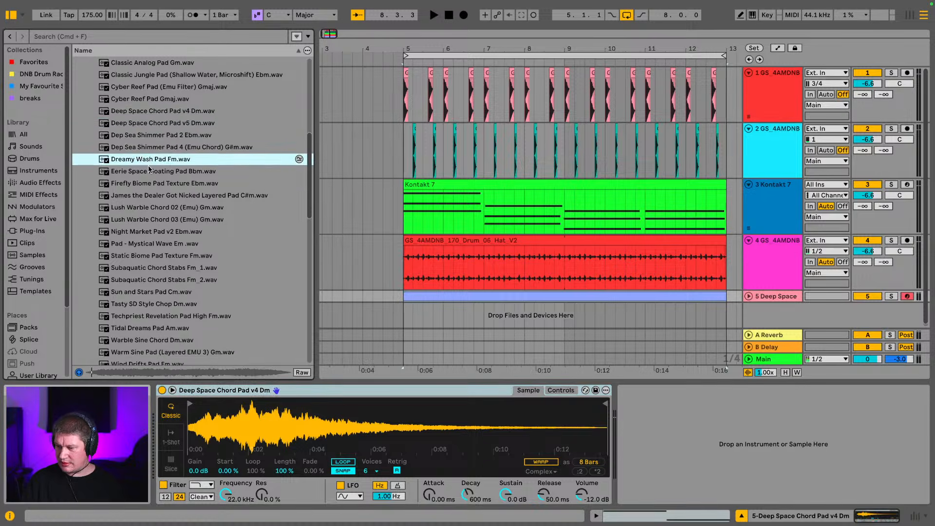
left_click(152, 171)
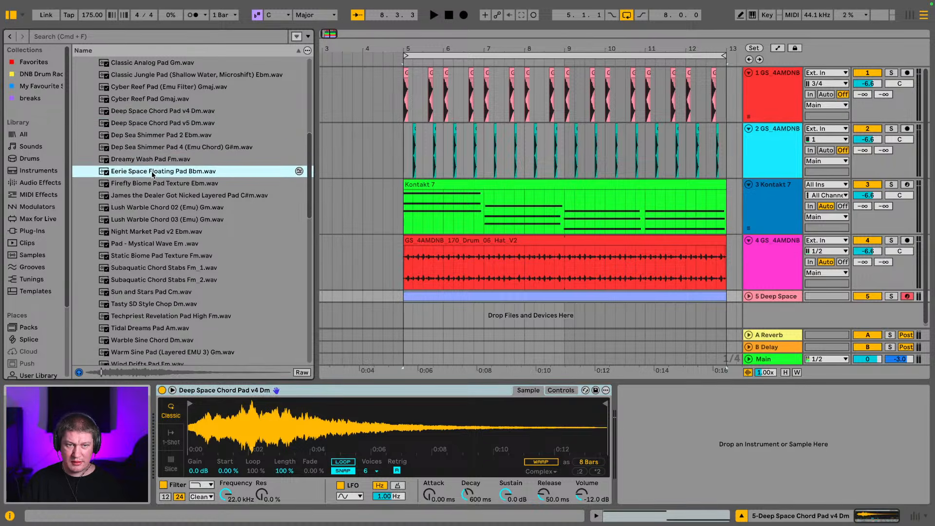
left_click(146, 196)
scroll(146, 197, "down", 1)
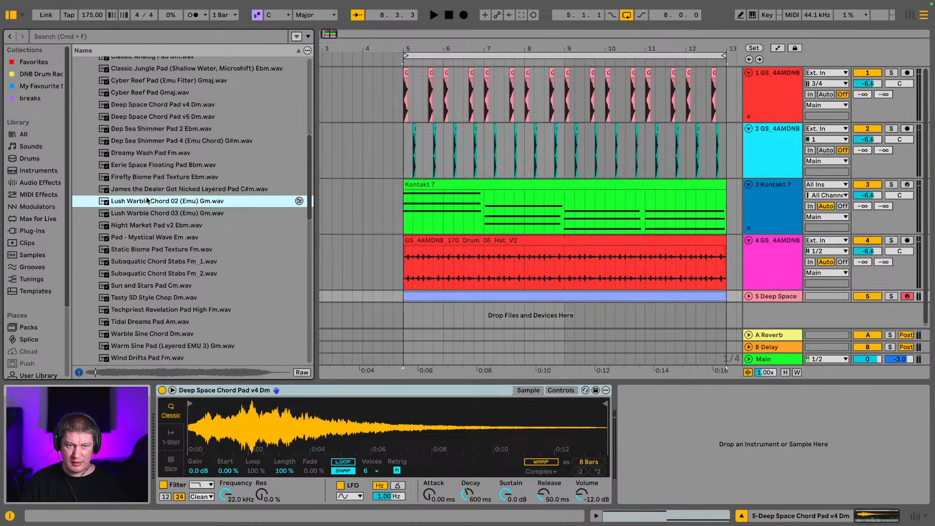
left_click(147, 201)
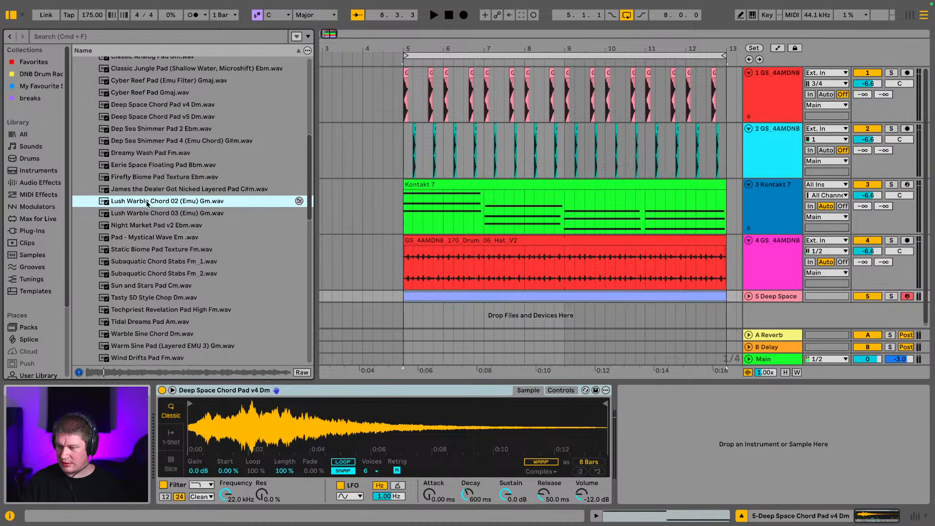
left_click(151, 214)
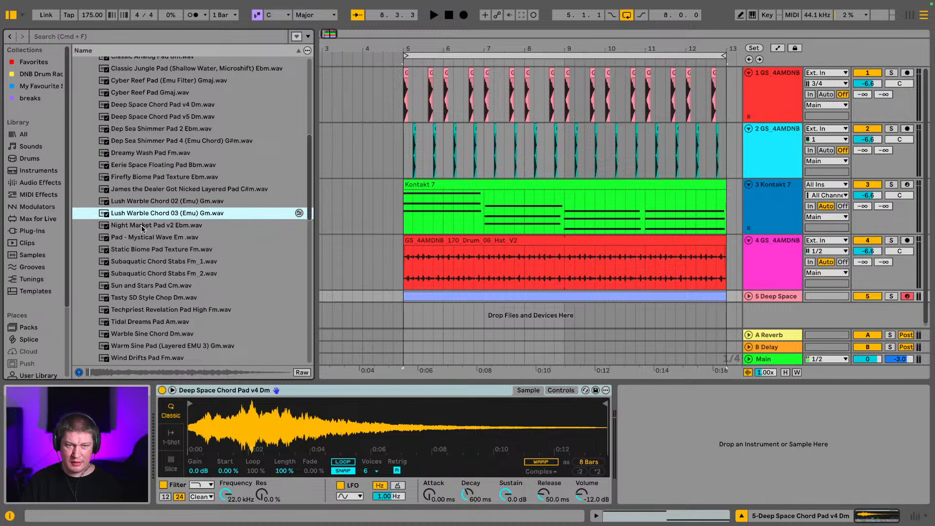
left_click(145, 227)
scroll(145, 227, "down", 1)
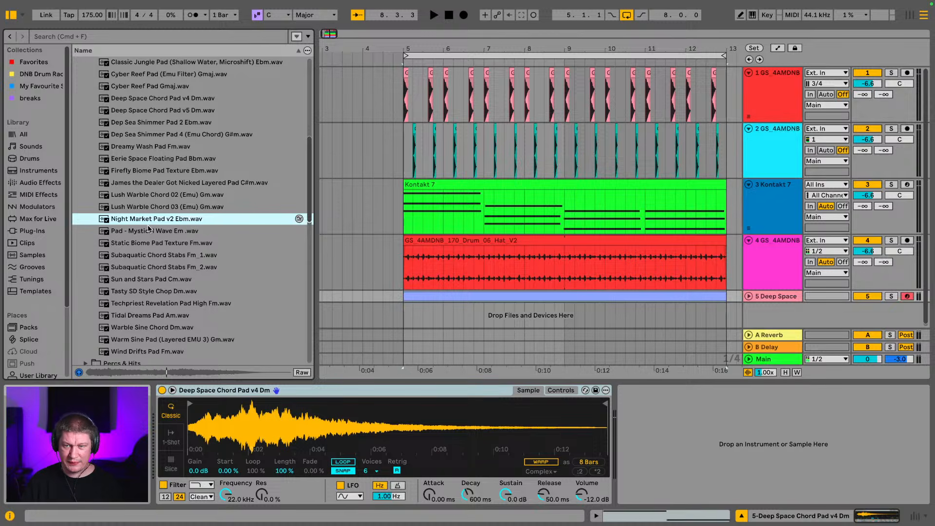
- Deactivate the Deep Space pad track and play the loop without it
key("space")
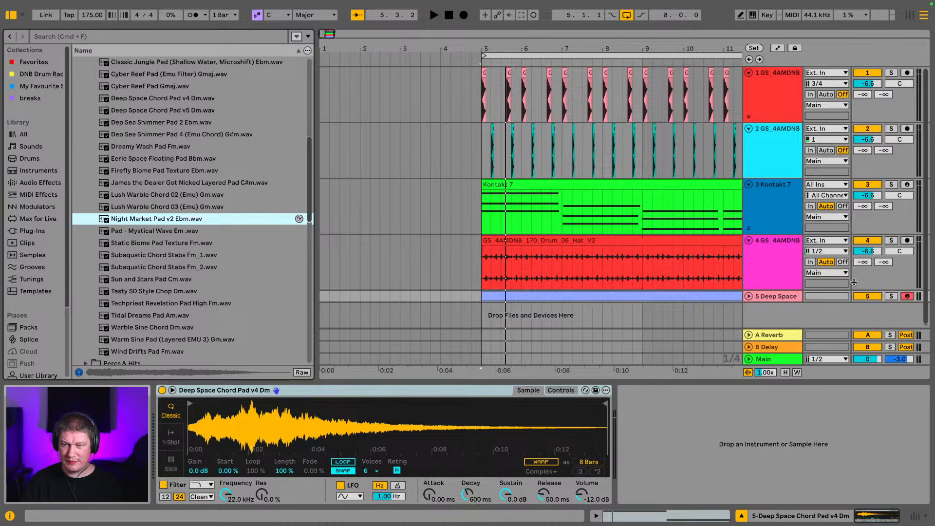
key("space")
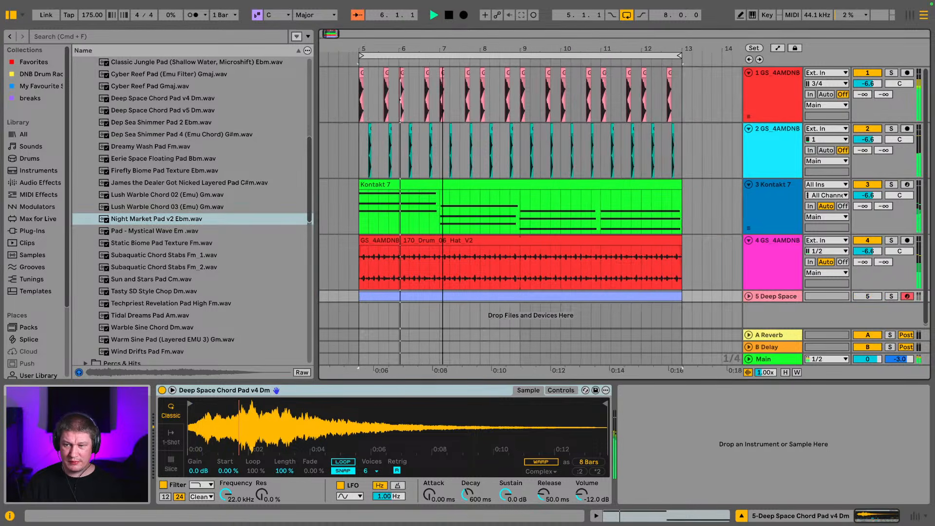
left_click_drag(521, 48, 475, 39)
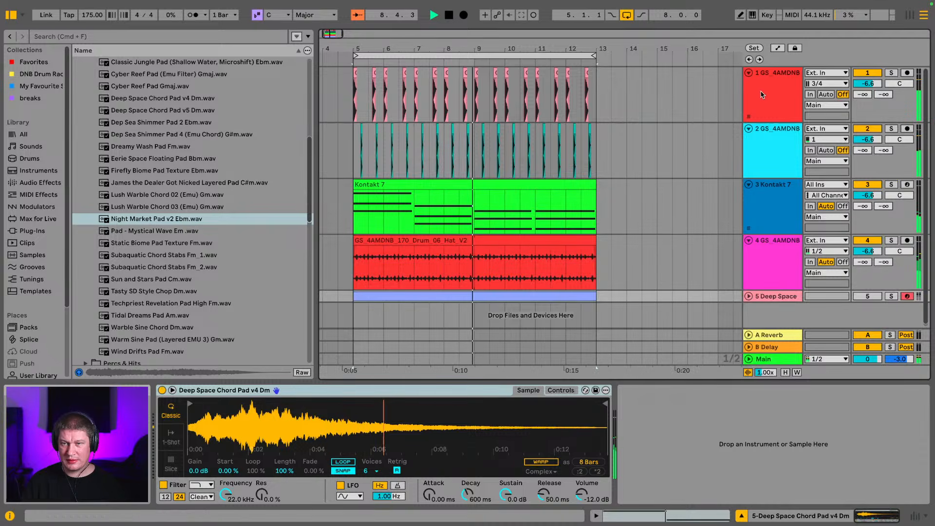
- Collapse the two drum tracks, the Kontakt 7 track and the hat loop track in the arrangement
left_click(748, 72)
left_click(748, 85)
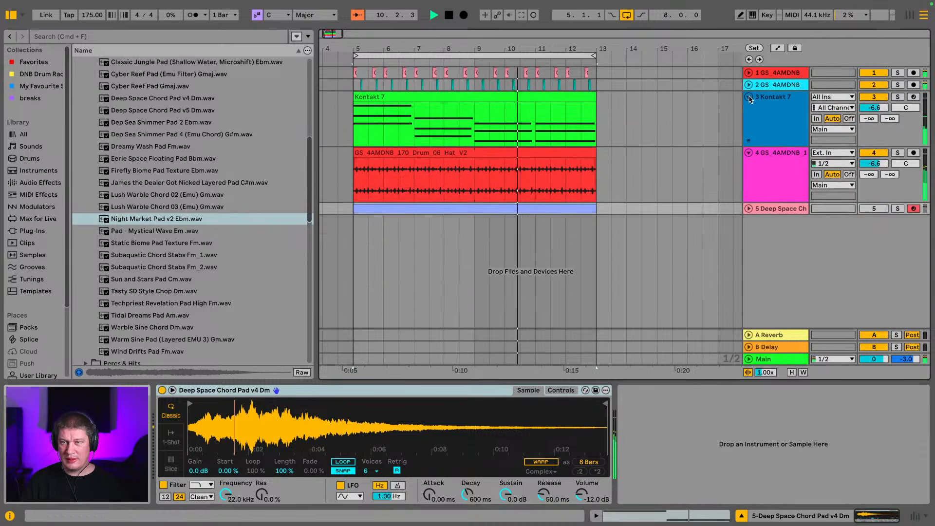
left_click(749, 97)
left_click(749, 109)
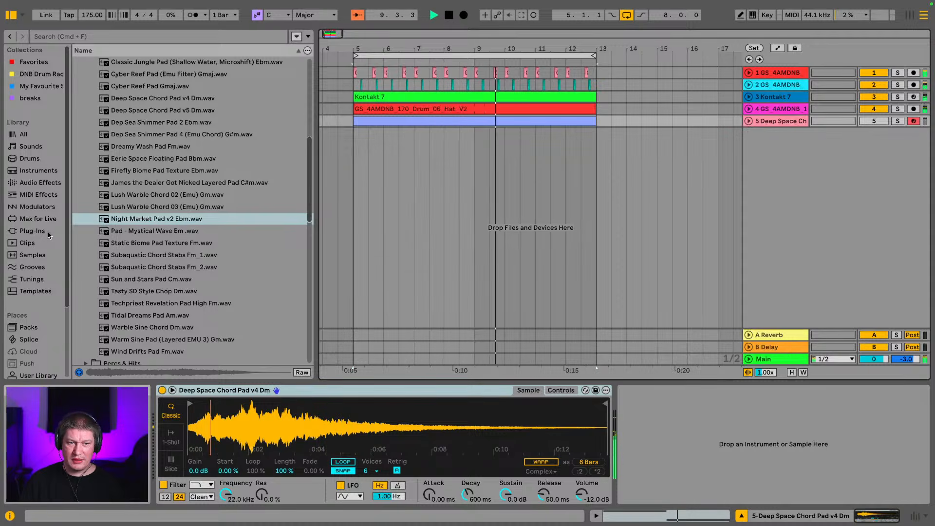
- Close the Echoes of Light Sample Pack folder and expand the Jungle Breaks folder in the Production location
scroll(43, 241, "down", 3)
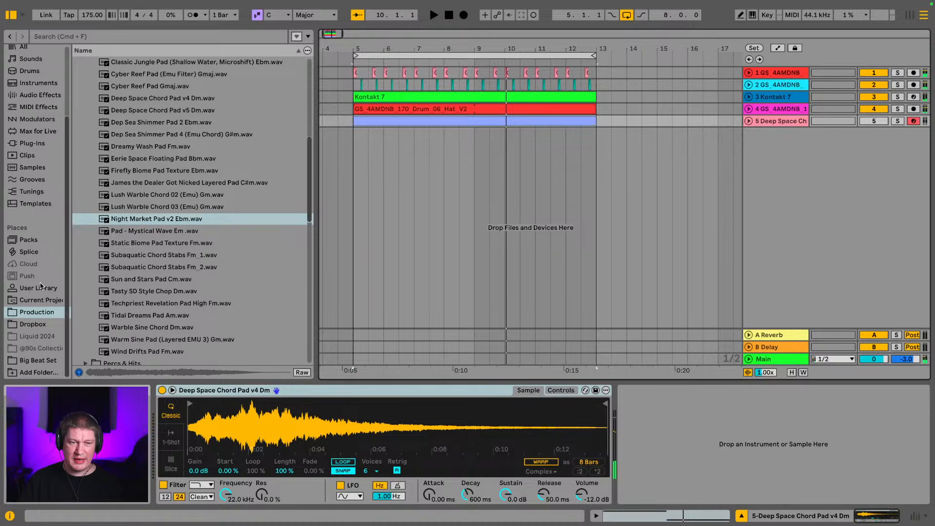
left_click(41, 312)
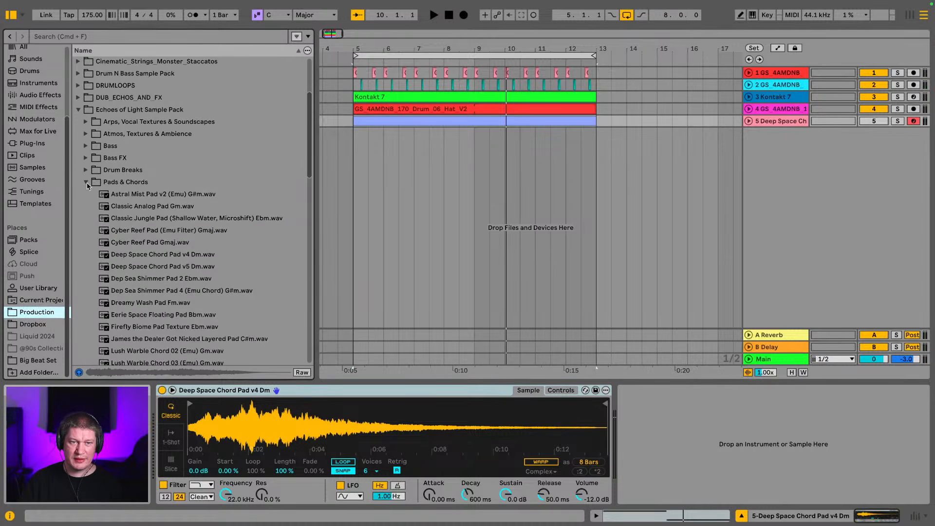
left_click(86, 182)
left_click(78, 110)
scroll(109, 188, "down", 1)
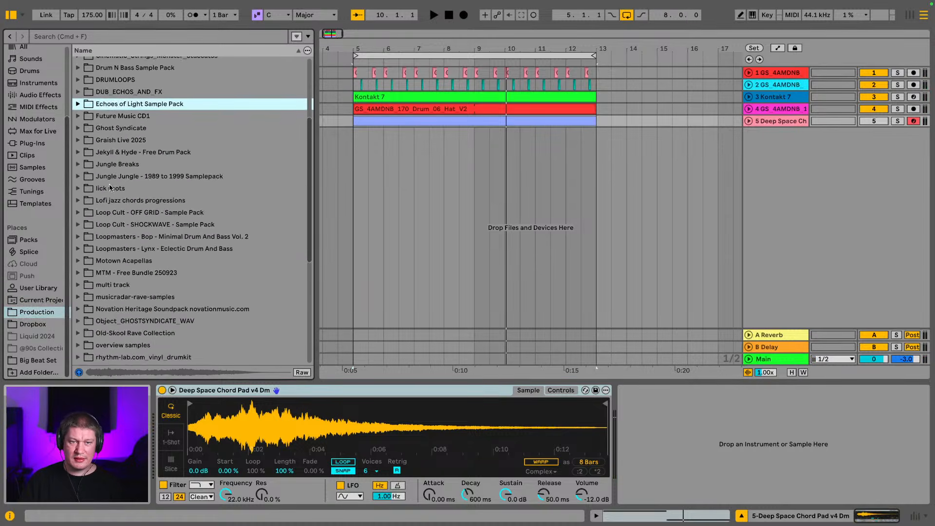
left_click(89, 168)
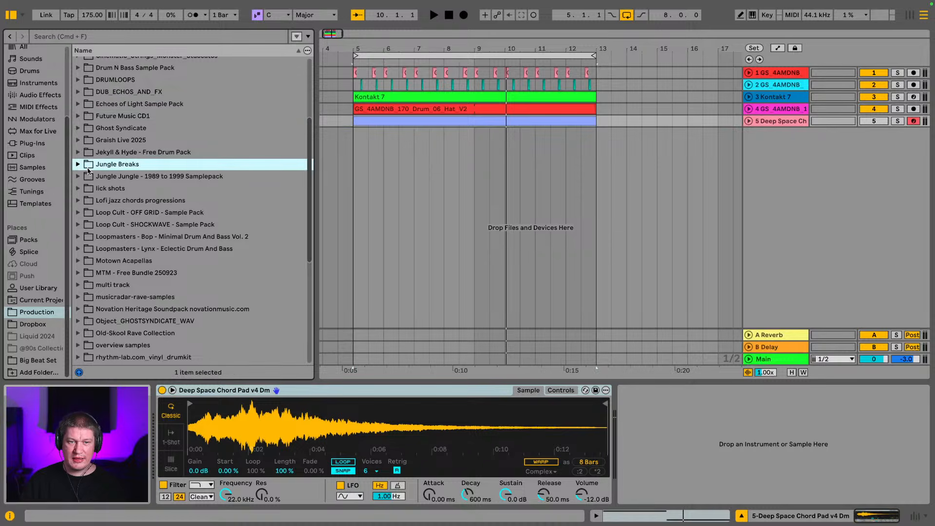
left_click(79, 164)
scroll(125, 176, "down", 2)
scroll(125, 177, "down", 2)
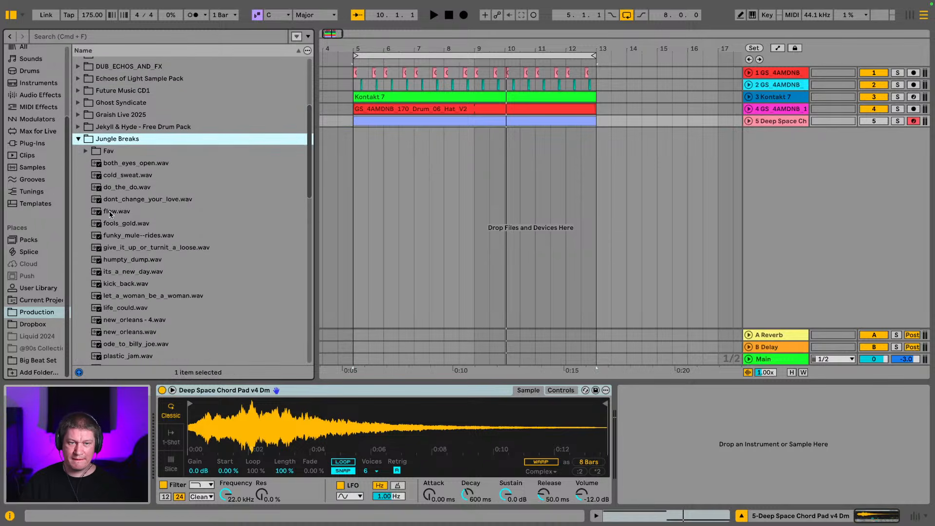
- Browse the Fav subfolder of Jungle Breaks, preview breaks and place hot_pants.wav on a new audio track at bar 5
left_click(110, 211)
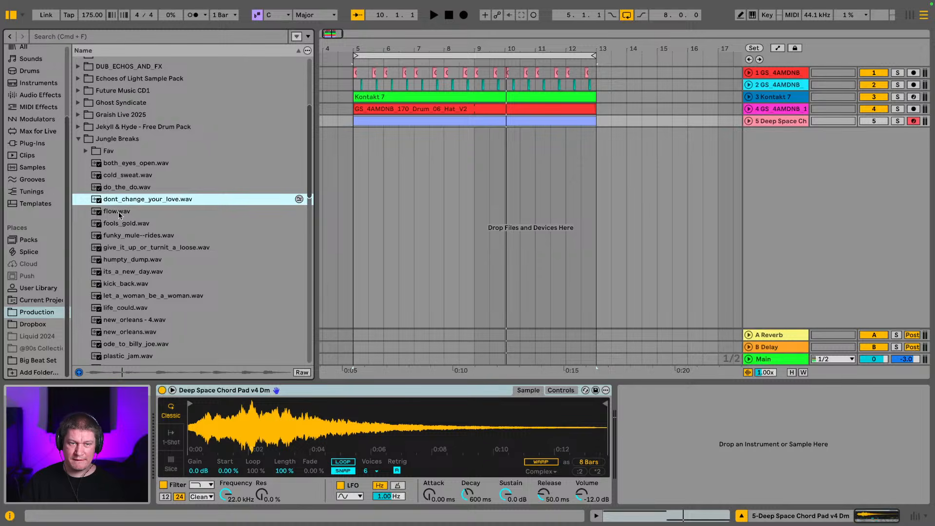
left_click(90, 154)
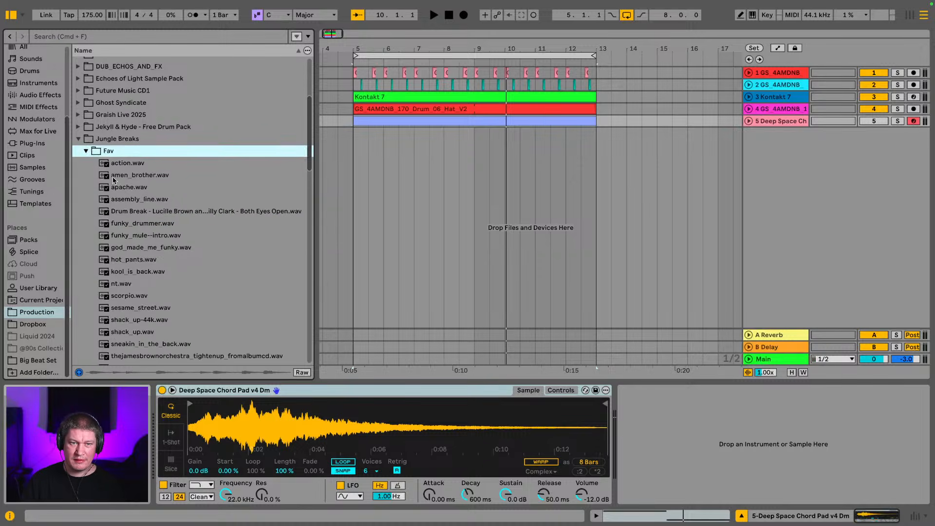
left_click(130, 240)
left_click(131, 253)
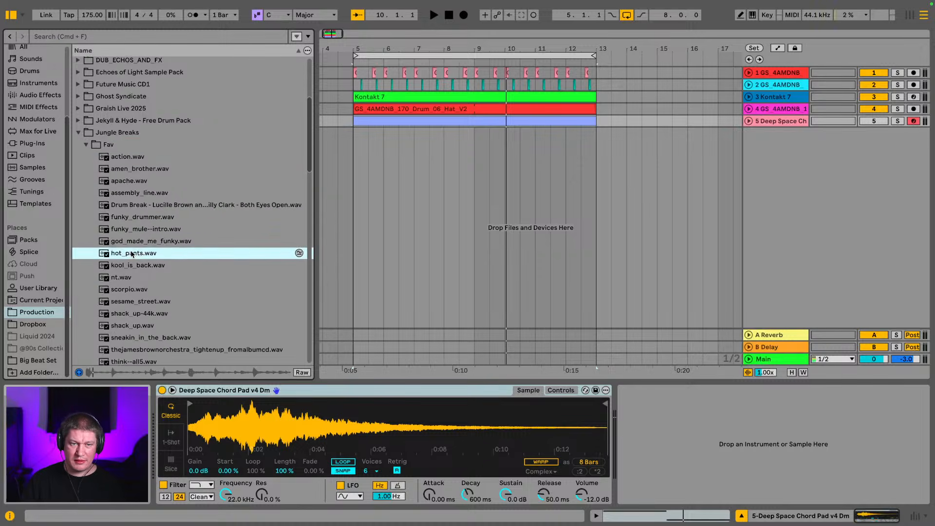
left_click_drag(131, 254, 355, 161)
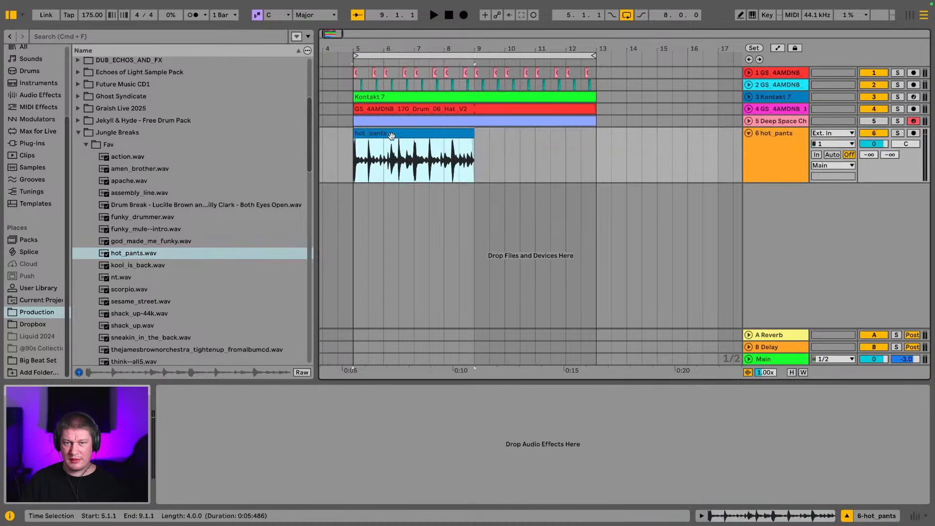
- Solo the hot_pants track, play it, cut the clip to its first two bars and loop it out to bar 13
left_click(898, 133)
key("space")
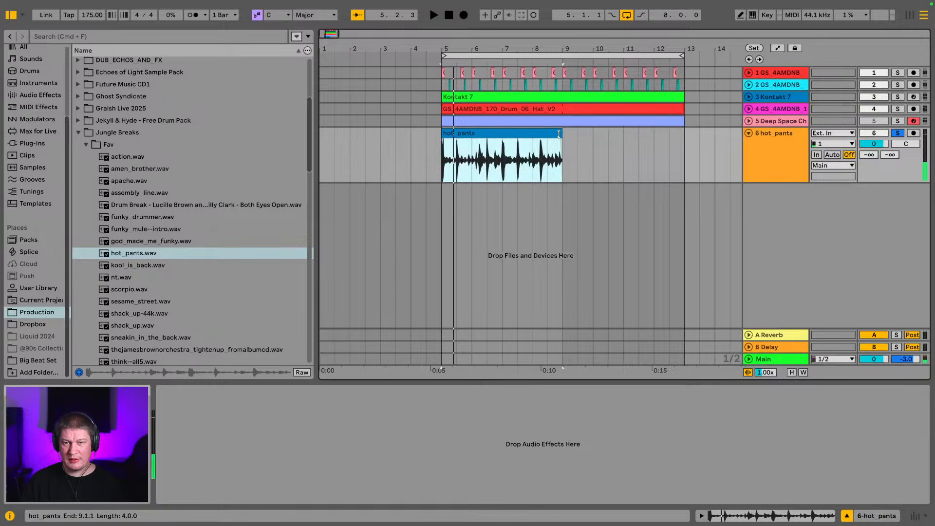
left_click_drag(559, 134, 502, 134)
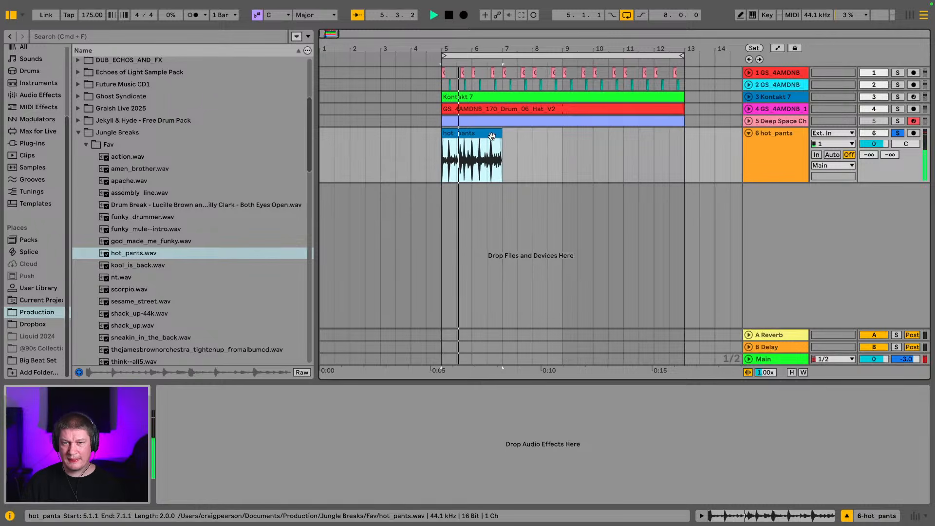
left_click_drag(502, 134, 682, 134)
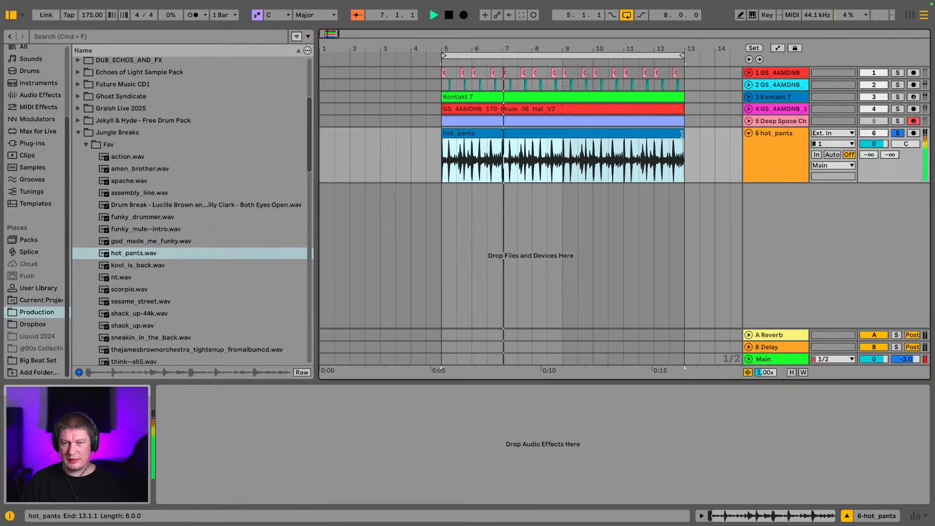
left_click(778, 148)
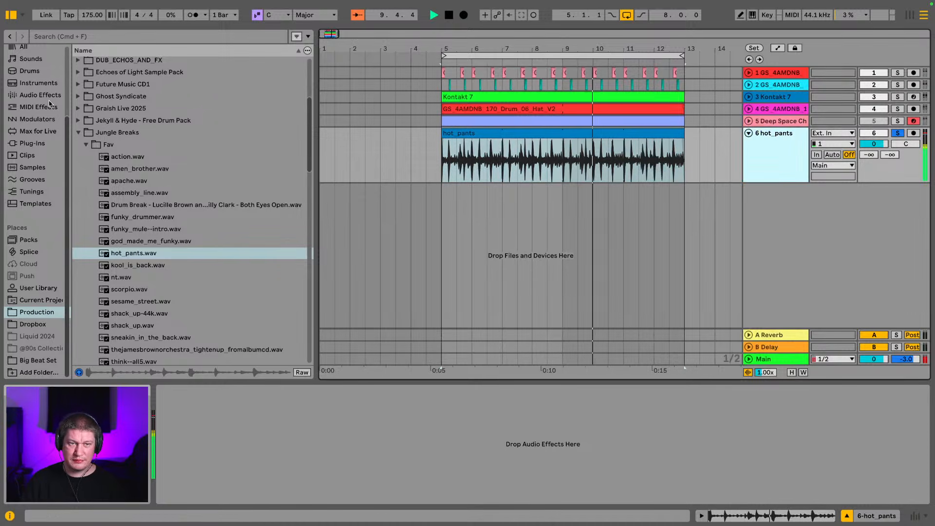
- Change the hot_pants clip's warp mode to Re-Pitch
double_click(500, 132)
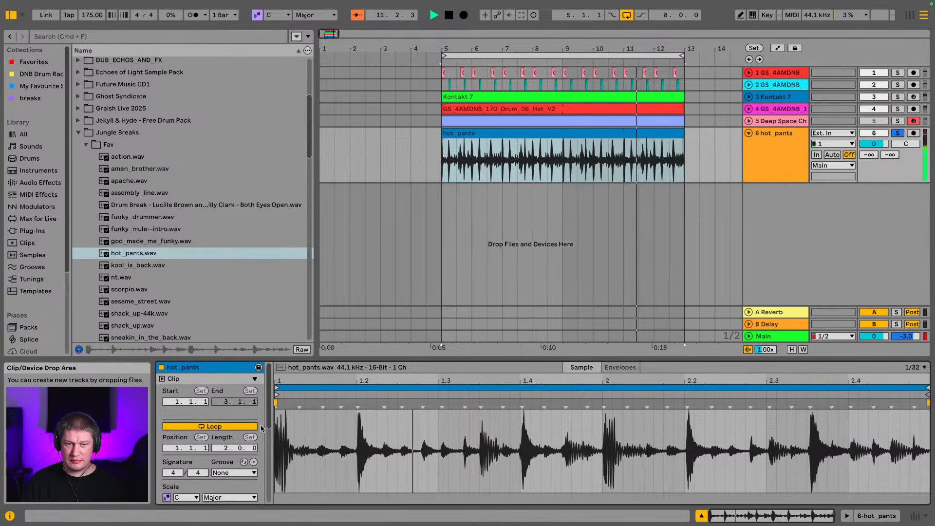
scroll(261, 428, "down", 3)
scroll(195, 424, "down", 3)
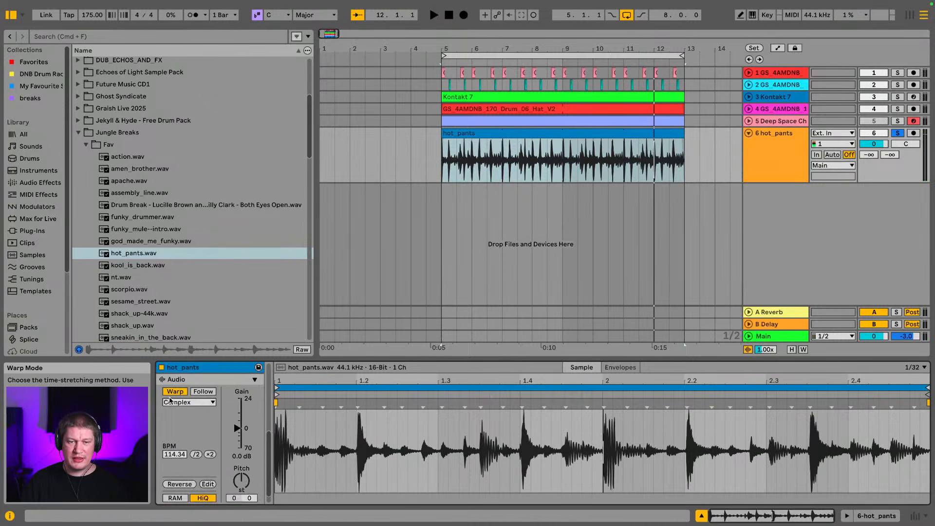
left_click(189, 402)
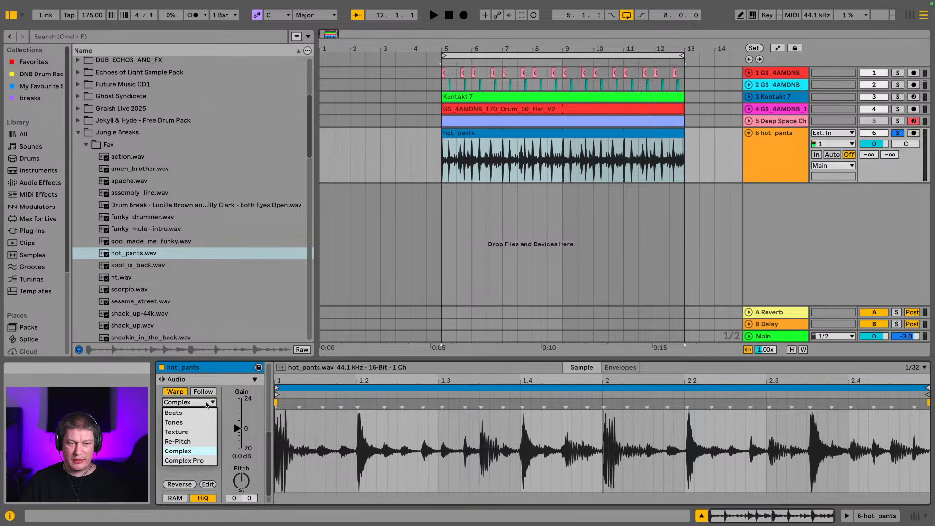
left_click(198, 441)
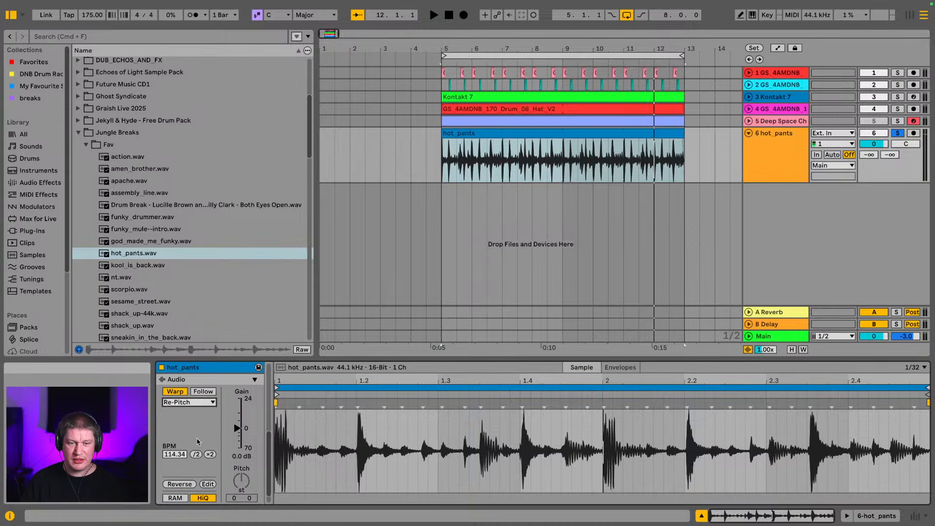
- Play the re-pitched break and lower the hot_pants track's volume to -18 dB in the mixer
left_click(541, 135)
key("space")
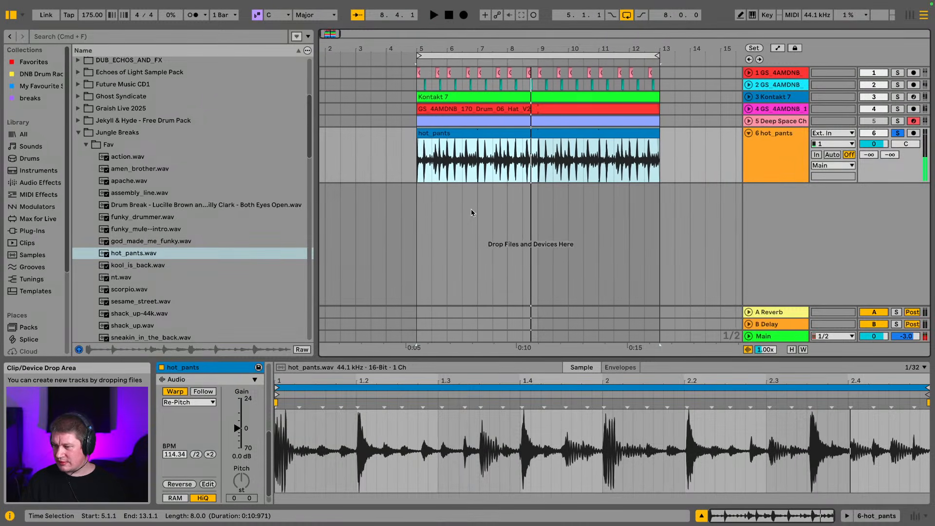
key("Tab")
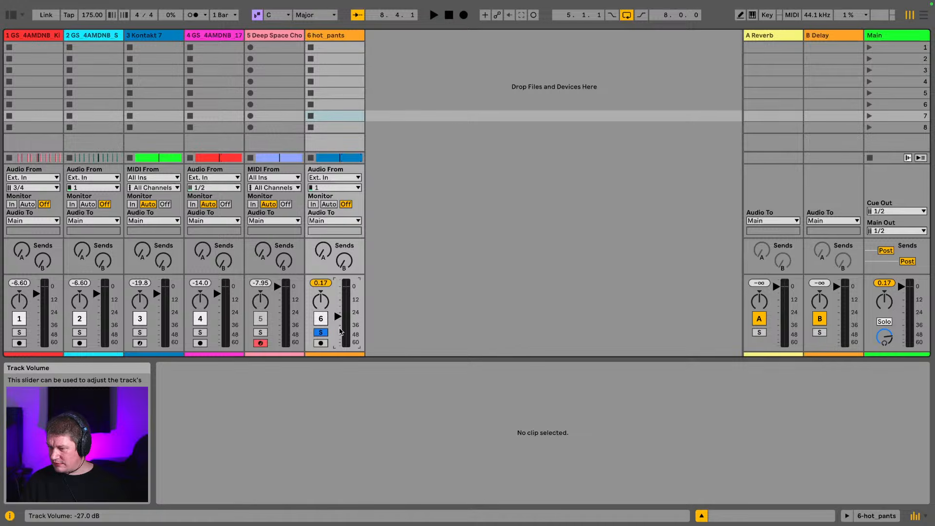
key("space")
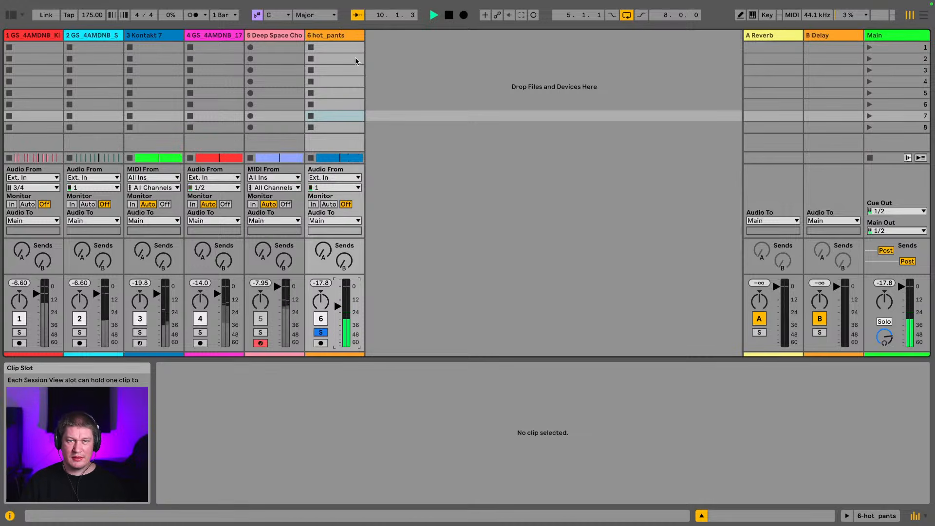
- Reorder the tracks so hot_pants follows the snare track and the hat loop comes directly after hot_pants
left_click(349, 34)
left_click_drag(347, 35, 165, 35)
left_click(264, 36)
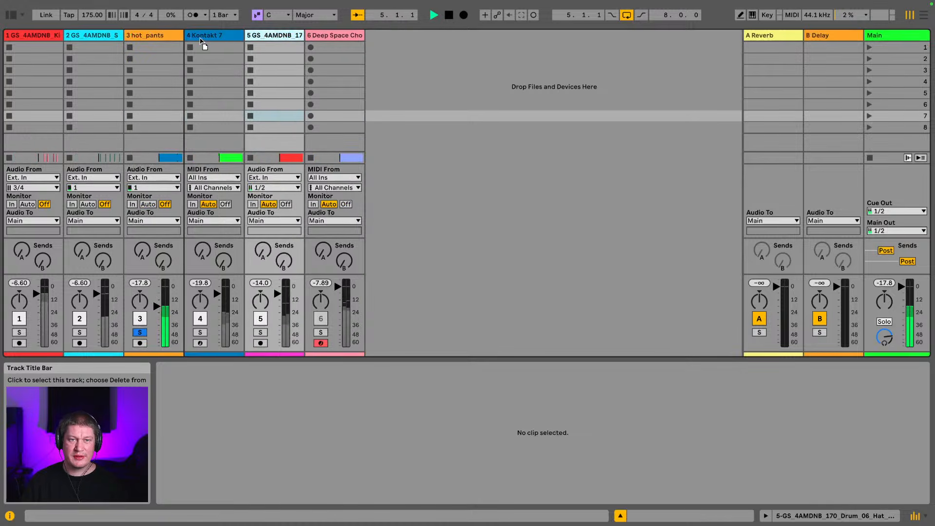
left_click_drag(182, 42, 181, 38)
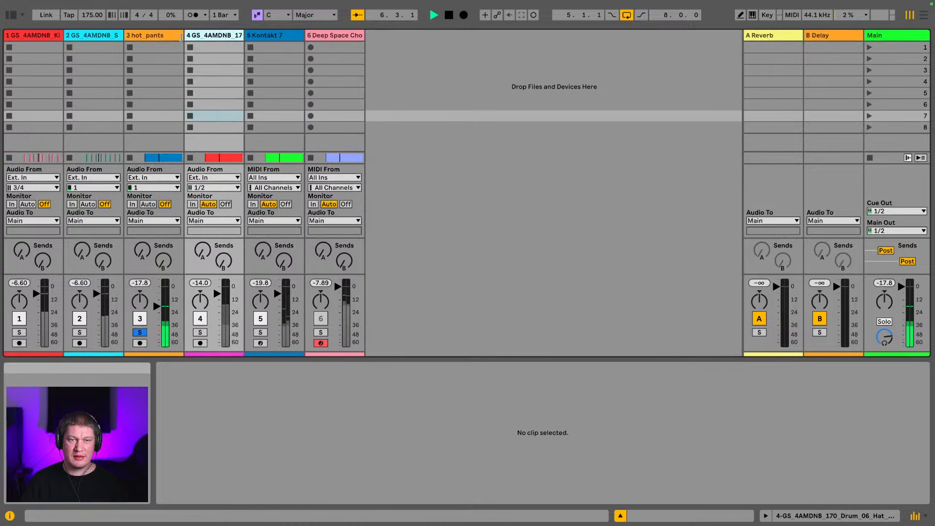
- Solo the hat loop and snare tracks with the break and raise the hat loop's volume to 0 dB
left_click(200, 332)
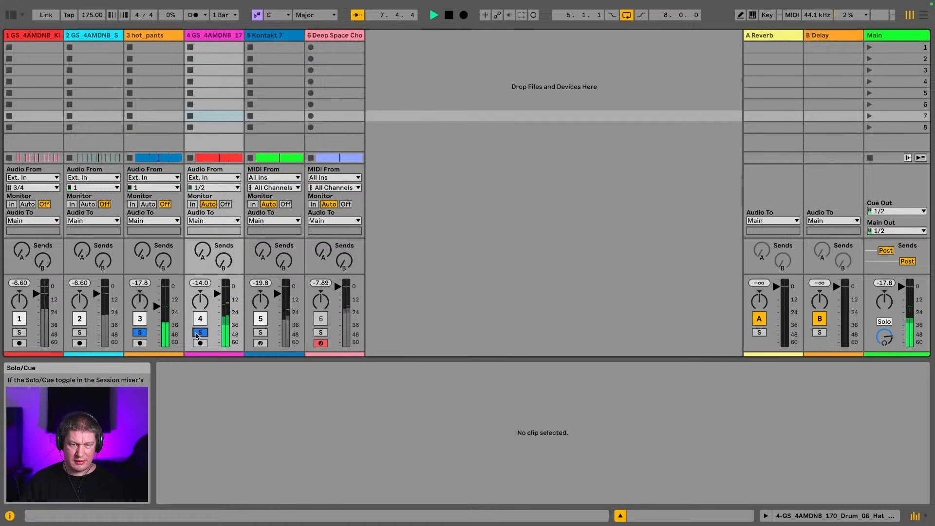
left_click(79, 332)
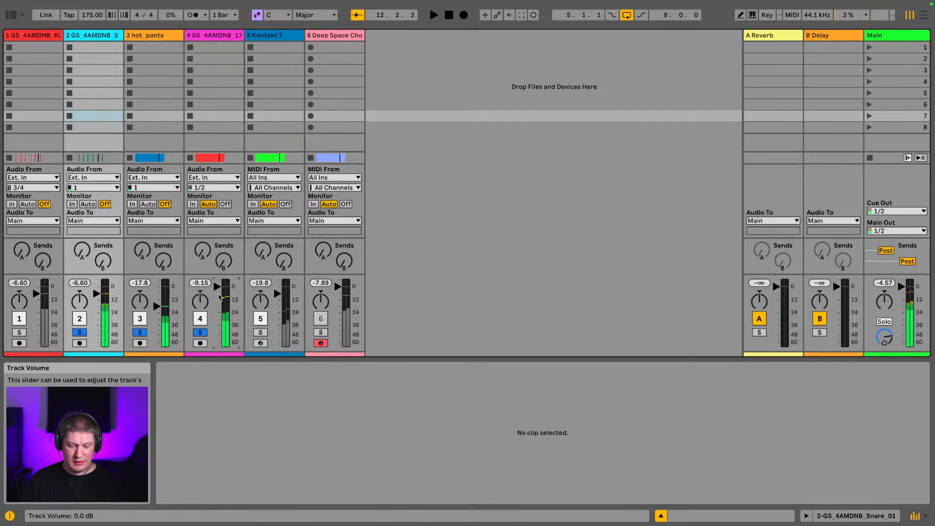
- Shorten the hot_pants clip in the arrangement to its first bar, from 5 to 6, and consolidate it
key("Tab")
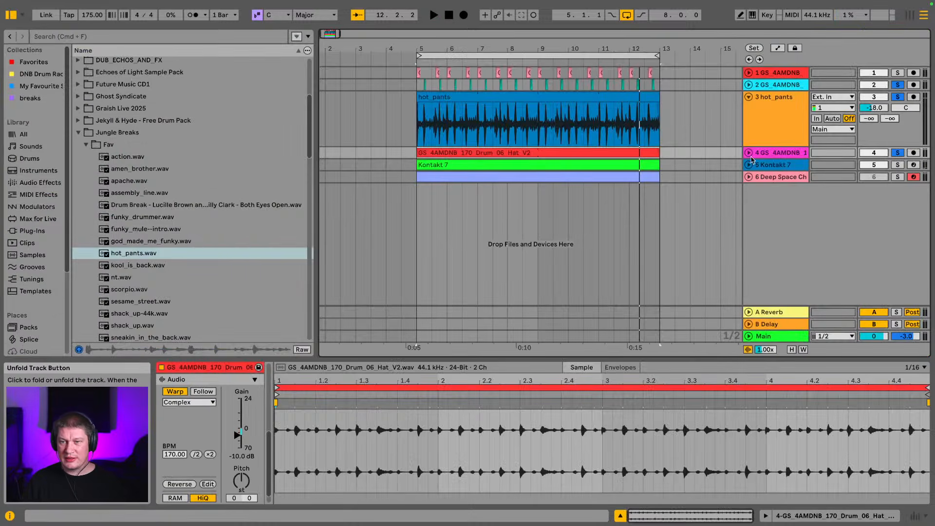
left_click_drag(441, 43, 473, 68)
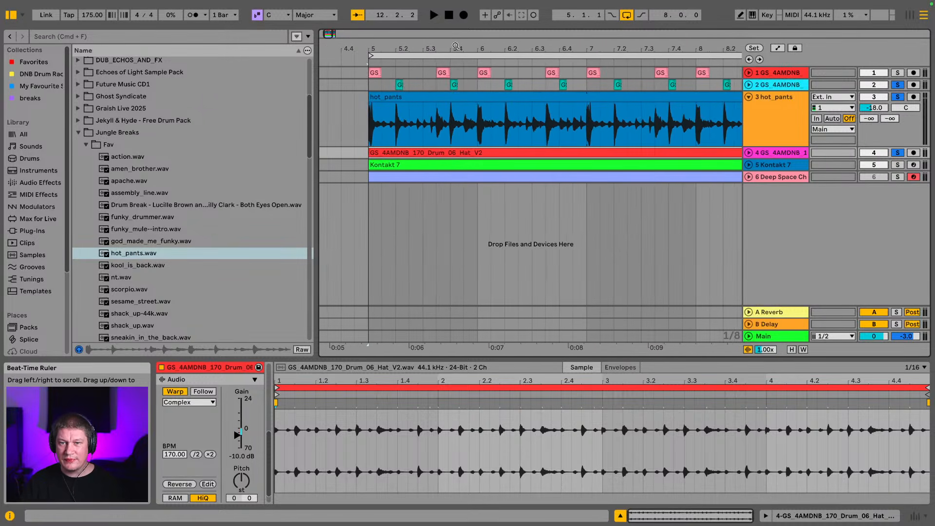
left_click(477, 132)
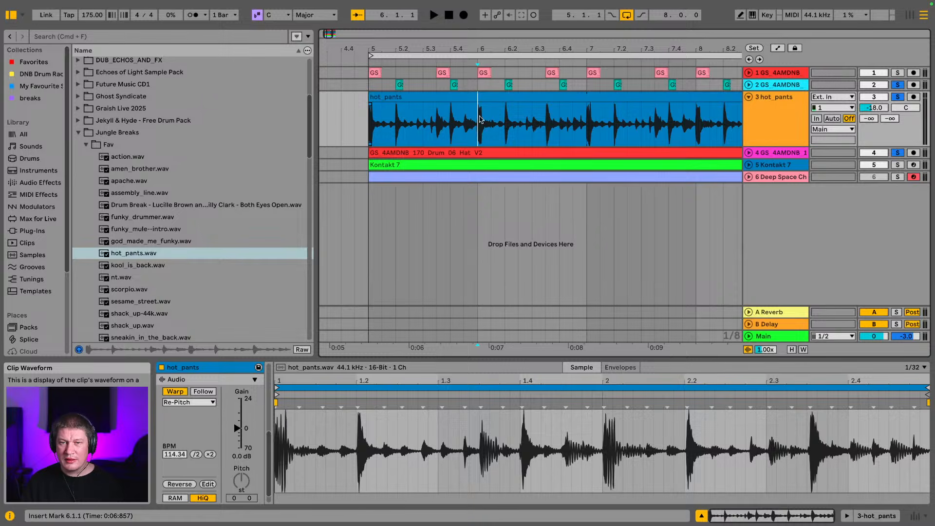
left_click_drag(463, 49, 388, 22)
left_click_drag(648, 97, 392, 113)
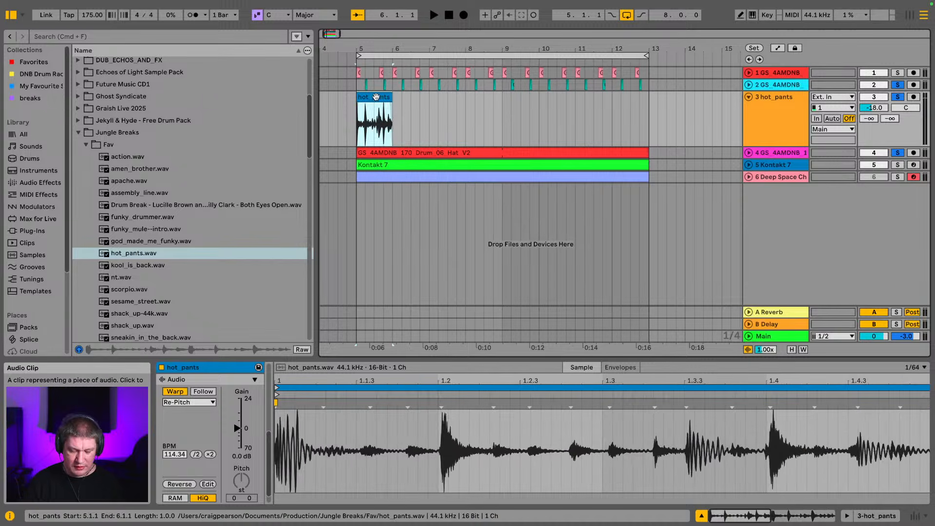
key("super+j")
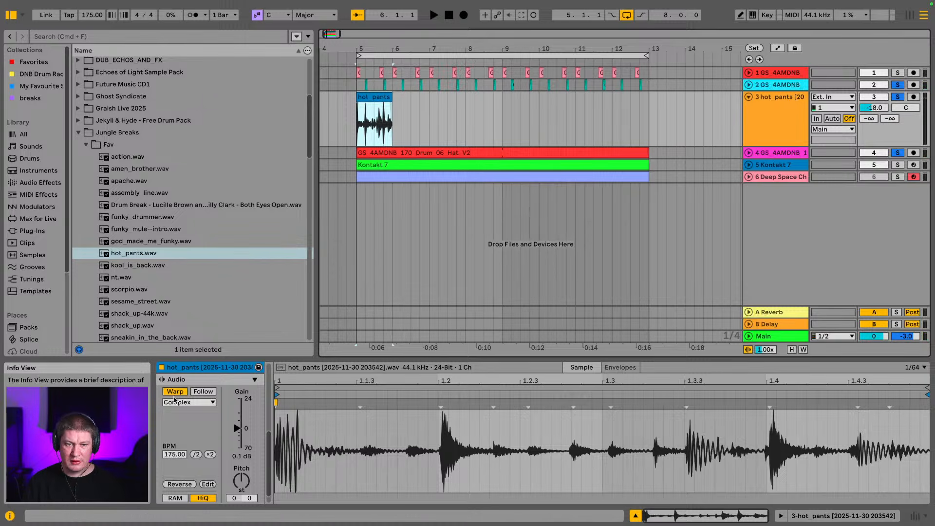
- Turn on looping for the consolidated hot_pants clip, extend it to bar 13 and play it
scroll(171, 412, "down", 1)
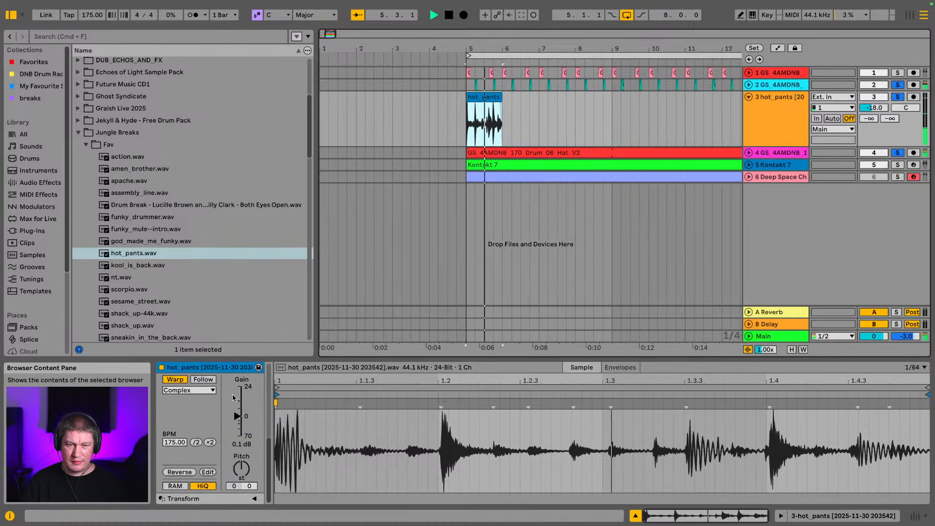
scroll(171, 413, "up", 5)
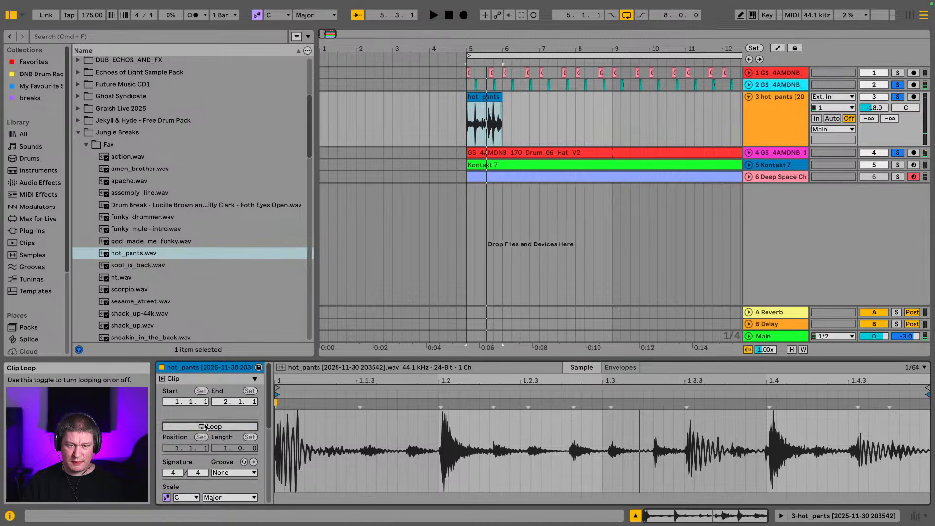
left_click(492, 109)
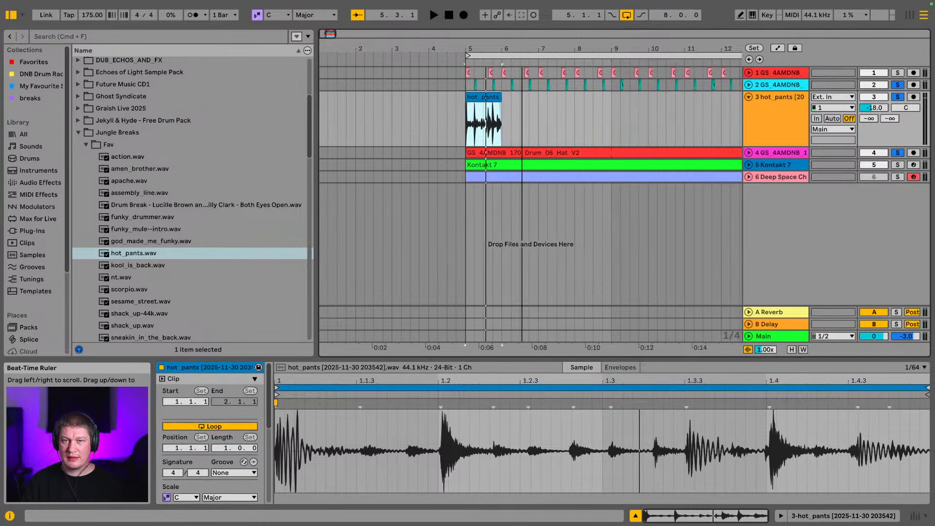
left_click_drag(507, 65, 657, 103)
key("space")
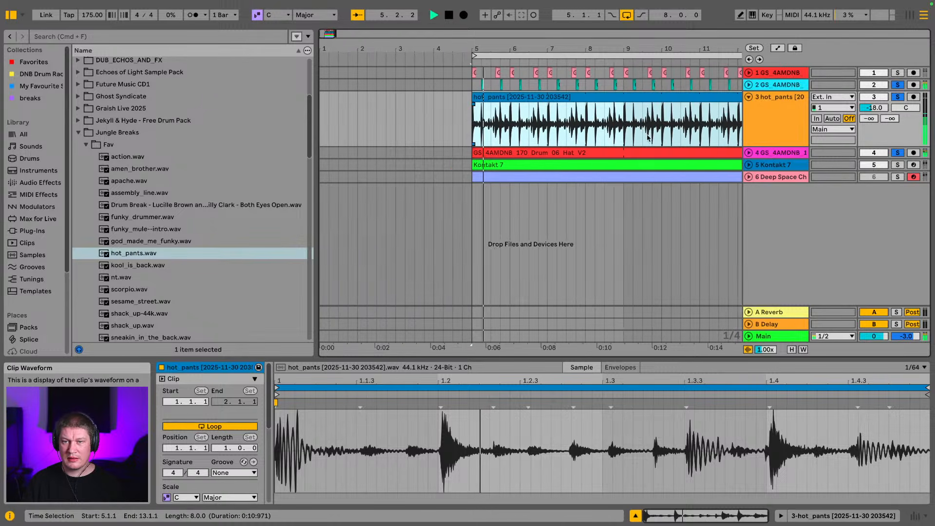
- Collapse the hot_pants track and solo the kick, snare, hot_pants and hat loop tracks together during playback
left_click(898, 73)
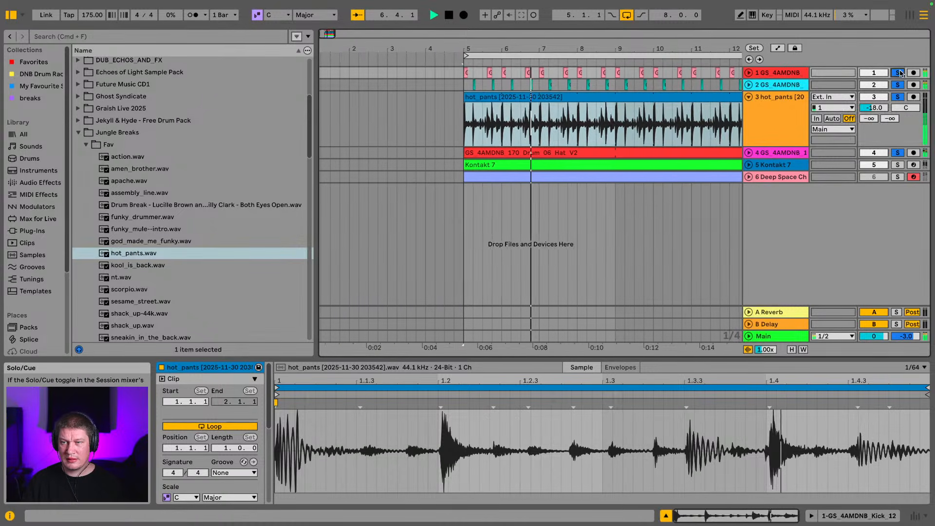
left_click(899, 73)
left_click(749, 97)
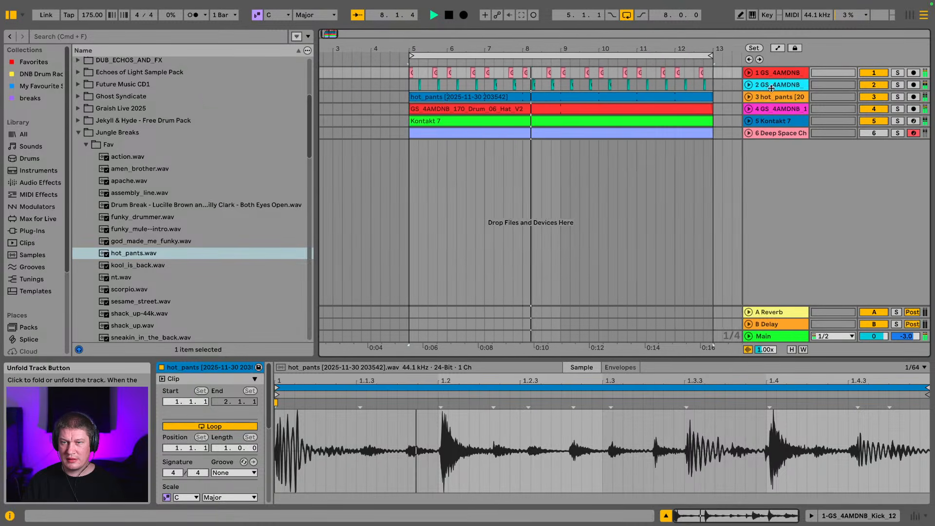
left_click(898, 86)
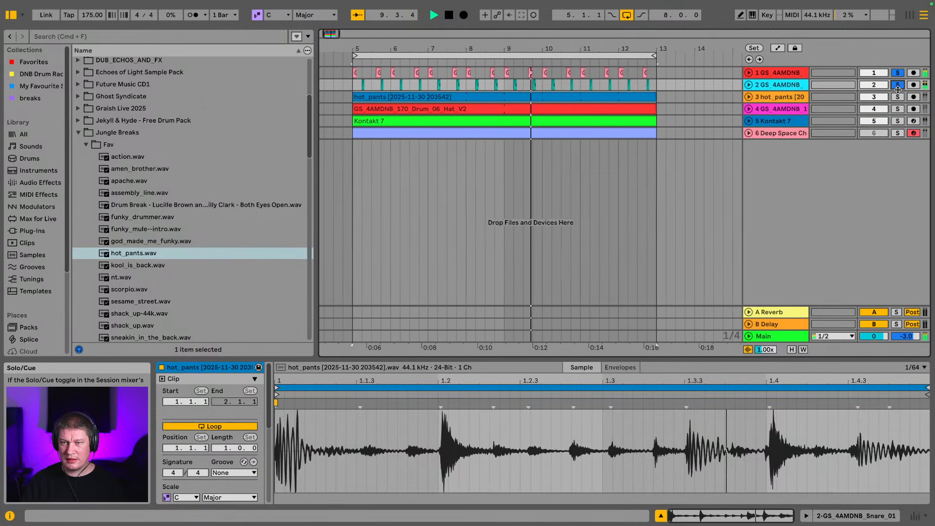
left_click(899, 97)
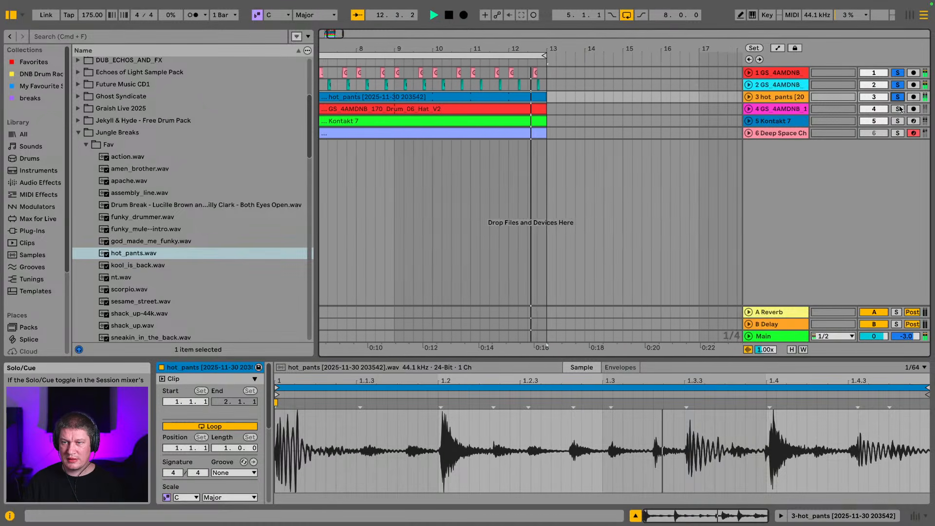
left_click(898, 109)
- Enlarge the mixer's faders and set the hat loop track's volume to -6 dB
key("Tab")
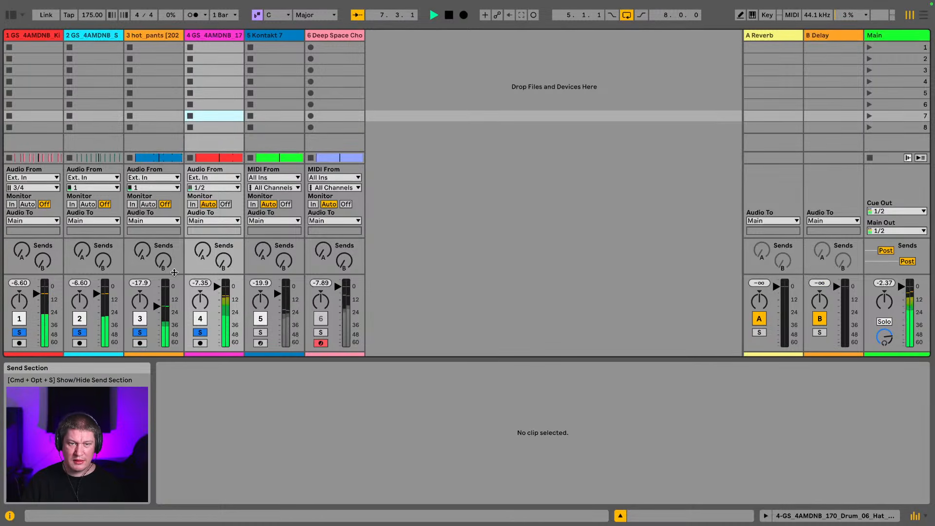
left_click_drag(175, 272, 174, 180)
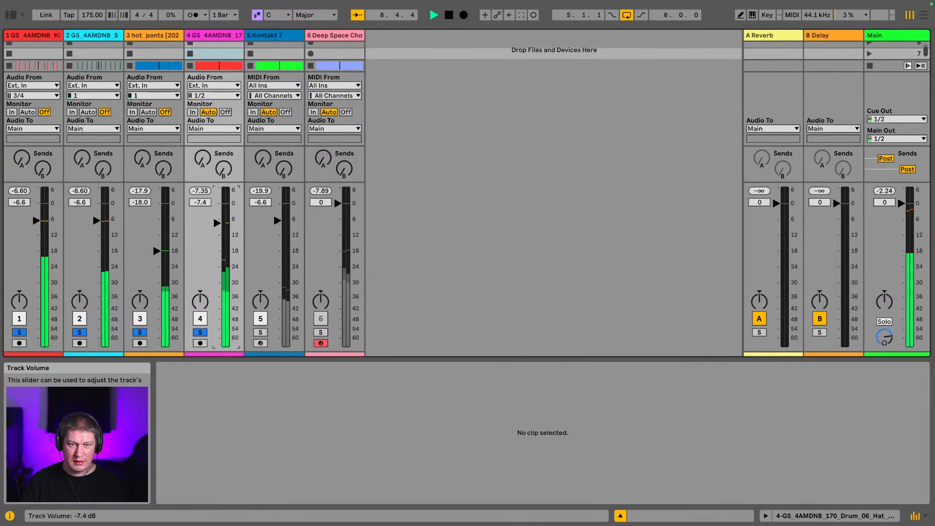
left_click_drag(217, 222, 217, 220)
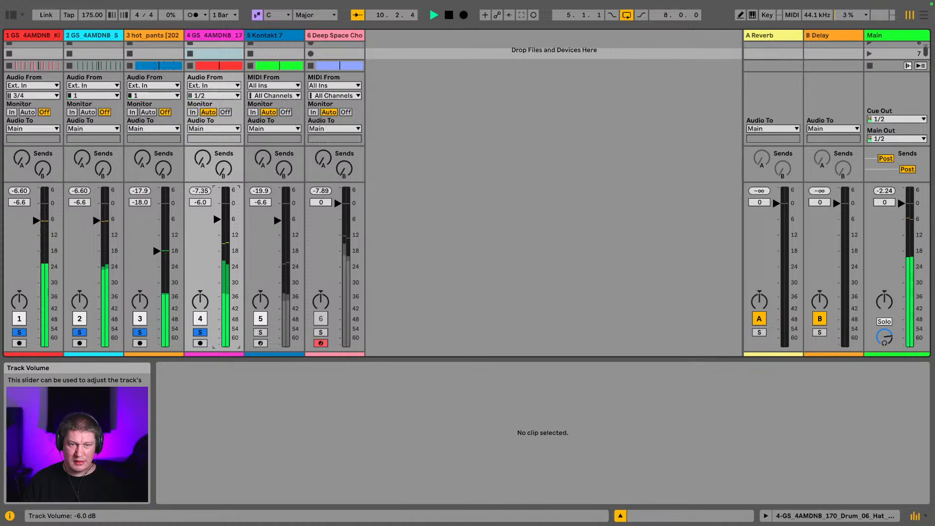
- Stop playback and select the kick track in the mixer
left_click(152, 35)
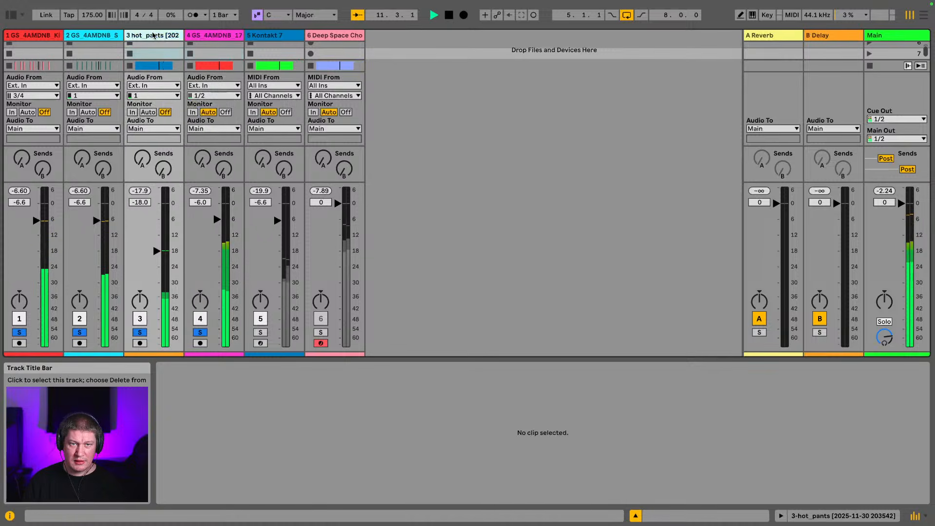
left_click(58, 36)
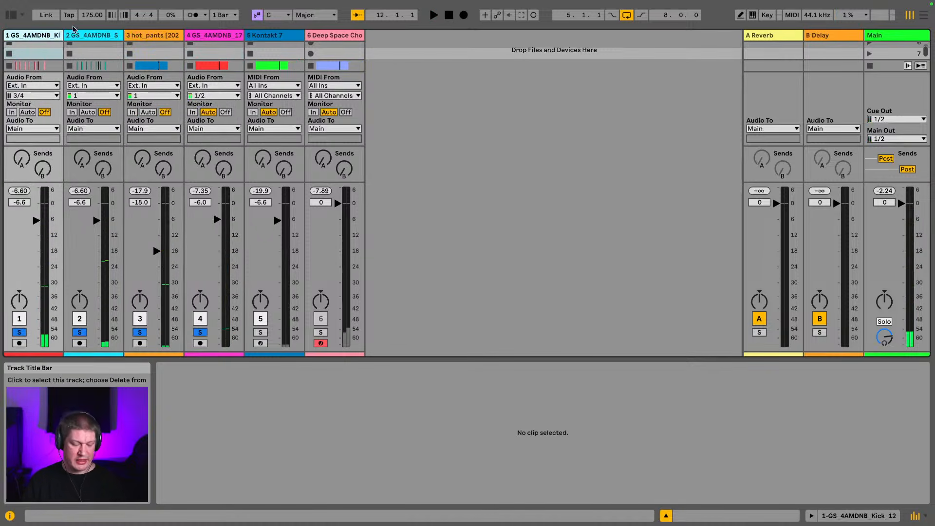
- Rename the first five tracks in the arrangement as kick, snare, hot pants, hats and rhodes
key("Tab")
left_click(785, 77)
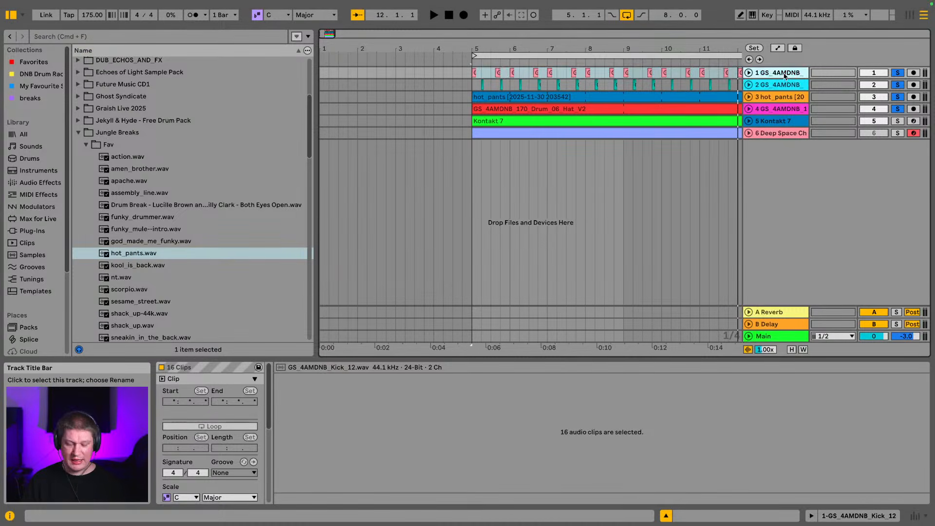
key("super+r")
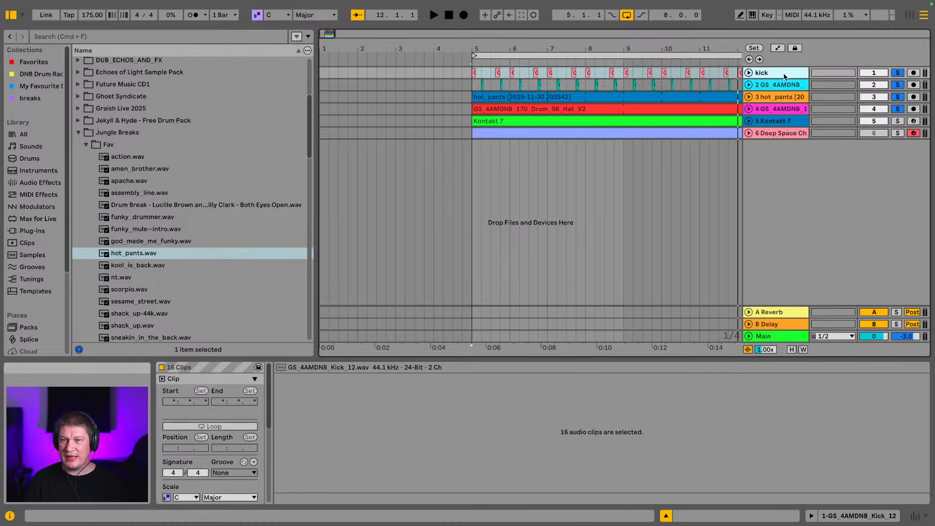
type("kick")
key("Tab")
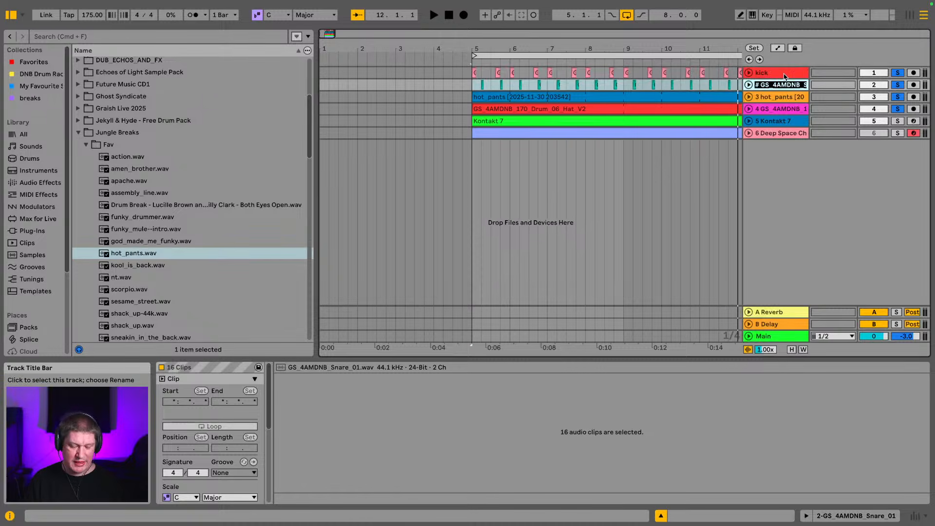
key("Tab")
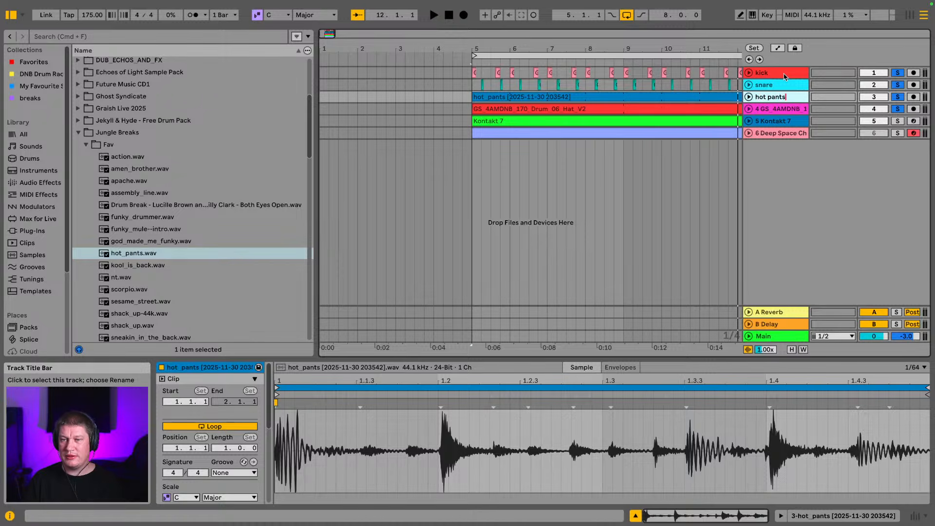
key("Tab")
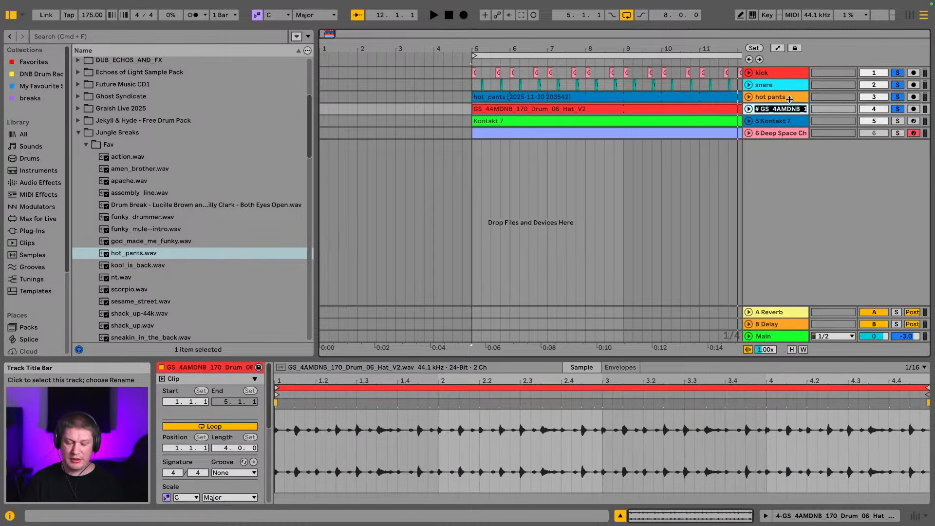
key("Tab")
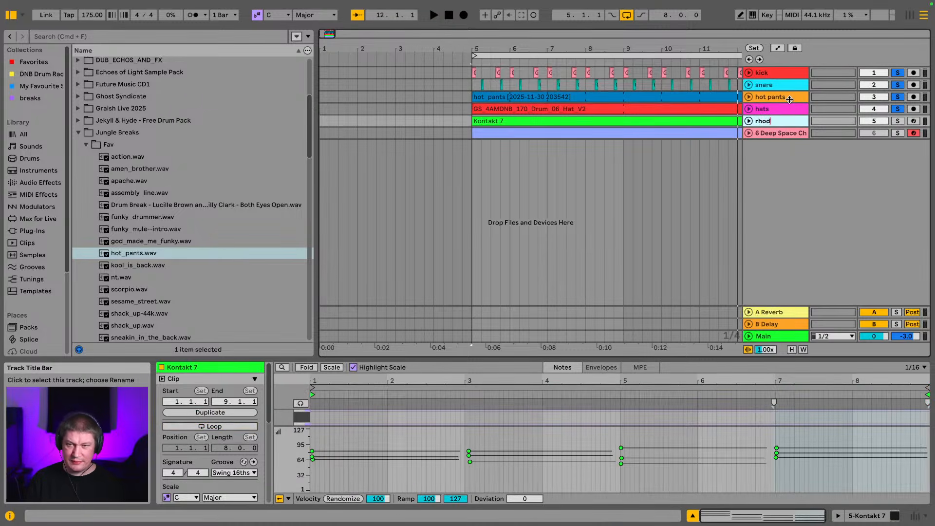
key("Tab")
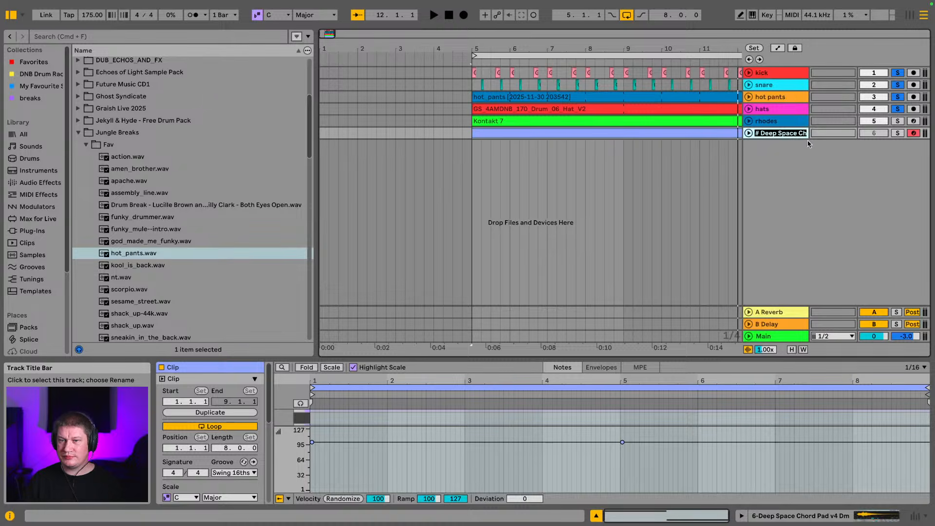
- Delete the Deep Space Chord Pad track and play the remaining tracks together with no solos
key("Delete")
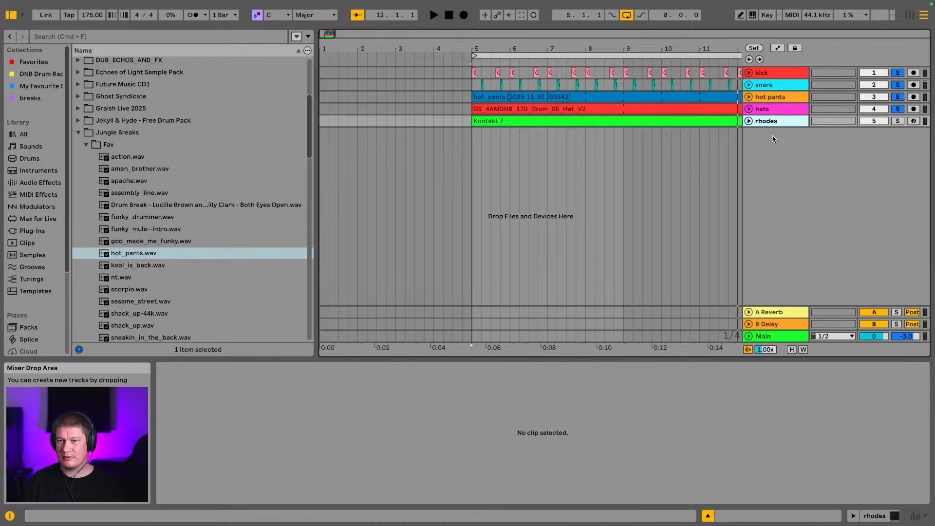
key("space")
left_click(897, 110)
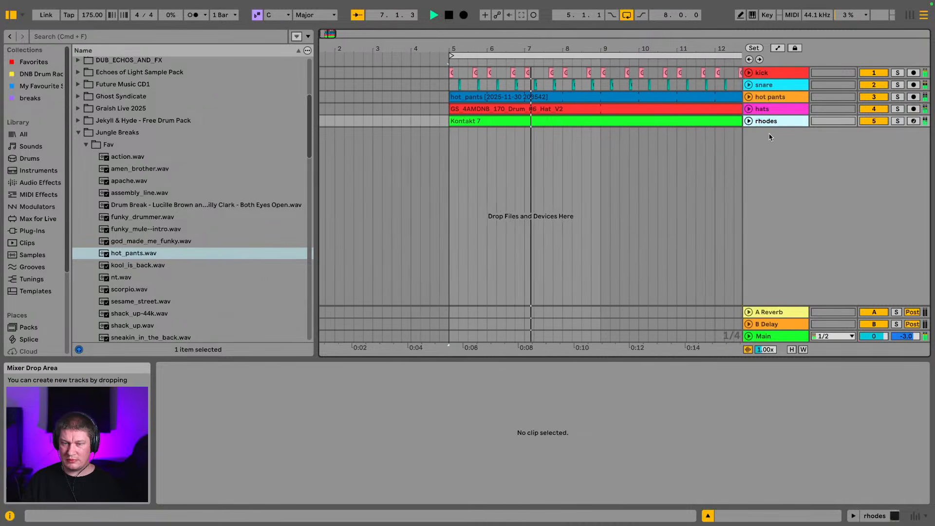
left_click(9, 15)
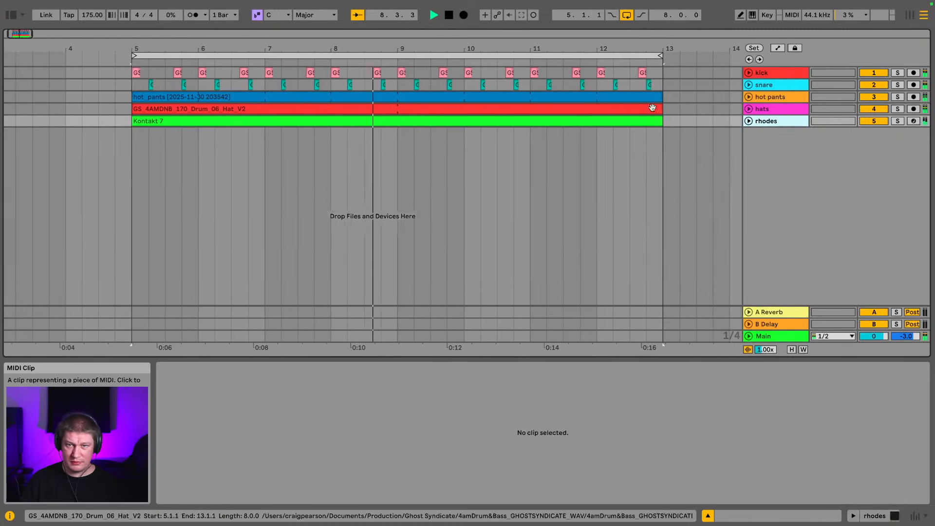
- Unfold the rhodes track in the arrangement and select its MIDI clip
left_click(749, 122)
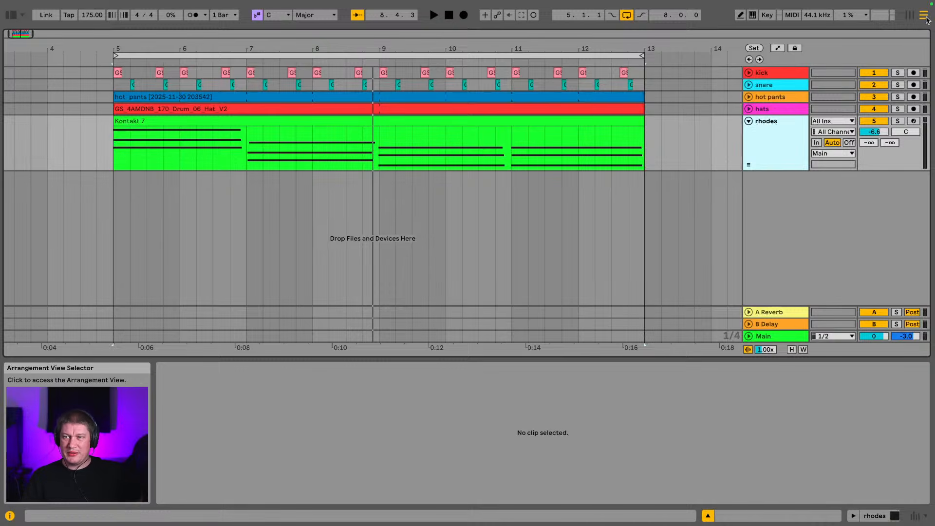
left_click(911, 17)
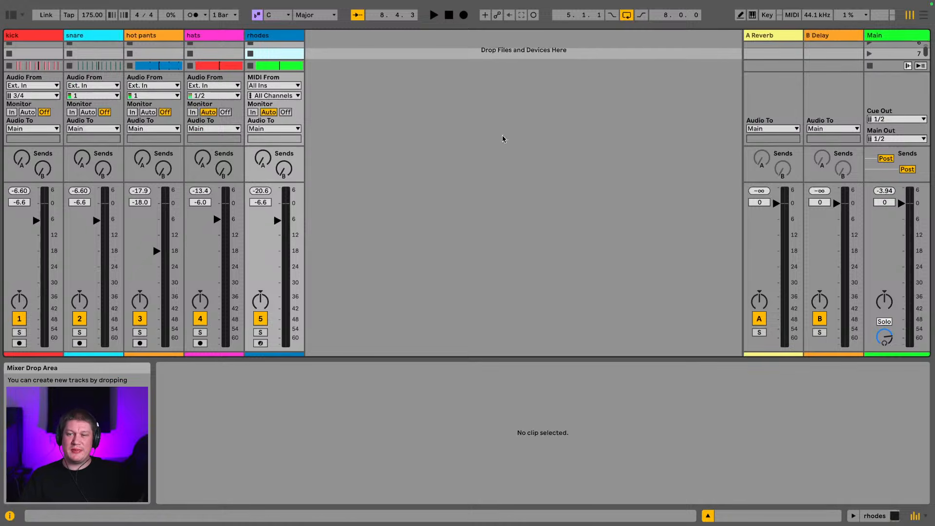
left_click(928, 21)
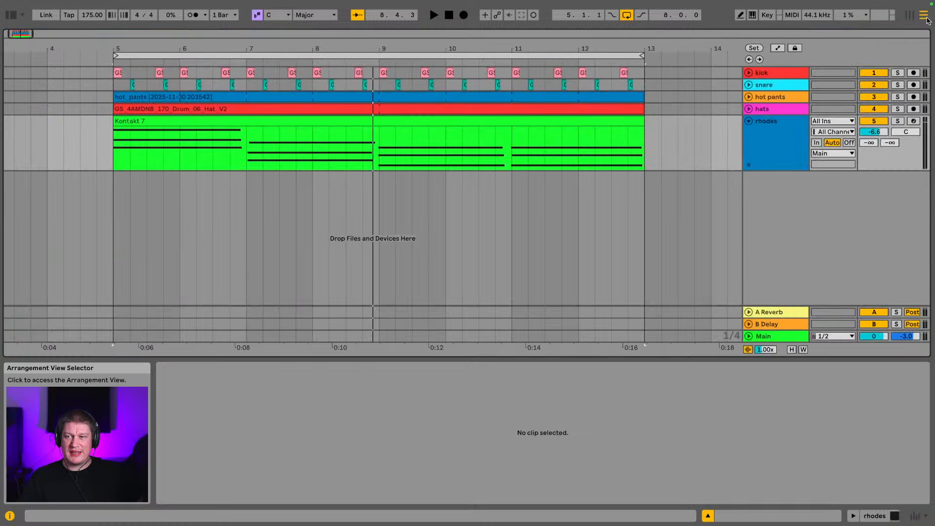
left_click_drag(324, 48, 297, 48)
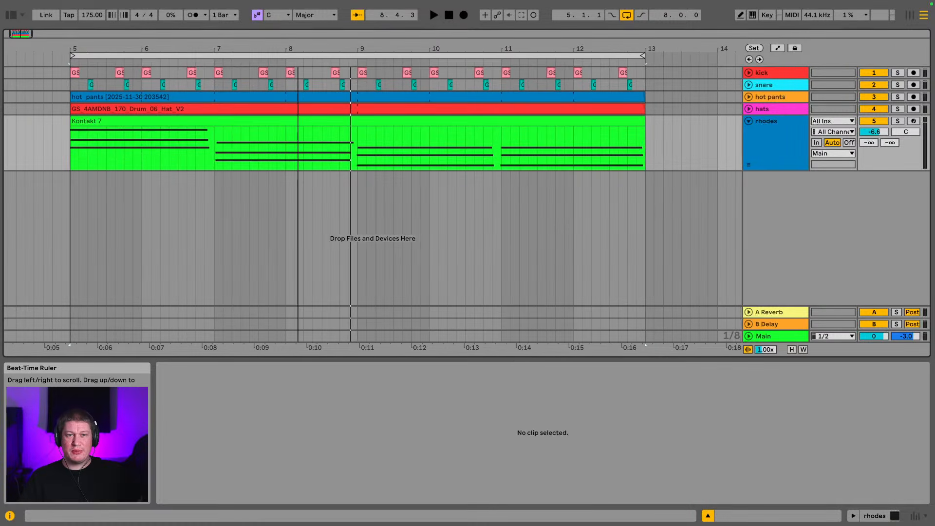
left_click(314, 118)
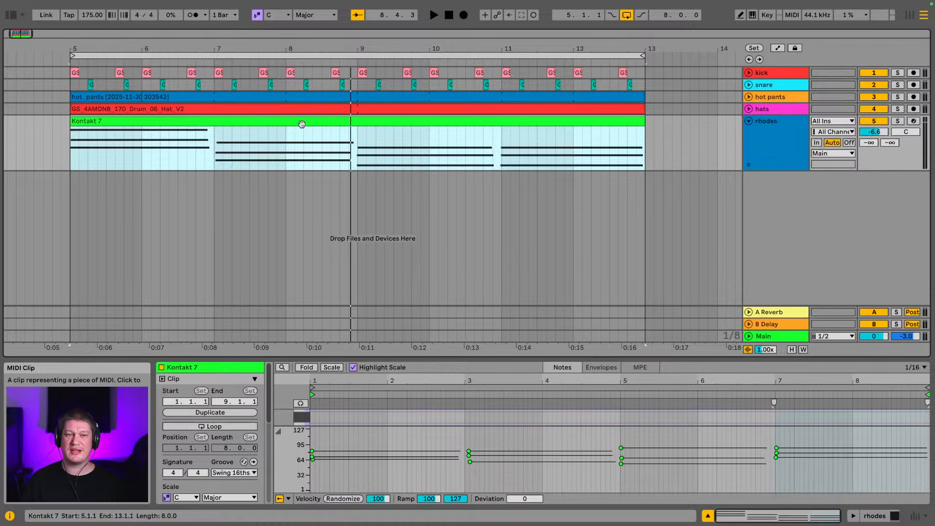
- Solo the rhodes track and listen to its chord progression
key("space")
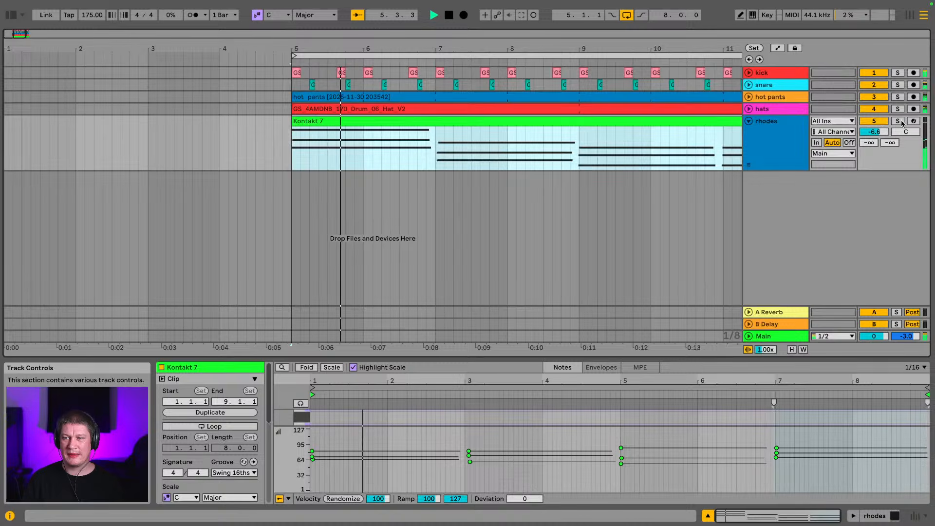
left_click(898, 121)
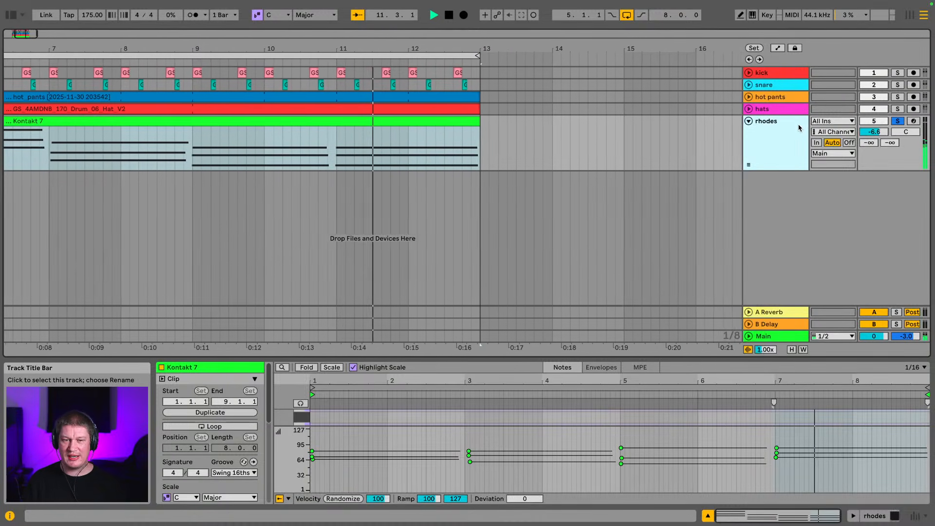
key("space")
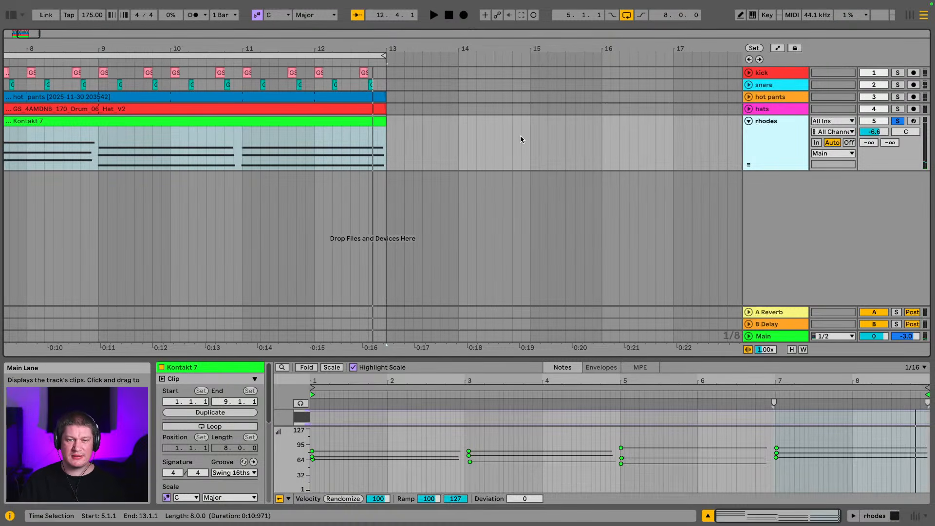
key("space")
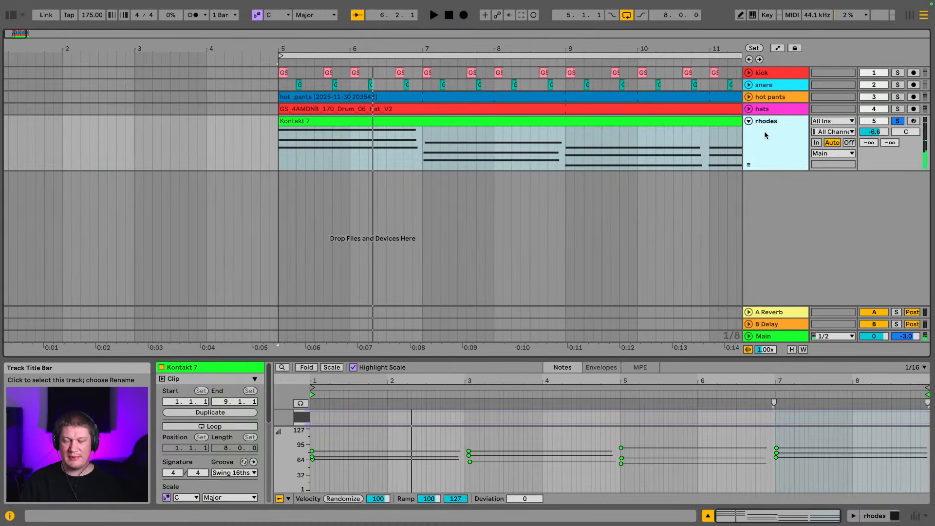
- Duplicate the rhodes track with its MIDI clip and audition the copy in solo
key("ctrl+d")
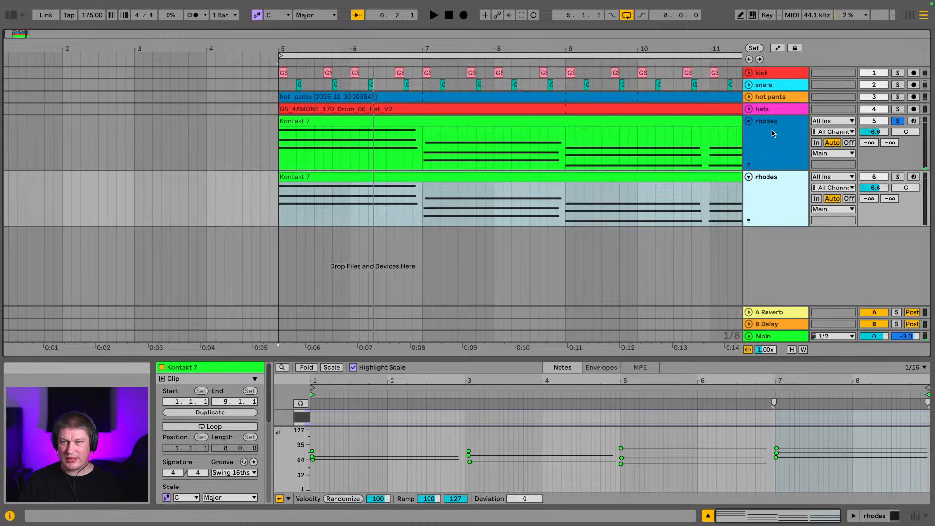
left_click(899, 178)
key("space")
key("space")
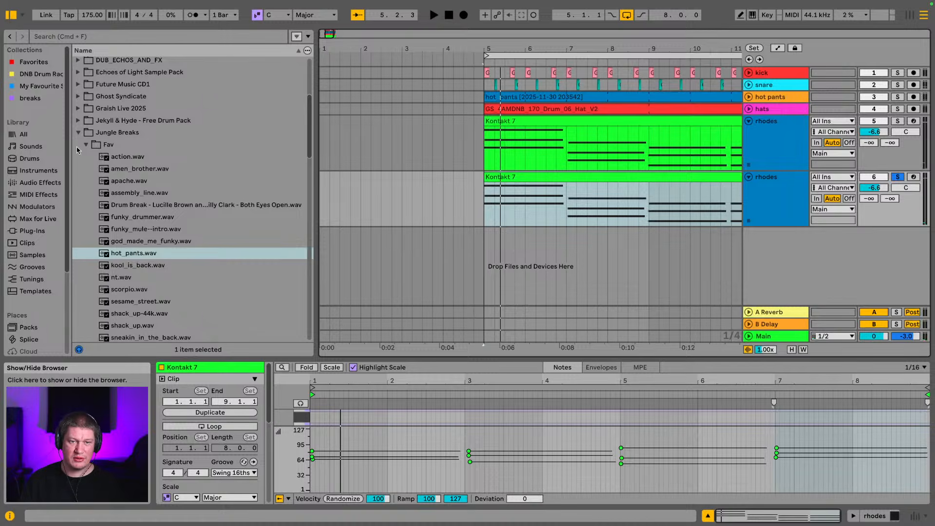
- List the plug-ins in the browser and bring up the duplicated rhodes track's Kontakt 7 instrument
left_click(78, 132)
scroll(35, 208, "down", 1)
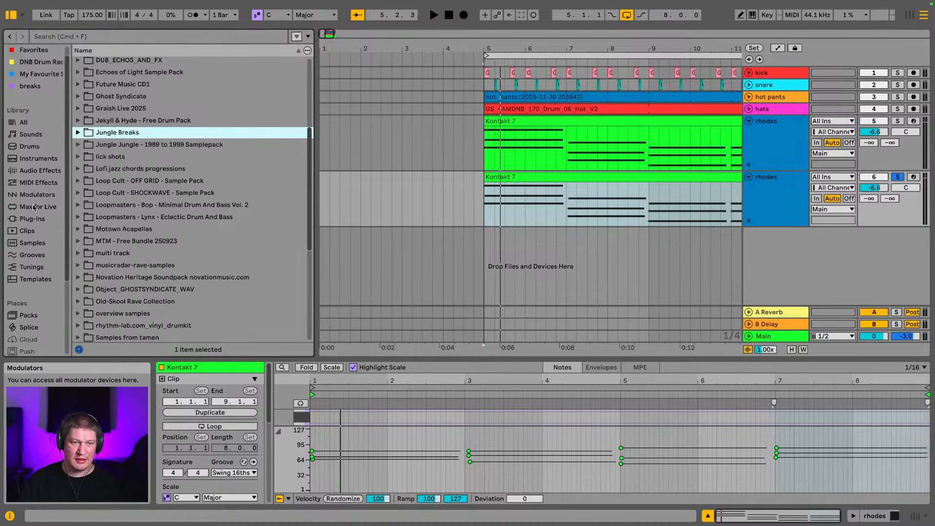
left_click(33, 219)
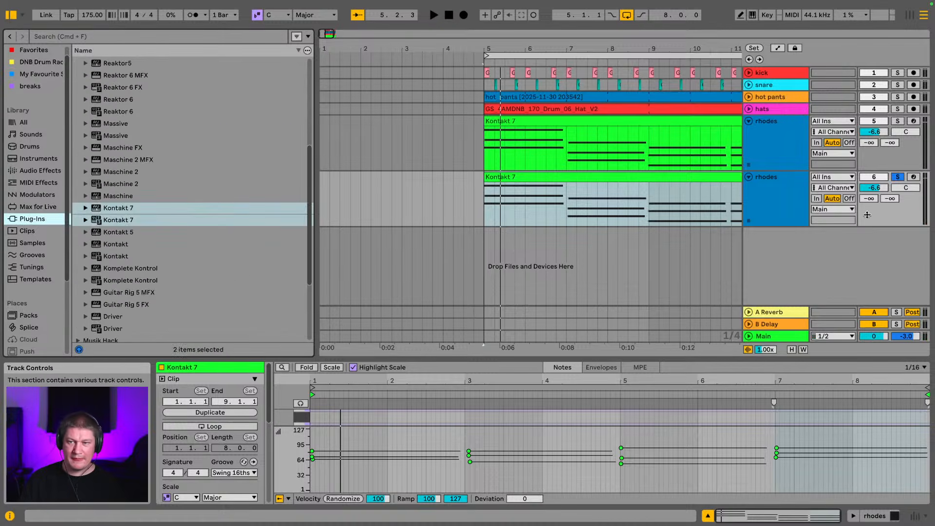
left_click(807, 206)
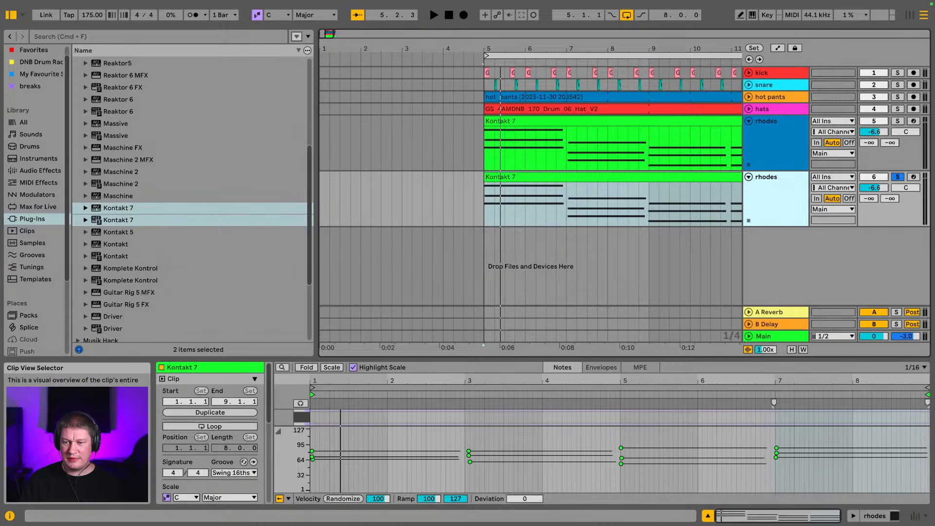
left_click(891, 516)
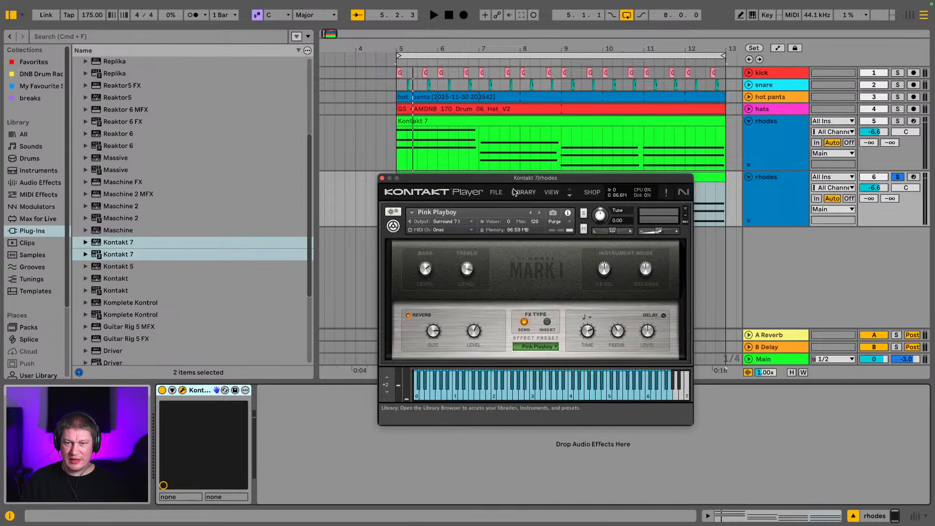
- Load The Gentleman's In A Jazz Club preset into the duplicated track's Kontakt 7, start playback and close the plug-in window
left_click(514, 192)
left_click(615, 300)
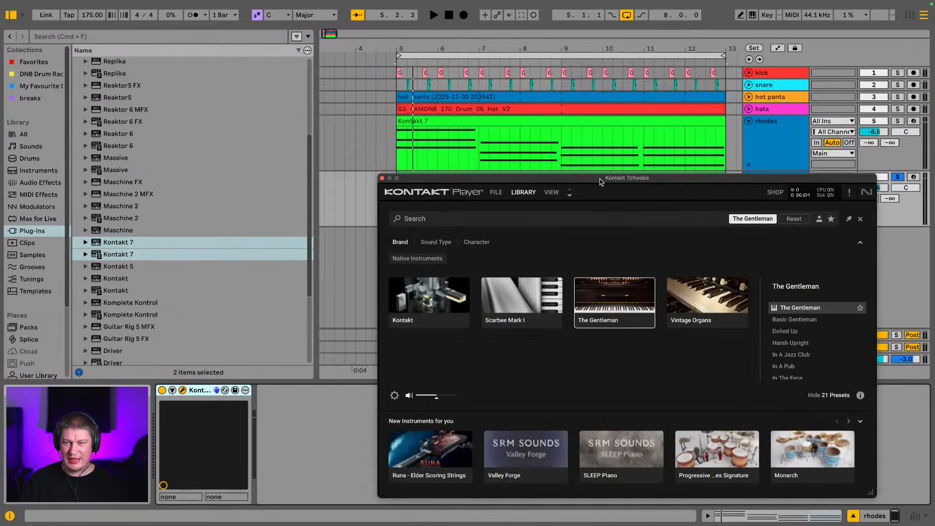
left_click_drag(601, 181, 453, 58)
left_click(467, 180)
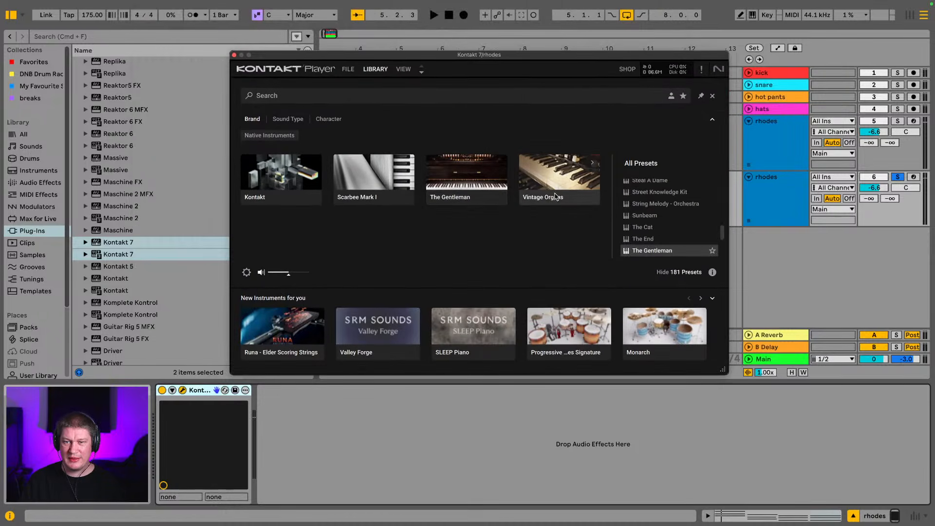
left_click(466, 180)
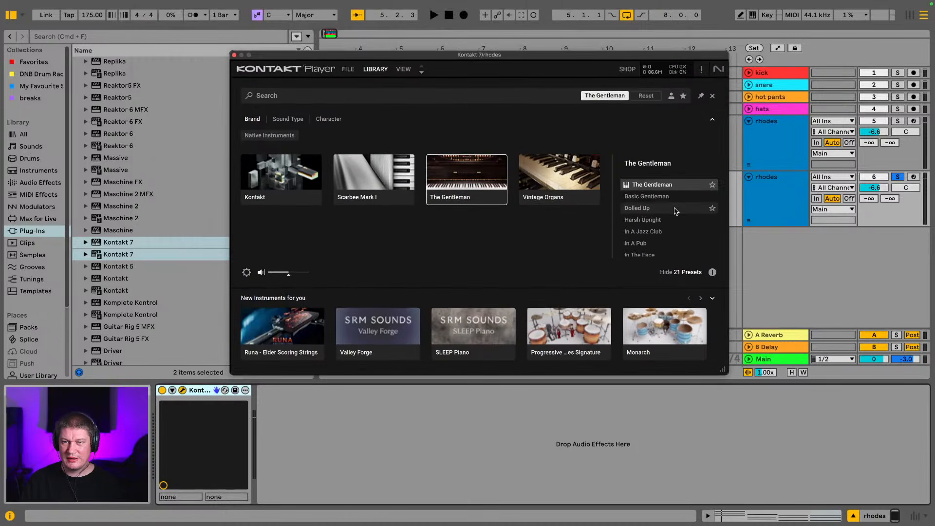
scroll(673, 210, "down", 1)
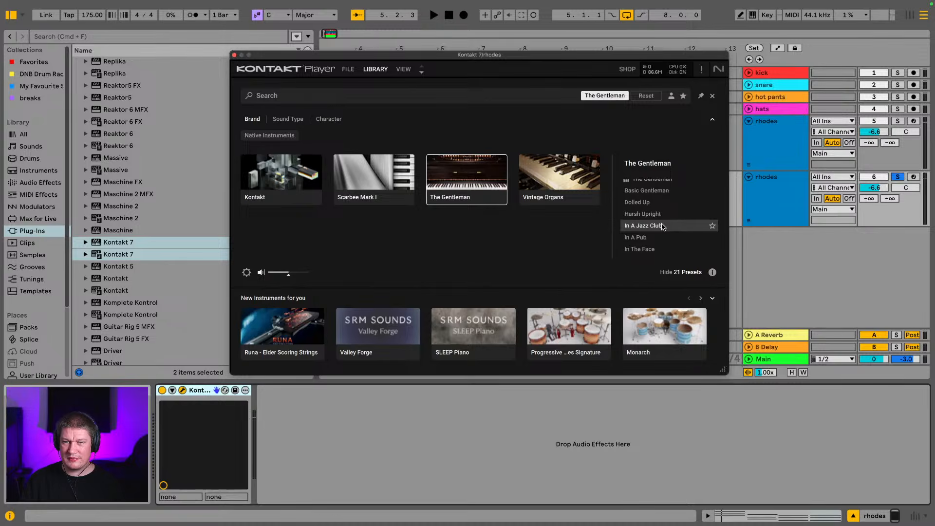
double_click(662, 226)
key("space")
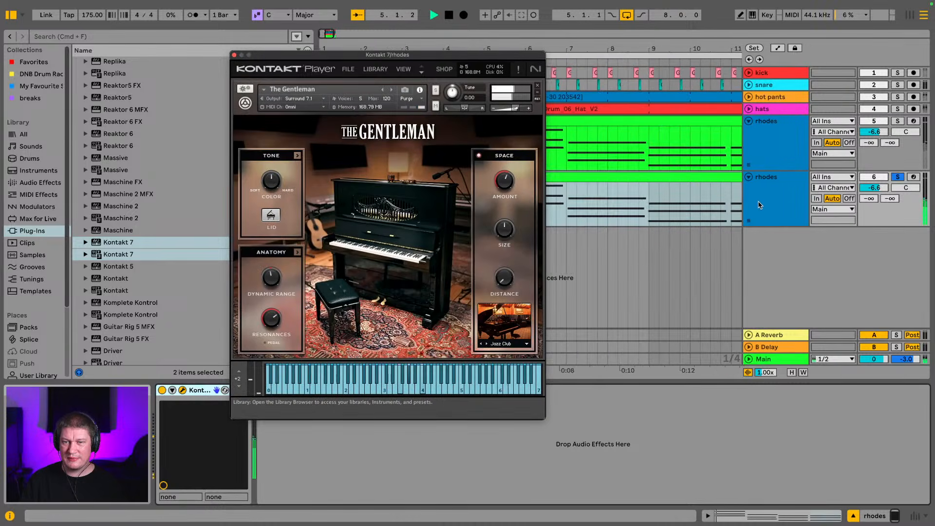
left_click(234, 54)
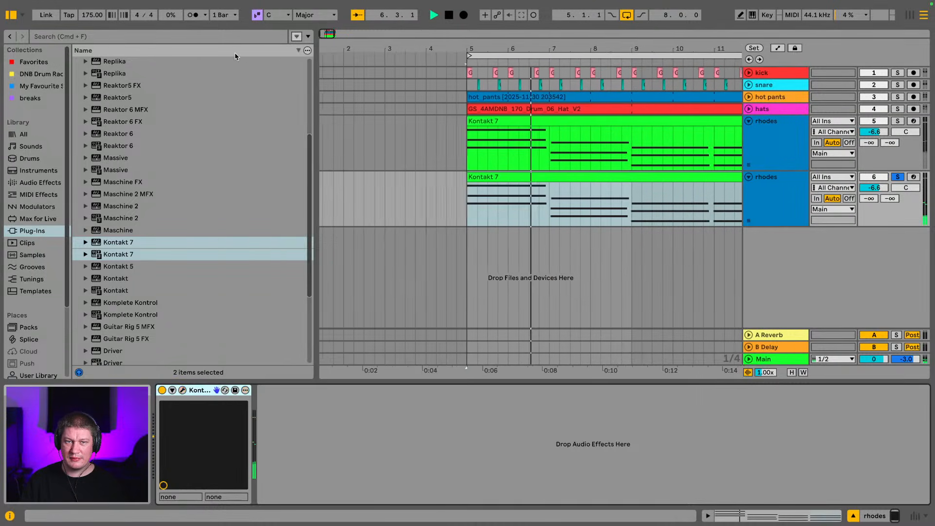
- Arm the duplicated piano track and audition it soloed together with the original rhodes track, clearing both solos at the end
left_click(577, 177)
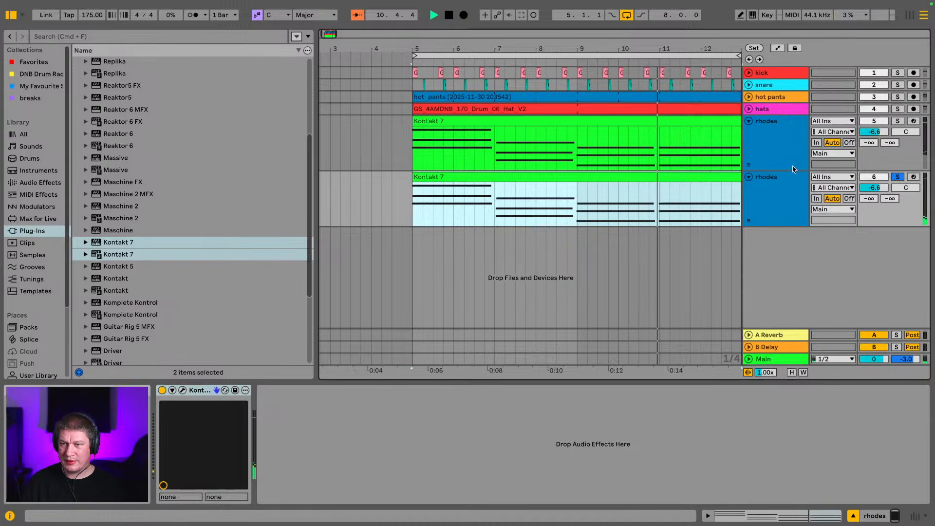
left_click(916, 178)
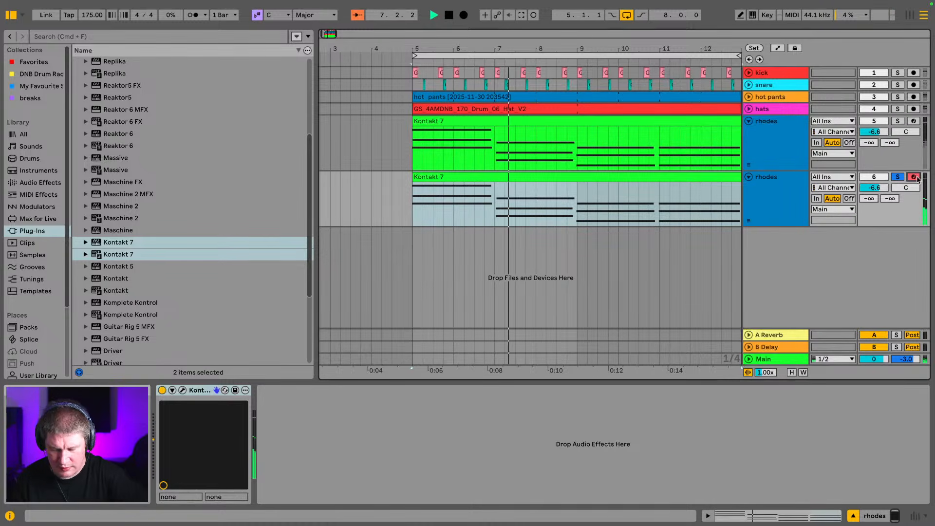
left_click(899, 121)
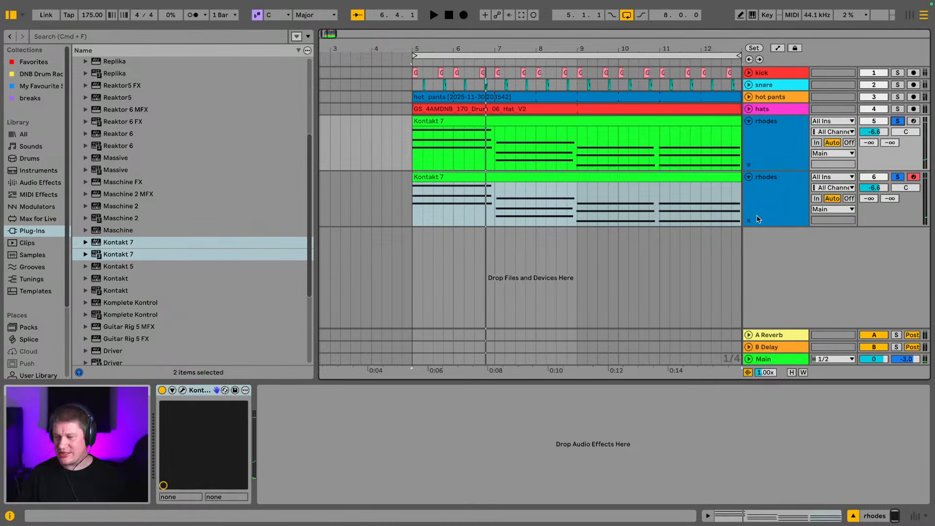
left_click(898, 178)
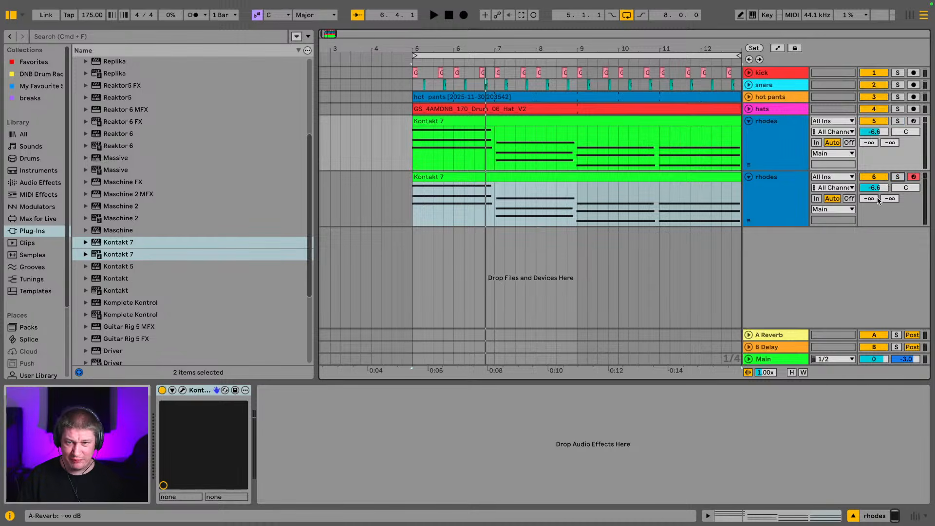
- Hide the browser and fold both rhodes tracks, and audition the eight-bar loop
left_click(11, 19)
left_click_drag(313, 49, 243, 49)
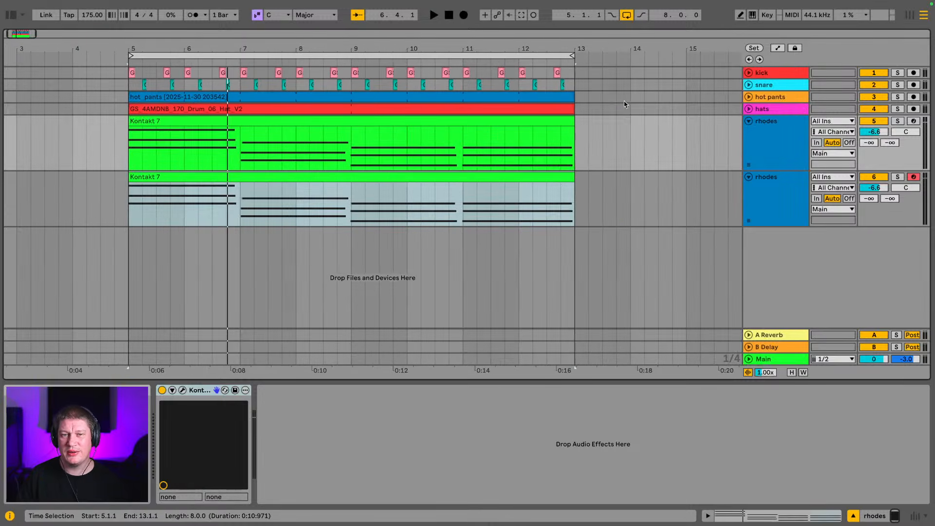
left_click(758, 124)
left_click(750, 121)
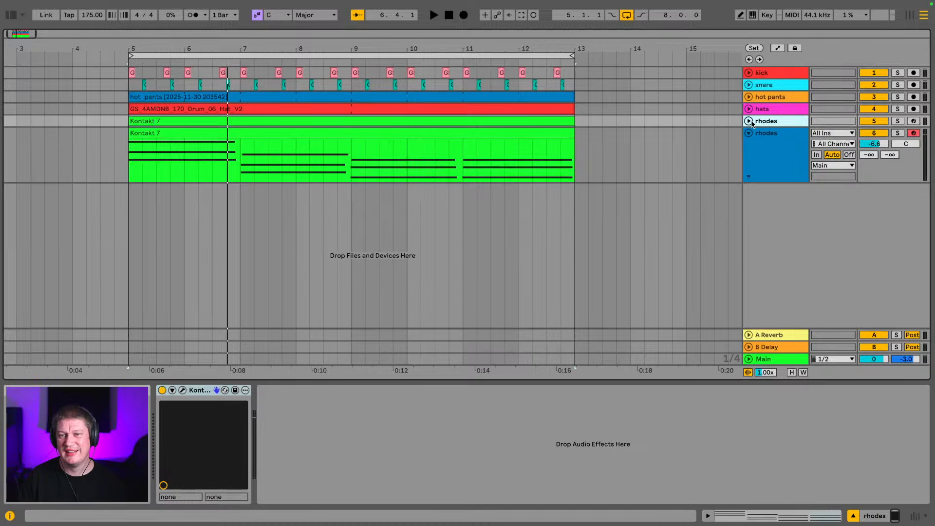
left_click(775, 136)
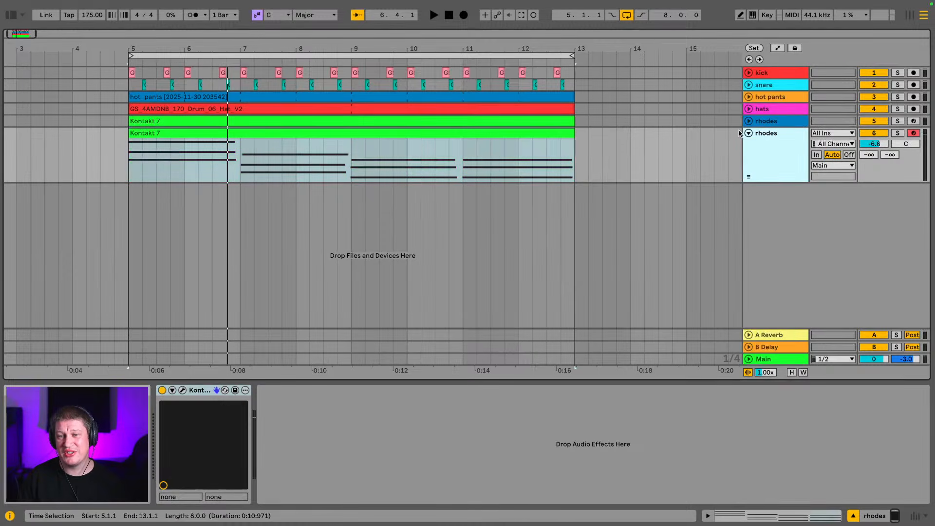
left_click(748, 134)
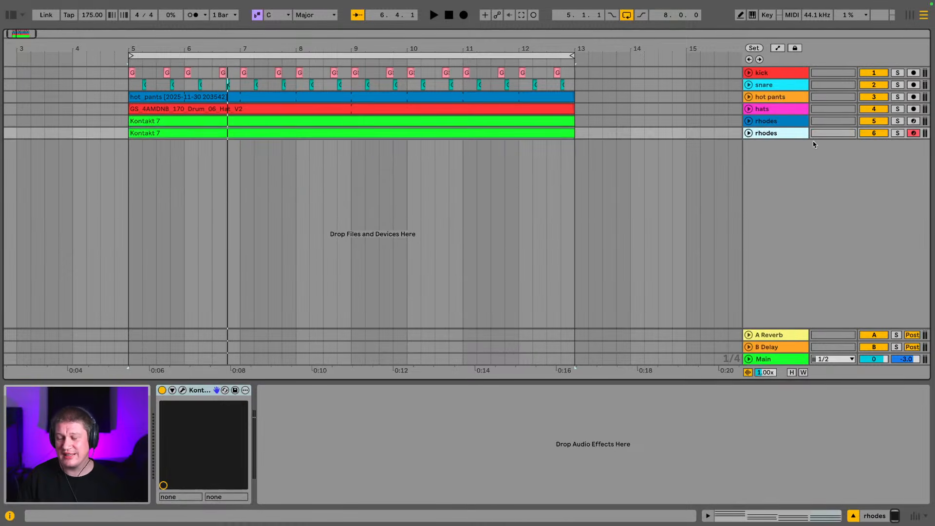
key("space")
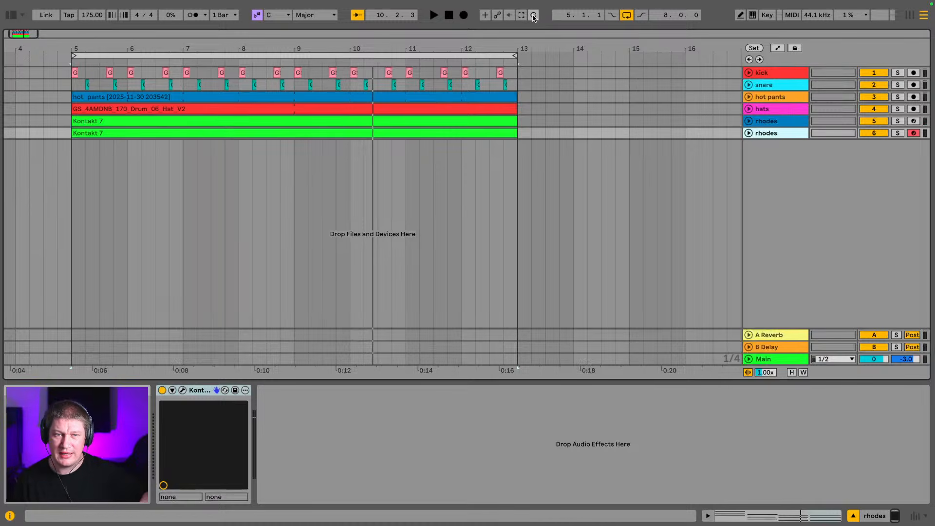
- Unfold the duplicated rhodes track, try recording a take over its chords clip, and undo the recording
left_click(749, 133)
left_click(422, 132)
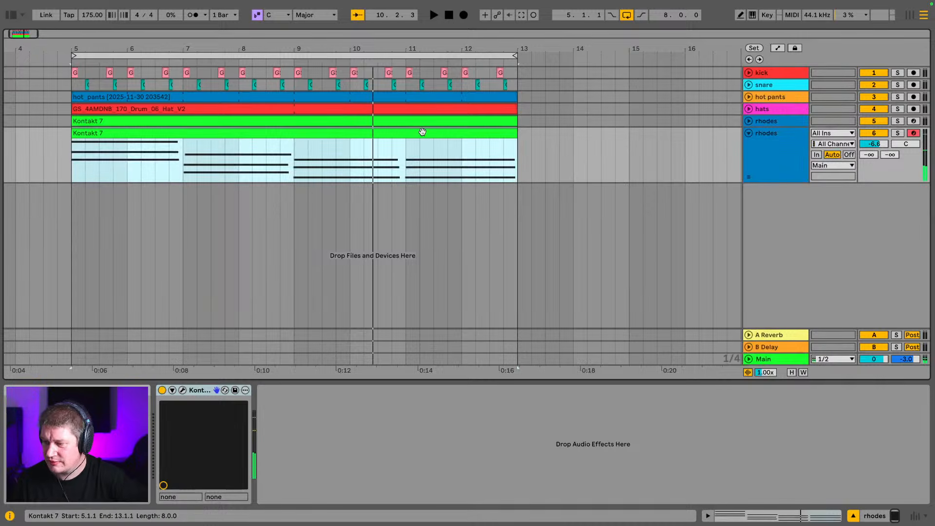
left_click(464, 15)
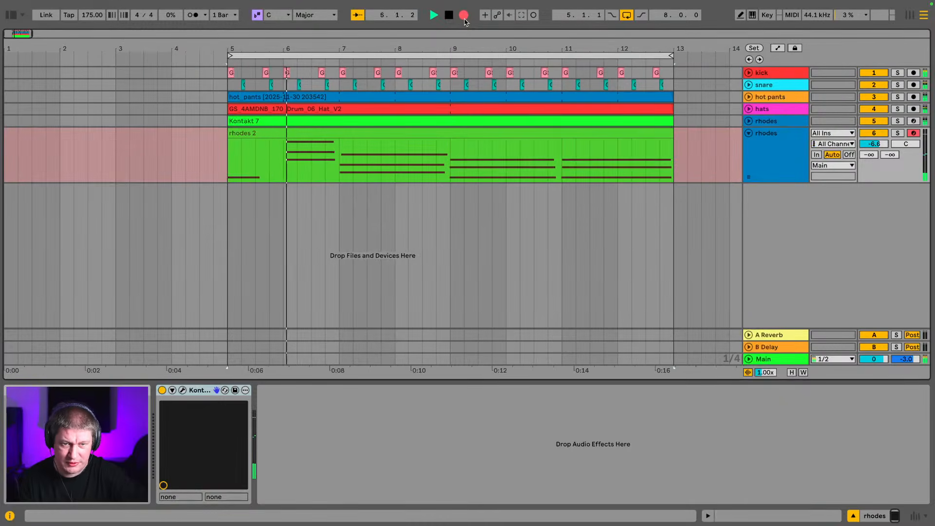
key("space")
key("ctrl+z")
- Repeat the eight-bar section from bar 5 to 13 on all six tracks end to end up to bar 125
mouse_move(413, 4)
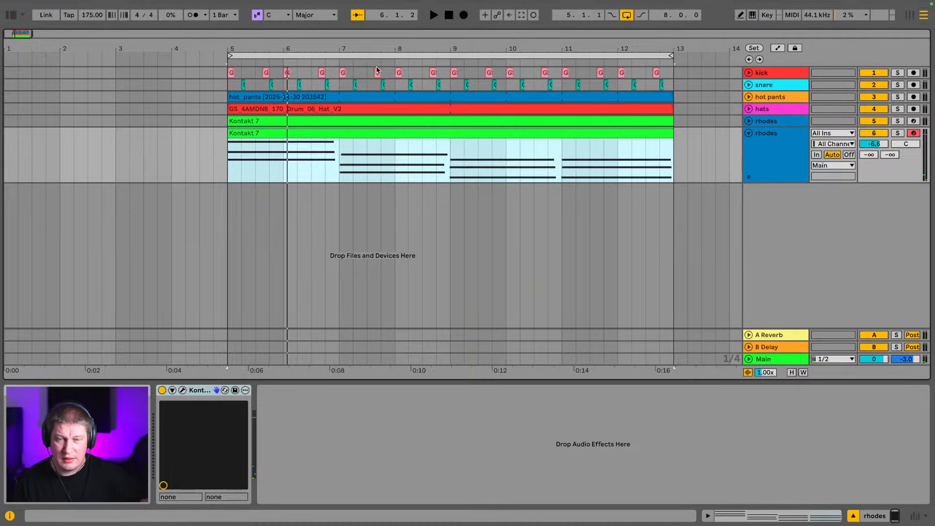
left_click_drag(372, 52, 373, 5)
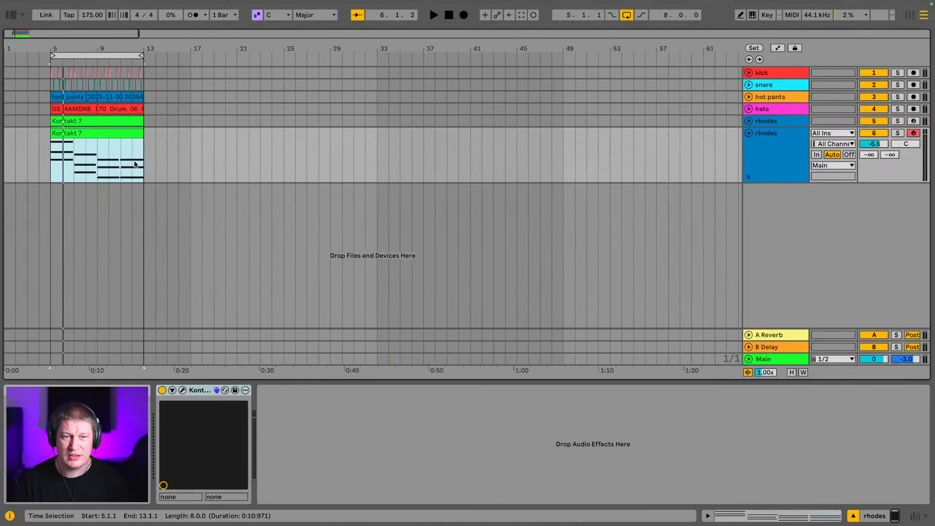
left_click_drag(142, 168, 47, 52)
key("ctrl+d")
key("ctrl+d")
key("ctrl+d")
key("ctrl+d")
key("ctrl+d")
key("ctrl+d")
key("ctrl+d")
key("ctrl+d")
key("ctrl+d")
key("ctrl+d")
key("ctrl+d")
key("ctrl+d")
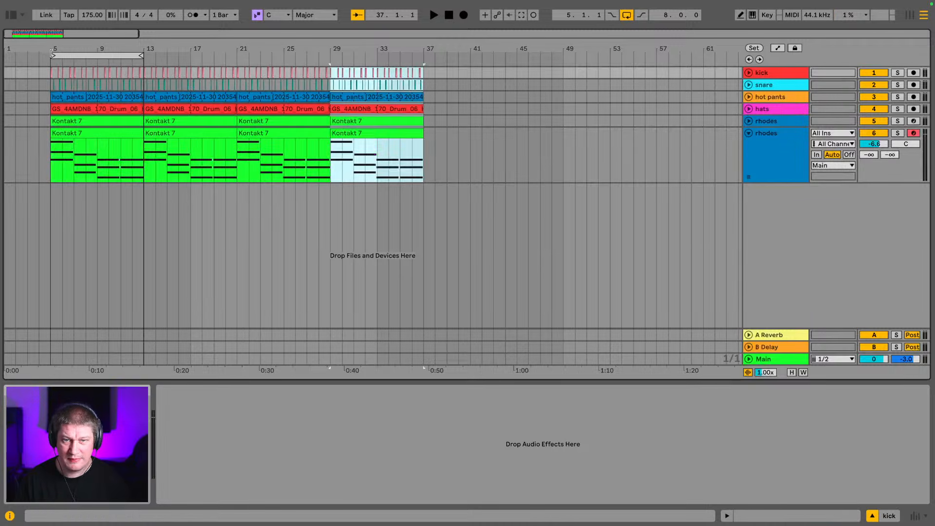
key("ctrl+d")
key("ctrl+d")
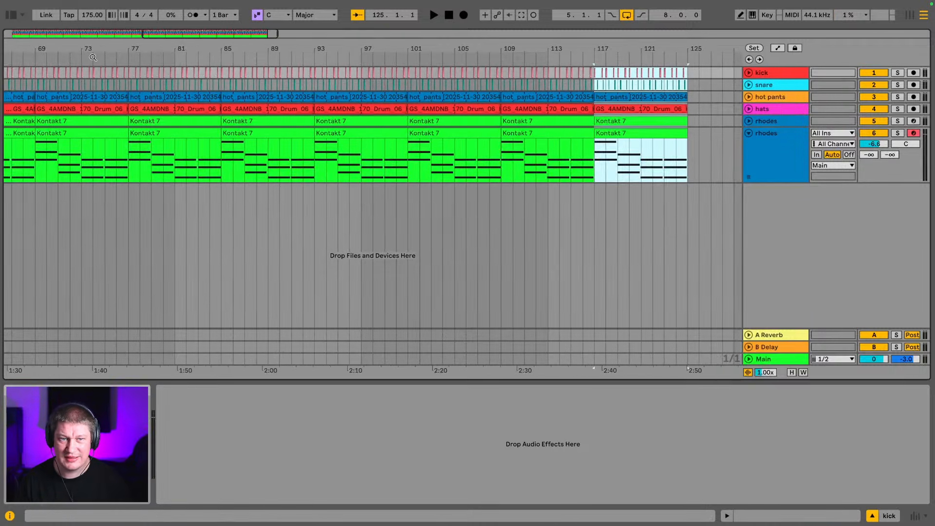
- Make the second rhodes track's chords a single clip from bar 5 to 125 and turn on its clip loop
scroll(372, 204, "down", 10)
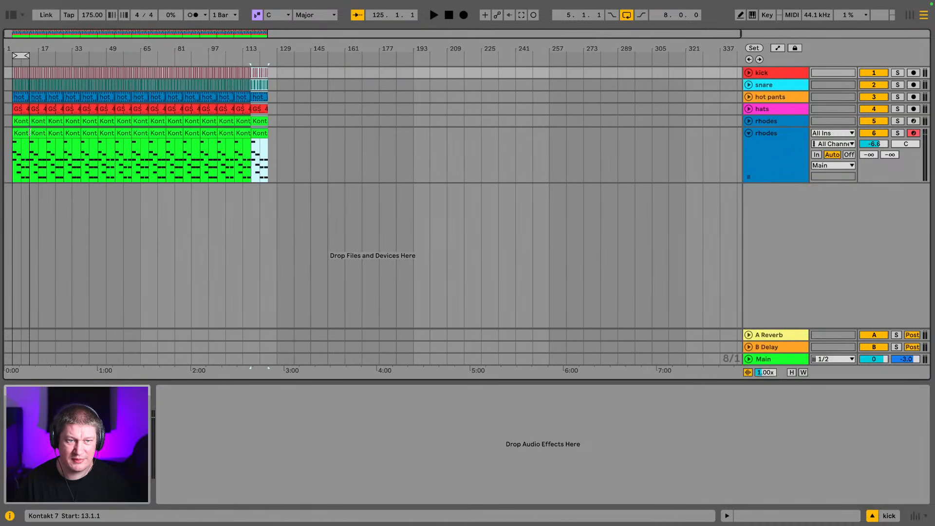
left_click_drag(27, 132, 268, 132)
double_click(162, 138)
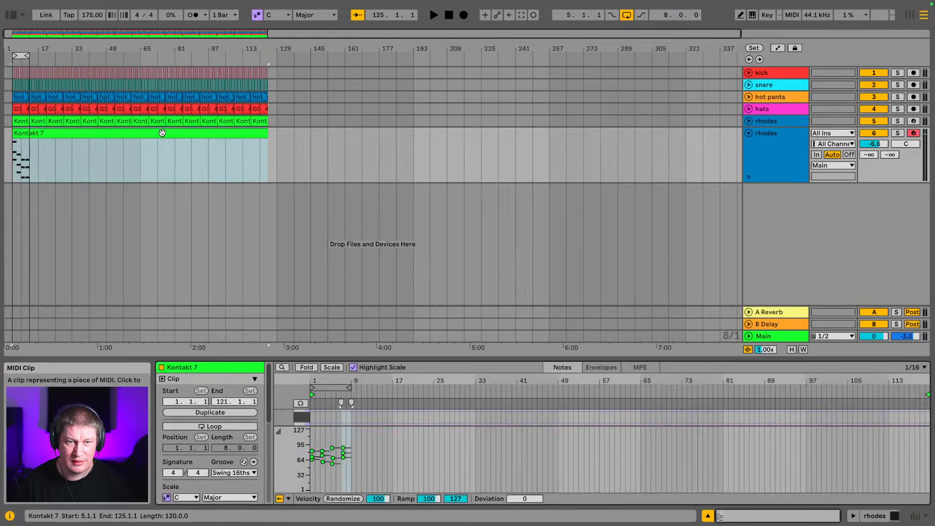
left_click(215, 427)
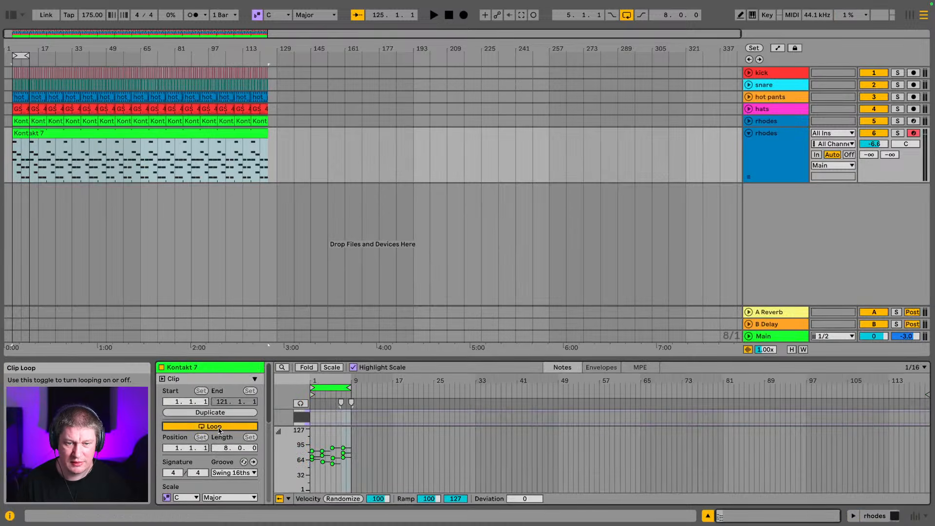
left_click(114, 135)
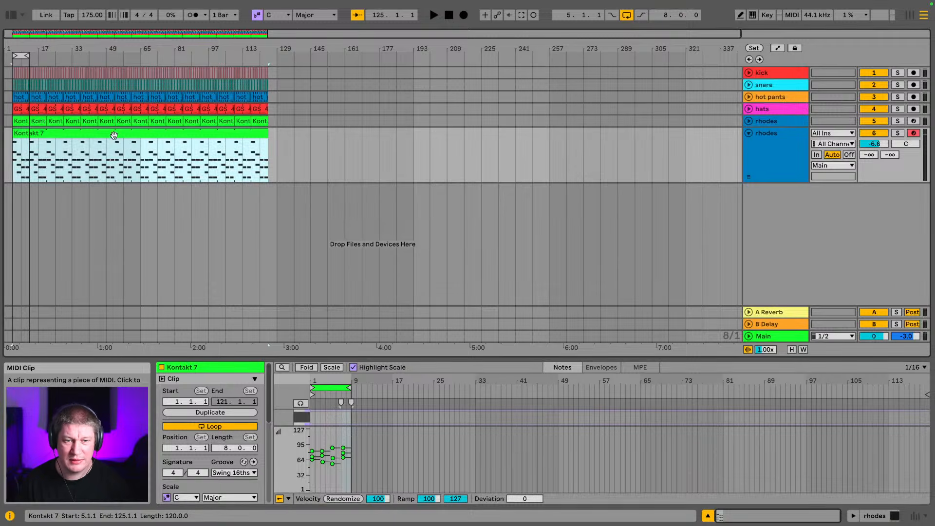
- Duplicate the second rhodes track, fold the source track and delete the MIDI clip from the new copy
left_click(775, 136)
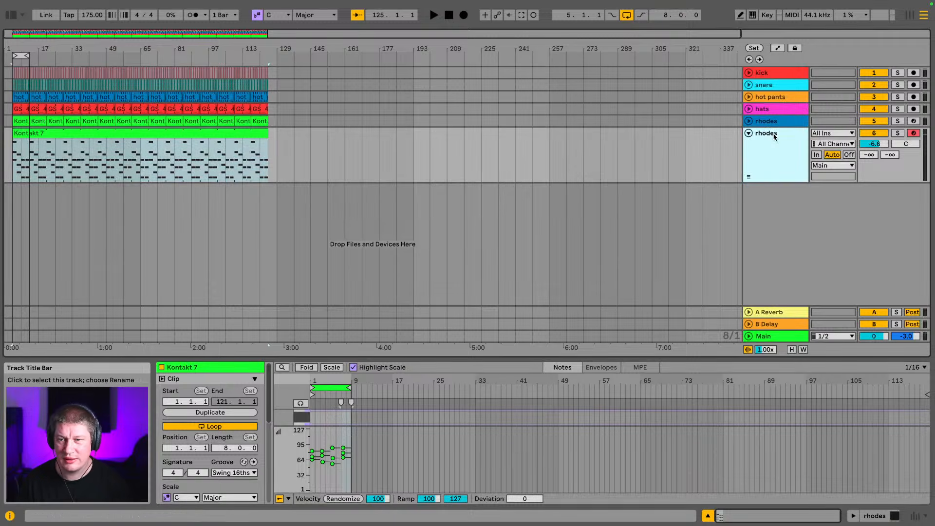
key("ctrl+d")
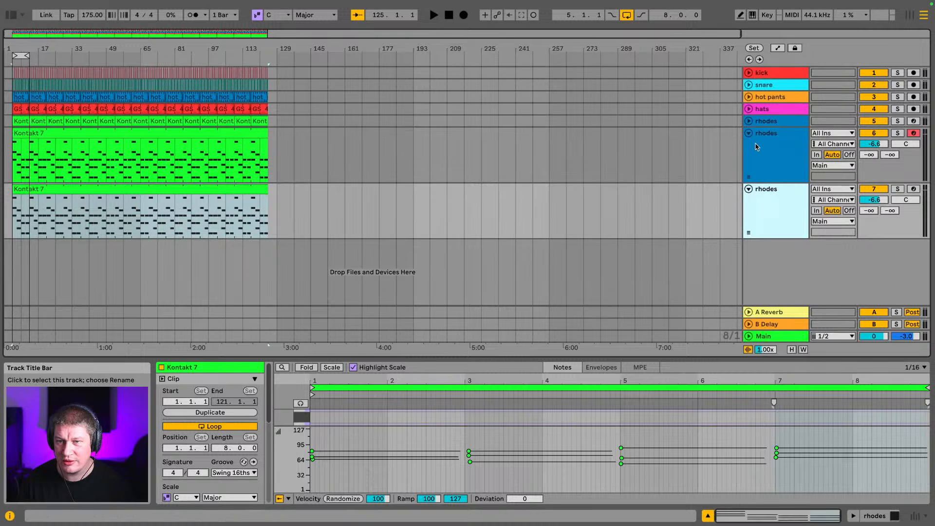
left_click(750, 133)
left_click(151, 145)
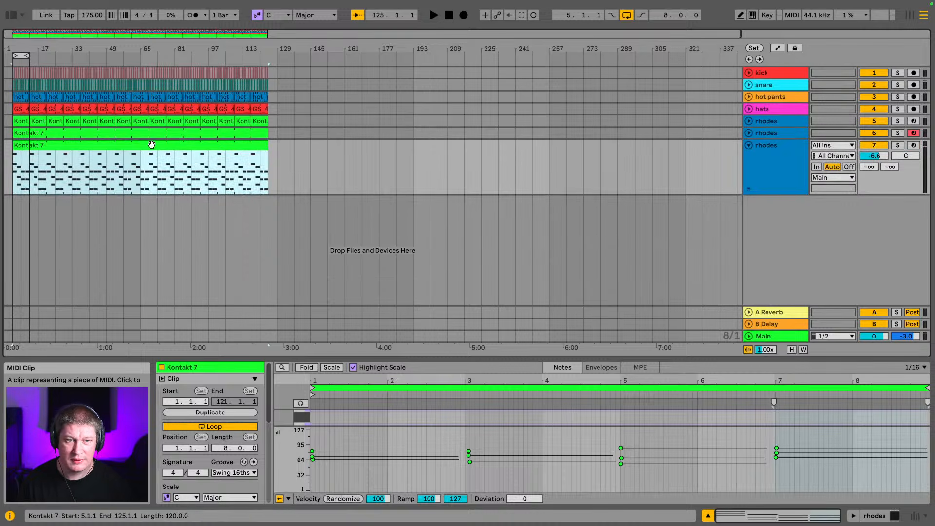
key("Delete")
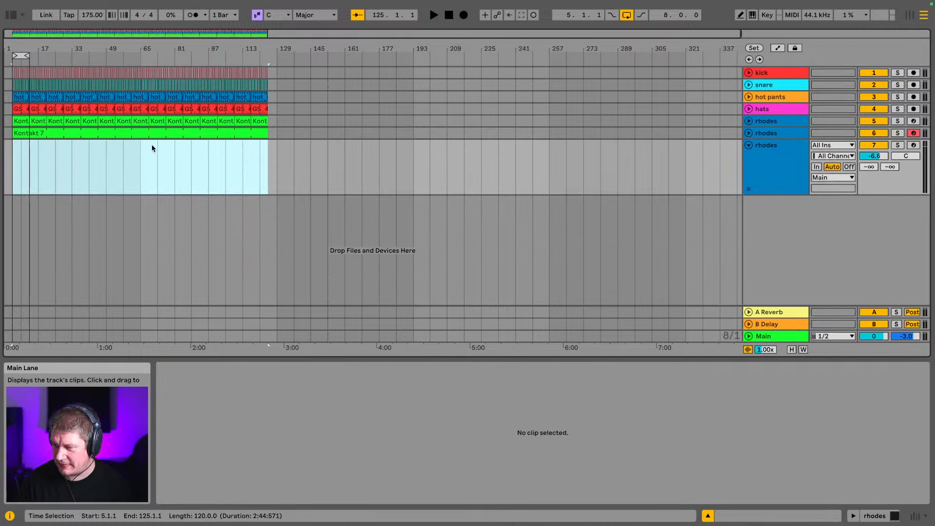
- Try recording with arrangement looping off while the second rhodes track is armed, and undo that recording
left_click(464, 16)
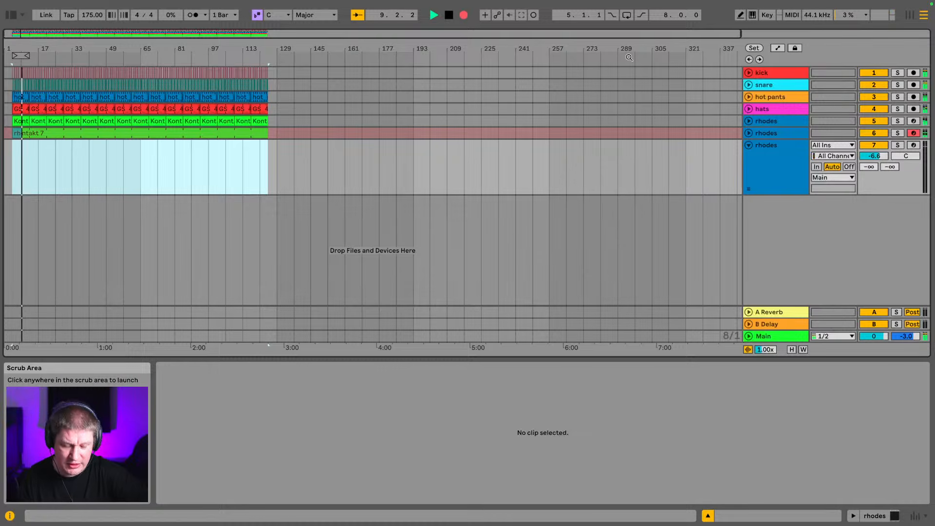
key("space")
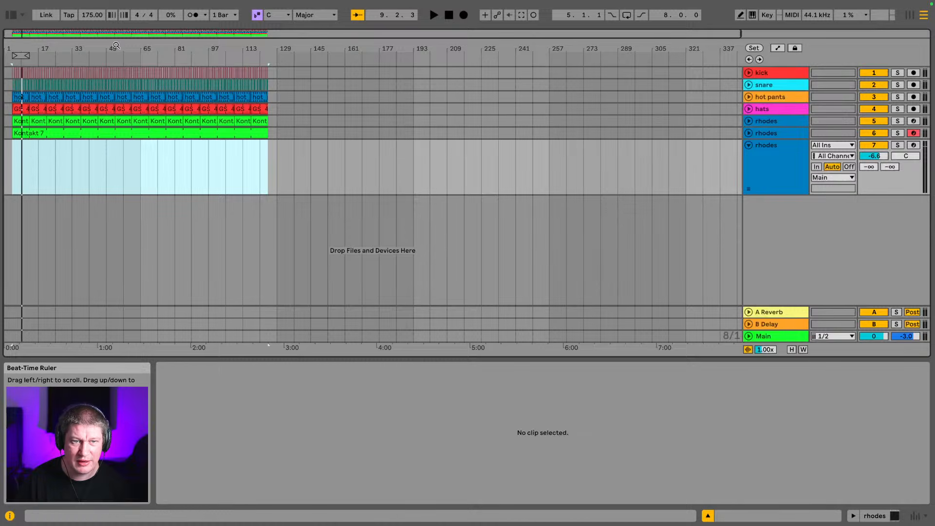
left_click(17, 160)
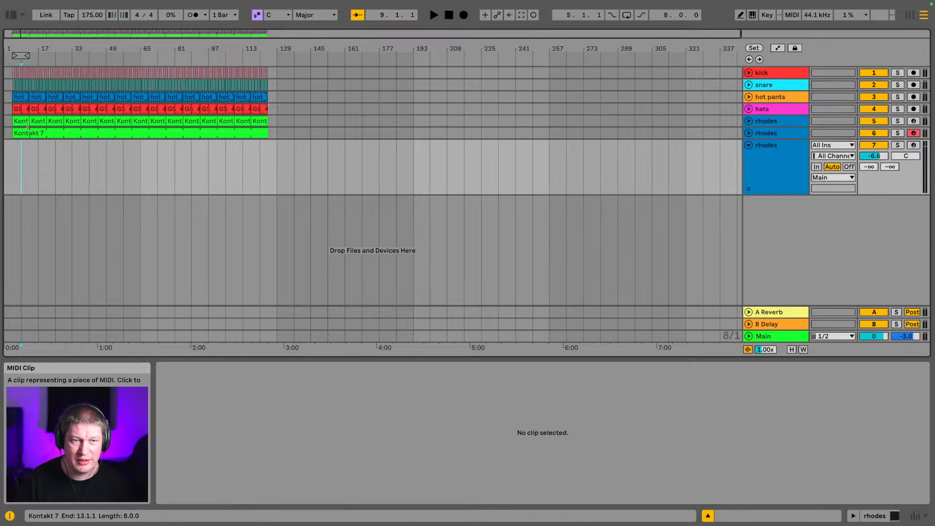
- Arm the empty third rhodes track and record a MIDI take on it from bar 5 to about bar 93
left_click(73, 134)
left_click(914, 145)
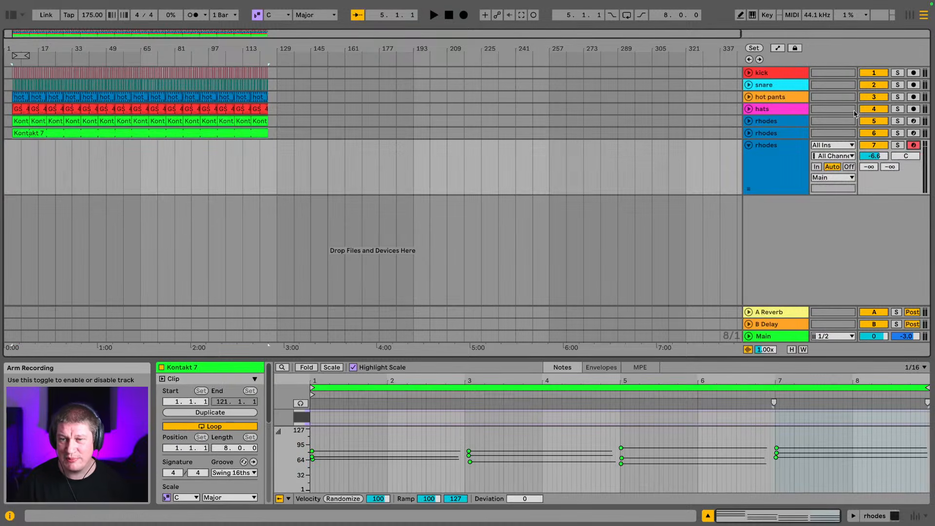
left_click(463, 16)
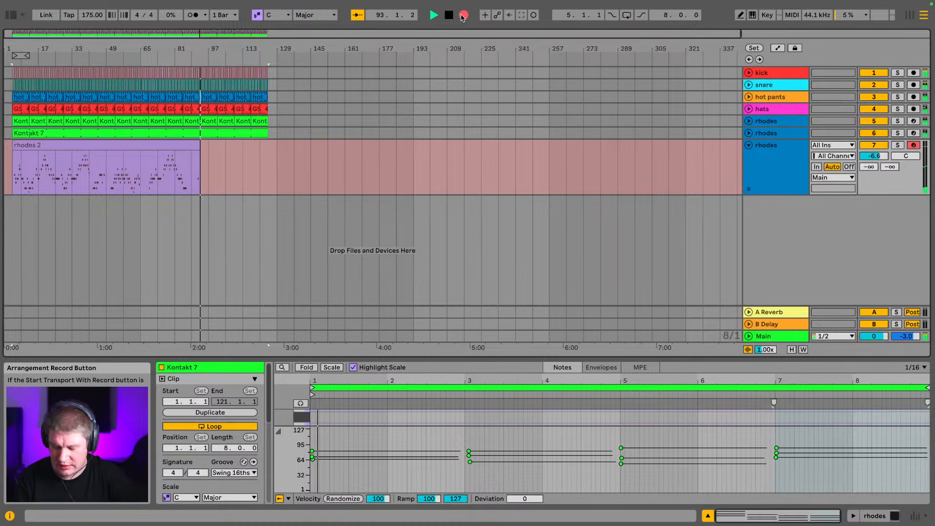
left_click(462, 16)
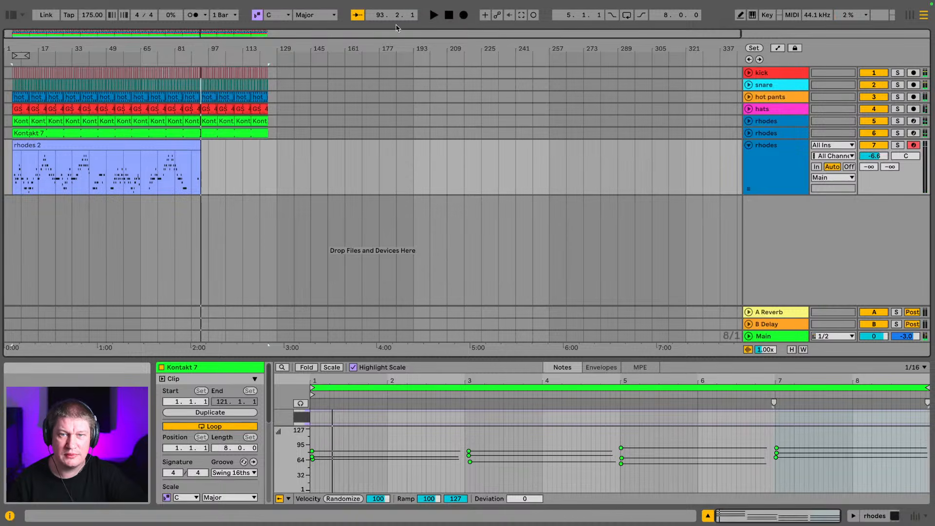
- Record two more takes over the first on the third rhodes track, to about bar 81 and bar 13
left_click(462, 16)
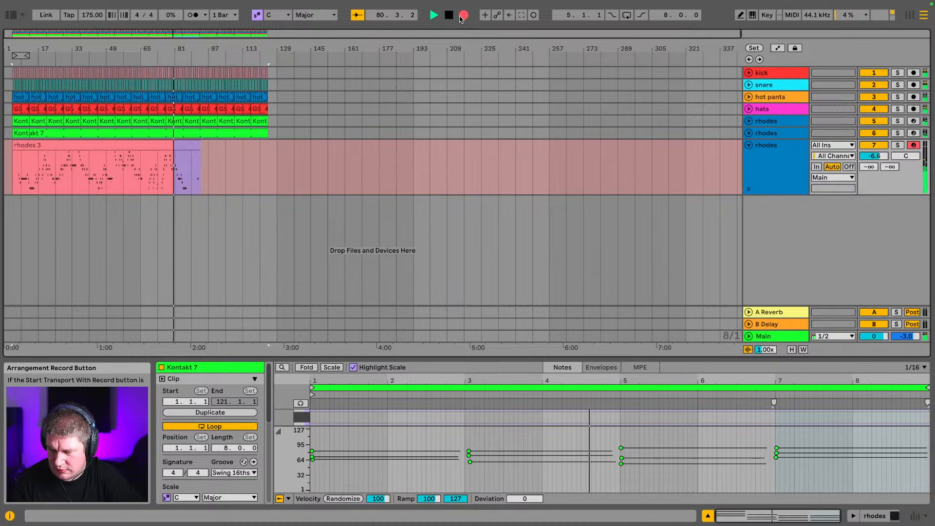
left_click(461, 17)
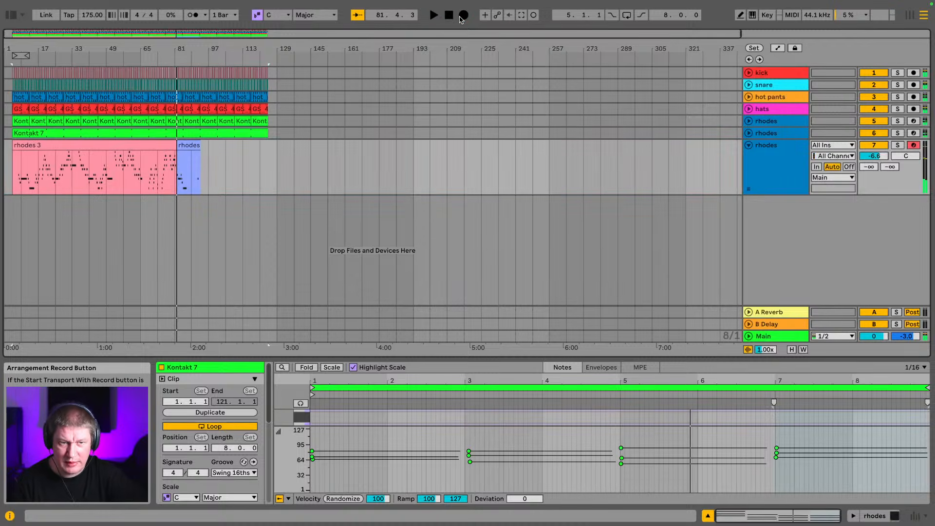
left_click(463, 15)
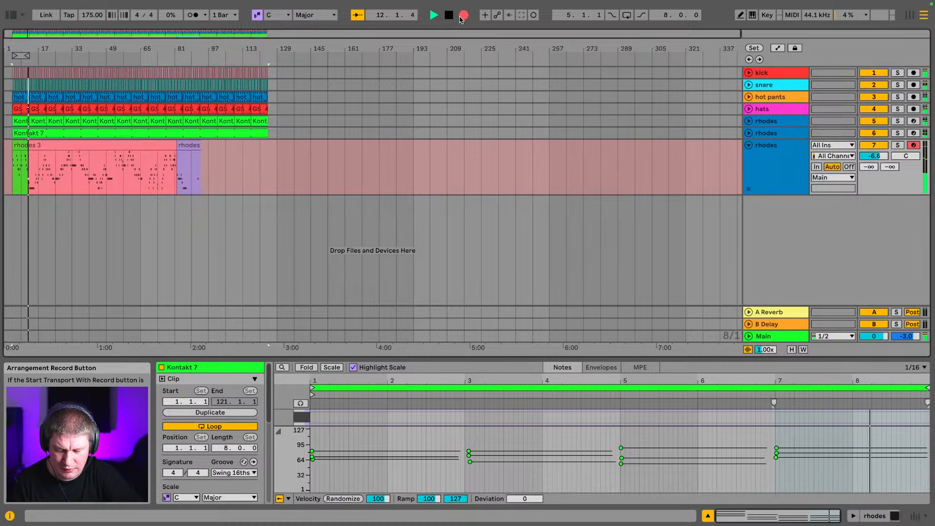
key("space")
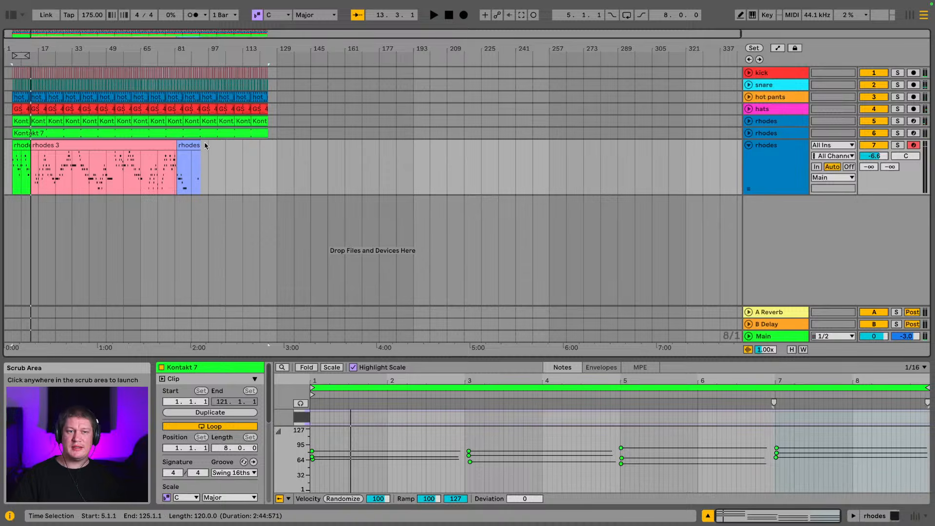
- Delete all three recorded clips from the third rhodes track
left_click(16, 162)
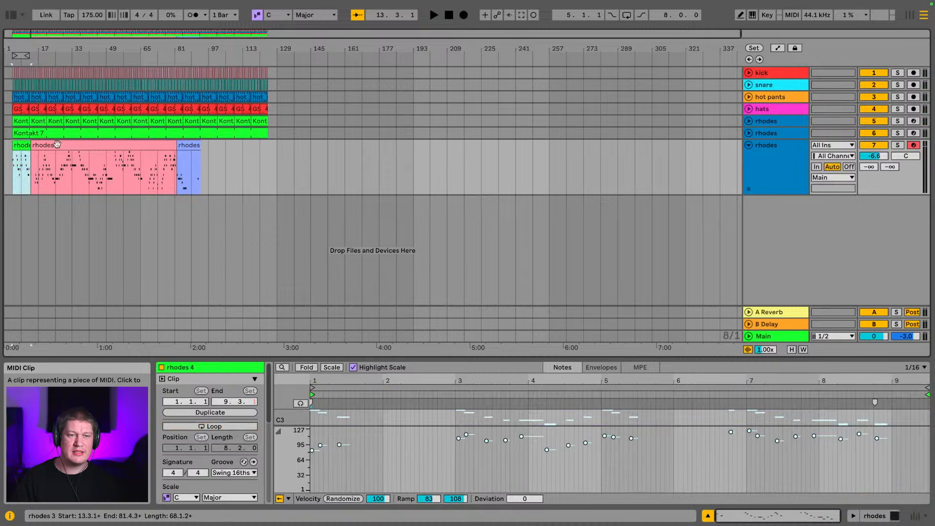
left_click(185, 144, "shift")
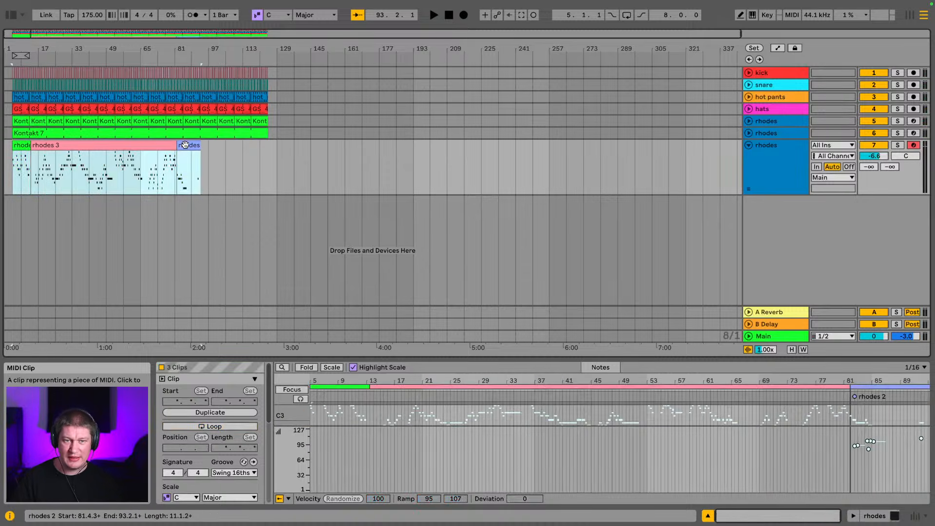
key("Delete")
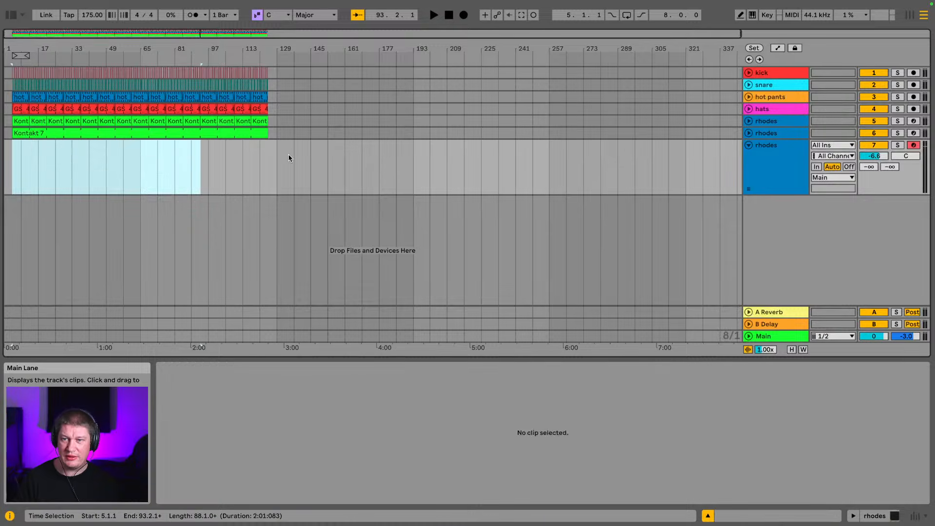
- Play the arrangement briefly from bar 5, then fold and delete the empty third rhodes track
key("space")
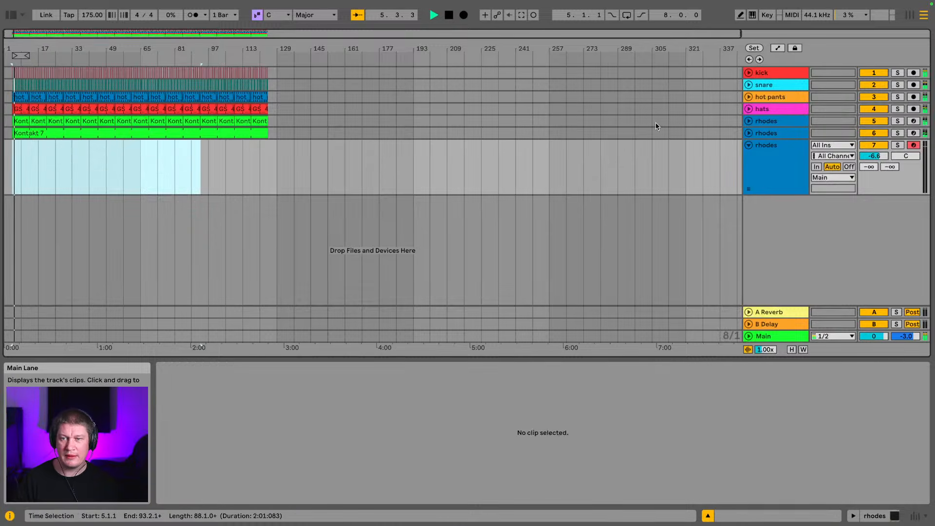
left_click(763, 151)
key("space")
left_click(750, 148)
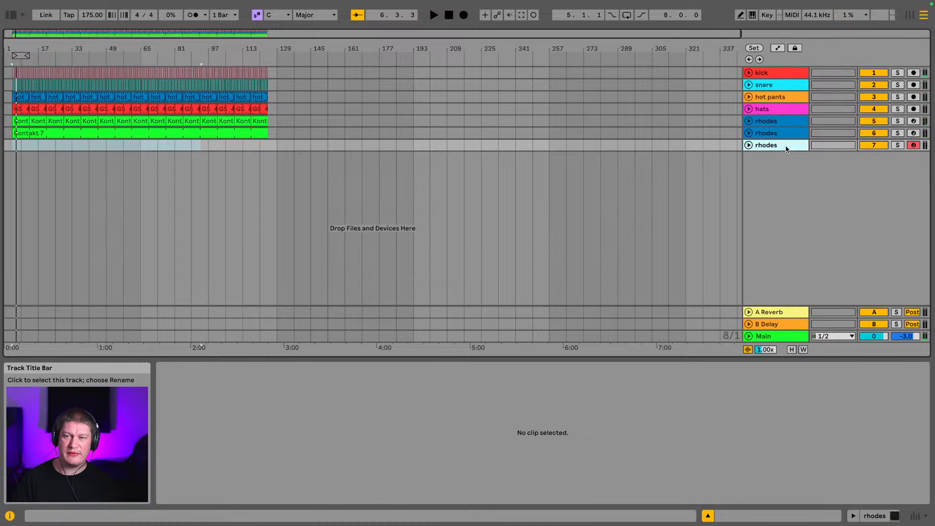
key("Delete")
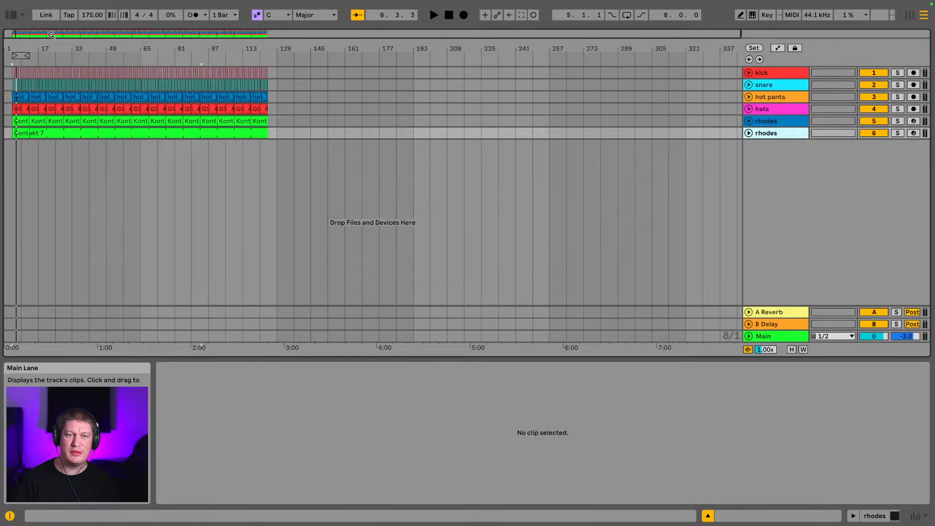
- Add the Wavetable instrument on a new MIDI track below the two rhodes tracks
left_click_drag(22, 49, 63, 58)
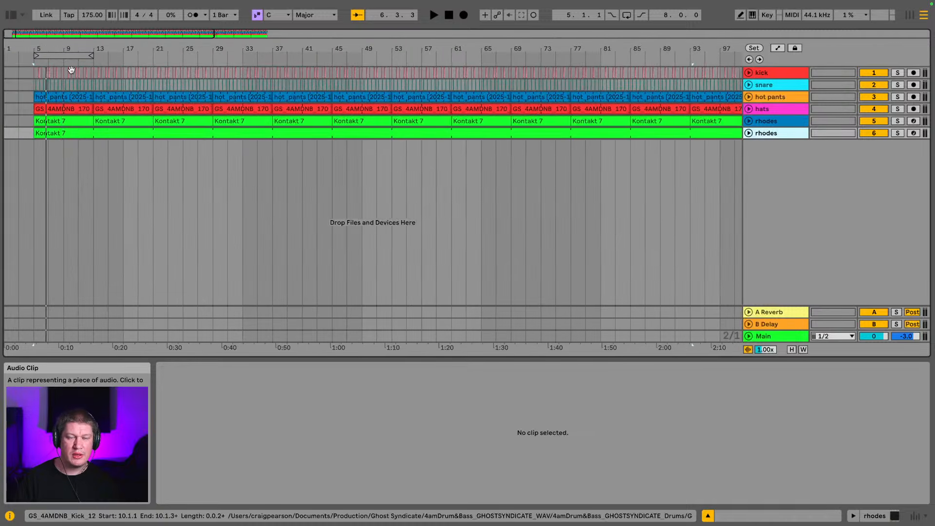
left_click(11, 14)
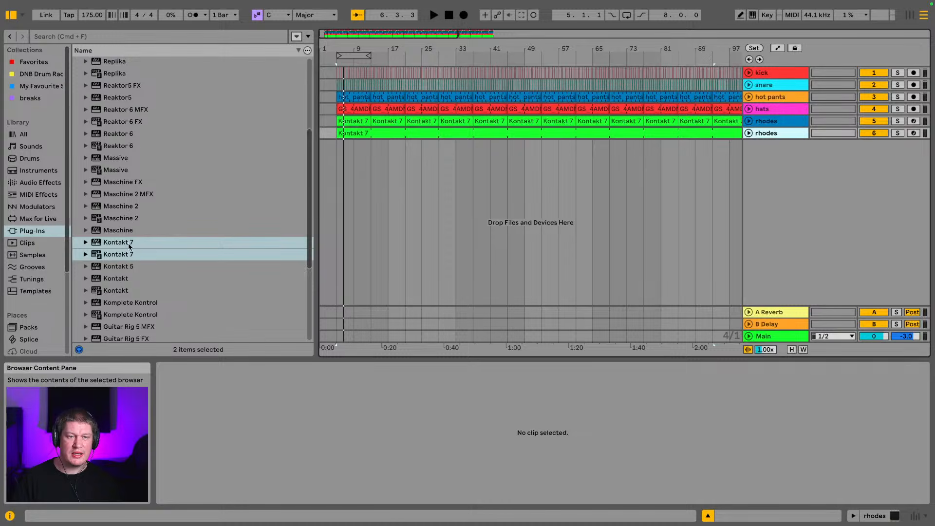
scroll(54, 222, "down", 3)
scroll(194, 251, "down", 5)
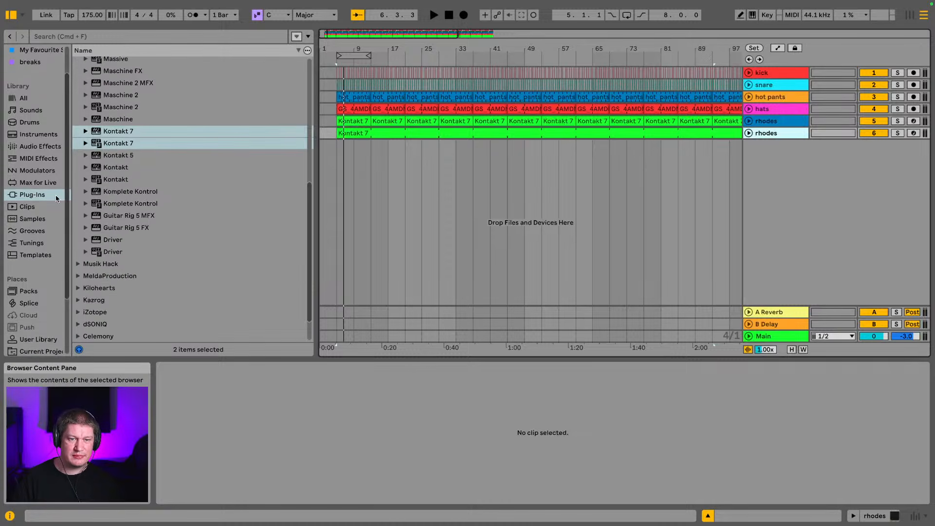
scroll(31, 159, "down", 5)
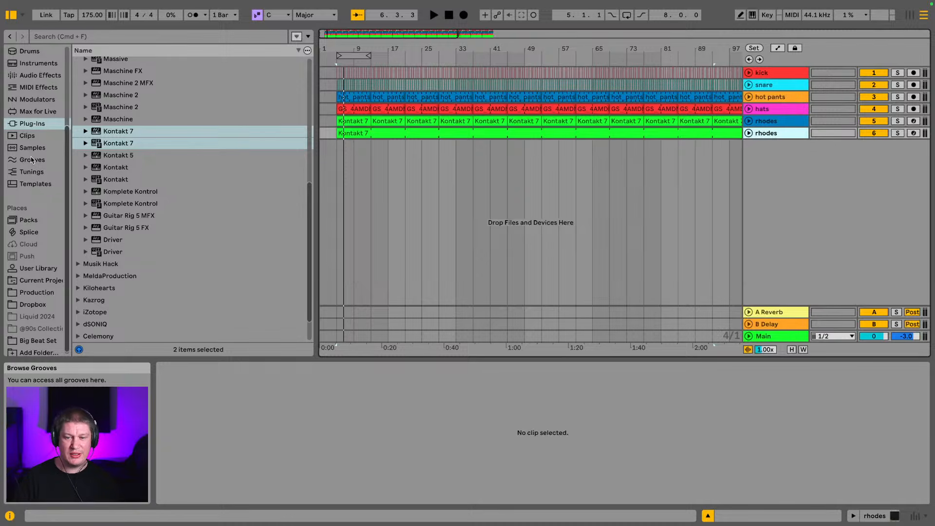
scroll(32, 149, "up", 1)
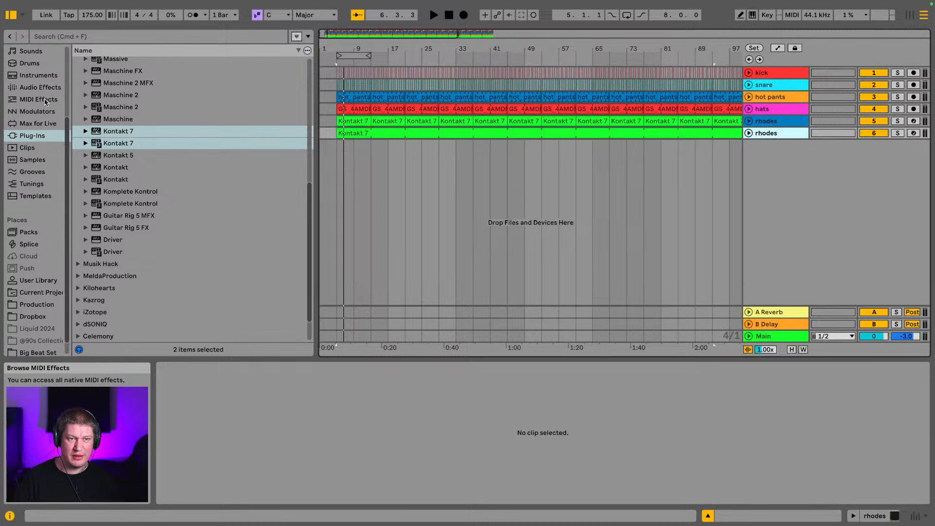
left_click(38, 76)
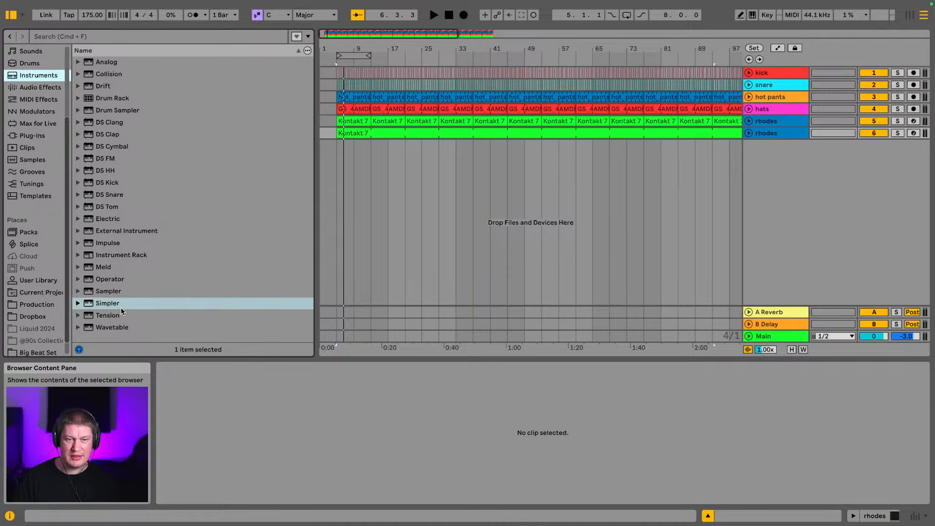
left_click(121, 328)
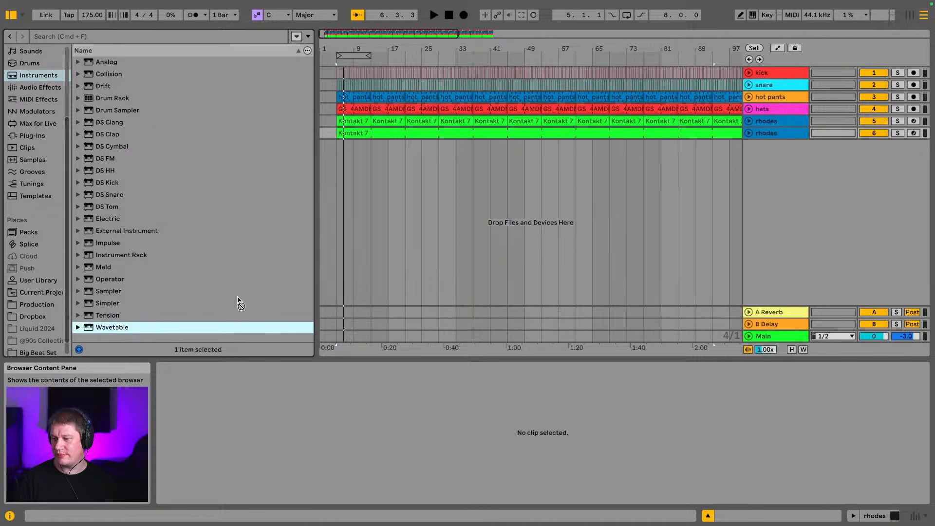
left_click_drag(237, 298, 397, 265)
left_click_drag(469, 255, 469, 258)
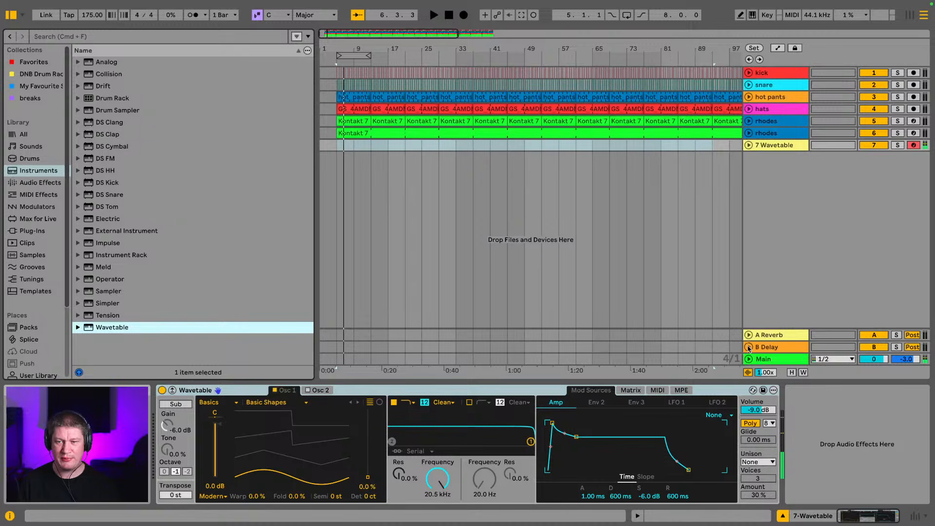
- Add the Spectrum audio effect to the Main track and inspect the bass sound in its enlarged display
left_click(54, 183)
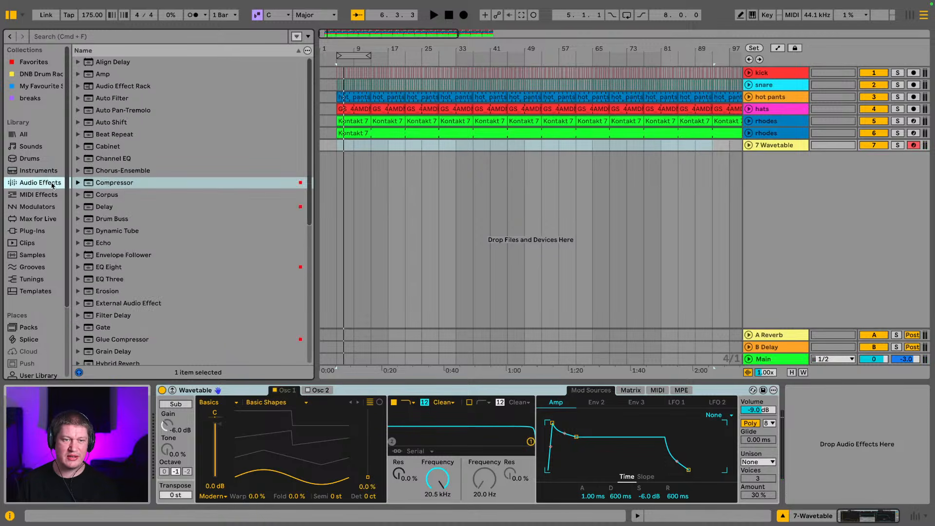
scroll(97, 219, "down", 10)
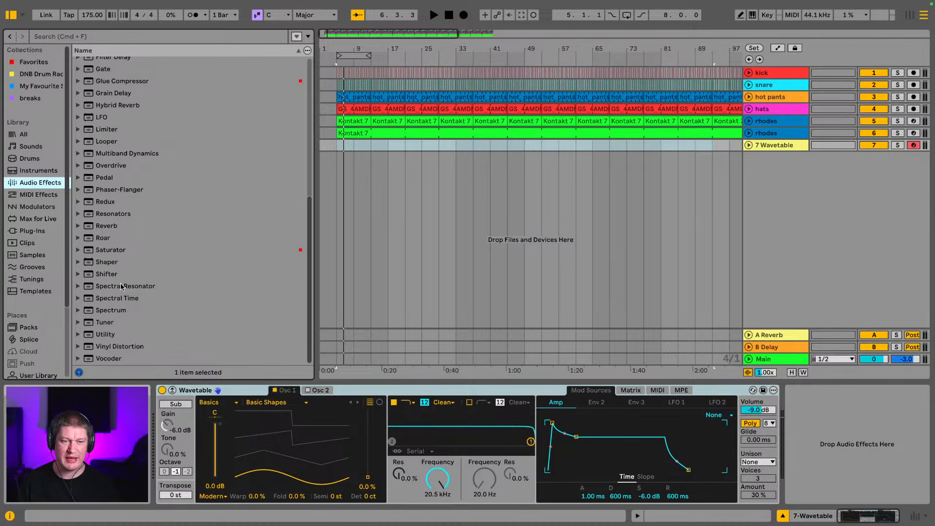
left_click(119, 313)
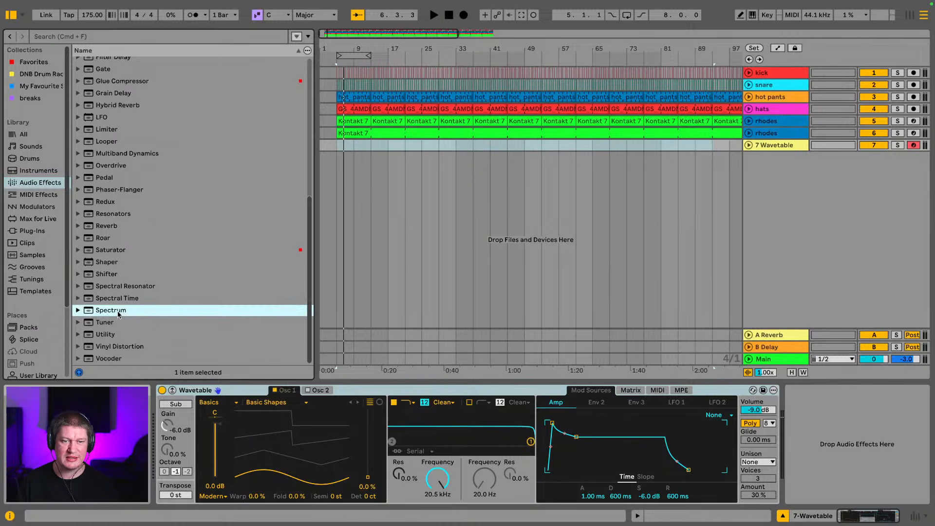
left_click(798, 361)
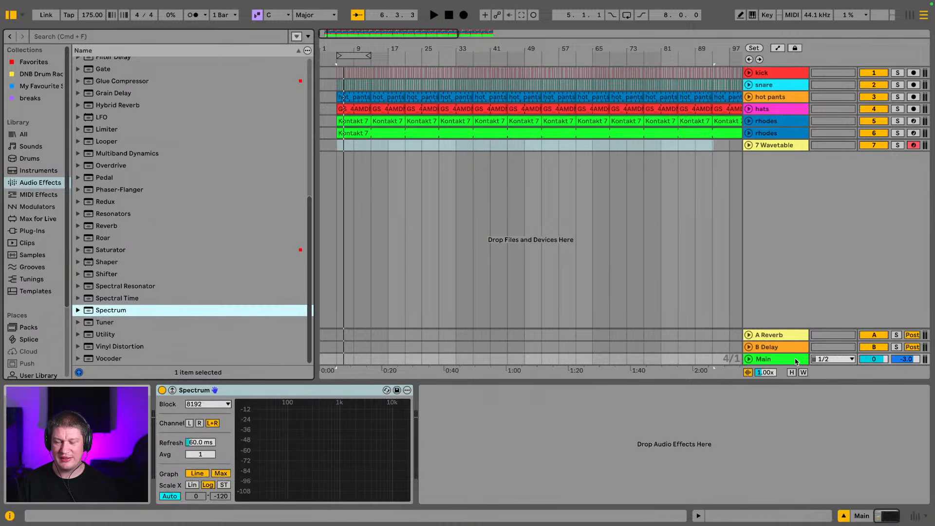
left_click(171, 389)
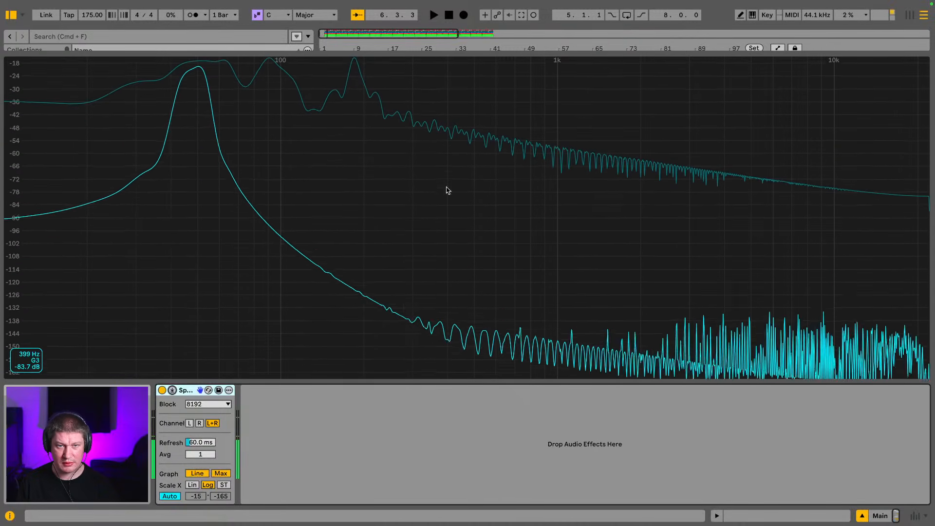
left_click(173, 391)
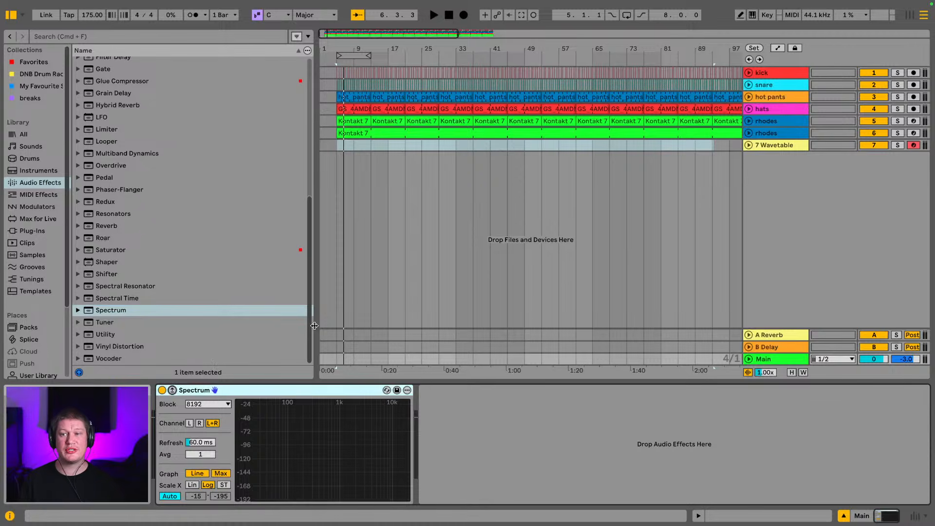
- Enable the second oscillator of the Wavetable synth and set its wave position to 34%
left_click(780, 146)
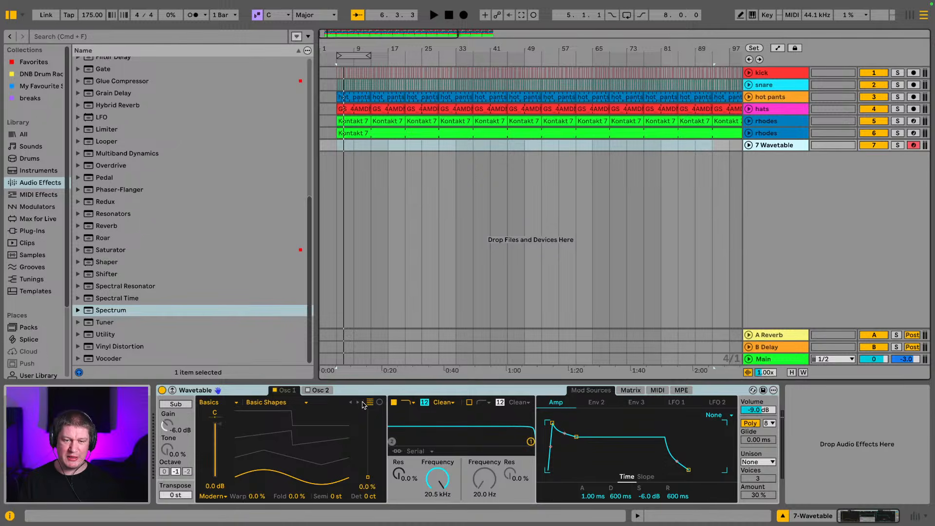
left_click(319, 390)
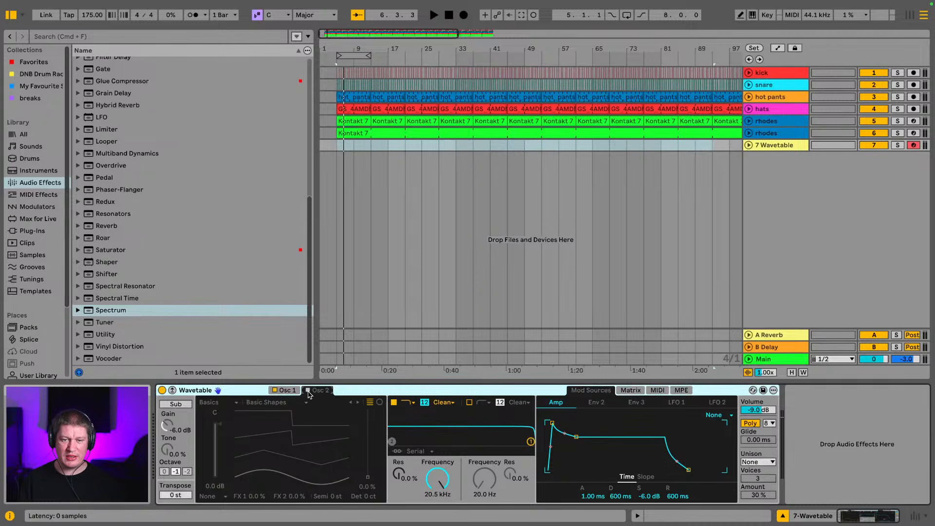
left_click(308, 390)
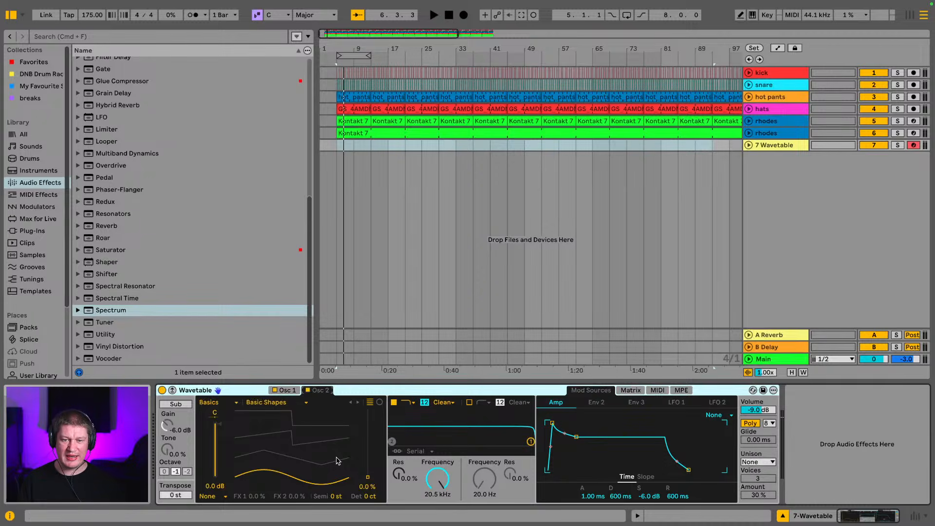
left_click_drag(368, 479, 368, 458)
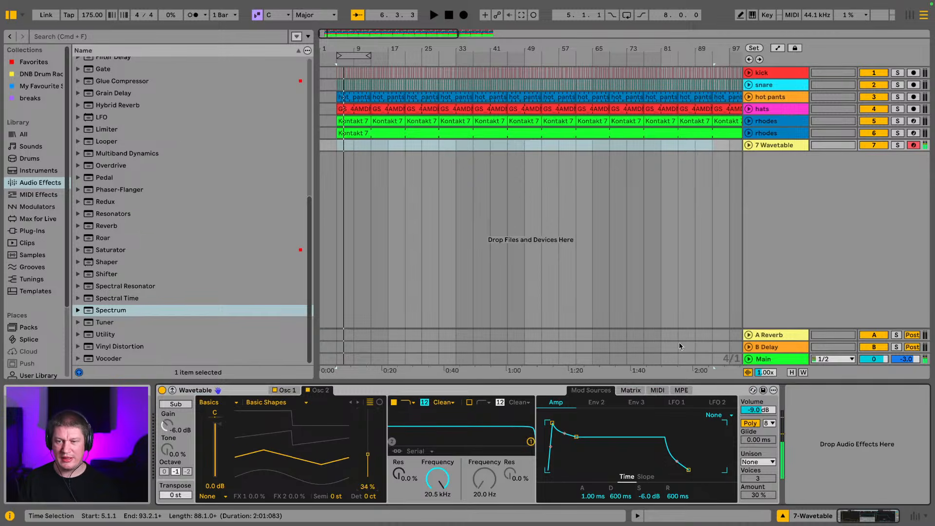
- Inspect the two-oscillator bass in the Main track's enlarged Spectrum display, and play the arrangement briefly with it collapsed
left_click(772, 359)
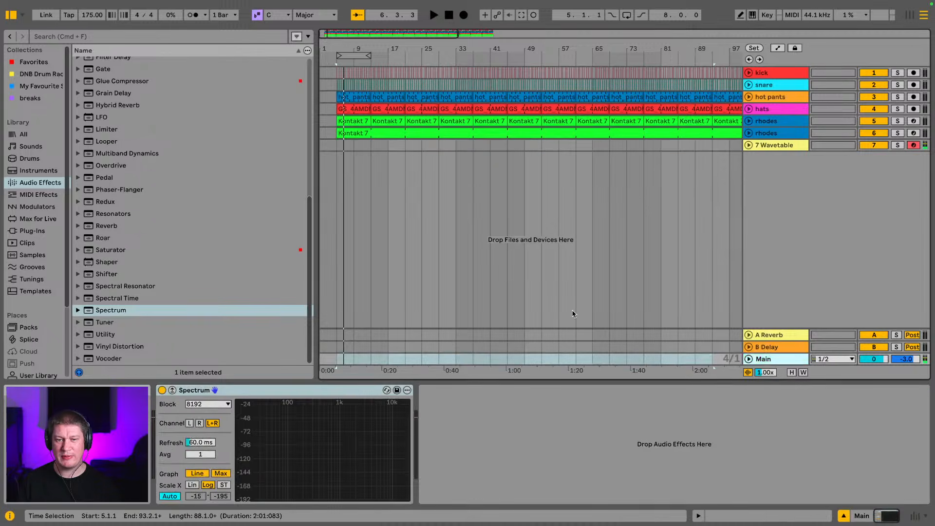
left_click(172, 391)
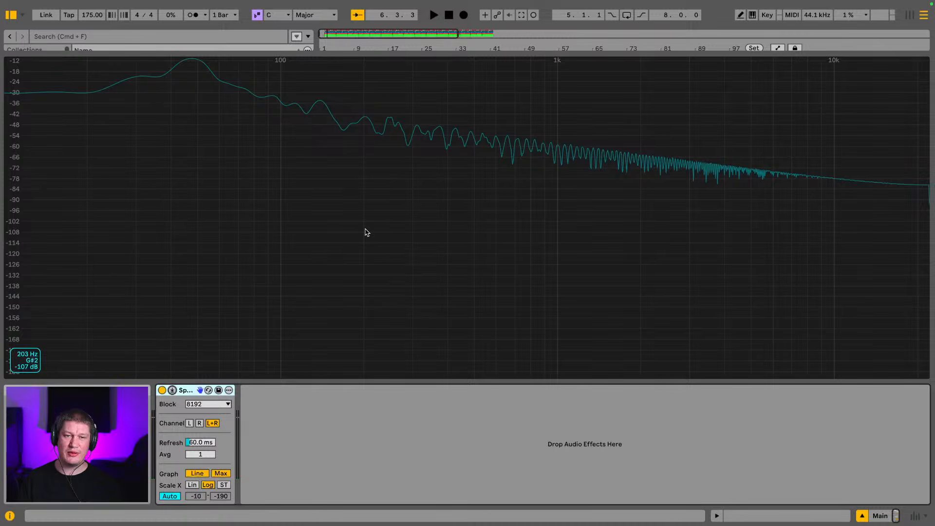
left_click(172, 391)
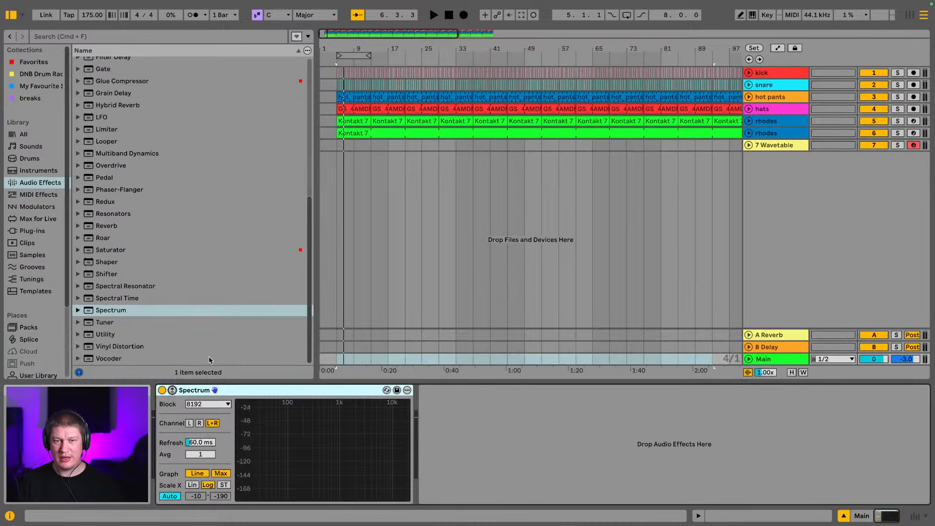
key("space")
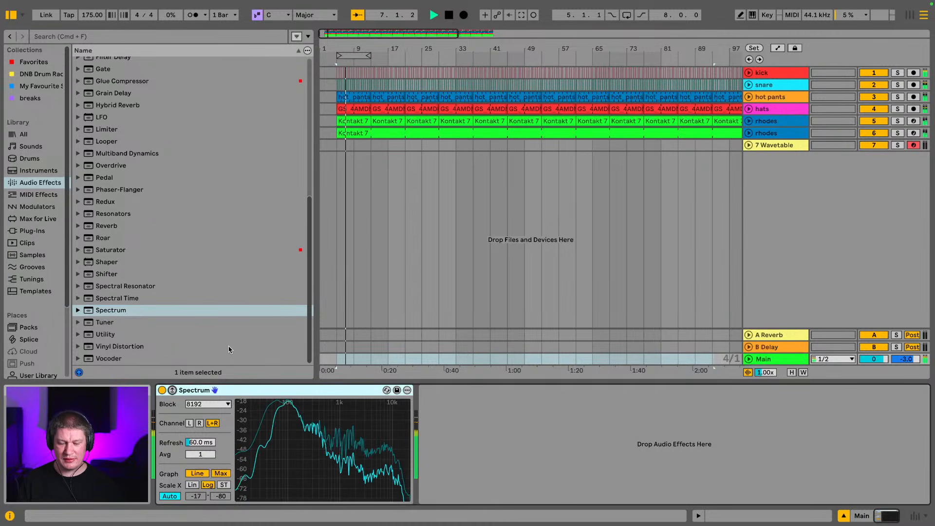
key("space")
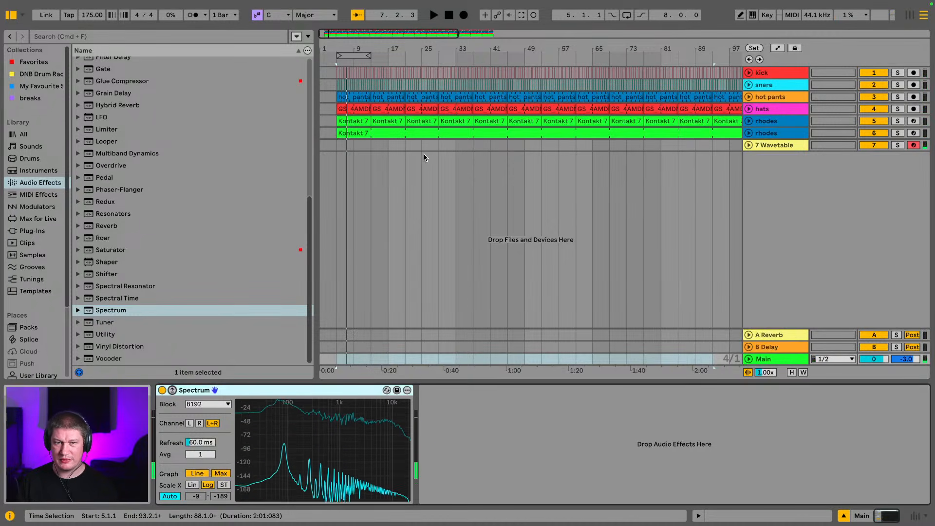
- Create an empty eight-bar MIDI clip on the Wavetable track from bar 5 to bar 13
left_click(381, 151)
left_click_drag(390, 149, 399, 155)
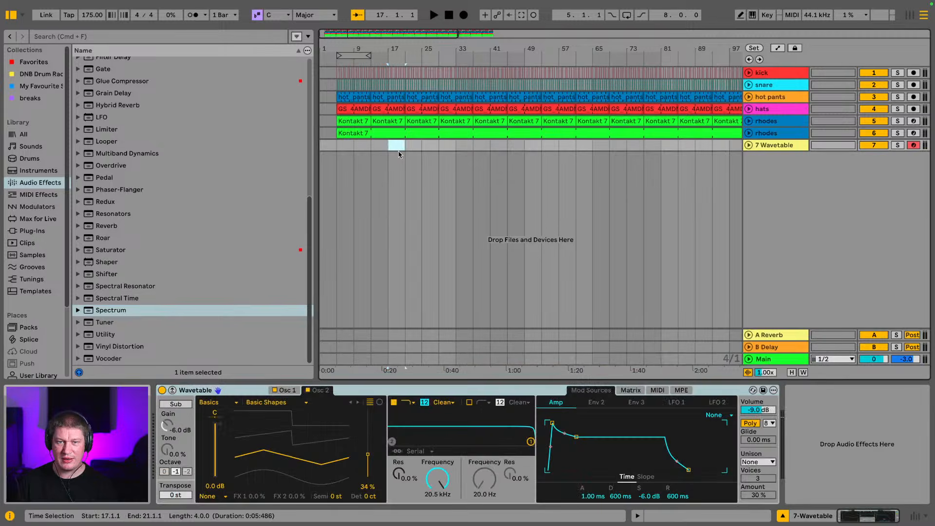
left_click_drag(337, 146, 363, 148)
left_click(350, 148)
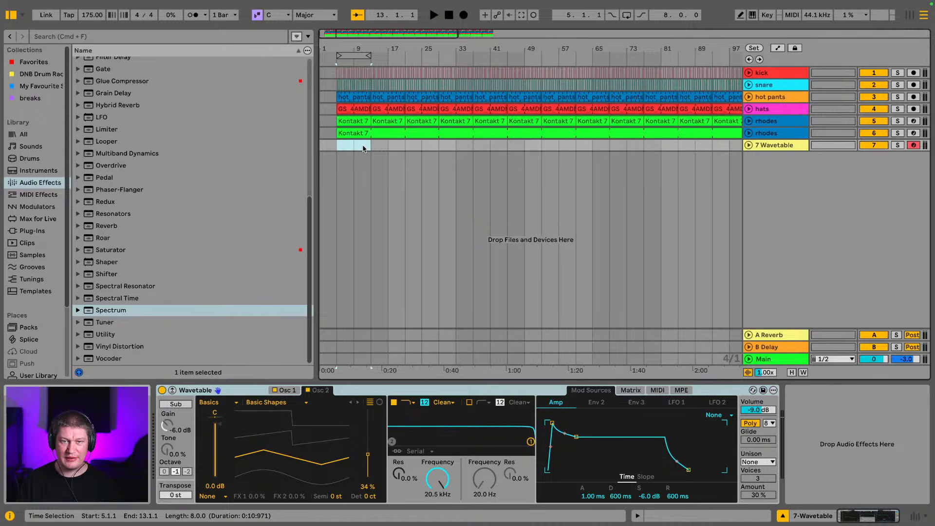
key("super+shift+m")
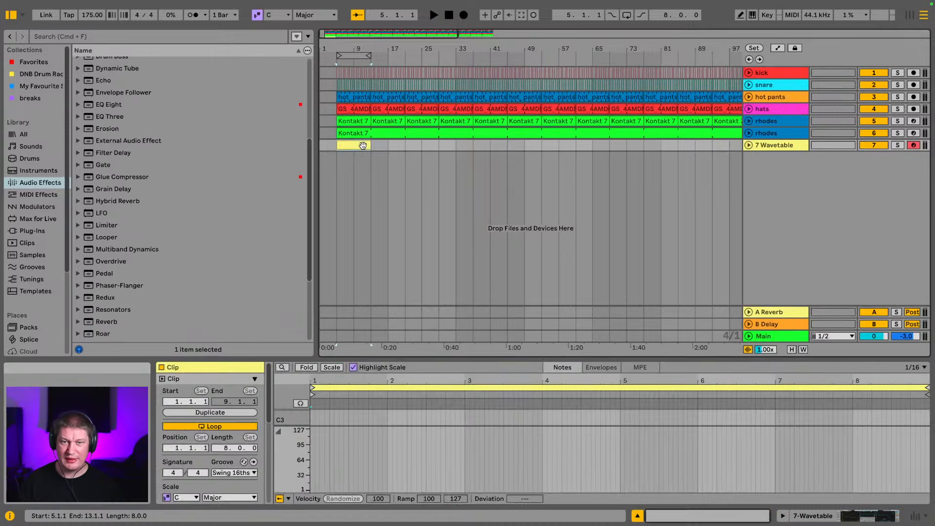
- Enlarge the new clip's note editor and add a 1/16 F1 note at the start of bar 1
double_click(363, 145)
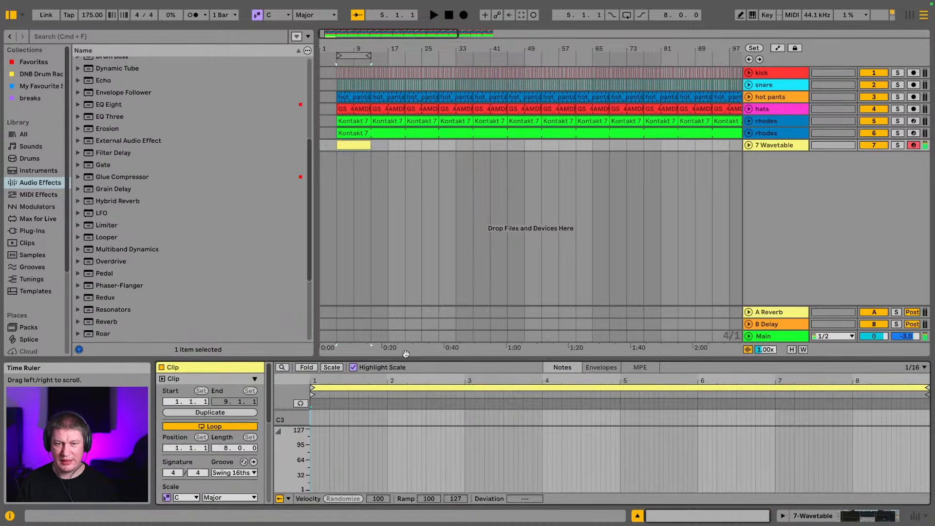
left_click_drag(408, 360, 433, 128)
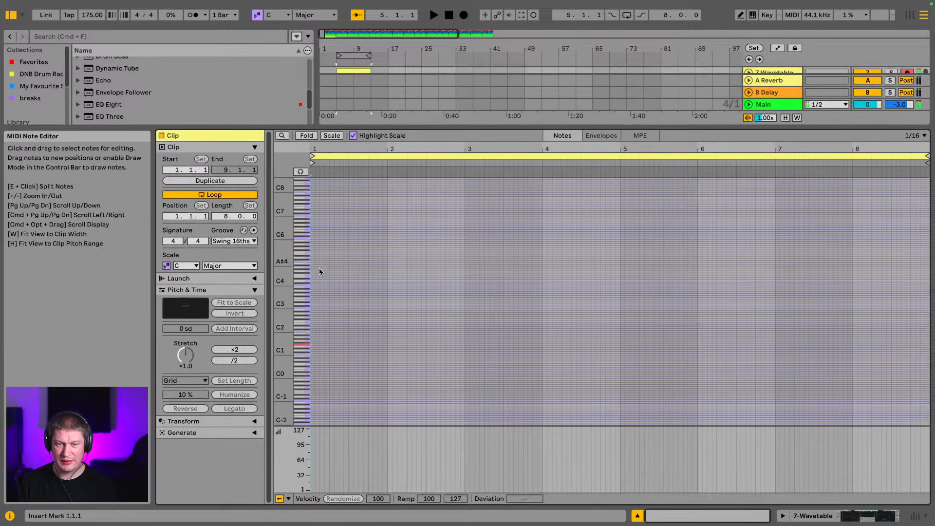
left_click_drag(284, 341, 335, 317)
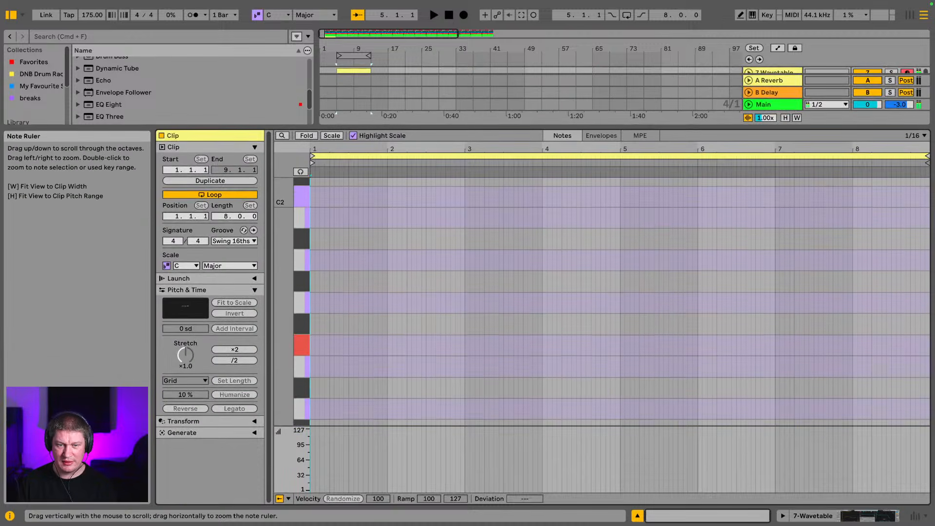
left_click_drag(287, 366, 287, 352)
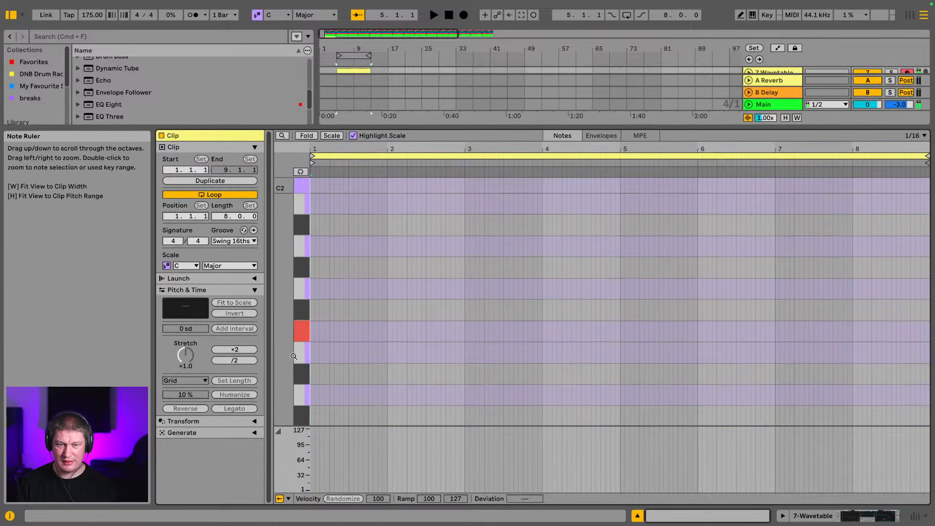
left_click(298, 330)
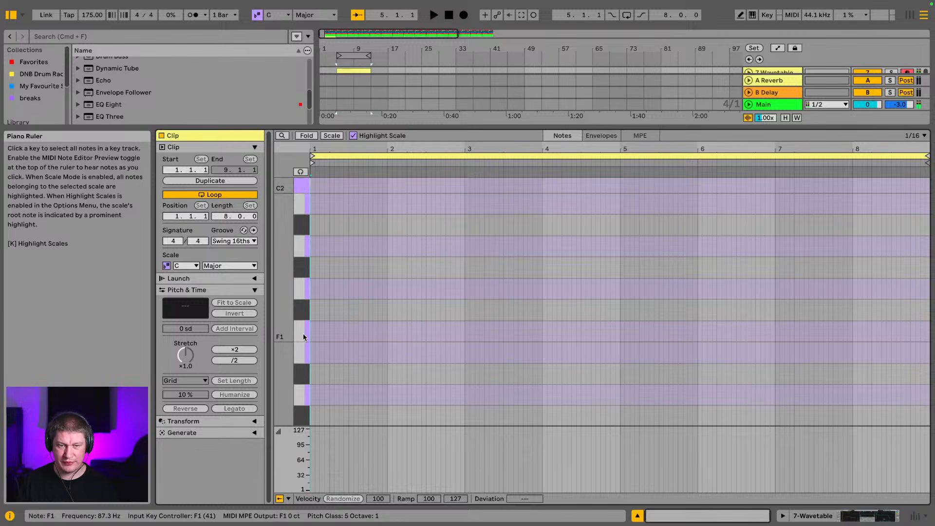
double_click(312, 334)
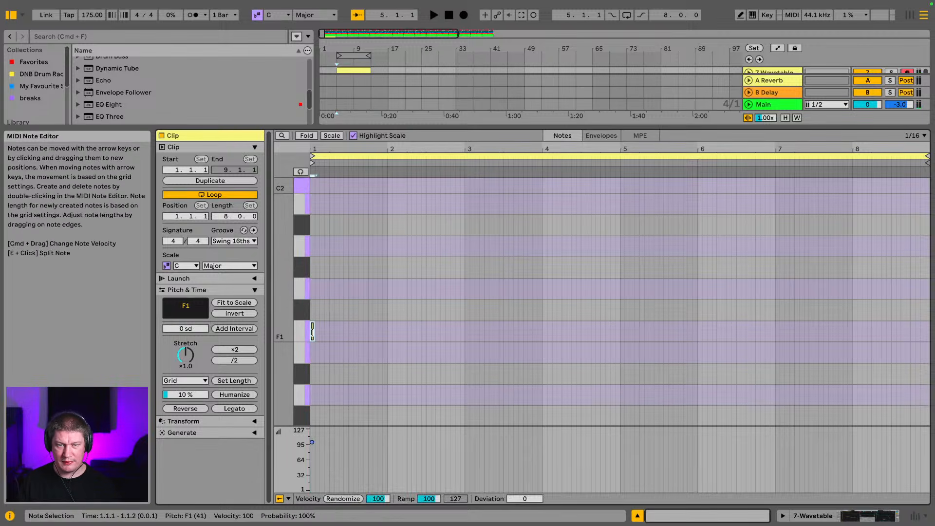
- Play the arrangement from bar 5 to audition the F1 note, and show a wider pitch range around C1 and C2
key("space")
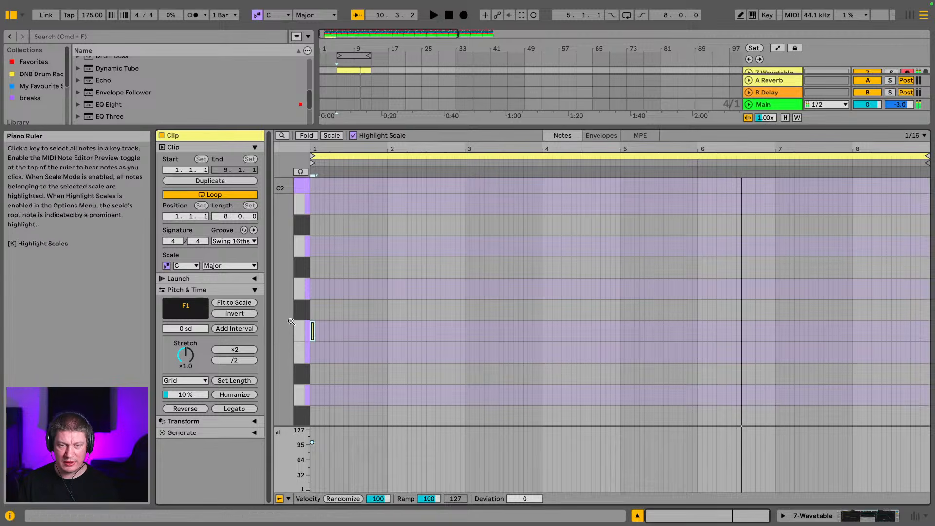
scroll(287, 215, "up", 3)
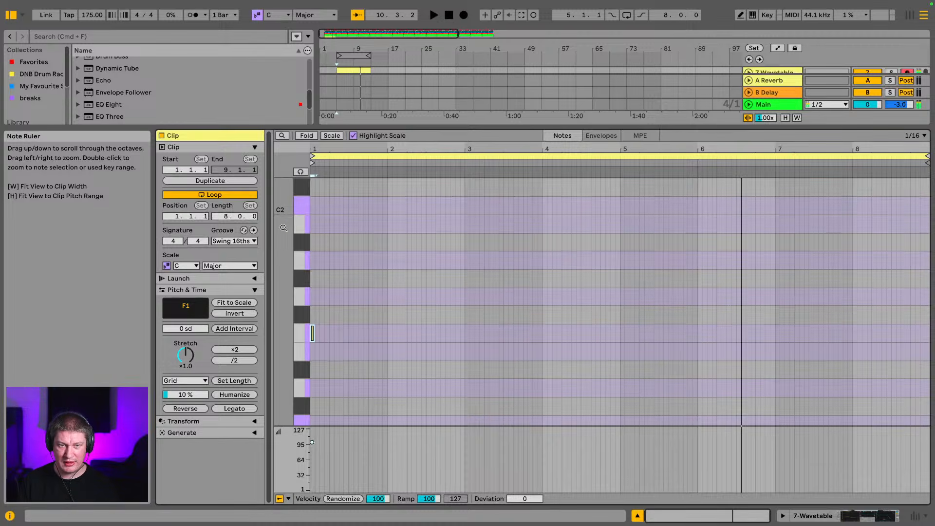
left_click_drag(284, 228, 258, 228)
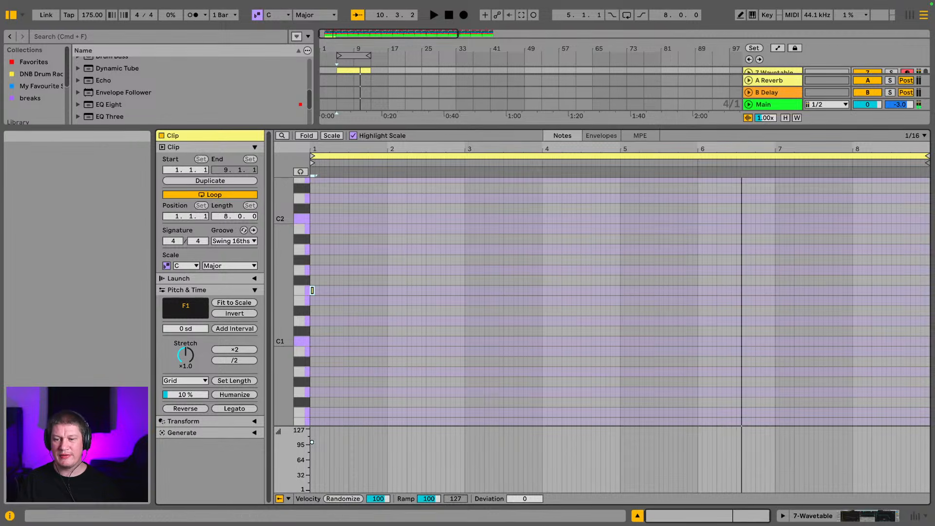
- Lower the Wavetable's first filter frequency to 181 Hz and modulate it with LFO 1 at an amount of 11
left_click(853, 517)
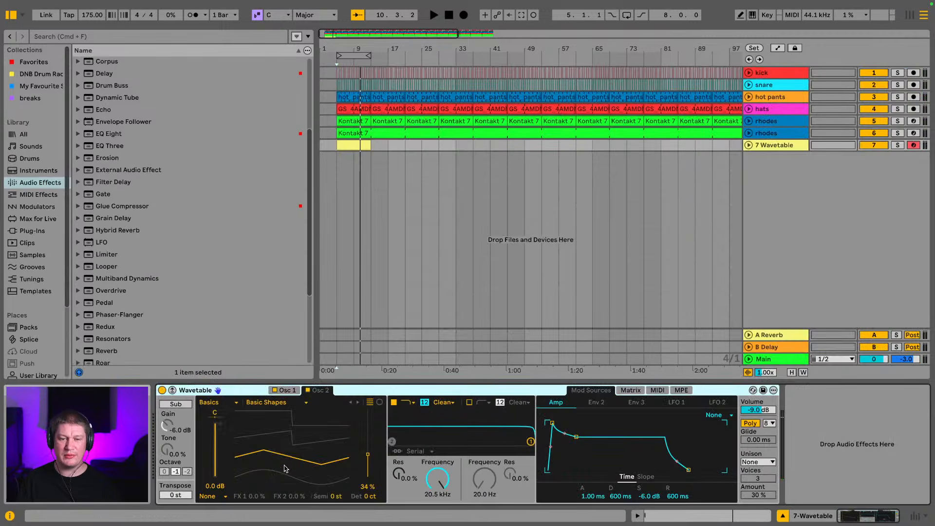
left_click(283, 391)
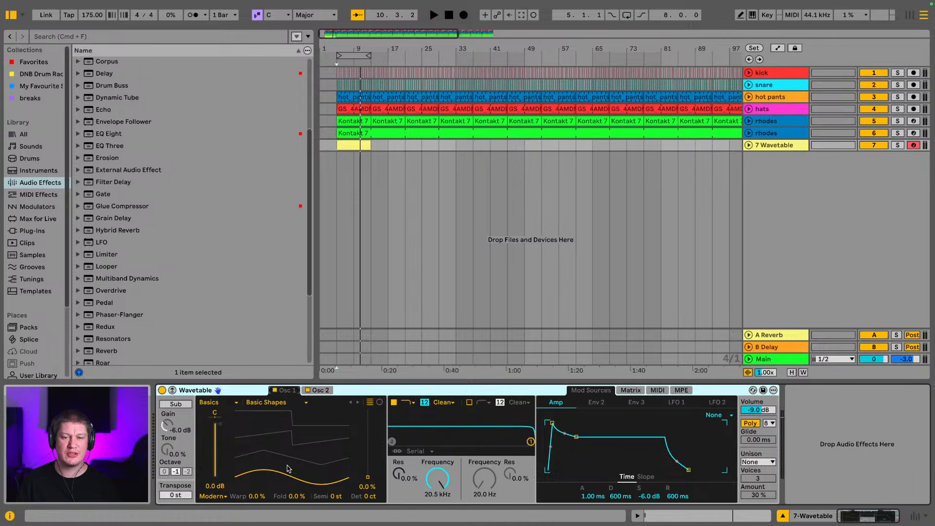
left_click(319, 391)
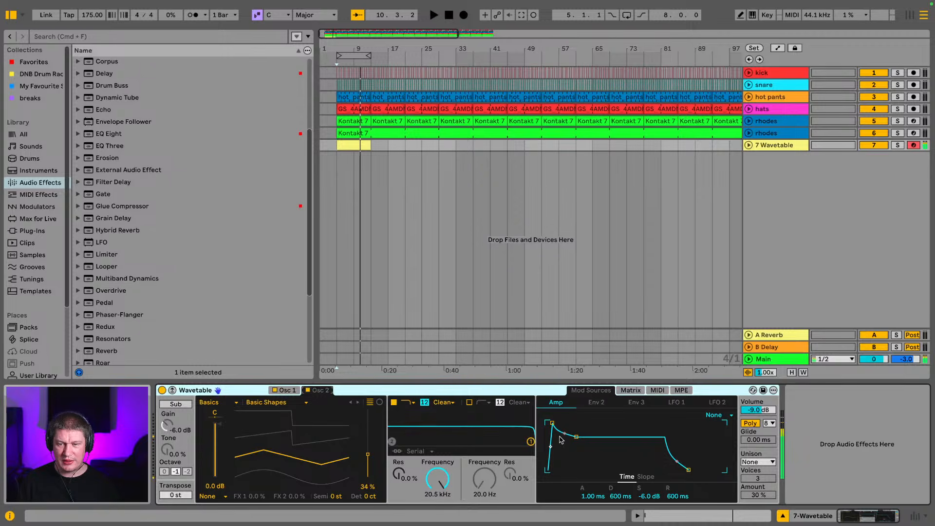
left_click(636, 391)
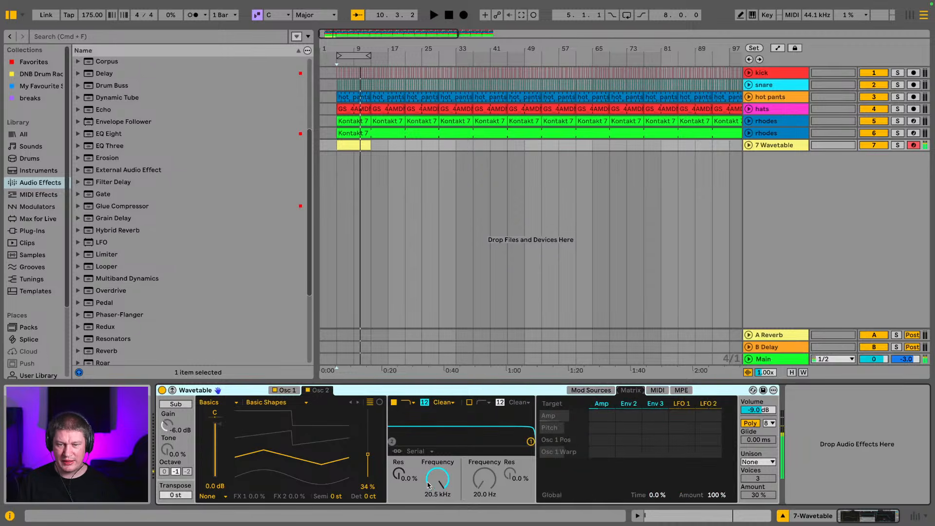
left_click_drag(437, 479, 437, 516)
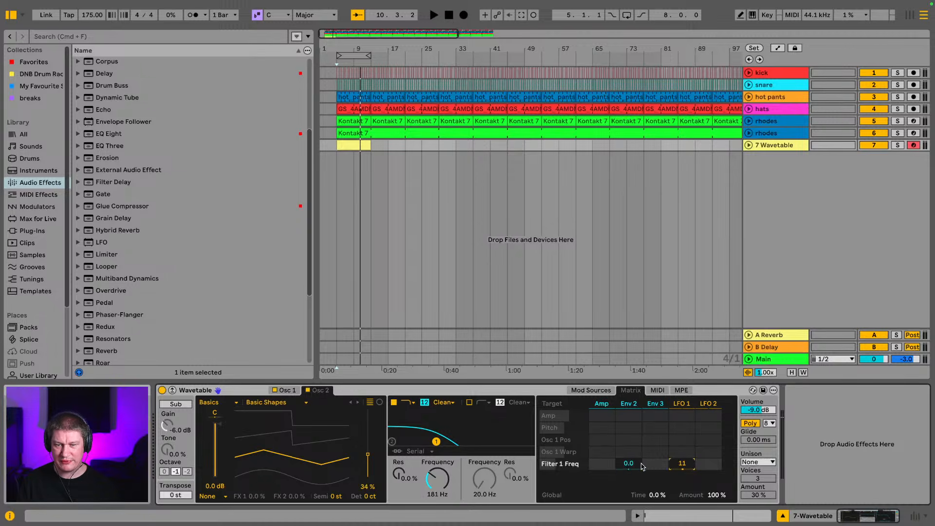
- Sync LFO 1 to the tempo at a 1/4 rate, and set filter 1 to 280 Hz with 47% resonance
left_click(682, 410)
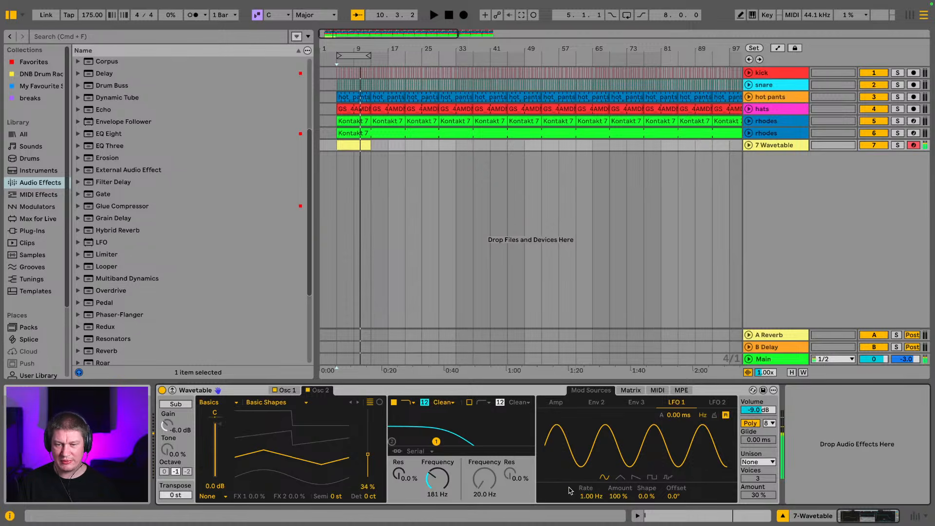
left_click(715, 416)
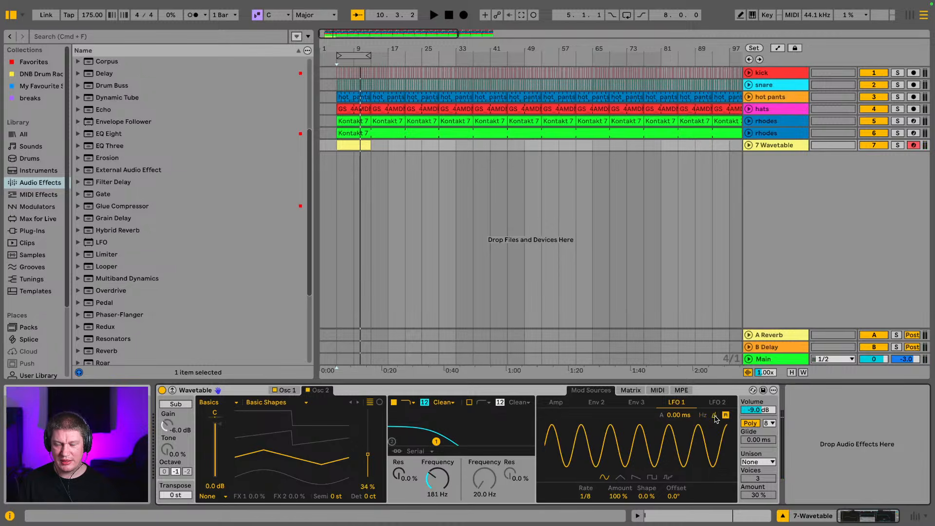
left_click(704, 415)
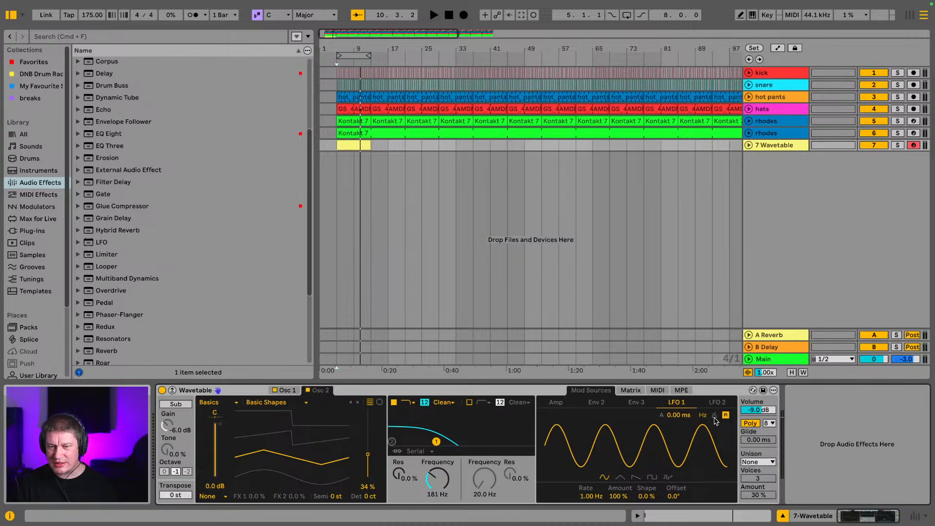
left_click(715, 417)
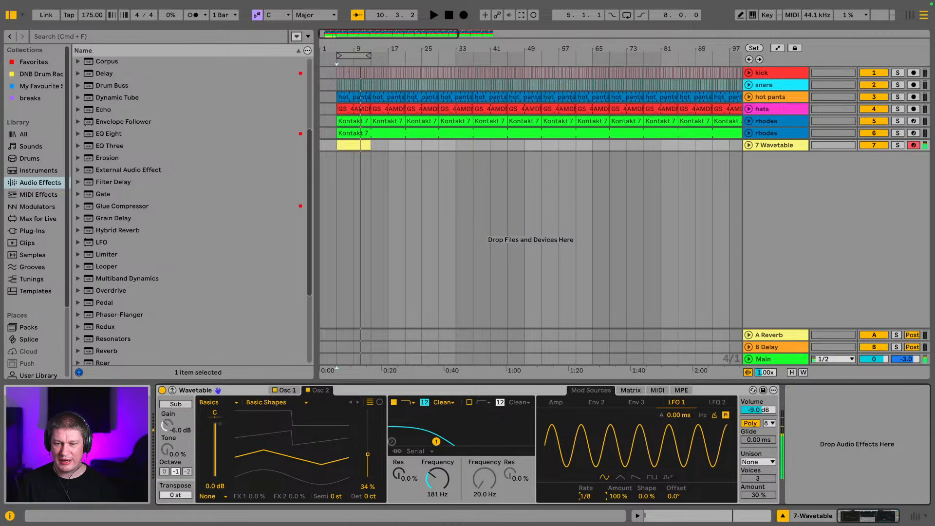
left_click_drag(585, 497, 590, 505)
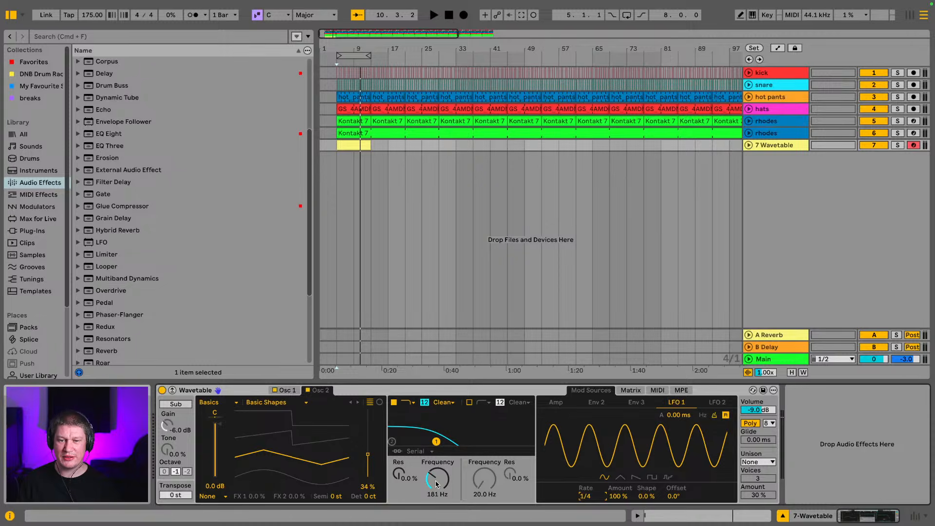
mouse_move(437, 483)
left_mouse_down()
mouse_move(437, 473)
mouse_move(437, 481)
mouse_move(406, 468)
mouse_move(431, 480)
left_mouse_up()
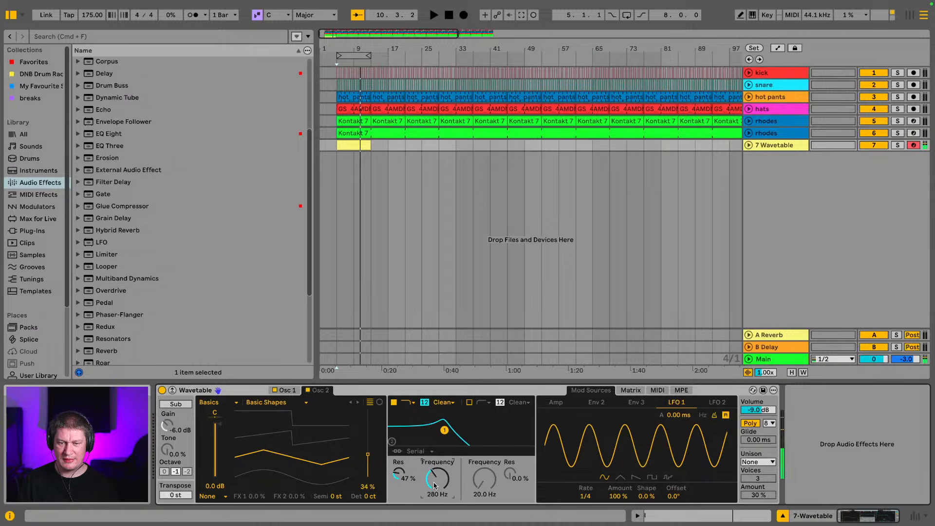
- Modulate the Osc 2 position with LFO 1 at an amount of 12, clearing any LFO 1 amount on the Osc 1 position
left_click(657, 391)
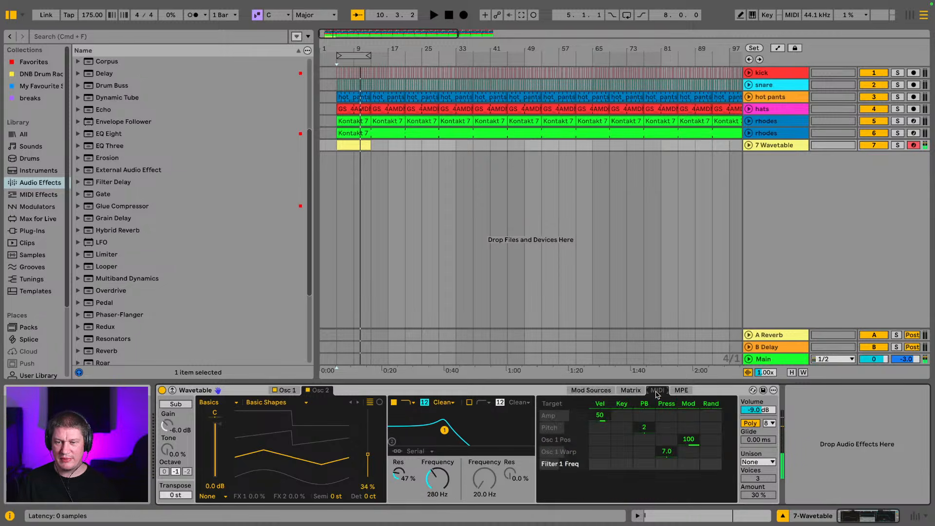
left_click(632, 392)
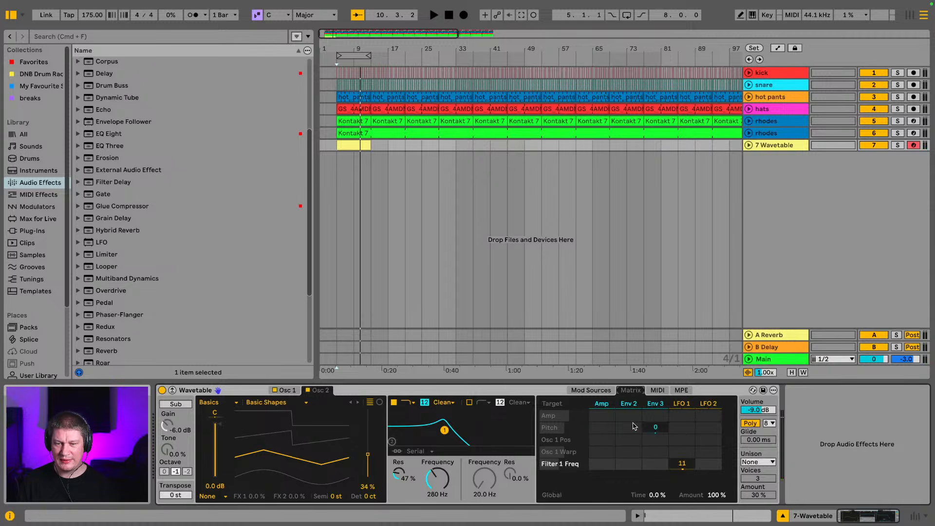
left_click(368, 456)
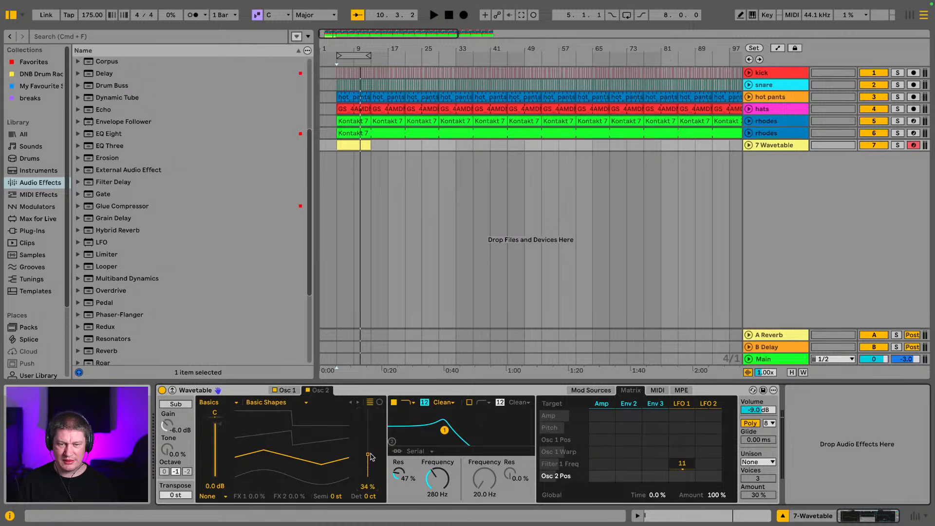
mouse_move(368, 456)
left_mouse_down()
mouse_move(368, 441)
mouse_move(368, 455)
left_mouse_up()
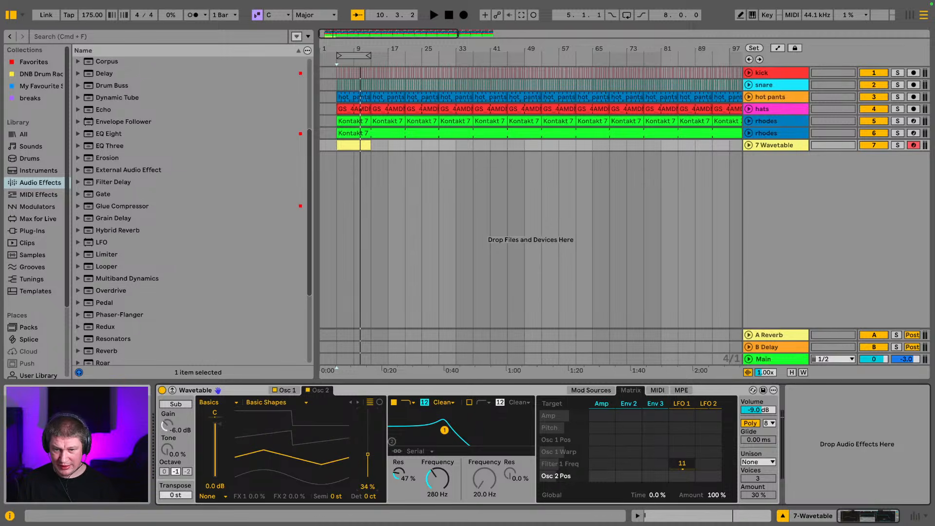
left_click_drag(681, 439, 681, 431)
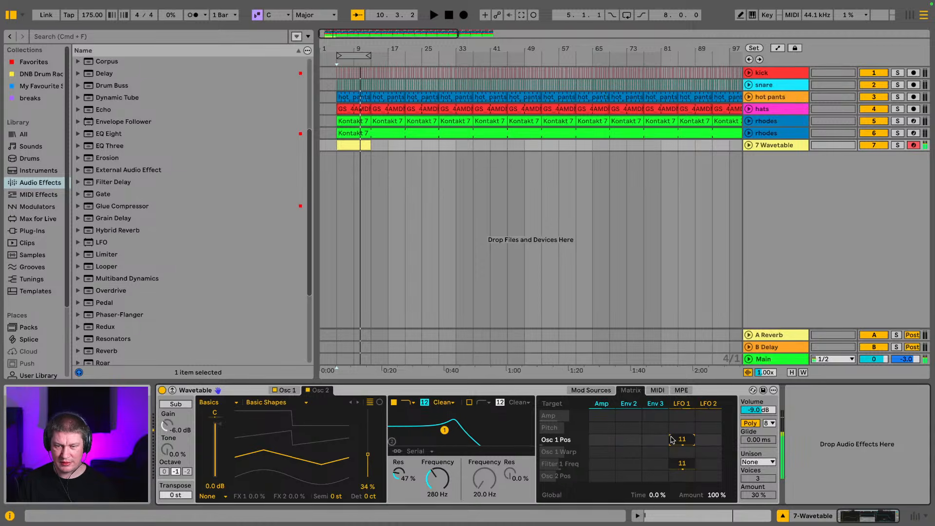
left_click_drag(682, 439, 682, 405)
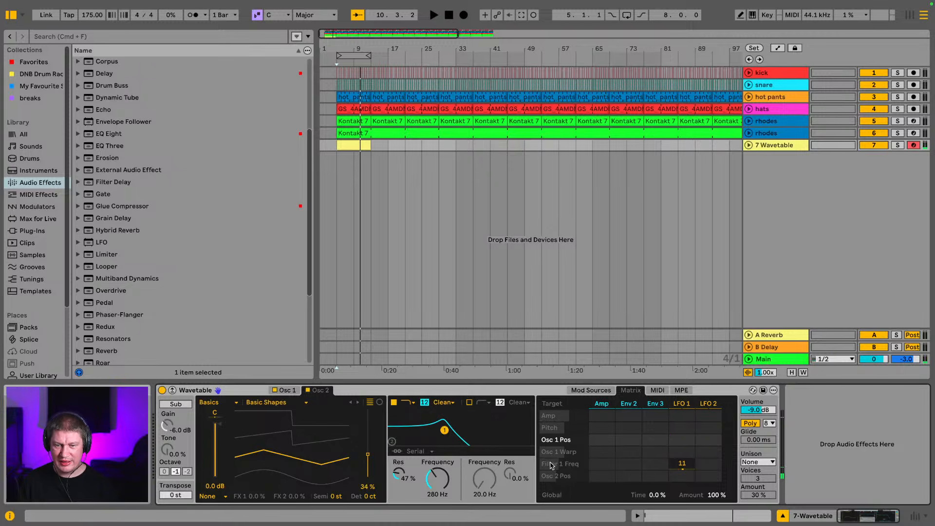
left_click_drag(682, 475, 682, 471)
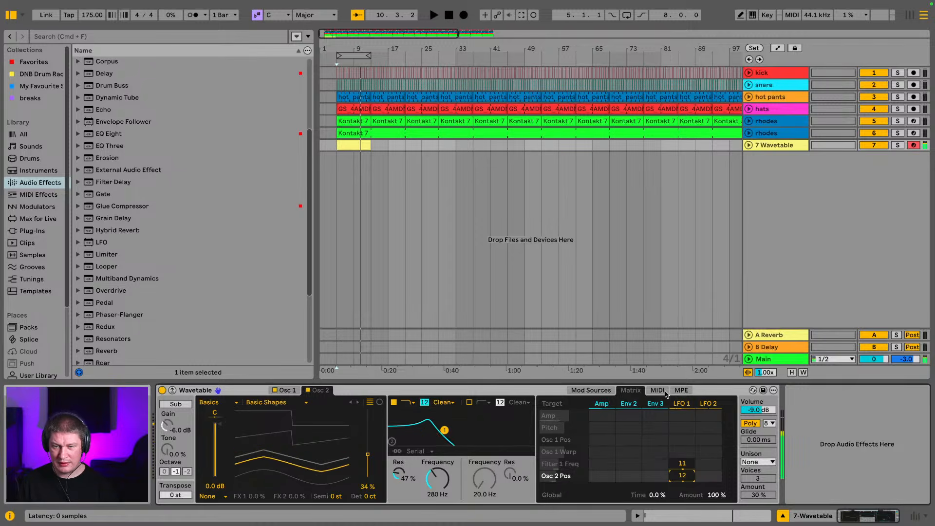
- Set LFO 1's rate to 1/8 and reduce its modulation of Filter 1 Freq and Osc 2 Pos to 3.1 each
left_click(680, 403)
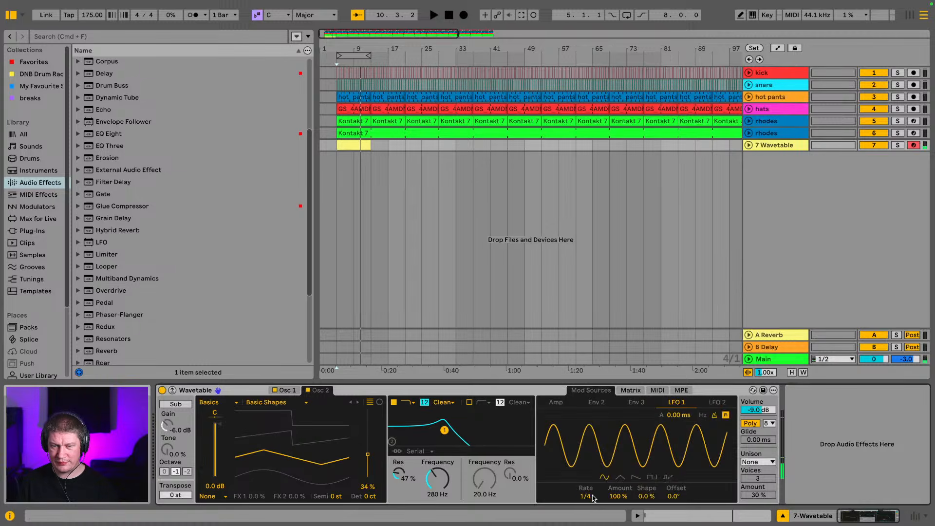
left_click_drag(586, 496, 586, 487)
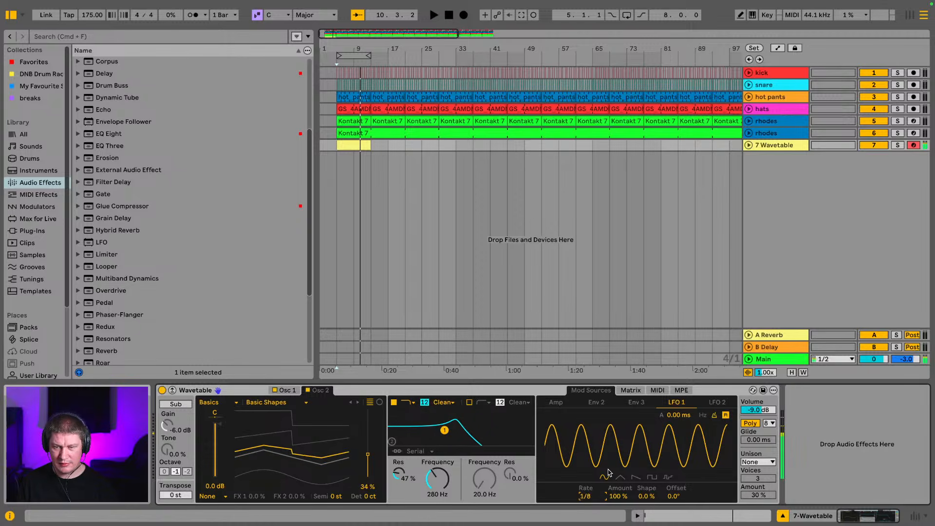
left_click(631, 391)
left_click(680, 471)
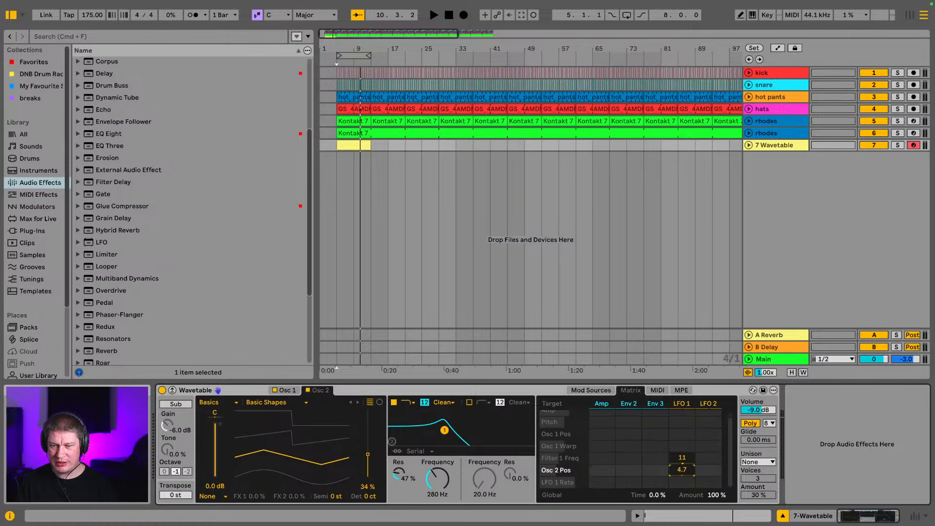
left_click(682, 459)
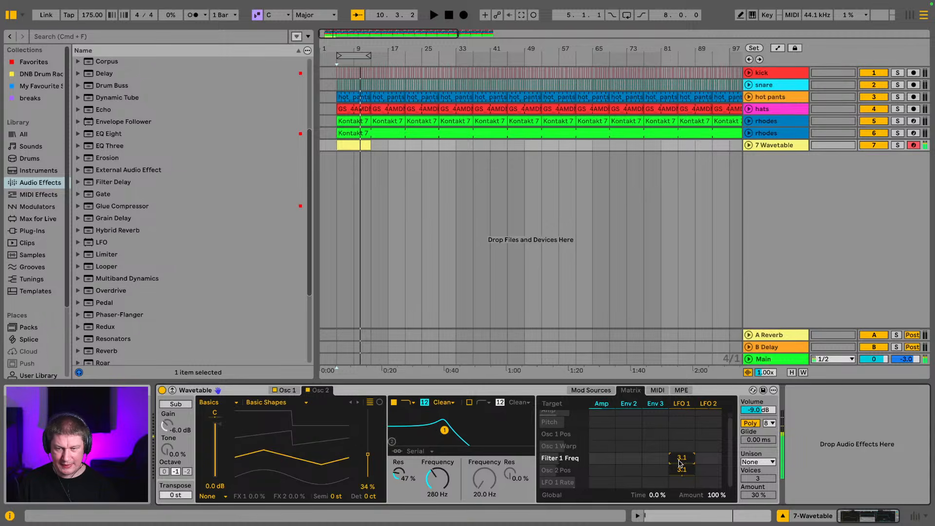
- Play the arrangement from bar 5 to try out the modulated bass with the beat and chords
left_click(350, 146)
key("space")
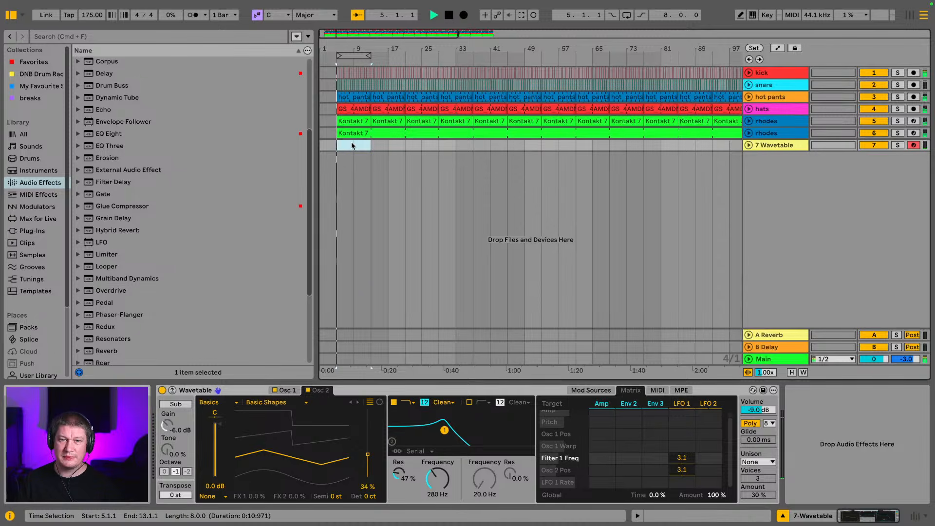
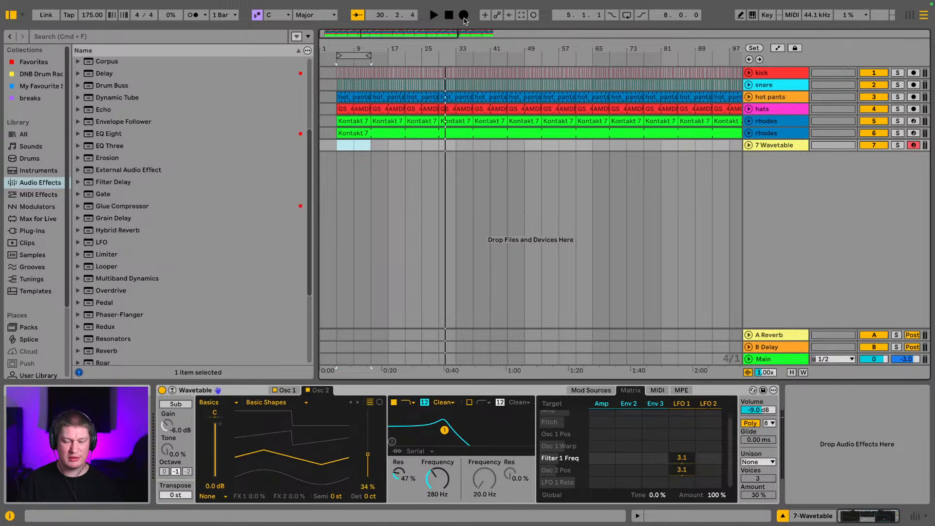
left_click(463, 16)
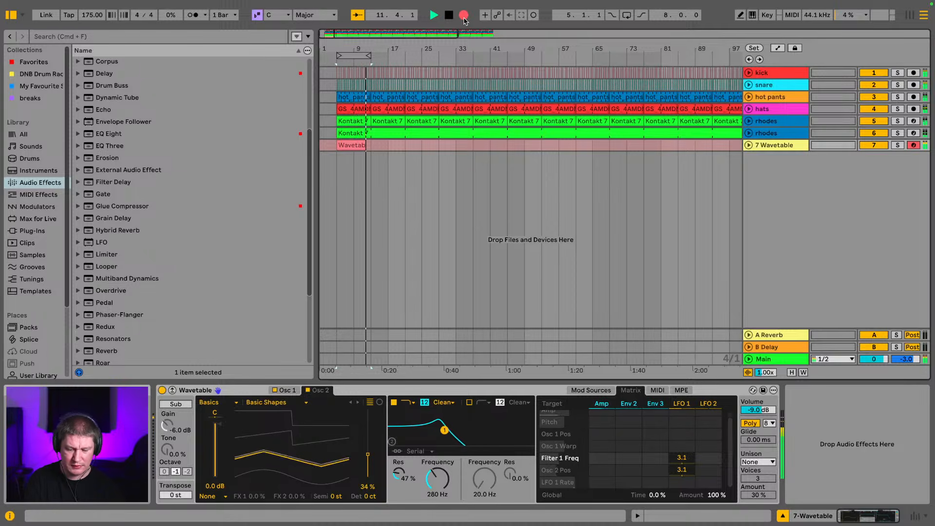
left_click(465, 21)
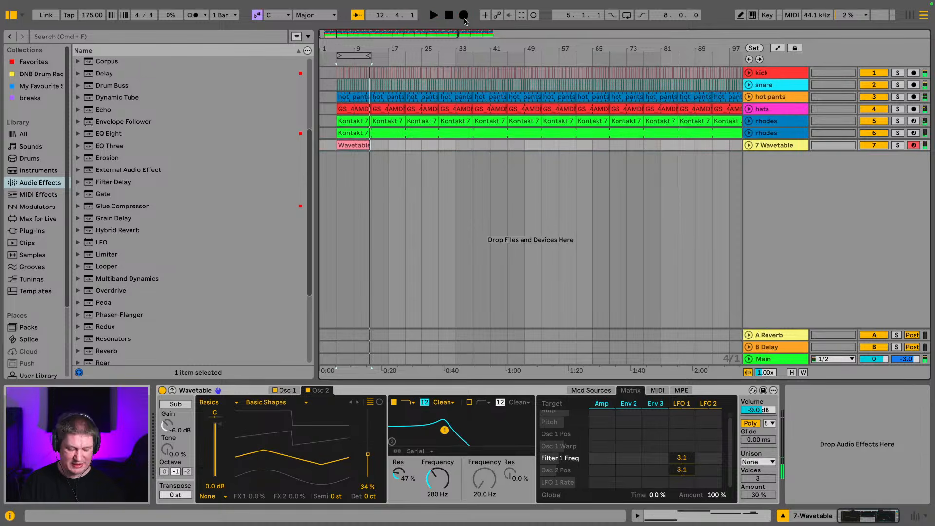
key("super+z")
- Record a played bassline on the Wavetable track from bar 5, and trim the recorded clip to end at bar 13
left_click(464, 19)
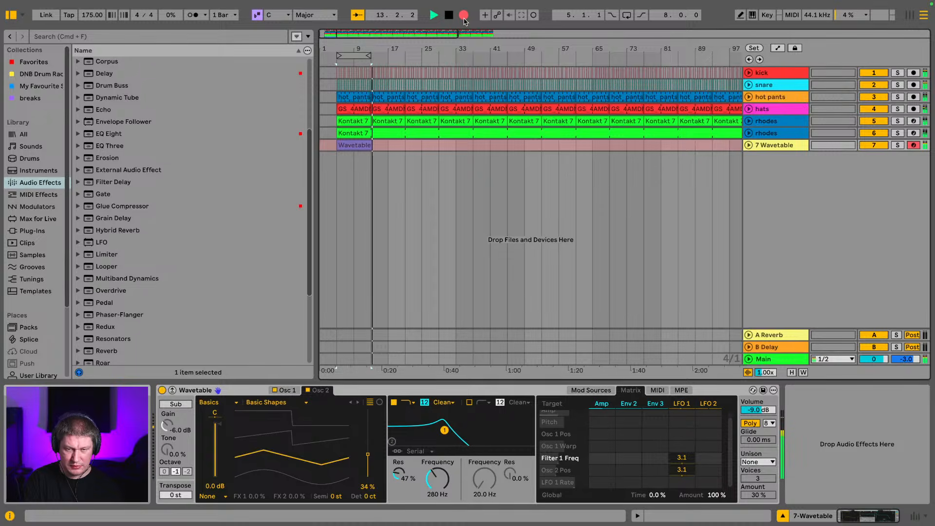
key("space")
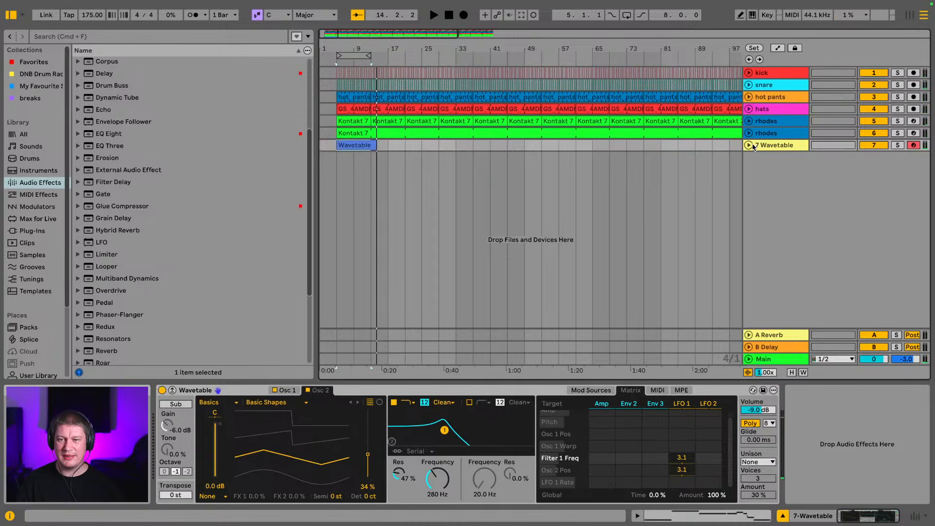
left_click_drag(752, 147, 765, 291)
left_click_drag(346, 43, 355, 107)
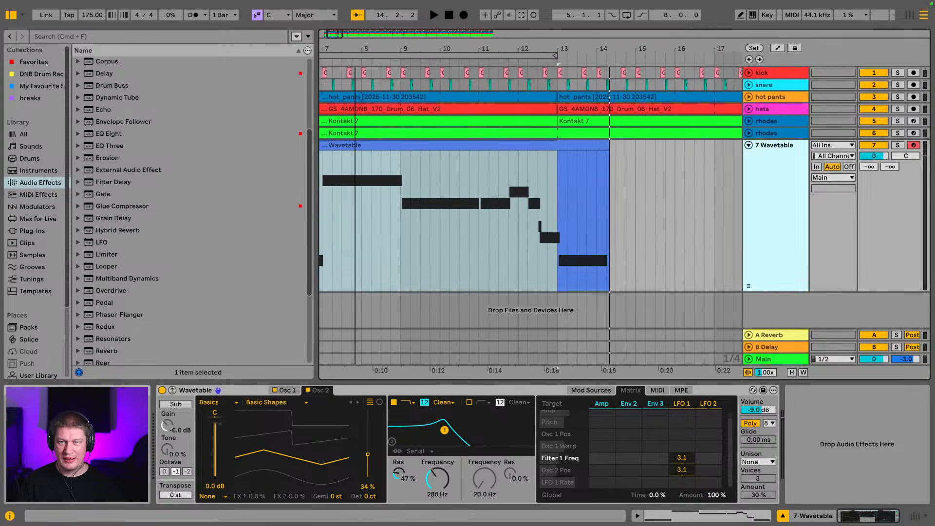
left_click_drag(361, 46, 444, 38)
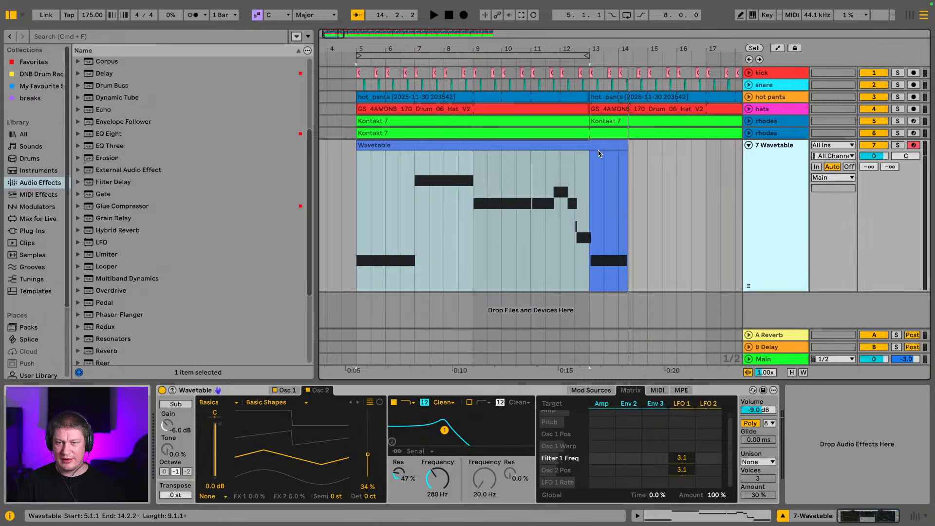
left_click_drag(619, 145, 587, 149)
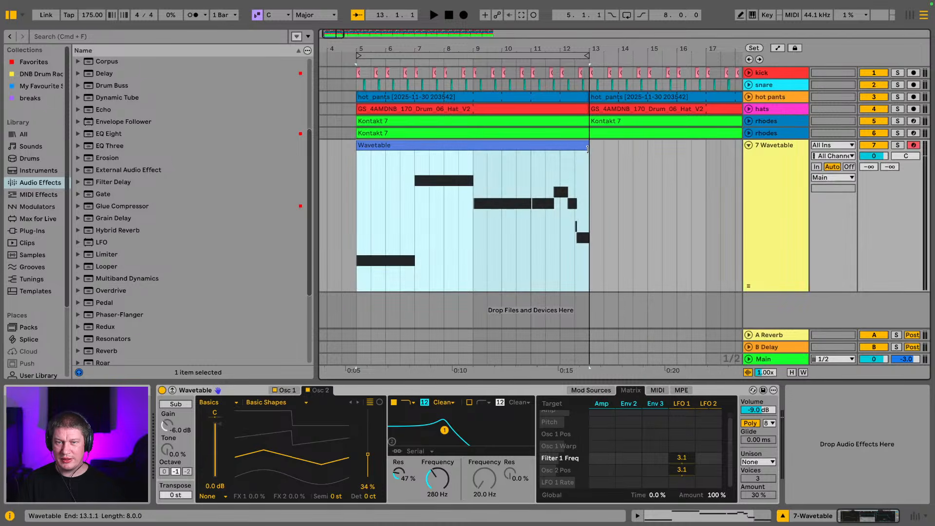
- Open the recorded Wavetable clip and nudge the A#0 notes near bars 5 and 7 back onto their bar starts
double_click(574, 146)
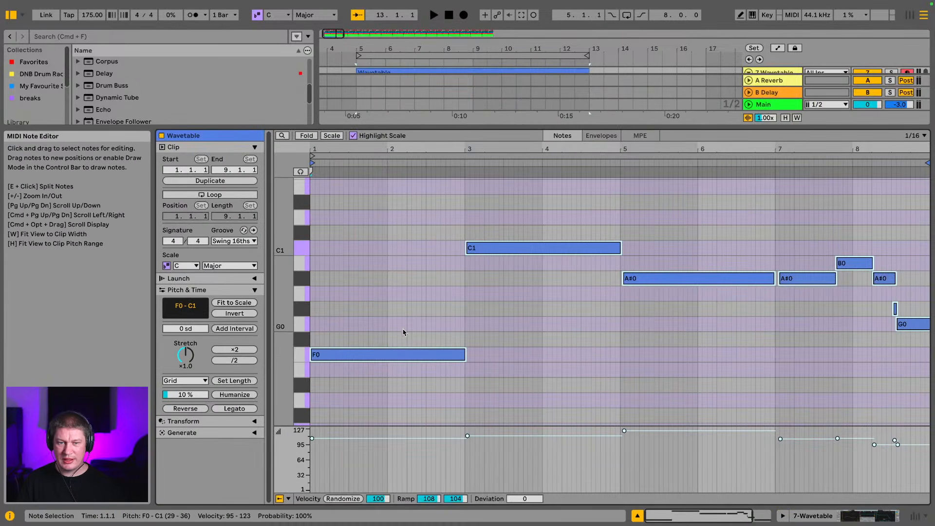
key("space")
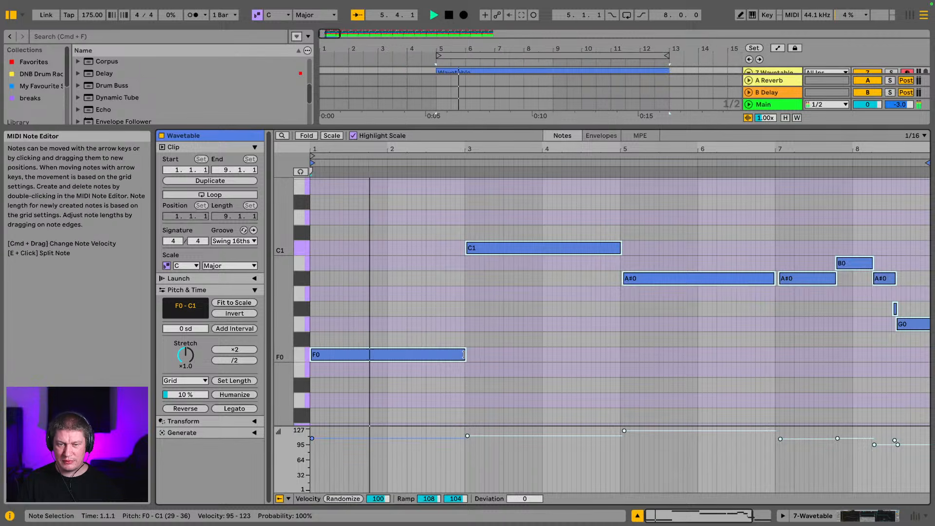
key("super+a")
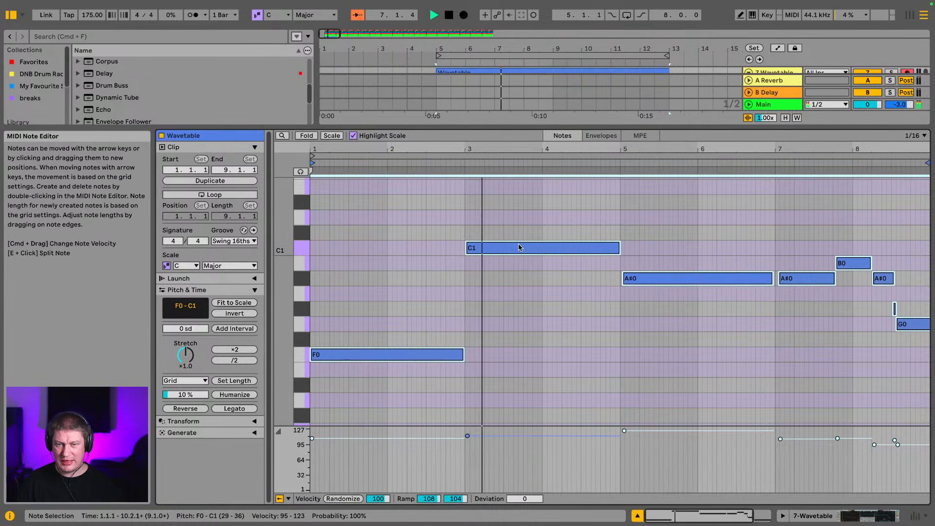
left_click(654, 280)
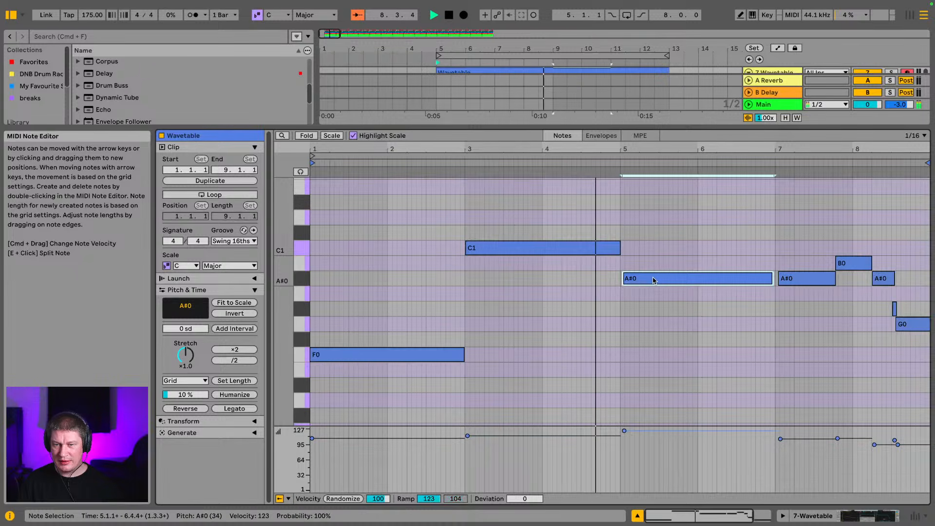
key("Left")
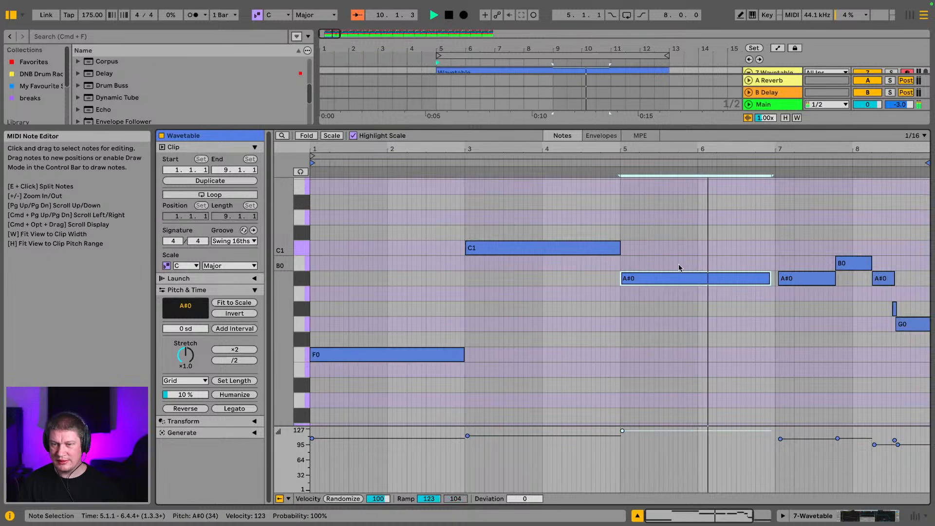
left_click(795, 277)
key("Left")
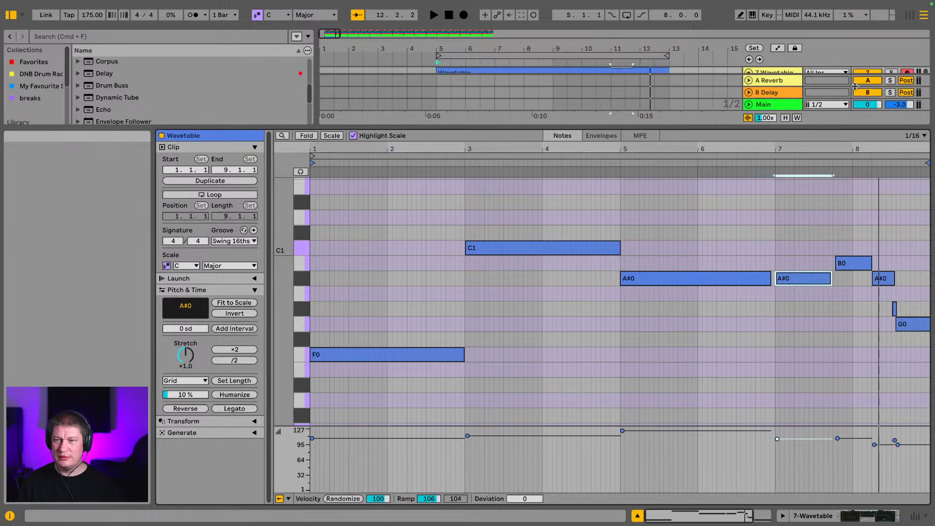
- Solo the Wavetable track and play its bassline from bar 11 of the arrangement
left_click_drag(811, 127, 810, 292)
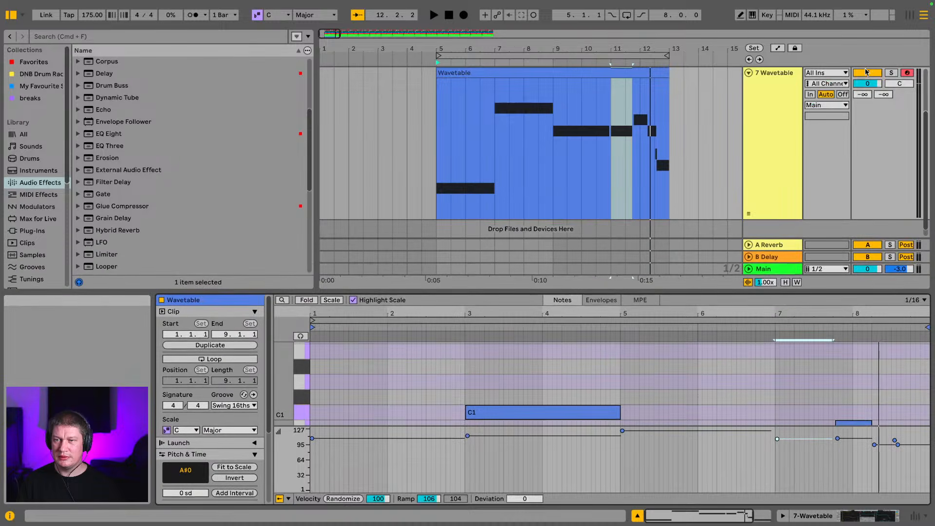
left_click(892, 73)
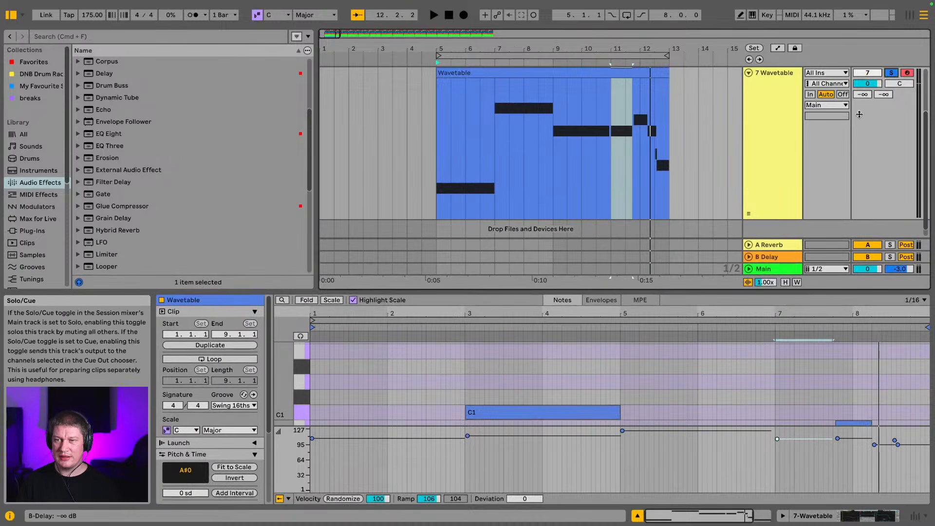
left_click(615, 172)
key("space")
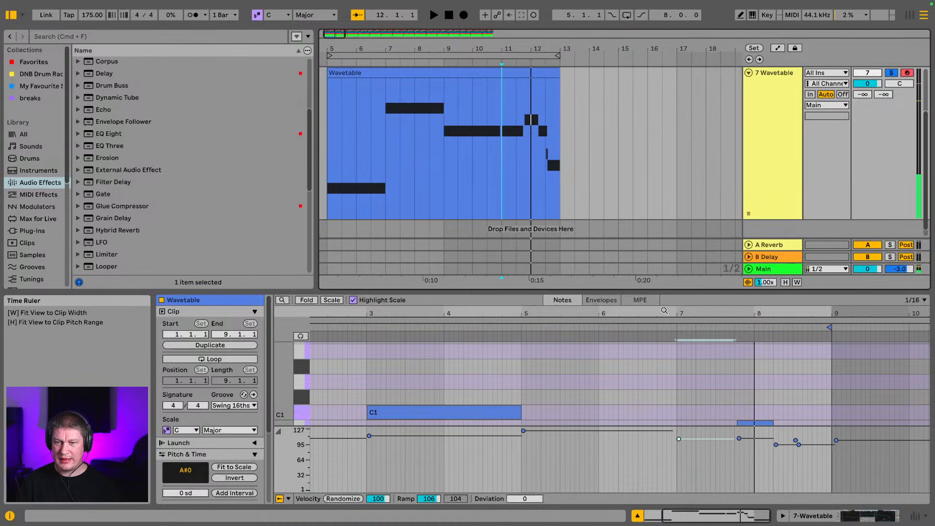
- Raise the B0 note near the end of bar 7 in the bass clip to C1
left_click_drag(667, 291, 668, 71)
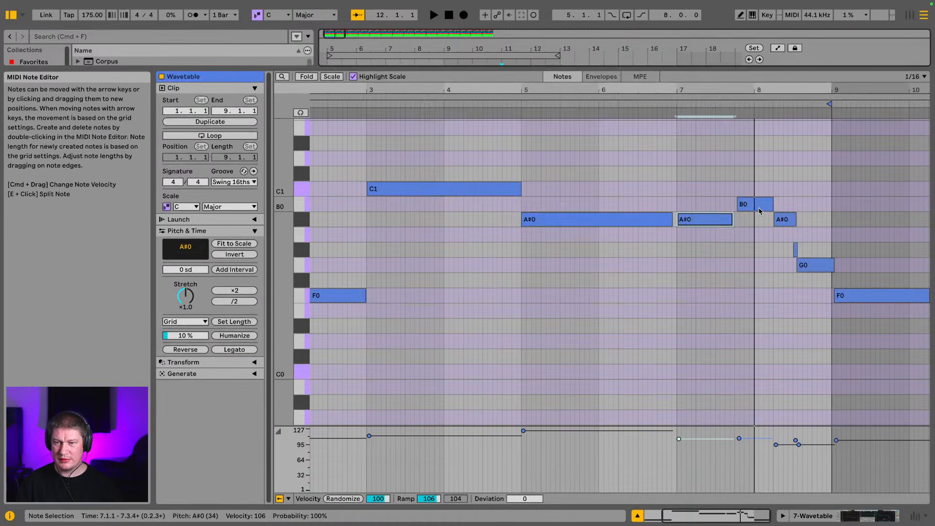
left_click(758, 205)
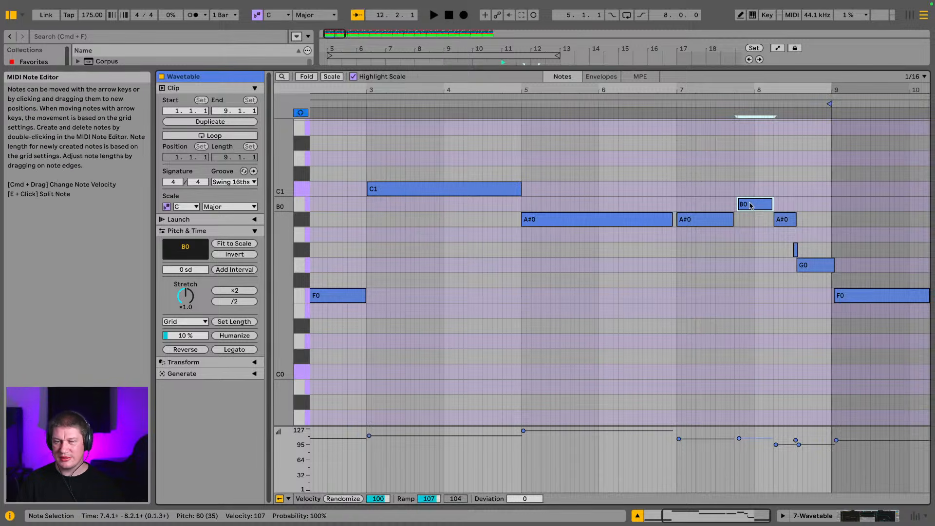
key("Up")
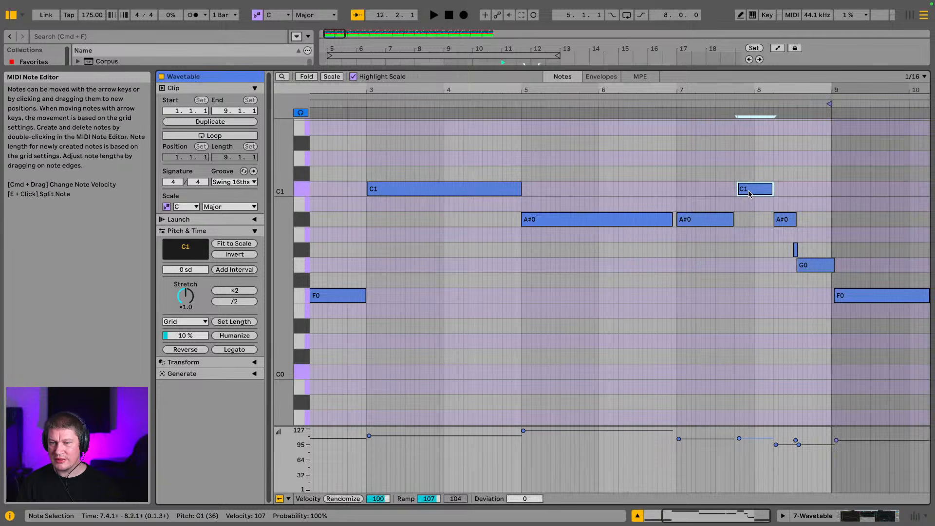
- Delete the stray very short G#0 note in bar 8 and raise the final G0 note to G#0
left_click(785, 219)
left_click(793, 253)
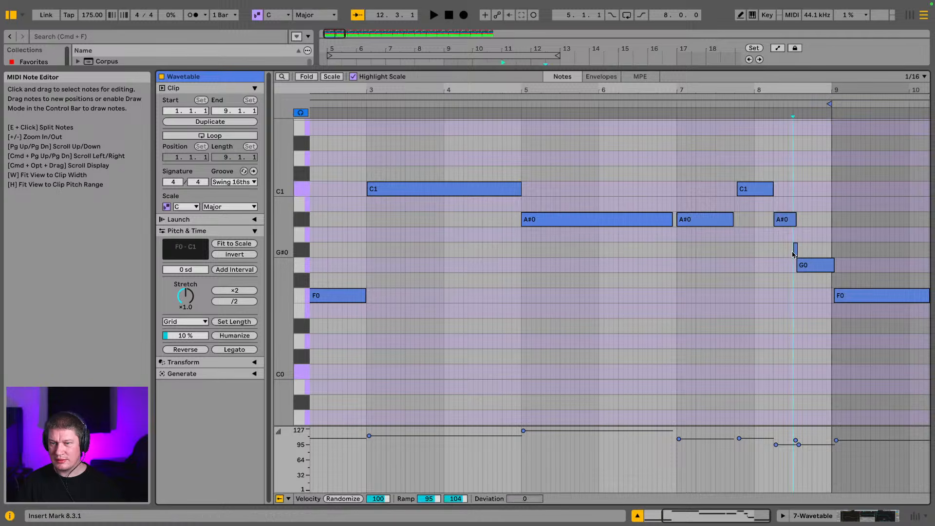
left_click(795, 252)
double_click(795, 252)
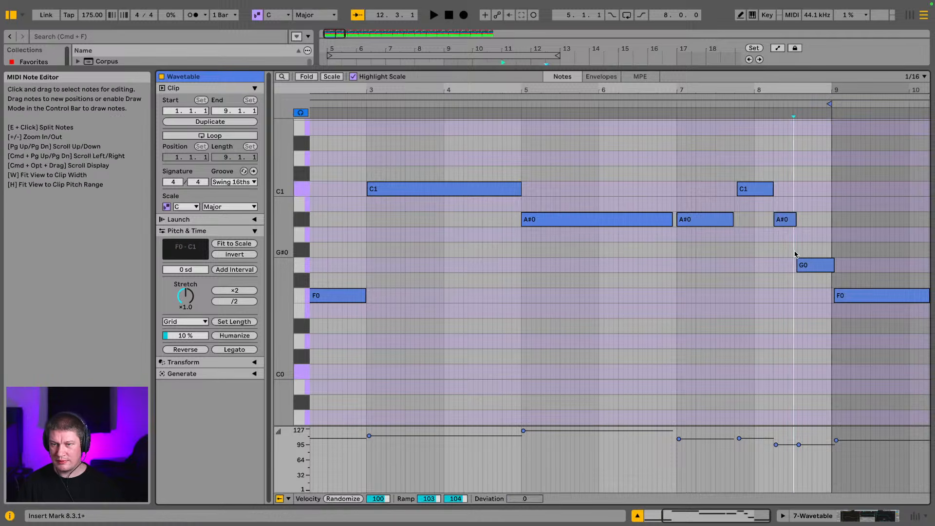
left_click(797, 266)
key("Up")
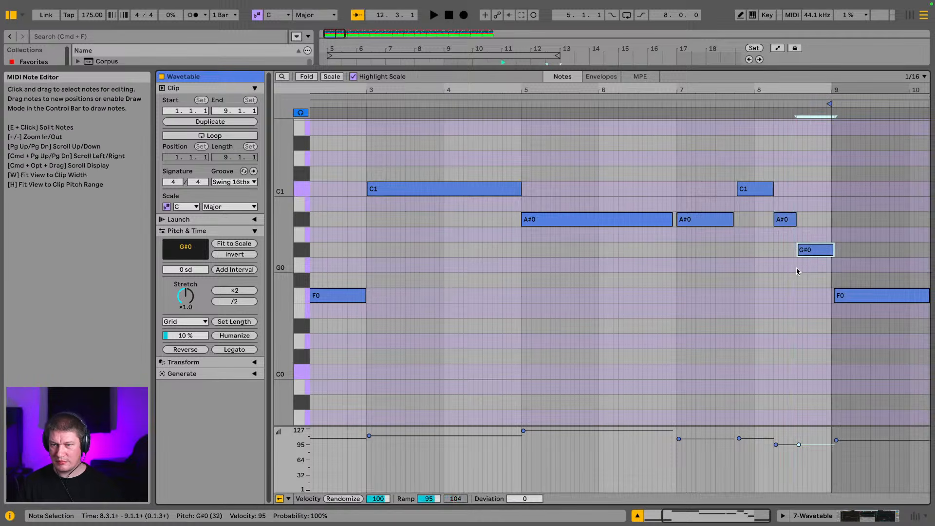
- Move the final G#0 note to start at 8.3 and shorten the preceding A#0 note to end there
key("space")
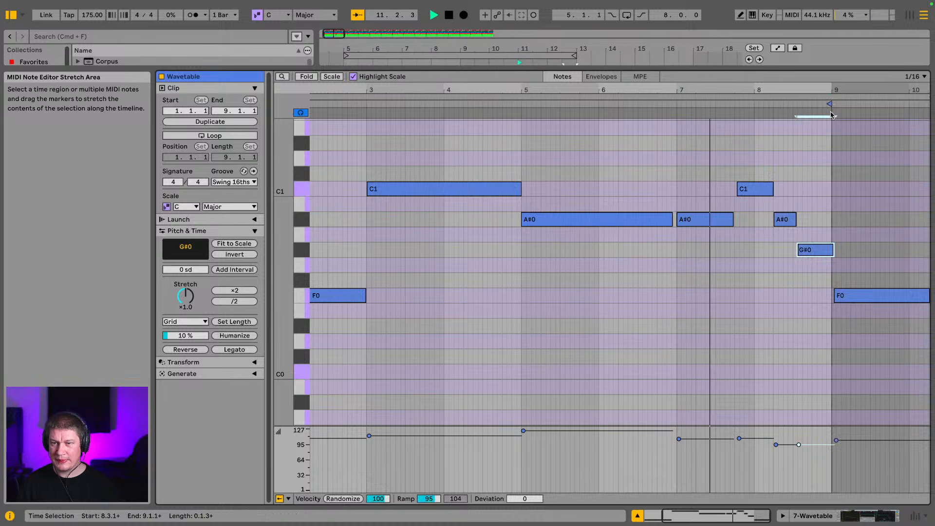
left_click_drag(819, 91, 773, 163)
key("space")
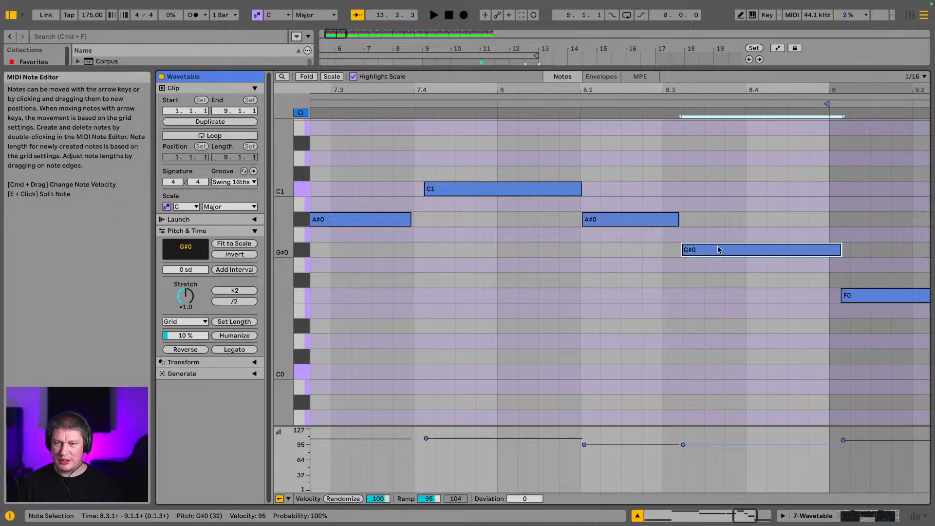
key("Left")
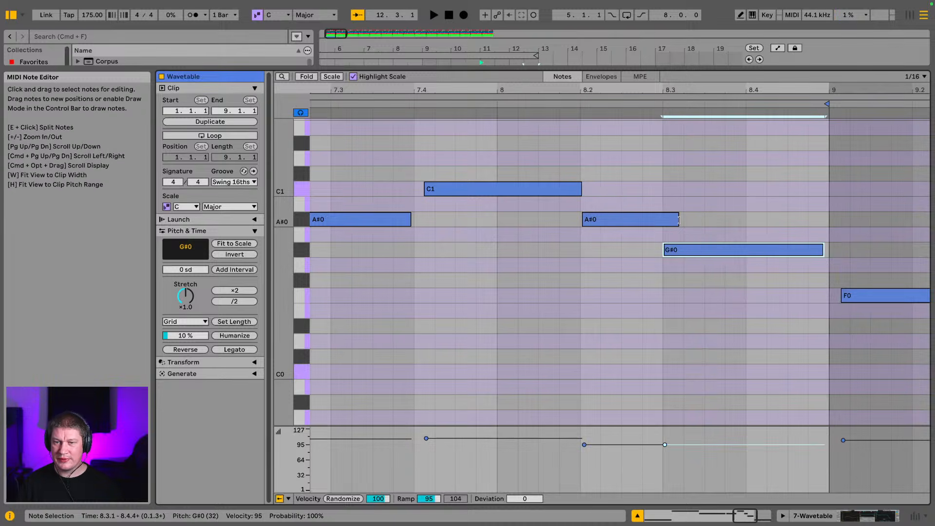
left_click_drag(678, 219, 663, 221)
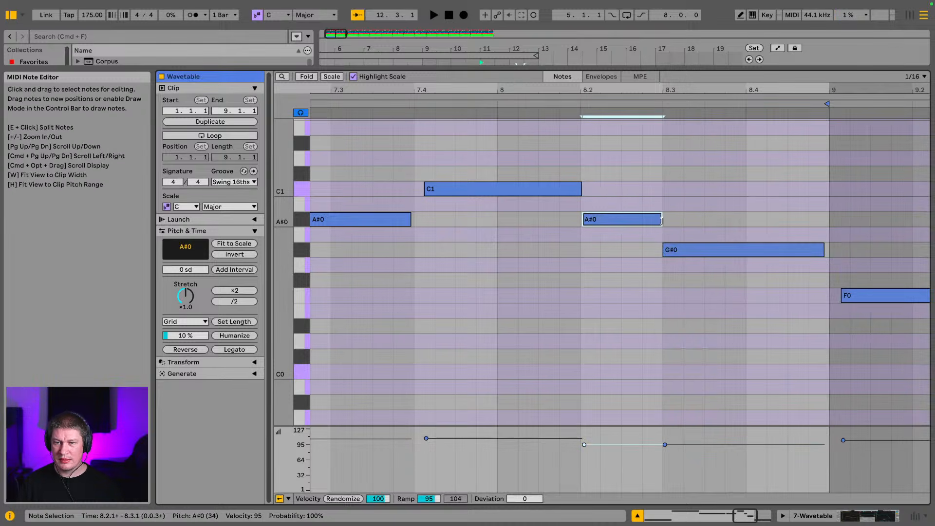
- Extend the start of the second C1 note back to 7.4 and play the phrase
left_click(507, 193)
key("space")
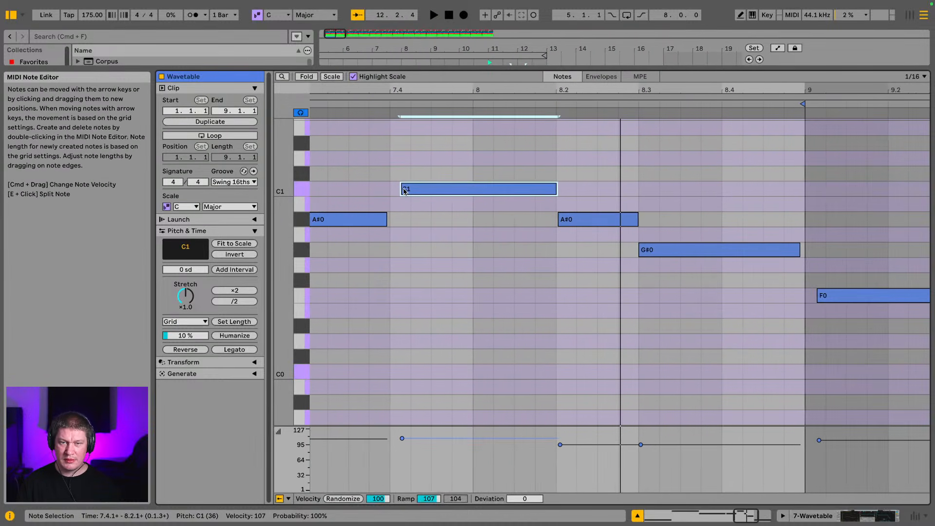
left_click_drag(402, 189, 391, 189)
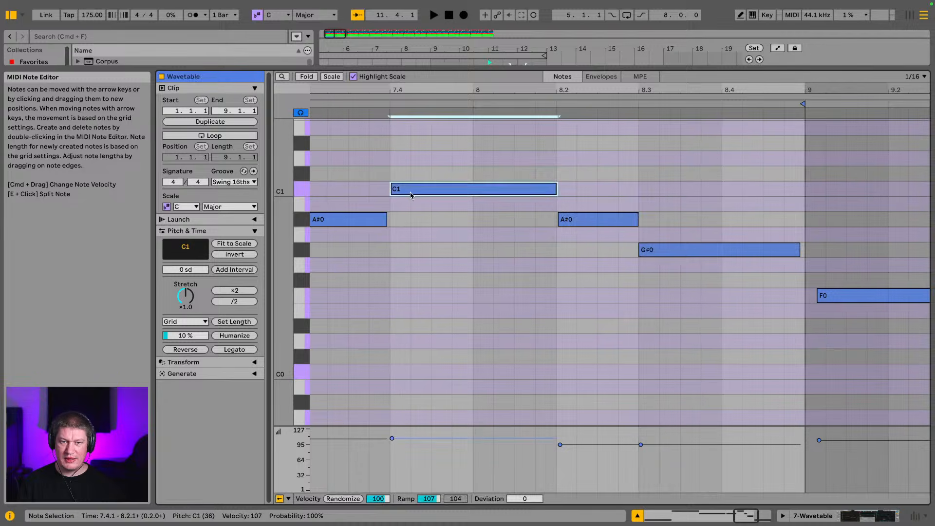
key("space")
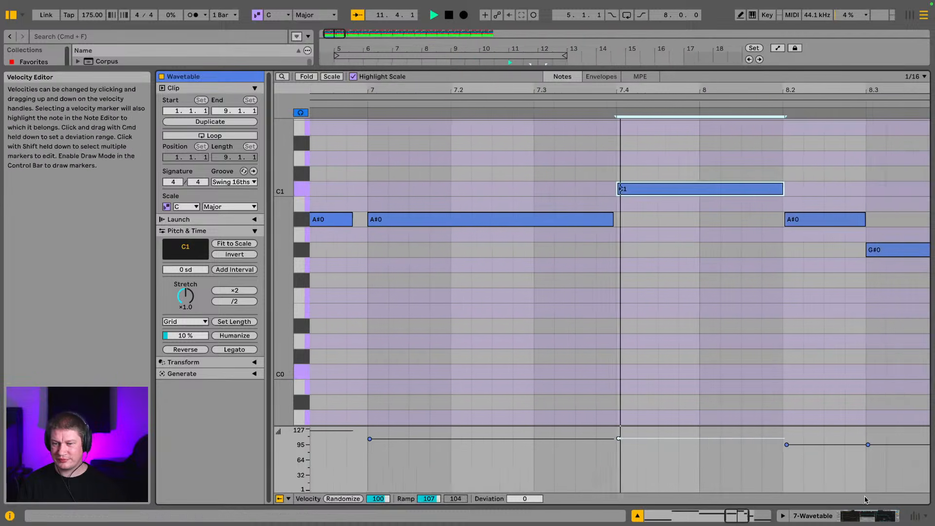
- Solo both rhodes tracks along with the Wavetable bass and loop playback of bars 5 to 13
left_click(869, 516)
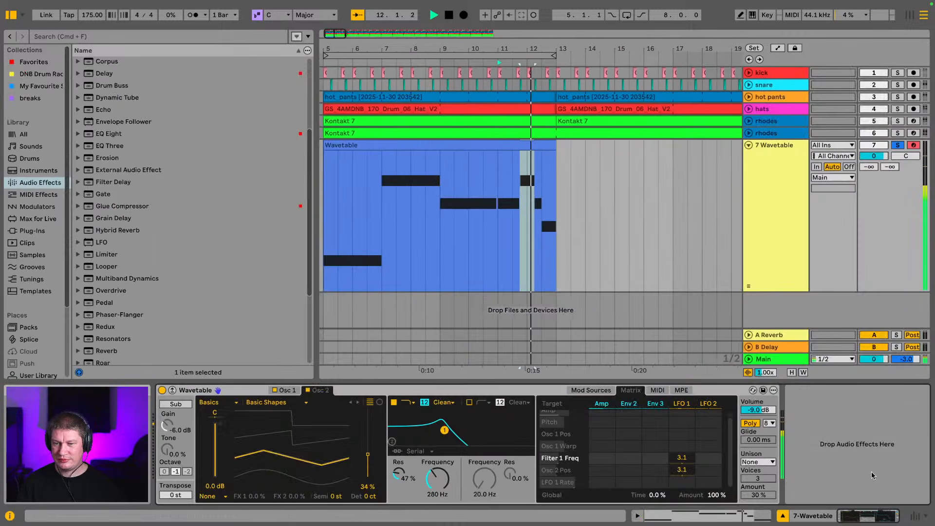
left_click(898, 133, "super")
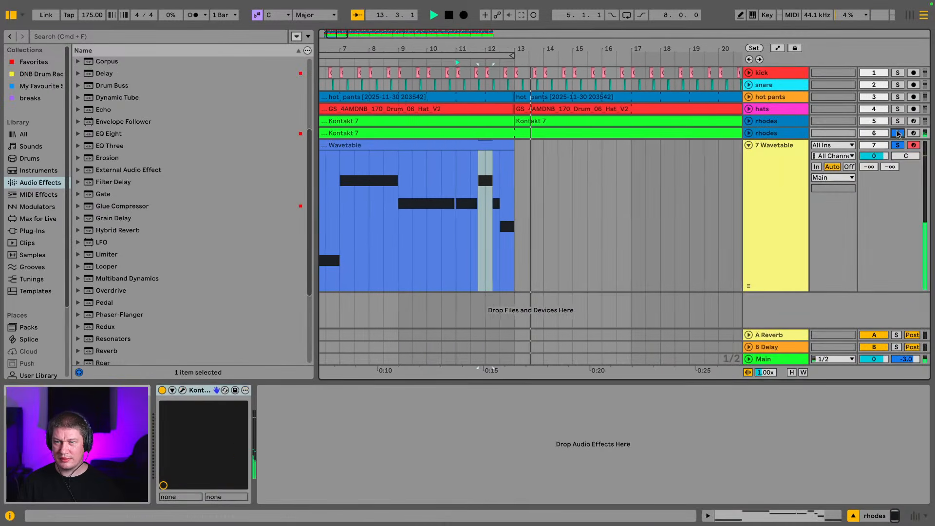
key("space")
left_click(491, 145)
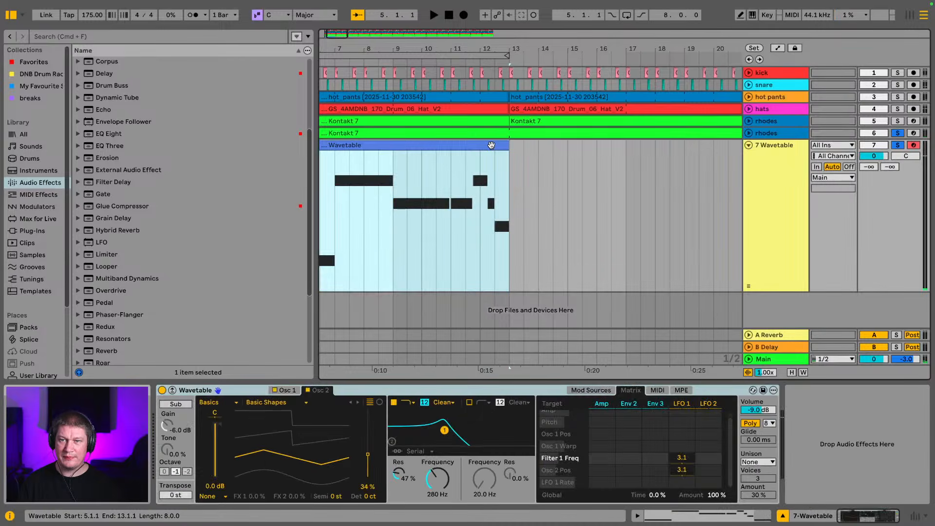
left_click(627, 15)
key("space")
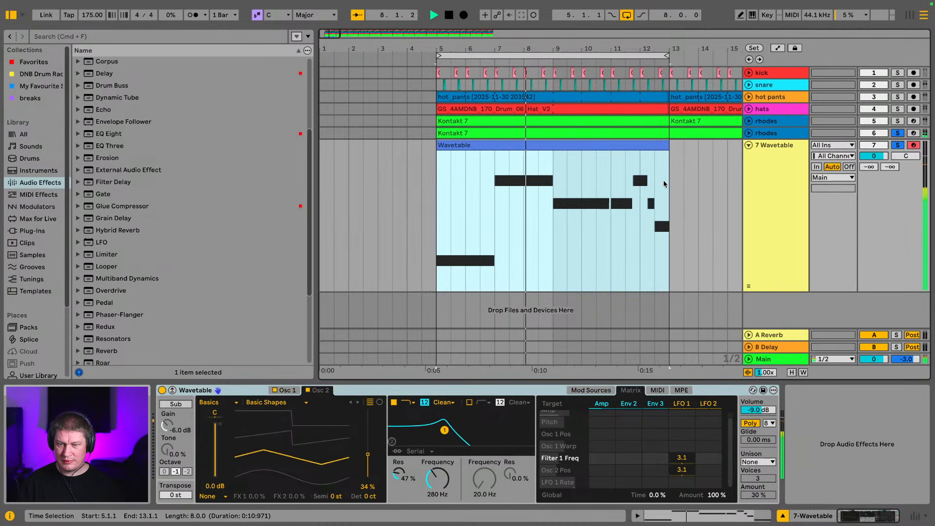
left_click(898, 121)
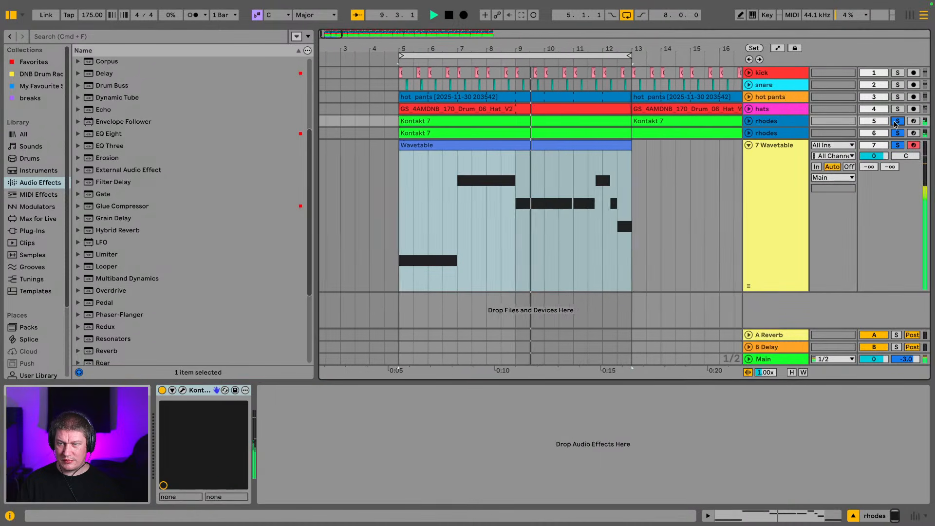
- Collapse the Wavetable track and clear the solos to hear the full loop with drums
left_click(749, 145)
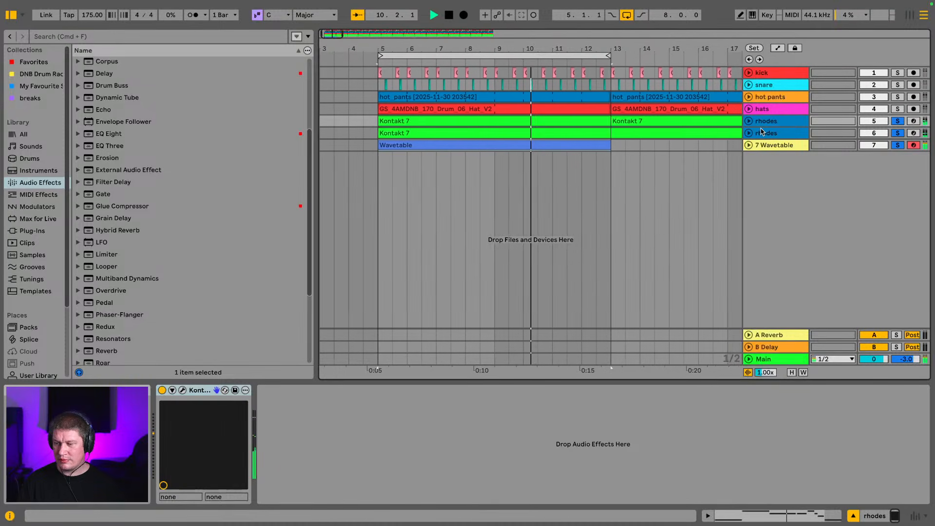
left_click(898, 123)
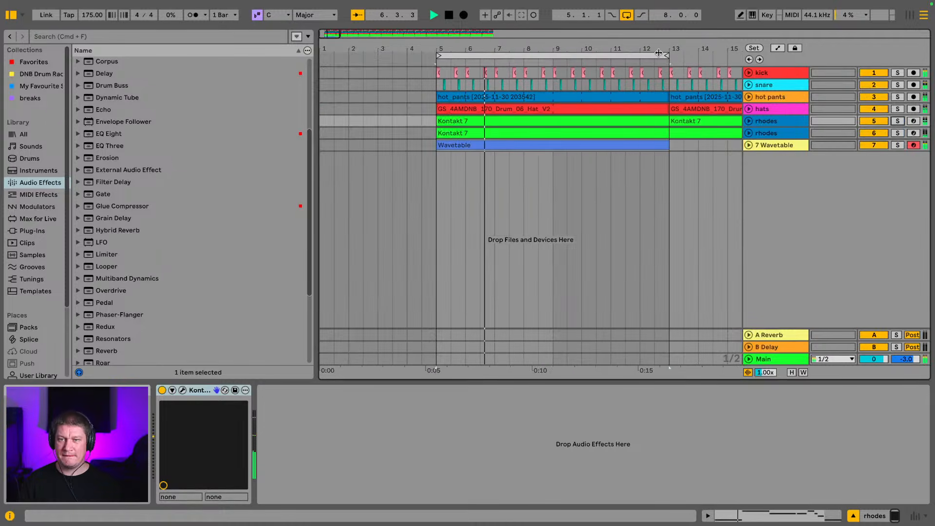
left_click_drag(649, 49, 604, 43)
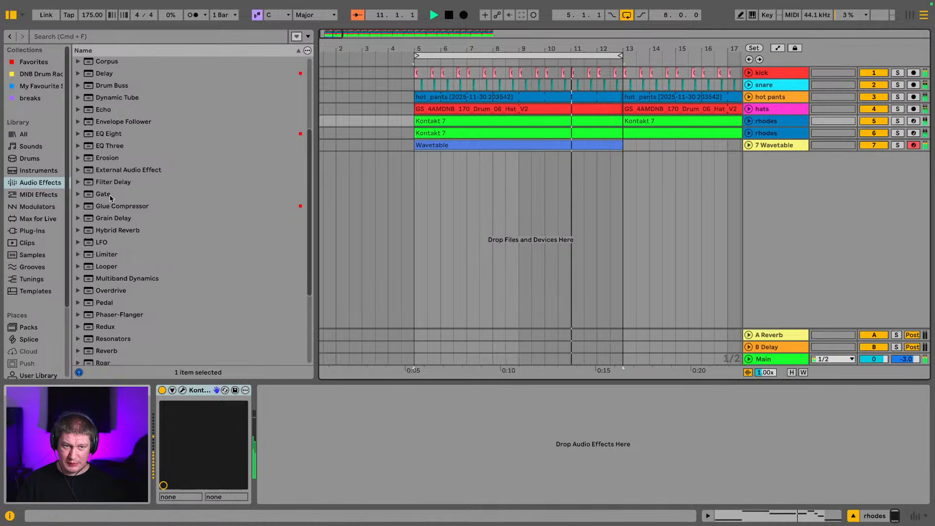
- Search the browser's Instruments category for "pad"
left_click(141, 32)
type("pad")
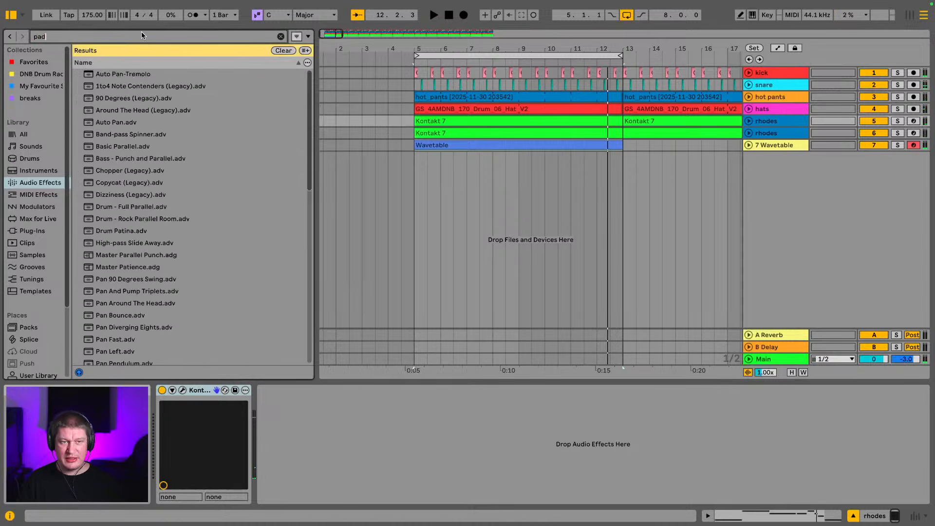
left_click(38, 171)
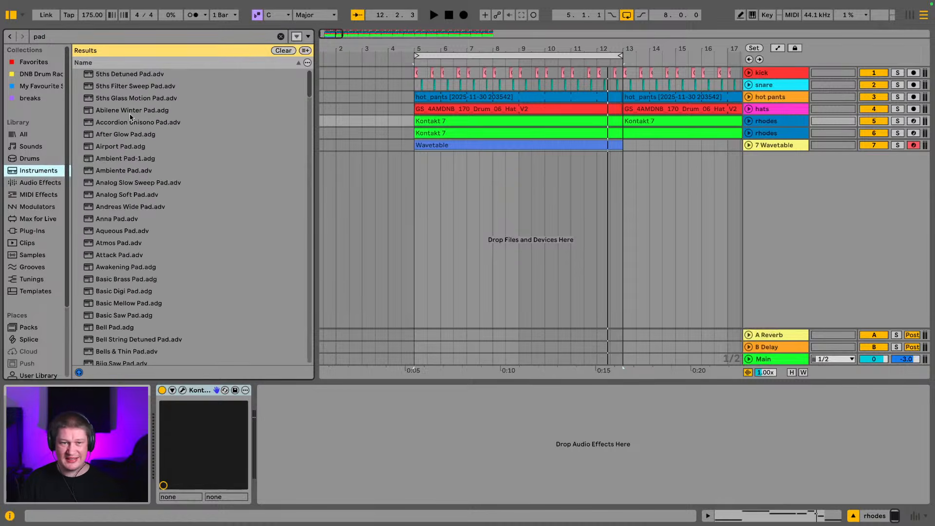
- Audition the pad presets in the search results one after another, from After Glow Pad to Attack Pad
left_click(130, 135)
key("Down")
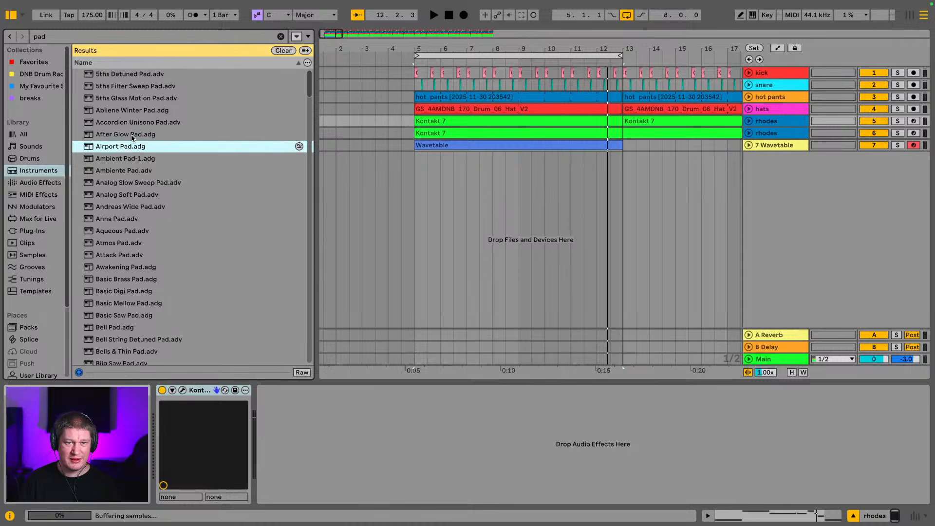
key("Down")
key("Down")
scroll(143, 145, "down", 1)
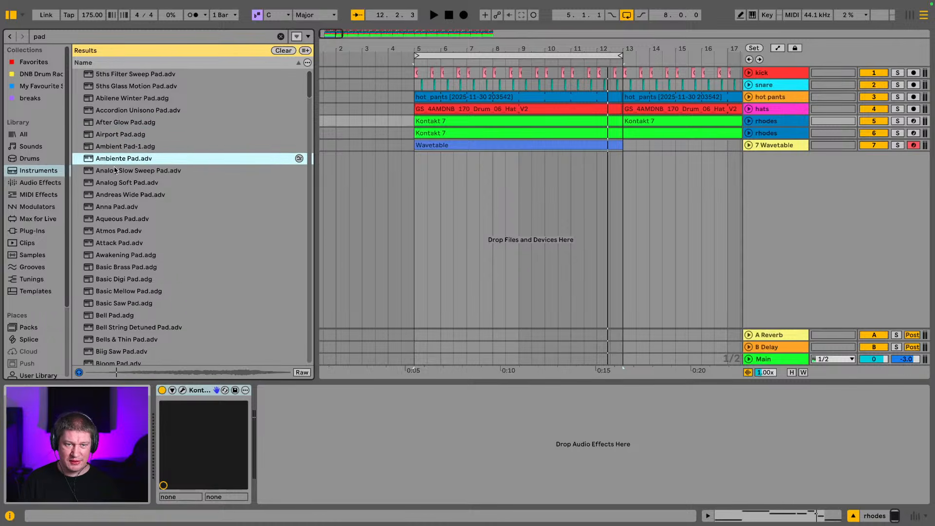
left_click(129, 167)
key("Down")
key("Down")
key("Down")
key("Down")
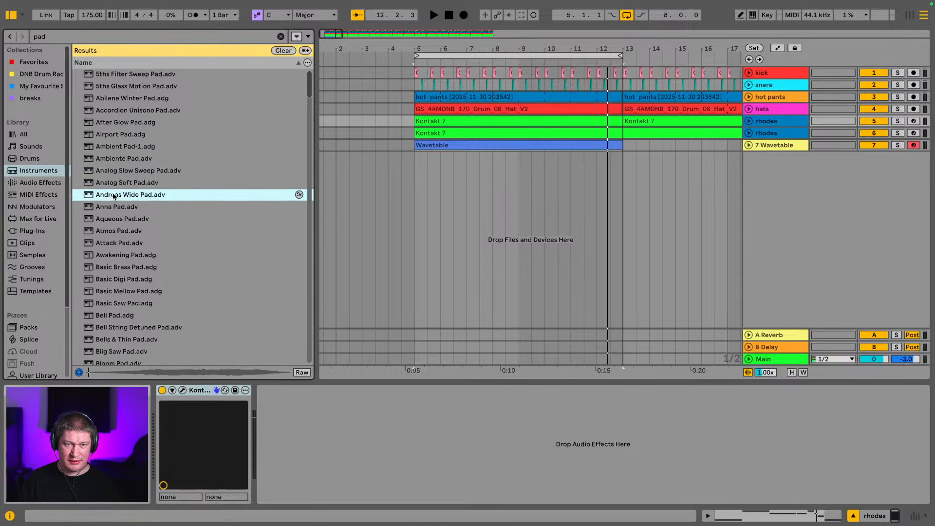
key("Down")
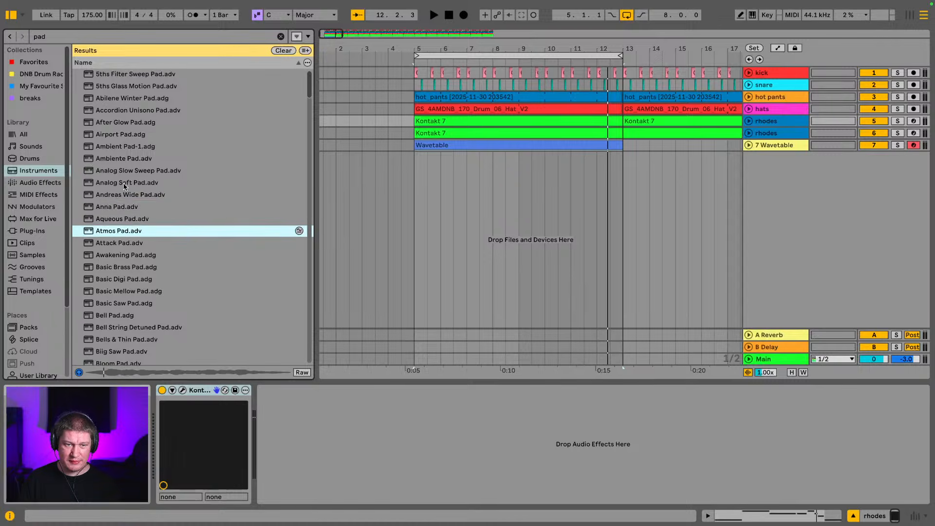
scroll(124, 187, "down", 3)
key("Down")
scroll(127, 183, "down", 1)
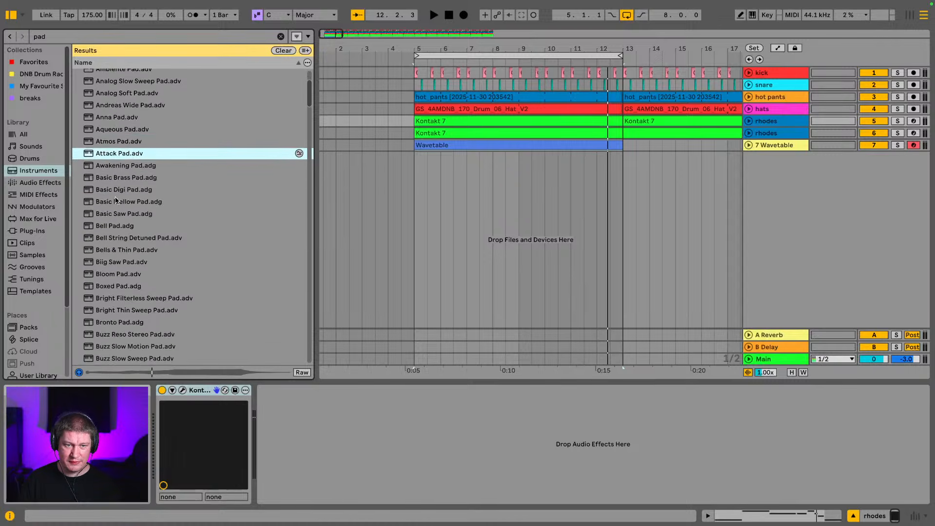
- Continue auditioning pad presets from Basic Mellow Pad through the Bell, Bright and Buzz pads
left_click(116, 201)
left_click(114, 212)
scroll(111, 209, "down", 3)
key("Down")
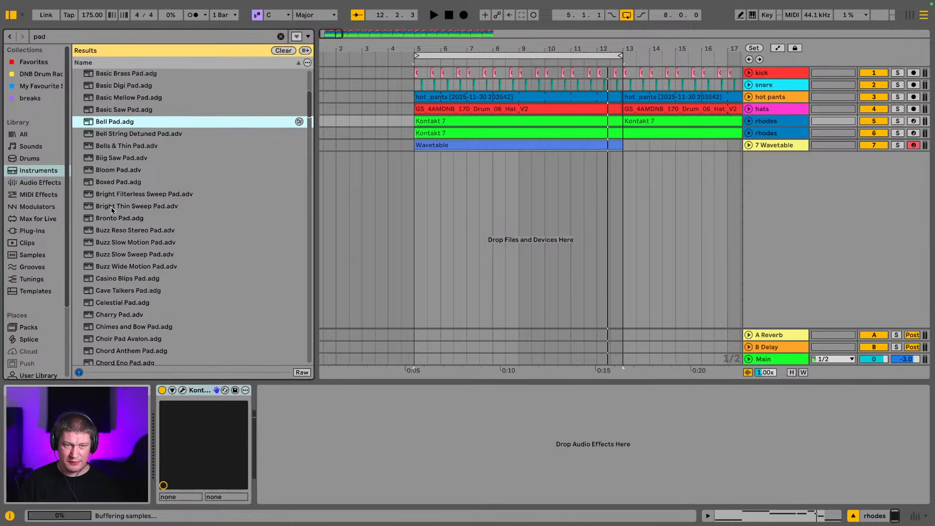
left_click(111, 206)
key("Down")
key("Down")
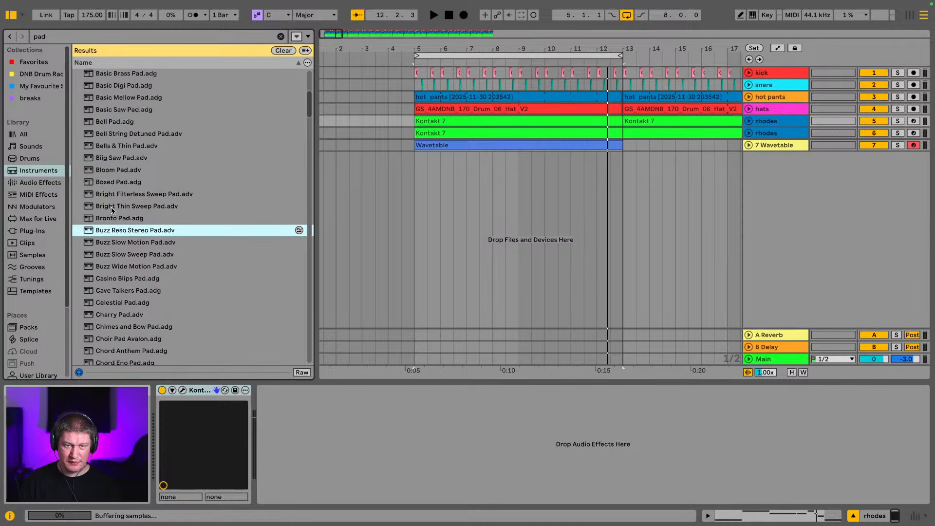
scroll(112, 210, "down", 1)
key("Down")
left_click(119, 253)
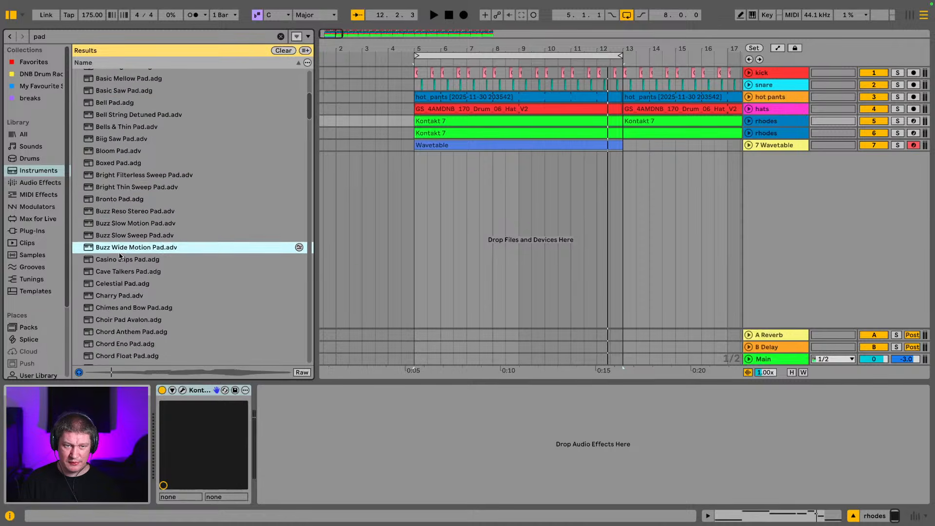
- Preview further pad presets, including the Chord pads, Cut Pad and Drapes Pad, and select Duetta Pad
scroll(119, 254, "down", 5)
left_click(119, 256)
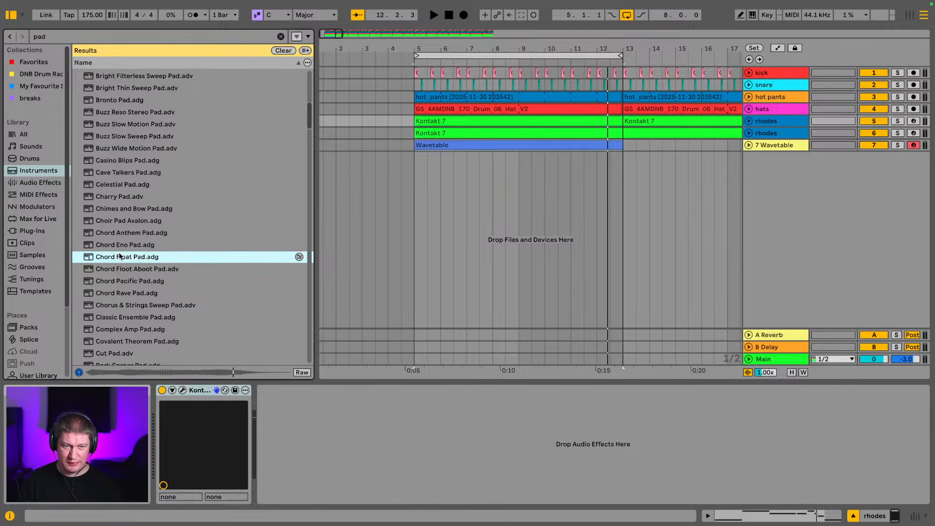
key("Down")
key("Down")
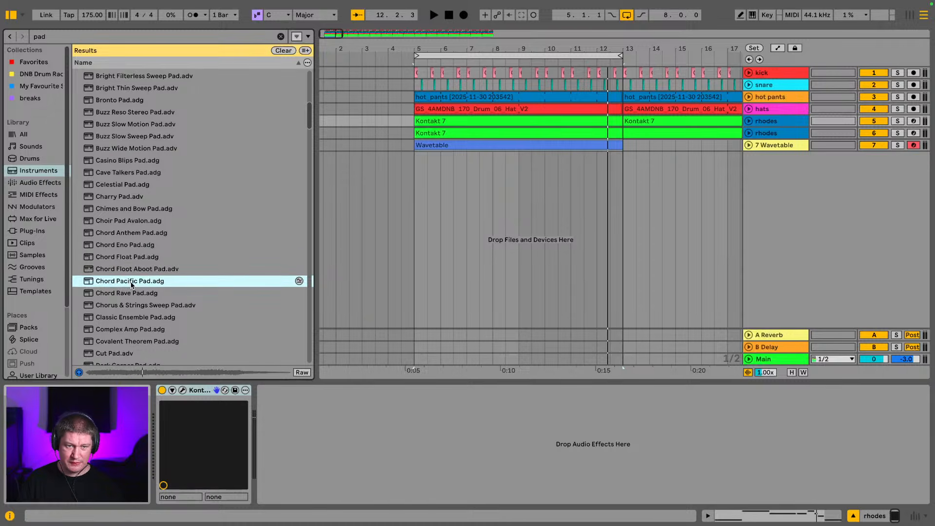
scroll(135, 282, "down", 1)
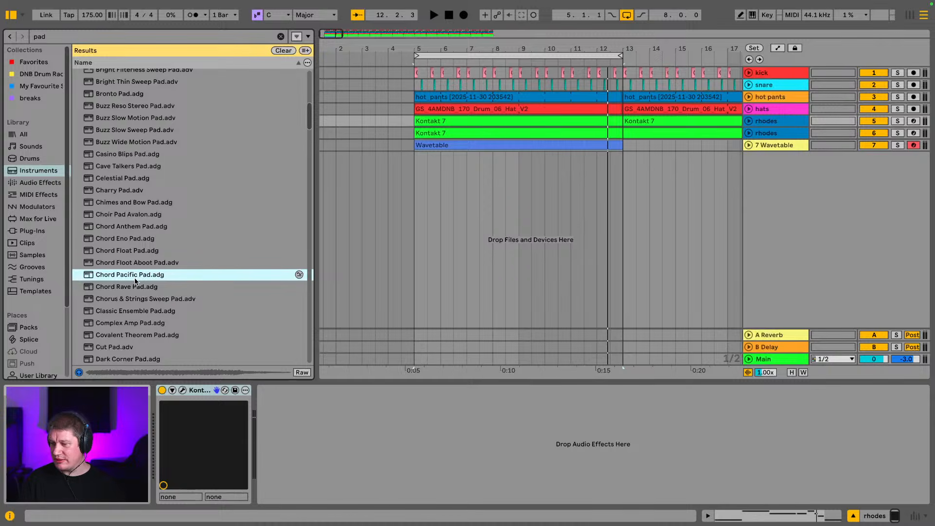
key("Down")
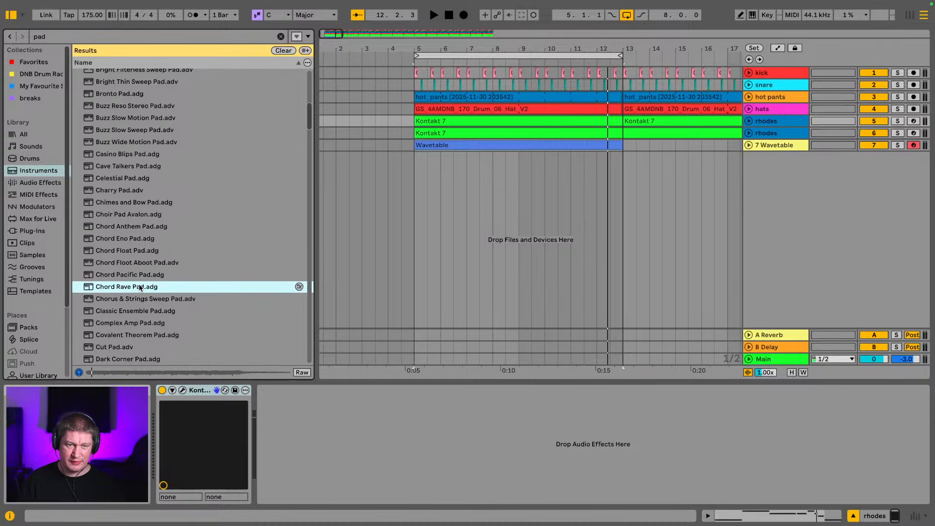
left_click(138, 295)
scroll(142, 291, "down", 3)
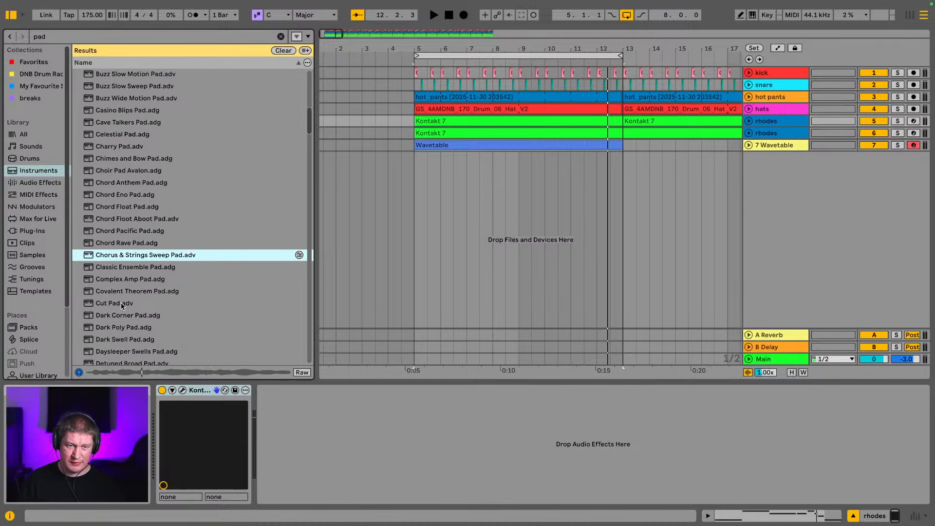
left_click(122, 303)
scroll(143, 285, "down", 2)
scroll(149, 286, "down", 6)
left_click(146, 285)
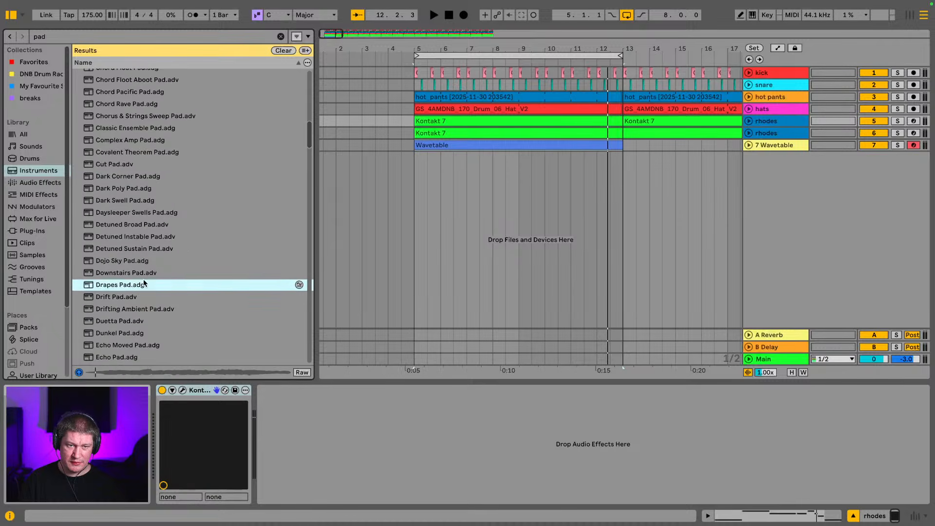
scroll(145, 280, "down", 2)
left_click(136, 294)
left_click(137, 288)
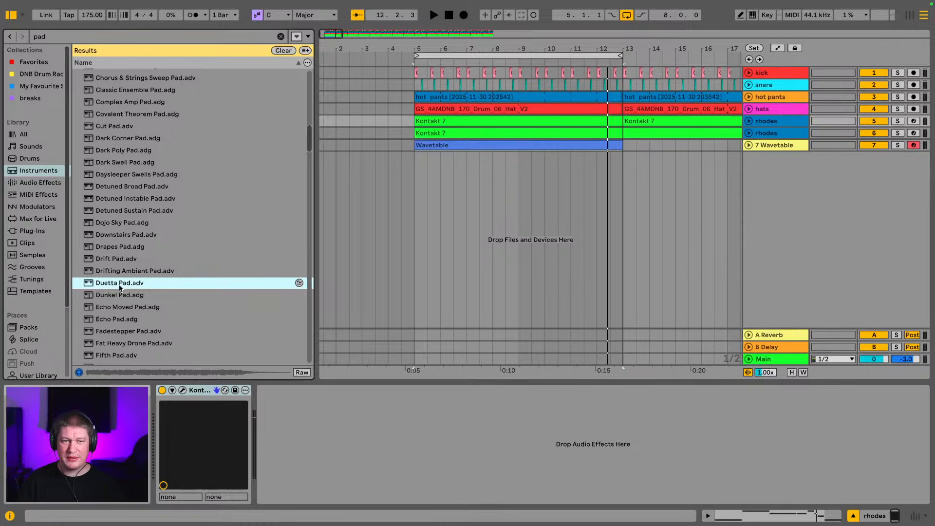
- Listen to the loop and load Duetta Pad onto a new MIDI track below the Wavetable track
key("space")
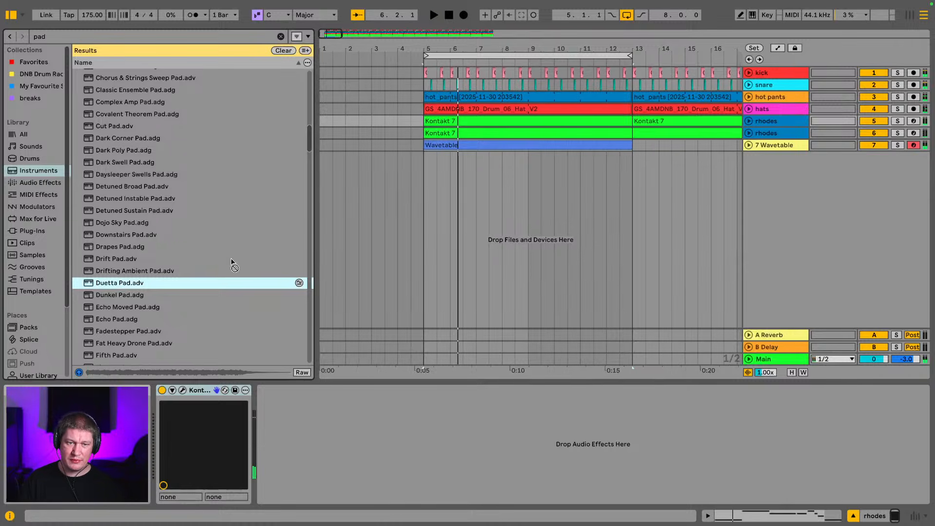
left_click_drag(232, 263, 426, 227)
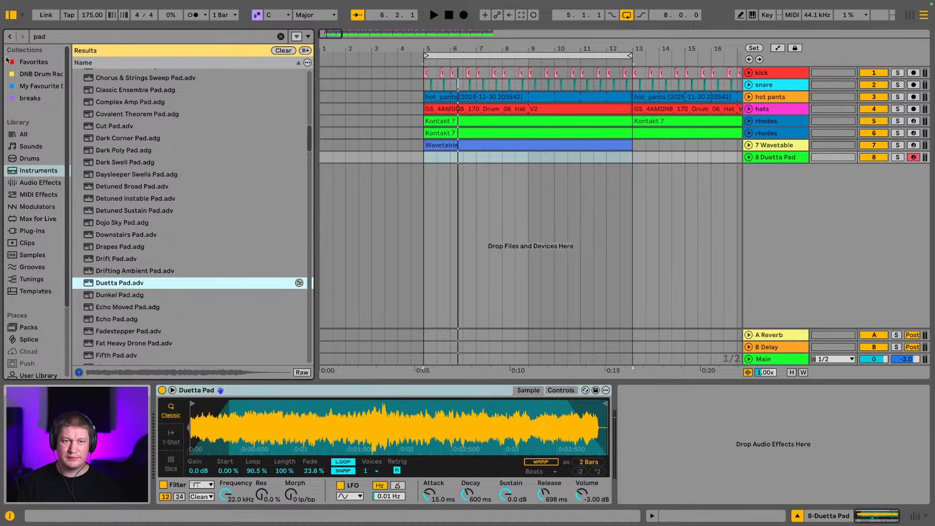
- Play the loop and open the Production folder among the browser's places
key("space")
scroll(27, 234, "down", 2)
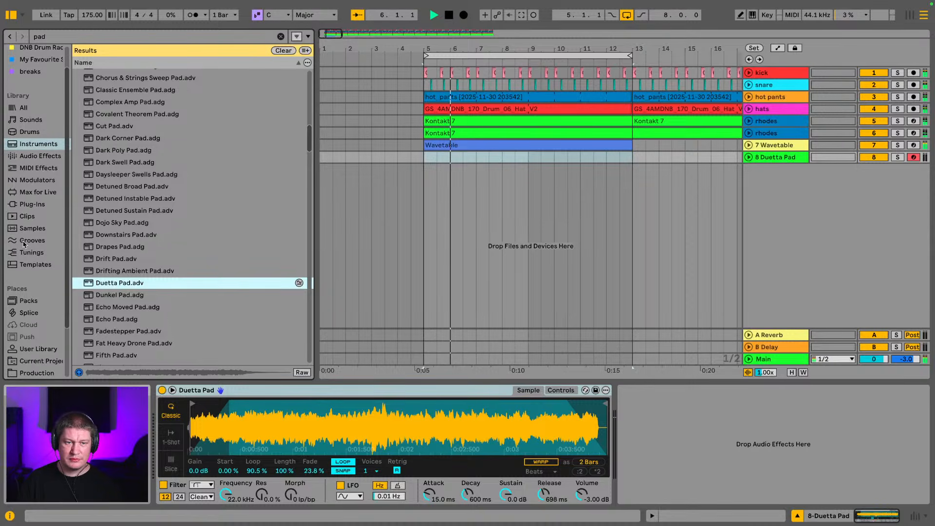
scroll(32, 356, "down", 2)
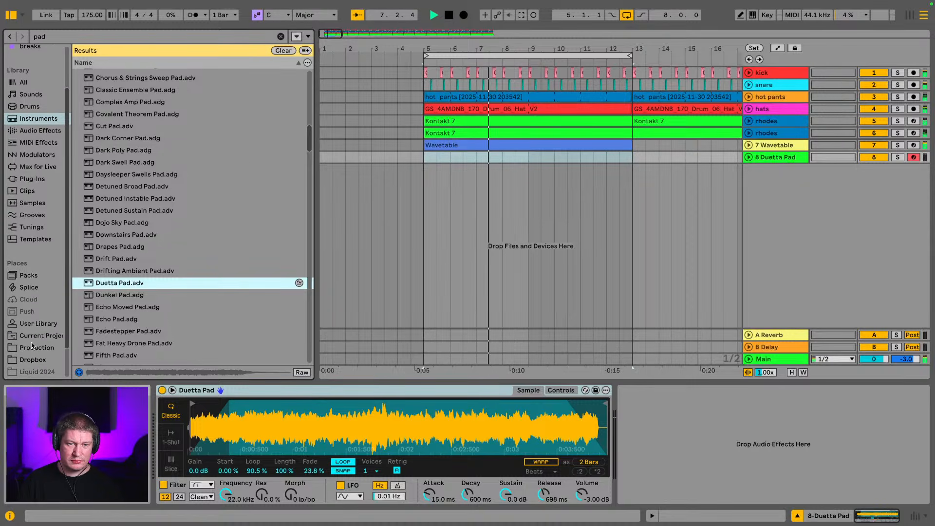
left_click(36, 348)
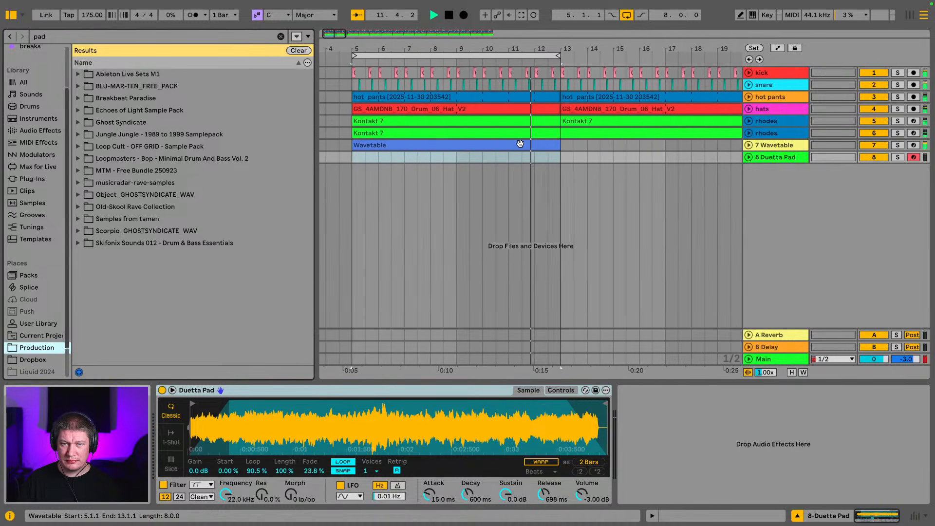
- In the Wavetable clip, shorten the first F0 note to one bar, duplicate it into bar 2 an octave higher and play it
double_click(504, 144)
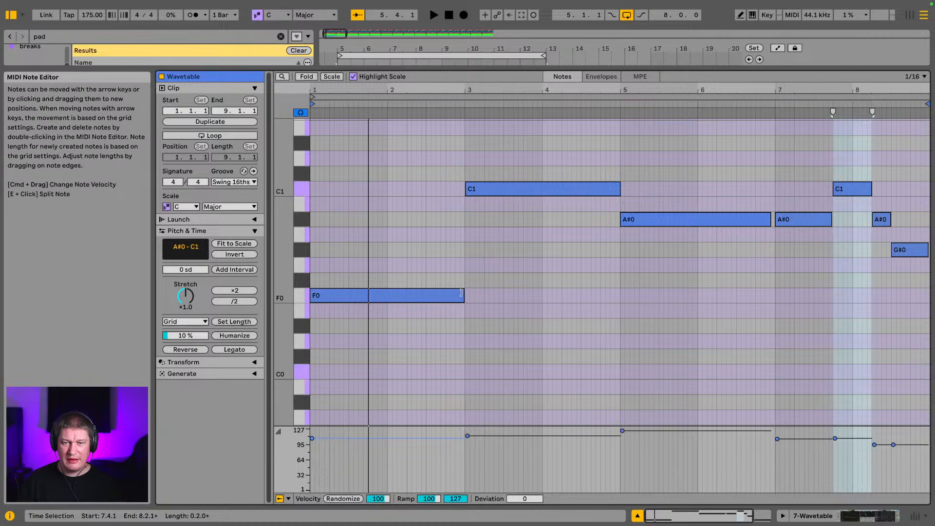
left_click_drag(463, 295, 381, 294)
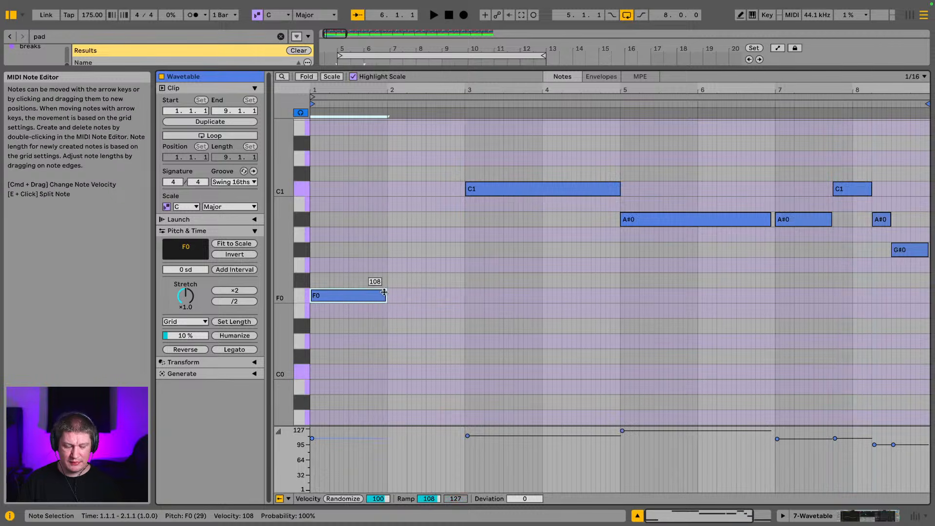
key("ctrl+d")
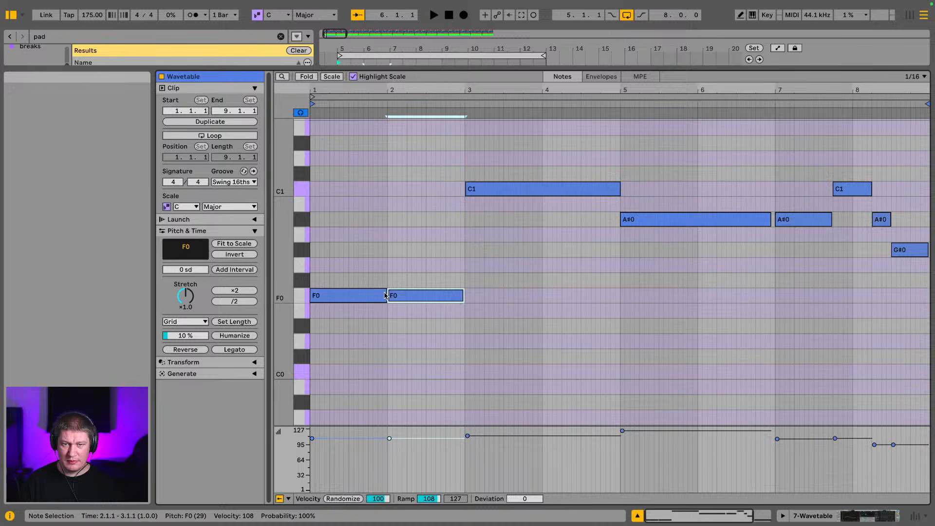
key("shift+Up")
key("space")
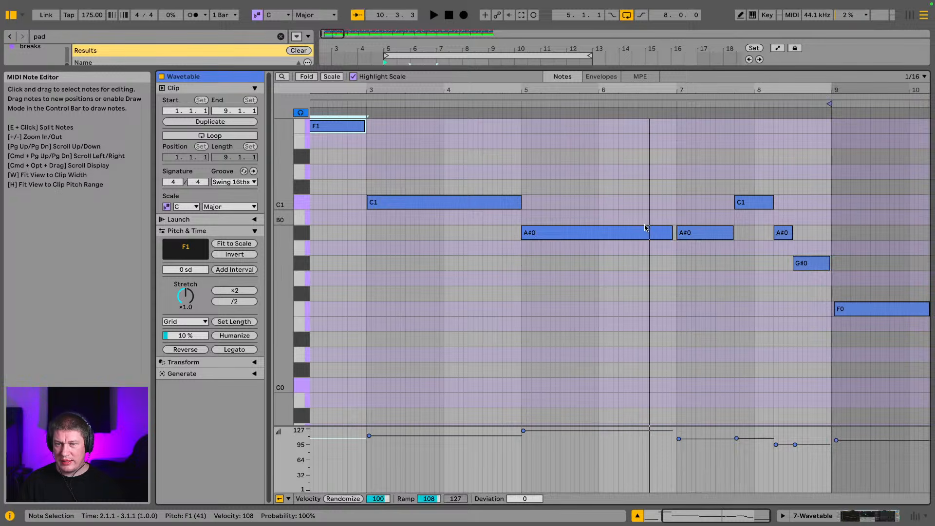
- Add a G#0 note from 6.3 to just before bar 7, end the long A#0 note at 6.3 and play the phrase
left_click_drag(655, 89, 629, 217)
double_click(569, 266)
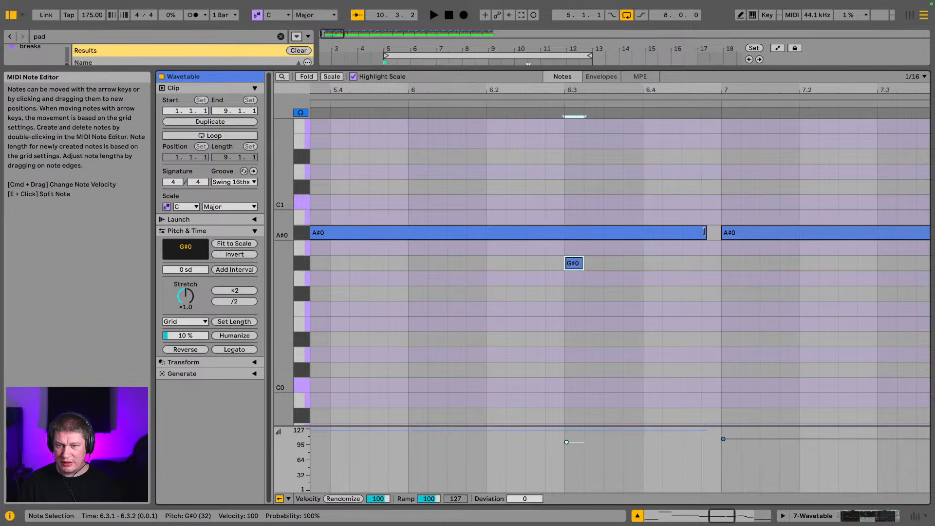
left_click_drag(704, 233, 714, 261)
key("space")
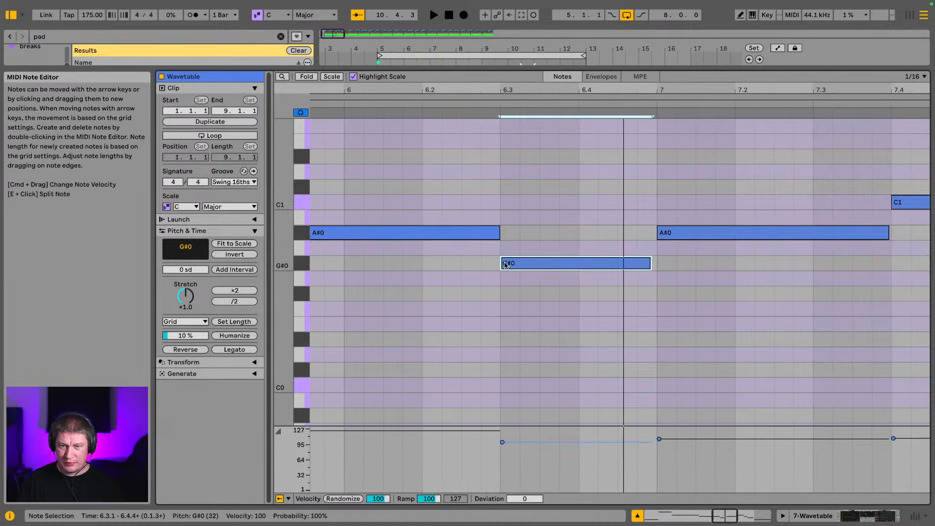
- Move the start of the new G#0 note to 6.3.3, extend the preceding A#0 note to meet it and play the phrase
left_click_drag(502, 262, 540, 263)
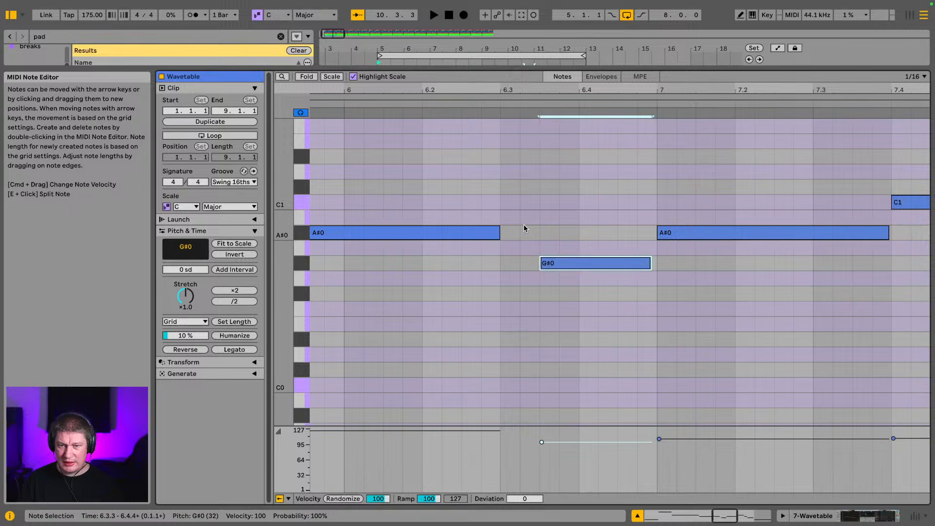
left_click_drag(499, 233, 550, 234)
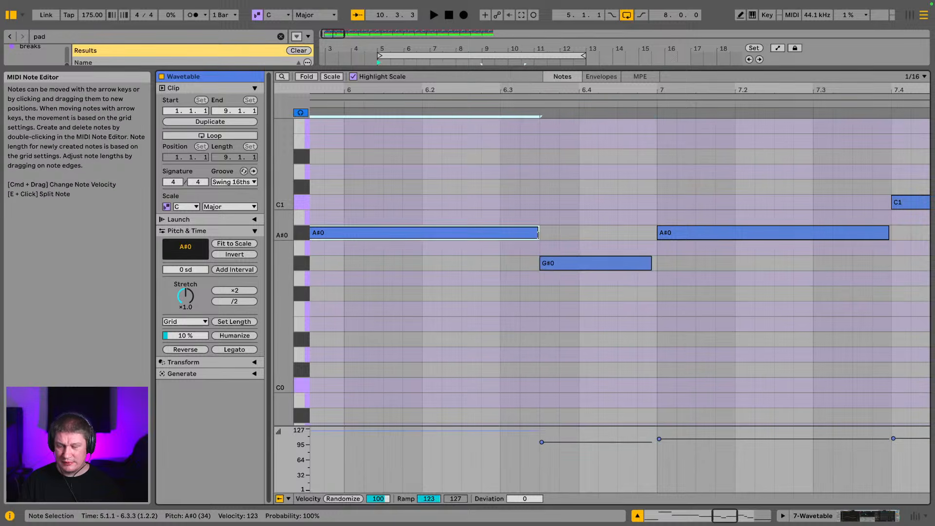
key("space")
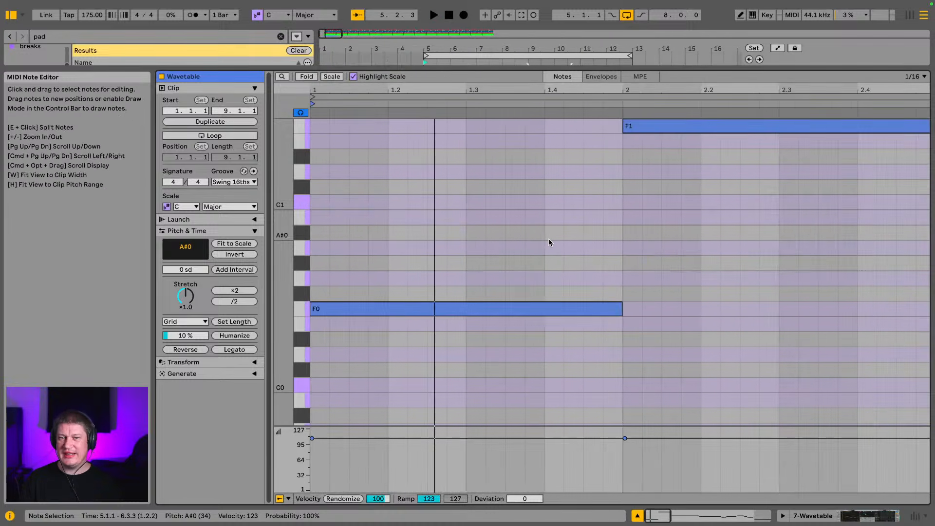
- Review the whole bassline clip during playback and return to the Wavetable track's device view
left_click_drag(833, 89, 833, 44)
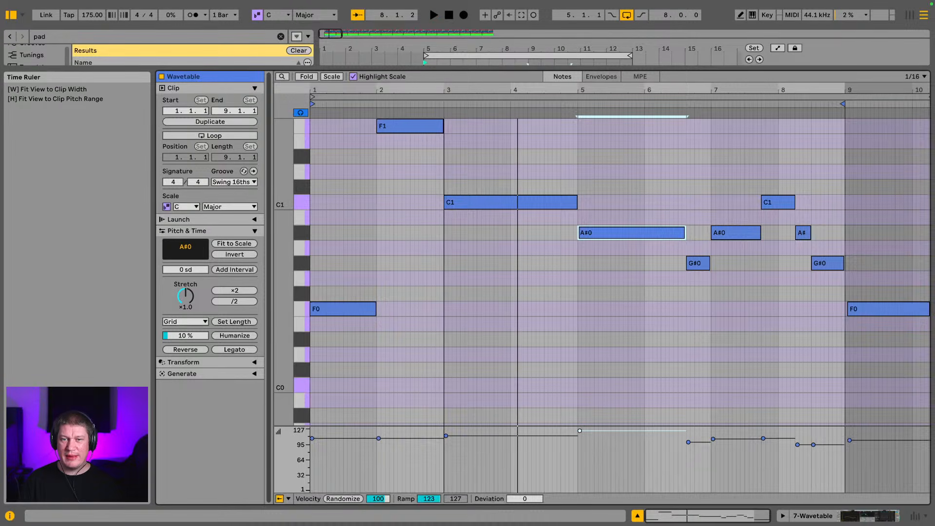
left_click_drag(442, 93, 442, 132)
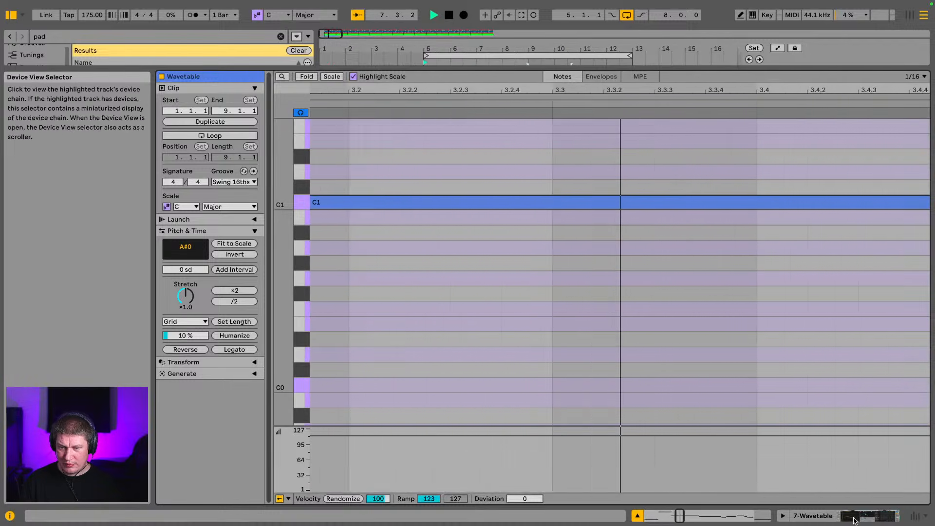
left_click(854, 521)
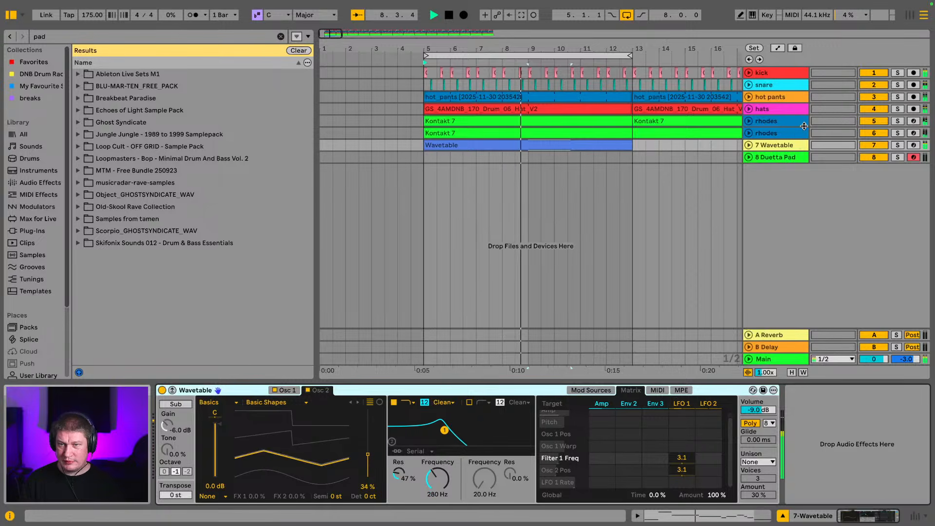
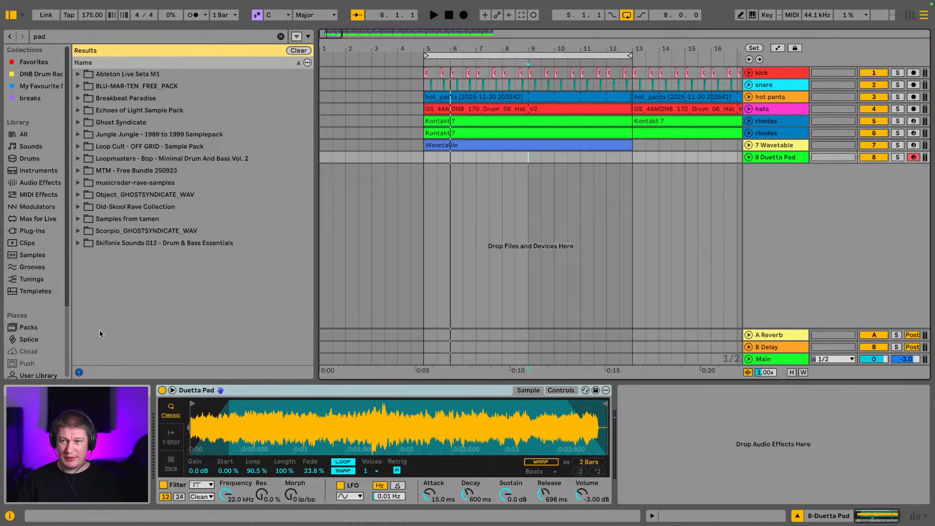
- Delete the Duetta Pad track
left_click(779, 160)
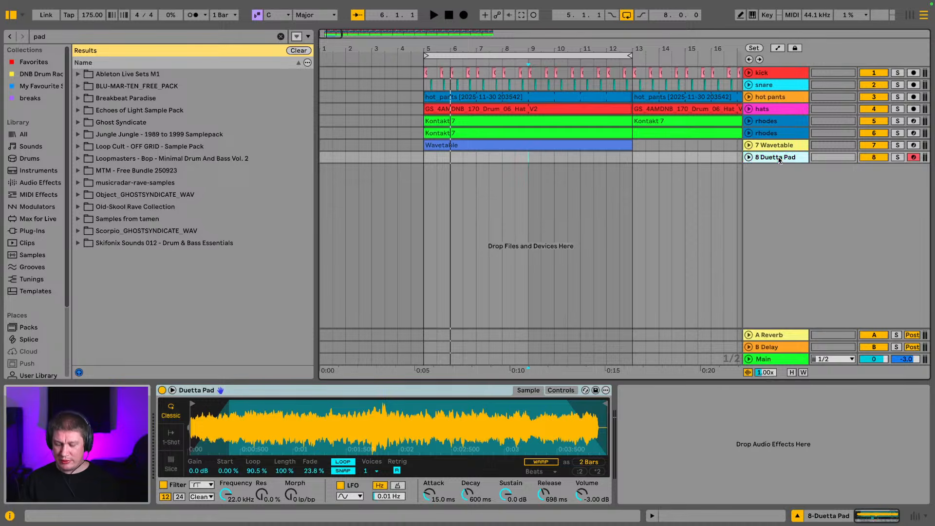
key("Delete")
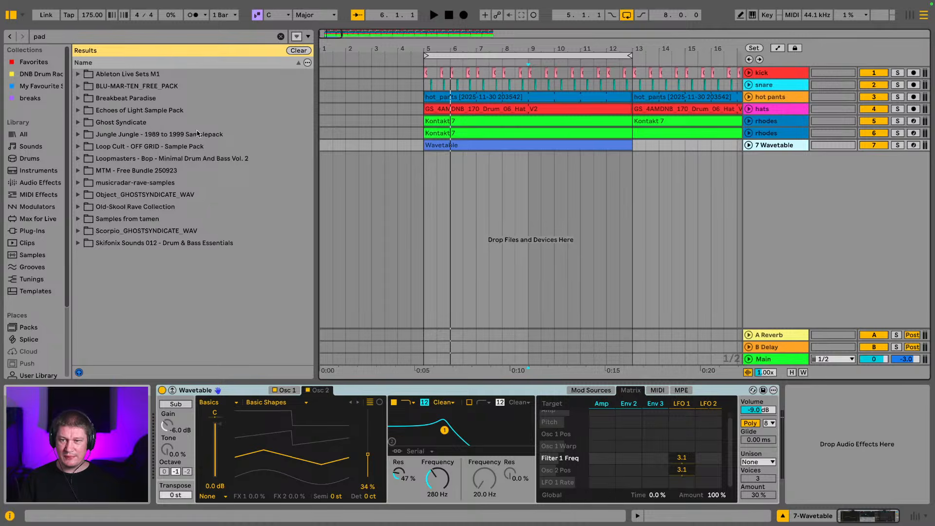
- Clear the pad search and show the Production folder's contents in the browser
left_click(41, 231)
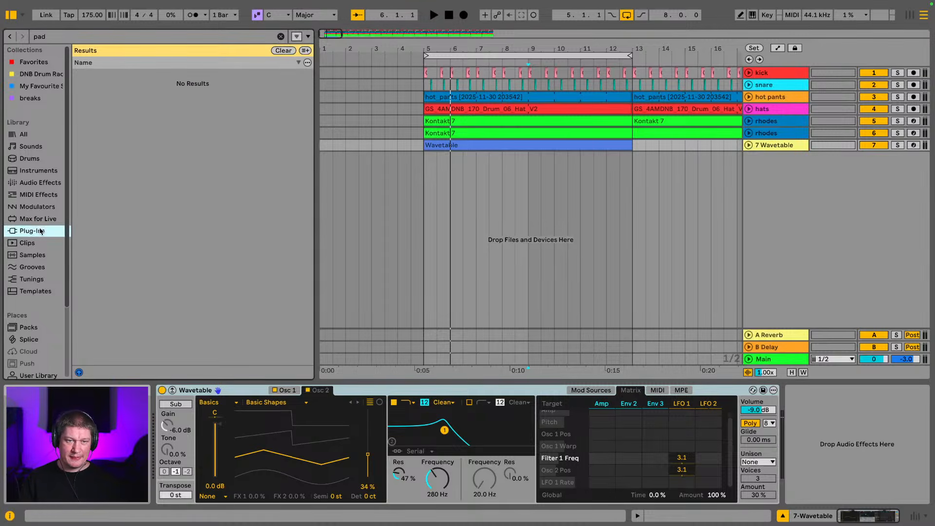
left_click(281, 37)
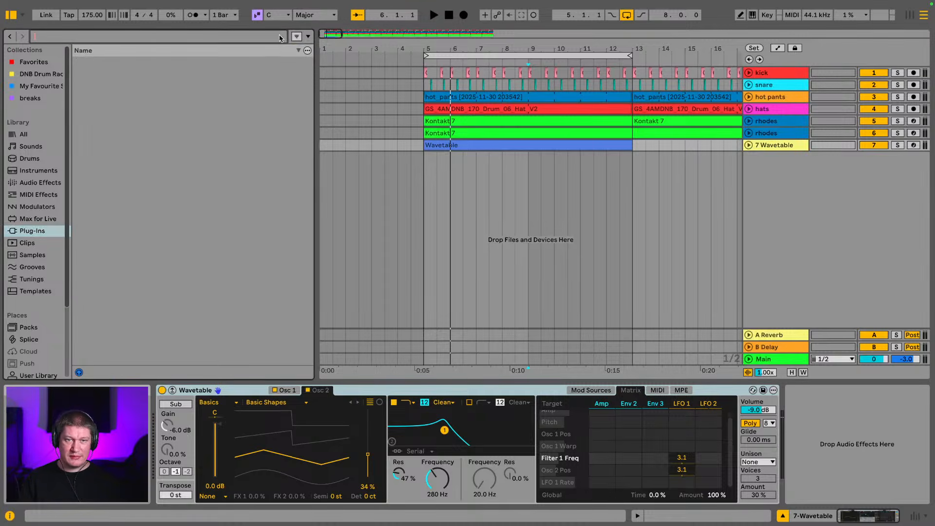
scroll(31, 248, "down", 4)
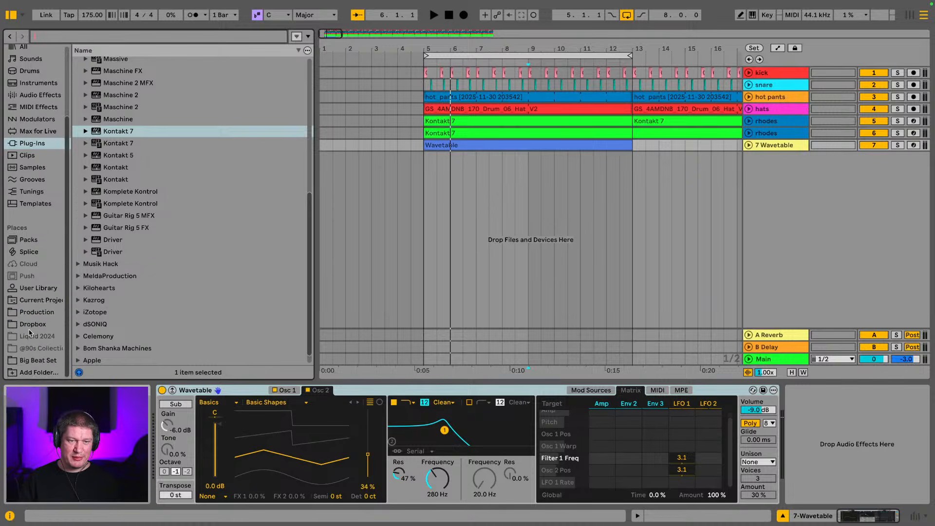
left_click(36, 315)
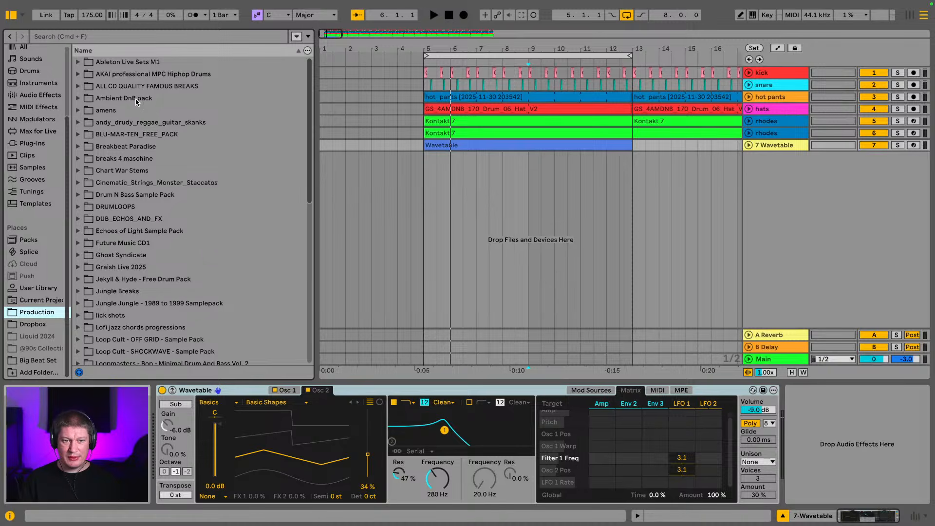
- Insert a MIDI track after the Wavetable track and open the Pads & Chords folder of the Echoes of Light Sample Pack
left_click(790, 148)
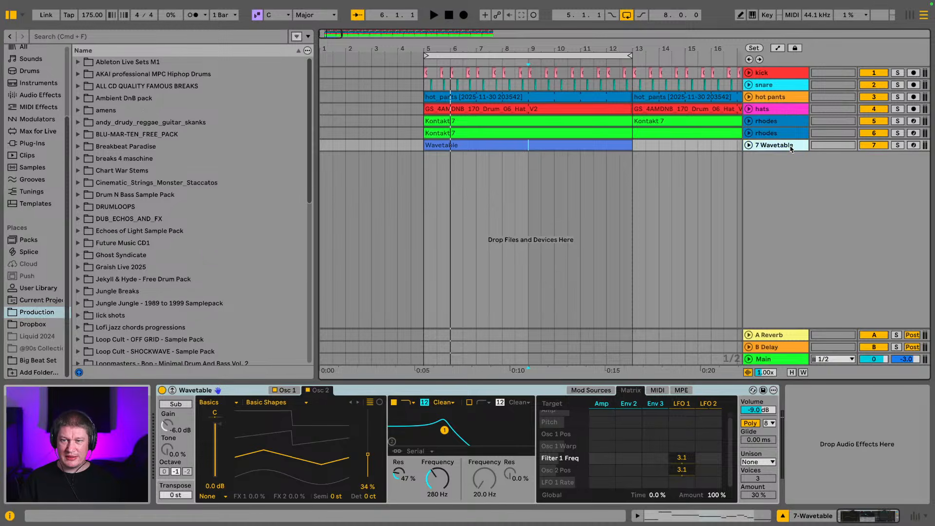
key("super+shift+t")
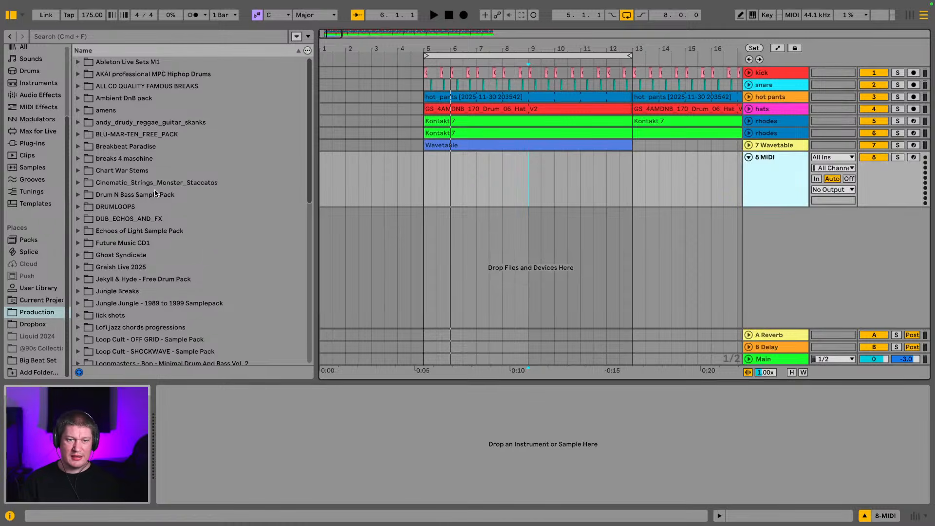
double_click(140, 231)
scroll(142, 233, "down", 2)
scroll(134, 241, "down", 5)
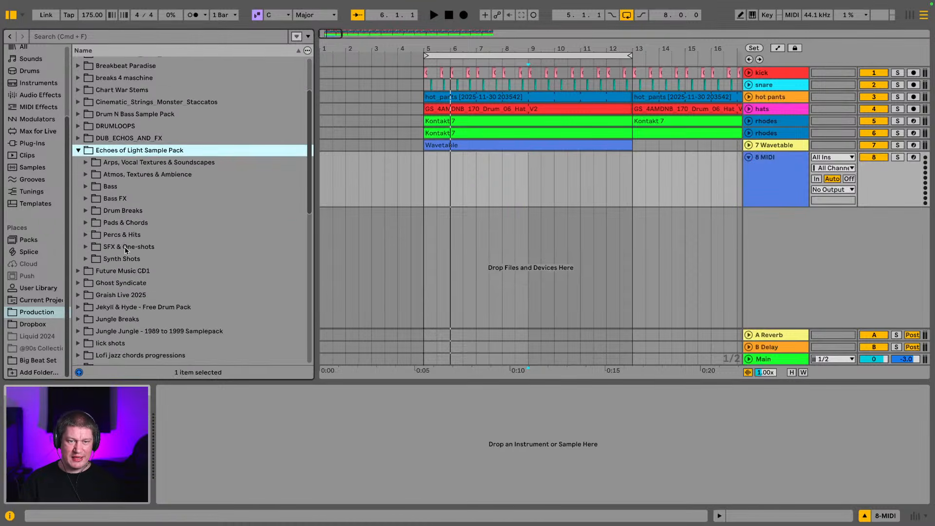
double_click(120, 223)
scroll(146, 234, "down", 8)
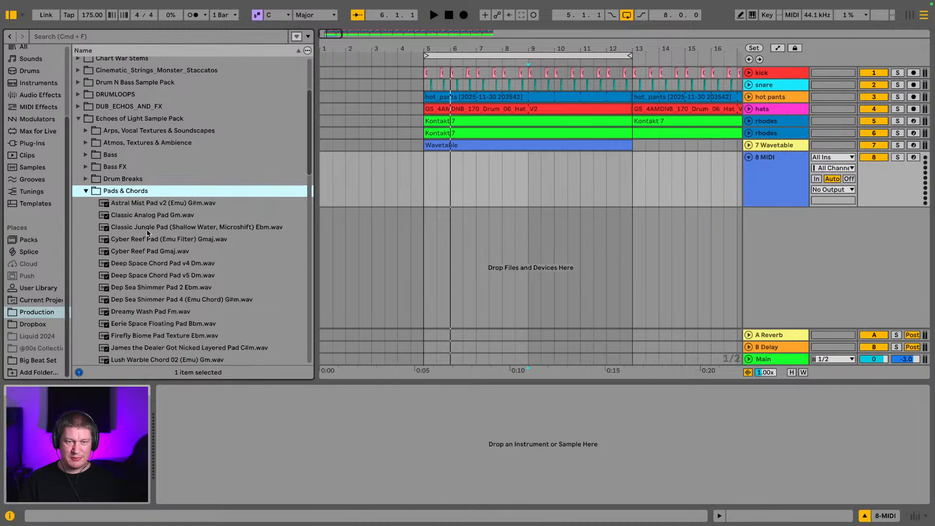
- Audition pad and chord samples in Pads & Chords, from Firefly Biome Pad Texture to Static Biome Pad Texture
left_click(152, 258)
left_click(153, 262)
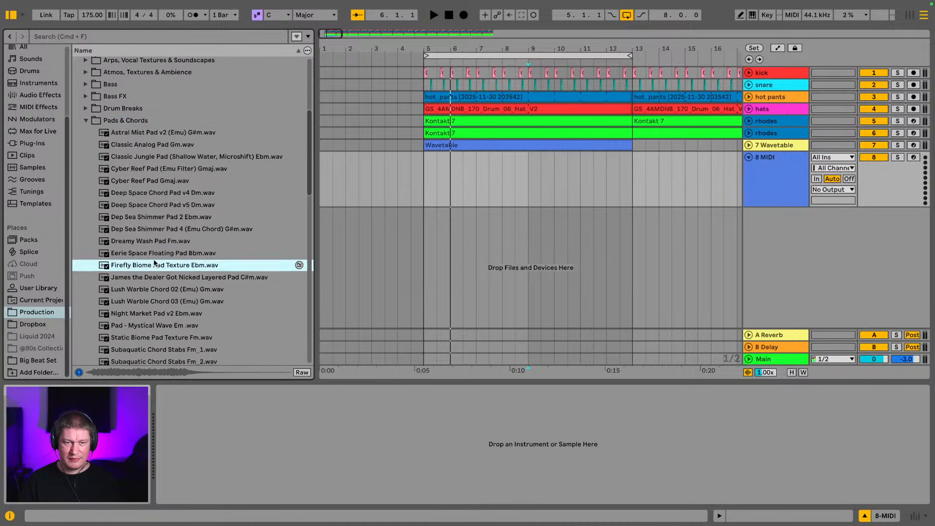
left_click(146, 288)
scroll(146, 285, "down", 2)
left_click(147, 284)
scroll(148, 287, "down", 1)
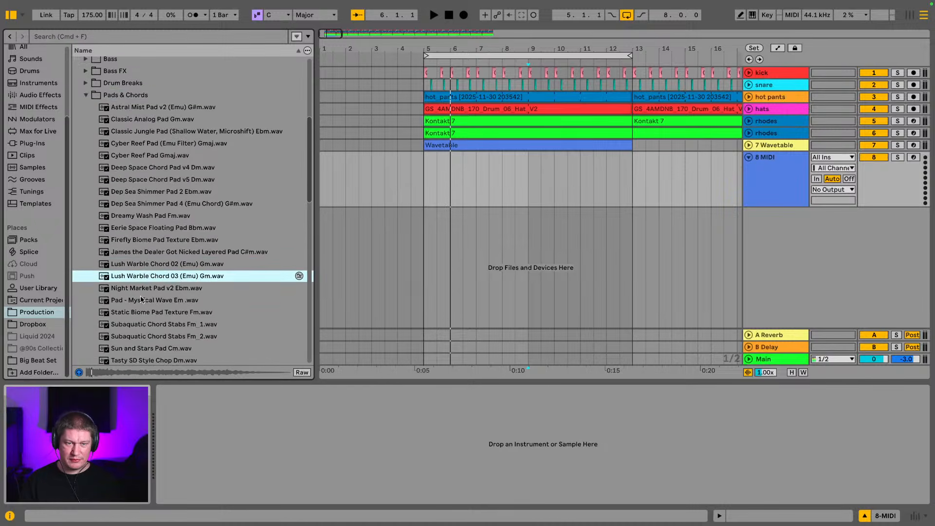
left_click(148, 301)
scroll(149, 293, "down", 5)
left_click(150, 279)
scroll(150, 285, "down", 1)
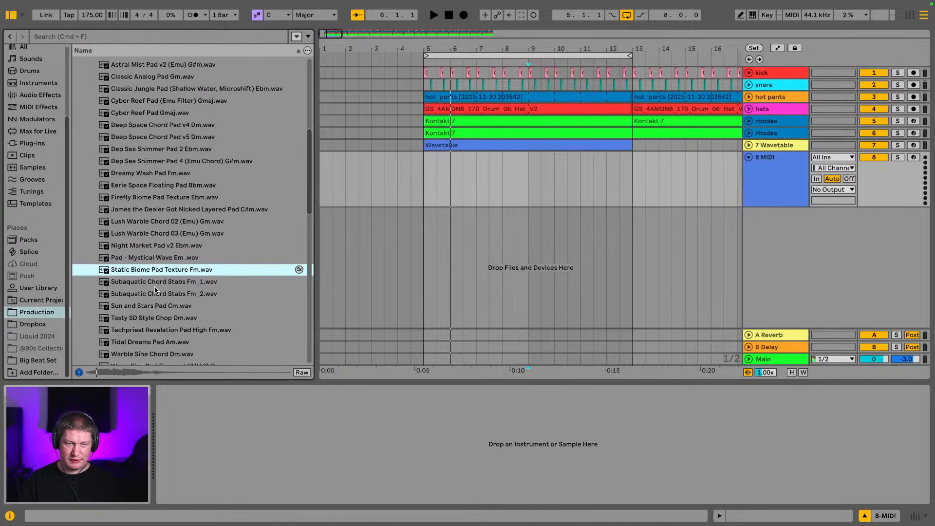
- Audition the remaining samples in Pads & Chords and load Warm Sine Pad (Layered EMU 3) Gm onto the new MIDI track
left_click(151, 288)
scroll(145, 306, "down", 2)
left_click(145, 306)
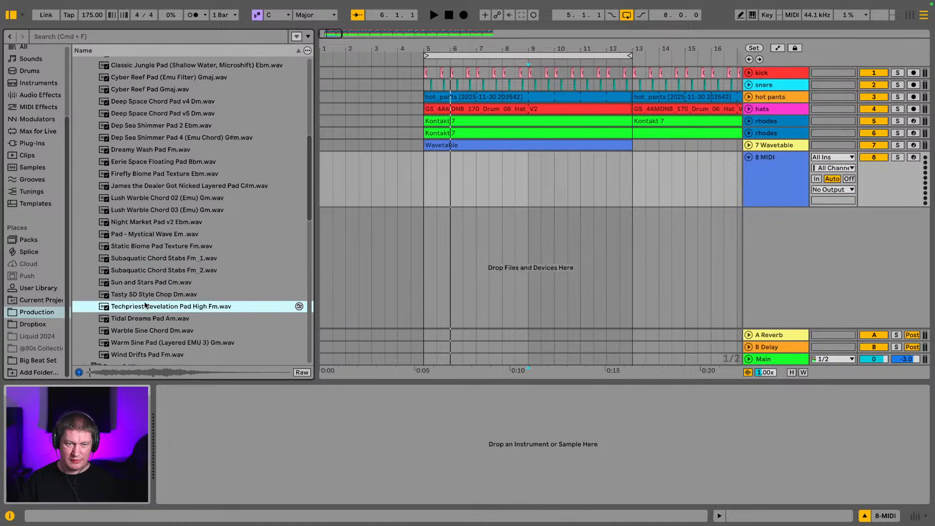
scroll(145, 306, "down", 1)
left_click(145, 306)
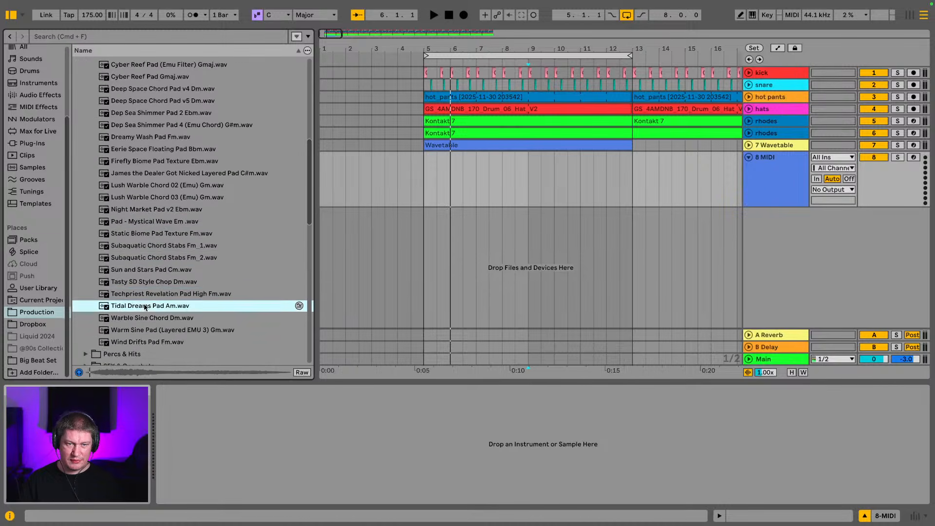
left_click(145, 329)
scroll(145, 317, "down", 4)
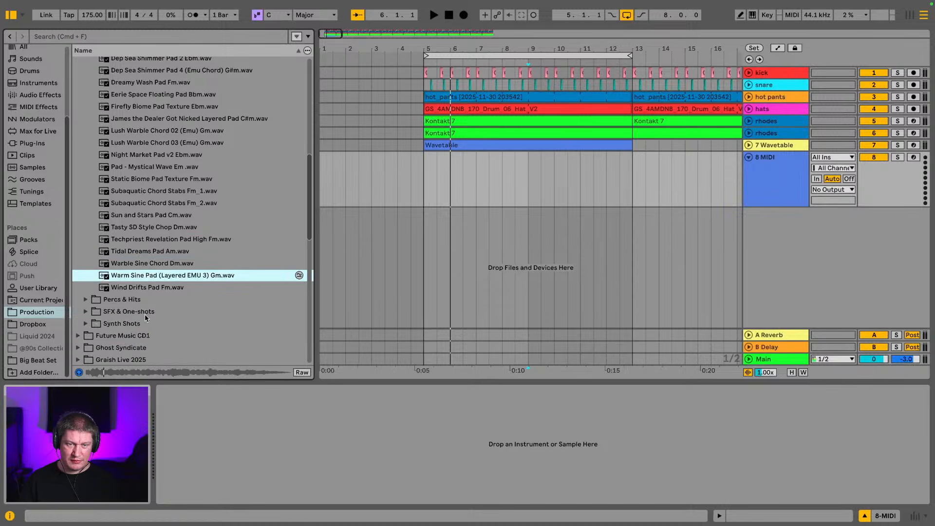
double_click(151, 275)
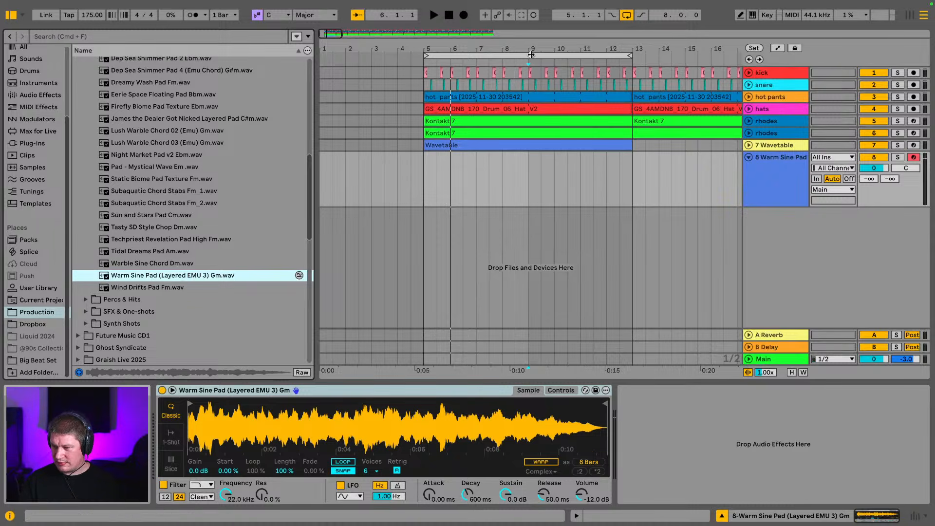
- Play the eight-bar loop from bar 5 and try out the Warm Sine Pad over it
left_click(506, 57)
key("space")
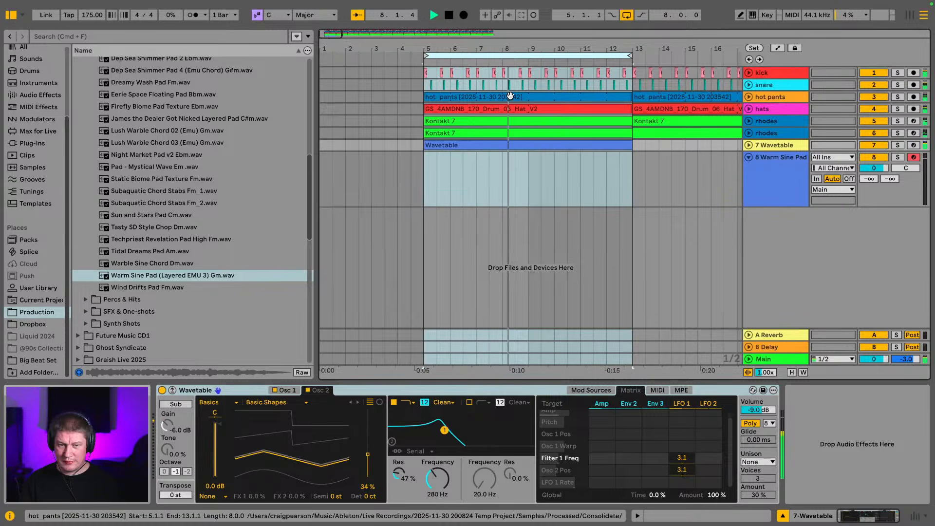
left_click(766, 167)
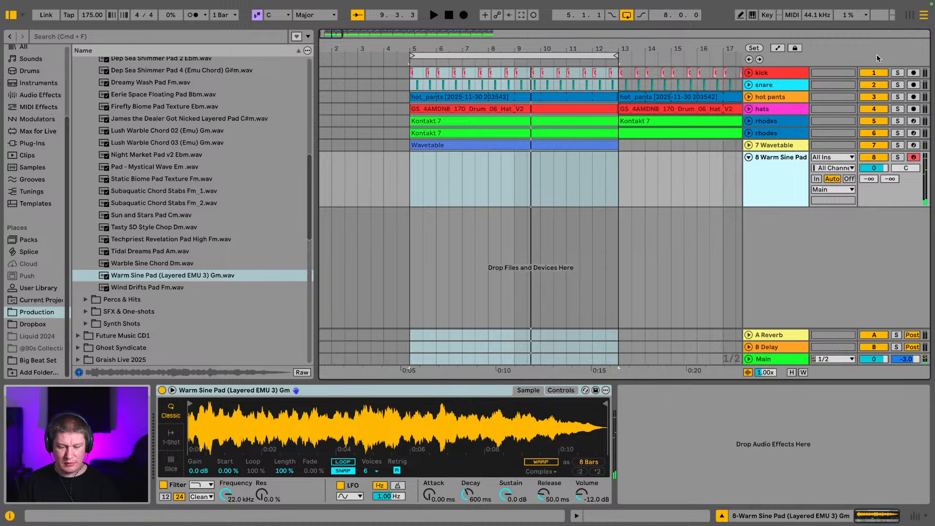
key("space")
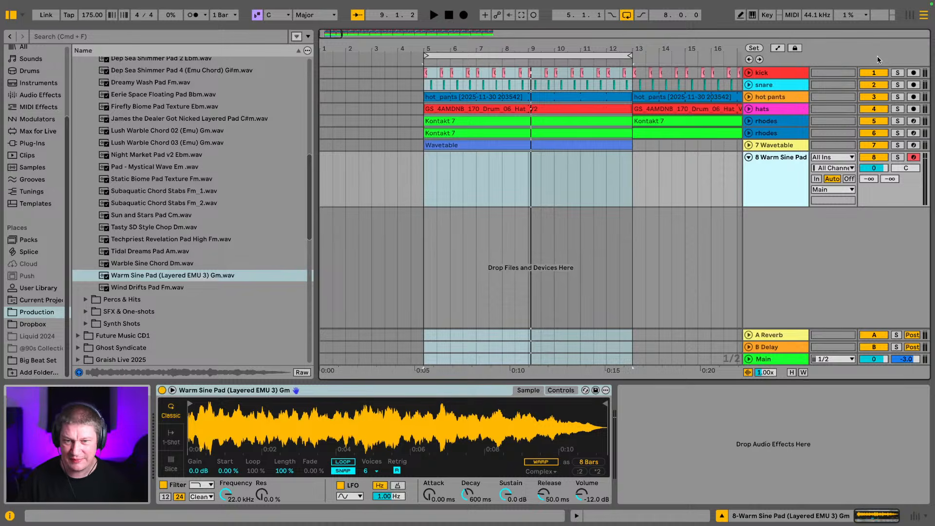
key("space")
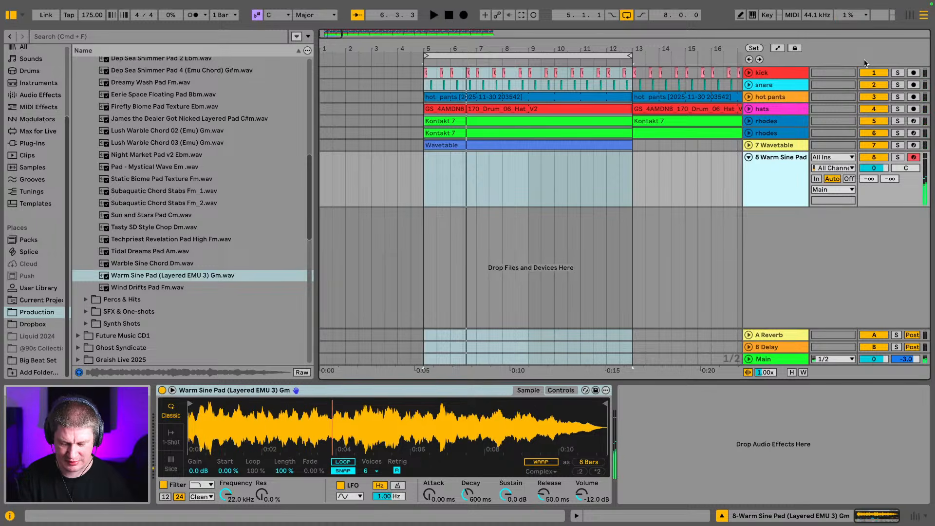
key("space")
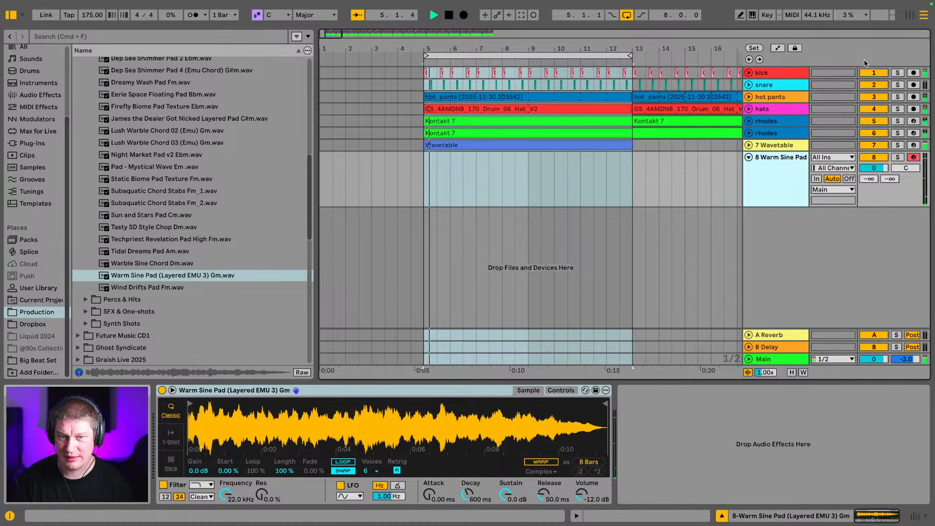
- Solo both rhodes tracks, the Wavetable track and the Warm Sine Pad track
left_click(898, 123)
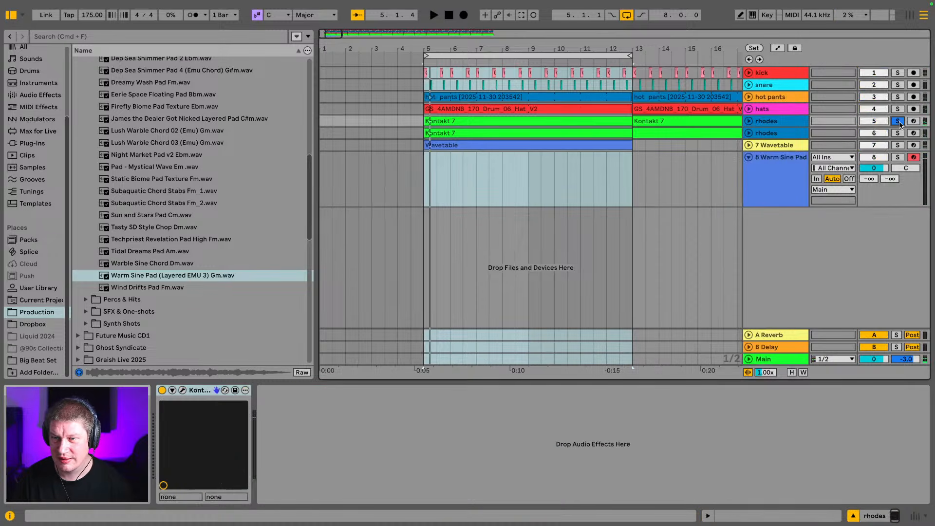
left_click(899, 133)
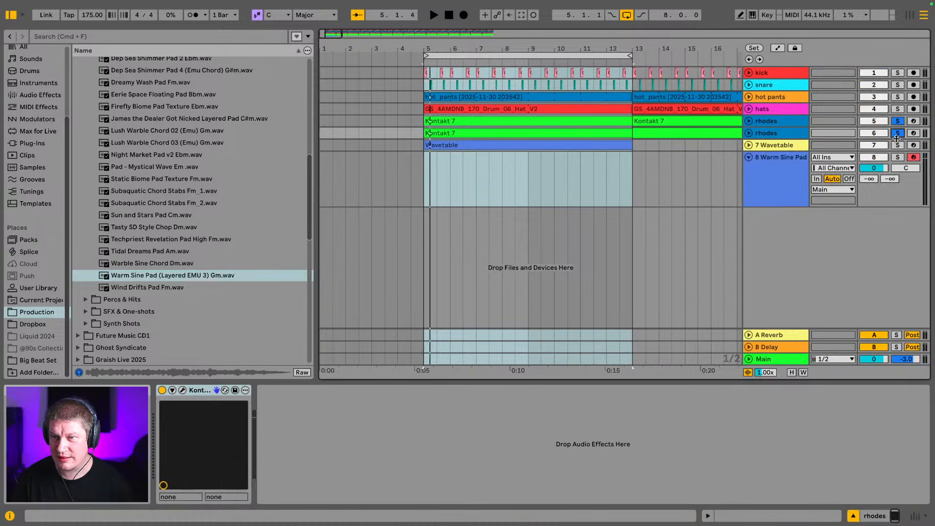
left_click(897, 145)
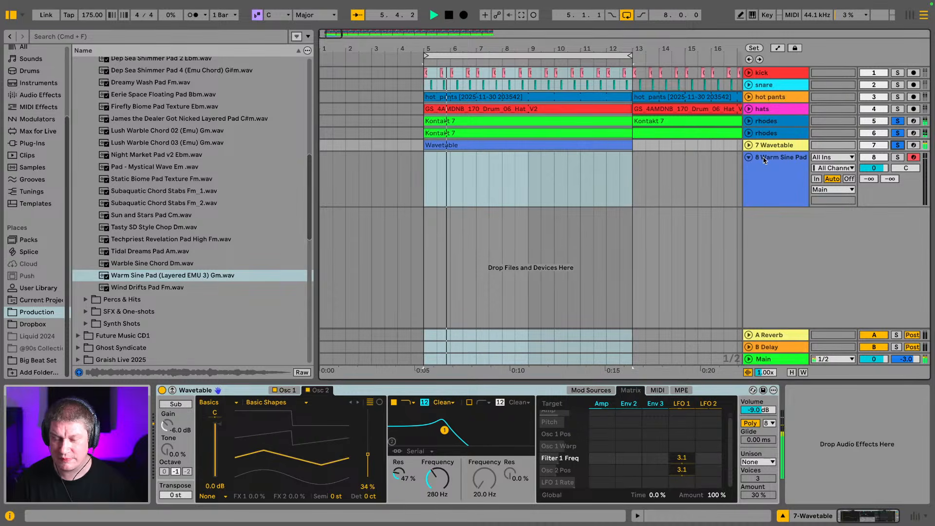
left_click(899, 157)
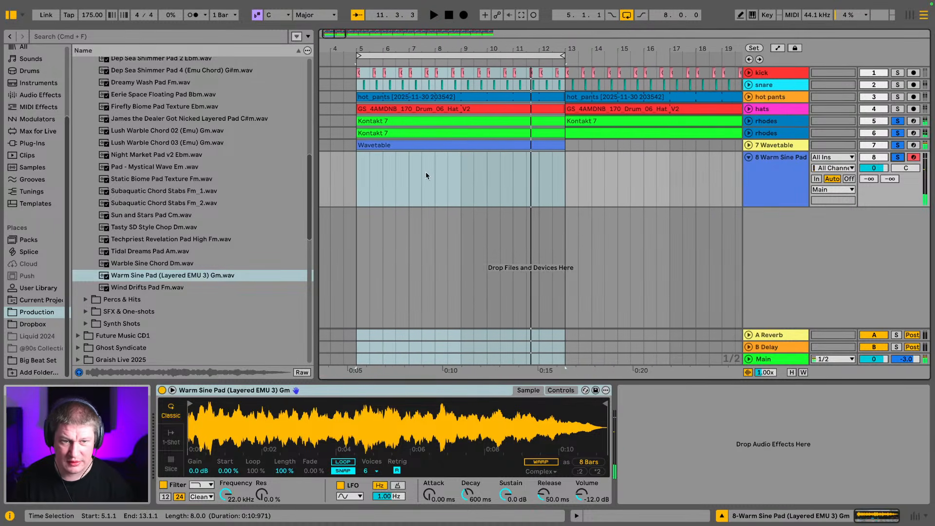
- Audition the first samples in Pads & Chords and replace the pad track's sample with Astral Mist Pad v2 (Emu) G#m
scroll(141, 159, "up", 5)
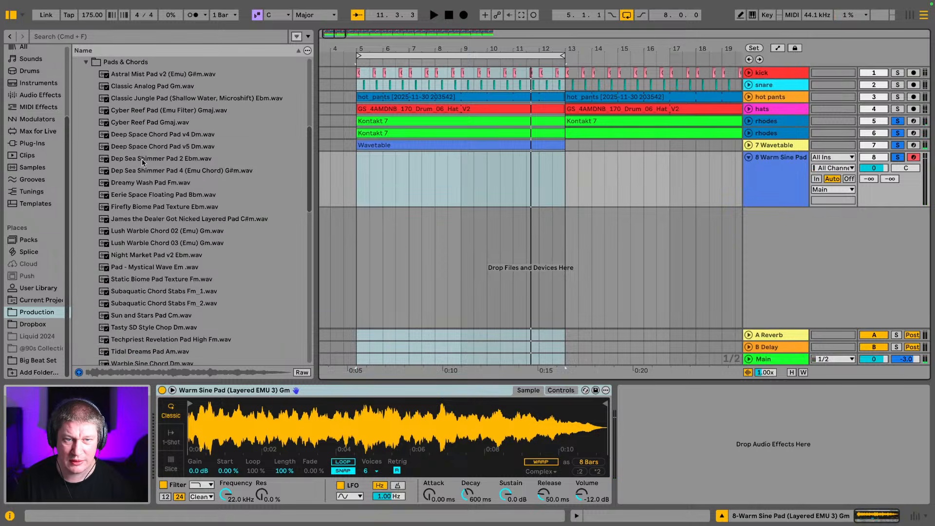
scroll(142, 159, "up", 1)
left_click(141, 106)
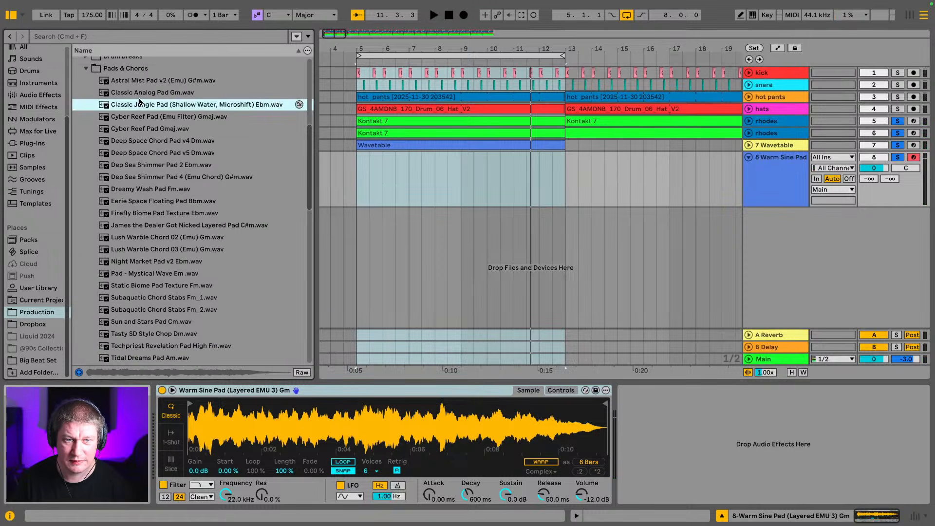
key("Up")
key("Up")
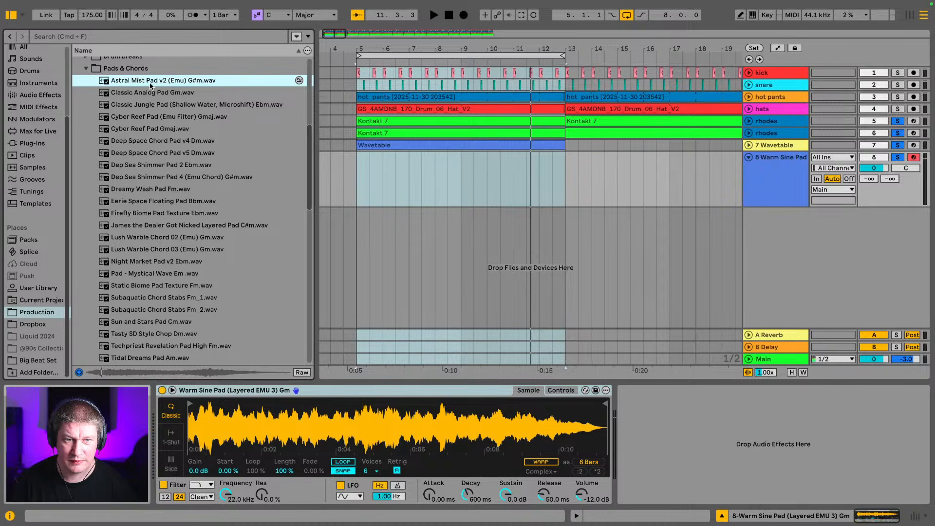
left_click_drag(163, 87, 314, 441)
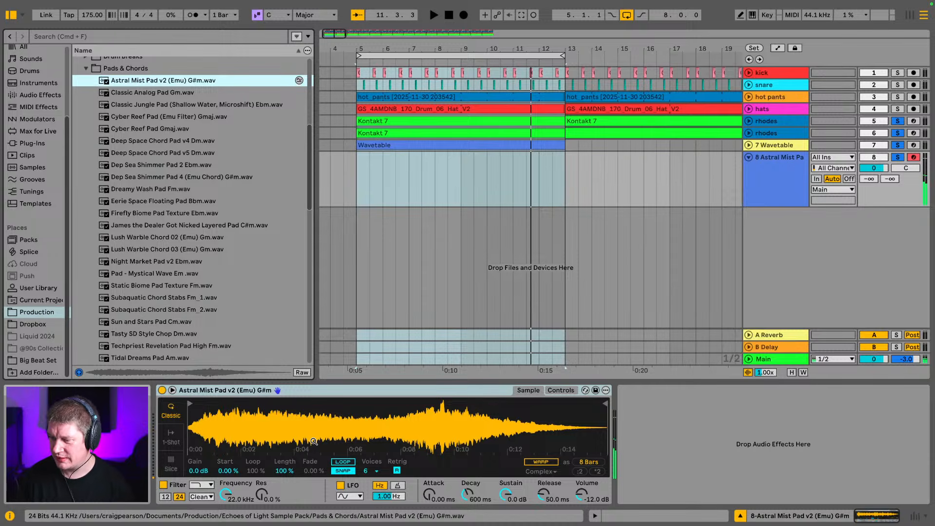
- Try the Astral Mist Pad over the soloed loop and lower the sampler's volume to -20.6 dB
key("space")
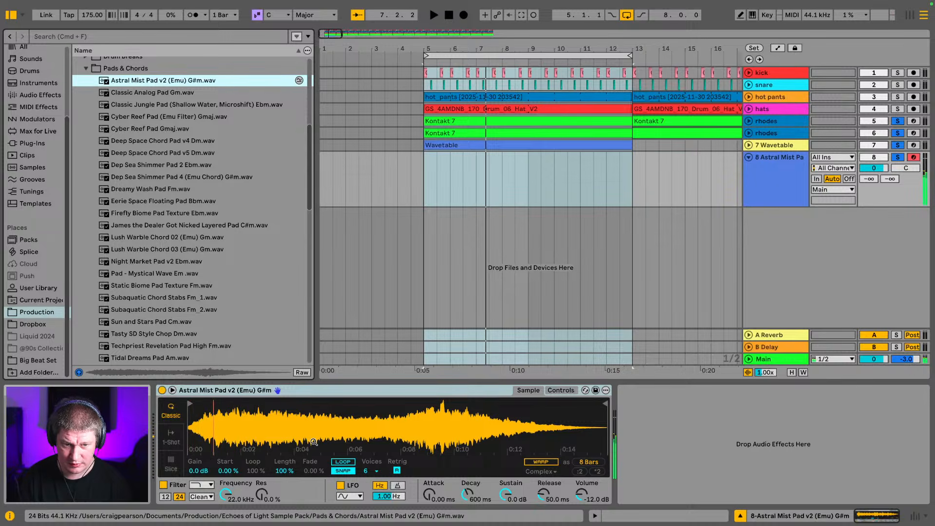
key("space")
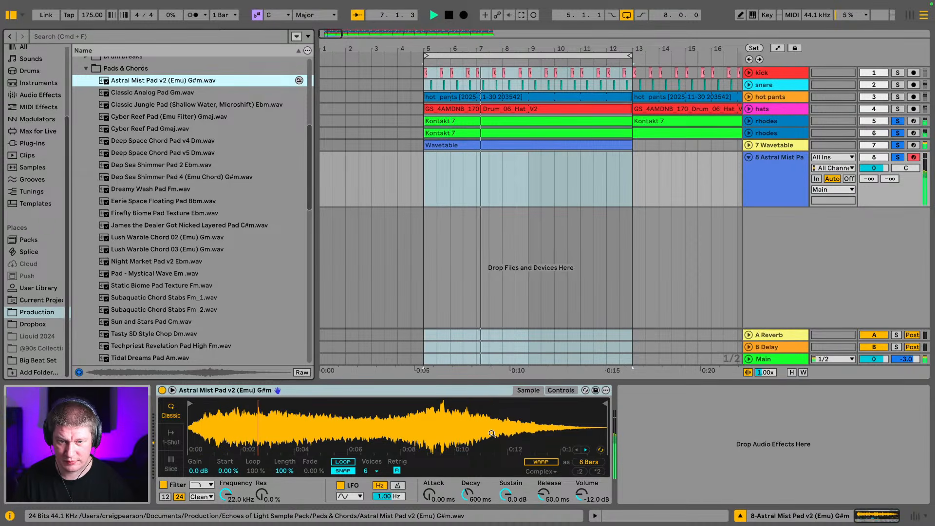
left_click_drag(580, 495, 580, 506)
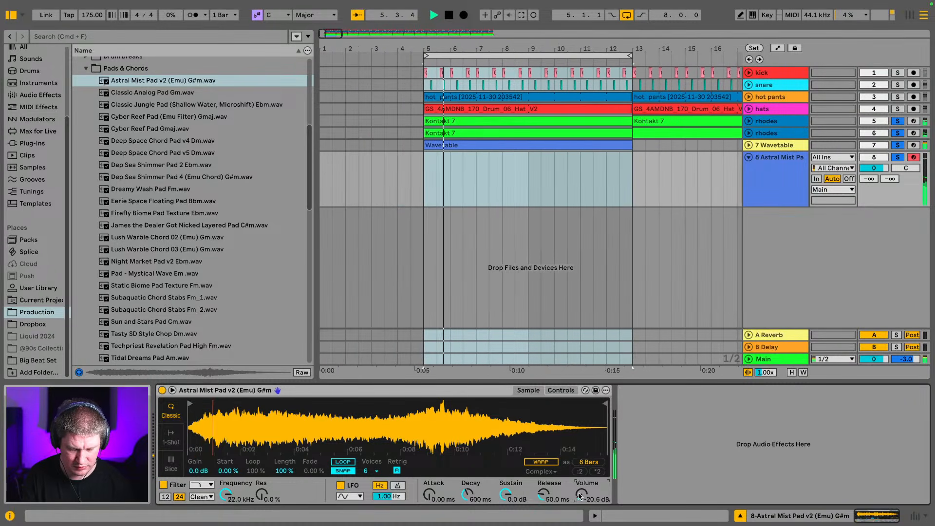
key("space")
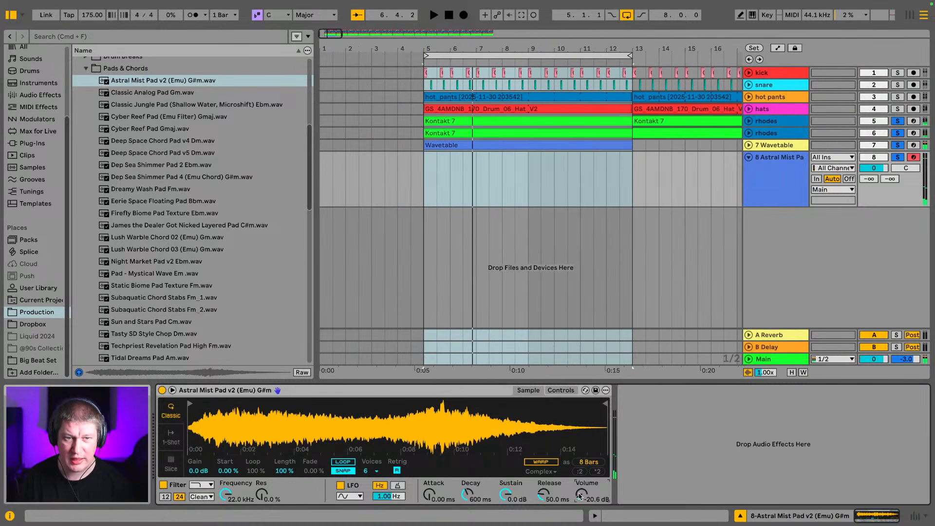
- Audition the Deep Space, Dep Sea and Dreamy Wash samples and replace the pad track's sample with Dreamy Wash Pad Fm
left_click(126, 154)
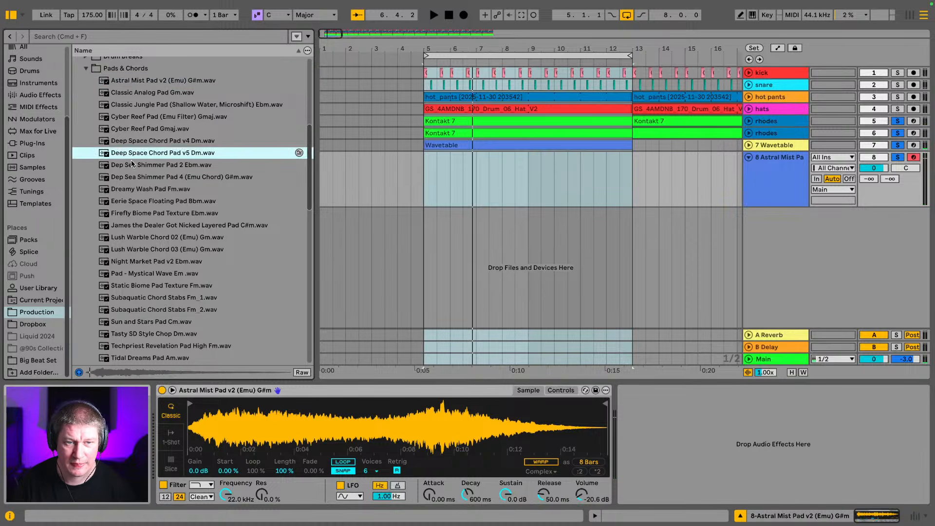
left_click(139, 177)
left_click(139, 189)
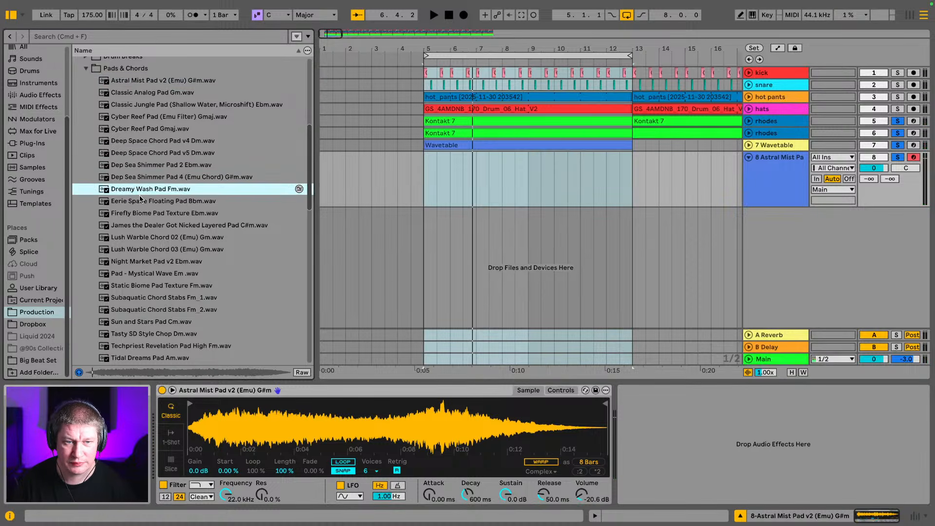
left_click_drag(141, 191, 298, 428)
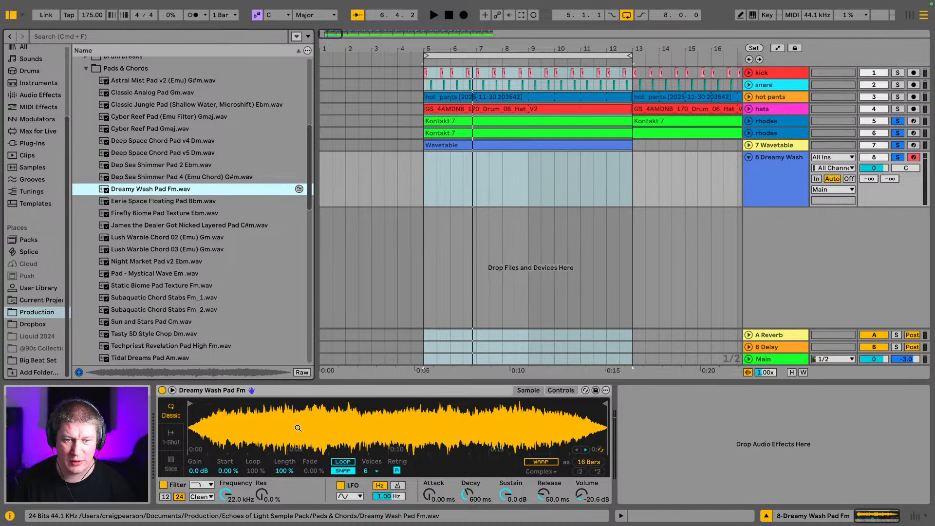
- Try the Dreamy Wash pad over the loop and replace the pad track's sample with Tidal Dreams Pad Am
key("space")
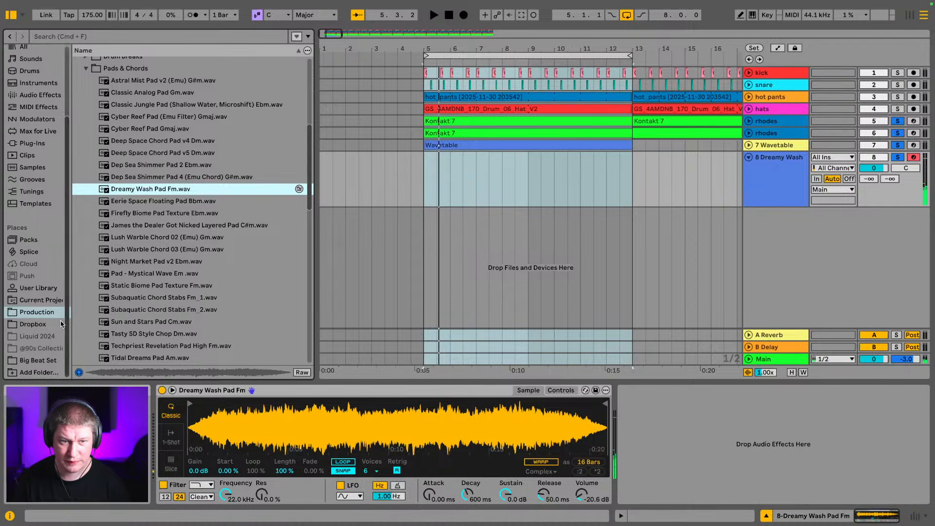
scroll(127, 307, "down", 5)
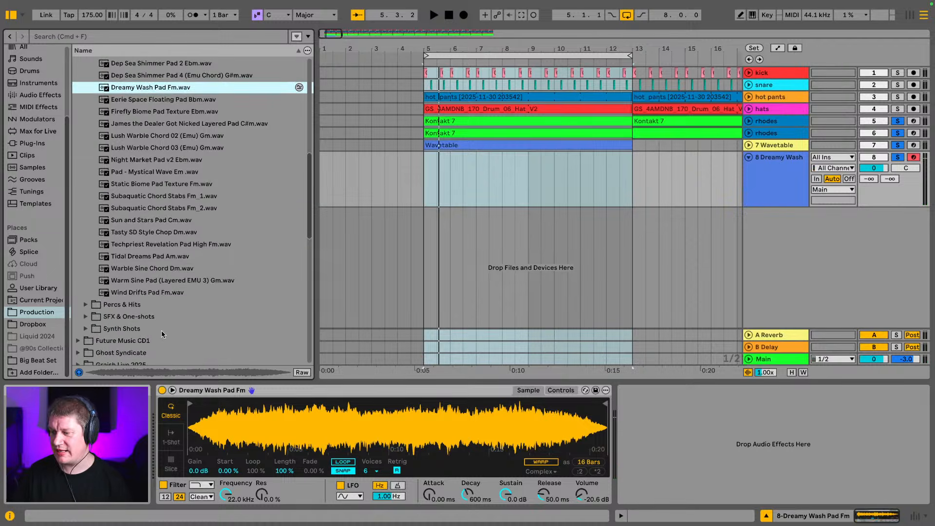
scroll(162, 330, "up", 1)
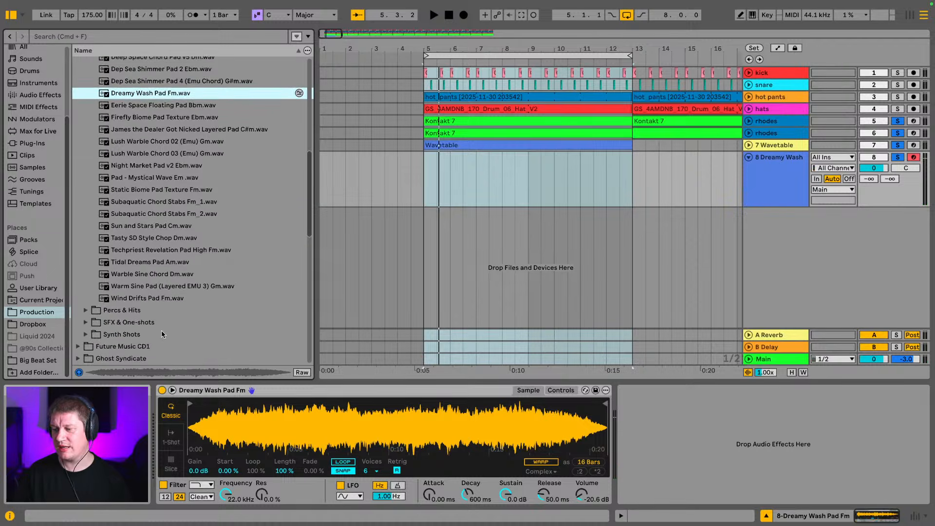
left_click(162, 267)
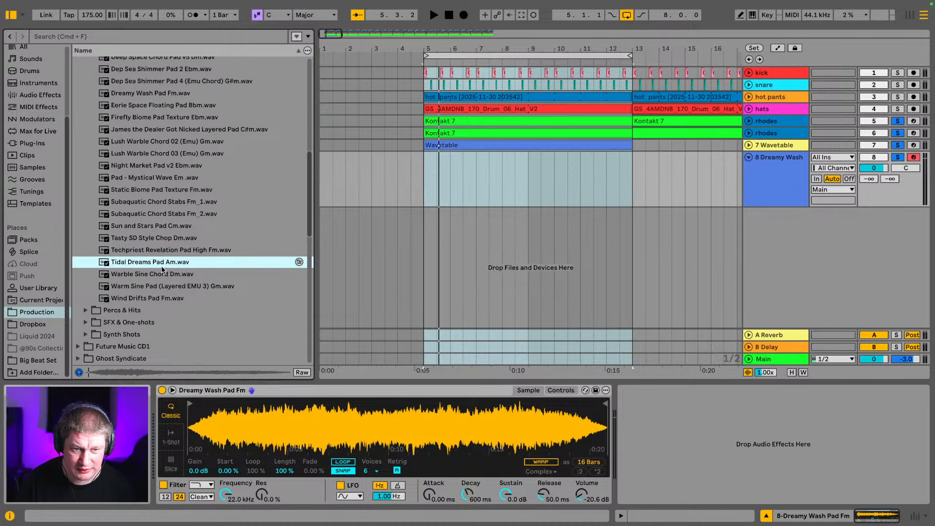
left_click_drag(142, 267, 341, 428)
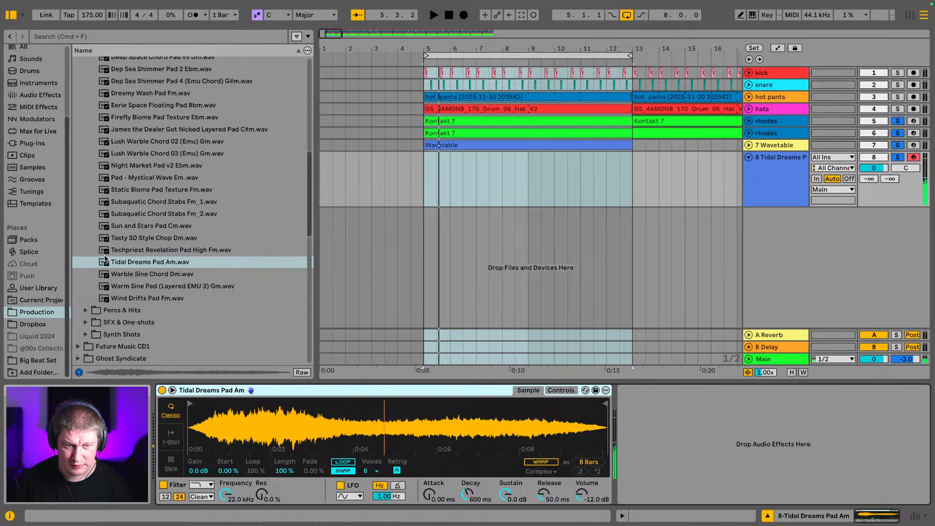
- Replace the pad track's sample with Warble Sine Chord Dm and try it over the soloed loop
left_click(139, 274)
left_click_drag(138, 276, 307, 422)
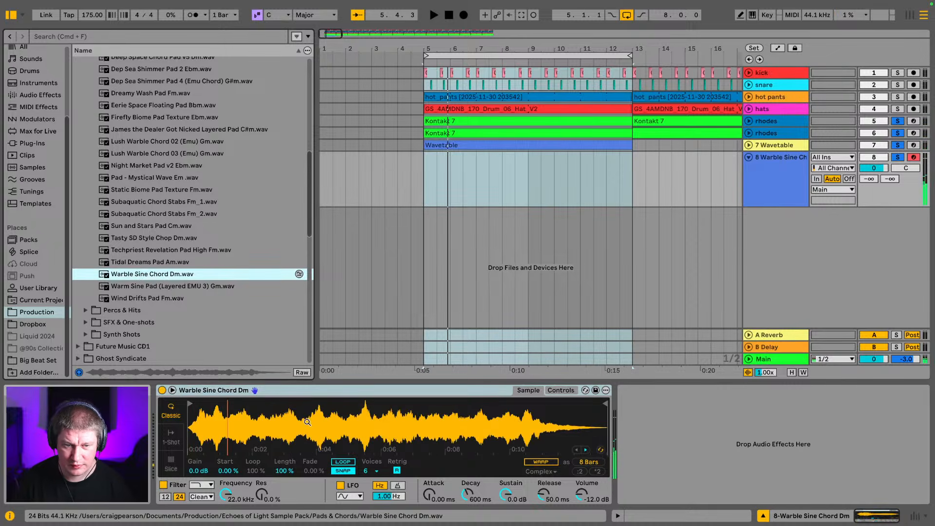
key("space")
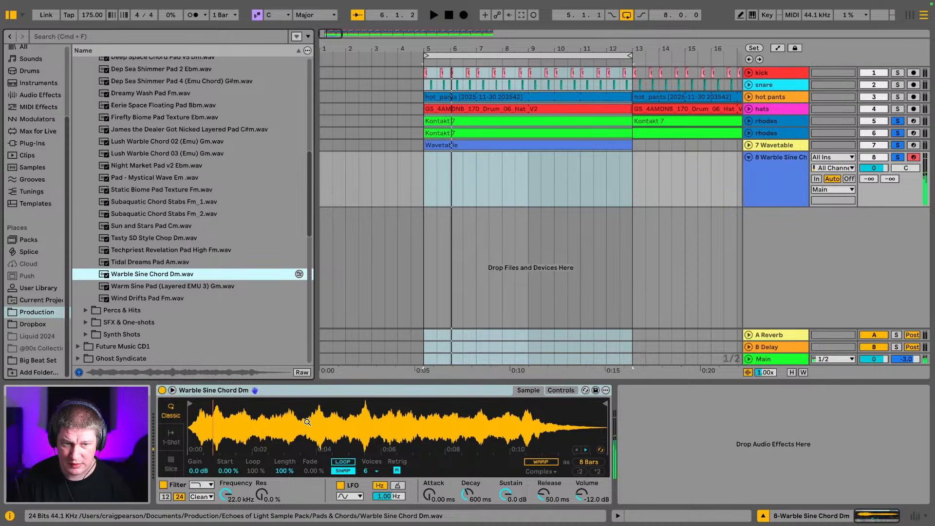
key("space")
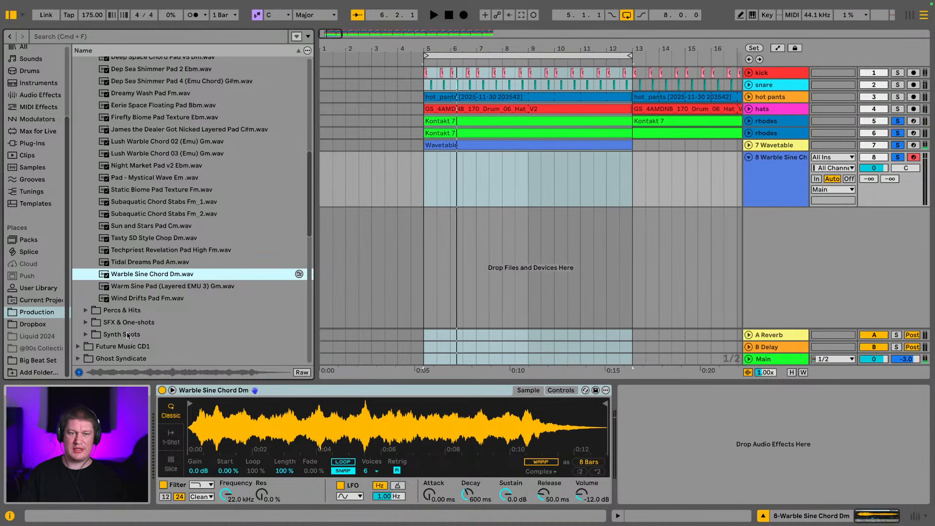
- Add a Tuner from the audio effects after the sampler on the Warble Sine Chord track
scroll(24, 163, "up", 1)
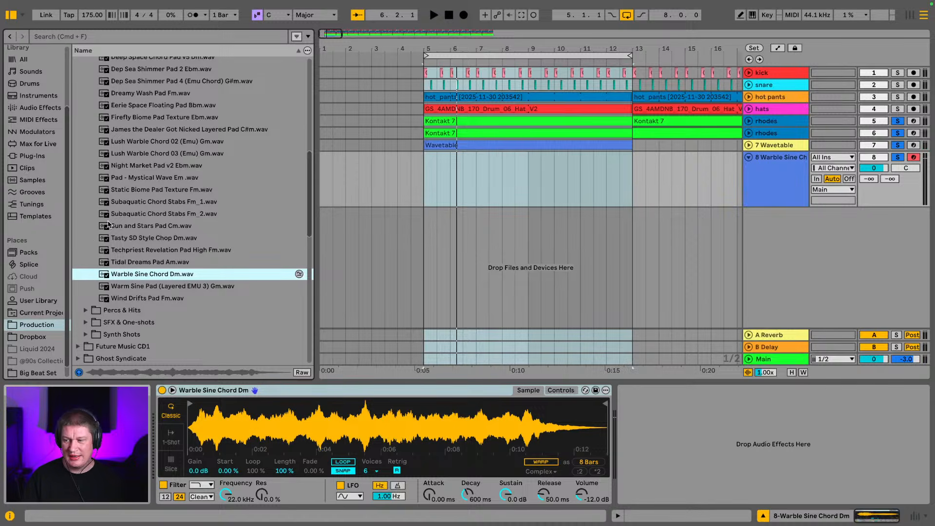
scroll(30, 202, "up", 1)
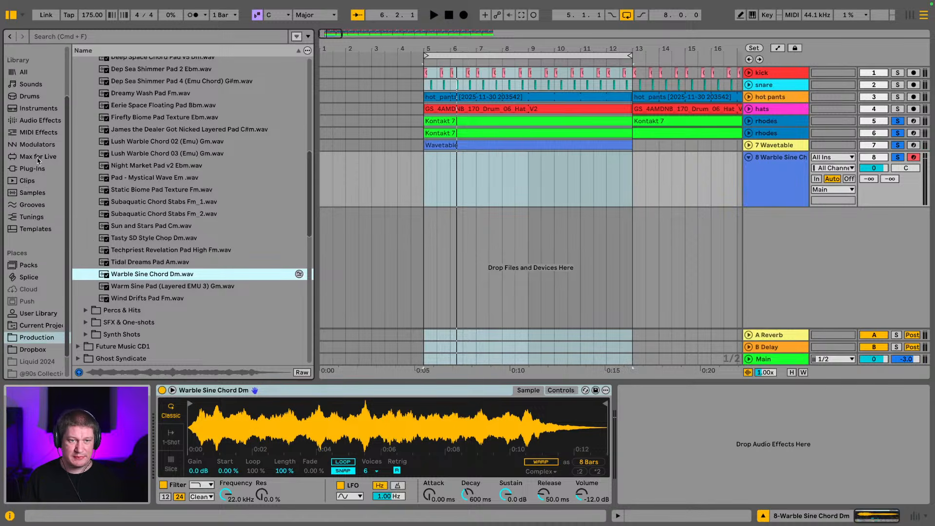
left_click(41, 120)
left_click(42, 110)
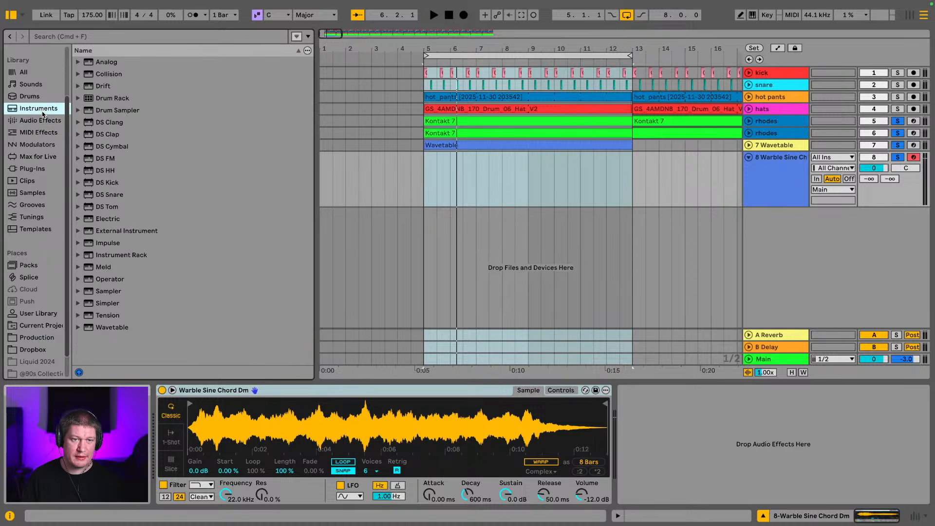
left_click(27, 122)
scroll(108, 302, "down", 10)
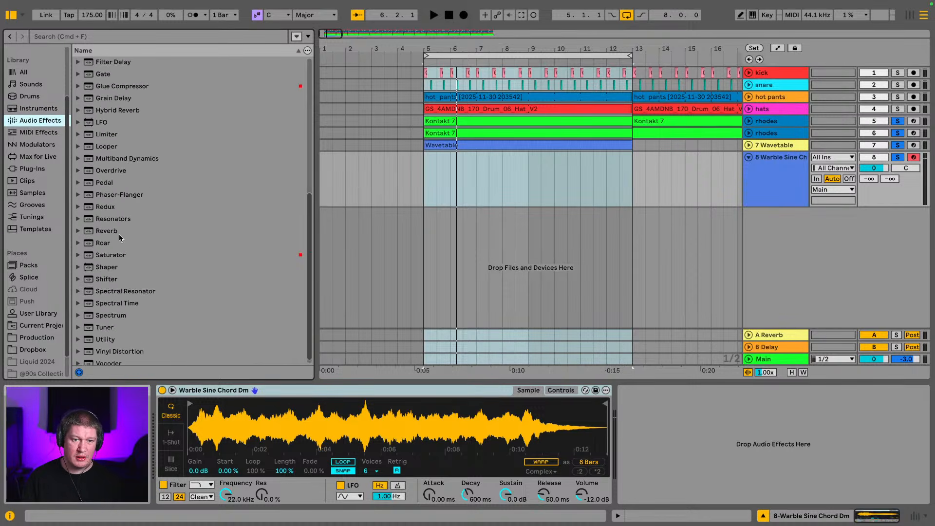
left_click_drag(108, 327, 662, 434)
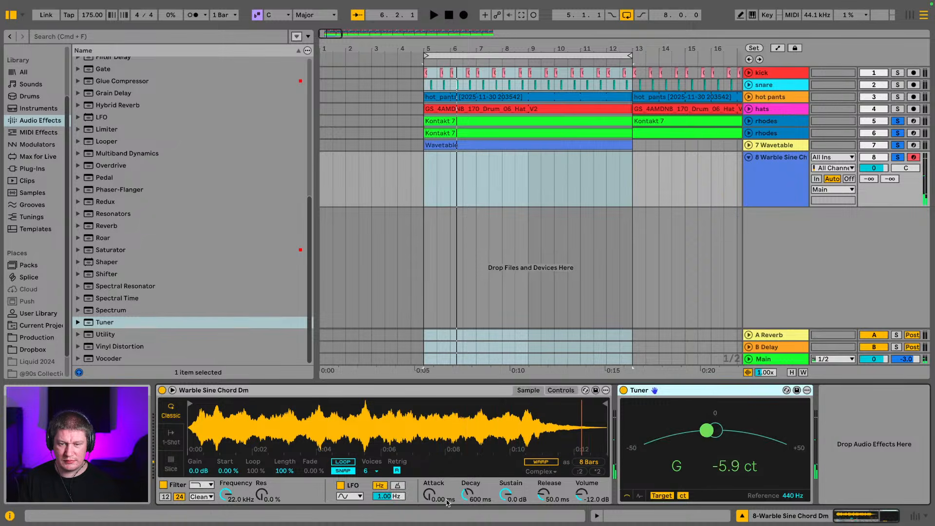
- Transpose the Warble Sine Chord sampler by +2 st and try it over the loop
left_click(564, 392)
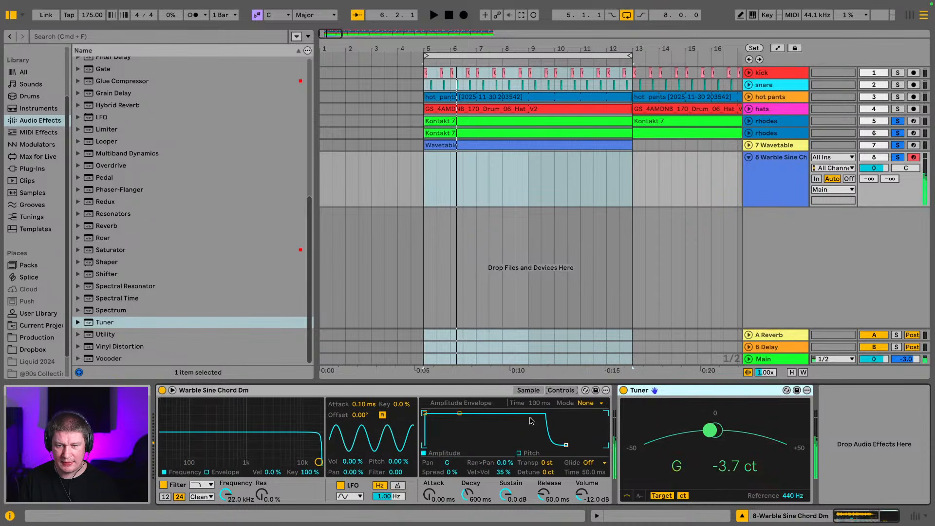
left_click(545, 465)
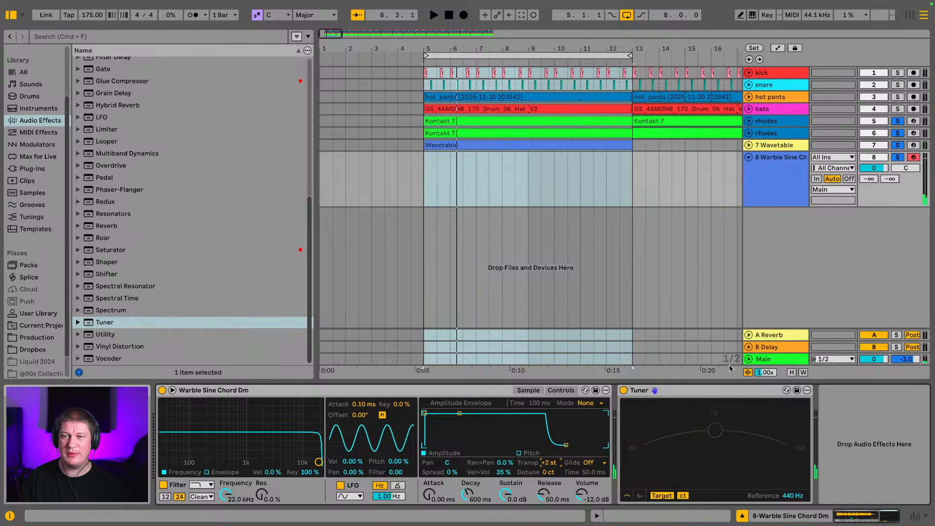
key("space")
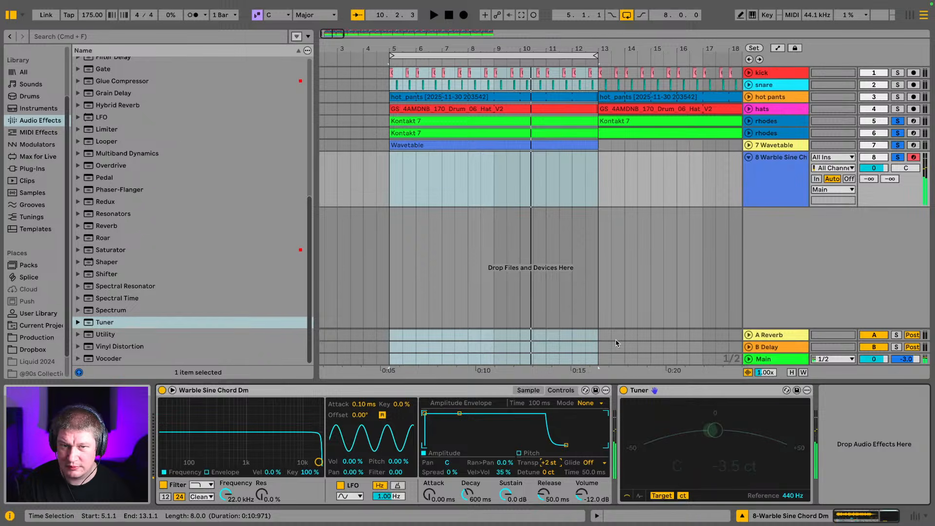
- Listen to each rhodes track on its own, leave all tracks unsoloed and collapse the Warble Sine Chord track
left_click(899, 121)
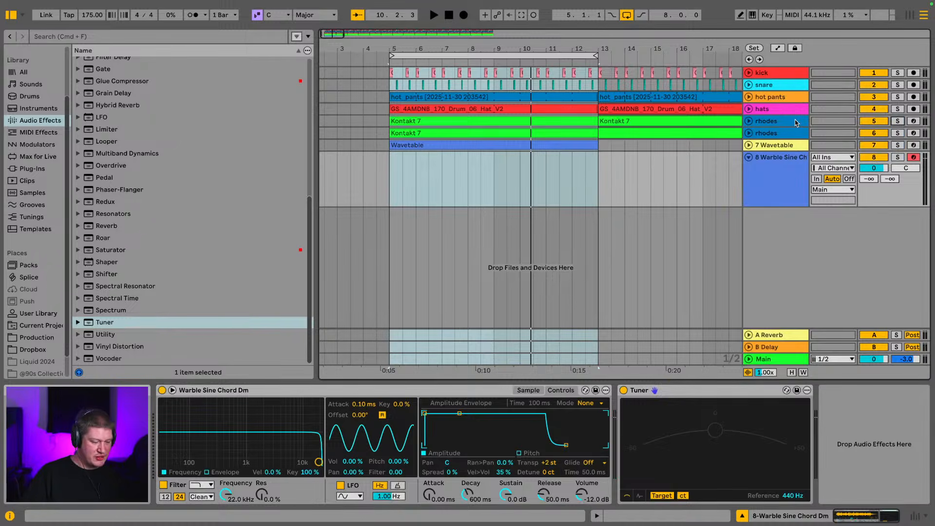
left_click(782, 133)
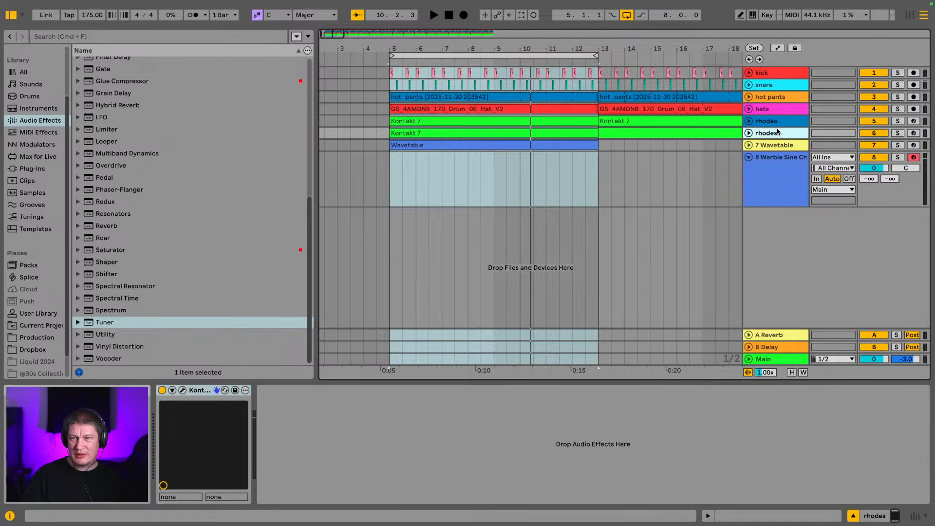
left_click(899, 121)
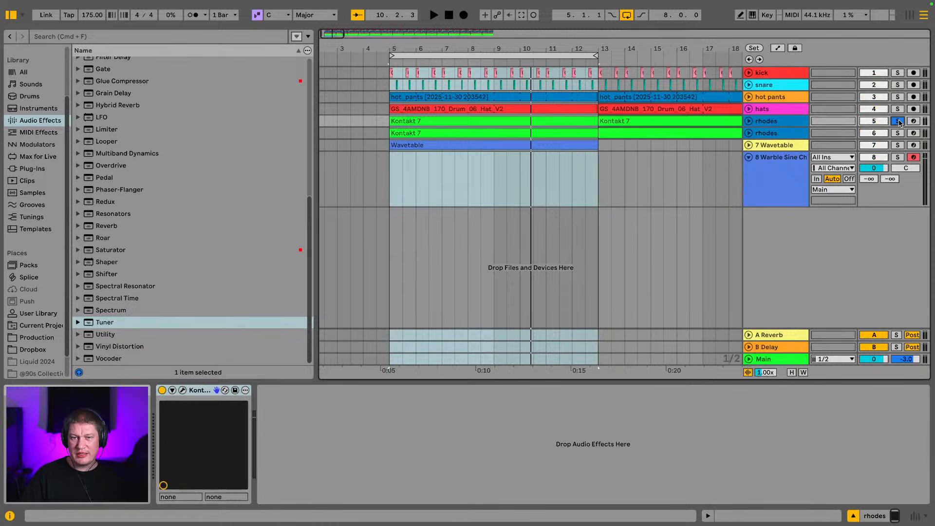
key("space")
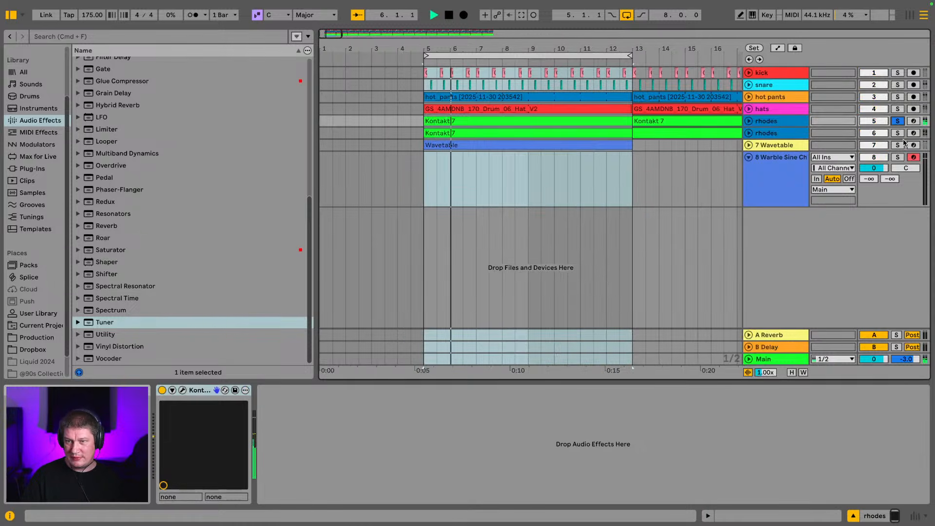
left_click(898, 133)
key("space")
key("space")
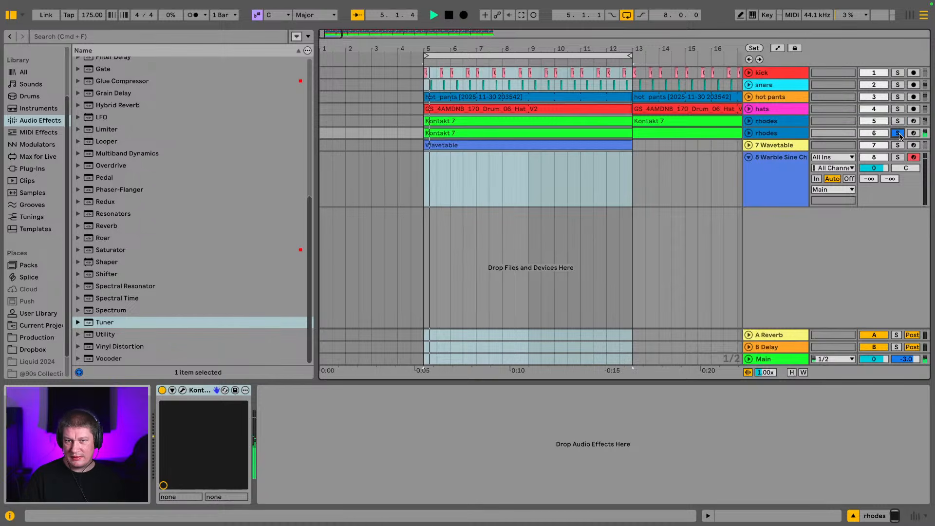
left_click(899, 133)
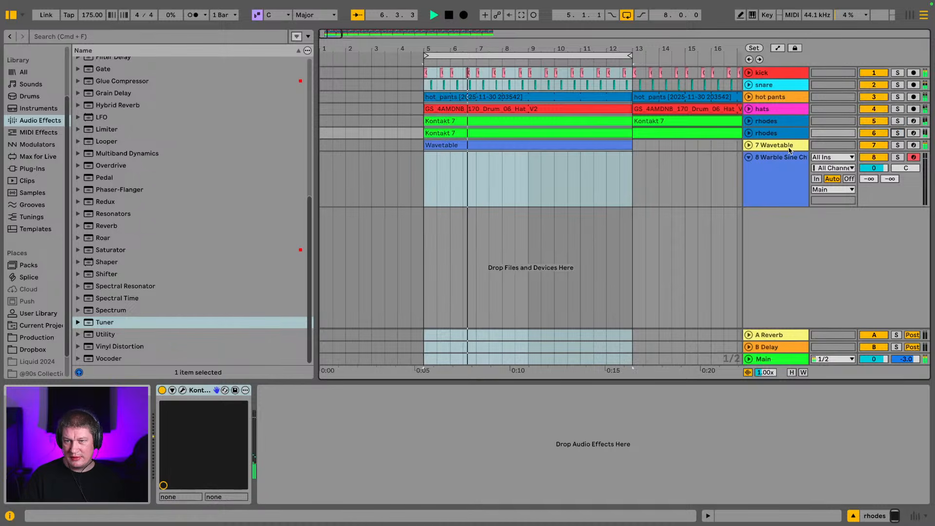
left_click(748, 157)
left_click(784, 122)
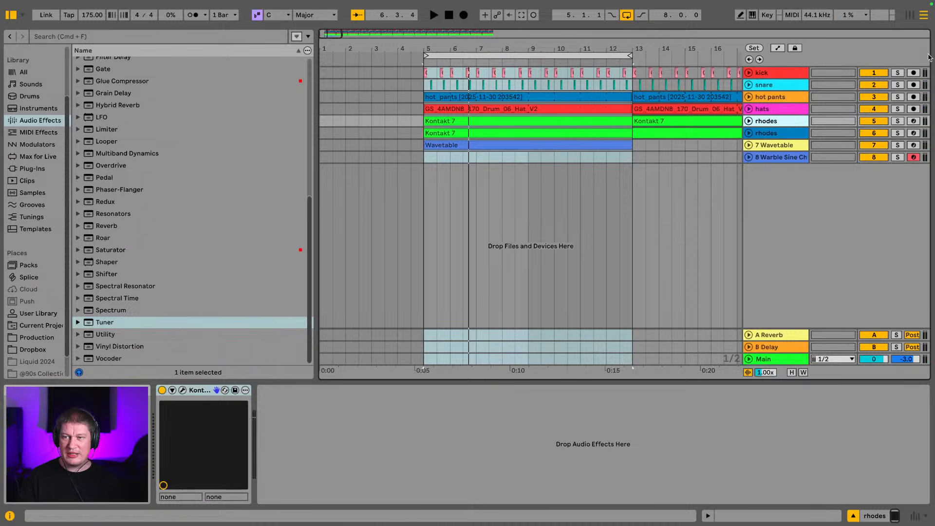
- Examine the devices on the Reverb and Delay return tracks in the Session and Arrangement views
key("Tab")
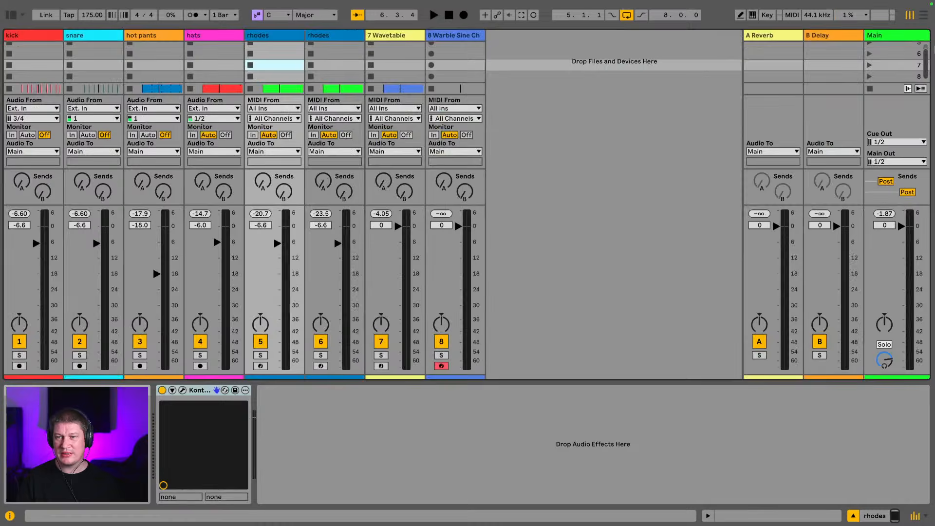
left_click(762, 38)
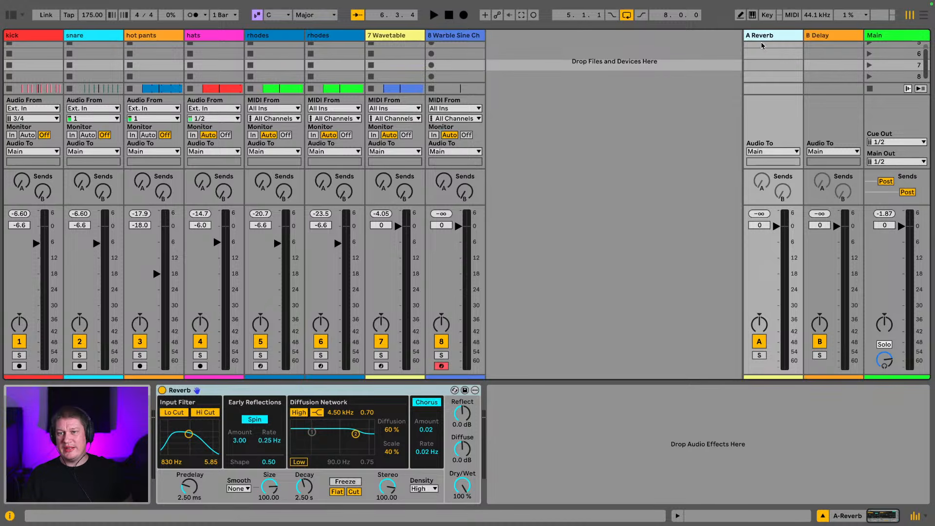
left_click(835, 36)
left_click(800, 38)
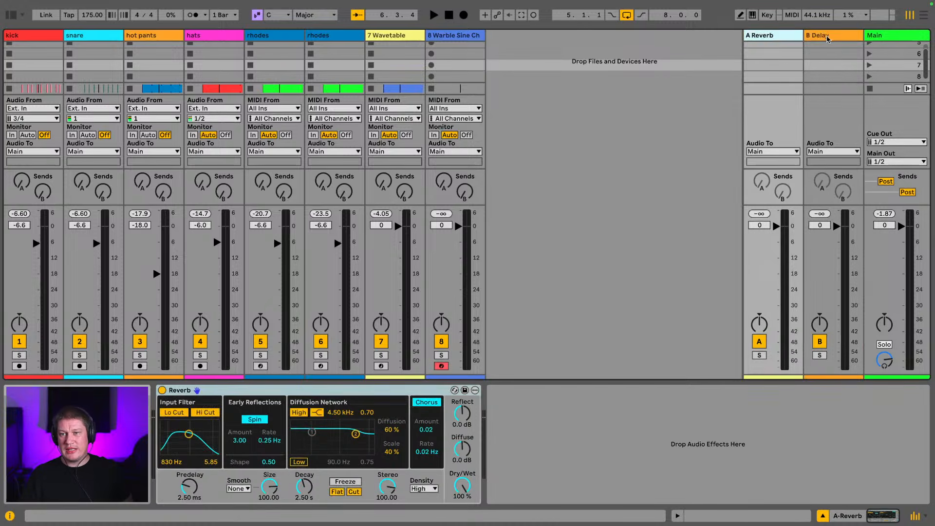
left_click(829, 39)
left_click(796, 40)
left_click(823, 37)
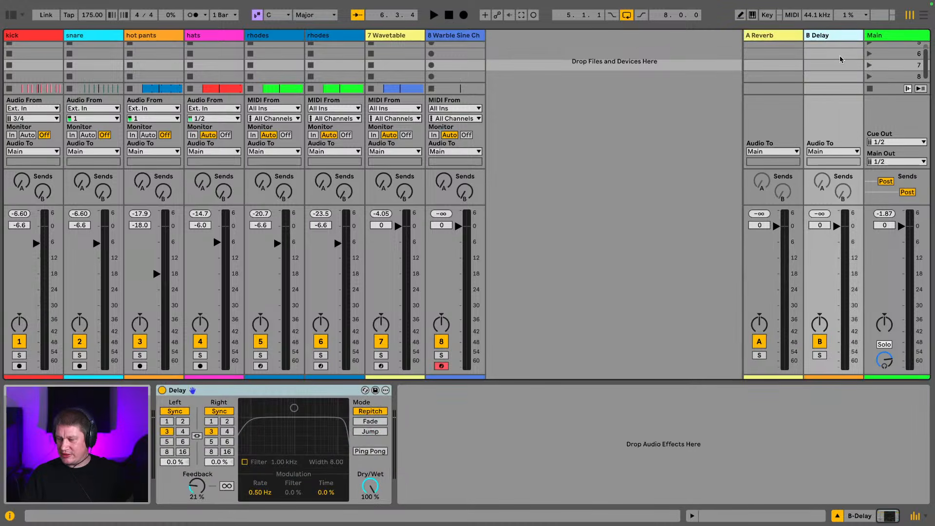
key("Tab")
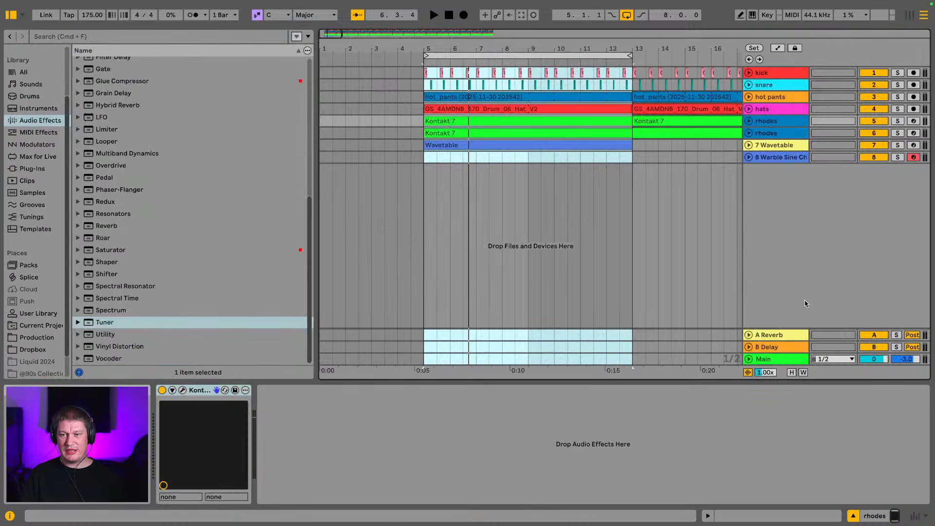
left_click(781, 336)
left_click(782, 346)
left_click(787, 335)
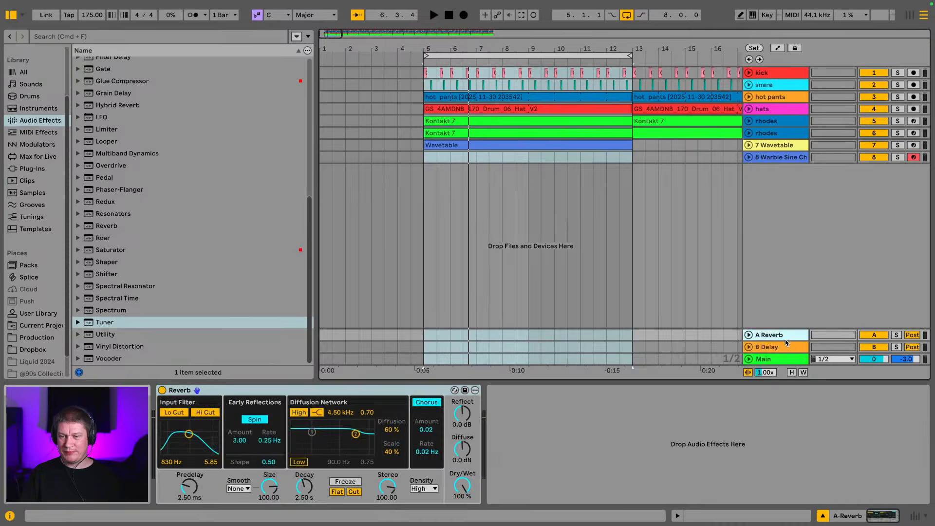
key("Tab")
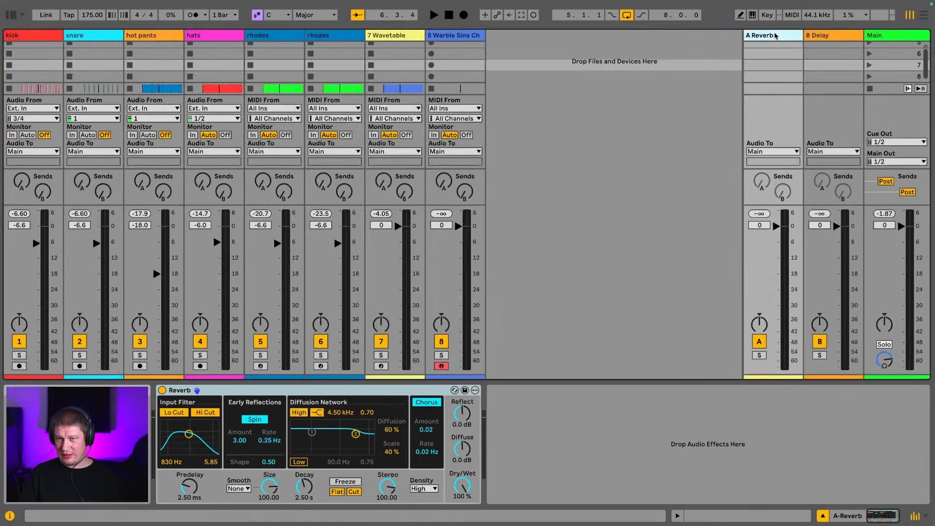
left_click(832, 37)
left_click(786, 39)
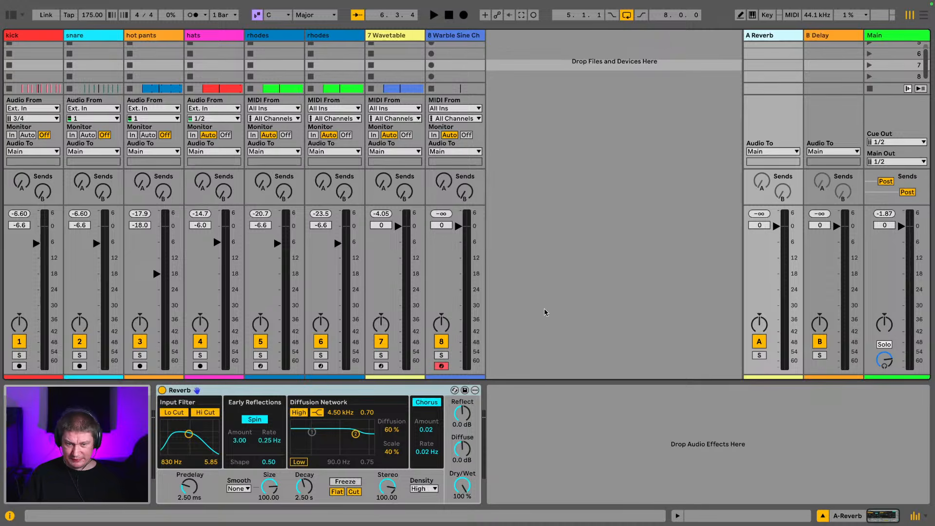
- Replace the Reverb device on return track A with a Hybrid Reverb
left_click(329, 389)
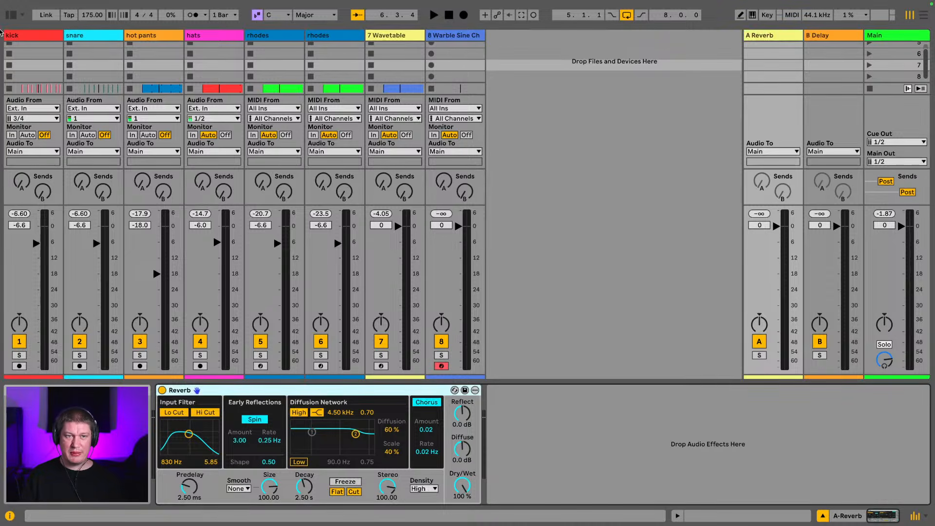
left_click(10, 16)
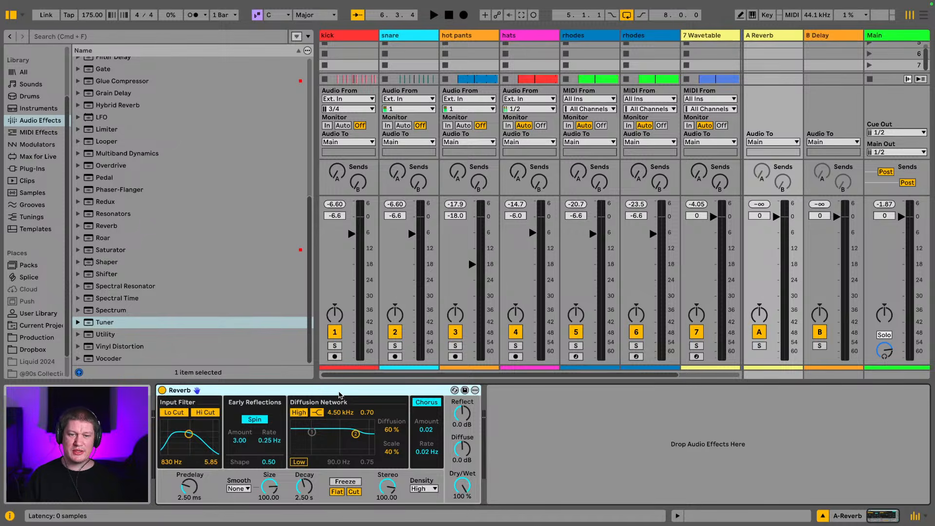
key("Delete")
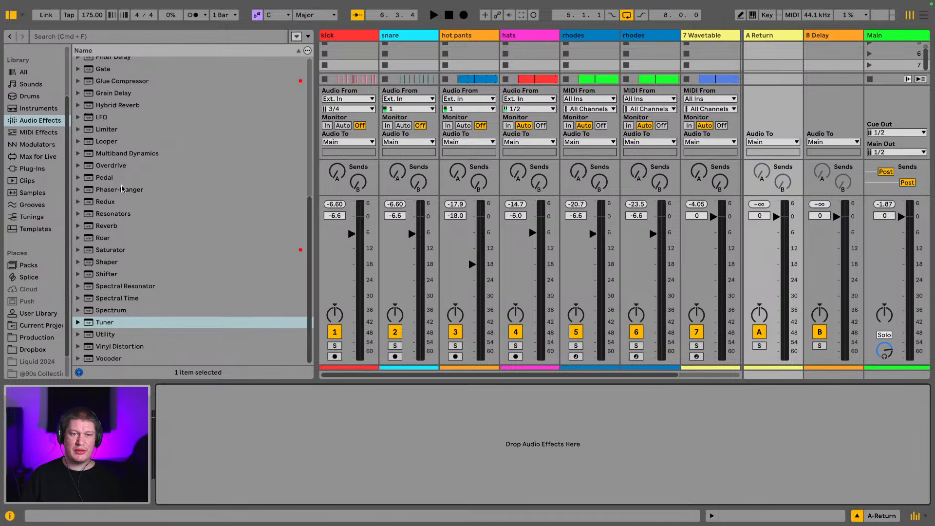
left_click_drag(143, 101, 331, 441)
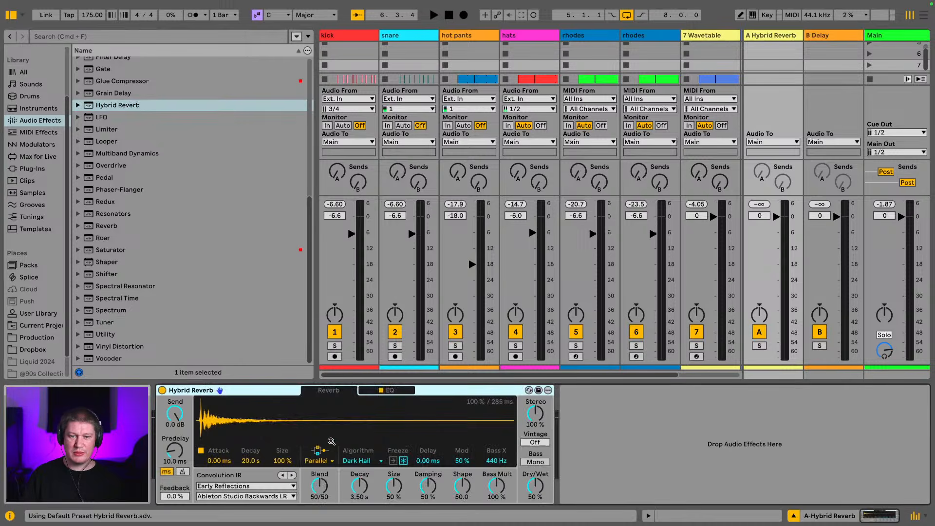
- Set the Hybrid Reverb's dry/wet to 100 % and its algorithm decay to 2.28 s
left_click(538, 487)
left_click_drag(539, 487, 538, 487)
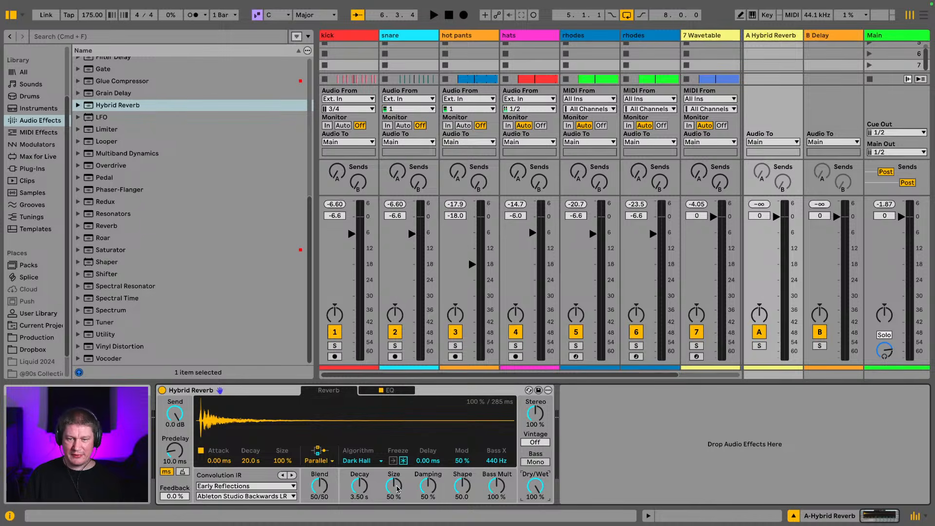
left_click(360, 488)
- Choose the Long Synth Hall impulse response from the Halls category for the Hybrid Reverb's convolution
left_click(262, 487)
left_click(250, 428)
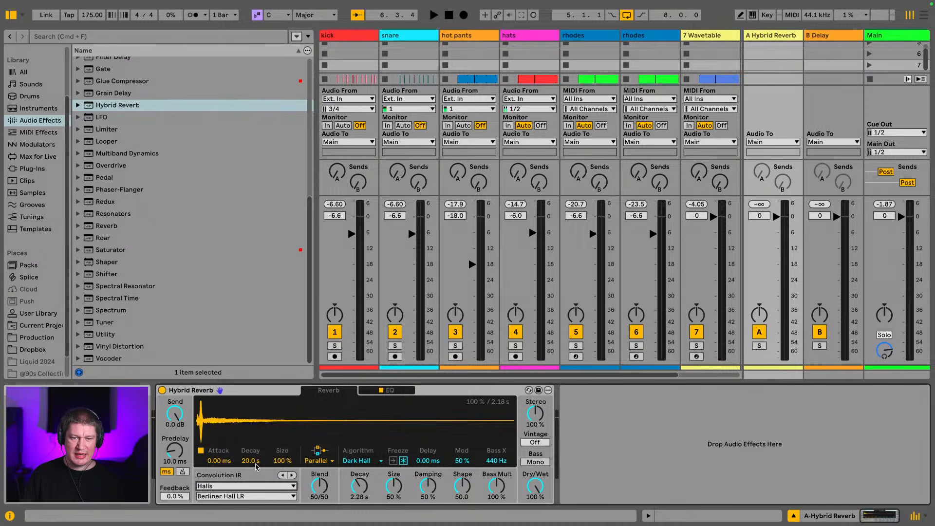
left_click(257, 498)
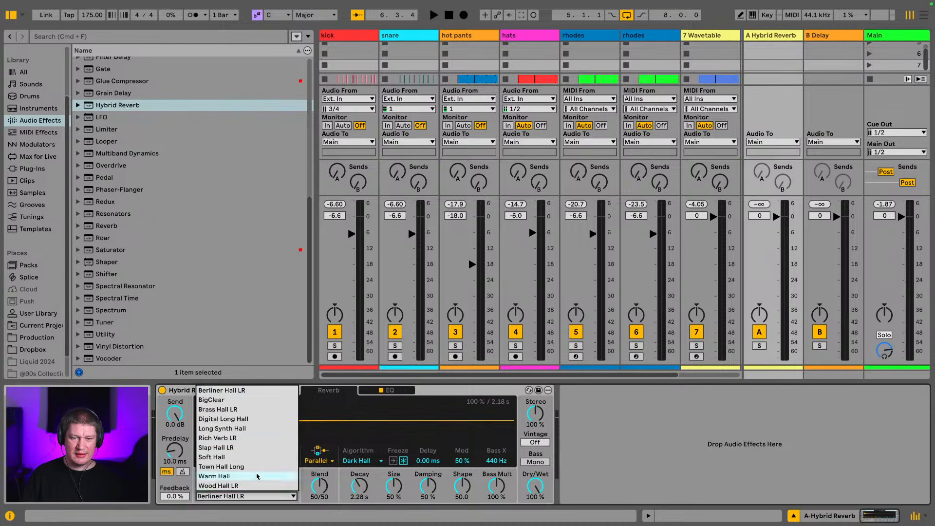
left_click(261, 430)
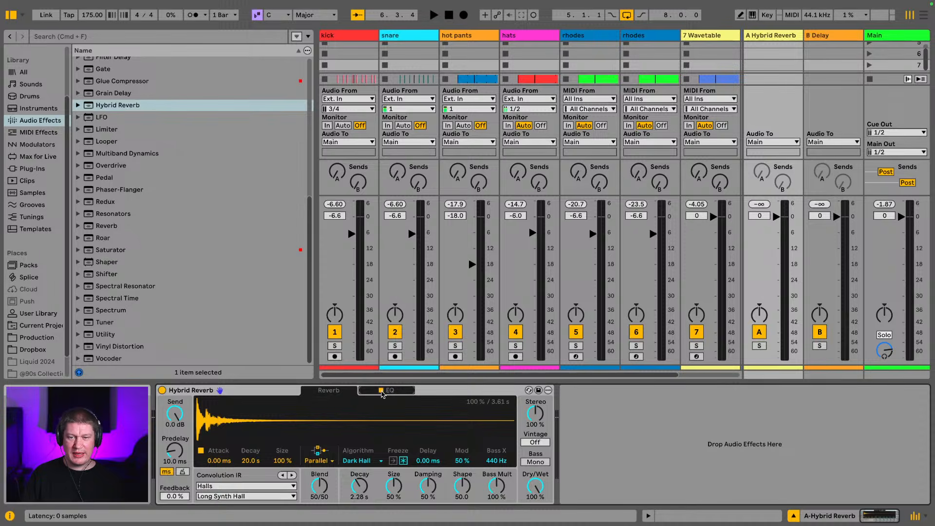
- Raise the low-cut band in the Hybrid Reverb's EQ to 520 Hz and return to the reverb settings
left_click(383, 393)
left_click_drag(261, 476, 347, 476)
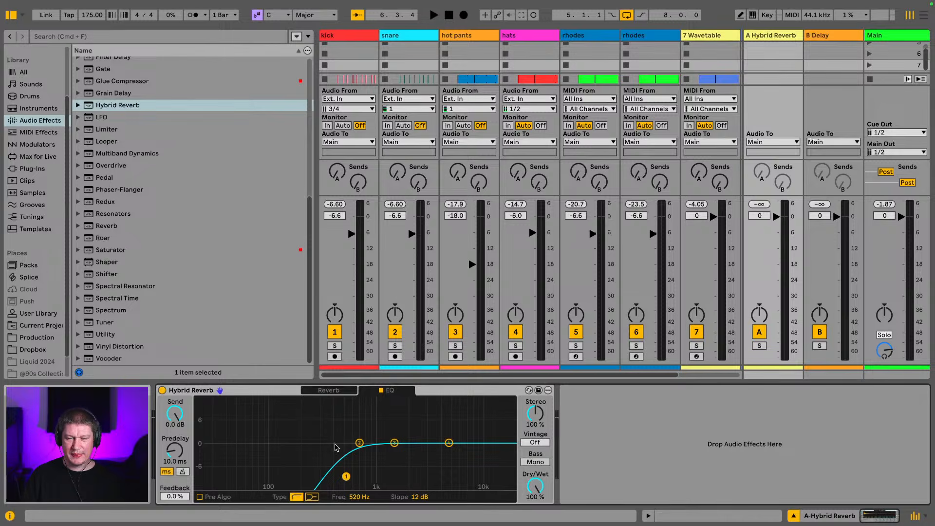
left_click(312, 392)
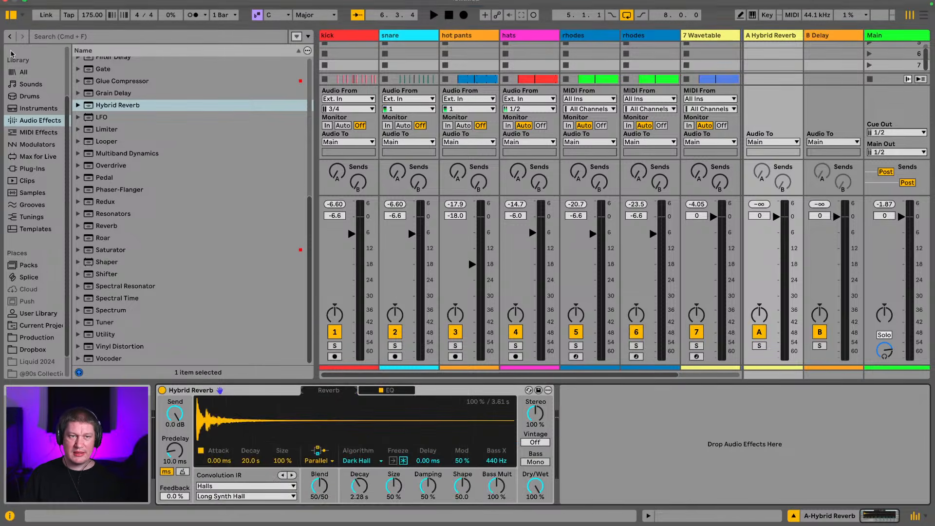
- Hide the browser, solo the first rhodes track and turn its reverb send A fully up during playback
left_click(8, 16)
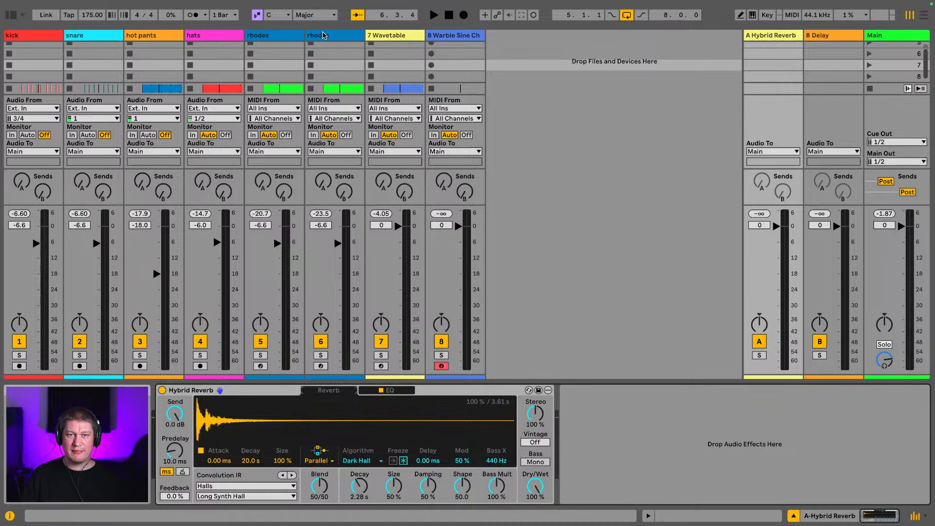
left_click(273, 34)
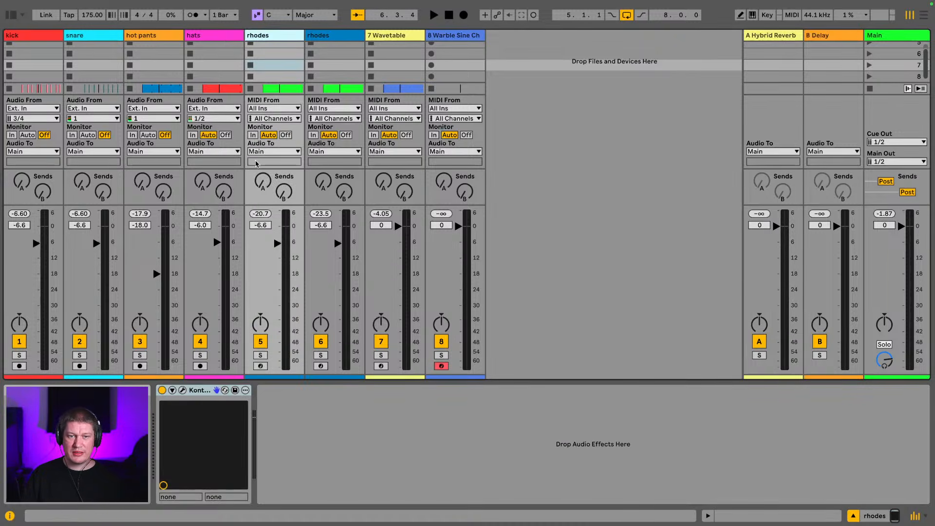
left_click(255, 356)
key("space")
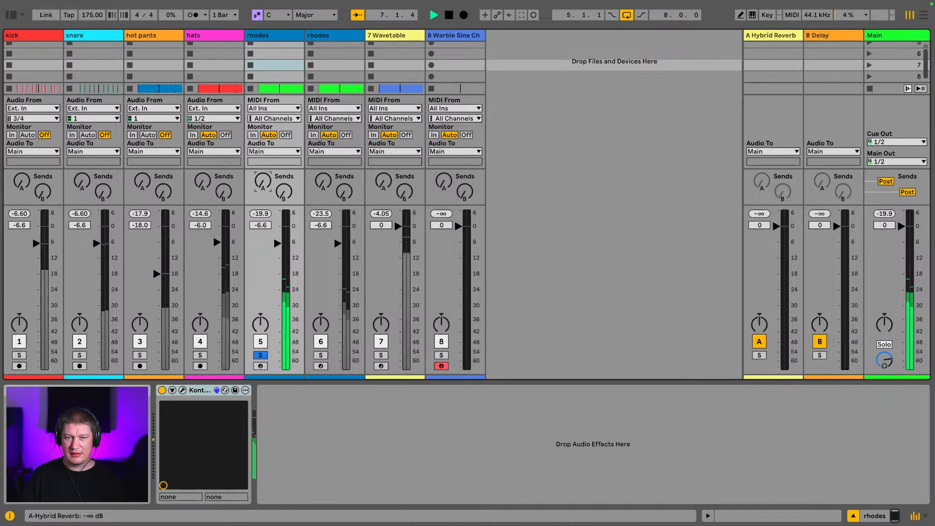
mouse_move(263, 181)
left_mouse_down()
mouse_move(263, 152)
mouse_move(263, 171)
left_mouse_up()
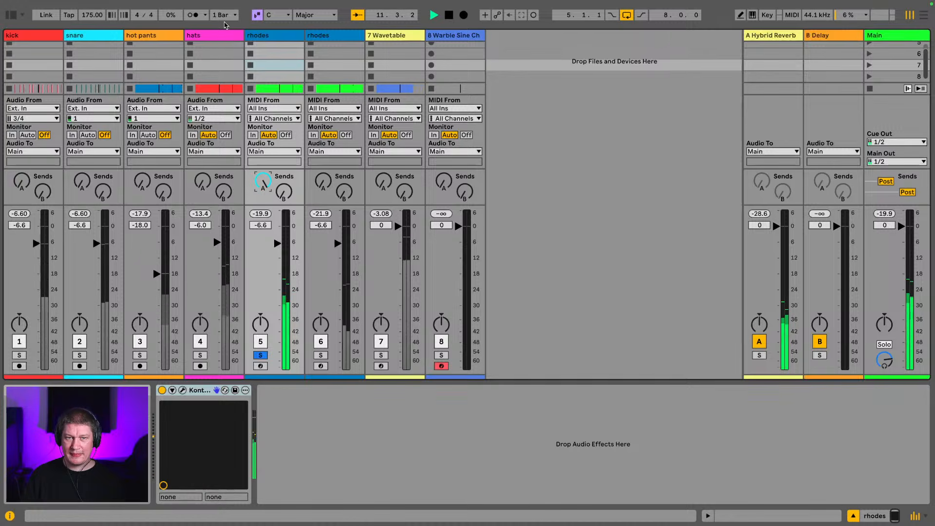
- Solo the second rhodes track and rename it "piano"
left_click(255, 35)
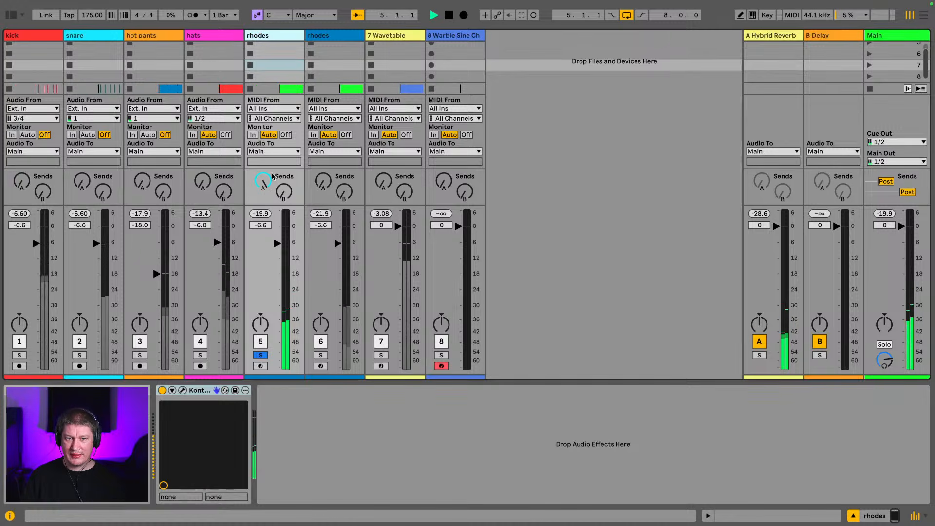
left_click(321, 355)
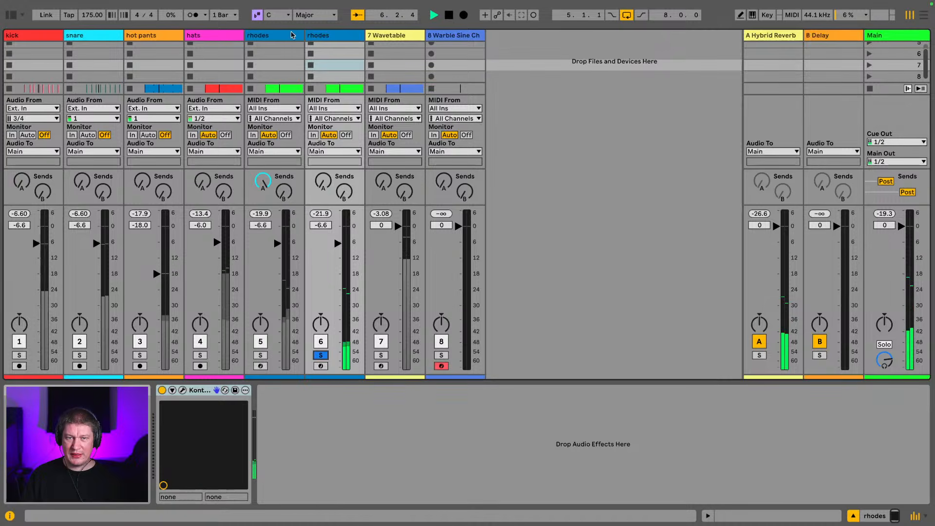
double_click(320, 38)
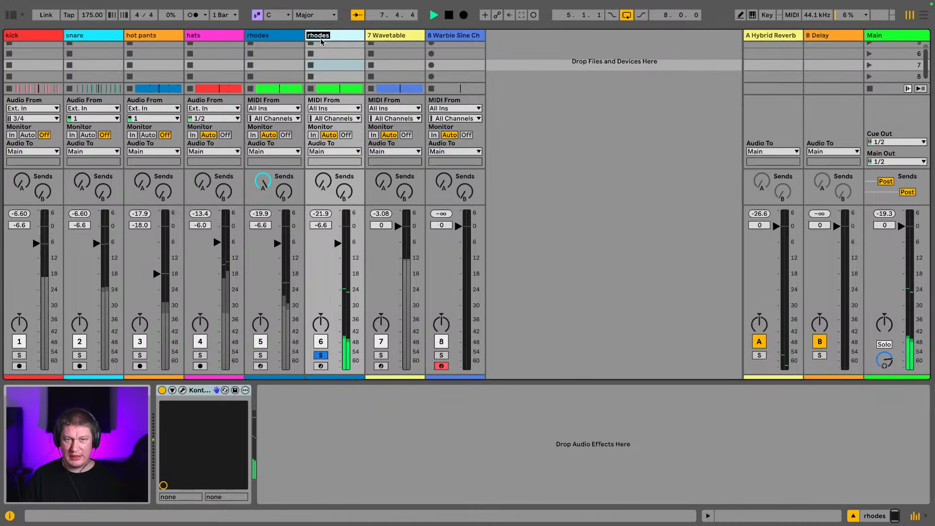
type("pi")
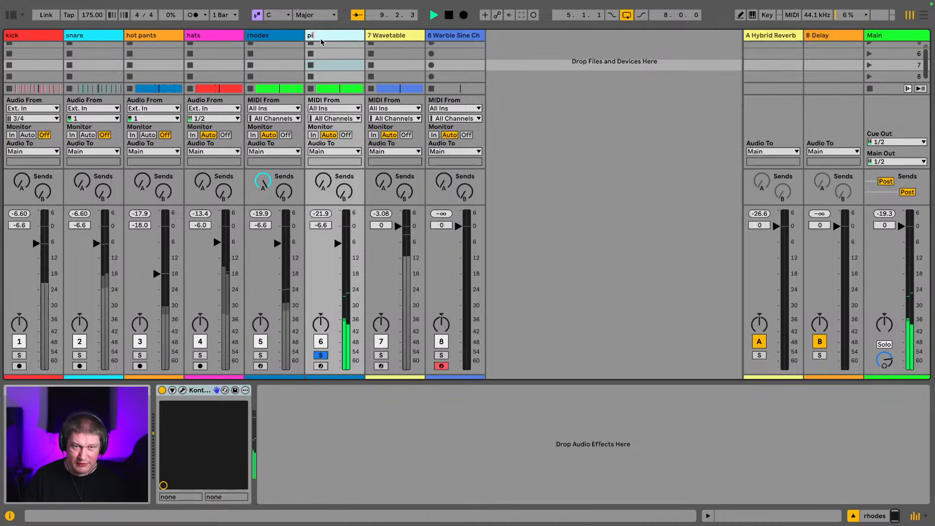
type("ano")
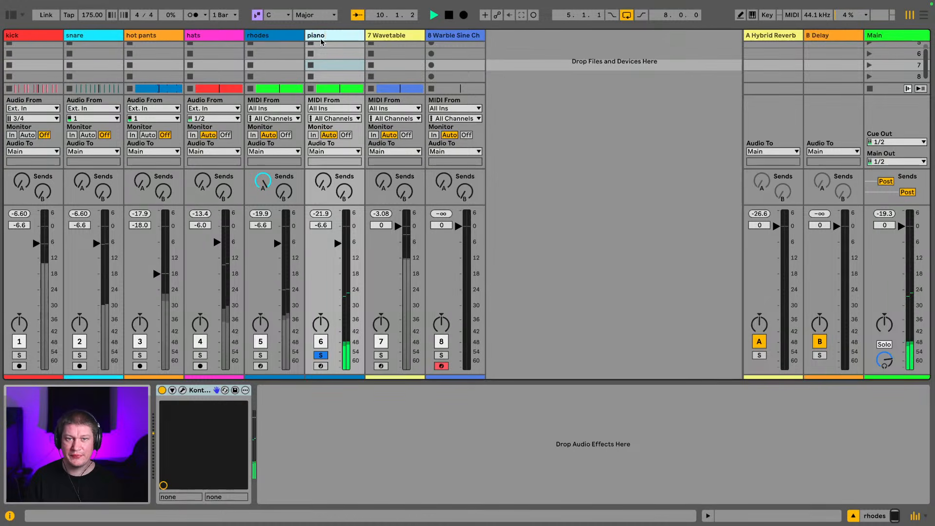
left_click(278, 39)
- Turn the piano track's reverb send A fully up and set the volumes to -5.5 dB for piano and -6.0 dB for rhodes
left_click(337, 225)
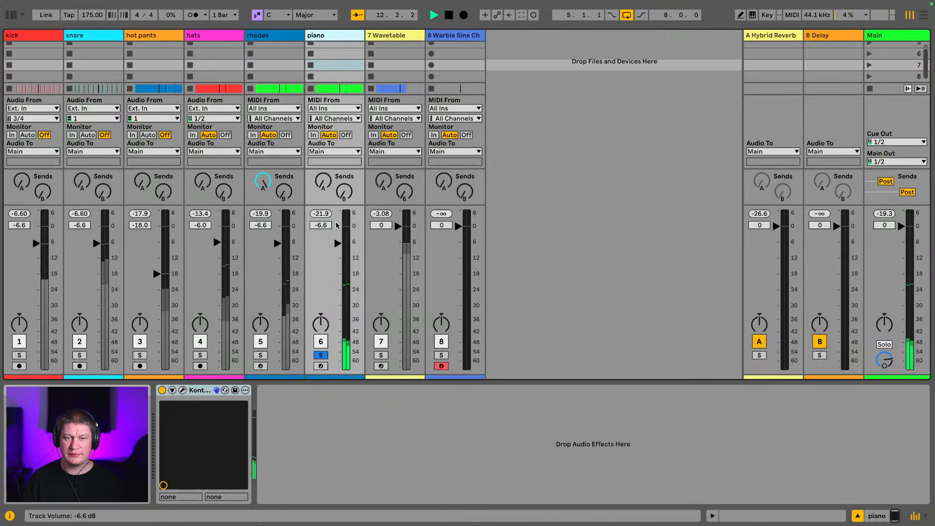
left_click_drag(324, 188, 324, 161)
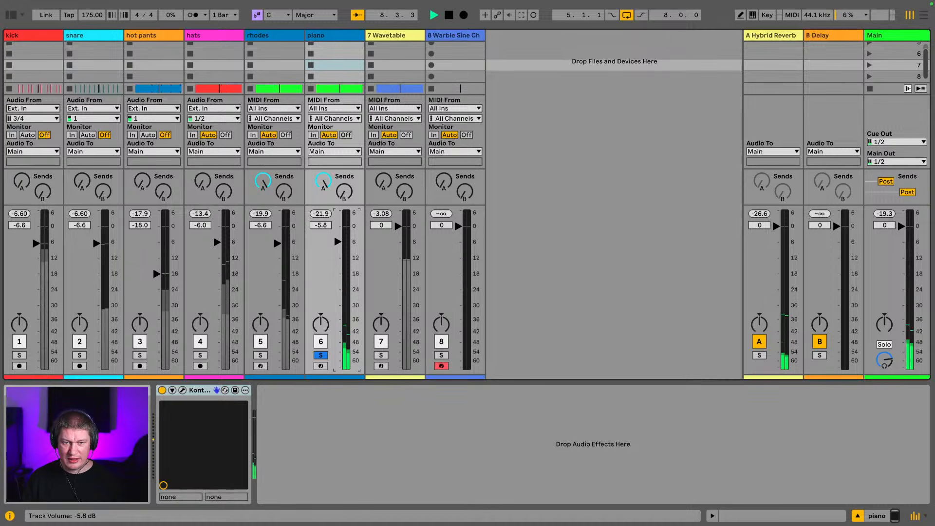
left_click_drag(310, 249, 311, 248)
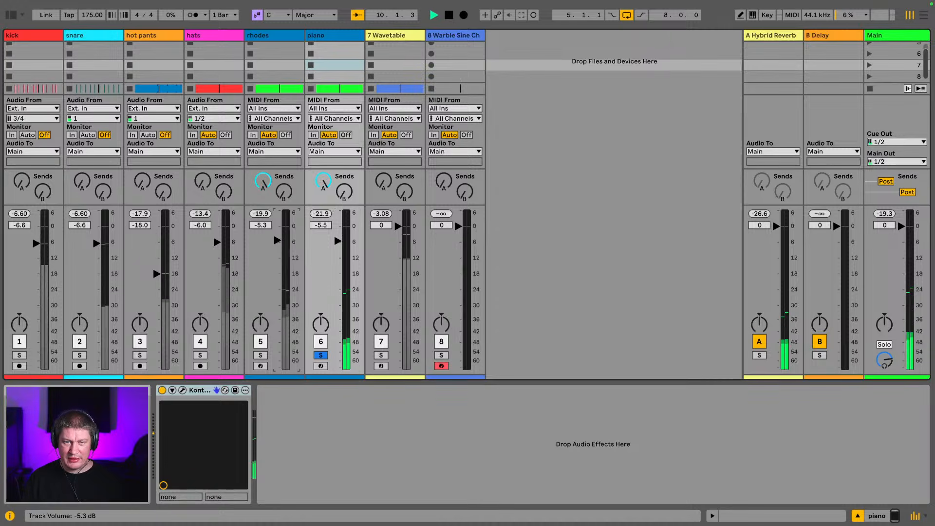
- With rhodes and piano soloed together, pan the rhodes to 29L and the piano to the right, and play them back
left_click(266, 356)
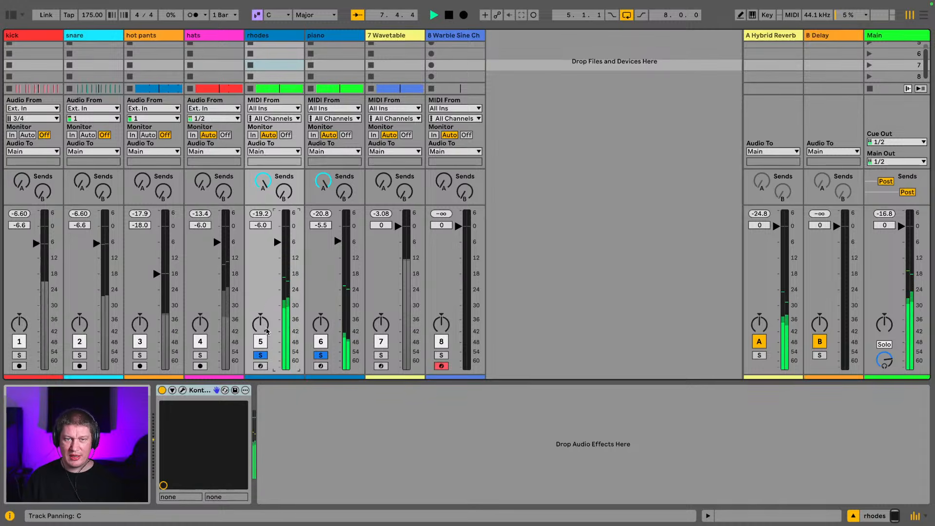
left_click_drag(262, 329, 261, 346)
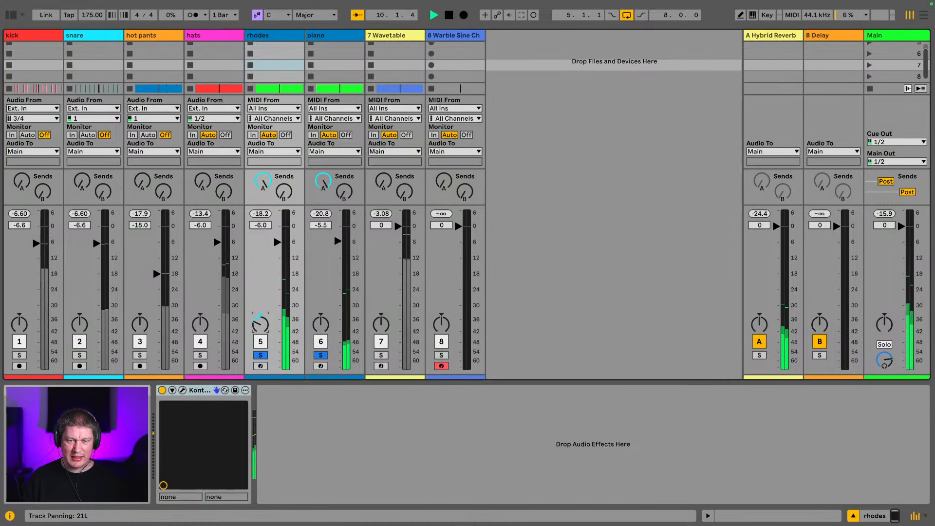
left_click_drag(260, 324, 260, 328)
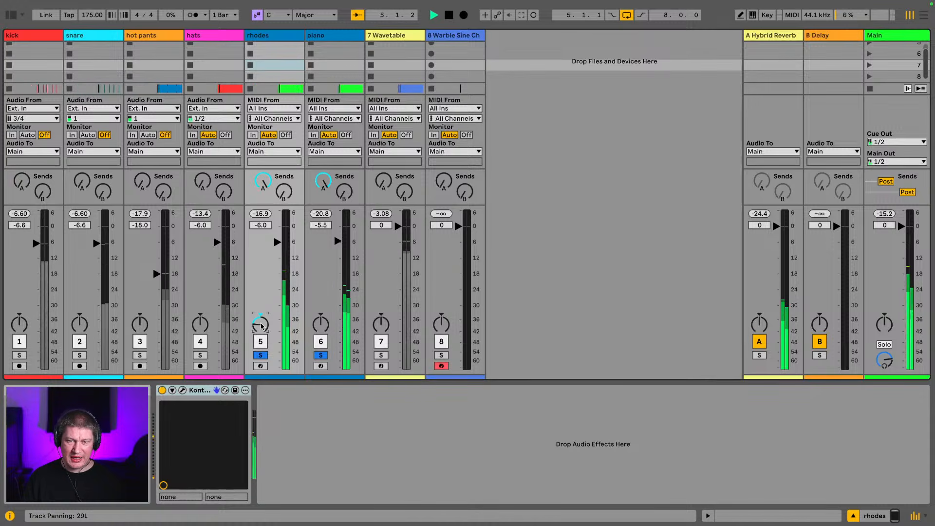
left_click(321, 328)
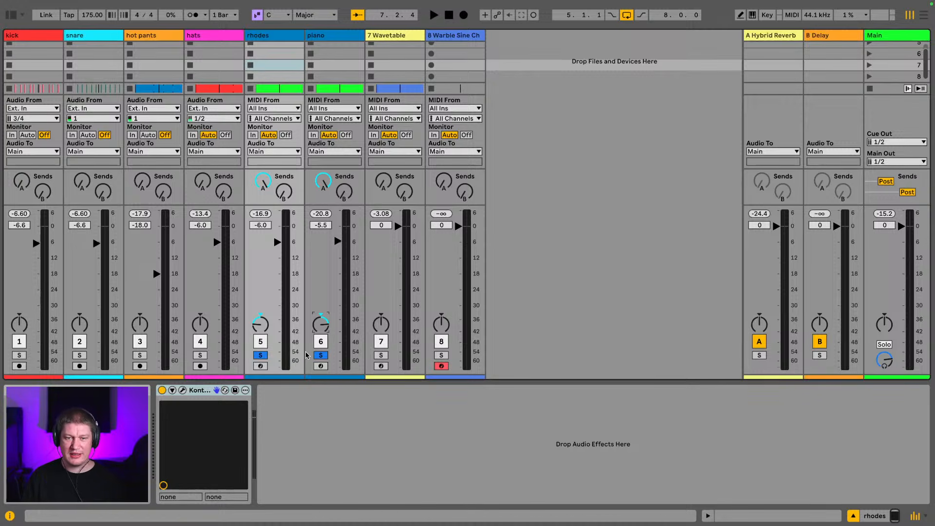
key("space")
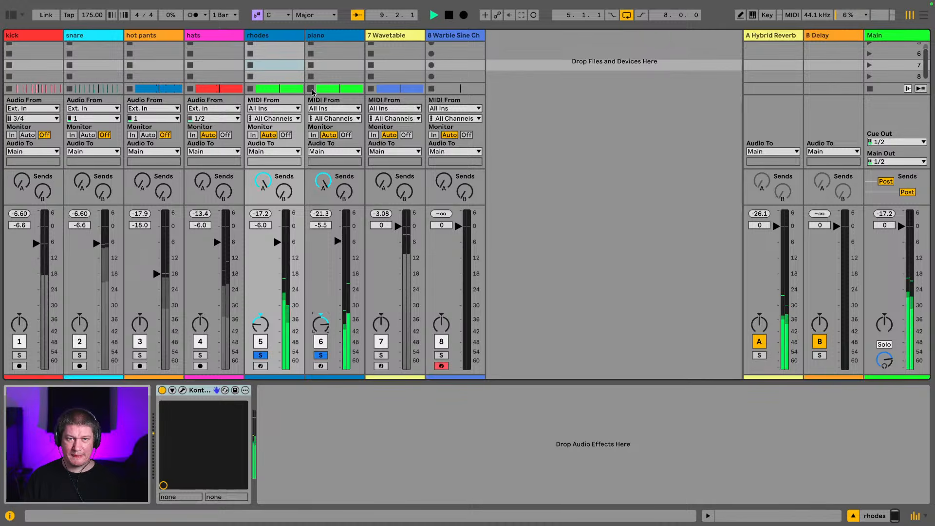
- Add a Delay from the audio effects library to the piano track and set both channels' synced delay time to 4 sixteenths
key("Right")
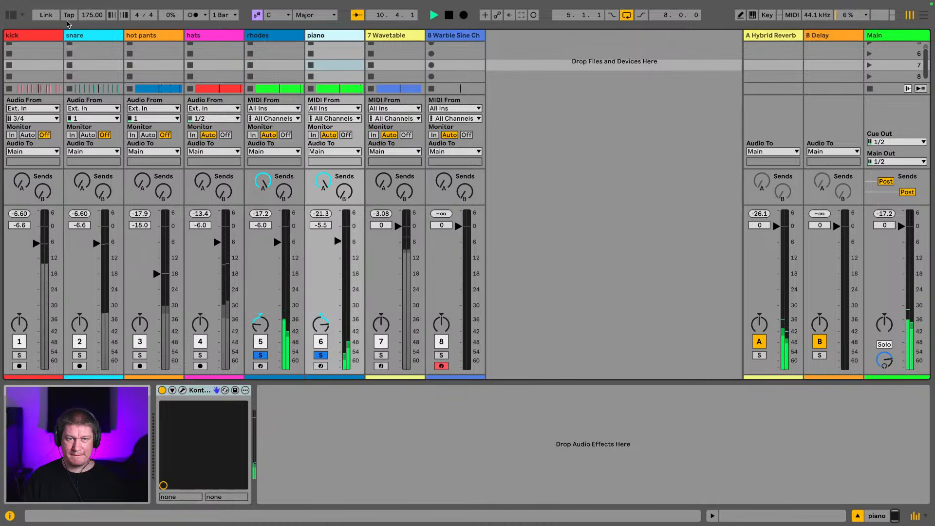
left_click(11, 14)
scroll(107, 133, "up", 5)
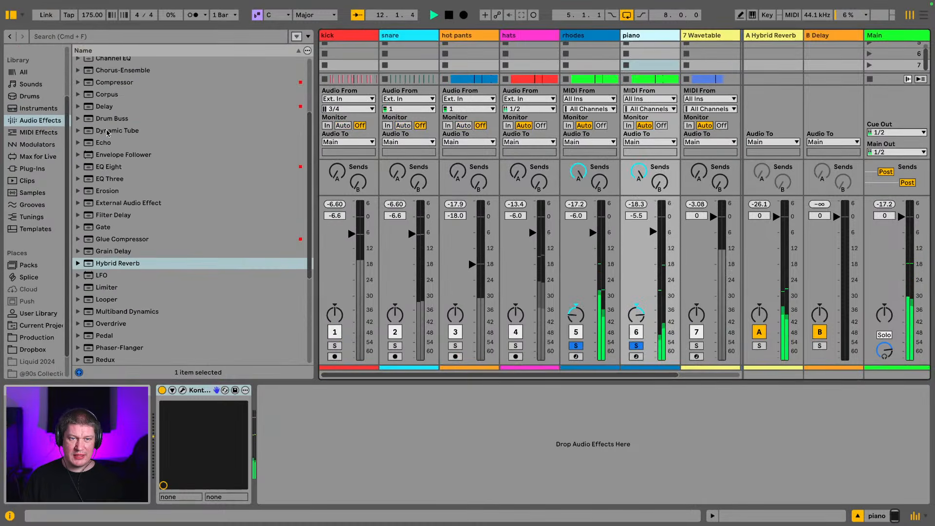
left_click(107, 107)
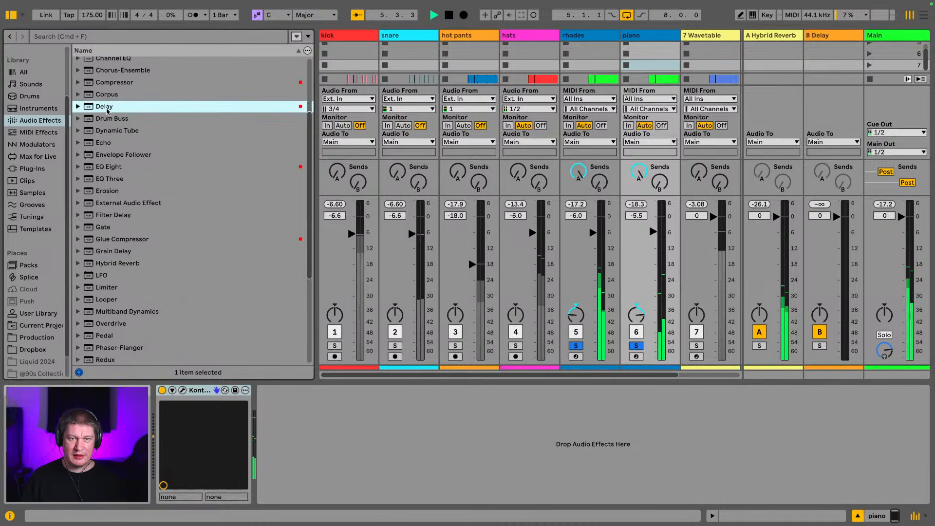
left_click_drag(108, 111, 407, 430)
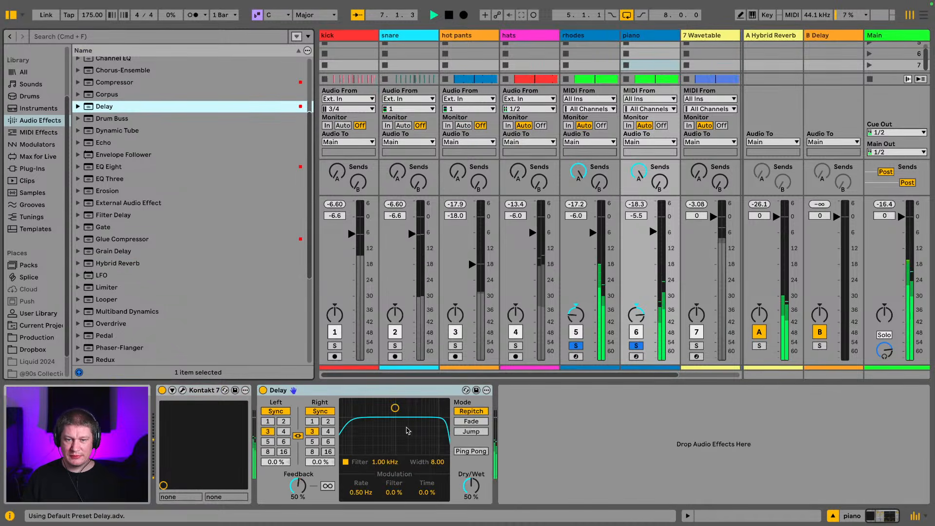
left_click(322, 432)
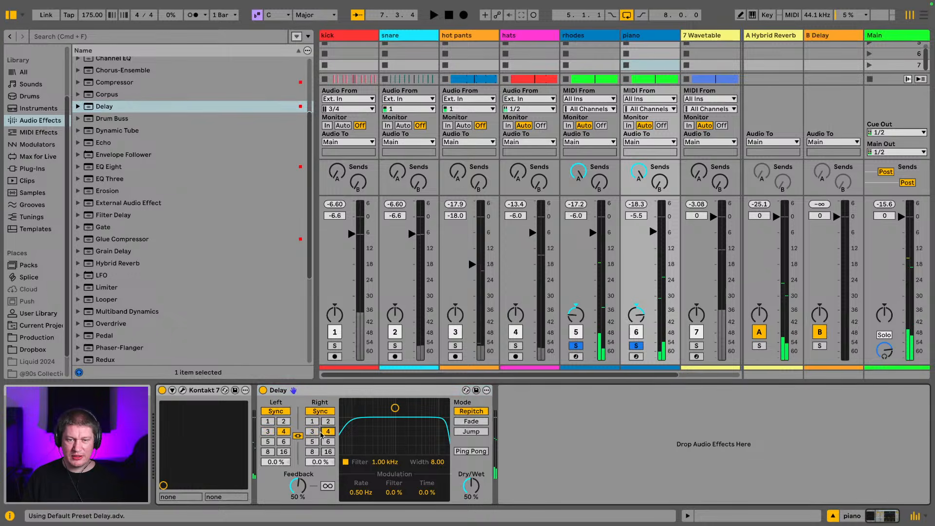
- Set the Delay's feedback to 63 % and dry/wet to 33 %, and place that Delay on the rhodes track
key("space")
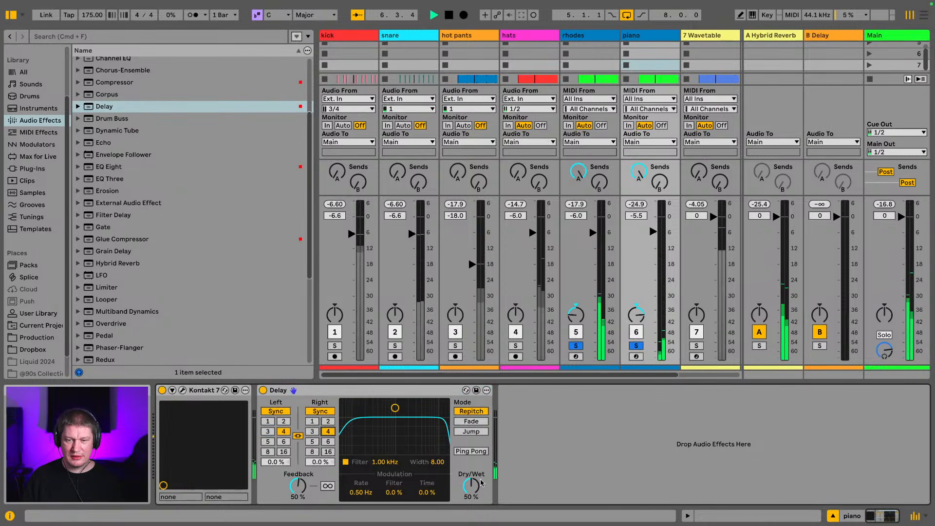
left_click_drag(463, 488, 463, 499)
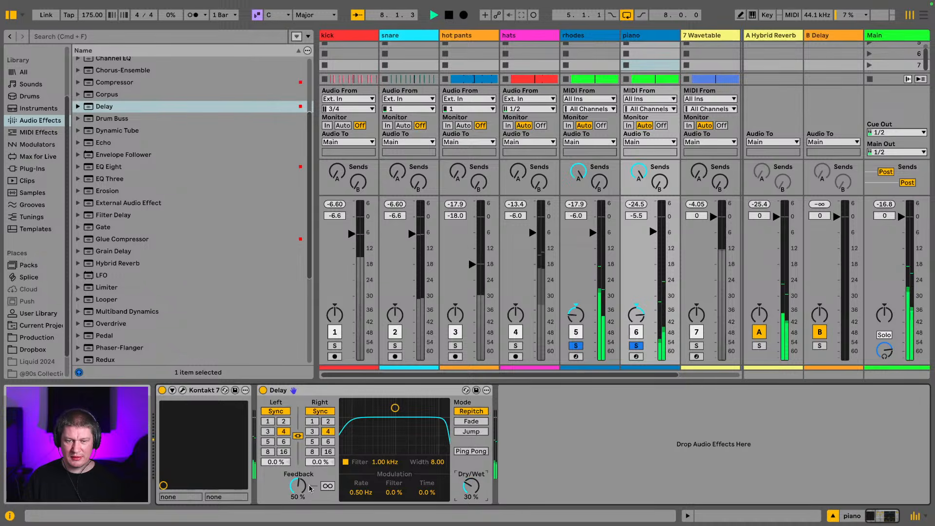
left_click_drag(470, 487, 470, 486)
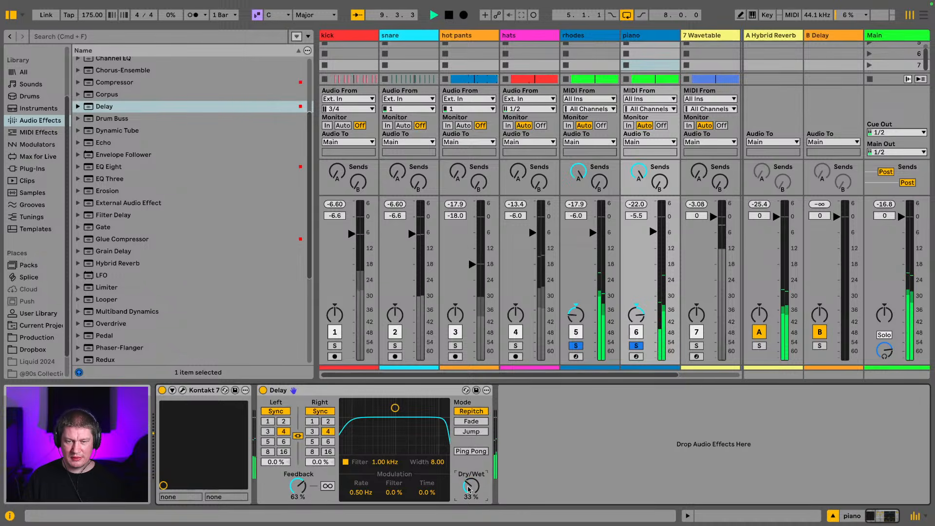
left_click_drag(414, 391, 597, 41)
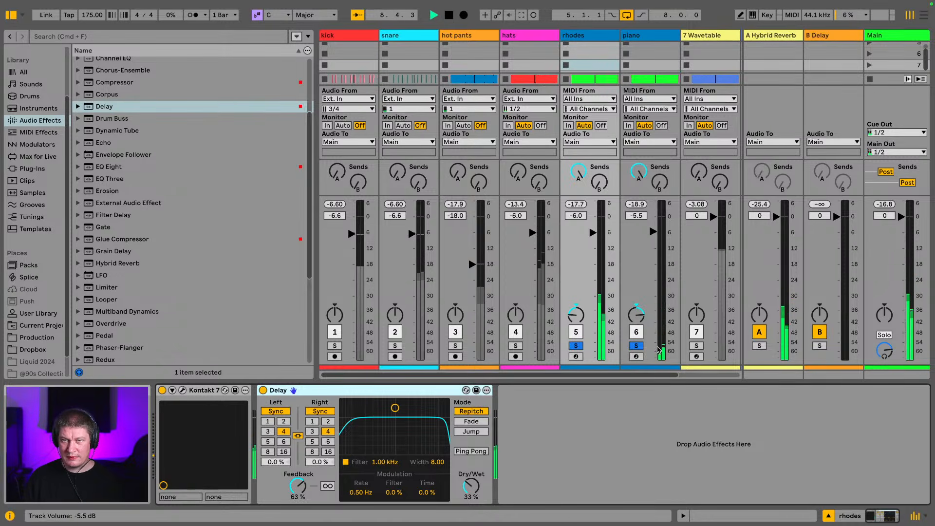
- Listen to the Wavetable bass together with the chords, unsolo all tracks for the full mix and hide the browser
left_click(696, 345)
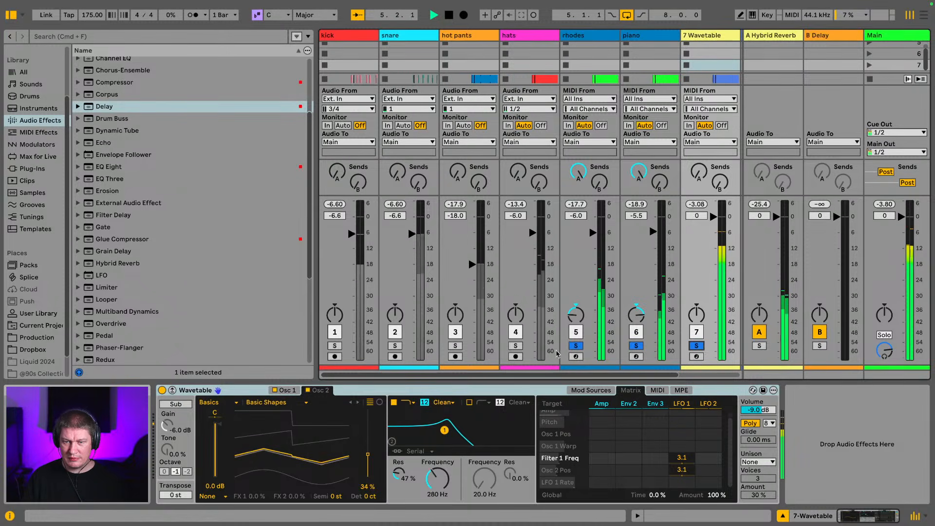
left_click(576, 345)
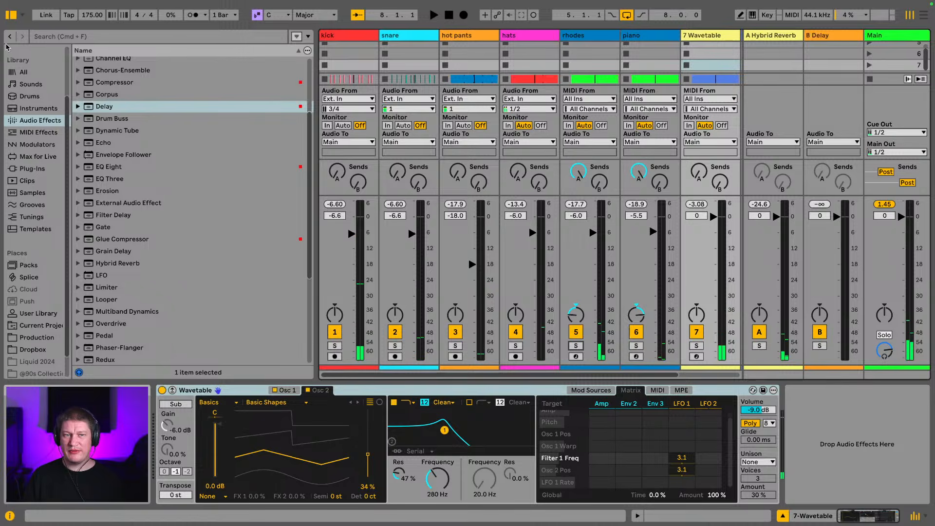
left_click(7, 18)
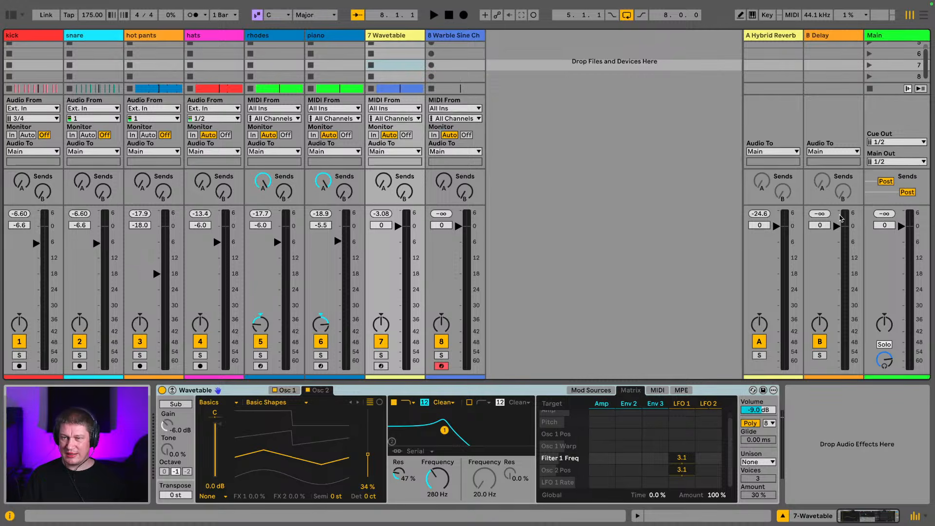
- Select all eight tracks, lower their volumes together by 1.6 dB, and play back the full mix
left_click(899, 39)
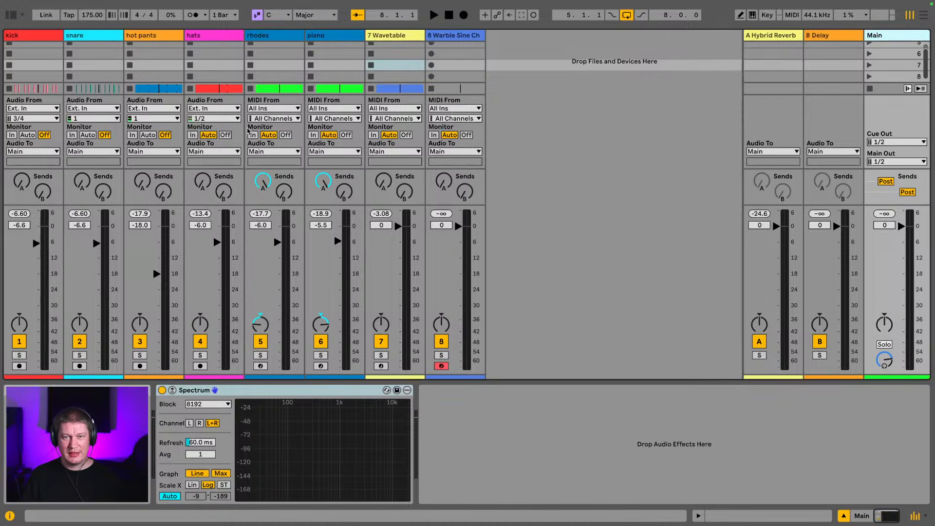
left_click(31, 34)
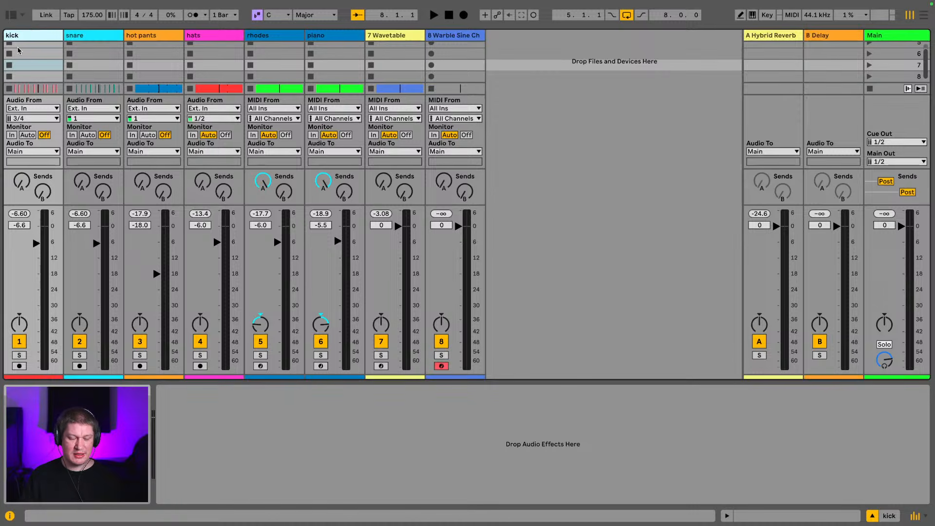
left_click(476, 40)
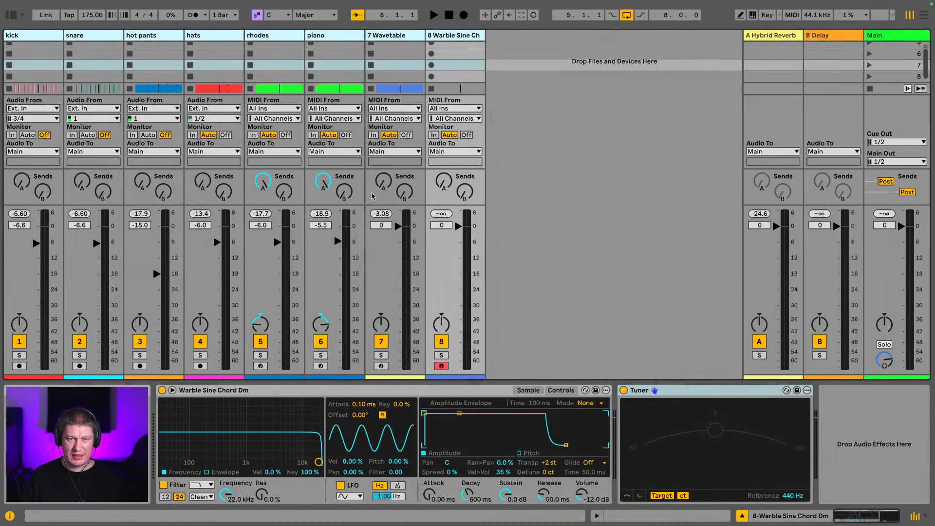
key("ctrl+a")
left_click_drag(382, 225, 382, 229)
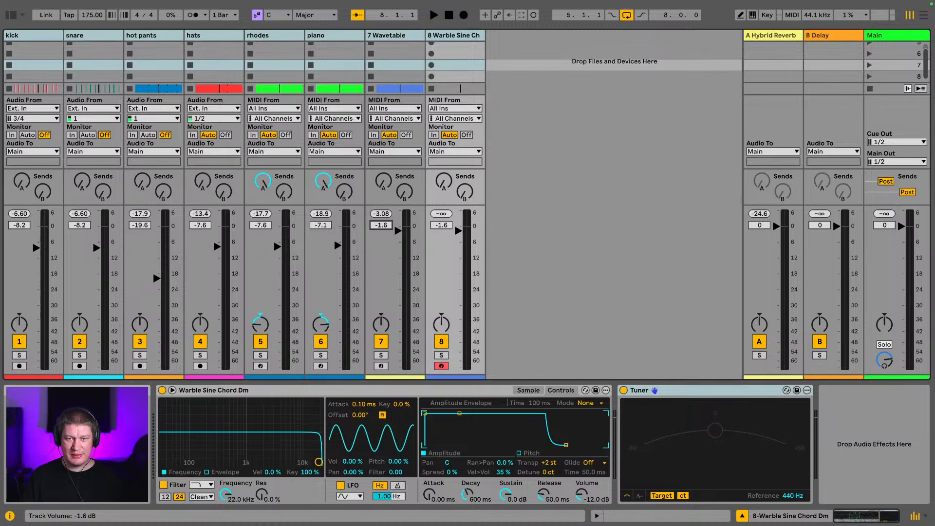
key("space")
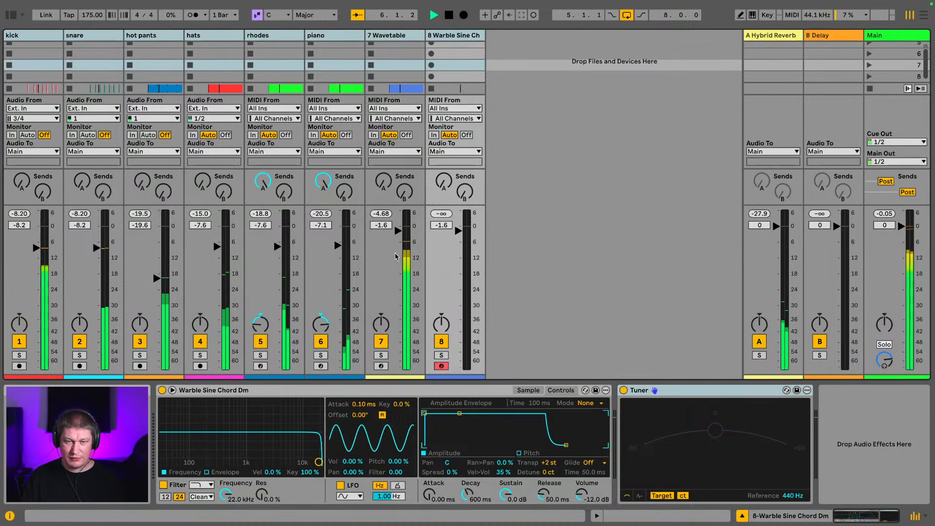
left_click(925, 15)
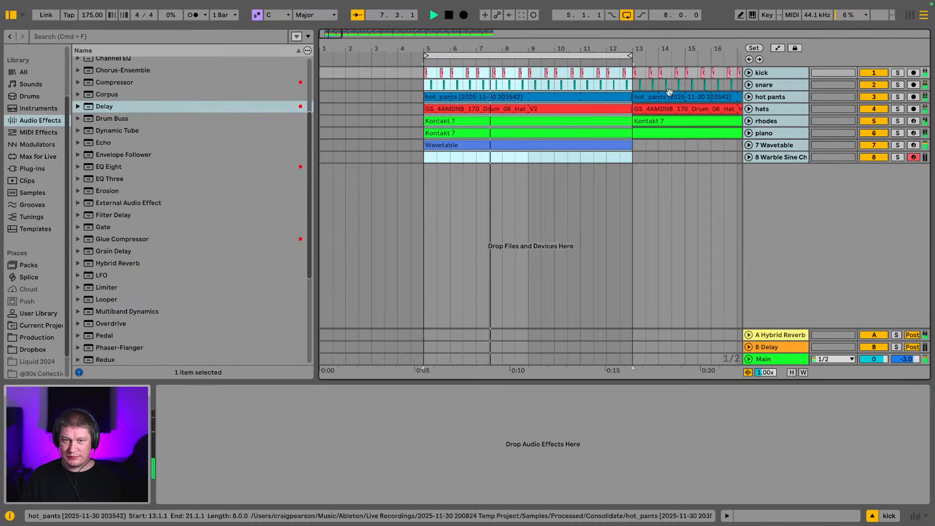
left_click(799, 194)
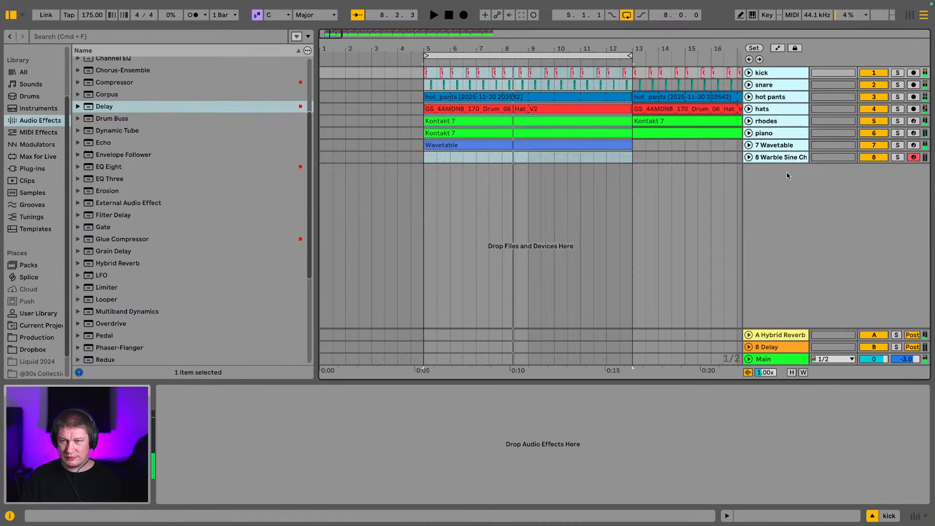
- Play the mix again in the mixer view and set the Wavetable track's volume to -6.0 dB
left_click(782, 159)
left_click(782, 160)
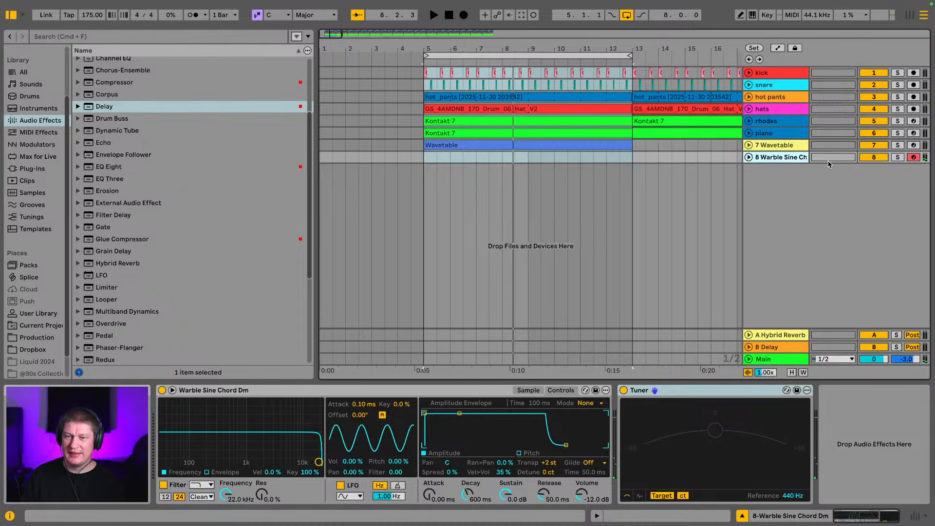
left_click(909, 17)
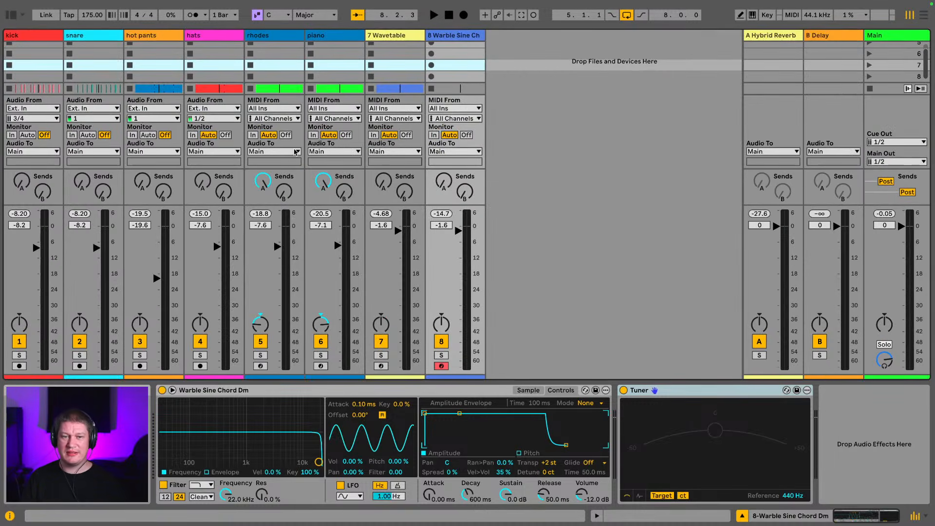
key("space")
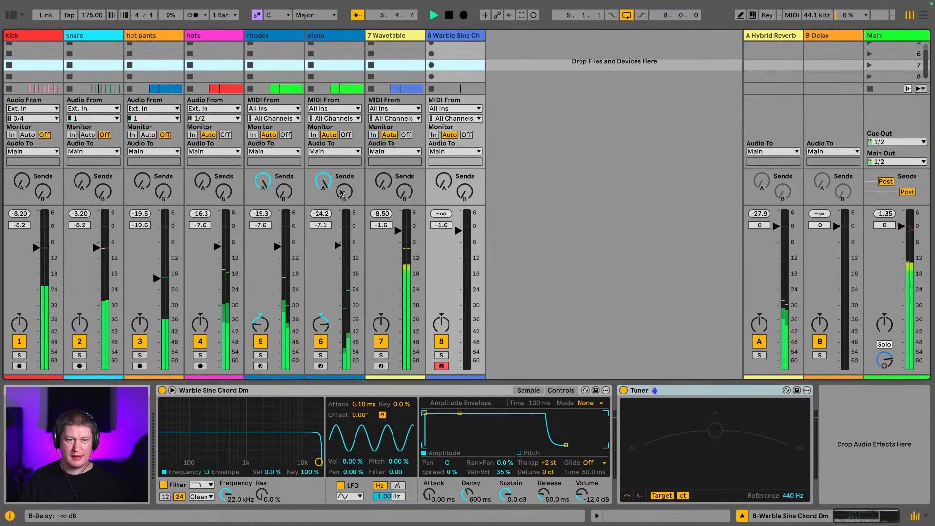
left_click_drag(325, 206, 325, 185)
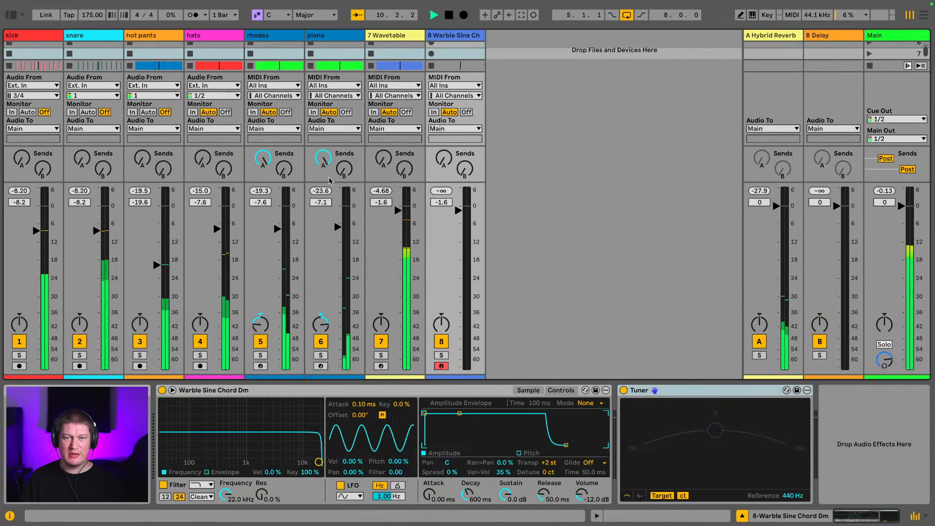
left_click_drag(328, 181, 325, 205)
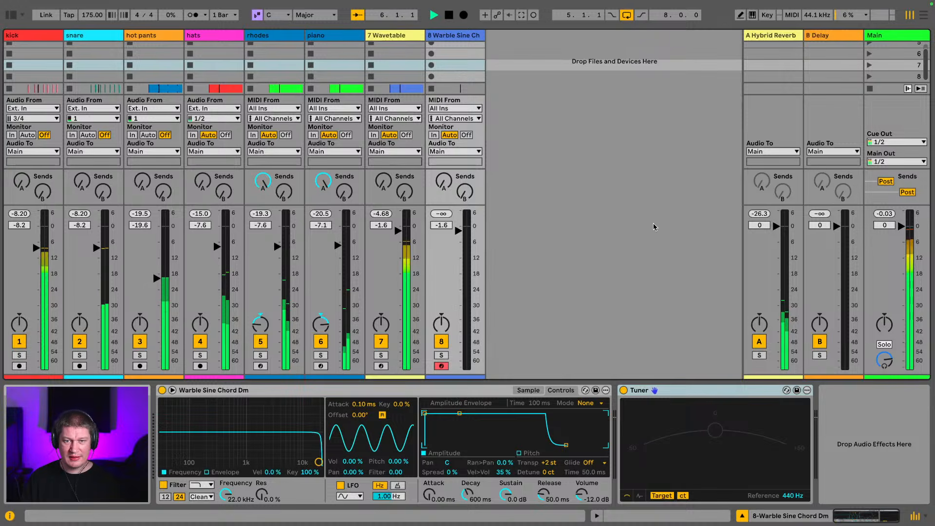
left_click_drag(398, 230, 397, 242)
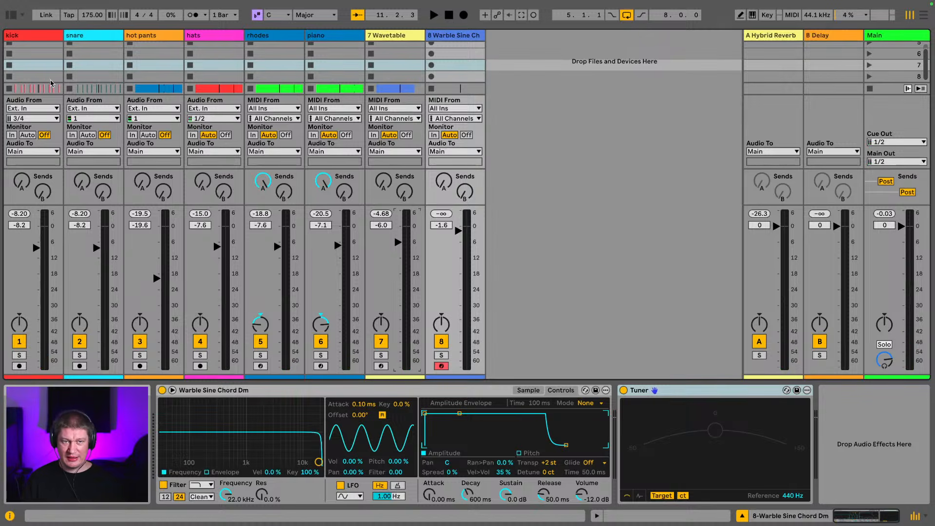
- In the arrangement, group the kick, snare, hot pants and hats tracks and name the group DRUMS
key("Tab")
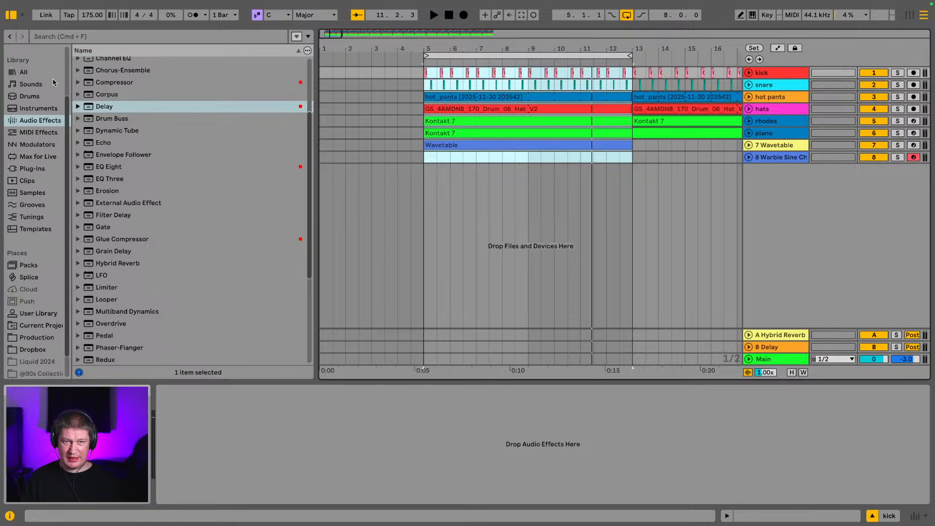
left_click(10, 15)
left_click(776, 72)
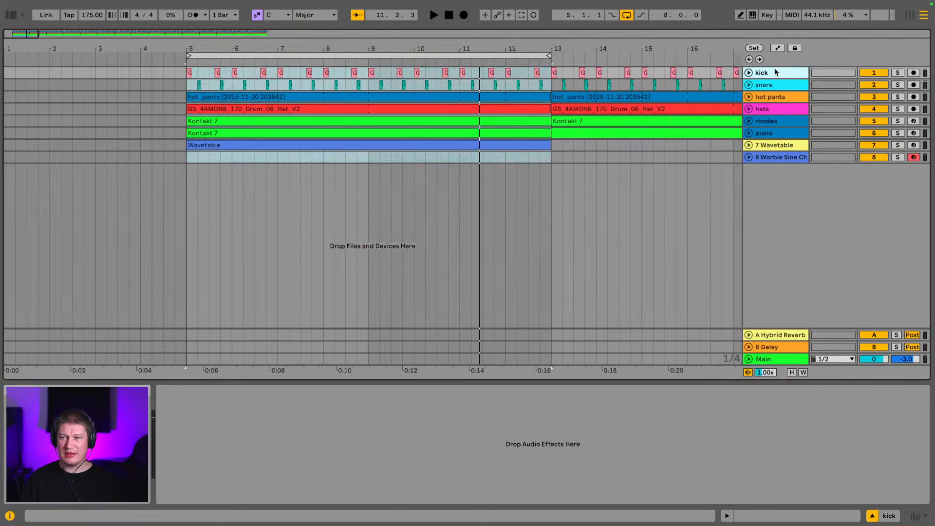
left_click(776, 110)
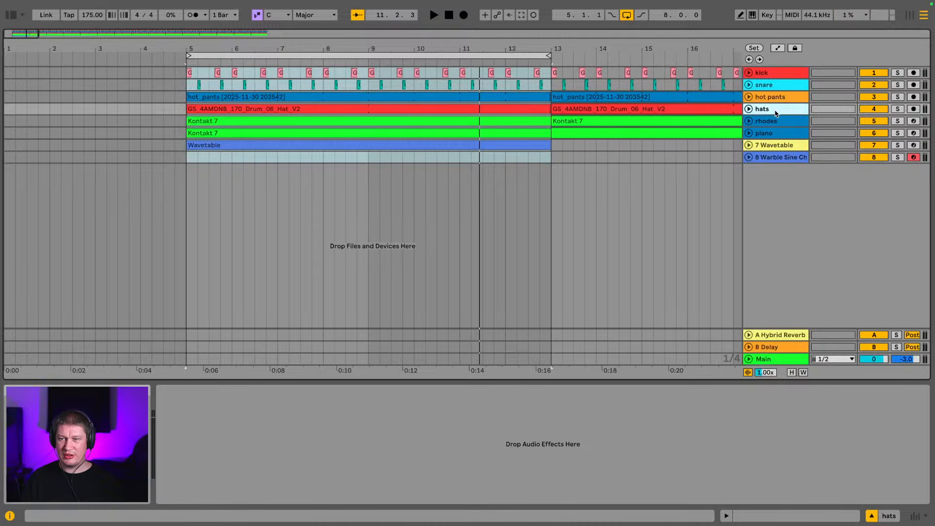
left_click(764, 74)
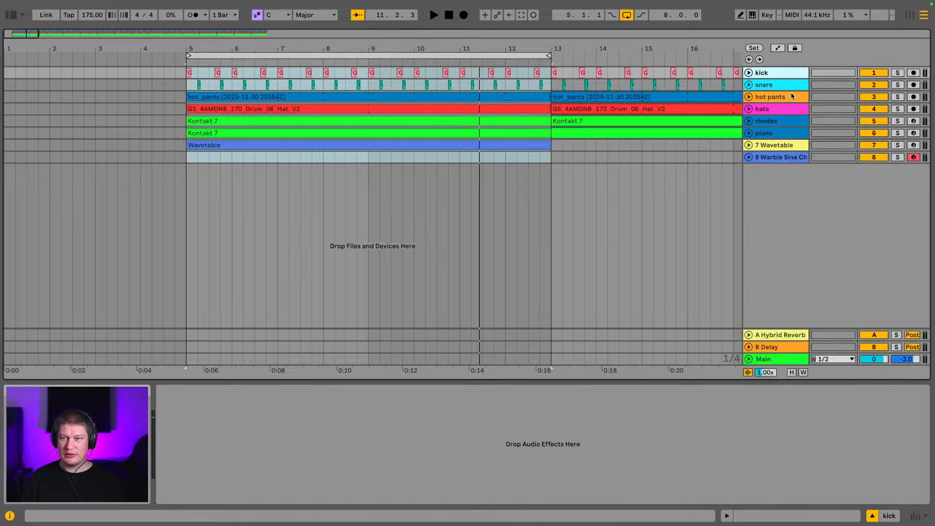
left_click(787, 110, "shift")
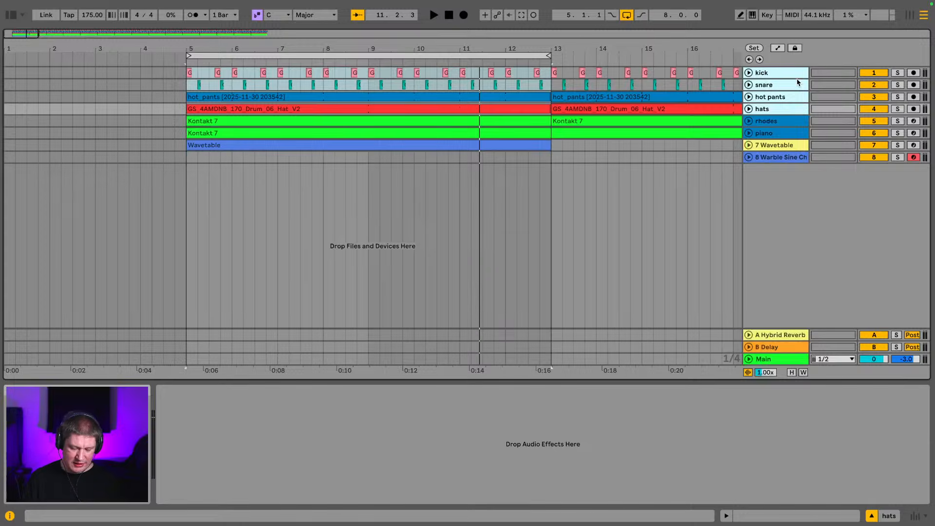
key("ctrl+g")
key("ctrl+r")
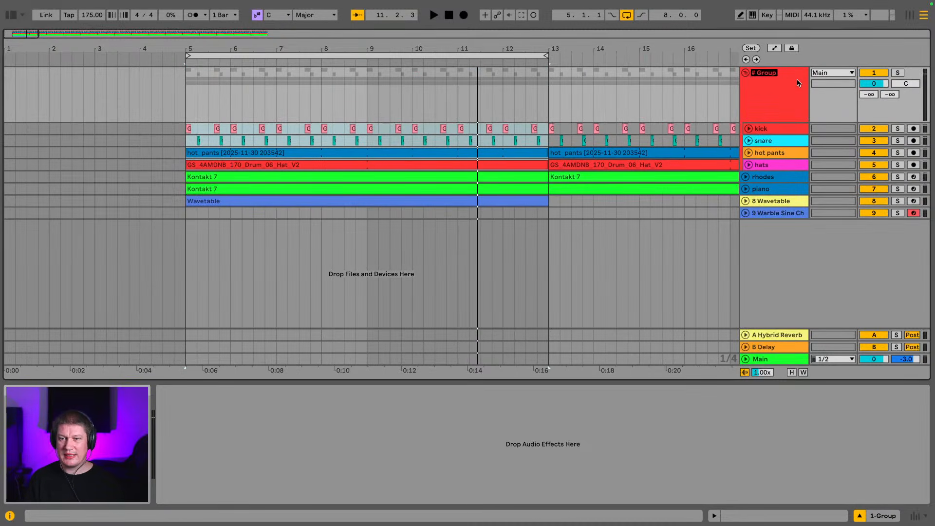
type("DRUMS")
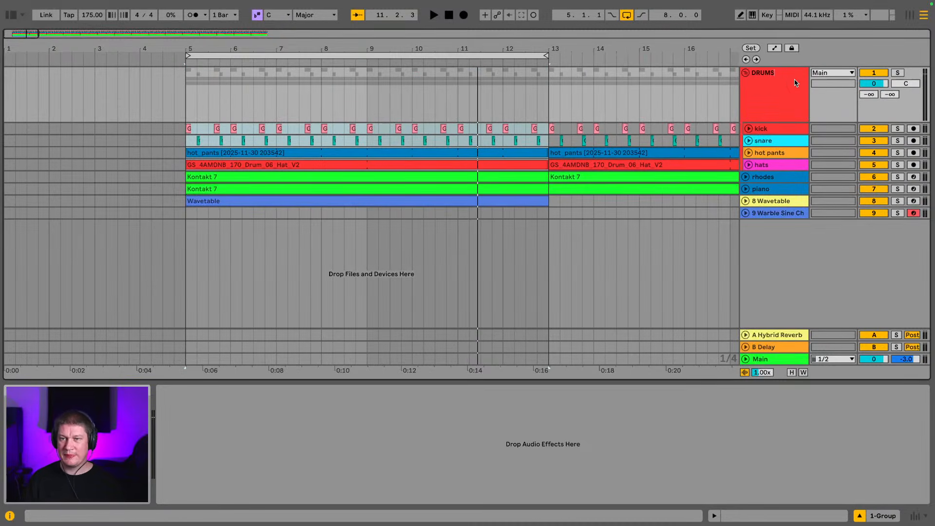
key("Return")
- Rename the Wavetable track as sub and move it directly below the hats track, above rhodes
left_click(777, 201)
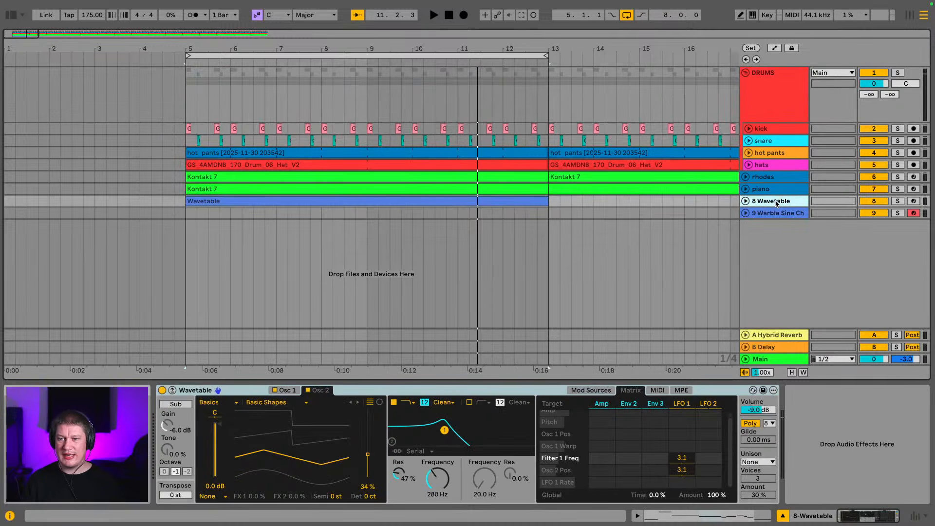
key("ctrl+r")
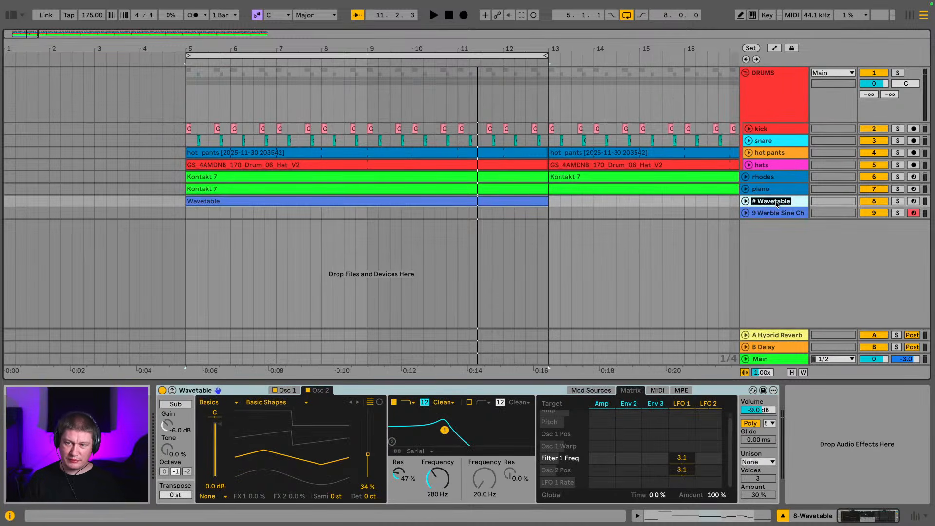
type("sub")
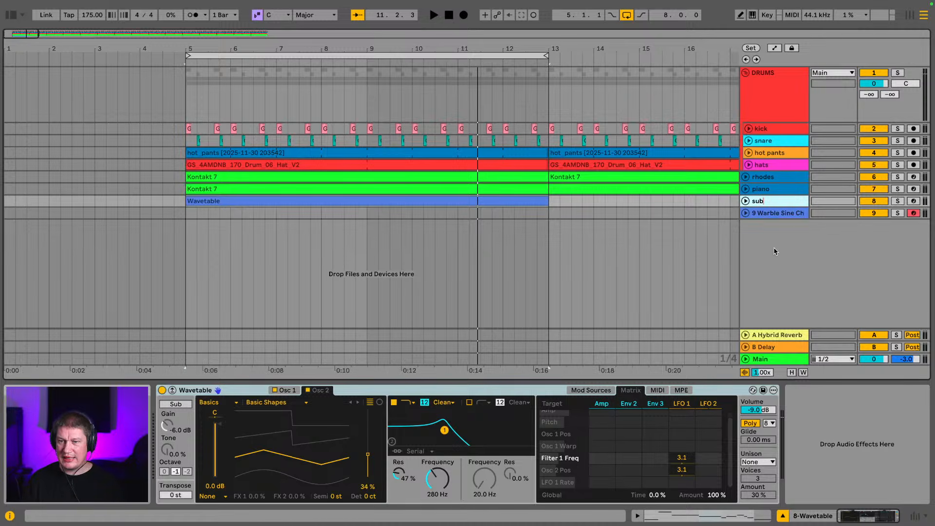
key("Return")
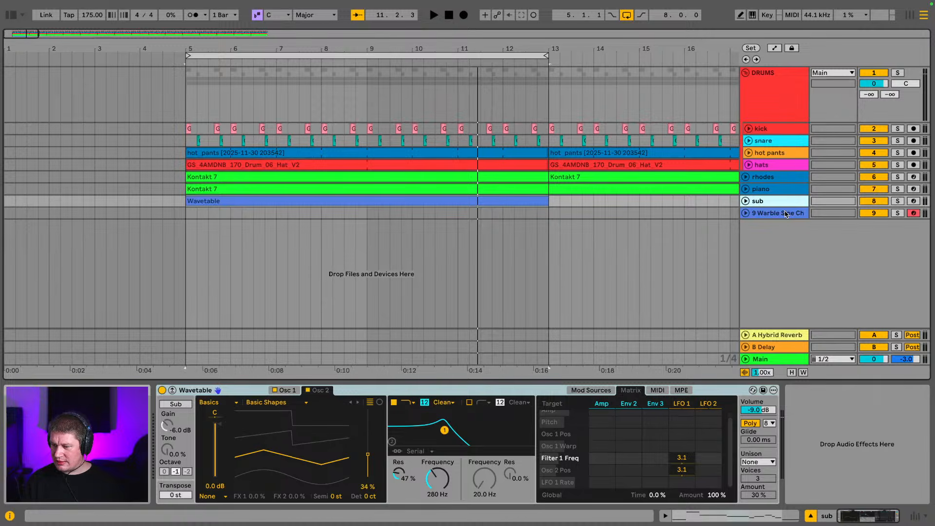
left_click_drag(768, 204, 780, 176)
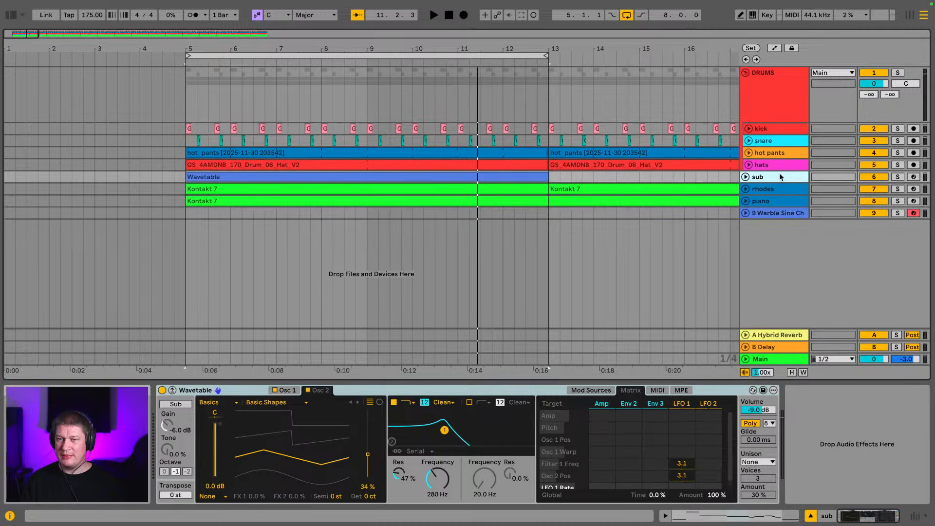
- Collapse the DRUMS group, check the condensed mixer view, and select the sub track in the arrangement
left_click(746, 73)
left_click(755, 77)
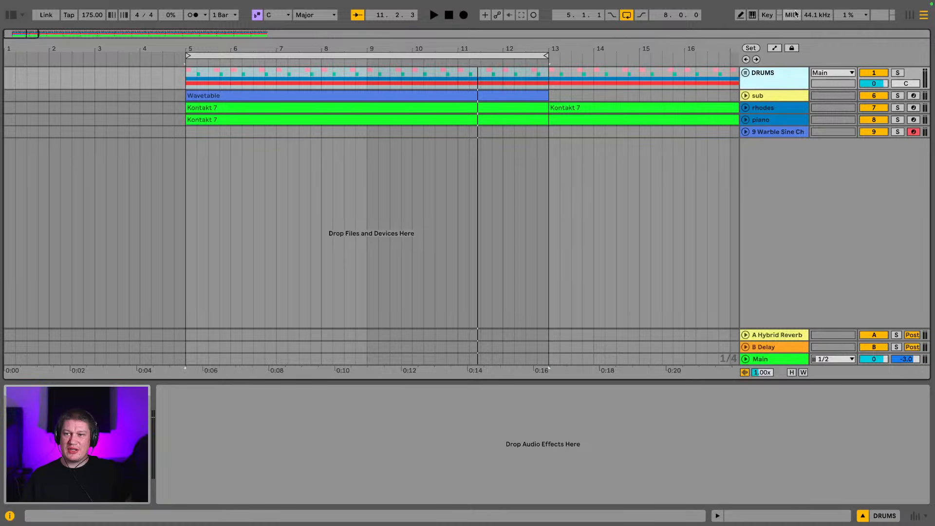
left_click(913, 17)
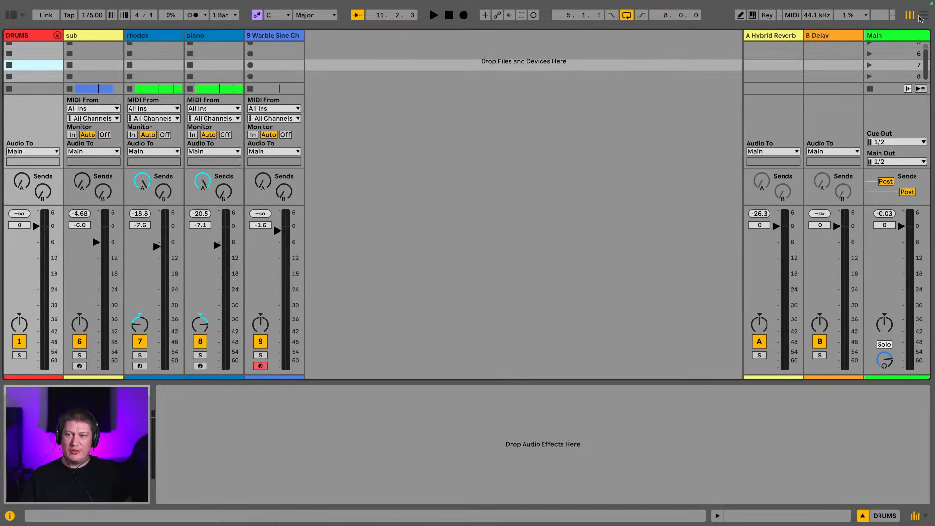
left_click(922, 17)
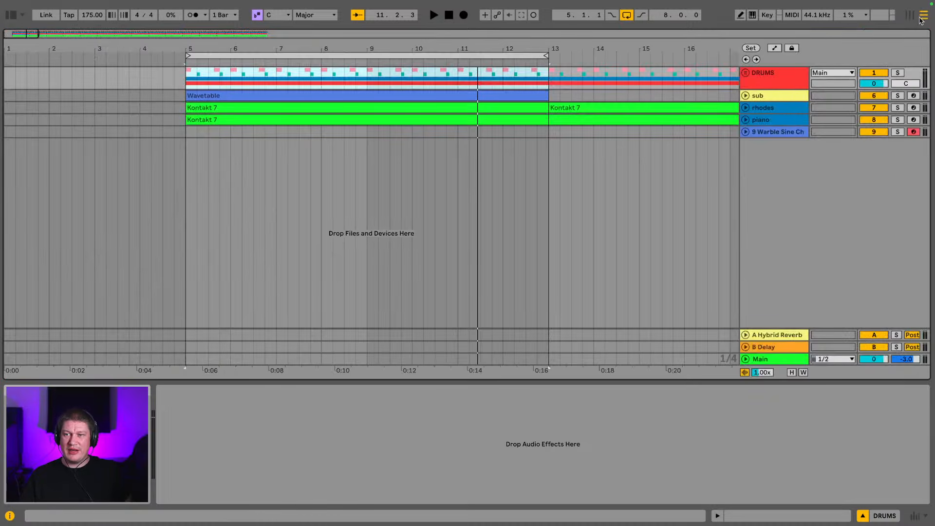
left_click(777, 100)
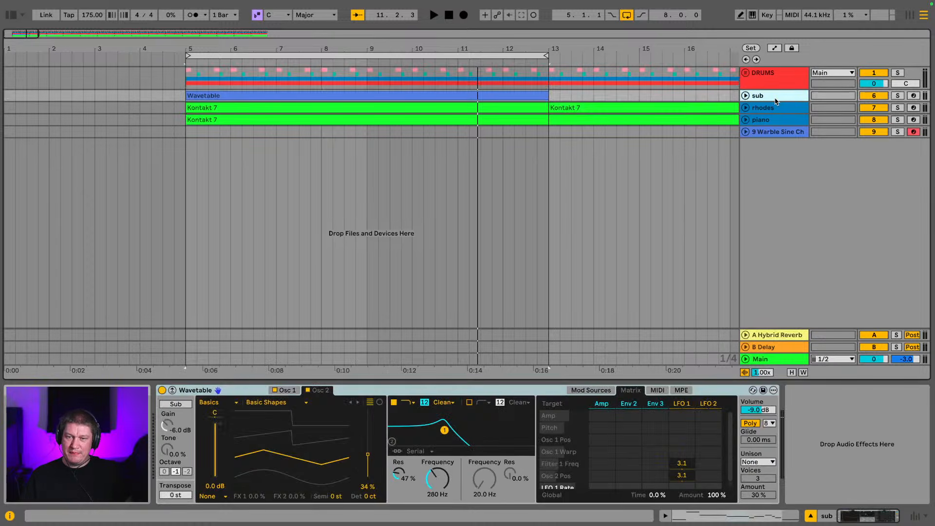
- Play the loop with the mixer shown to check the track levels and the Main output level
left_click(910, 15)
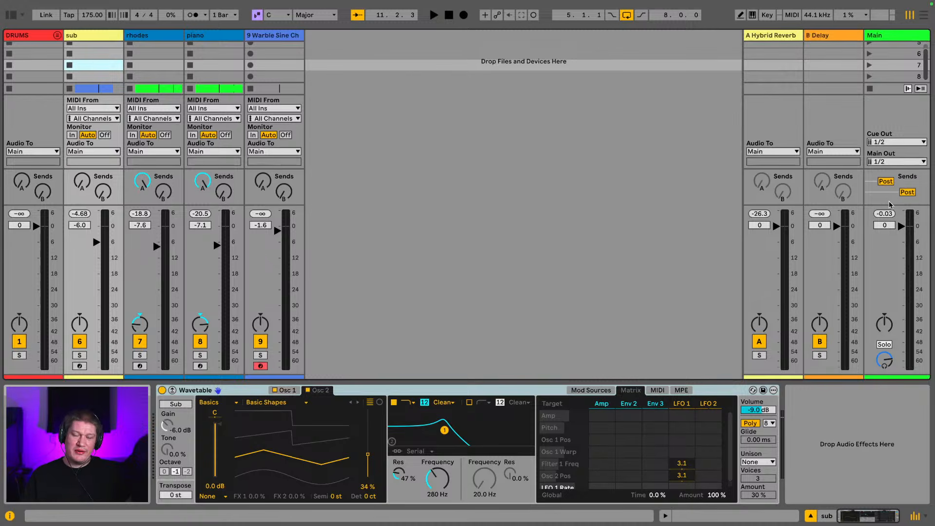
left_click(926, 18)
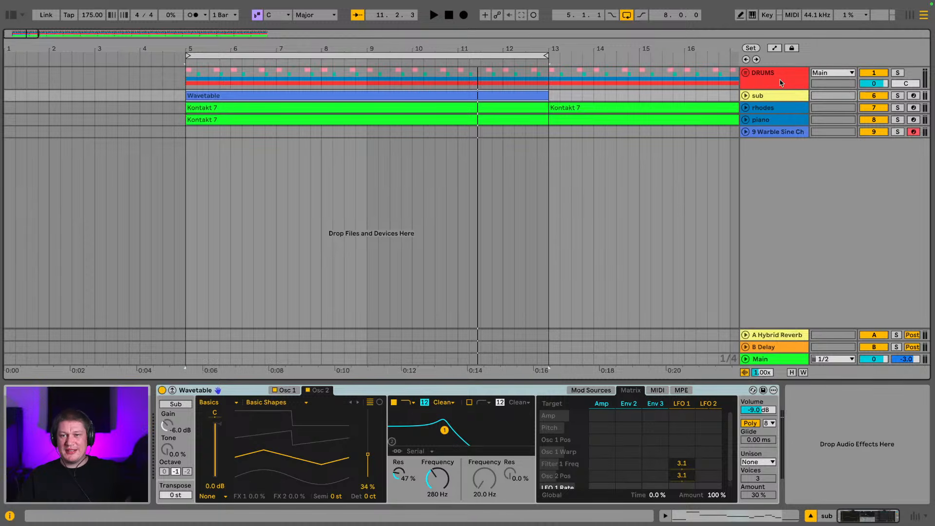
left_click(779, 97)
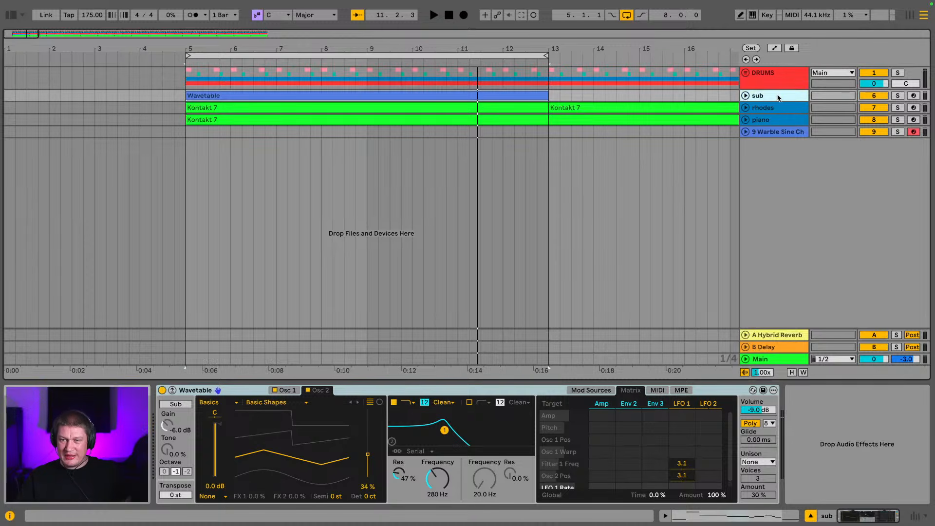
left_click(911, 17)
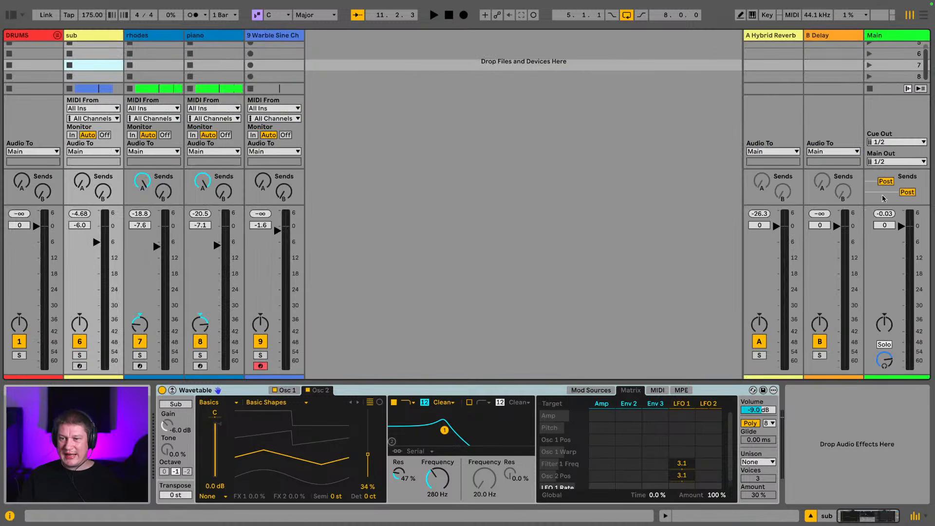
key("space")
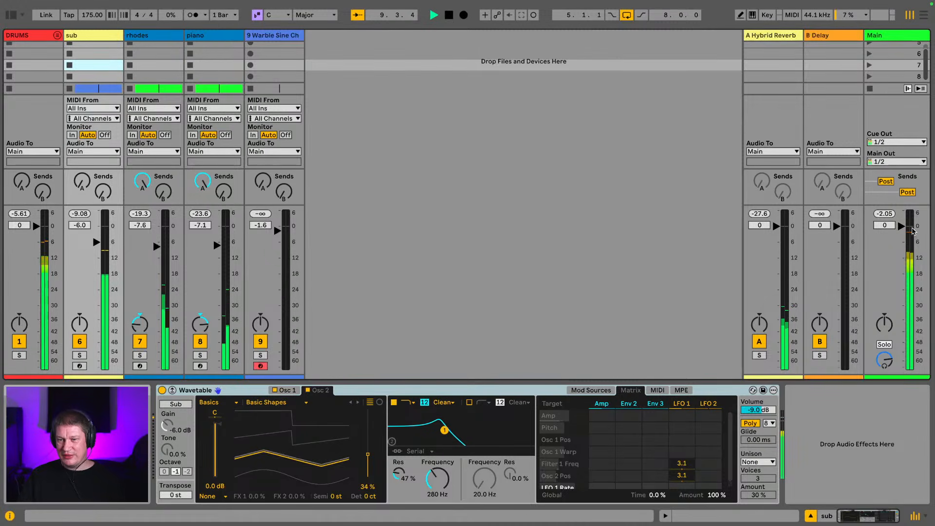
mouse_move(929, 13)
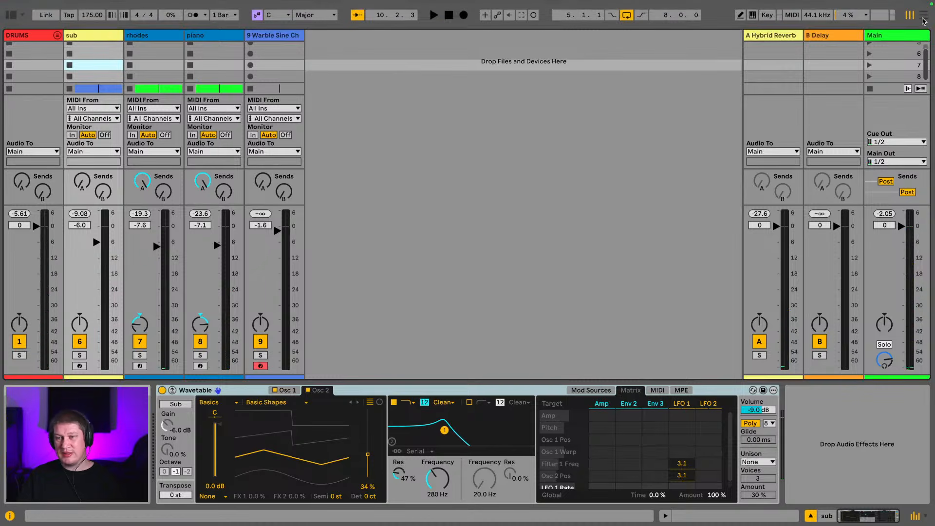
- Put the sub track into its own collapsed group named BASS
left_click(924, 16)
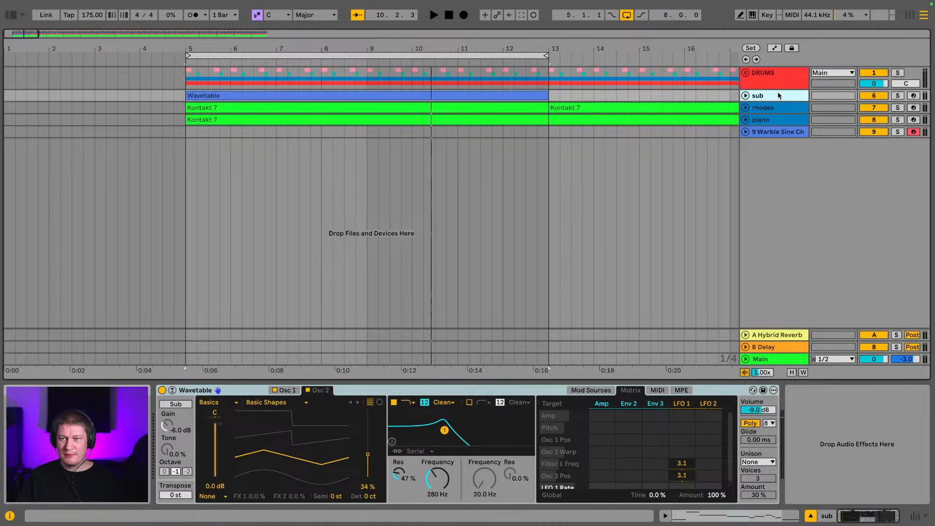
key("super+g")
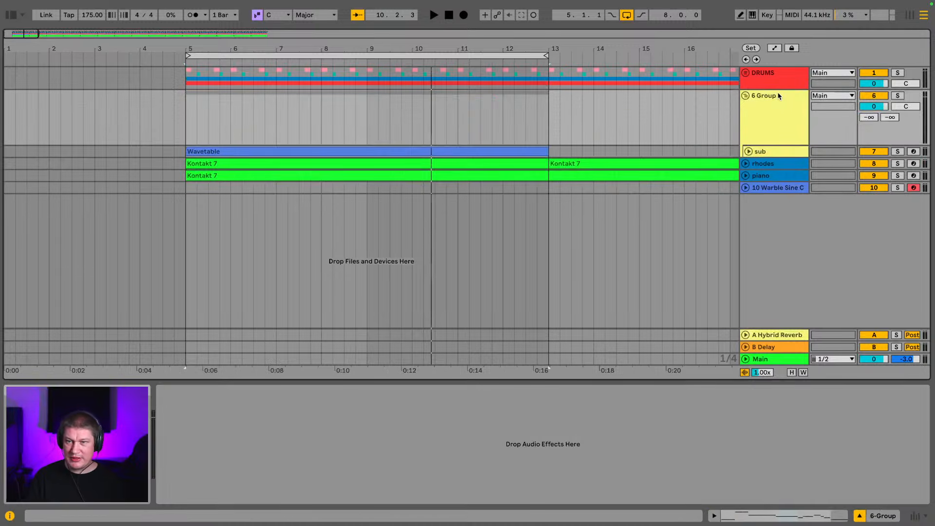
key("super+r")
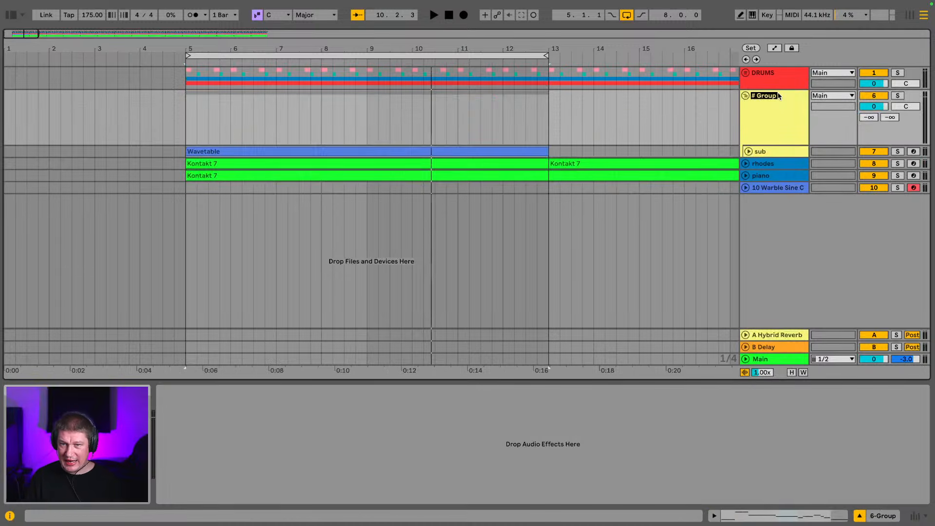
type("BASS")
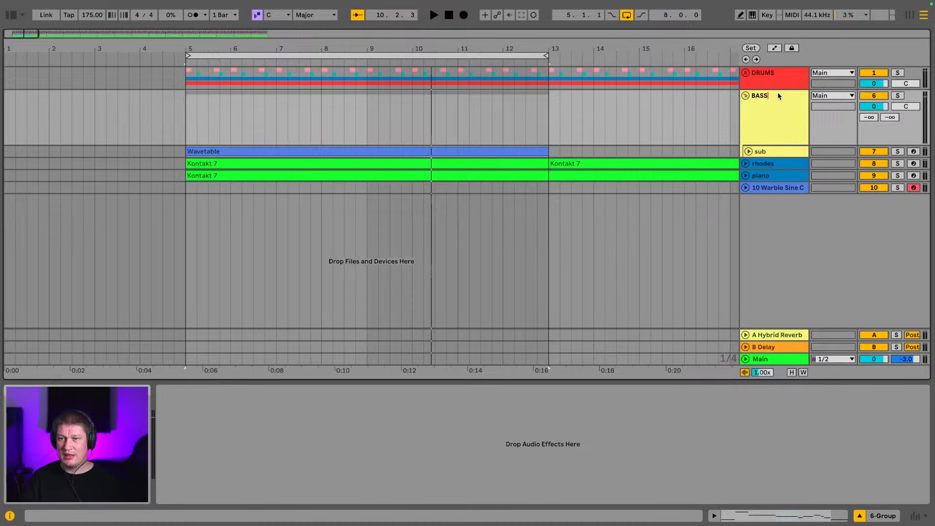
key("Return")
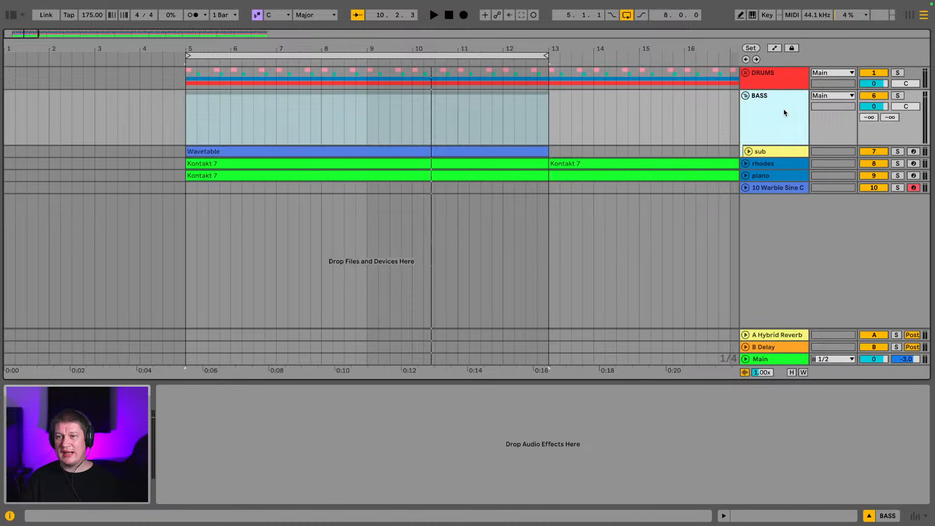
left_click(746, 96)
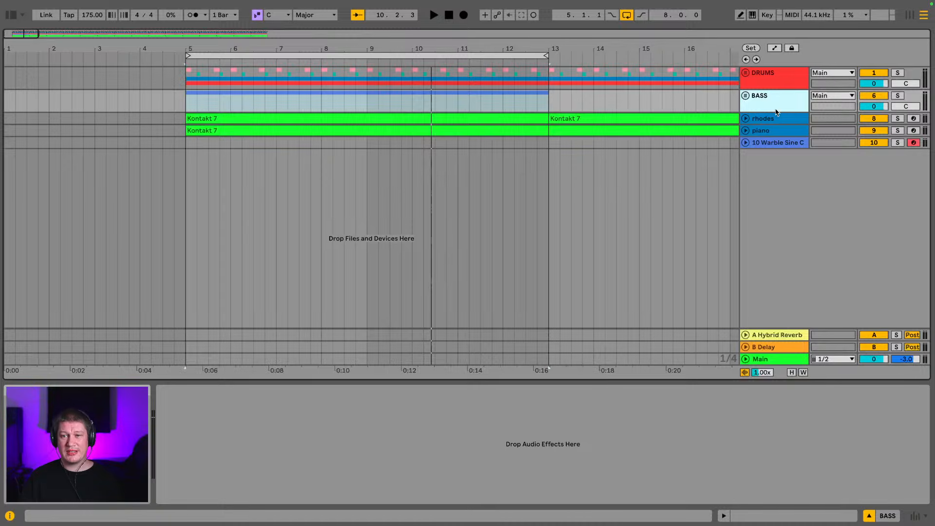
- Play the loop with the Main track volume lowered to -12.2 dB, and return it to 0 dB
left_click(774, 119)
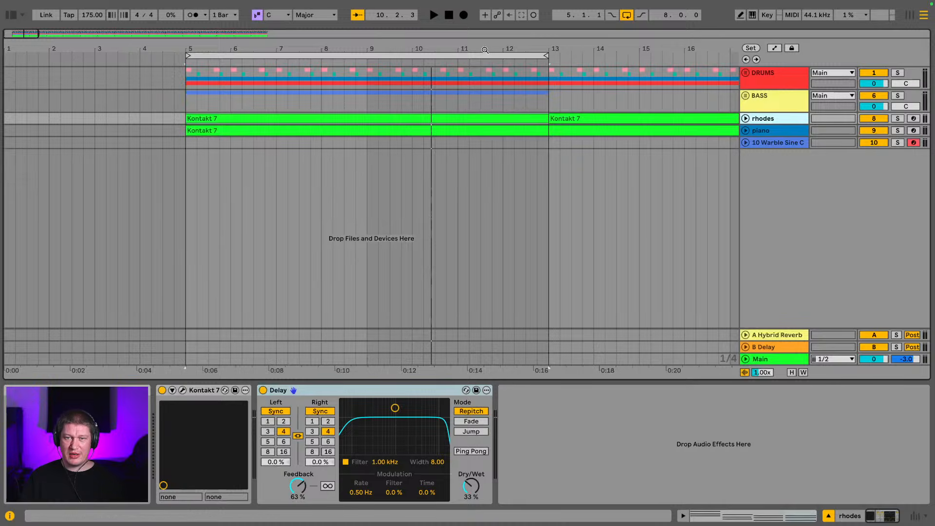
left_click_drag(485, 49, 507, 80)
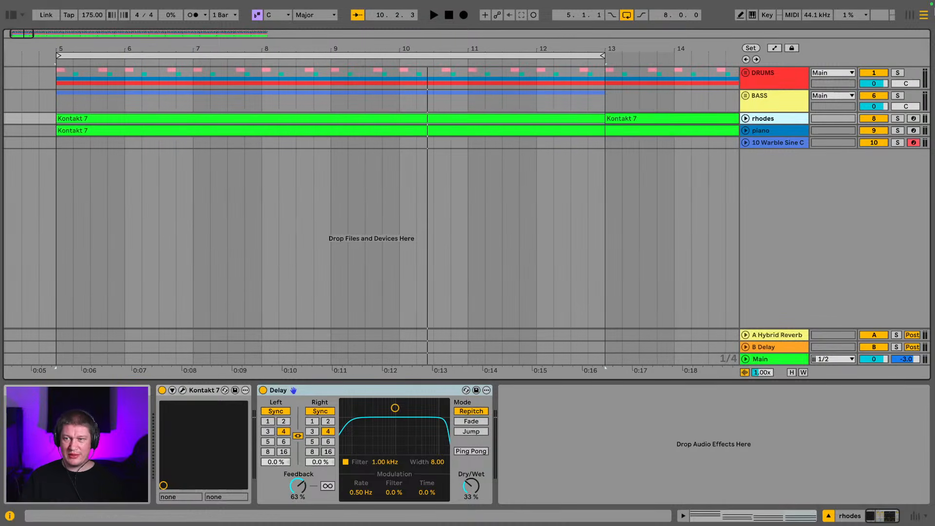
left_click(911, 15)
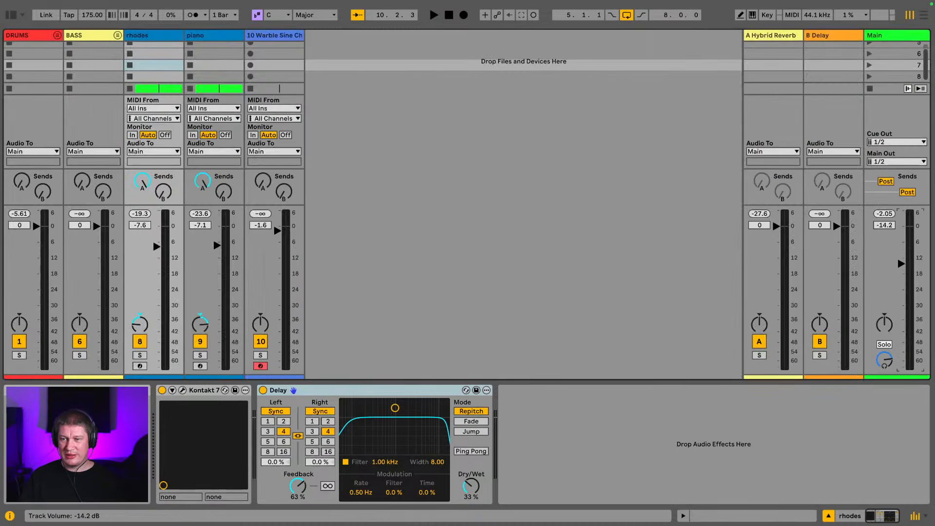
key("space")
left_click_drag(900, 303, 901, 258)
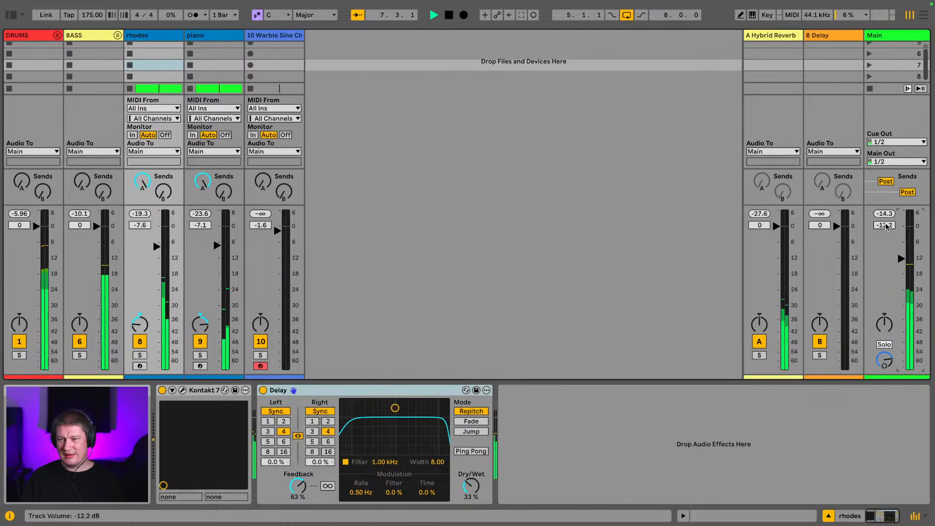
left_click_drag(901, 258, 902, 225)
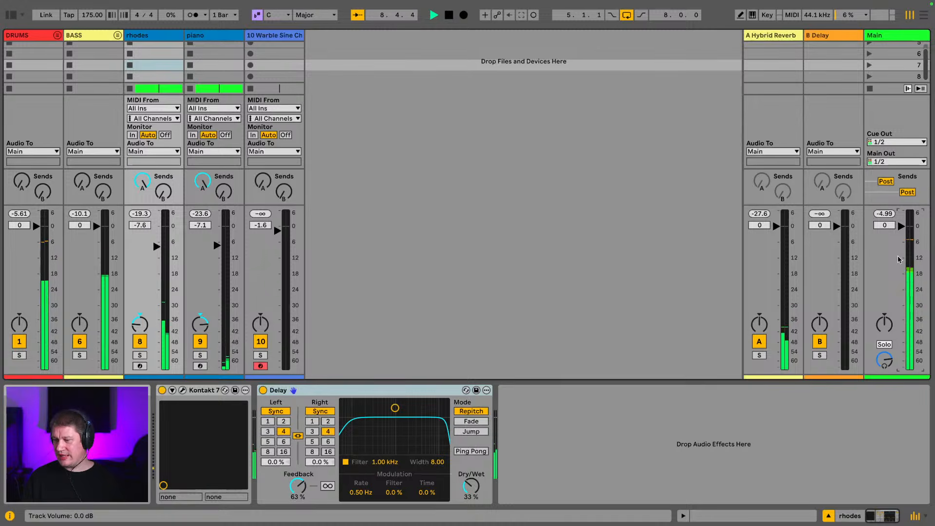
left_click(922, 16)
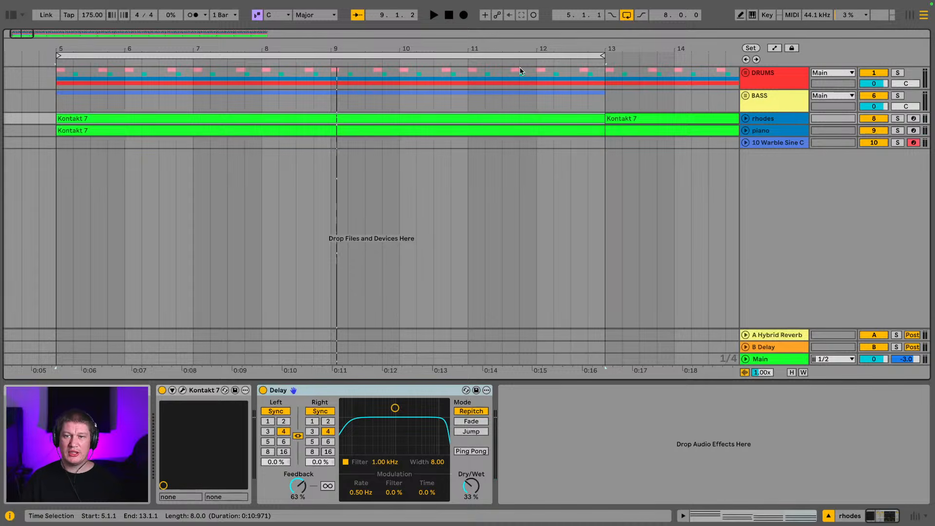
- Combine the rhodes and piano tracks into a collapsed group named INSTRUM
left_click(474, 104)
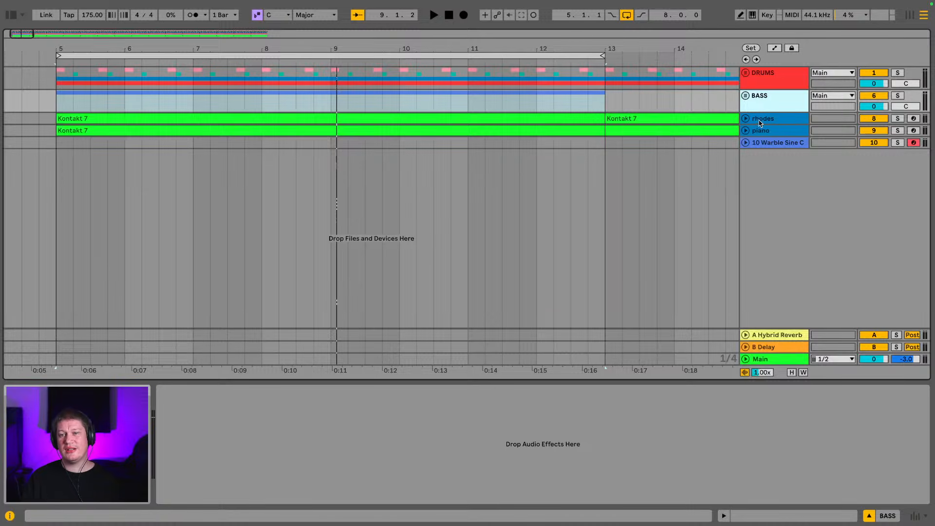
left_click(780, 119)
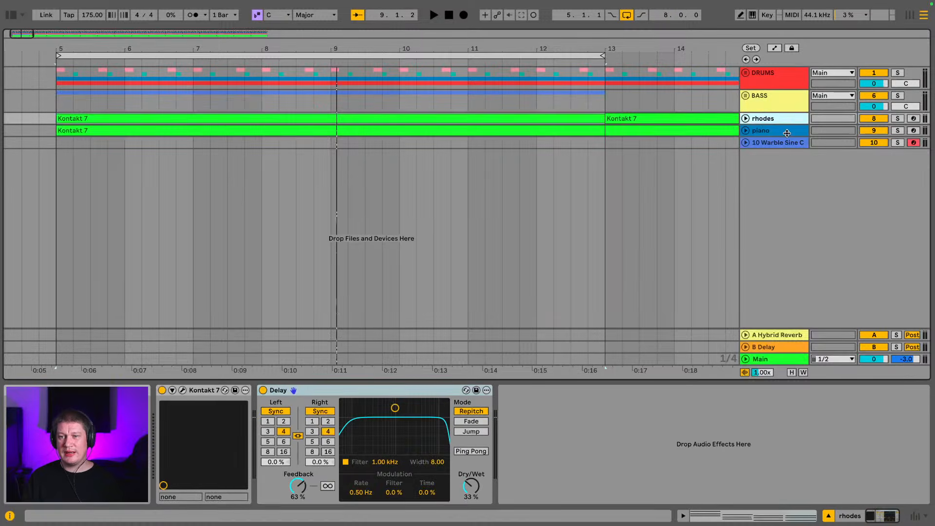
left_click(776, 135)
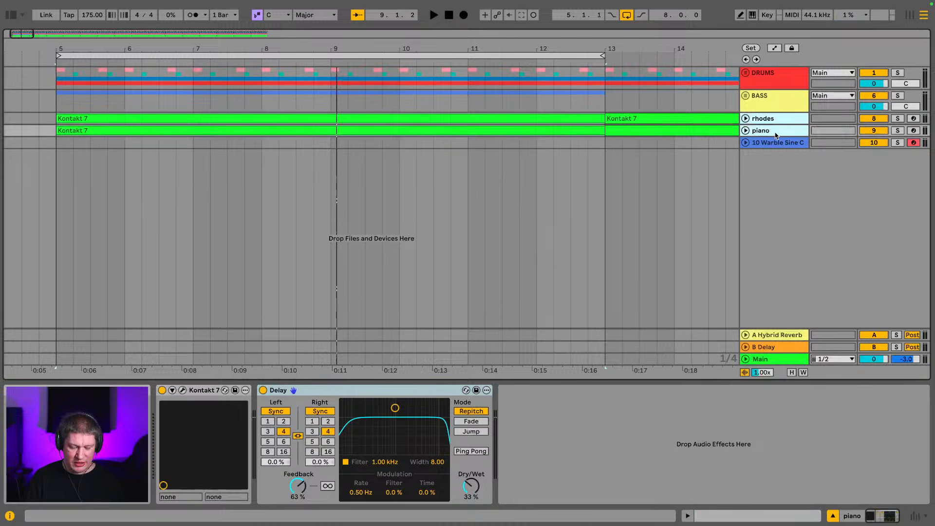
key("ctrl+g")
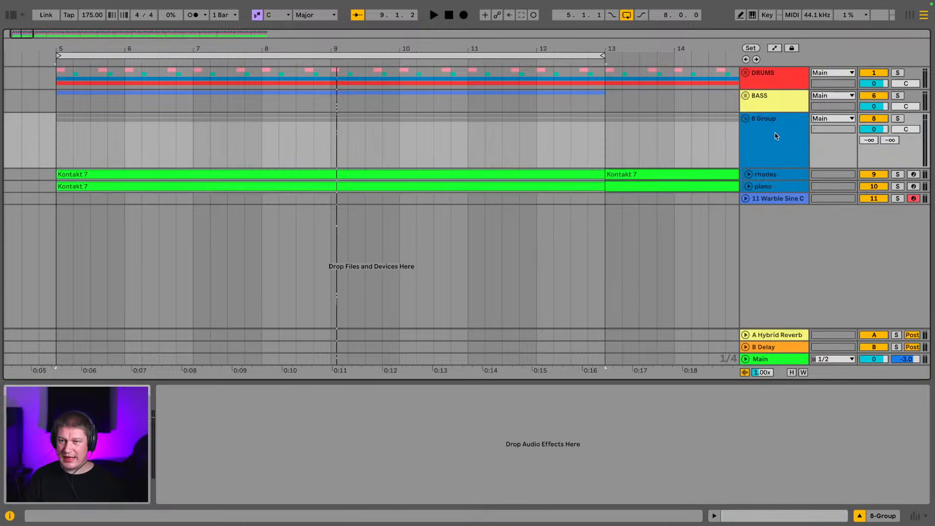
key("ctrl+r")
type("INSTRU")
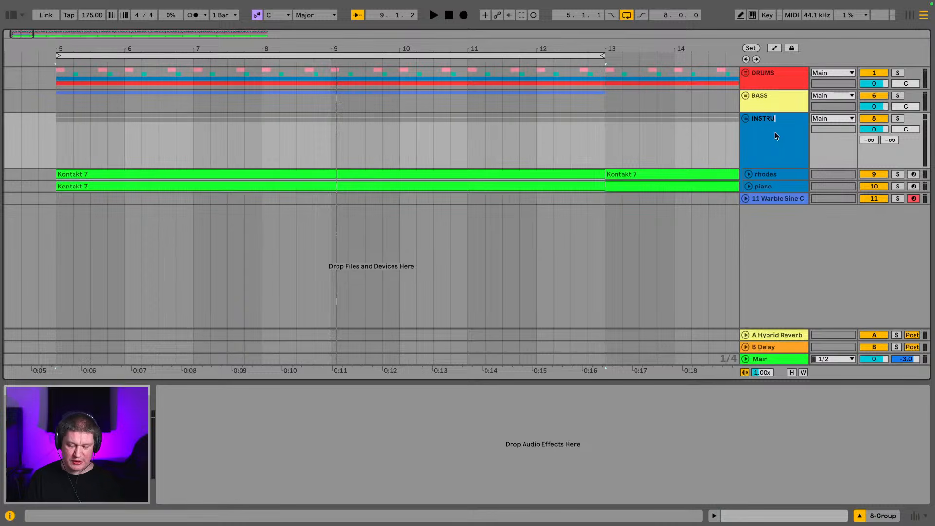
type("M")
key("Return")
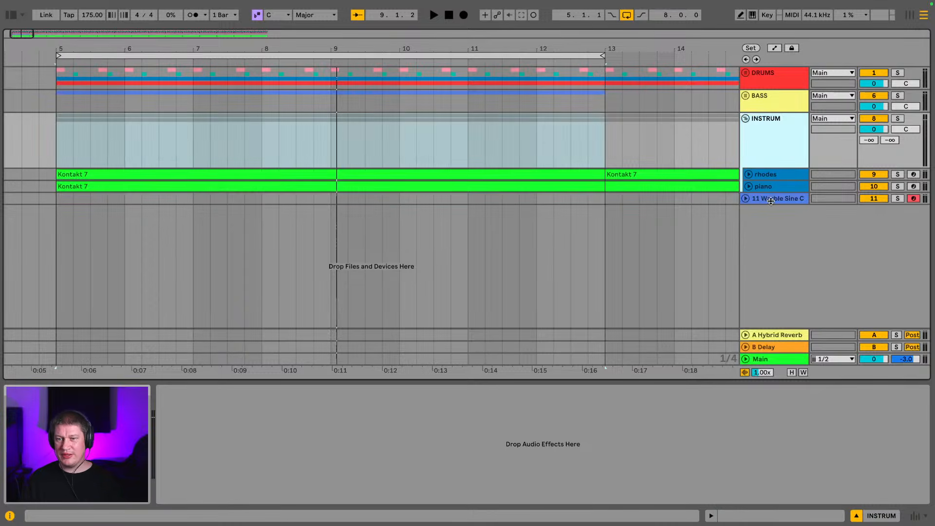
left_click(811, 204)
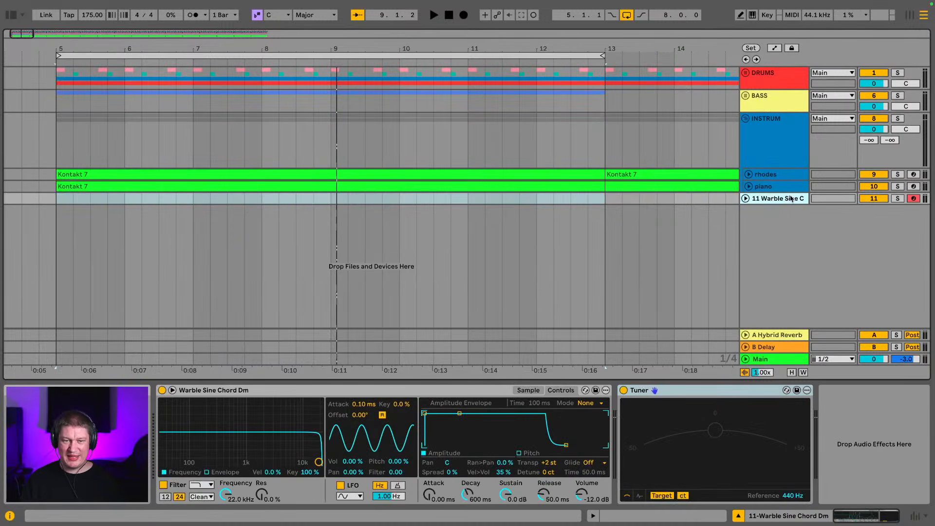
left_click(768, 138)
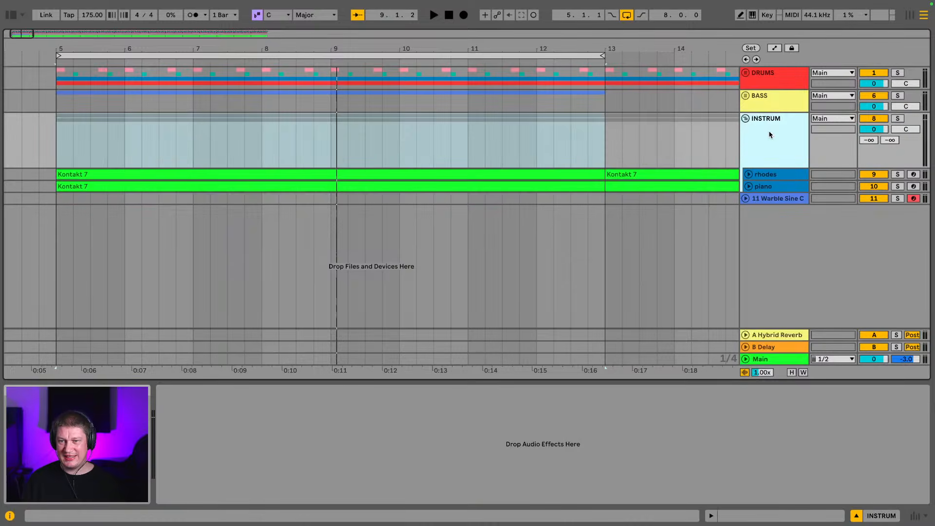
left_click(745, 118)
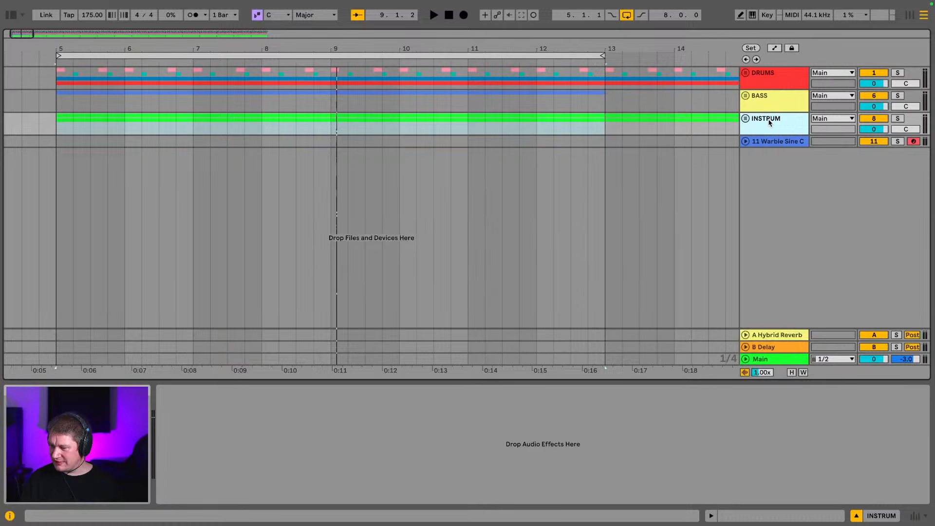
- Play the looped section in the arrangement to listen to the DRUMS, BASS and INSTRUM groups together
key("space")
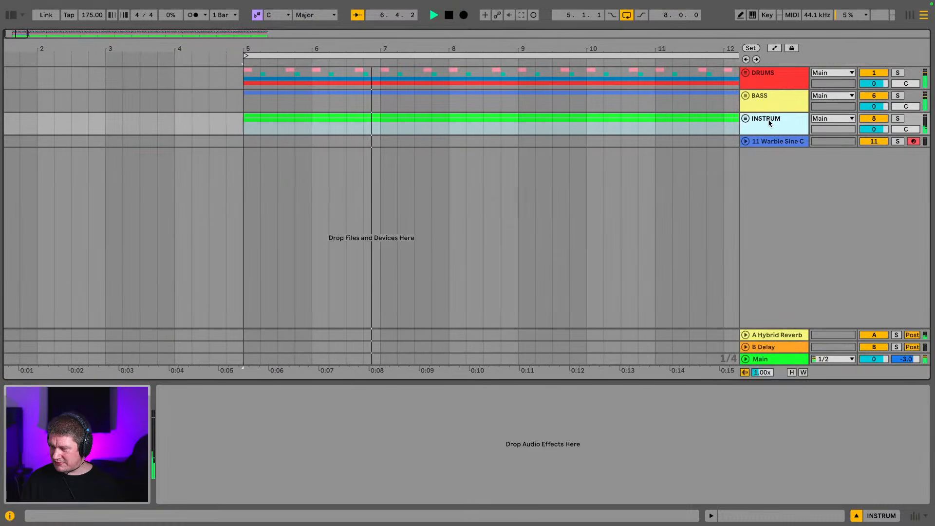
key("space")
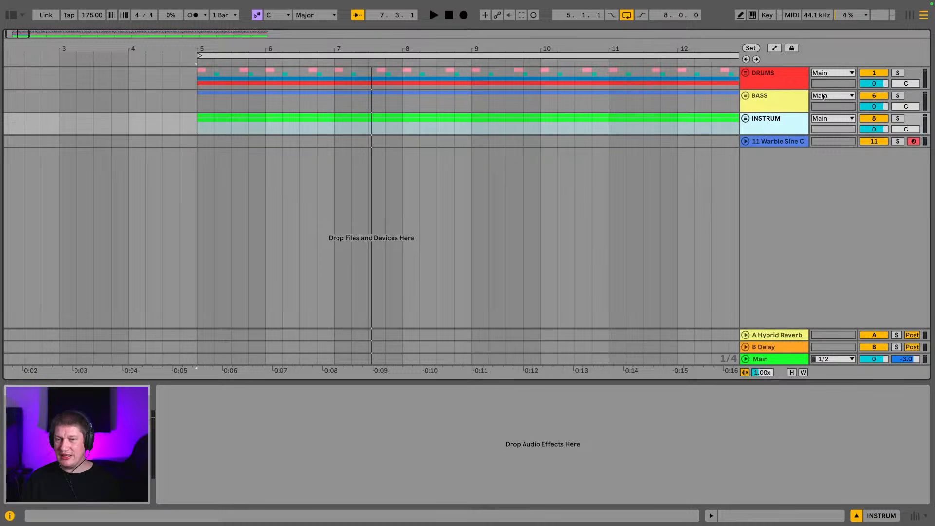
mouse_move(387, 48)
left_mouse_down()
mouse_move(310, 39)
mouse_move(310, 24)
left_mouse_up()
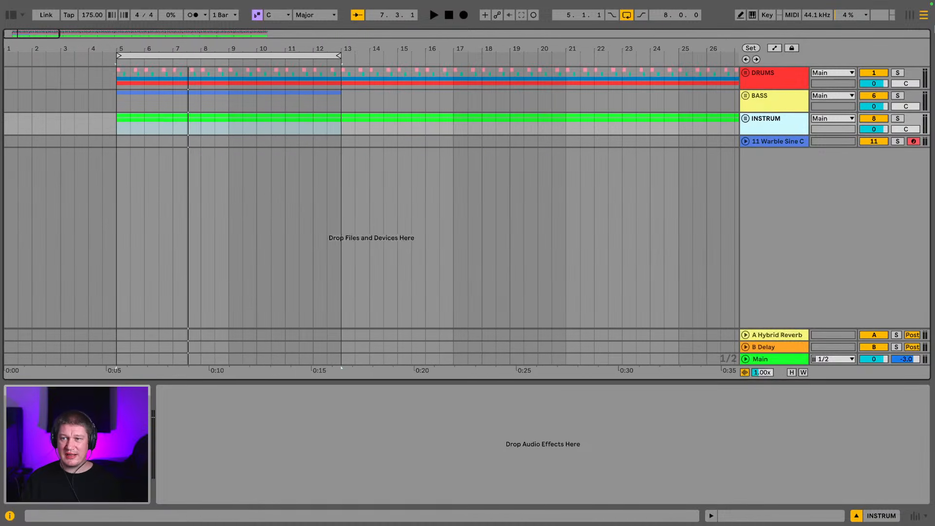
left_click(914, 16)
left_click(920, 18)
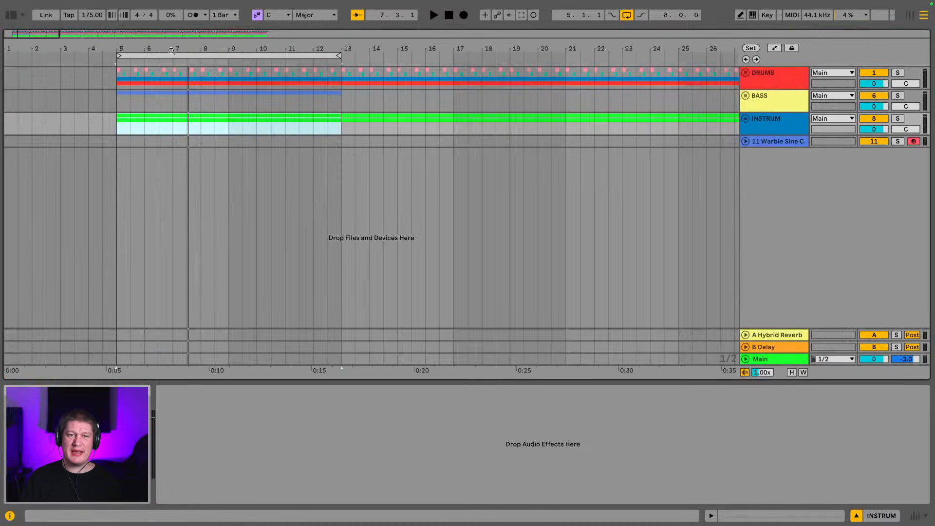
left_click_drag(172, 51, 235, 50)
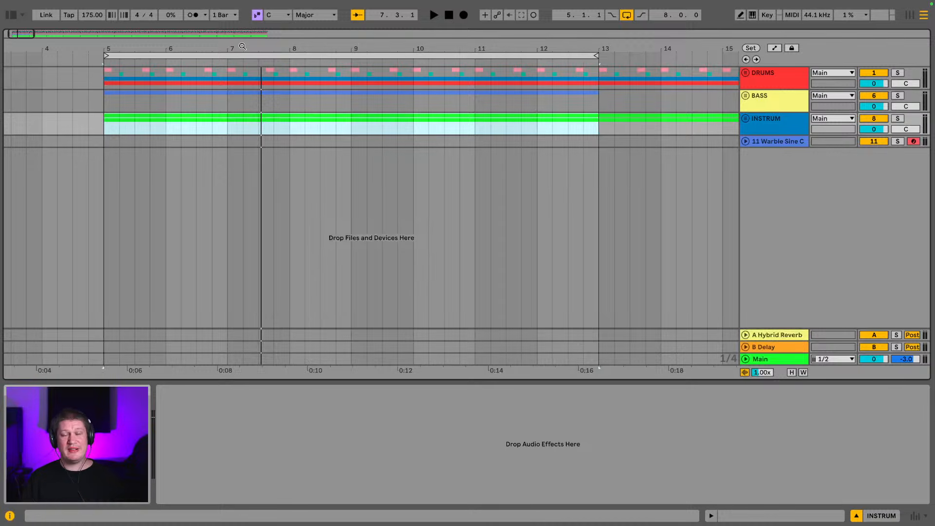
mouse_move(742, 3)
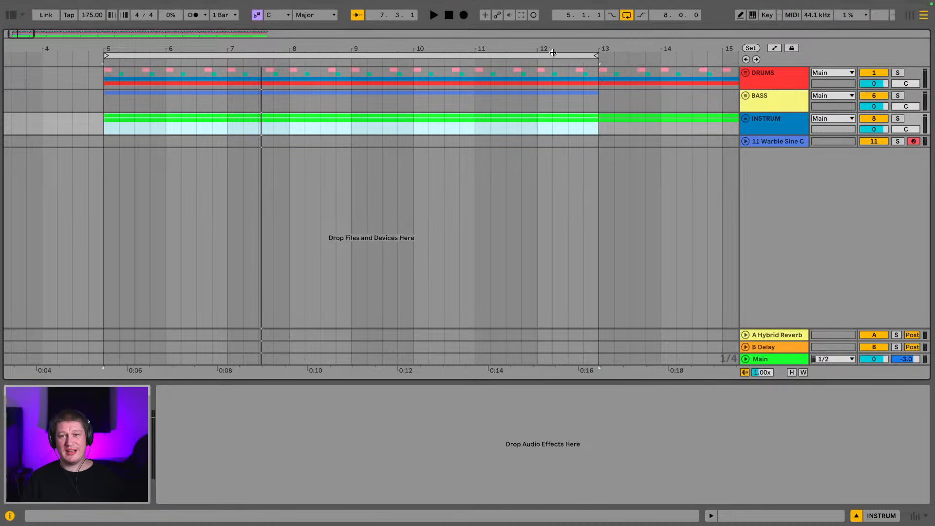
key("space")
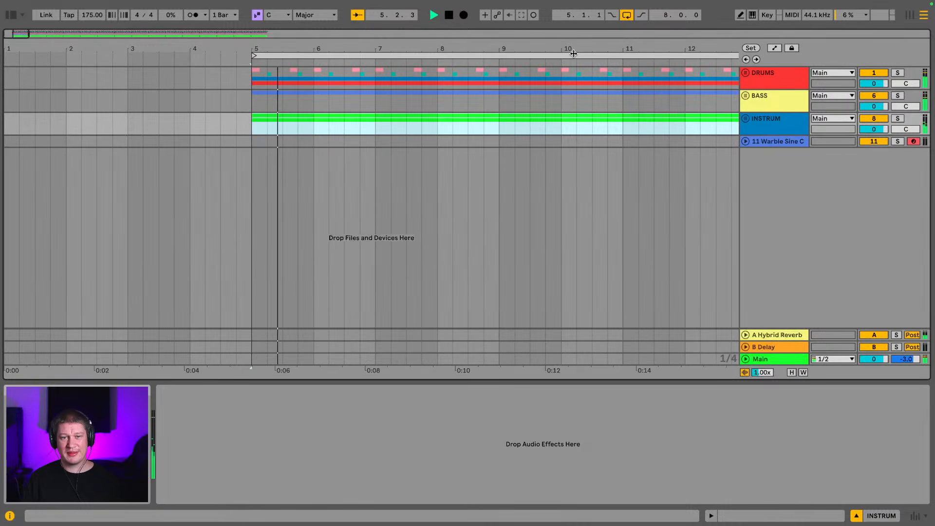
left_click_drag(606, 48, 308, 31)
left_click(775, 132)
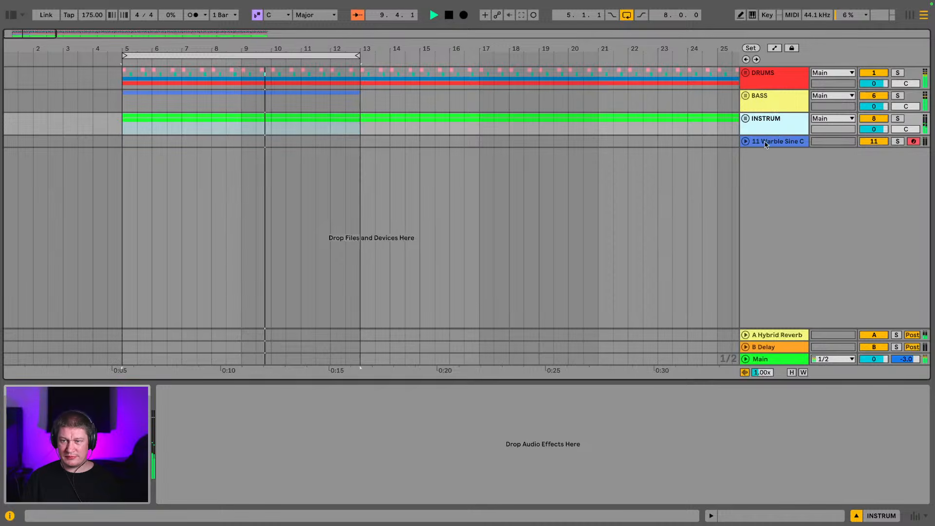
- Delete the Warble Sine Chord track below the INSTRUM group
left_click(764, 142)
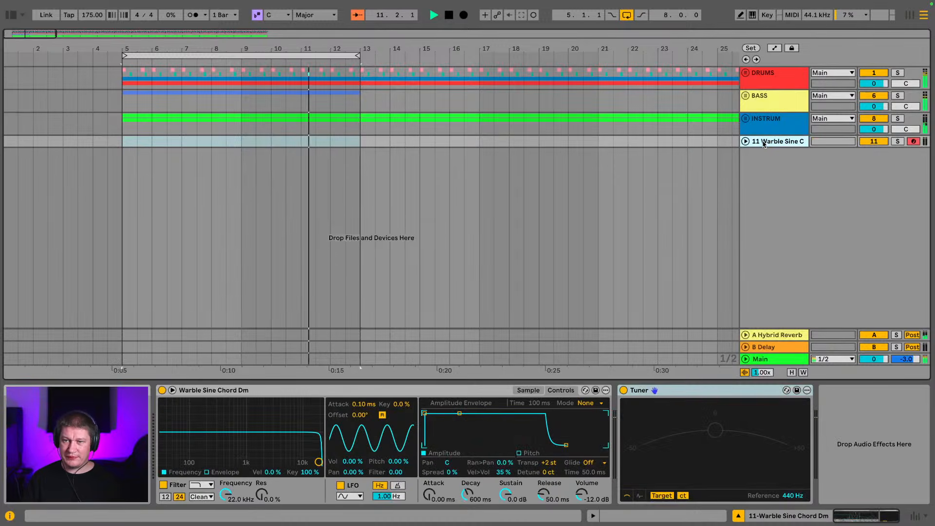
key("Delete")
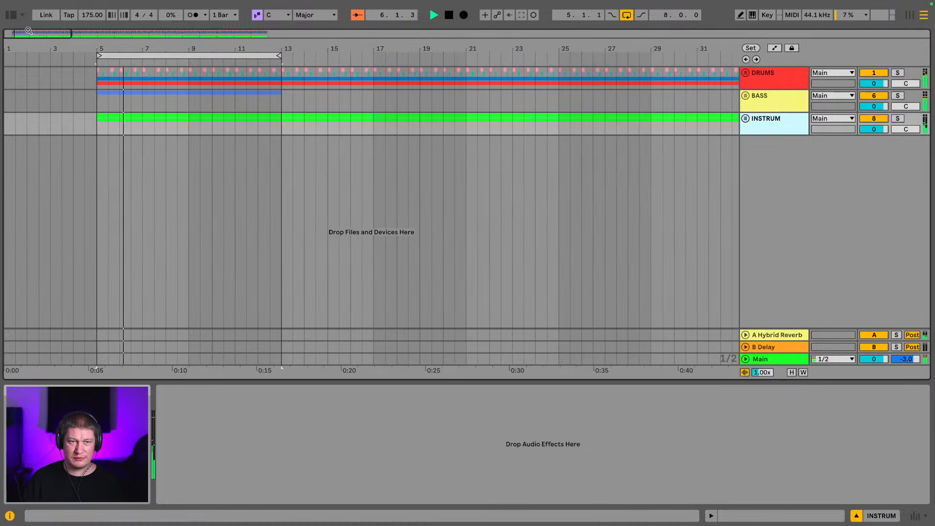
- Show the browser, expand the DRUMS group and solo its hot pants track
left_click(18, 15)
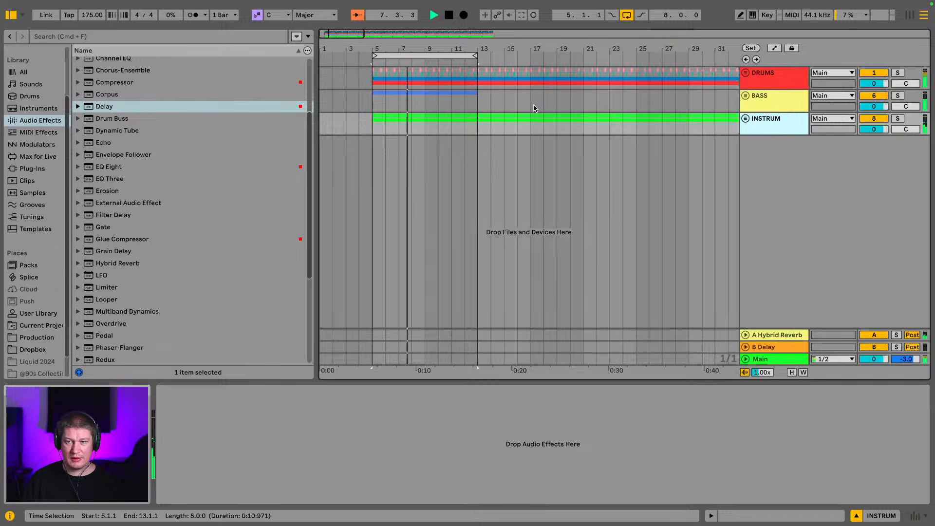
left_click(748, 74)
left_click(746, 73)
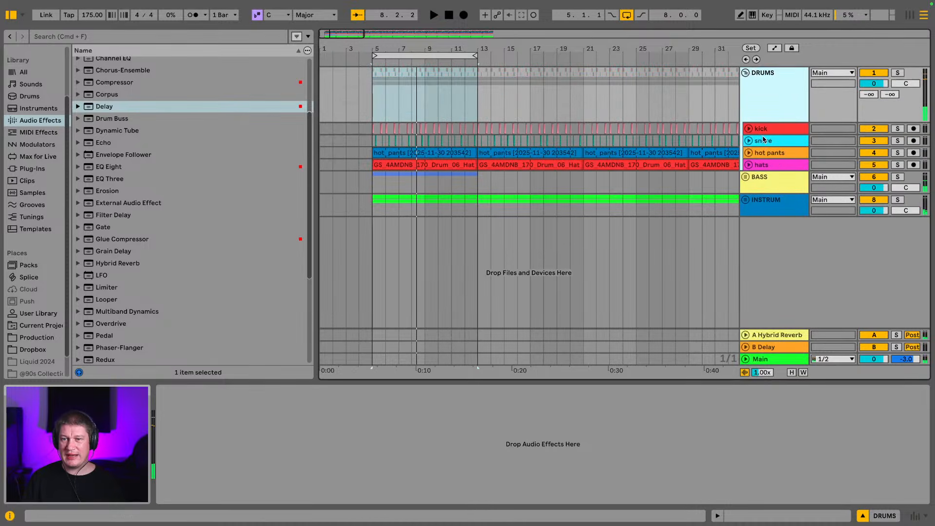
left_click(779, 155)
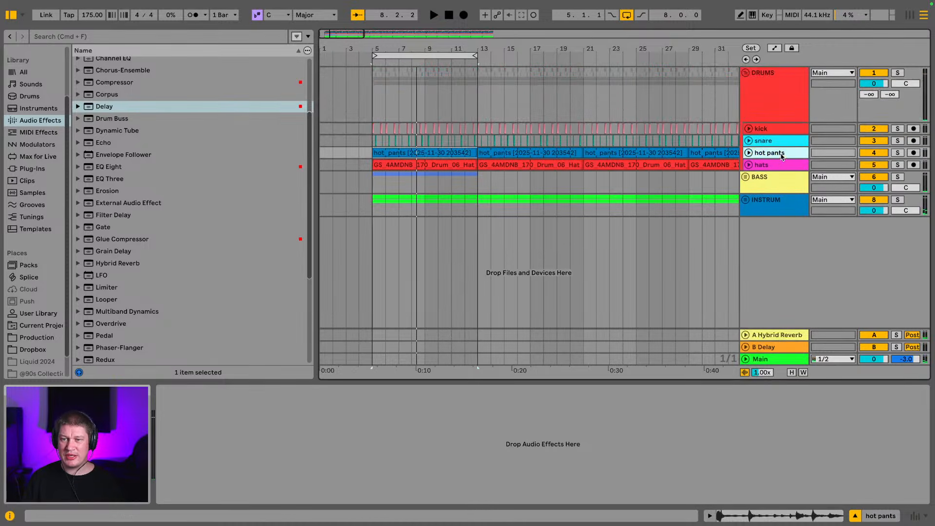
left_click(898, 152)
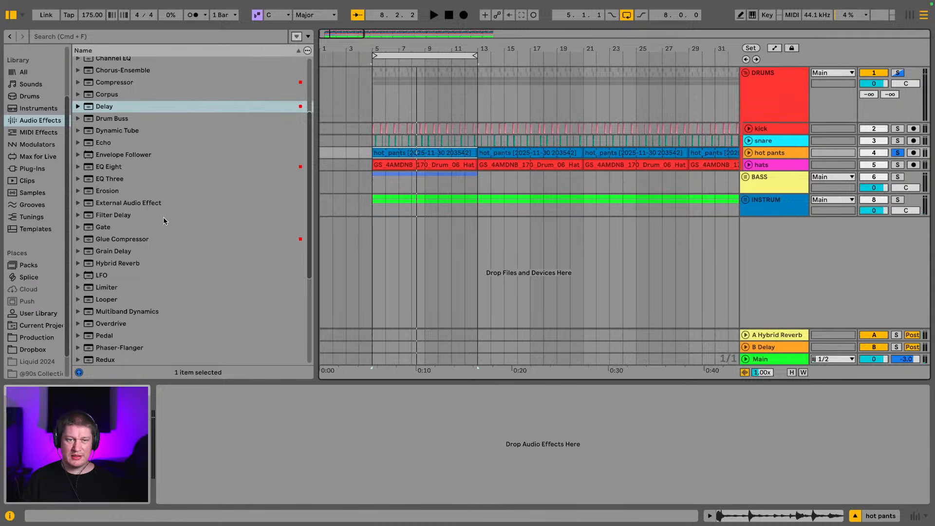
- In the Production folder of the browser, collapse the Pads & Chords and Echoes of Light Sample Pack folders
scroll(102, 232, "down", 1)
scroll(38, 280, "down", 2)
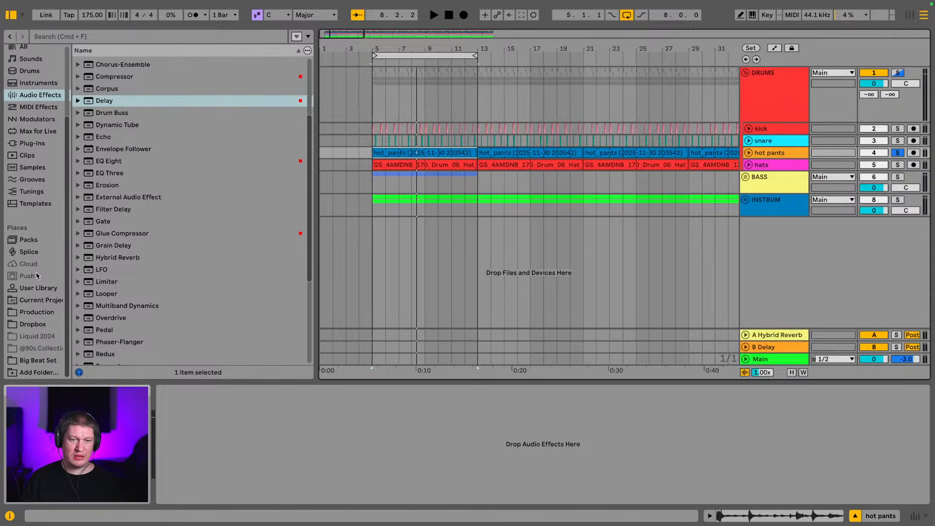
left_click(38, 314)
scroll(124, 282, "up", 6)
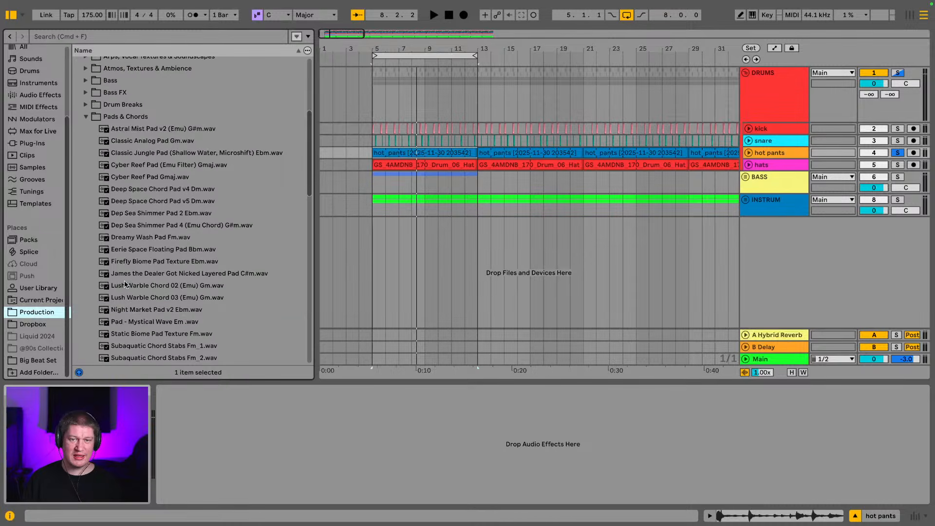
left_click(86, 118)
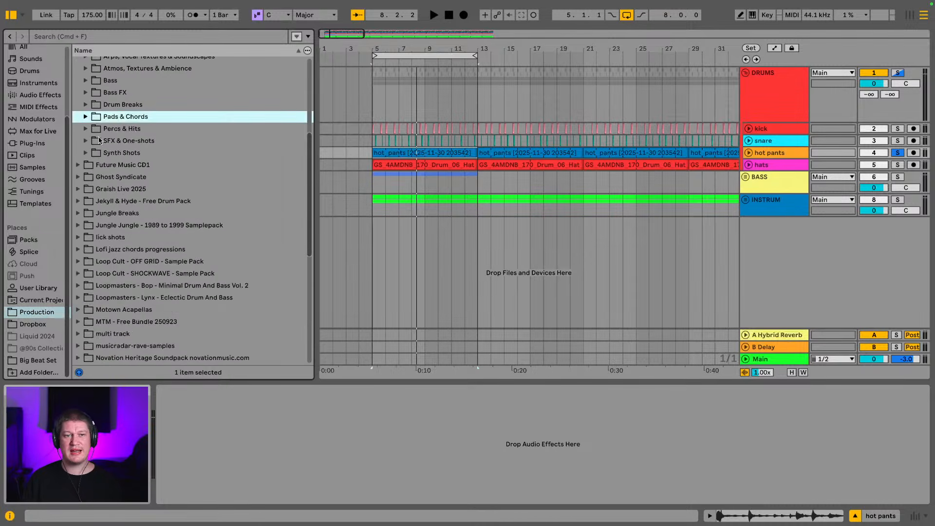
scroll(131, 183, "up", 4)
left_click(77, 151)
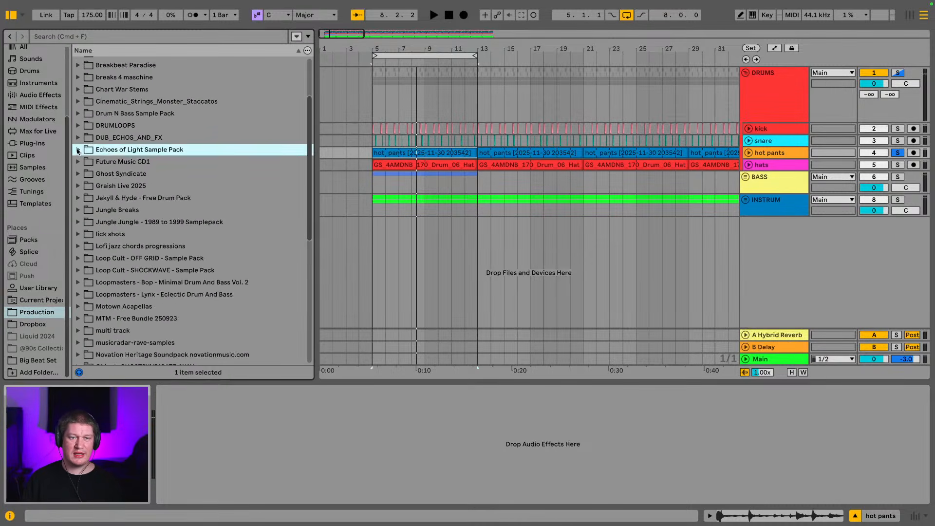
- Load the Kilohearts kHs Transient Shaper plug-in onto the hot pants track and move its window over the browser's edge
left_click(33, 155)
left_click(36, 145)
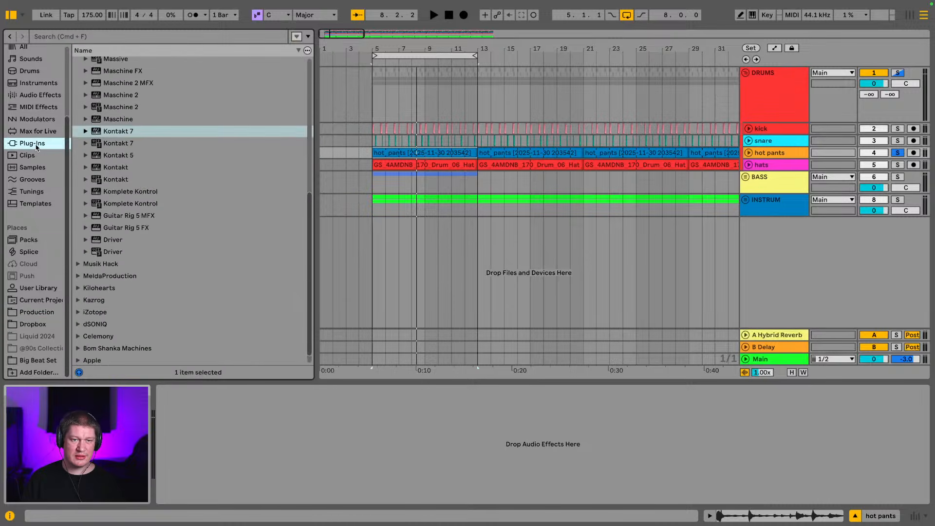
scroll(109, 178, "up", 5)
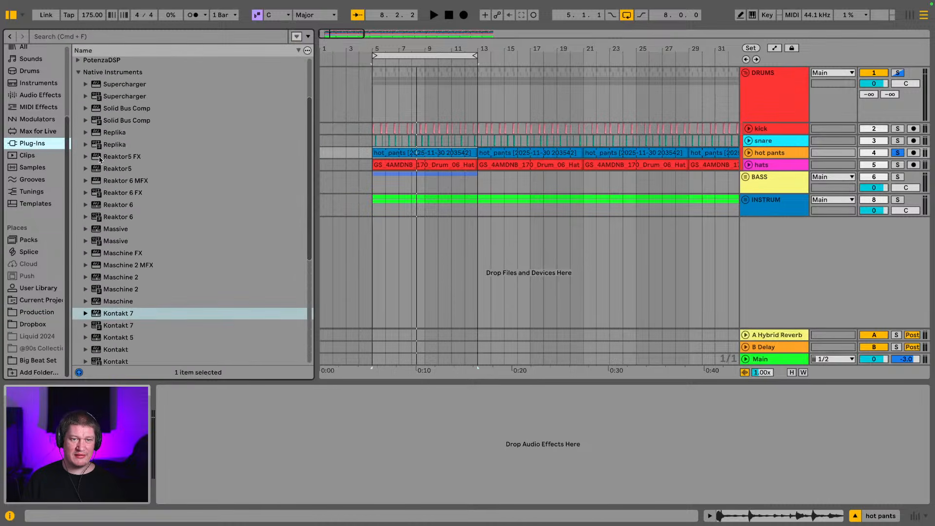
left_click(78, 72)
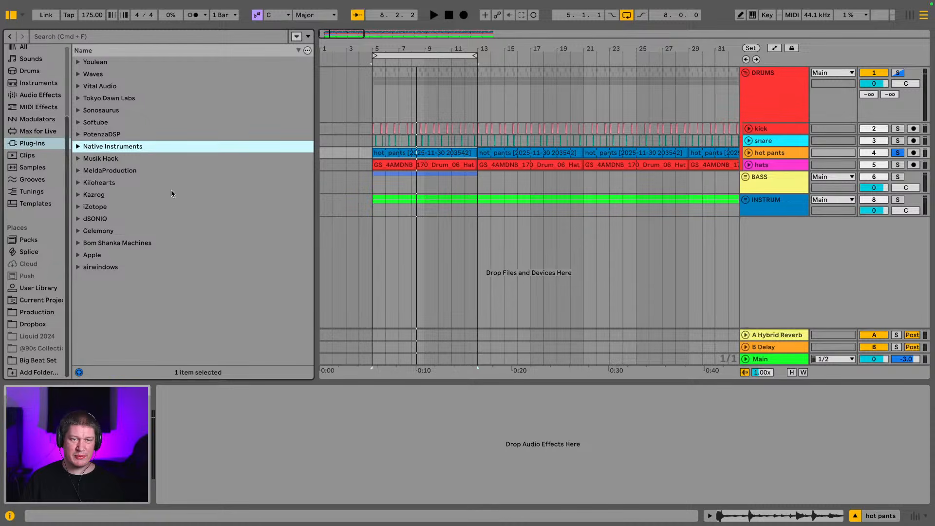
left_click(97, 183)
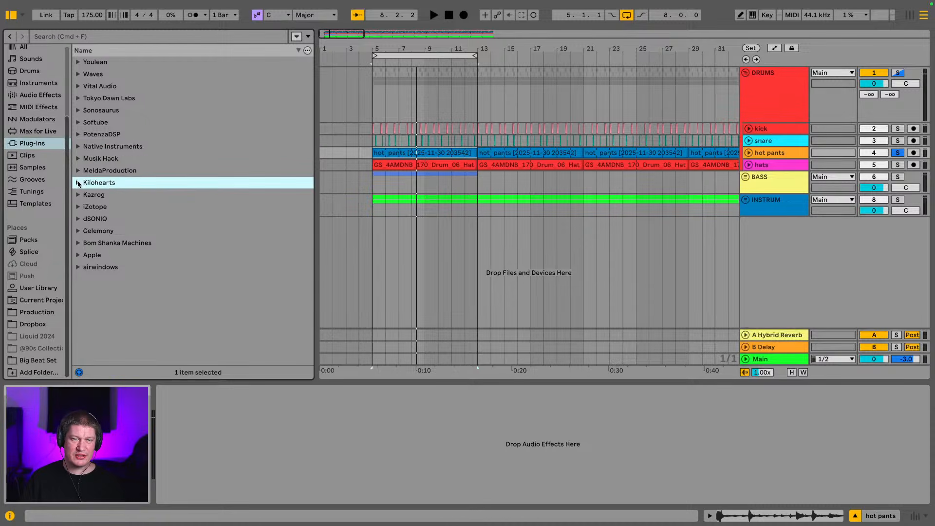
left_click(78, 183)
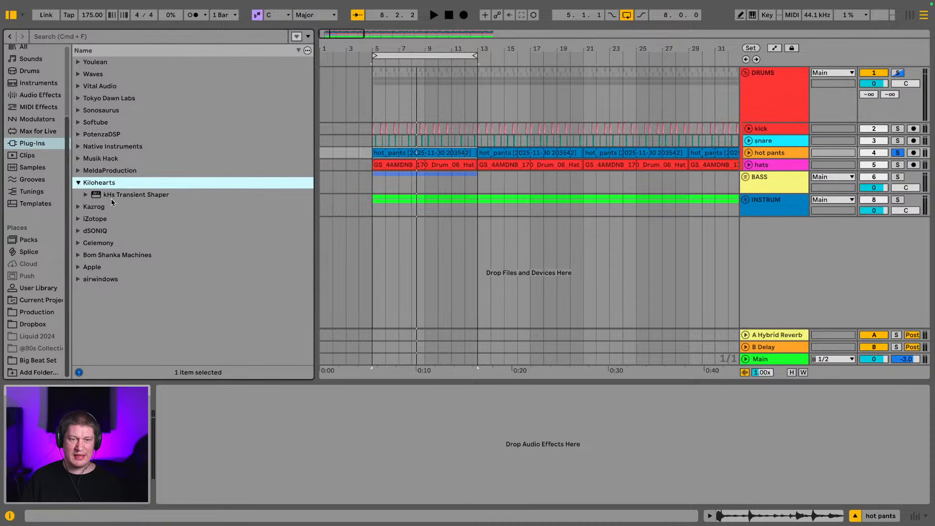
left_click(134, 196)
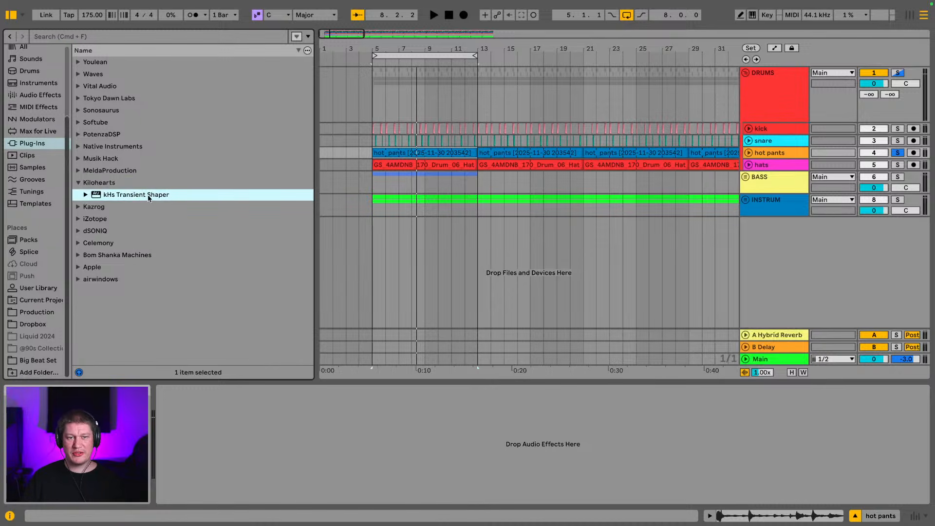
left_click_drag(143, 199, 769, 156)
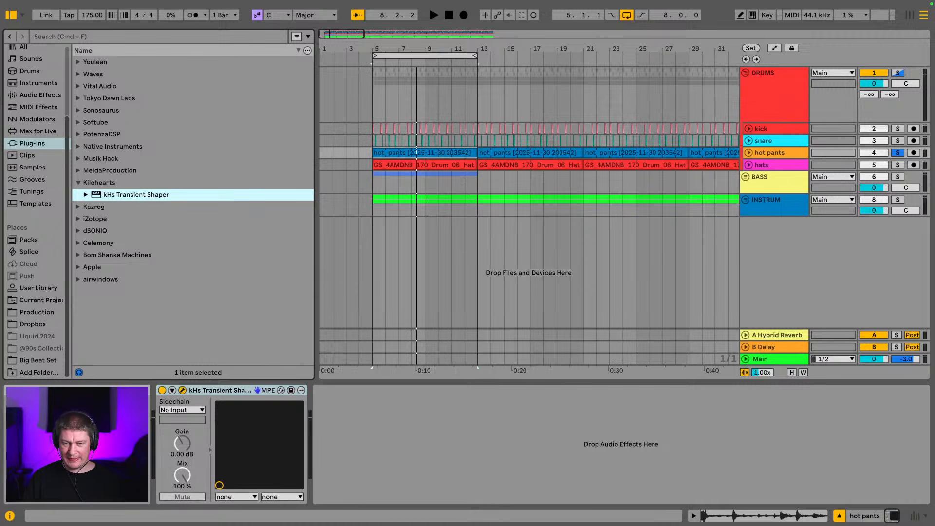
left_click_drag(487, 158, 315, 134)
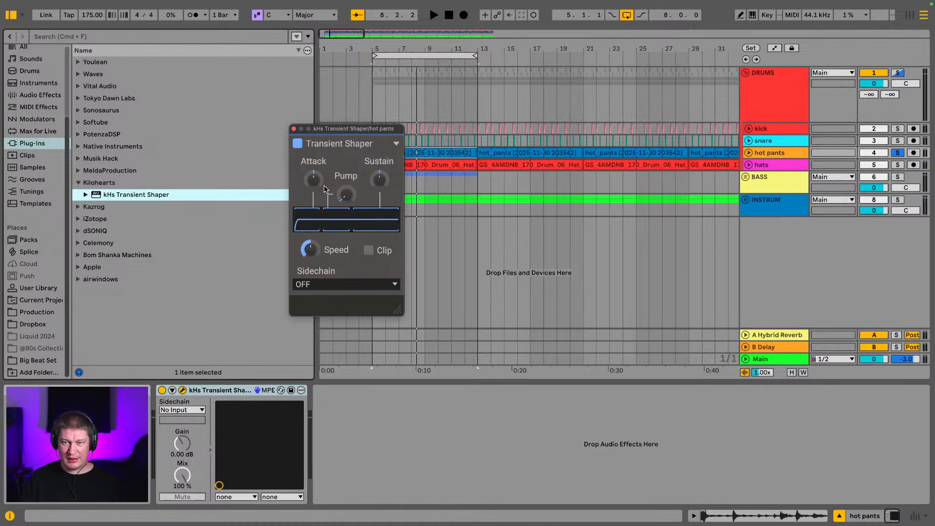
- While playing the soloed hot pants loop, lower the Transient Shaper's Sustain moderately and raise its Attack slightly
key("space")
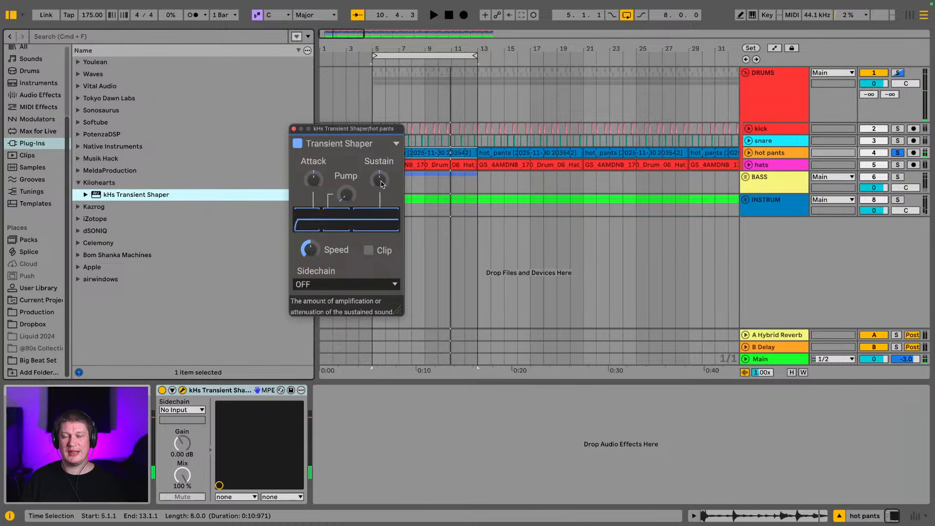
left_click_drag(382, 184, 382, 219)
key("space")
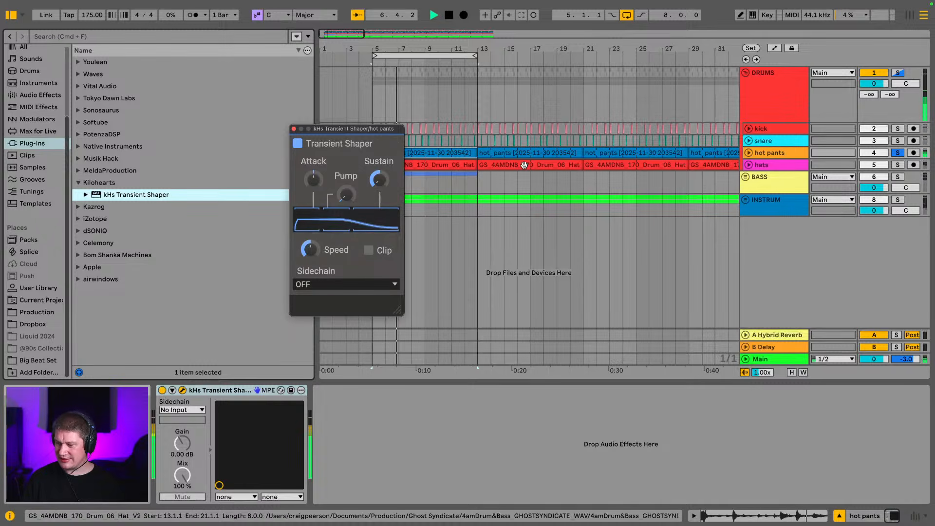
double_click(383, 184)
left_click_drag(383, 184, 383, 210)
key("space")
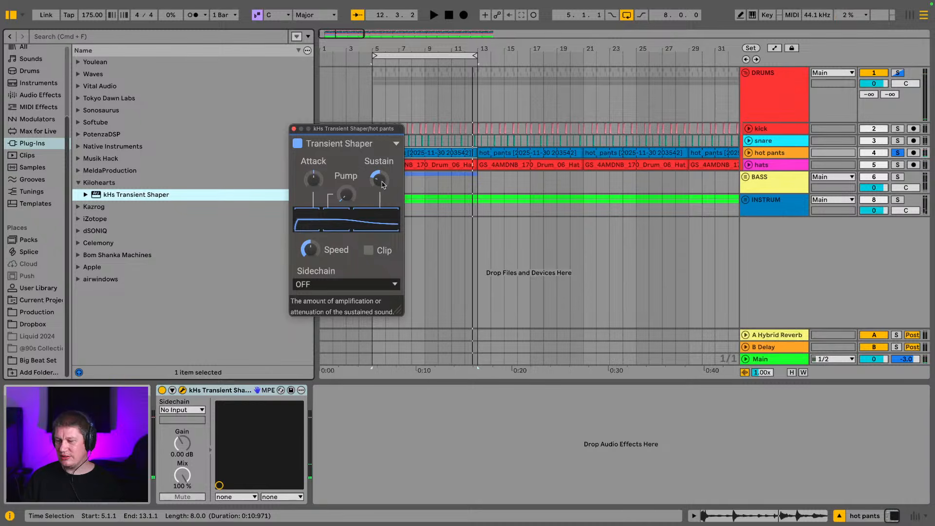
key("space")
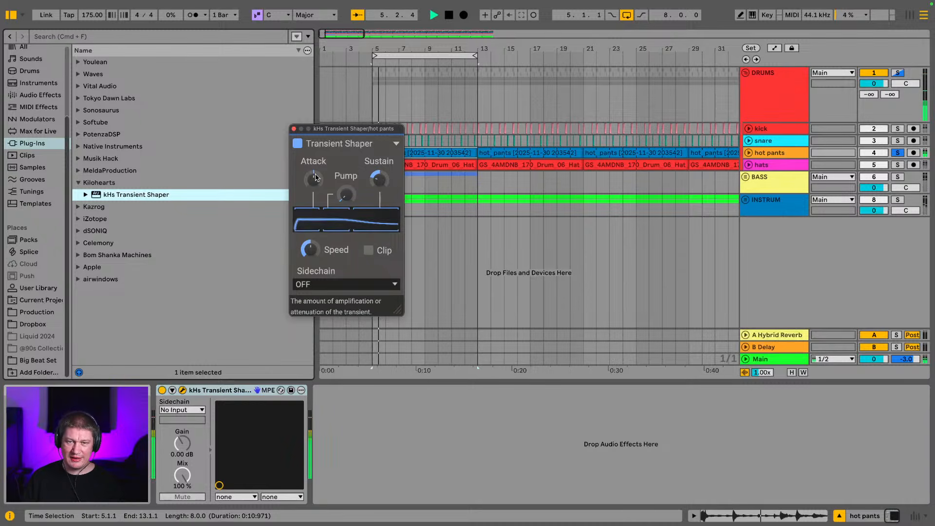
left_click_drag(314, 179, 313, 173)
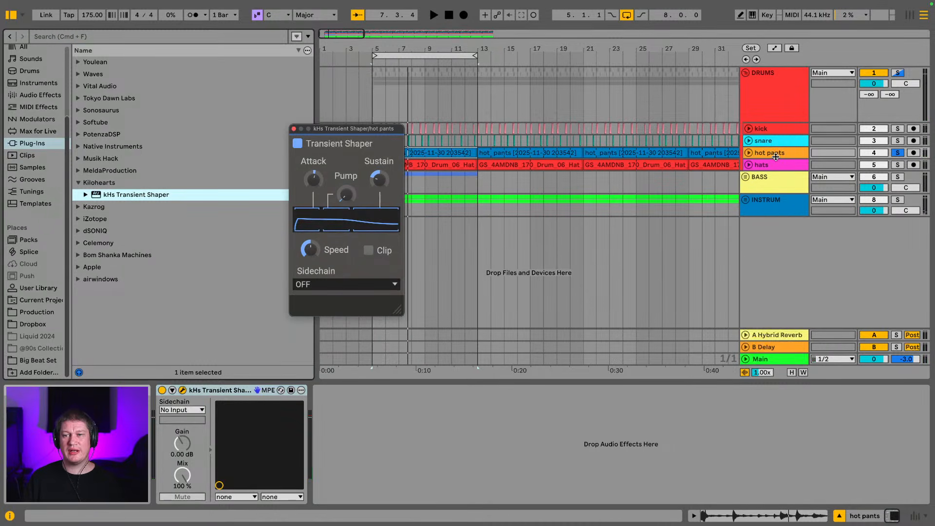
- Solo the whole DRUMS group instead of hot pants, play the loop to hear the drums together, and hide the browser
left_click(898, 72)
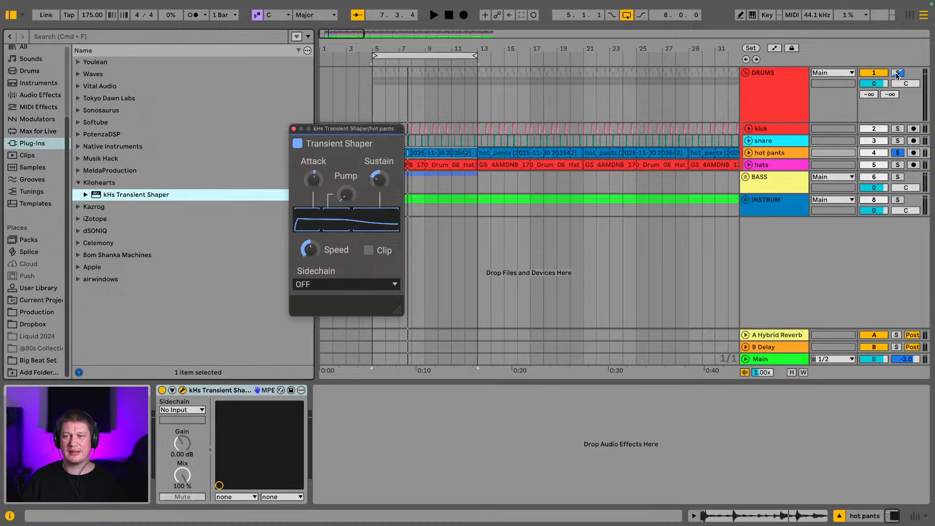
left_click(376, 110)
key("space")
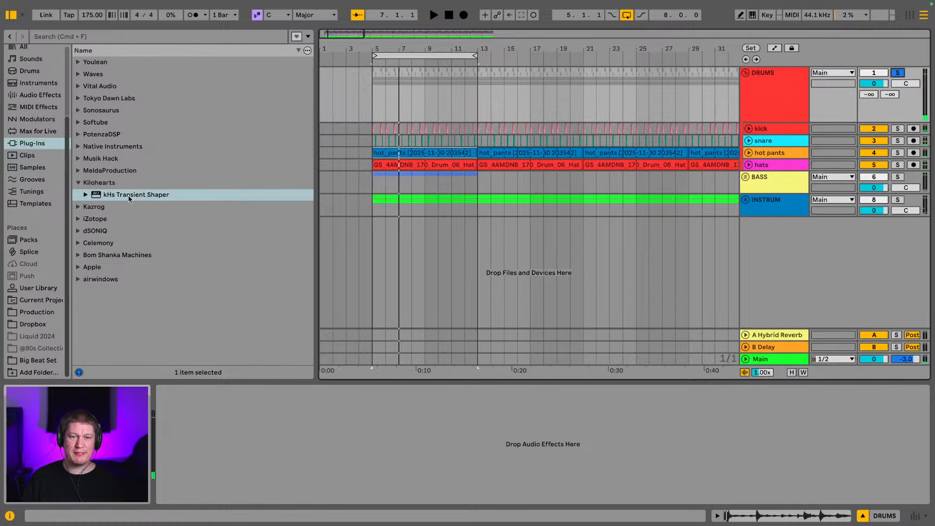
left_click(12, 17)
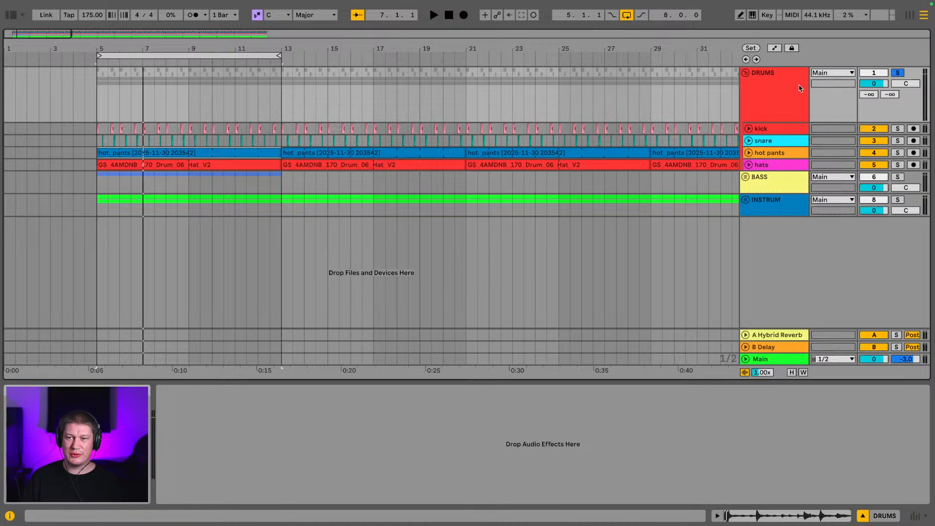
left_click(897, 74)
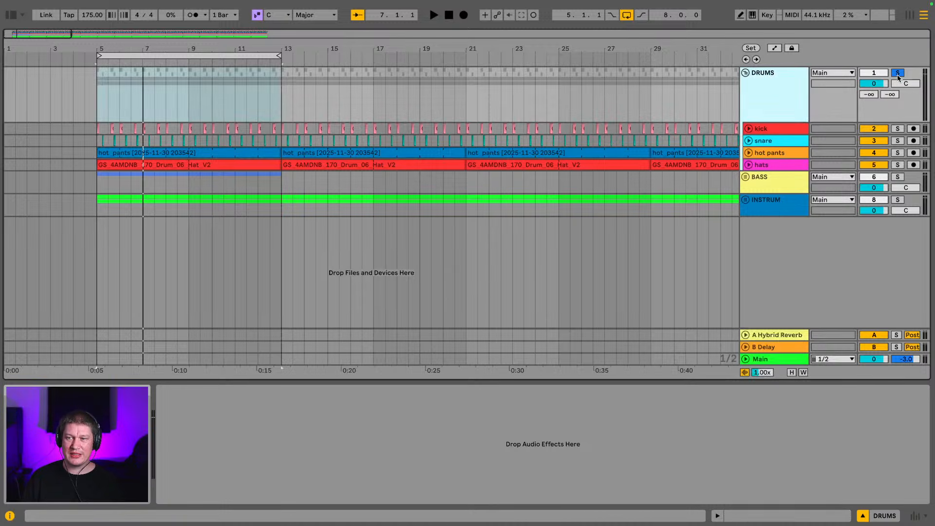
- Look through the Audio Effects category in the browser for the available built-in effects
left_click(15, 17)
scroll(34, 129, "up", 5)
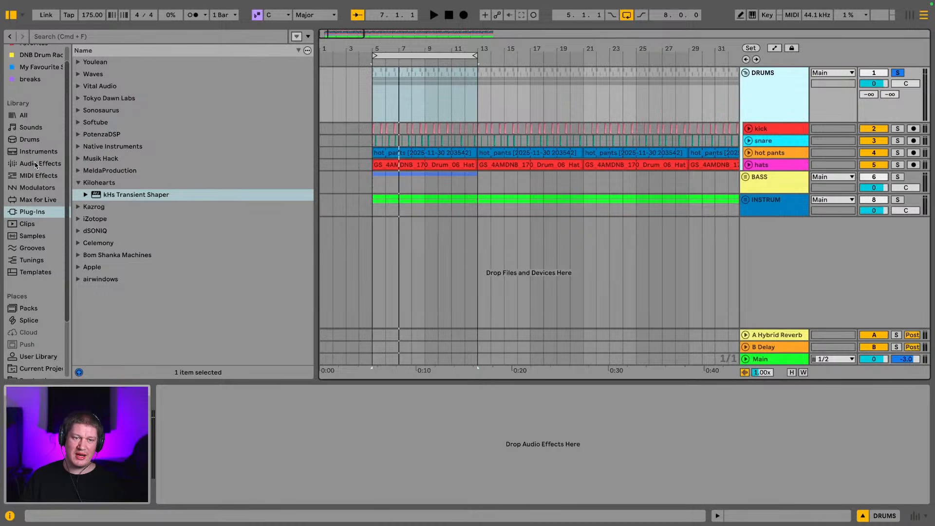
left_click(39, 165)
scroll(131, 139, "down", 4)
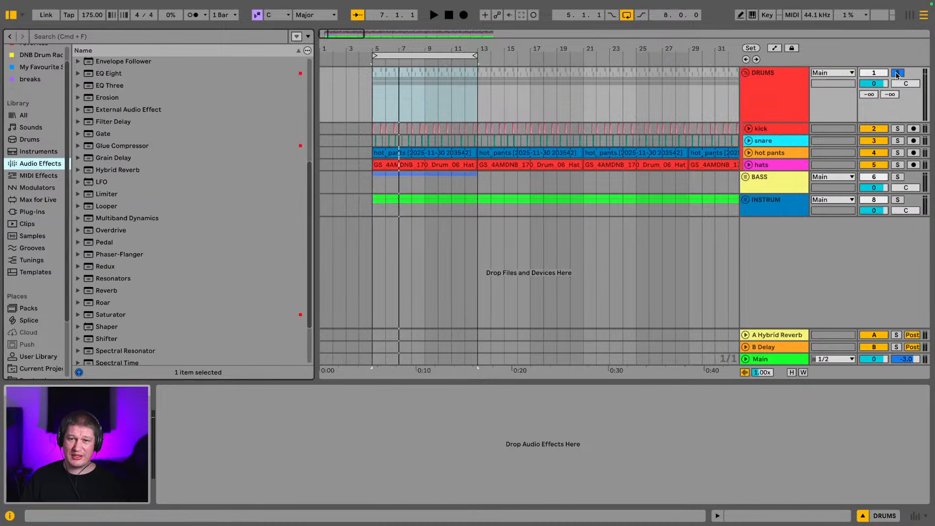
- Unsolo the DRUMS group, hide the browser, select the loop from bar 5 to 13, and play the full mix with the Transient Shaper window moved aside
left_click(898, 73)
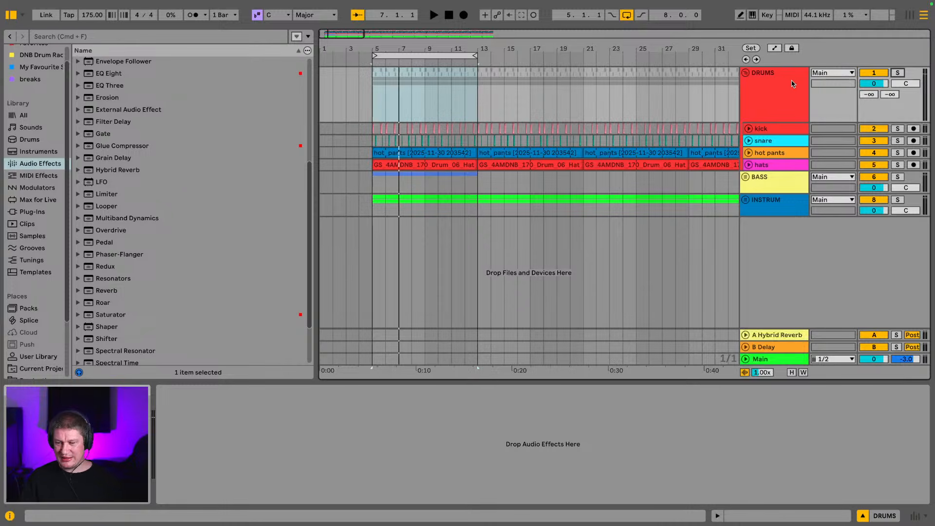
left_click(8, 15)
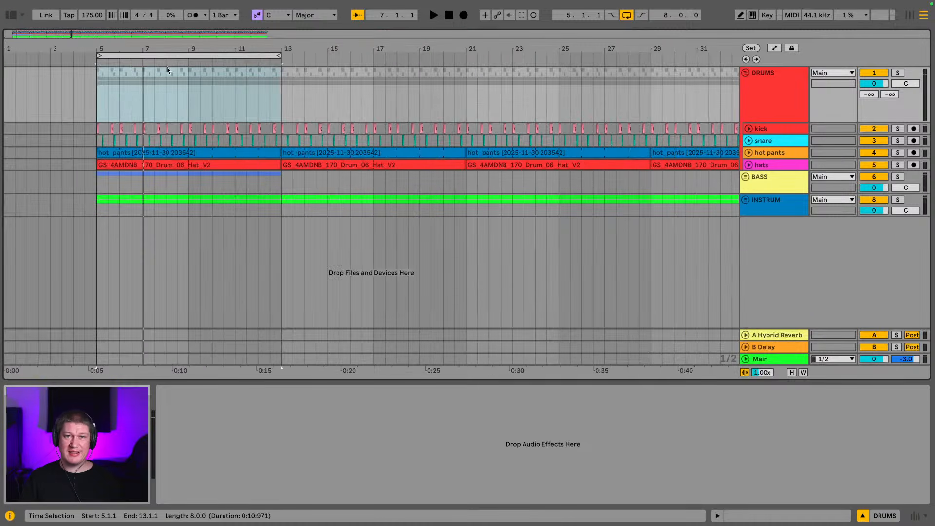
left_click_drag(140, 49, 266, 92)
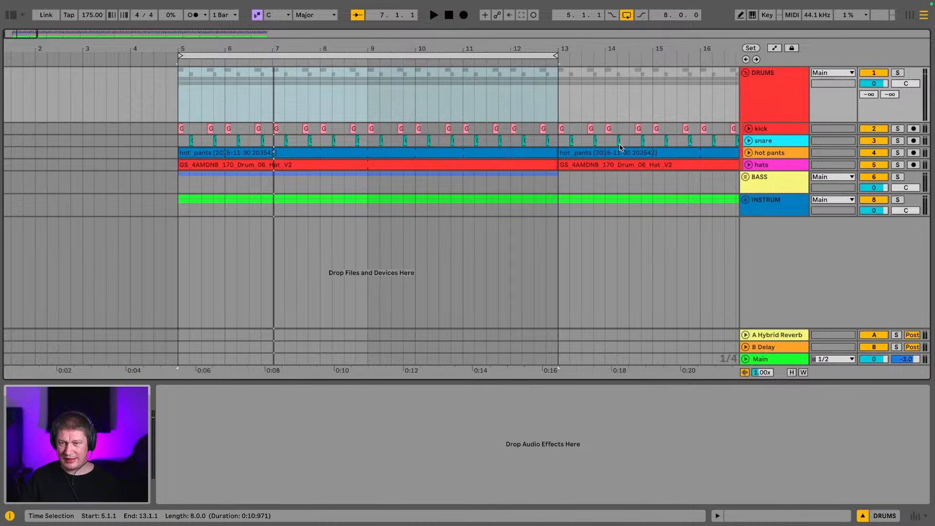
left_click(417, 57)
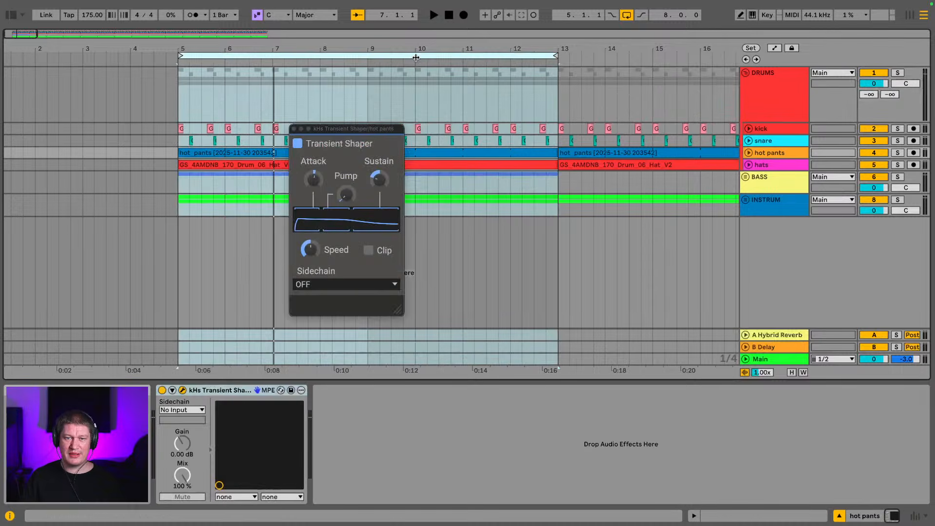
left_click_drag(354, 130, 653, 96)
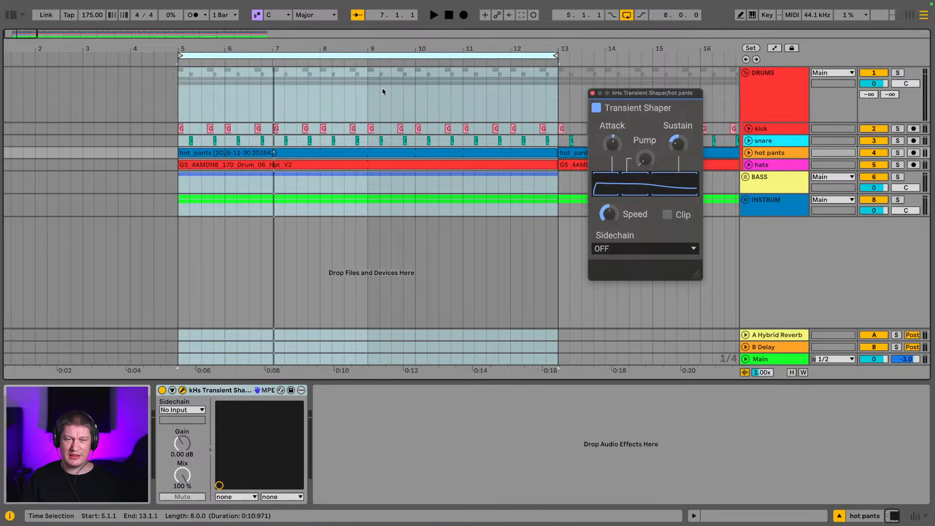
key("space")
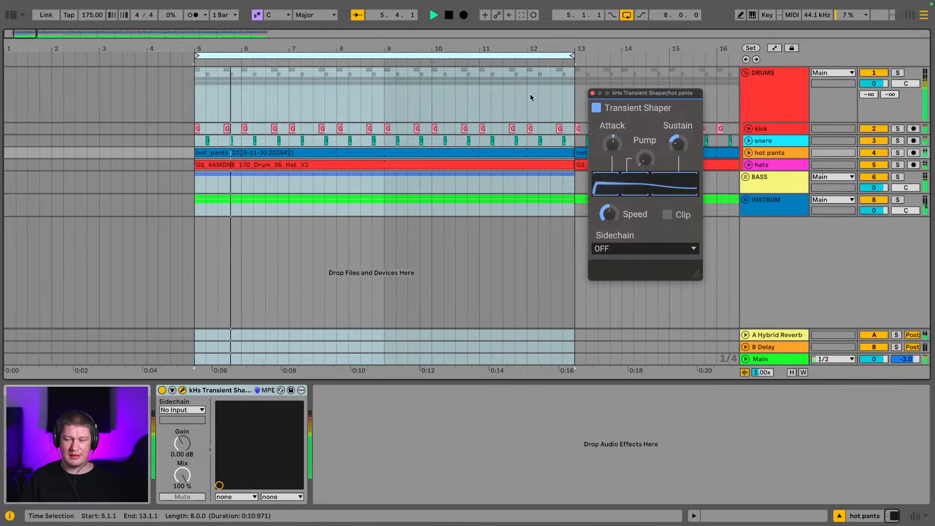
- Close the Transient Shaper window, then fold and select the DRUMS group
left_click(592, 92)
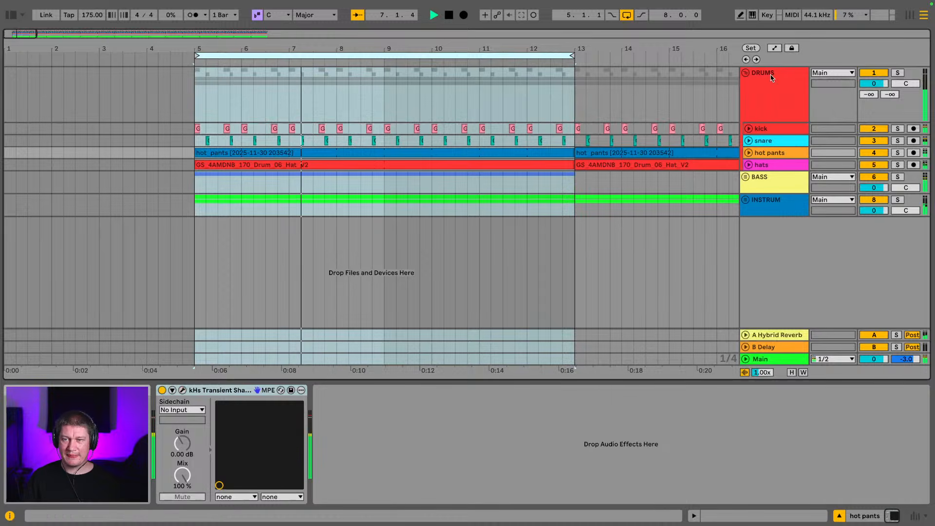
left_click(747, 73)
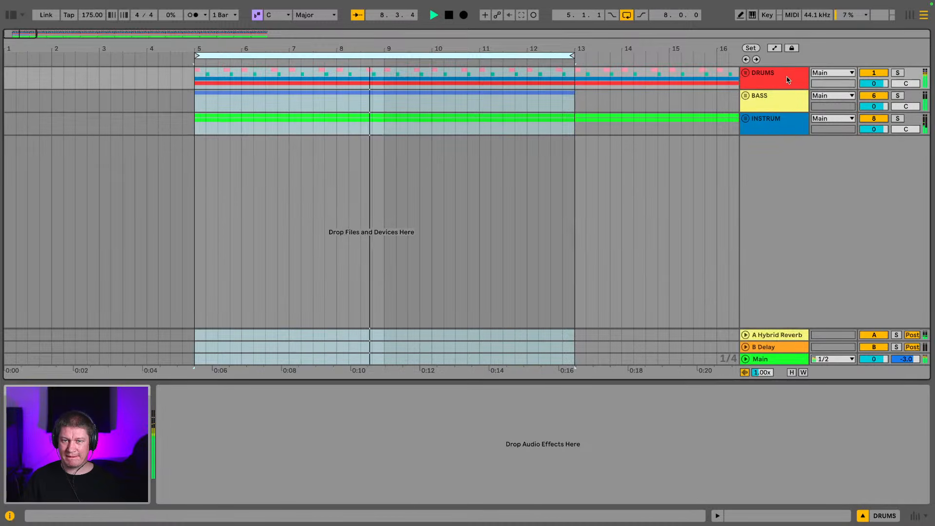
left_click(788, 80)
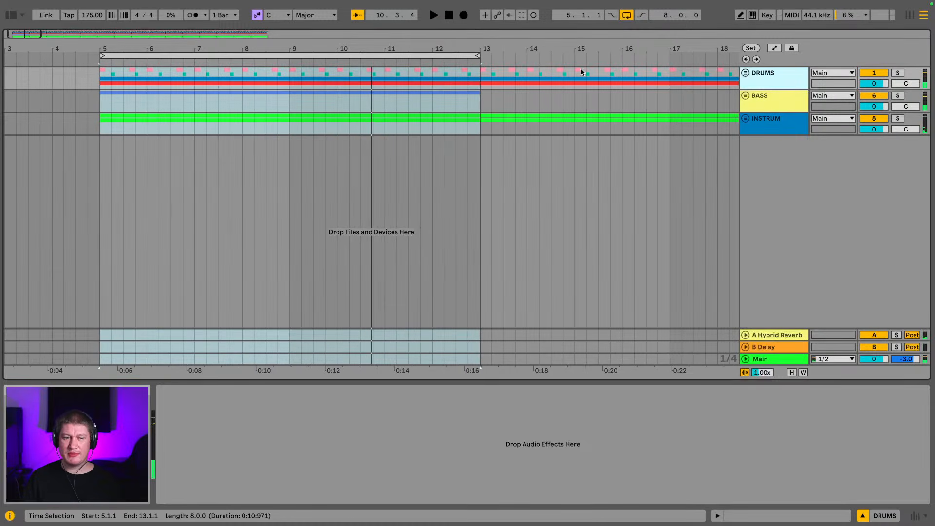
- Switch to the Session view mixer, add a Glue Compressor to the DRUMS group, and play the loop
key("Tab")
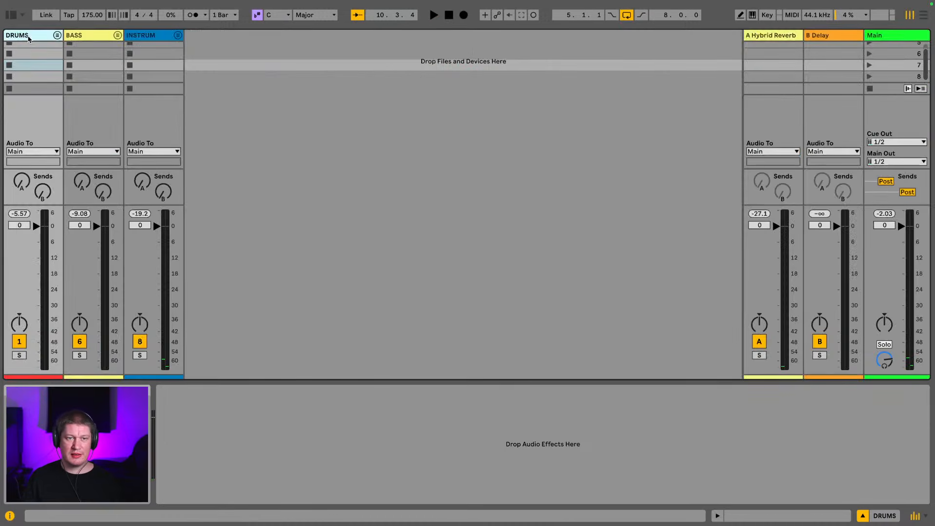
left_click(10, 16)
scroll(194, 195, "up", 1)
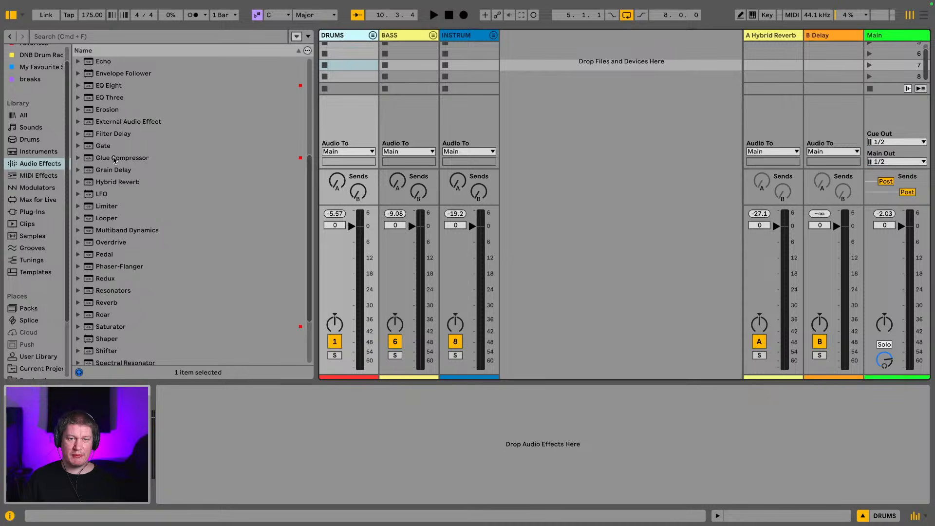
left_click_drag(304, 81, 348, 43)
key("space")
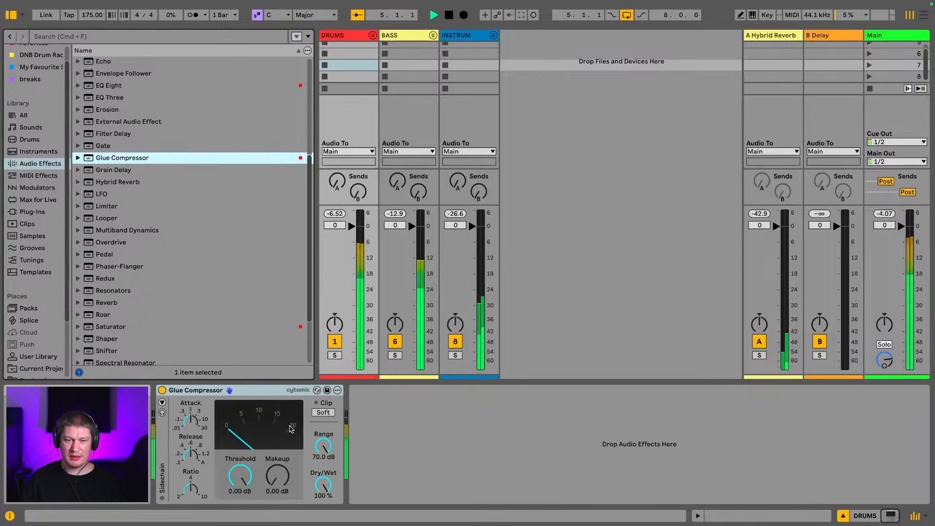
- Set the Glue Compressor's threshold to -9.84 dB while listening to the full mix
left_click_drag(245, 487, 243, 475)
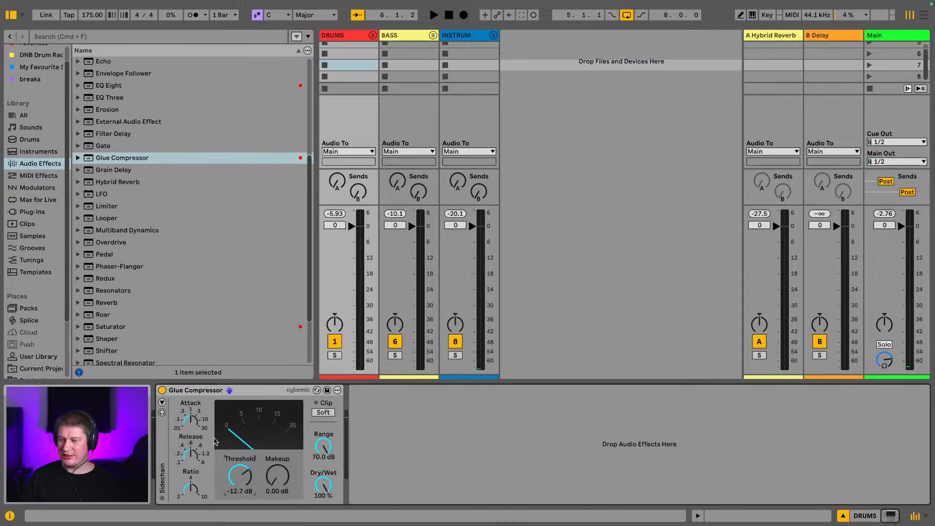
key("space")
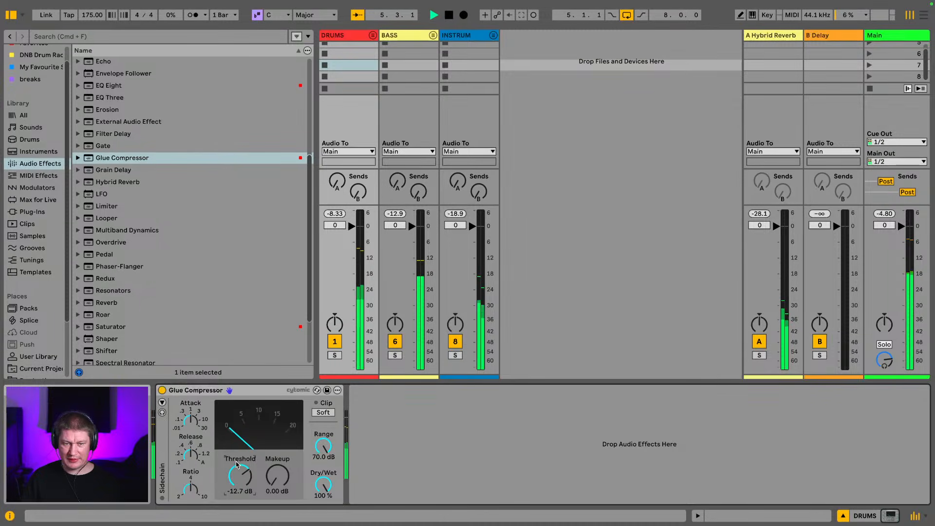
left_click_drag(240, 476, 239, 474)
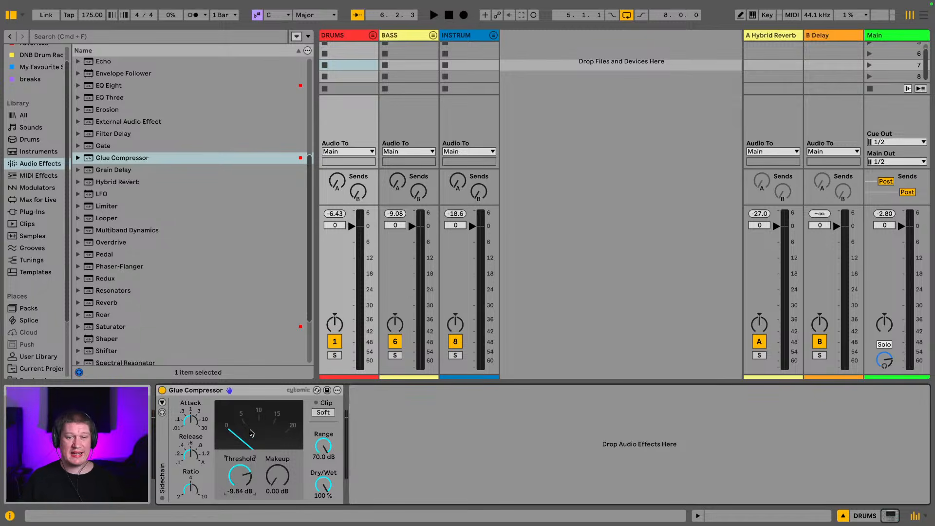
left_click(266, 390)
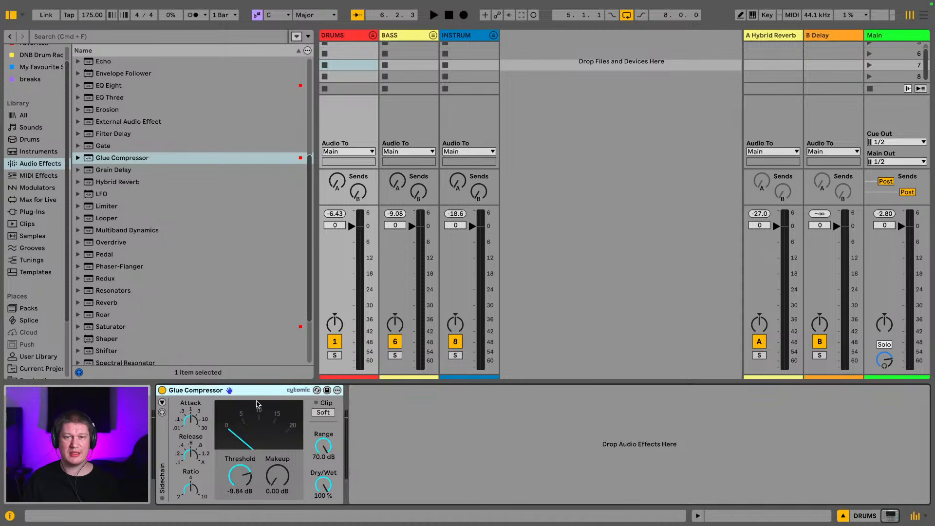
key("space")
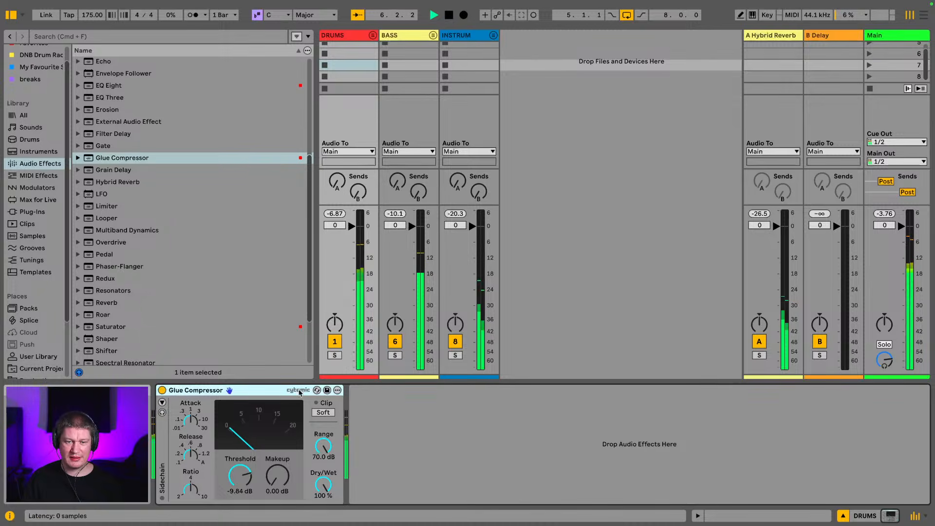
- Add Drum Buss after the Glue Compressor on DRUMS, set its Trim to -4.06 dB, and listen briefly
scroll(151, 223, "up", 3)
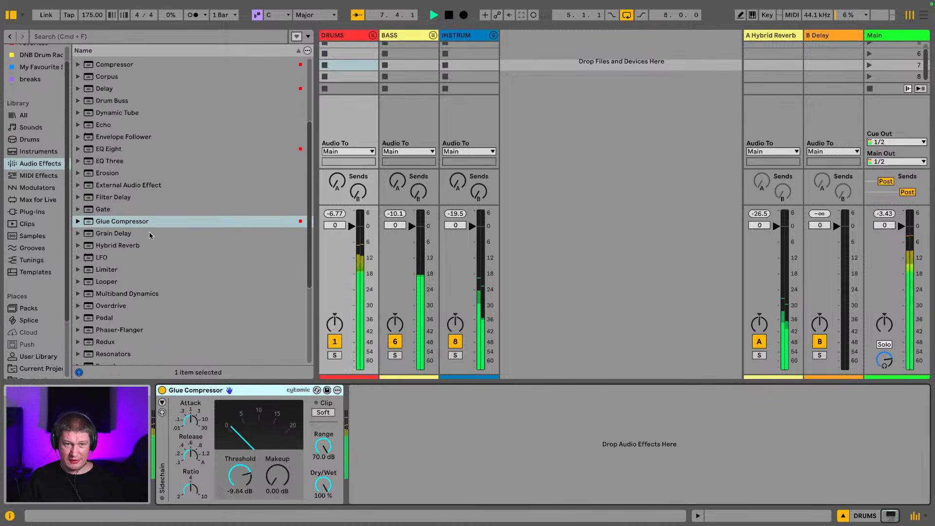
scroll(150, 273, "up", 1)
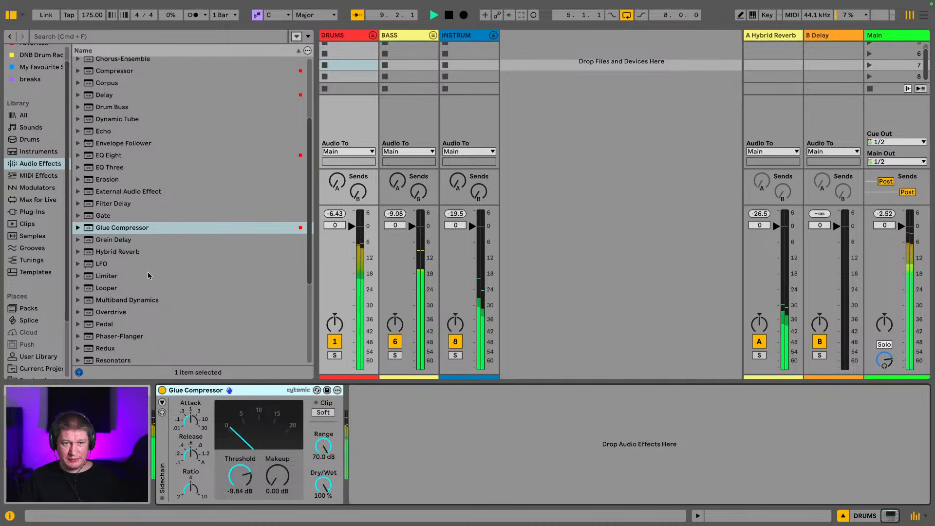
scroll(157, 193, "up", 2)
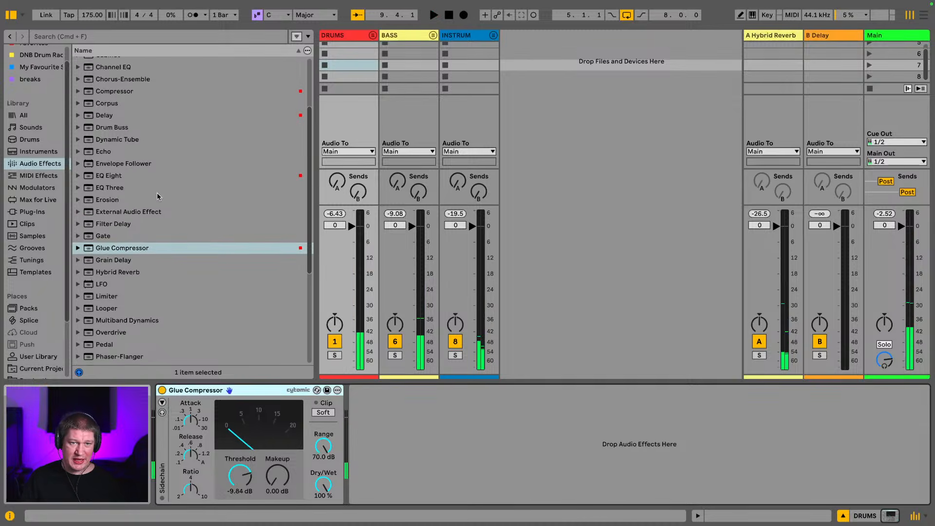
scroll(157, 194, "up", 2)
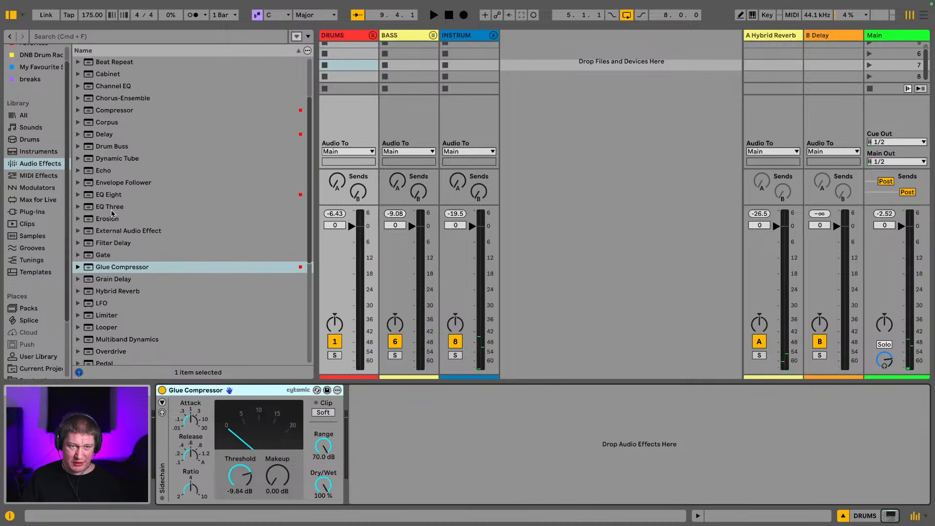
left_click_drag(121, 146, 403, 437)
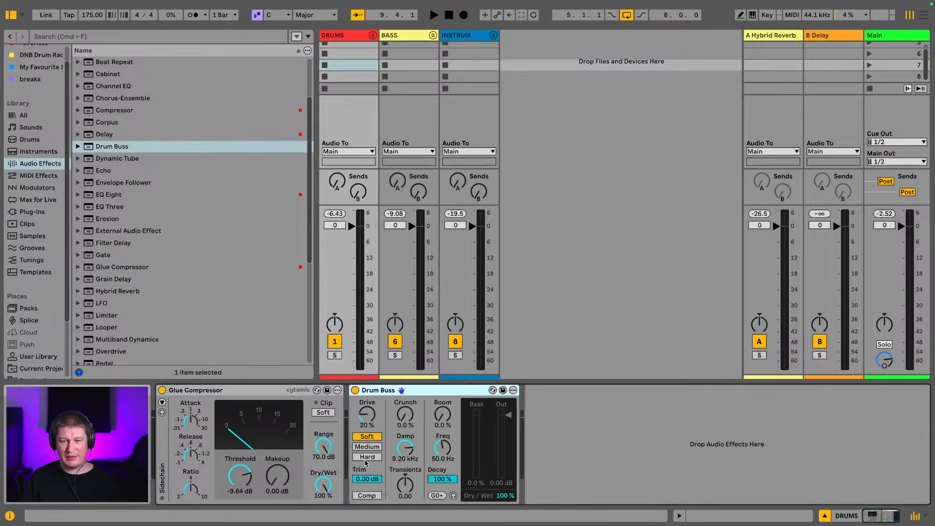
left_click_drag(362, 483, 362, 497)
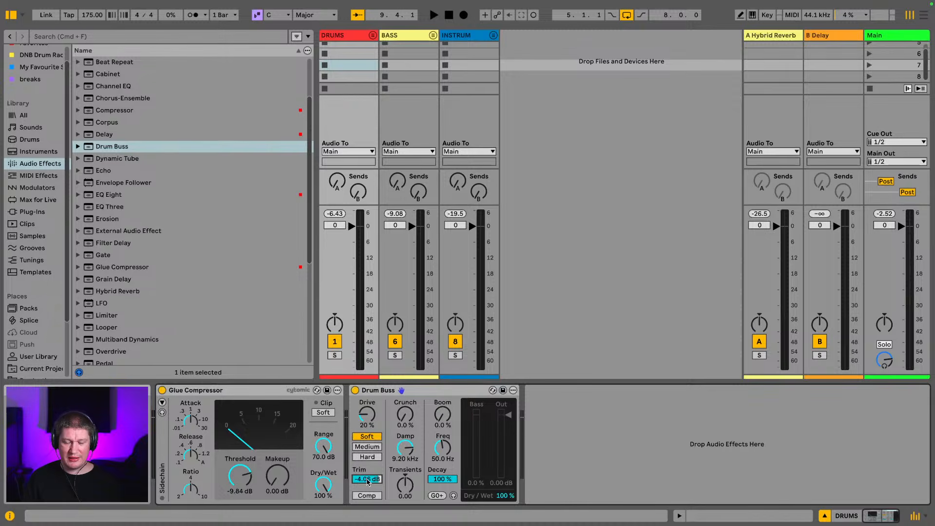
key("space")
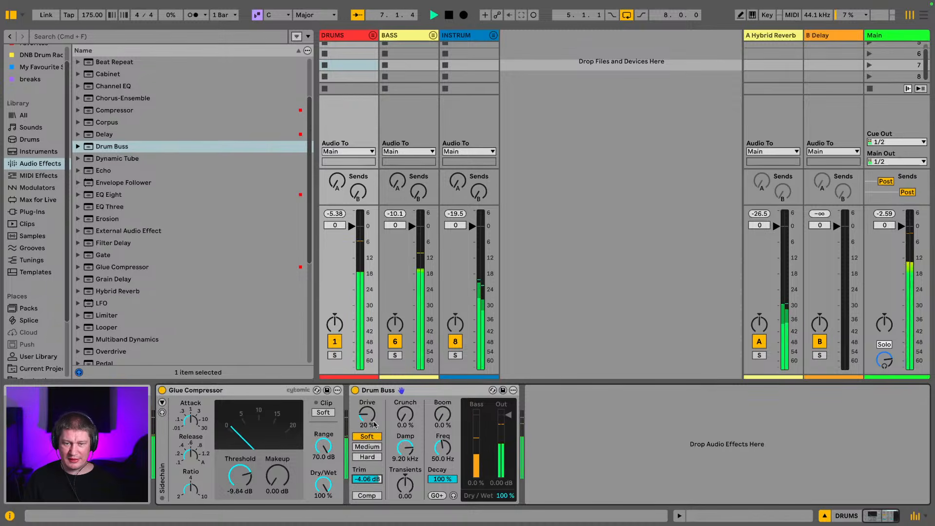
key("space")
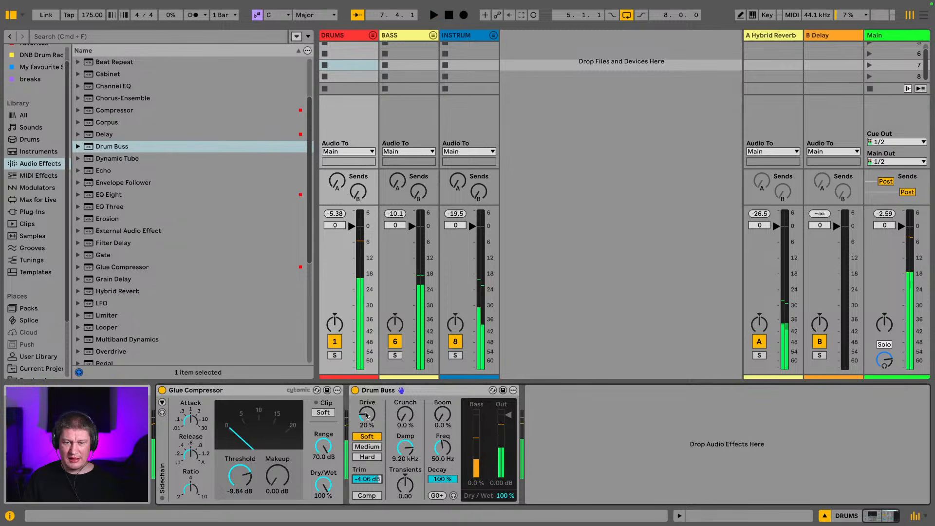
- Solo the DRUMS group, delete its Drum Buss, and play the drums with only the Glue Compressor
left_click(435, 393)
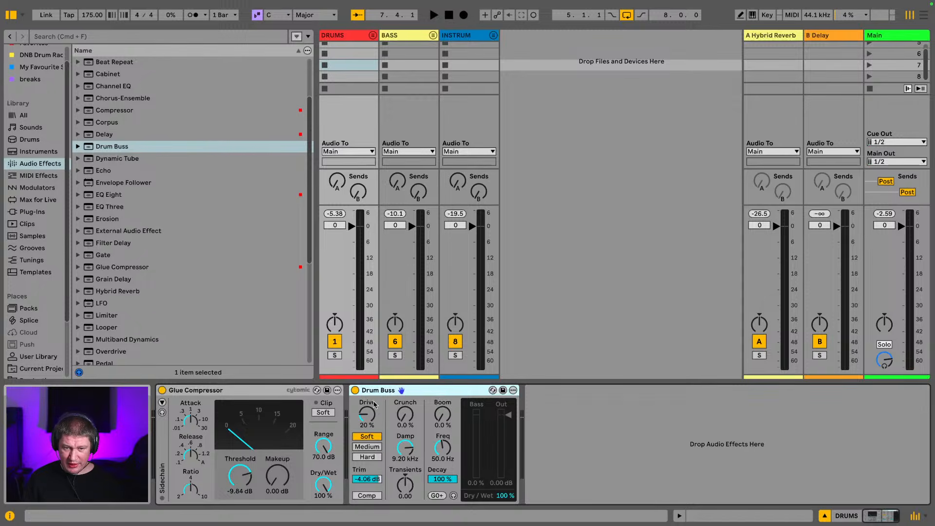
left_click(334, 355)
left_click(428, 395)
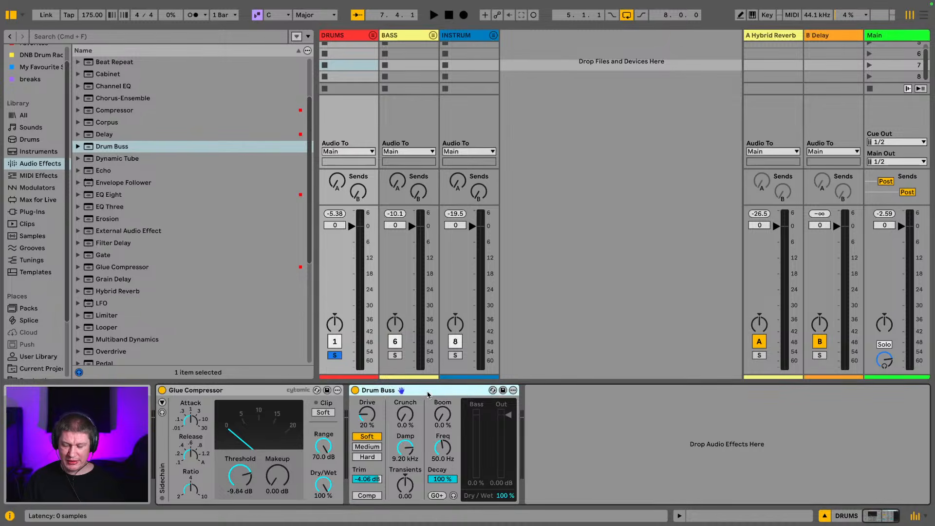
key("Delete")
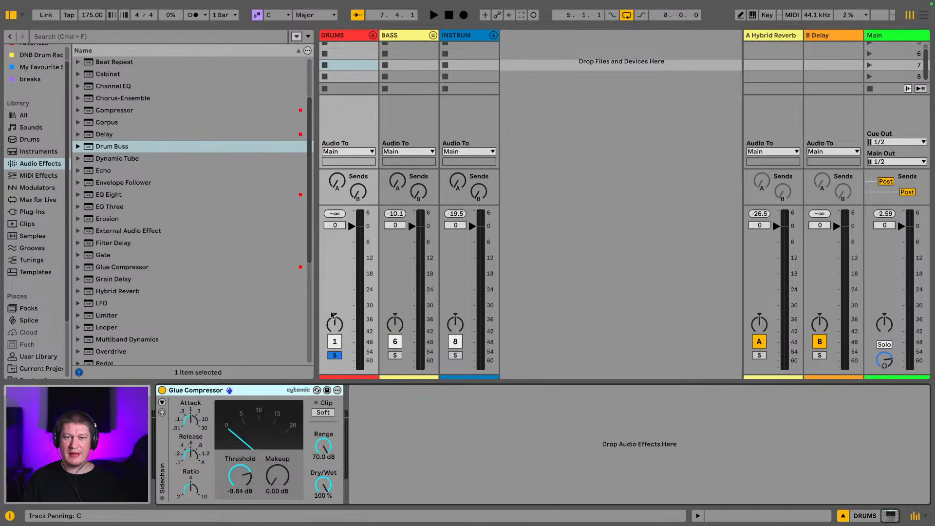
key("space")
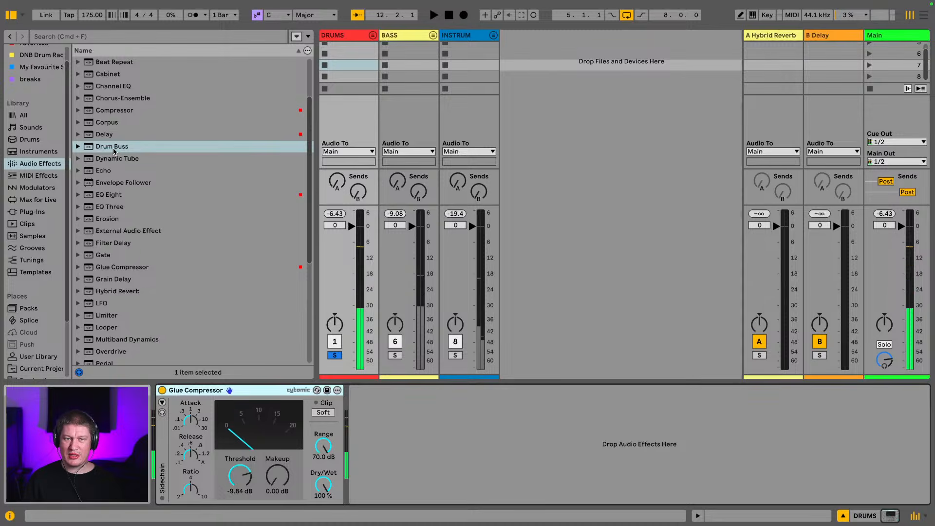
- Add Drum Buss after the Glue Compressor again, listen to it, and set its Trim to -4.37 dB
left_click_drag(128, 146, 441, 434)
key("space")
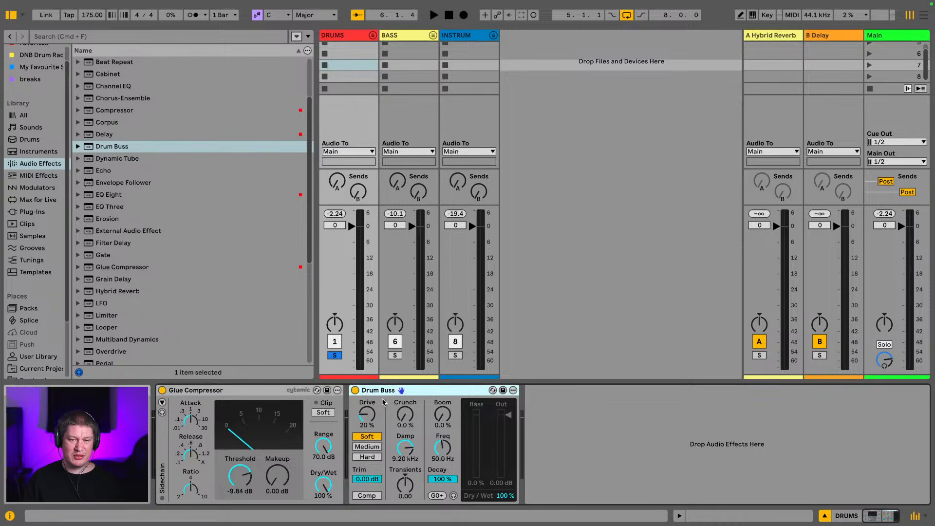
left_click(367, 480)
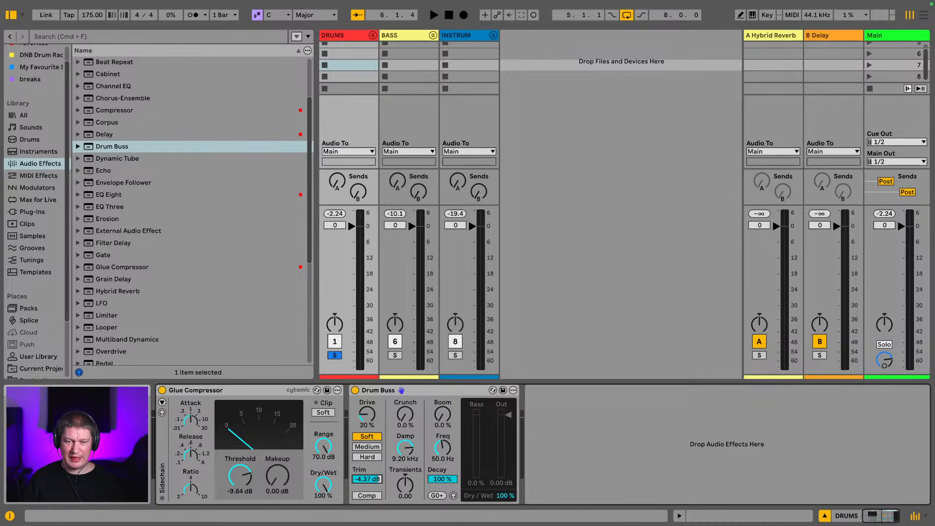
- Play the soloed drums with Drum Buss bypassed, then re-enabled, to compare their levels
left_click(355, 390)
left_click(428, 390)
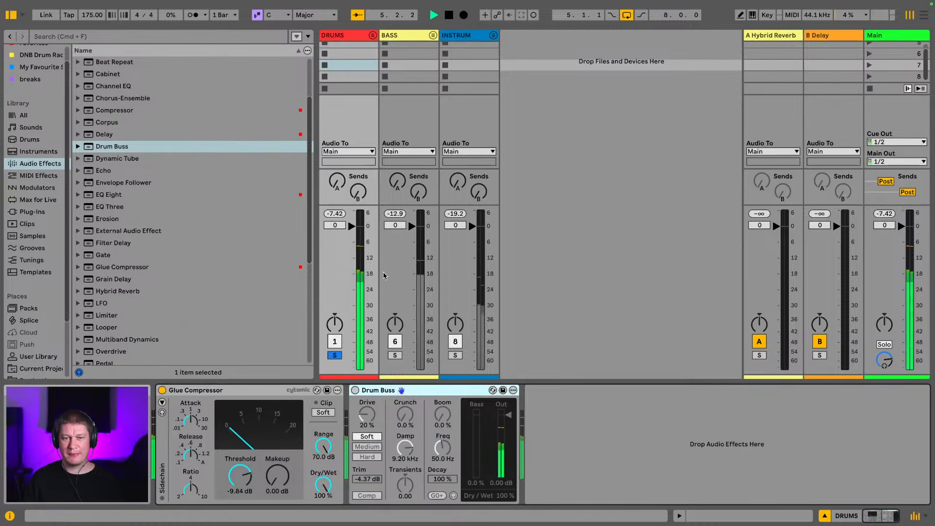
left_click(355, 391)
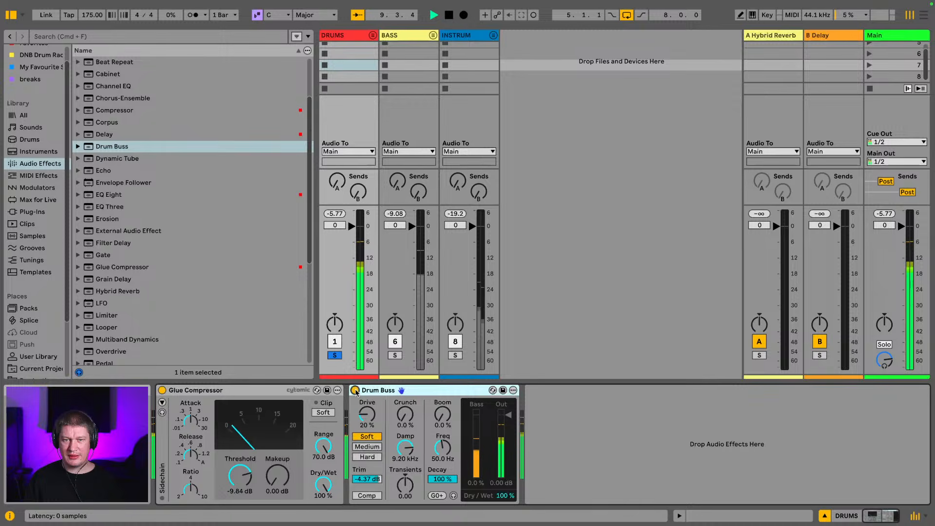
key("space")
- Set Drum Buss Trim to -5.00 dB, reset the DRUMS peak level, and compare playback with Drum Buss off and on
left_click(367, 479)
left_click_drag(366, 479, 366, 483)
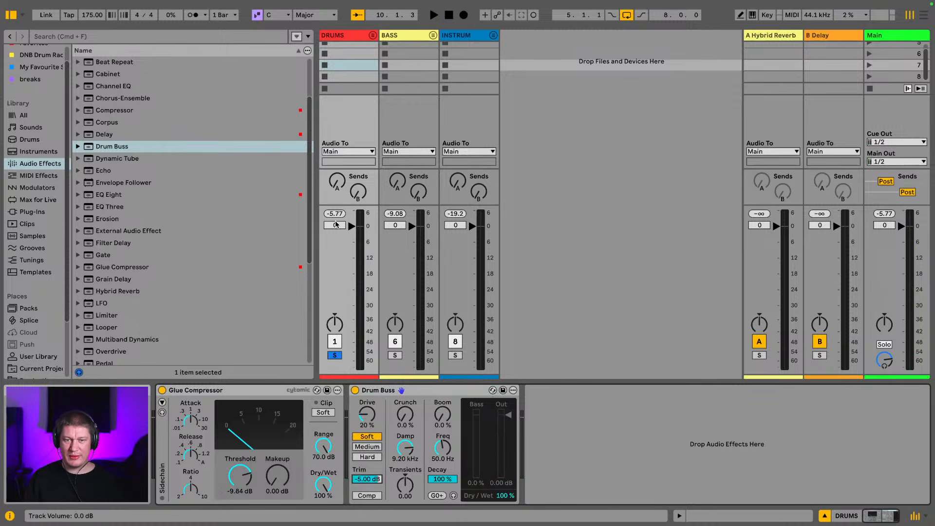
left_click(335, 214)
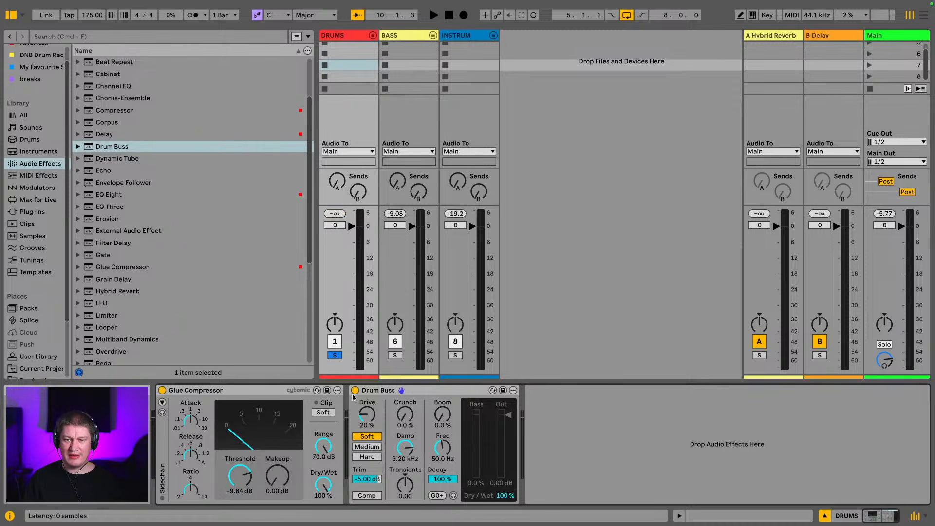
key("0")
key("space")
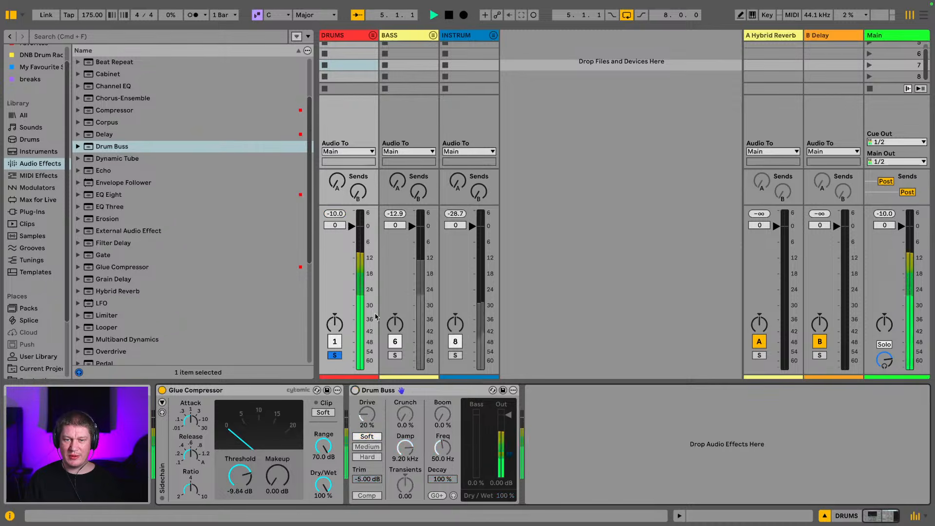
left_click(355, 390)
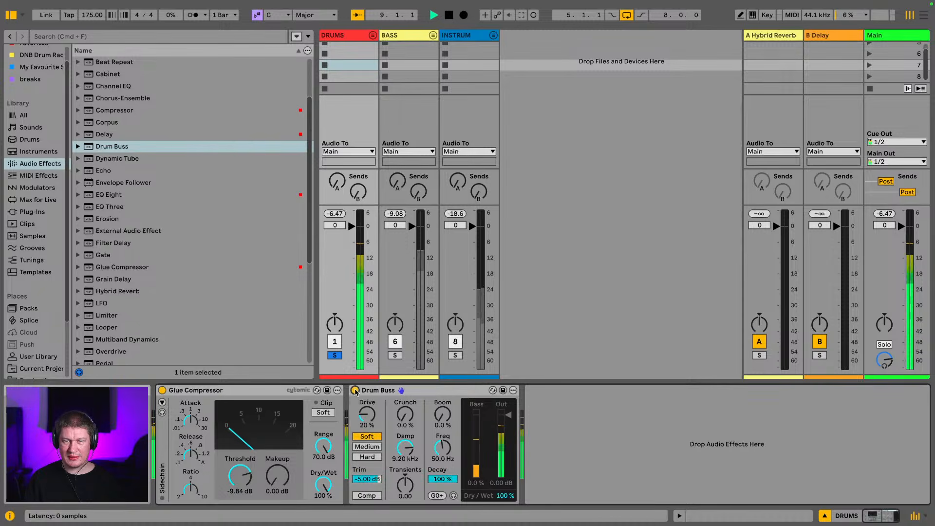
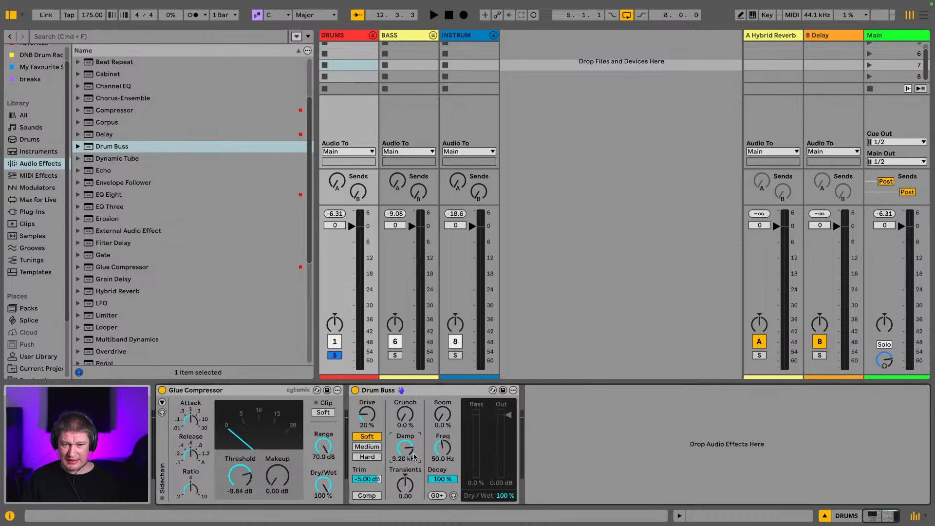
- While the soloed drums play, sweep Drum Buss Damp up to 20.0 kHz and settle it at 11.1 kHz
key("space")
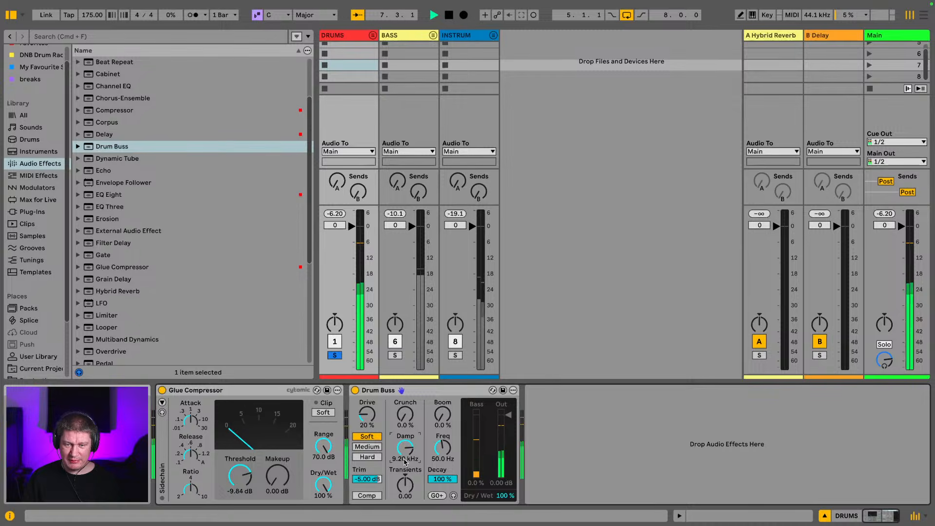
mouse_move(404, 456)
left_mouse_down()
mouse_move(404, 438)
mouse_move(405, 450)
left_mouse_up()
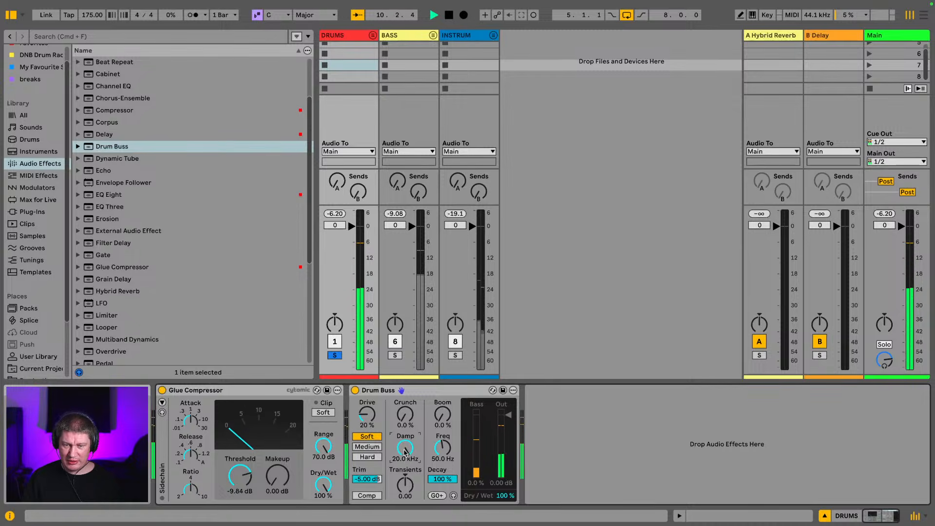
double_click(405, 451)
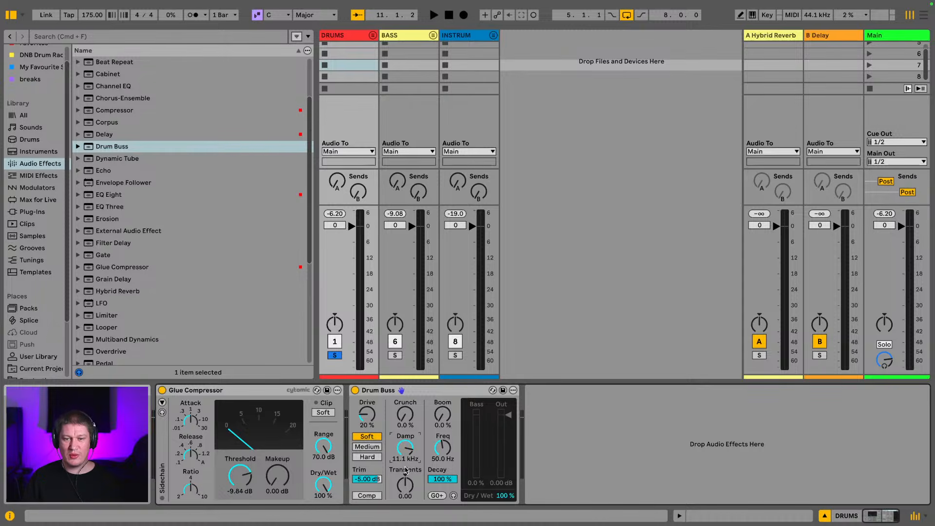
- Play the soloed drums, unfold the DRUMS group, hide the browser, and check the devices on the hot pants and hats tracks
key("space")
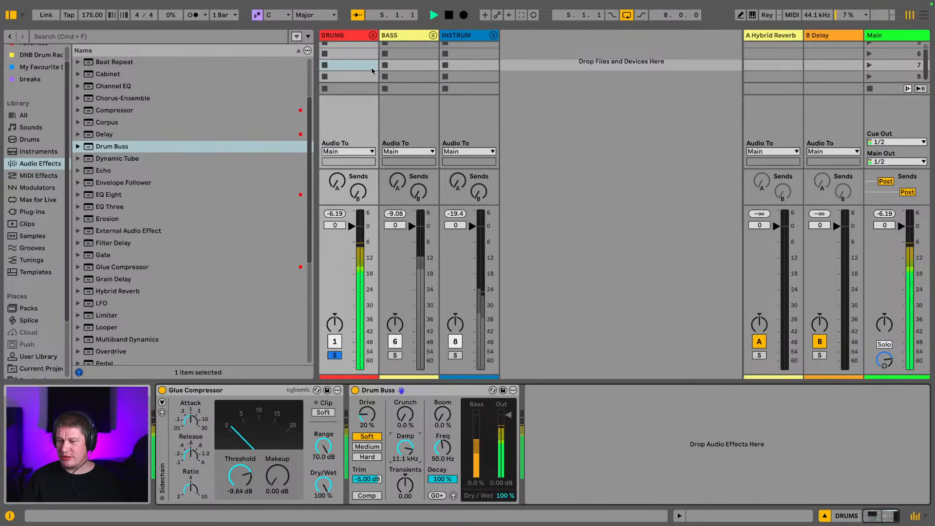
left_click(372, 35)
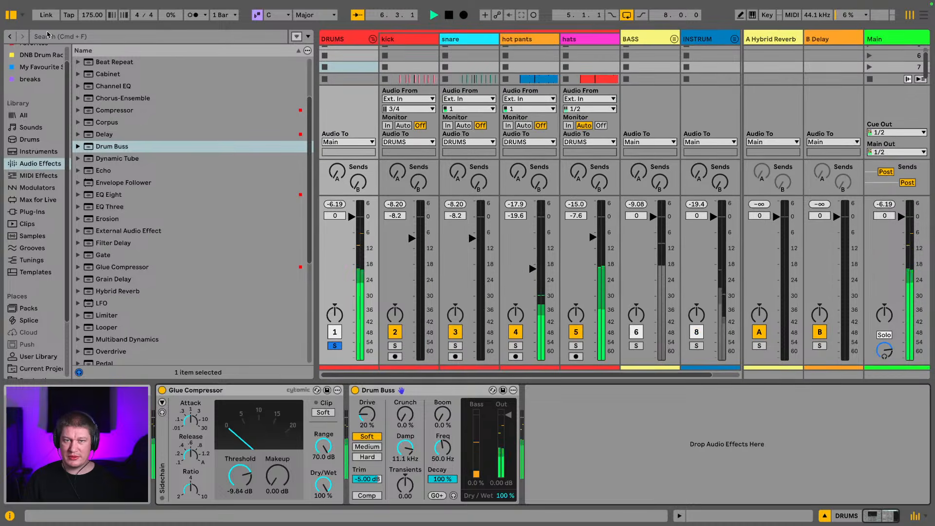
left_click(10, 15)
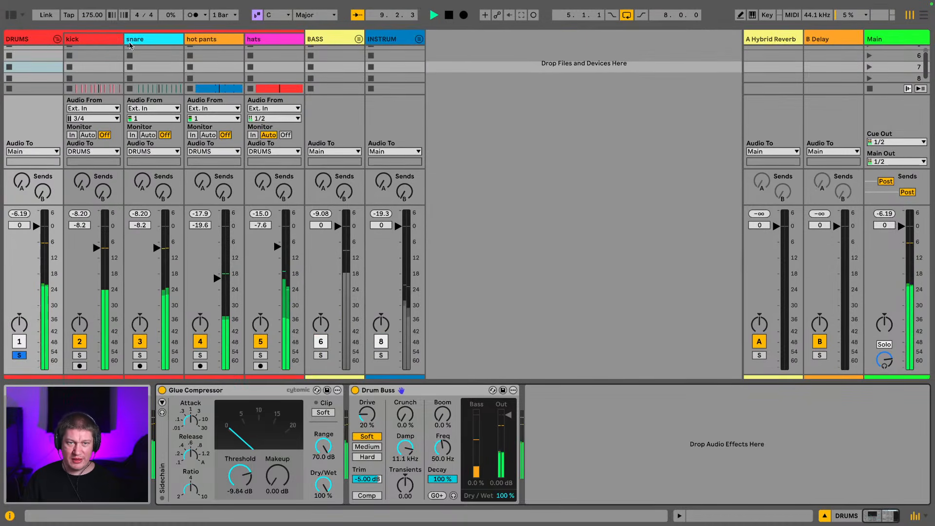
left_click(239, 40)
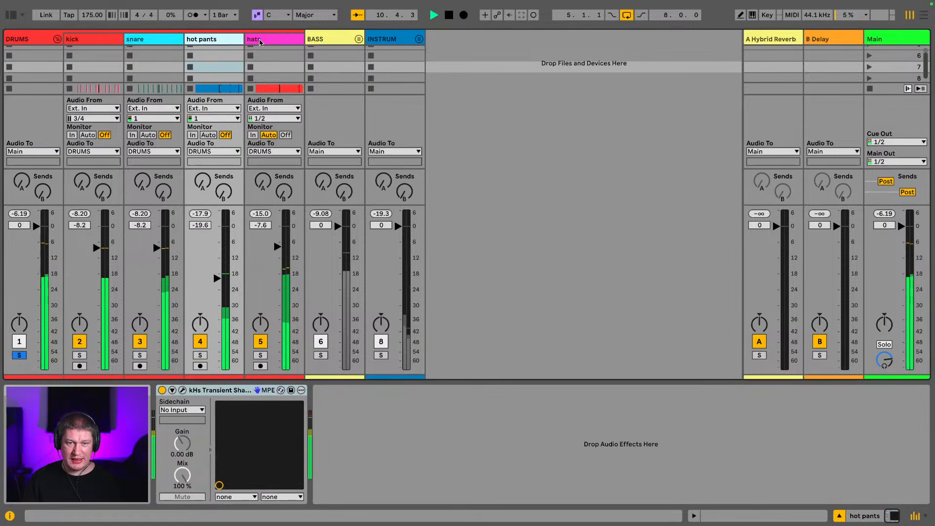
left_click(254, 42)
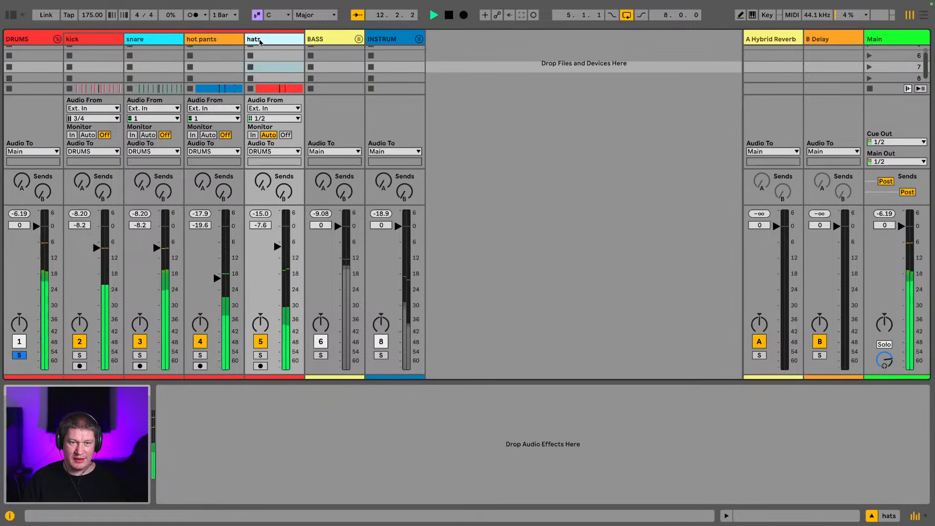
key("space")
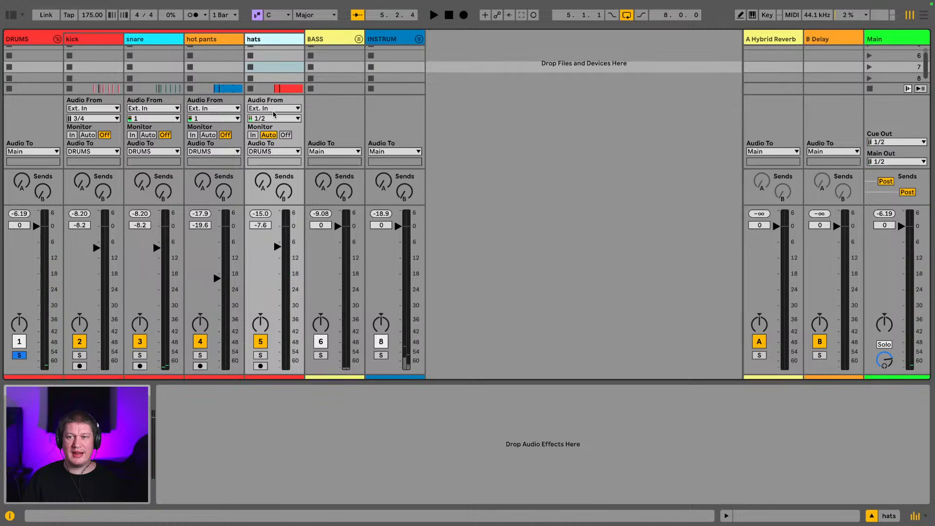
- Raise the hats track's send to the A Hybrid Reverb return past -17.5 dB while listening to the drums
left_click(782, 41)
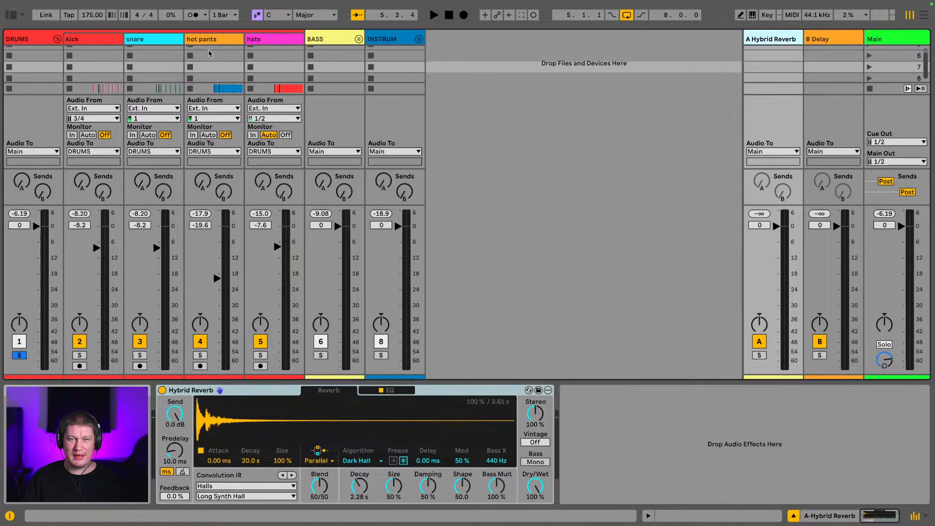
left_click(267, 41)
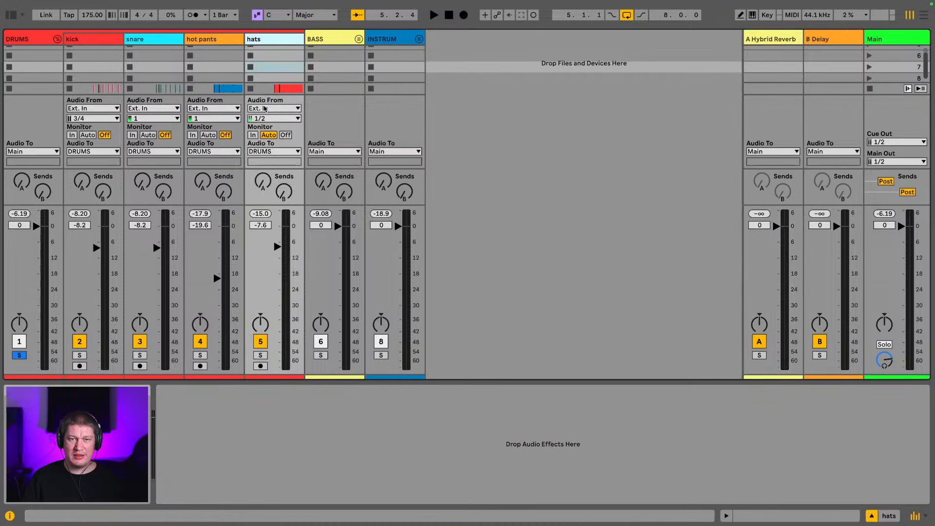
left_click(267, 183)
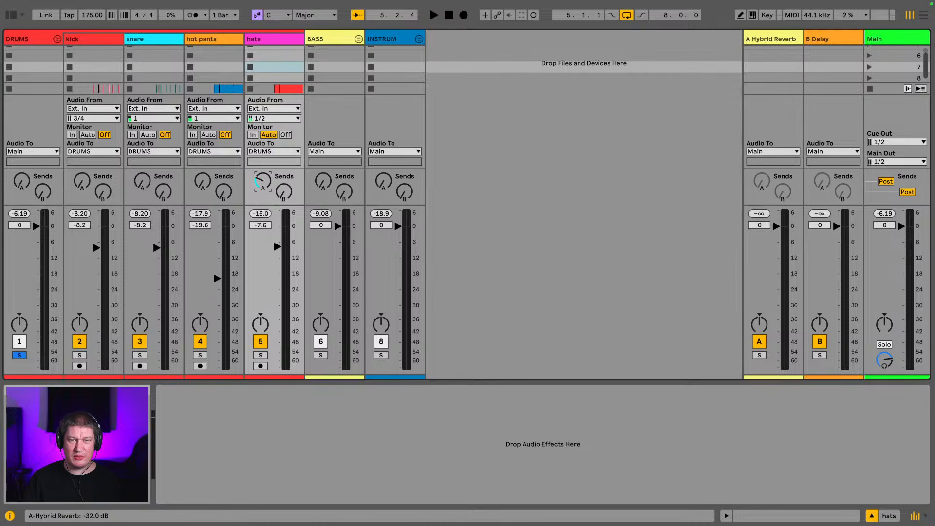
key("space")
left_click_drag(263, 181, 263, 149)
key("space")
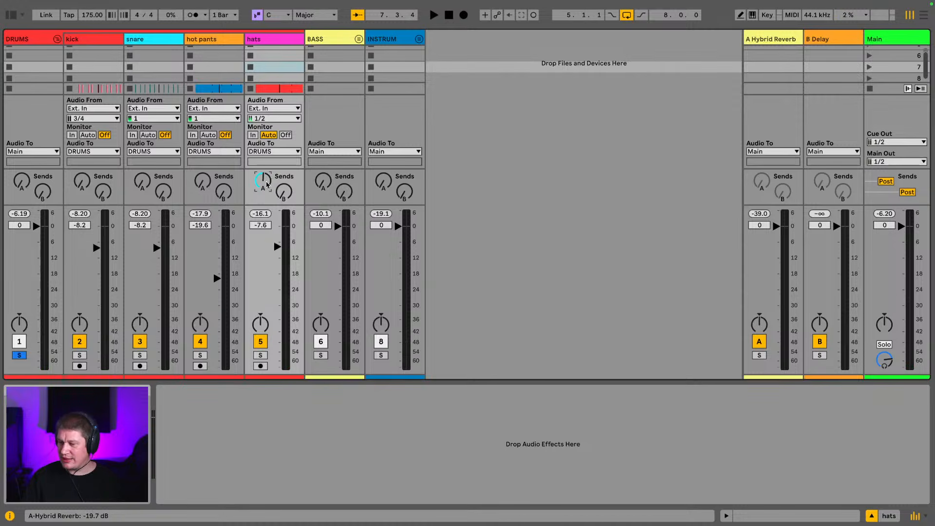
key("space")
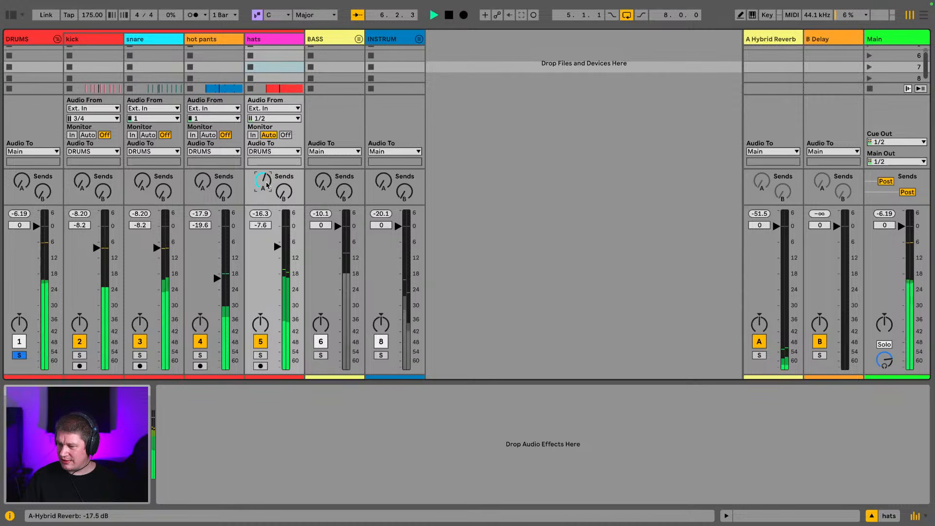
left_click_drag(267, 186, 267, 183)
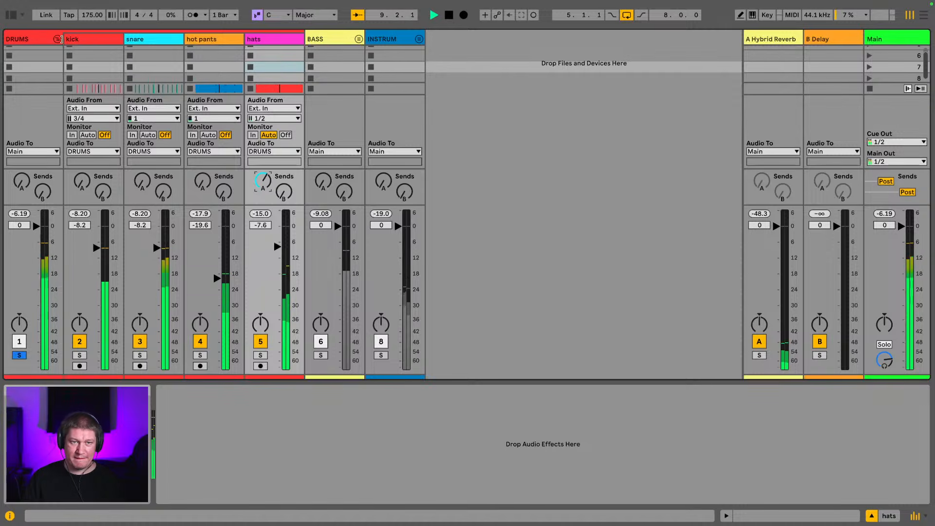
- Fold and unsolo the DRUMS group to hear the full mix, and select the INSTRUM group in the Arrangement
left_click(57, 39)
left_click(23, 357)
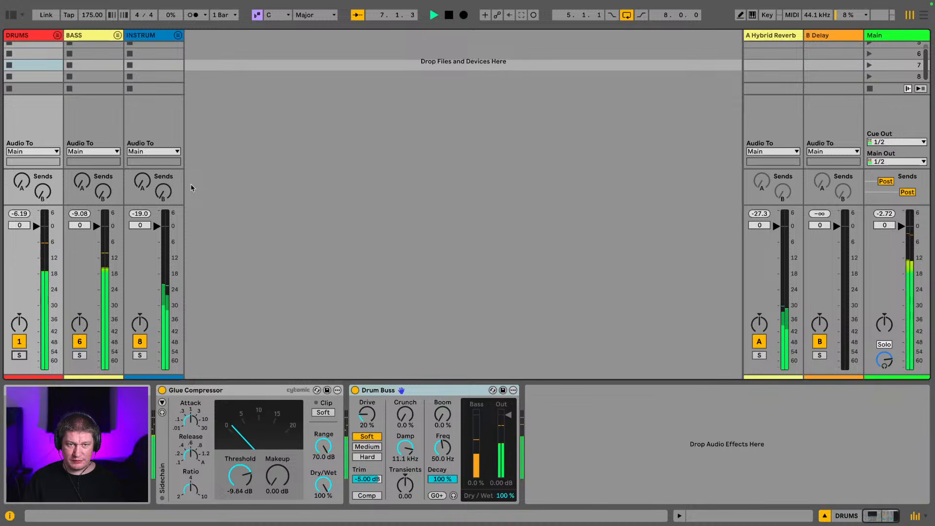
left_click(163, 35)
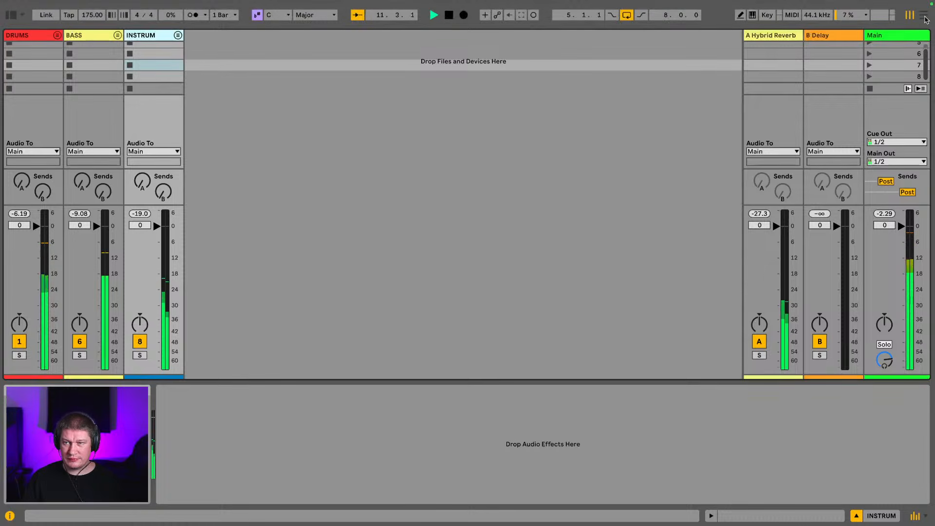
left_click(925, 17)
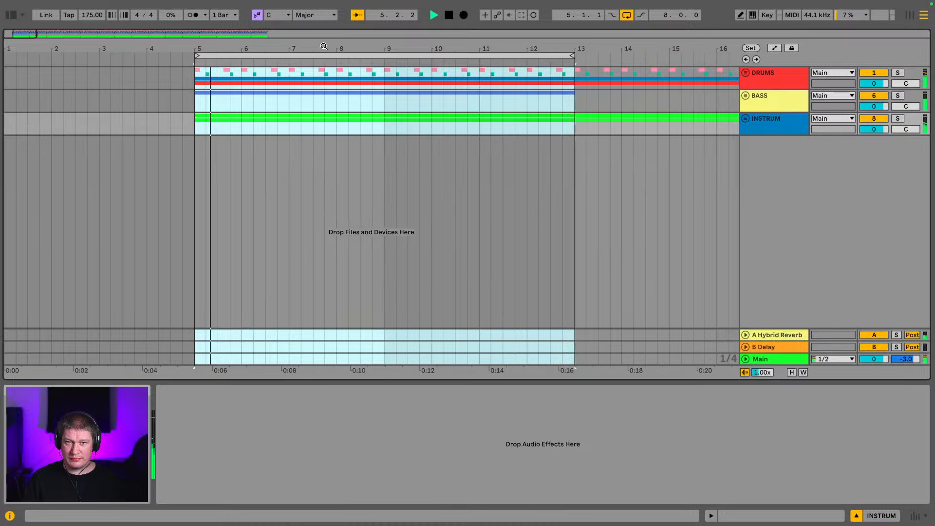
left_click_drag(324, 41, 302, 55)
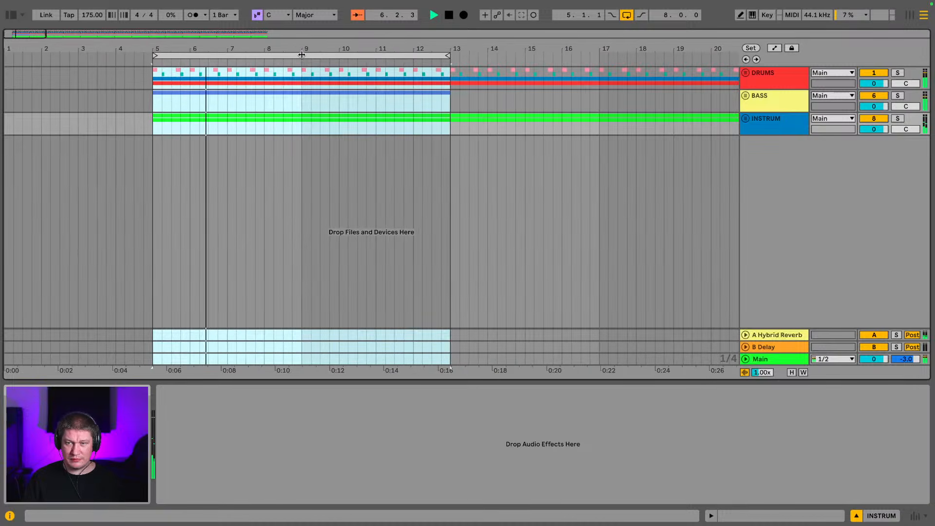
left_click(776, 125)
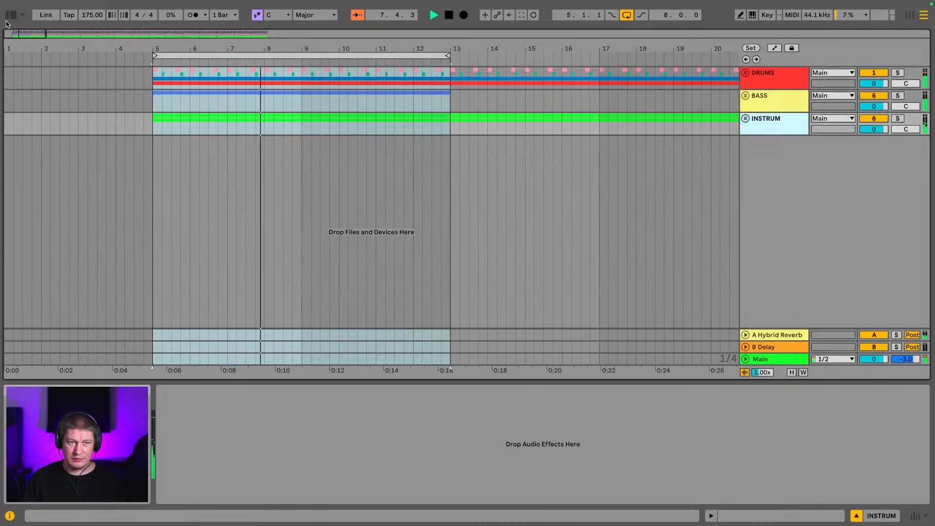
- Reopen the browser and look through the Instrument Rack presets in the Instruments library
left_click(10, 15)
scroll(133, 102, "up", 1)
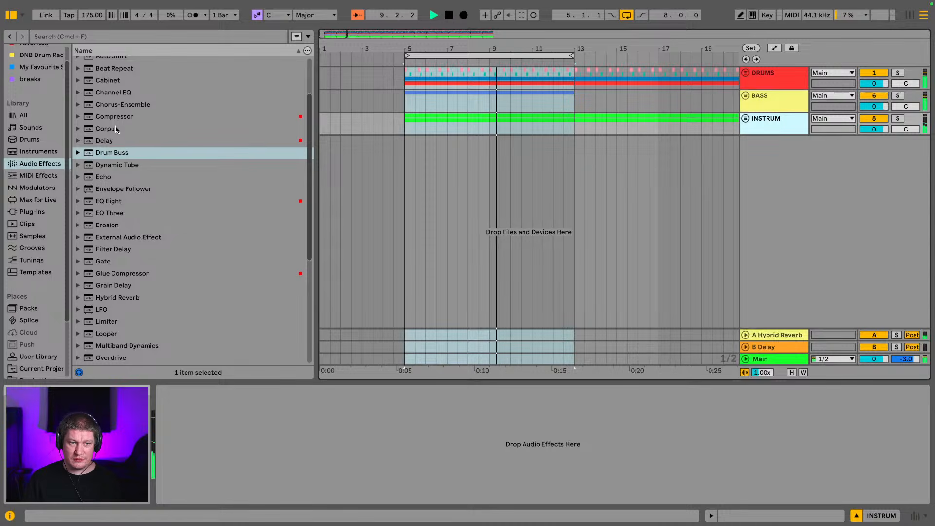
left_click(48, 152)
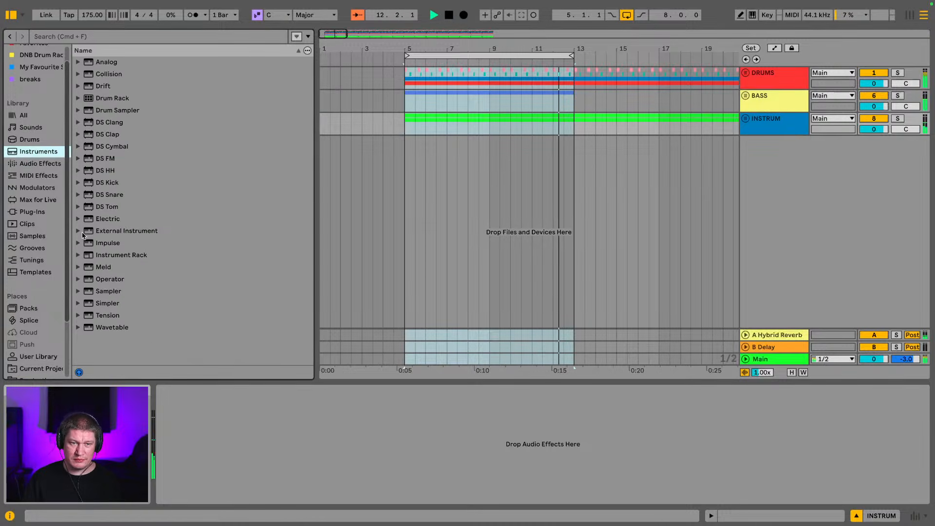
left_click(78, 255)
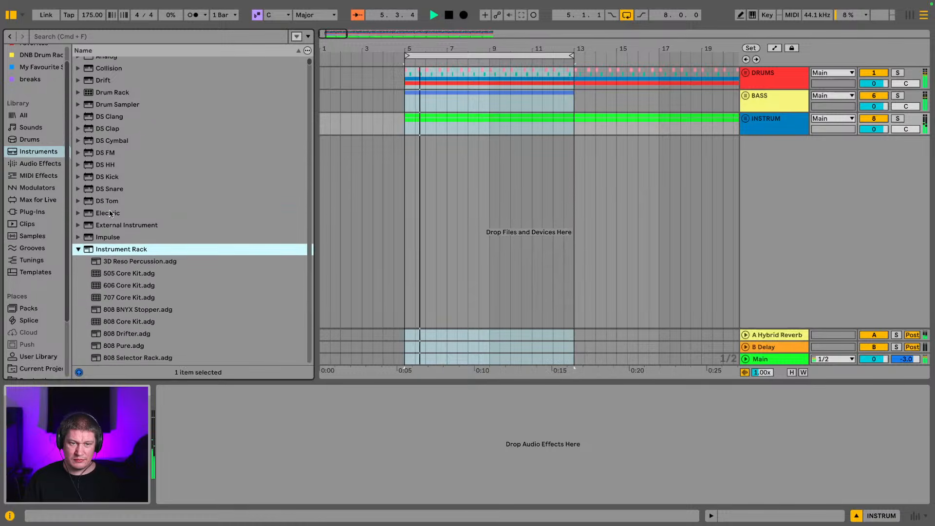
scroll(111, 214, "down", 10)
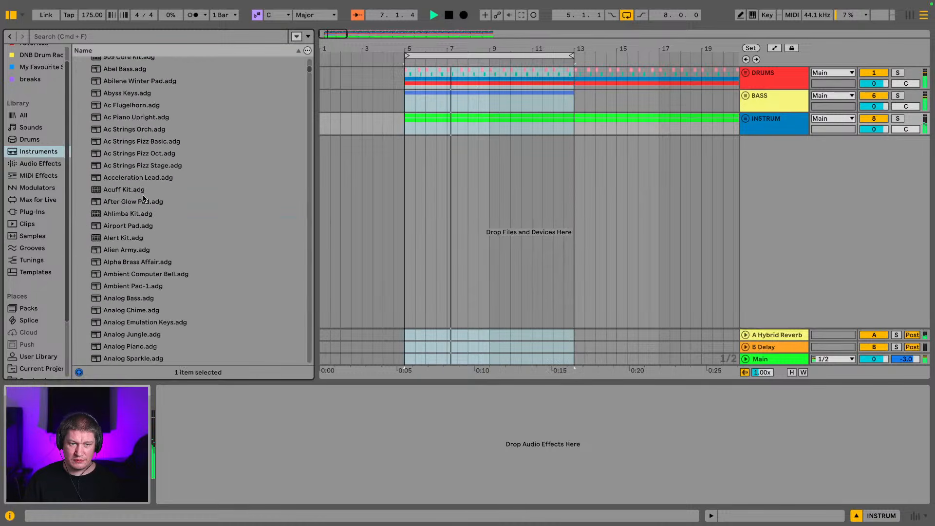
scroll(138, 202, "down", 1)
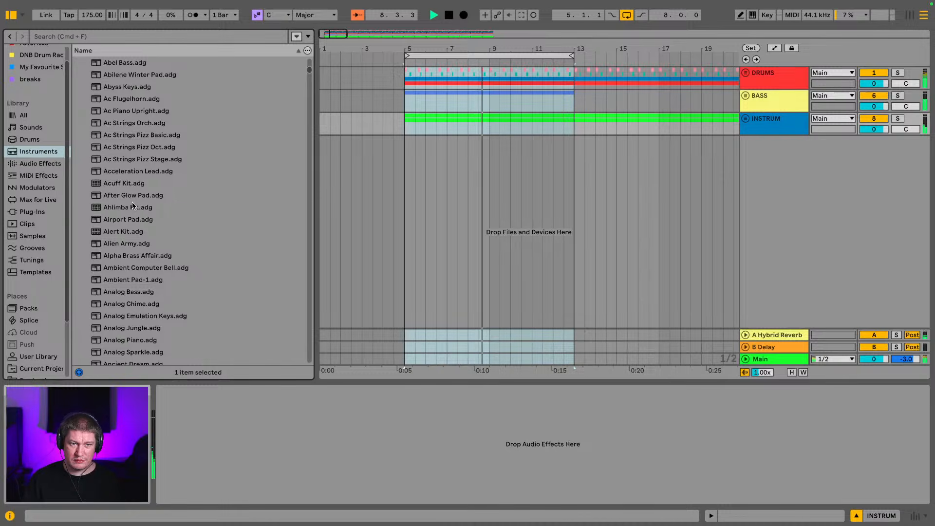
scroll(132, 205, "up", 8)
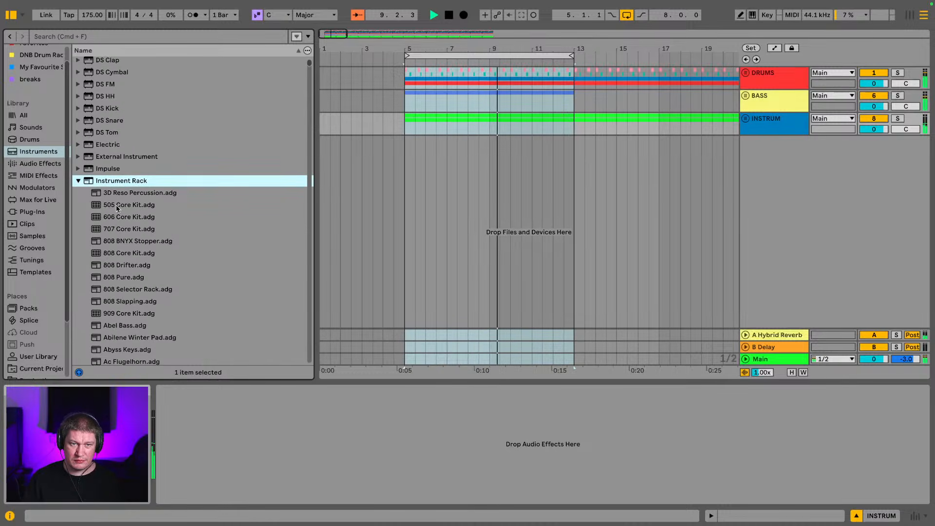
left_click(77, 180)
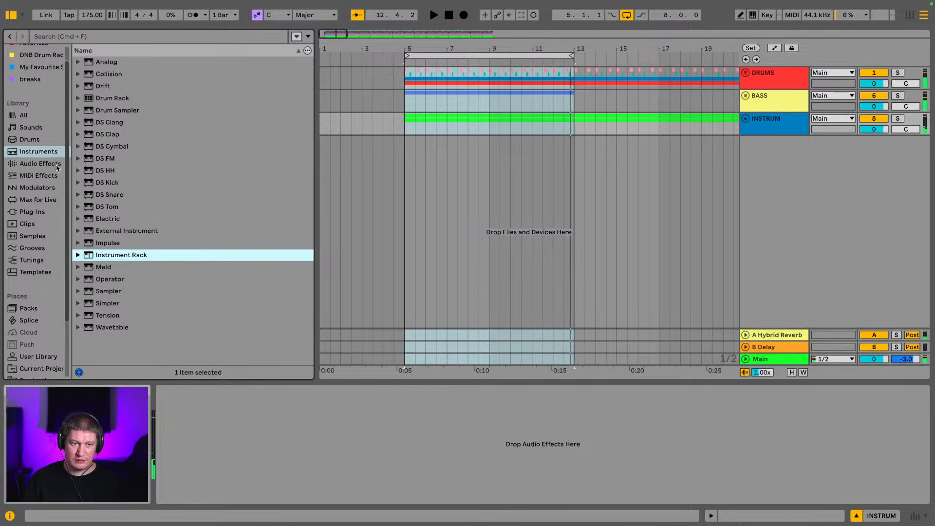
left_click(84, 255)
scroll(131, 230, "down", 10)
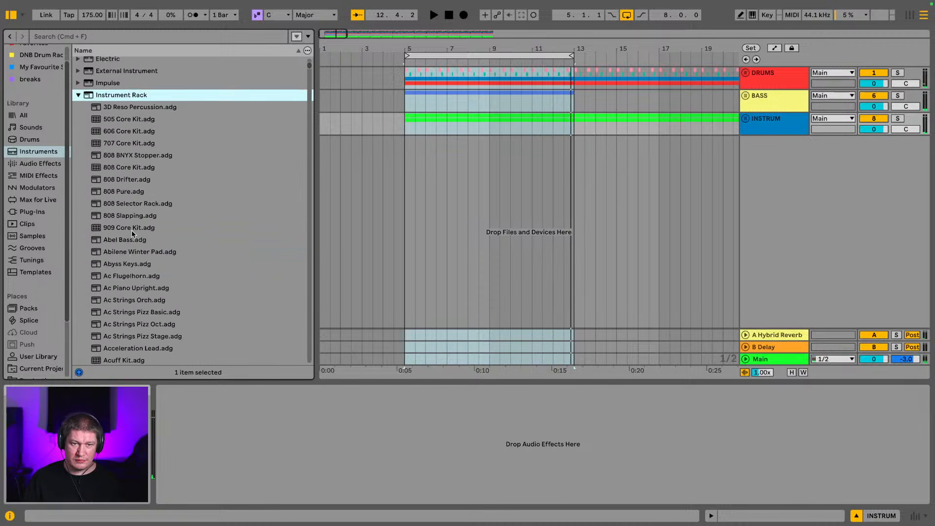
scroll(116, 155, "up", 15)
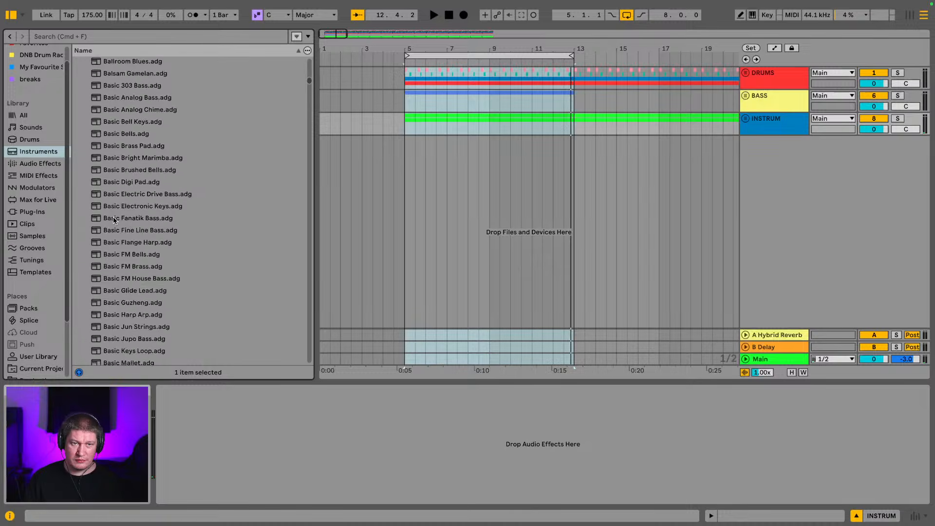
scroll(99, 212, "up", 5)
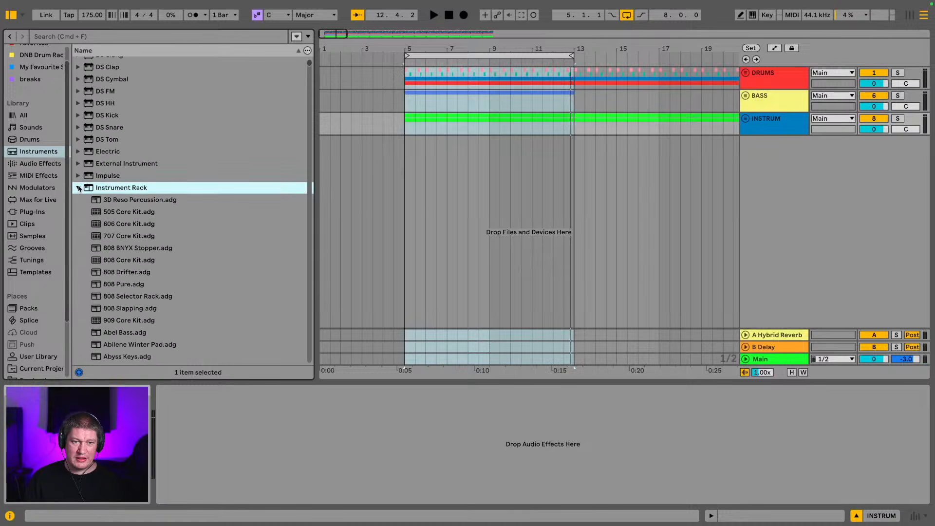
left_click(78, 188)
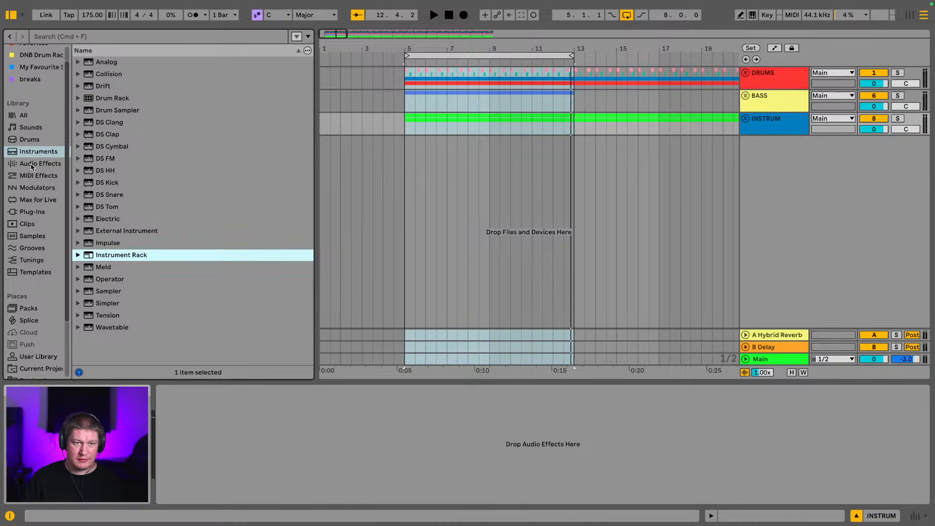
- Filter the Sounds library to Woodwind and audition Flute Hard, Flutish, Indian Flute, Pan Flute Basic and Ocarina Basic
left_click(41, 129)
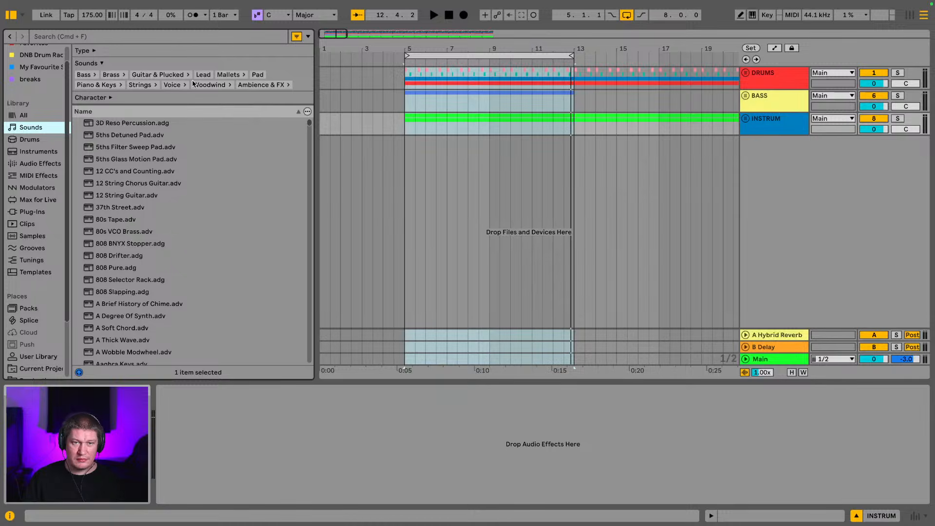
left_click(210, 85)
left_click(113, 198)
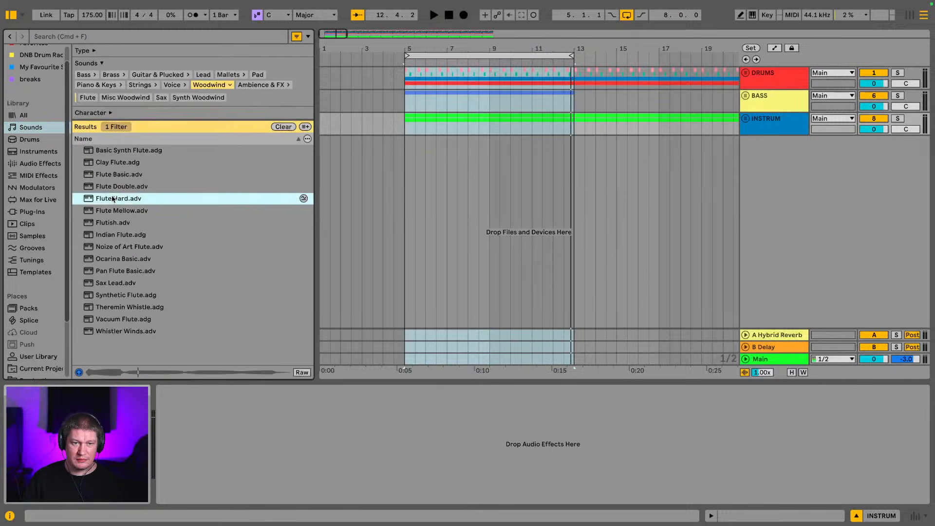
left_click(113, 223)
left_click(120, 234)
left_click(125, 271)
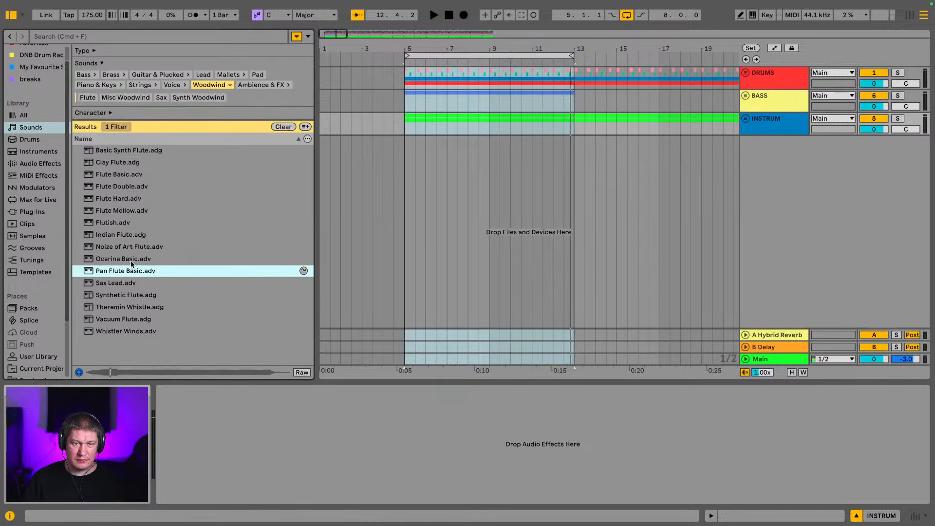
left_click(130, 260)
- Add the Ocarina Basic preset as a new track below INSTRUM and record a part over the eight-bar loop starting at bar 5
key("space")
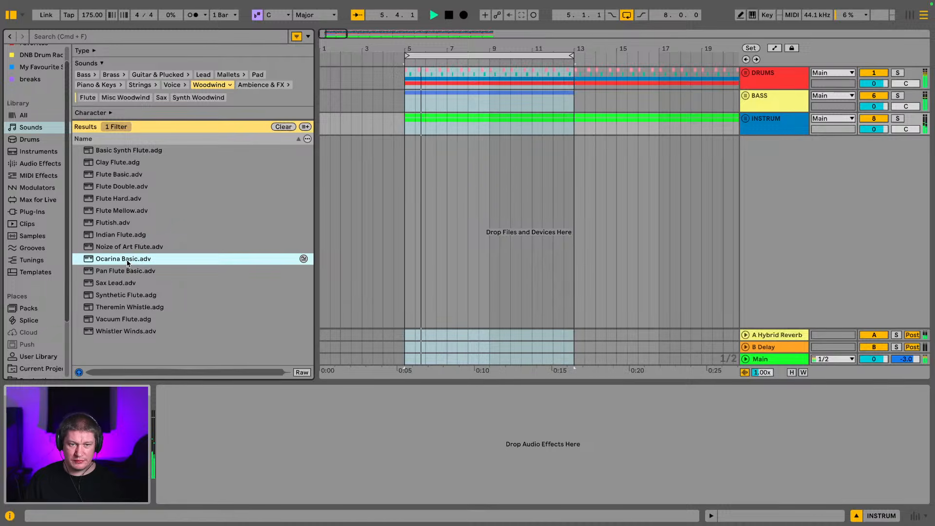
left_click_drag(131, 263, 469, 210)
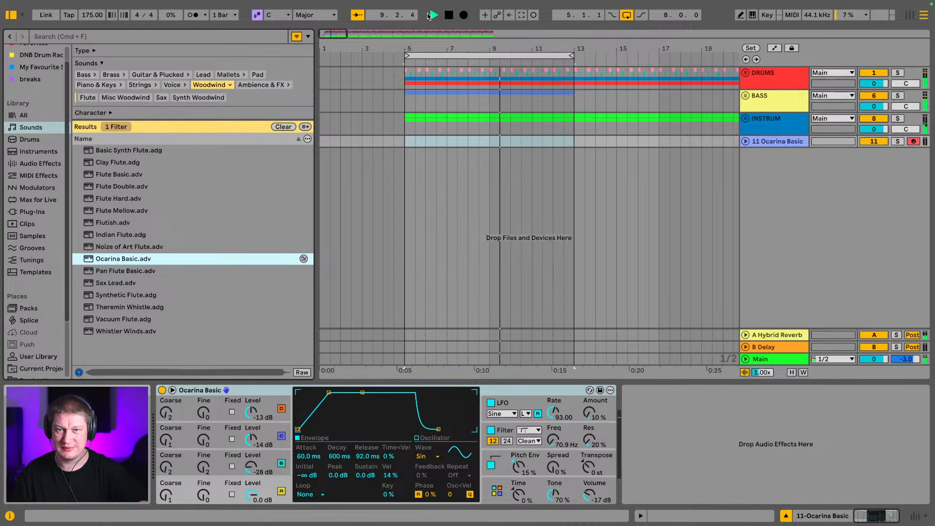
left_click(463, 16)
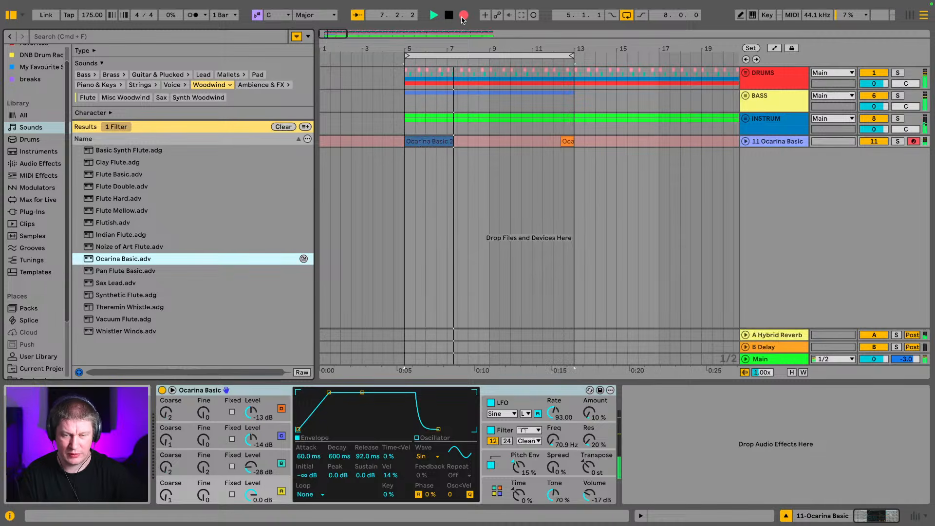
key("space")
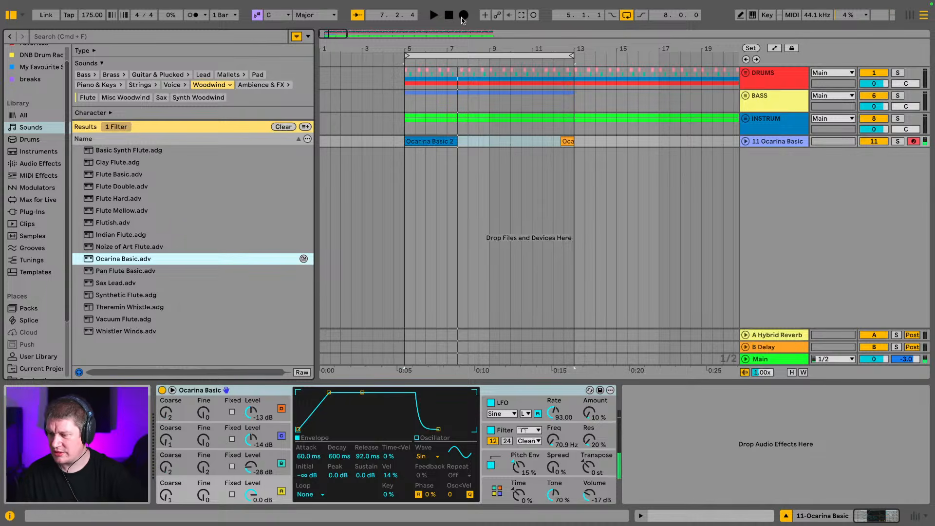
- Record a new ocarina take over the loop from bar 5, unfold its track and extend the clip to bar 13
left_click(465, 16)
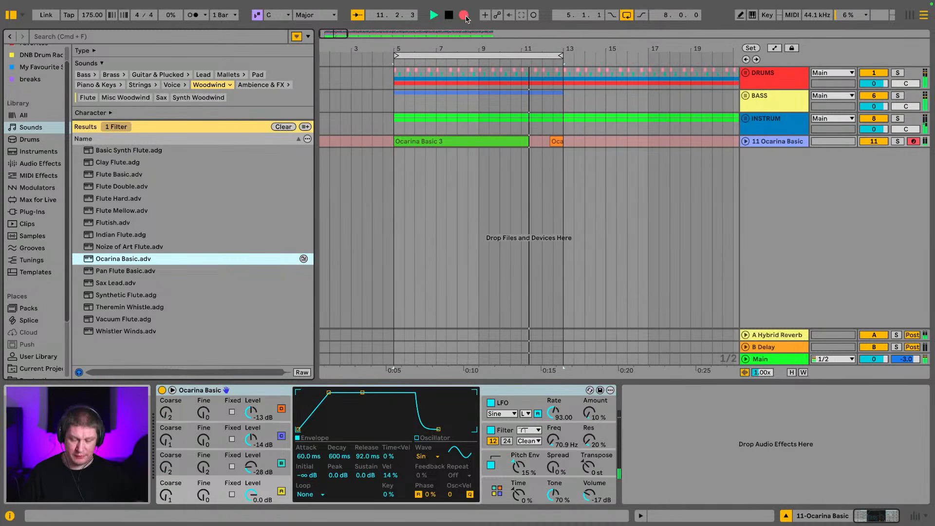
left_click(464, 15)
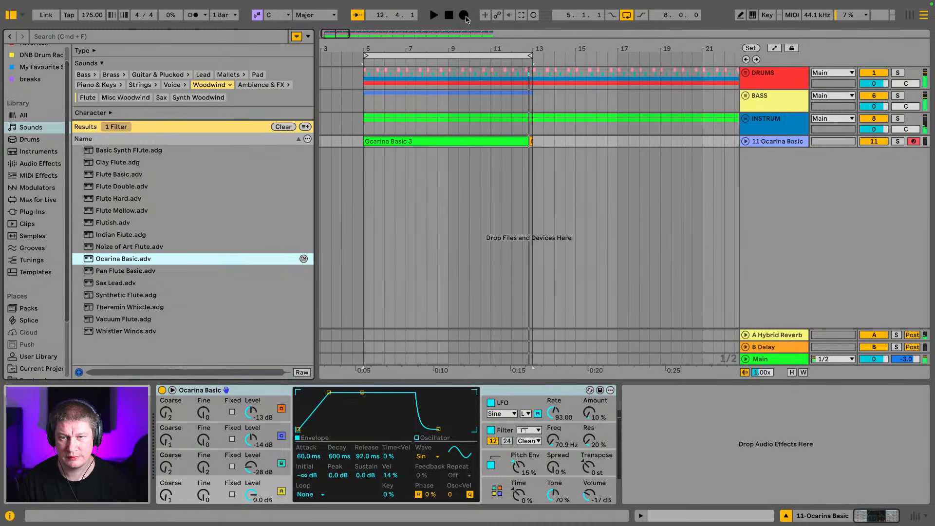
left_click(746, 142)
left_click_drag(524, 143, 533, 143)
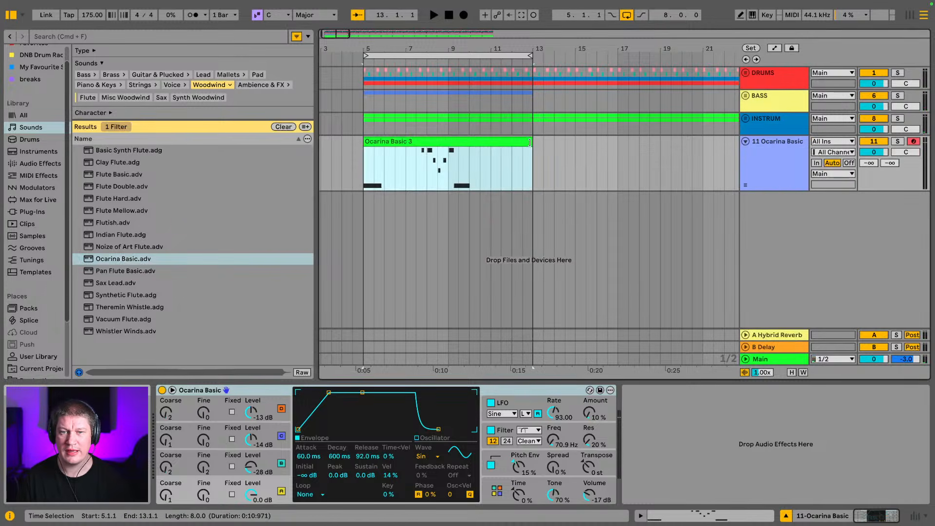
left_click(487, 146)
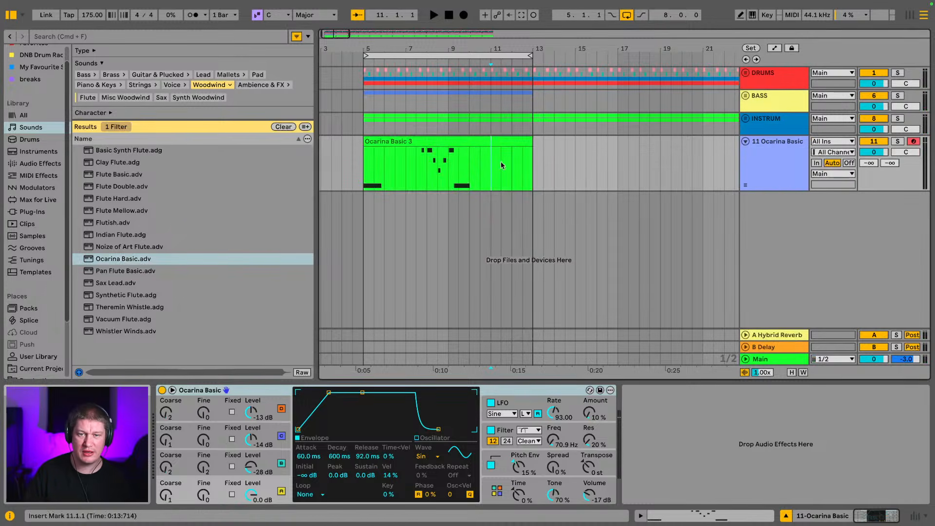
- Solo the ocarina track and play back its recorded clip from 7.3.1
left_click(898, 142)
scroll(543, 147, "left", 3)
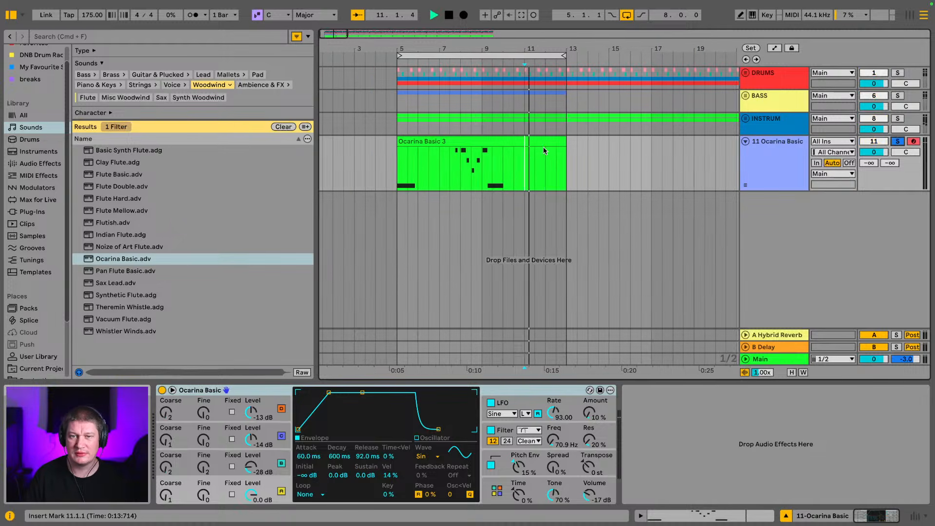
left_click(448, 168)
key("space")
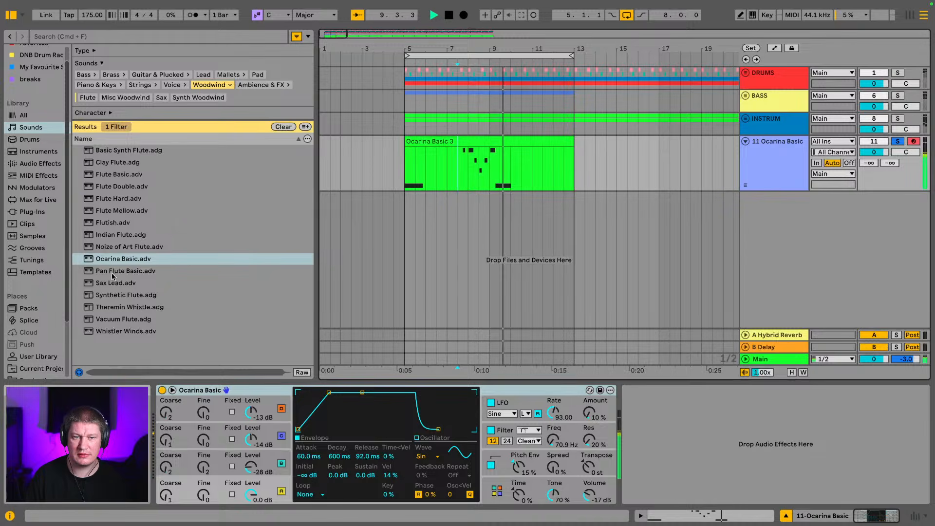
key("space")
scroll(68, 255, "up", 1)
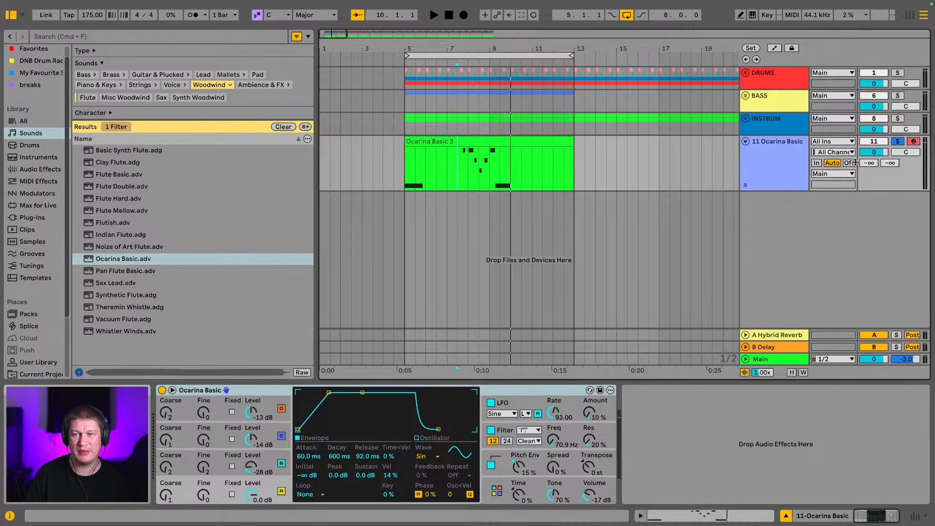
- Replace the Ocarina Basic instrument with the Choir Pad Avalon preset from the Instrument Rack presets
left_click(35, 170)
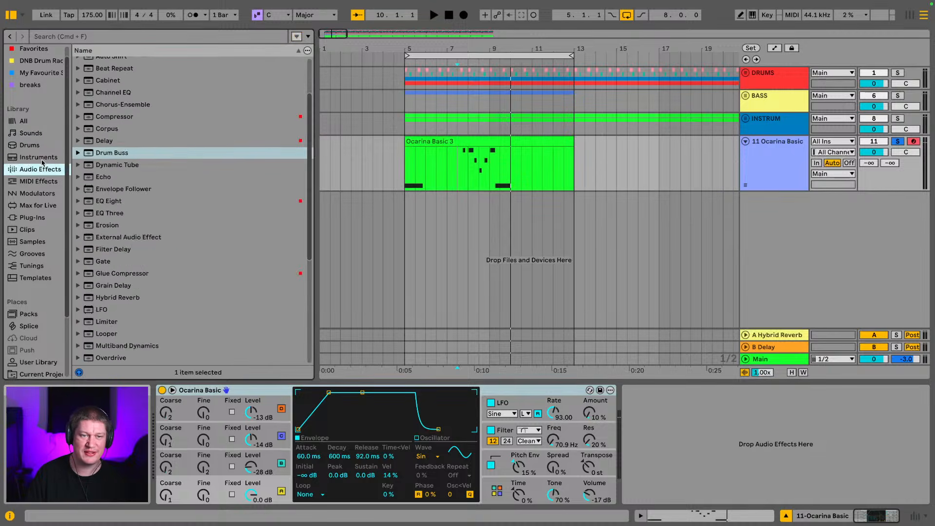
left_click(41, 159)
left_click(77, 255)
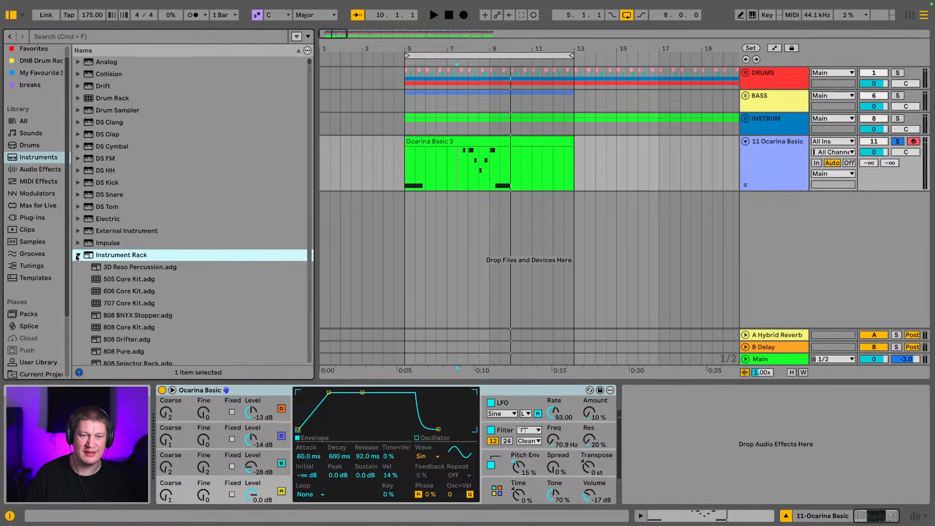
scroll(116, 206, "down", 8)
scroll(131, 168, "down", 10)
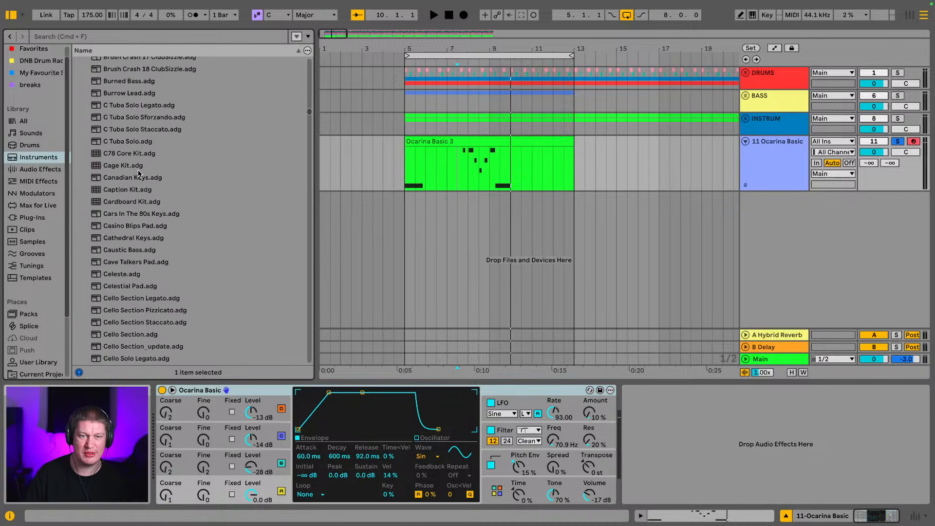
scroll(194, 223, "down", 6)
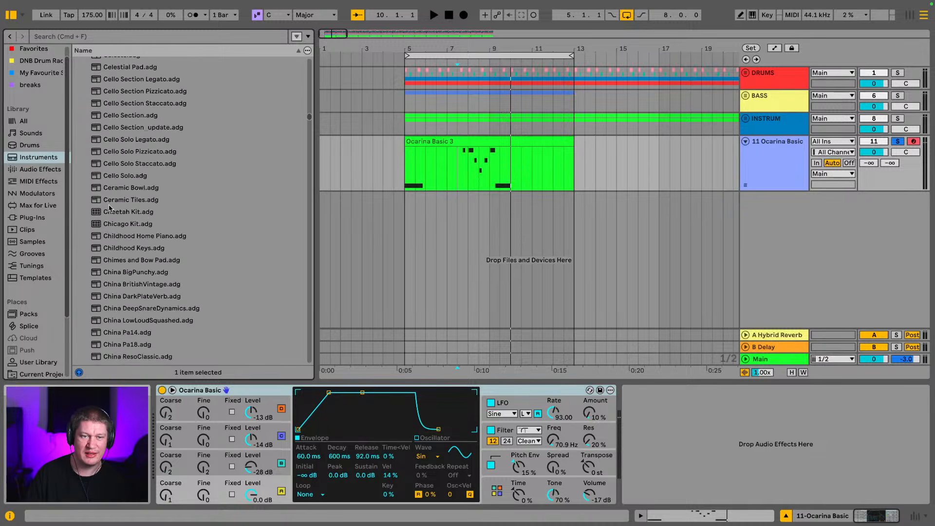
scroll(170, 195, "down", 5)
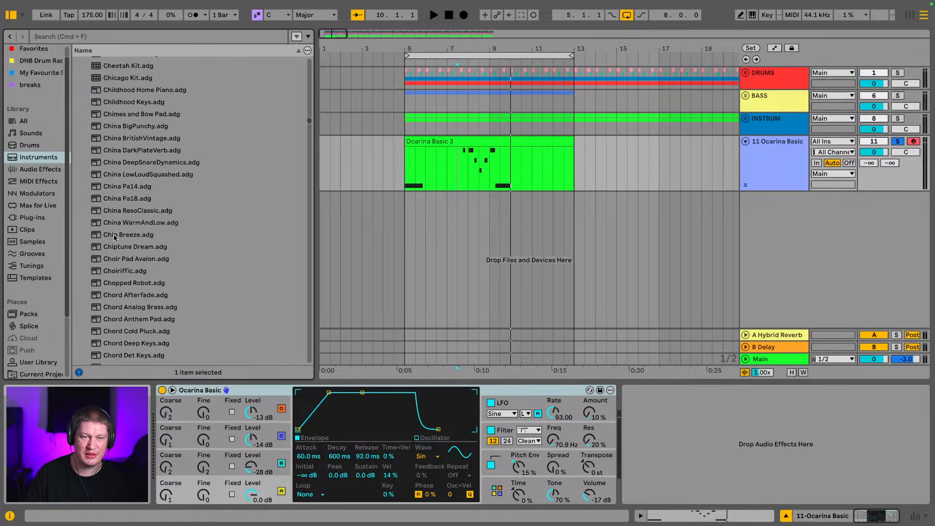
left_click(141, 262)
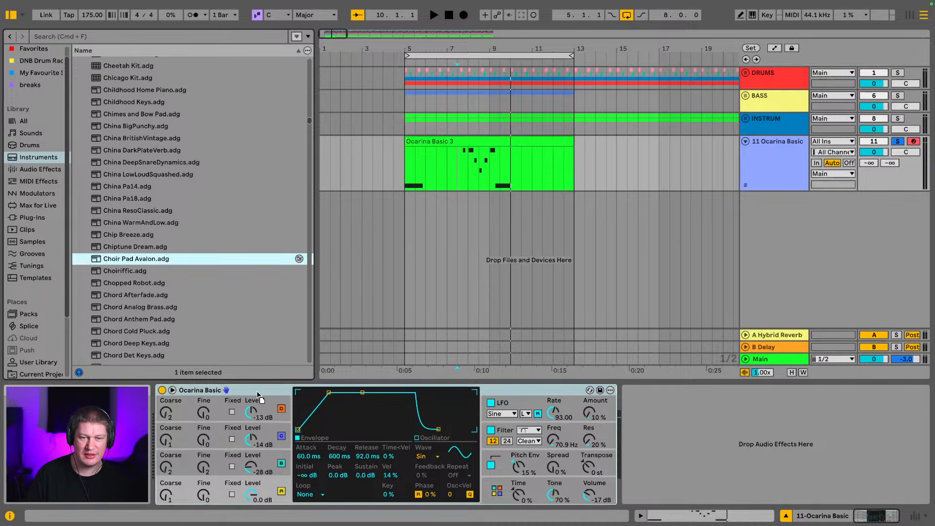
left_click_drag(258, 394, 259, 393)
- Play the loop and solo the INSTRUM group together with the choir pad track
key("space")
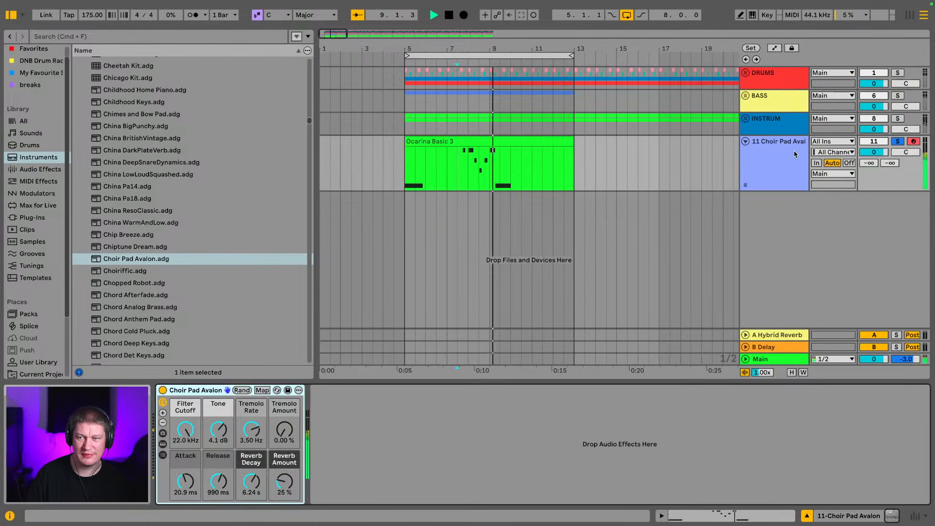
left_click(898, 118, "super")
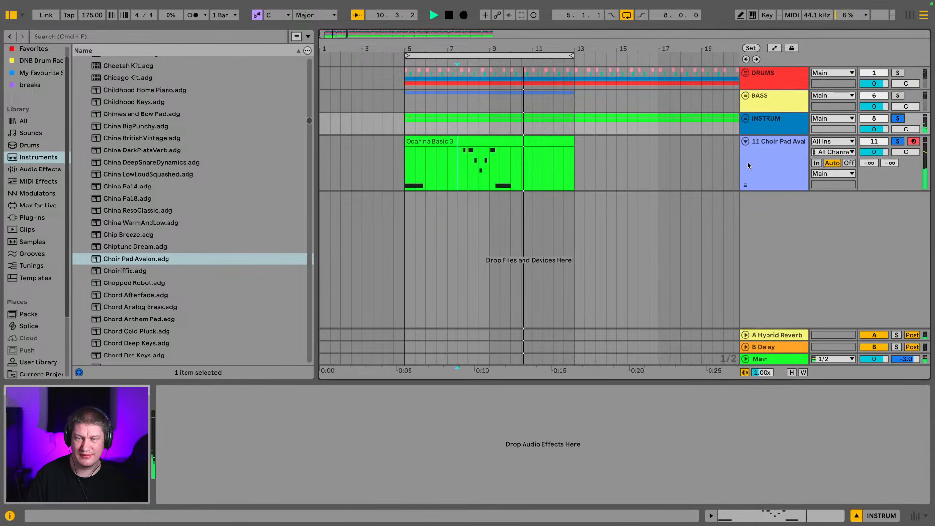
- Audition Chopped Robot, Chord Afterfade, Chord Analog Brass, Chord Anthem Pad, Chord Cold Pluck and Chord Deep Keys
scroll(117, 245, "down", 1)
scroll(117, 245, "down", 3)
left_click(130, 258)
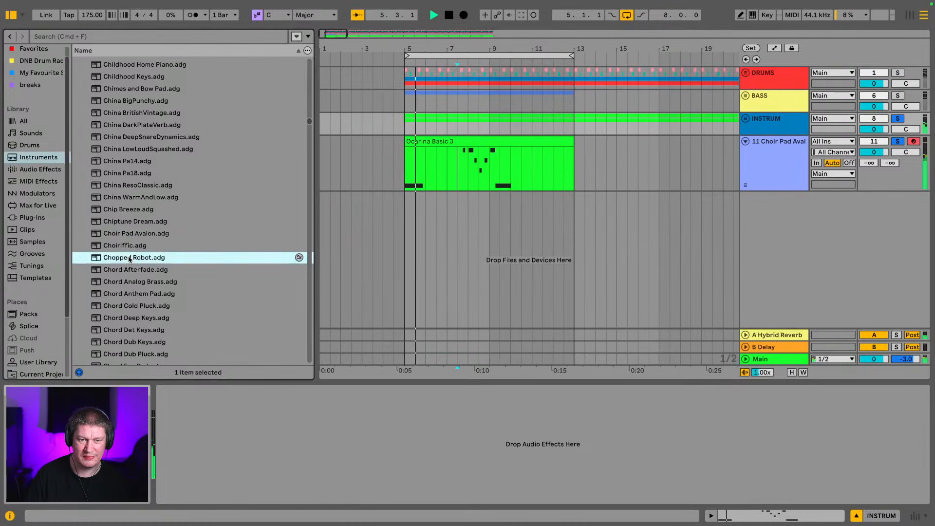
left_click(129, 270)
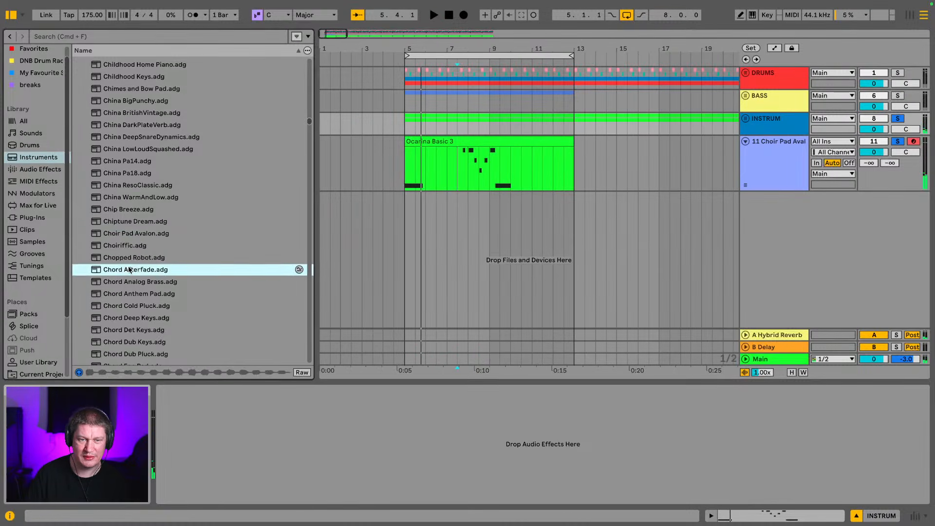
left_click(130, 282)
left_click(133, 295)
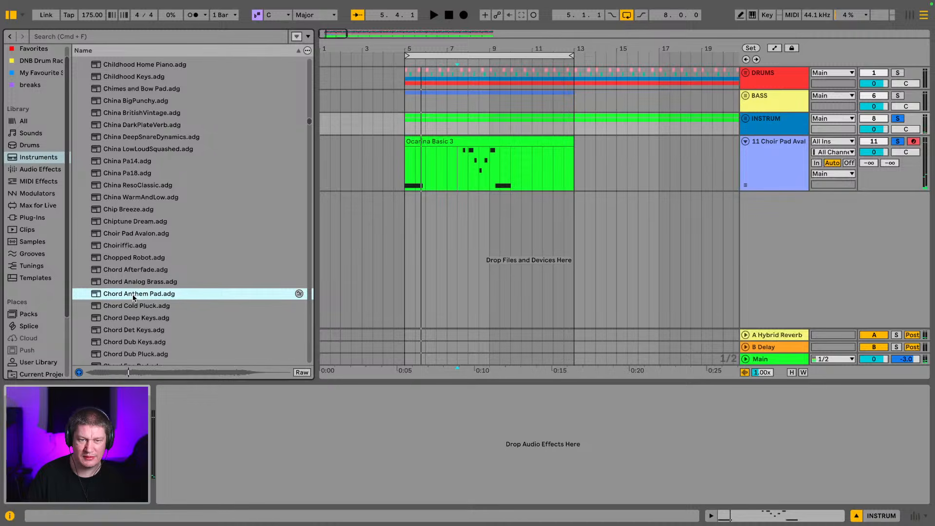
left_click(130, 306)
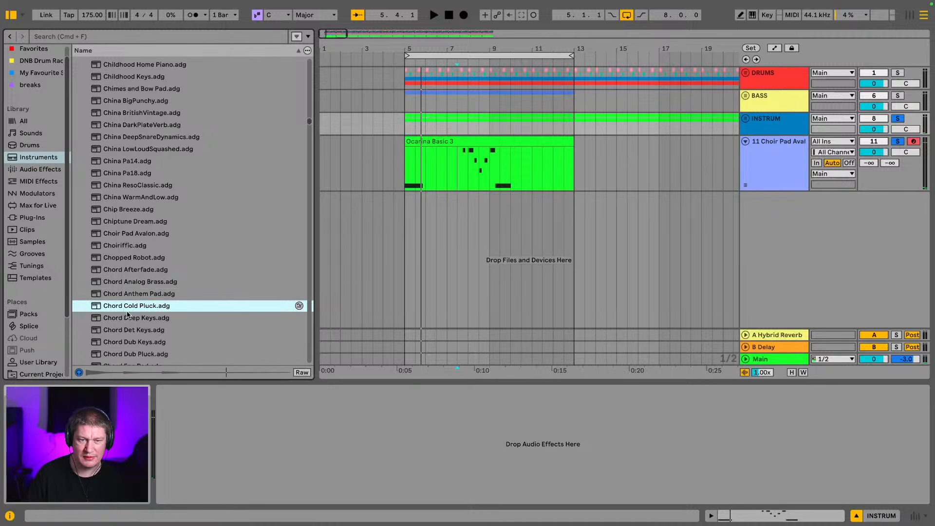
left_click(129, 318)
scroll(136, 312, "down", 1)
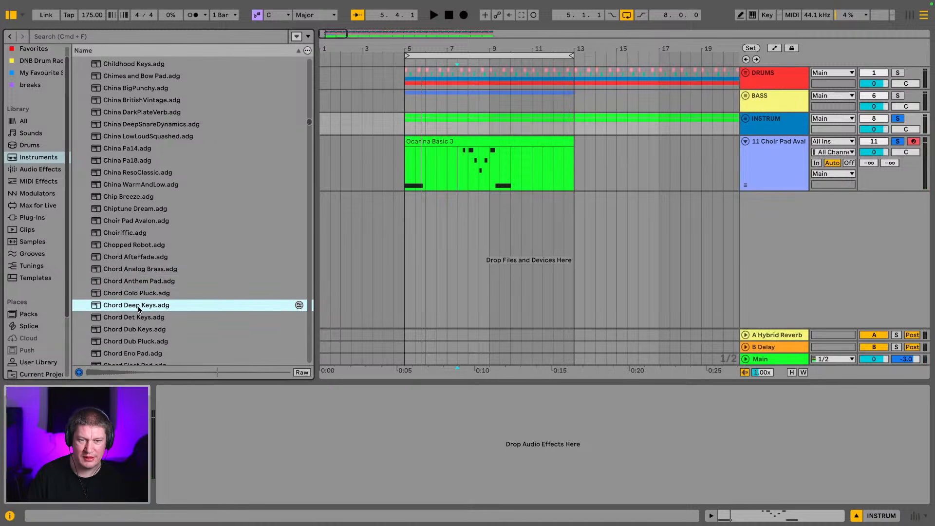
- Replace the track's Choir Pad Avalon rack with Chord Deep Keys and play the part
left_click(800, 154)
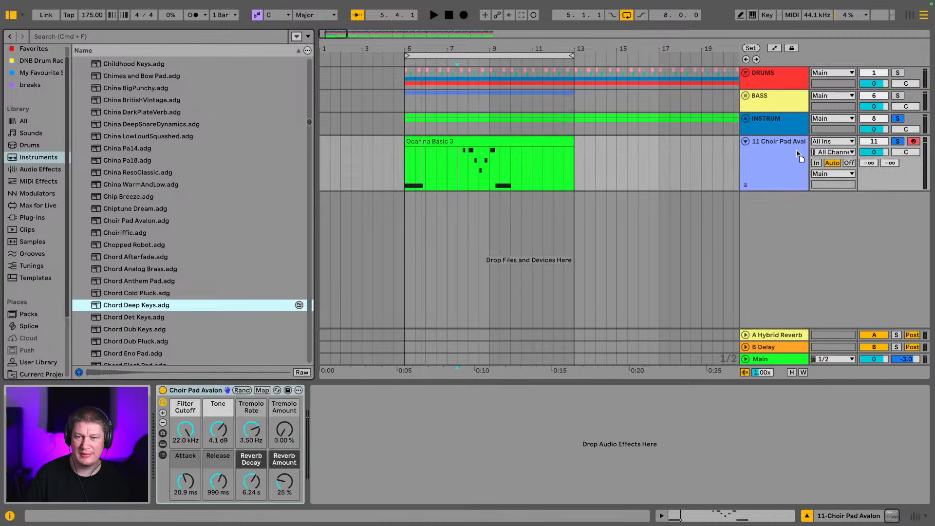
left_click_drag(195, 391, 196, 391)
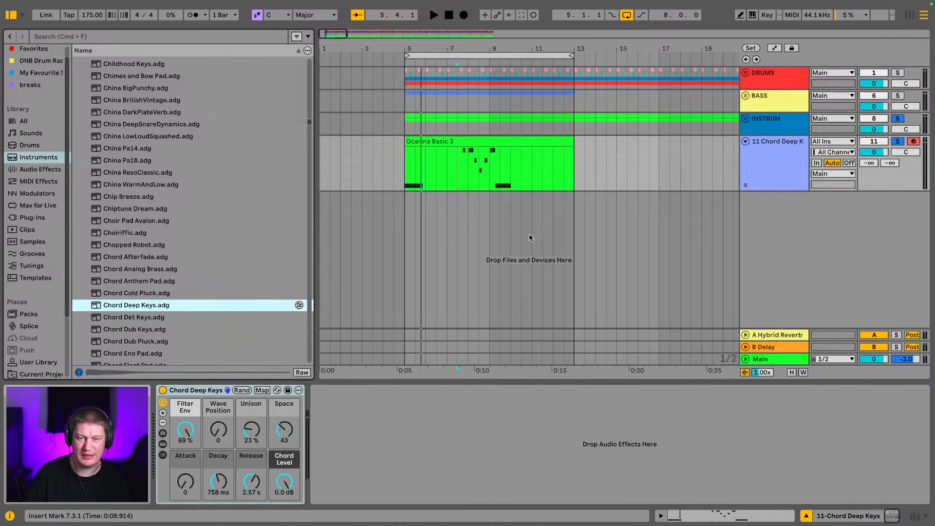
key("space")
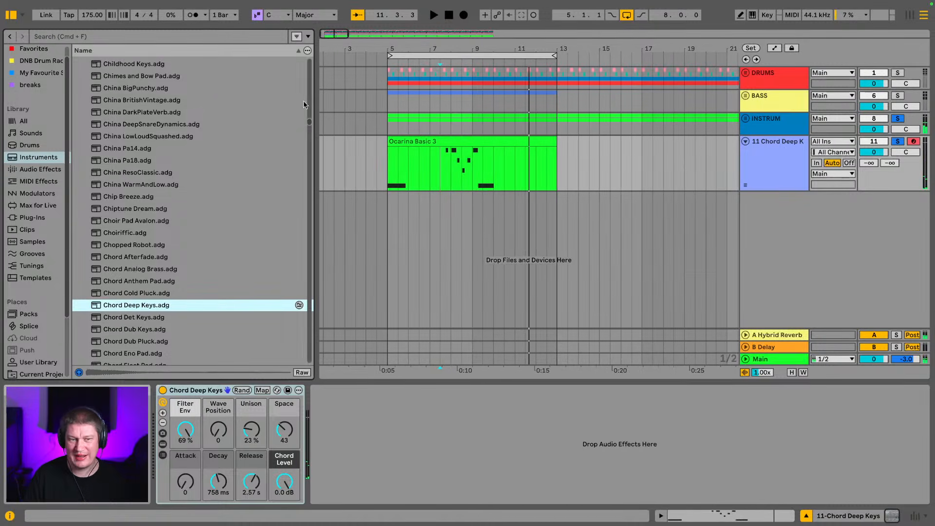
- Audition further Instrument Rack presets, including Chord Minor to Major, Chord Minor Pluck, Chord Key Stabs, Chord Pacific Pad, Chord Molecule Pulse, Chrome Frame and Clav Anvil
scroll(174, 188, "up", 20)
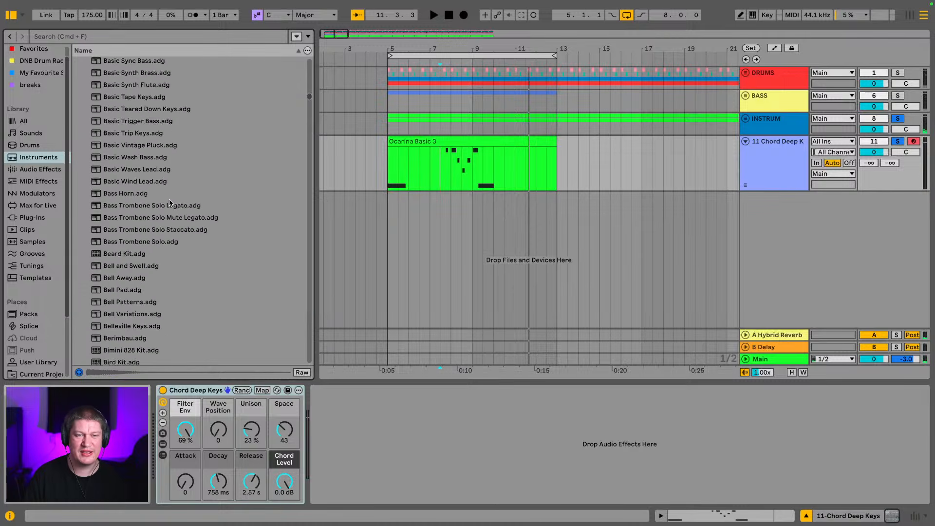
scroll(170, 203, "down", 20)
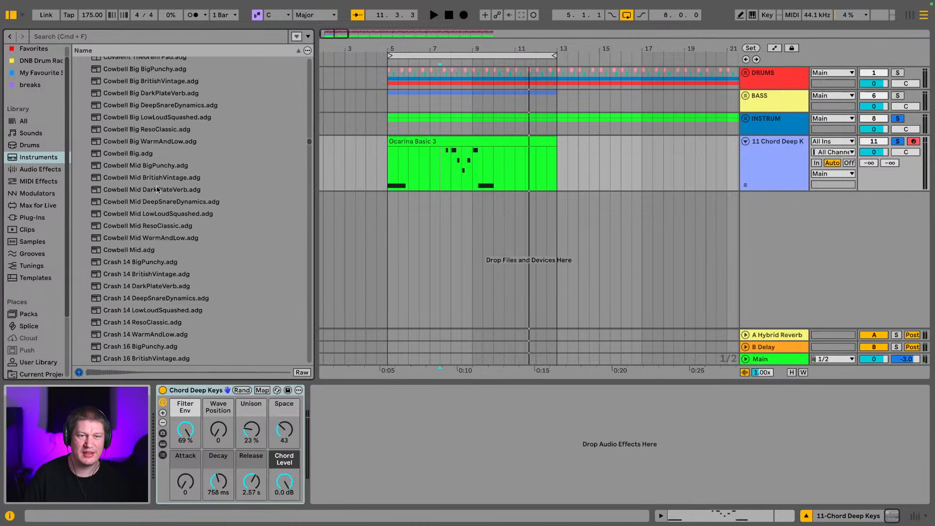
scroll(156, 190, "up", 20)
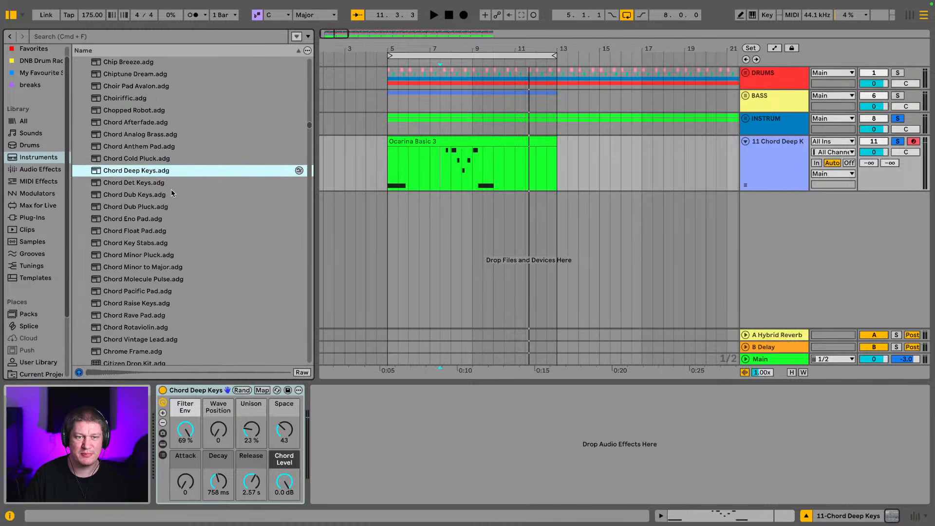
scroll(172, 193, "down", 3)
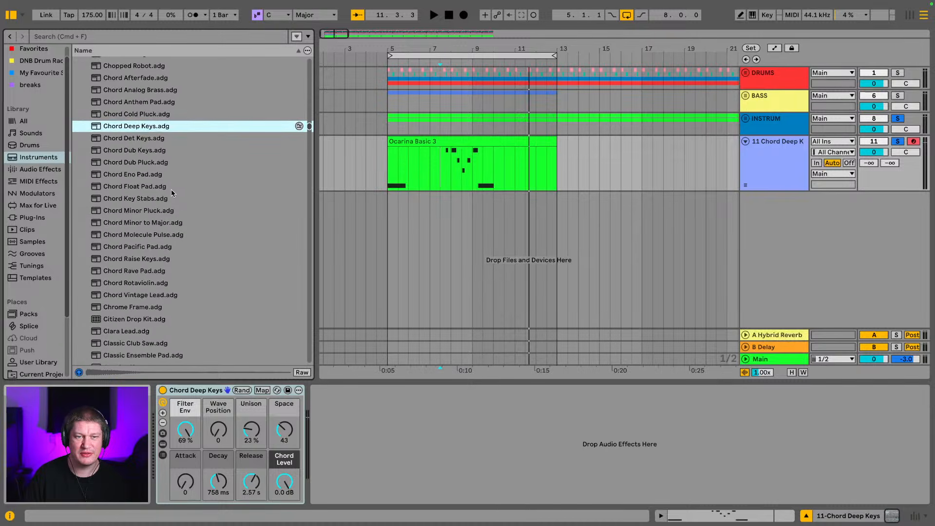
left_click(147, 223)
left_click(129, 211)
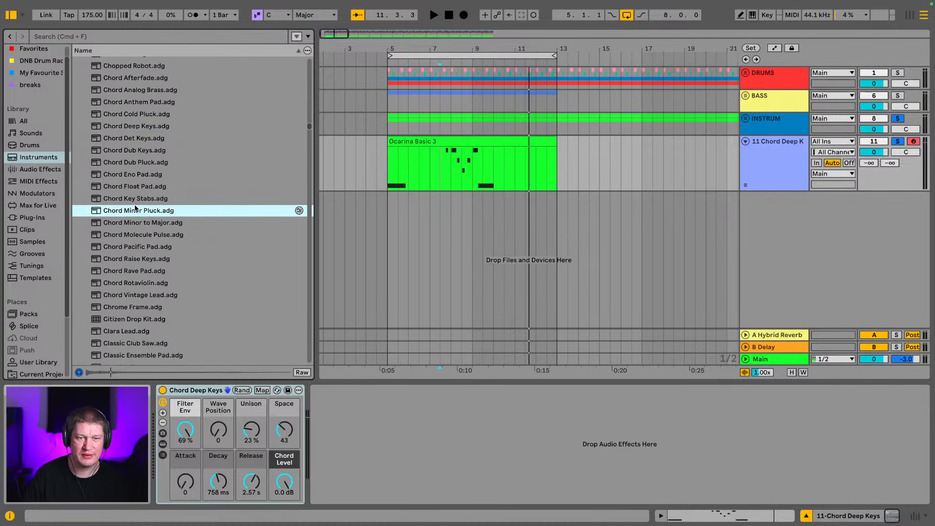
left_click(140, 199)
left_click(130, 248)
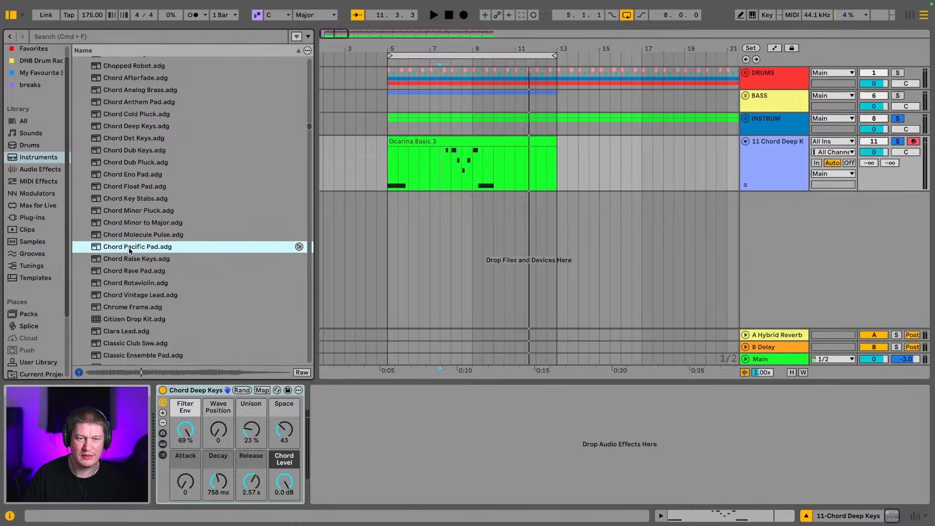
left_click(137, 238)
scroll(133, 244, "down", 1)
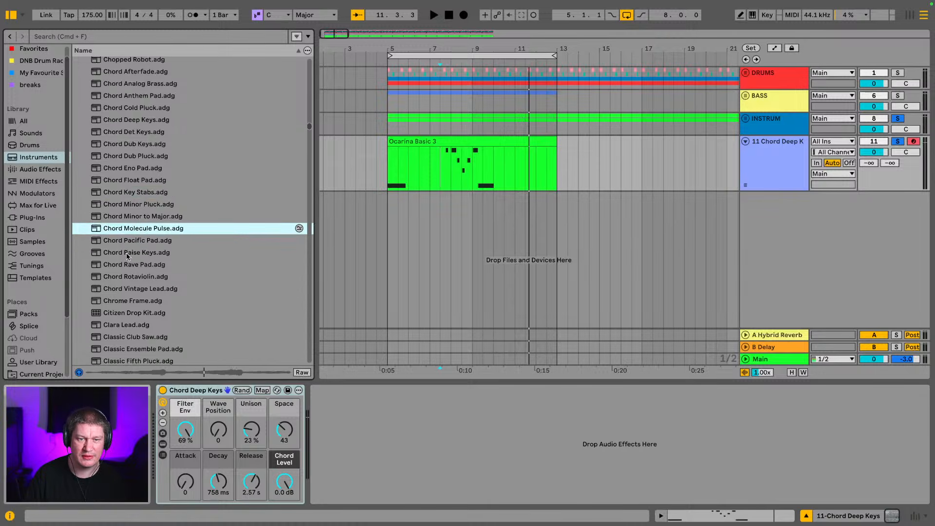
left_click(119, 267)
scroll(133, 264, "down", 2)
left_click(130, 288)
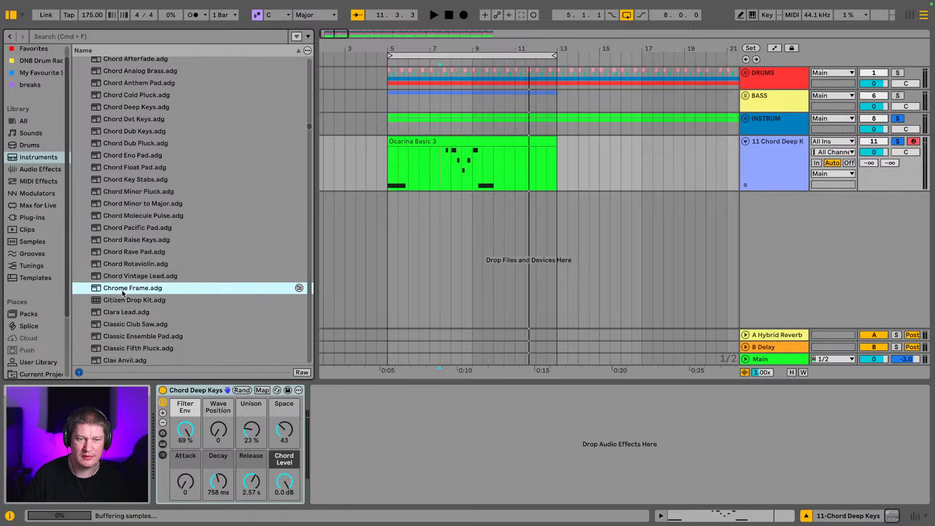
scroll(130, 295, "down", 2)
scroll(130, 295, "down", 5)
left_click(130, 289)
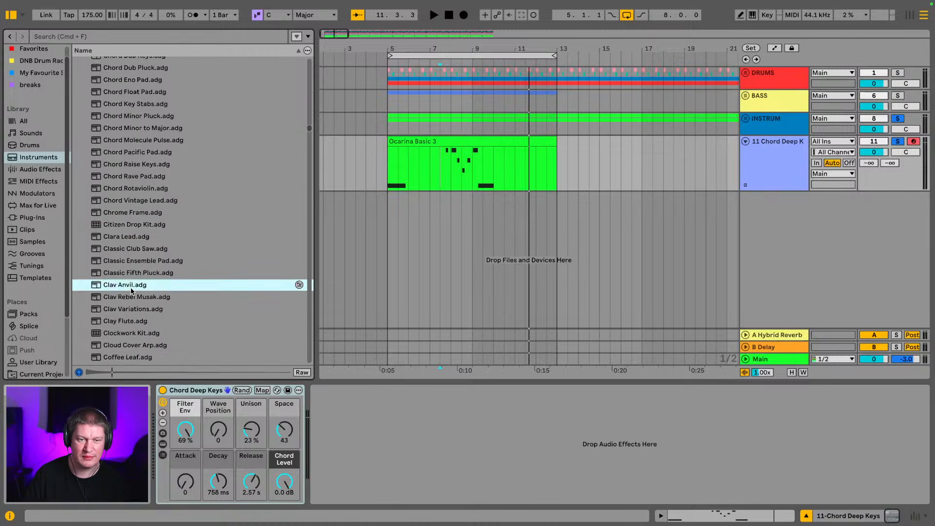
- Replace the Chord Deep Keys rack with Clav Rebel Musak and play the part against the INSTRUM group
left_click(128, 303)
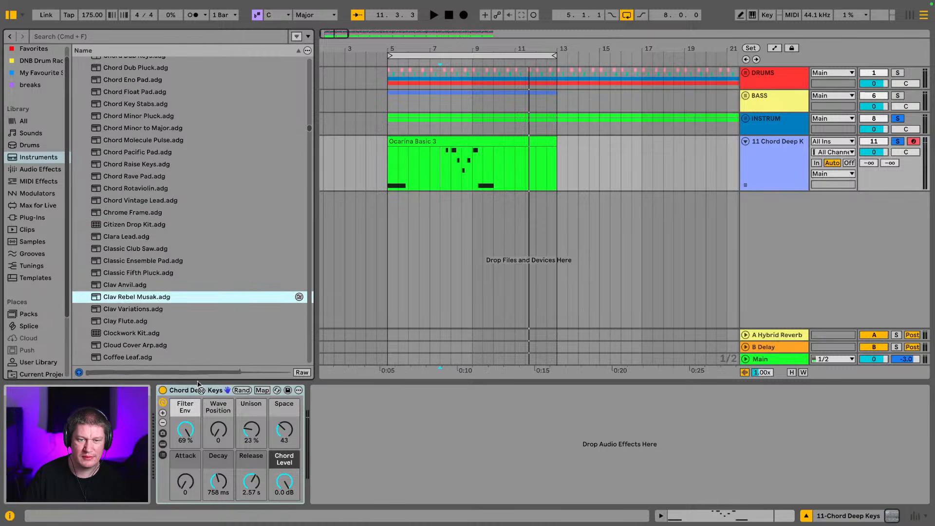
key("Return")
key("space")
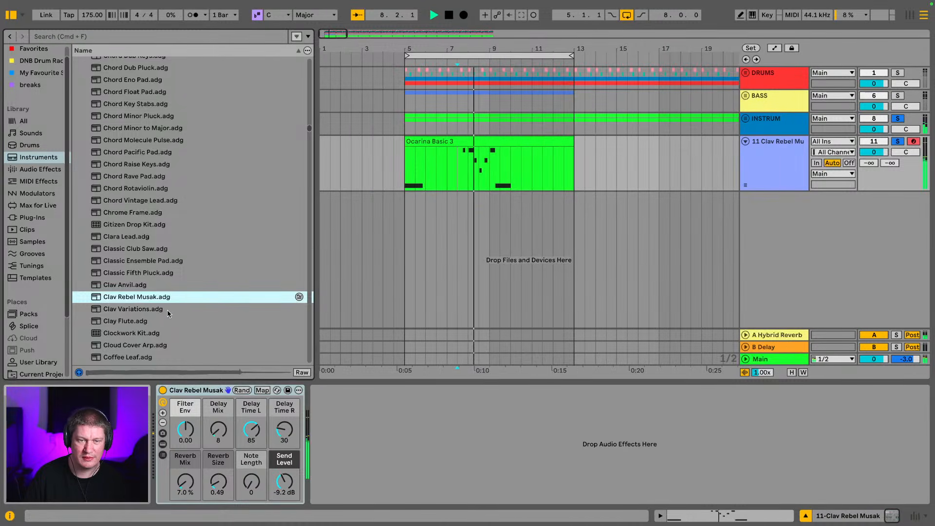
scroll(158, 294, "down", 5)
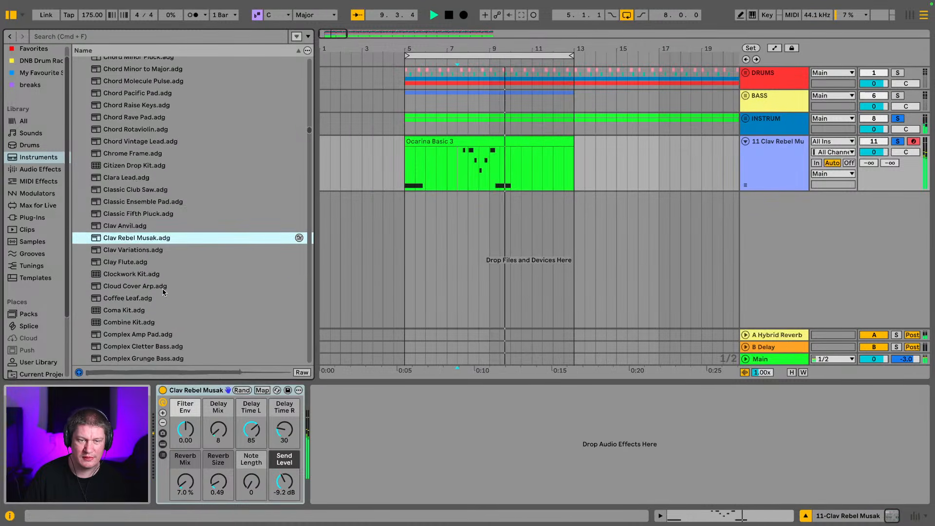
- Lower the Clav Rebel Musak track's volume to -8.6 dB in the Session View mixer while the part plays
left_click(778, 163)
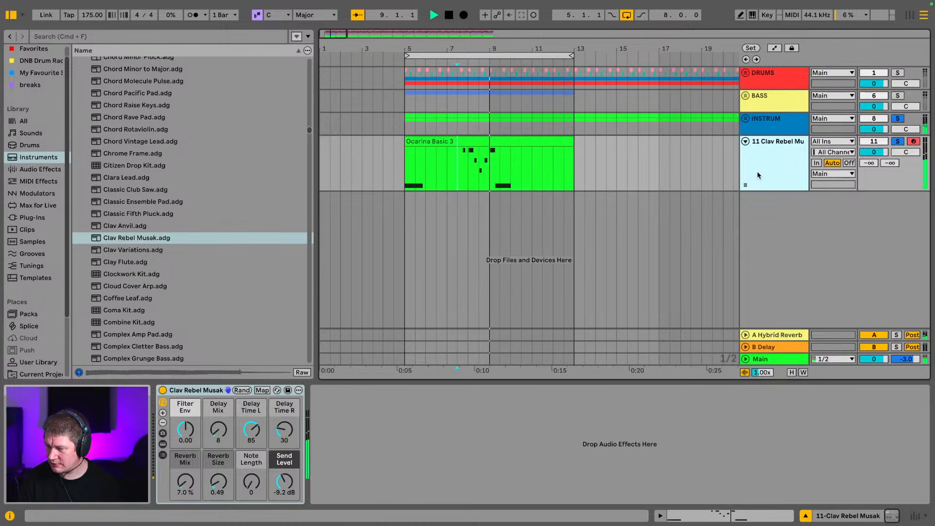
key("Tab")
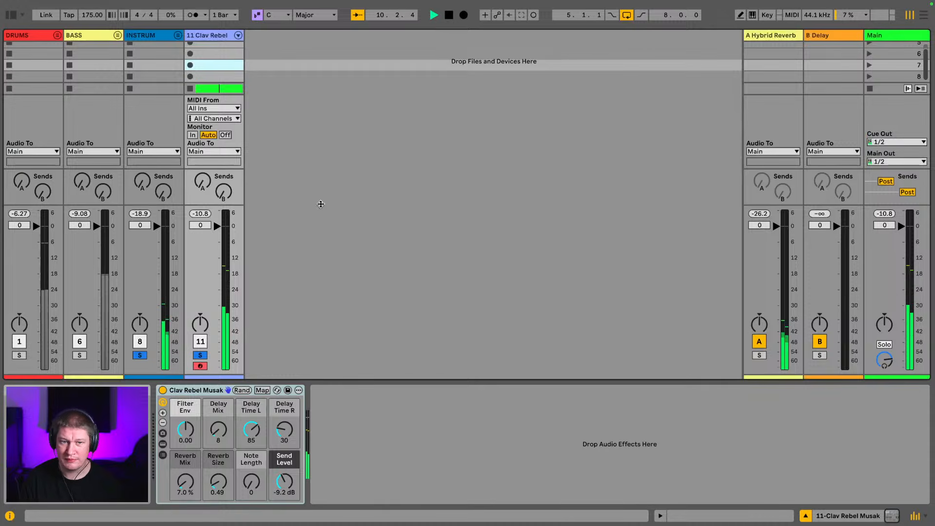
left_click(212, 240)
left_click_drag(214, 227, 217, 254)
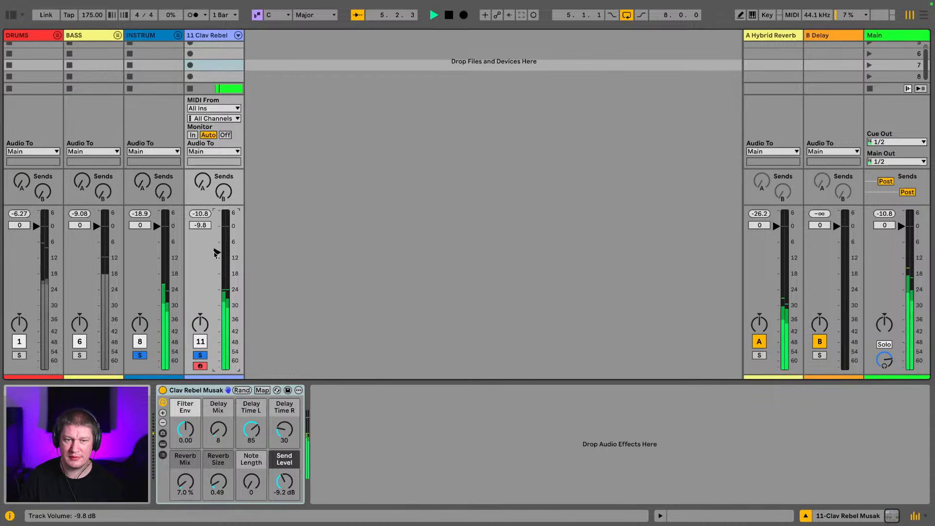
left_click_drag(214, 252, 214, 253)
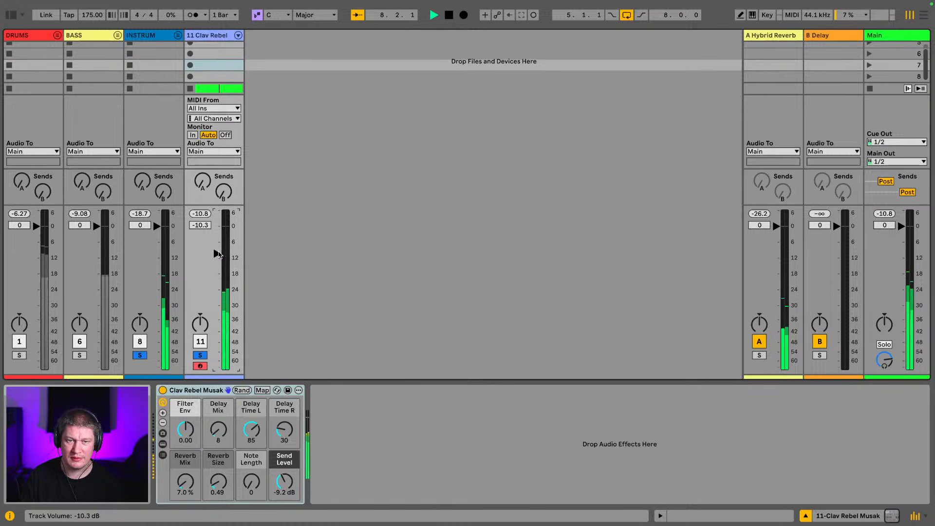
left_click_drag(217, 254, 216, 249)
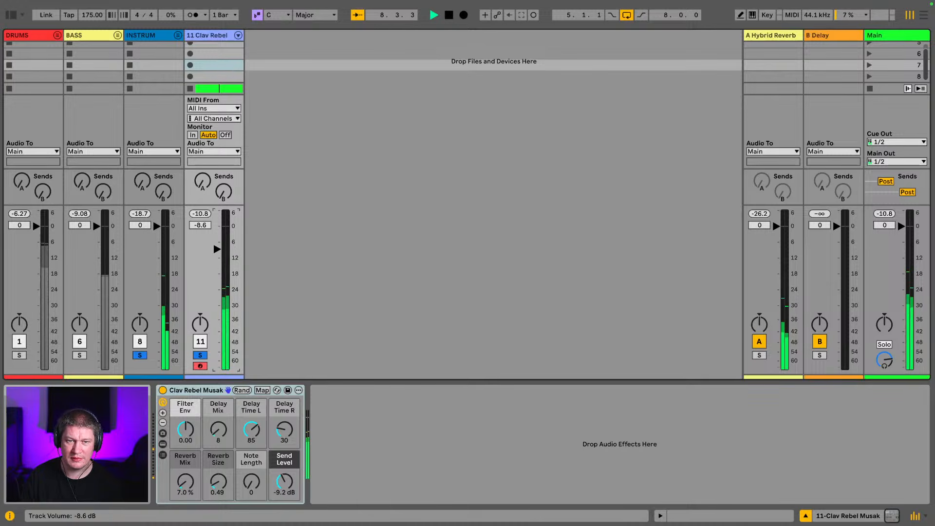
- Add the Delay audio effect after the Clav Rebel Musak rack on the melodic track
left_click(8, 17)
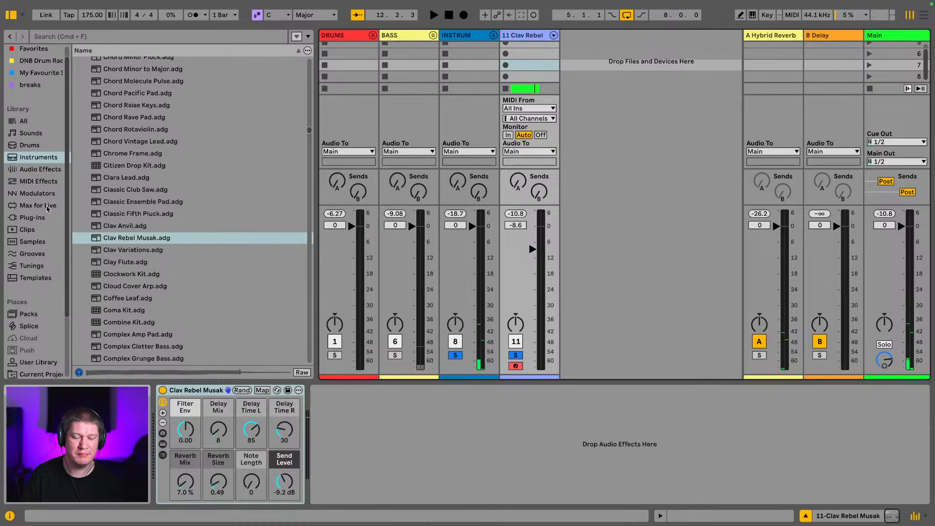
left_click(45, 170)
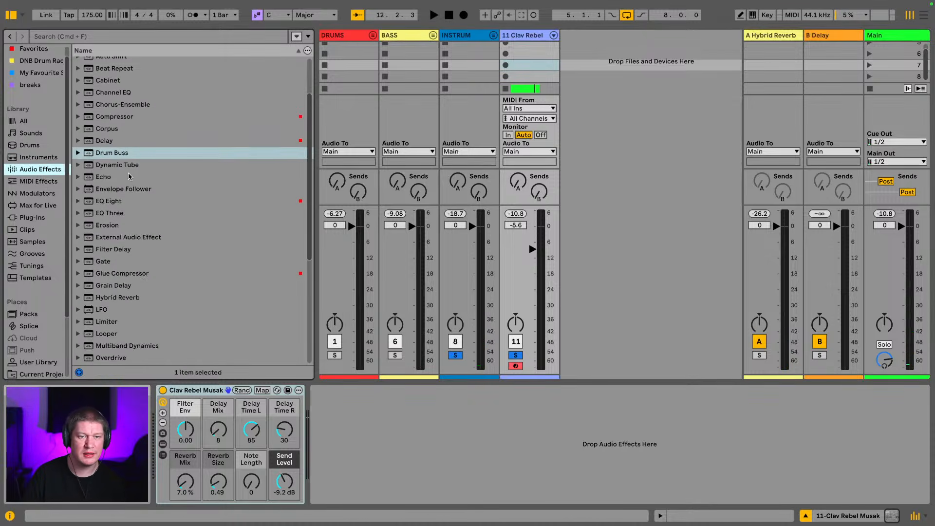
scroll(121, 168, "down", 1)
left_click_drag(104, 138, 393, 429)
- Set the Delay to 16 on both channels with Ping Pong and 30% Dry/Wet, and unsolo INSTRUM and the melodic track
left_click(321, 451)
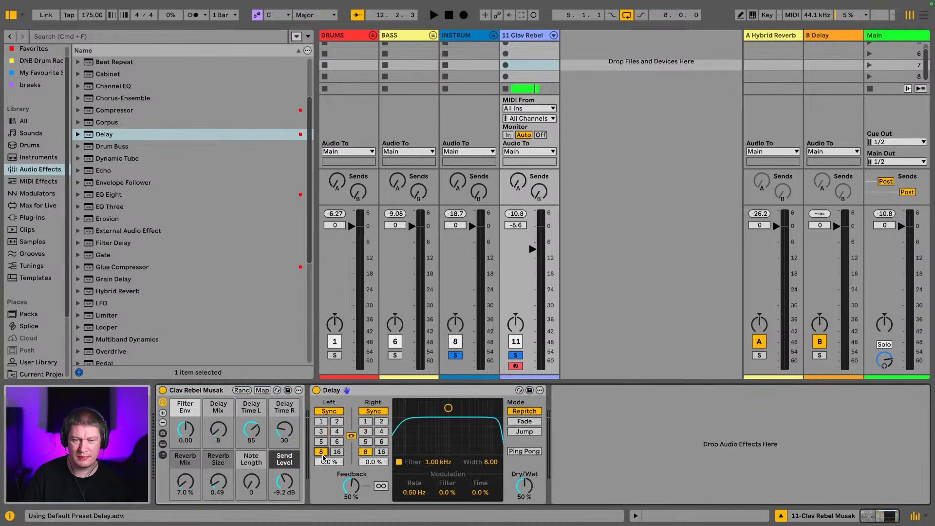
key("space")
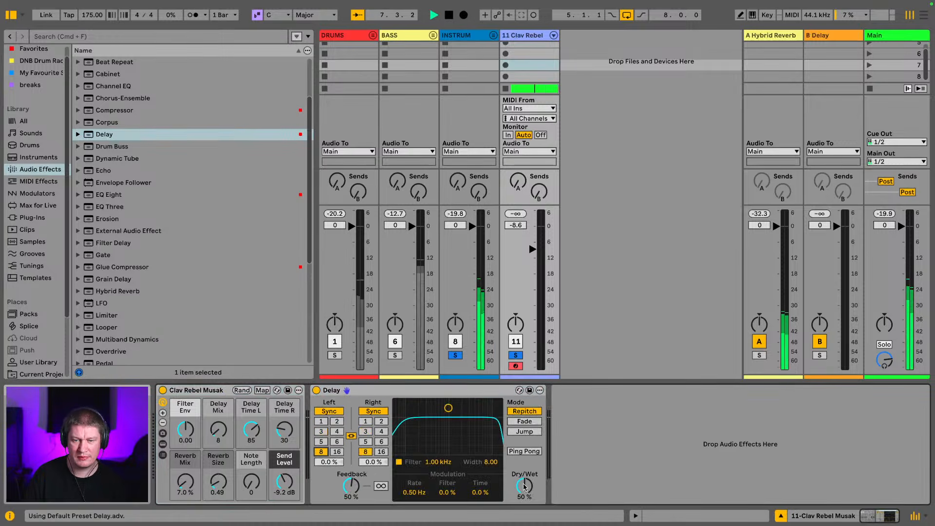
left_click(337, 452)
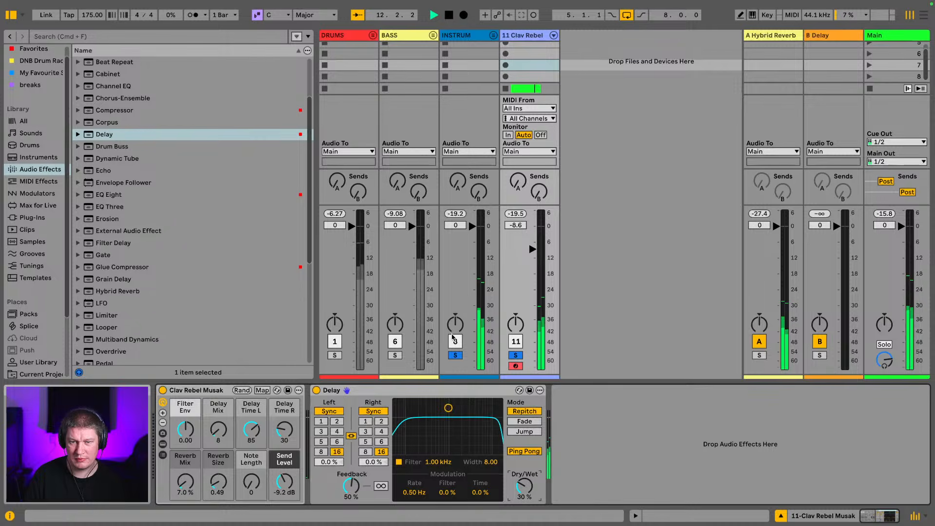
left_click(455, 355)
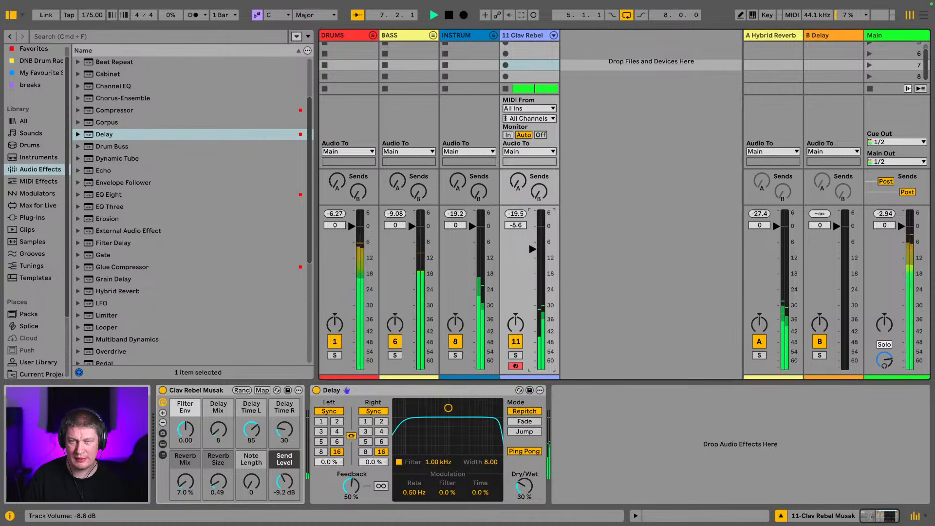
- Replace the Clav Rebel Musak rack with the Contact Keys preset and play the part in the full mix
left_click(37, 158)
scroll(119, 203, "down", 5)
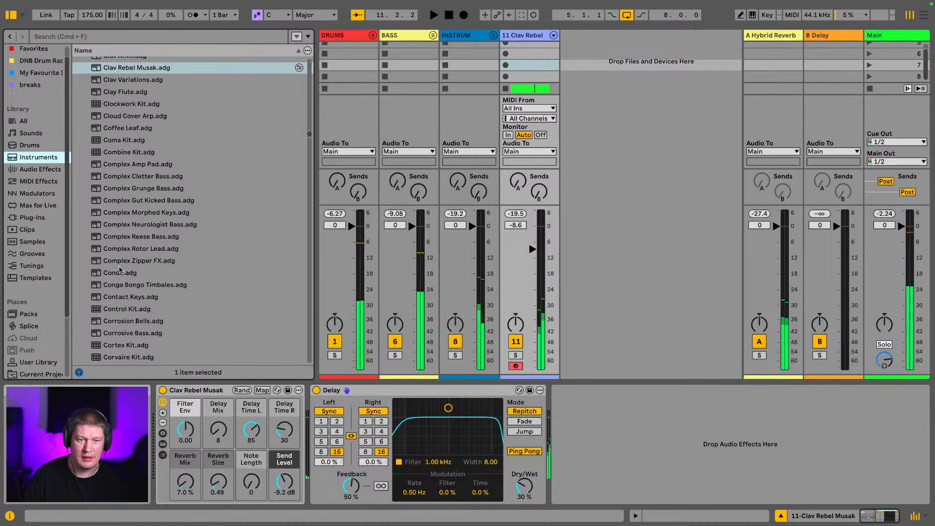
left_click(132, 298)
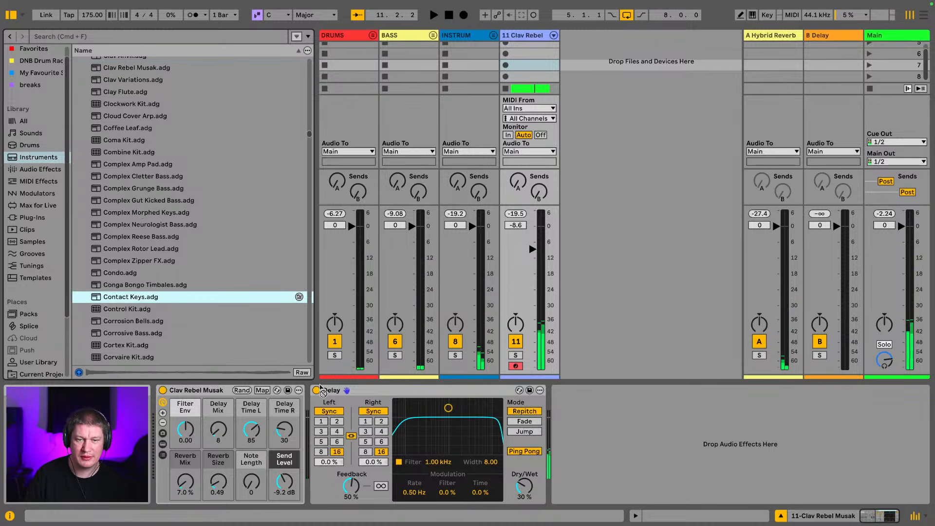
left_click_drag(320, 385, 223, 391)
key("space")
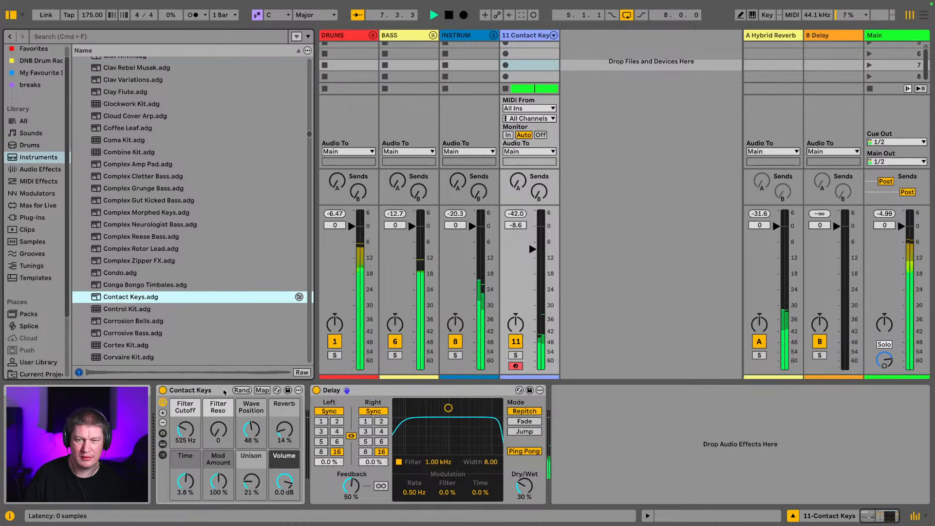
- Audition further instrument presets, including Control Kit, Cowbell Big BritishVintage and Cowbell Big WarmAndLow
left_click(134, 310)
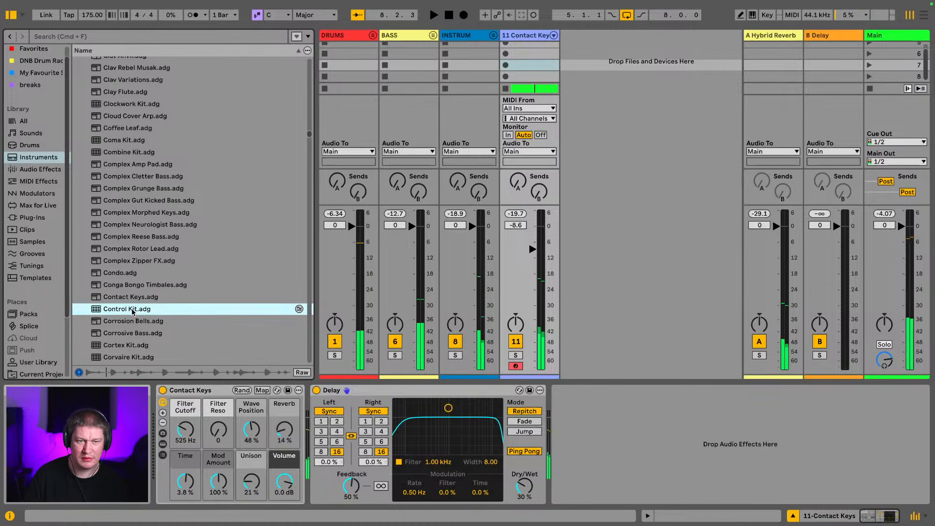
scroll(132, 312, "down", 4)
left_click(125, 307)
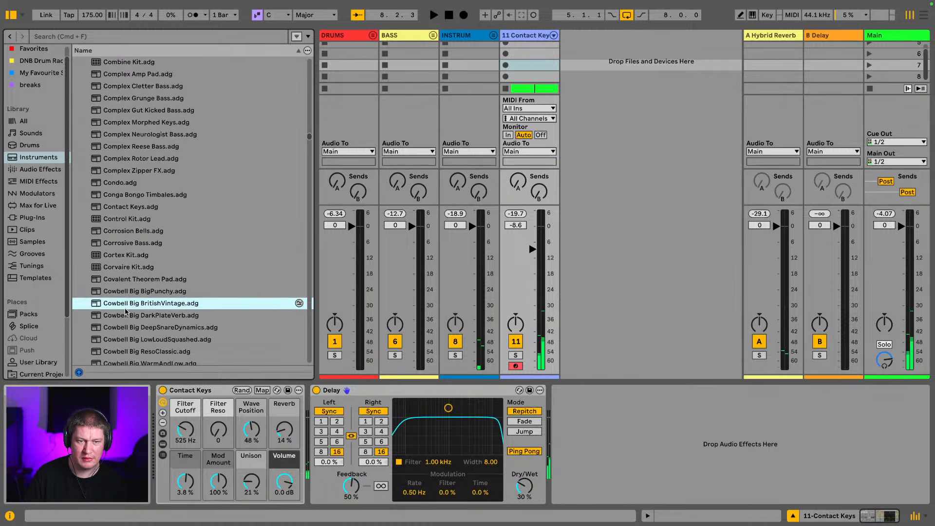
left_click(131, 290)
scroll(130, 292, "down", 3)
left_click(132, 297)
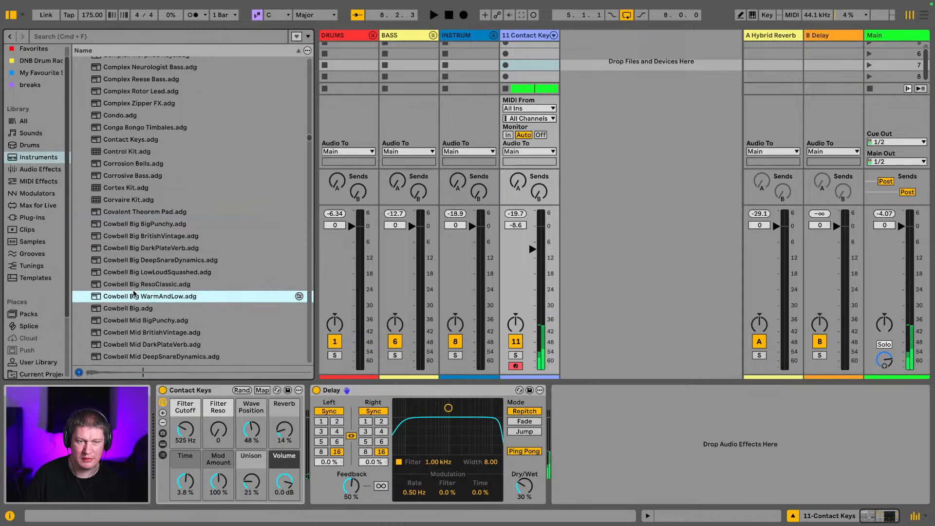
scroll(133, 292, "down", 5)
left_click(133, 292)
scroll(126, 283, "down", 20)
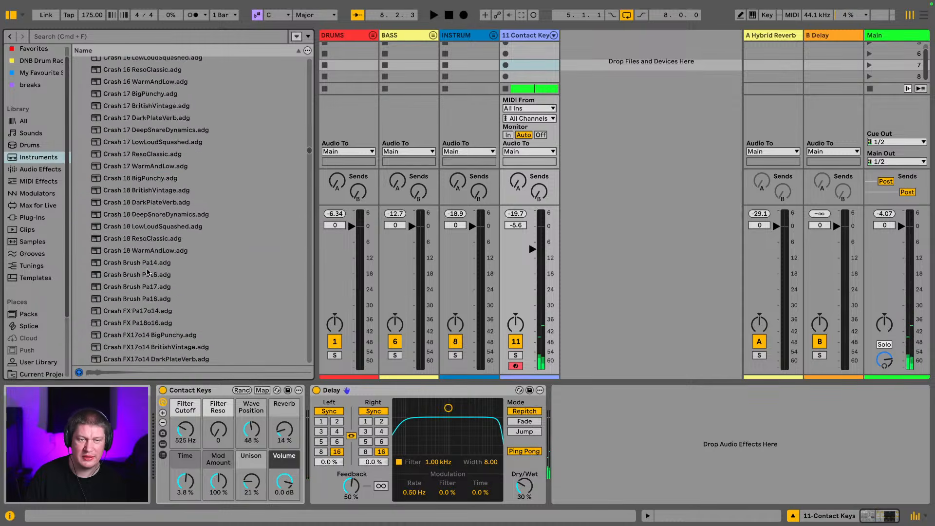
- Audition Dense Lead, Detune Tune, Dialogue Lead, Detuned Square and Digi Noise Choir
left_click(129, 245)
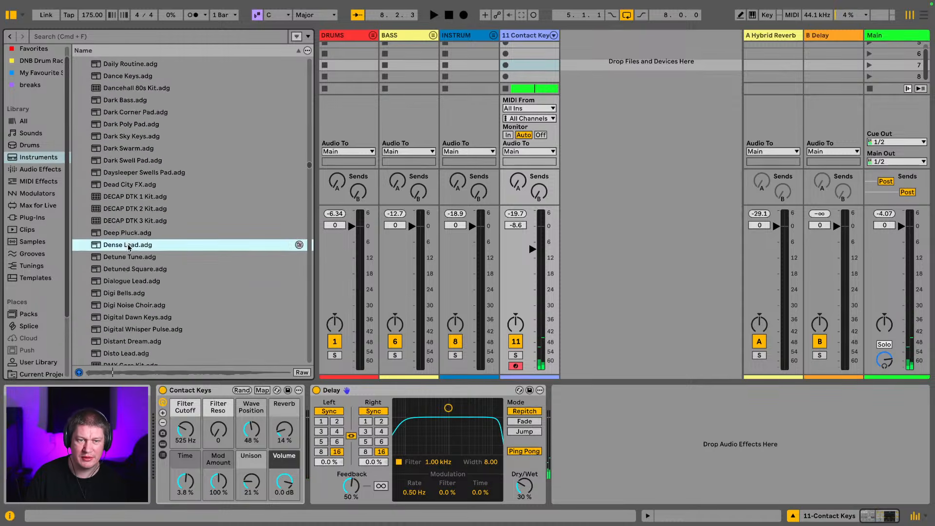
left_click(129, 259)
left_click(135, 281)
left_click(138, 270)
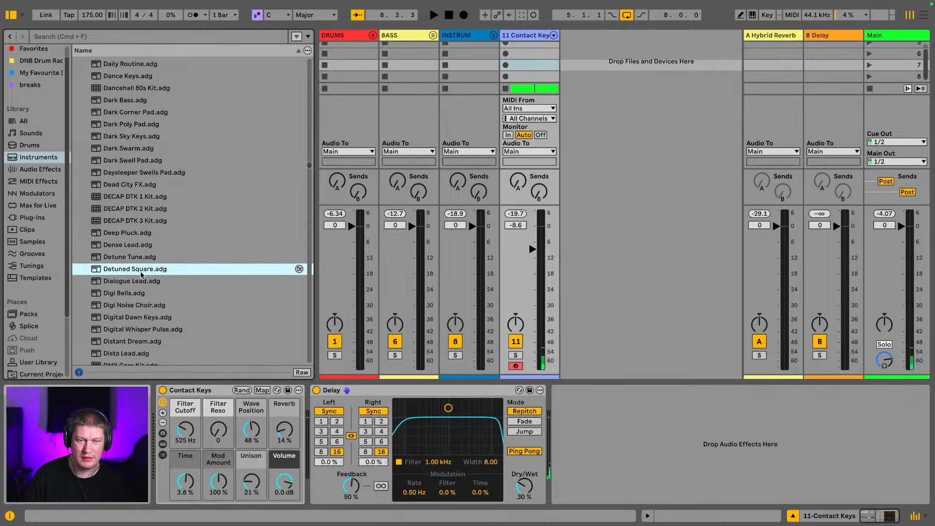
left_click(133, 309)
scroll(133, 312, "down", 1)
- Replace the Contact Keys rack with Digi Bells, play it in the mix and set the track volume to -7.7 dB
left_click(128, 283)
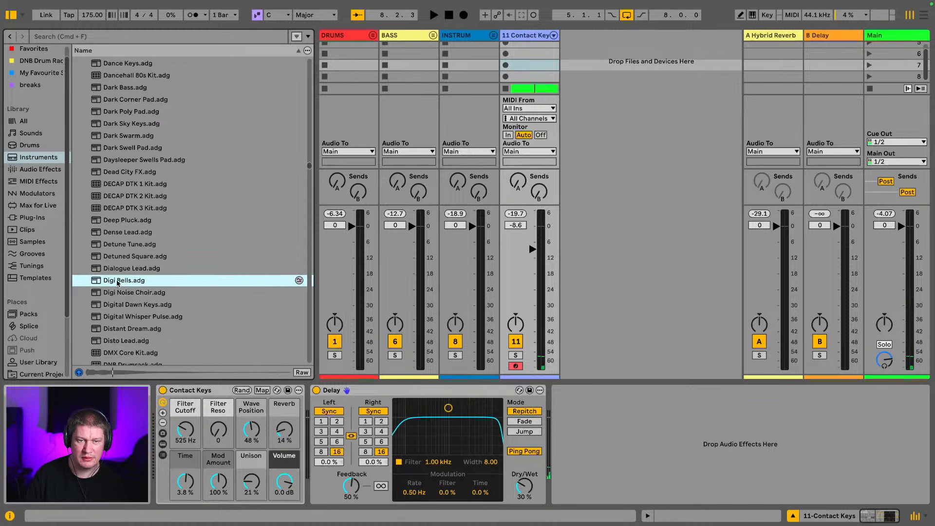
left_click(187, 389)
key("space")
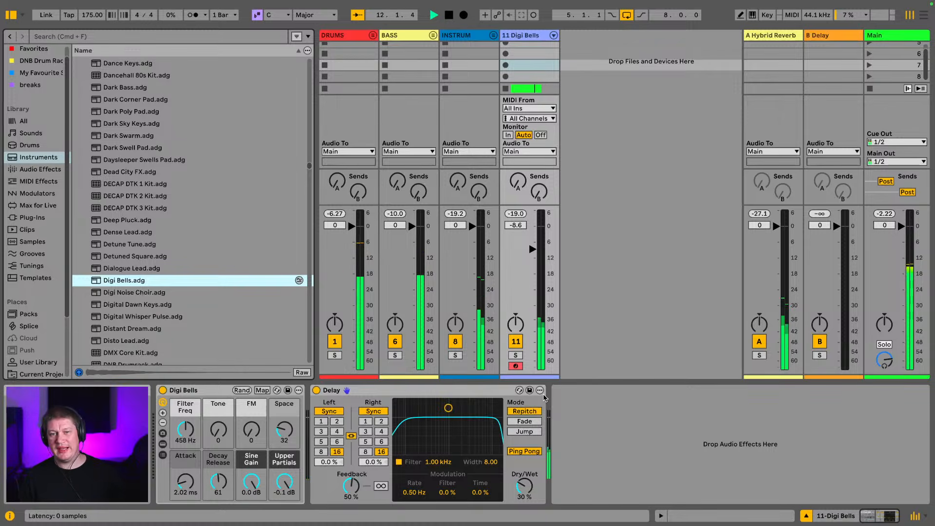
left_click(529, 252)
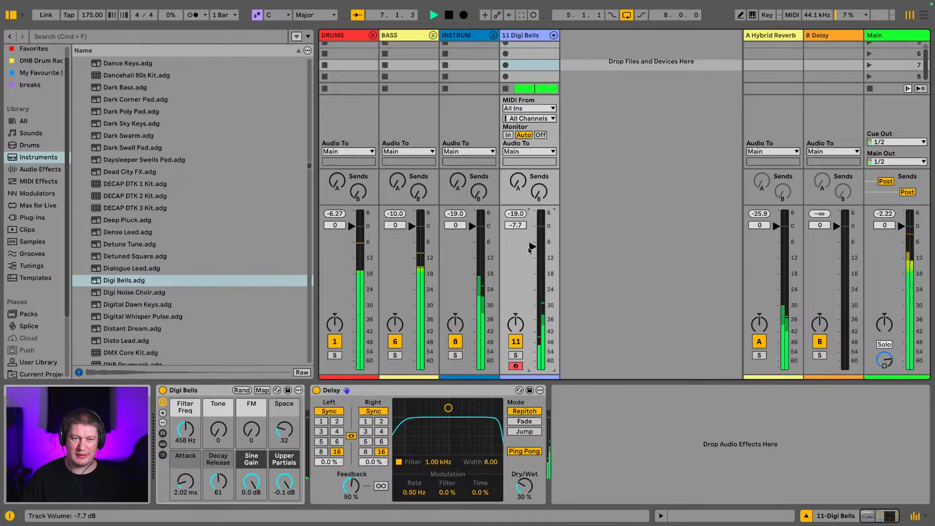
- Try Digital Dawn Keys and Distant Dream as the melodic track's instrument while the loop plays
scroll(169, 296, "down", 4)
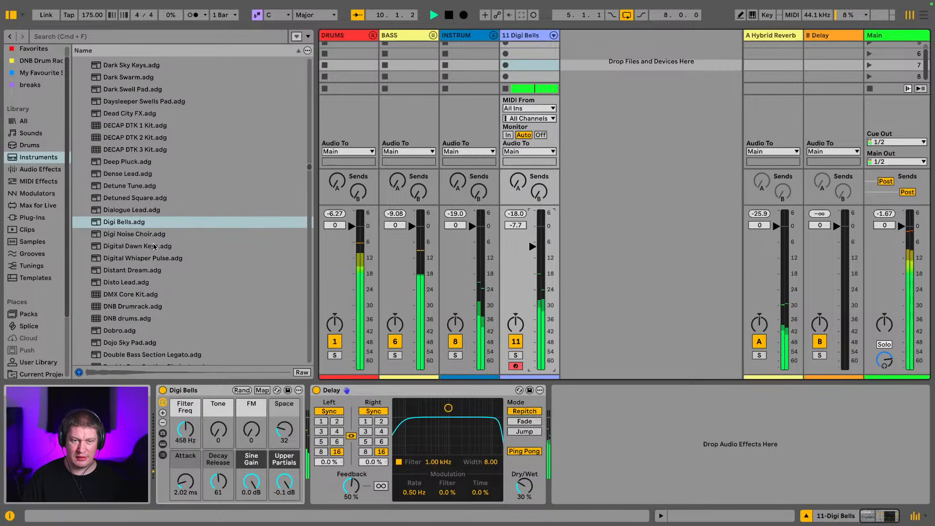
left_click_drag(127, 249, 222, 392)
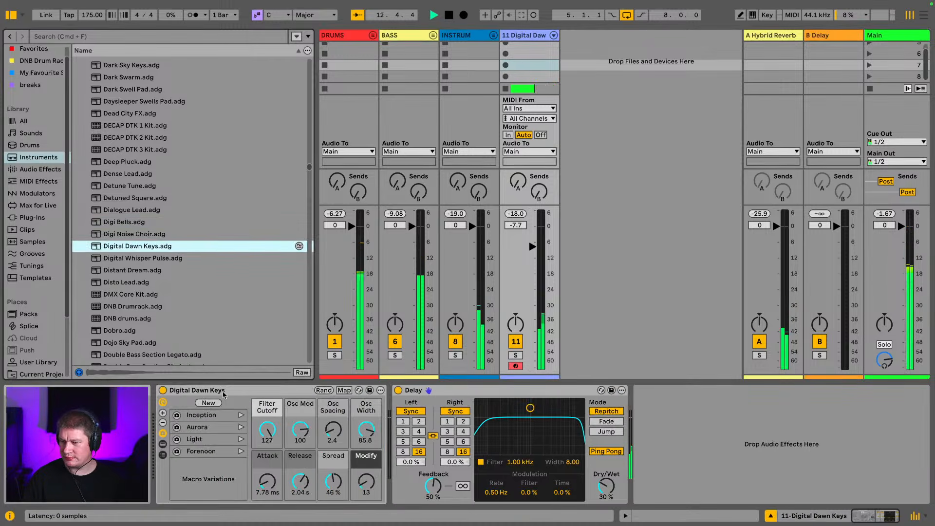
scroll(165, 276, "down", 2)
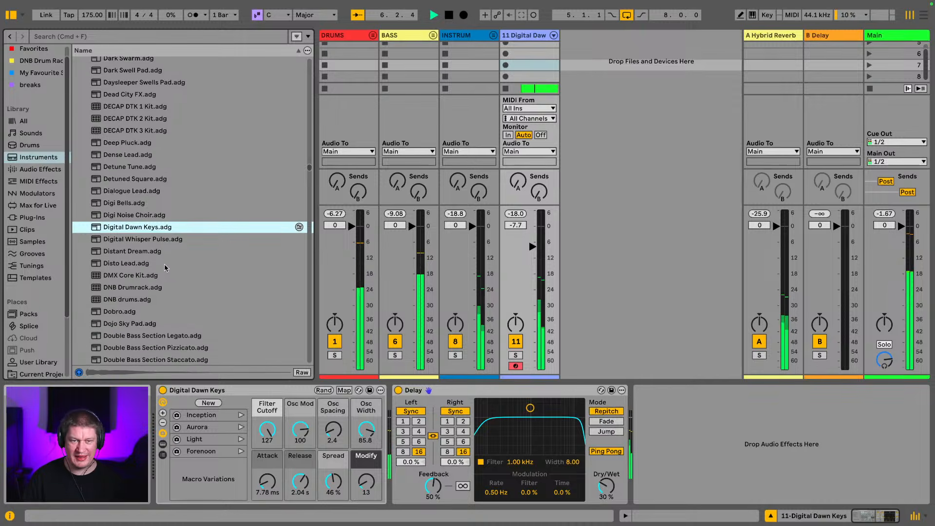
double_click(136, 255)
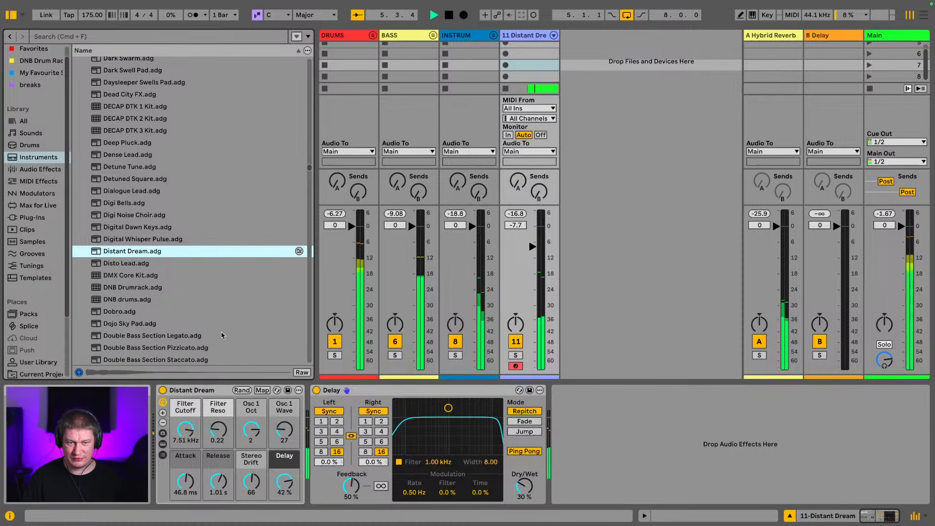
- Replace the Distant Dream rack with Drifting Interferences and lower the track volume to -17.8 dB
scroll(222, 335, "down", 1)
scroll(160, 266, "down", 1)
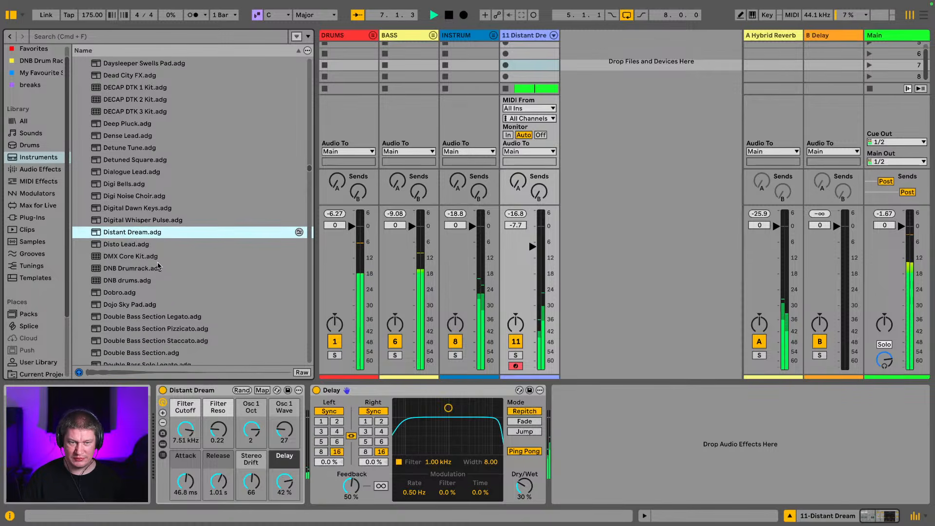
scroll(181, 259, "down", 10)
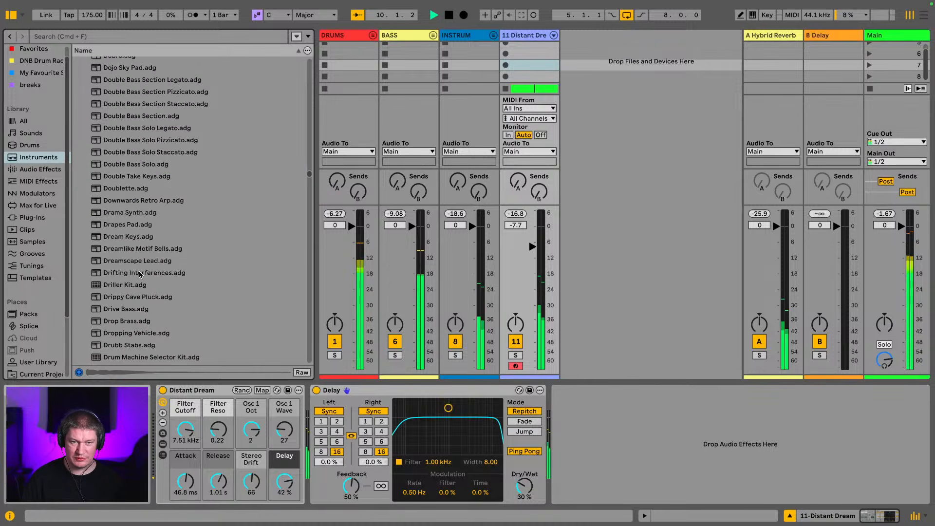
left_click(139, 274)
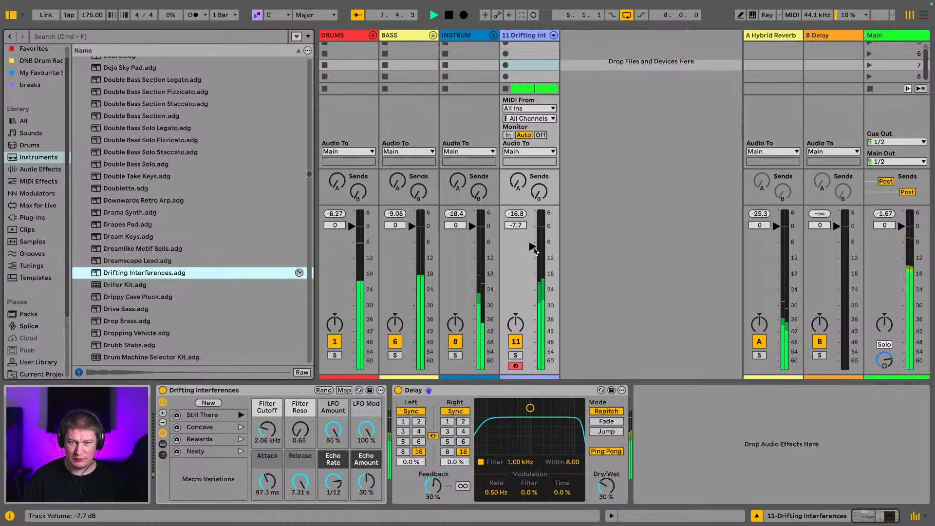
left_click_drag(534, 249, 534, 257)
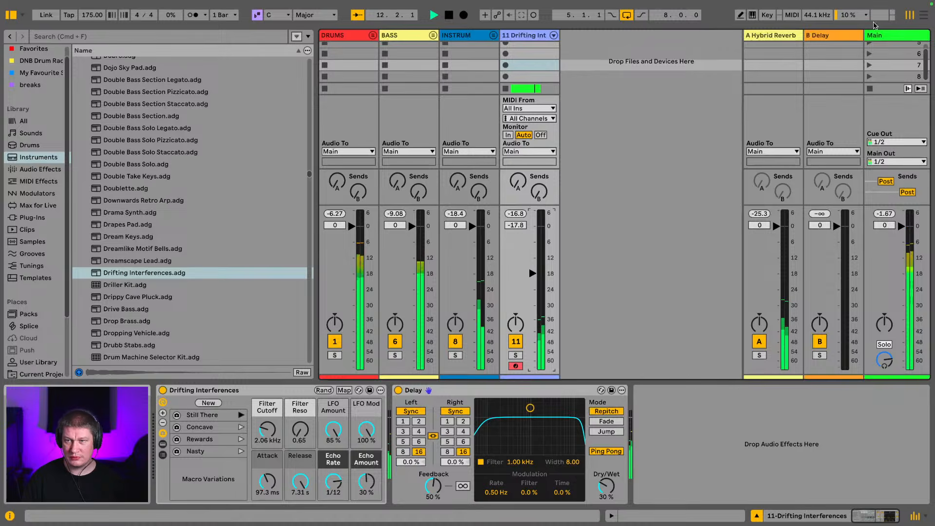
- Delete the long F3 note at the start of the Ocarina Basic 3 clip and return to the track's devices
key("Tab")
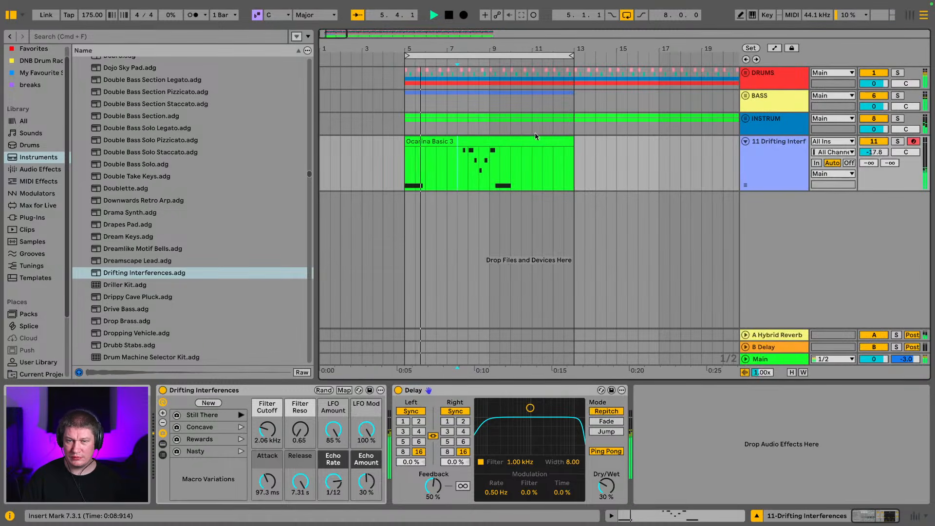
double_click(536, 138)
left_click(343, 324)
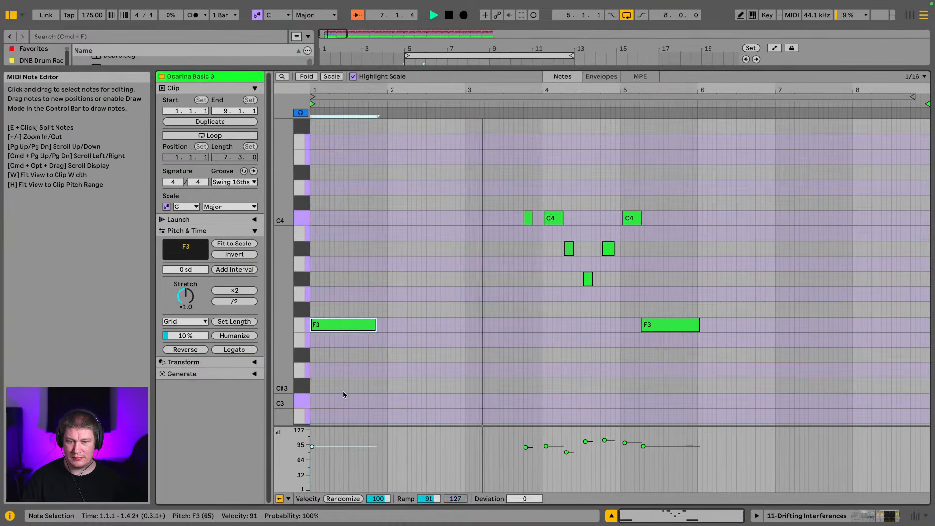
key("Delete")
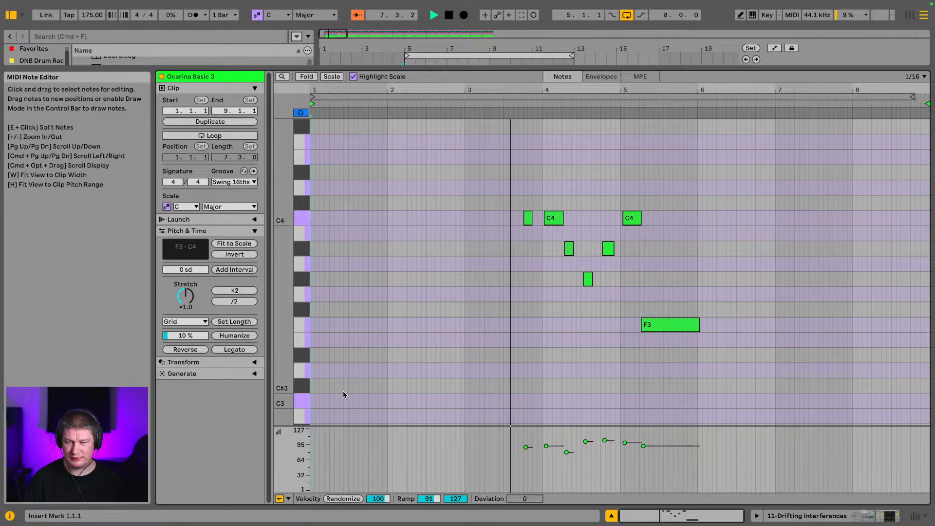
left_click(848, 516)
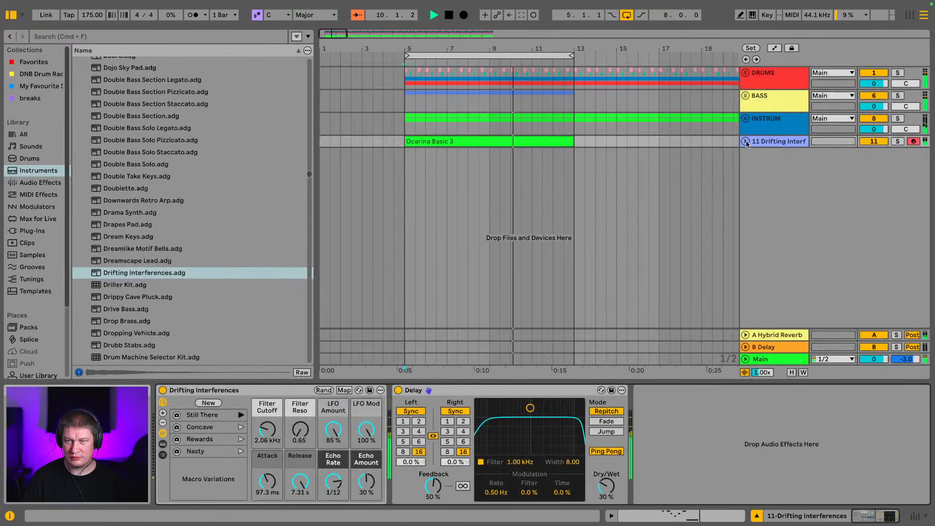
- Preview instrument presets further down the library, including Dry Session Kit and E-Piano Floating
key("Up")
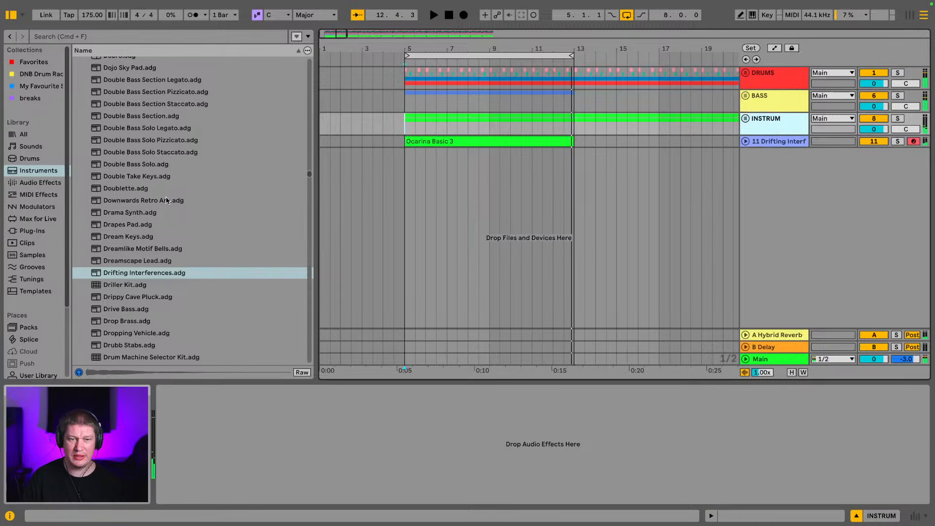
scroll(166, 201, "down", 5)
left_click(167, 221)
left_click(134, 260)
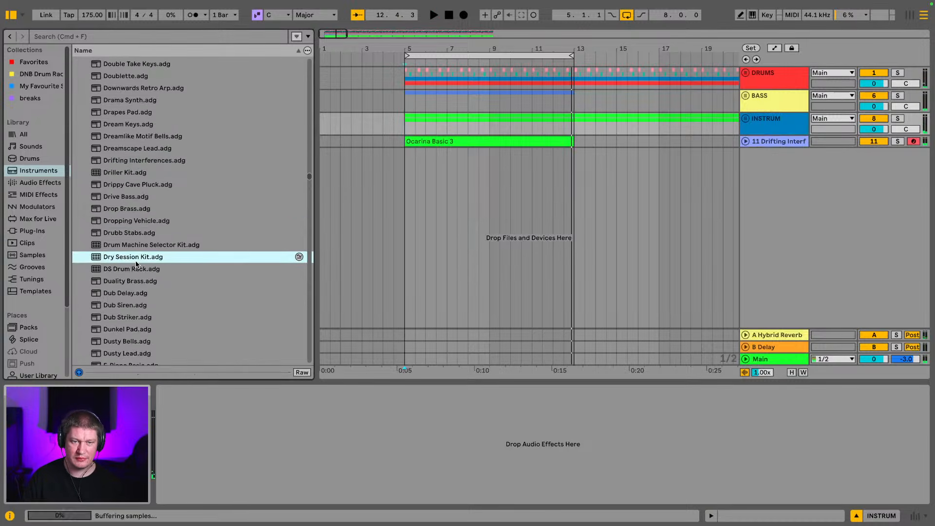
scroll(135, 262, "down", 2)
left_click(135, 262)
scroll(135, 262, "down", 6)
left_click(135, 261)
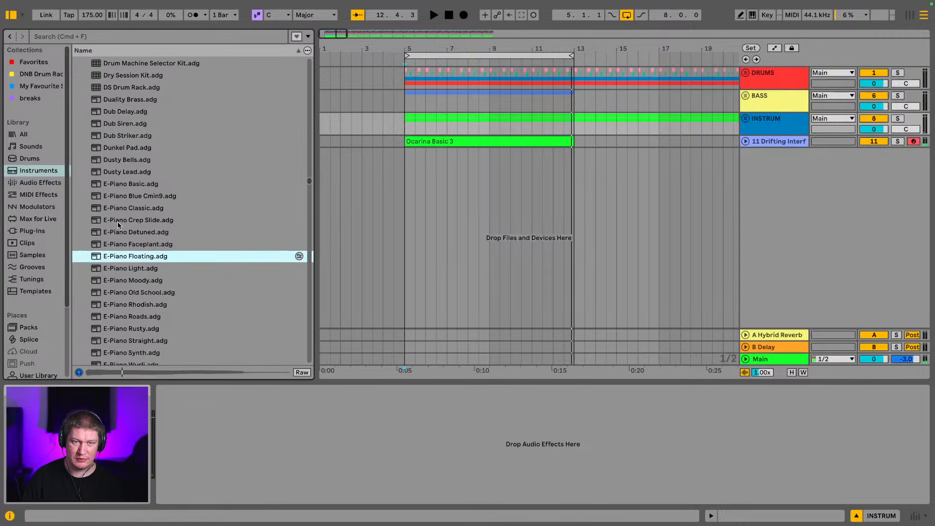
- Compare electric piano presets by previewing E-Piano Detuned, Crep Slide, Light and Moody
scroll(124, 239, "up", 1)
left_click(126, 247)
left_click(142, 238)
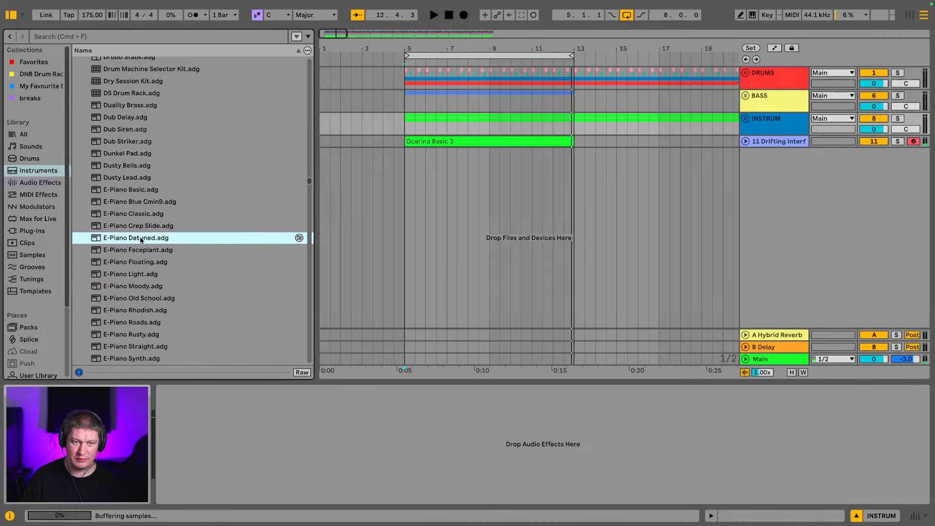
left_click(144, 227)
left_click(133, 277)
left_click(139, 286)
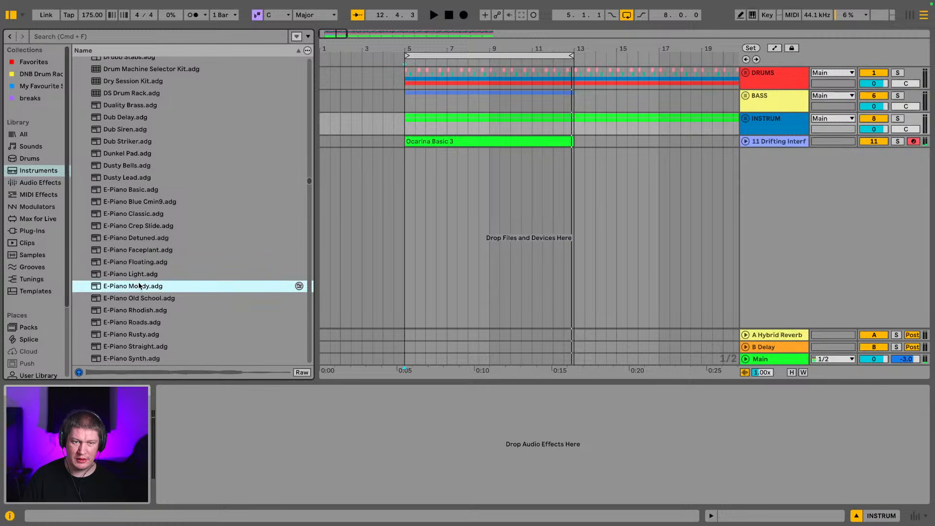
scroll(167, 262, "down", 2)
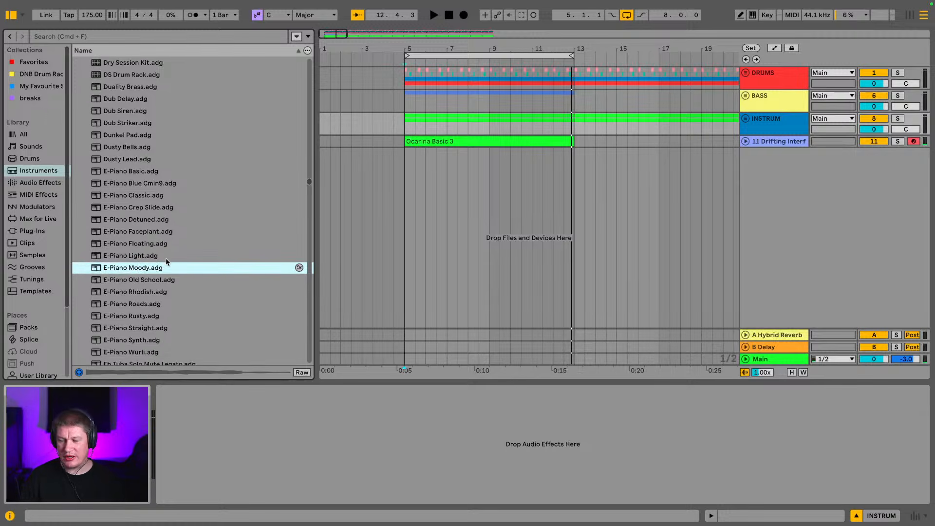
scroll(141, 251, "down", 2)
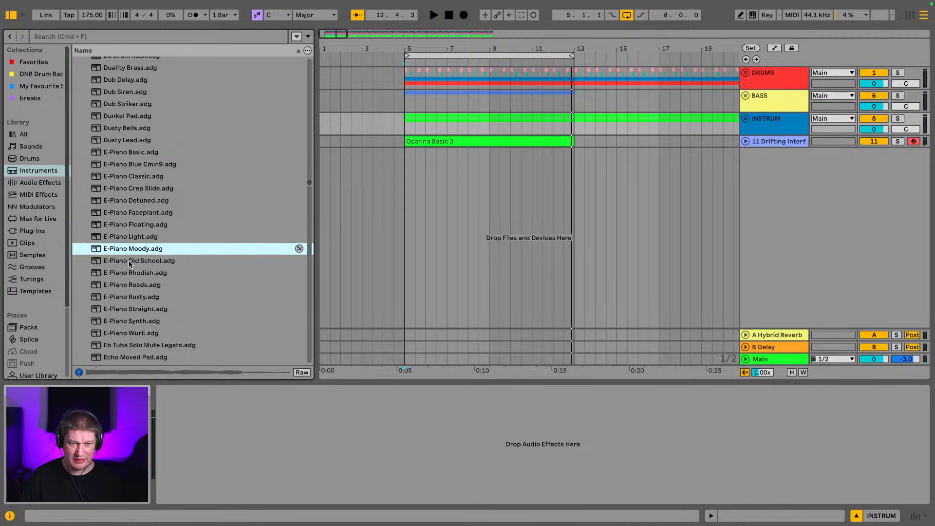
- Load E-Piano Old School onto a new MIDI track and record a short phrase over the looped section
left_click(130, 263)
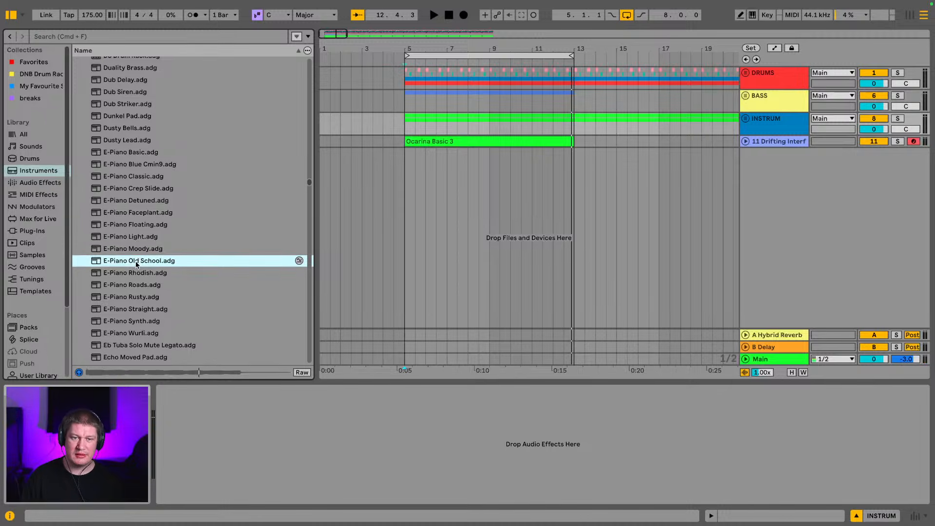
left_click_drag(453, 206, 453, 206)
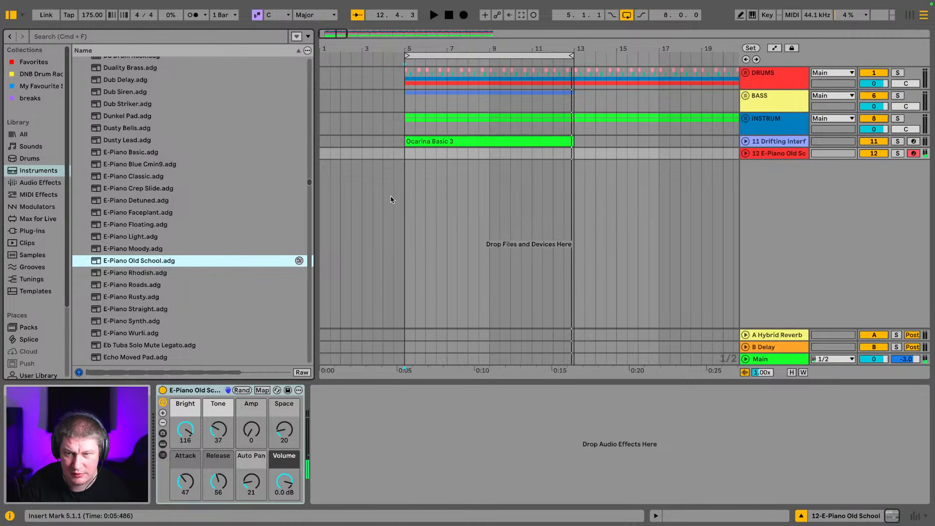
key("space")
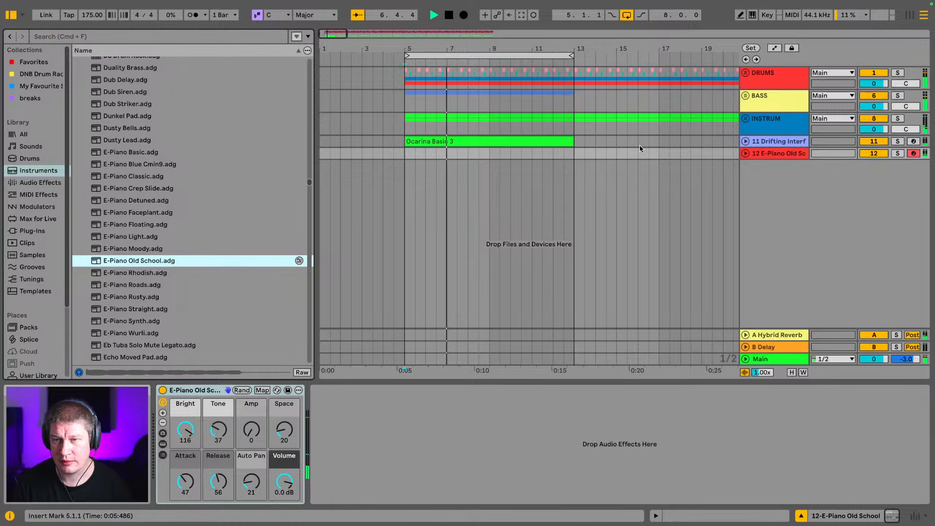
left_click(469, 17)
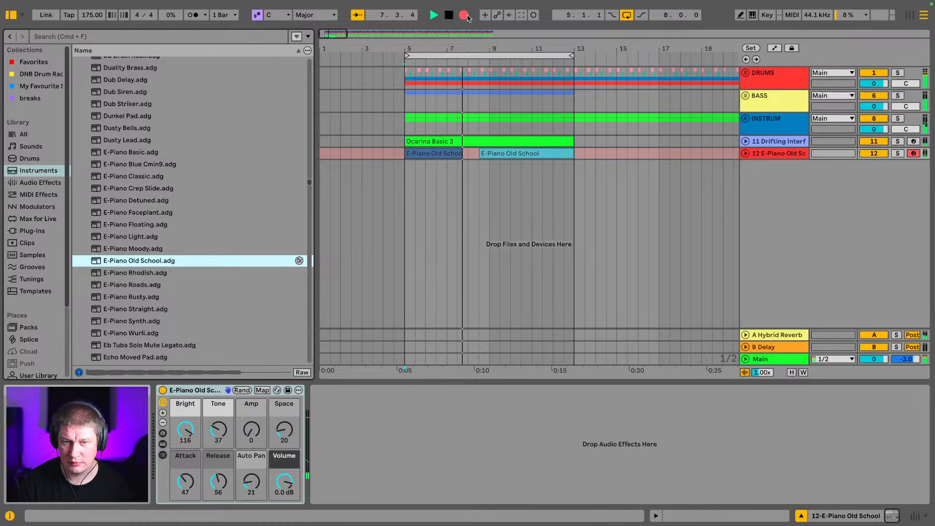
key("space")
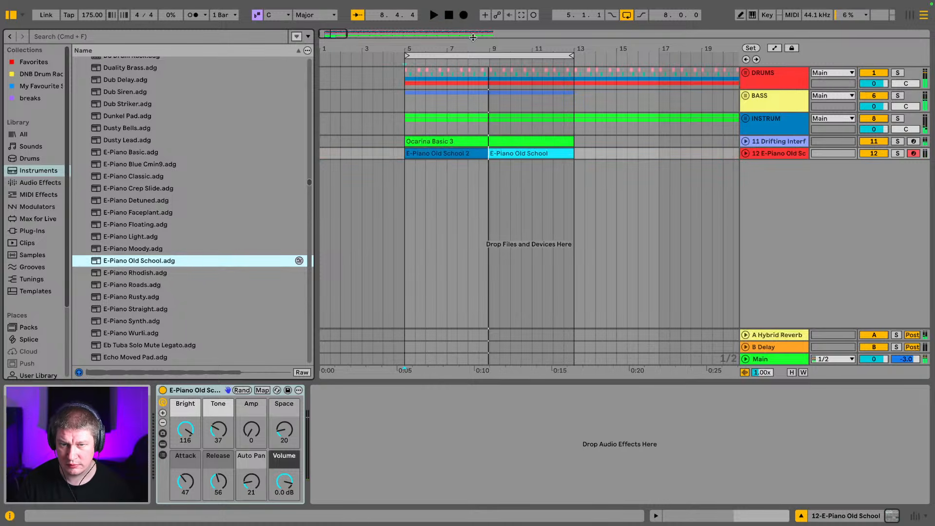
- Unfold the E-Piano track and extend its second recorded clip back to bar 5, over the empty first clip
left_click(745, 154)
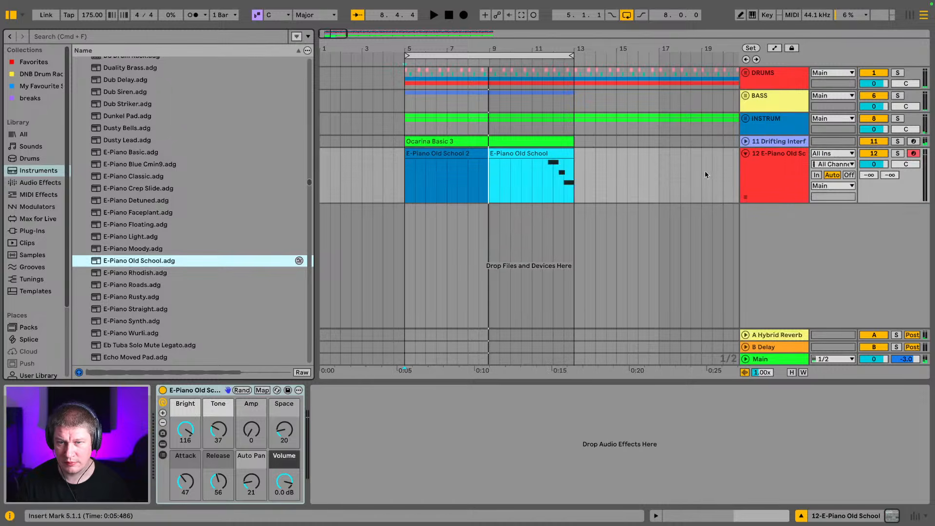
left_click(478, 153)
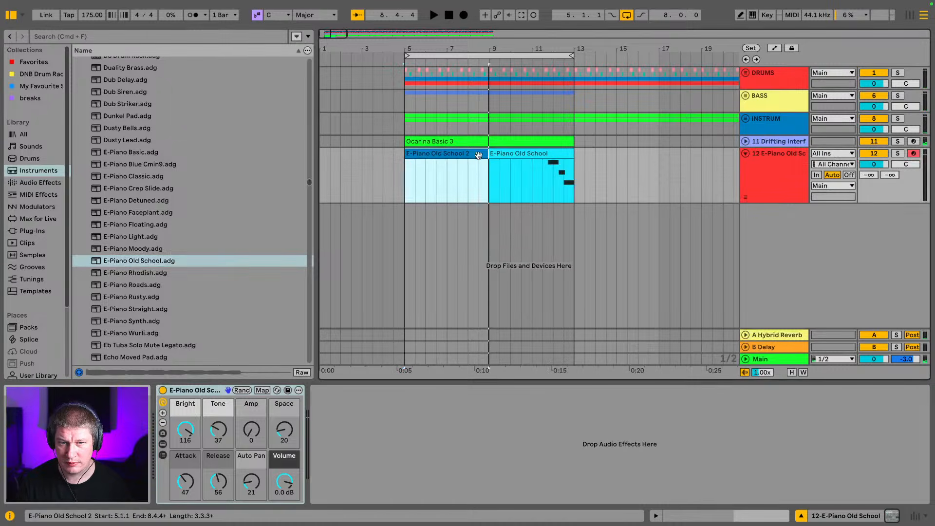
left_click(507, 160)
left_click_drag(488, 153, 402, 153)
- Add a one-bar F3 note at the very start of the E-Piano Old School clip
double_click(429, 155)
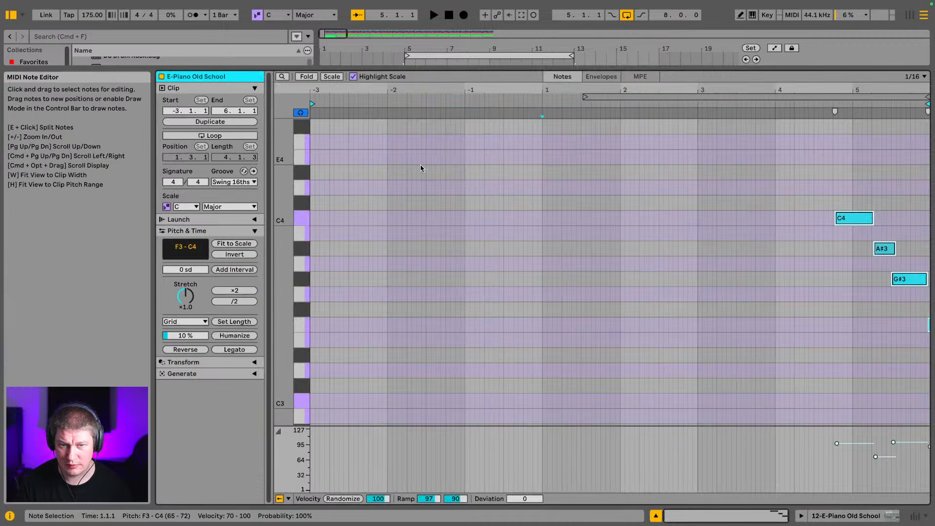
double_click(315, 326)
left_click_drag(315, 325, 385, 330)
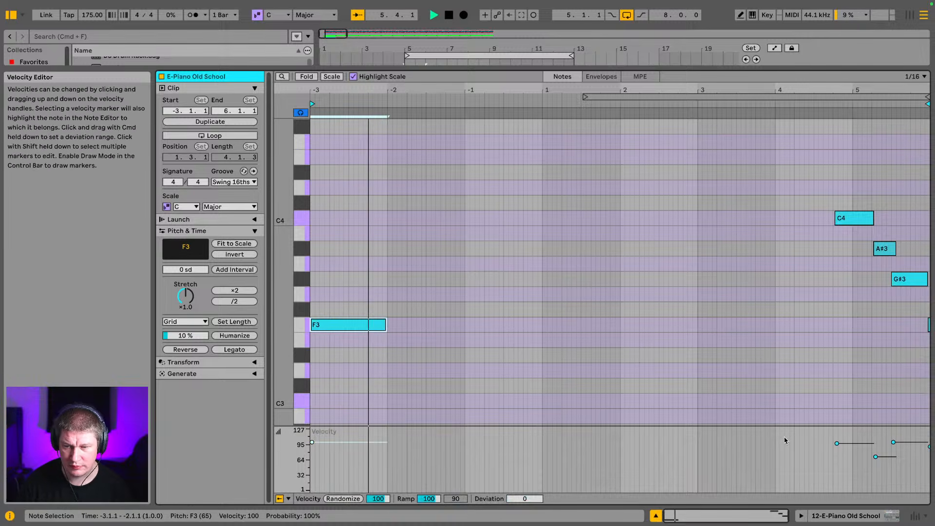
- Lower the recorded notes' velocities to about 39–56 and the opening F3's to 64, and play the loop
left_click_drag(726, 427, 725, 236)
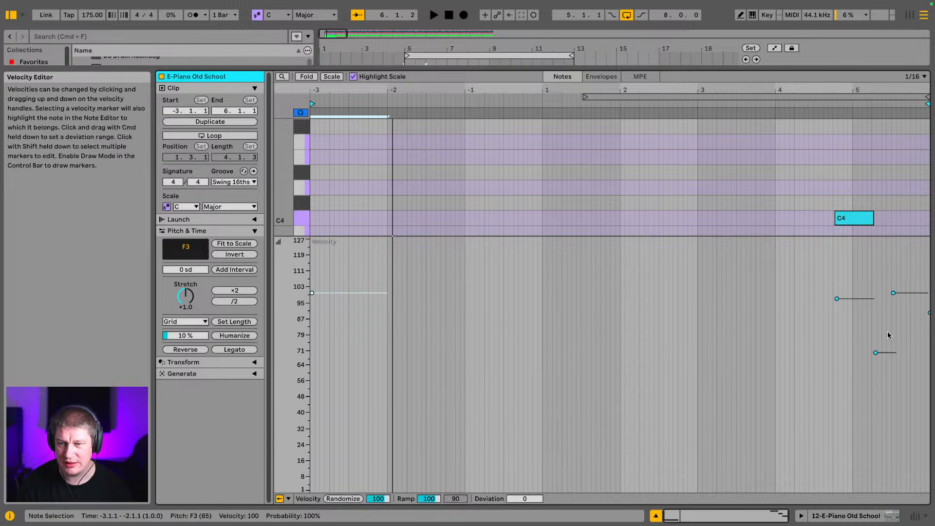
left_click_drag(358, 405, 928, 246)
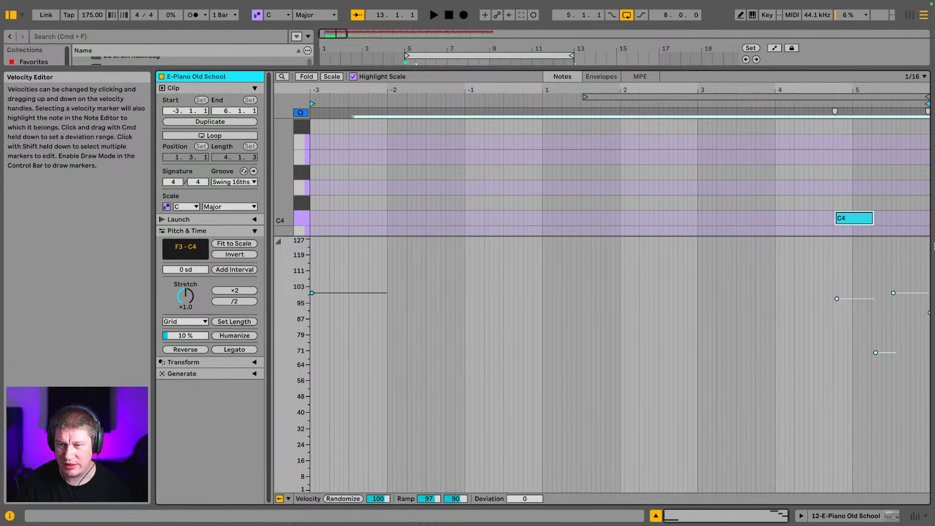
left_click_drag(837, 300, 837, 384)
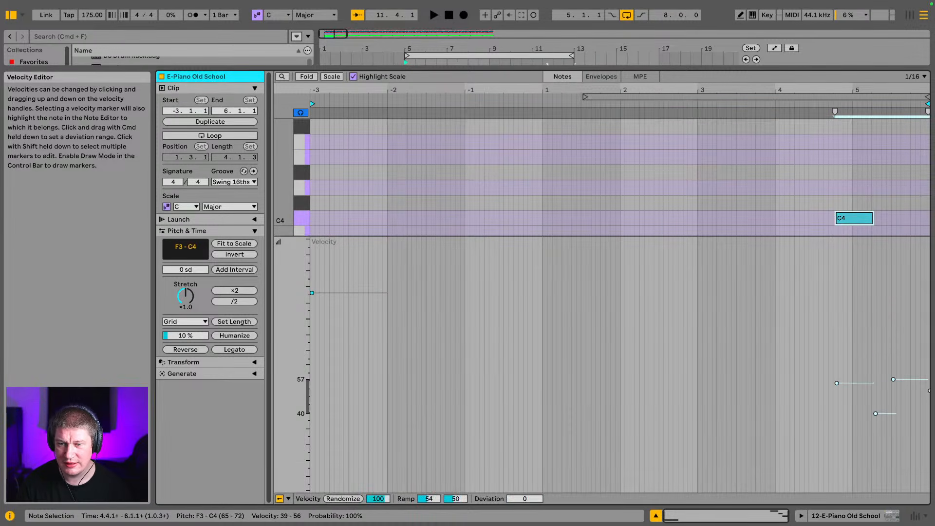
left_click_drag(312, 293, 312, 366)
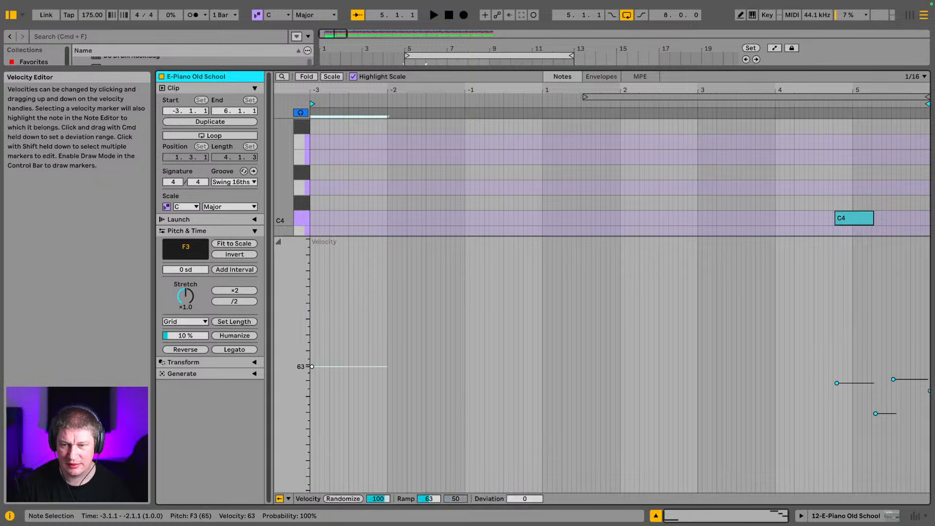
key("space")
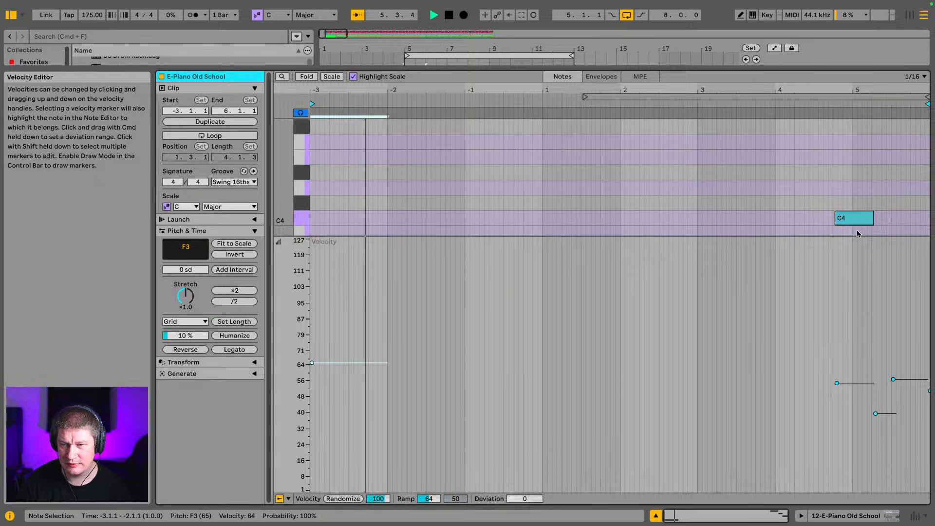
- Examine the E-Piano clip's MPE and envelope views, return to its notes and shrink the velocity lane
left_click(906, 400)
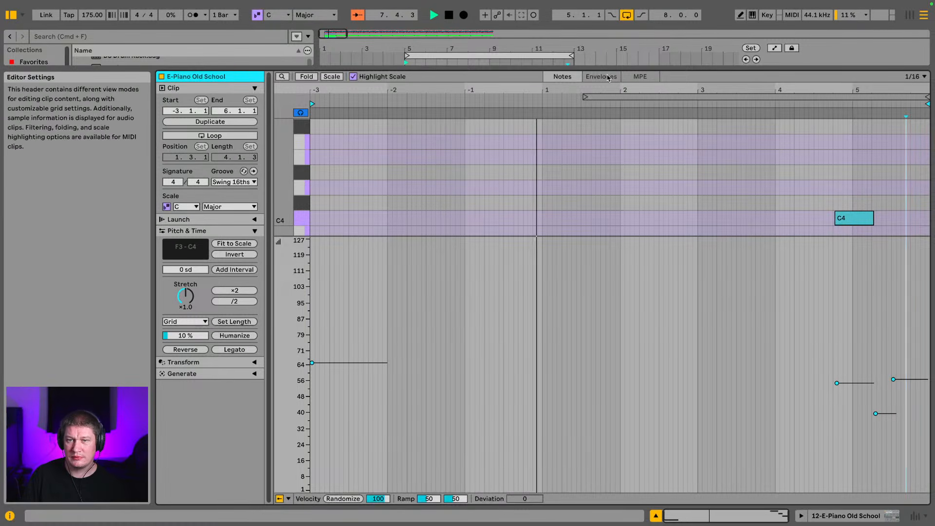
left_click(644, 78)
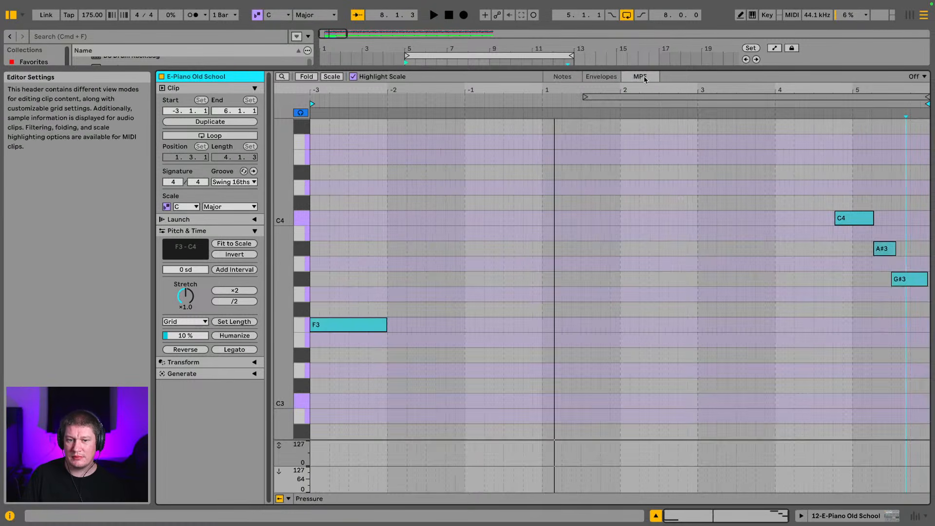
left_click(595, 77)
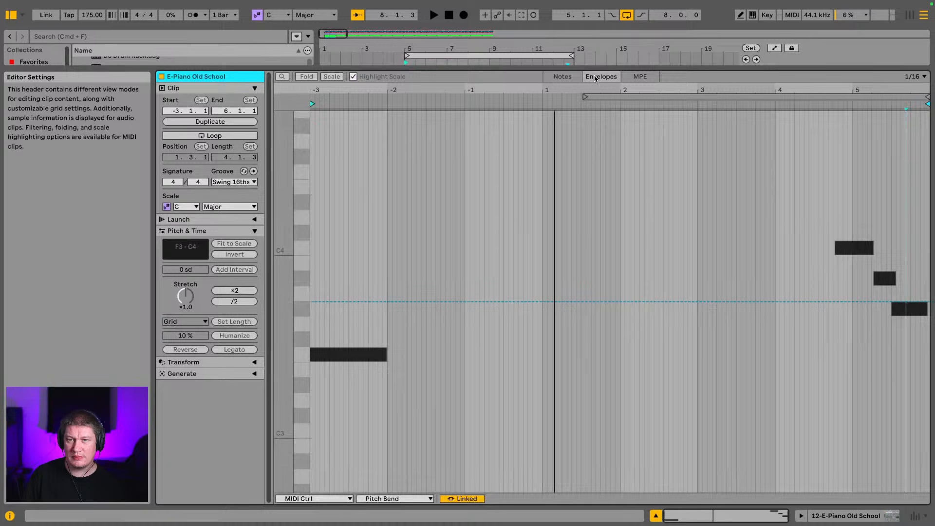
left_click(562, 77)
left_click(640, 78)
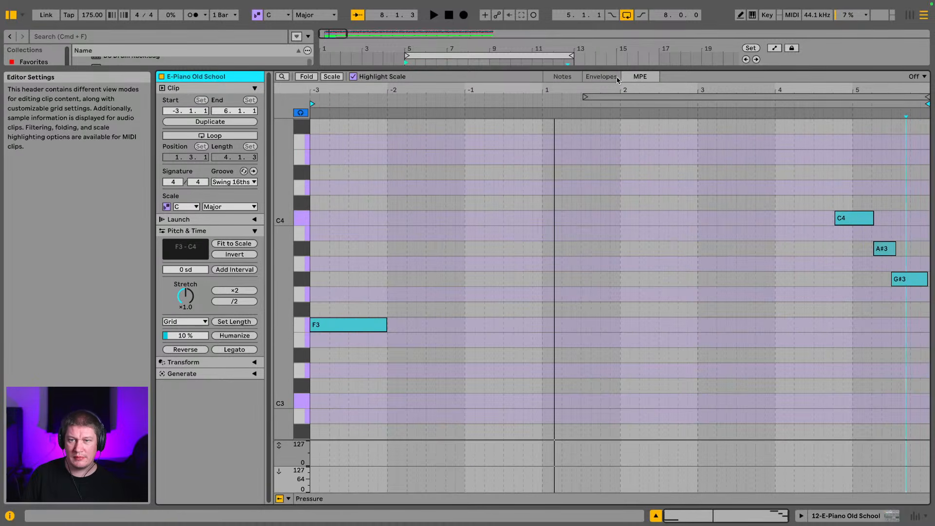
left_click(617, 78)
left_click(567, 77)
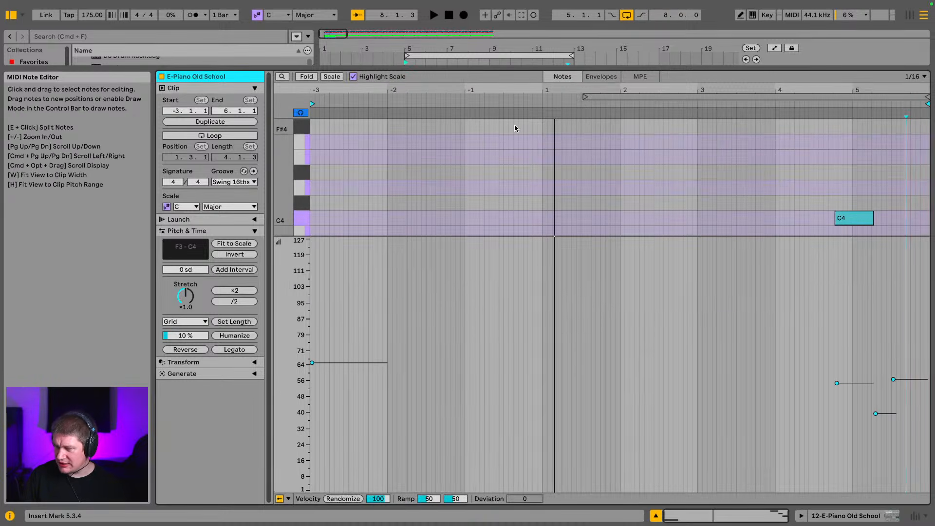
key("space")
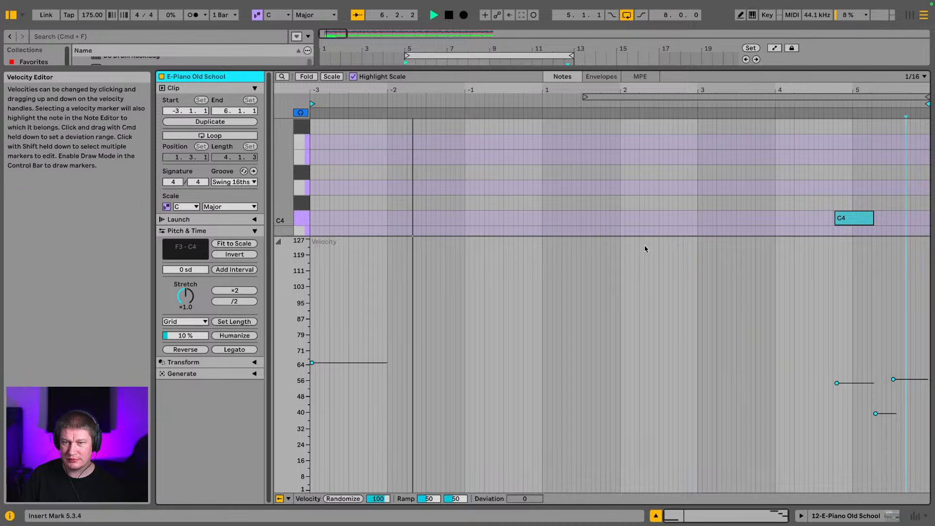
left_click_drag(645, 237, 623, 359)
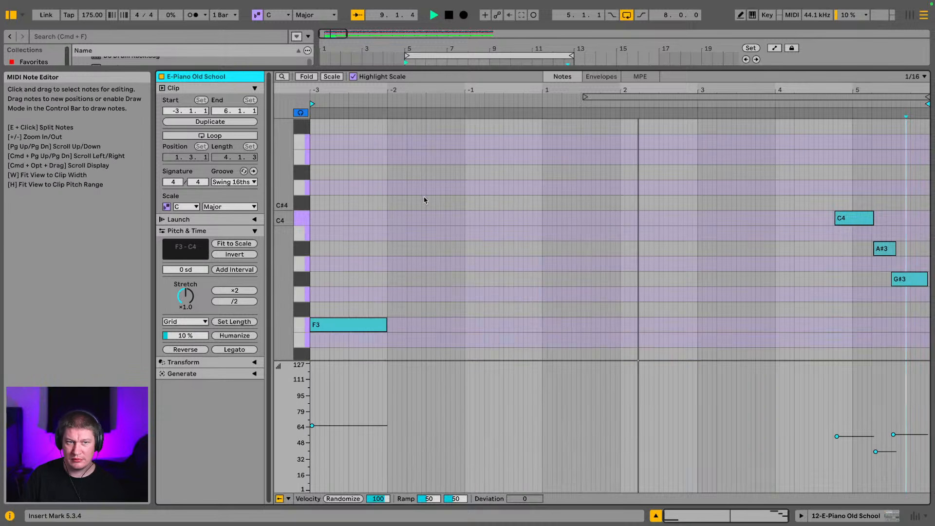
- Check which MPE expression lanes are available for the clip while playing the loop, and return to the track's devices
left_click(602, 78)
left_click(642, 79)
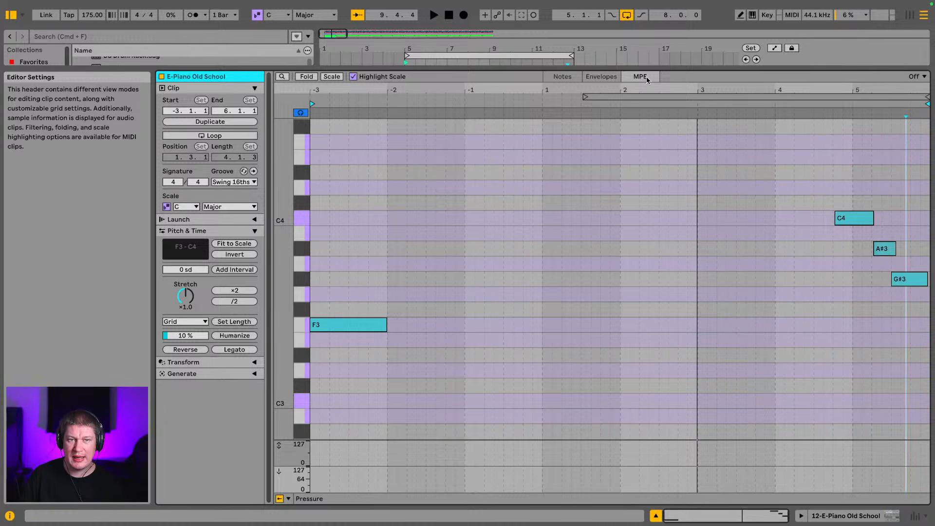
key("space")
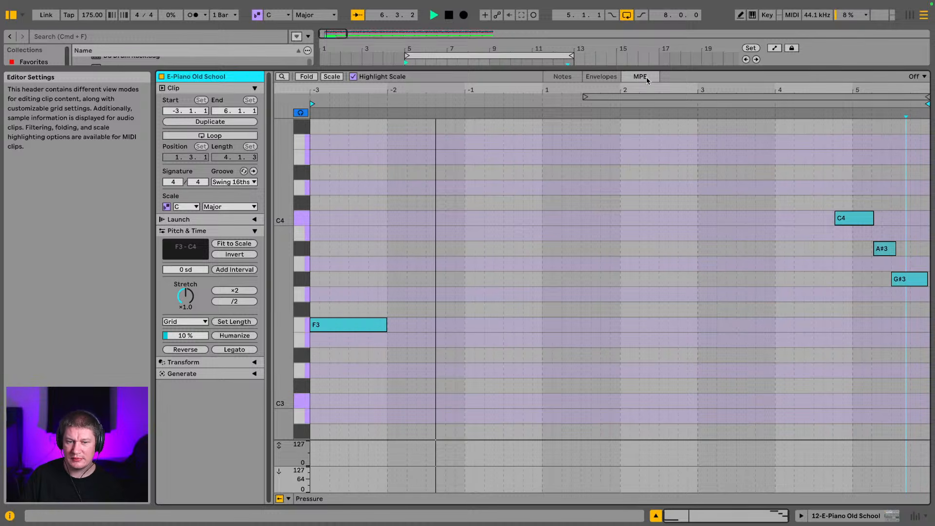
left_click(288, 499)
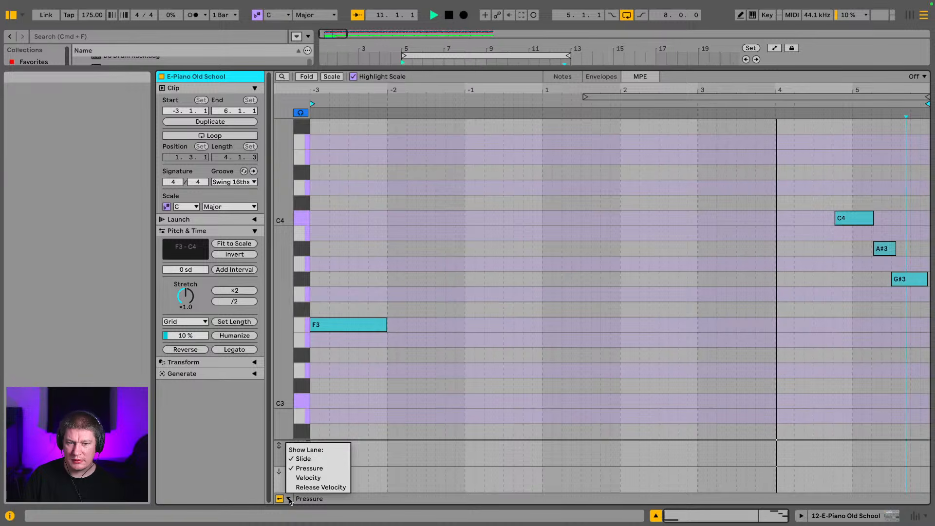
left_click(289, 501)
key("space")
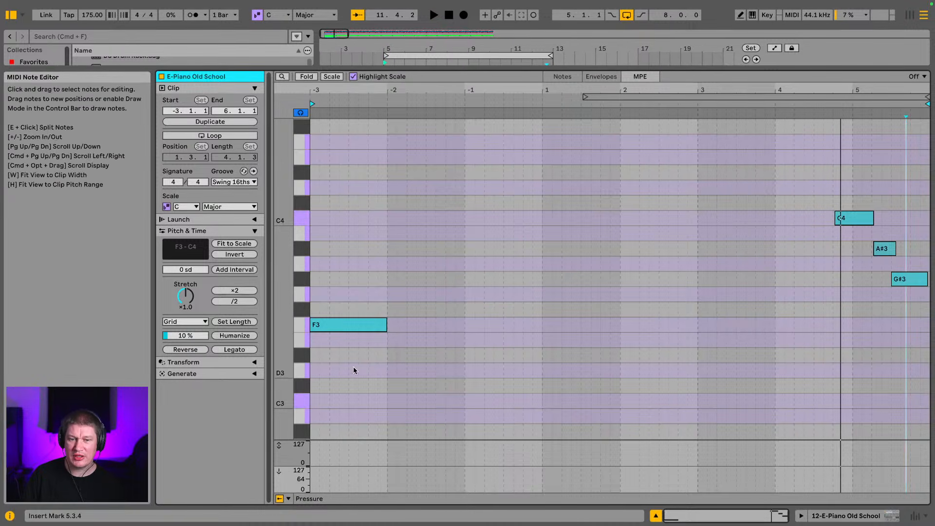
left_click(289, 500)
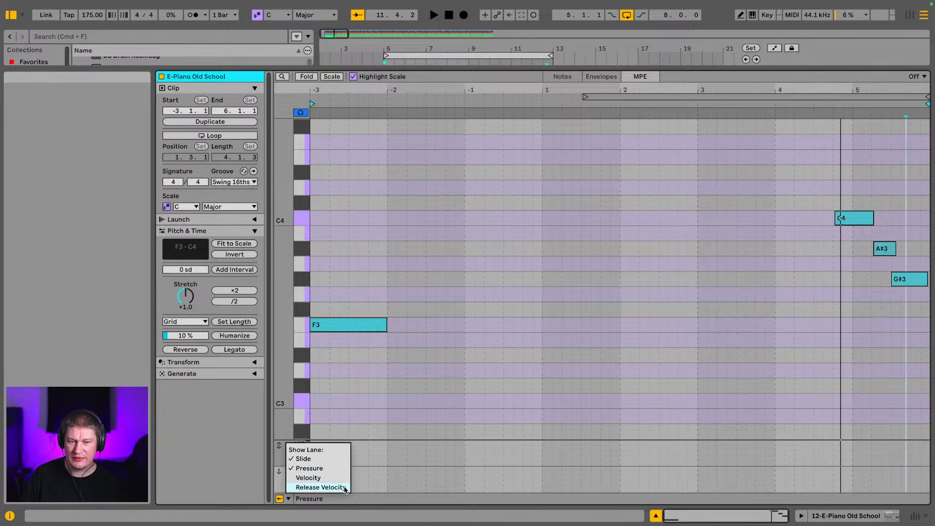
left_click(383, 482)
key("space")
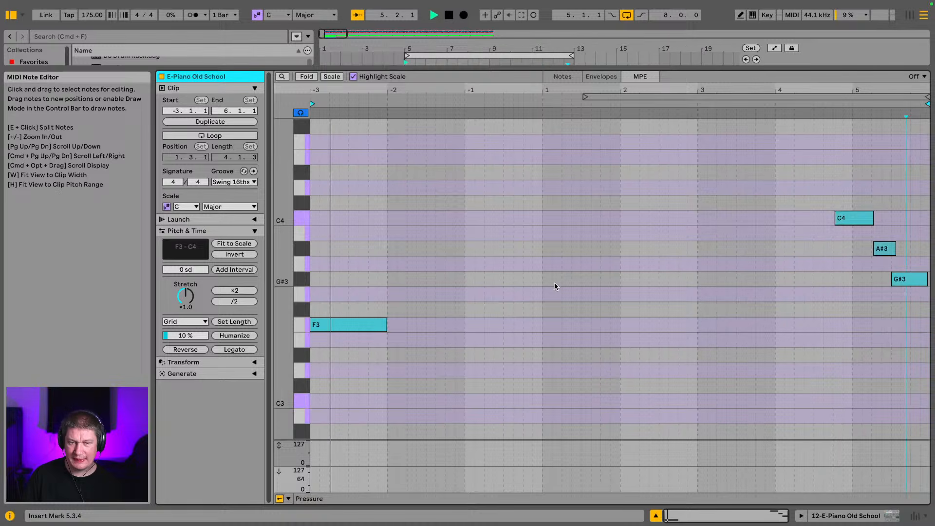
left_click(889, 516)
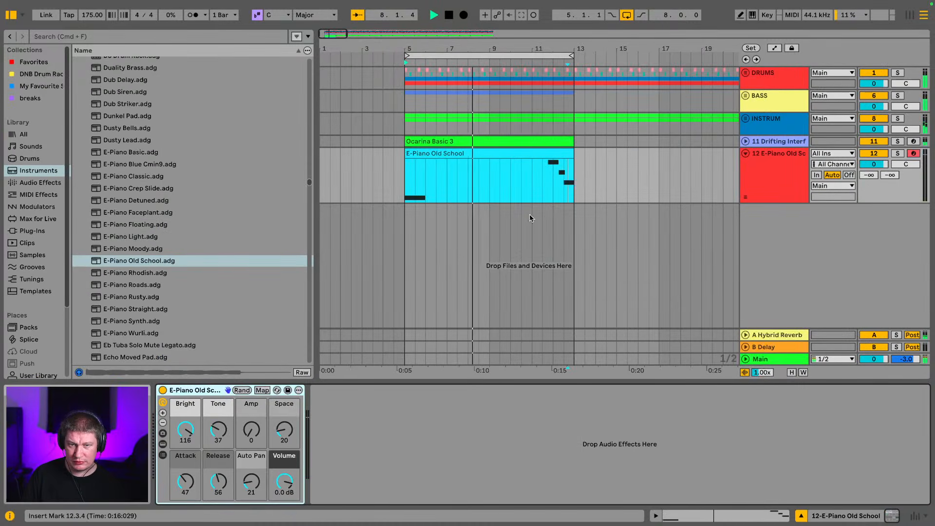
- Collapse the E-Piano Old School track and move it together with the Drifting Interferences track into the INSTRUM group
left_click(745, 155)
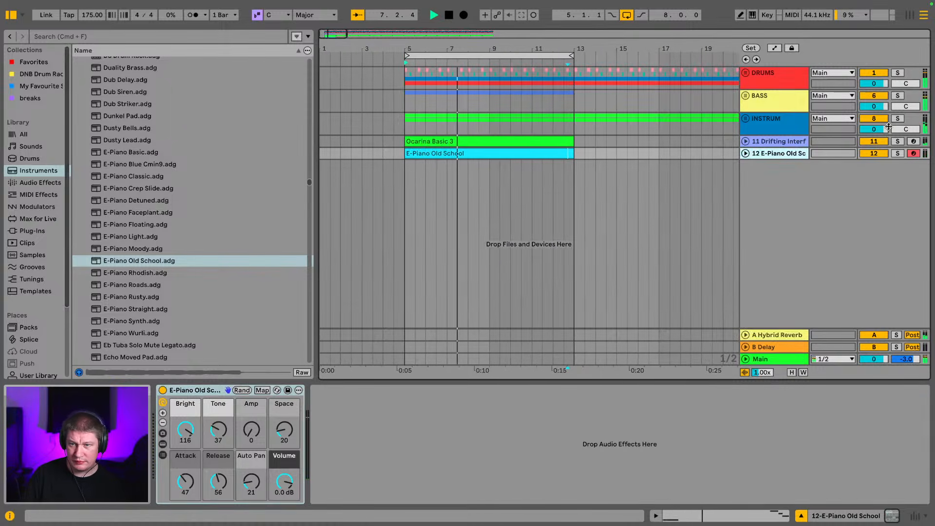
left_click(794, 145)
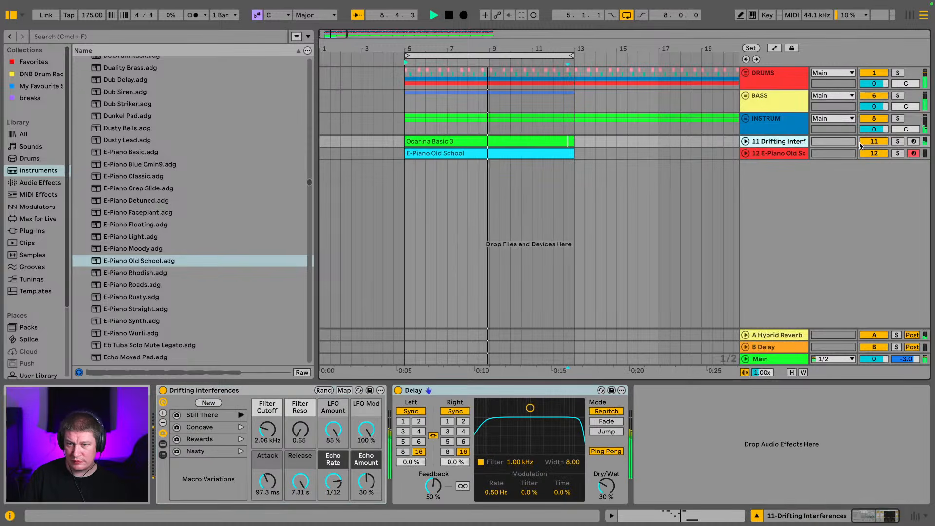
left_click(790, 154)
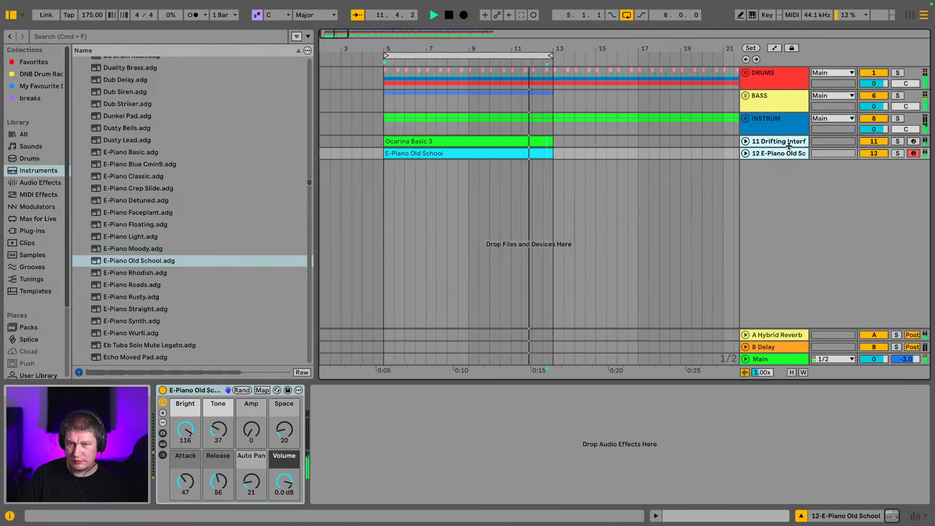
left_click_drag(791, 145, 784, 126)
left_click(772, 105)
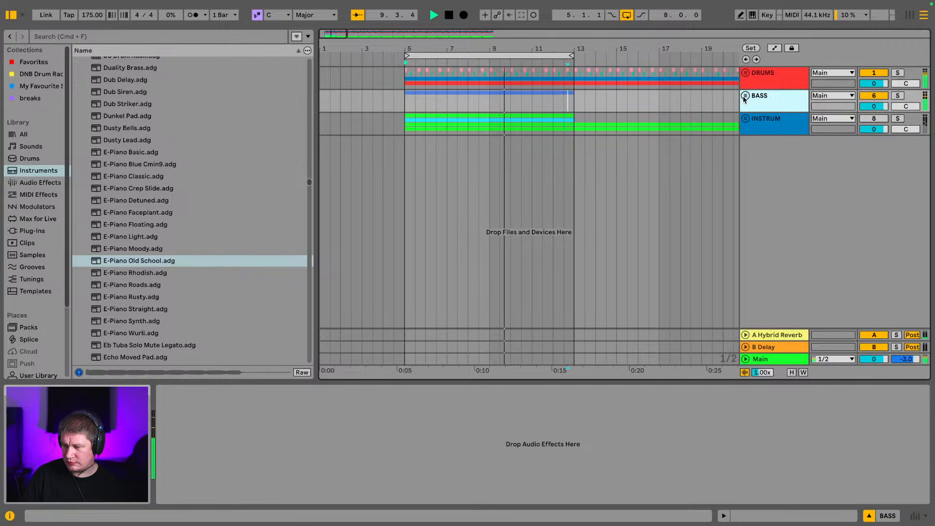
- Expand the INSTRUM group, deactivate its Drifting Interferences and E-Piano Old School tracks, and hide the browser
left_click(747, 118)
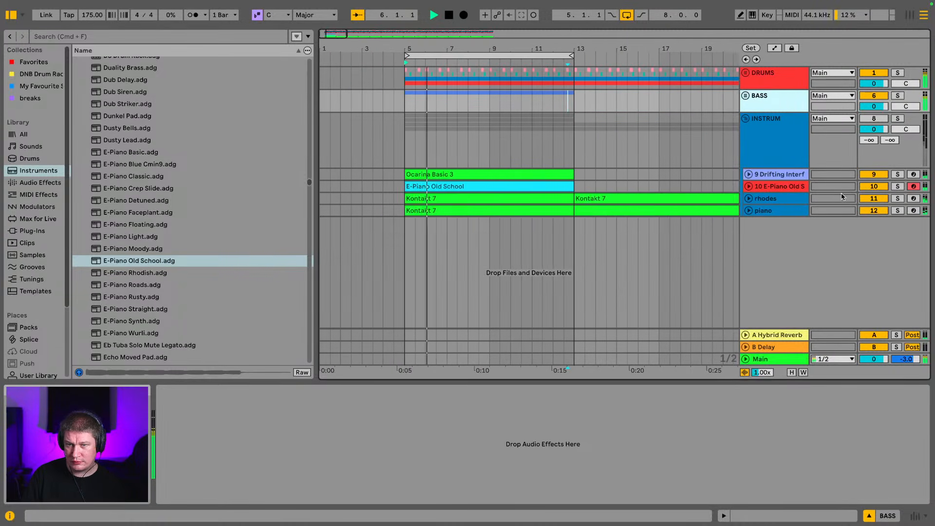
left_click(899, 200)
left_click(897, 200)
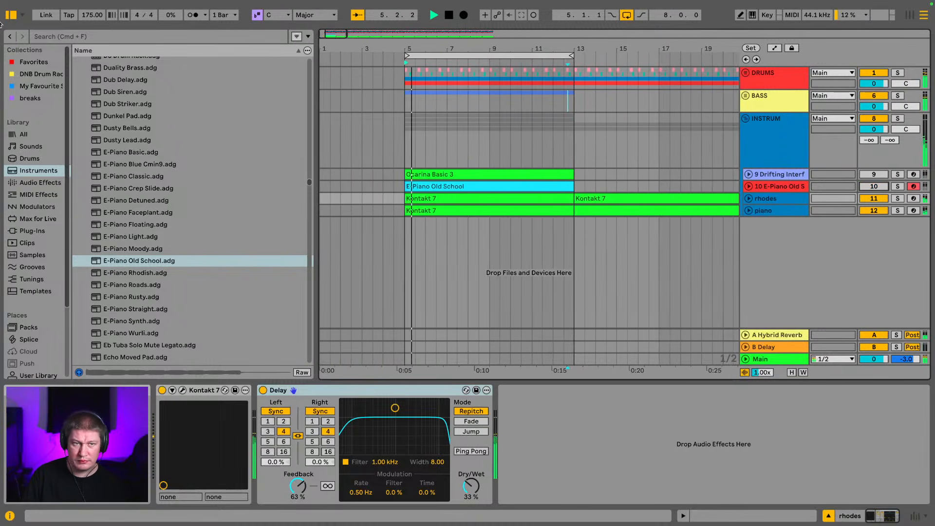
left_click(21, 16)
left_click(11, 16)
left_click(11, 15)
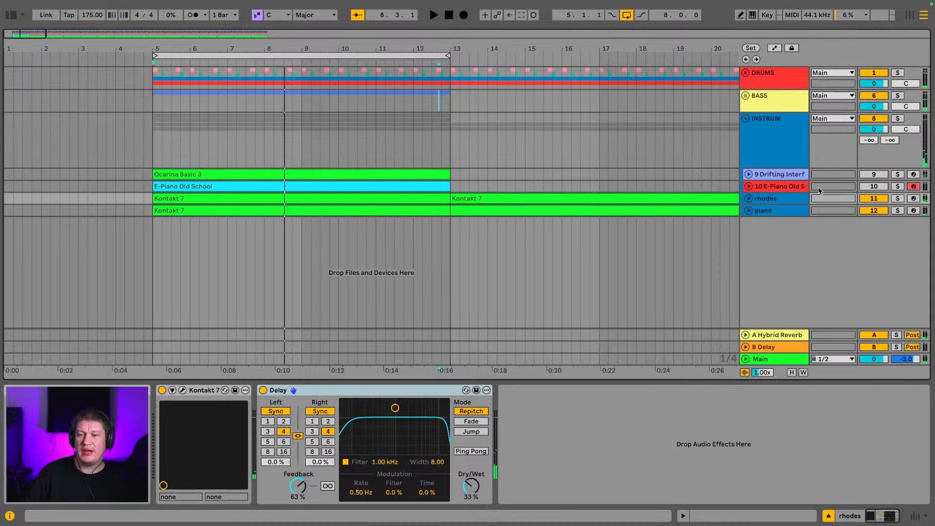
- Listen to the rhodes track soloed and with the piano added, clear the solos and collapse the INSTRUM group
left_click(897, 200)
key("space")
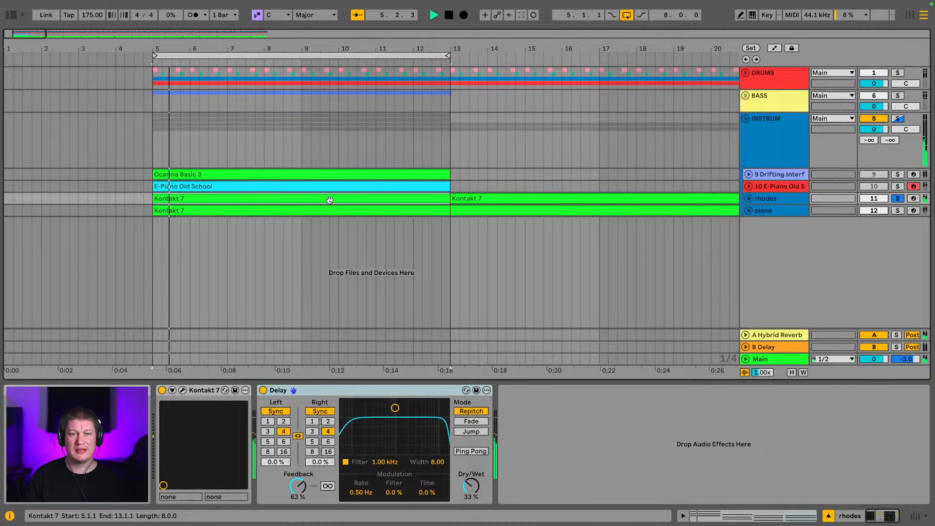
left_click(899, 211)
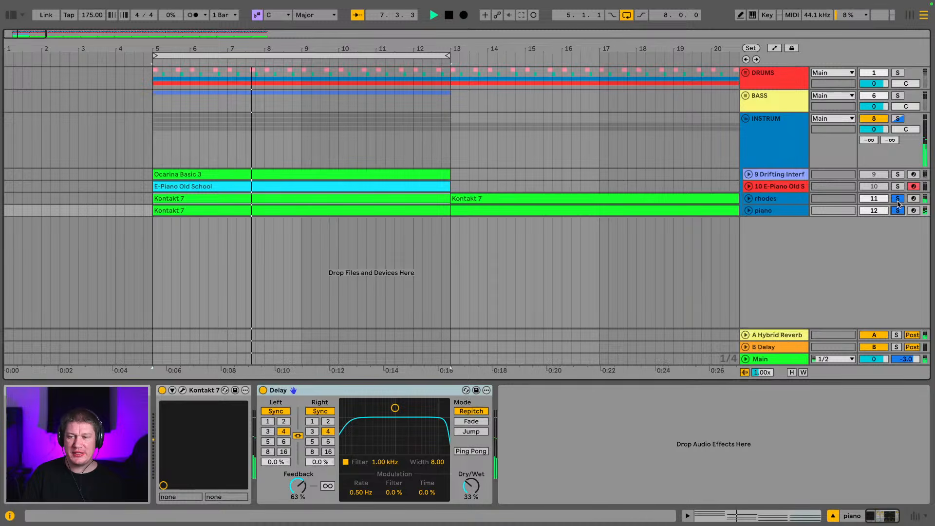
key("space")
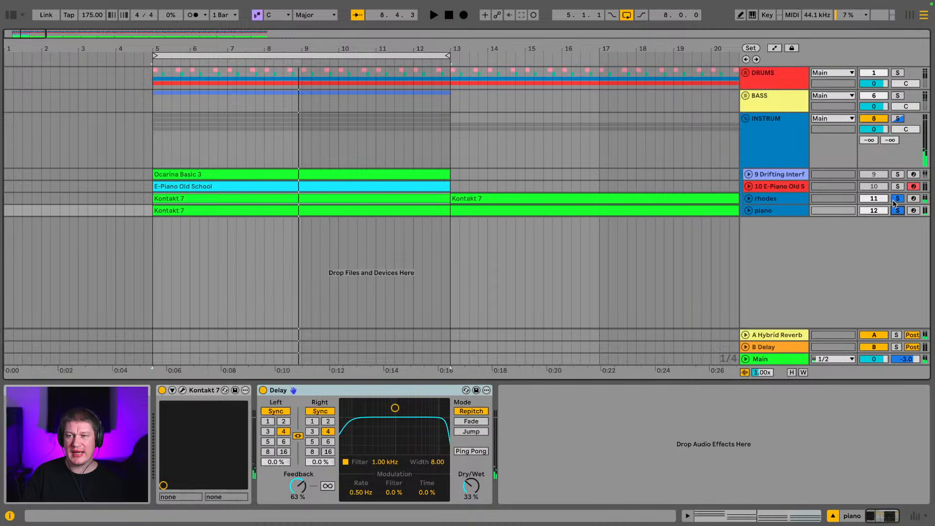
left_click(896, 199)
left_click(746, 118)
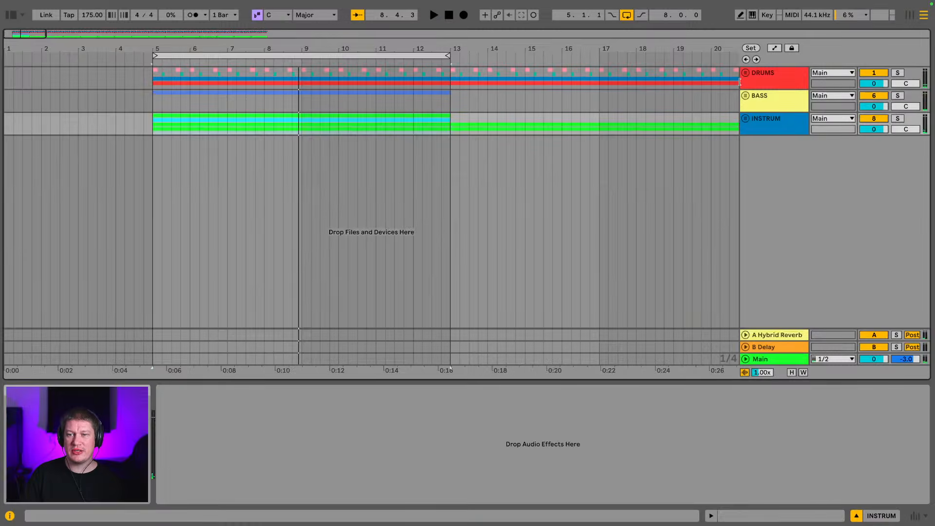
- Expand the DRUMS group with enlarged kick and snare tracks, and play both soloed from bar 5
left_click(745, 73)
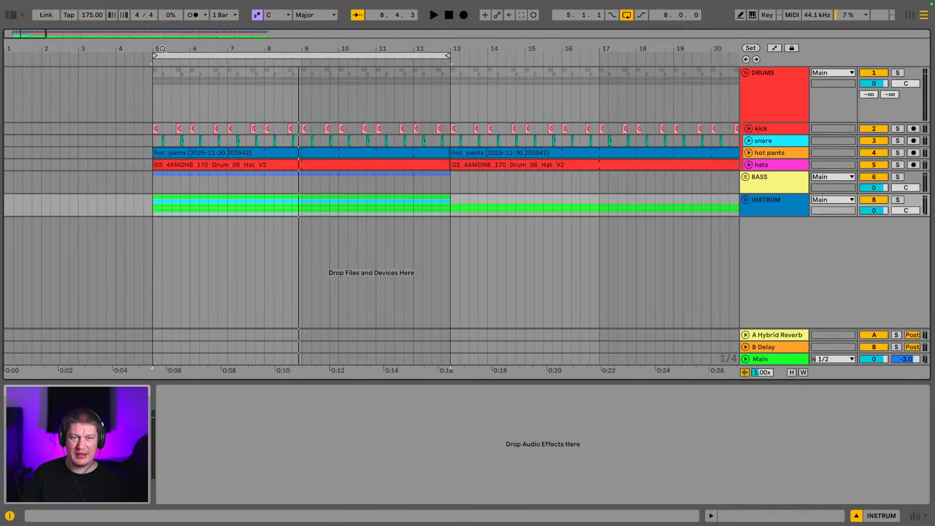
left_click_drag(162, 48, 456, 124)
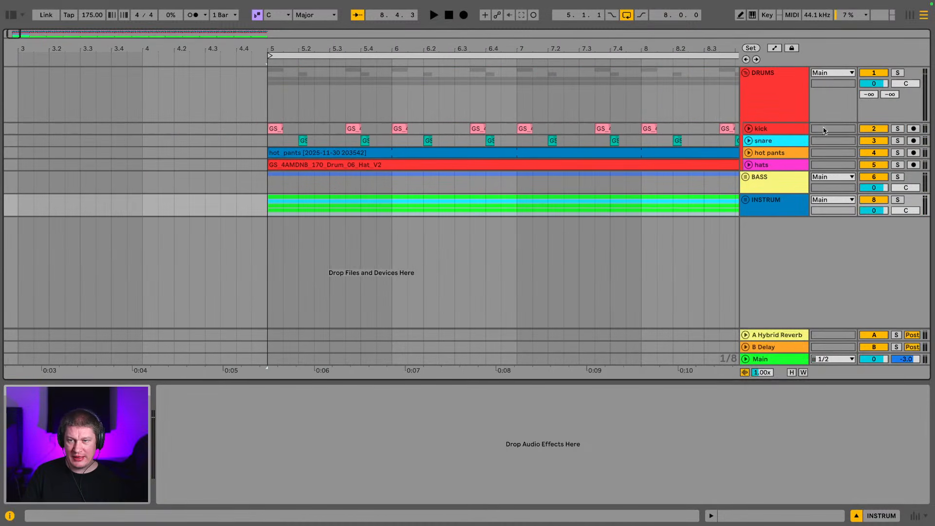
left_click(749, 129)
left_click(748, 185)
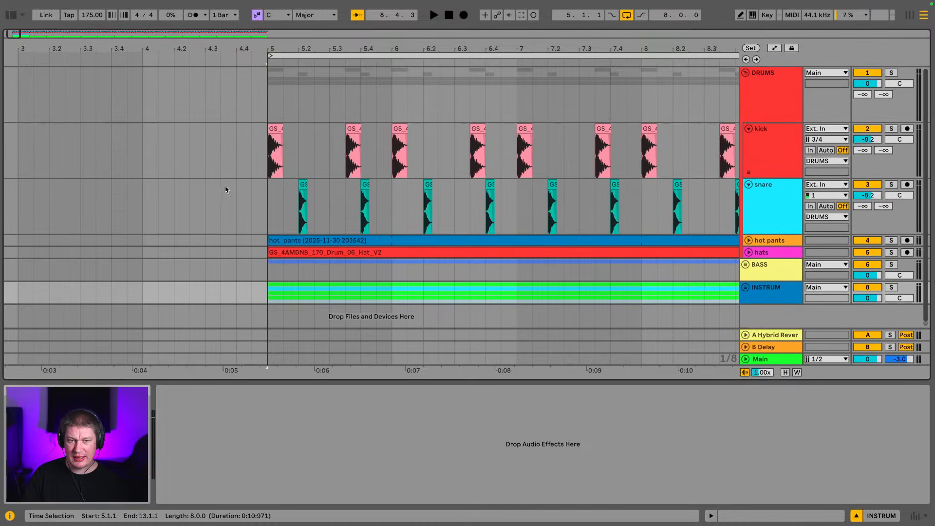
left_click(268, 225)
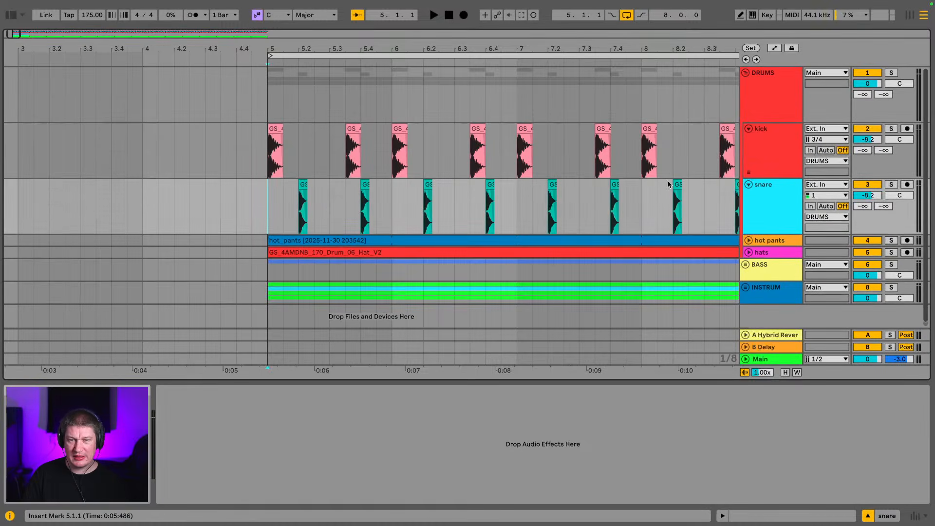
left_click(891, 129)
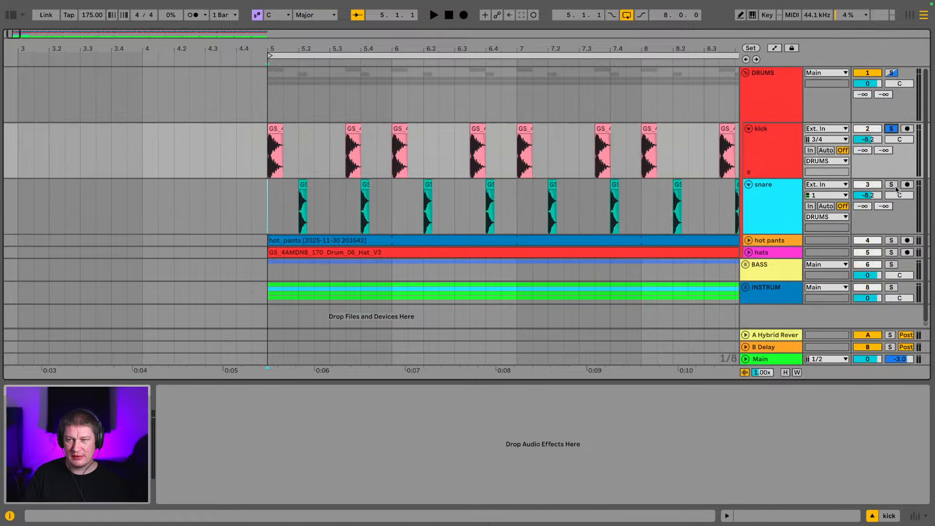
left_click(892, 185)
key("space")
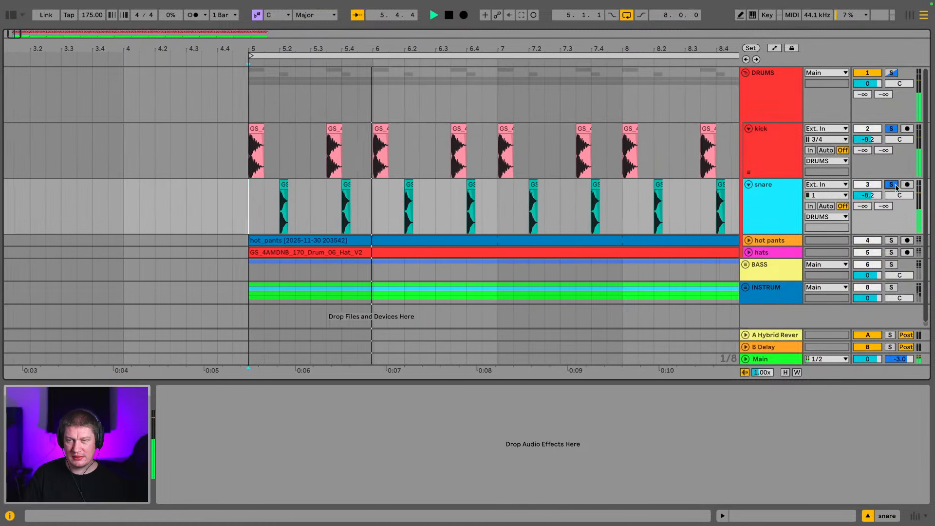
- Add the hats and hot pants to the soloed playback, and solo the whole DRUMS group in collapsed form
left_click(893, 253)
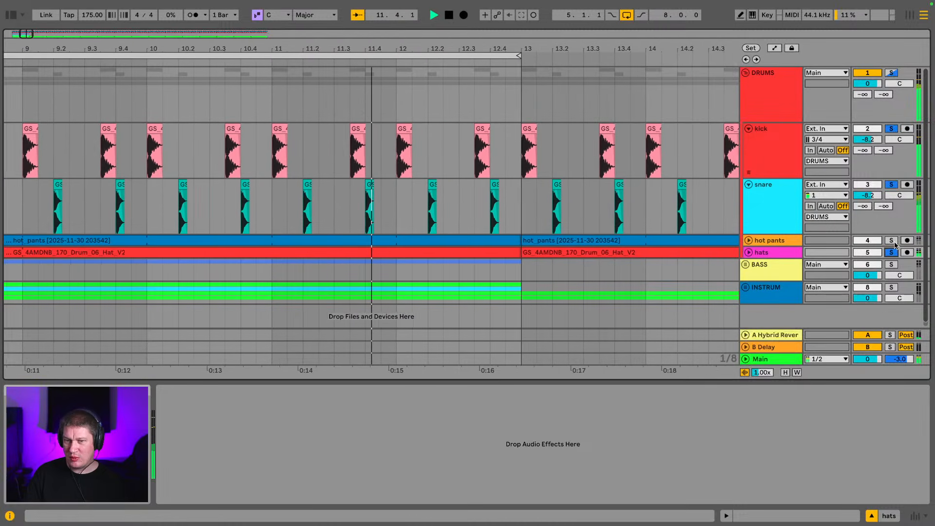
left_click(892, 241)
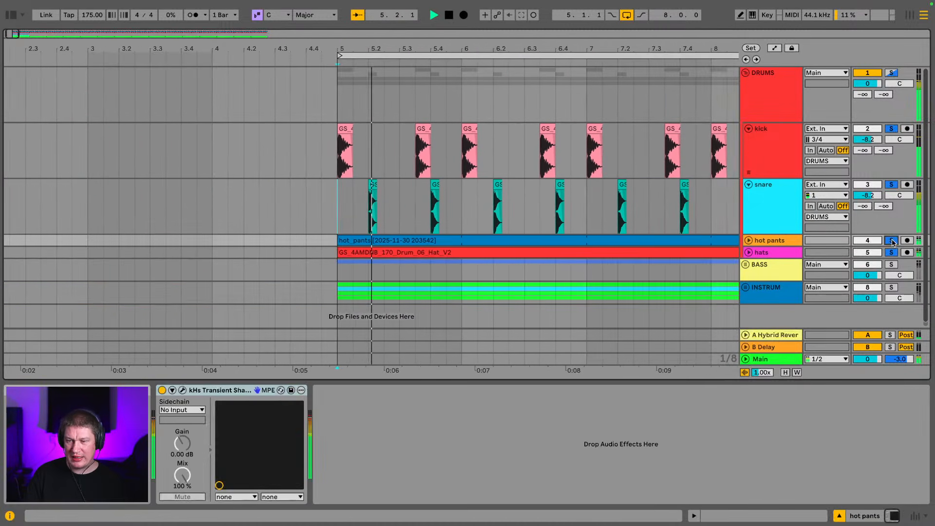
left_click(891, 72)
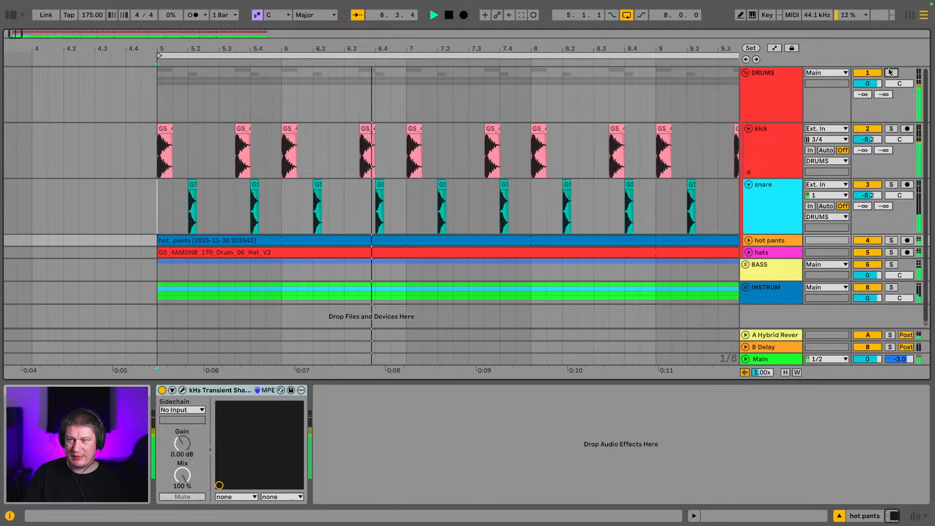
left_click(891, 73)
left_click(757, 80)
left_click(745, 72)
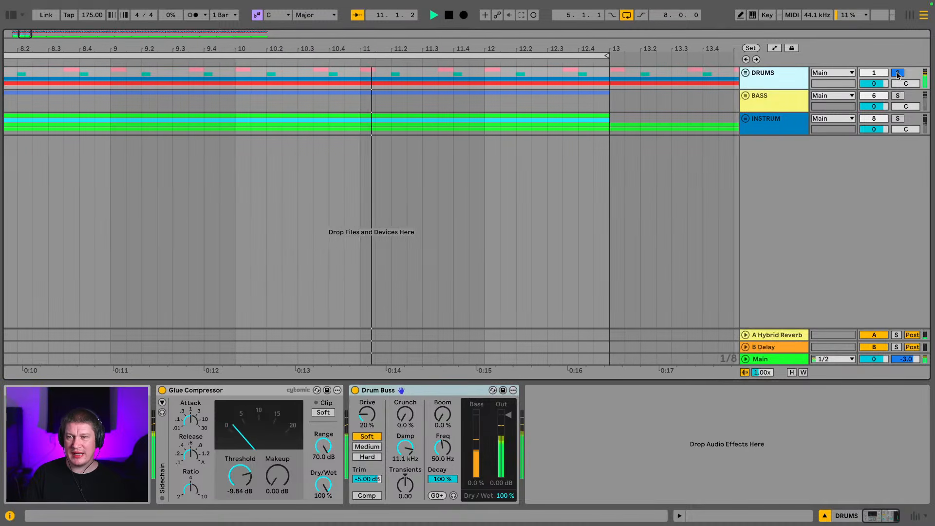
- Listen to the BASS group in solo and within the full mix, and expand it to its soloed sub track
left_click(897, 96)
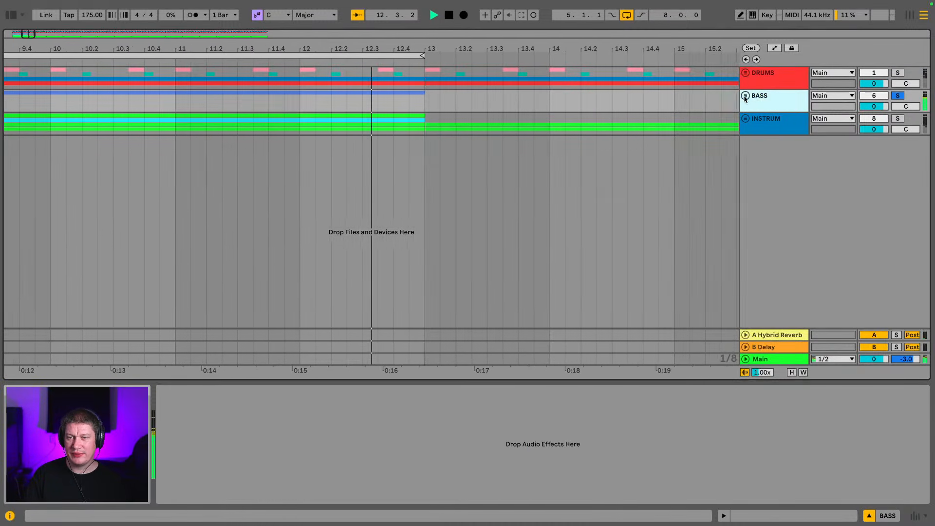
left_click(745, 96)
left_click(770, 151)
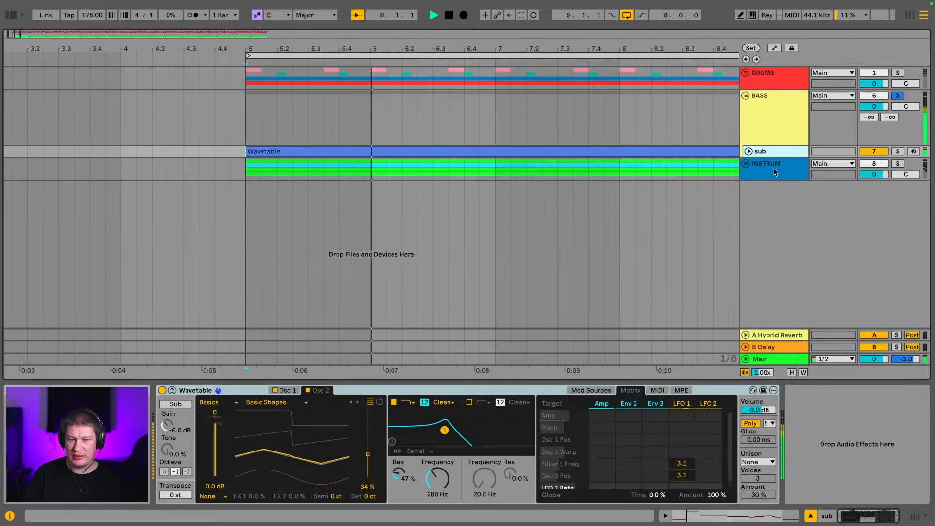
left_click(898, 96)
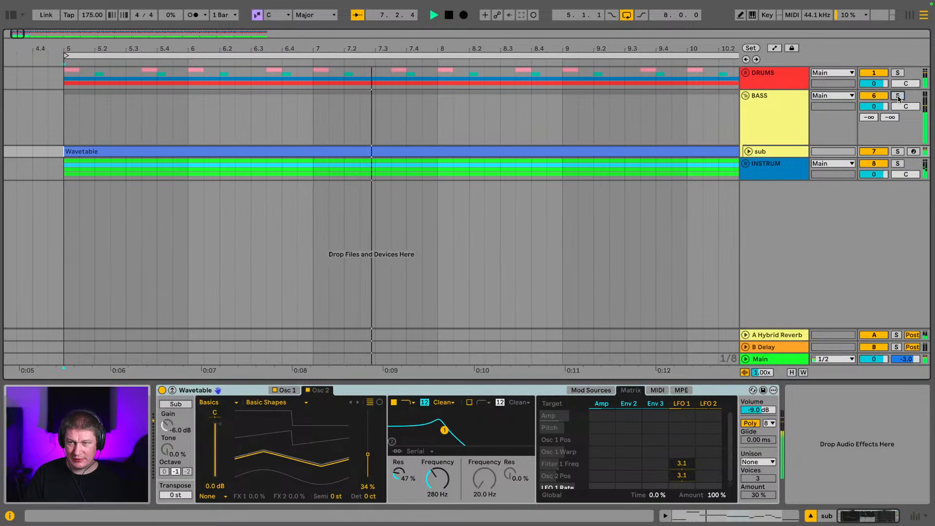
left_click(748, 96)
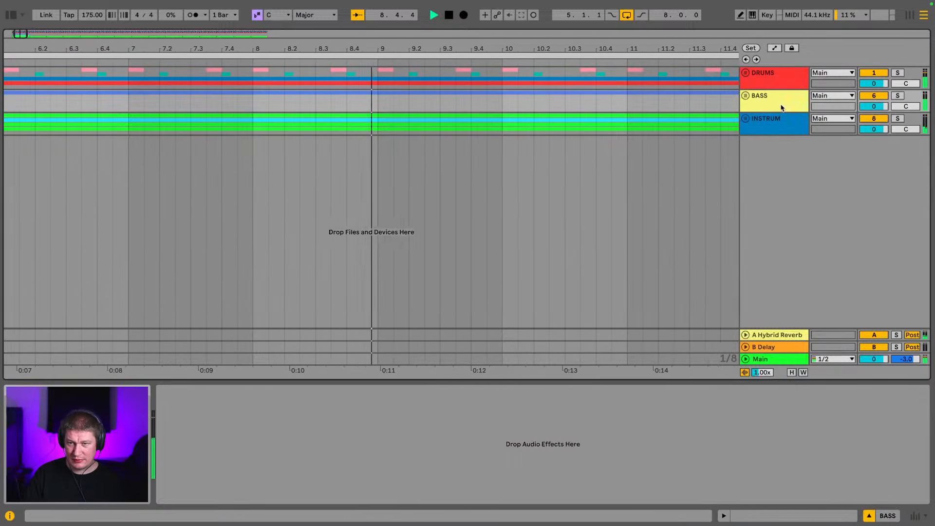
left_click(746, 96)
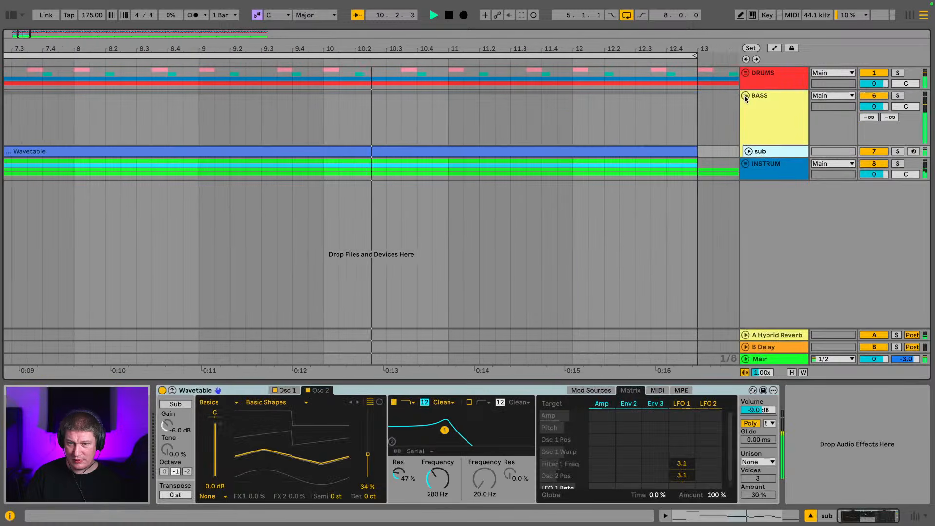
left_click(746, 96)
left_click(746, 96)
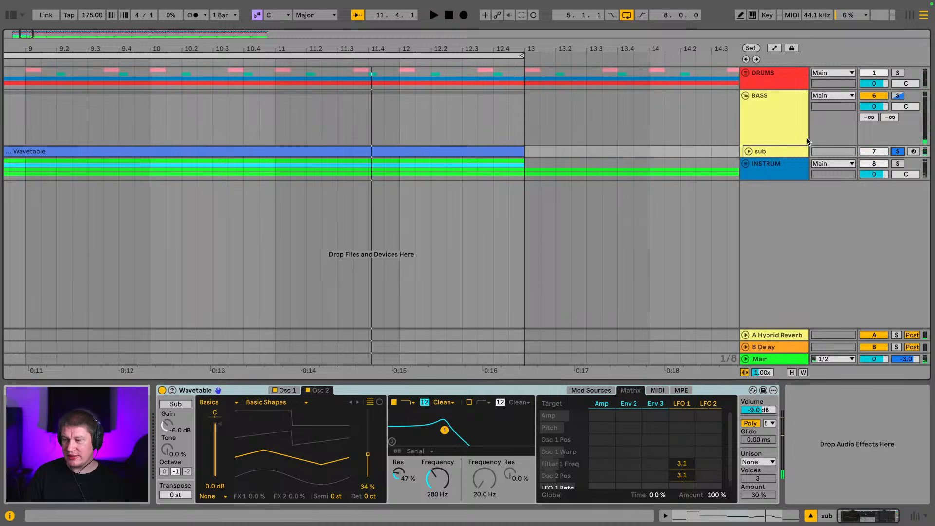
- Bring back the browser and examine the soloed sub bass in the Main track's enlarged Spectrum during playback
left_click(7, 16)
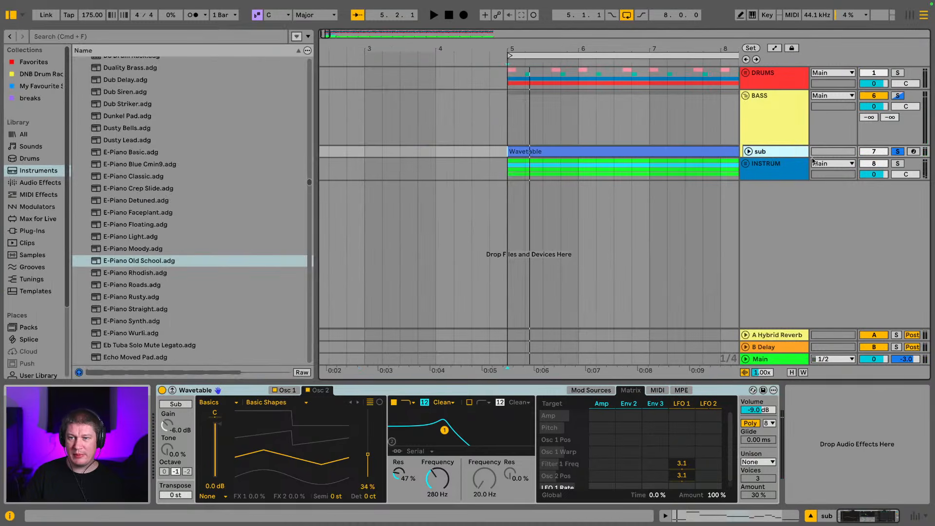
left_click(773, 360)
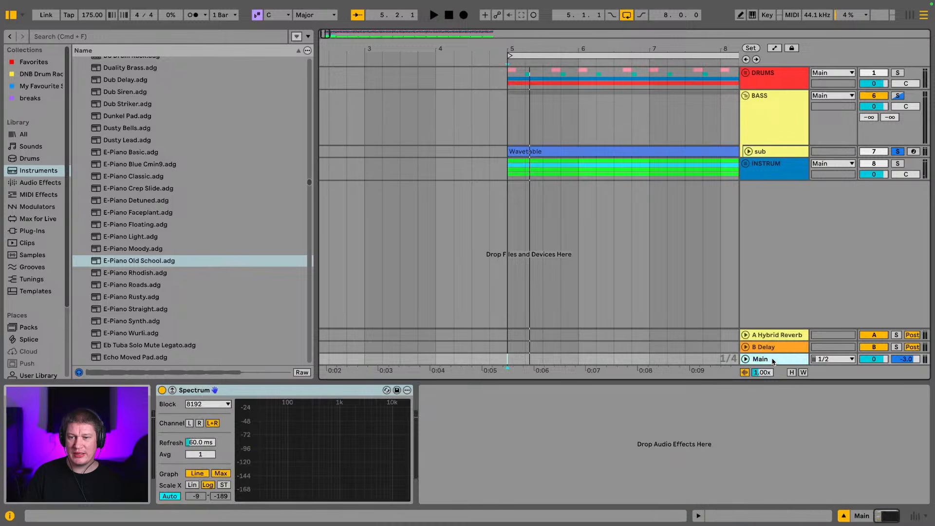
left_click(173, 390)
key("space")
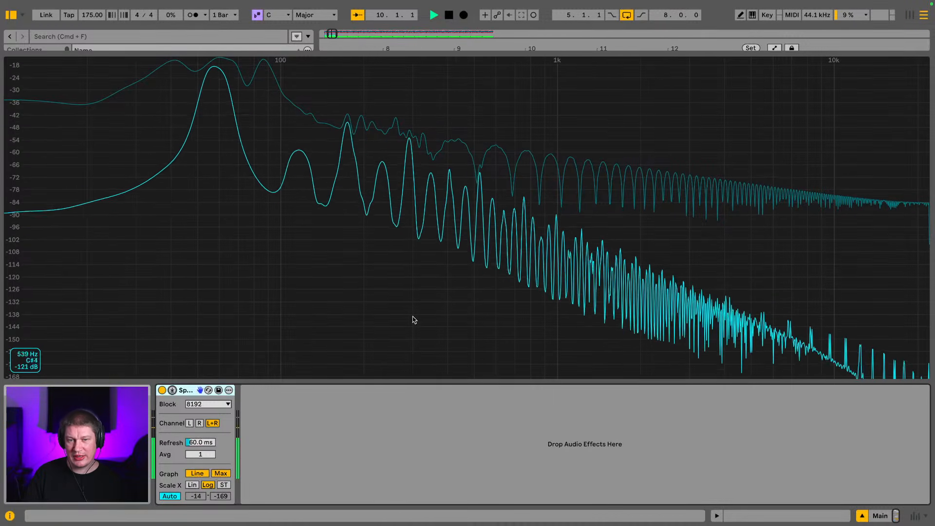
left_click(172, 390)
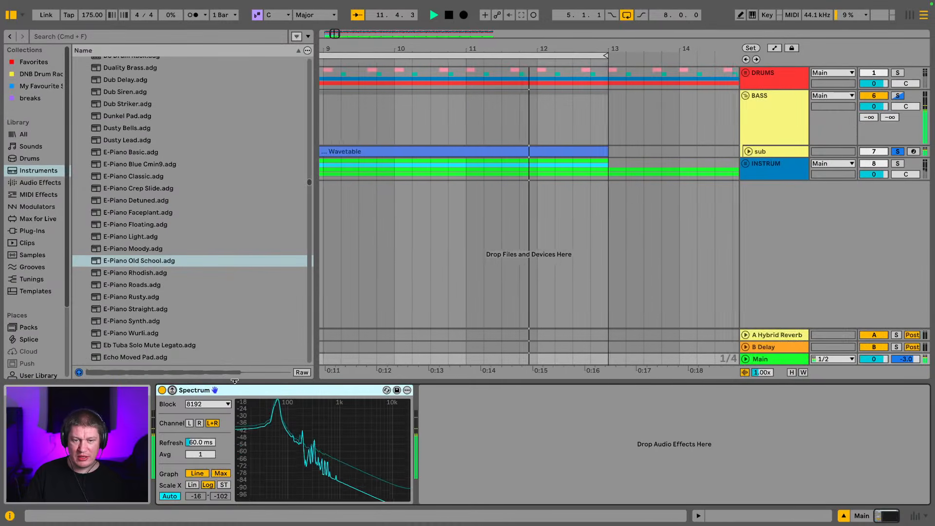
- Enlarge the sub track, add a Saturator audio effect after its Wavetable and lower the Saturator's output to -21 dB
left_click(749, 152)
left_click(771, 170)
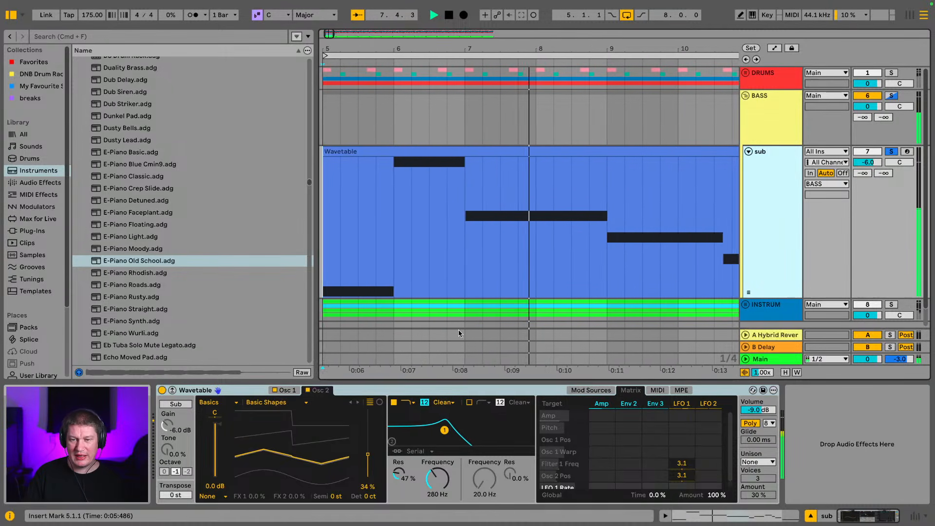
left_click(33, 181)
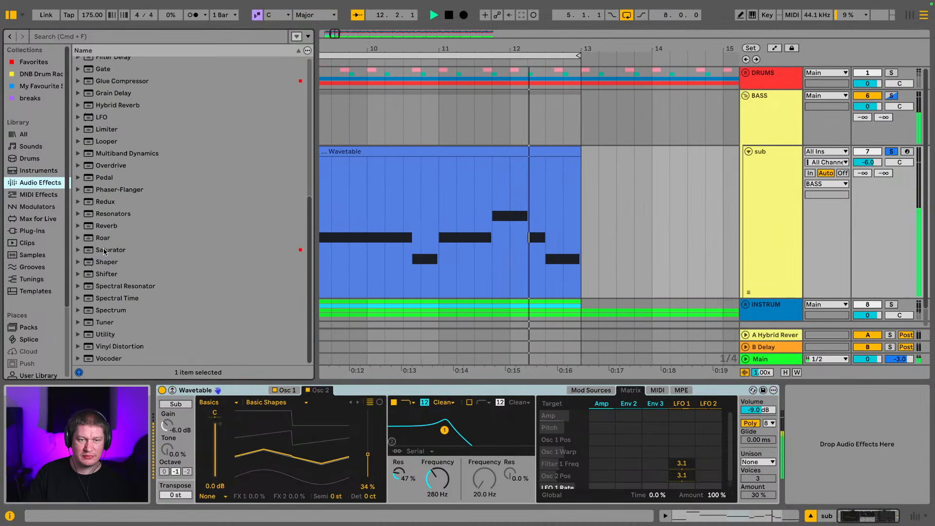
left_click_drag(104, 250, 815, 411)
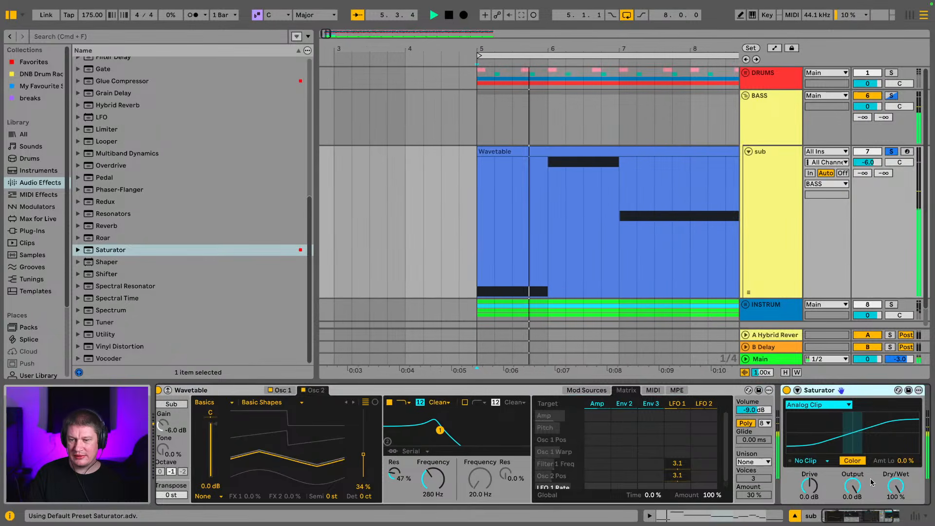
left_click_drag(857, 488, 857, 507)
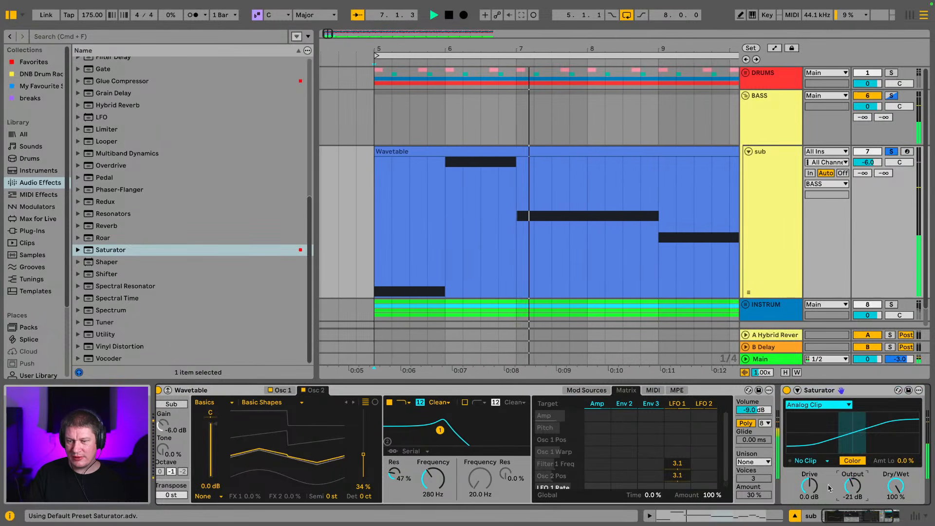
- Set the Saturator's drive to 19 dB and try its Soft Sine and Medium Curve shapes on the soloed sub
left_click_drag(809, 486, 810, 458)
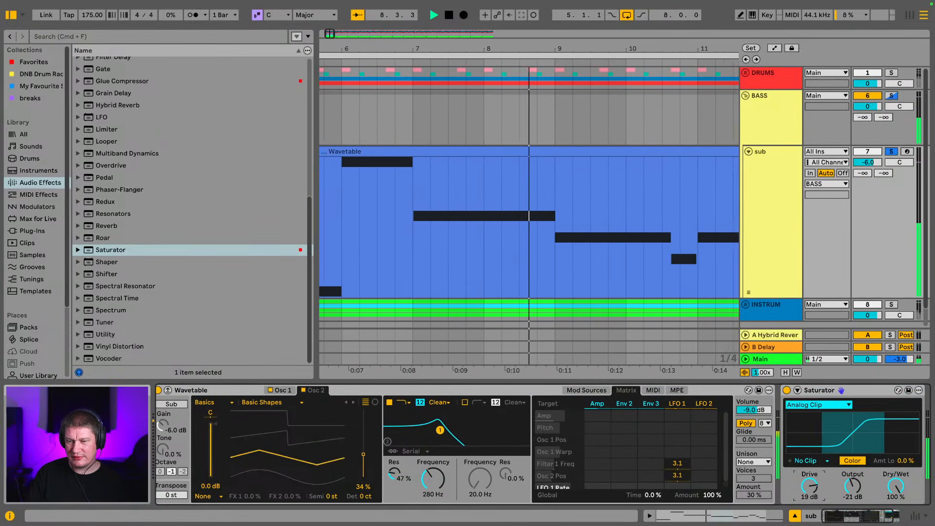
left_click(832, 406)
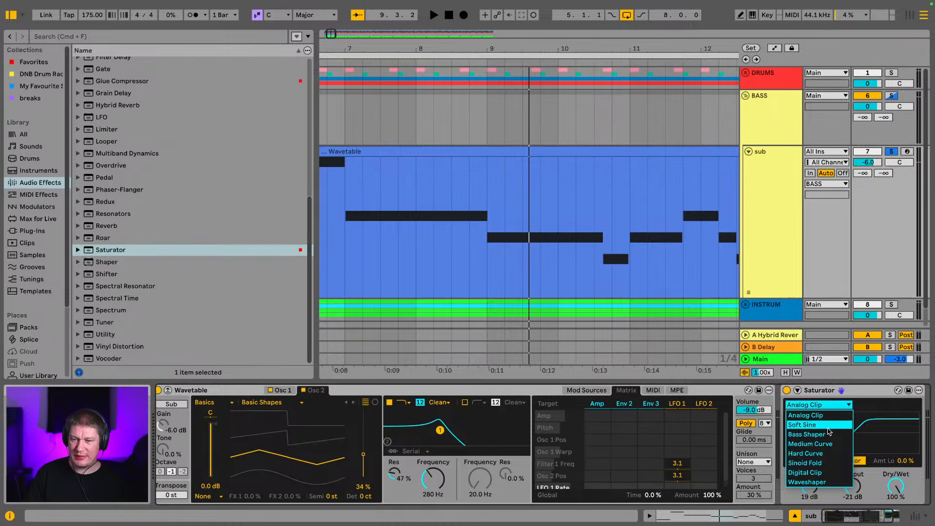
left_click(830, 432)
key("space")
left_click(824, 406)
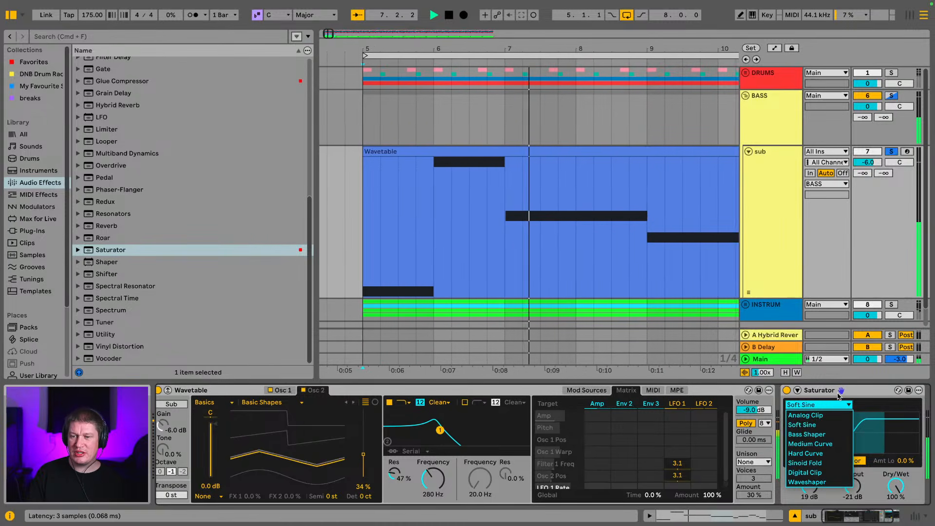
left_click(816, 422)
left_click(816, 405)
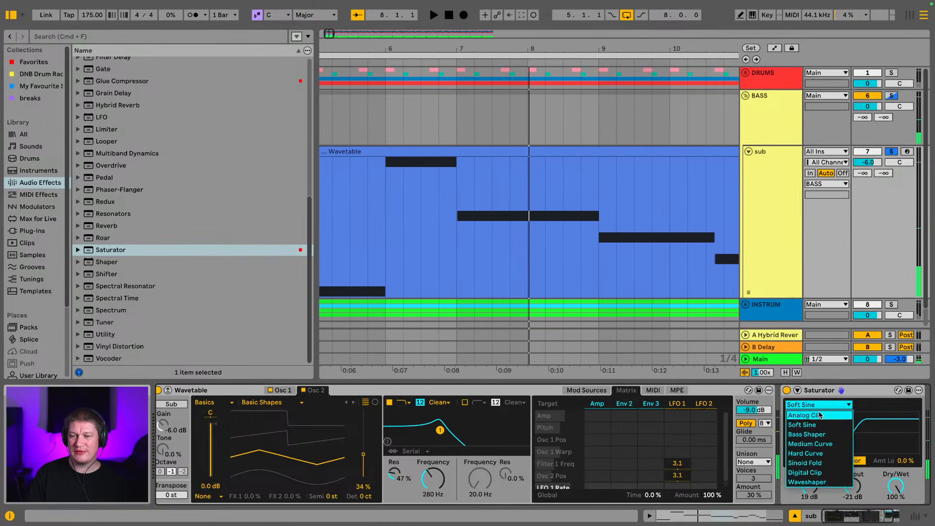
left_click(829, 443)
key("space")
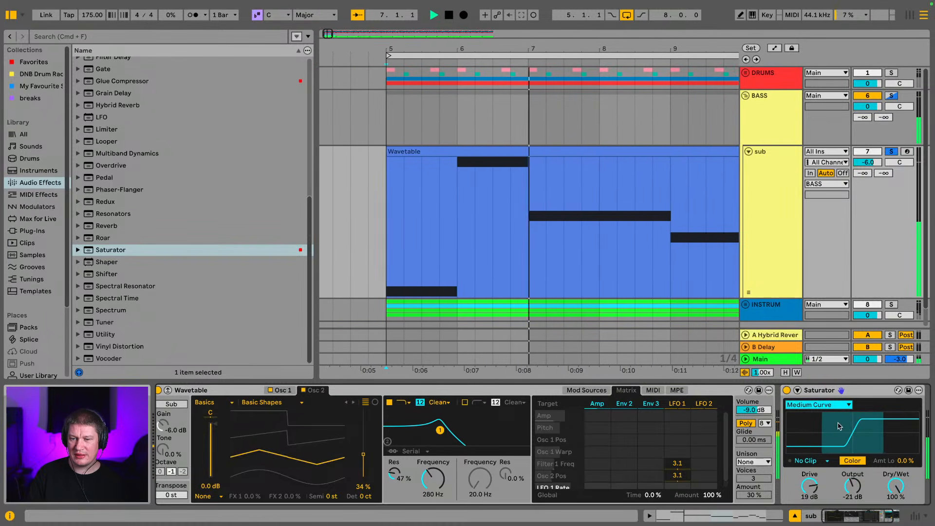
- Set the Saturator to 13 dB drive and -13 dB output, and switch its shape to Hard Curve
left_click_drag(809, 486, 809, 492)
left_click_drag(807, 485, 852, 472)
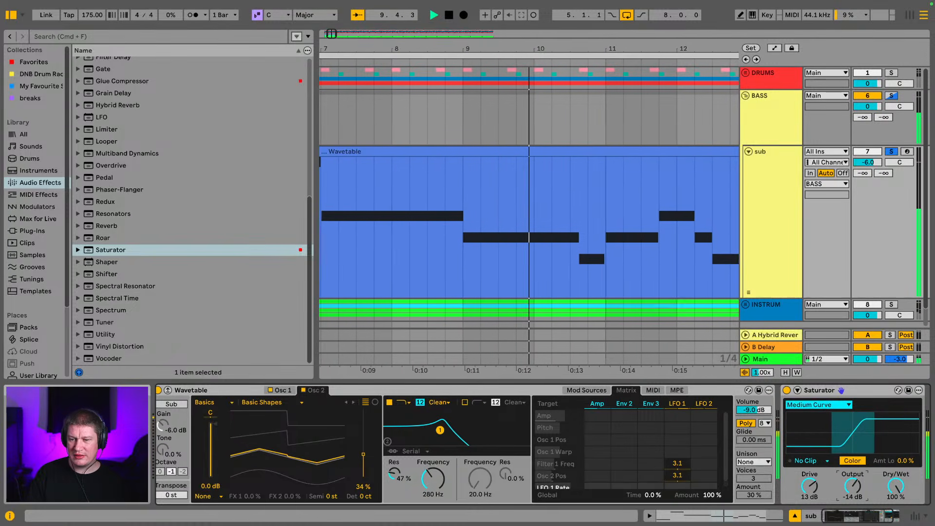
left_click(837, 407)
left_click(816, 455)
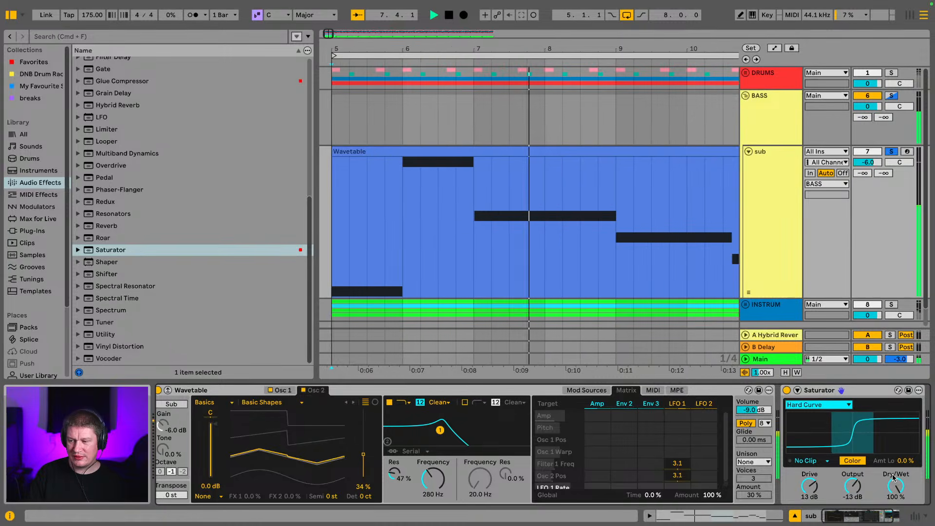
- Unsolo the sub to hear it in the full mix and lower the Saturator's dry/wet to 28 %
left_click(891, 152)
left_click_drag(896, 486, 895, 513)
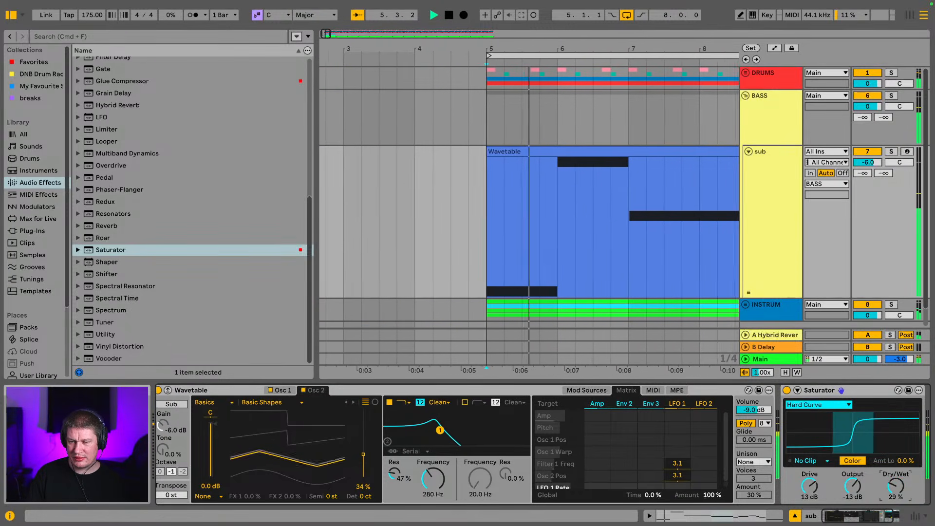
left_click(828, 405)
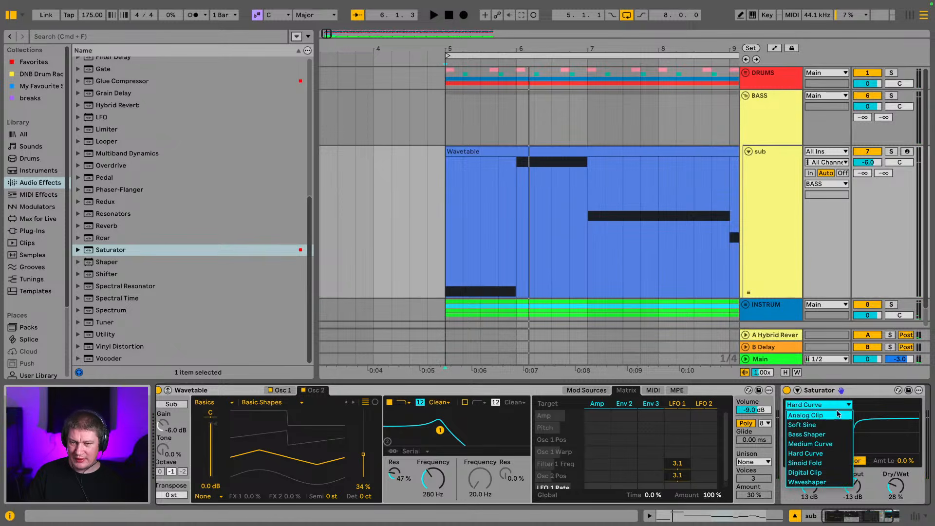
left_click(835, 397)
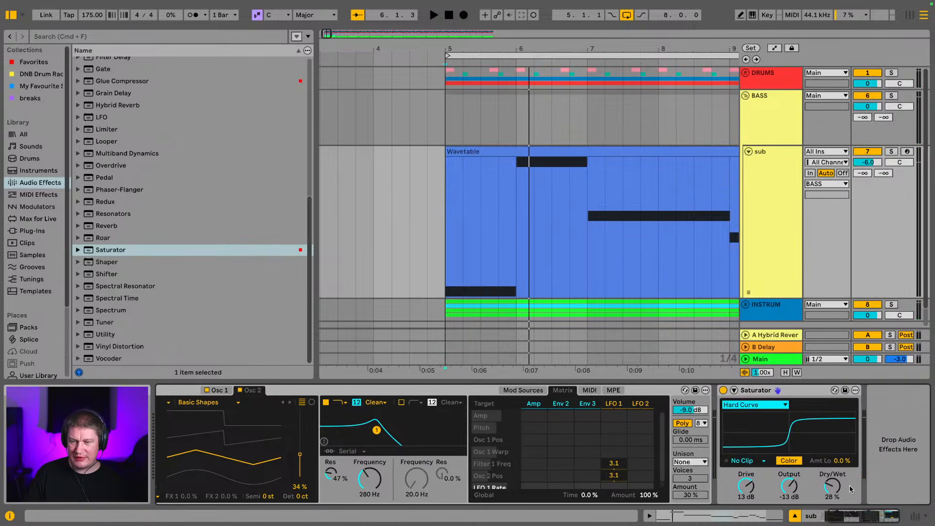
- Set the Saturator to Bass Shaper, 100 % wet, 16 dB drive and -16 dB output, checking the sub in solo before returning to the full mix
left_click(782, 405)
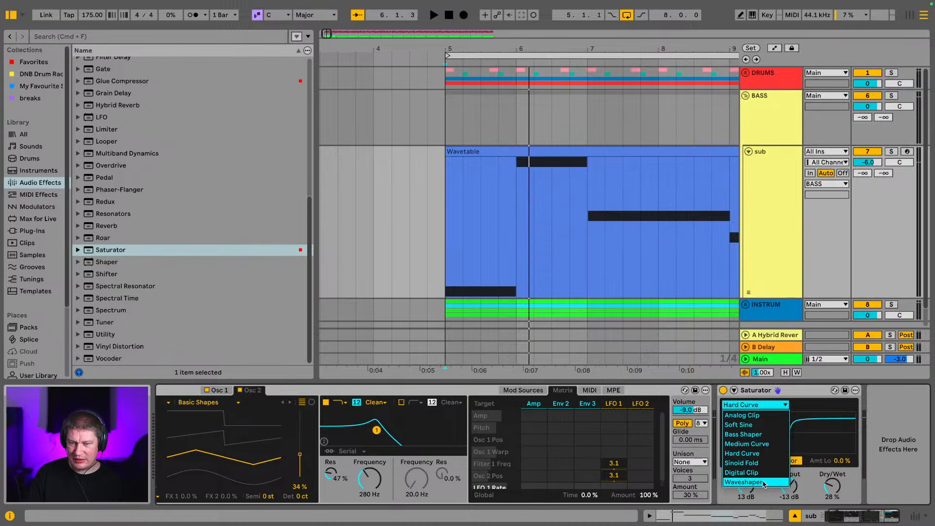
left_click(764, 435)
double_click(833, 486)
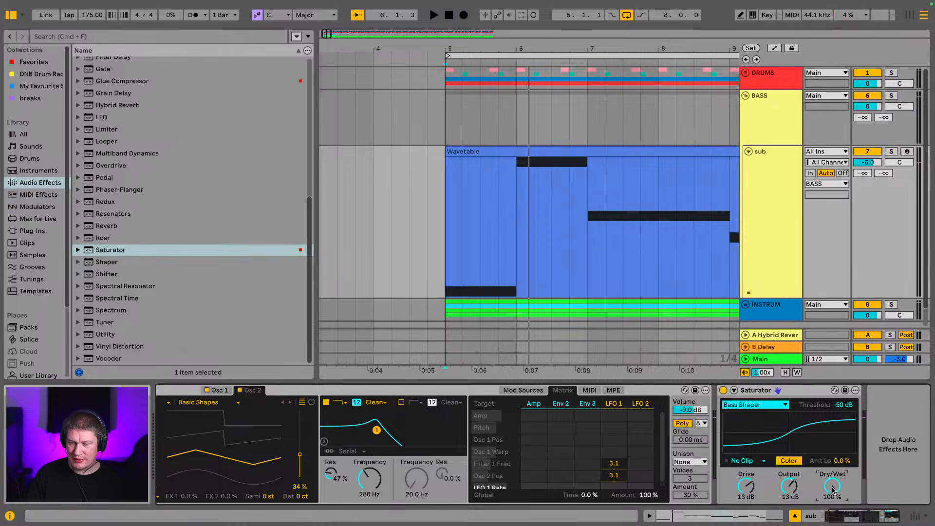
key("space")
left_click(891, 152)
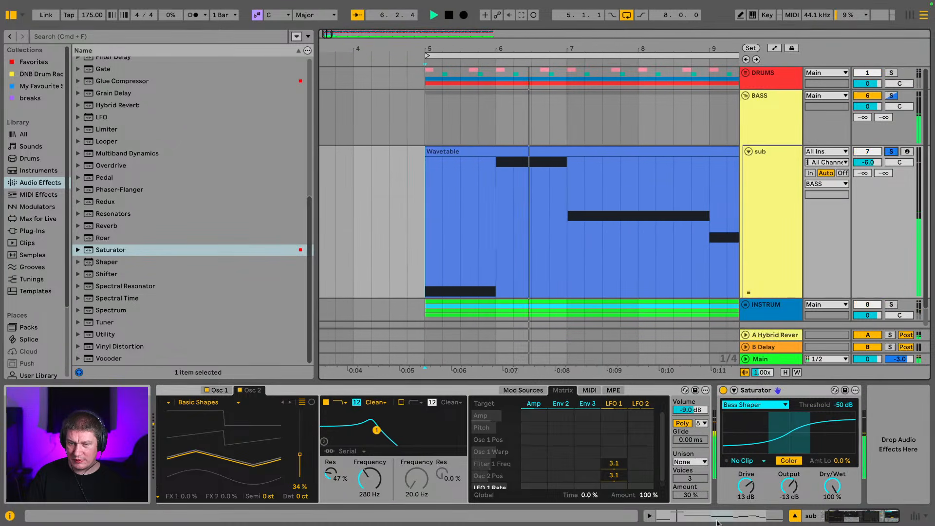
left_click_drag(755, 488, 791, 493)
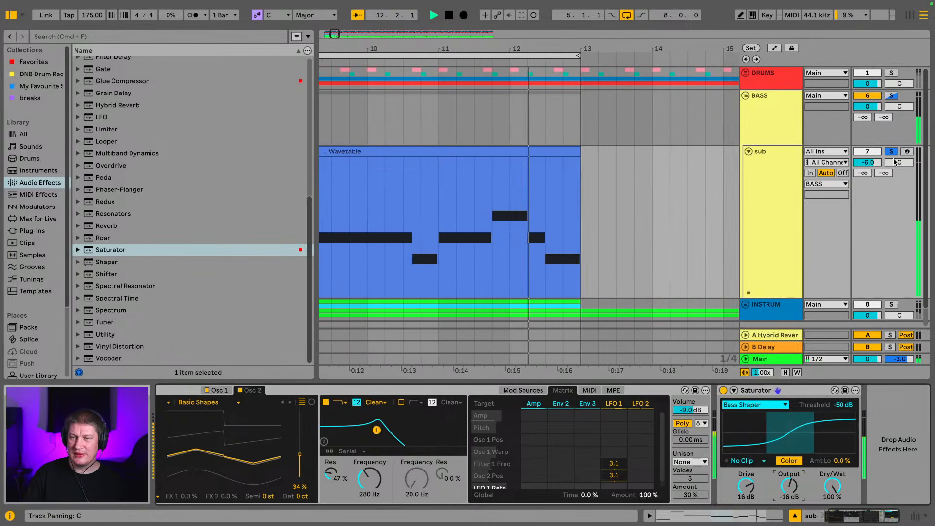
left_click(891, 152)
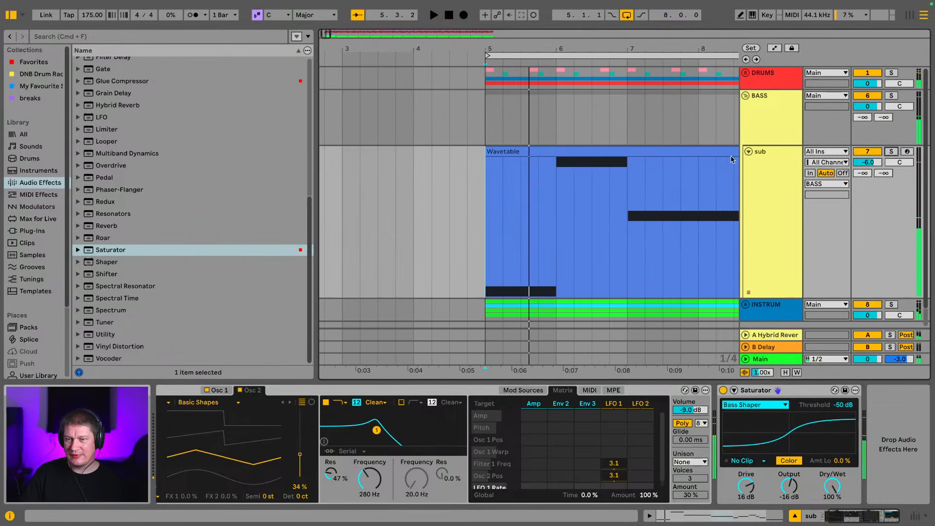
- Hide the browser and select the arrangement's looped time span from bar 5 to bar 13
left_click(11, 15)
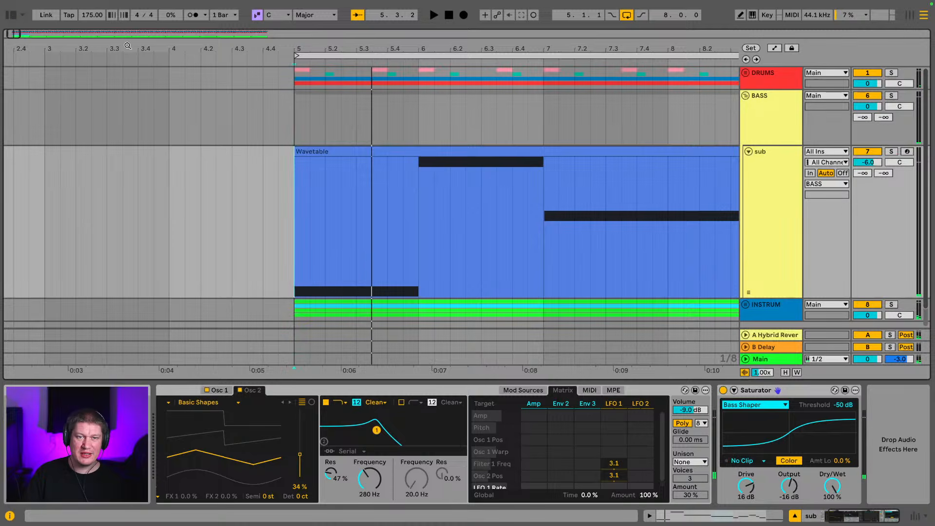
key("minus")
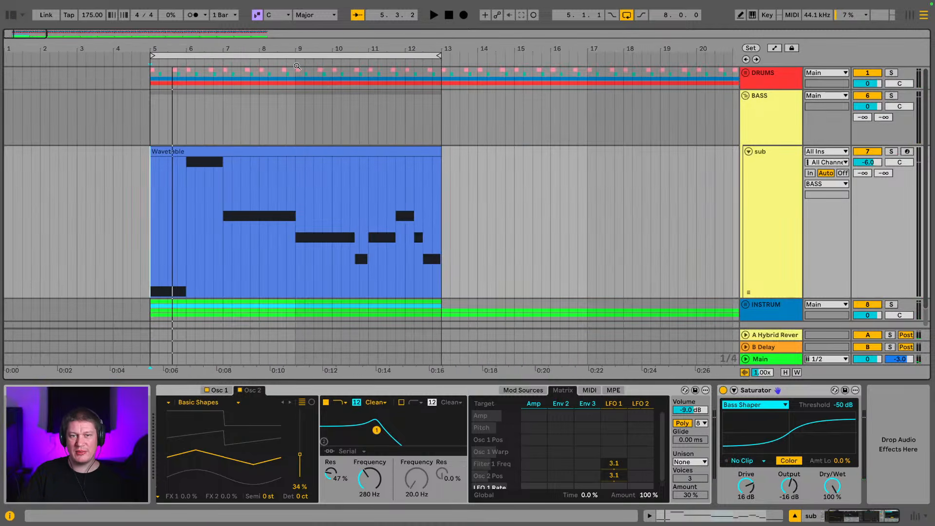
left_click(303, 58)
left_click(302, 58)
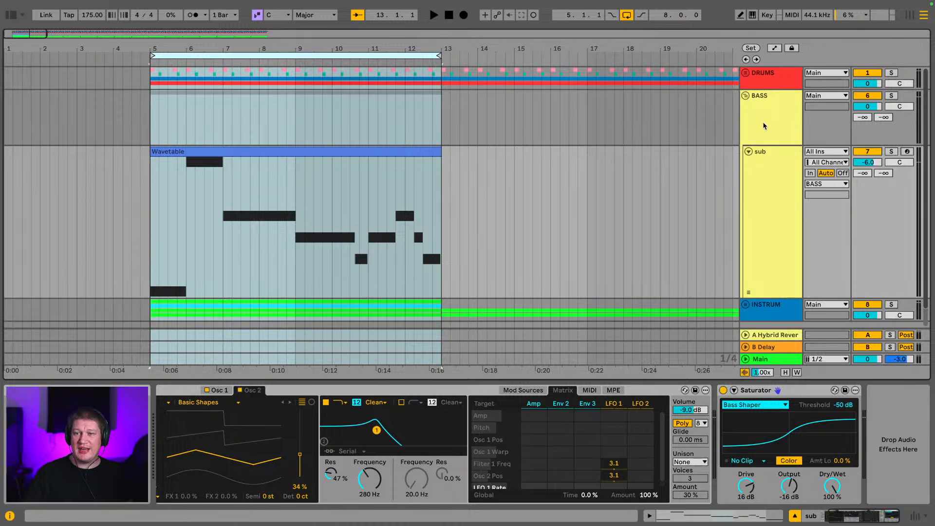
- Collapse the sub track and its enclosing BASS group
left_click(750, 152)
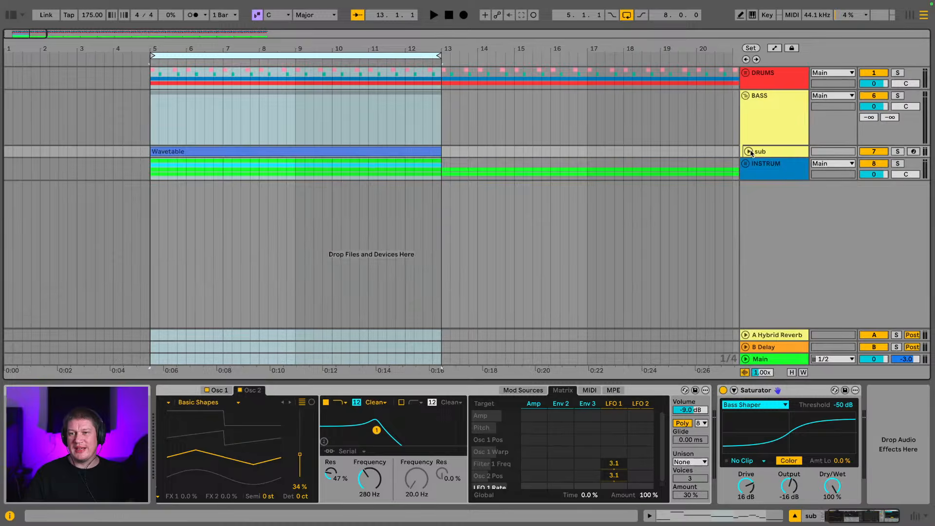
left_click(746, 96)
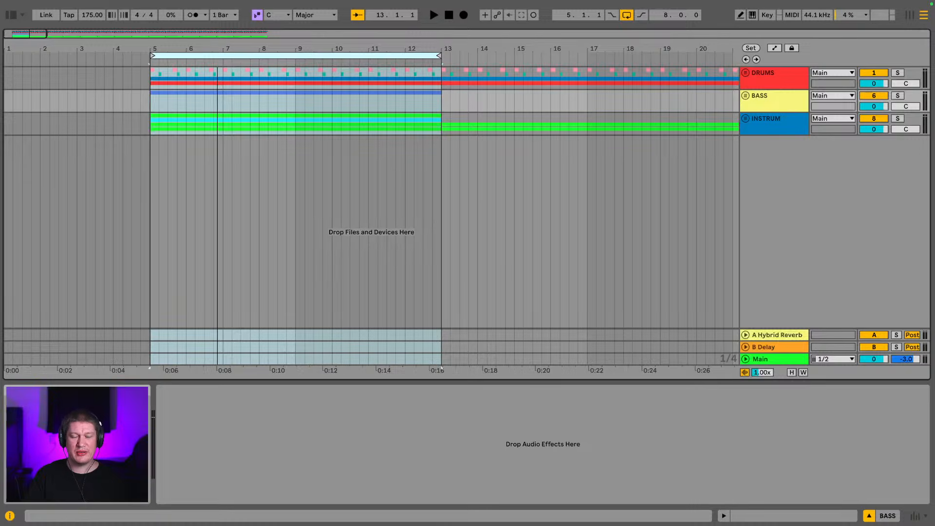
left_click_drag(217, 44, 220, 64)
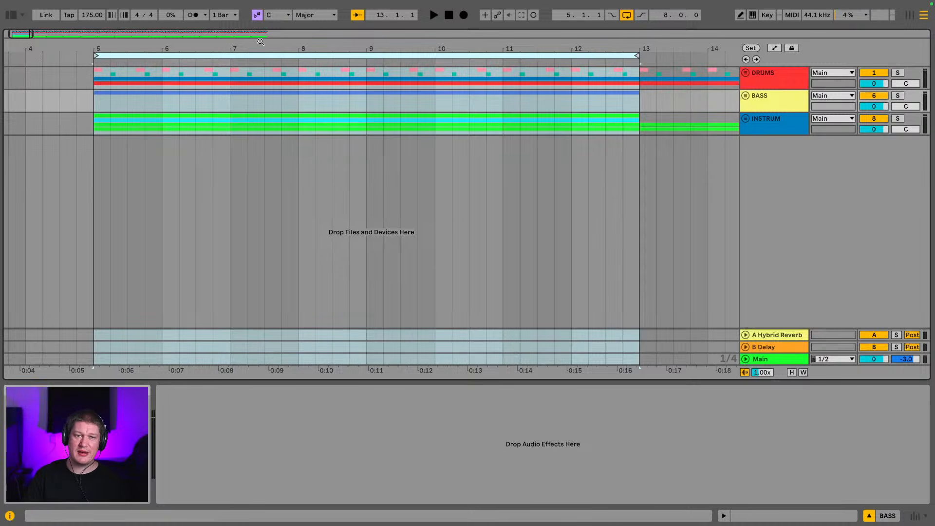
left_click_drag(262, 44, 280, 46)
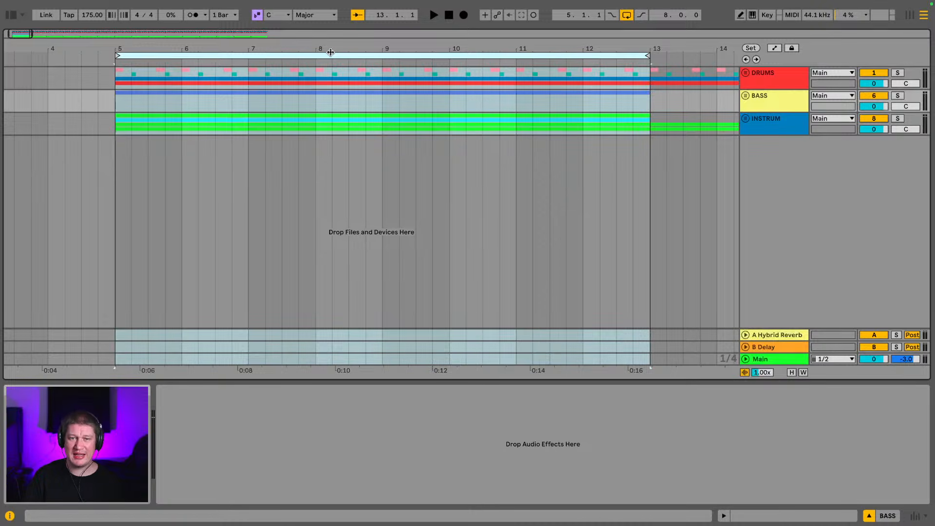
- Listen to the saturated sub in the full mix, delete its Saturator, and leave the BASS group collapsed
key("space")
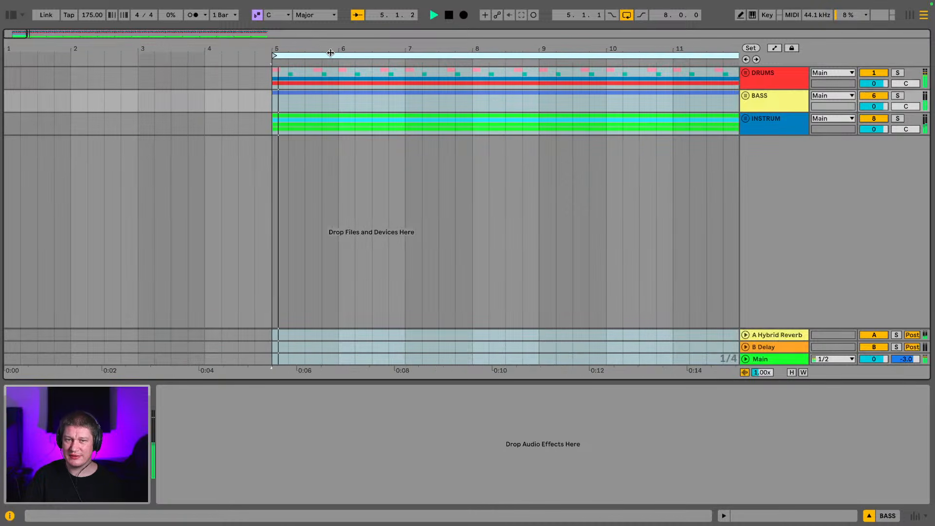
left_click_drag(418, 49, 313, 45)
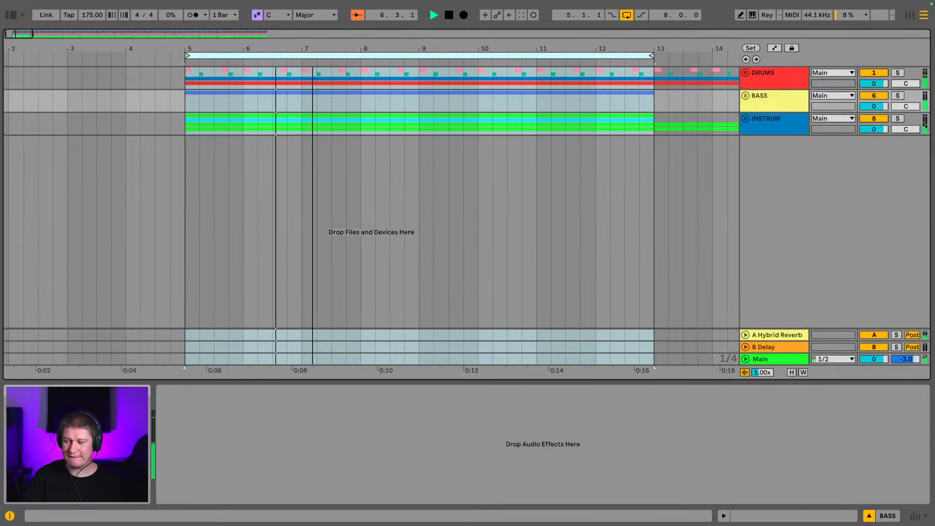
left_click(804, 107)
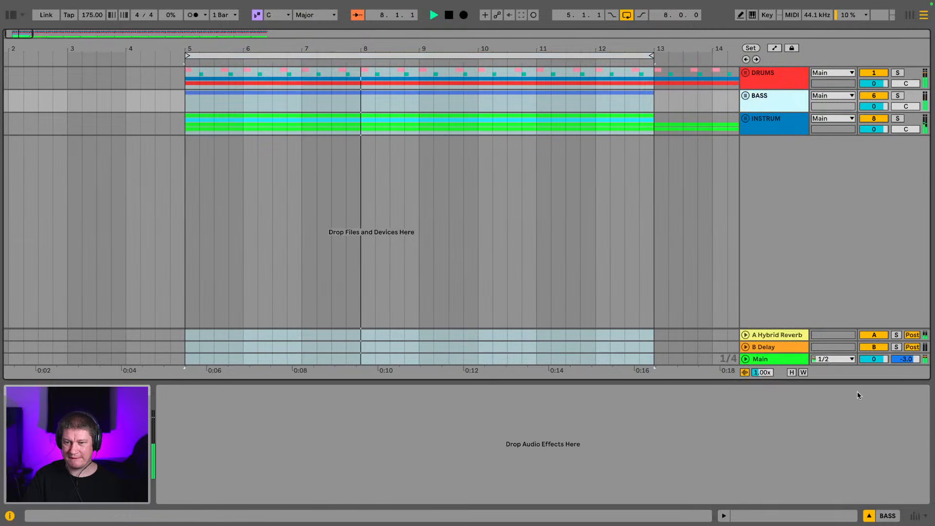
left_click(745, 97)
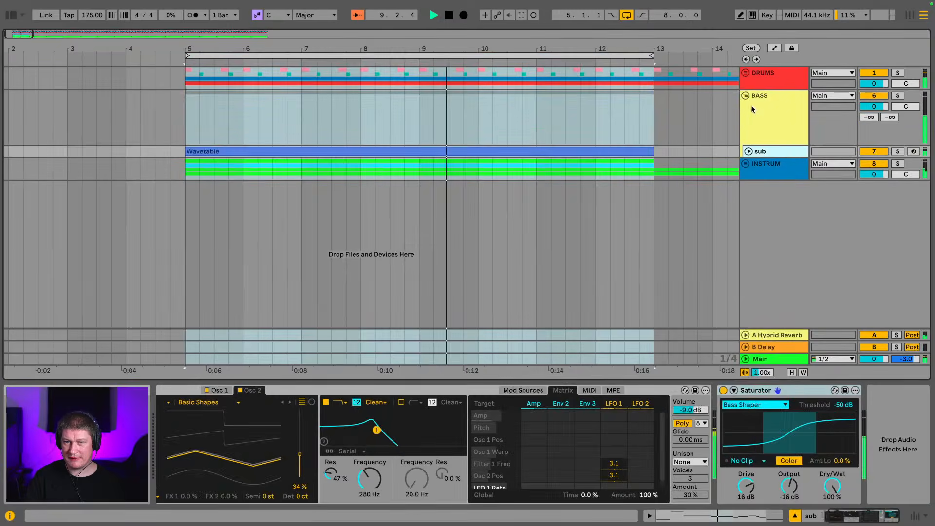
key("space")
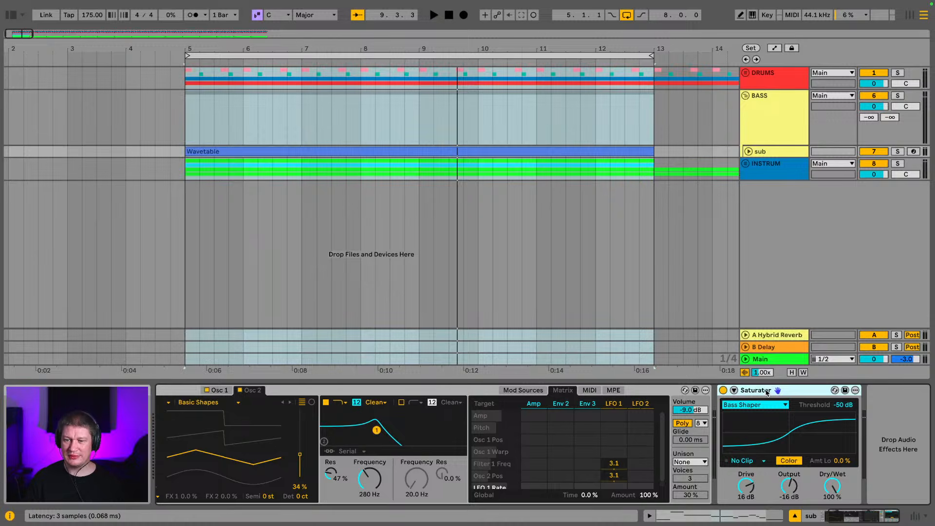
key("Delete")
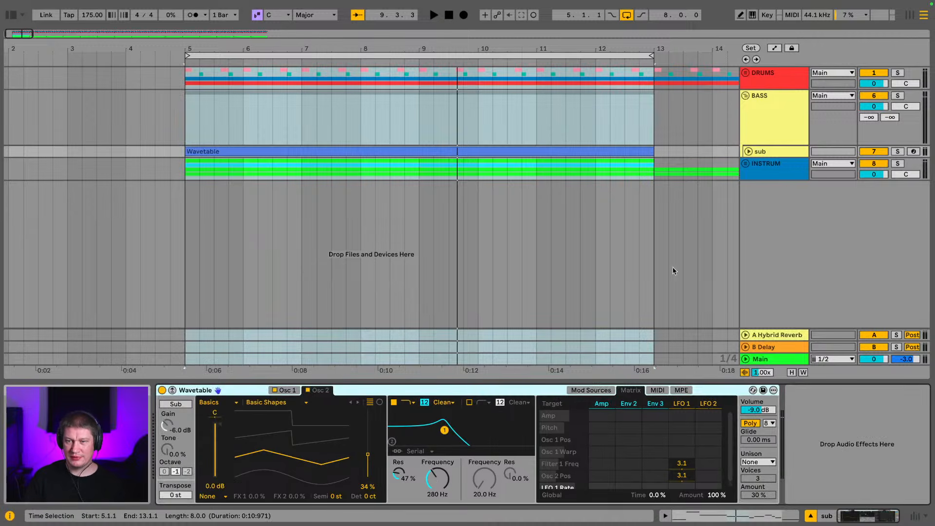
left_click(746, 96)
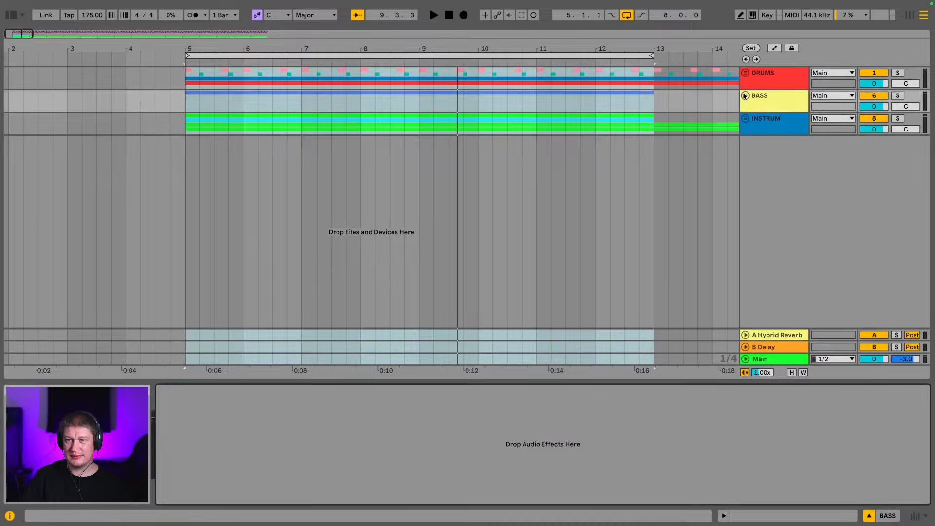
- Play back the looped section with the DRUMS, BASS and INSTRUM groups together
left_click_drag(503, 49, 417, 48)
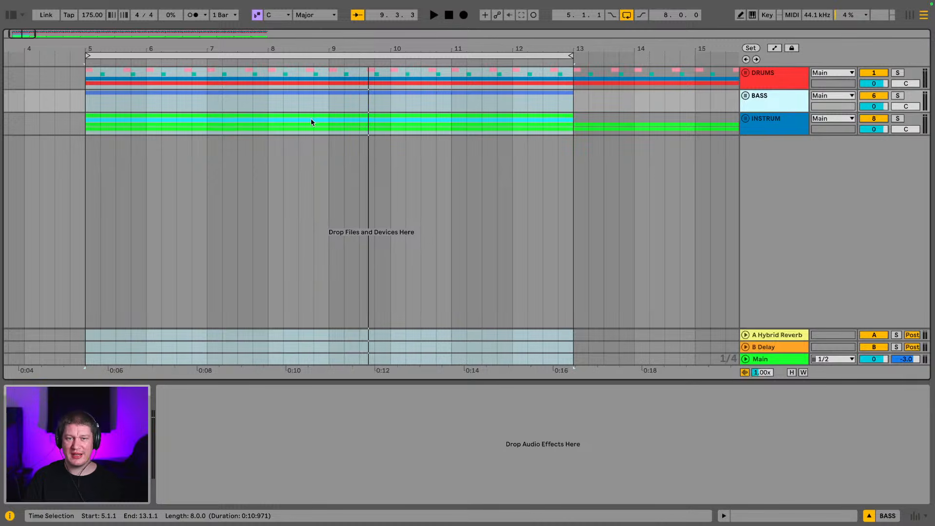
left_click_drag(290, 50, 301, 51)
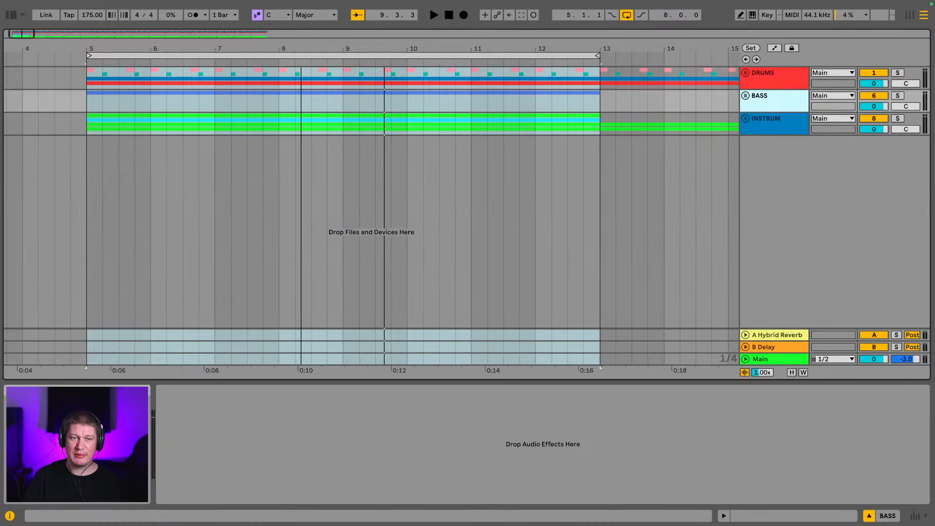
left_click(301, 51)
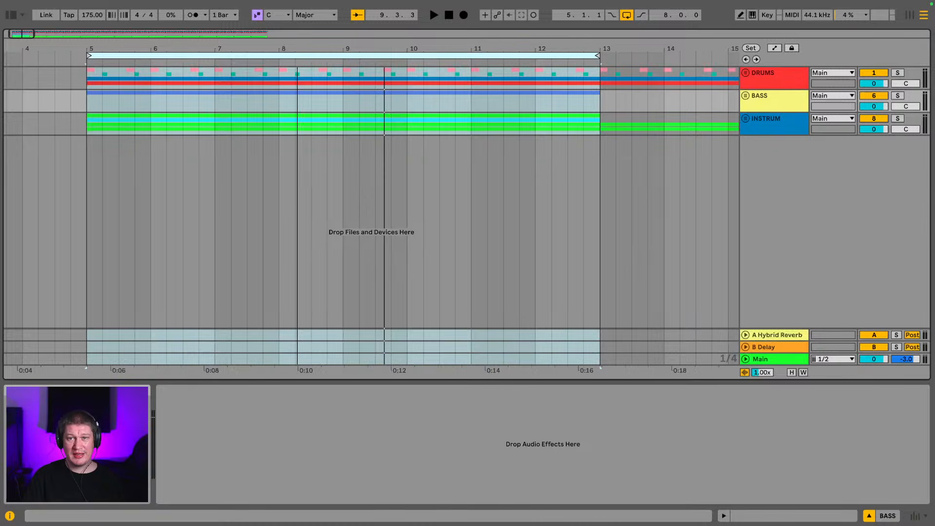
left_click_drag(297, 40, 299, 44)
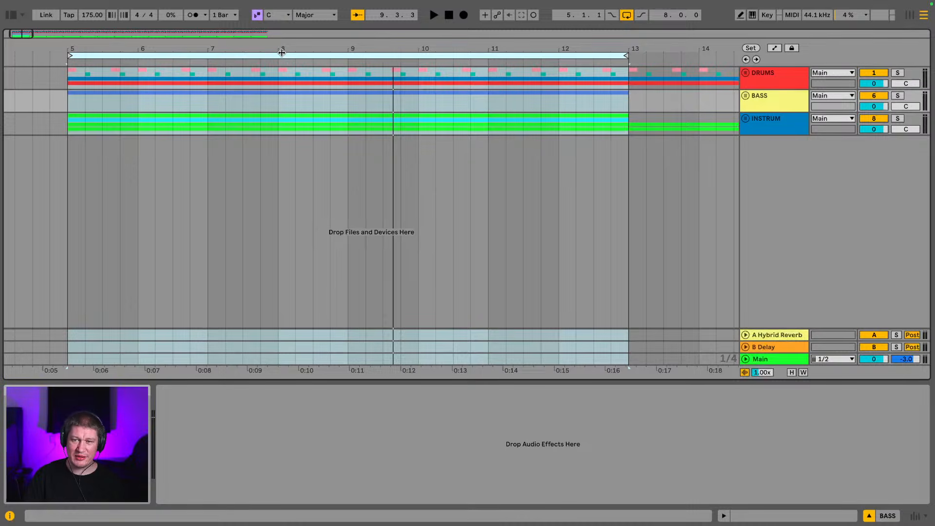
key("space")
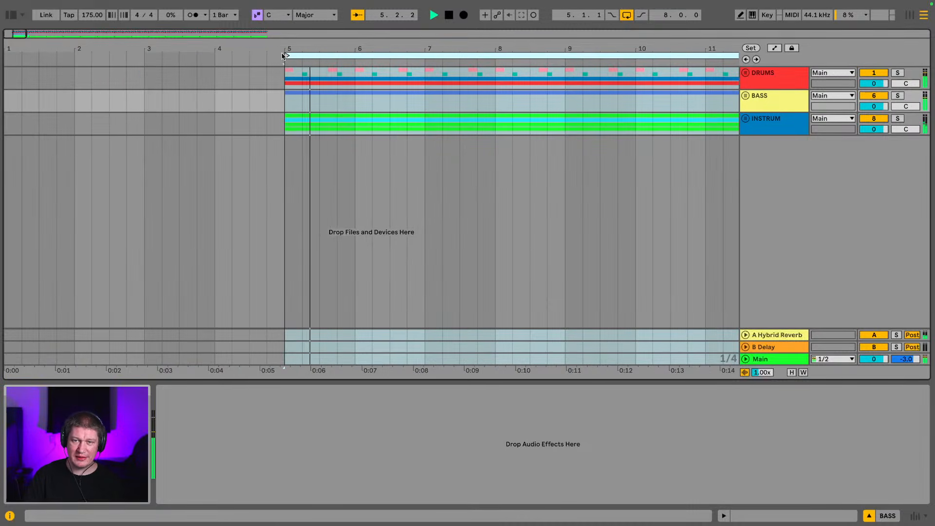
left_click_drag(303, 49, 202, 39)
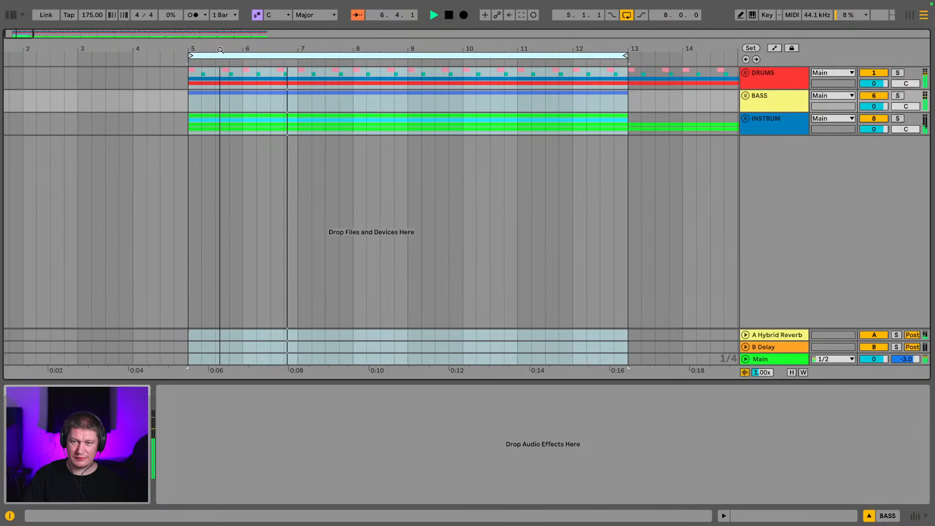
- Show the browser and open Production's ALL CD QUALITY FAMOUS BREAKS down to the Amen Break ( Clean Silk Red ) folder of the re-mastered pack
left_click(11, 15)
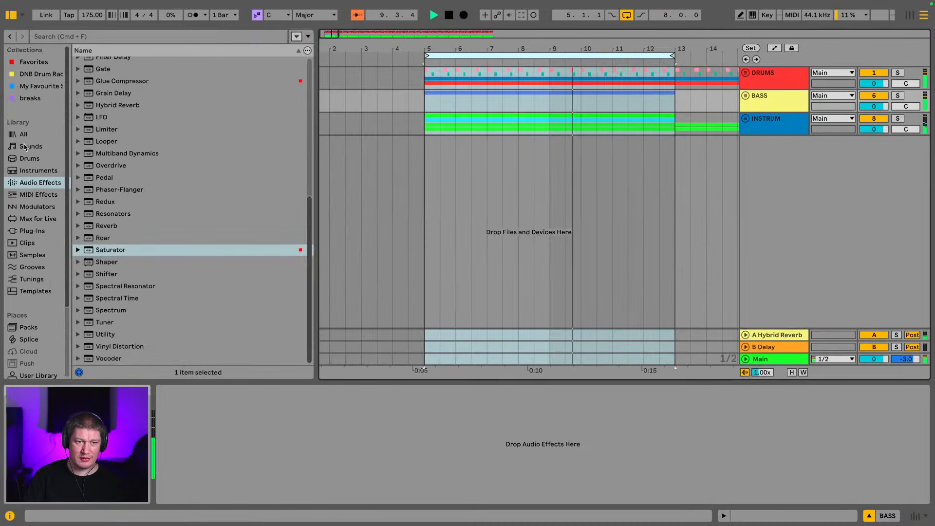
scroll(38, 254, "down", 4)
left_click(40, 315)
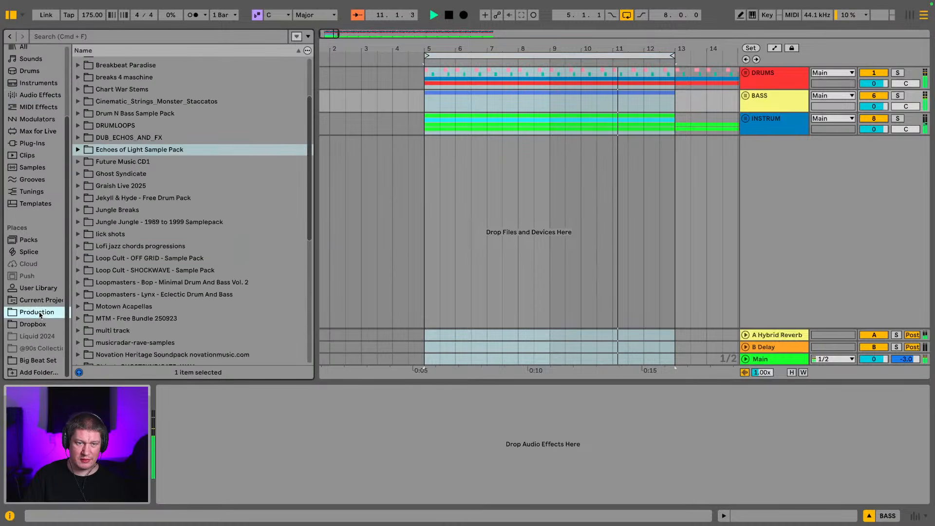
scroll(112, 186, "up", 5)
left_click(78, 88)
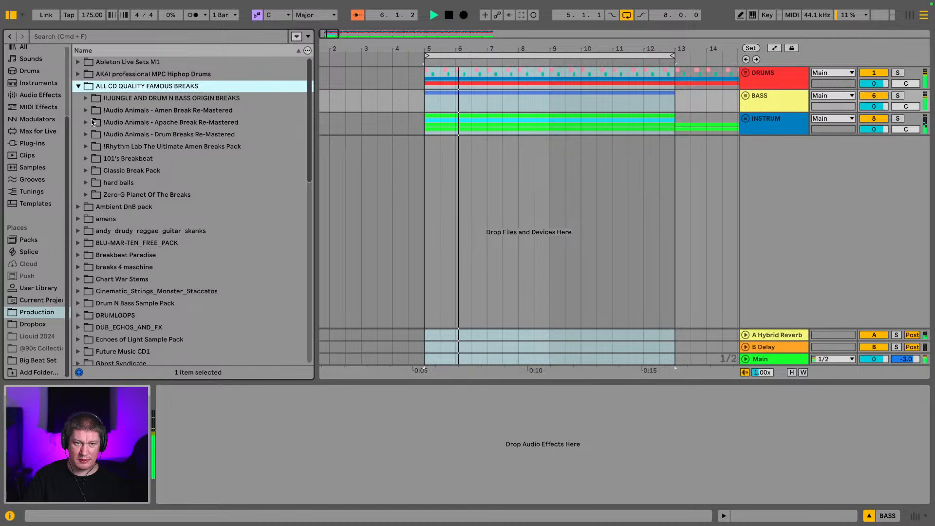
left_click(86, 111)
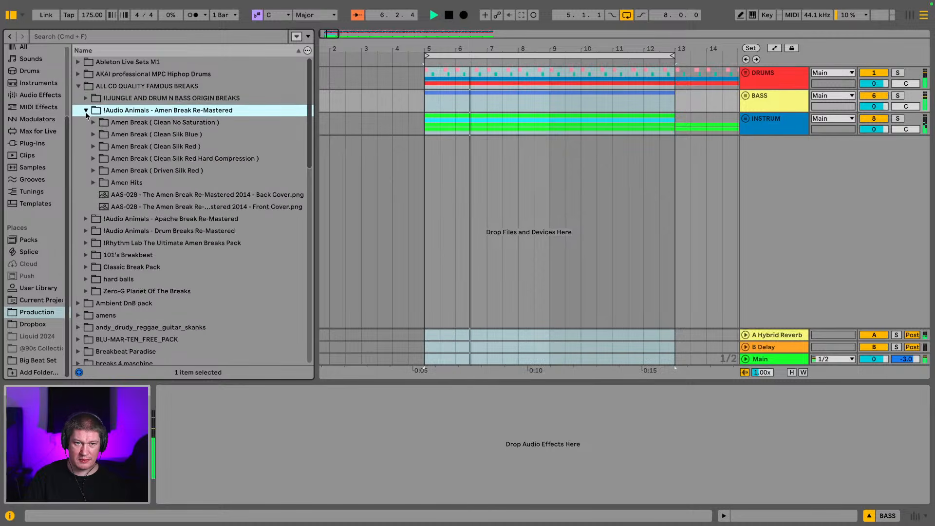
left_click(93, 146)
- Preview Amen Break 3 and 2 from the Clean Silk Red folder, and place Amen Break 2 on a new audio track at bar 5
left_click(125, 196)
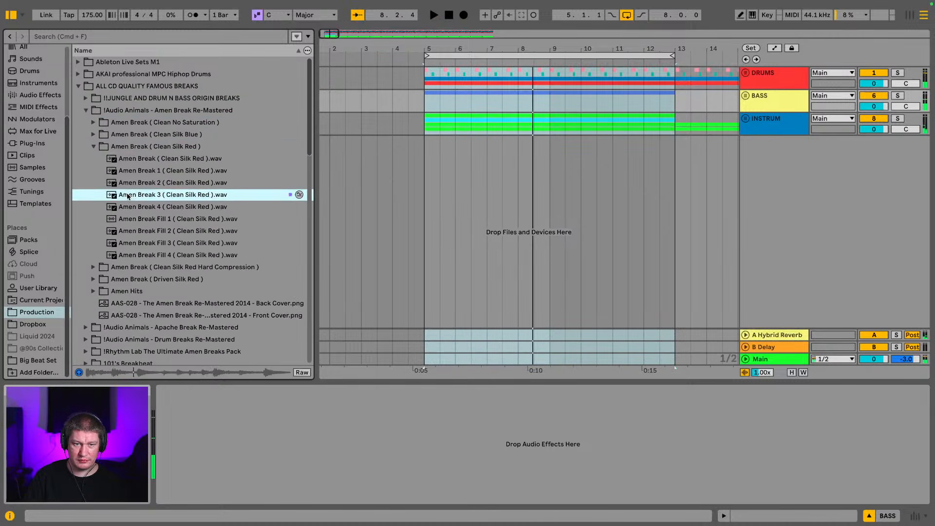
left_click(152, 183)
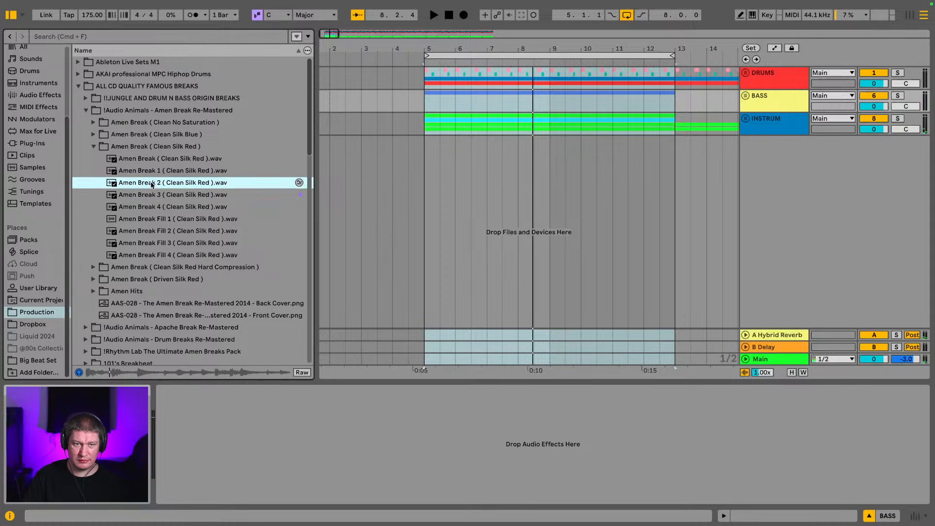
left_click_drag(152, 184, 421, 182)
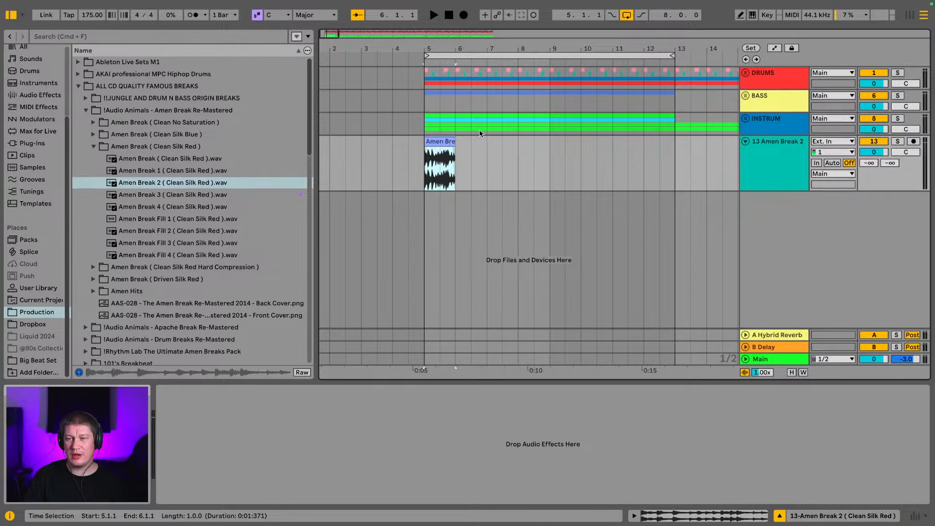
- Open the Amen Break 2 clip, set its warp mode to Re-Pitch and lower its gain to about -31.6 dB during playback
left_click(448, 140)
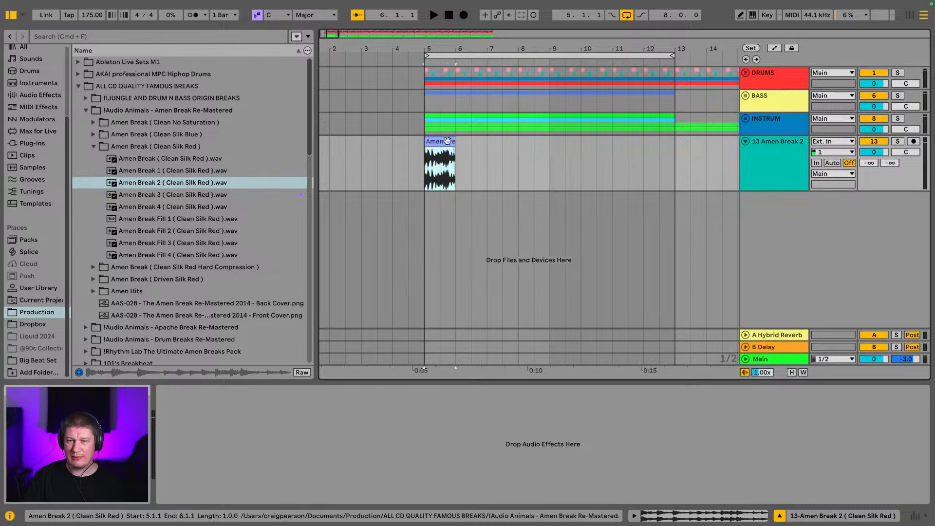
double_click(447, 140)
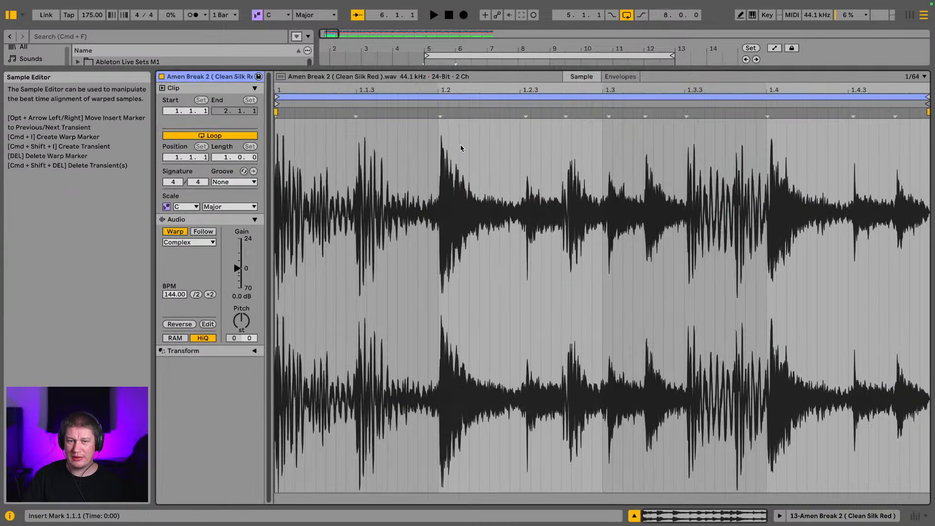
left_click(194, 233)
left_click(189, 242)
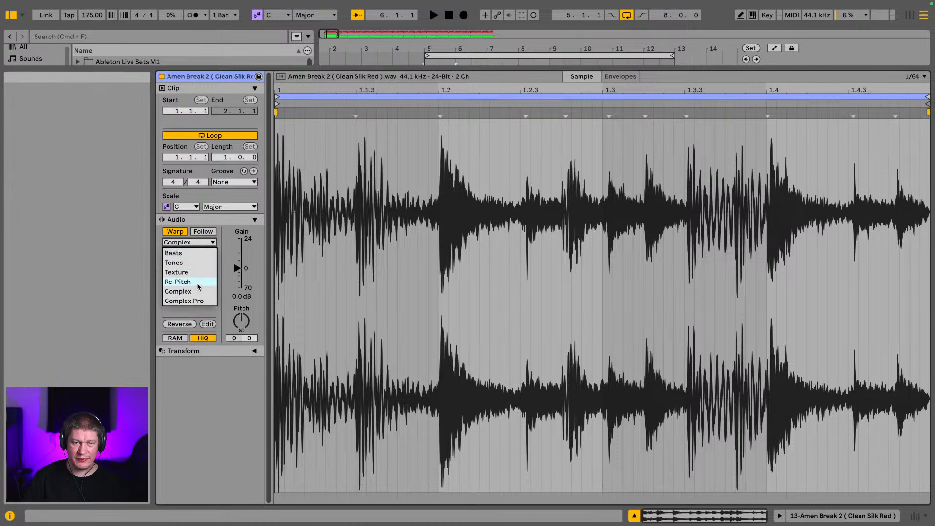
left_click(185, 281)
left_click_drag(238, 269, 239, 282)
key("space")
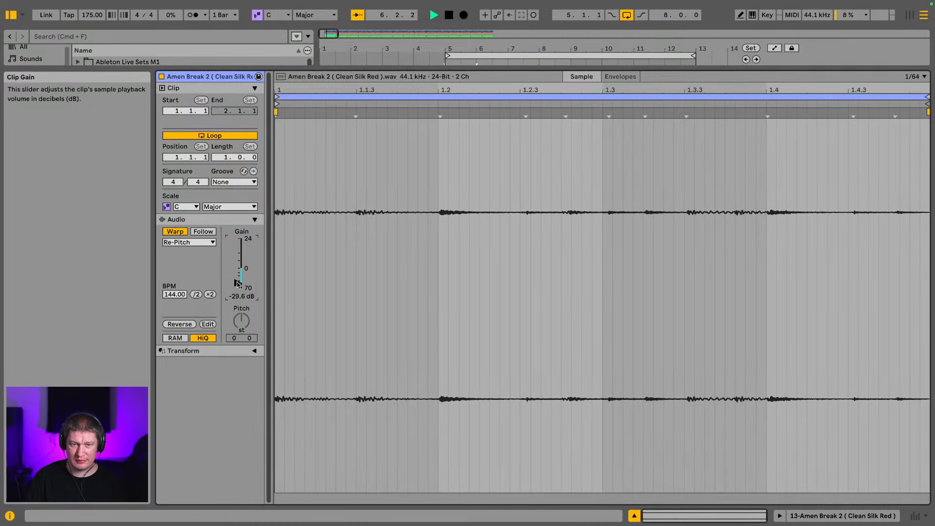
- Set the Amen Break 2 clip's warp mode to Complex, stop playback and return to the arrangement
left_click(190, 242)
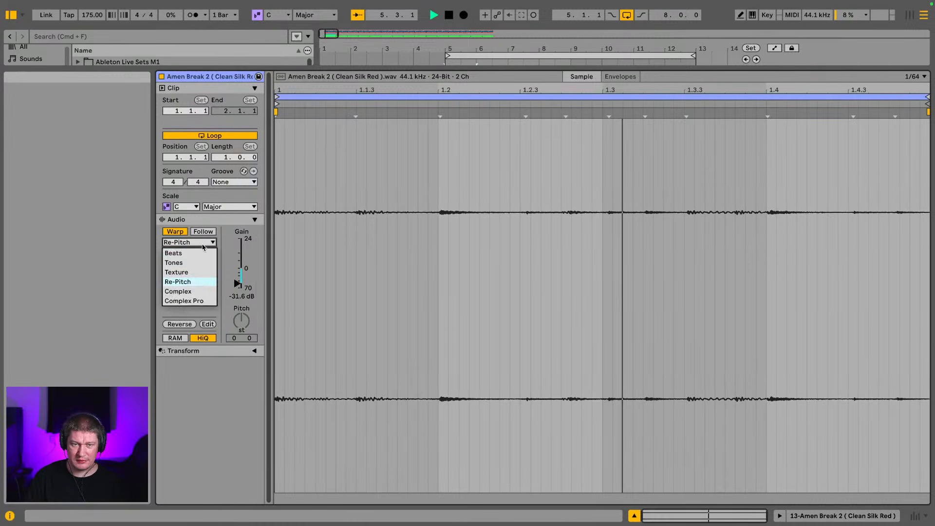
left_click(195, 291)
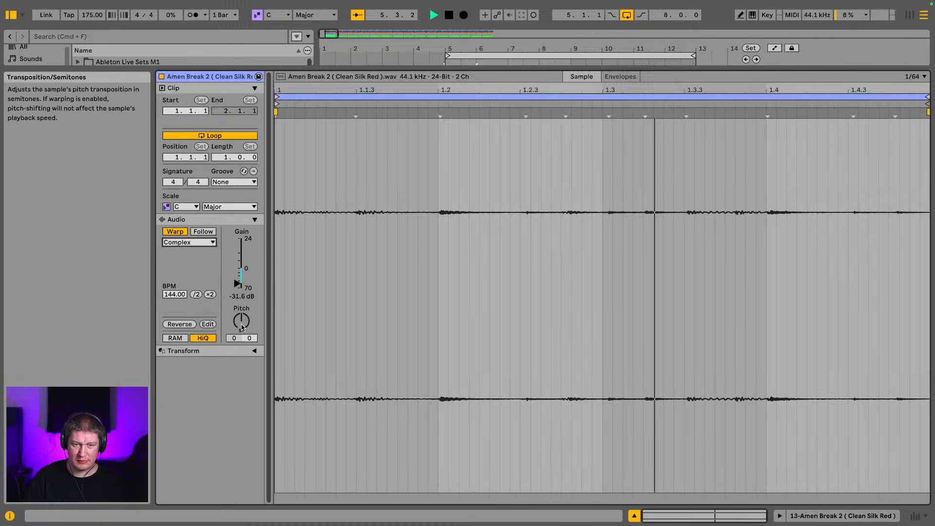
key("space")
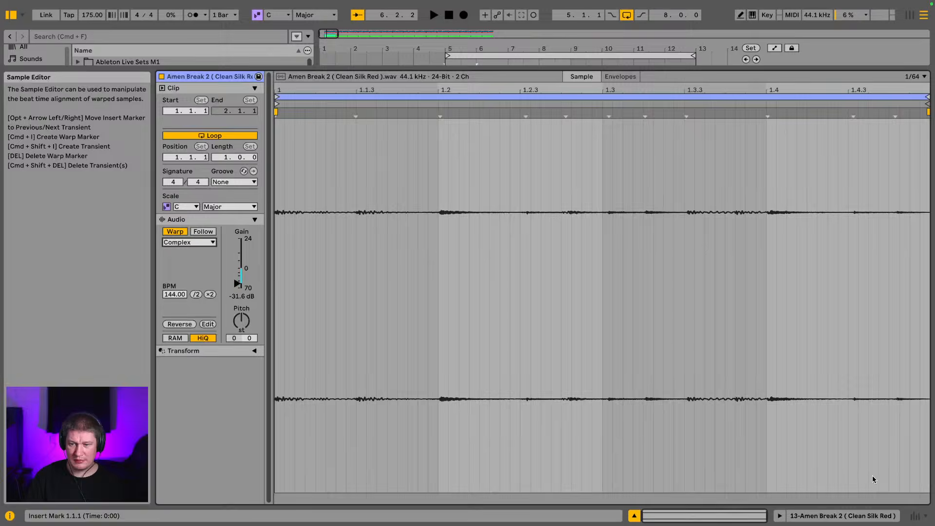
left_click(855, 516)
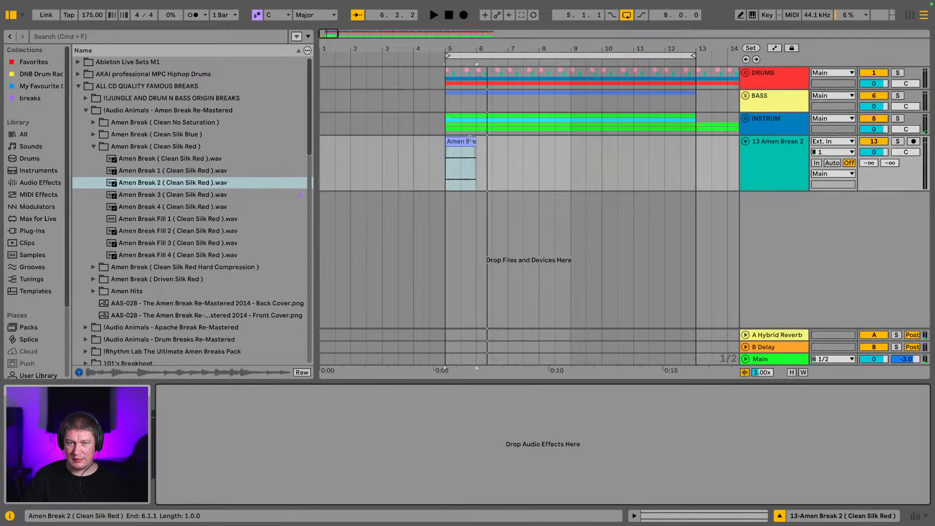
- Extend the looped Amen Break 2 clip to bar 13 and listen to its track in solo
left_click_drag(470, 140, 694, 140)
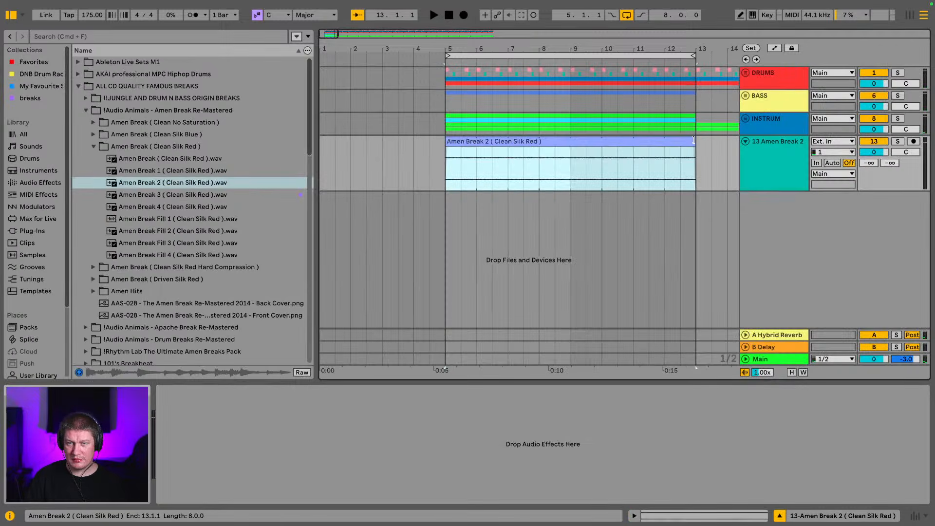
left_click(898, 141)
key("space")
left_click(788, 145)
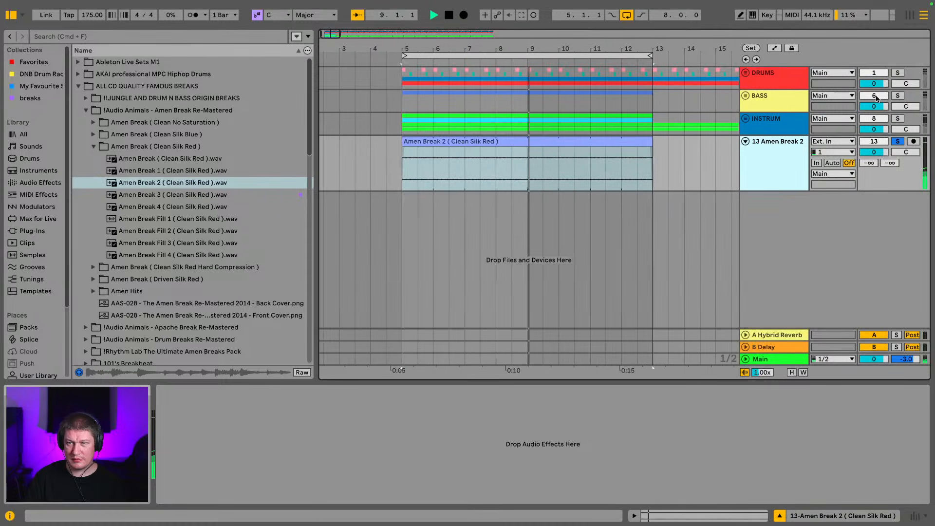
key("space")
key("space")
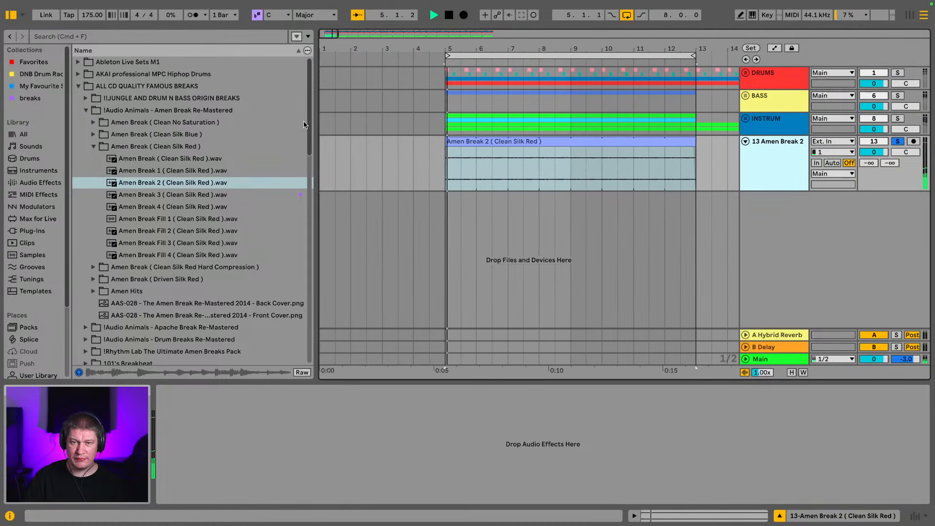
- Move the Amen Break 2 track into the DRUMS group and play the group in solo
left_click(93, 146)
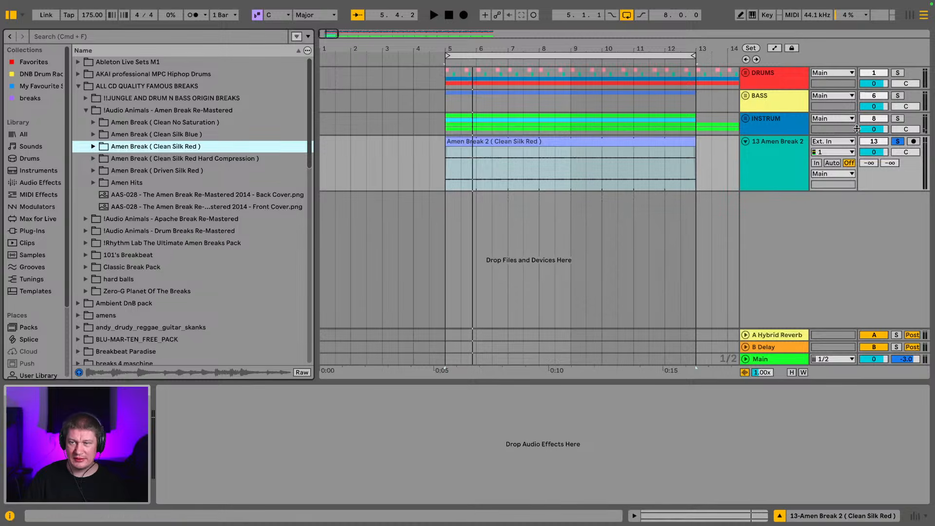
left_click_drag(799, 147, 791, 79)
left_click(899, 72)
key("space")
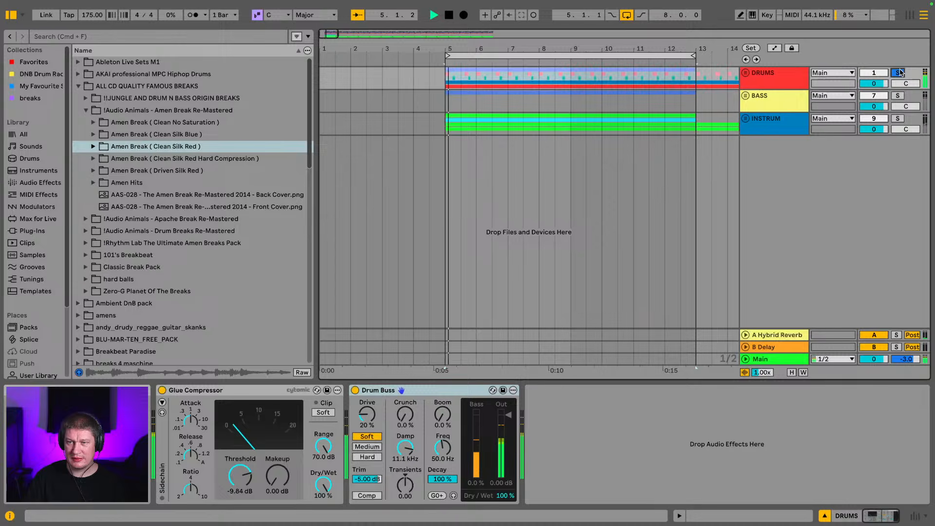
- Expand the DRUMS group and open the Amen Break 2 clip in the sample editor
left_click(745, 72)
left_click(799, 129)
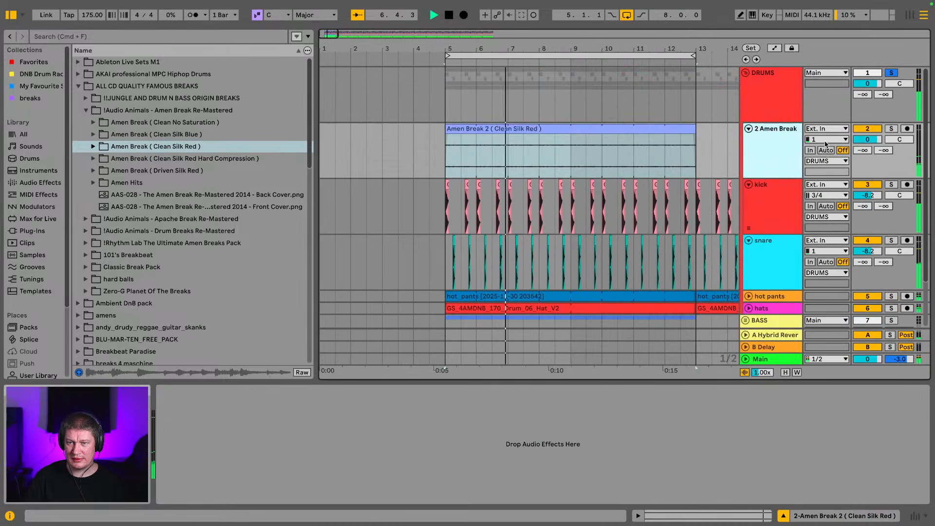
scroll(635, 127, "right", 1)
double_click(631, 128)
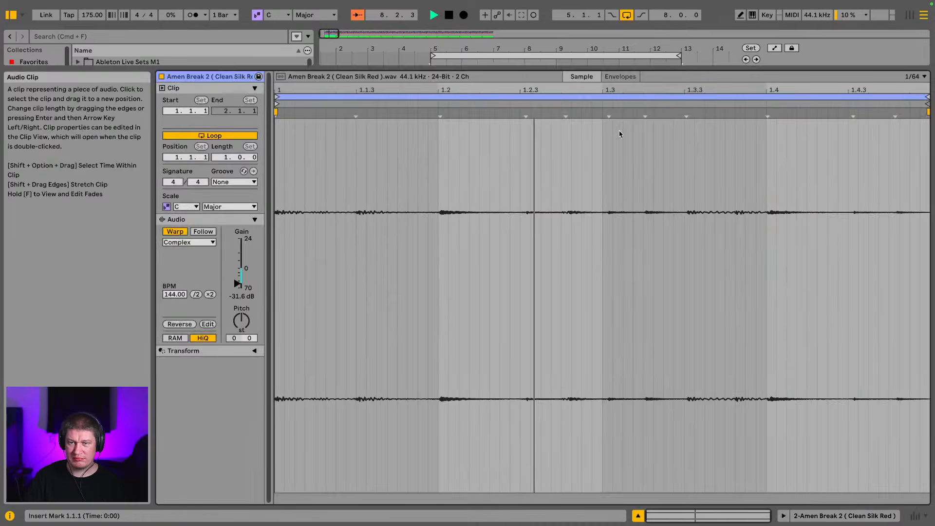
- Set the Amen Break clip's gain to -23.2 dB and its pitch transposition to +4 semitones, auditioning alternatives during playback
left_click_drag(228, 283, 228, 276)
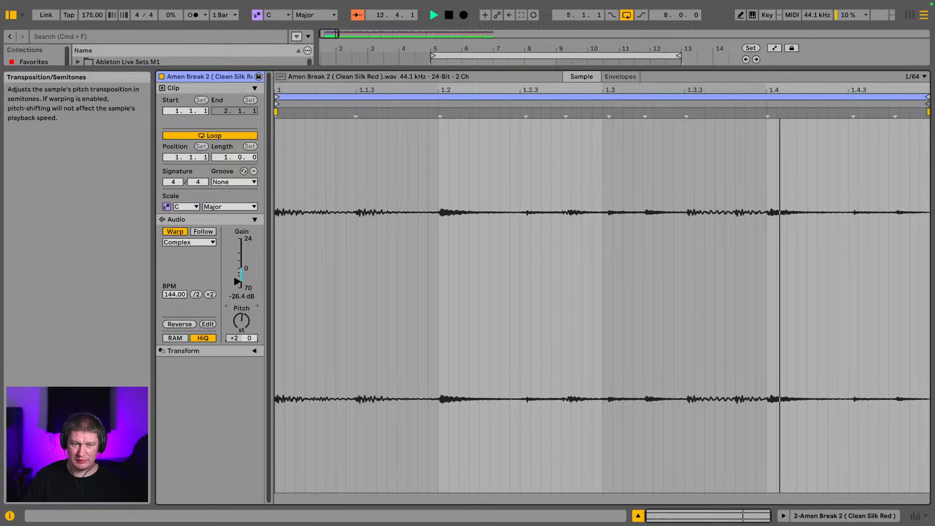
left_click_drag(242, 321, 241, 324)
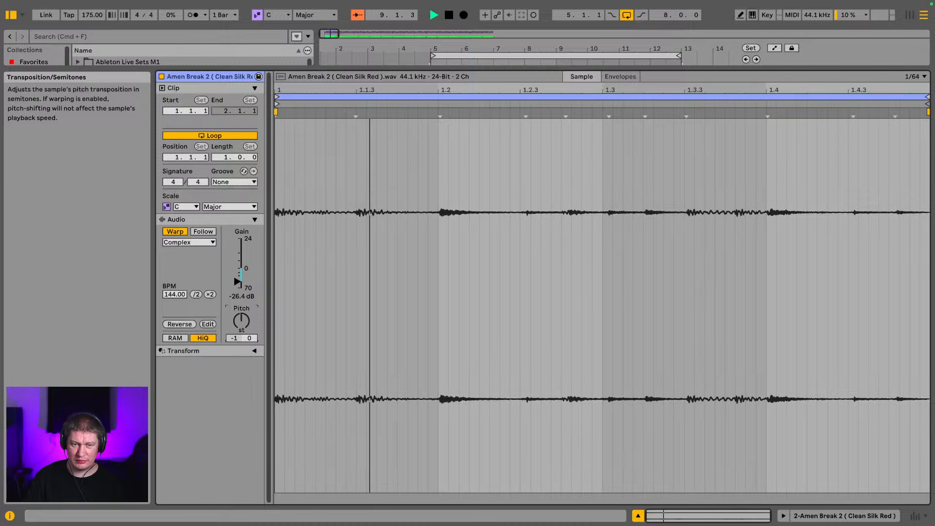
left_click_drag(241, 323, 242, 326)
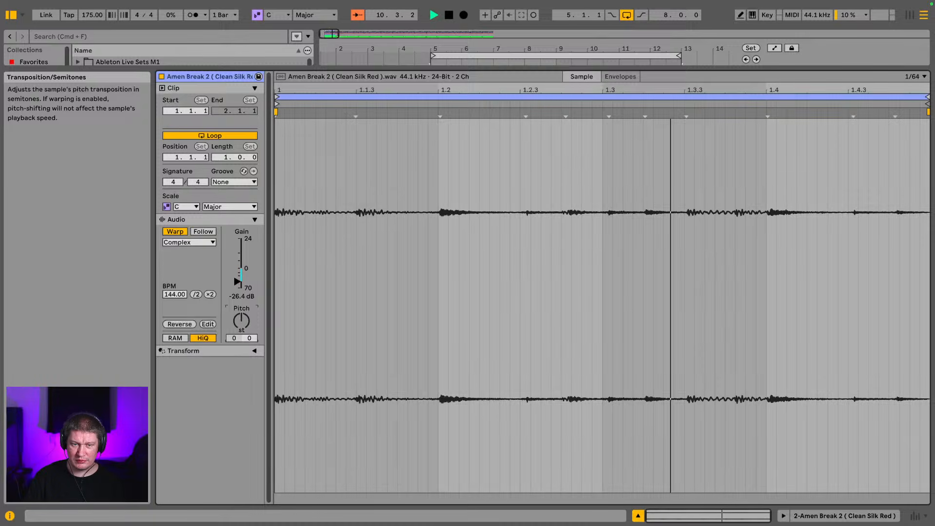
key("shift+Tab")
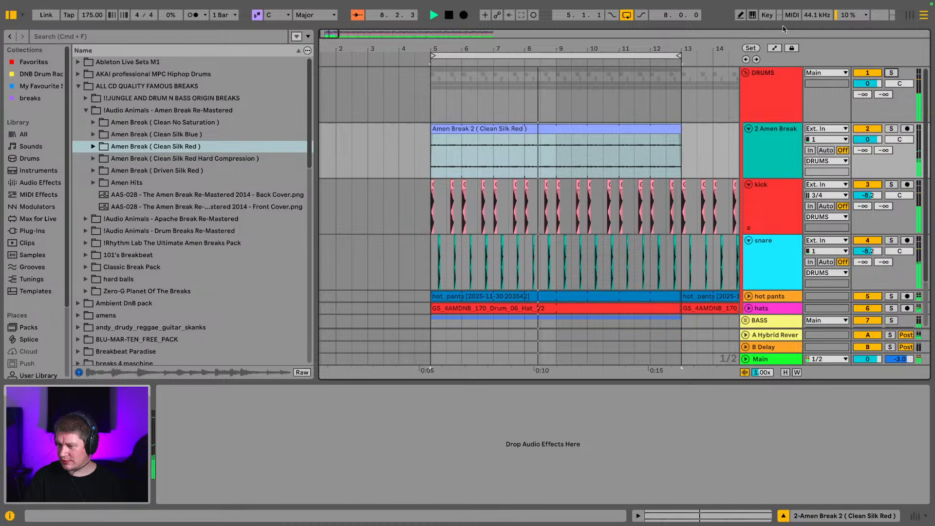
double_click(544, 127)
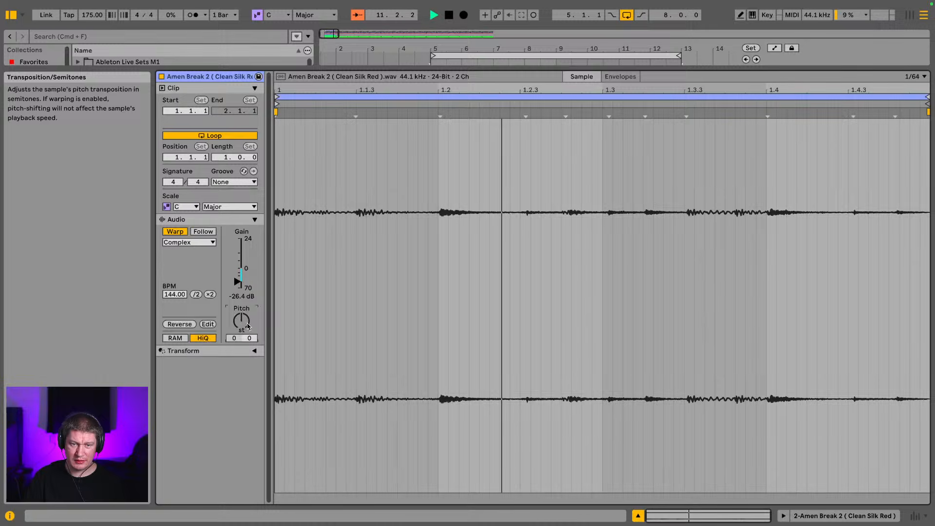
left_click_drag(248, 326, 248, 317)
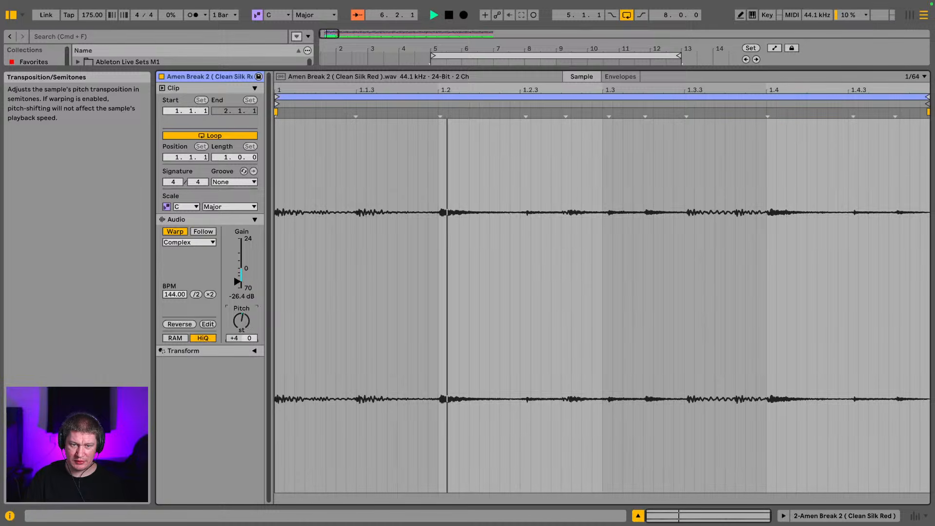
left_click_drag(247, 322, 246, 326)
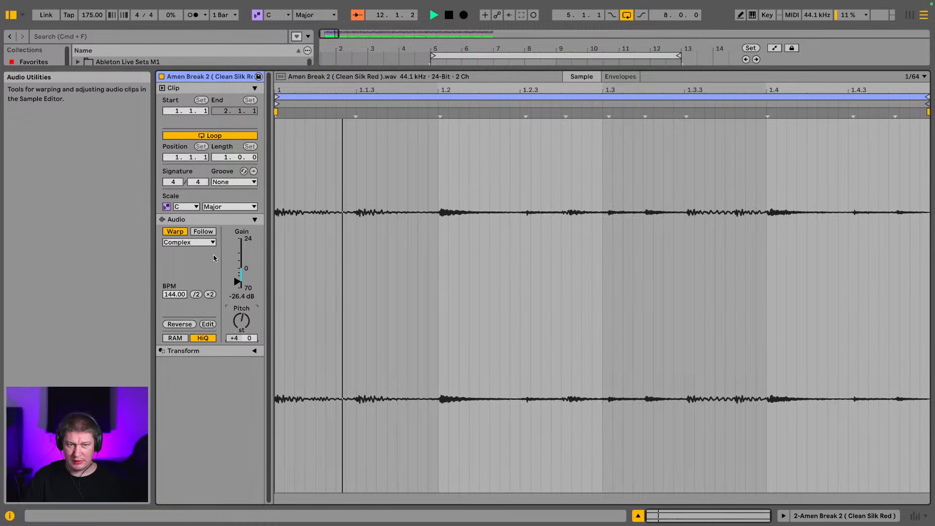
left_click_drag(235, 286, 236, 281)
- Change the Amen Break clip's warp mode to Re-Pitch and restart playback
left_click(197, 243)
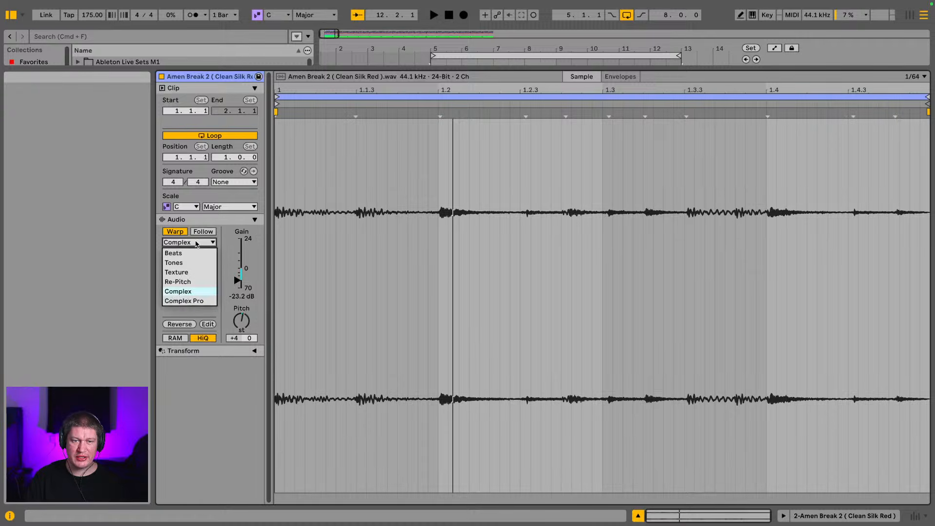
left_click(203, 282)
key("space")
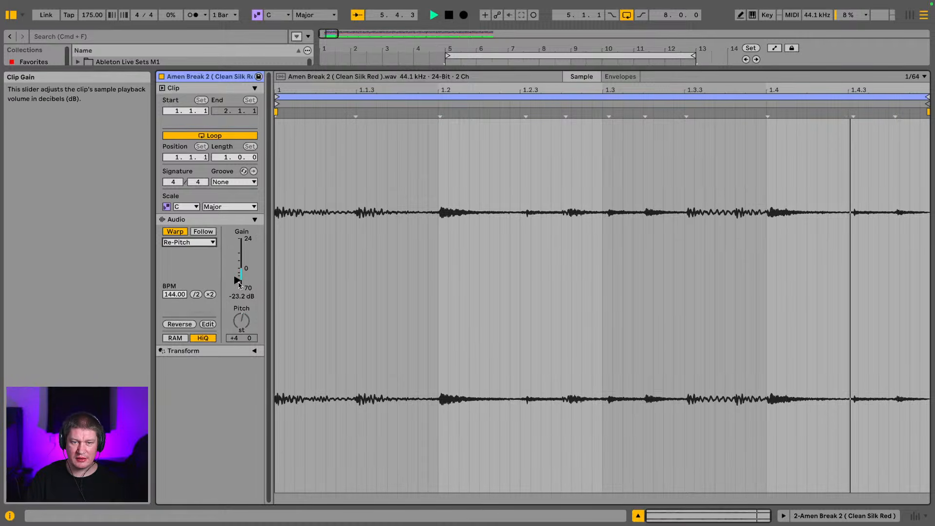
- Solo the Amen Break track to hear it alone and stop playback
left_click(848, 516)
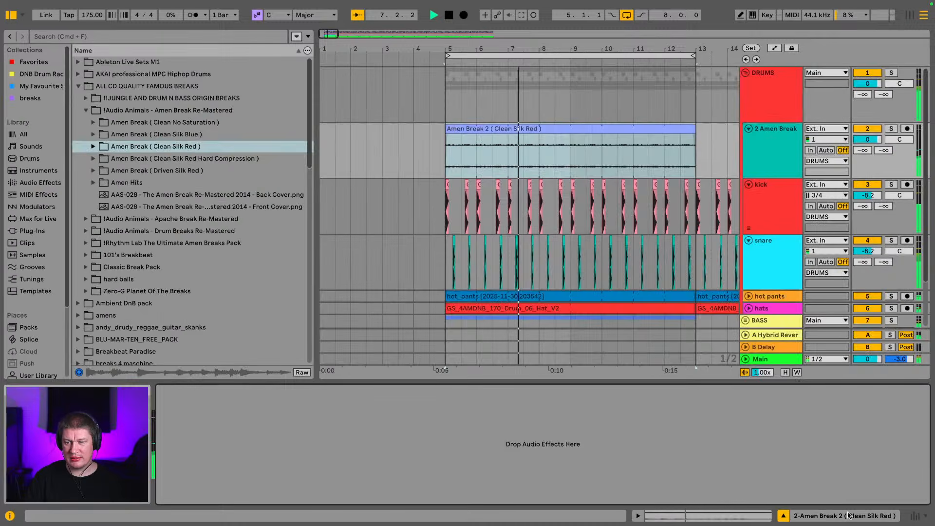
left_click(892, 129)
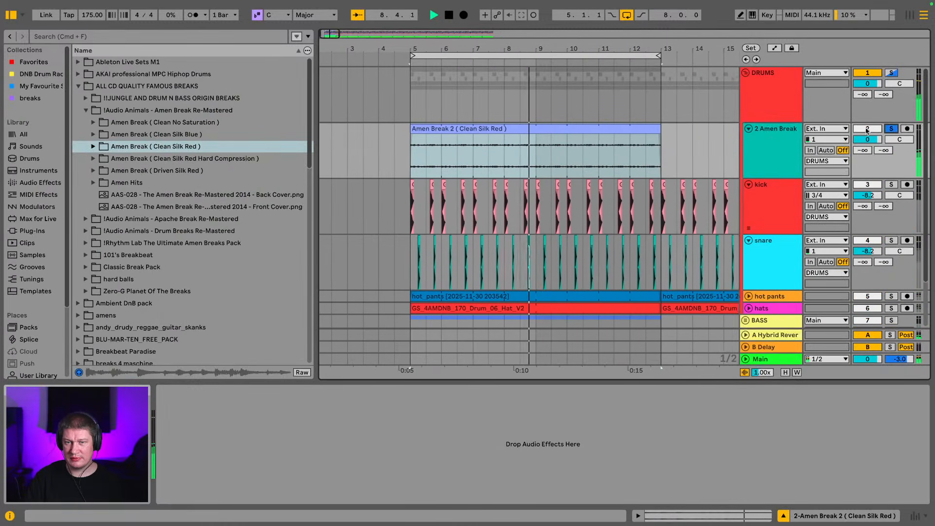
left_click(782, 140)
key("space")
scroll(48, 215, "down", 5)
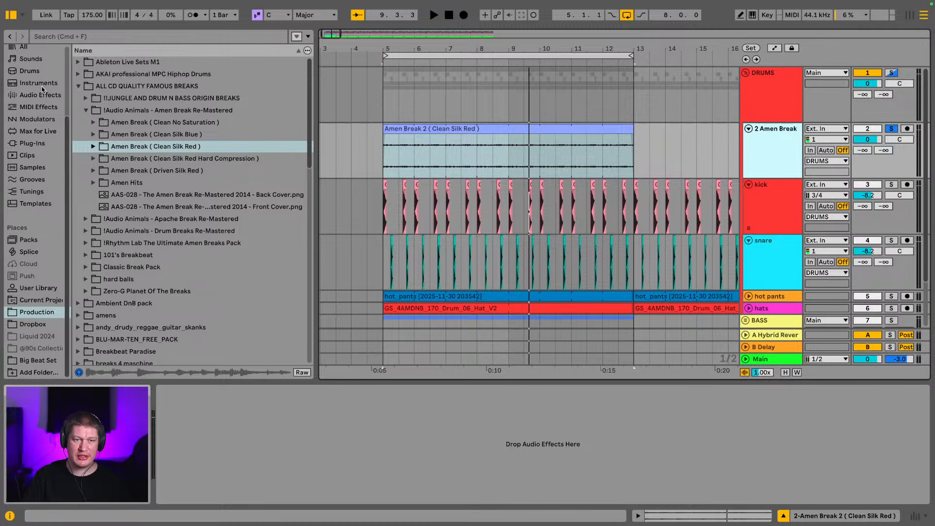
- Reset the Amen Break clip's gain to 0.0 dB and audition the soloed break
double_click(565, 142)
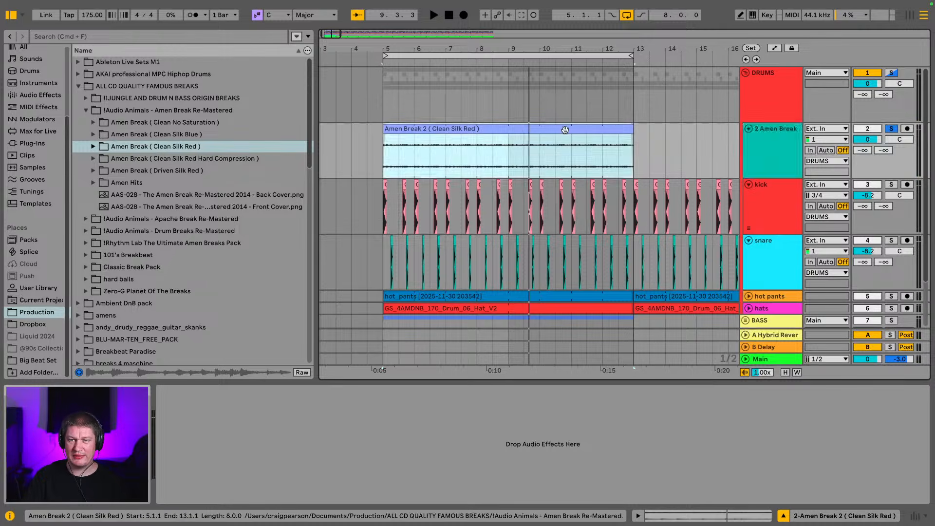
left_click_drag(237, 280, 237, 268)
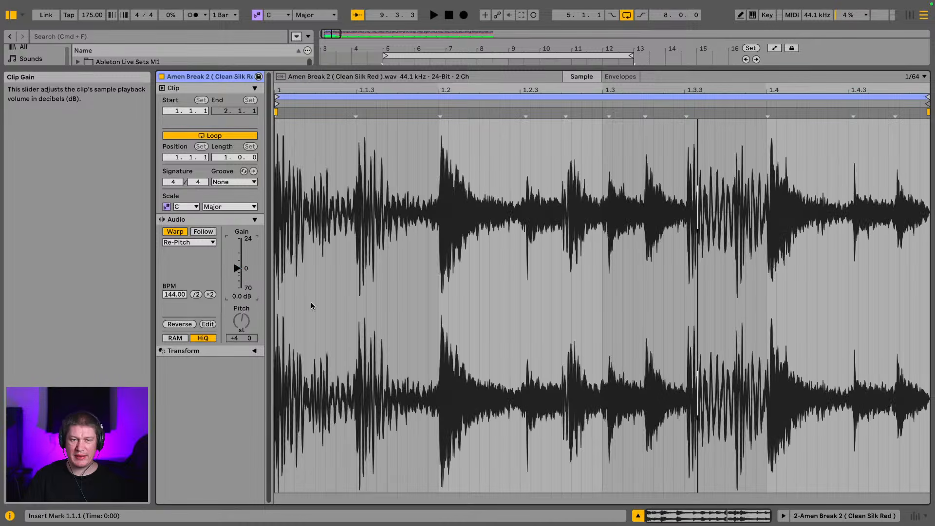
left_click(879, 516)
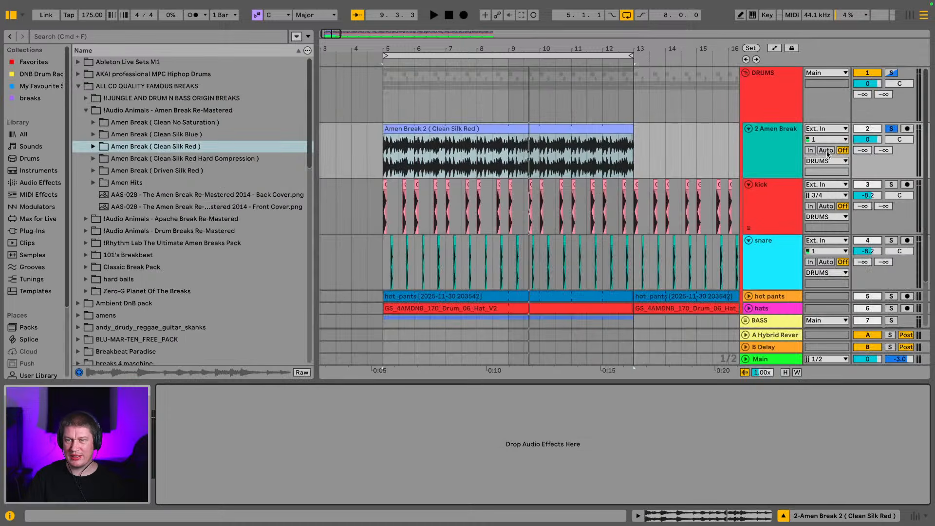
left_click(508, 129)
key("space")
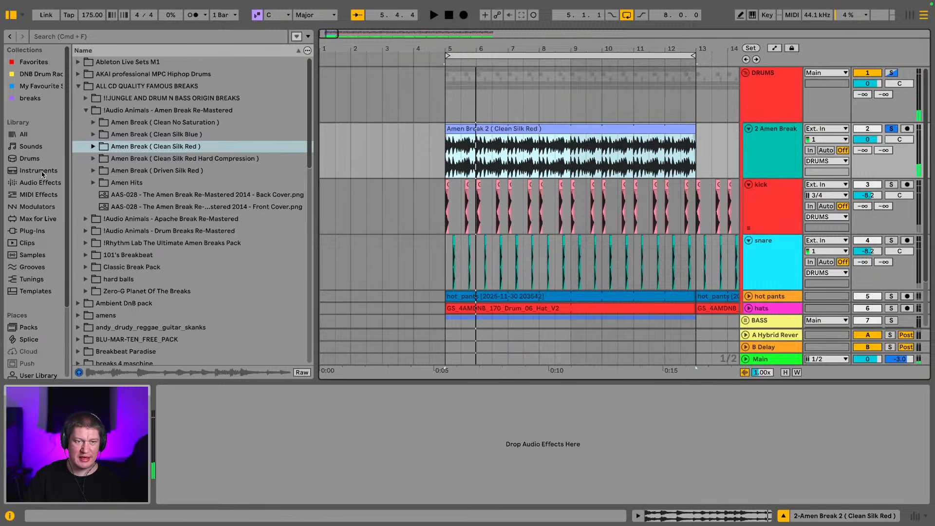
- Add the Kilohearts kHs Transient Shaper plug-in to the Amen Break track and open its window
left_click(31, 231)
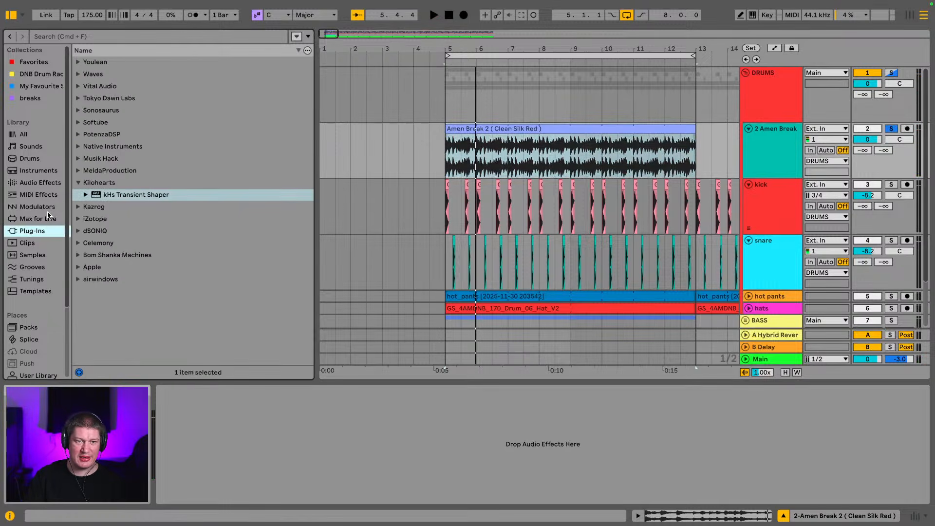
left_click_drag(127, 197, 466, 159)
left_click_drag(776, 132, 776, 133)
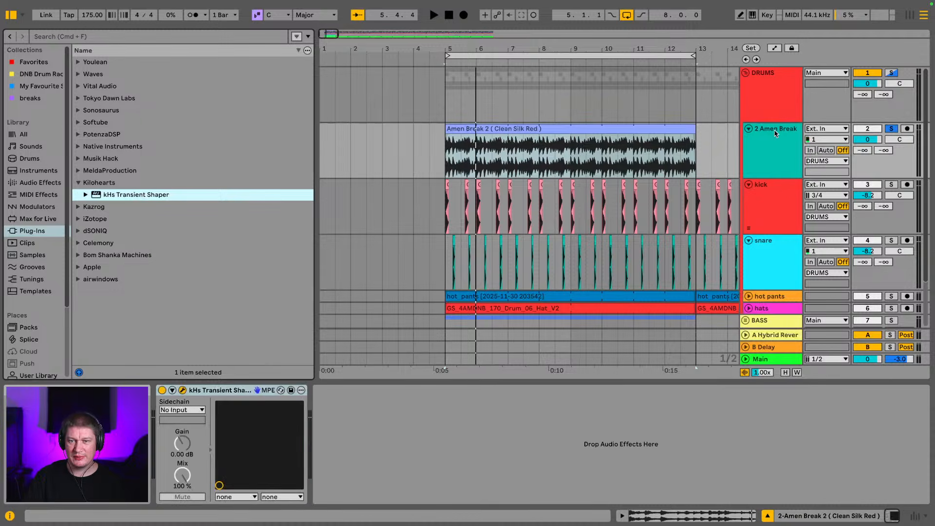
key("space")
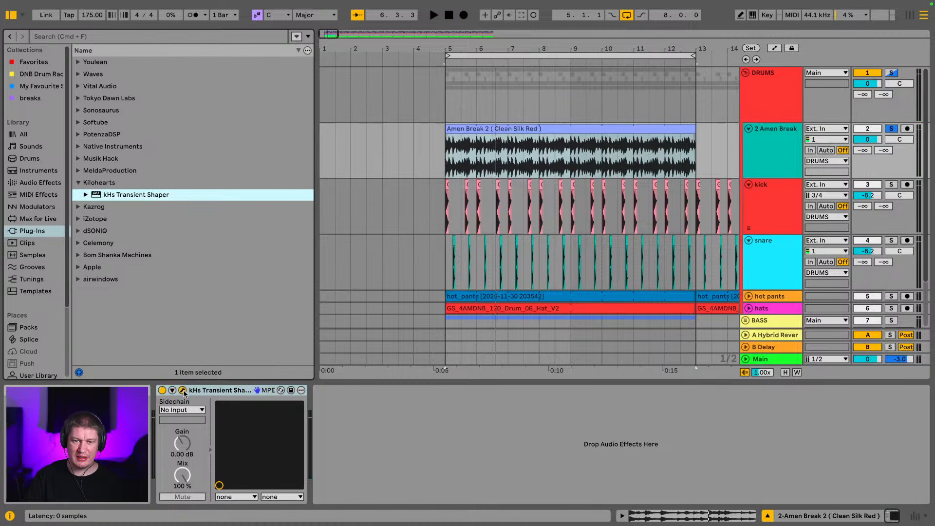
left_click_drag(668, 525, 285, 83)
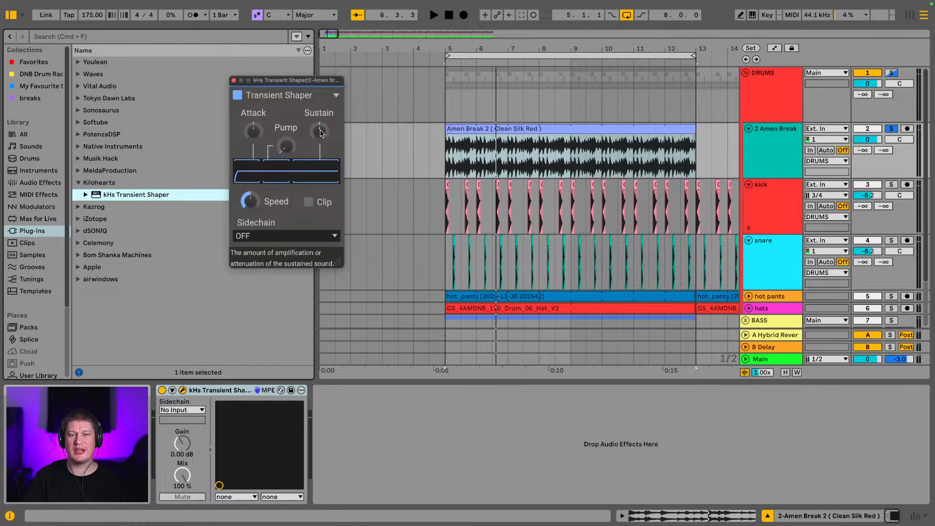
- Reduce the Transient Shaper's Sustain and raise its Pump to about 26 % while the break plays
key("space")
left_click_drag(321, 133, 320, 204)
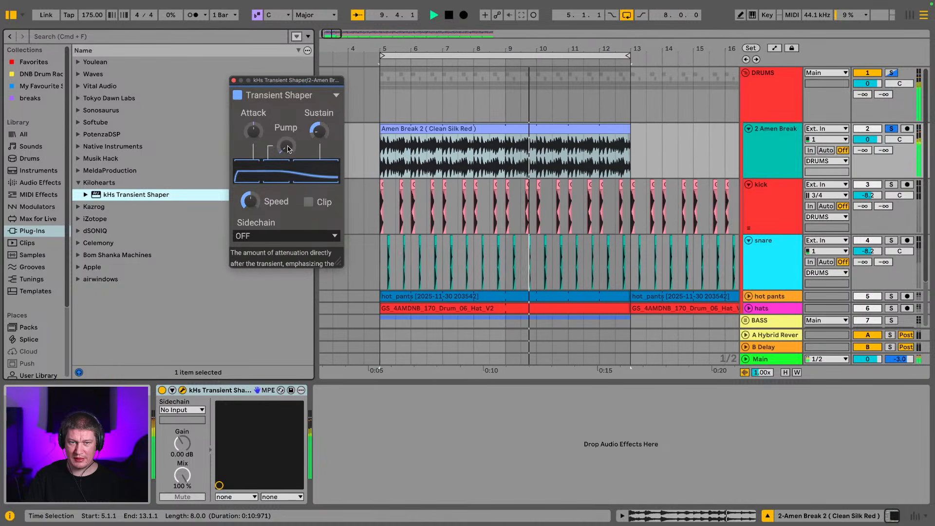
left_click_drag(287, 149, 287, 137)
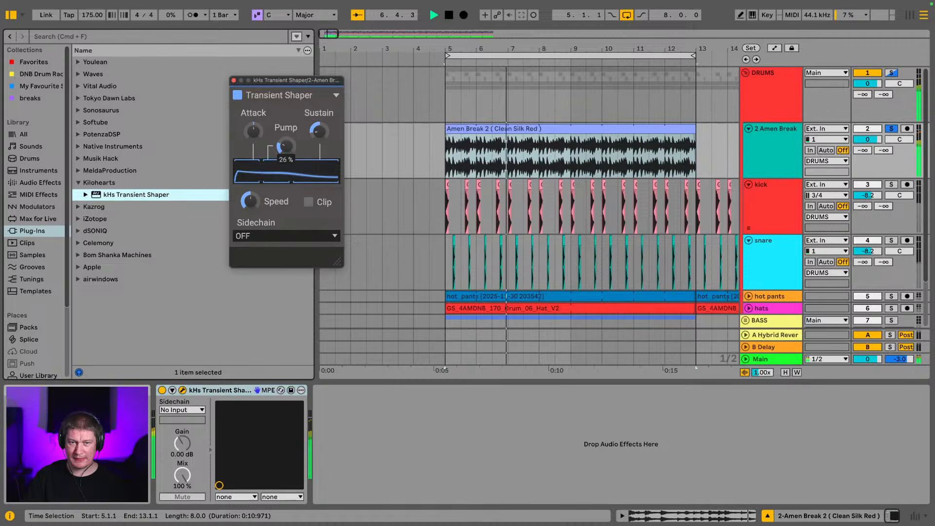
key("space")
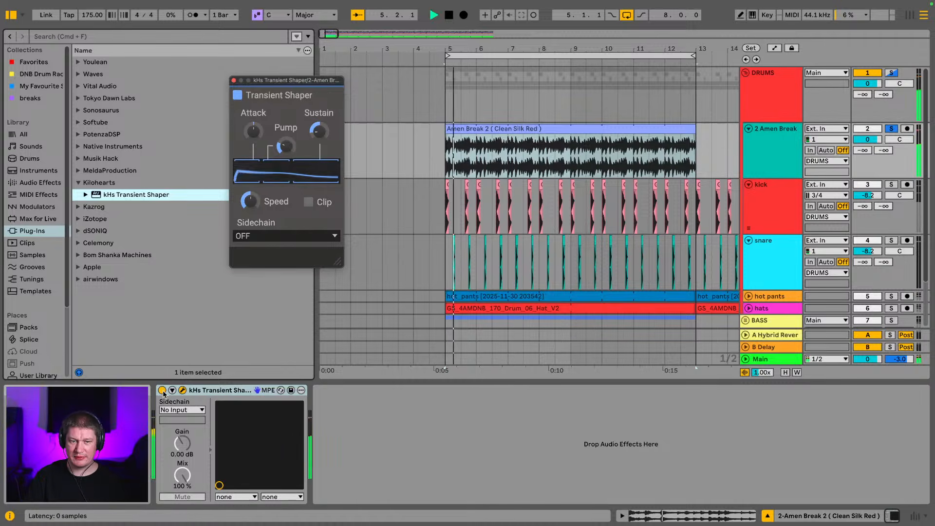
- Compare the soloed break with the Transient Shaper bypassed and enabled, leaving the effect enabled
left_click(162, 390)
key("space")
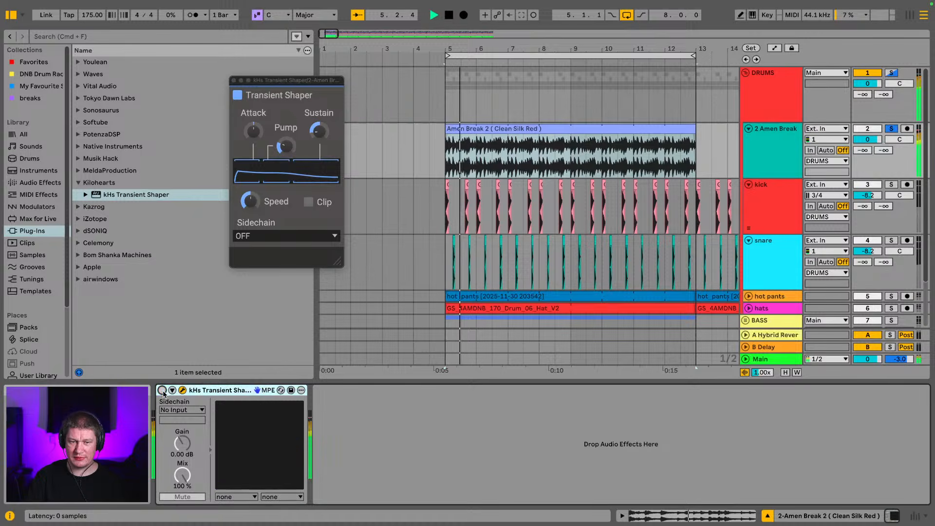
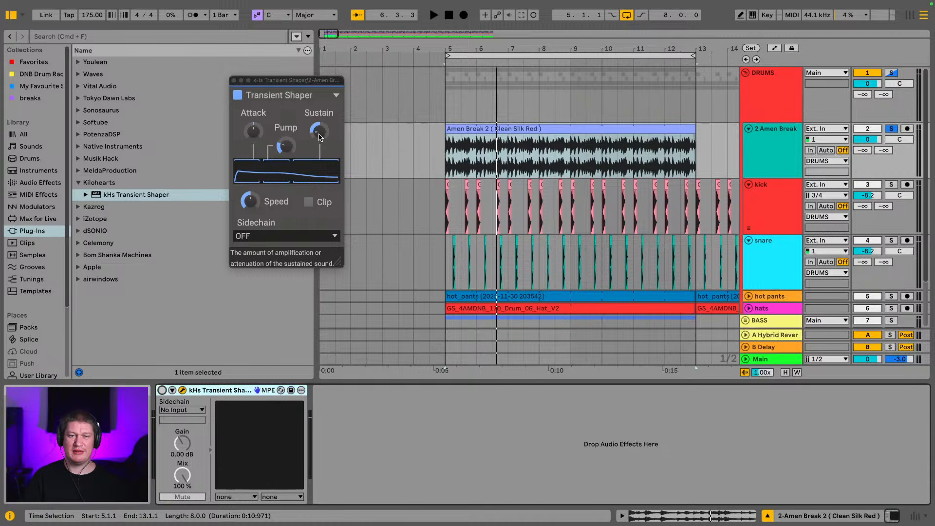
key("space")
left_click(319, 136)
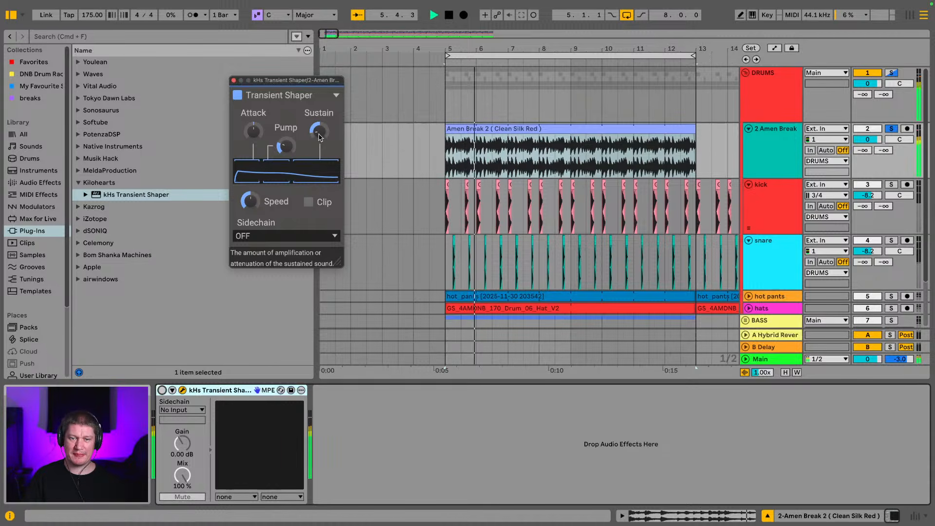
key("space")
left_click(162, 390)
key("space")
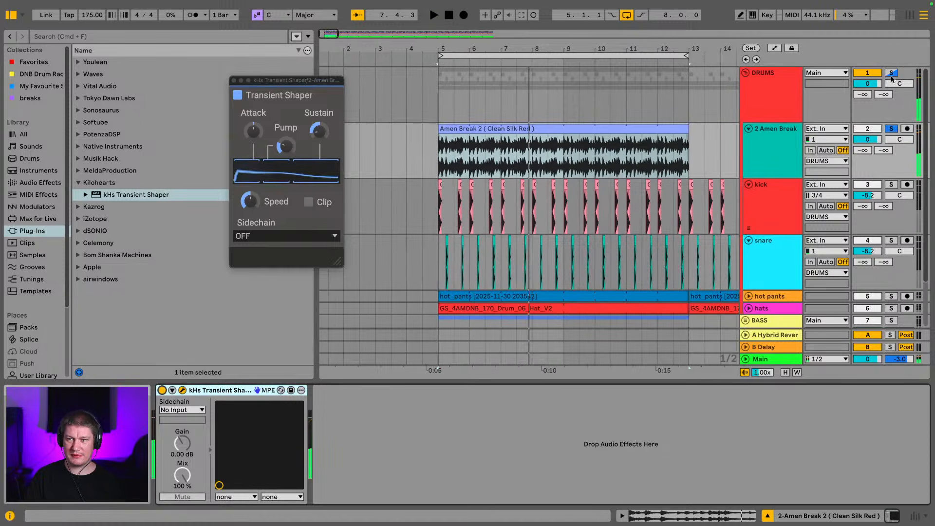
- Unsolo the Amen Break track and lower its clip gain while listening to it with the other drums
left_click(753, 74)
double_click(614, 130)
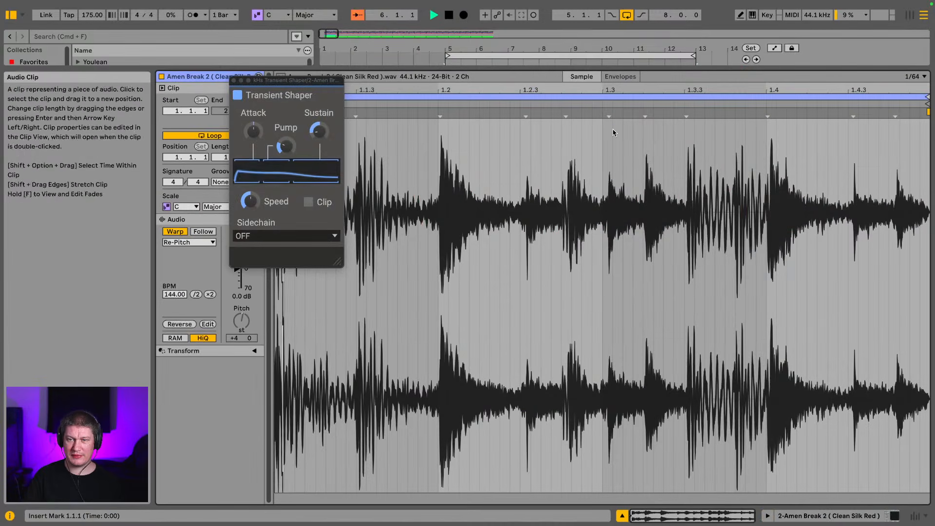
key("space")
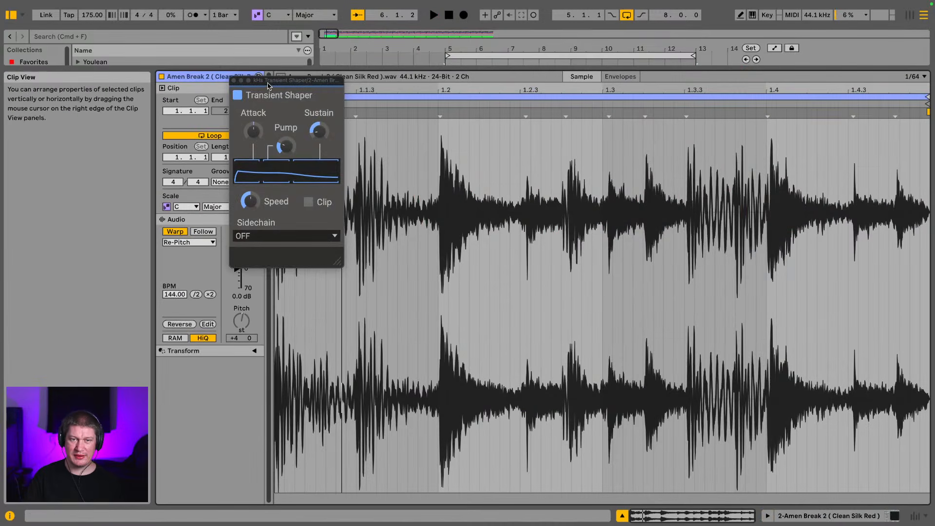
left_click_drag(268, 86, 413, 90)
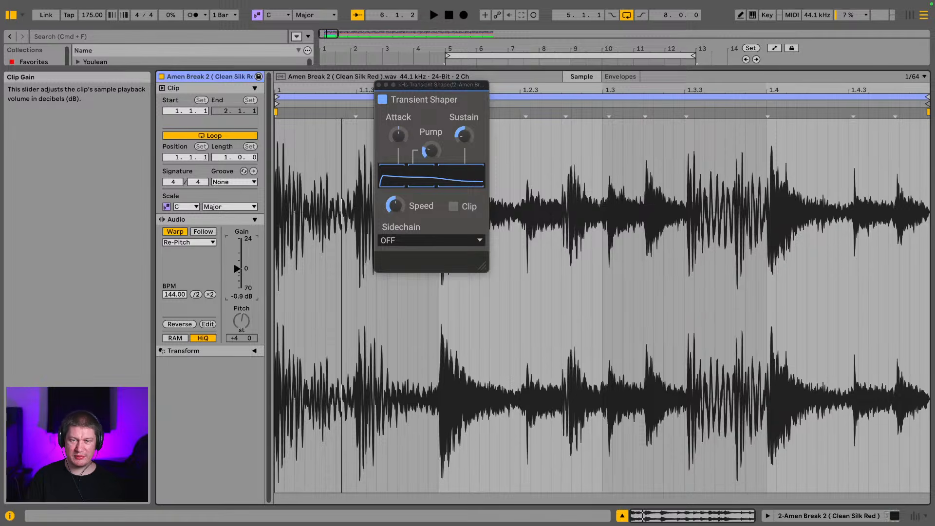
key("space")
left_click_drag(238, 268, 237, 277)
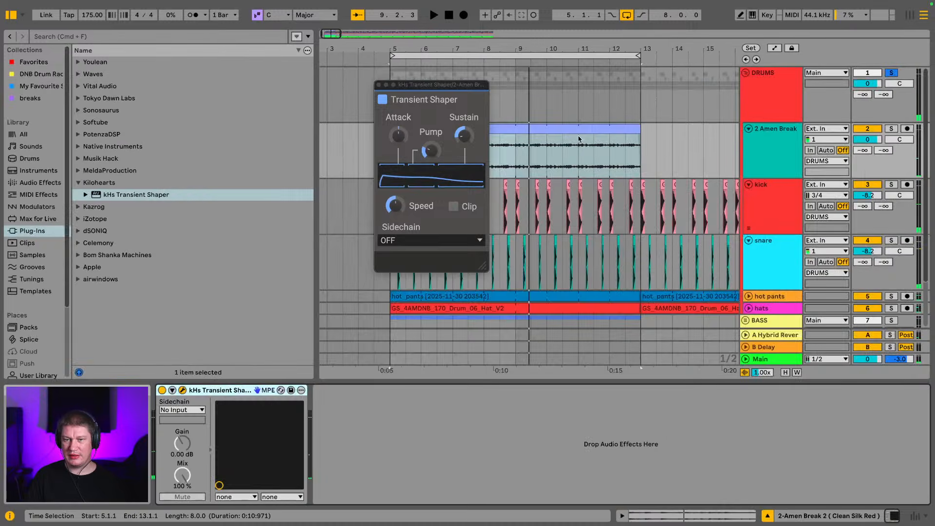
- Close the Transient Shaper window, shorten the Amen Break clip to one bar ending at 6.1.1, and solo its track
left_click(379, 85)
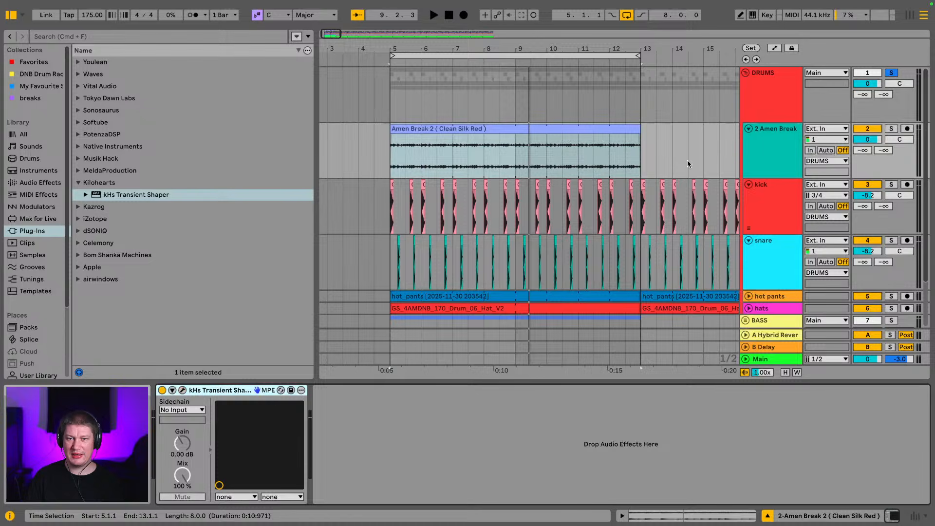
left_click_drag(637, 127, 421, 127)
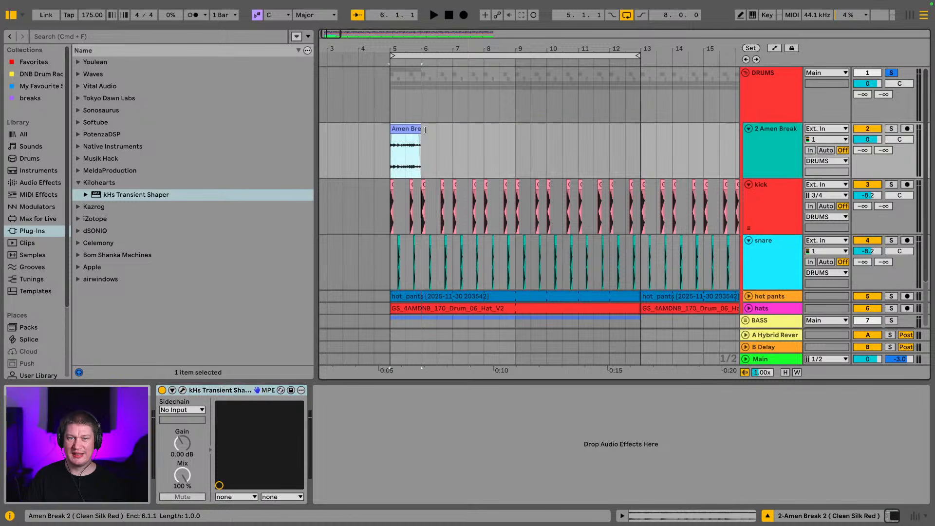
left_click(892, 130)
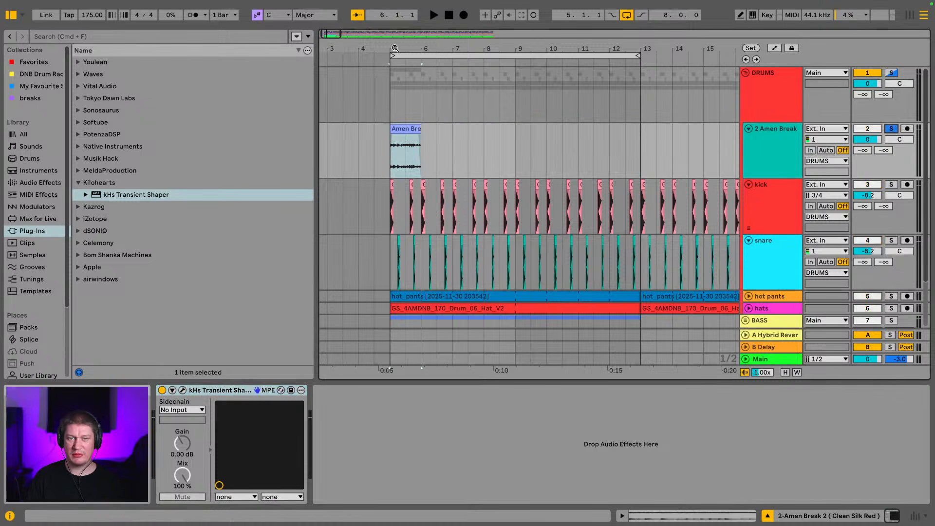
left_click_drag(395, 48, 401, 147)
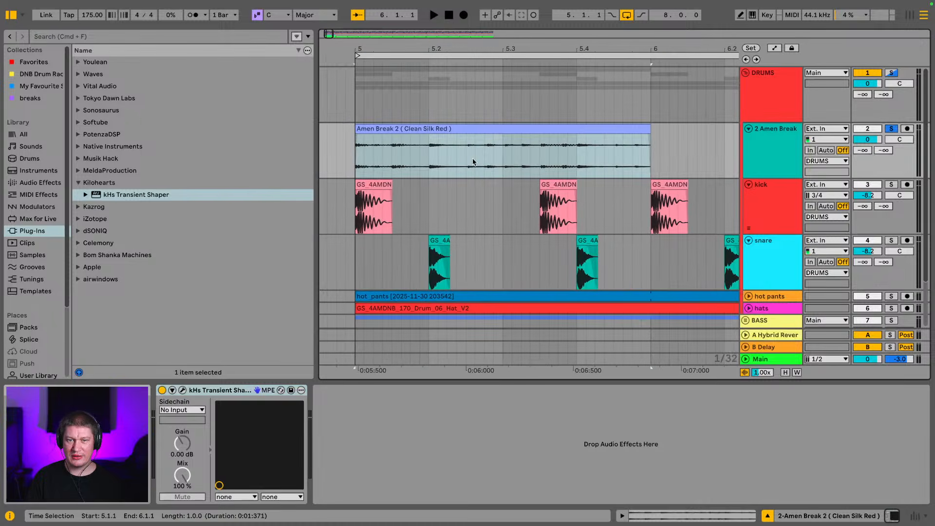
- Listen to the soloed Amen Break clip and raise its clip gain to -10.5 dB
left_click(486, 127)
key("space")
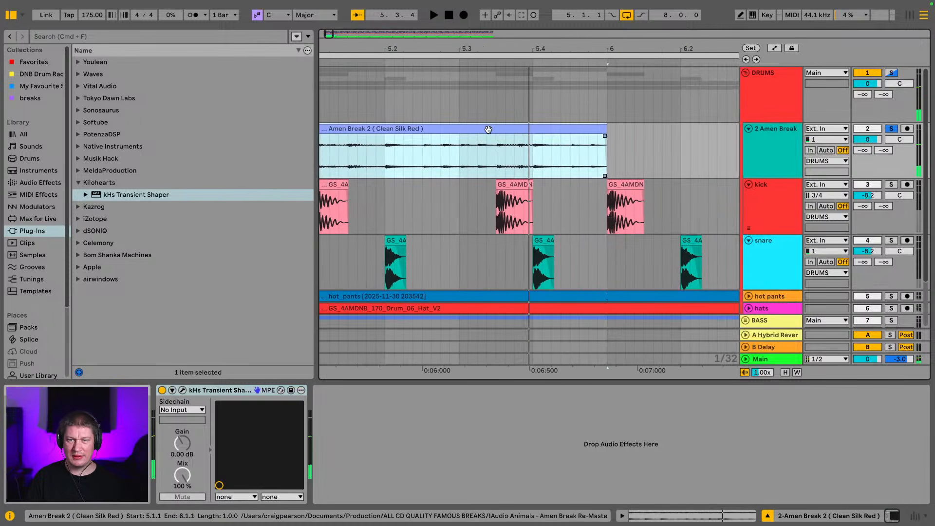
double_click(489, 129)
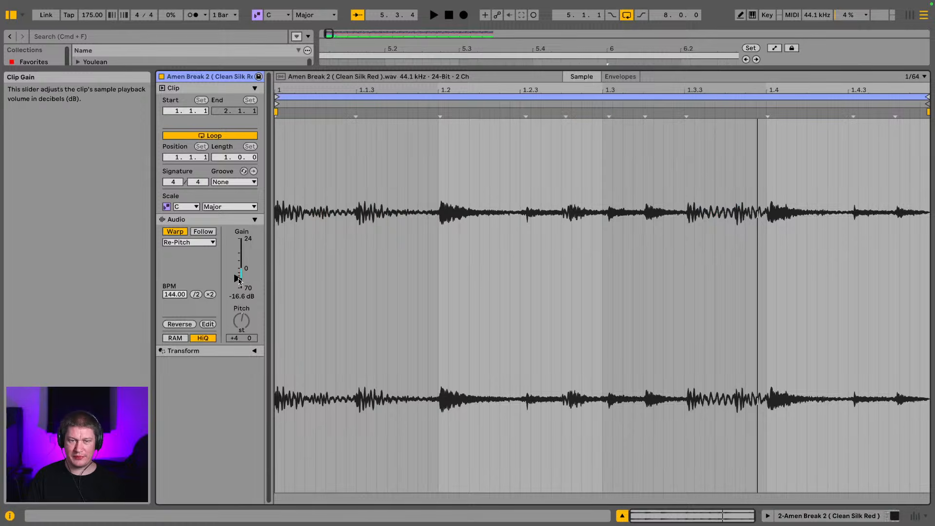
left_click_drag(238, 277, 239, 268)
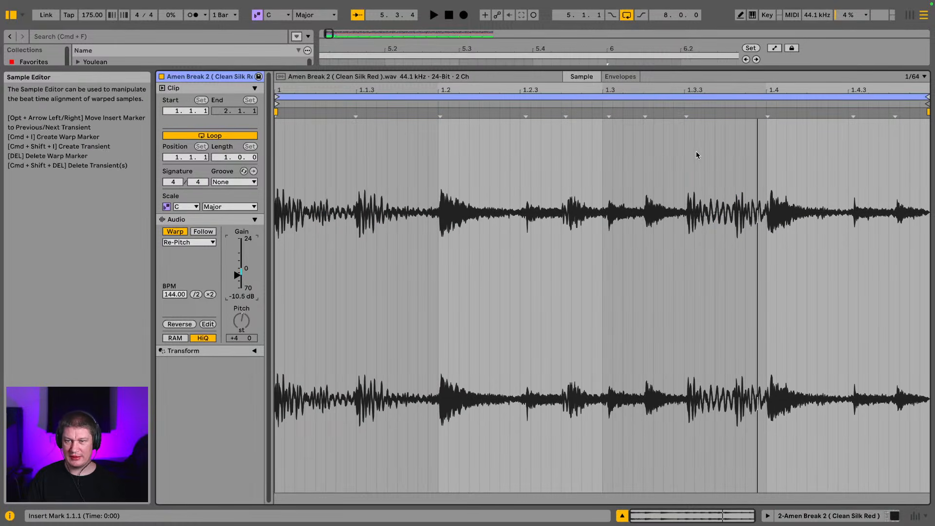
- Replace the Amen Break's section from 5.3.3 to 5.4.1 with a copy of its 5.1.3 to 5.2.1 section
left_click_drag(685, 157, 767, 158)
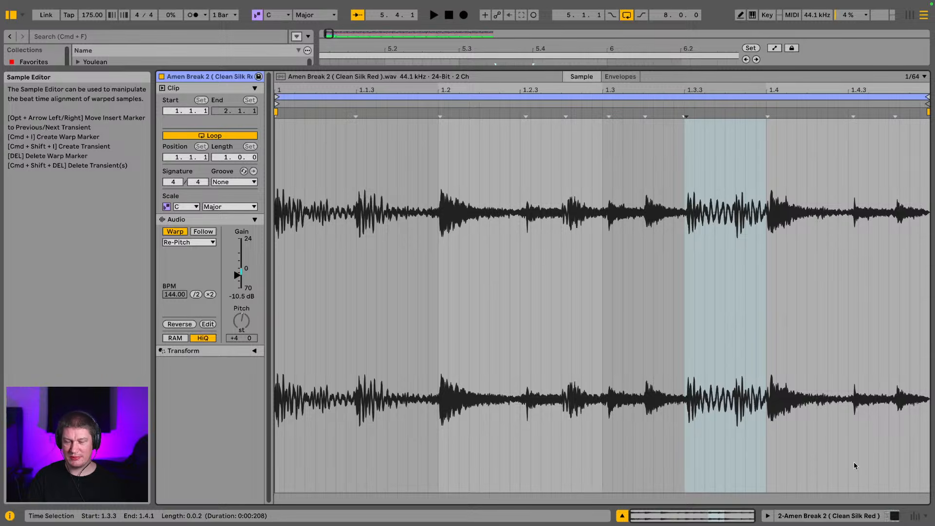
left_click(856, 516)
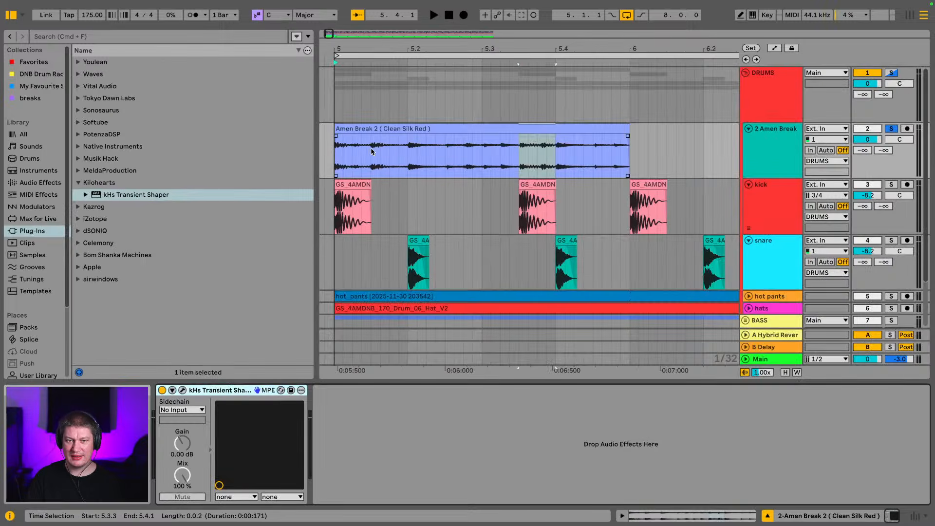
left_click_drag(370, 153, 411, 160)
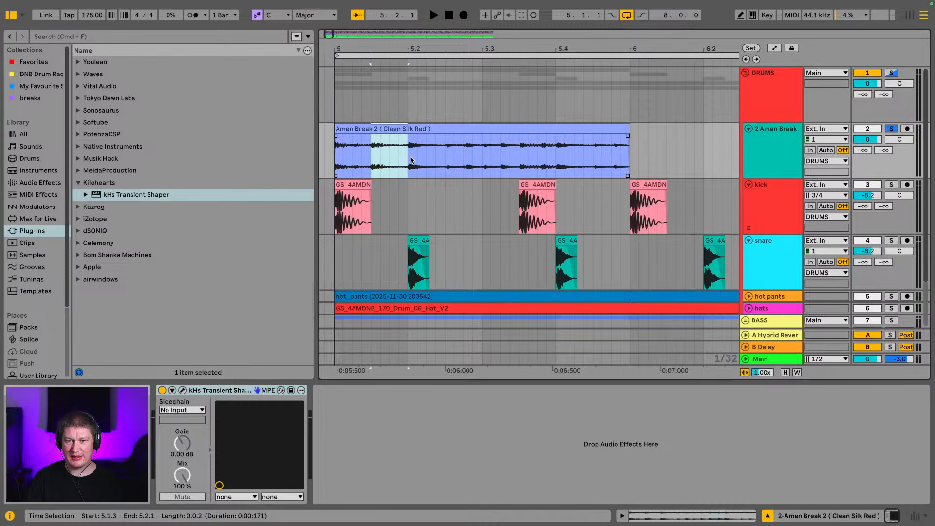
left_click_drag(519, 158, 556, 159)
key("super+e")
- Select all three Amen Break pieces, loop their one-bar span and listen to the edited pattern
left_click(436, 128)
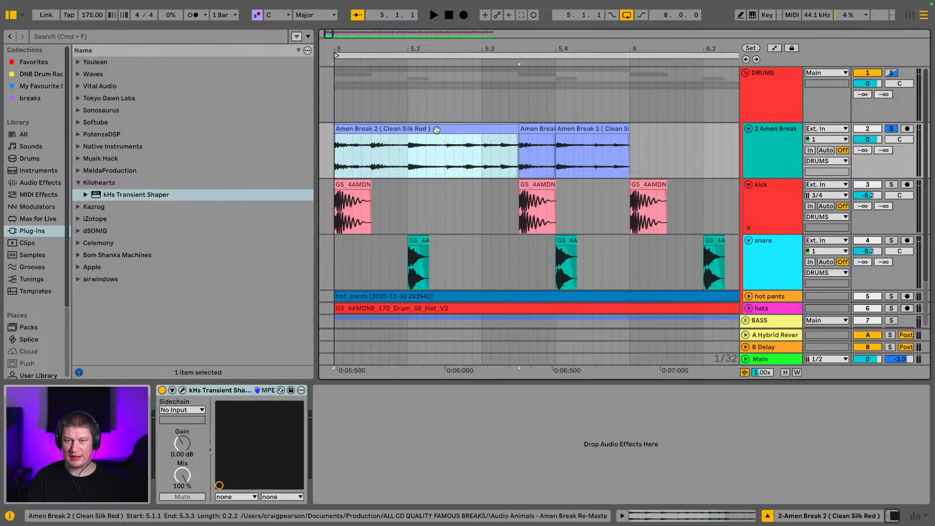
left_click(575, 131, "shift")
key("space")
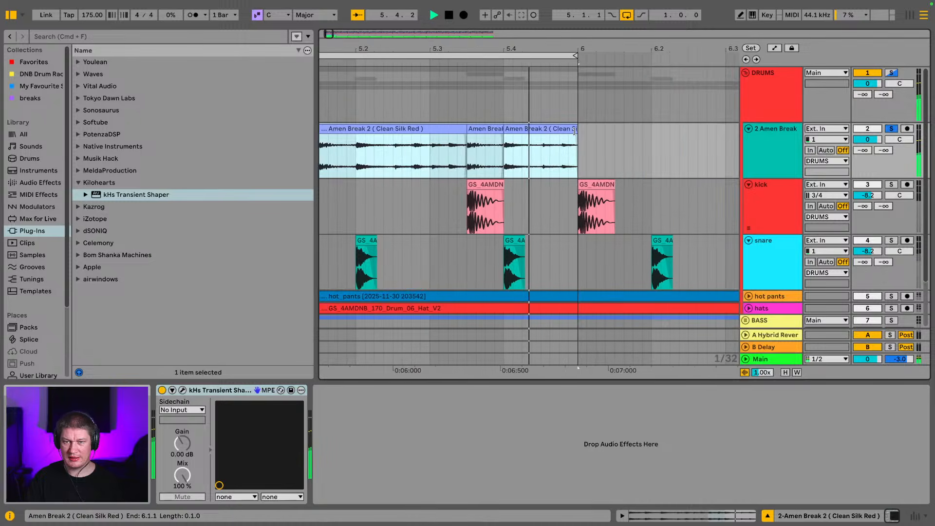
- Consolidate the three Amen Break pieces into one clip and enable looping for the new clip
left_click_drag(525, 49, 444, 9)
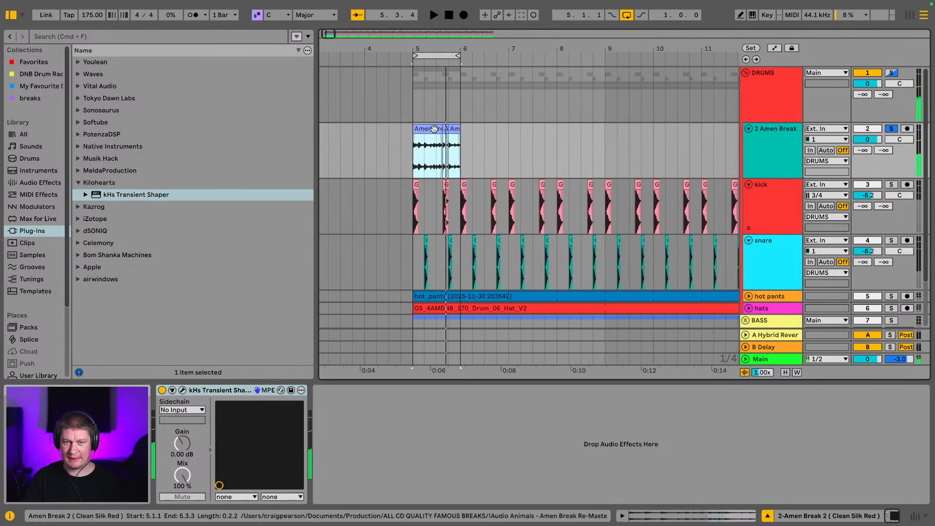
left_click(455, 129)
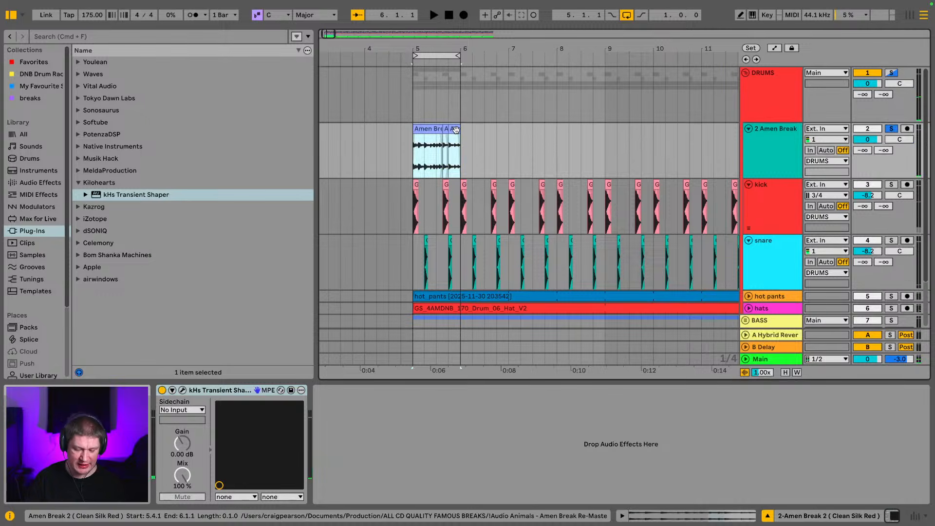
key("super+j")
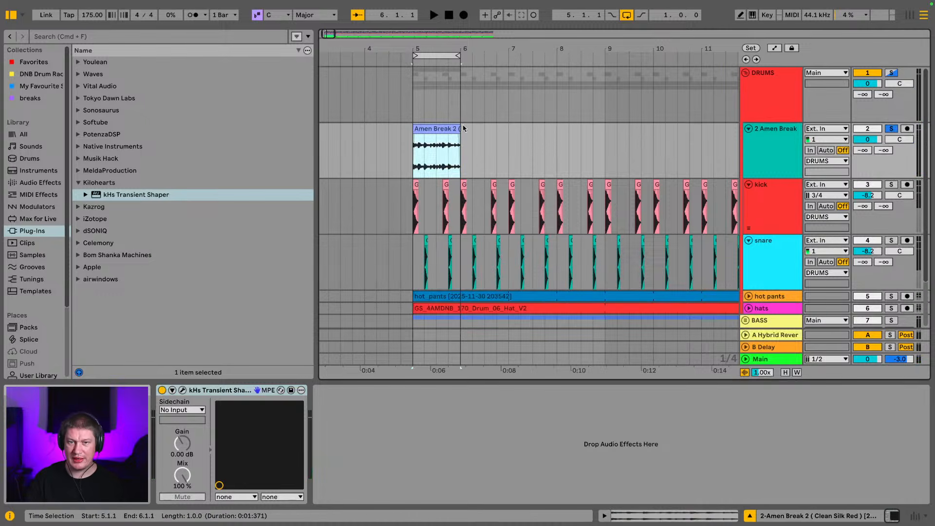
double_click(433, 145)
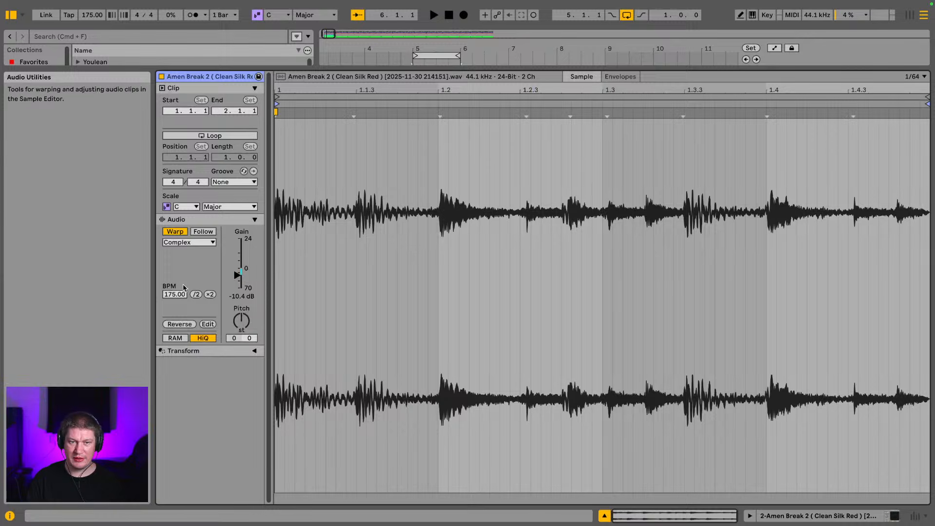
left_click(232, 137)
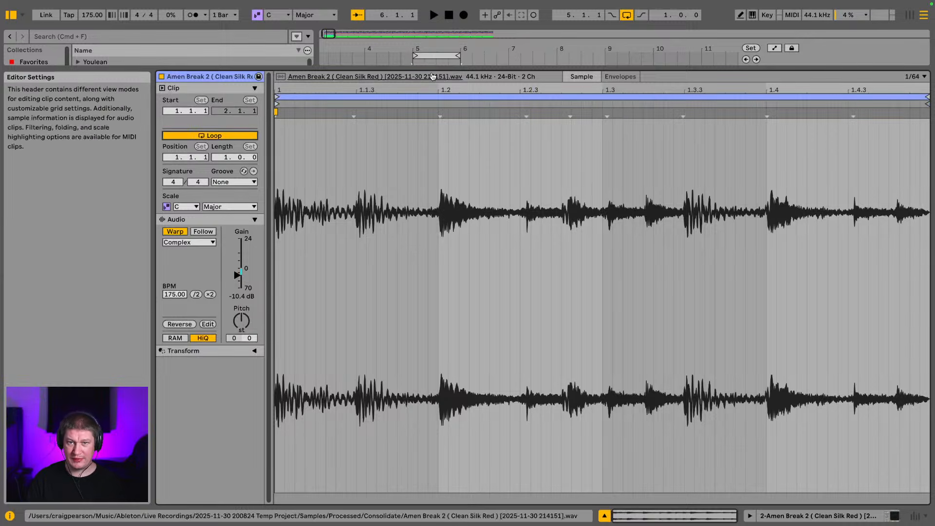
left_click_drag(441, 68, 514, 474)
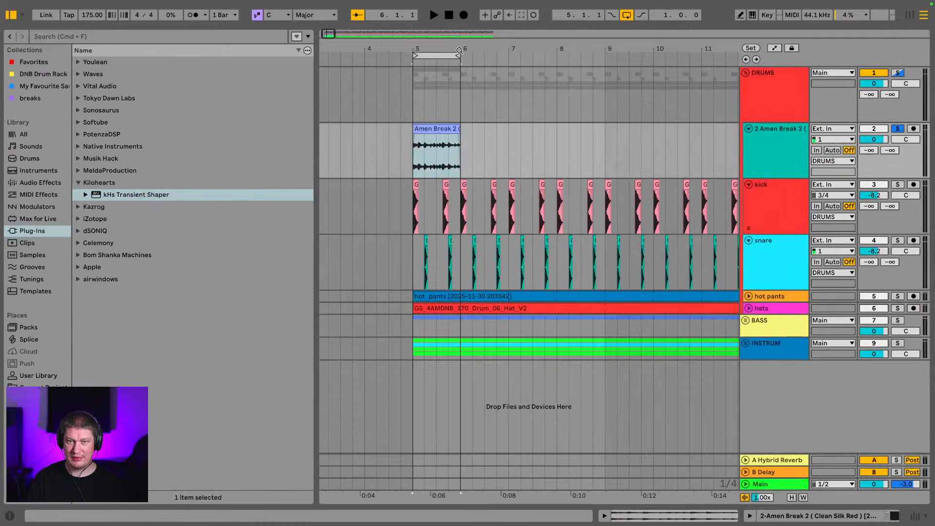
- Extend the looped Amen Break clip to 13.1.1 so it covers eight bars
left_click_drag(459, 50, 401, 24)
left_click(385, 130)
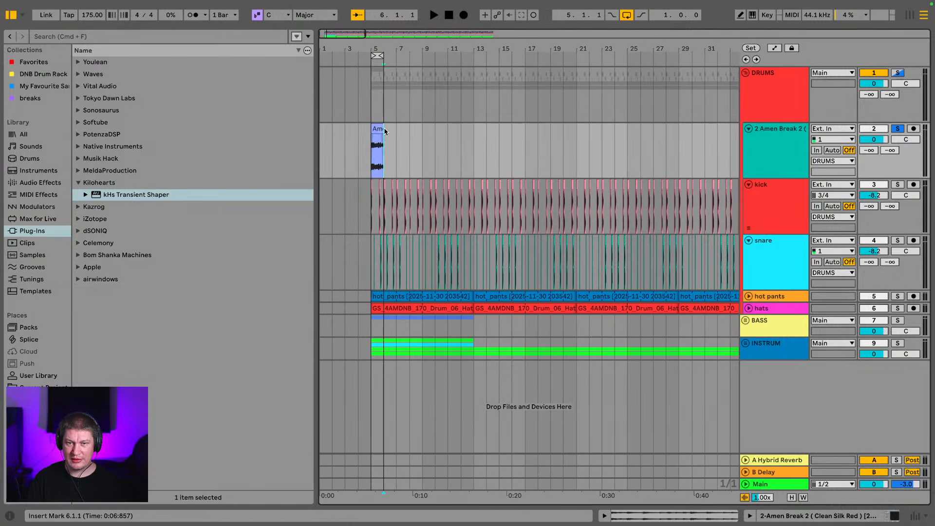
left_click_drag(384, 130, 471, 130)
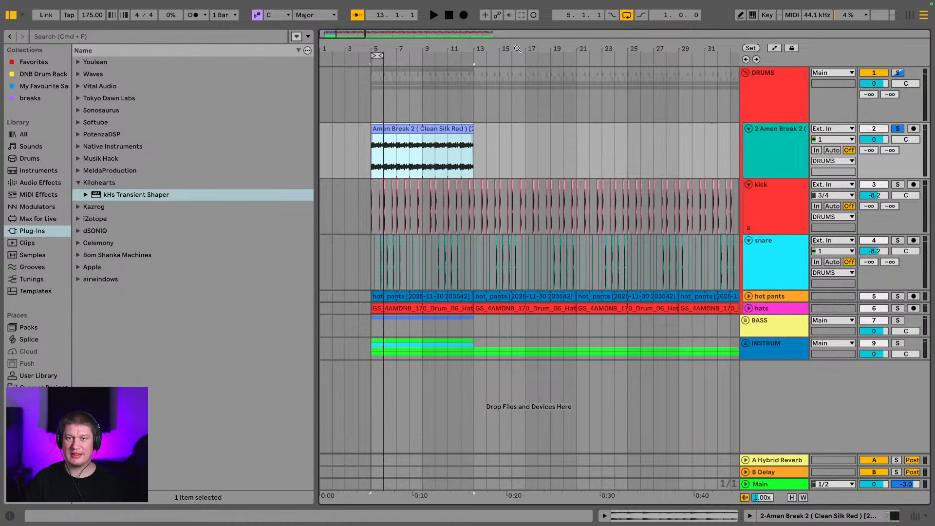
- Delete the material on all tracks from 17.1.1 to 129.1.1, and also from 13.1.1 to 17.1.1
left_click_drag(518, 48, 351, 49)
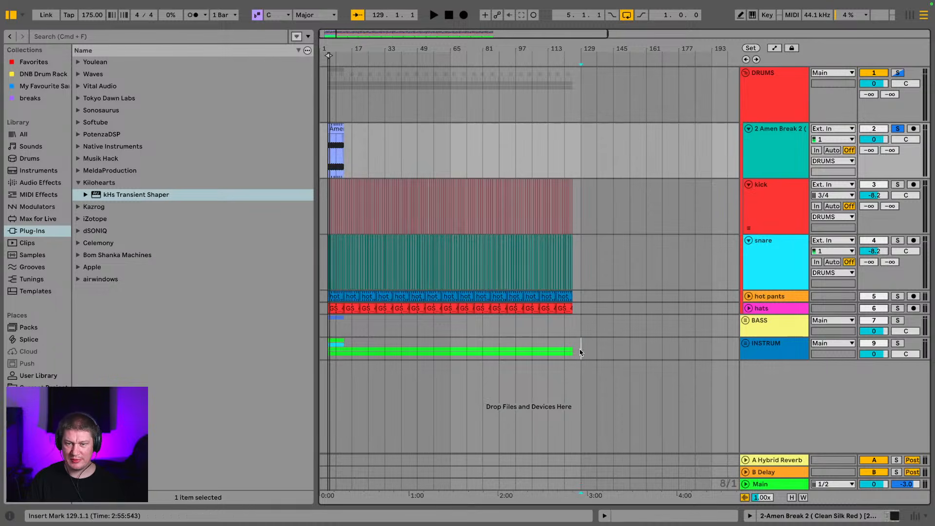
left_click_drag(581, 352, 352, 73)
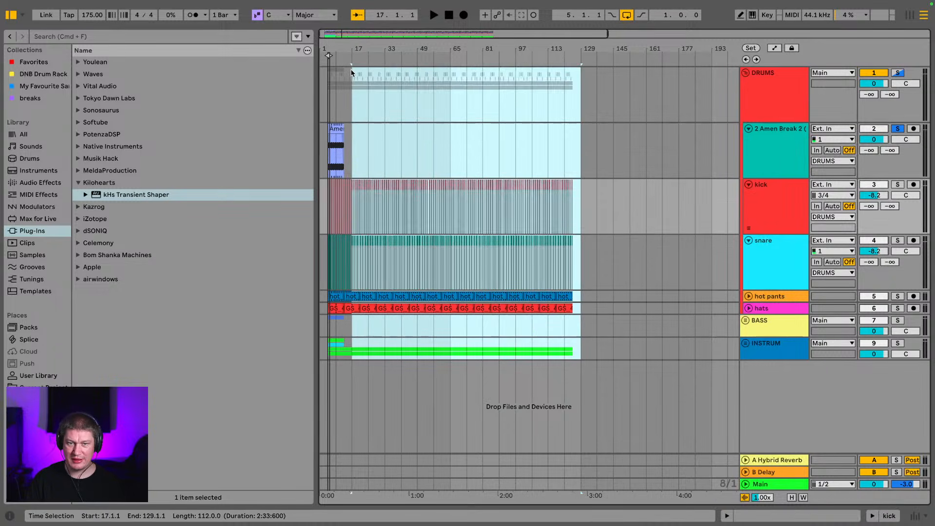
key("Delete")
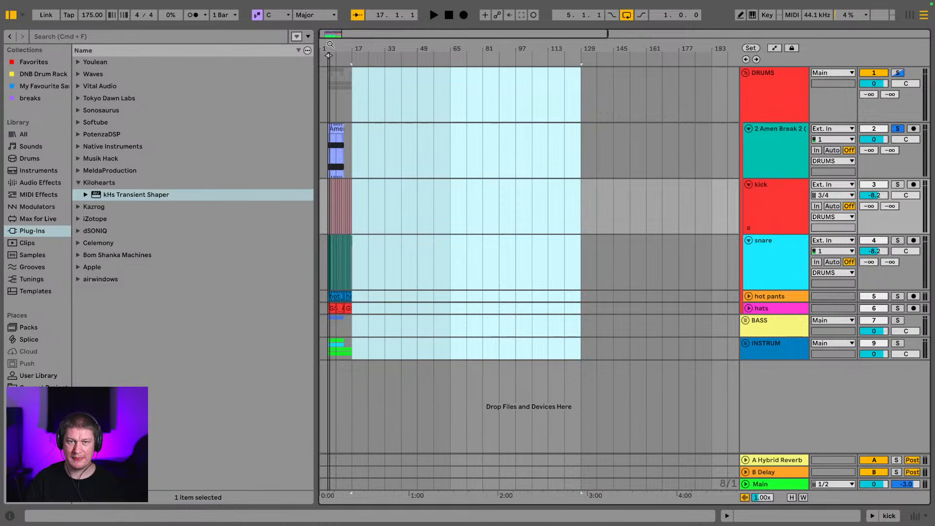
left_click_drag(330, 44, 451, 45)
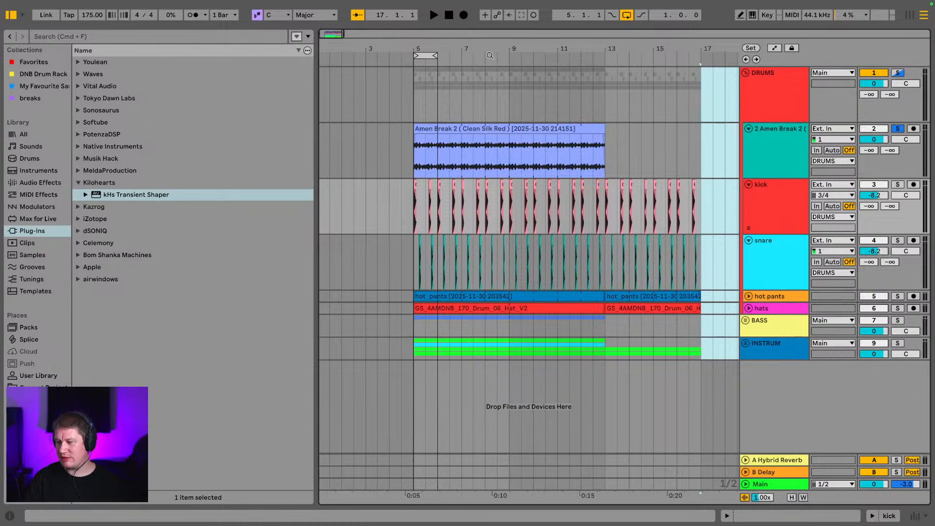
left_click_drag(489, 48, 397, 108)
left_click_drag(465, 362, 534, 74)
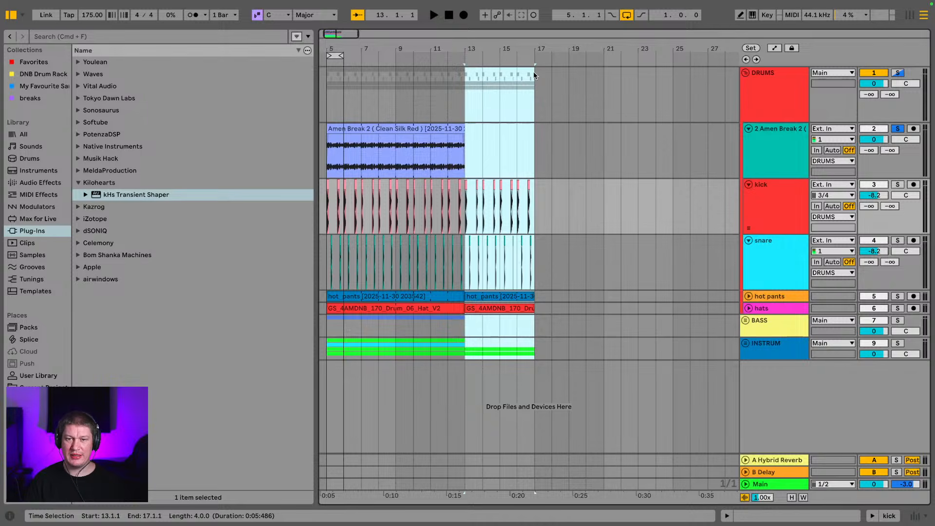
key("Delete")
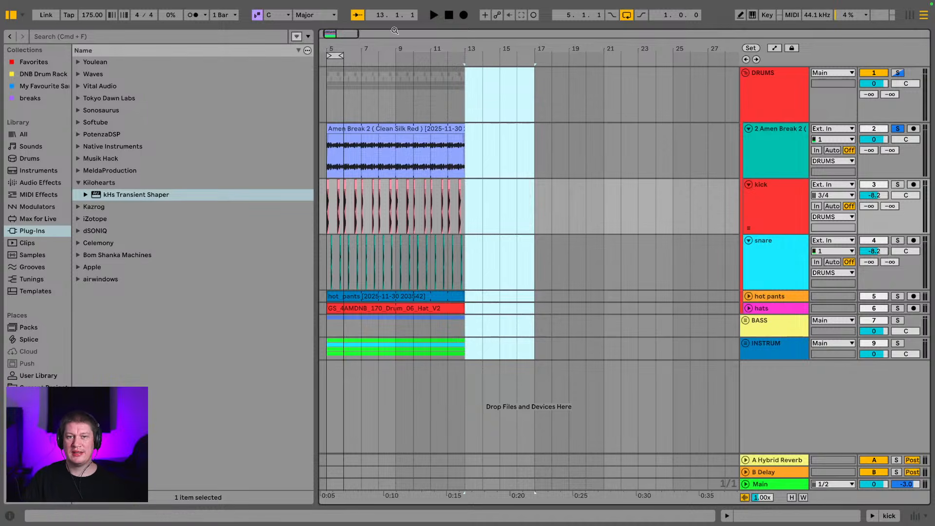
- Hide the browser and extend the arrangement loop to the eight bars from 5.1.1 to 13.1.1
left_click(10, 16)
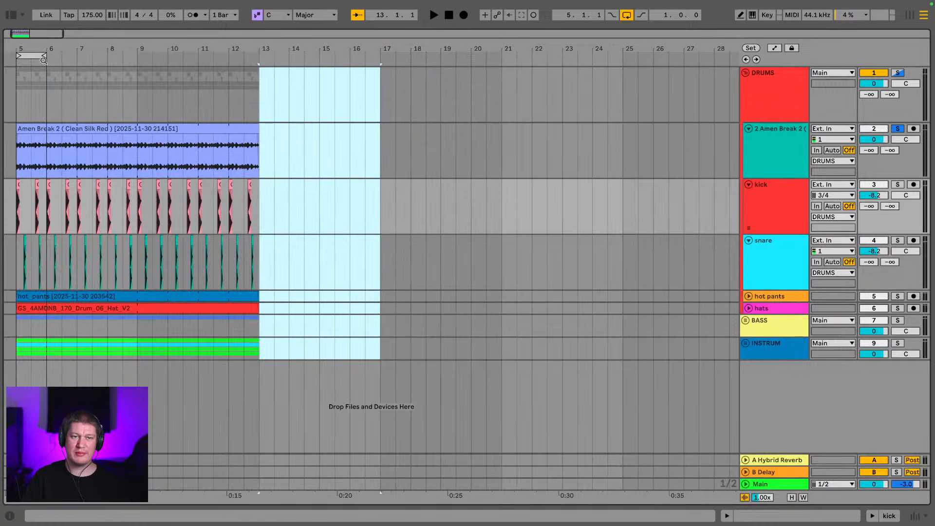
mouse_move(43, 60)
left_mouse_down()
mouse_move(288, 82)
mouse_move(260, 91)
left_mouse_up()
left_click(81, 146)
key("z")
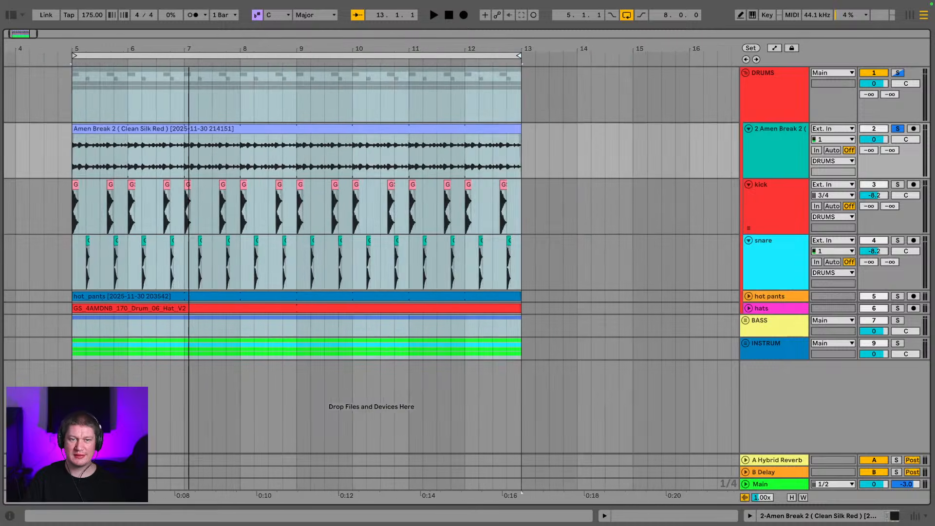
left_click_drag(189, 53, 234, 53)
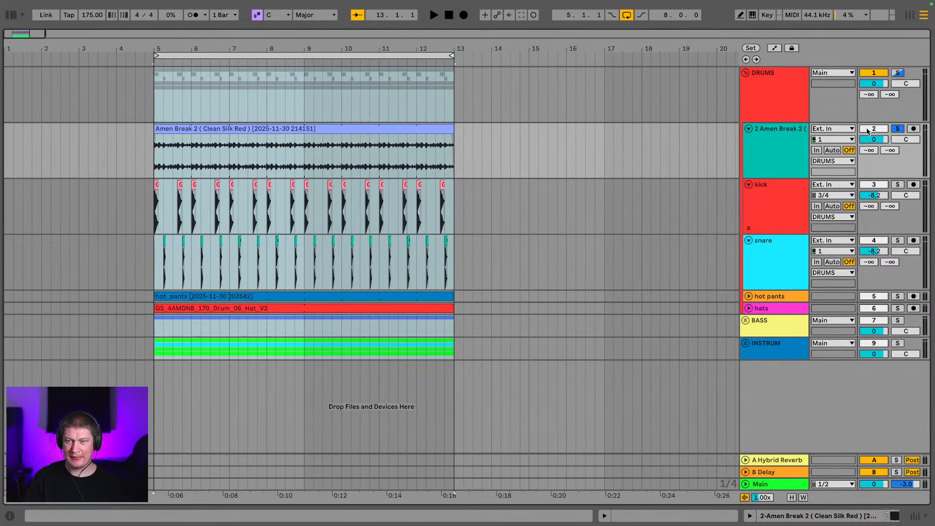
- Unsolo and deactivate the Amen Break track, and play the beat without it, briefly soloing the hot pants track
left_click(896, 130)
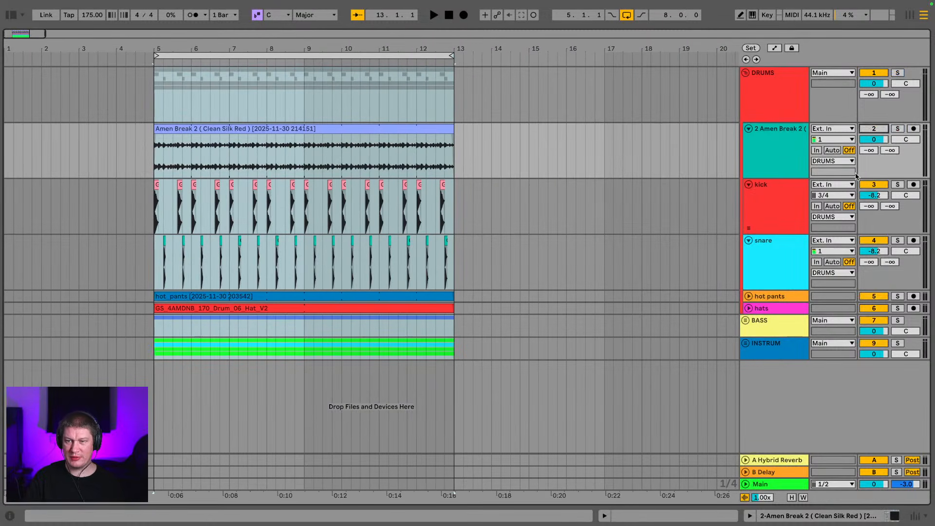
key("space")
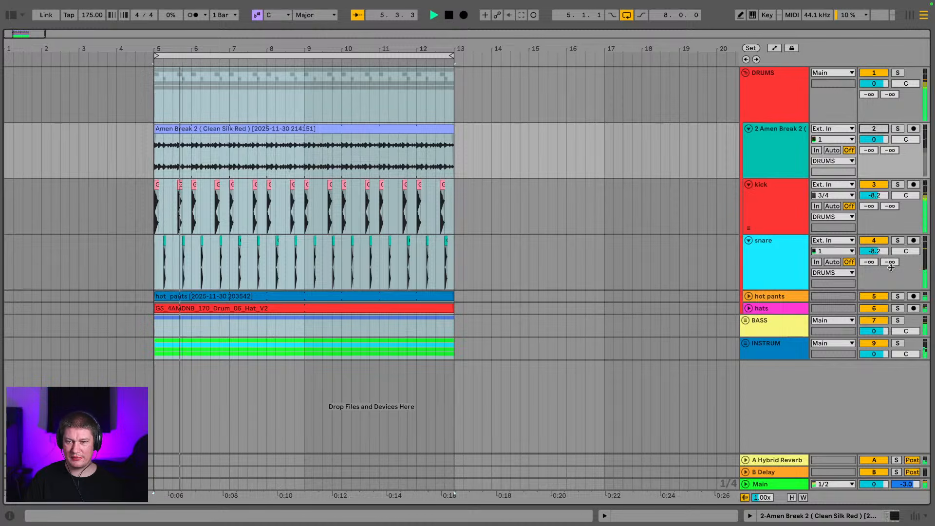
left_click(897, 296)
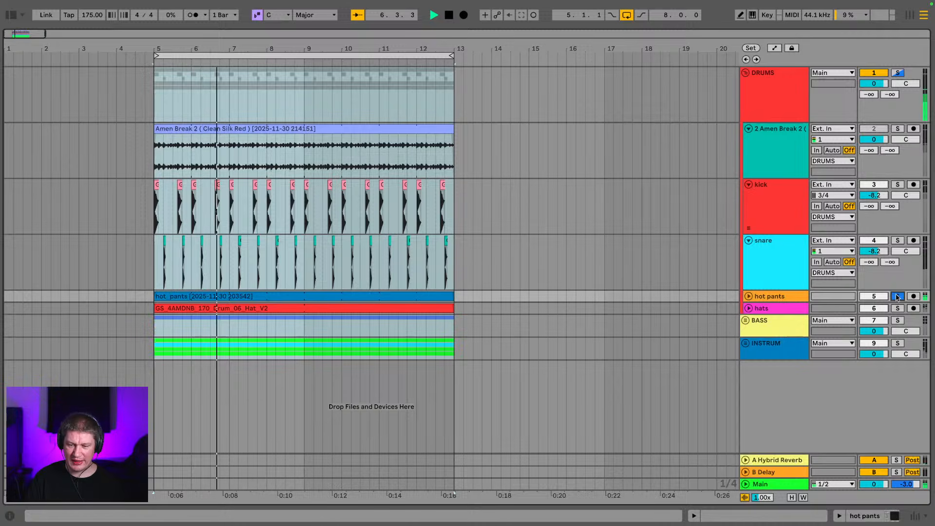
left_click(898, 296)
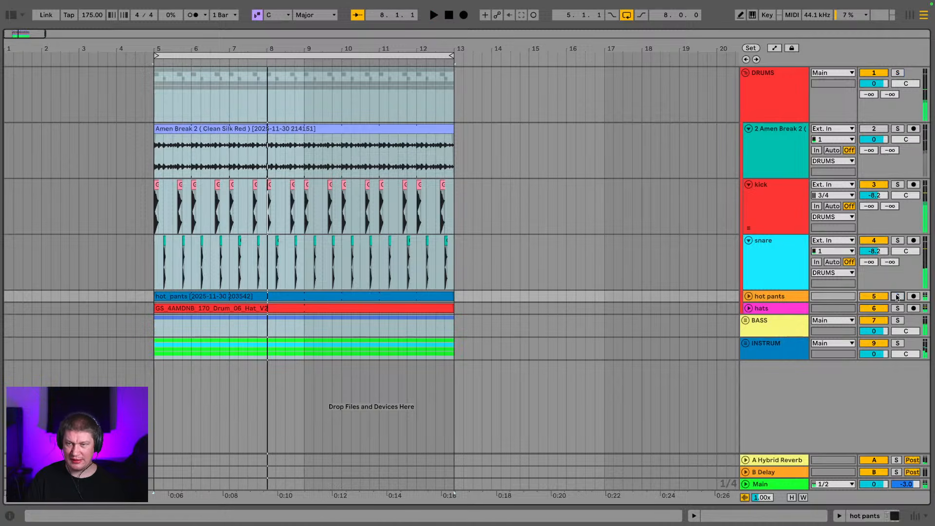
- Play the Amen Break track soloed from the loop start, then unsolo it to hear it within the full beat
left_click(898, 129)
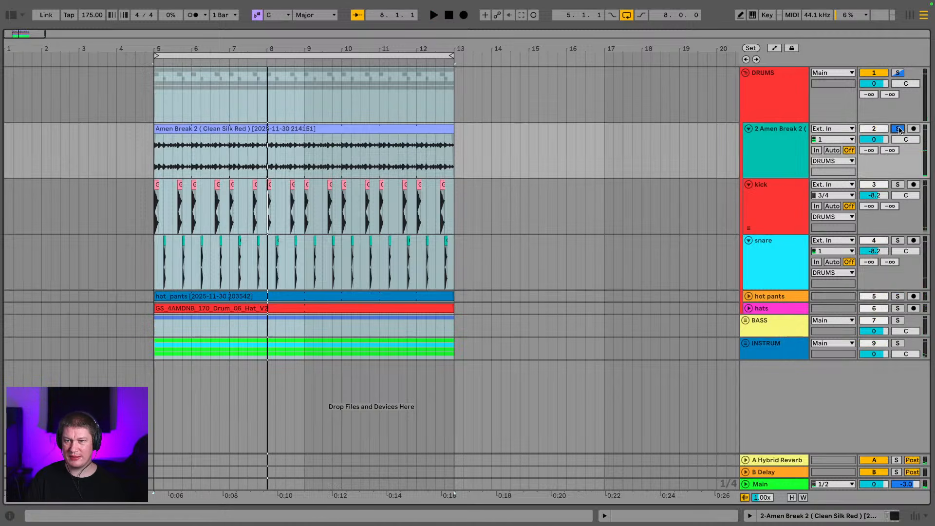
key("space")
key("space")
left_click(783, 142)
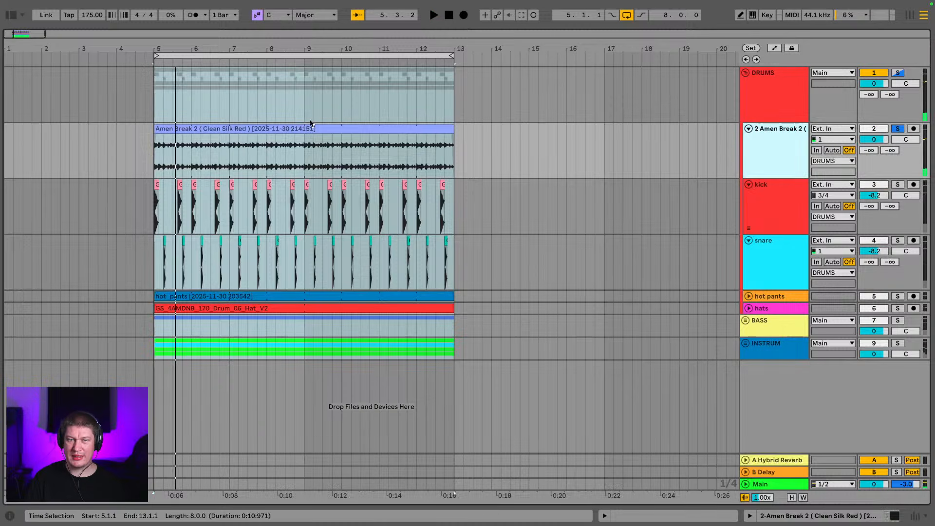
key("space")
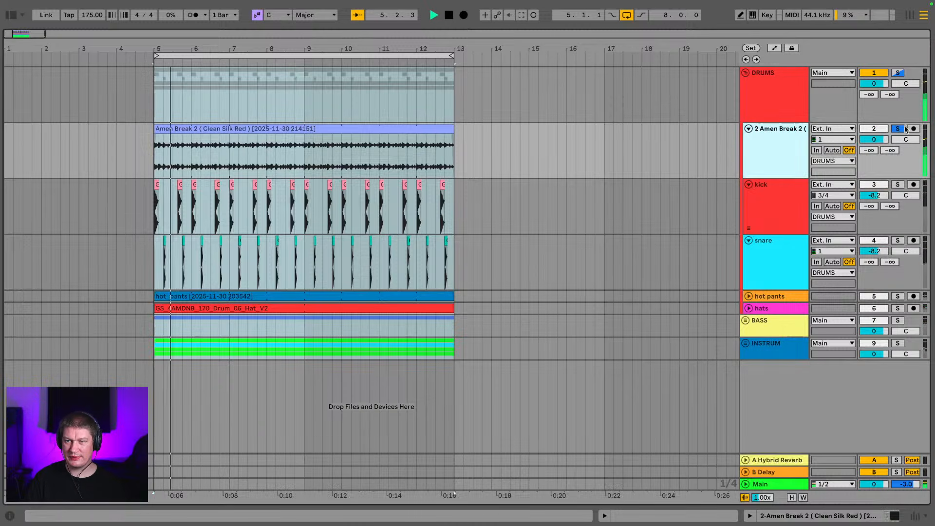
left_click(898, 129)
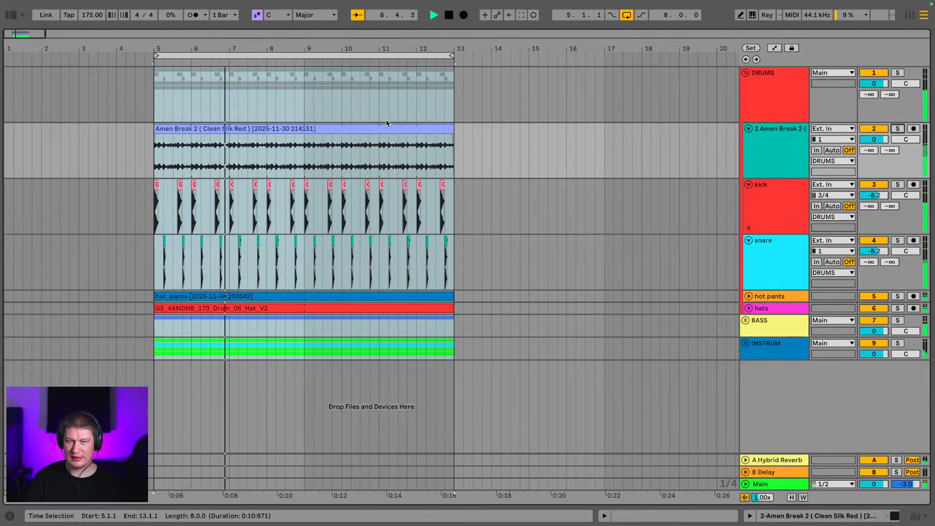
- Lower the consolidated Amen Break clip's gain to -16.6 dB while the full mix plays
double_click(327, 129)
scroll(235, 425, "down", 5)
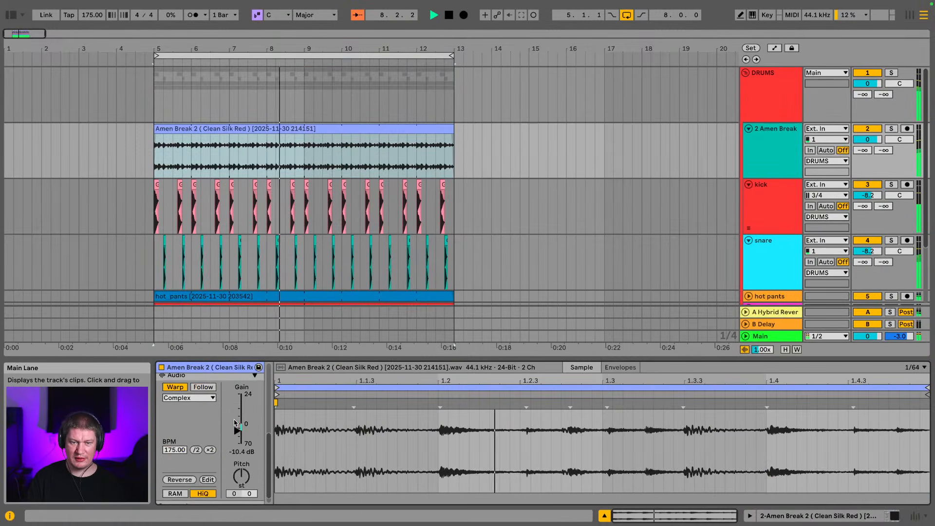
left_click_drag(236, 433, 235, 436)
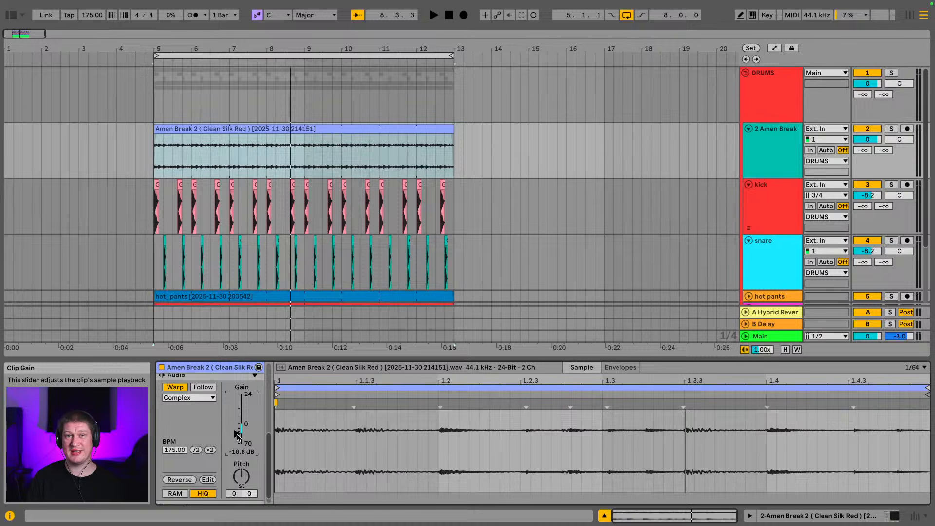
- Lower the consolidated Amen Break clip's gain further to -22.1 dB while checking it against the full mix
left_click_drag(237, 435, 237, 437)
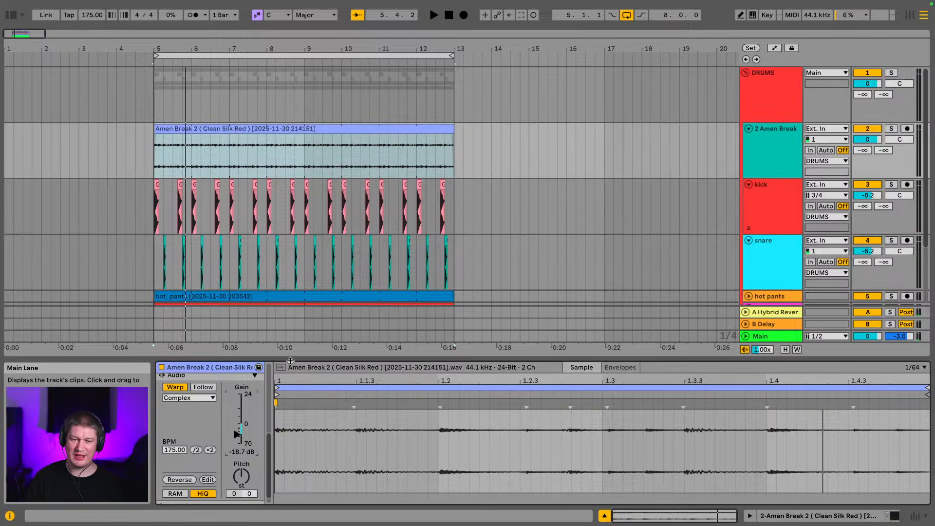
left_click_drag(238, 436, 238, 439)
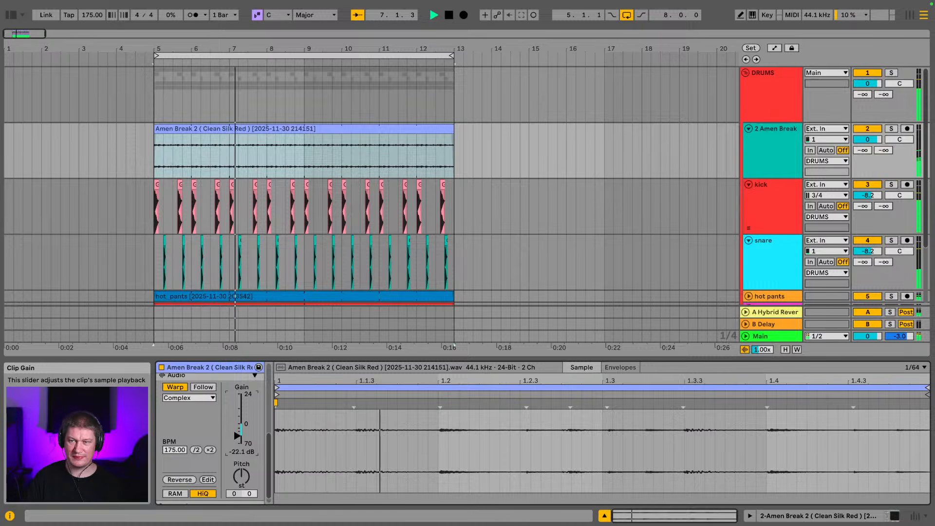
- Fold the DRUMS group and listen to it soloed, then unsolo it
left_click(746, 72)
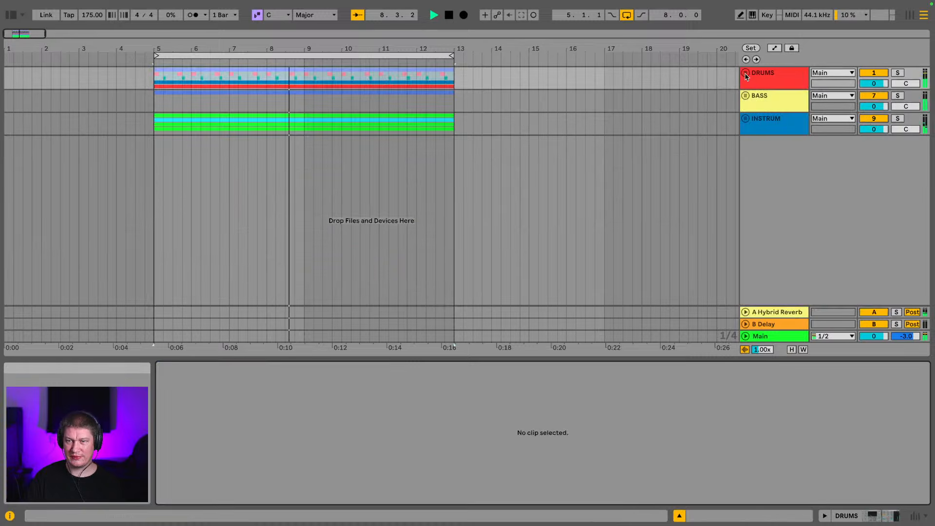
left_click(774, 83)
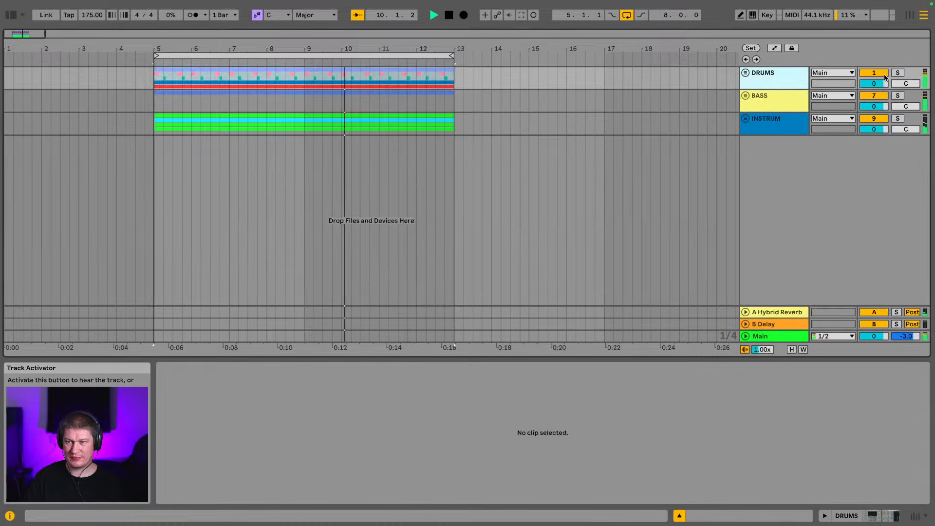
left_click(898, 72)
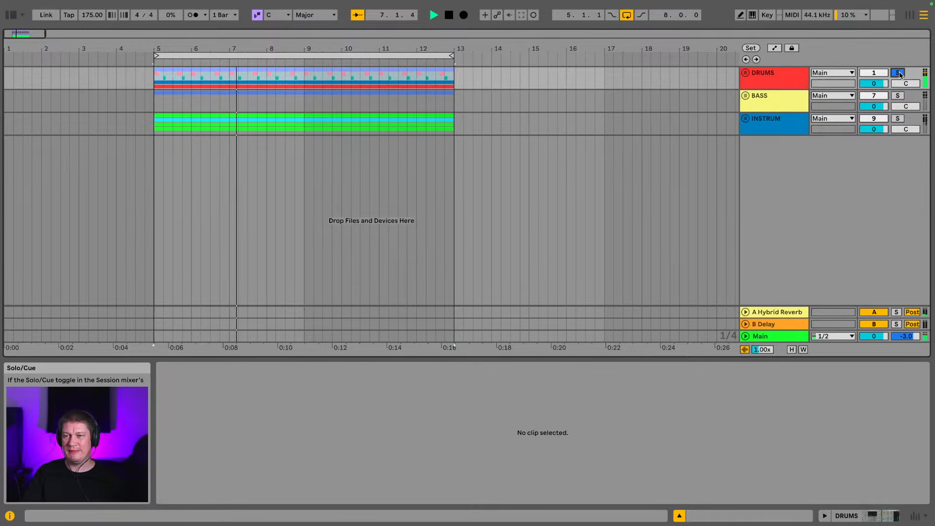
left_click(899, 73)
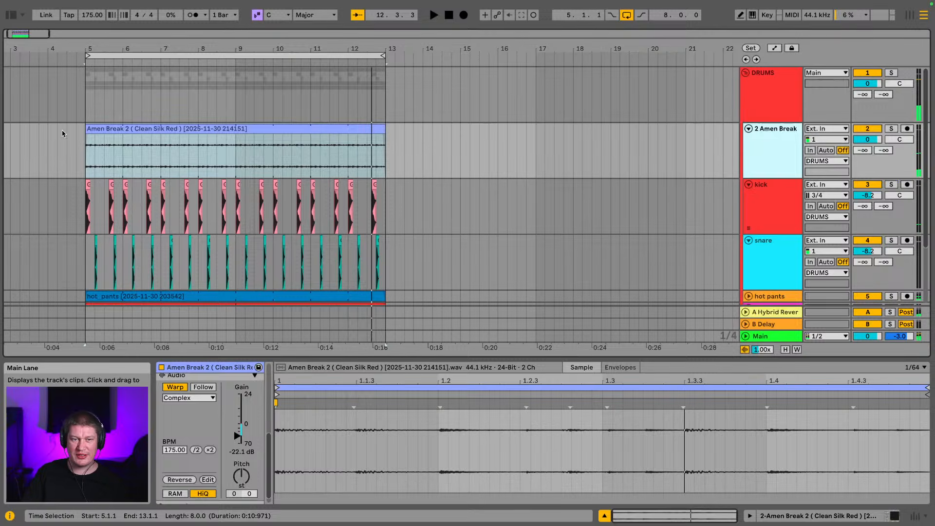
- Audition the Amen Break track and the hot pants track soloed in turn, unsoloing each to compare it with the full beat
left_click(63, 133)
left_click(891, 129)
key("space")
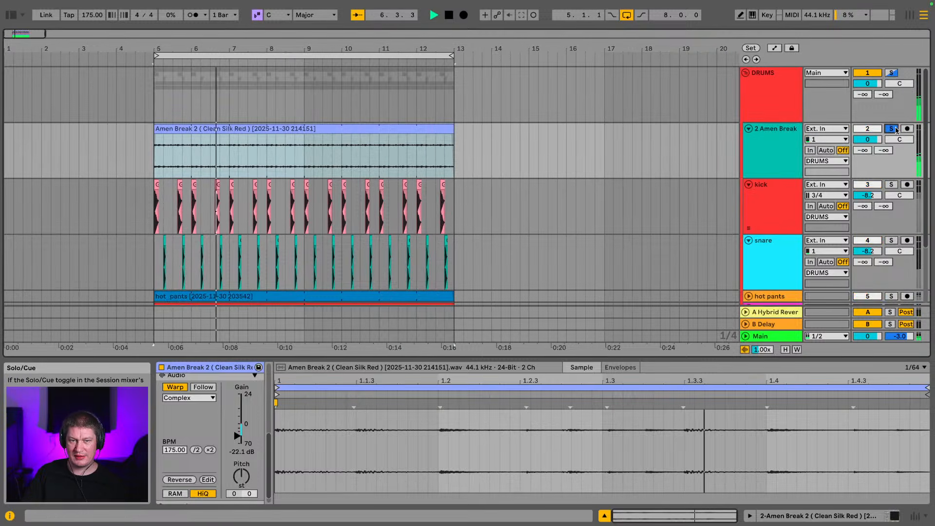
left_click(892, 129)
scroll(858, 257, "down", 1)
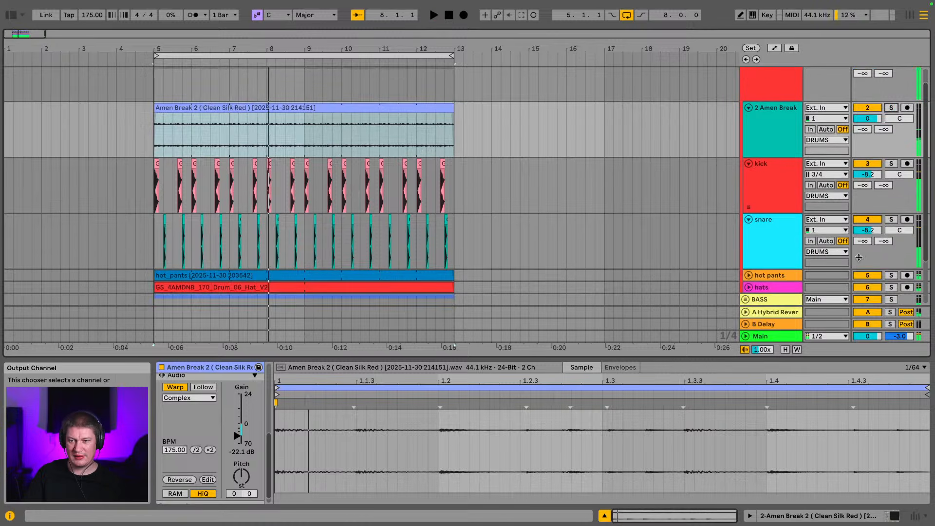
left_click(891, 276)
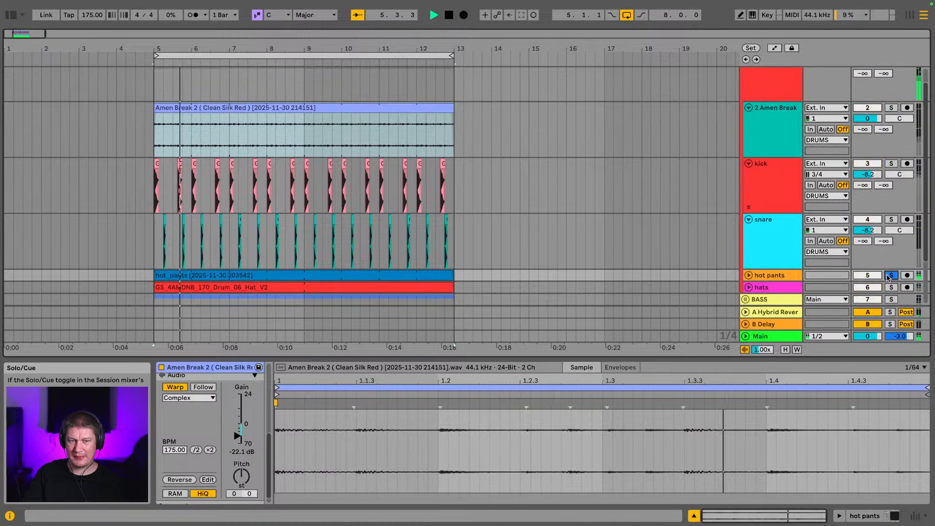
left_click(889, 276)
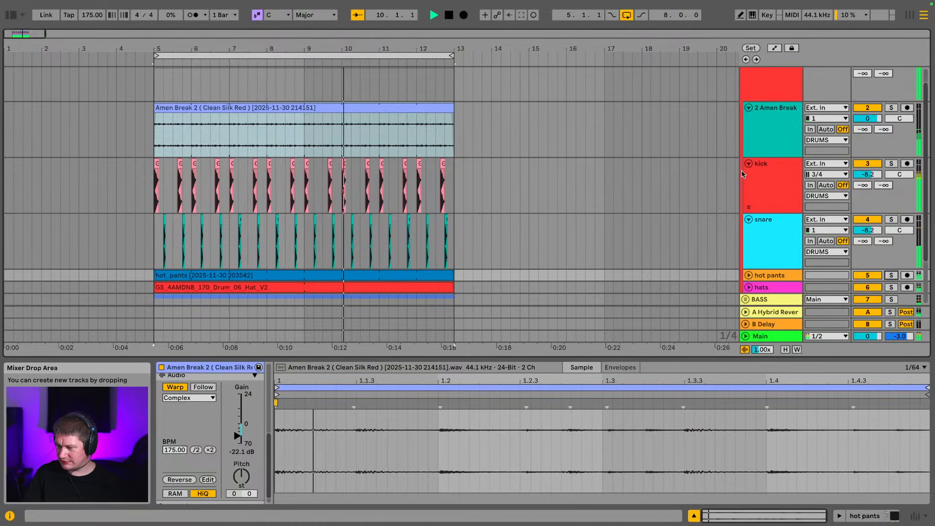
- Fold the DRUMS group and unfold the INSTRUM group to show its tracks
scroll(760, 120, "up", 1)
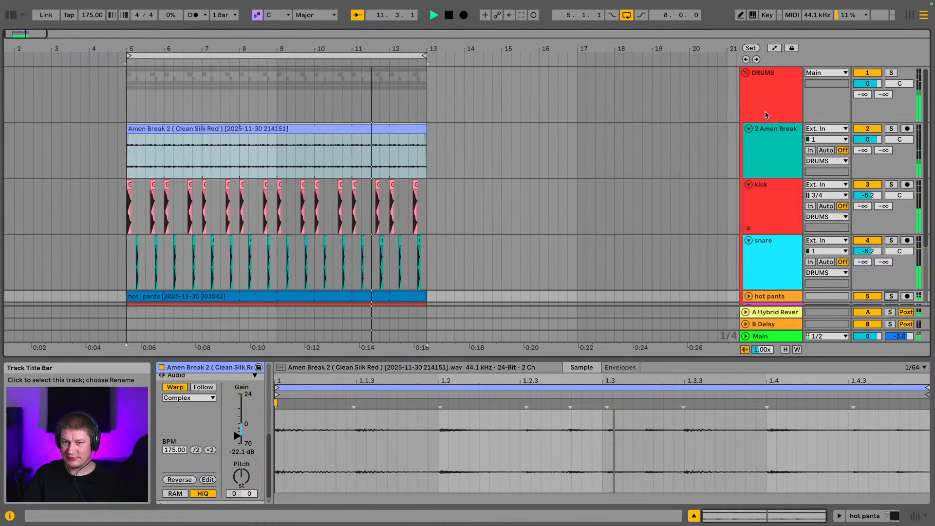
left_click(746, 72)
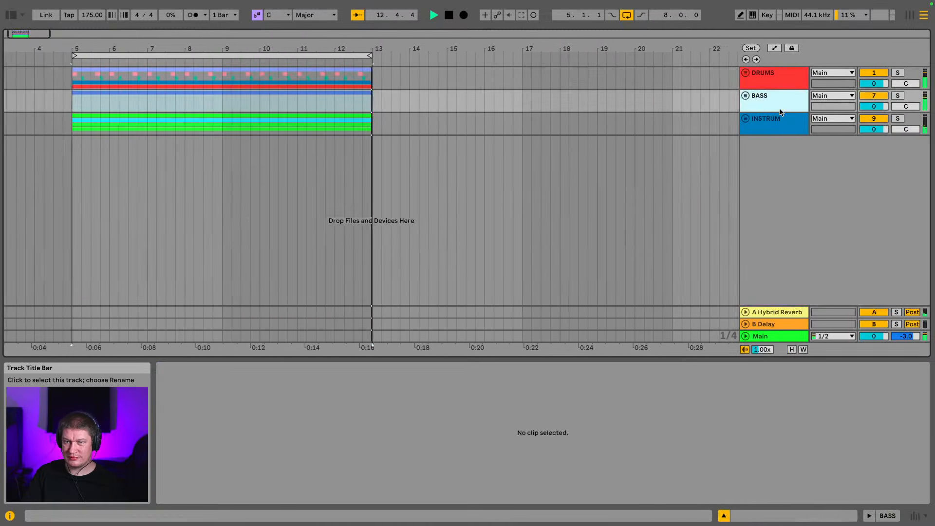
left_click(780, 122)
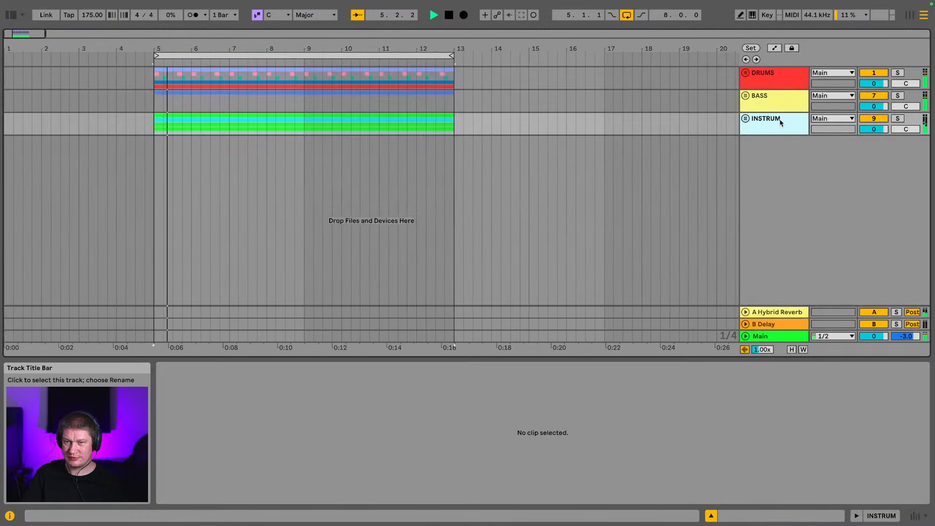
left_click(746, 119)
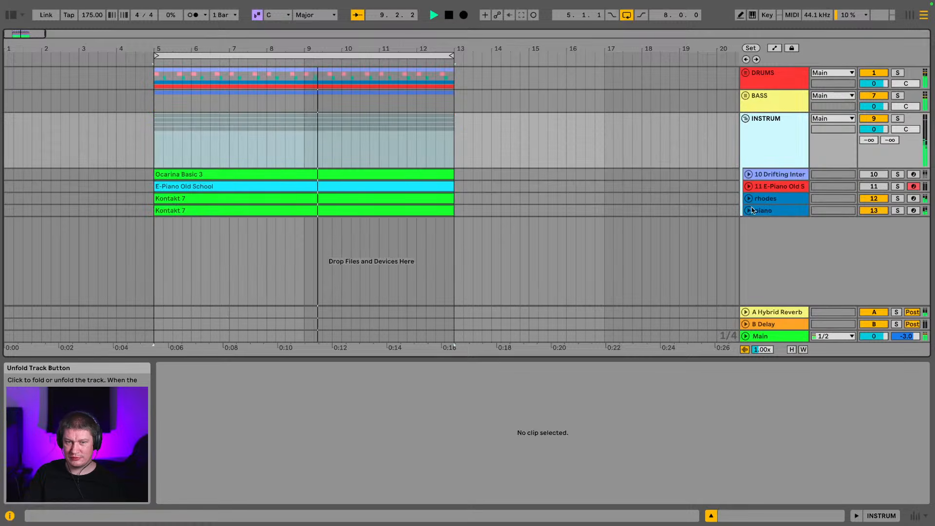
- Solo and unfold the rhodes track, and enlarge its Kontakt 7 clip's note editor to show the pitches above the first chord
left_click(779, 199)
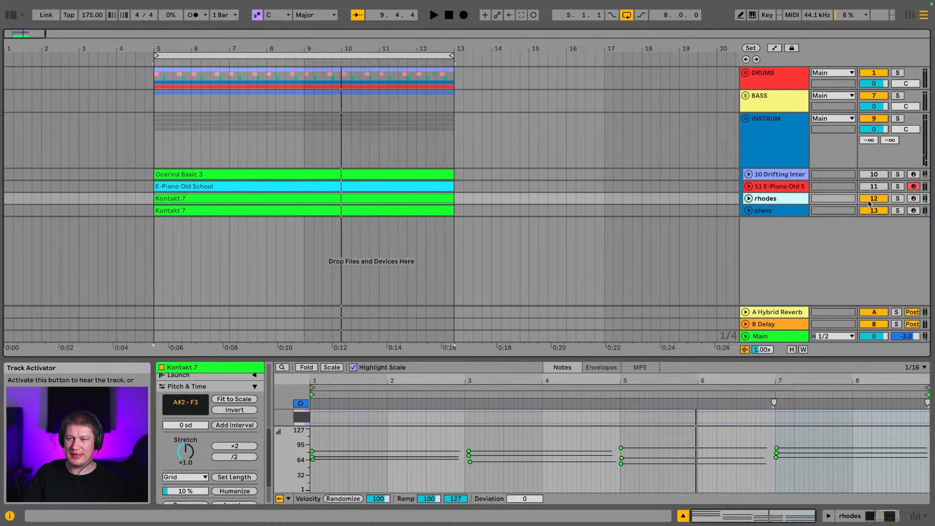
left_click(896, 200)
left_click(749, 199)
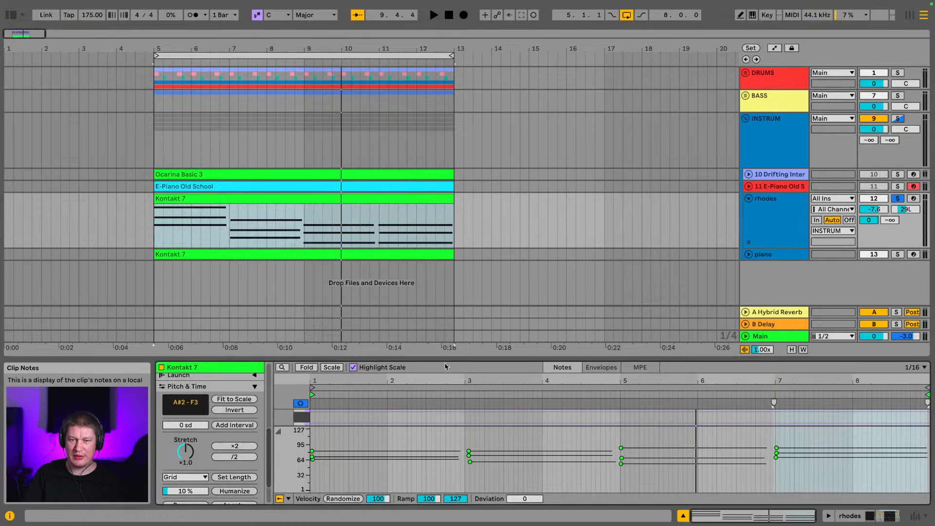
left_click_drag(530, 355, 530, 30)
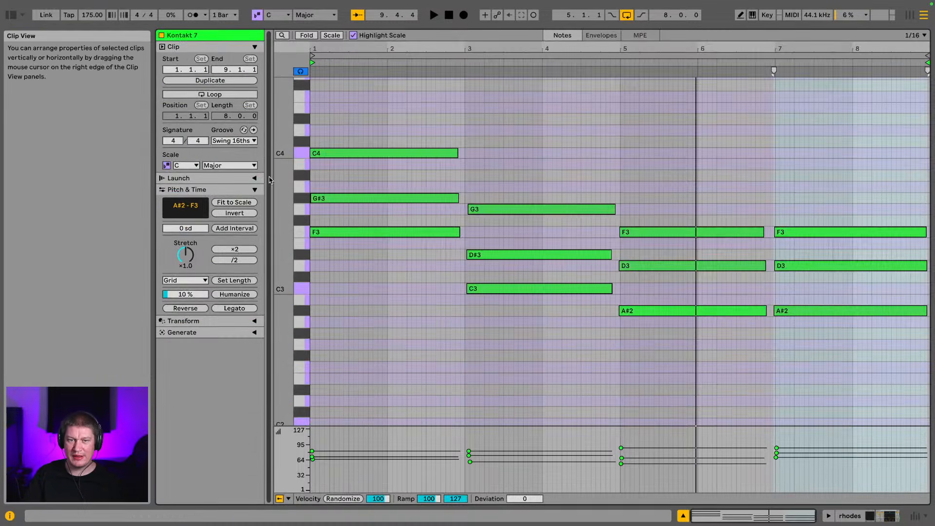
left_click_drag(284, 178, 284, 335)
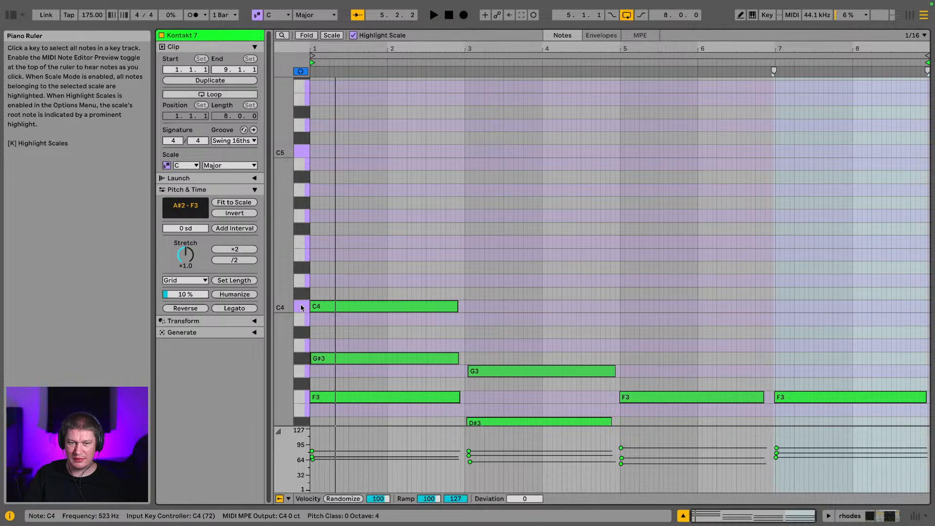
- Audition the first chord's F3, G#3 and C4 along with candidate pitches above C4 on the piano ruler
left_click(300, 359)
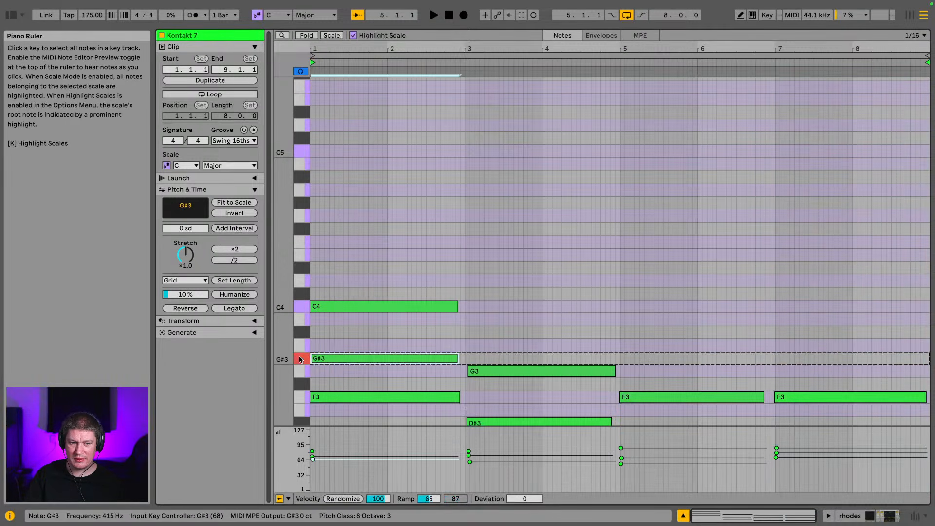
left_click(300, 307)
left_click(300, 260)
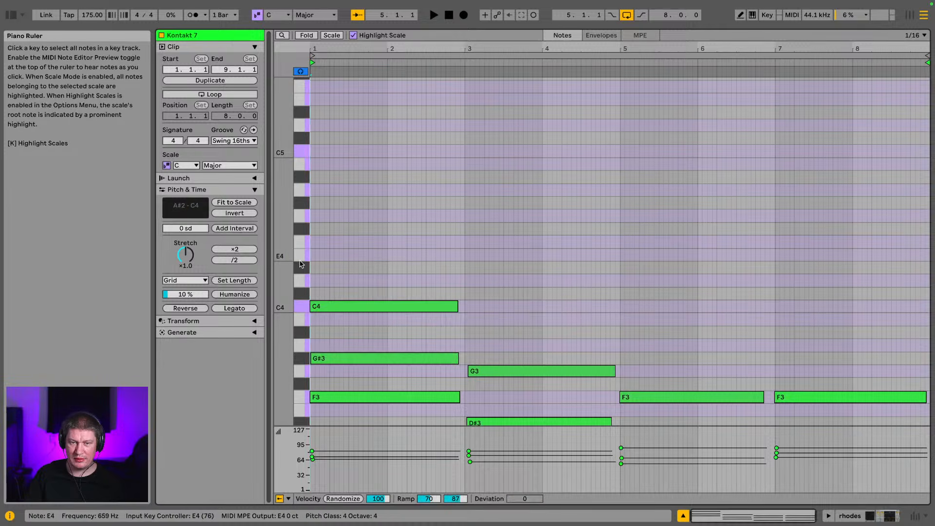
left_click(300, 264)
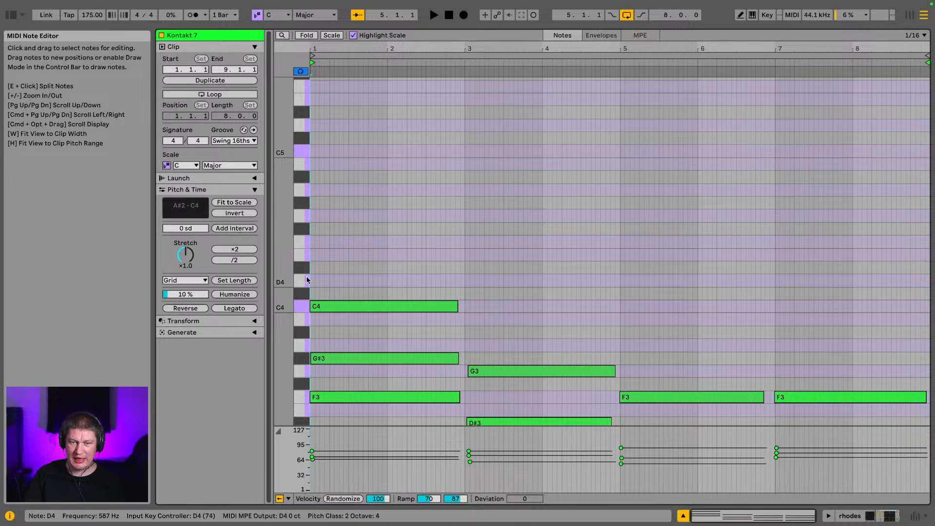
left_click(301, 397)
left_click(300, 358)
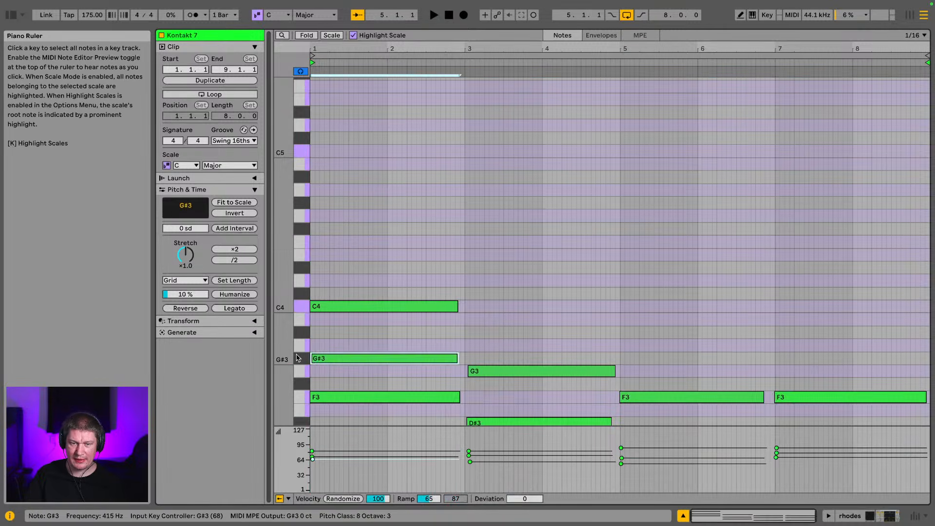
left_click(302, 308)
left_click(300, 279)
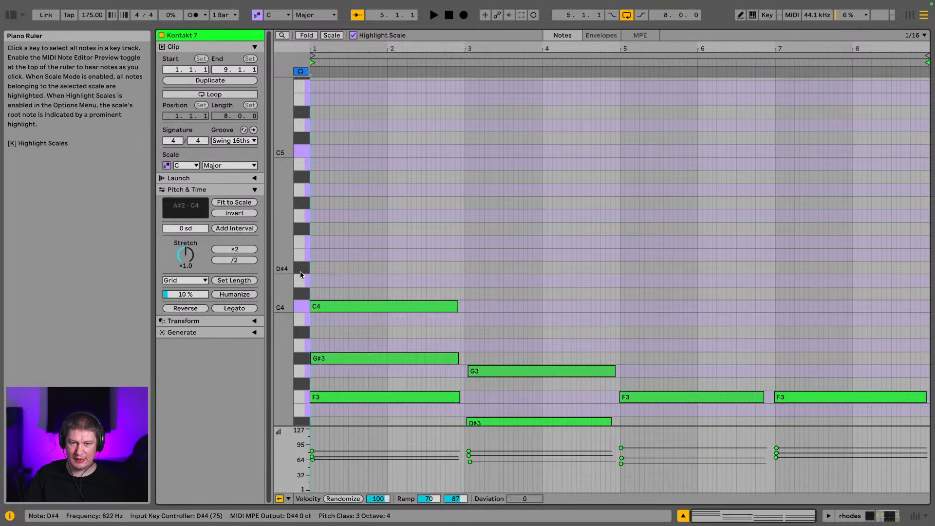
- Add a D#4 note on top of the first rhodes chord, lasting from 1.1.1 to 2.4.4, and play it back
double_click(312, 267)
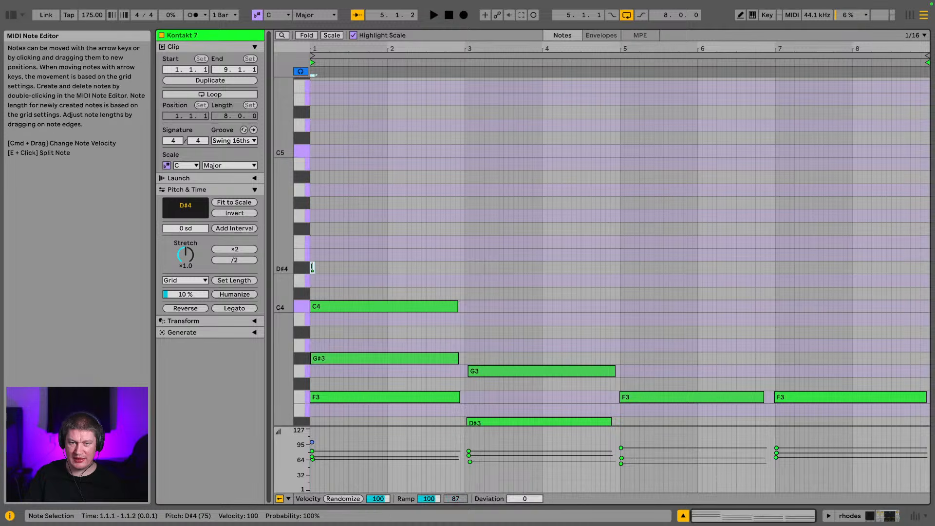
left_click_drag(336, 269, 460, 269)
key("space")
key("space")
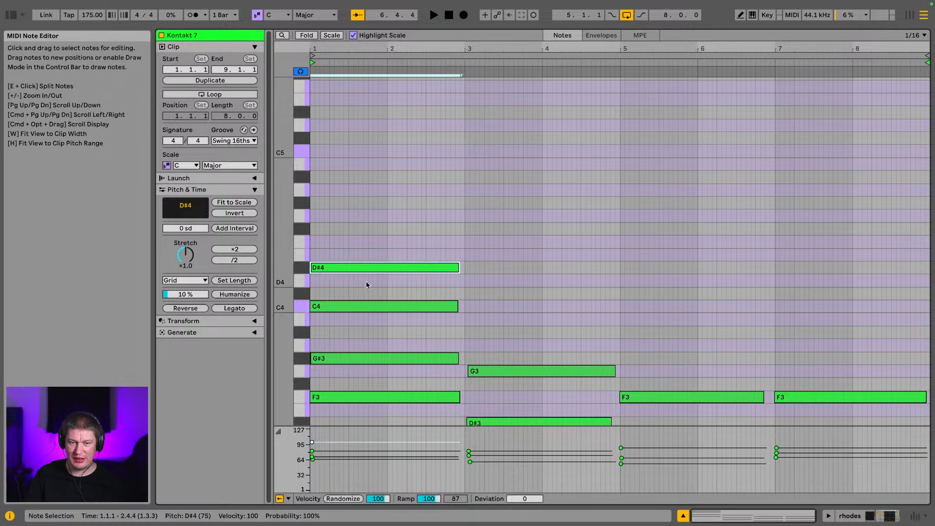
- Set the added D#4 note's velocity to 74 in the enlarged velocity editor, then shrink that editor to show the notes again
left_click(340, 424)
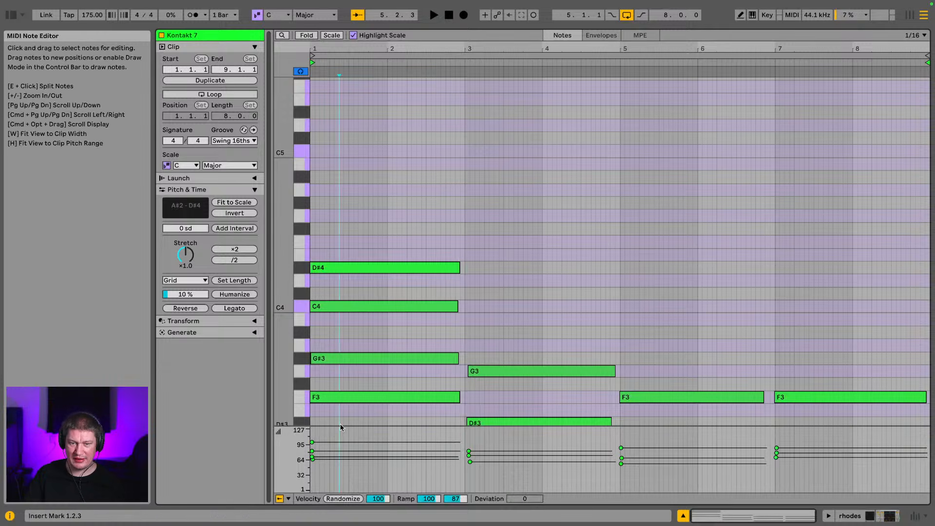
mouse_move(340, 426)
left_mouse_down()
mouse_move(378, 330)
mouse_move(372, 177)
left_mouse_up()
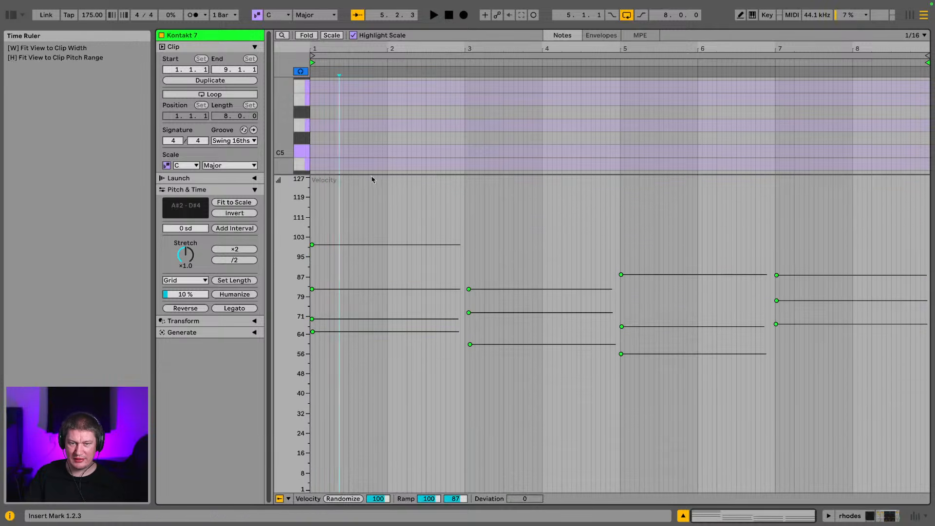
left_click(312, 245)
left_click_drag(312, 245, 313, 278)
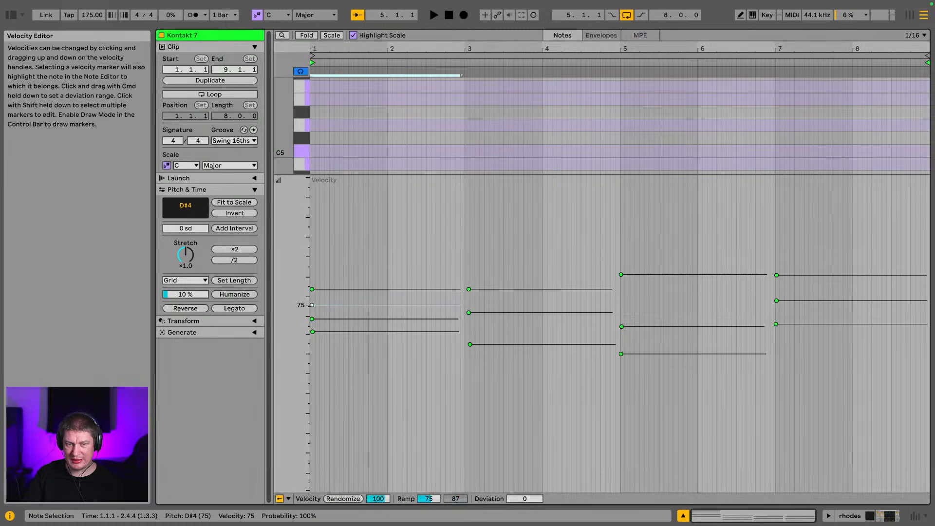
key("space")
left_click_drag(312, 305, 312, 307)
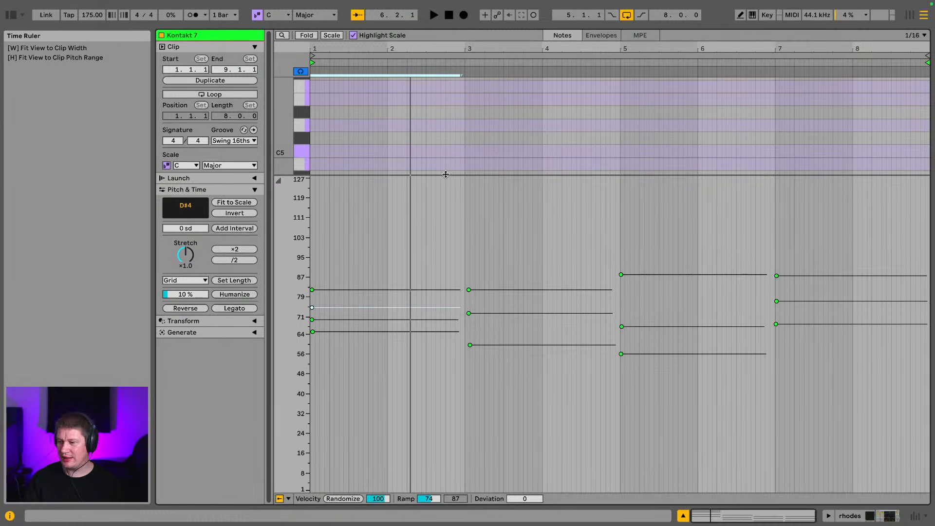
left_click_drag(445, 174, 477, 402)
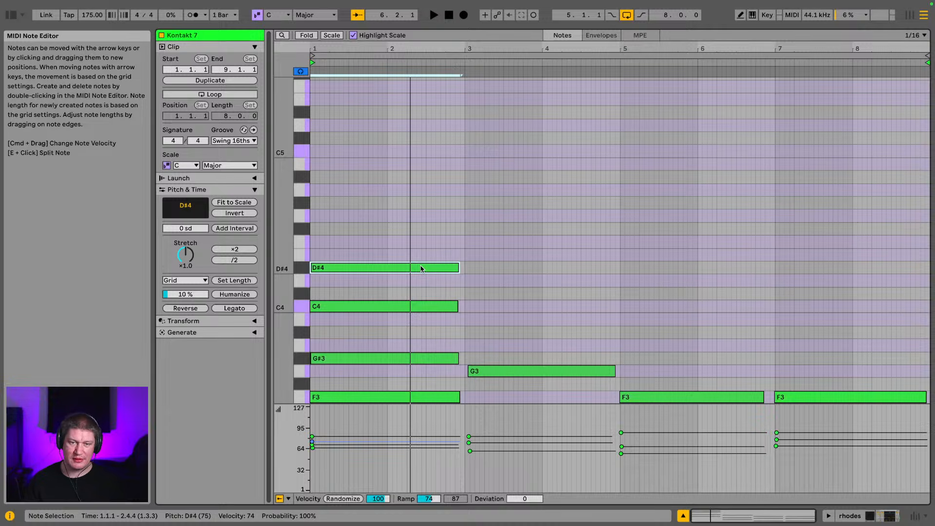
- Try the added top note at other pitches such as F4, D4 and A#3, then return it to D#4 and play it
key("Up")
key("Up")
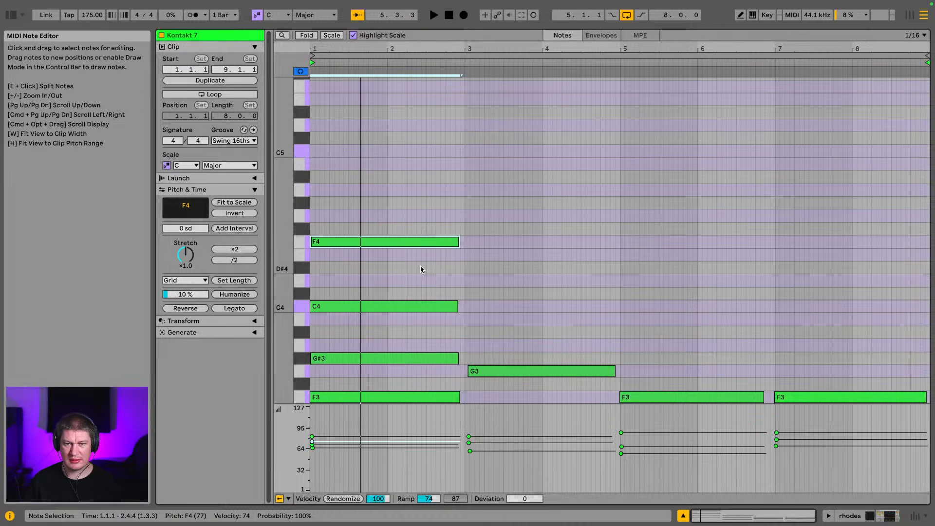
key("Down")
key("Down")
key("Down")
key("Down")
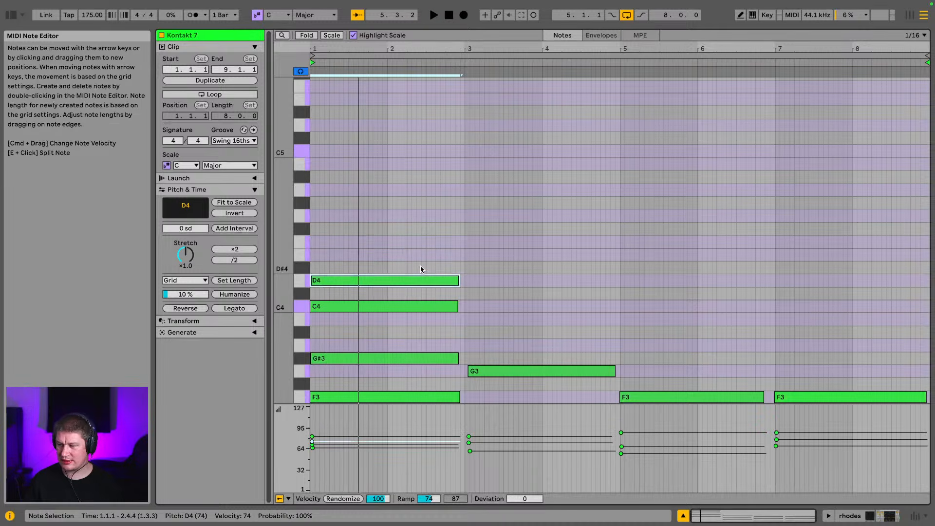
key("Down")
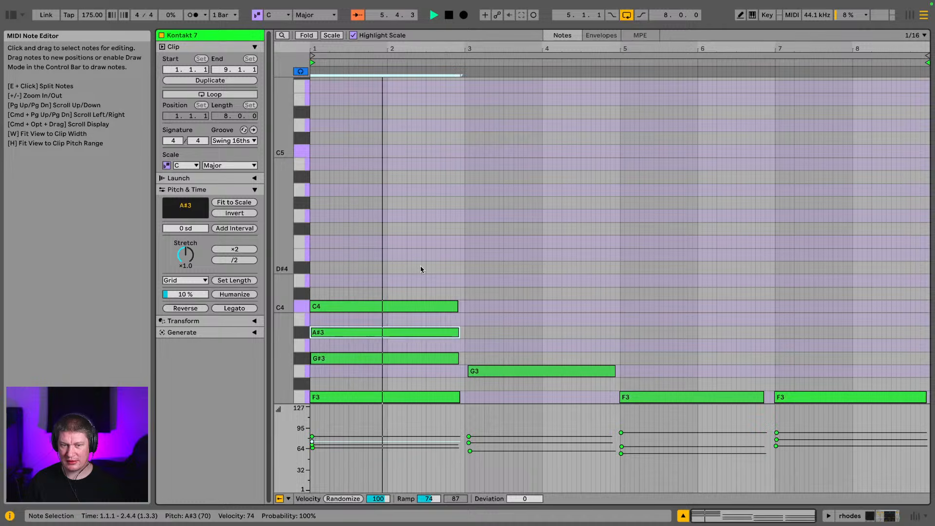
key("Up")
key("Up")
key("Up")
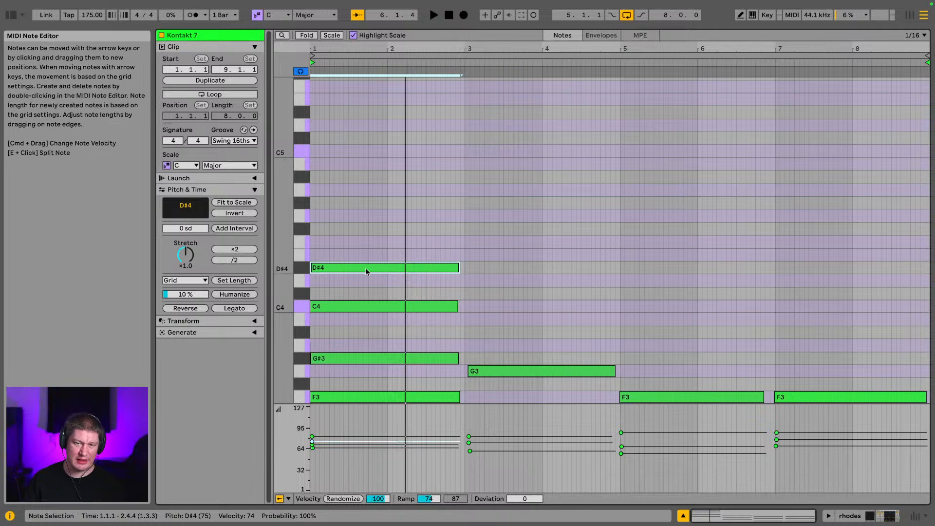
key("space")
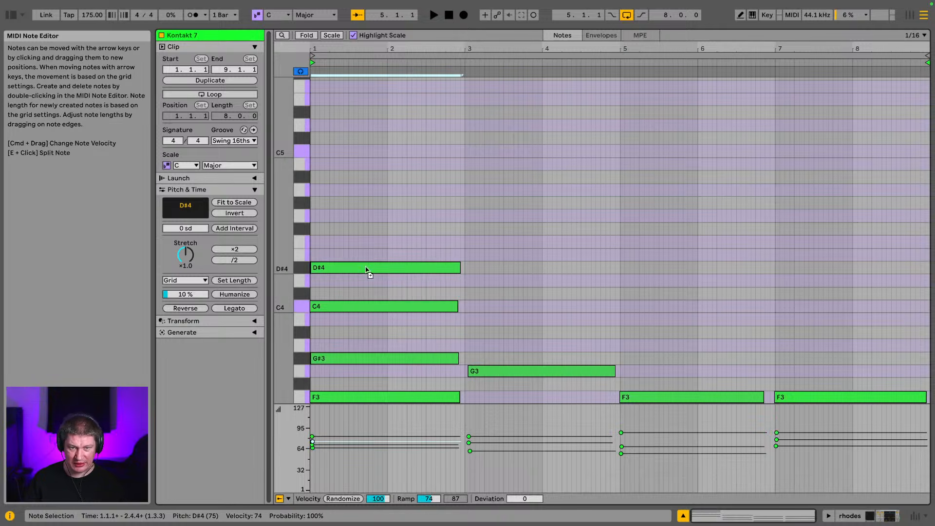
- Copy the D#4 note up to G#4, play it back, and shorten the copy to end at 1.3.1
left_click_drag(367, 271, 365, 211)
key("space")
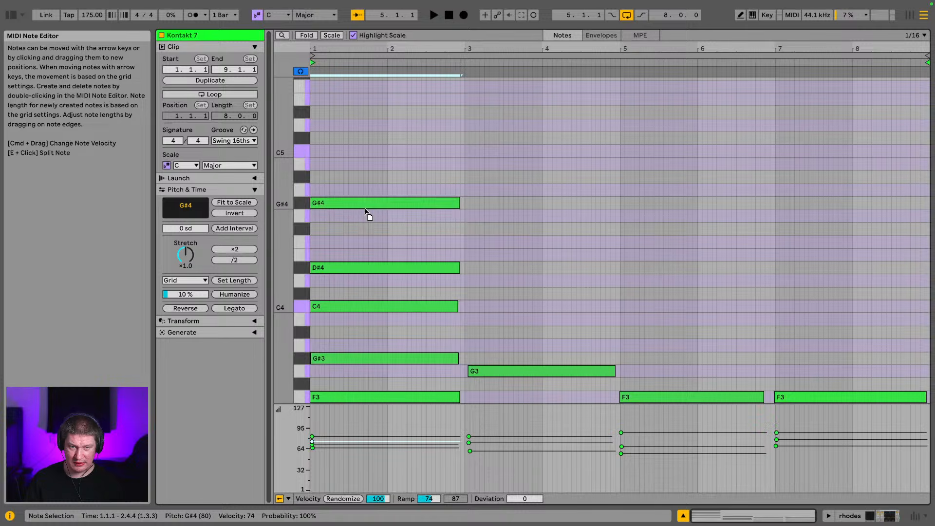
key("space")
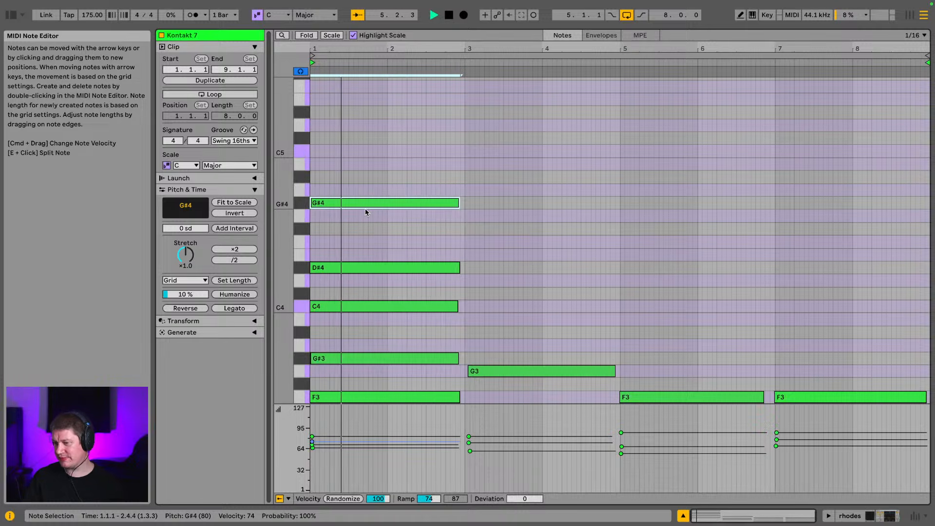
left_click_drag(365, 202, 363, 197)
key("Down")
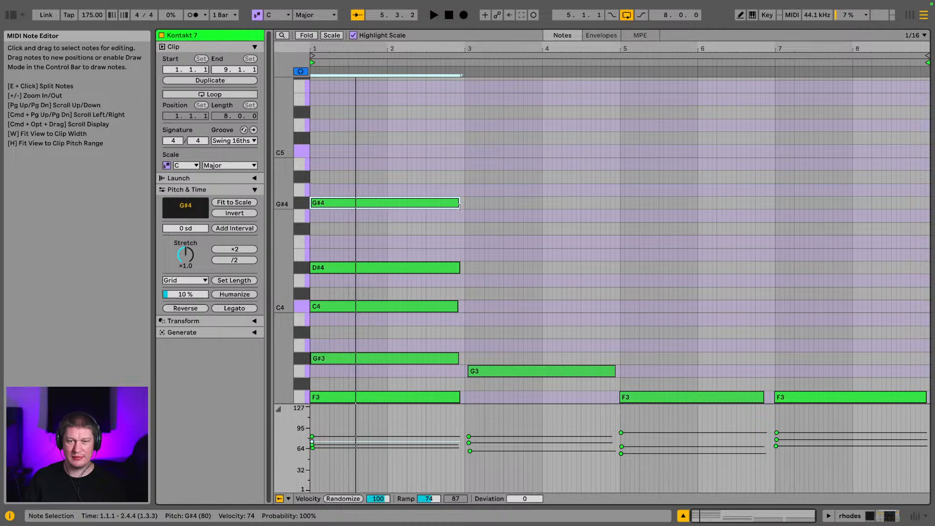
left_click_drag(459, 206, 347, 206)
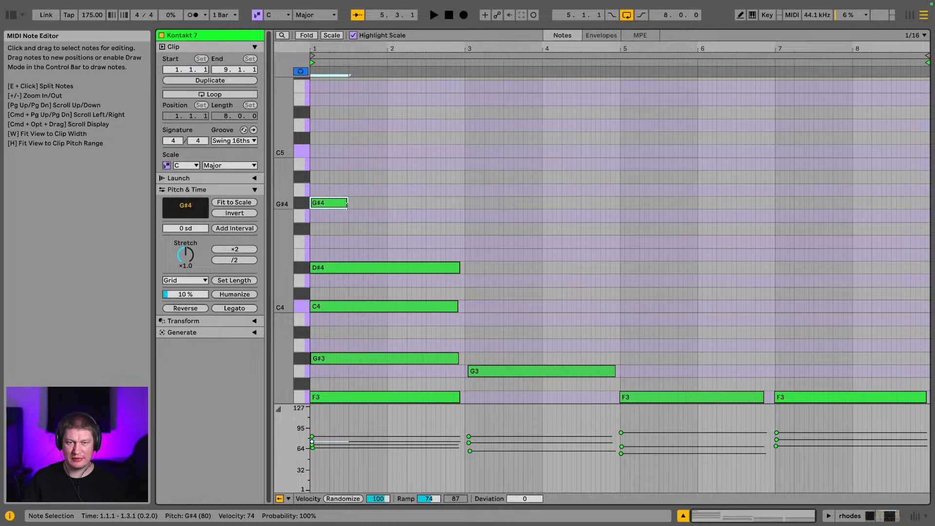
- Duplicate the short G#4 note, lower the duplicate to F4 and shift it to start at 1.4.1 during playback
key("super+d")
key("Down")
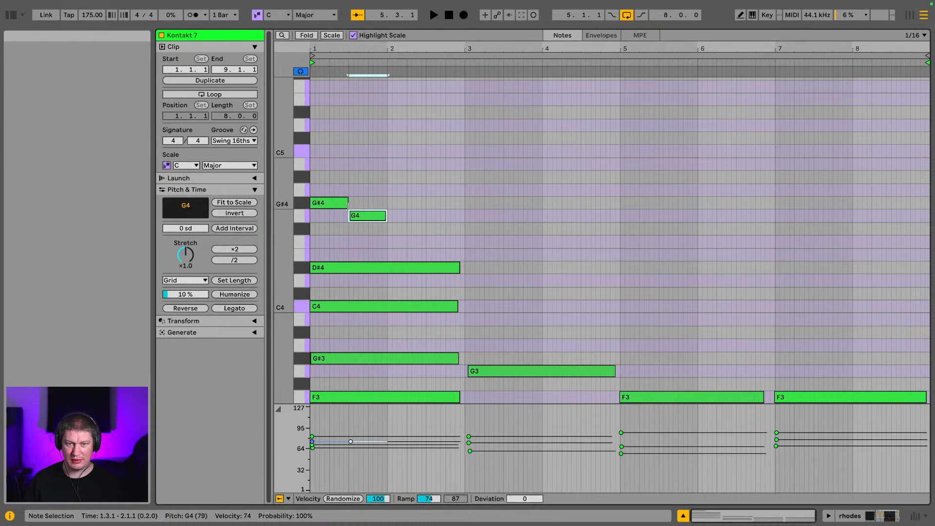
key("Down")
key("Down")
key("space")
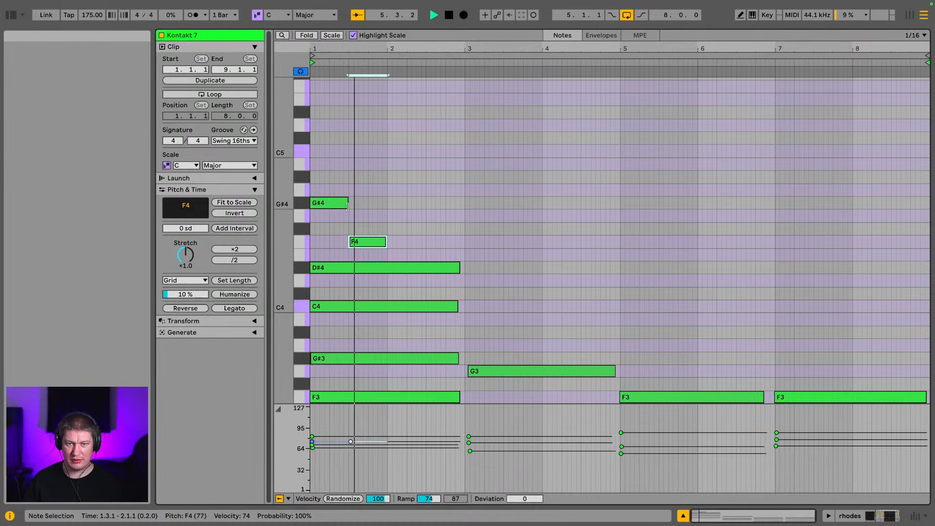
key("Right")
key("Right")
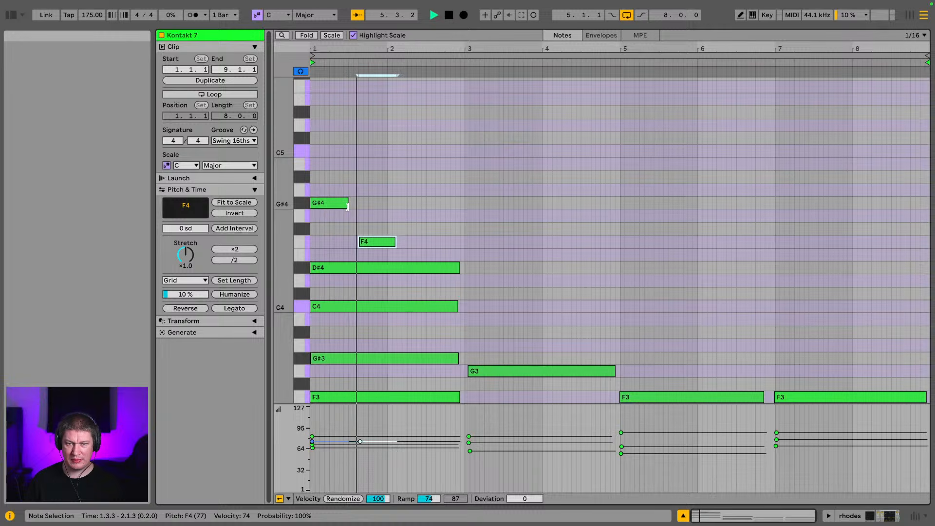
key("Right")
key("Right")
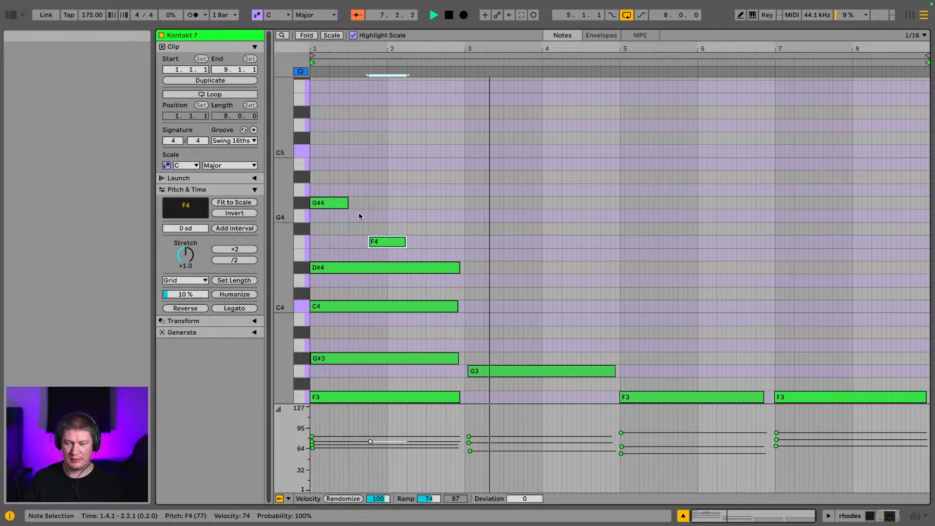
- Stop playback and add a short A3 note at 3.1.2 above the second chord
scroll(464, 235, "down", 3)
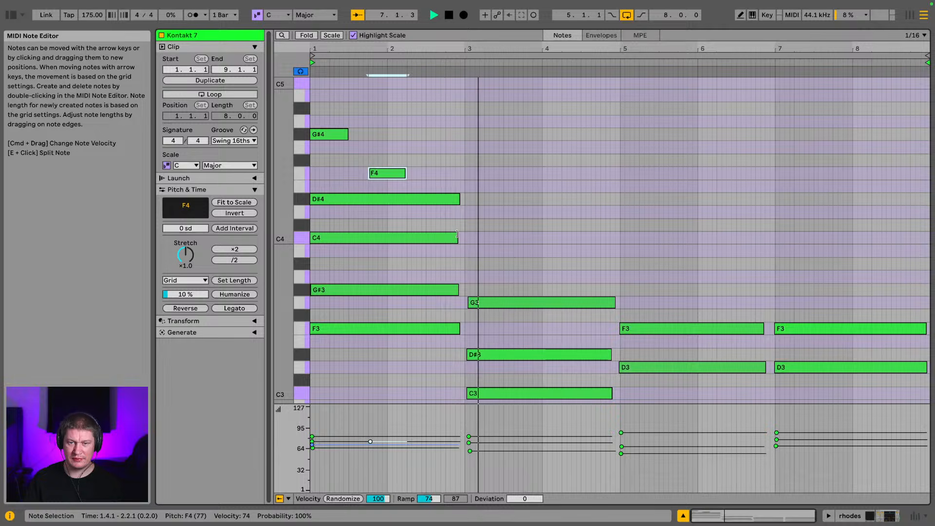
key("space")
left_click(470, 276)
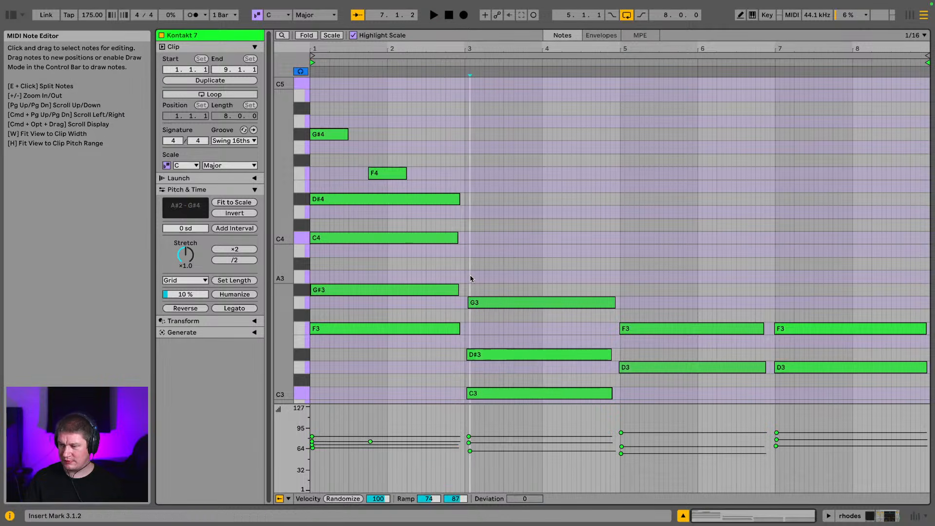
double_click(471, 277)
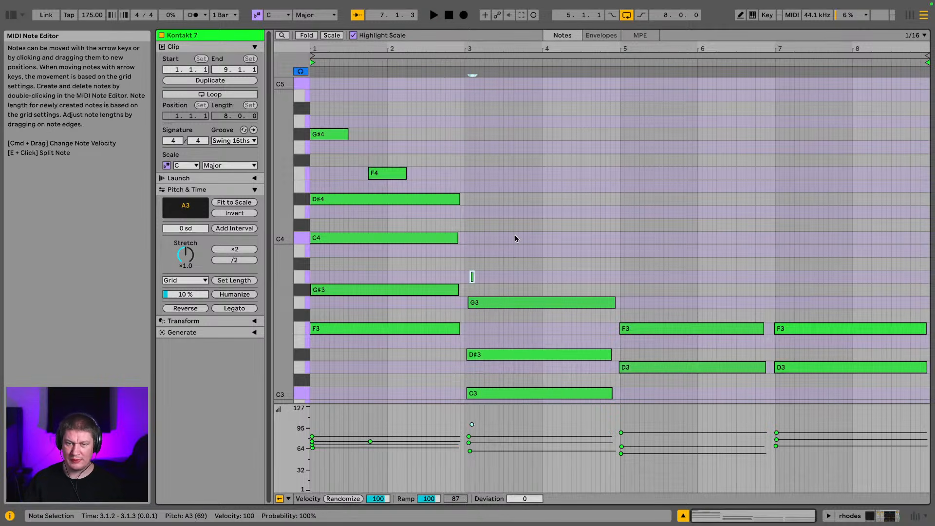
- Audition the second chord's C3, D#3 and G3 along with A#3 on the piano ruler
scroll(477, 299, "down", 2)
left_click(298, 378)
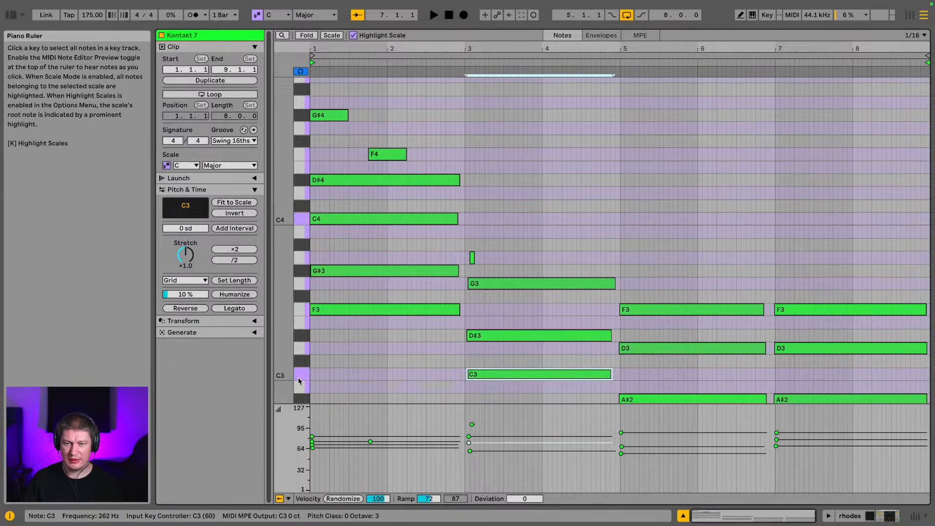
left_click(303, 337)
left_click(303, 279)
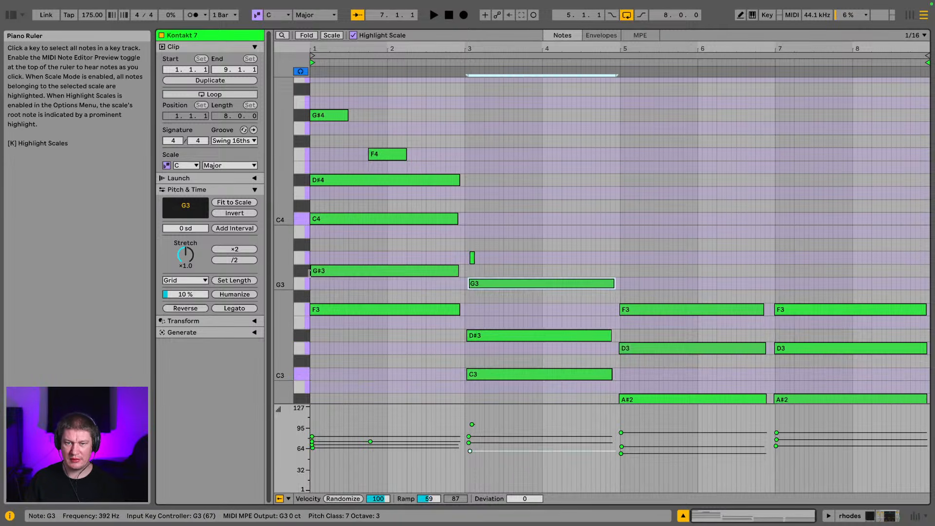
left_click(303, 247)
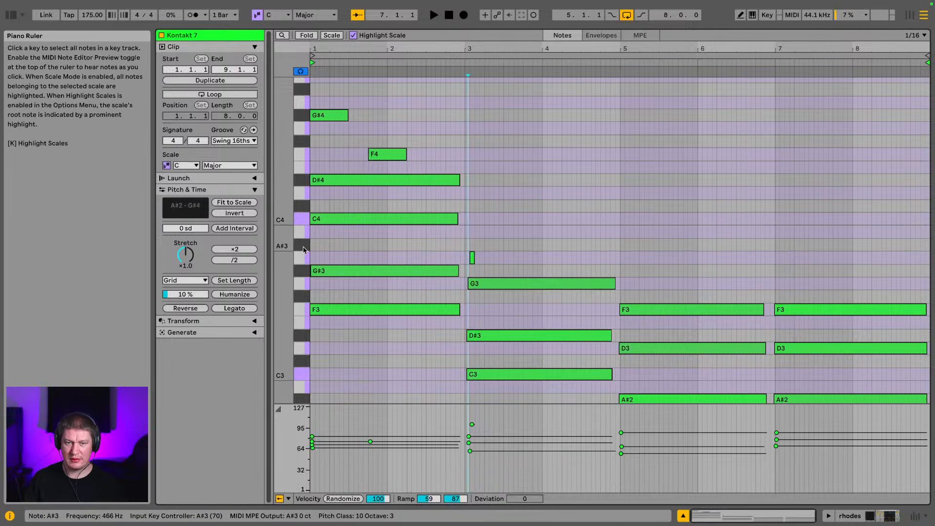
- Turn the short A3 note into an A#3 lasting until 4.4.4 and set its velocity to 83 during playback
left_click(472, 258)
key("Up")
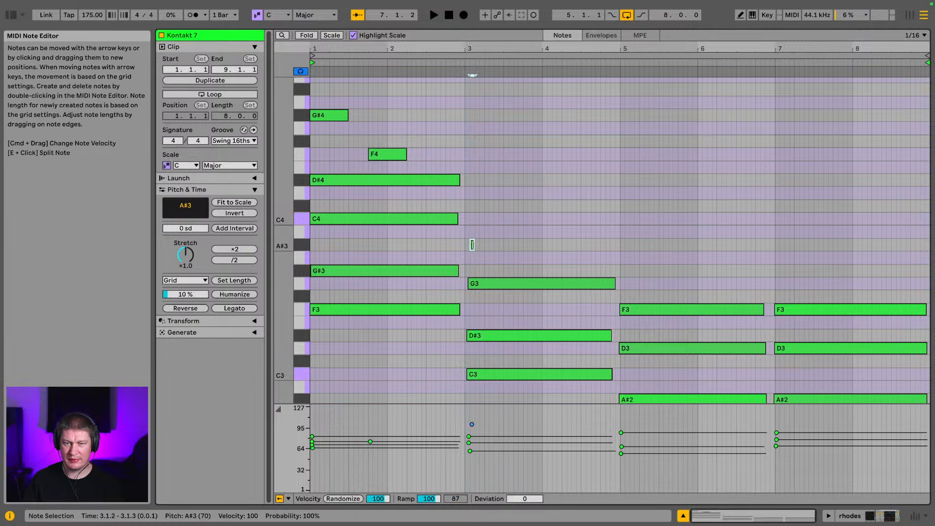
left_click_drag(488, 245, 613, 246)
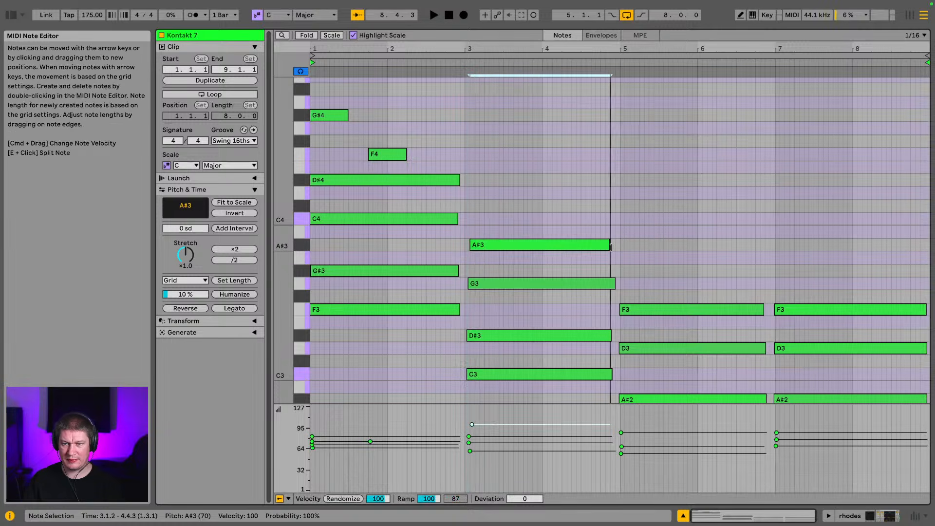
key("space")
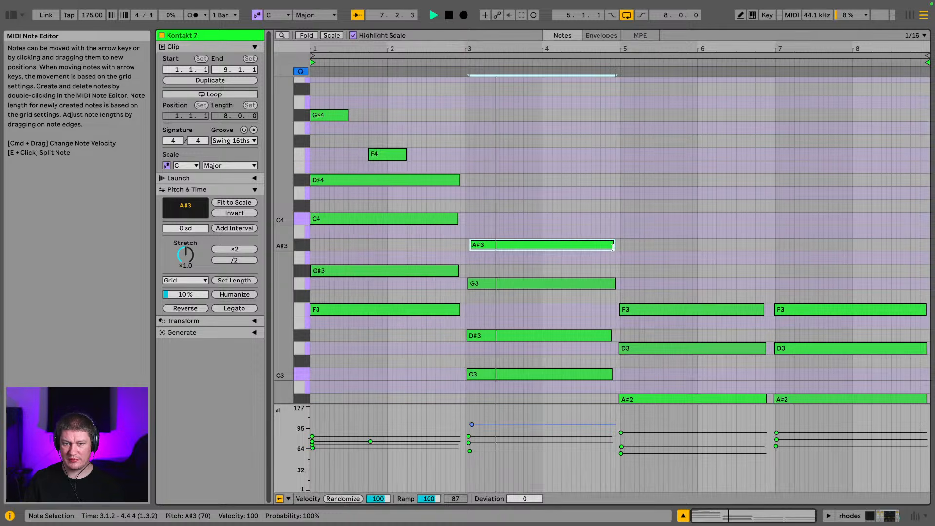
left_click_drag(496, 424, 497, 436)
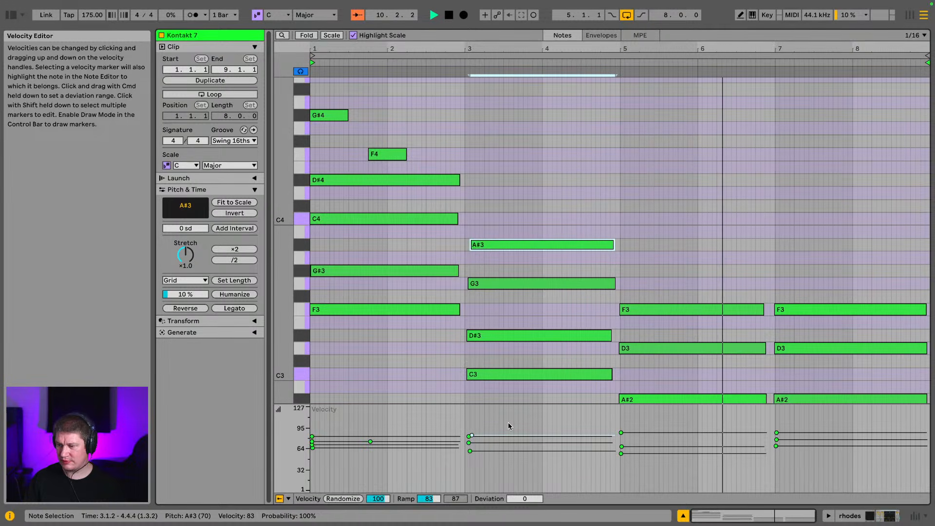
- Shorten the first chord's C4 to end at 2.2.3 and add a second C4 from 2.3.1 to 2.4.3 at velocity 80
scroll(642, 250, "down", 1)
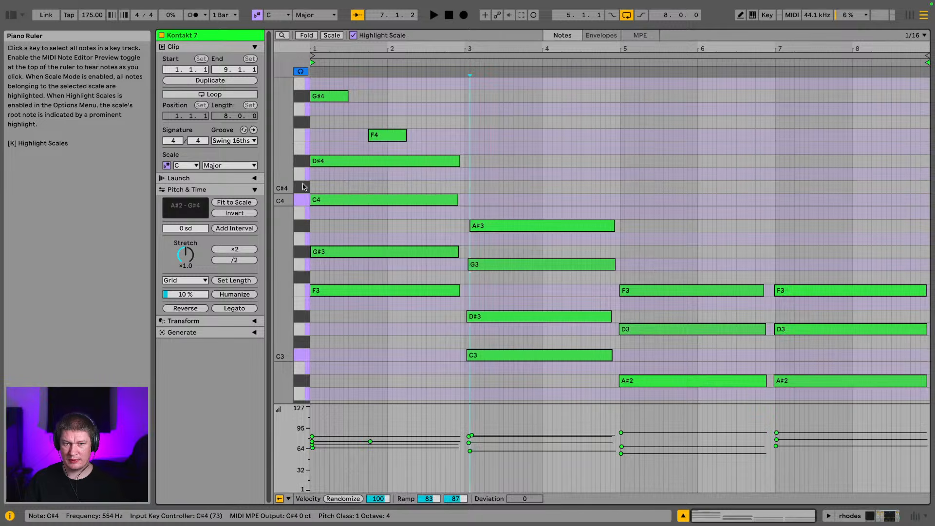
left_click(302, 198)
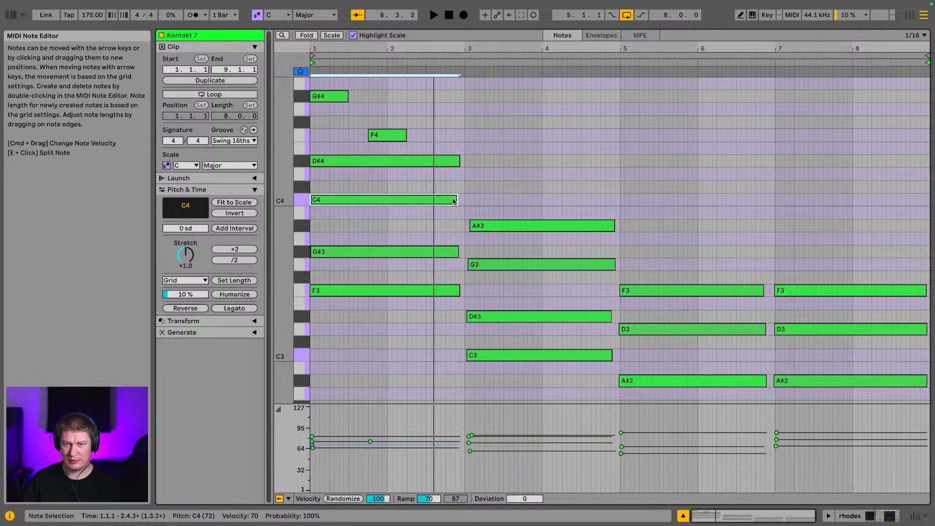
left_click_drag(454, 199, 417, 199)
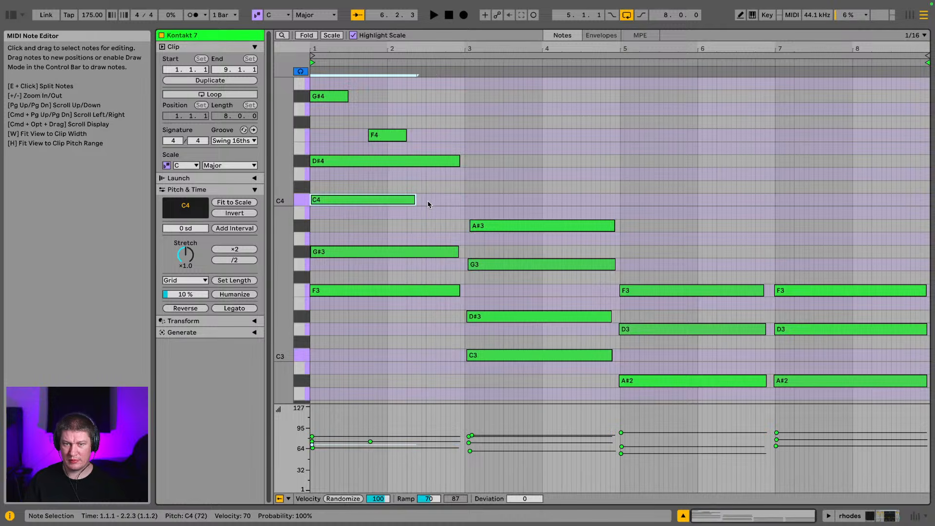
double_click(428, 199)
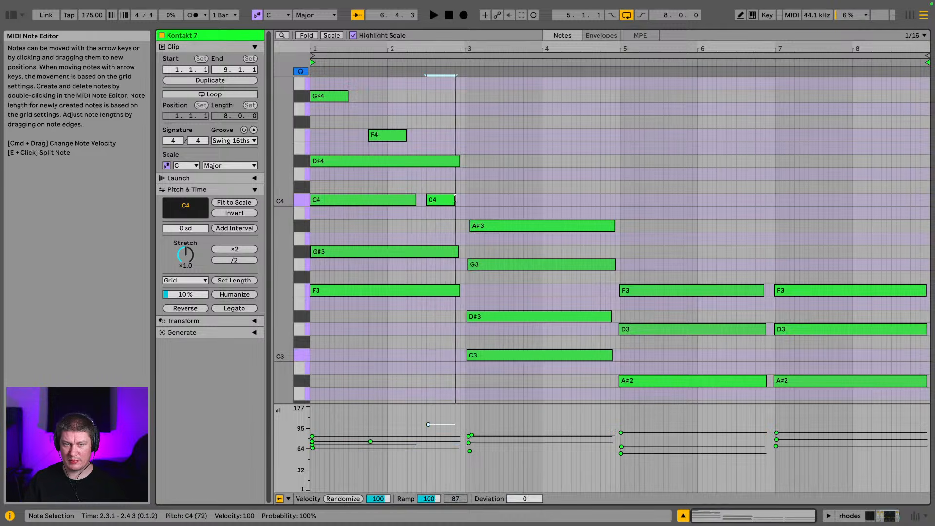
key("space")
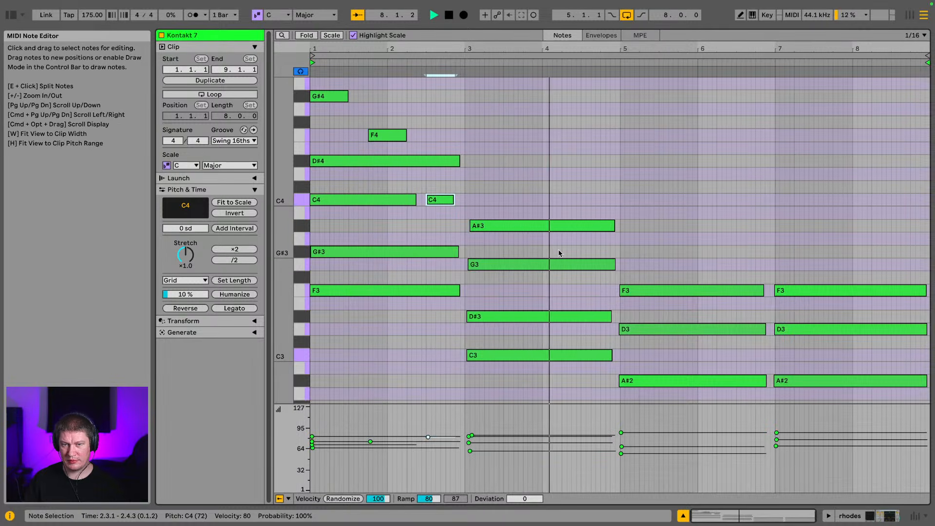
- Add a C4 note from 4.1.1 to 4.2.2 above the second chord, play it, and move it earlier to 3.4.1
key("space")
double_click(544, 200)
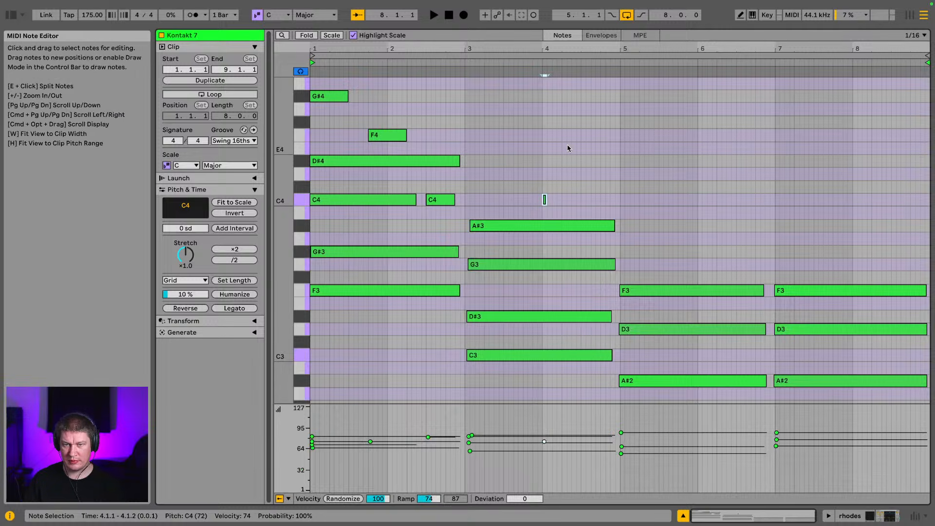
left_click_drag(571, 49, 569, 88)
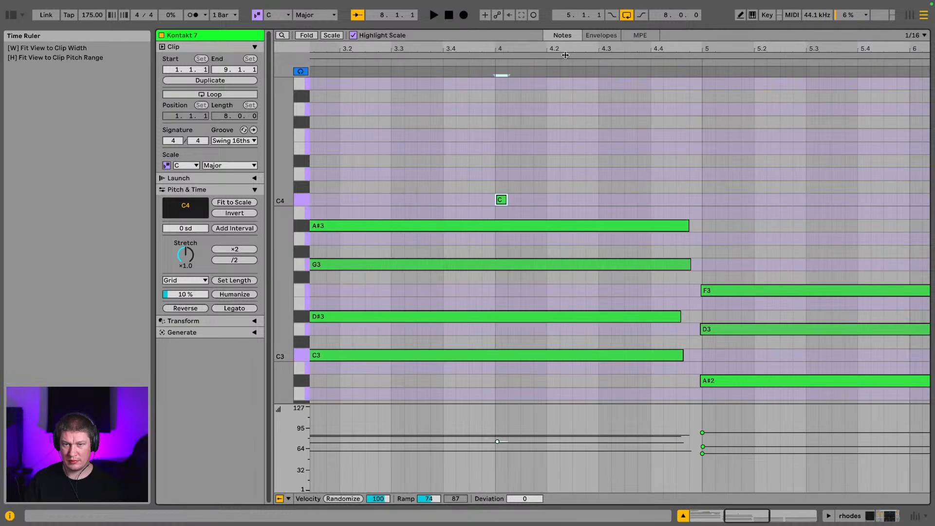
left_click_drag(505, 199, 558, 202)
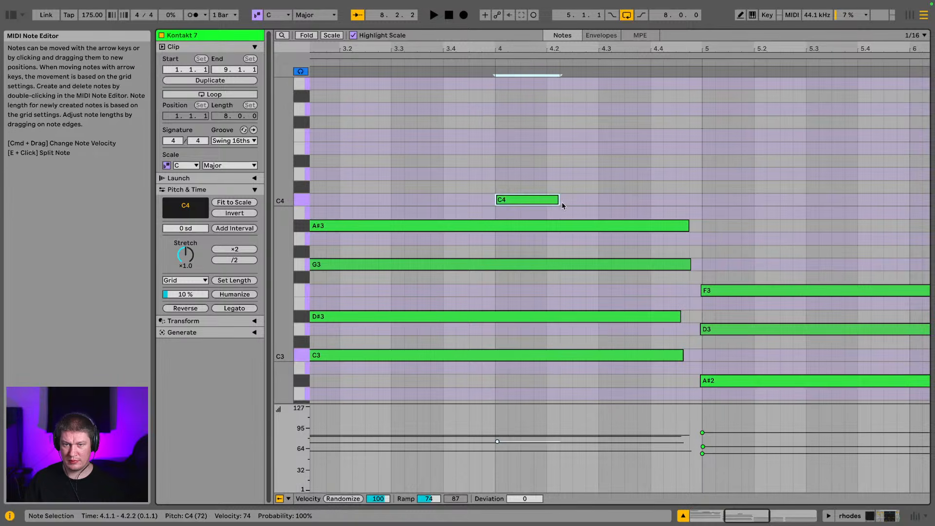
key("space")
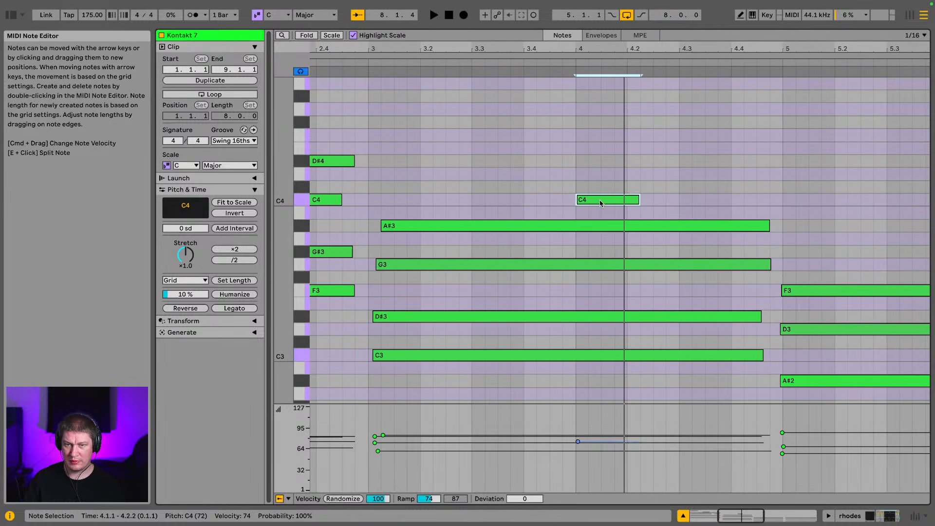
key("Left")
key("Left")
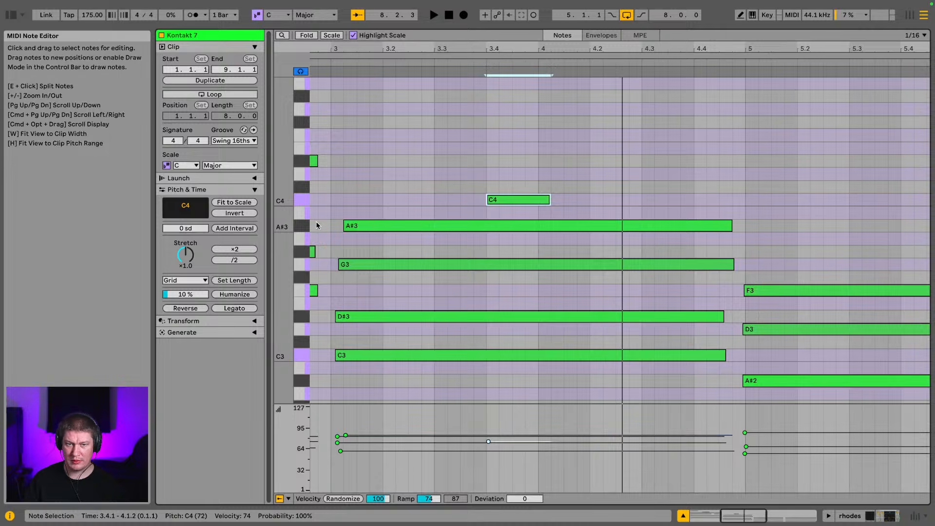
- Add a G#3 note within the second chord, placed from 4.2.3 to 4.3.4 with velocity 72
left_click(301, 251)
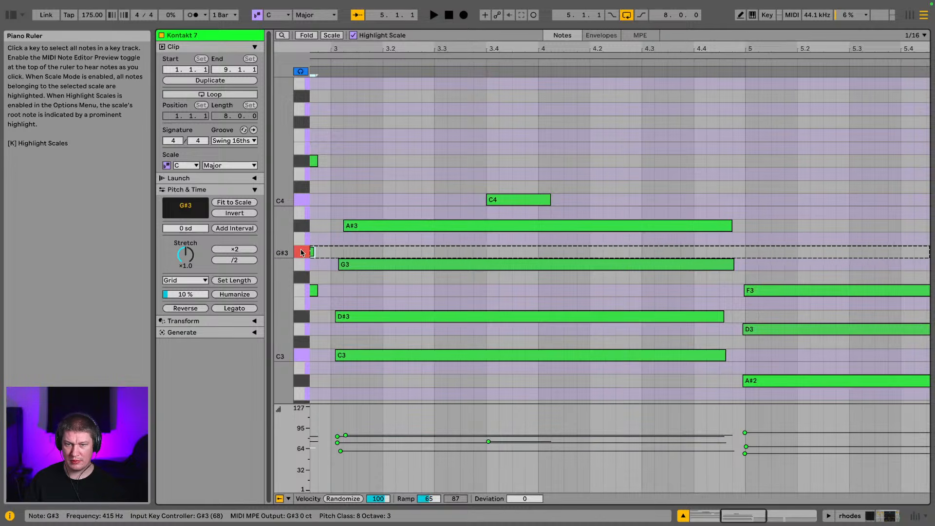
double_click(591, 252)
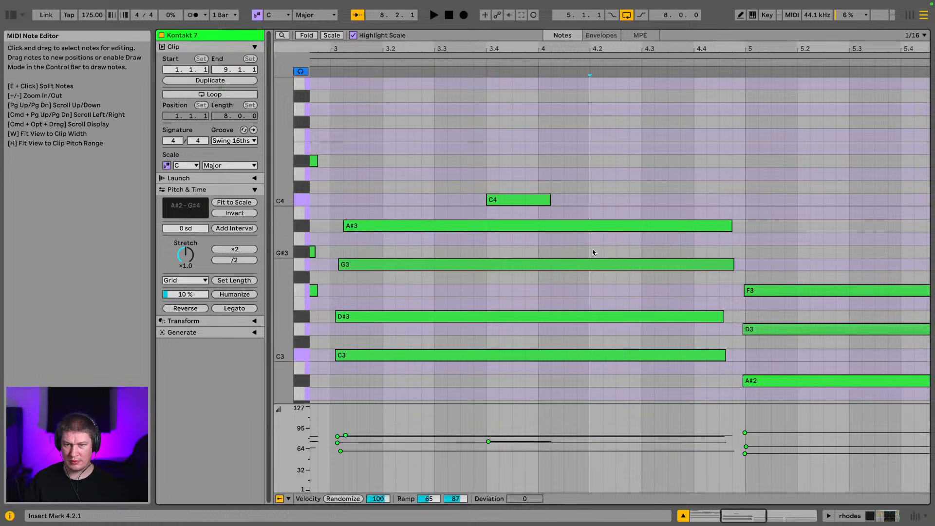
left_click_drag(601, 251, 653, 252)
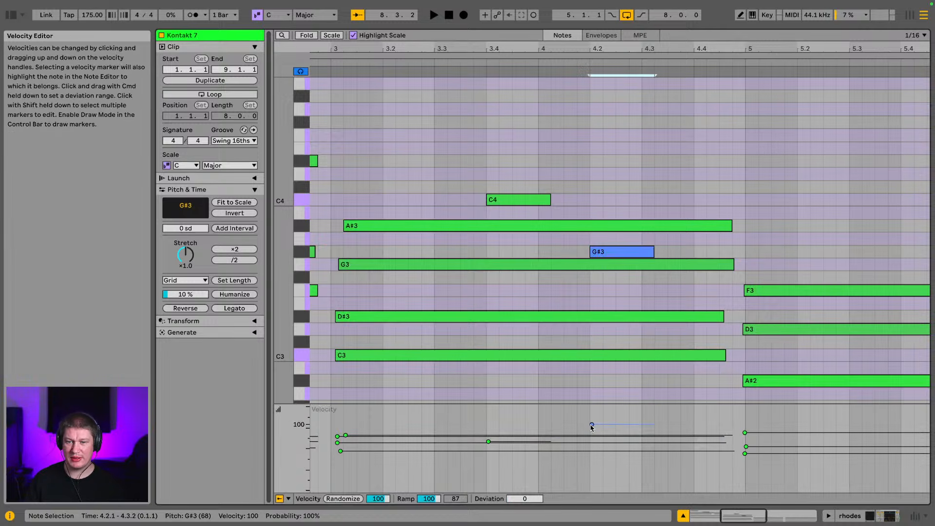
key("space")
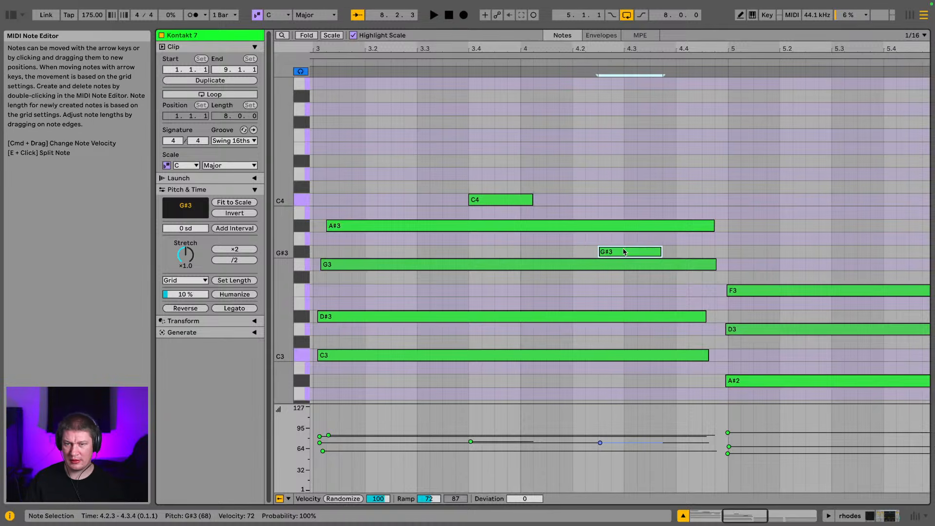
- Play the added G#3 note in bar 4, extend it to end at 4.4.3 and play it again
key("space")
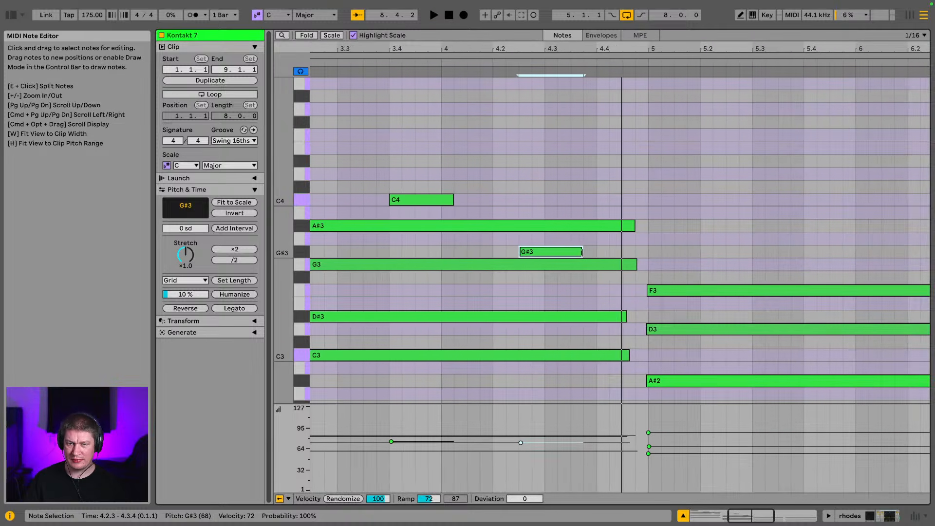
left_click_drag(582, 252, 625, 254)
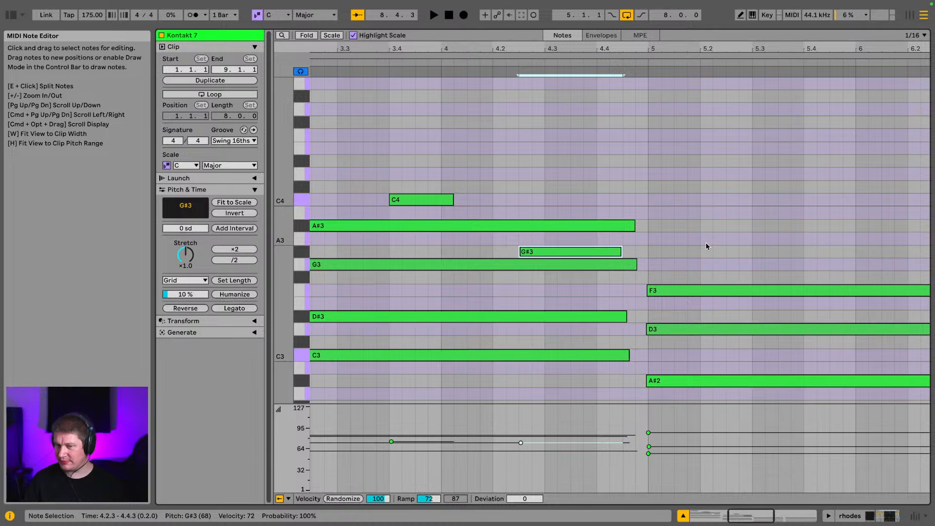
key("space")
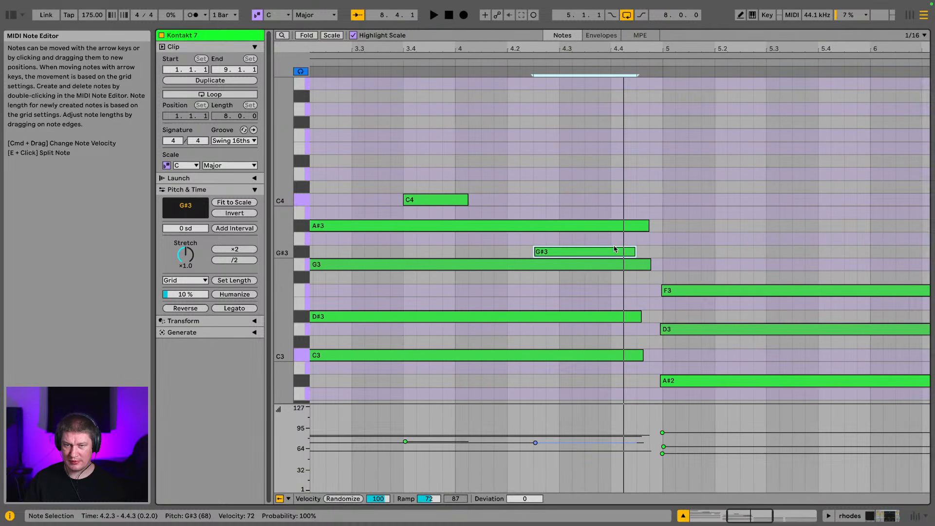
- Move the bar 4 G#3 note to start at 4.3.1 and end at 5.1.1, and play it
key("space")
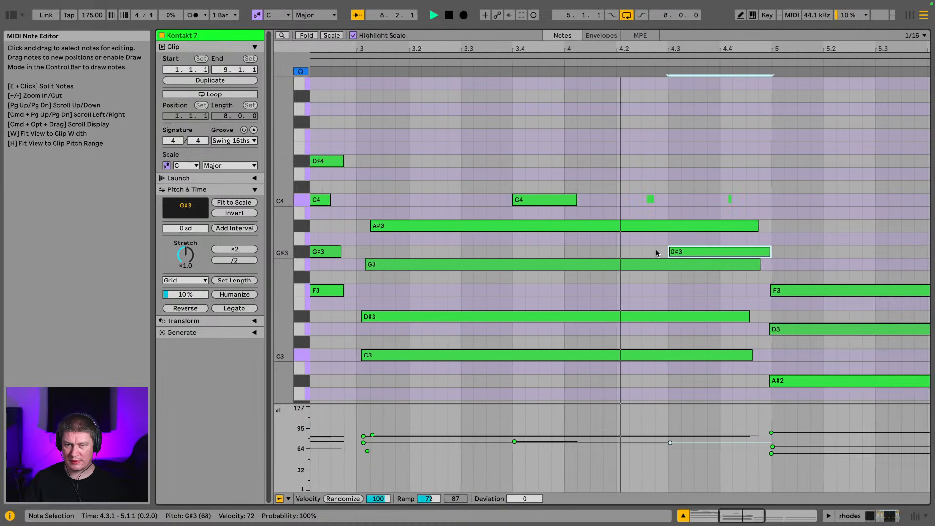
key("space")
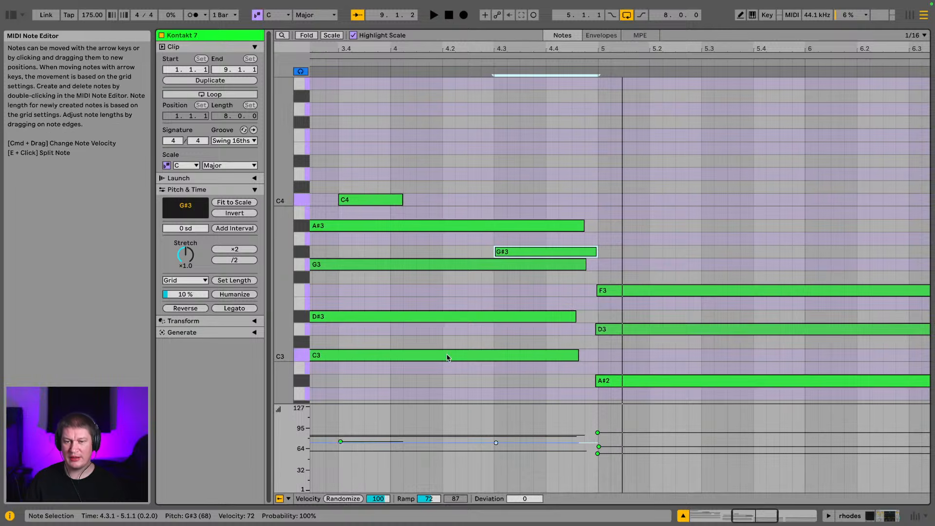
- Audition the third chord's A#2, D3 and F3 pitches together with G#3
scroll(417, 313, "down", 5)
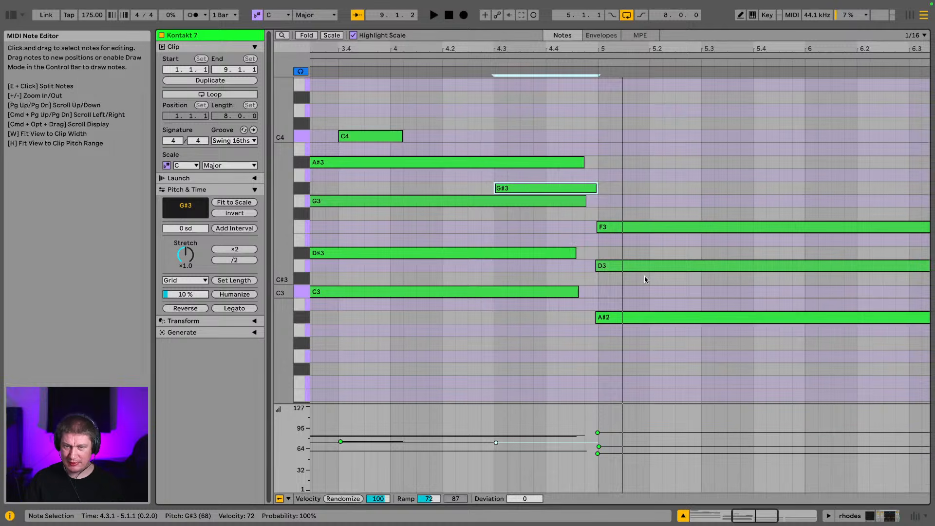
left_click(300, 320)
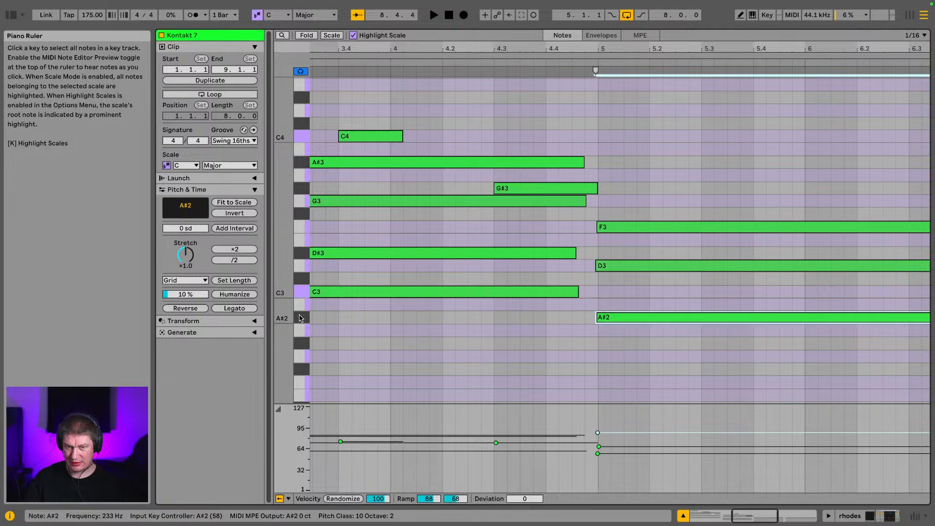
left_click(302, 265)
left_click(300, 229)
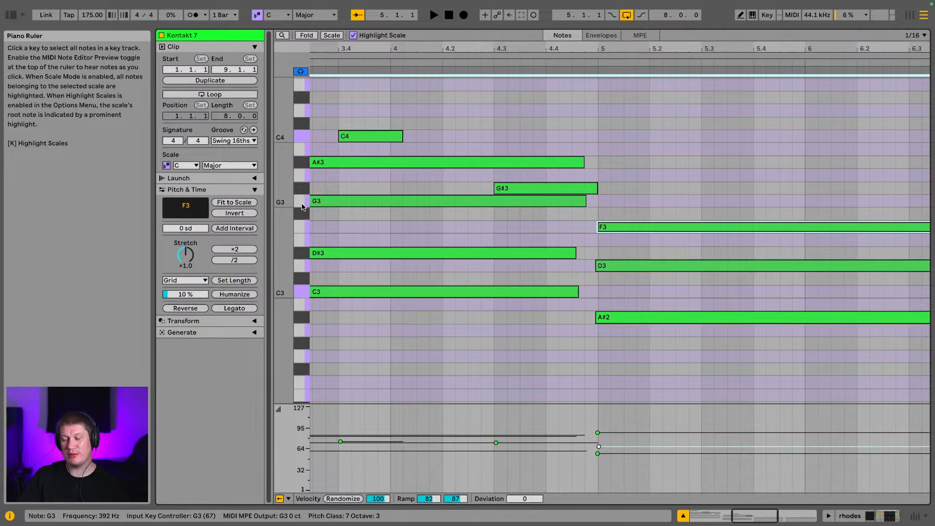
left_click(296, 320)
left_click(301, 268)
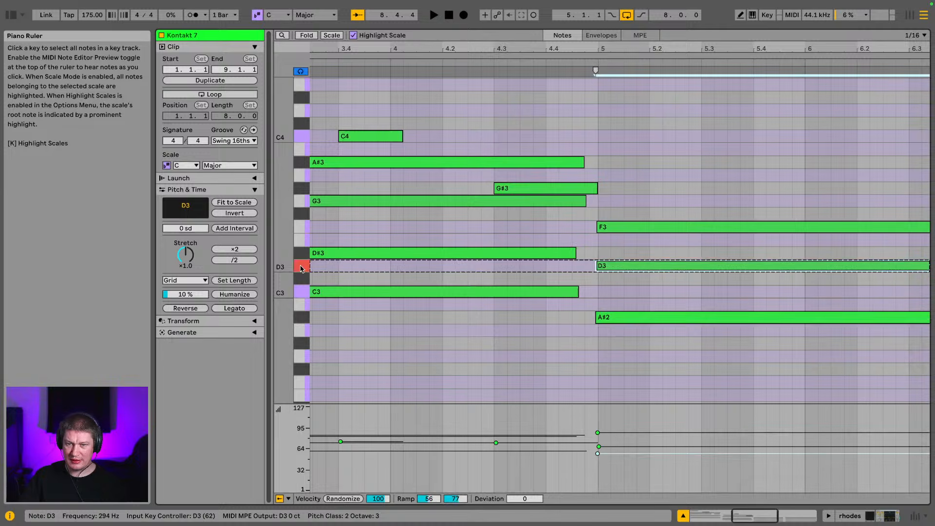
left_click(306, 230)
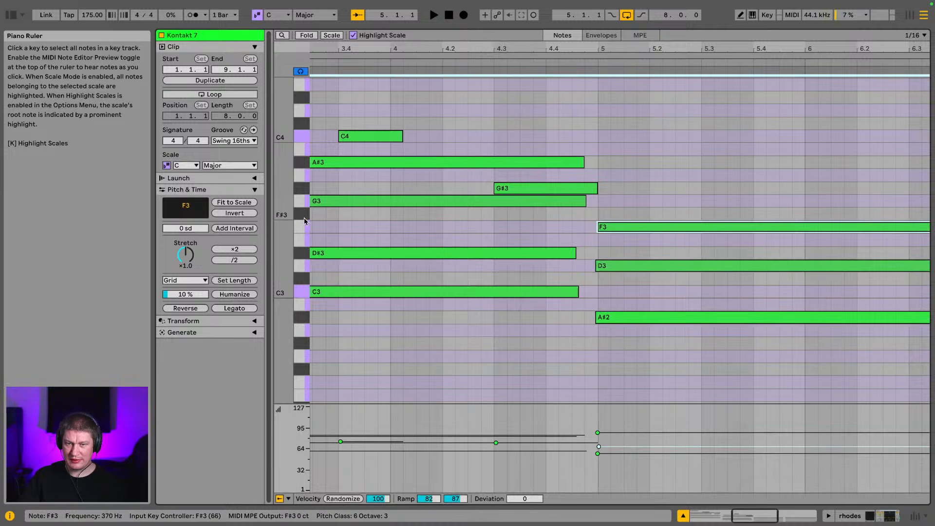
left_click(302, 189)
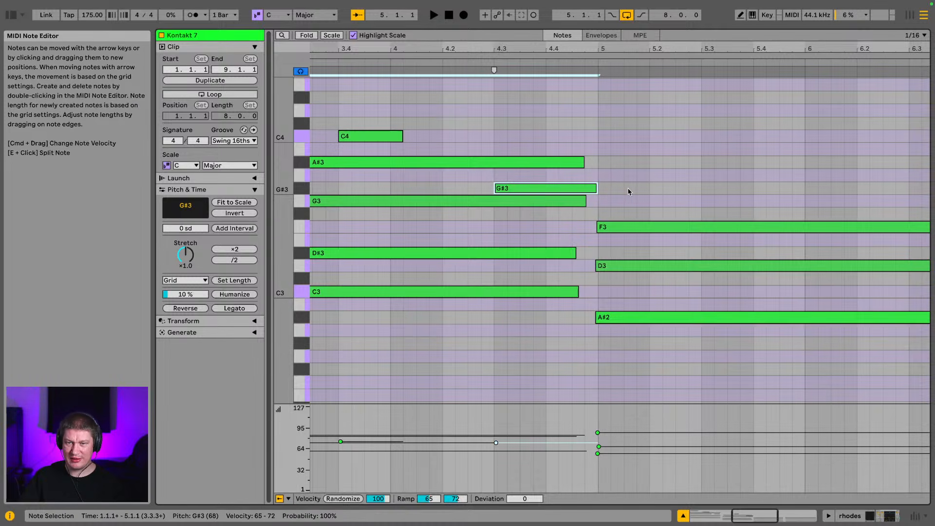
- Add a G#3 note from 5.1.1 to 5.3.1 above the third chord with velocity 72 and play it
double_click(604, 188)
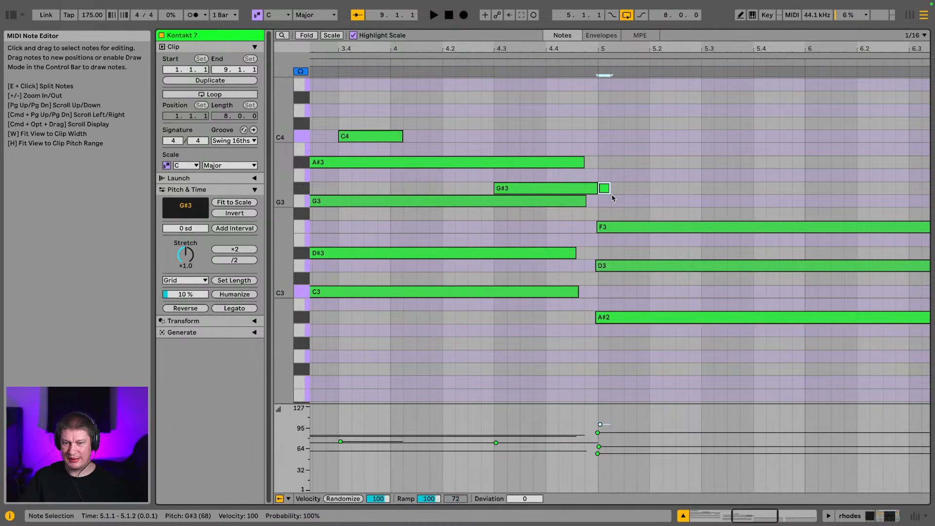
left_click_drag(610, 188, 700, 188)
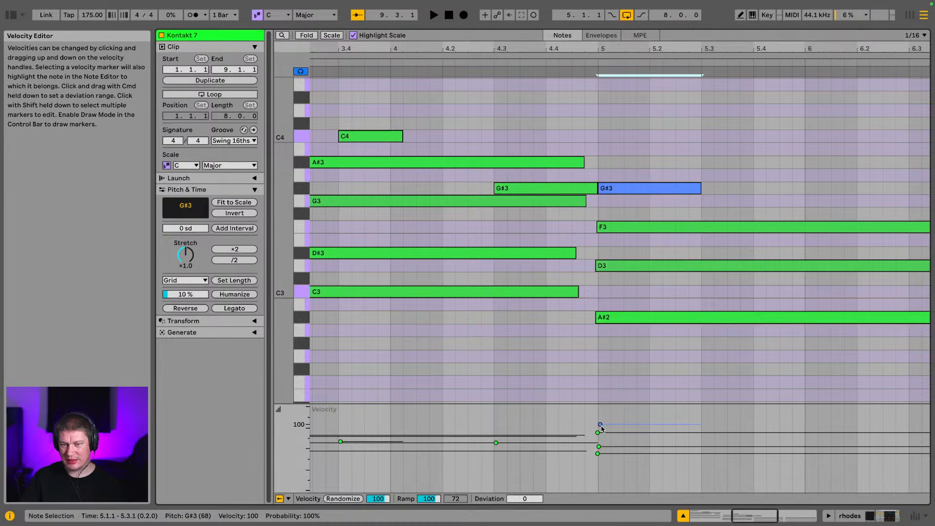
left_click_drag(600, 424, 600, 426)
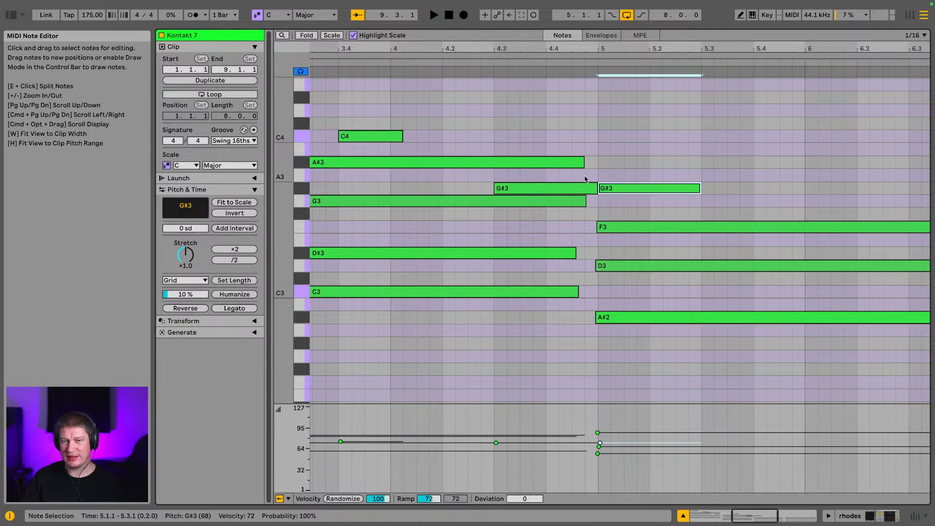
key("space")
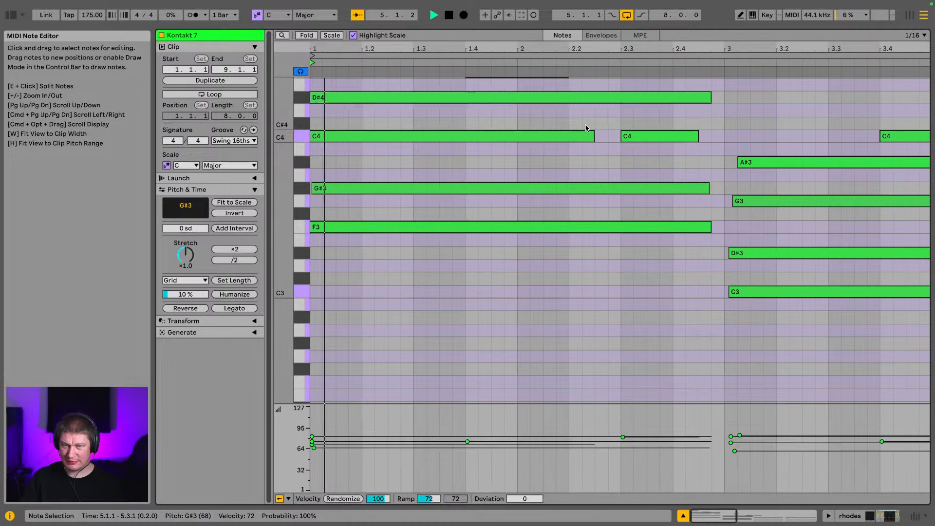
scroll(612, 241, "up", 1)
scroll(613, 241, "up", 2)
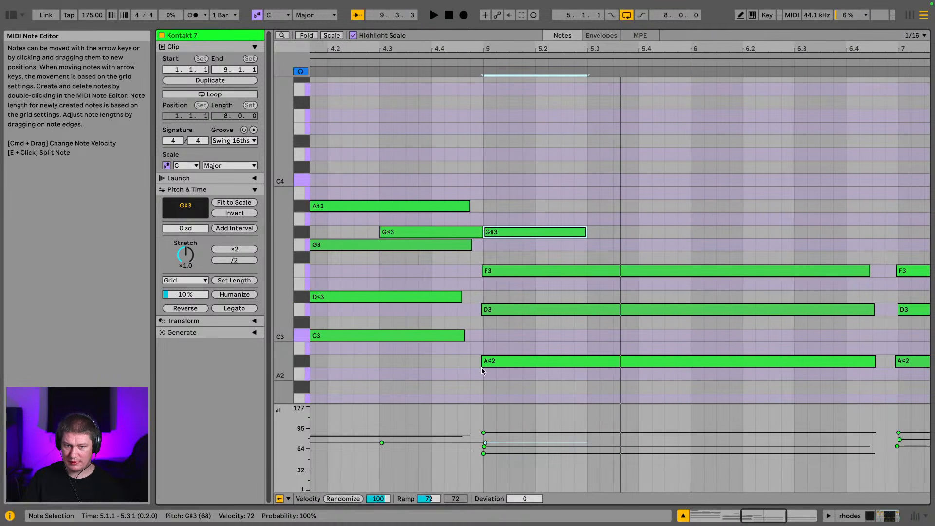
- Audition the third chord's notes and add a C4 from 5.1.1 to 5.3.1 at velocity 75
left_click(529, 361)
left_click(536, 309)
left_click(547, 272)
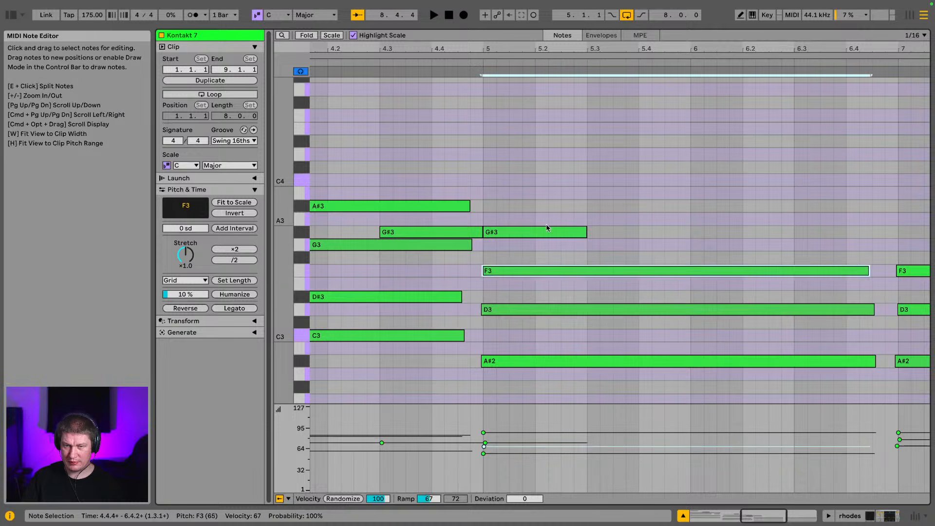
left_click(547, 232)
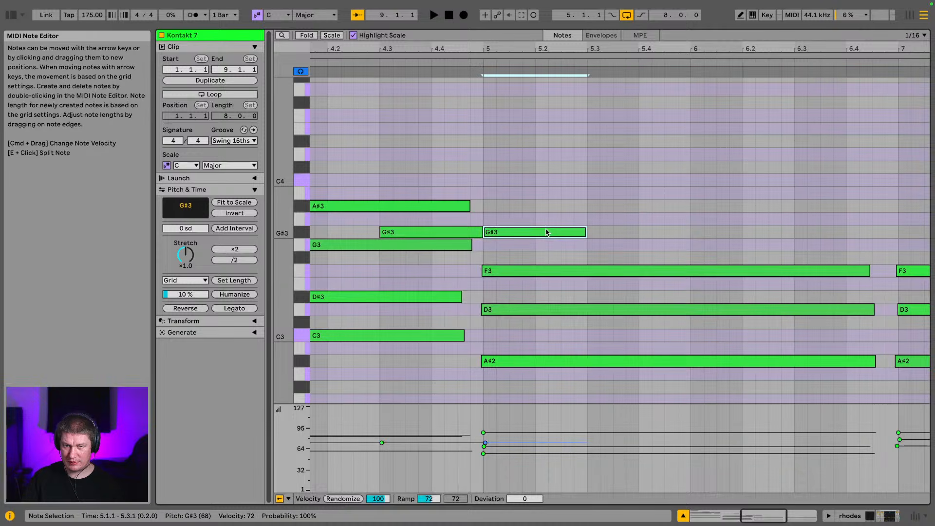
double_click(489, 180)
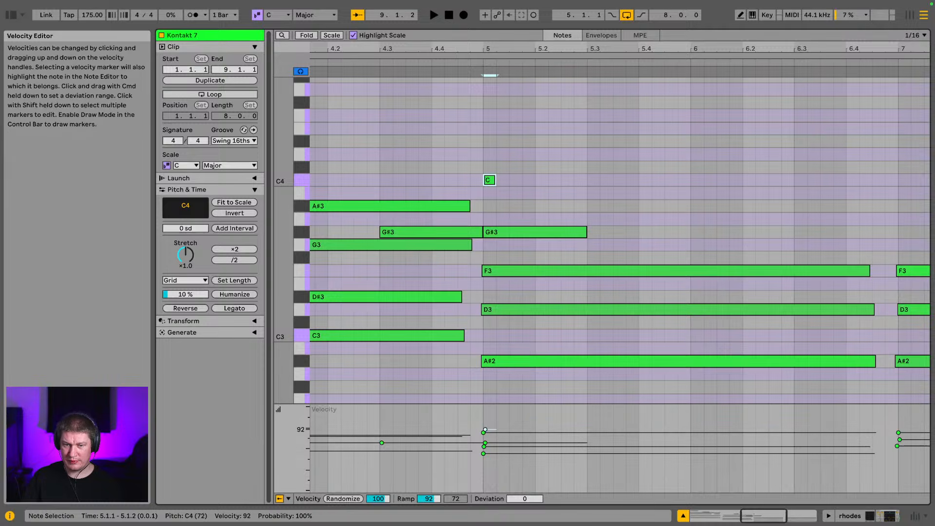
left_click_drag(495, 176, 586, 179)
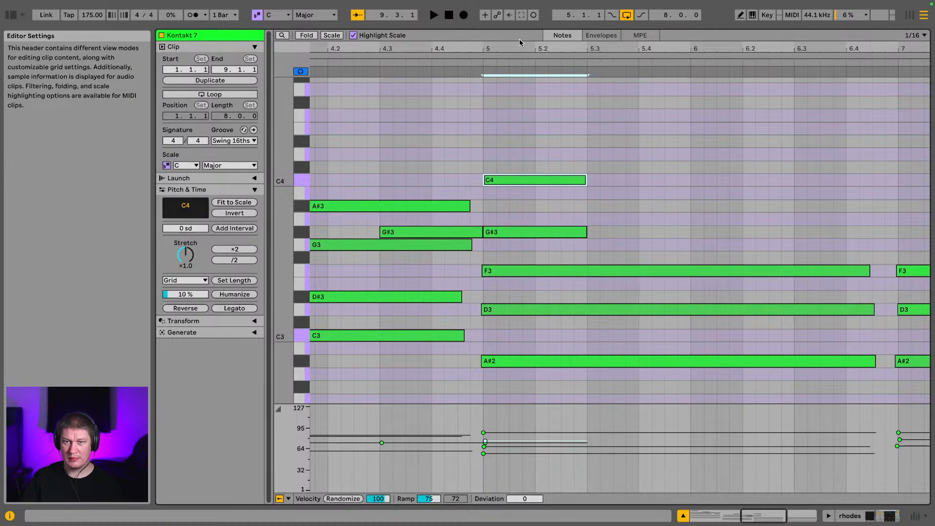
- Play the third chord repeatedly from bar 9 of the arrangement to check the added tones
left_click_drag(519, 30, 524, 327)
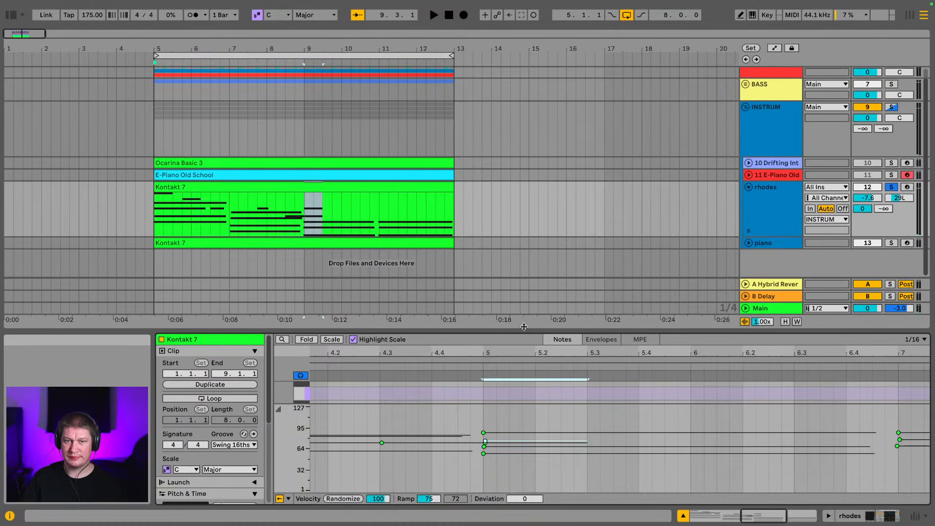
left_click(306, 215)
key("space")
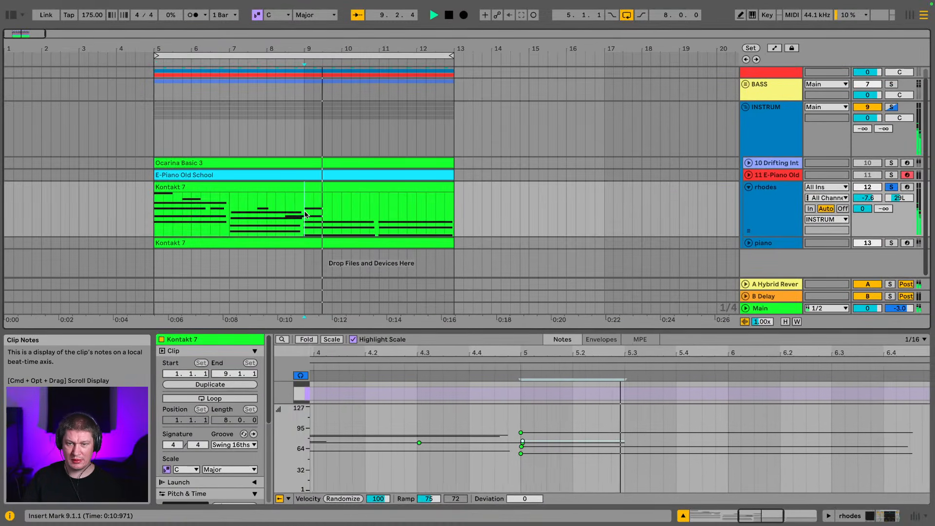
key("space")
key("space")
key("space")
left_click_drag(531, 329, 534, 133)
key("space")
key("space")
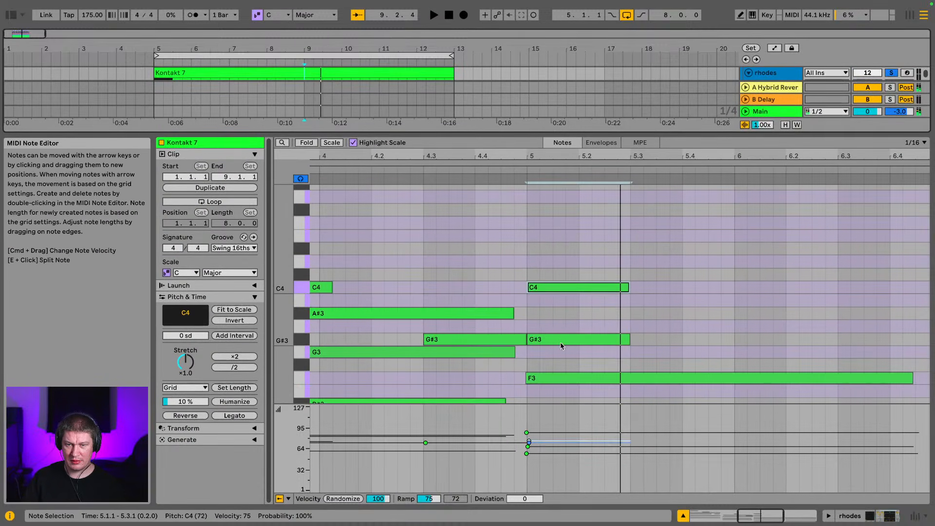
- Remove the C4 note at 5.1.1, keep the G#3 below it, and play the third chord
left_click(561, 340)
left_click(570, 287)
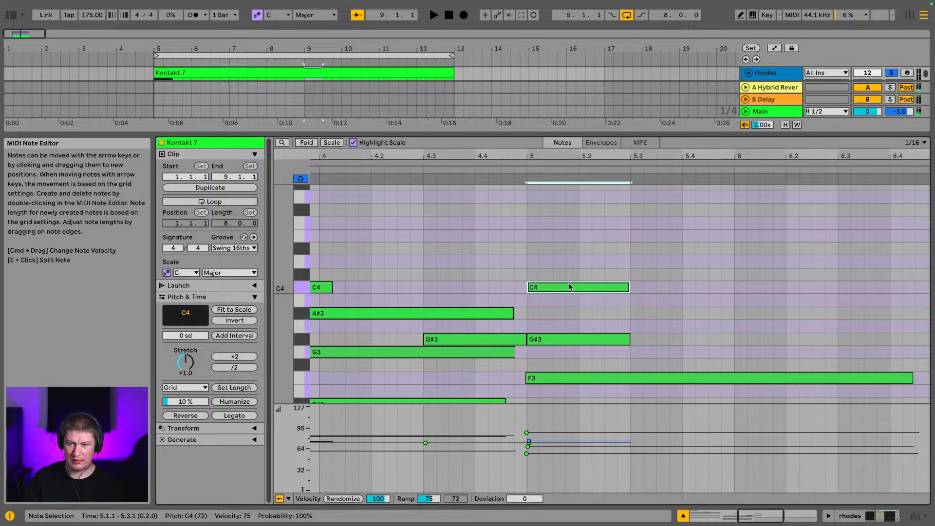
left_click_drag(570, 287, 582, 340)
key("space")
key("space")
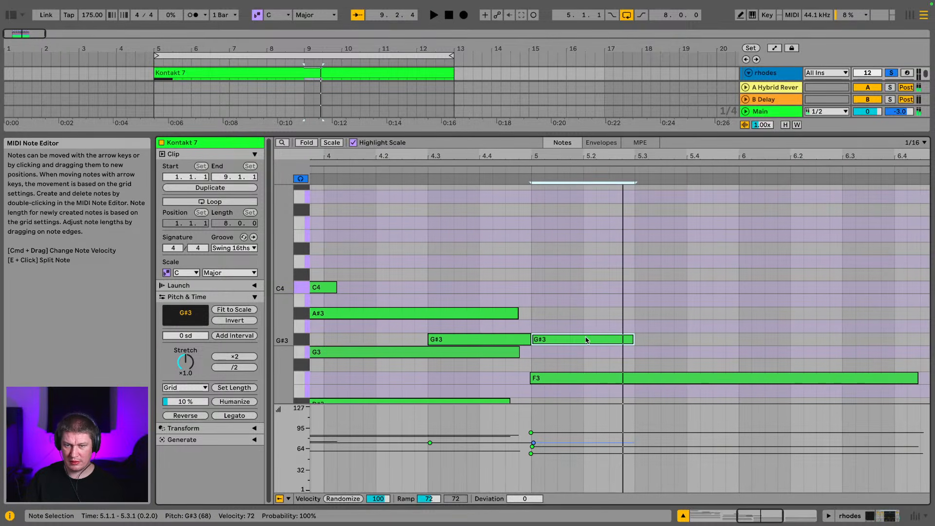
- Duplicate the bar 5 G#3 note to 5.3.1, raise the copy to C4 and play it
key("super+d")
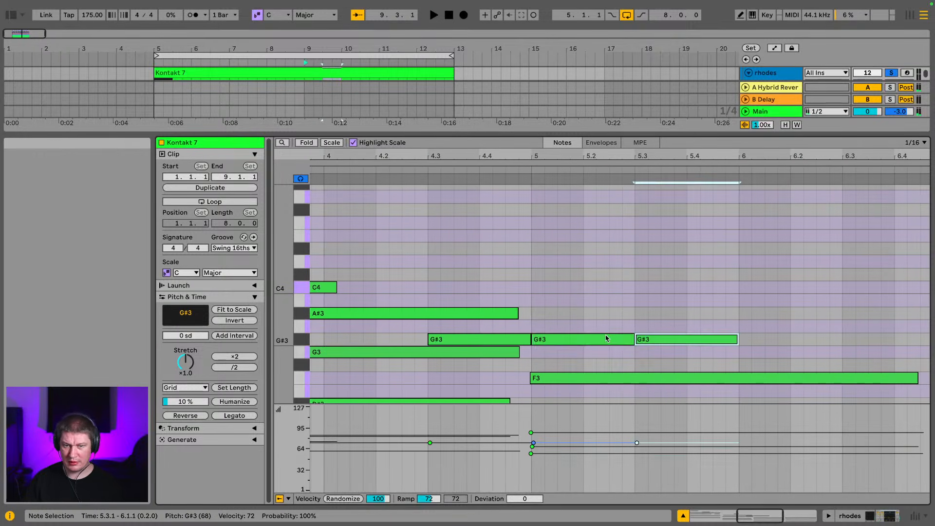
key("Up")
key("Up")
key("Up")
key("Up")
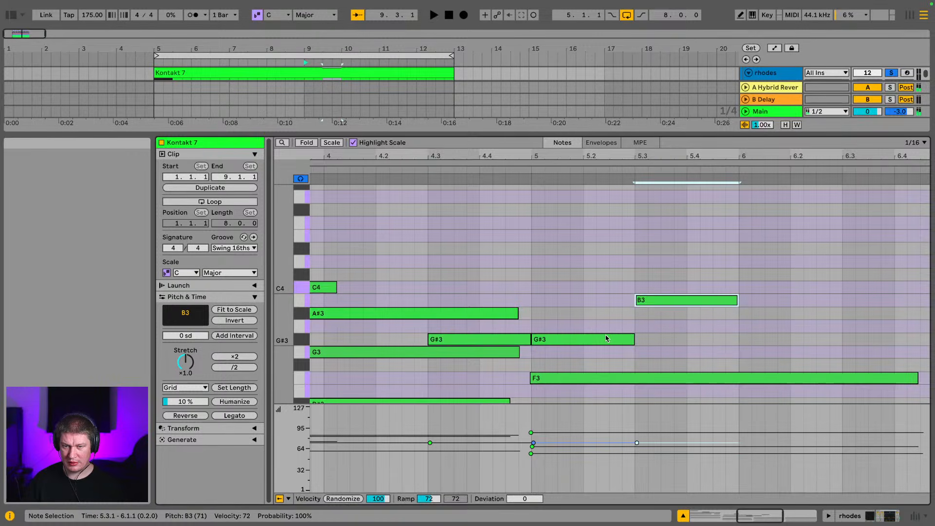
key("space")
key("space")
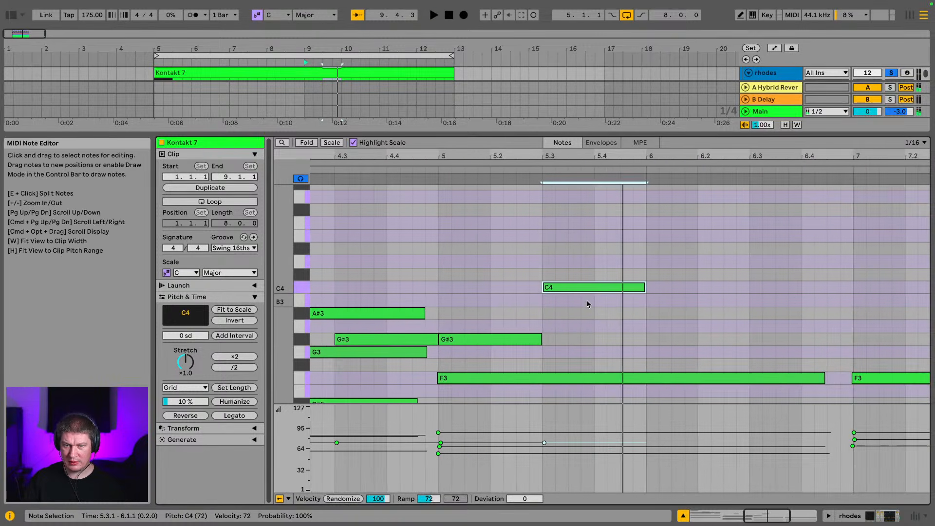
- Shift the copied C4 note to run from 5.3.4 to 6.1.4
key("Right")
key("Right")
key("Right")
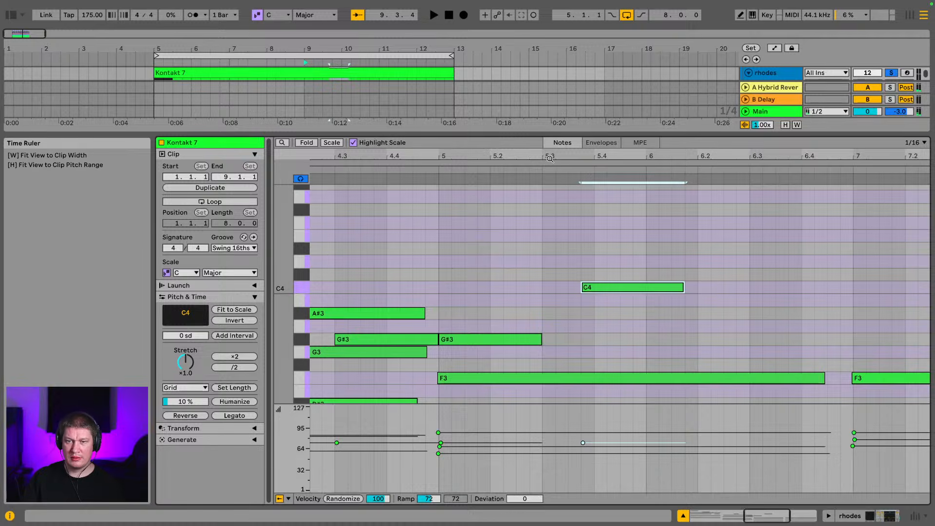
- Turn off the rhodes track's solo, play the chords with the full mix, and reopen the rhodes clip's note view
key("w")
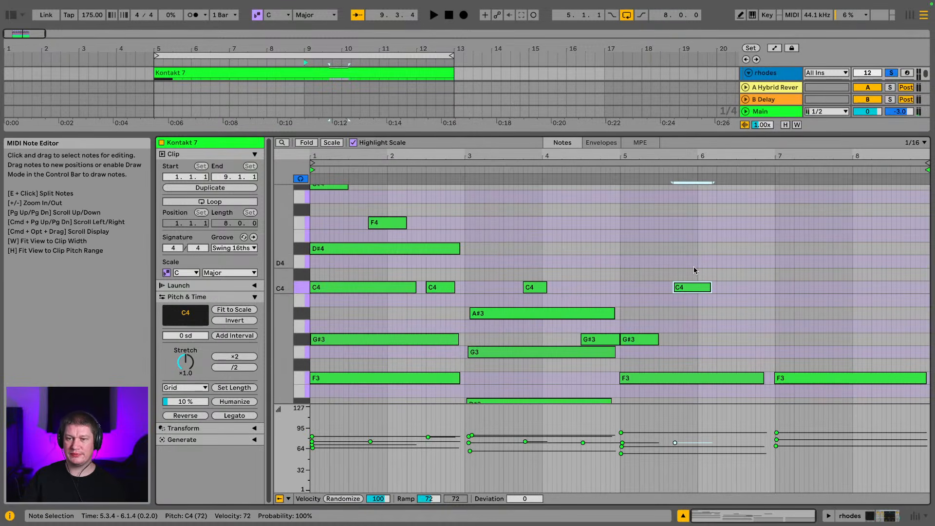
left_click_drag(689, 135, 696, 309)
left_click(892, 165)
key("space")
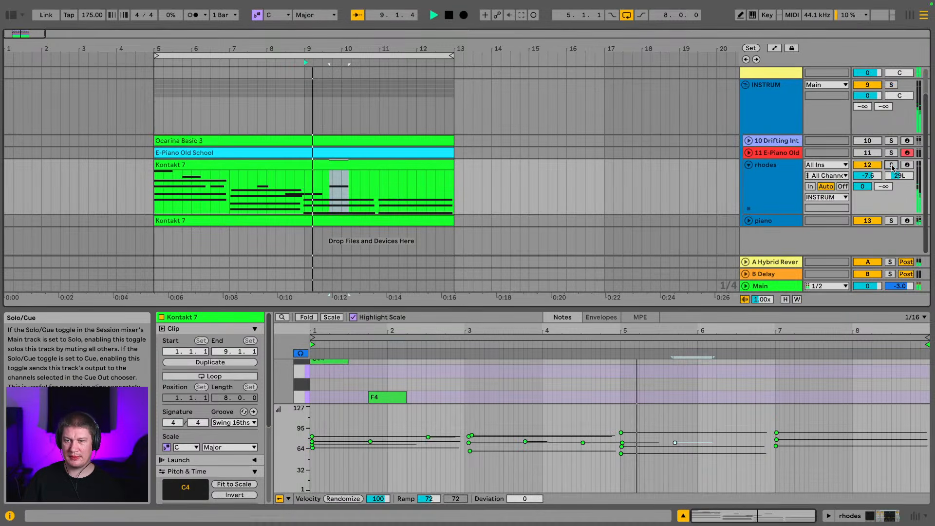
double_click(382, 165)
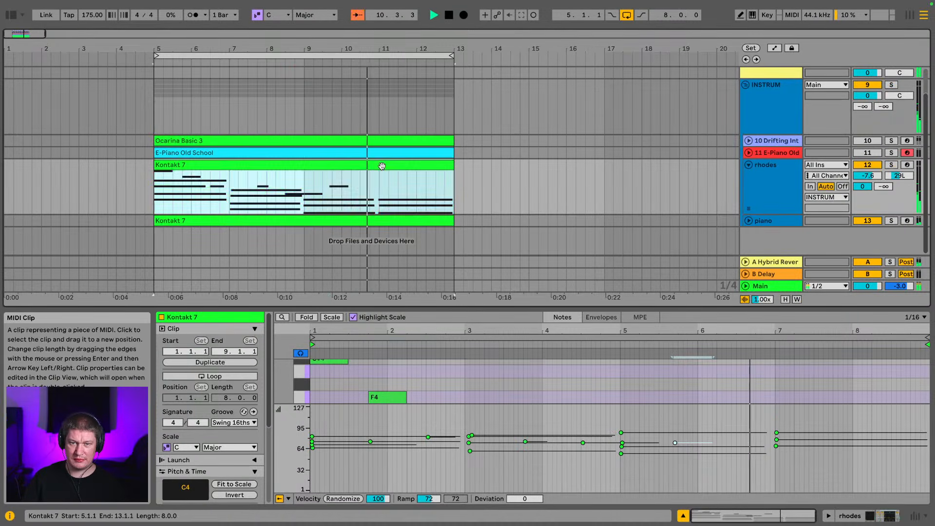
left_click_drag(653, 308, 667, 99)
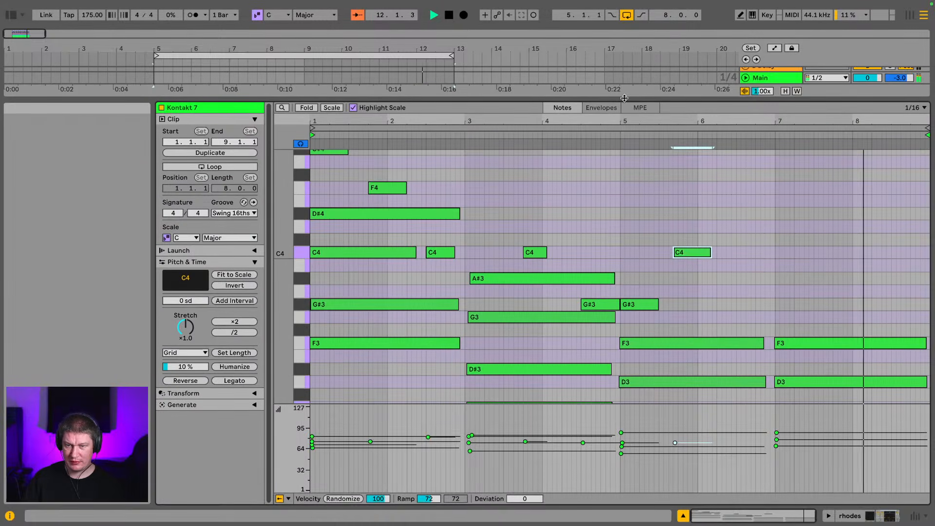
- Delete the C4 note at 5.3.4 and the G#3 note at 5.1.1 above the third chord
double_click(698, 253)
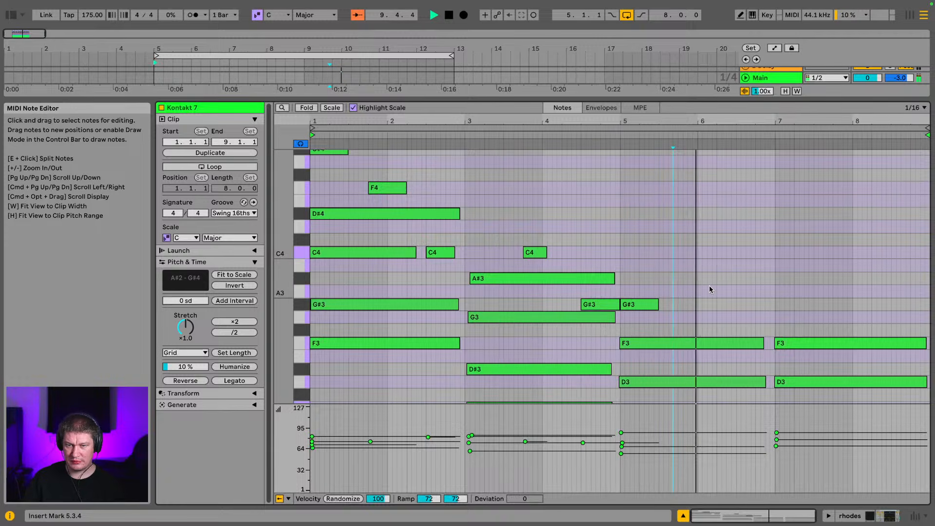
left_click(643, 308)
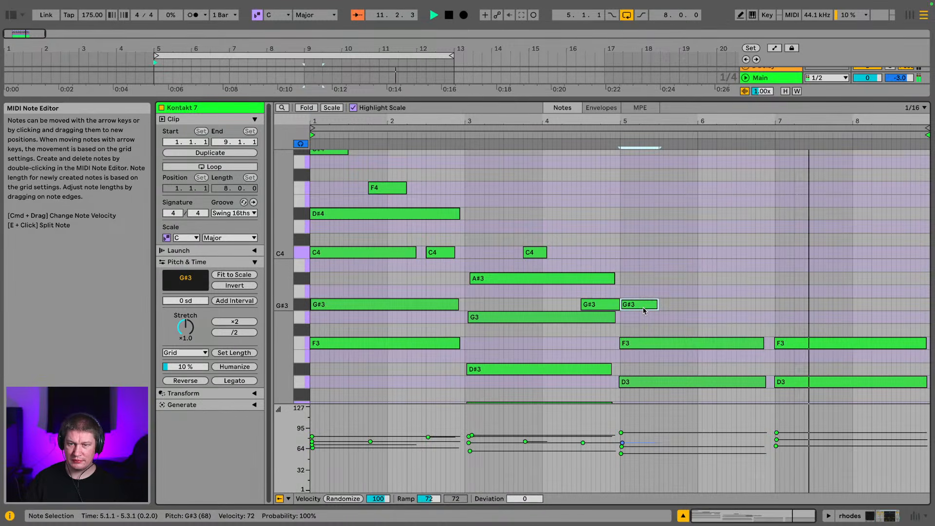
key("Delete")
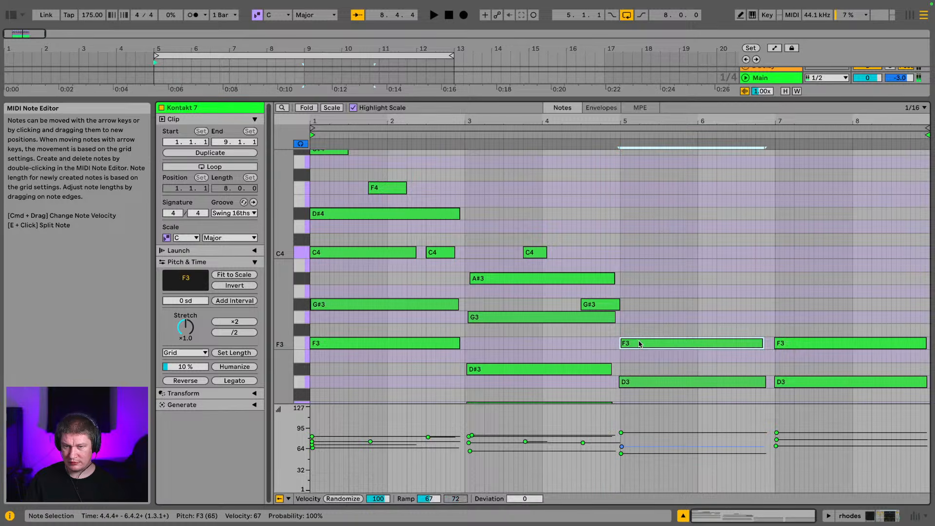
- Add a short G#3 note above the third chord, moved back to the start of bar 5
double_click(651, 318)
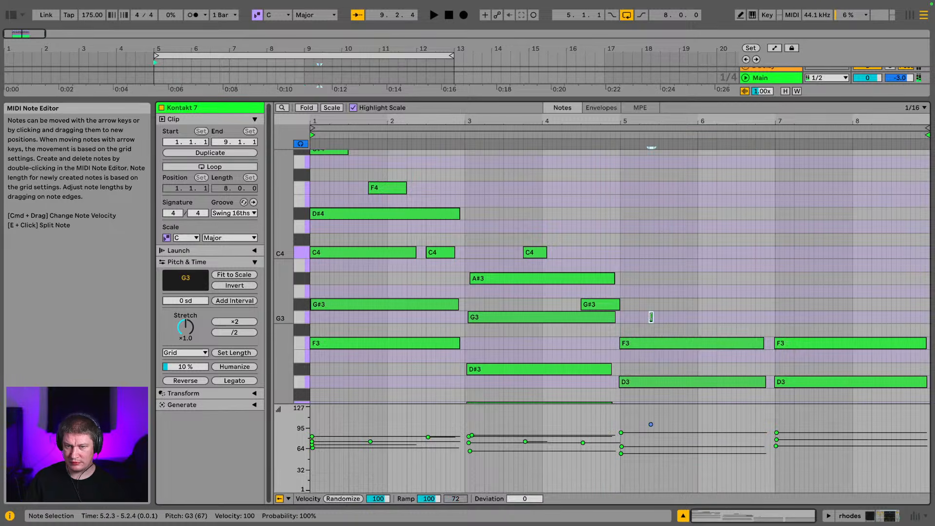
key("Up")
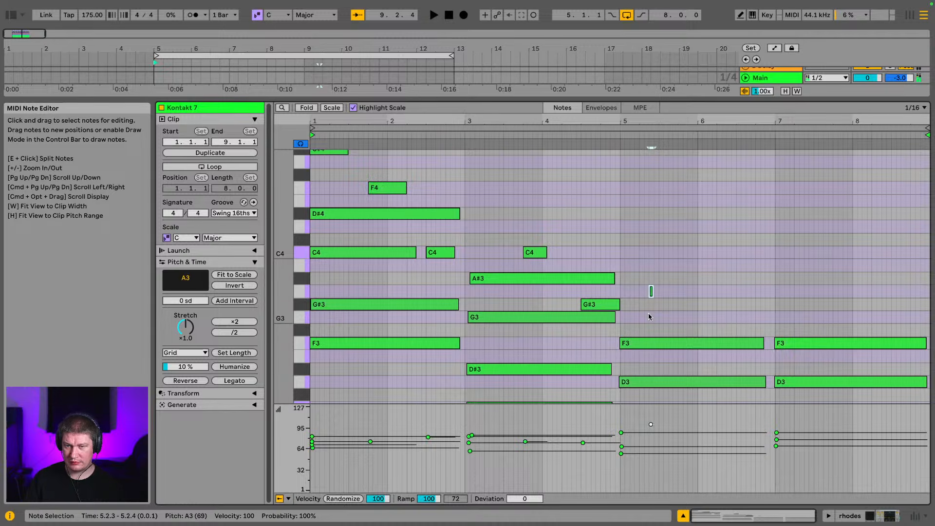
key("Up")
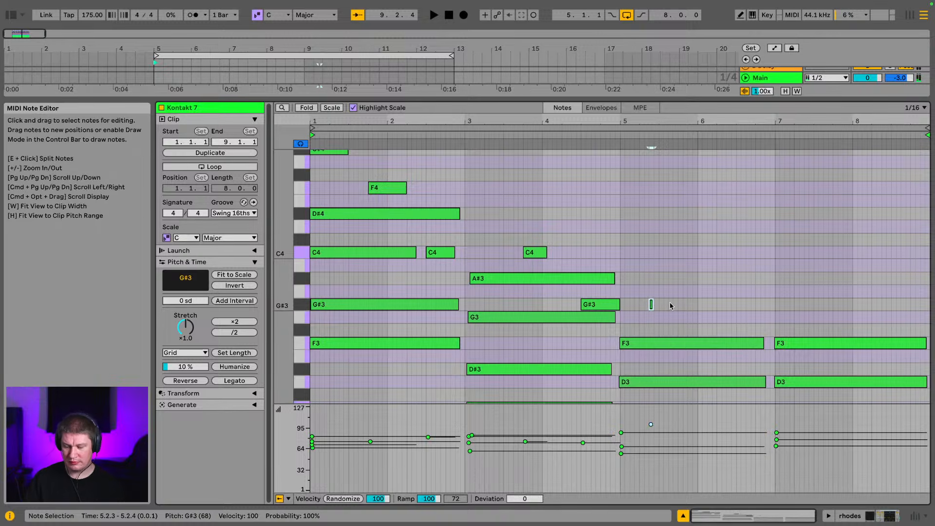
key("Left")
key("Left")
key("Left")
key("Left")
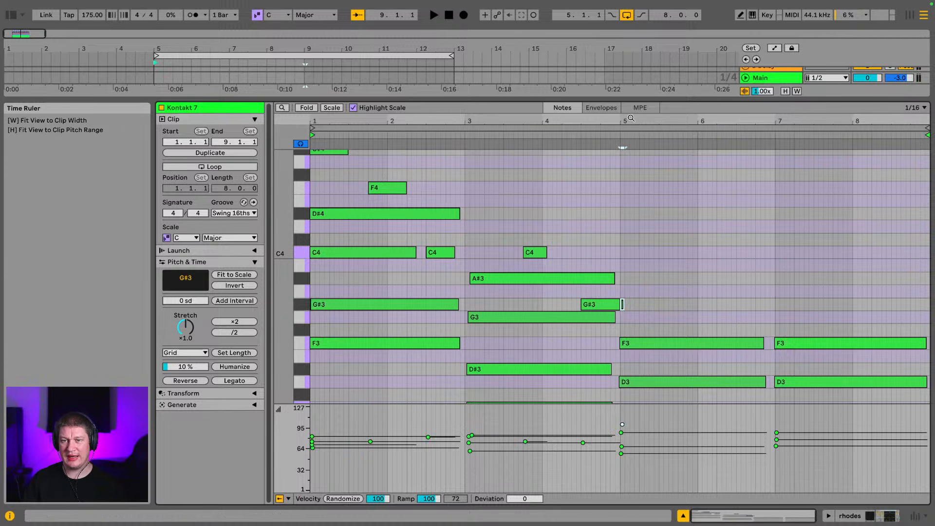
- Lengthen the new bar 5 G#3 note to end around 5.2.4, lower its velocity to 76 and play it
left_click_drag(630, 119, 598, 206)
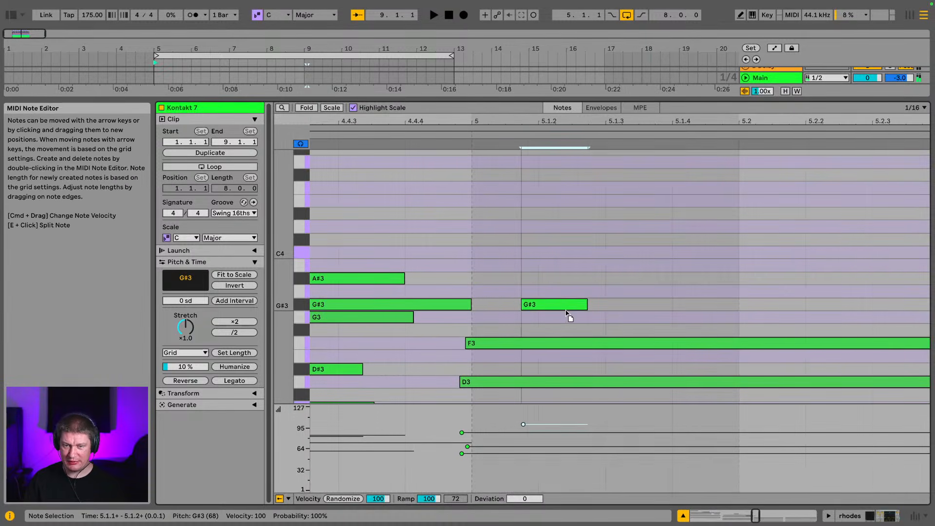
left_click_drag(560, 305, 738, 304)
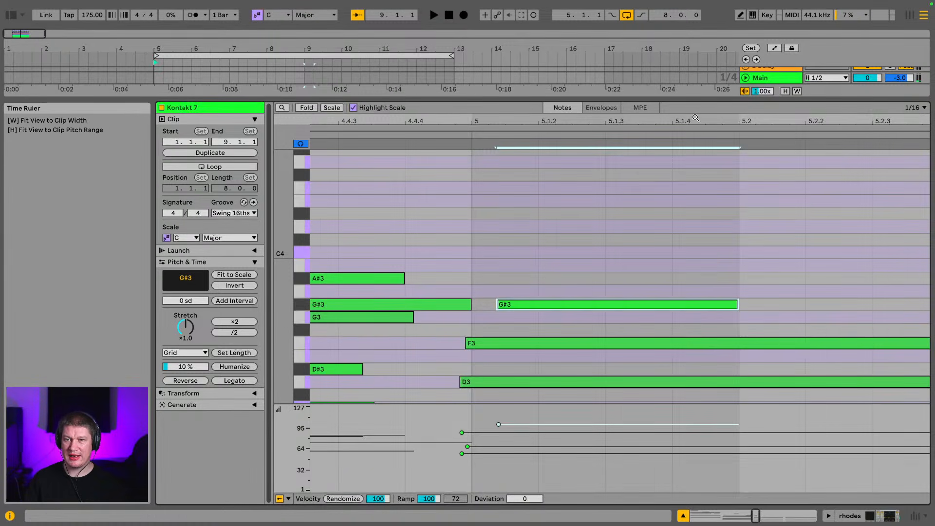
mouse_move(599, 120)
left_mouse_down()
mouse_move(598, 105)
mouse_move(598, 120)
left_mouse_up()
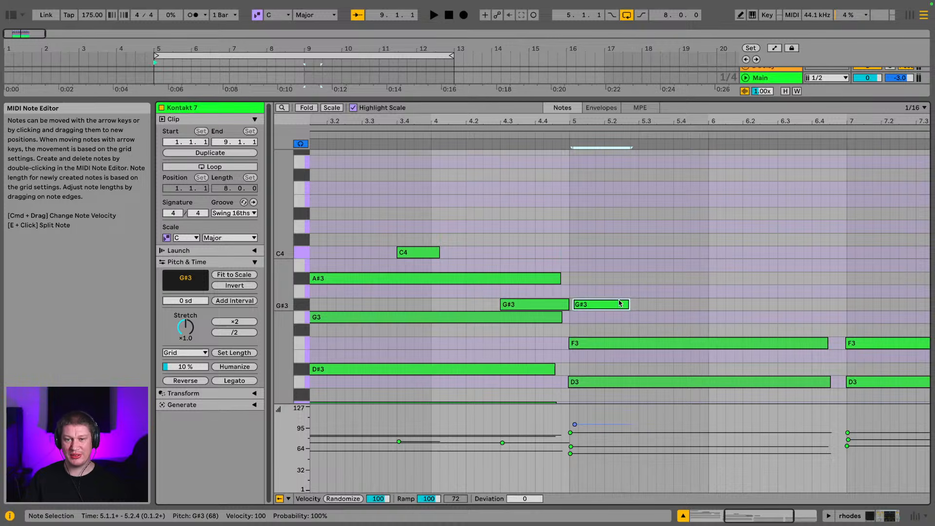
key("space")
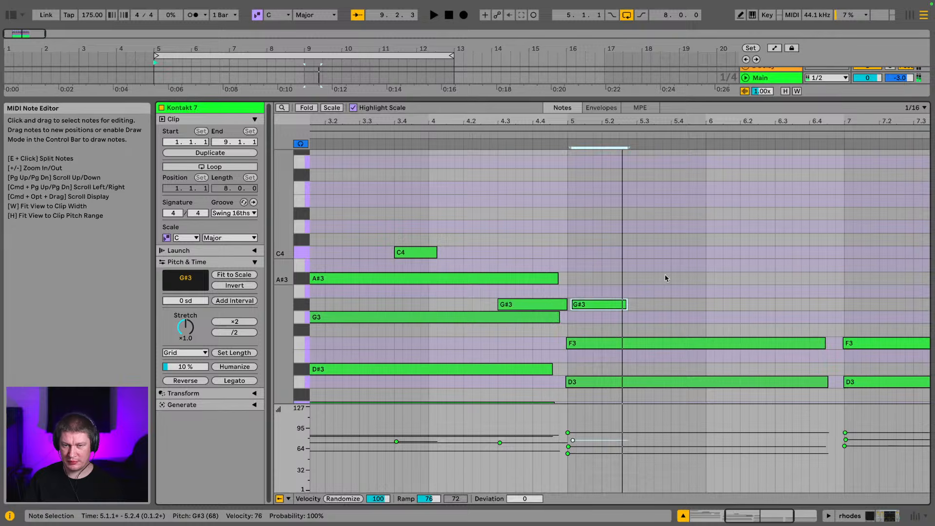
- Duplicate the bar 5 G#3 note to 5.4.1, raise the copy to A#3 and play it
mouse_move(537, 121)
left_mouse_down()
mouse_move(603, 90)
mouse_move(589, 92)
left_mouse_up()
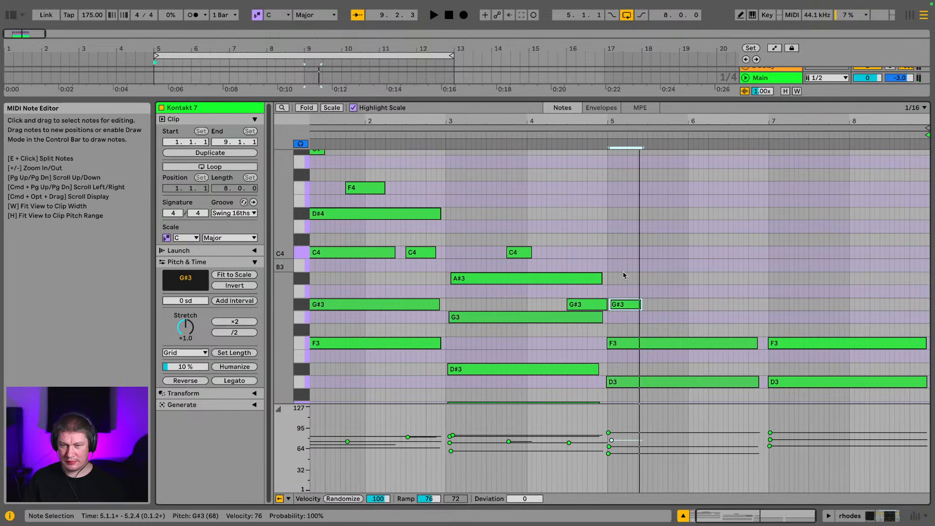
left_click(624, 307)
key("super+d")
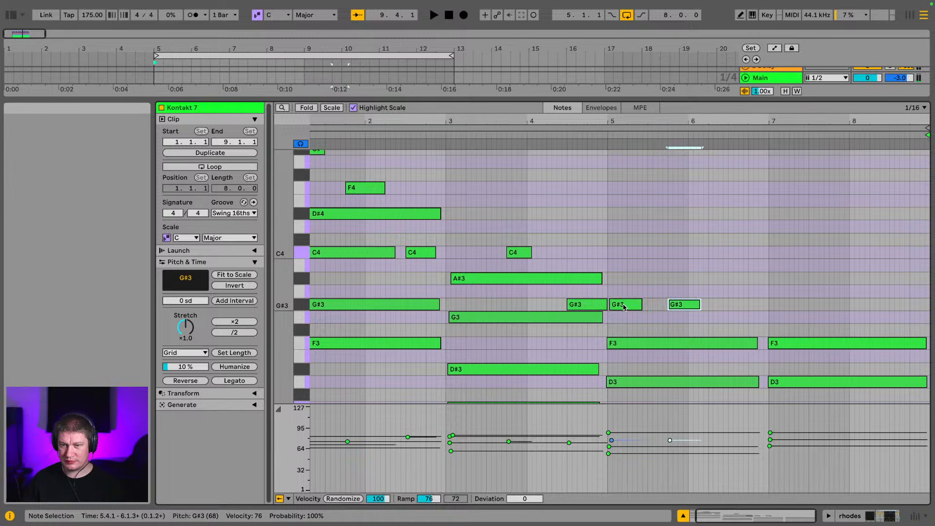
key("Up")
key("Up")
key("space")
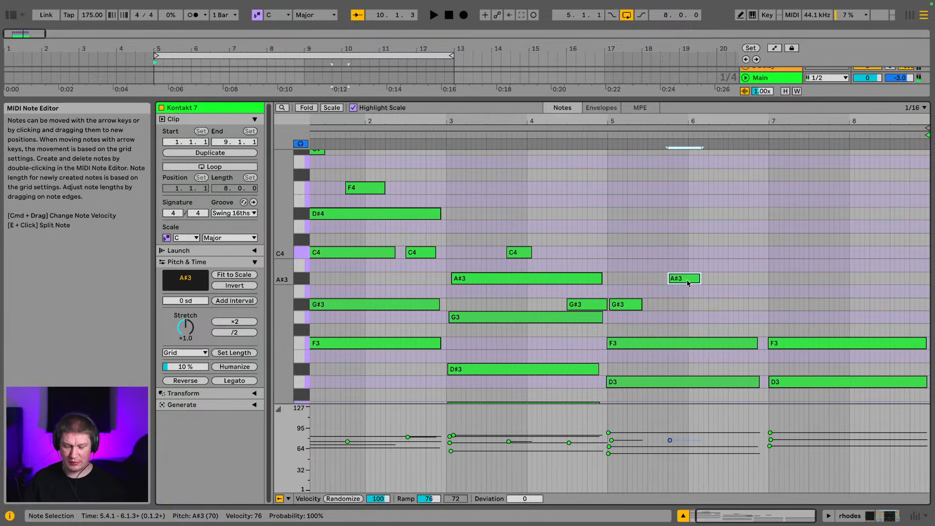
- Duplicate the A#3 note at 5.4.1, shift the copy to about 6.2.4 and lower it to G#3
key("super+d")
key("Right")
key("Right")
key("Right")
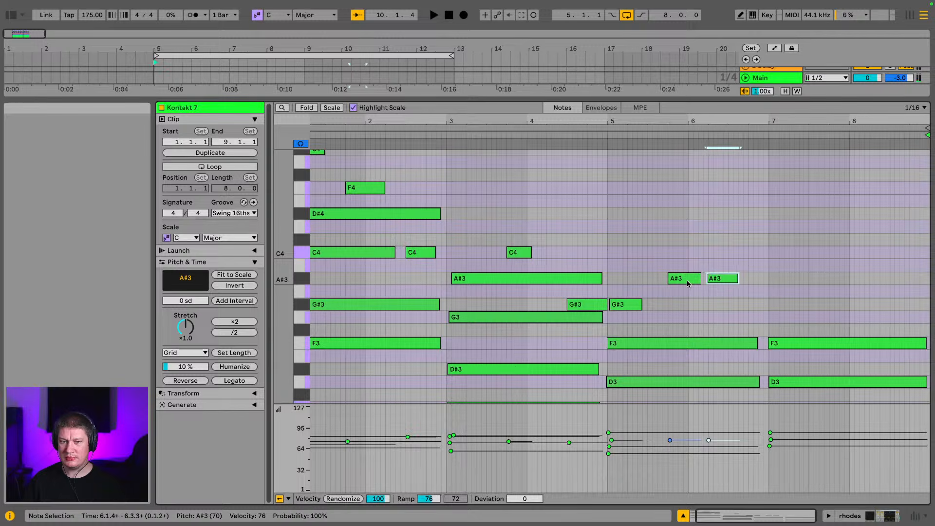
key("Right")
key("Right")
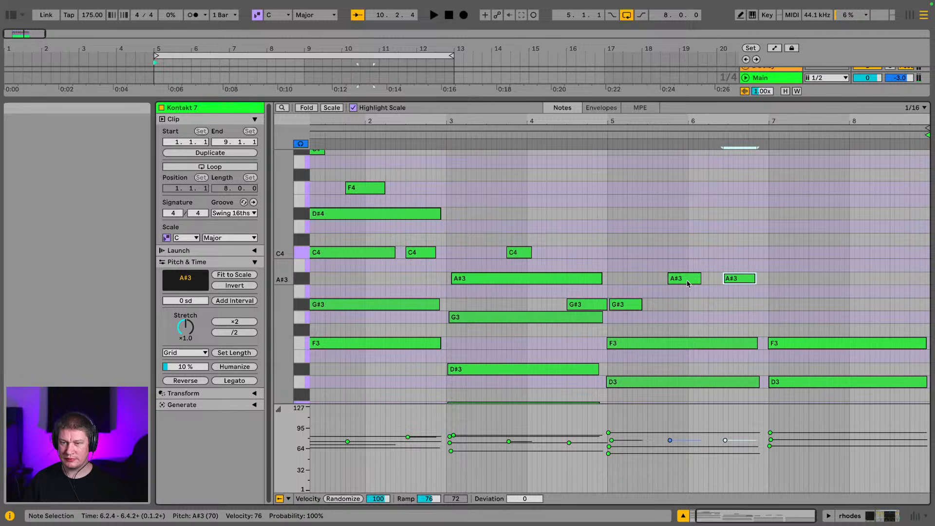
key("Down")
key("Down")
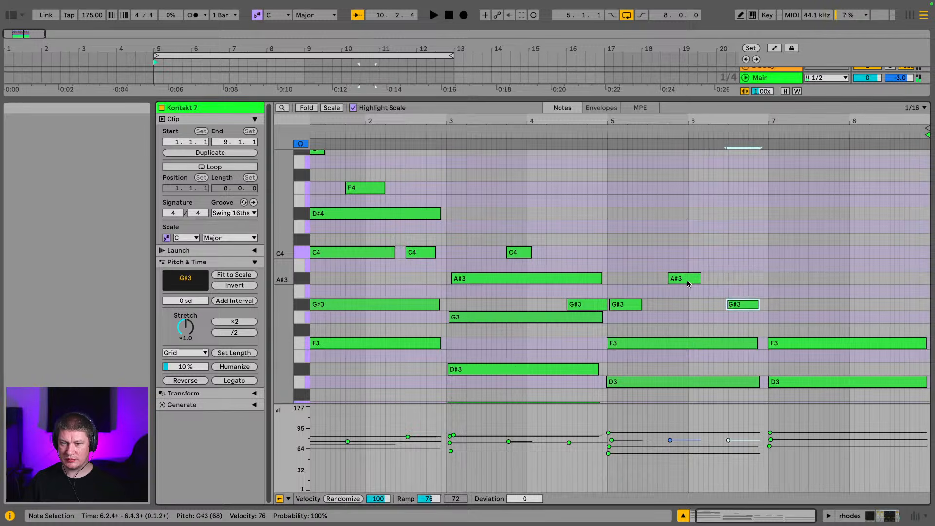
- Try duplicating the bar 6 G#3 note to 7.1.1 and lowering the copy to F3
key("super+d")
key("Down")
key("Down")
key("Down")
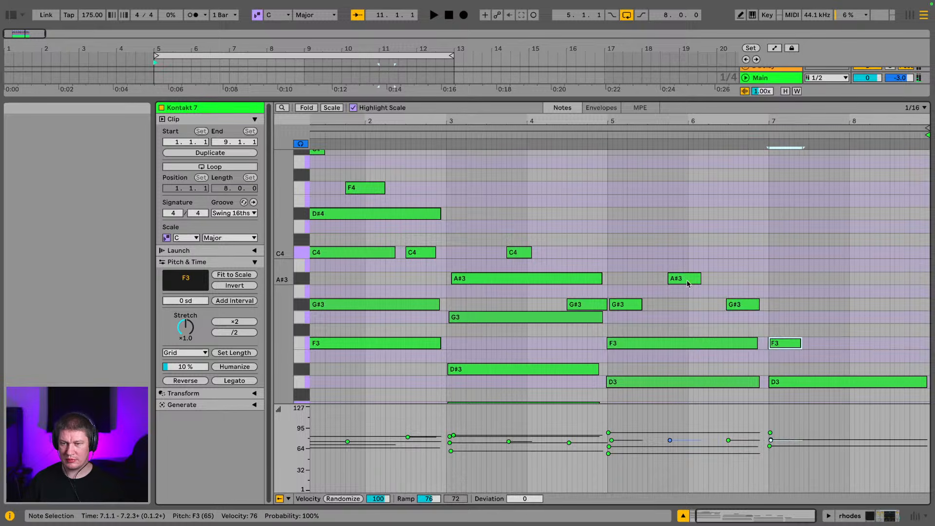
key("Escape")
- Play the loop from its start with the whole rhodes clip in view
key("space")
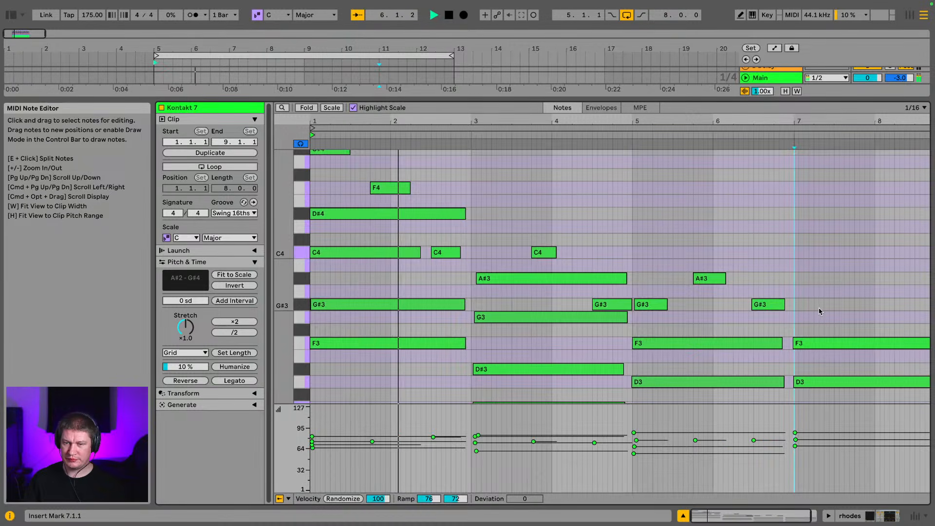
scroll(818, 309, "down", 1)
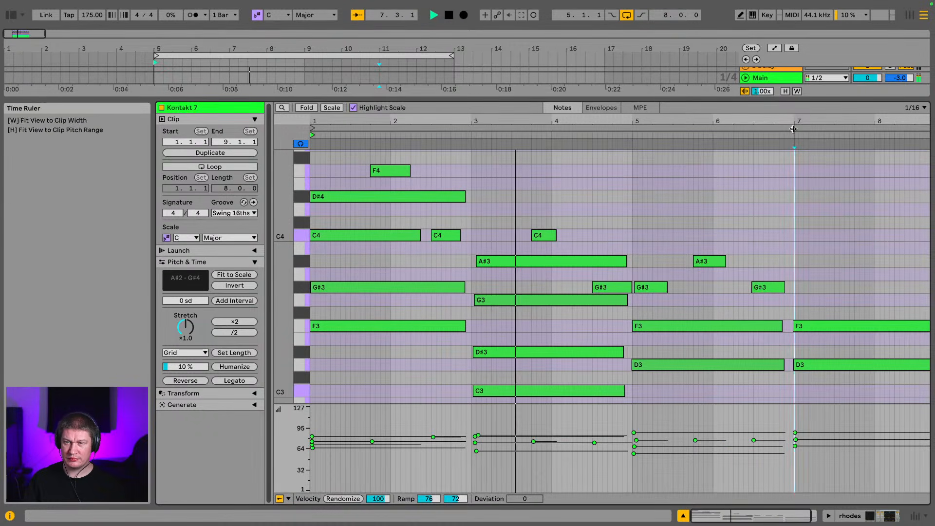
key("w")
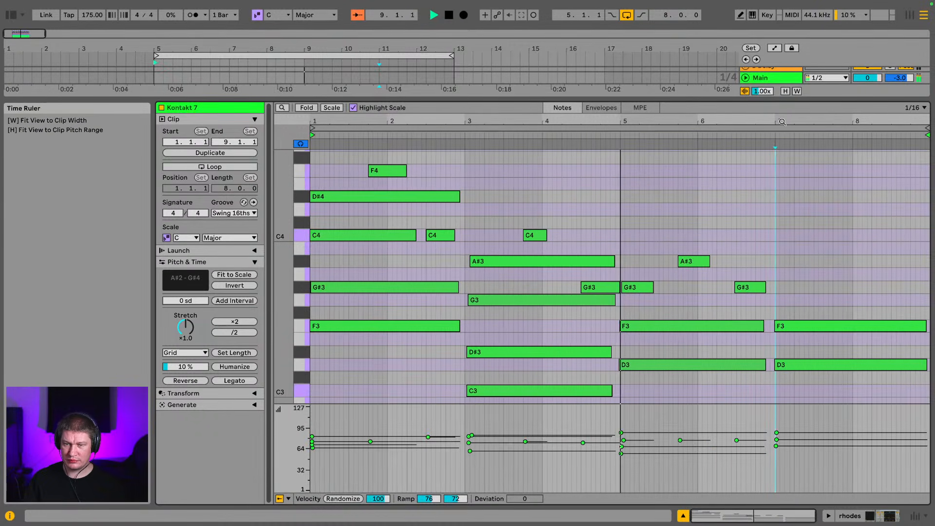
- Raise the G#3 note at 5.1.1 to A#3, trying B3 as an alternative pitch
left_click(637, 290)
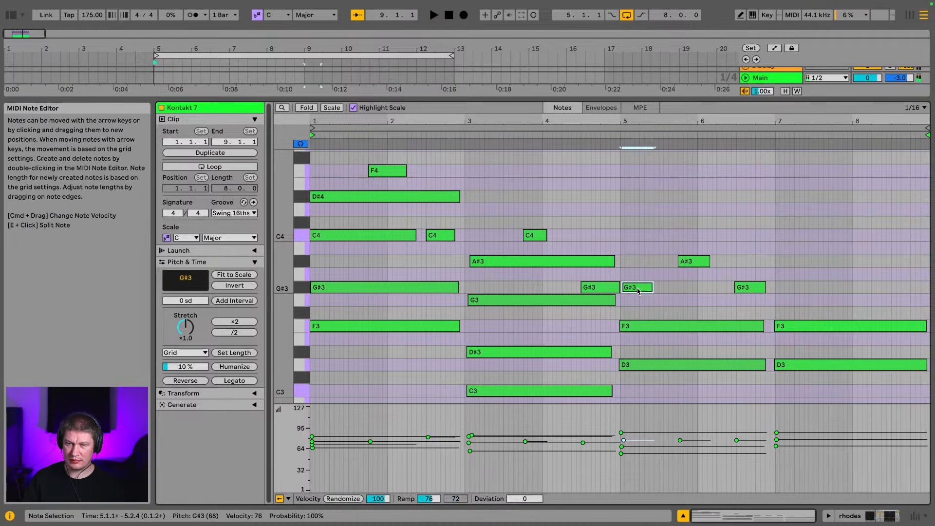
key("Up")
key("Up")
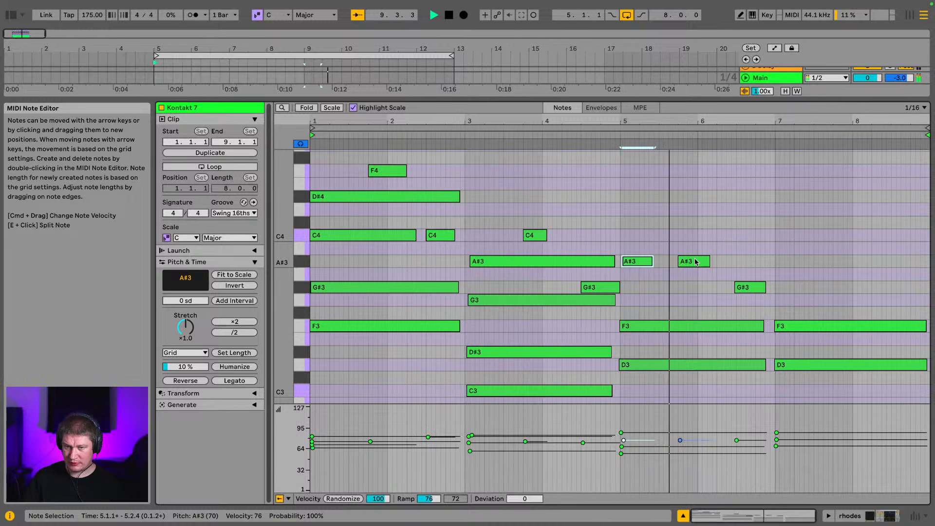
key("Up")
key("Up")
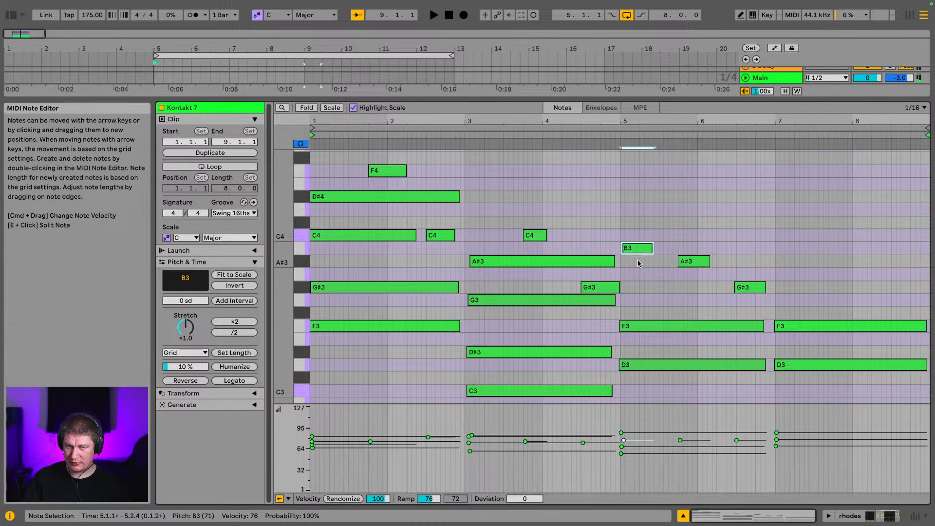
key("Down")
- Raise the A#3 note at 5.4.1 to C4, select the G#3 note at 6.3.1 and play the loop
left_click(687, 261)
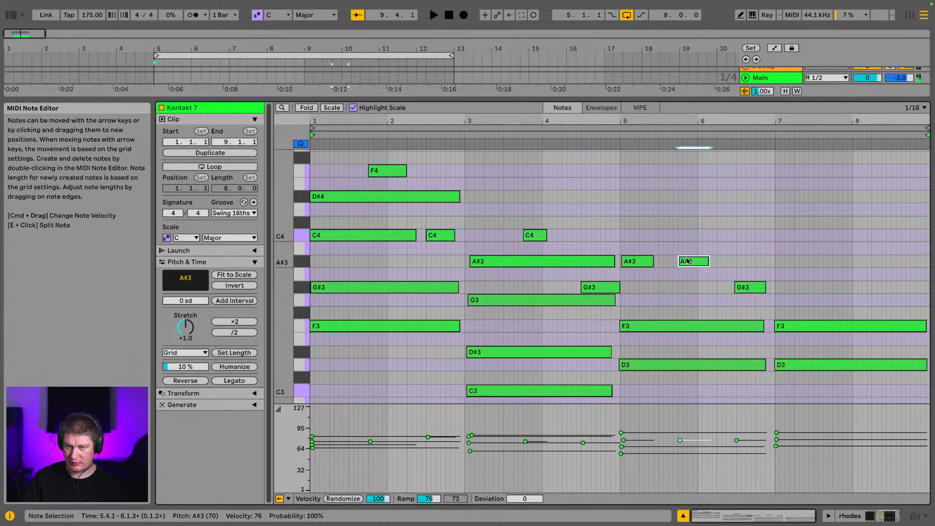
key("Up")
left_click(750, 288)
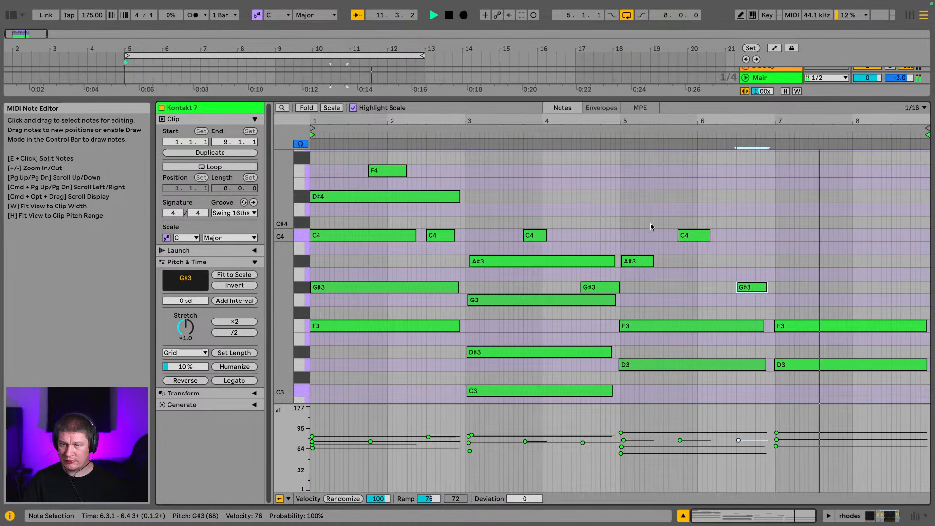
- Duplicate the C4 at 5.4.1 together with the bar 6 G#3 and shift the copied pair to 7.4.2
left_click_drag(670, 215, 760, 294)
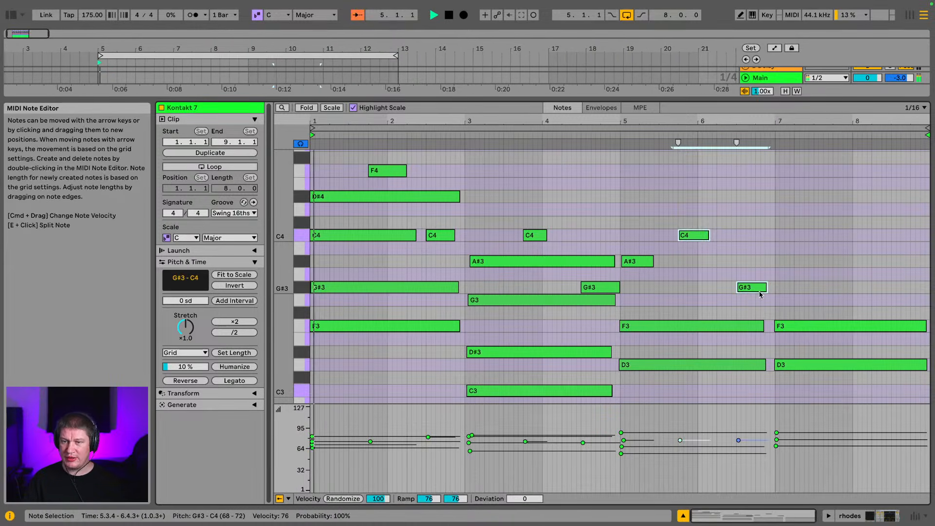
key("super+d")
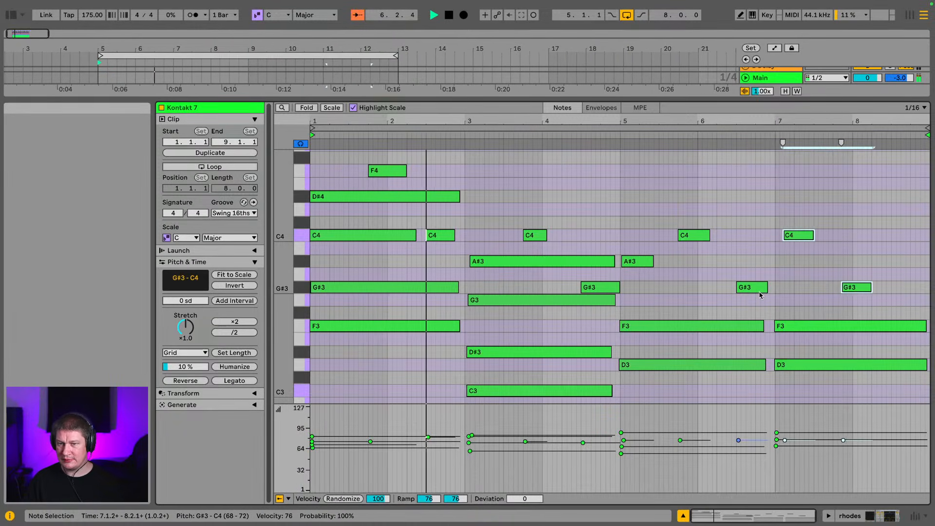
key("Right")
key("Right")
key("Right")
key("Right")
key("Right")
key("Right")
key("Right")
key("Right")
key("Right")
key("Right")
key("Right")
key("Right")
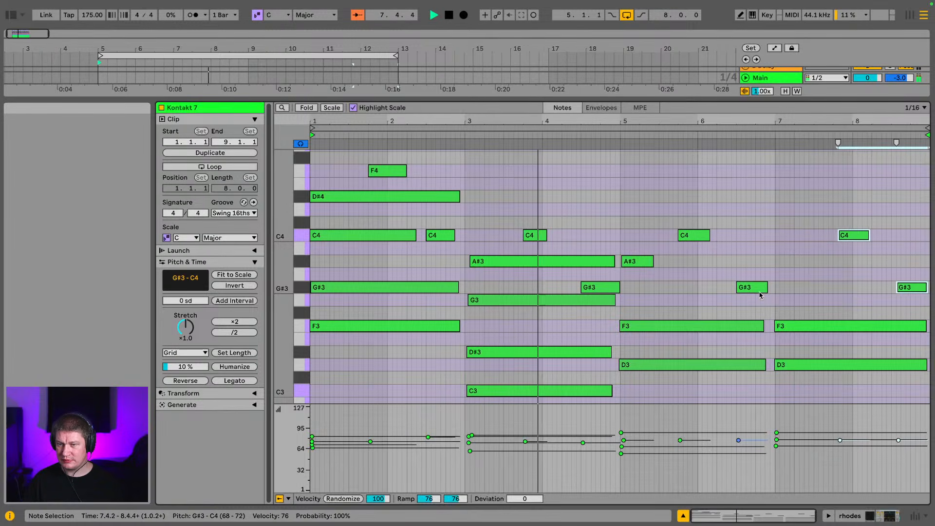
- Fine-tune the timing of the copied C4 and G#3 pair so it starts at 7.4.1
key("Right")
key("Right")
key("Left")
key("super+Left")
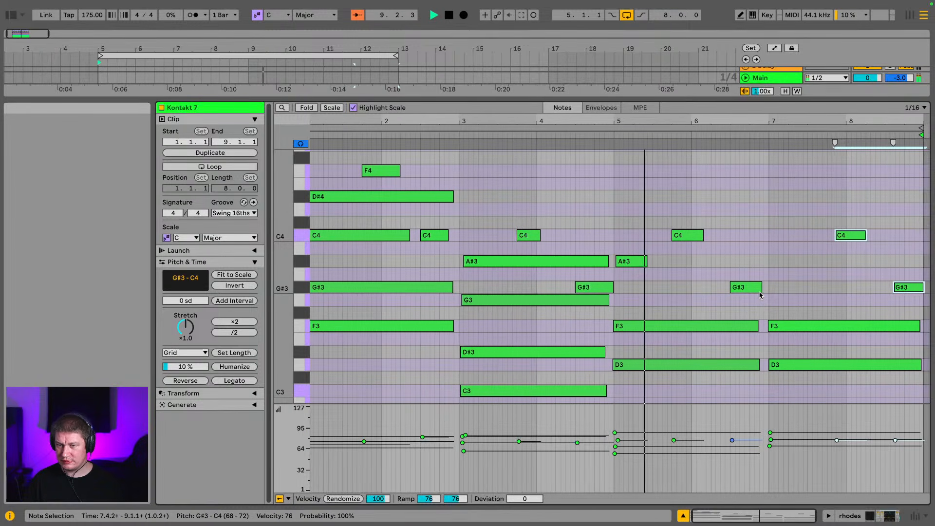
key("super+Left")
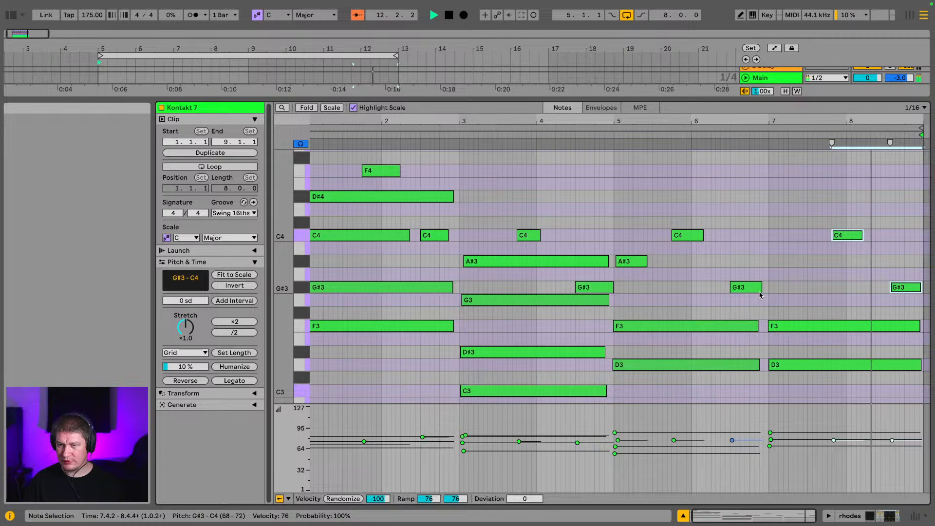
key("Left")
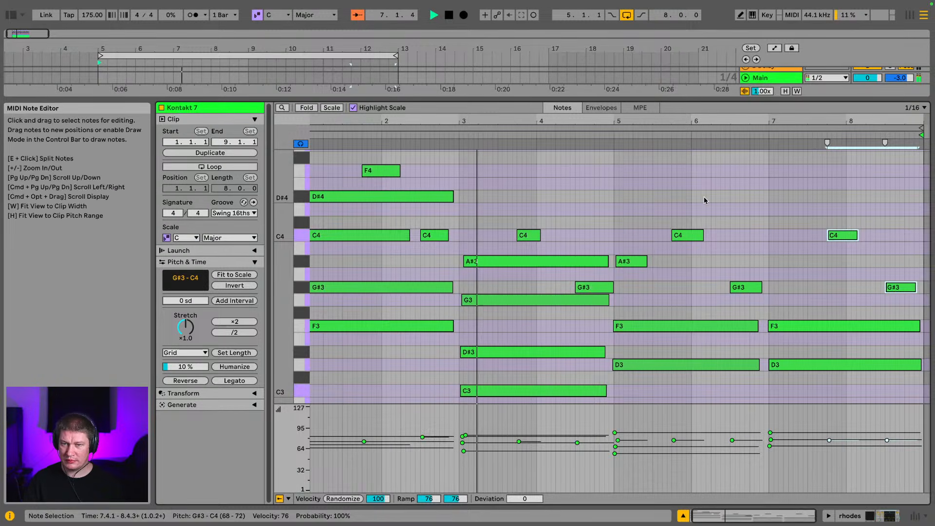
- Raise the velocity of the third chord's F3 note at bar 5 to 87 and play the loop
left_click_drag(799, 121, 714, 121)
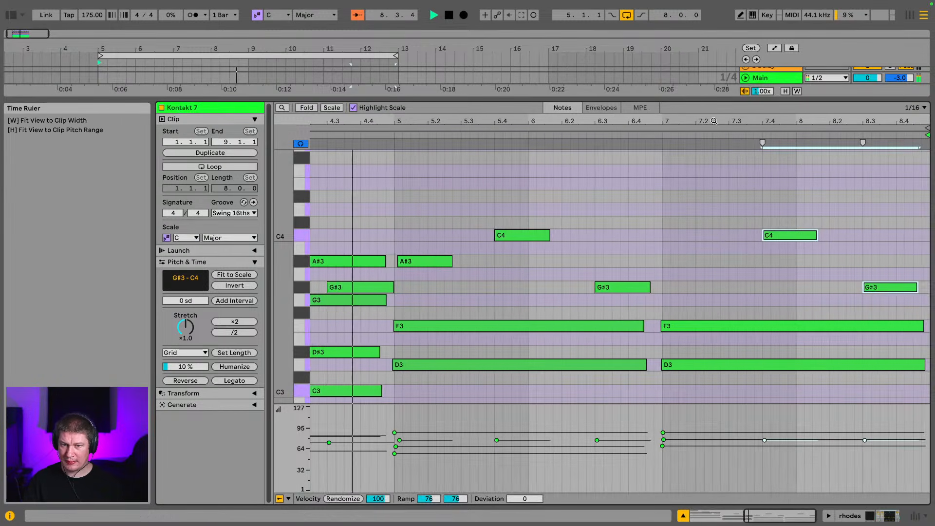
scroll(493, 284, "down", 2)
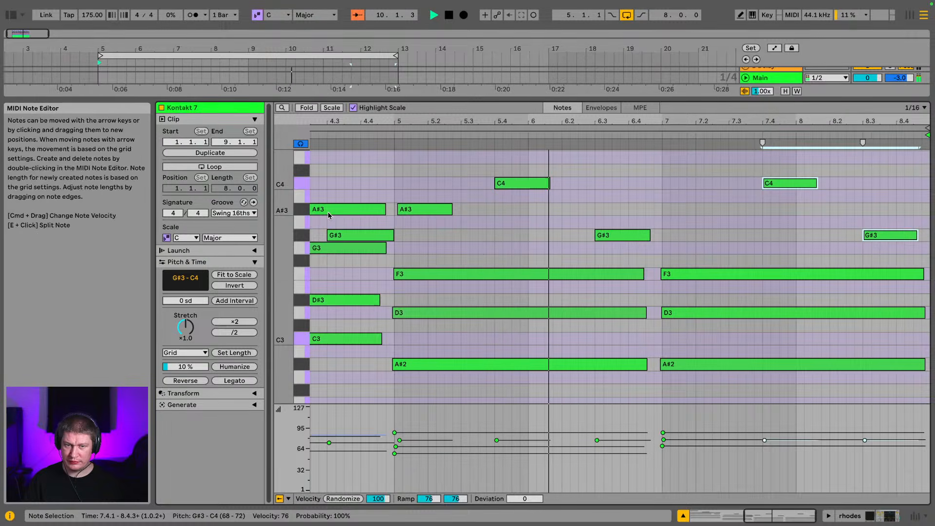
left_click(297, 277)
key("space")
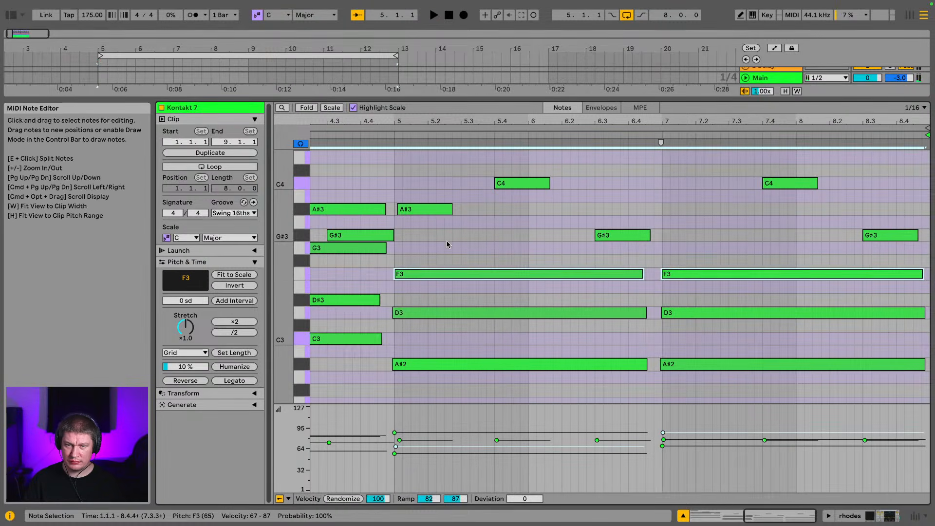
left_click(461, 274)
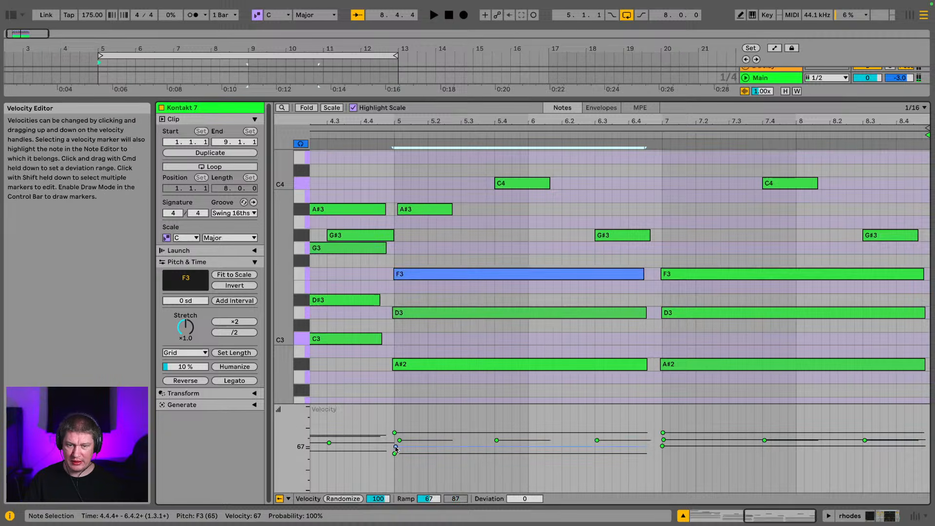
left_click_drag(396, 446, 395, 442)
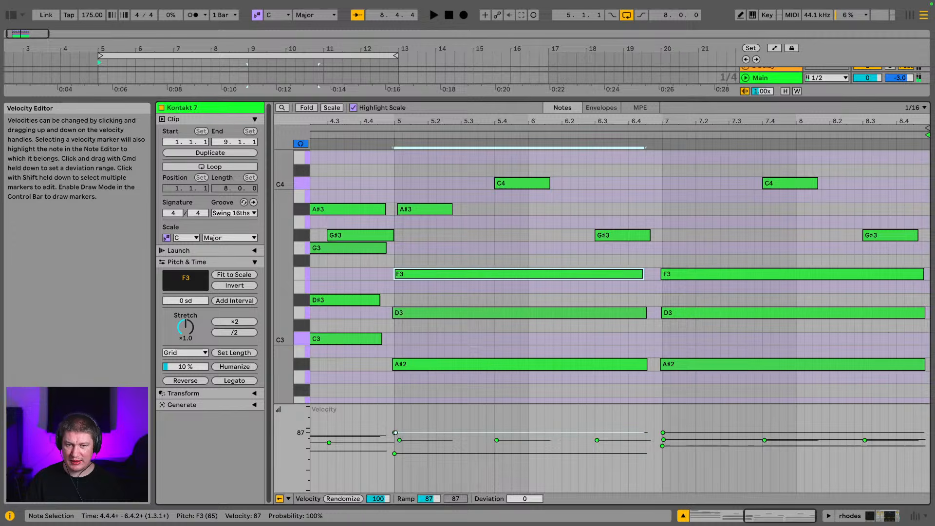
key("space")
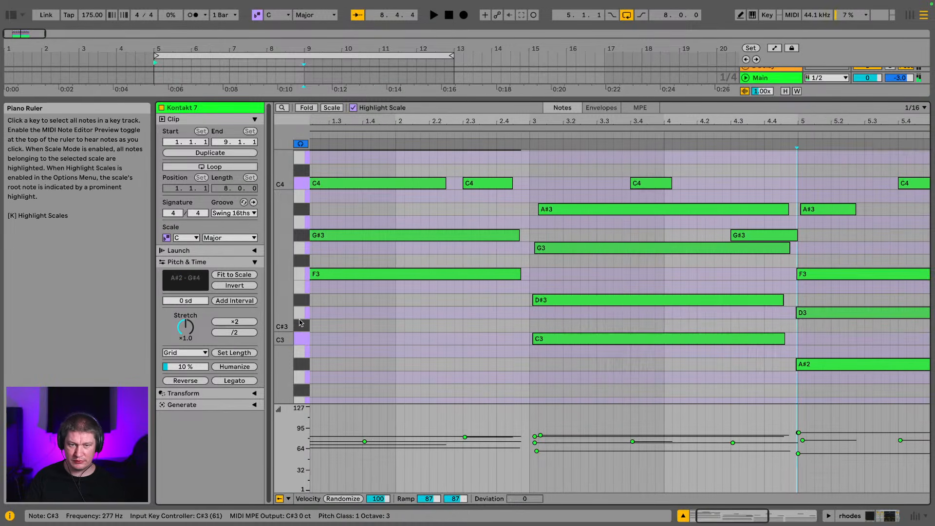
- Audition the C3 and F3 keys in the rhodes clip and play the loop
left_click(300, 339)
left_click(298, 275)
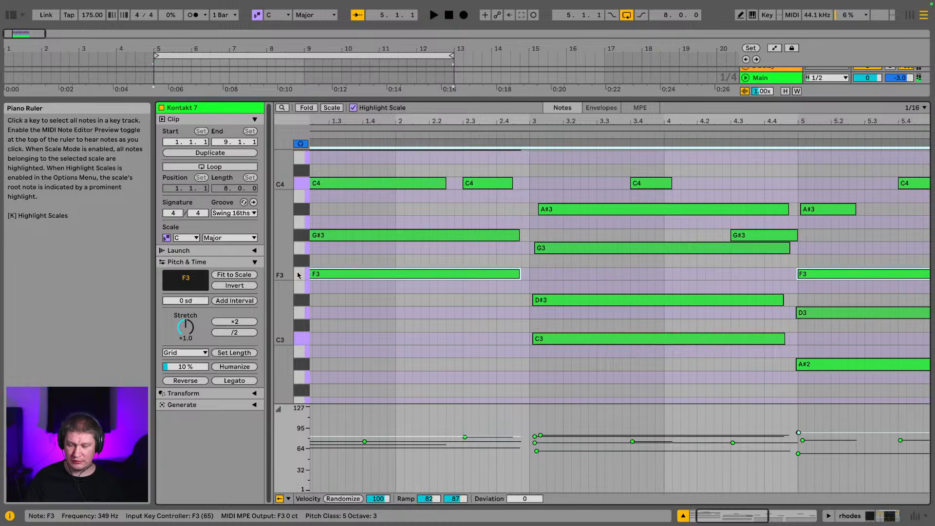
key("space")
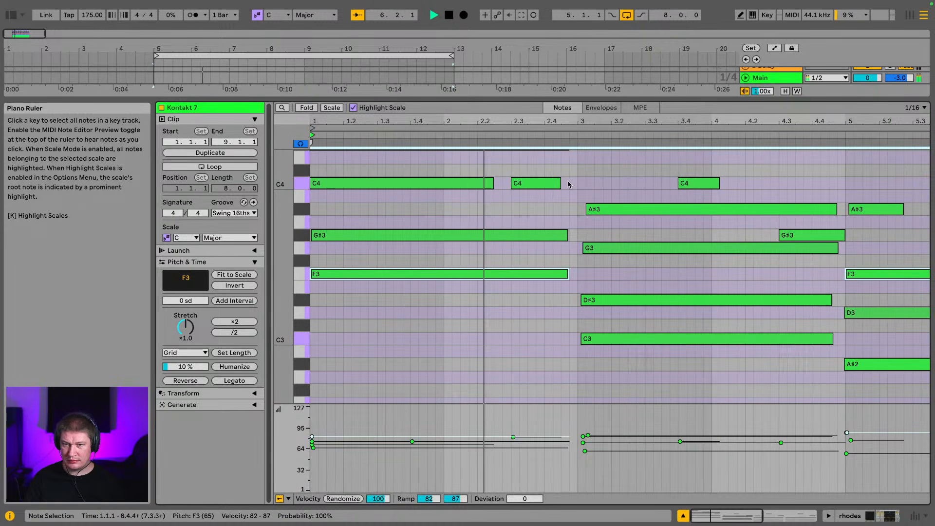
left_click_drag(595, 101, 537, 77)
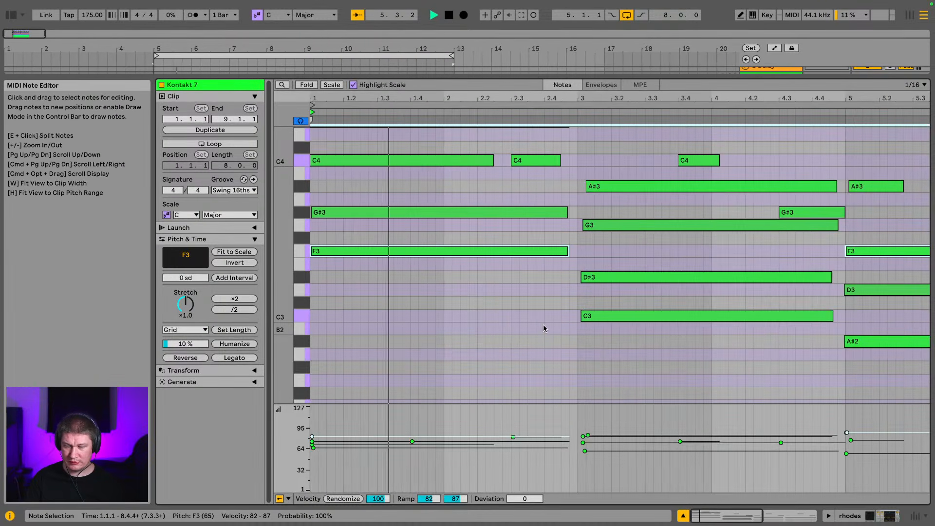
- Return to the arrangement with the device chain, solo the piano track and unfold it
left_click(887, 515)
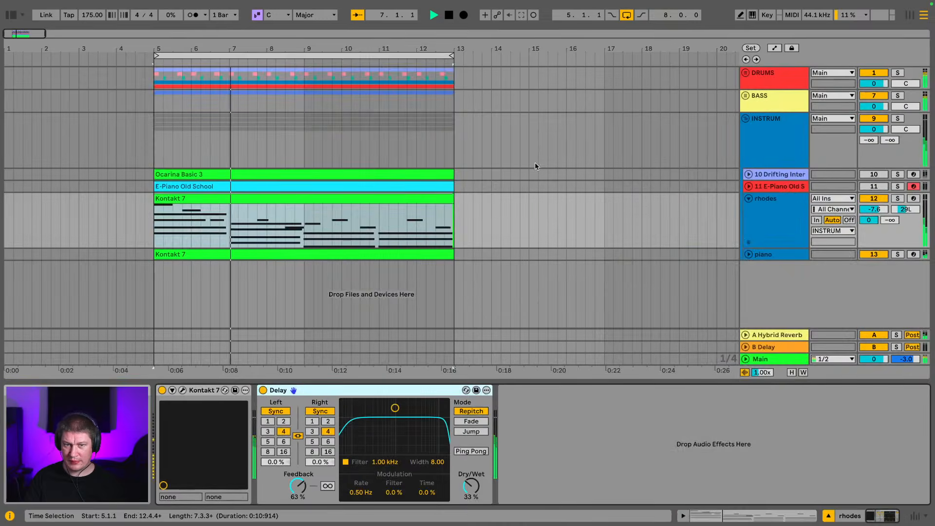
left_click(312, 198)
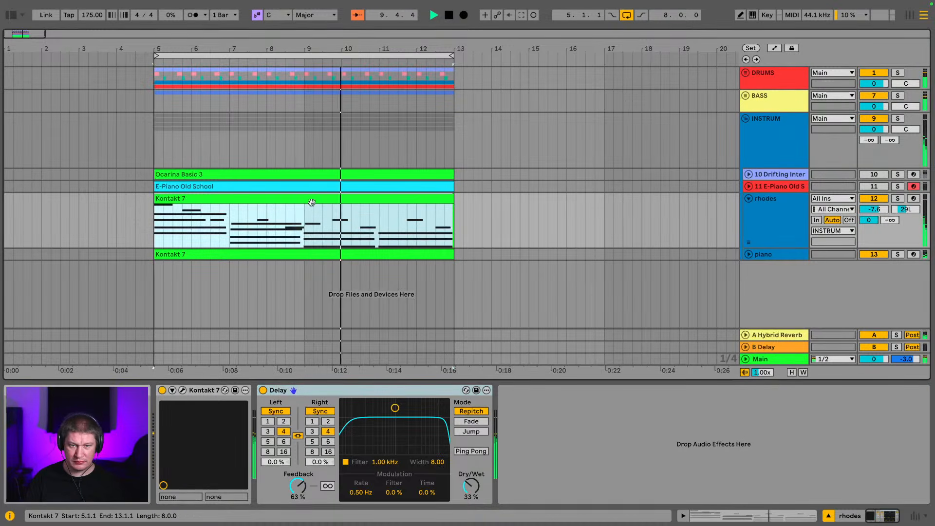
left_click(314, 254)
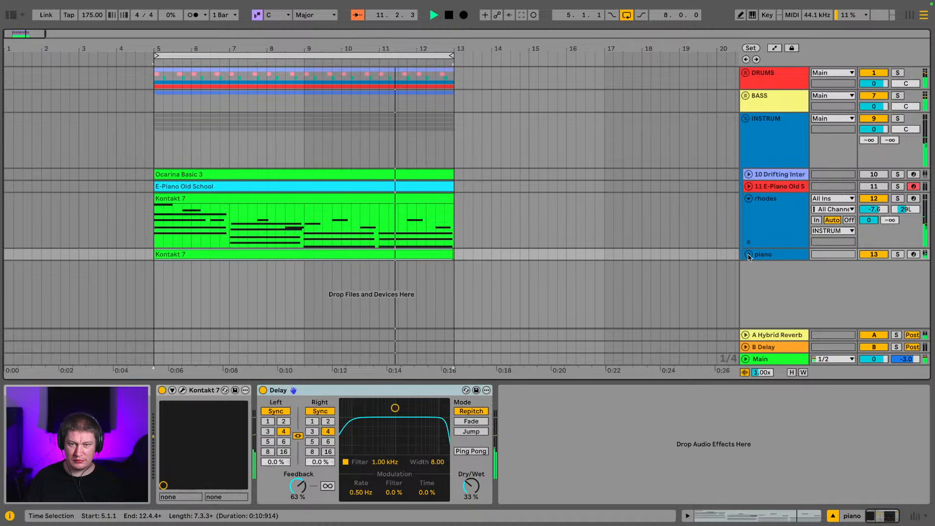
left_click(898, 254)
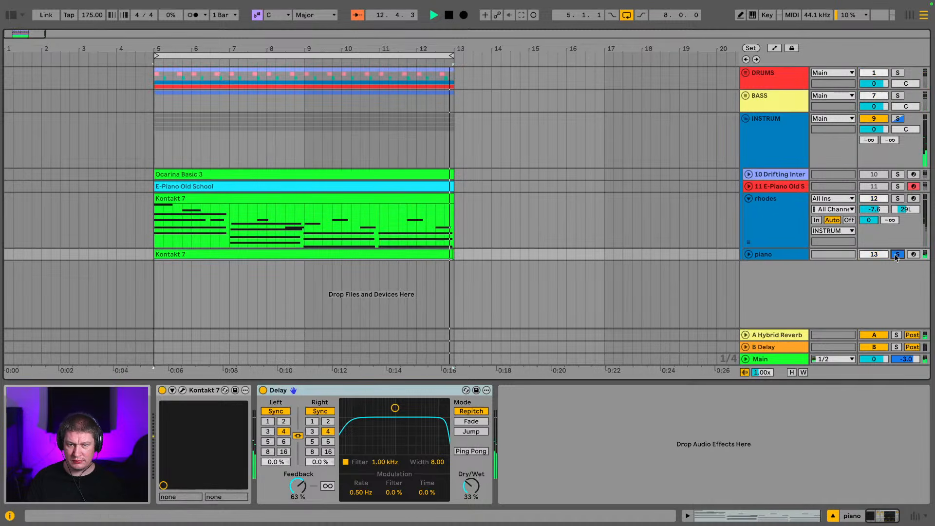
left_click(749, 254)
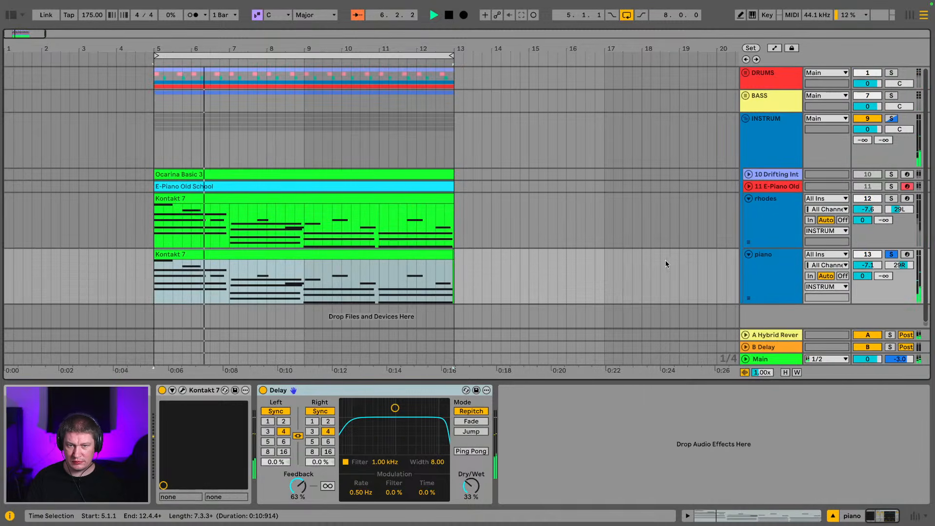
- Replace the piano track's clip with a copy of the rhodes clip starting at bar 5
left_click_drag(451, 51, 601, 87)
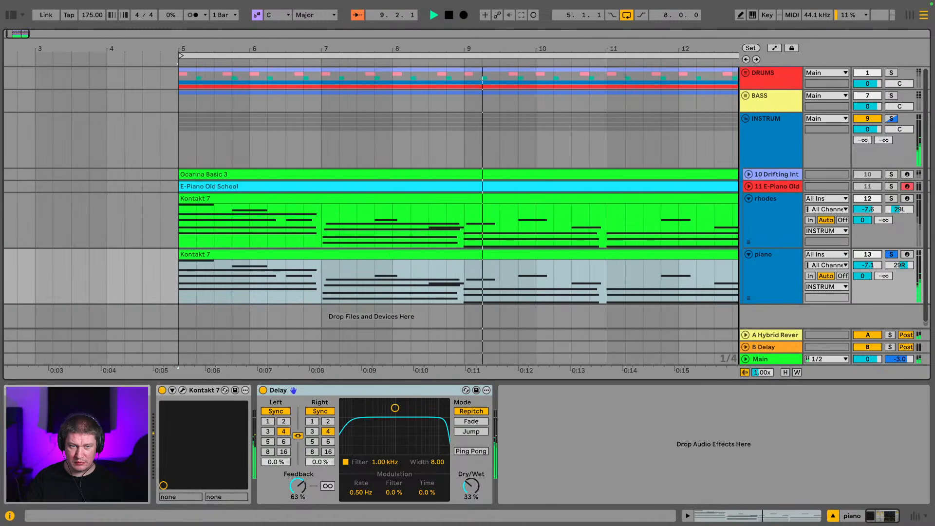
key("Delete")
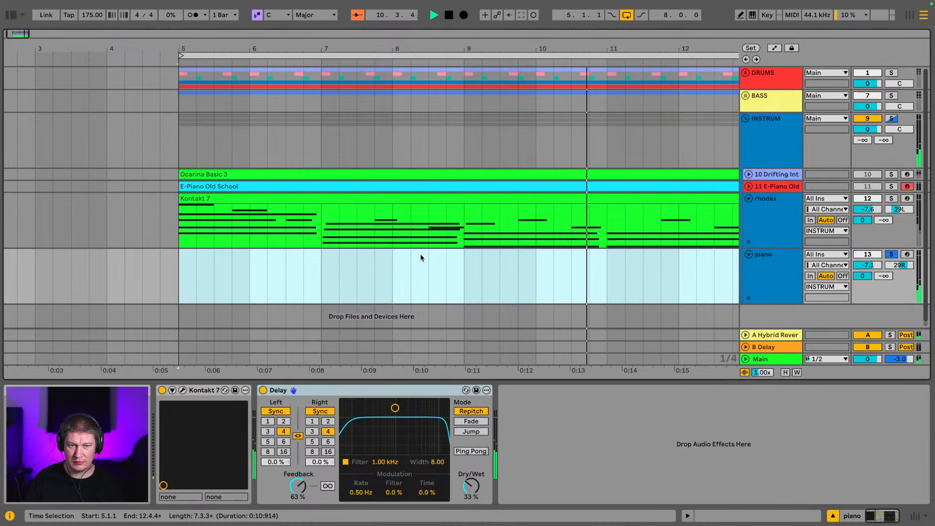
left_click_drag(379, 50, 322, 20)
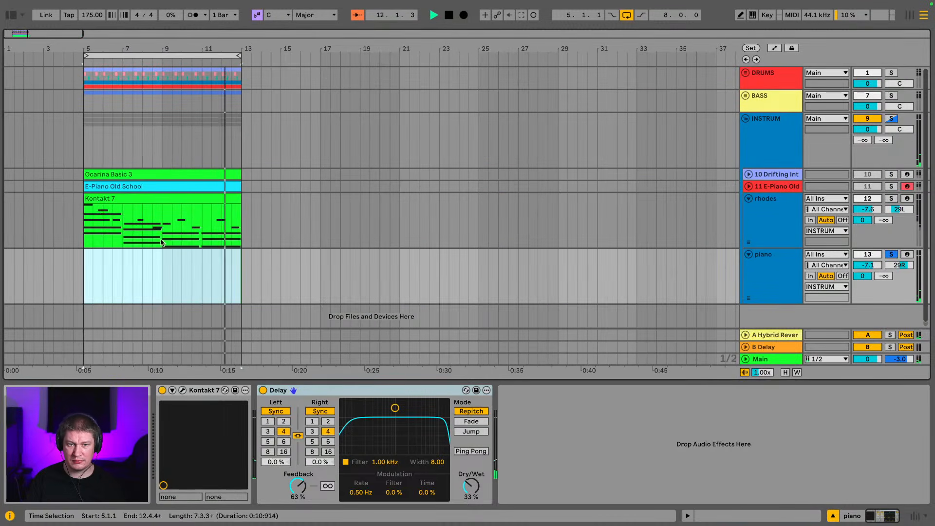
left_click(203, 268)
left_click_drag(203, 267, 281, 268)
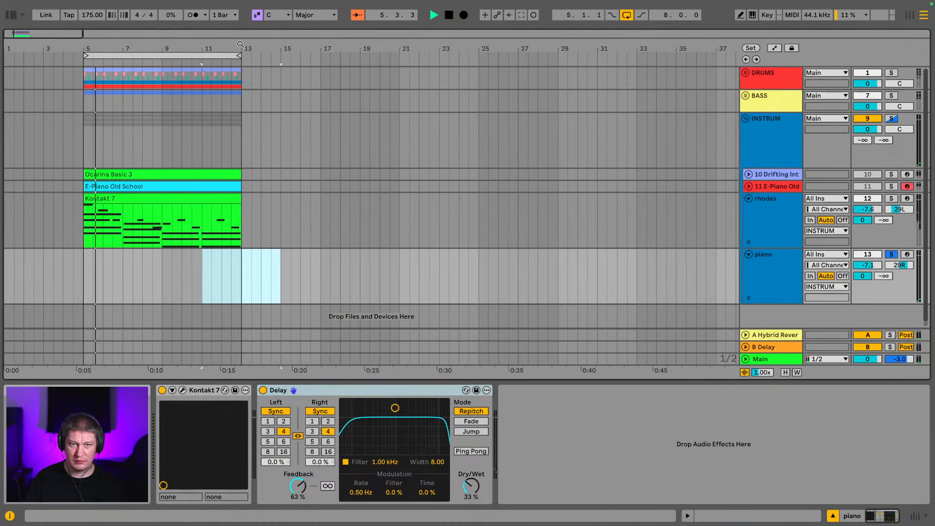
left_click_drag(241, 44, 409, 139)
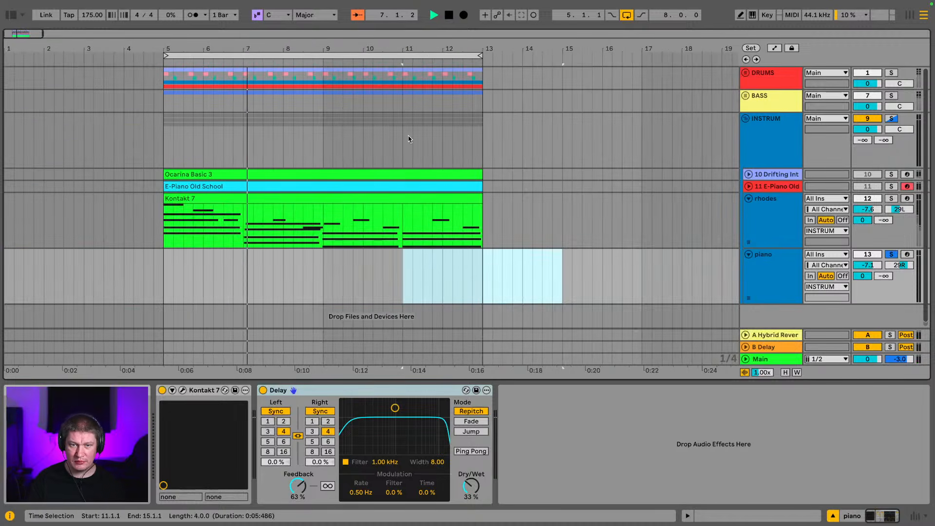
left_click(349, 201)
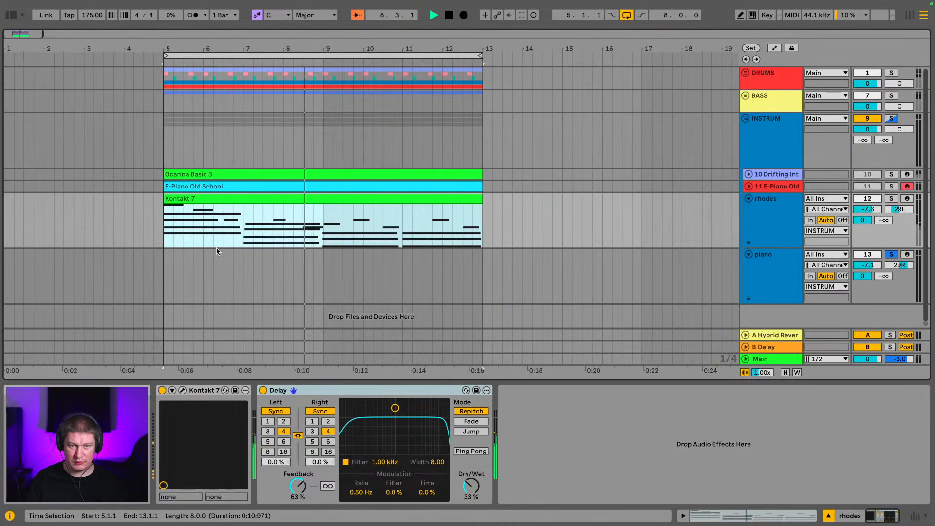
left_click(166, 277)
key("ctrl+v")
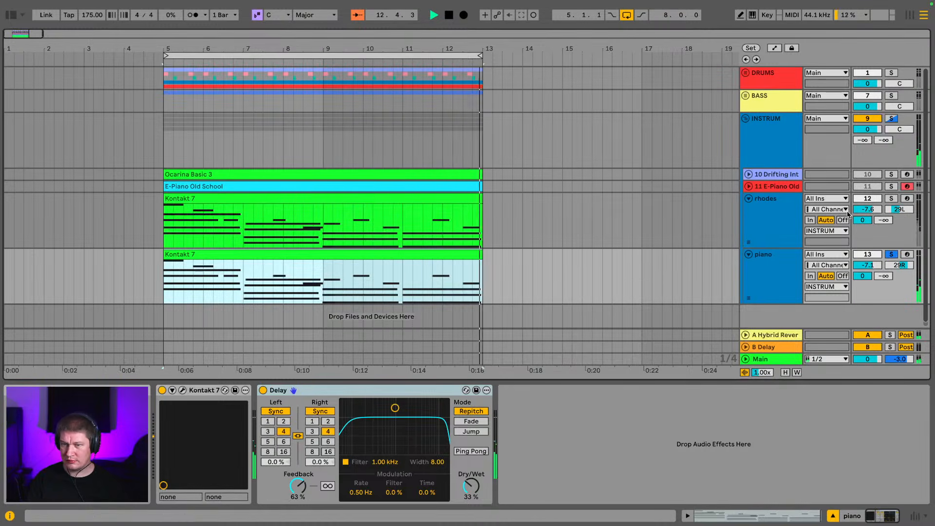
- Open the piano clip's notes for editing, stop playback and bring the first chord into view
double_click(251, 255)
key("space")
left_click_drag(364, 310, 460, 119)
scroll(350, 225, "up", 1)
scroll(357, 337, "up", 2)
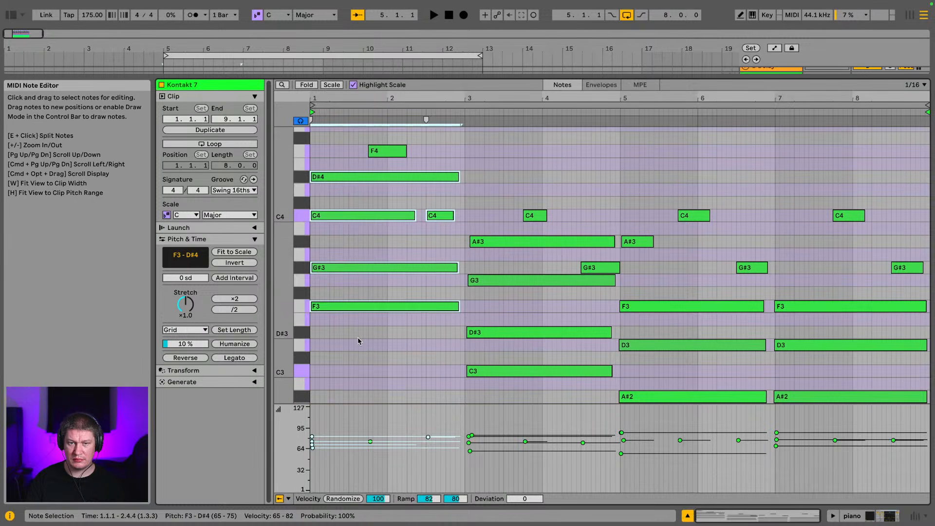
left_click(355, 357)
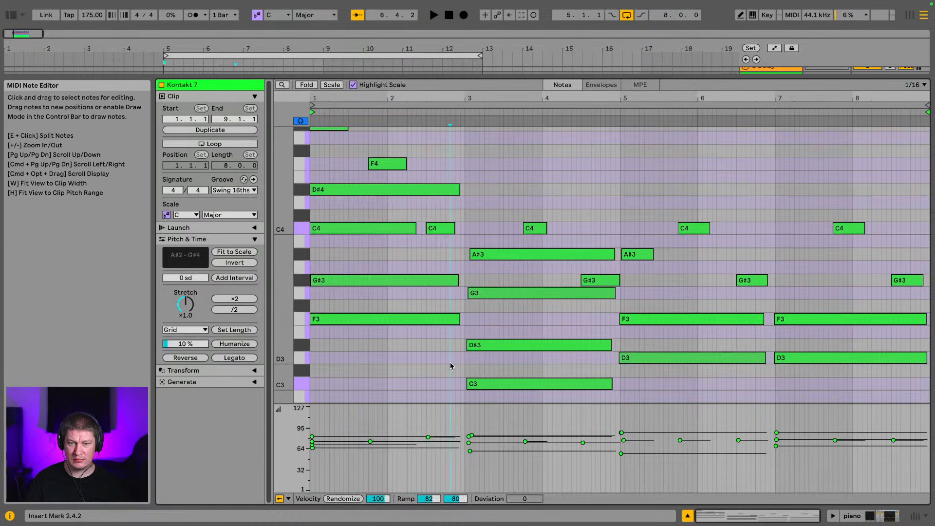
- Try all notes of the piano's first chord one octave lower while playing the loop
left_click_drag(450, 366, 358, 117)
key("shift+Down")
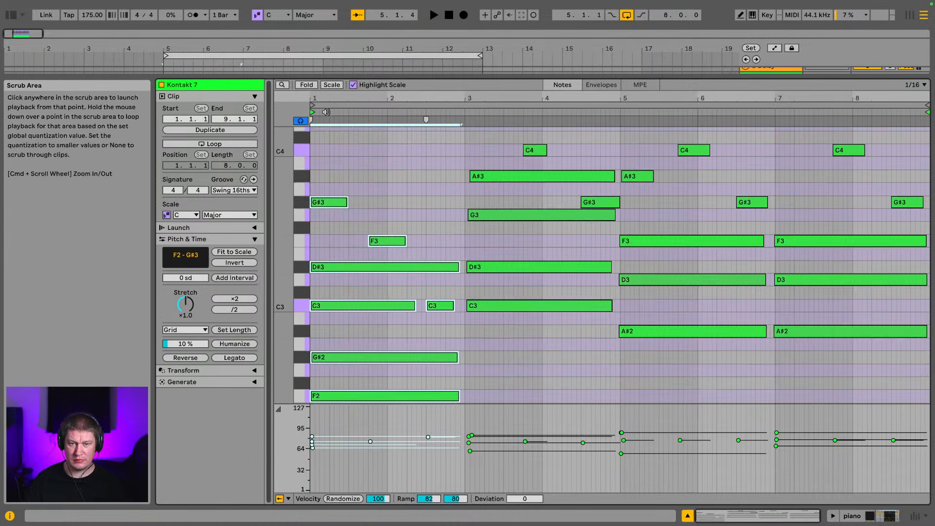
key("space")
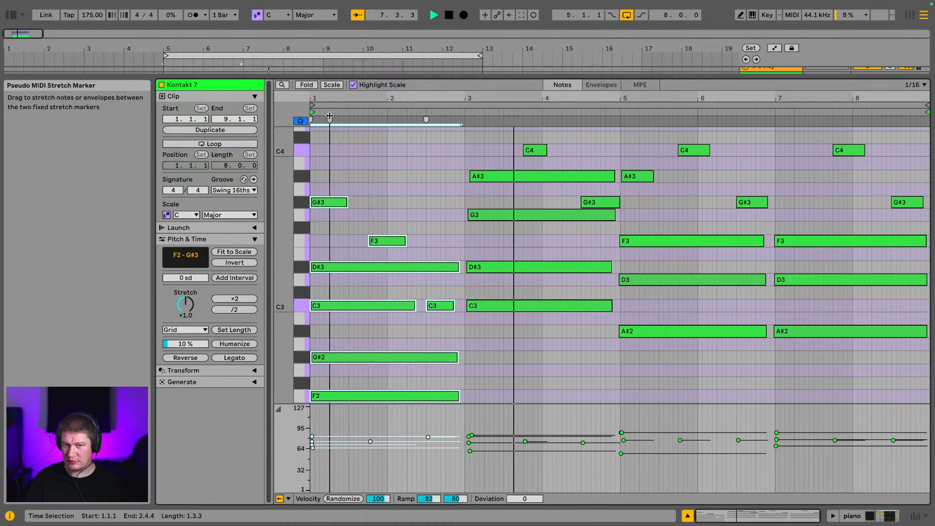
key("shift+Up")
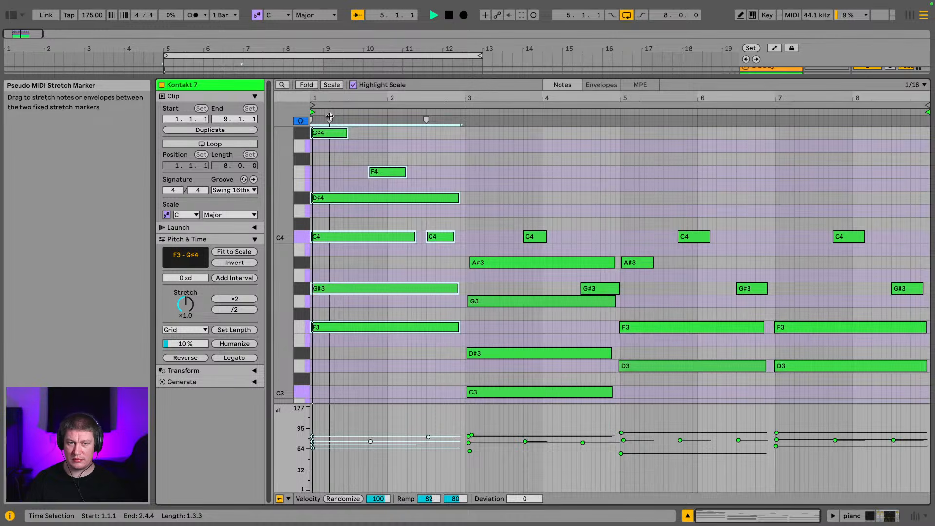
- Stop playback and audition the first chord's F3, C4, D#4 and G#4 pitches one at a time
scroll(516, 240, "down", 2)
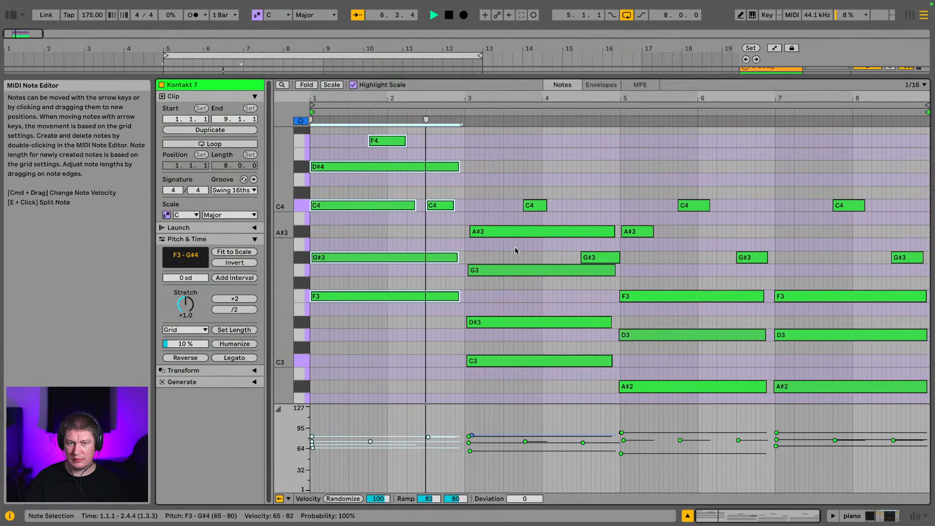
scroll(515, 246, "up", 3)
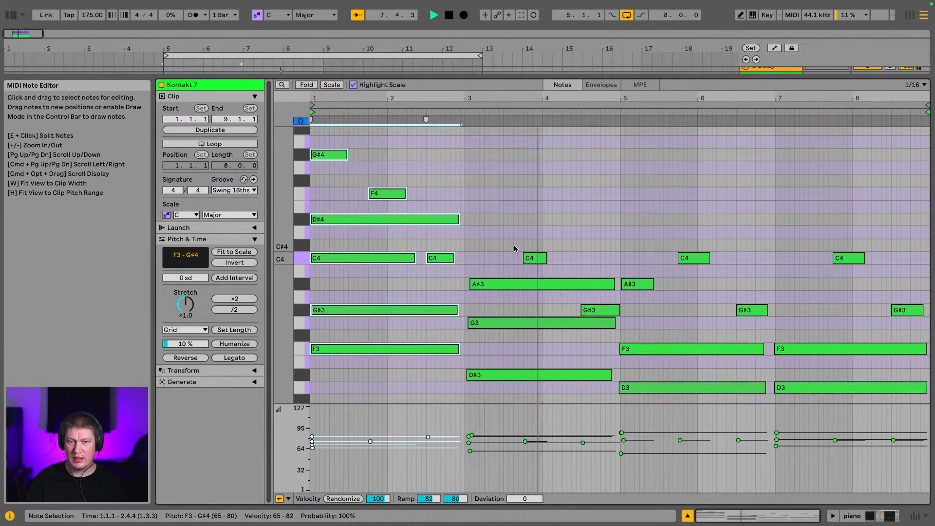
scroll(514, 248, "up", 3)
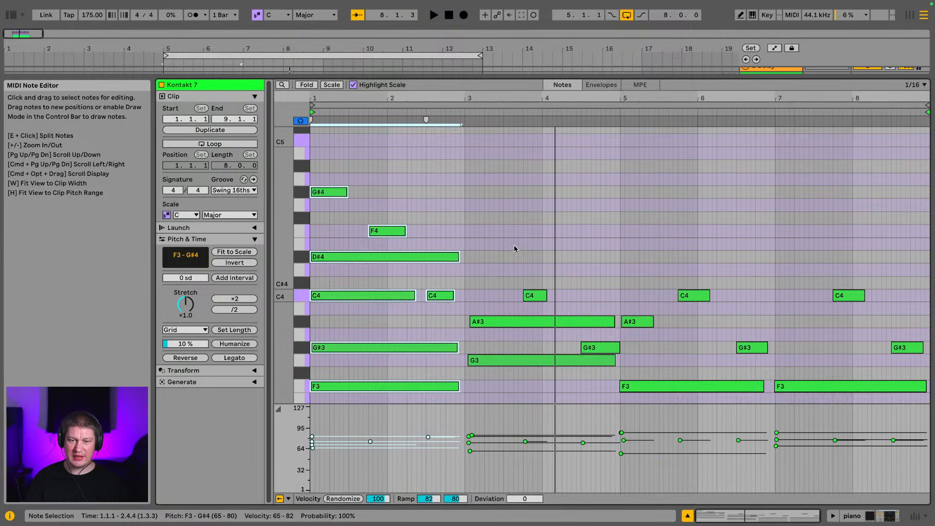
scroll(514, 249, "down", 1)
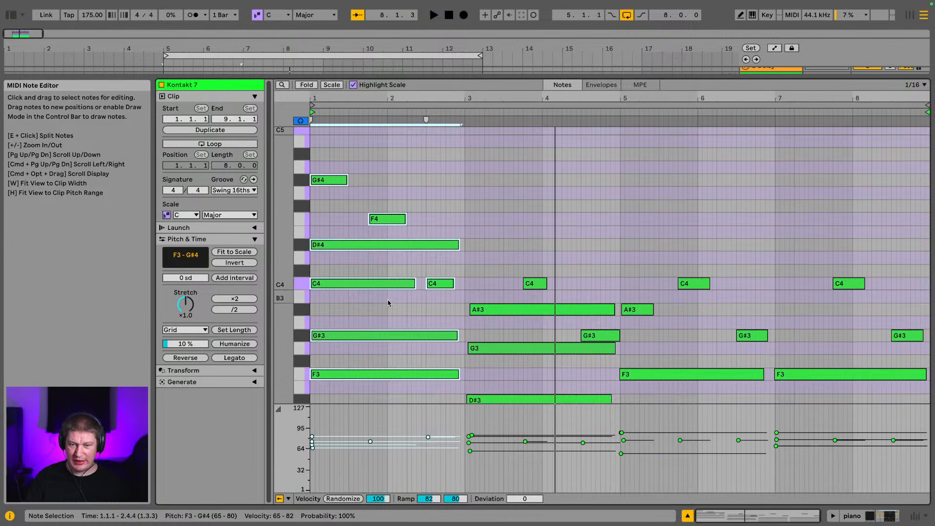
left_click(301, 377)
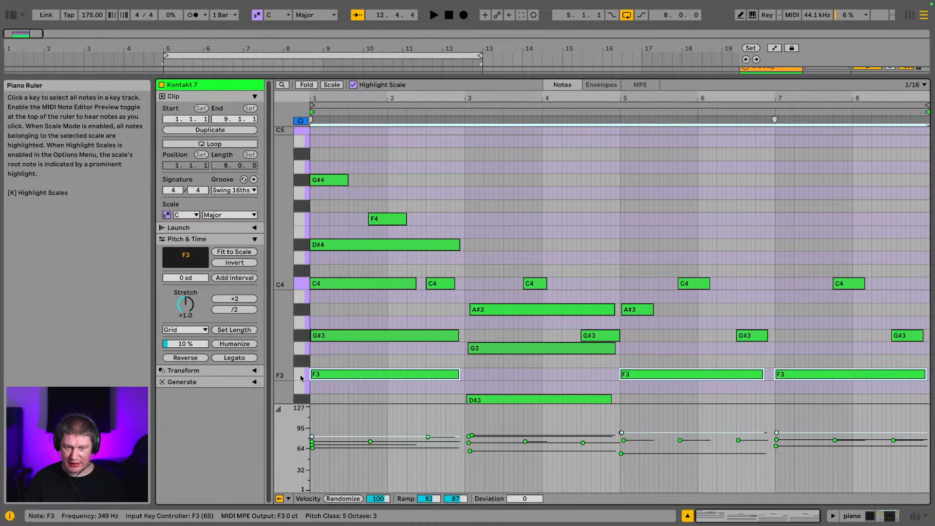
left_click(301, 284)
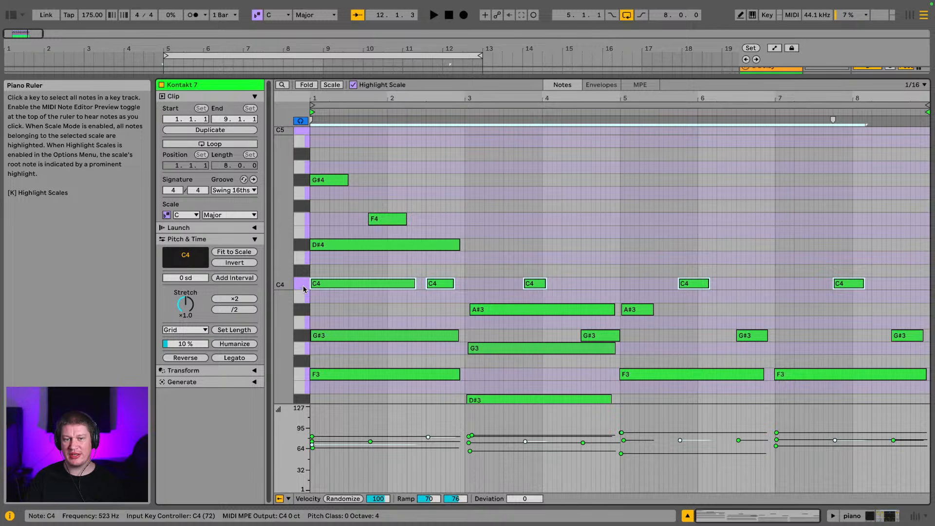
left_click(300, 244)
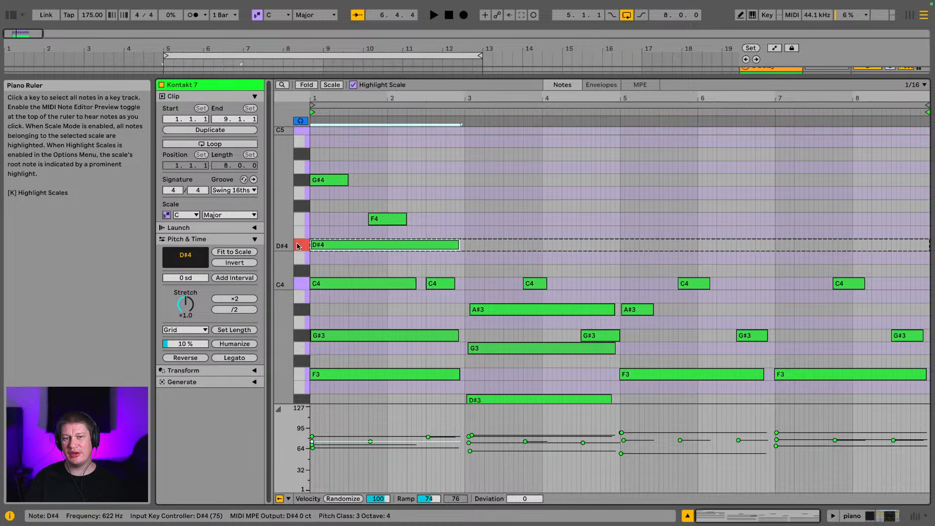
left_click(300, 184)
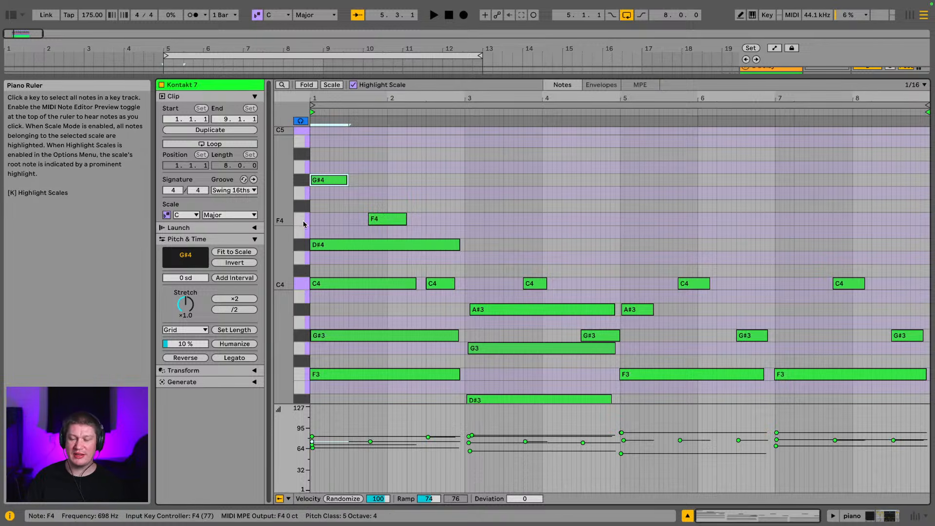
scroll(343, 311, "up", 1)
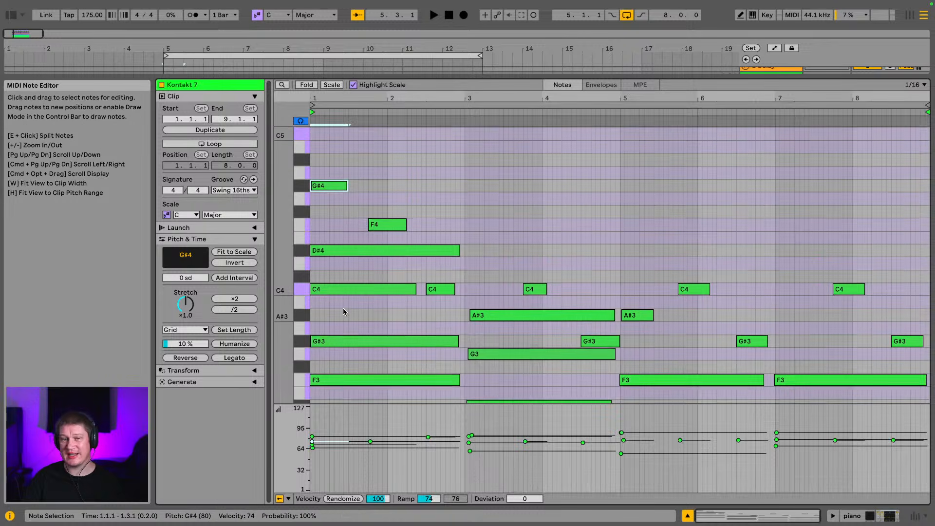
scroll(344, 312, "down", 1)
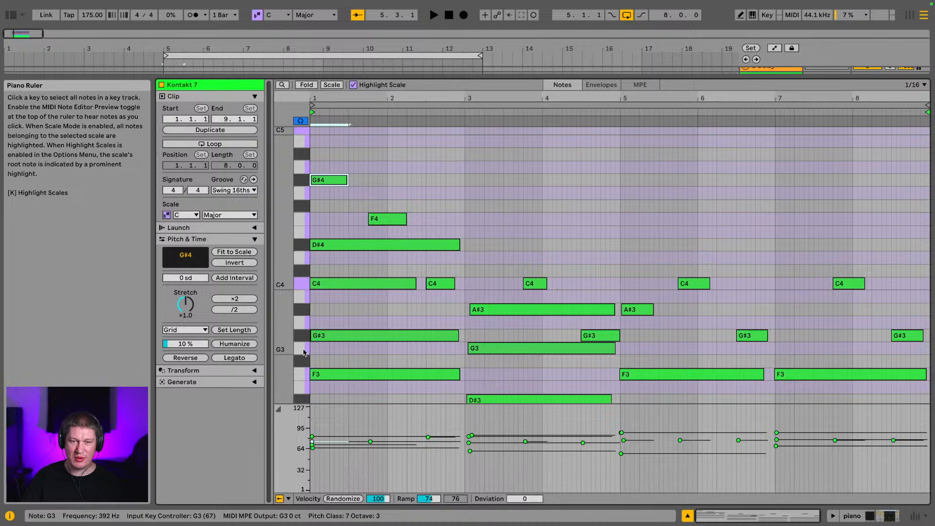
left_click(299, 246)
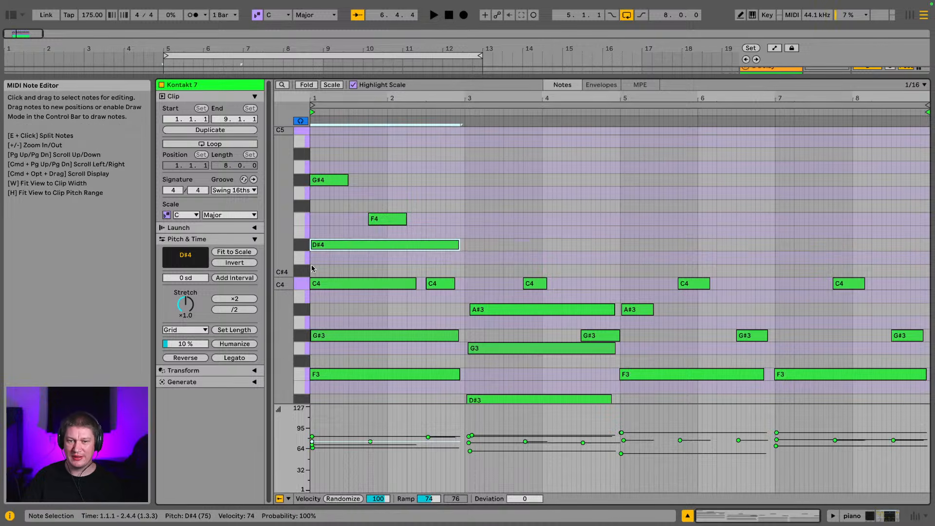
- Play the soloed piano loop and return to the arrangement with the piano track's device chain
key("space")
scroll(419, 332, "down", 3)
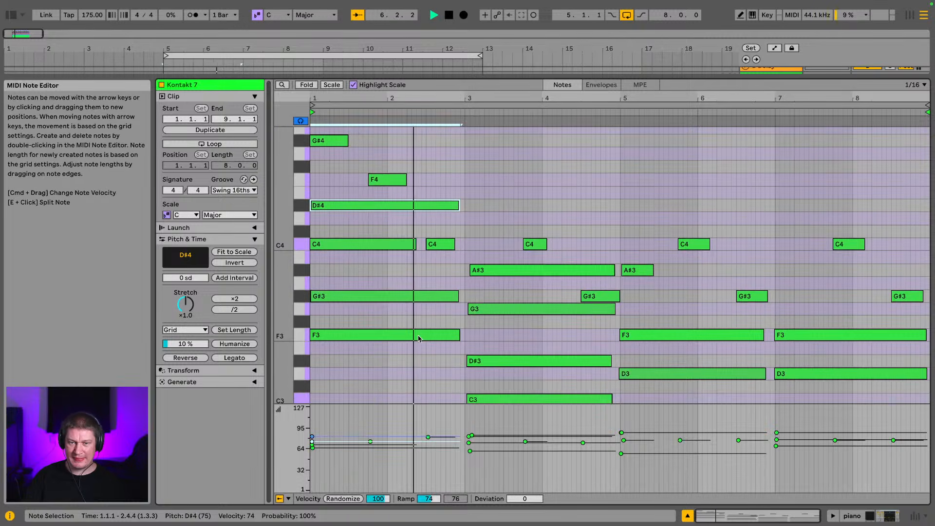
scroll(419, 337, "down", 3)
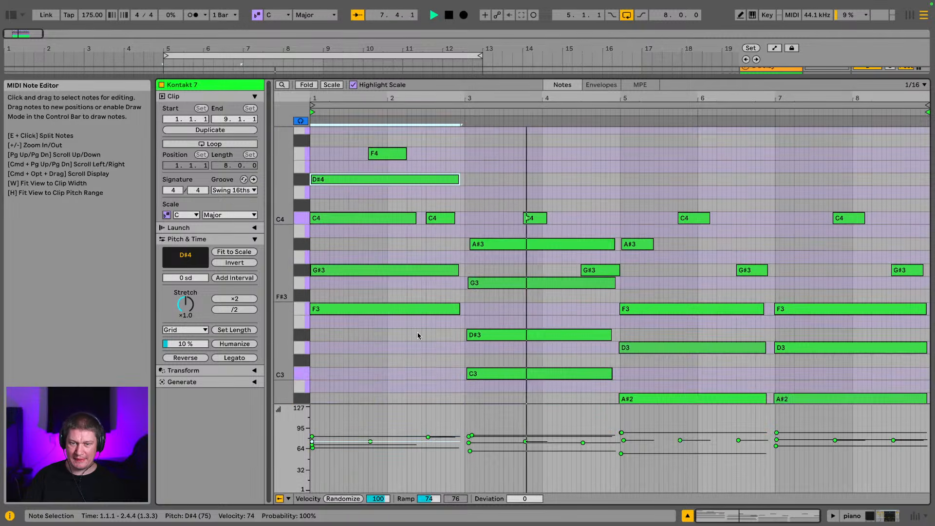
scroll(598, 346, "down", 1)
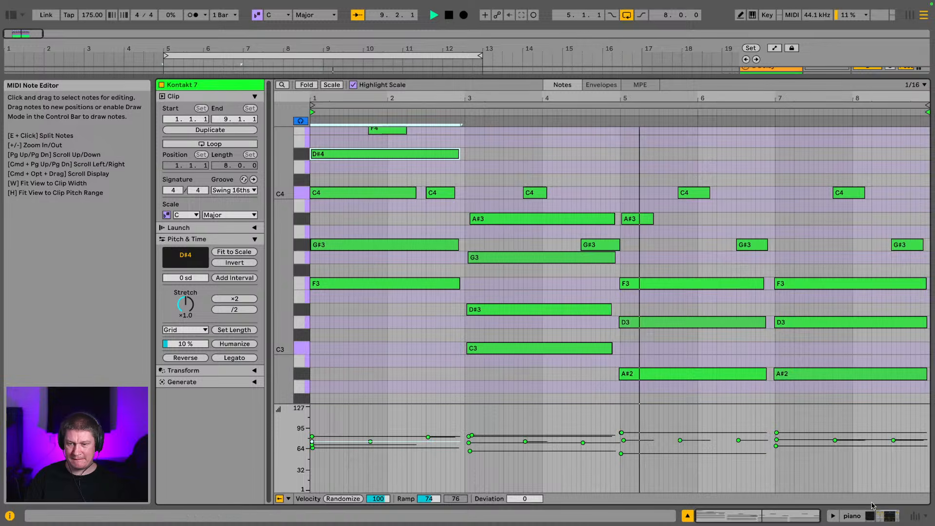
left_click(881, 518)
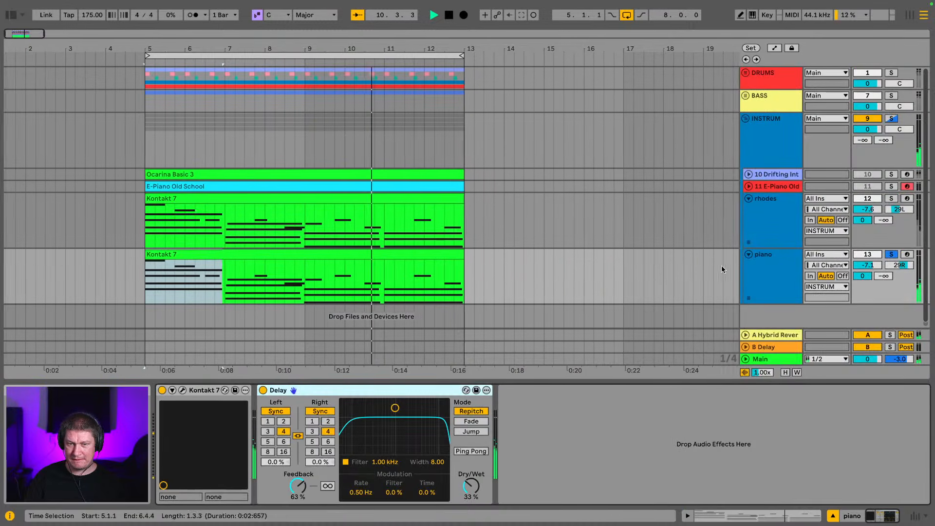
- Audition the rhodes soloed together with the piano, clear the solos and fold the INSTRUM group during full playback
left_click(892, 198)
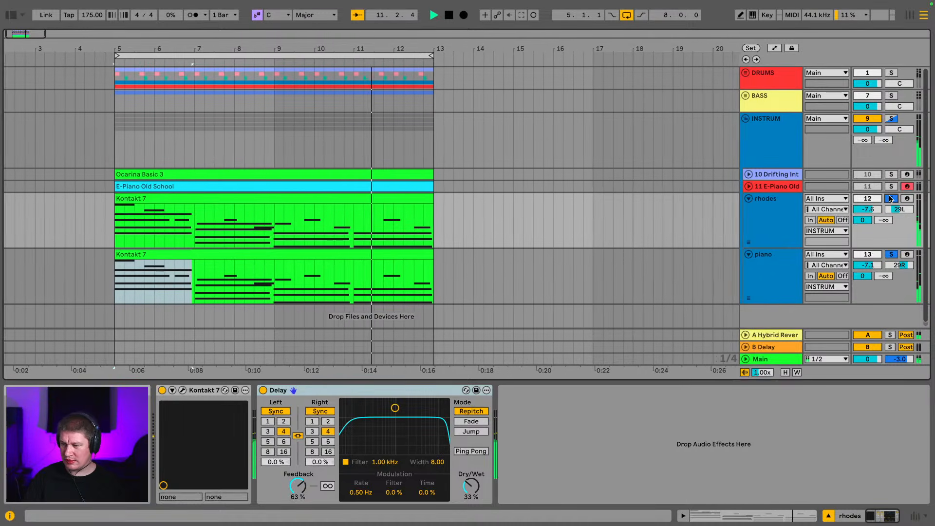
left_click(891, 199)
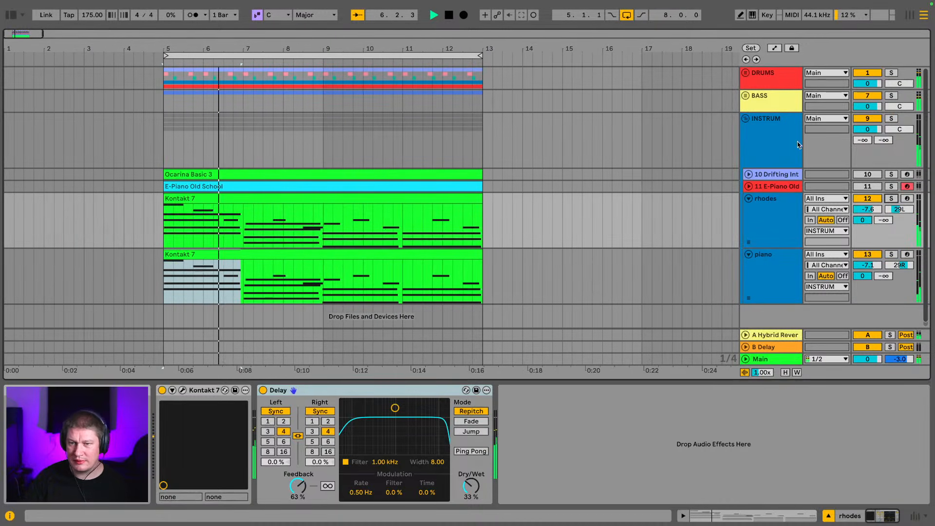
left_click(746, 118)
left_click(780, 99)
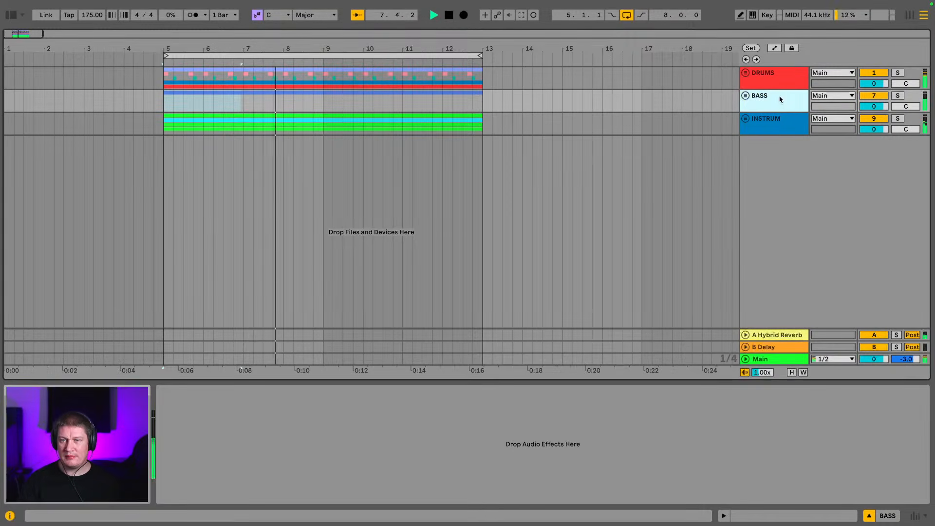
left_click(746, 96)
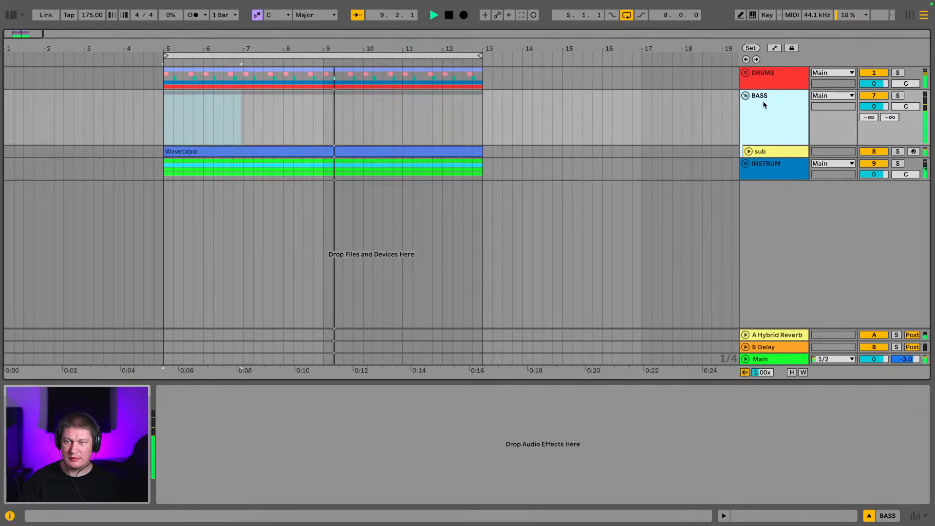
left_click(744, 95)
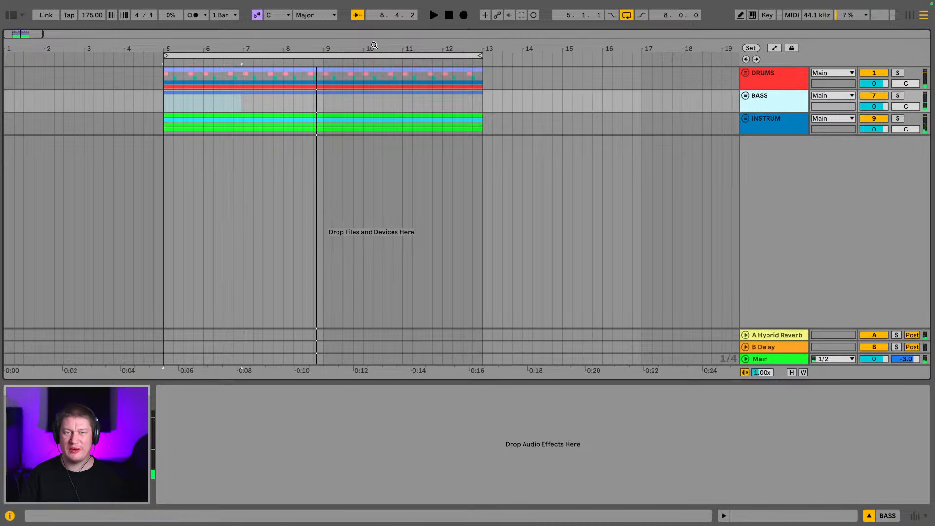
key("minus")
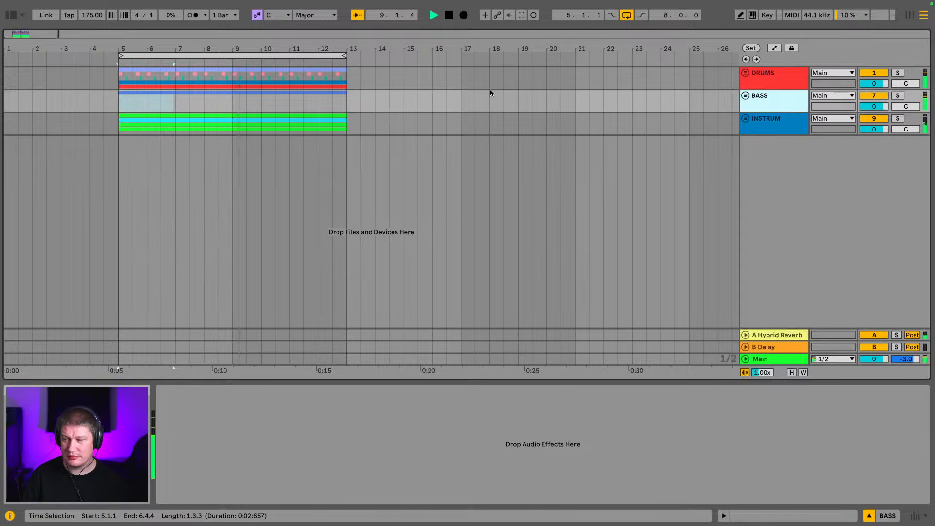
left_click(12, 16)
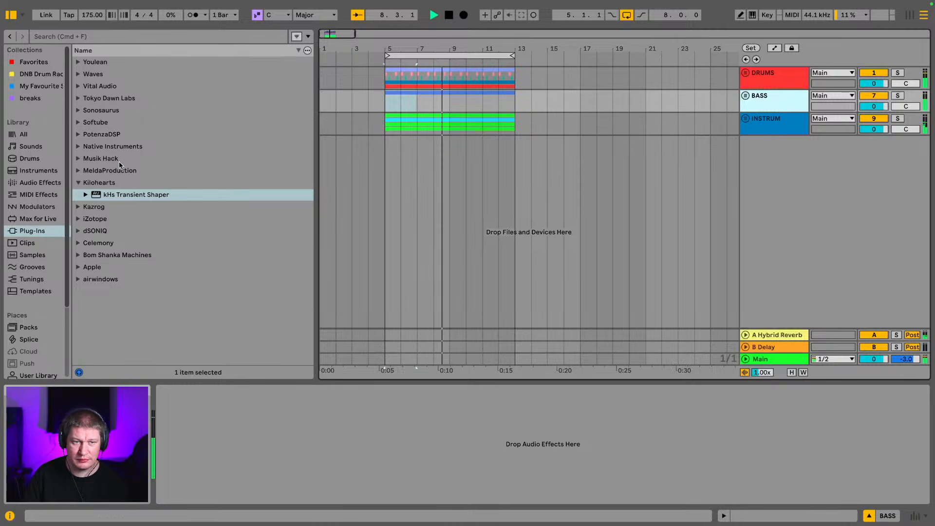
- Raise the last G#3 note of the piano clip to D#4 and return to the arrangement
left_click(745, 119)
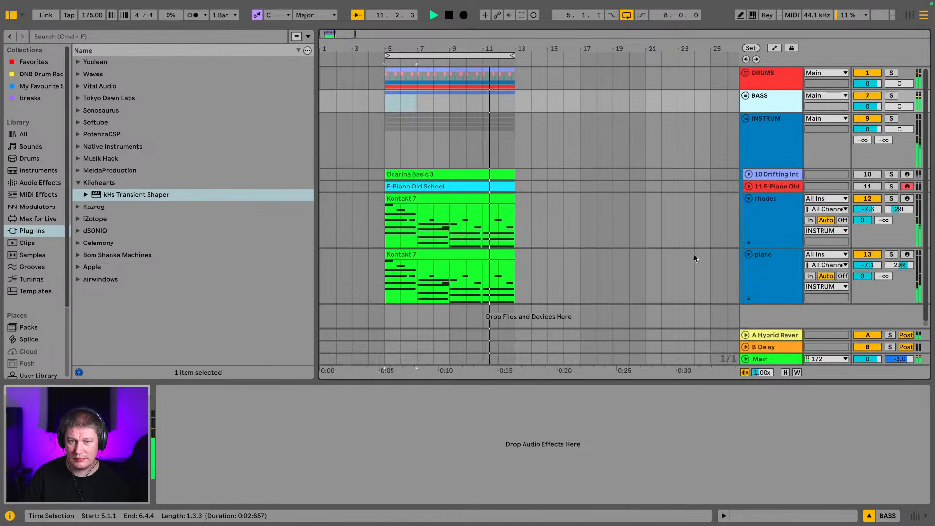
scroll(462, 219, "down", 1)
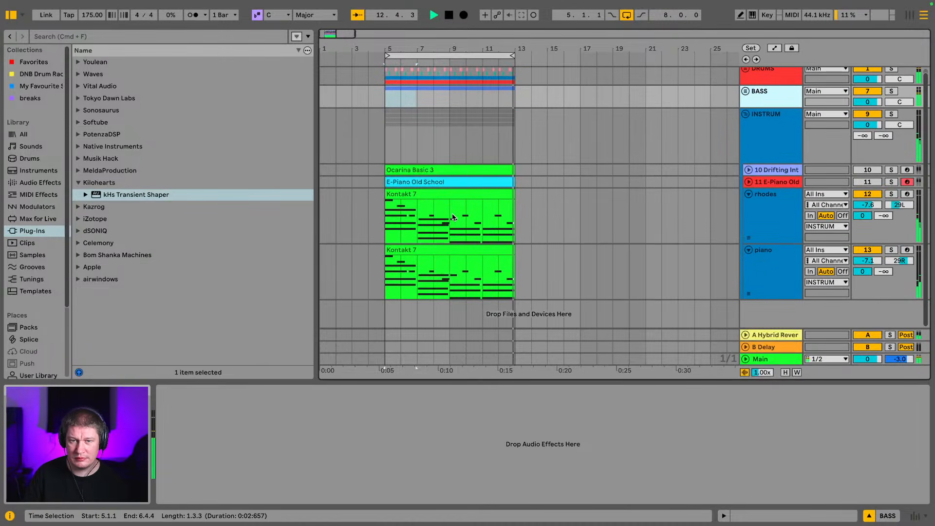
left_click(464, 253)
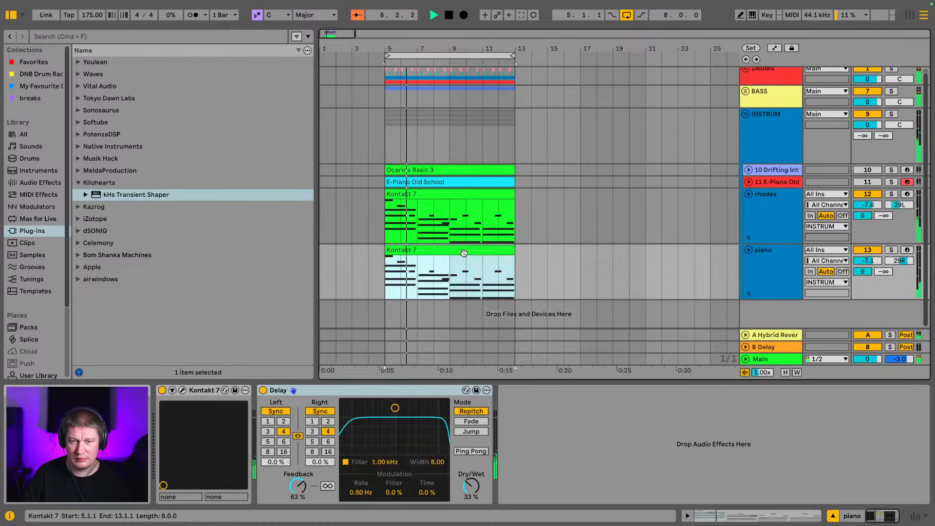
double_click(464, 253)
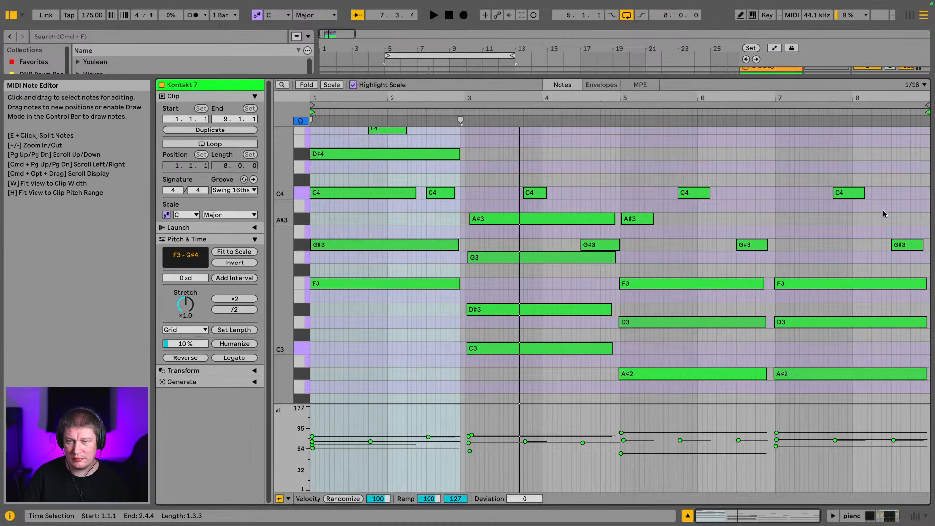
left_click(861, 193)
left_click(907, 245)
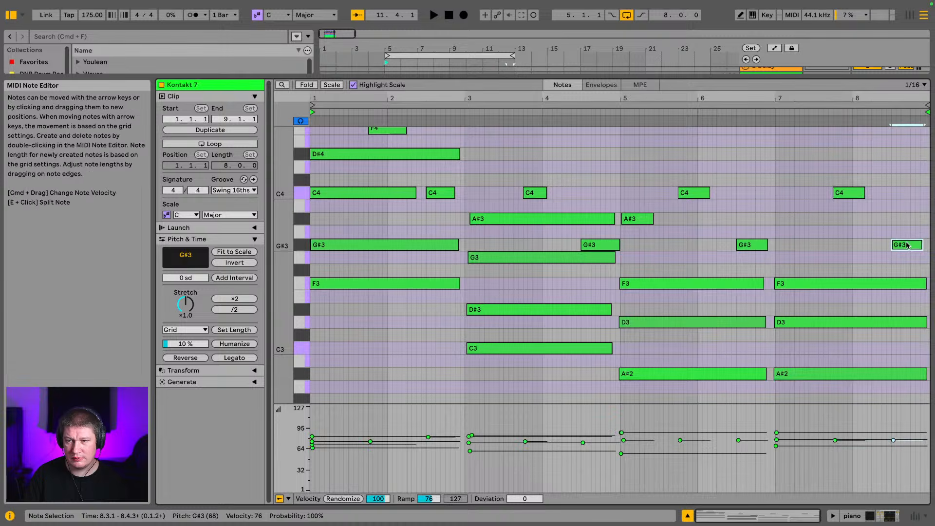
key("Up")
key("Up")
key("Up")
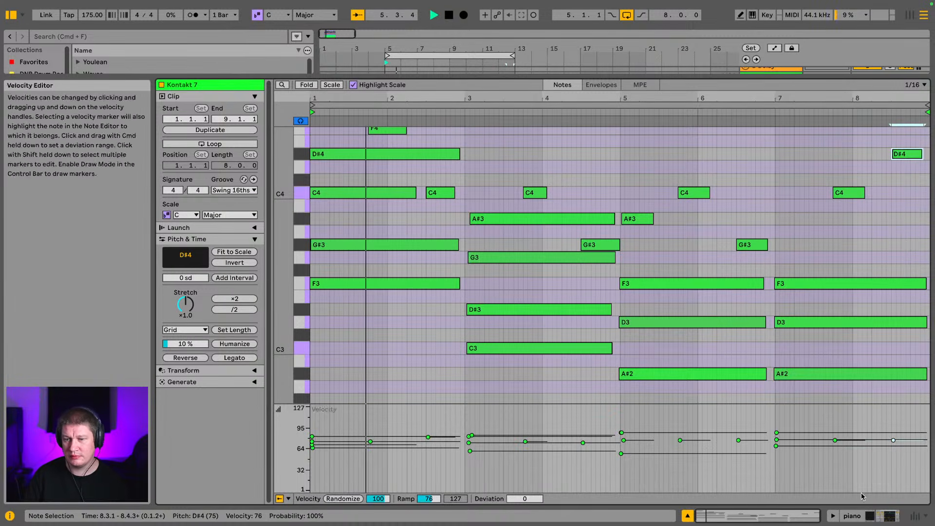
key("shift+Tab")
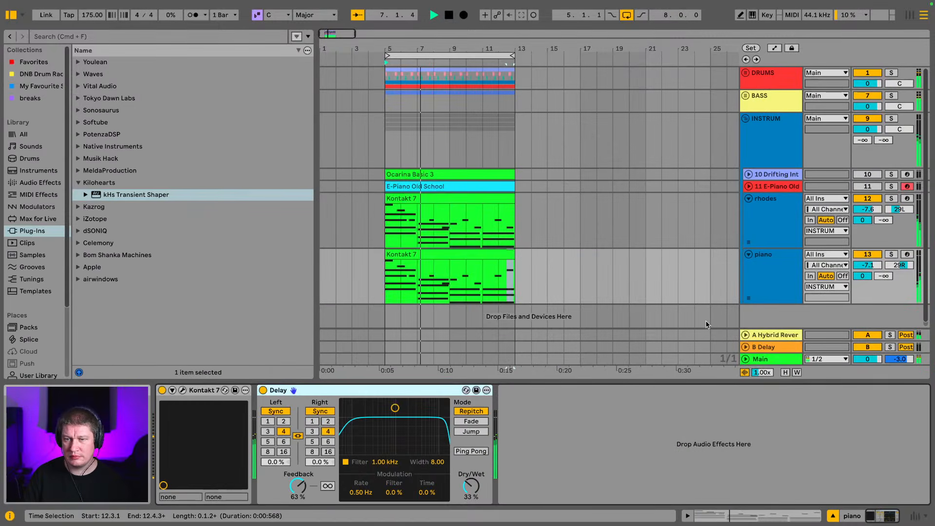
- Raise the last G#3 note of the rhodes clip to D#4 to match the piano and leave the note editor
left_click(476, 202)
key("shift+Tab")
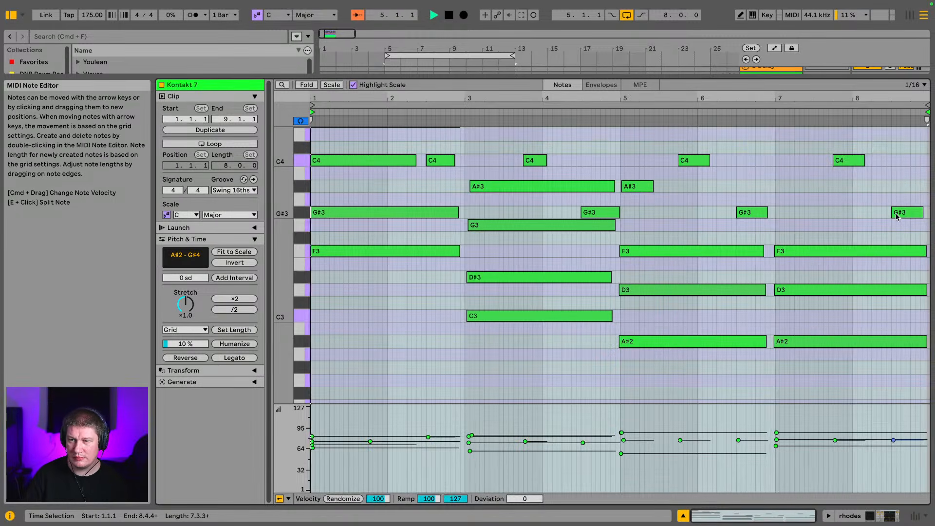
key("Up")
key("Up")
key("Up")
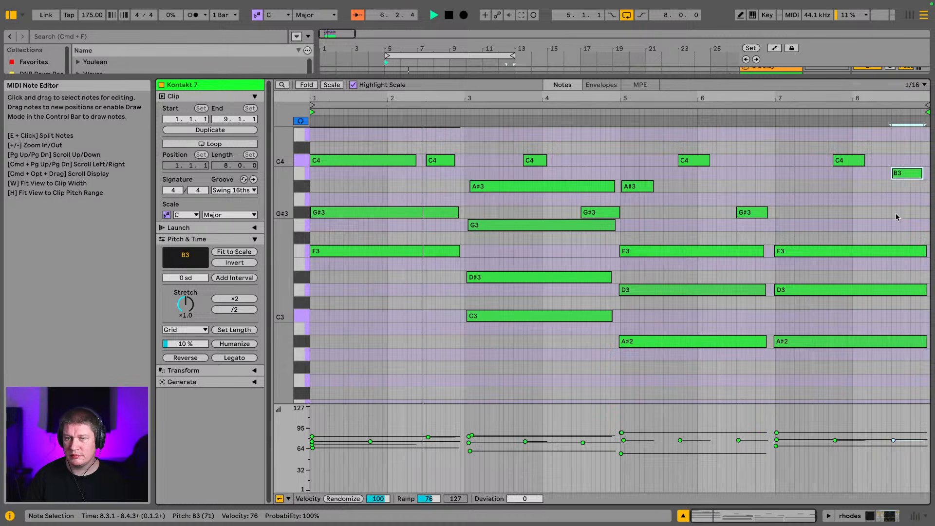
key("Up")
key("Up")
key("Up")
key("Up")
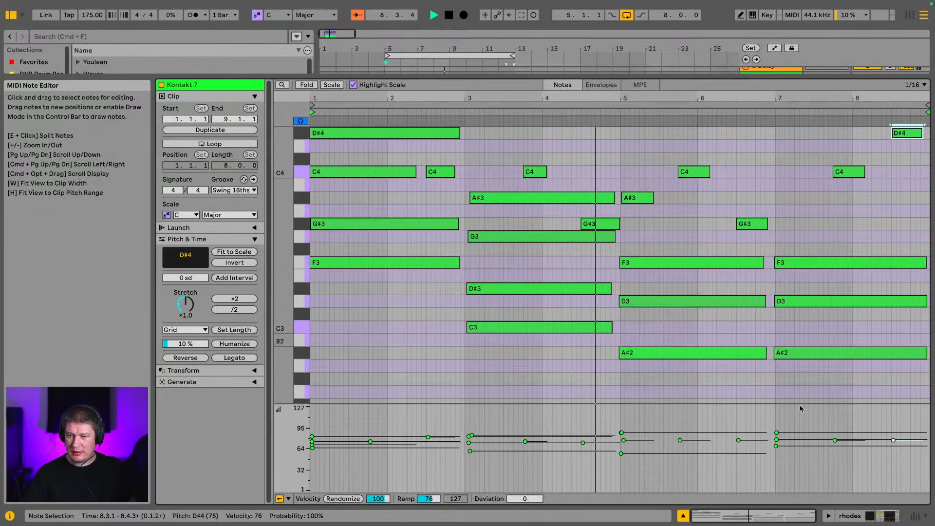
left_click(850, 516)
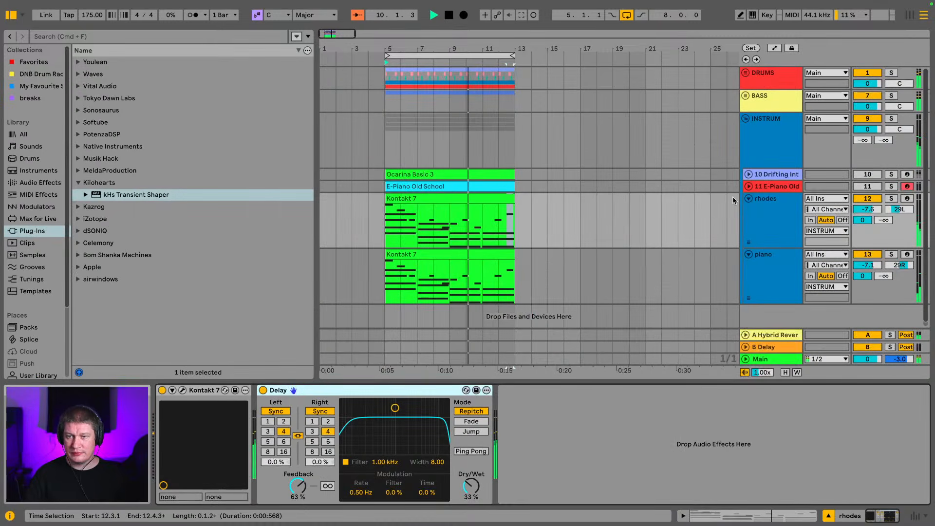
- Fold the rhodes and piano tracks, keeping the INSTRUM group open
left_click(748, 198)
left_click(748, 212)
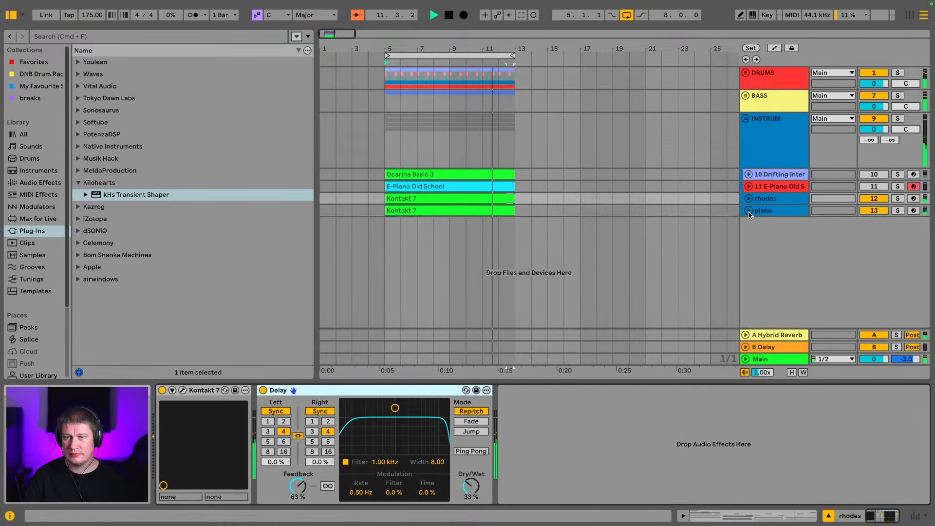
left_click(746, 119)
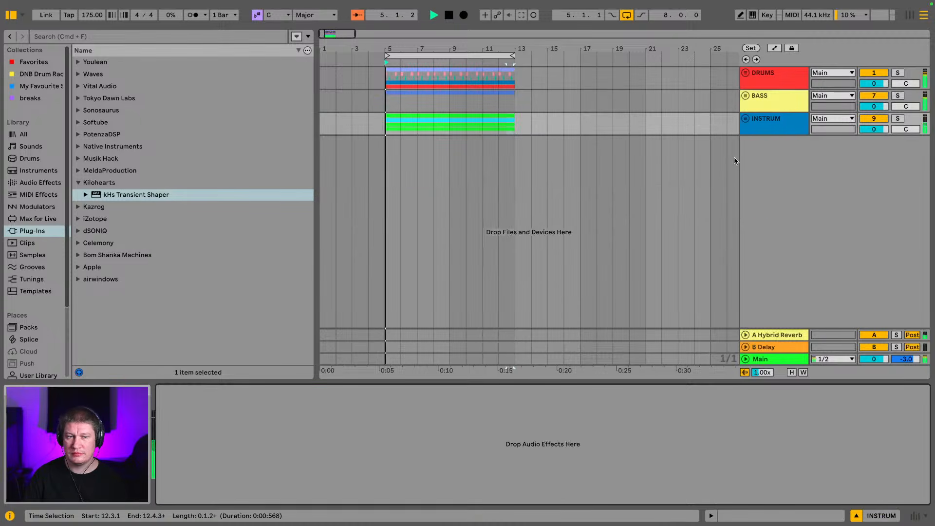
left_click(745, 118)
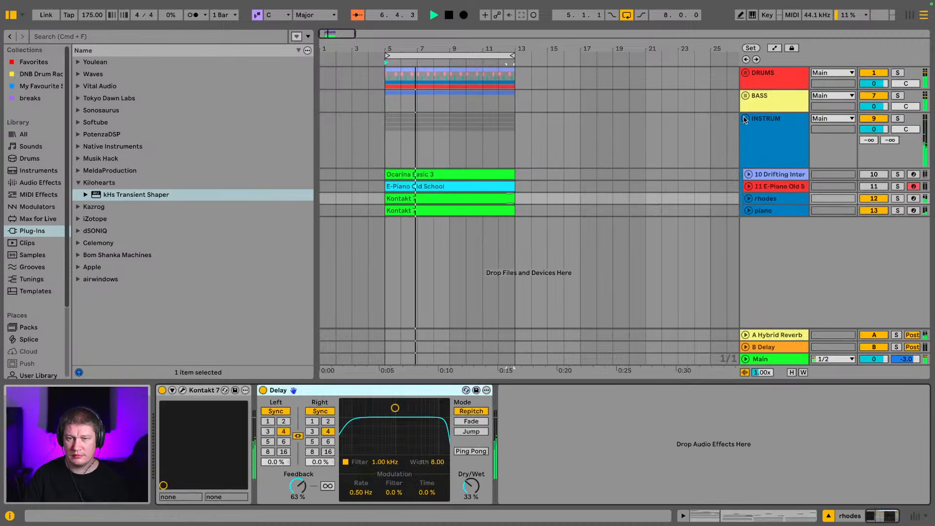
- Try the rhodes clip's final D#4 note one octave lower, then move it back up and play the loop
double_click(491, 206)
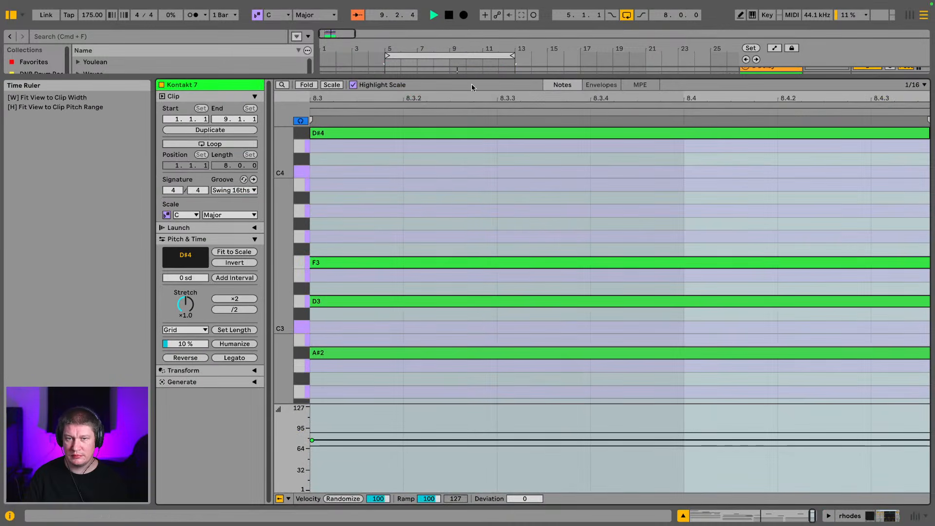
key("w")
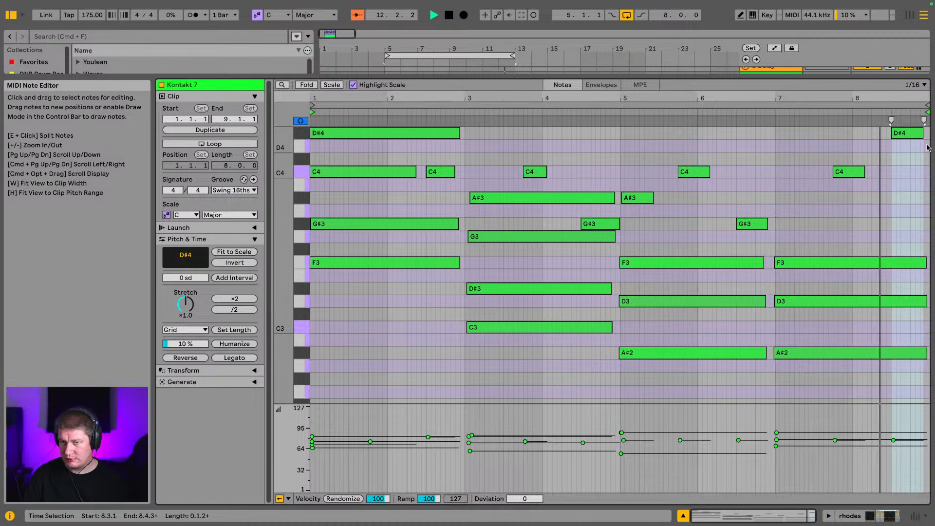
left_click(912, 138)
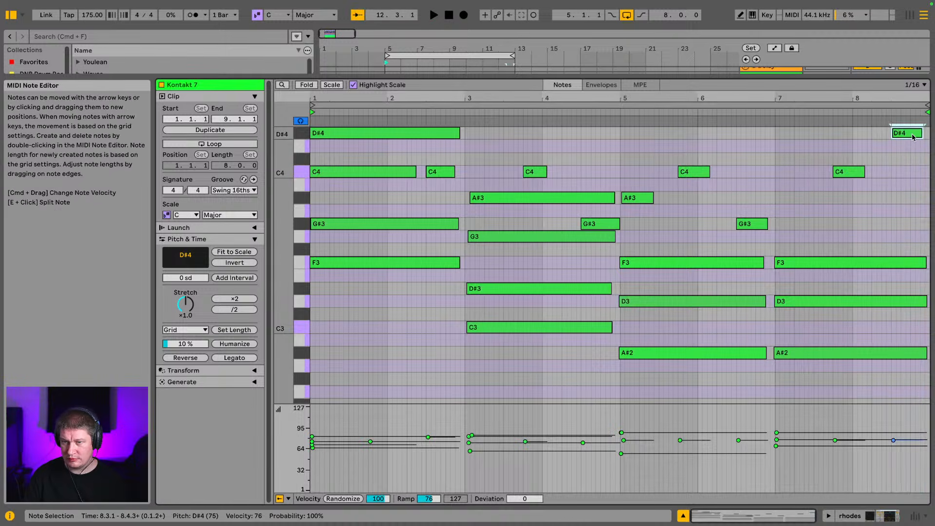
key("shift+Down")
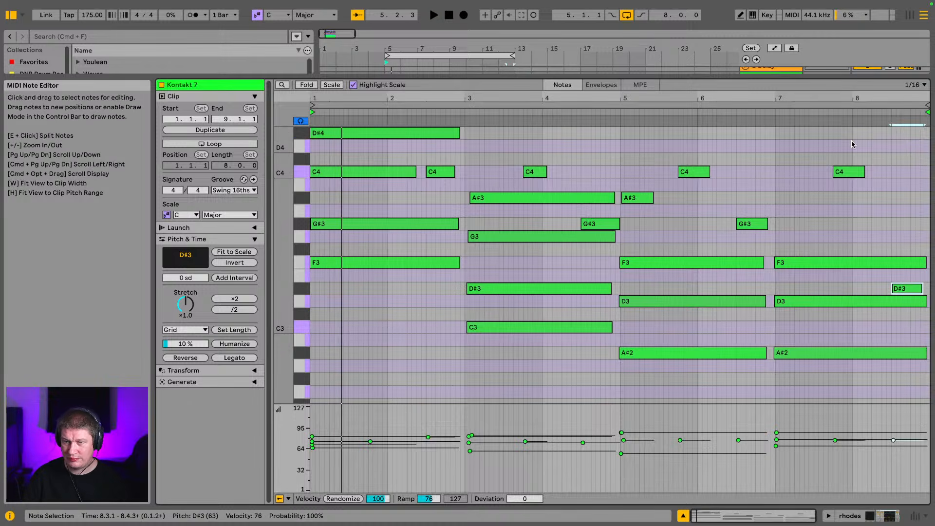
key("shift+Up")
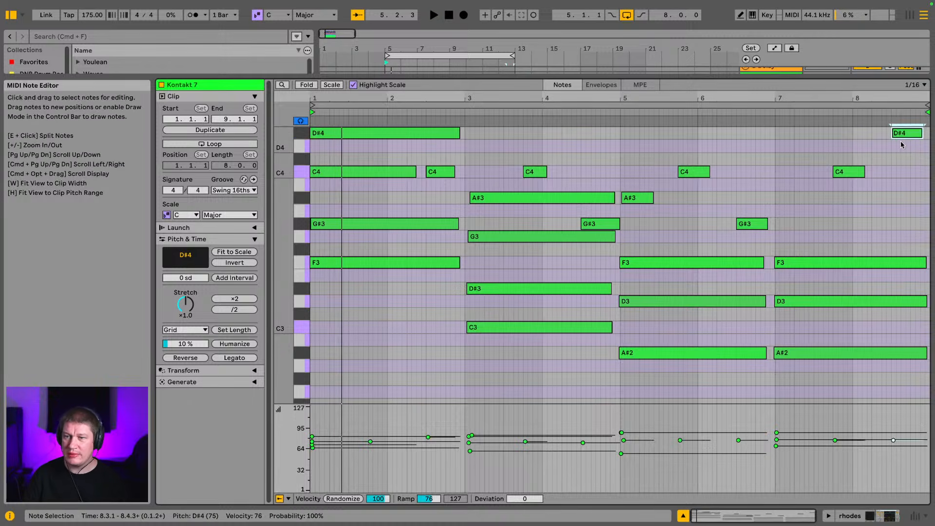
key("space")
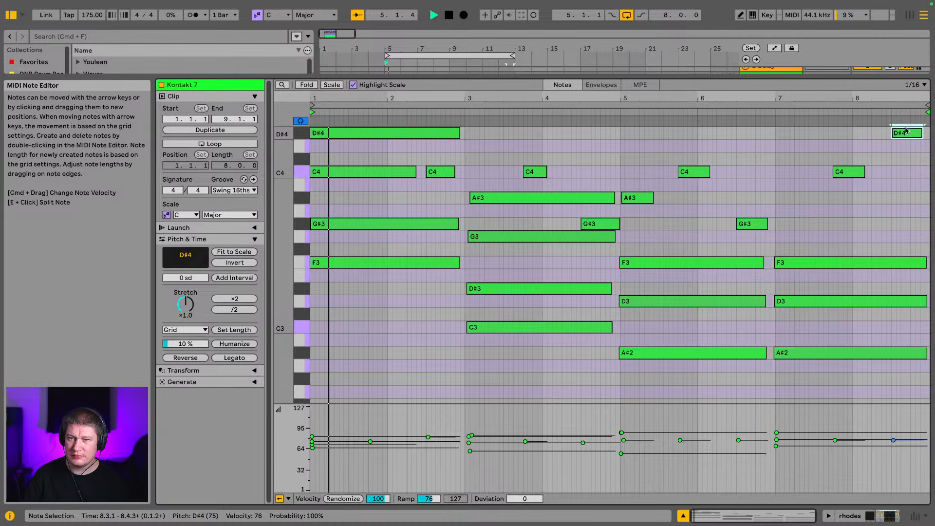
- Close the note editor and the browser, and fold and deactivate the INSTRUM group
left_click_drag(868, 77, 852, 458)
left_click(746, 120)
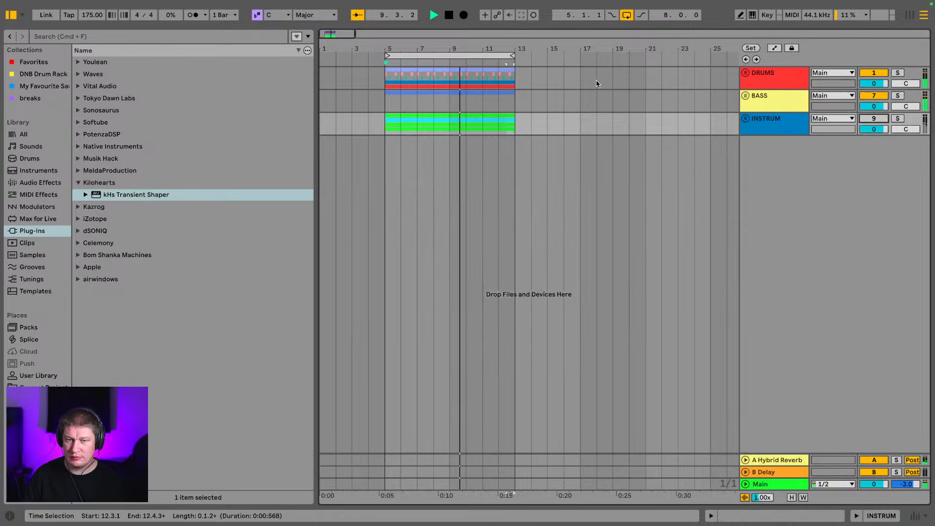
left_click(10, 16)
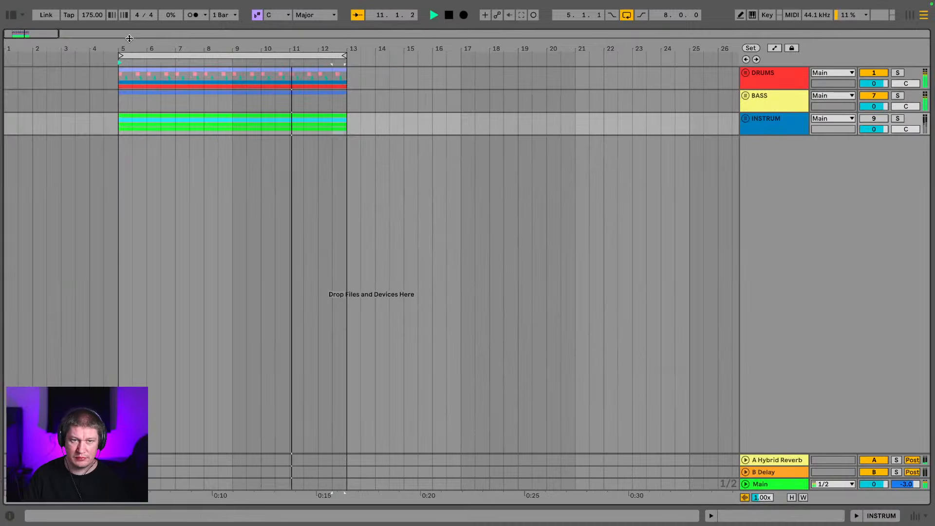
key("plus")
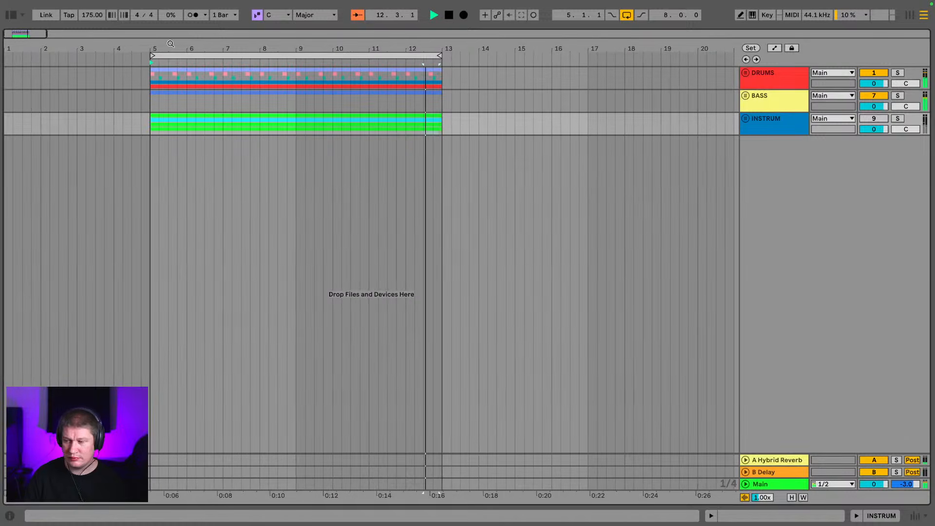
- Solo the DRUMS group and stop playback
left_click(778, 82)
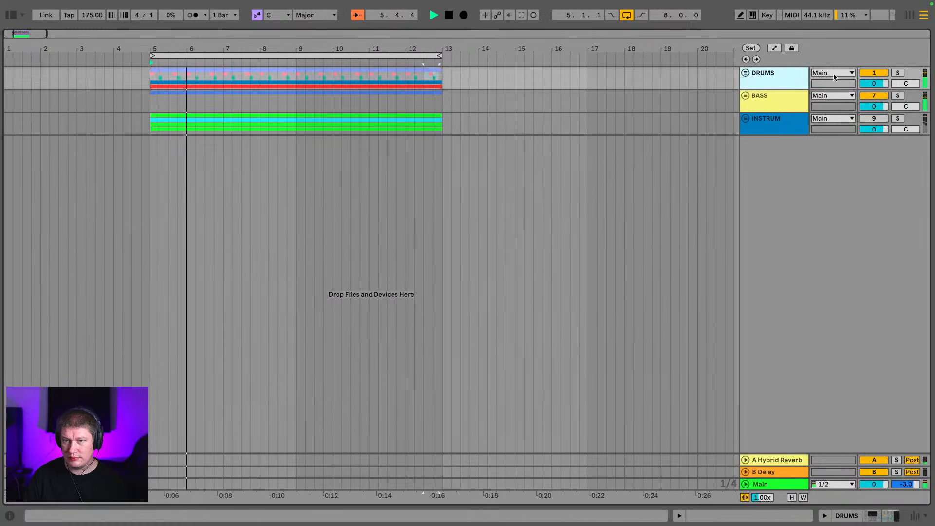
left_click(898, 74)
key("space")
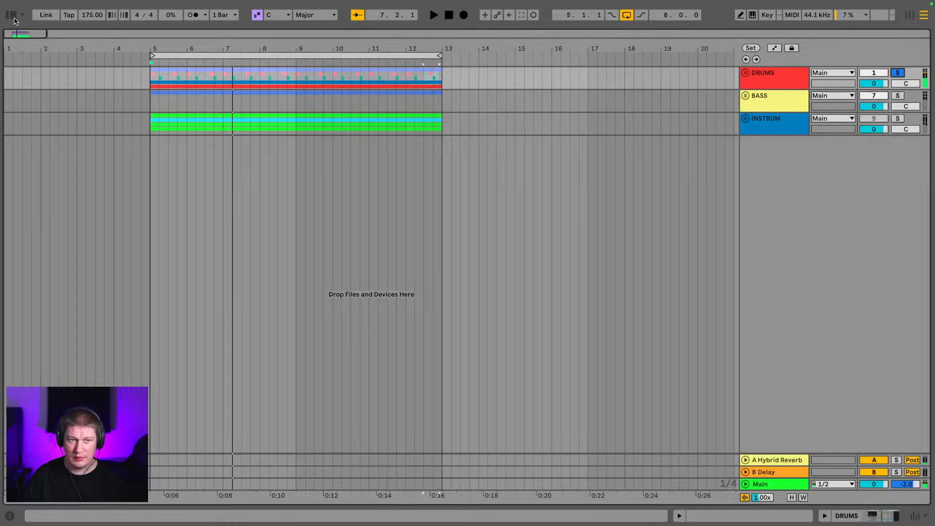
- Search the plug-ins for "totape" and add ToTape8 to the end of the DRUMS group's device chain
left_click(11, 15)
left_click(69, 37)
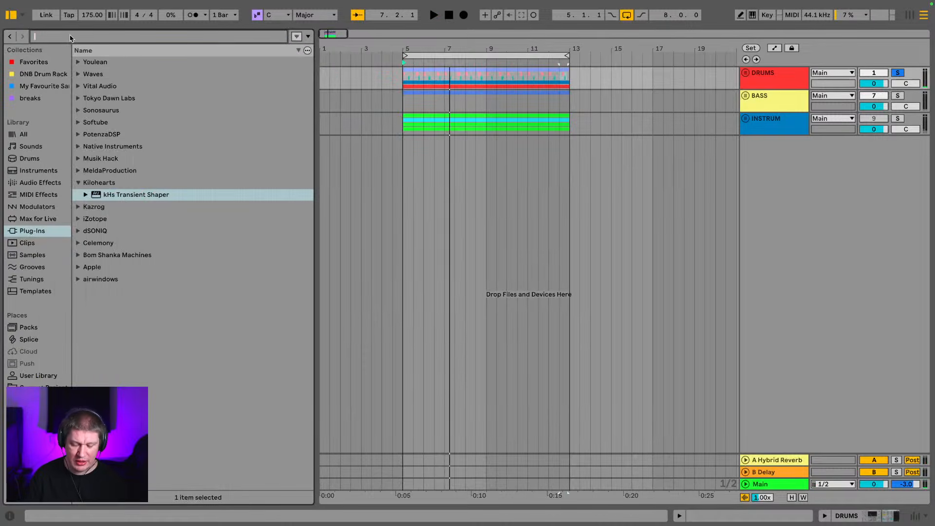
type("totape")
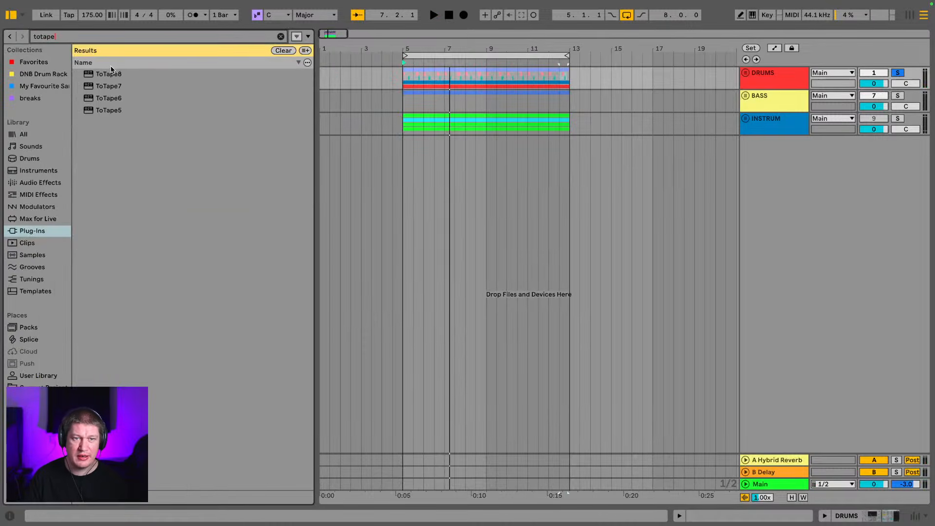
left_click(116, 74)
left_click_drag(116, 74, 787, 80)
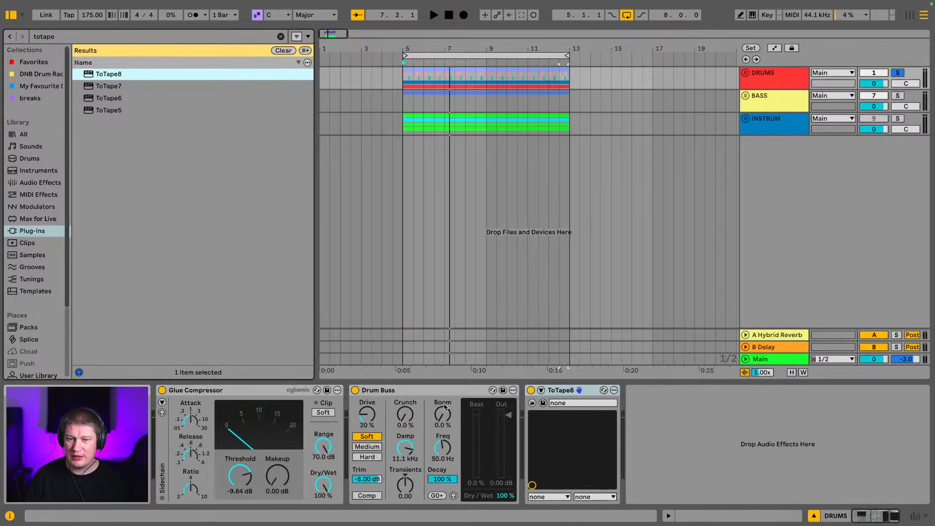
- Reveal ToTape8's parameters and set its head bump to 0, output to about 0.164 and input to 1.0
left_click(541, 390)
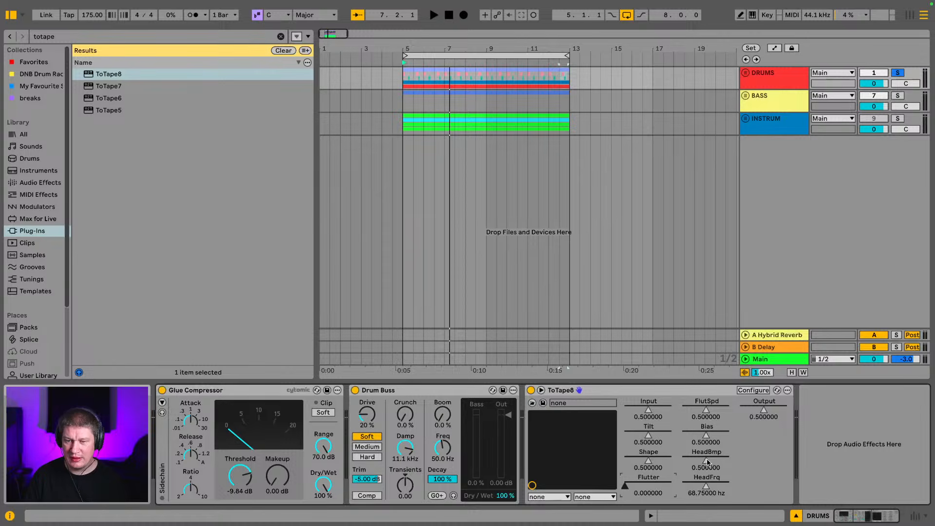
left_click_drag(706, 462, 683, 460)
left_click_drag(755, 395, 748, 409)
left_click_drag(657, 413, 721, 412)
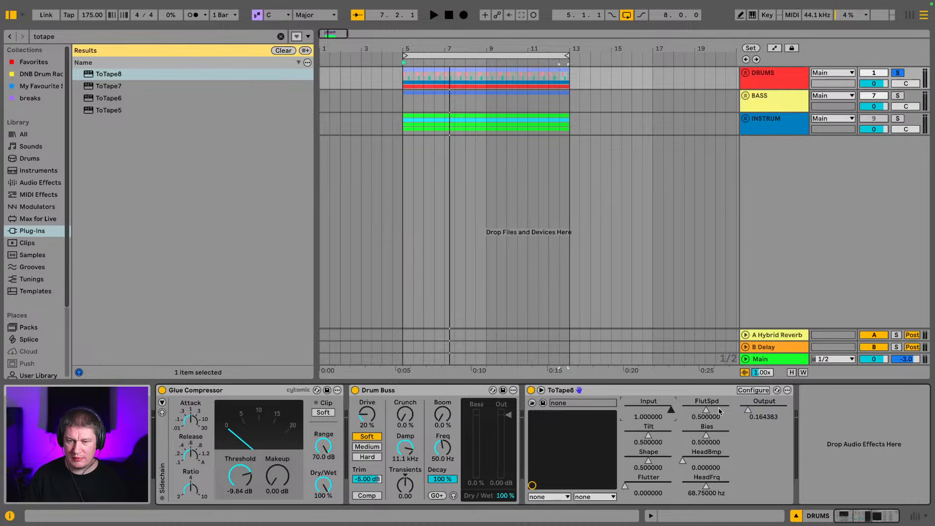
- Play the loop and adjust ToTape8's input to about 0.863 and output to about 0.192
key("space")
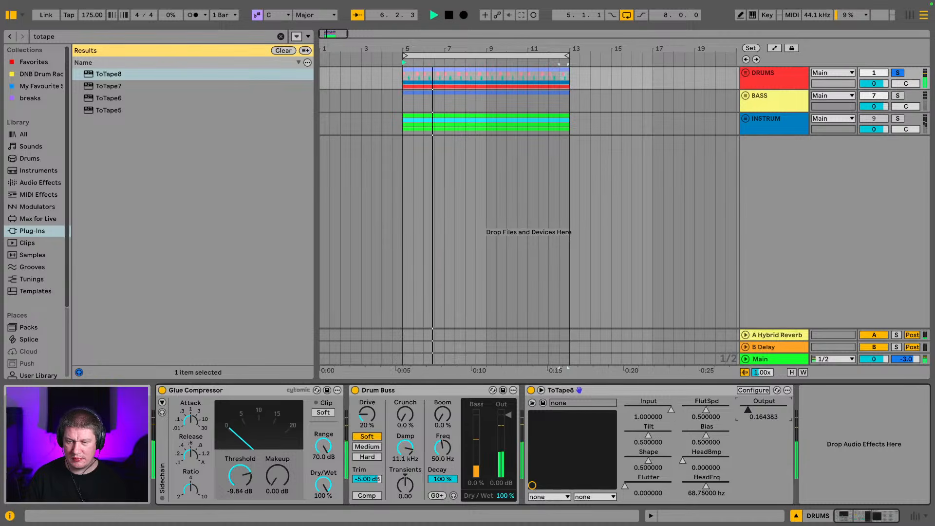
left_click_drag(671, 410, 666, 410)
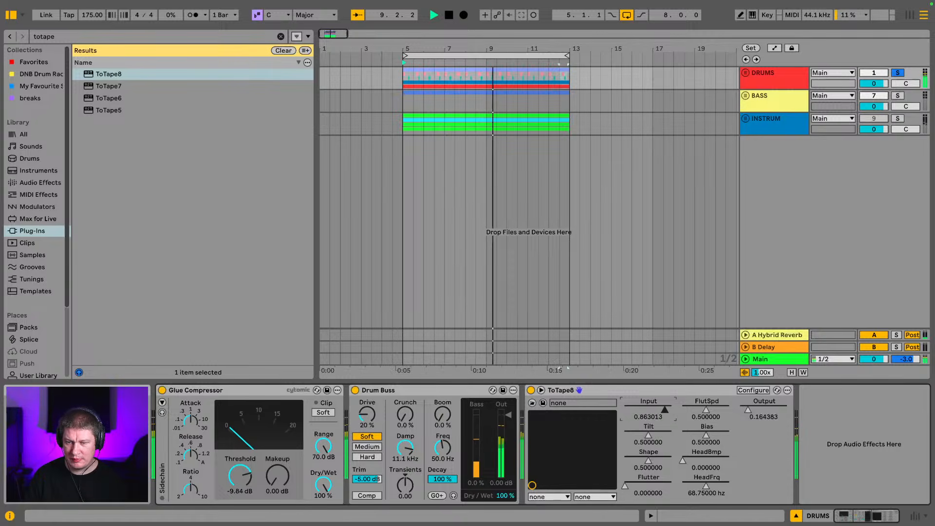
left_click(748, 411)
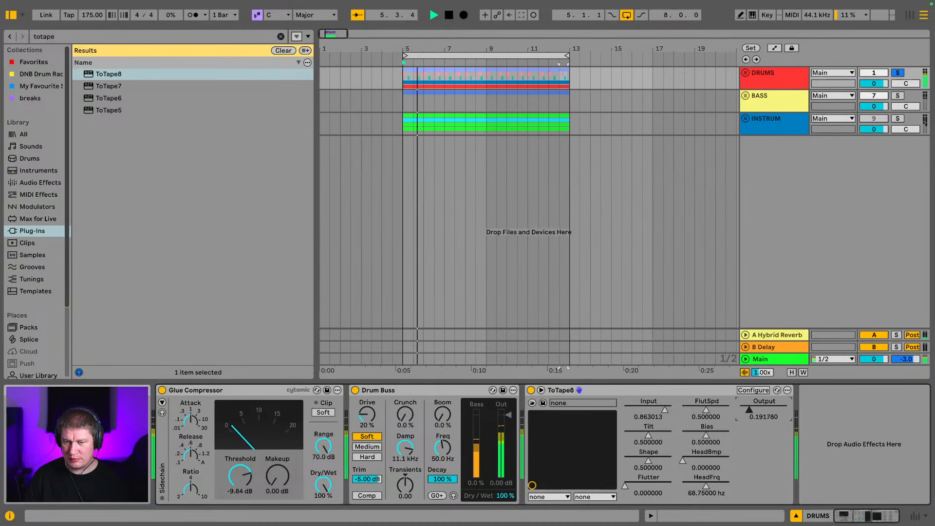
left_click_drag(750, 412, 751, 412)
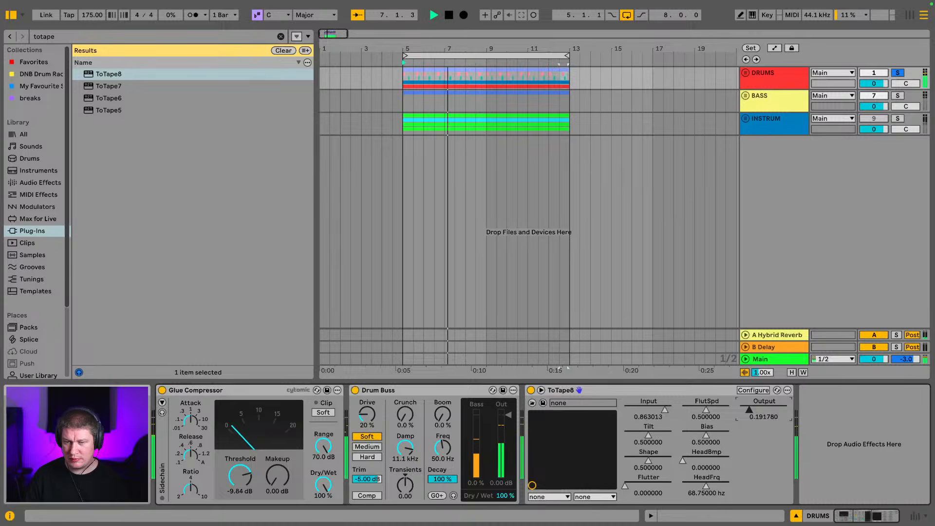
- Compare the DRUMS group's mixer level with ToTape8 bypassed and enabled, and unsolo the group
key("Tab")
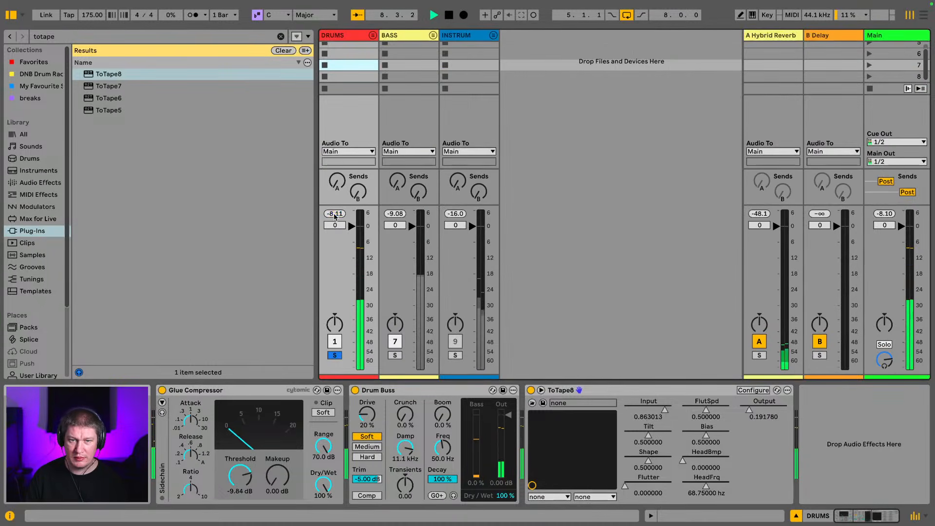
left_click(531, 390)
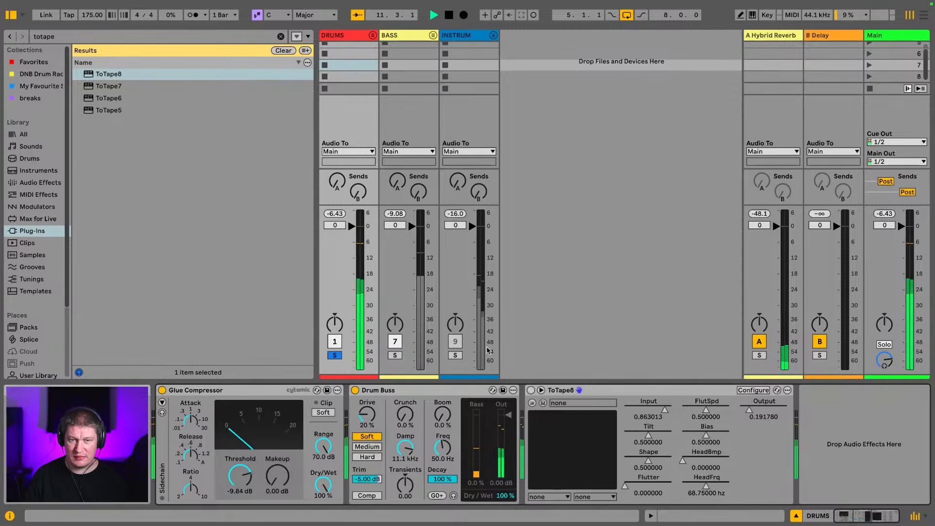
left_click(530, 390)
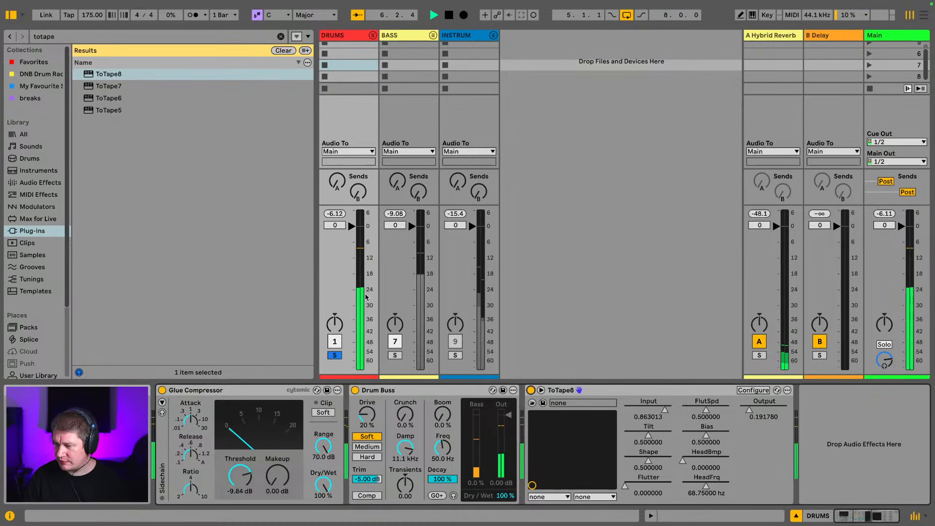
left_click(338, 357)
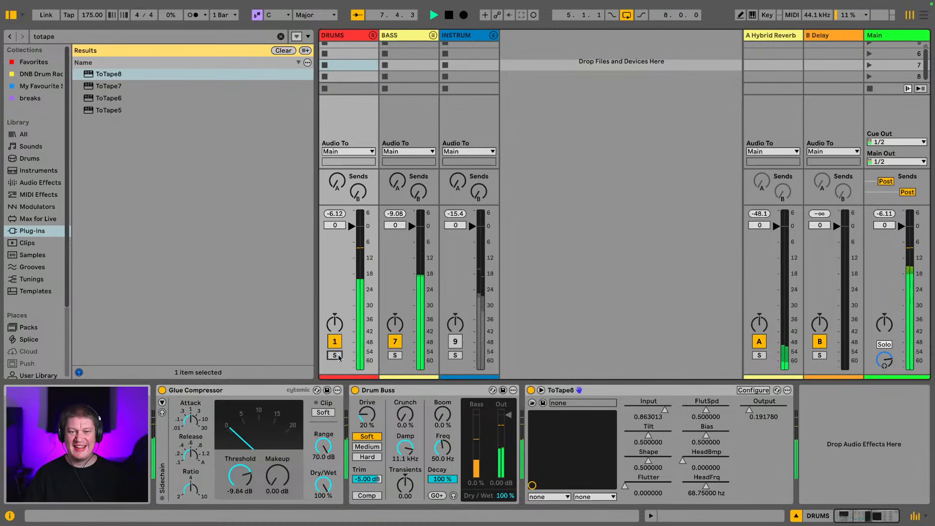
- Reactivate the INSTRUM group and return to the arrangement to play the full loop
left_click(7, 17)
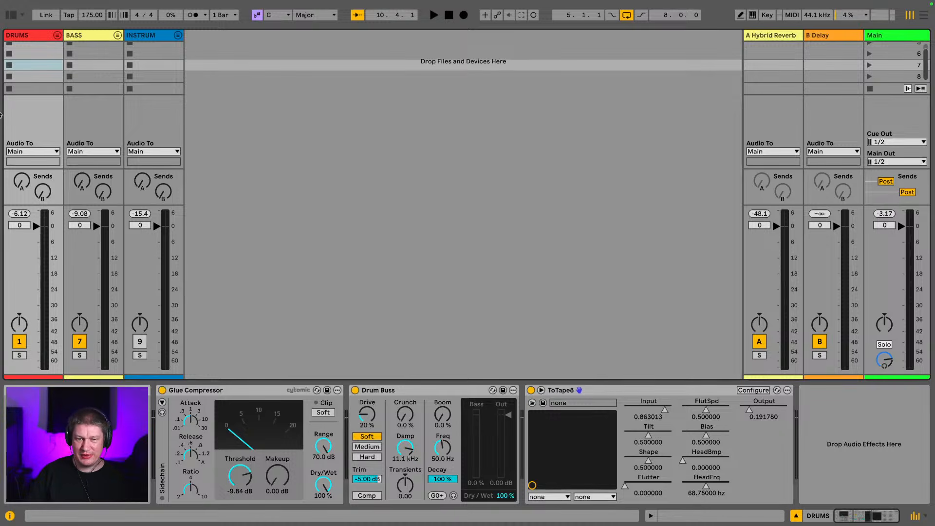
scroll(144, 251, "up", 1)
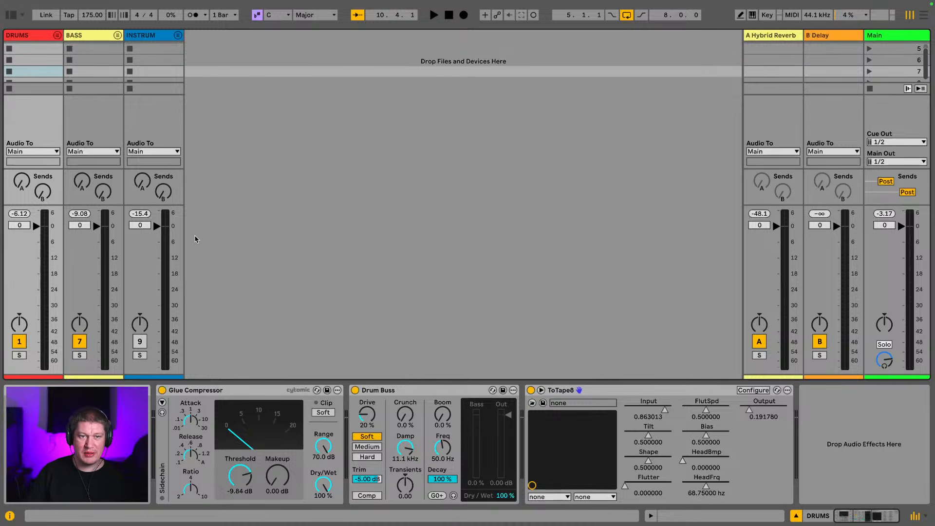
scroll(211, 228, "down", 1)
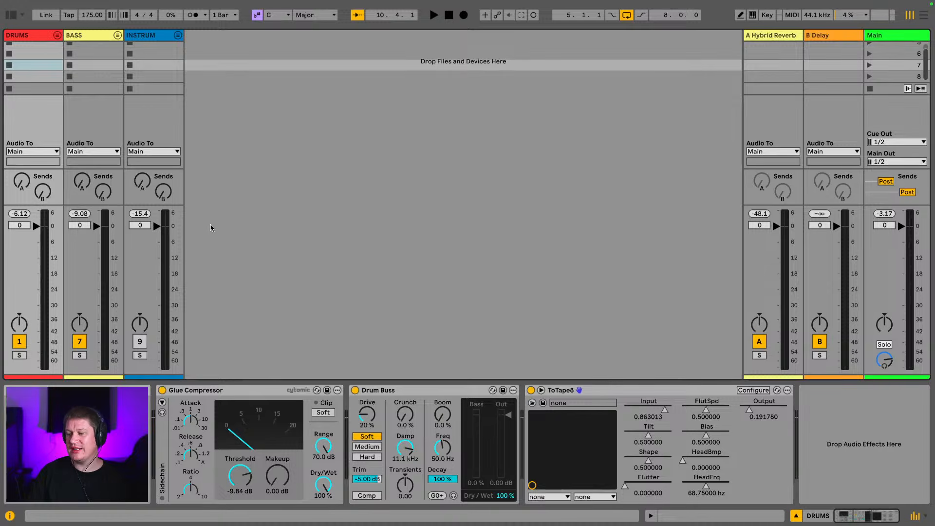
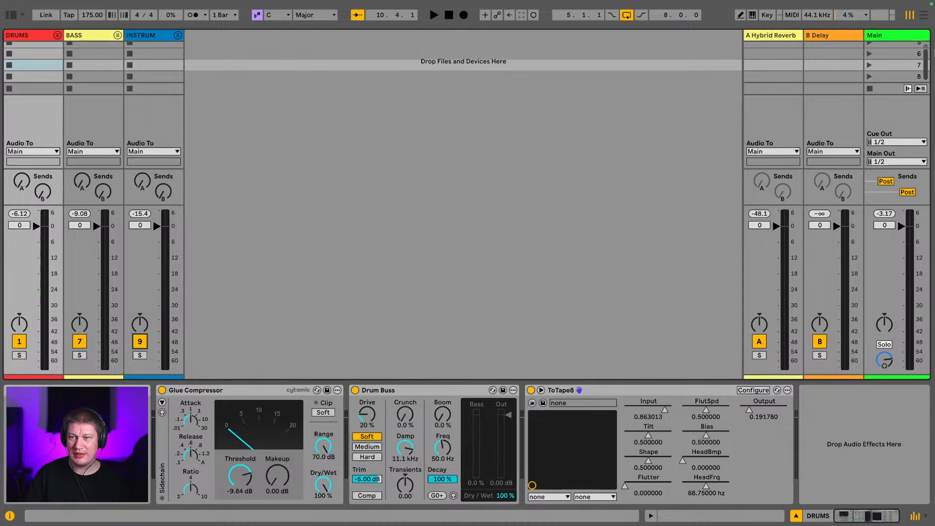
left_click(924, 15)
key("space")
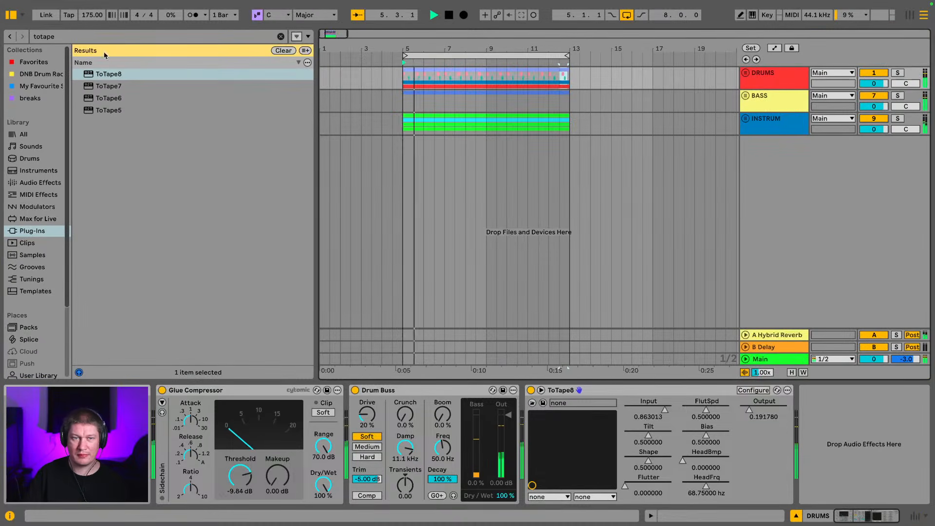
- Unfold the INSTRUM group and reactivate the Drifting Interferences and E-Piano Old School tracks while the loop plays
left_click(745, 118)
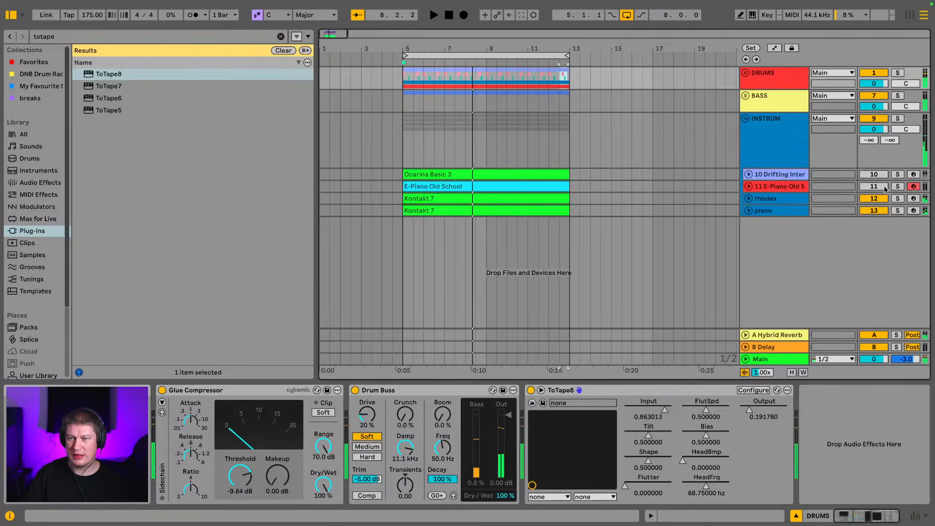
left_click(875, 174)
key("space")
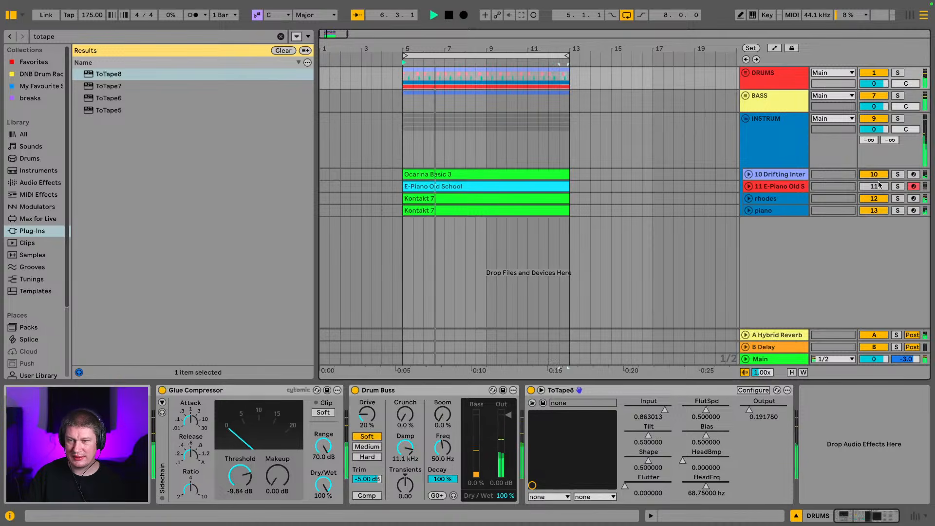
left_click(790, 176)
left_click(749, 175)
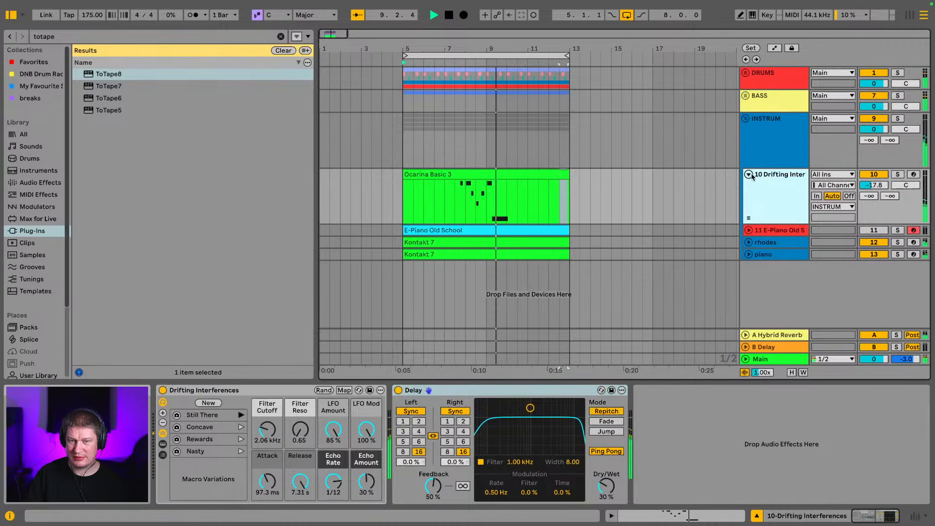
left_click(748, 174)
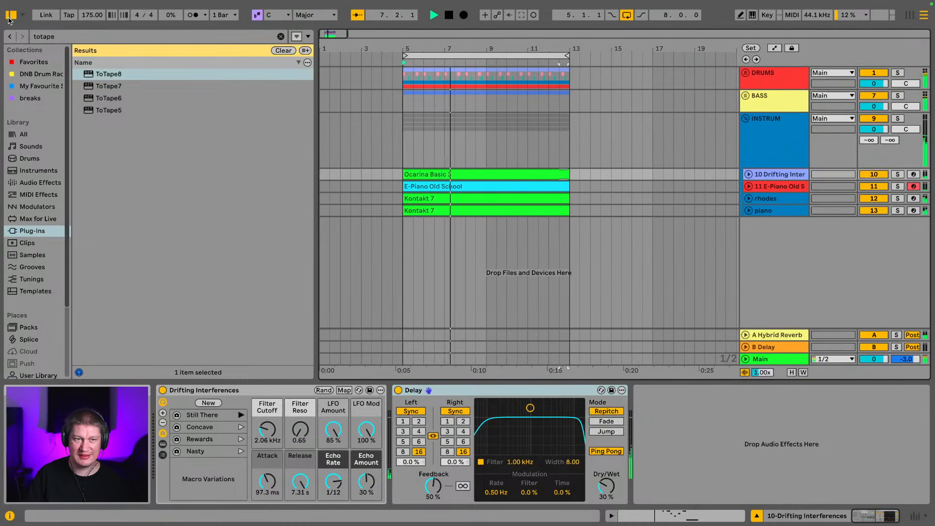
- Show the mixer and set the E-Piano Old School track's volume to -5.0 dB and the Drifting Interferences track's to -17.0 dB
key("ctrl+alt+b")
key("Tab")
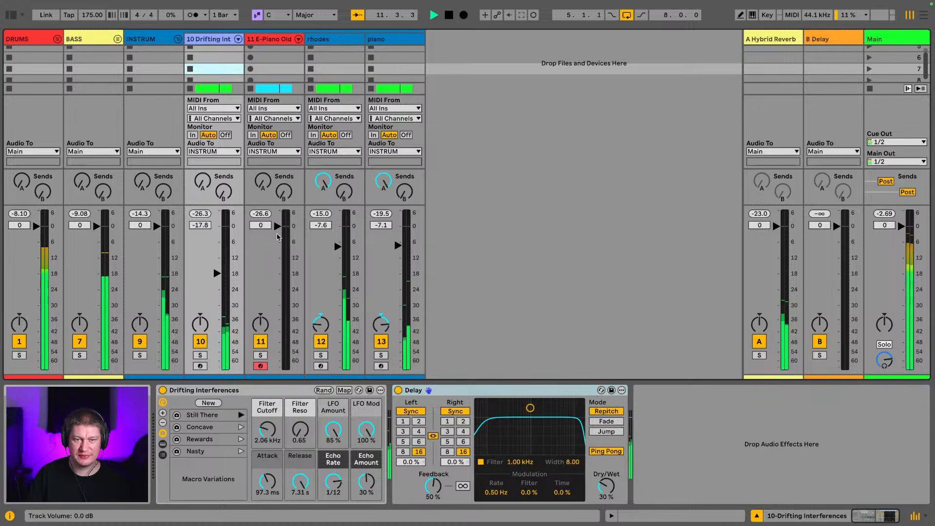
left_click_drag(278, 226, 277, 240)
left_click_drag(240, 266, 241, 264)
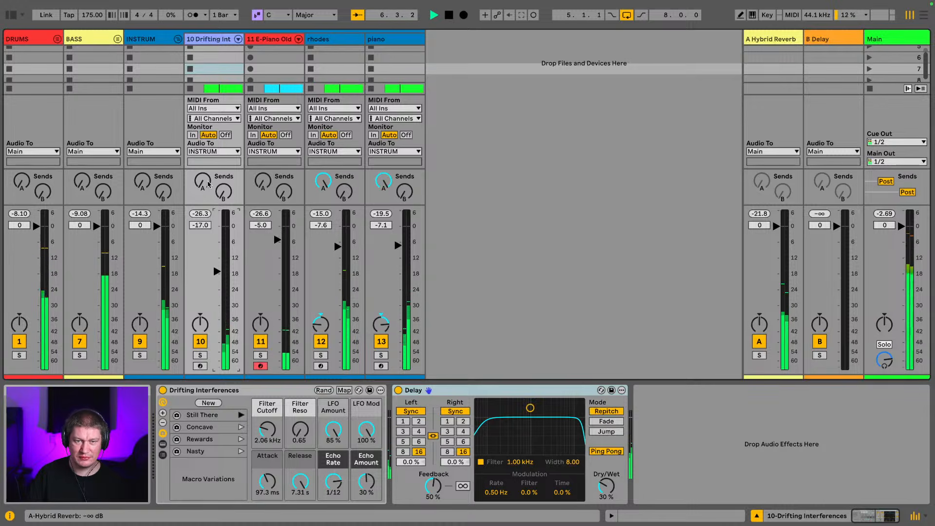
- Raise the Hybrid Reverb send to 0.0 dB on the Drifting Interferences and E-Piano tracks, and set the Drifting Interferences volume to -20.6 dB
left_click_drag(202, 182, 202, 177)
left_click_drag(263, 184, 263, 178)
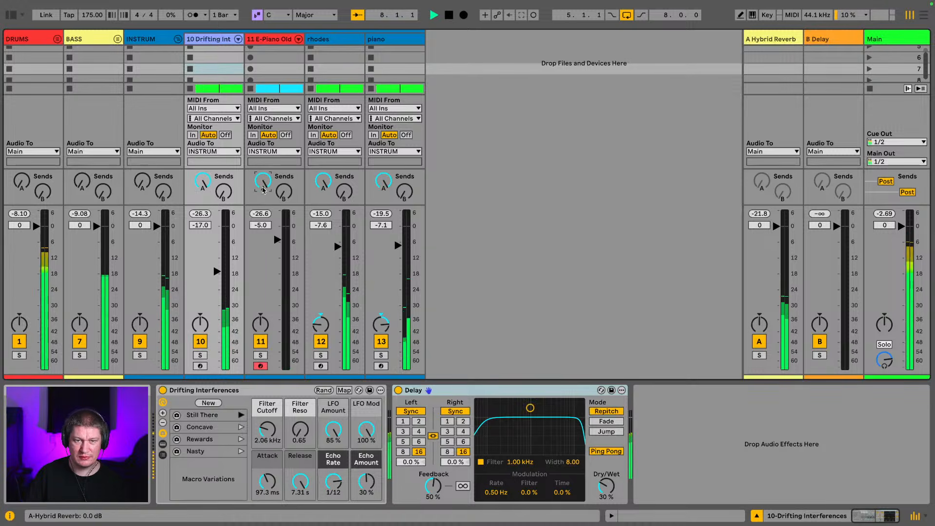
left_click_drag(220, 277, 220, 280)
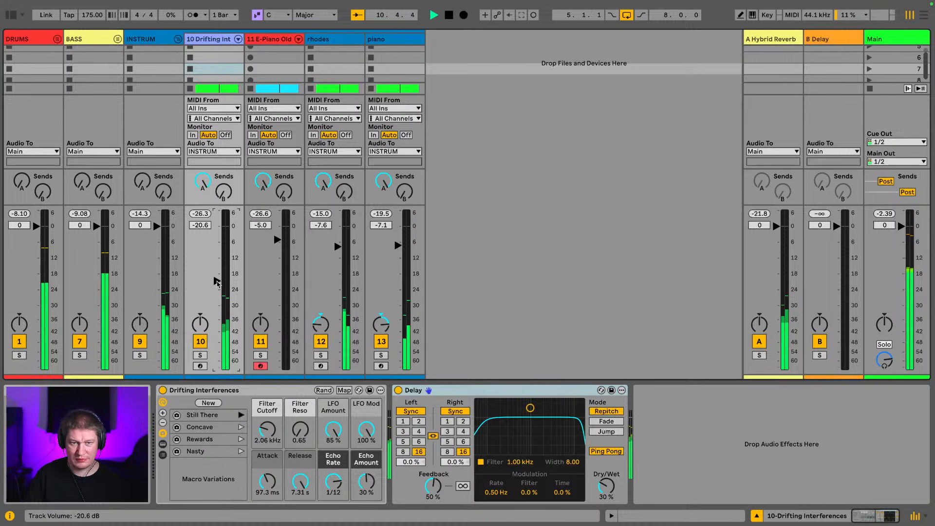
- Set the Drifting Interferences track's Delay to 0% feedback and 26% dry/wet, and turn off Ping Pong
left_click(240, 414)
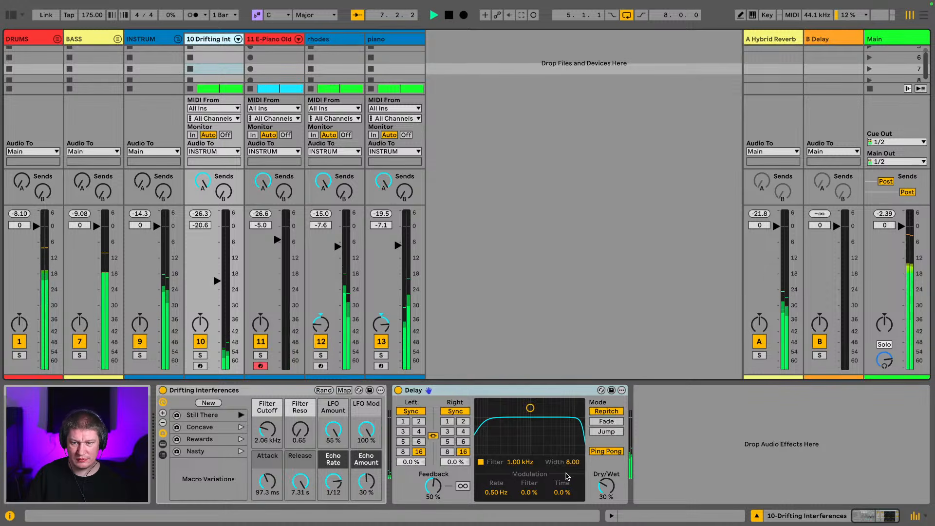
left_click_drag(433, 486, 433, 516)
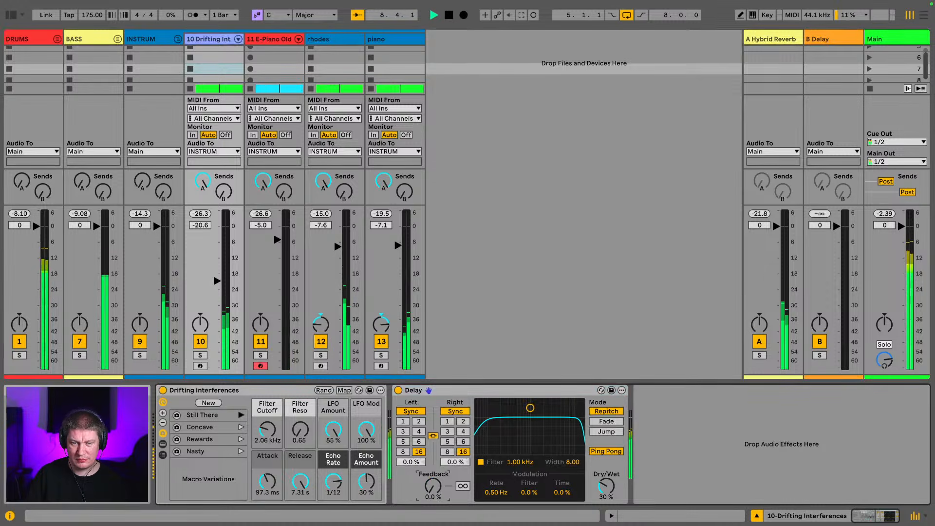
left_click_drag(606, 483, 607, 487)
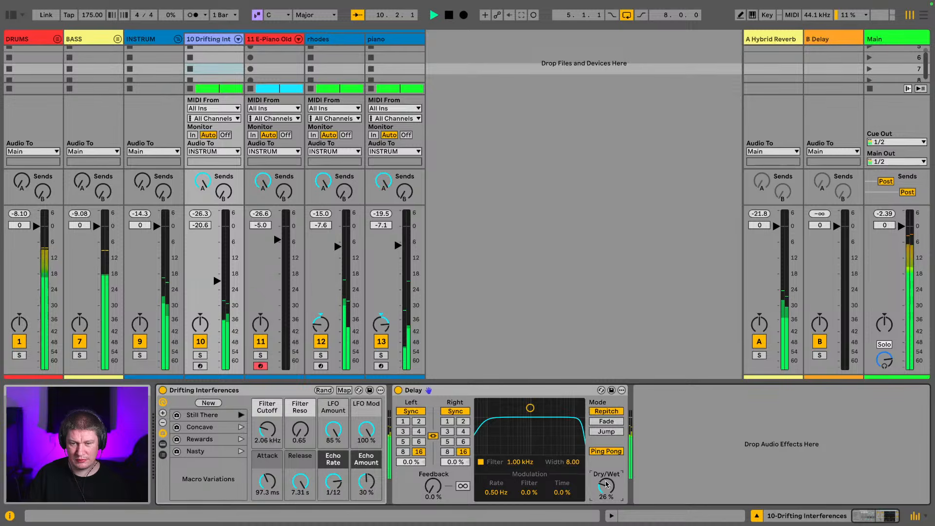
left_click(606, 451)
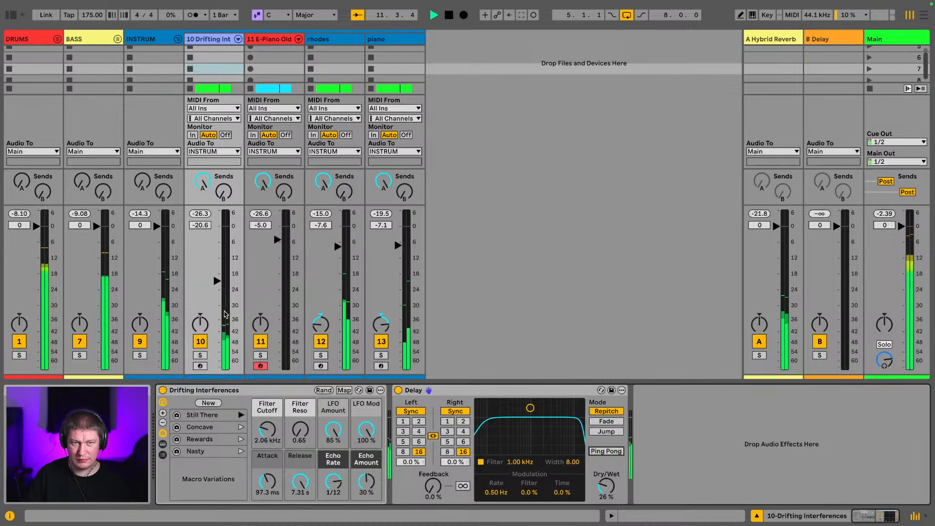
- Fold the INSTRUM group, return to the arrangement, and open and cancel the Live Set save dialog
left_click(177, 39)
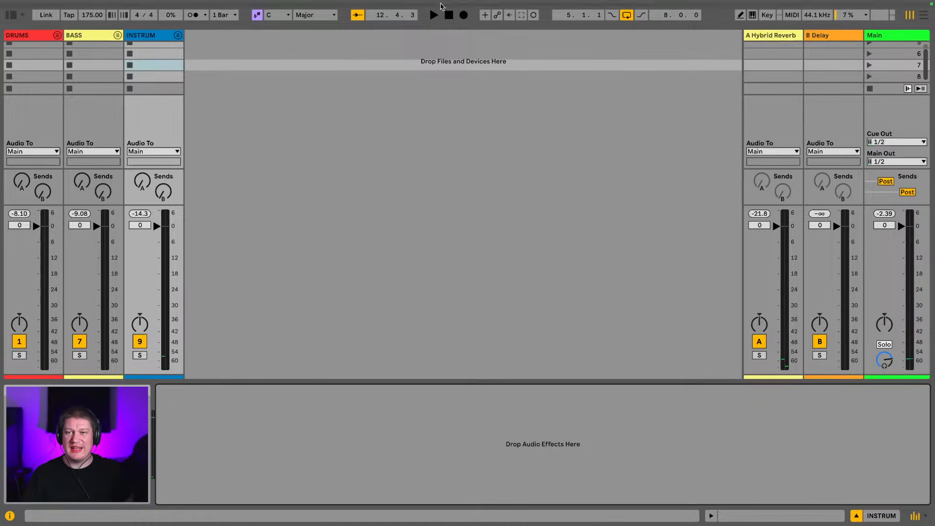
left_click(924, 19)
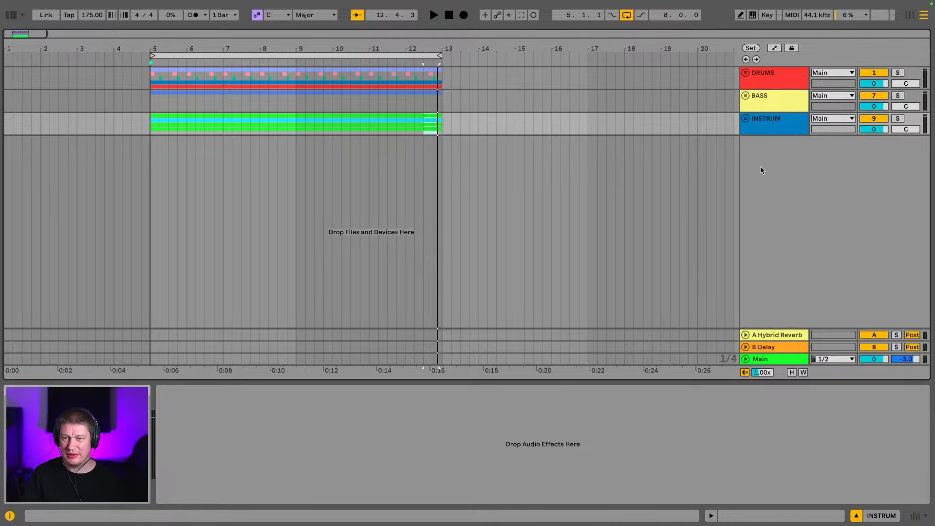
key("super+s")
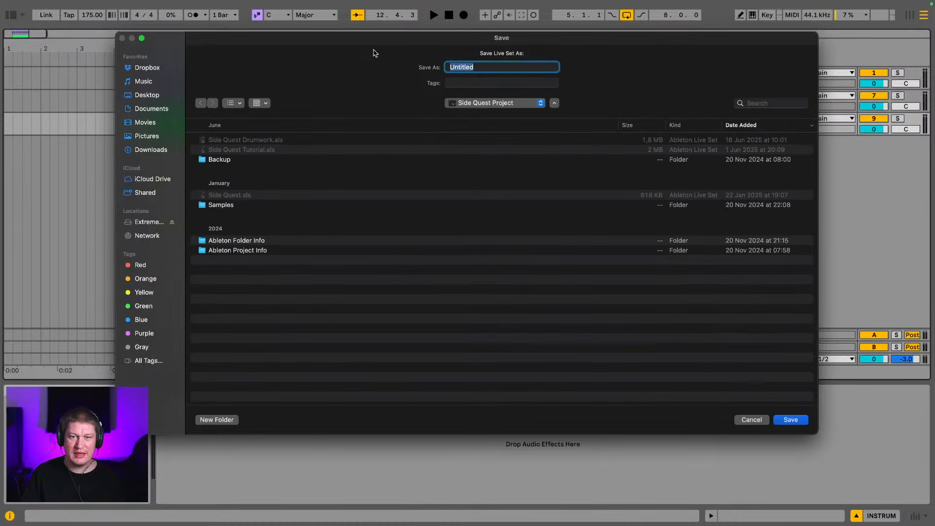
left_click(752, 419)
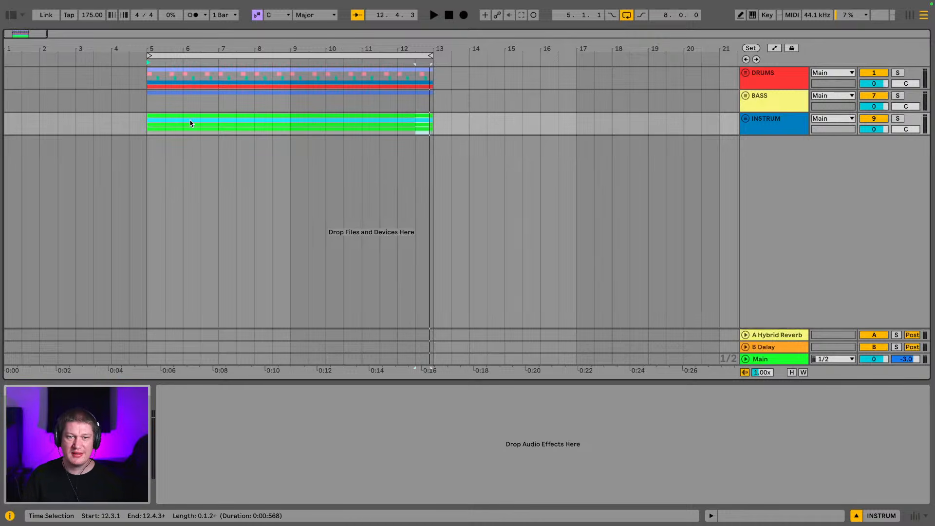
- Play the loop briefly from its start at bar 5 and stop it
left_click(159, 122)
key("space")
key("space")
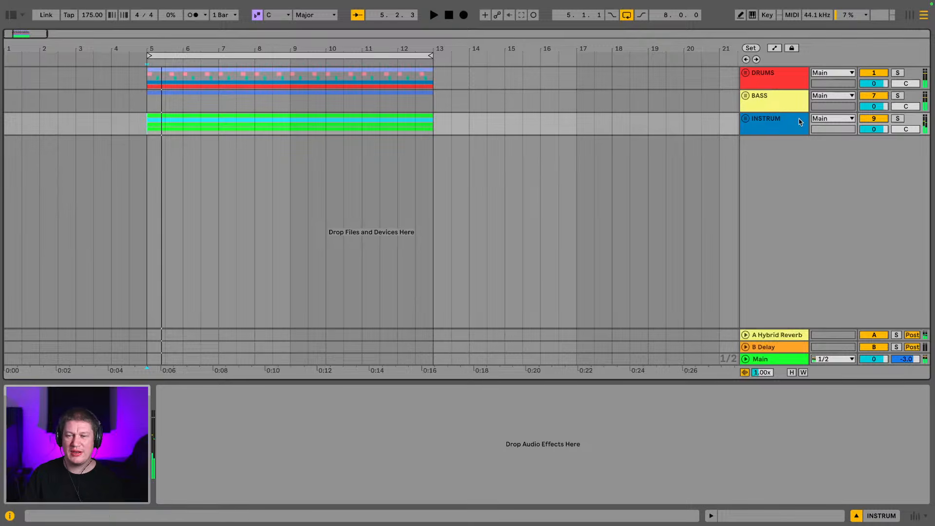
- Show the browser, clear the old search, and search the Production folder for "pad"
left_click(799, 122)
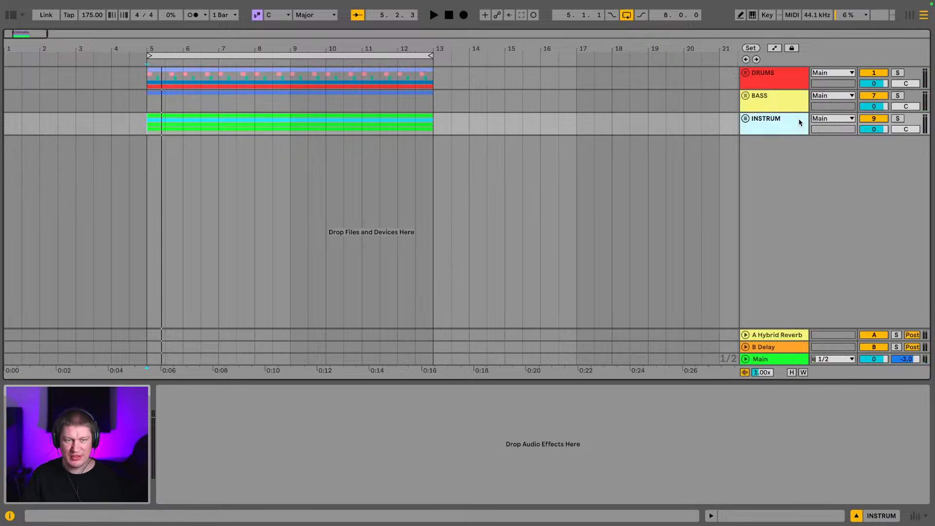
left_click_drag(324, 38, 164, 38)
left_click(10, 15)
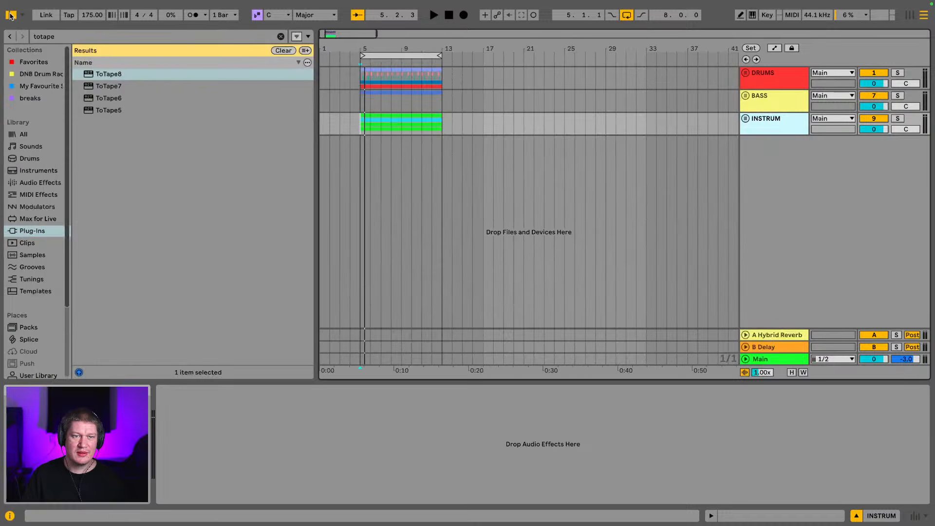
left_click(43, 174)
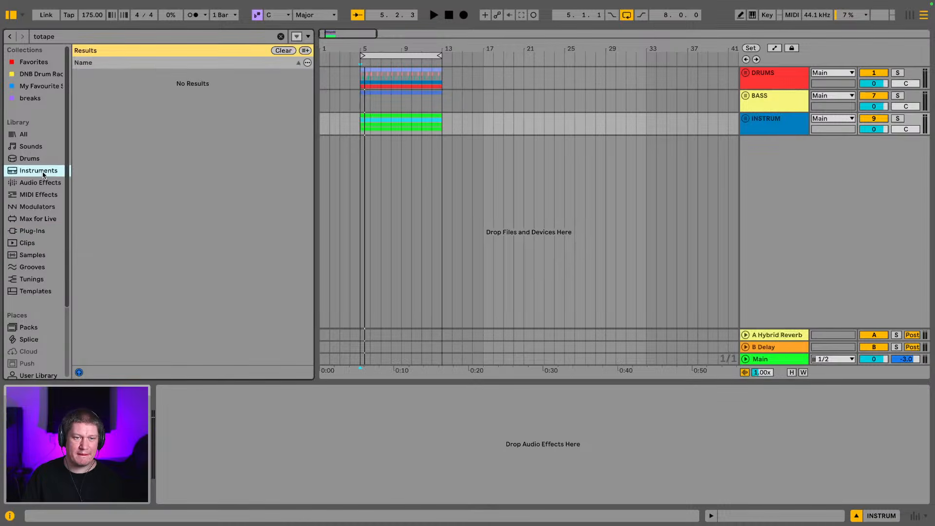
left_click(280, 36)
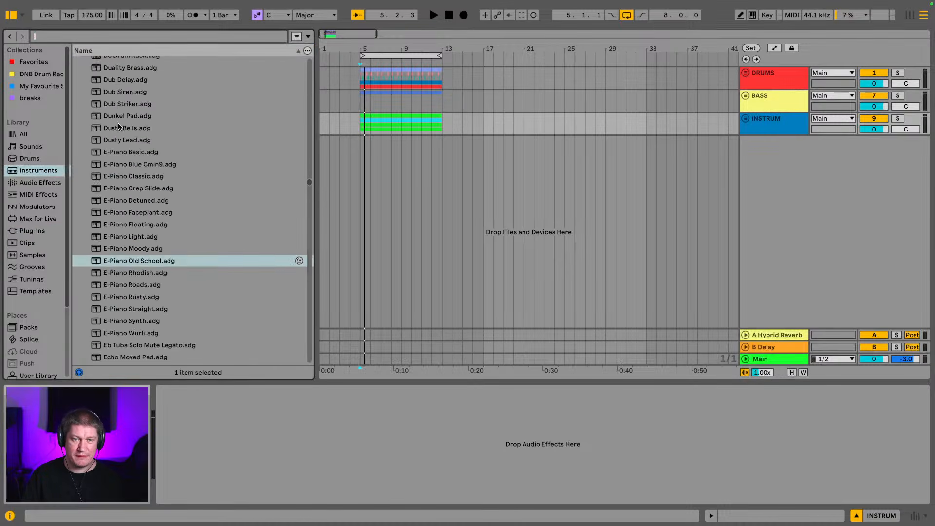
scroll(118, 127, "down", 3)
scroll(34, 236, "down", 5)
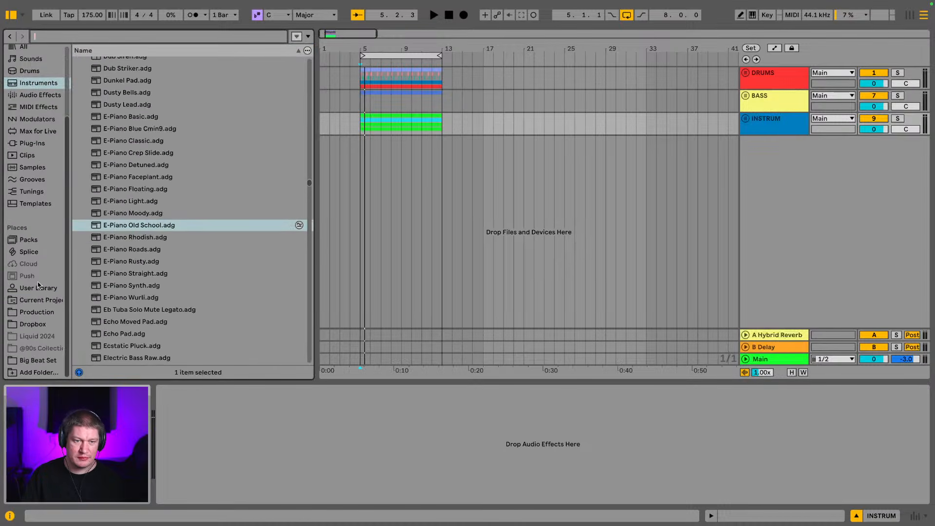
left_click(39, 313)
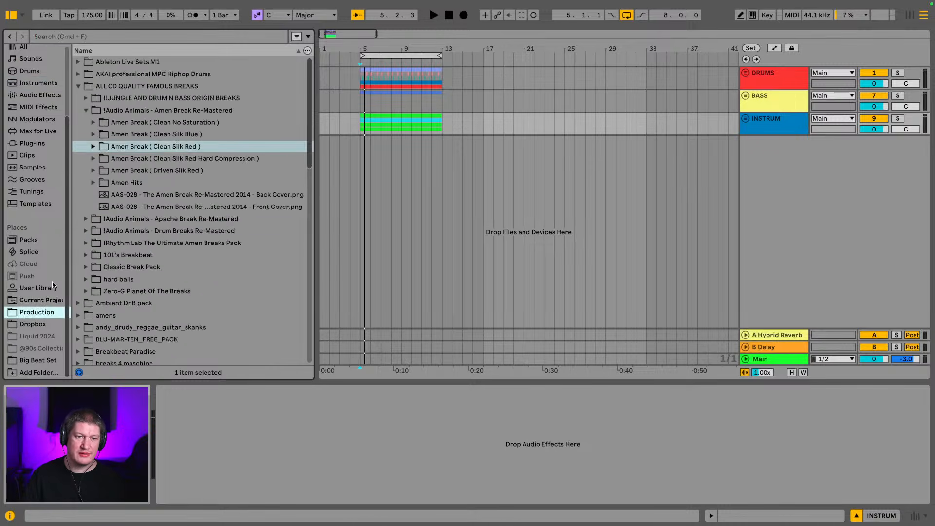
left_click(137, 37)
type("pad")
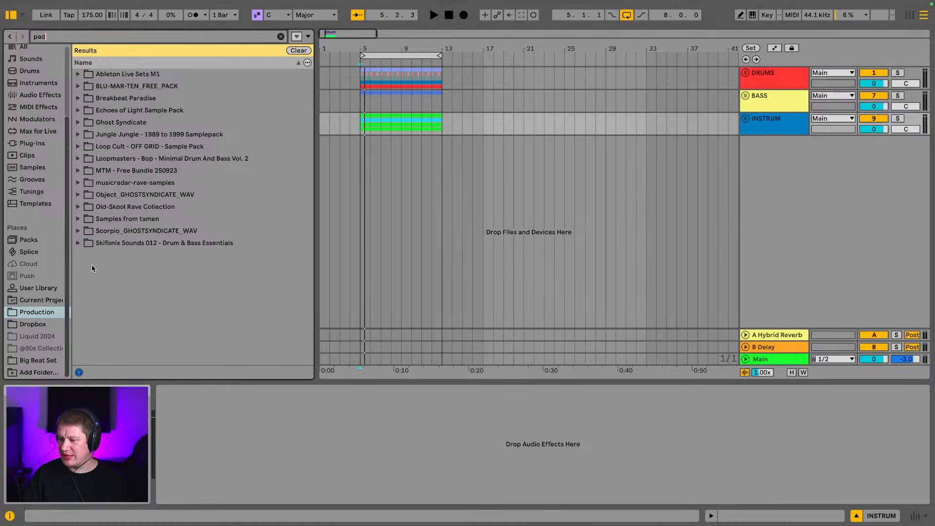
- Load the MT - Empty Space preset from the MTM - Evolving Pad Sounds folder onto a new track below the INSTRUM group
left_click(79, 170)
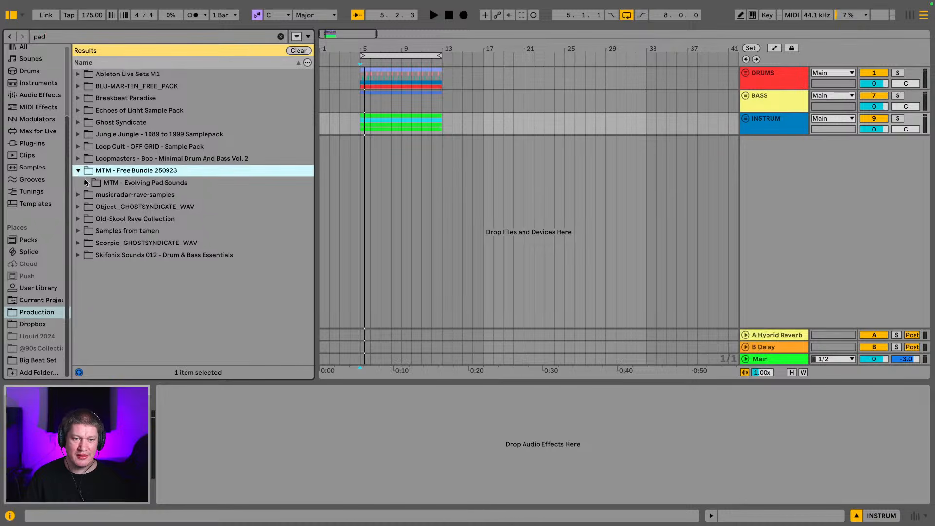
left_click(86, 182)
left_click(121, 195)
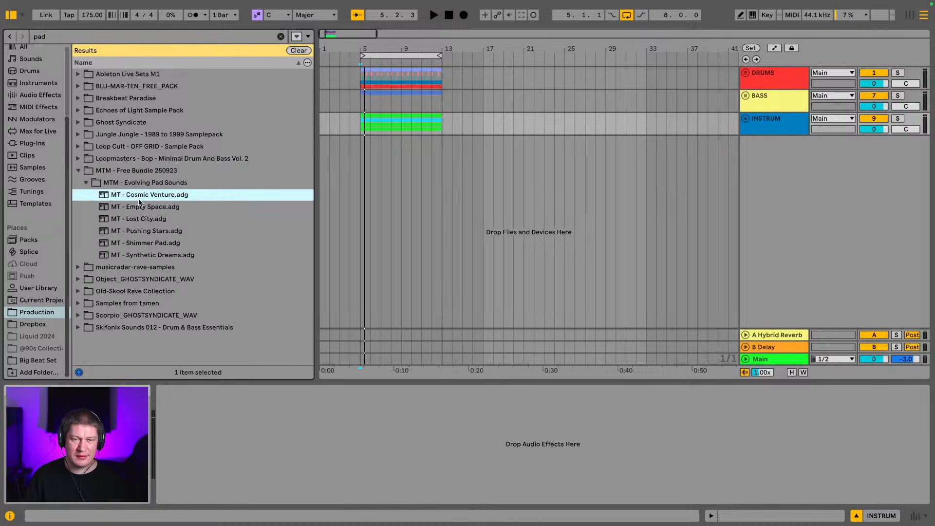
left_click(140, 209)
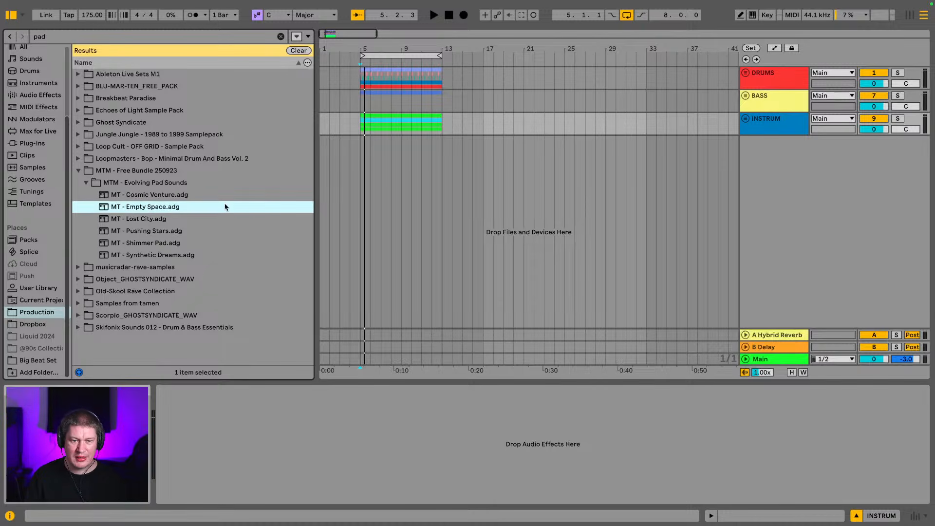
left_click(156, 223)
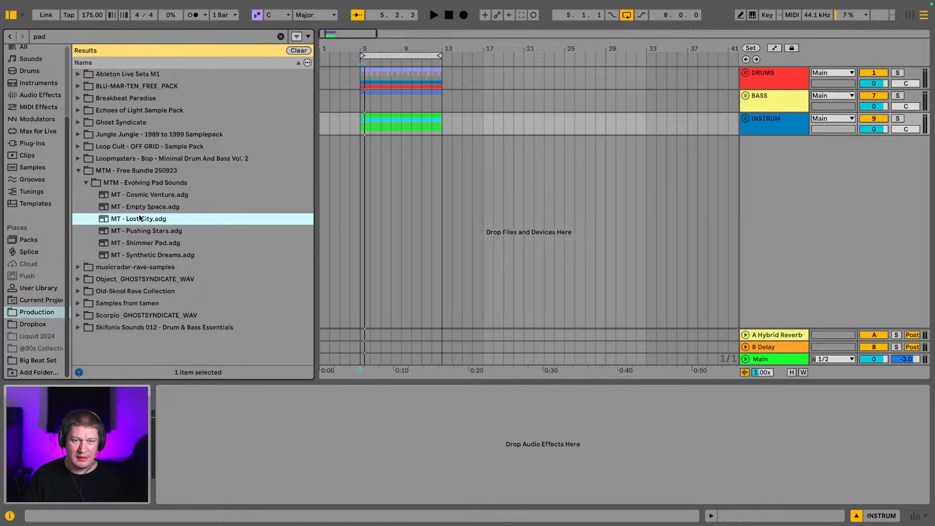
left_click_drag(139, 207, 484, 206)
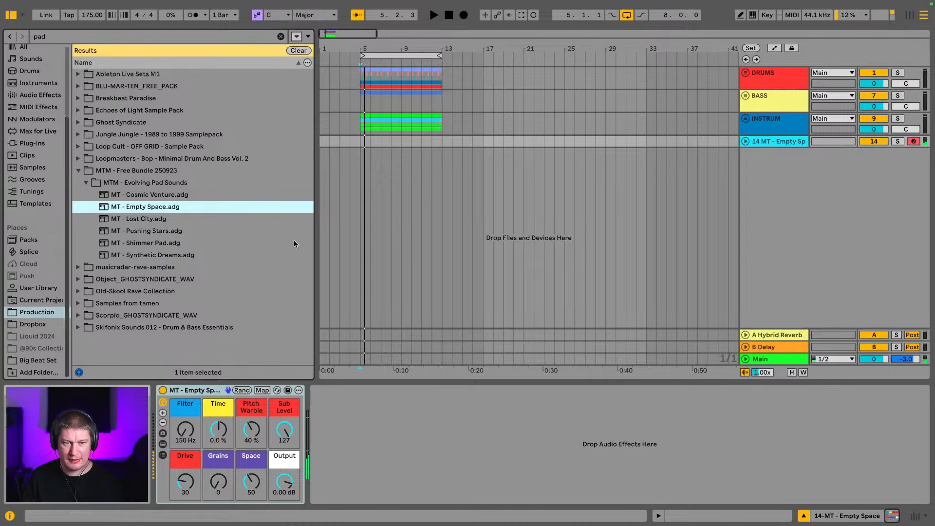
- Replace the Empty Space instrument on the new track with the MT - Pushing Stars preset
left_click(136, 233)
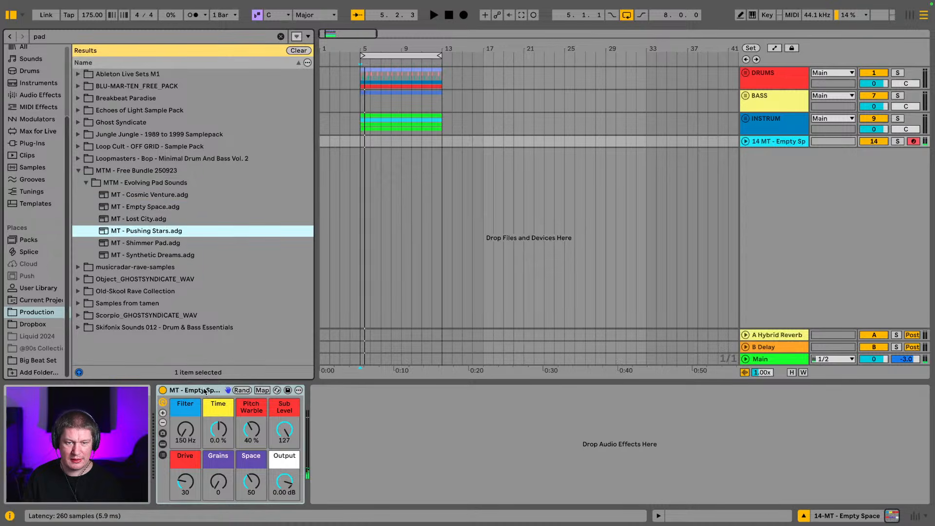
left_click(204, 390)
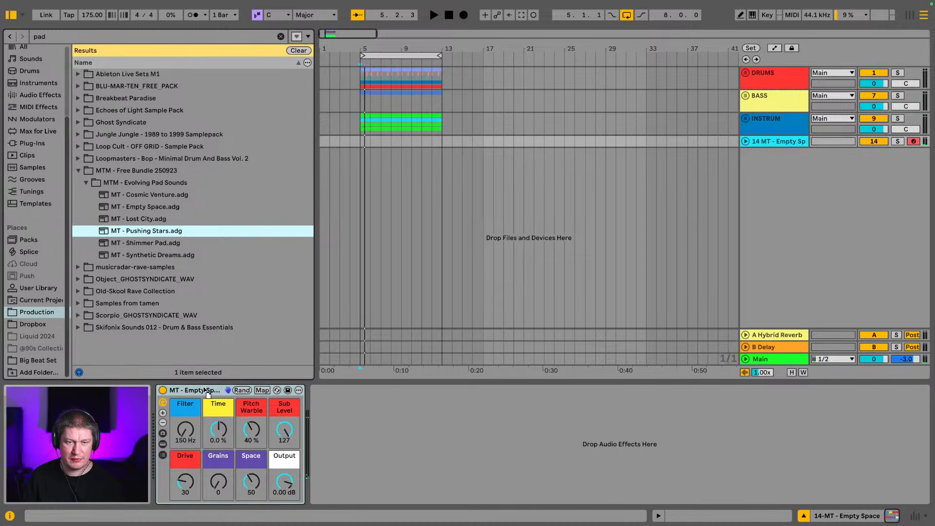
key("Return")
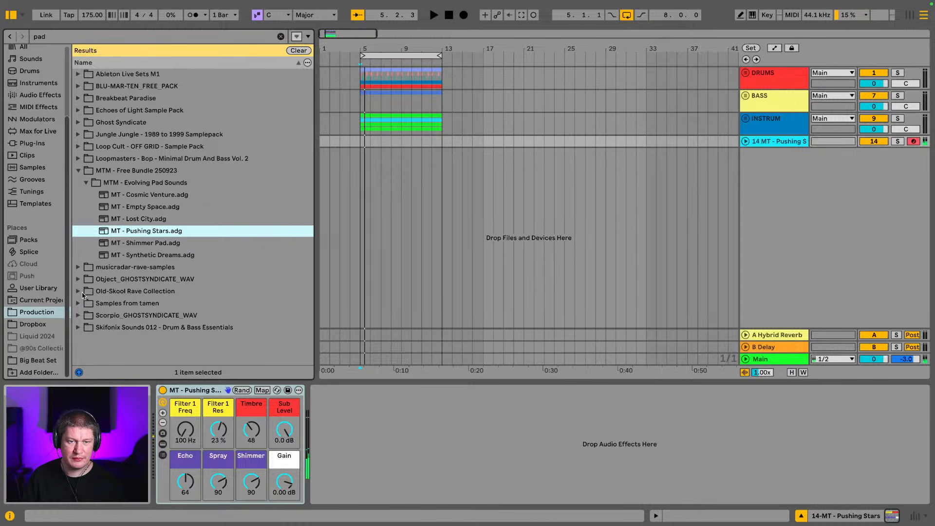
- Open the GS_4AMDNB_Synth One Shots folder in the Ghost Syndicate 4am Drum&Bass tonal samples
left_click(78, 160)
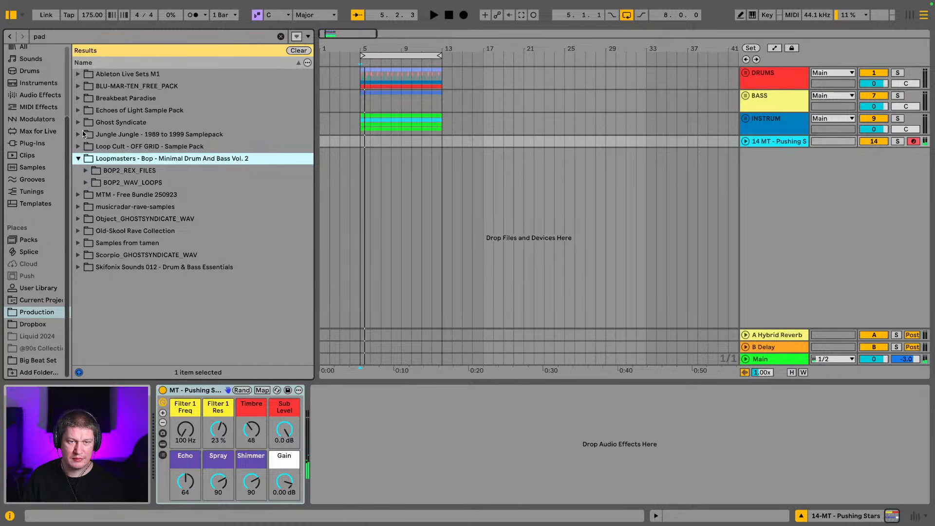
left_click(79, 123)
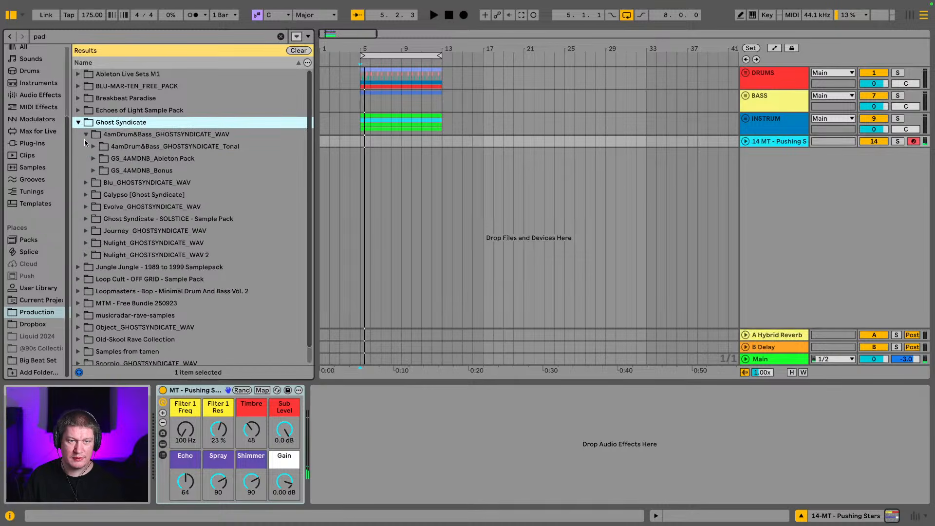
left_click(92, 148)
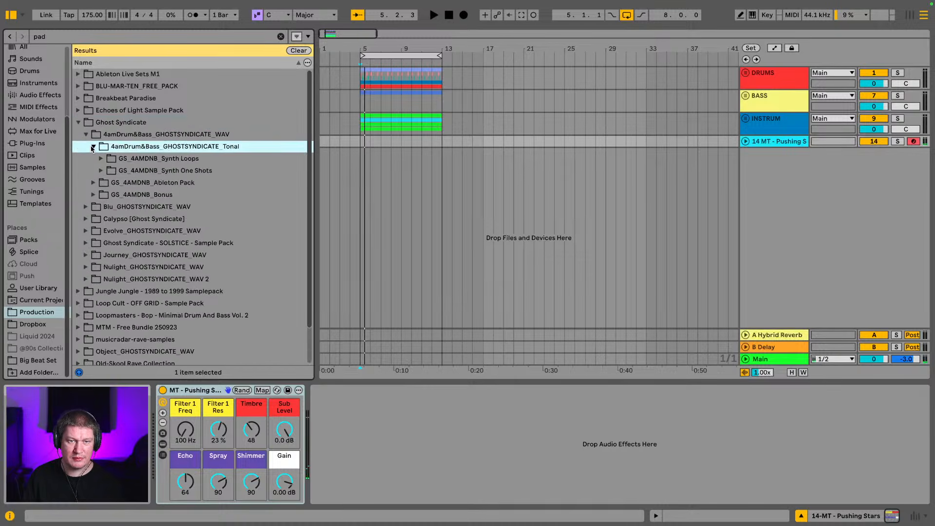
left_click(102, 171)
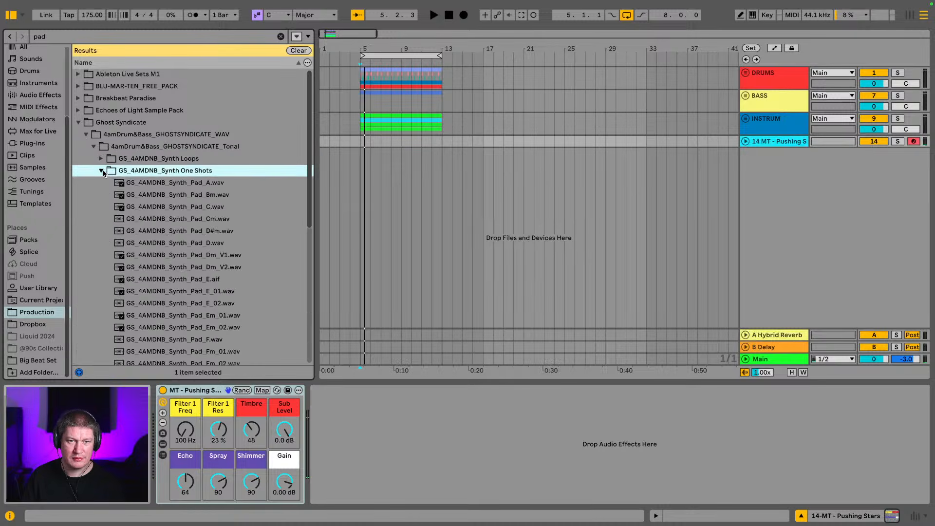
- Audition the 4AMDNB synth pad one-shots, comparing the C, Cm, Em, F, Fm and Gm samples
left_click(146, 219)
scroll(151, 229, "down", 4)
left_click(157, 236)
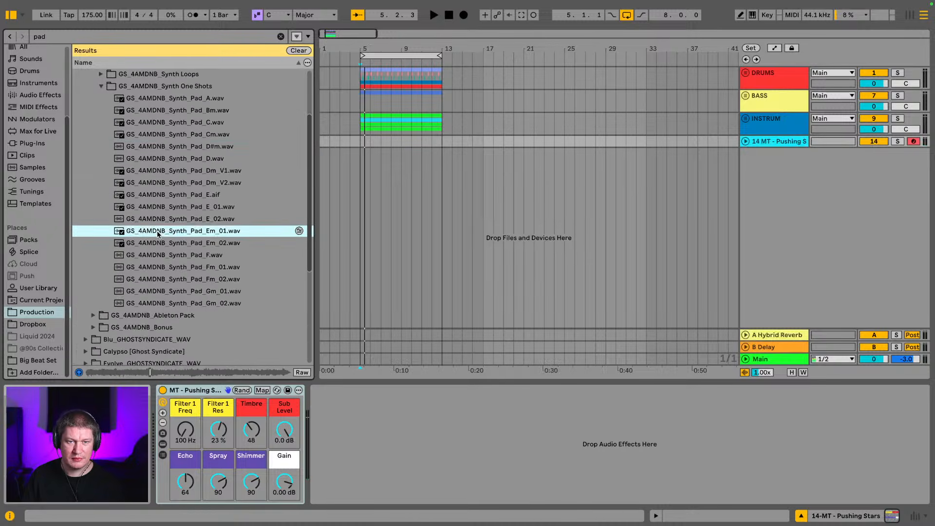
left_click(168, 248)
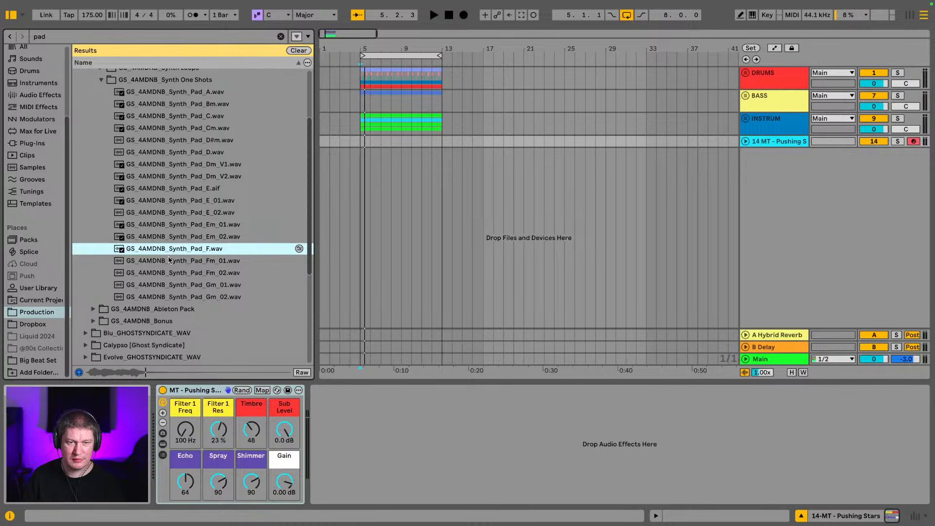
left_click(168, 261)
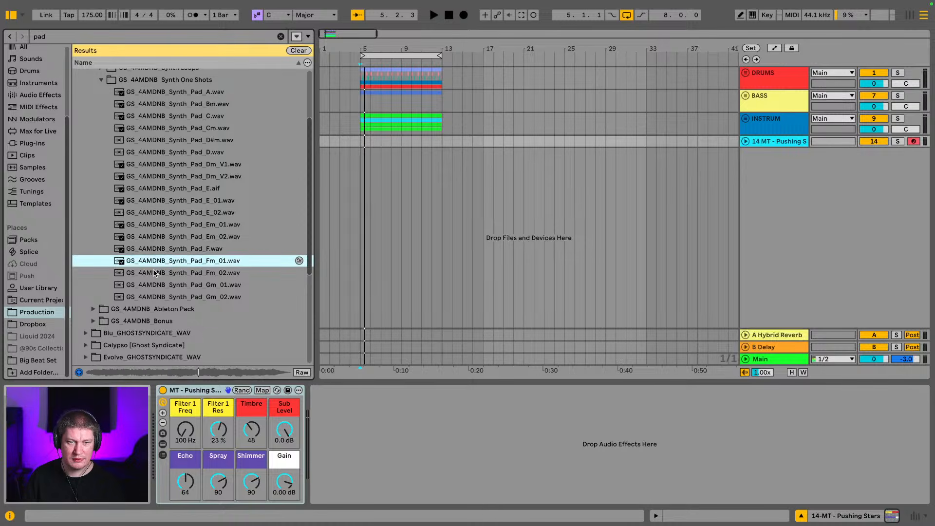
left_click(173, 121)
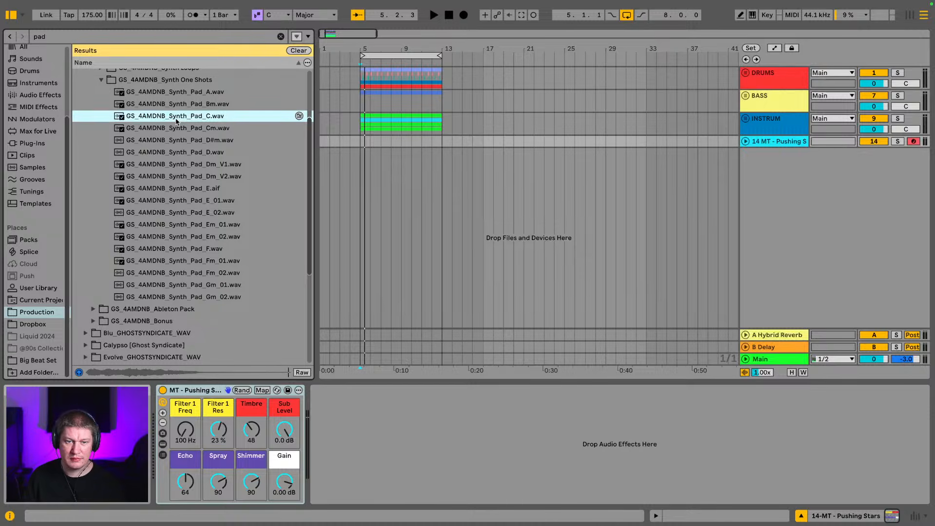
left_click(164, 284)
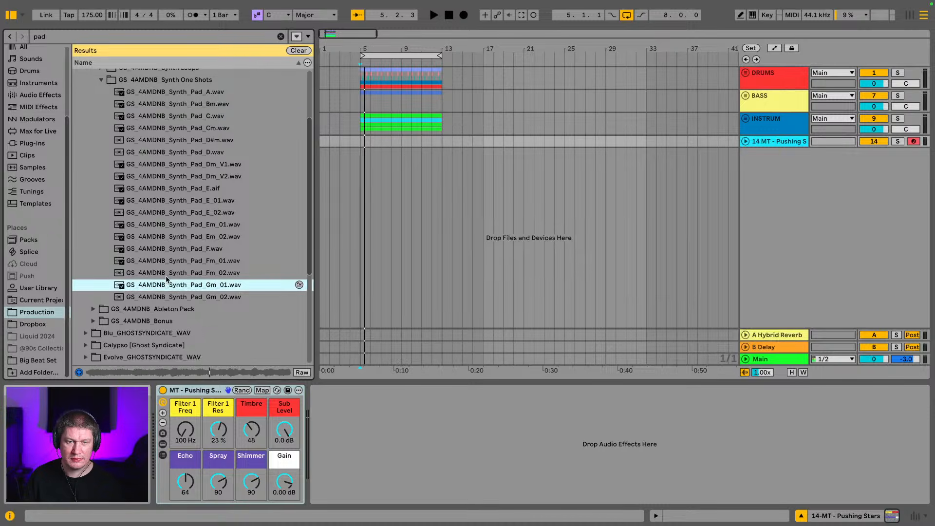
left_click(166, 277)
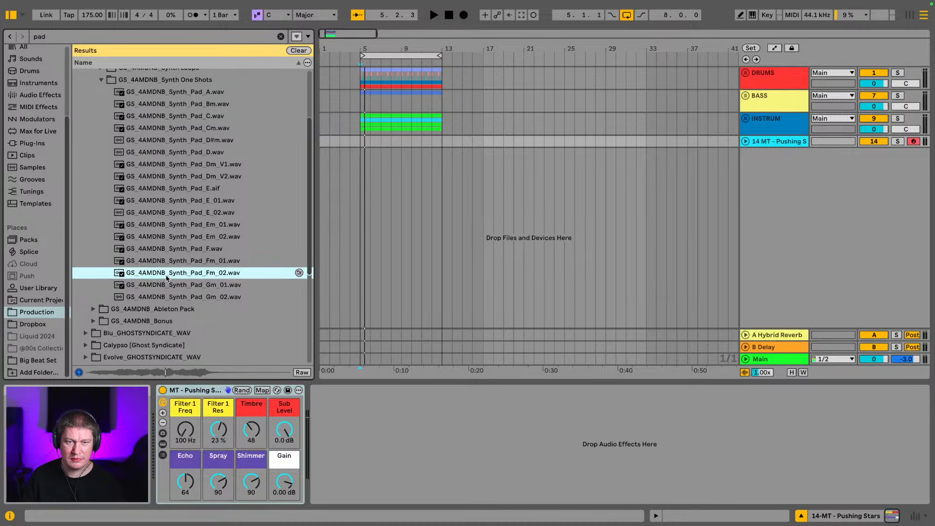
left_click(172, 262)
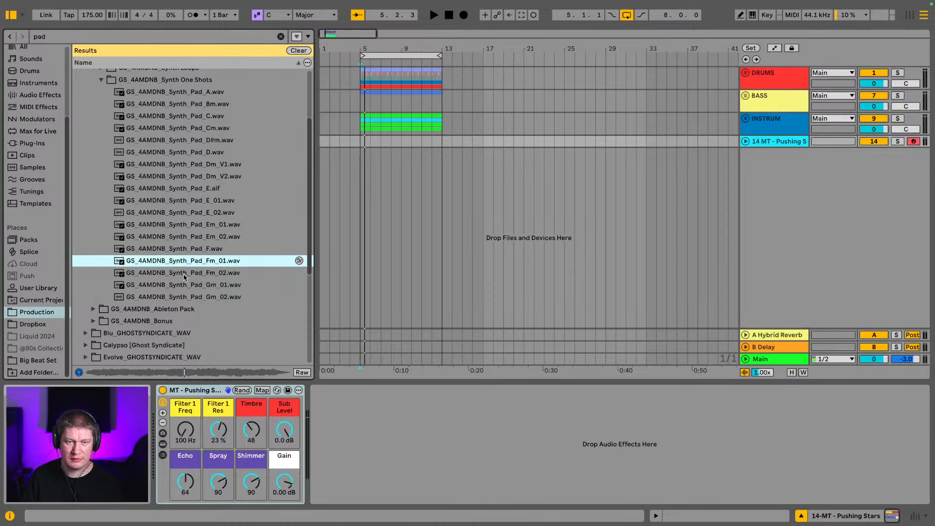
left_click(185, 276)
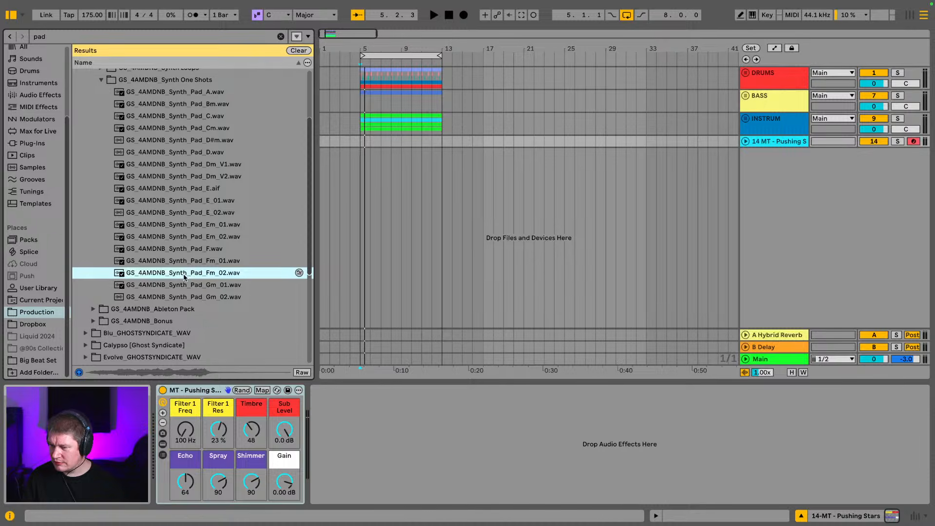
- Place the GS_4AMDNB_Synth_Pad_Fm_02.wav sample on a new audio track at bar 5 and delete the MT - Pushing Stars track
mouse_move(185, 276)
left_mouse_down()
mouse_move(370, 154)
mouse_move(419, 149)
mouse_move(354, 165)
mouse_move(365, 168)
left_mouse_up()
left_click(785, 143)
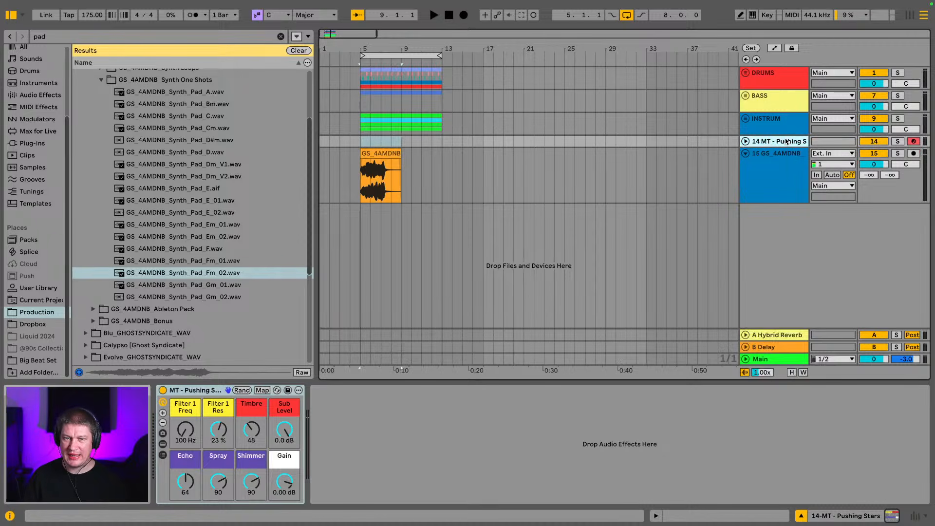
key("Delete")
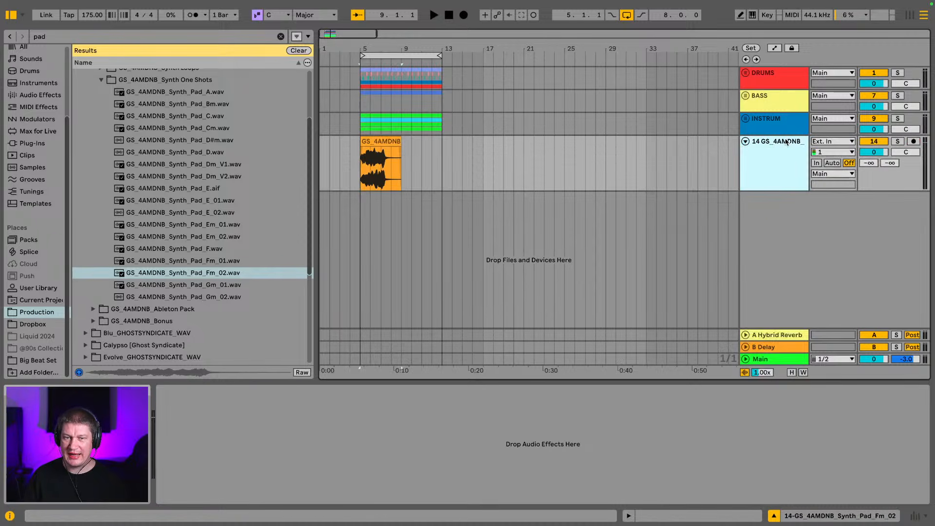
left_click(388, 141)
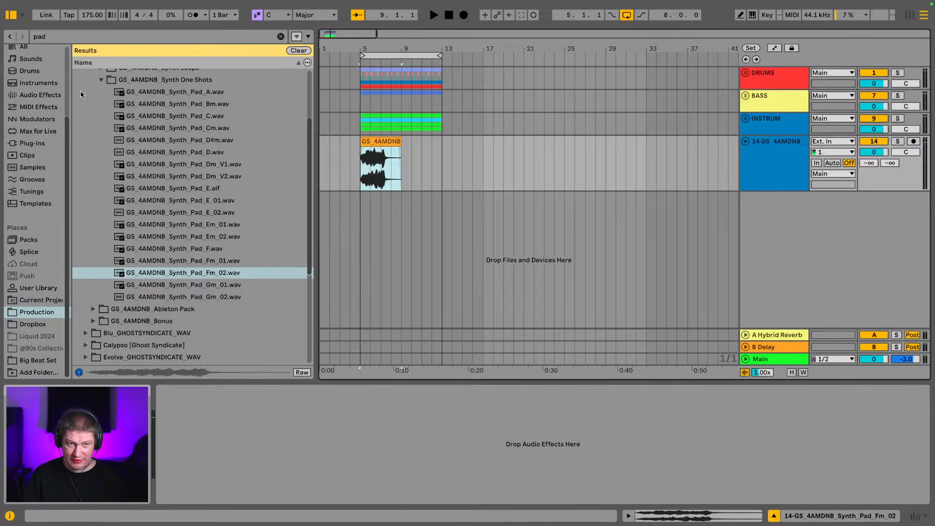
- Open the pad clip's sample settings and switch Warp off and on again so the clip follows the 175 BPM project tempo
left_click(8, 14)
left_click_drag(123, 45, 248, 140)
left_click(275, 141)
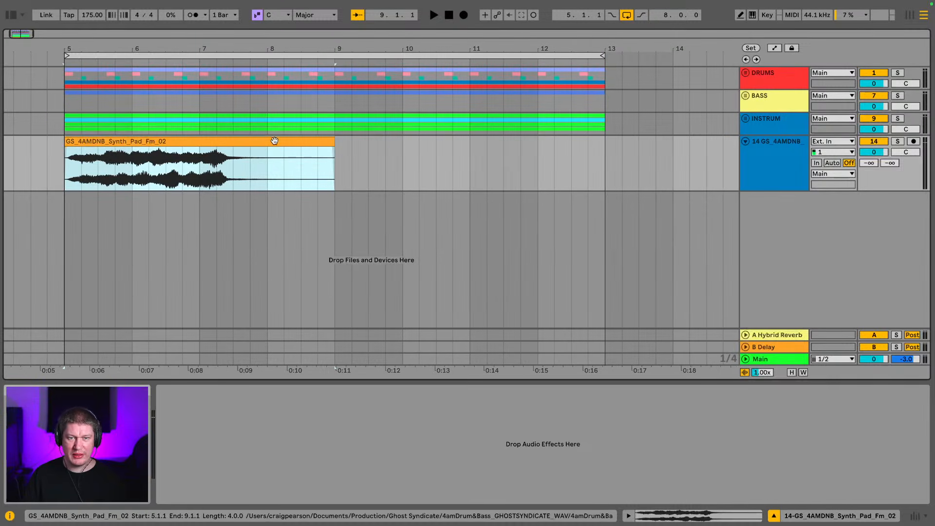
double_click(275, 141)
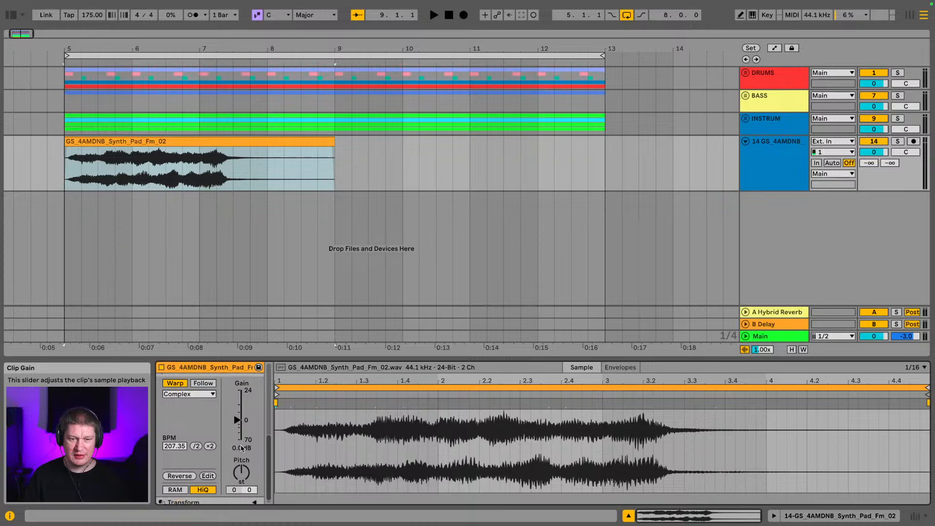
left_click(176, 384)
left_click(253, 172)
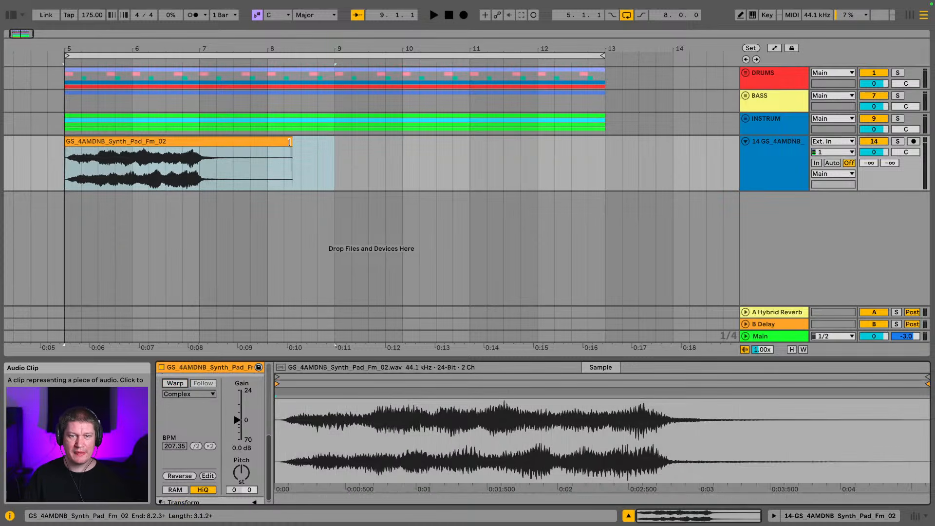
left_click(273, 140)
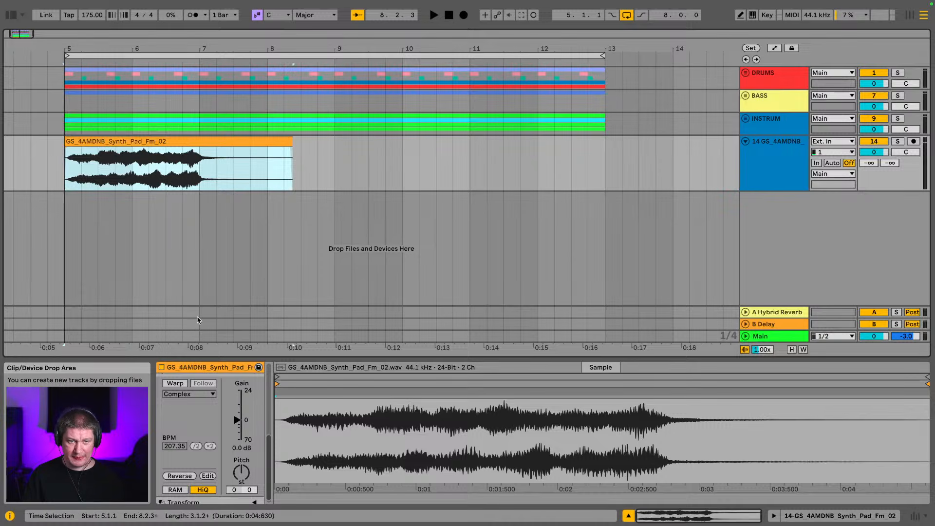
left_click(175, 383)
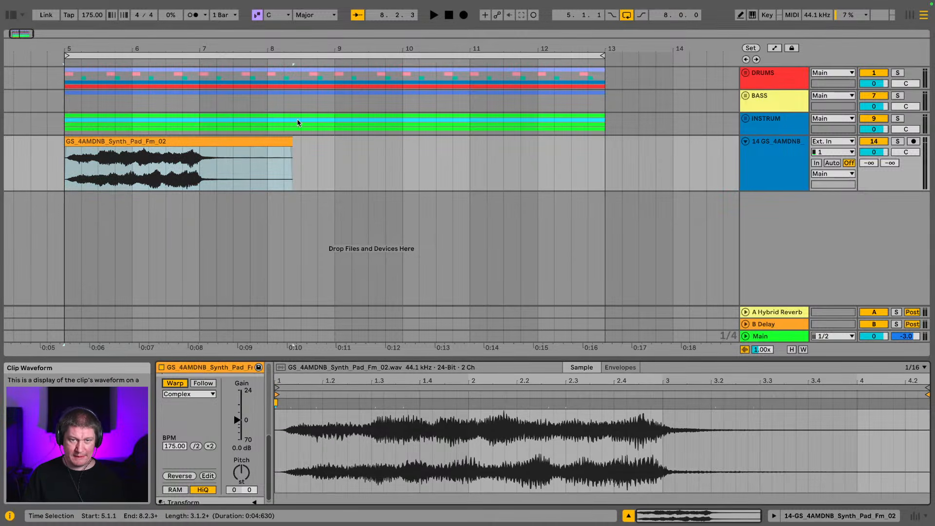
- Stretch the pad clip so it ends at bar 18, and lower its clip gain to -18.3 dB during playback
left_click_drag(292, 151, 932, 151)
key("space")
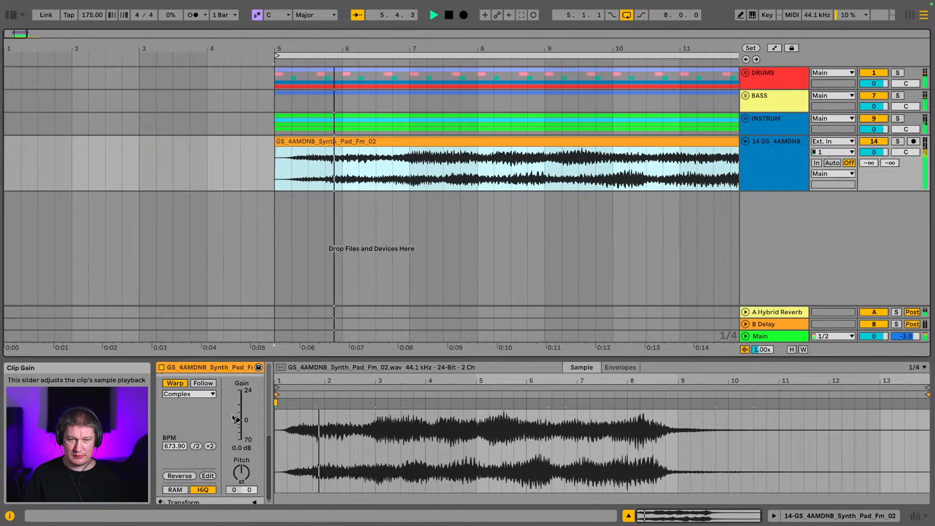
left_click_drag(237, 419, 236, 430)
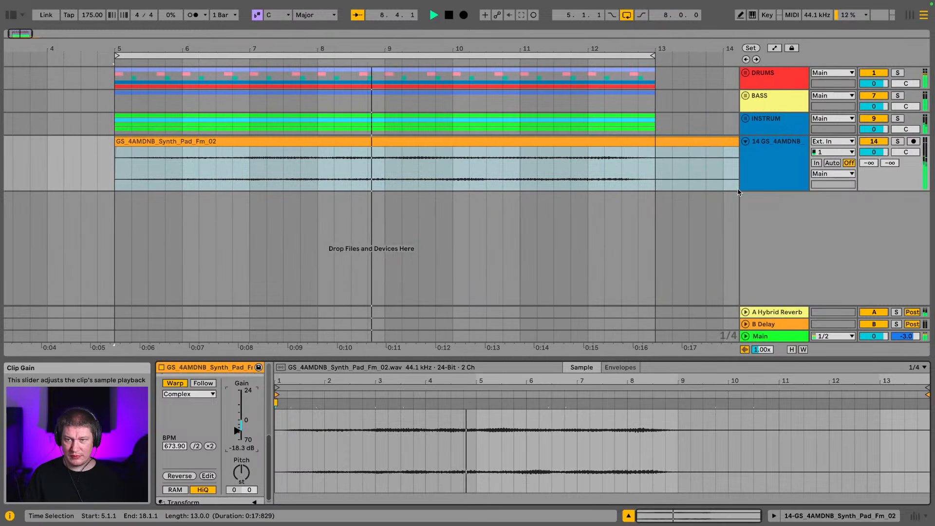
- Solo the pad track and set the pad clip's warp mode to Complex Pro
left_click(899, 142)
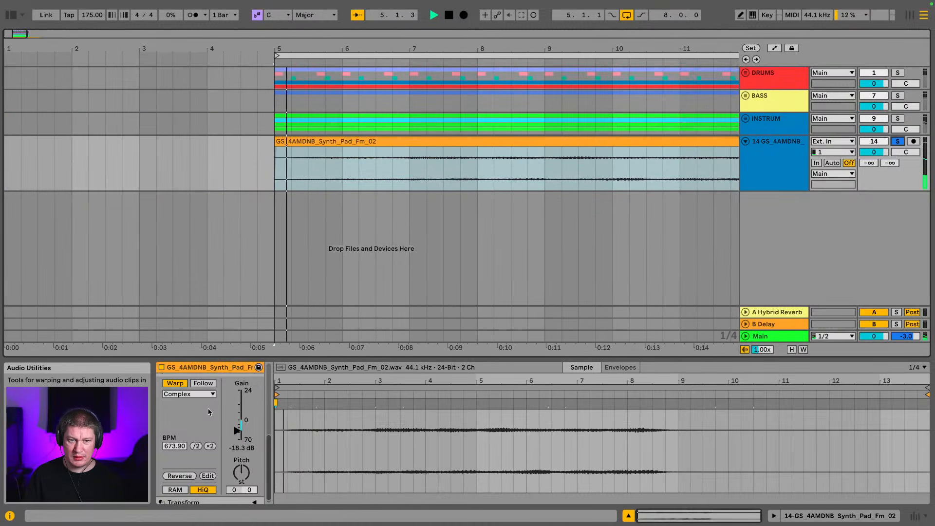
left_click_drag(471, 49, 471, 35)
left_click(179, 394)
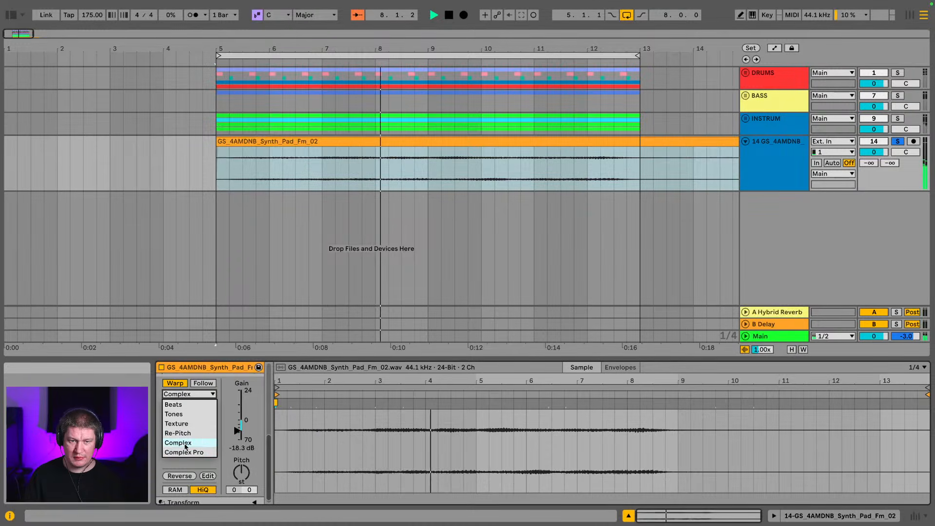
left_click(180, 449)
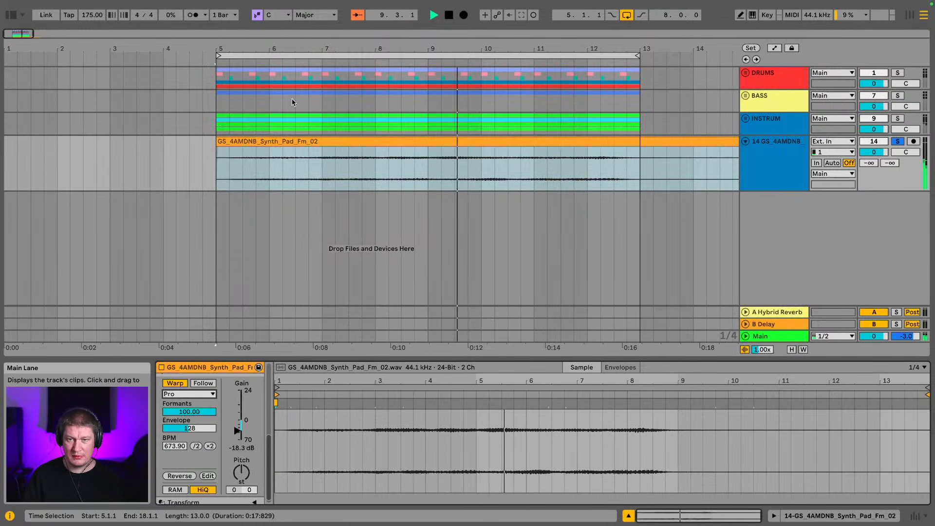
- Stop playback, clear the browser's search filter and add the Hybrid Reverb audio effect to the pad track
left_click(770, 148)
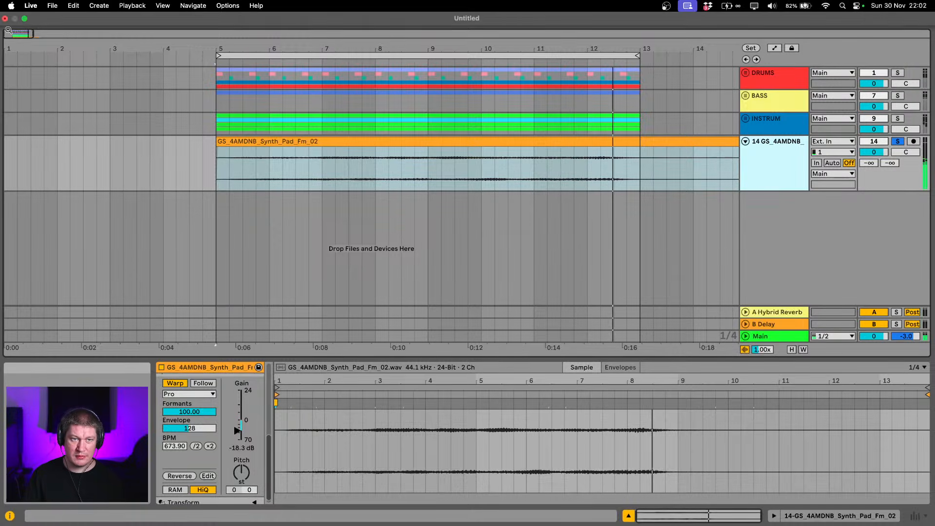
left_click(10, 15)
key("space")
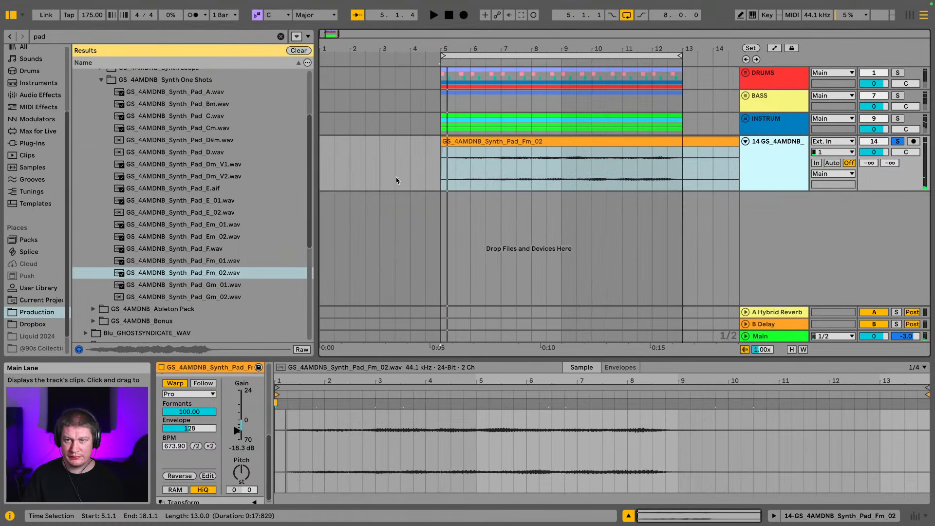
left_click(43, 95)
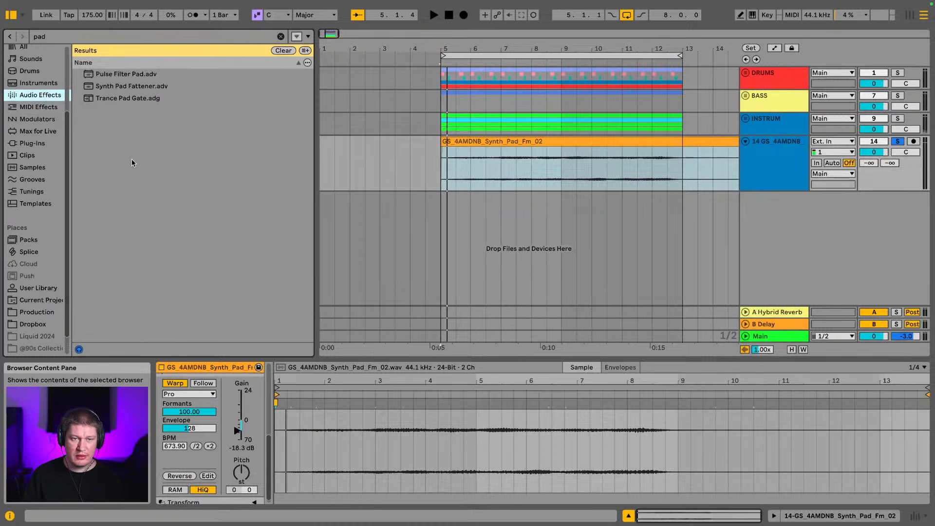
left_click(281, 37)
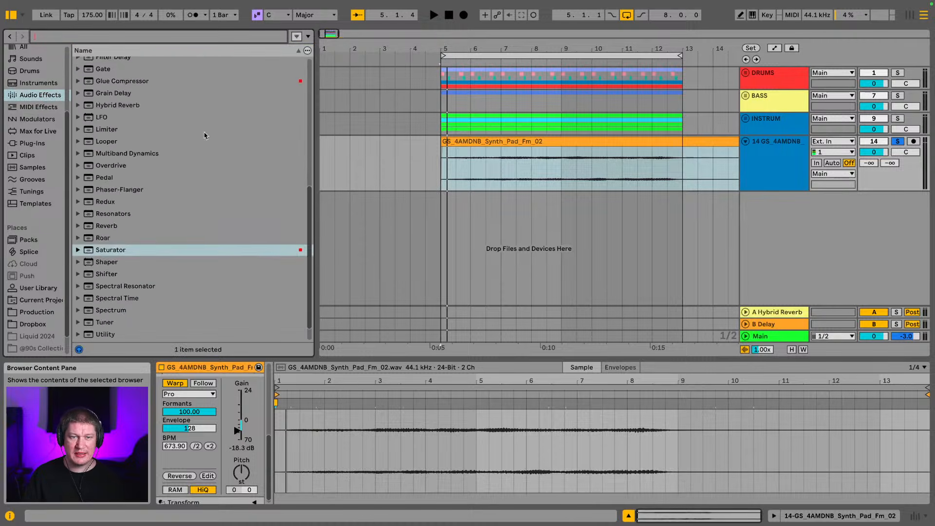
scroll(195, 270, "up", 2)
scroll(111, 213, "down", 3)
scroll(49, 200, "down", 2)
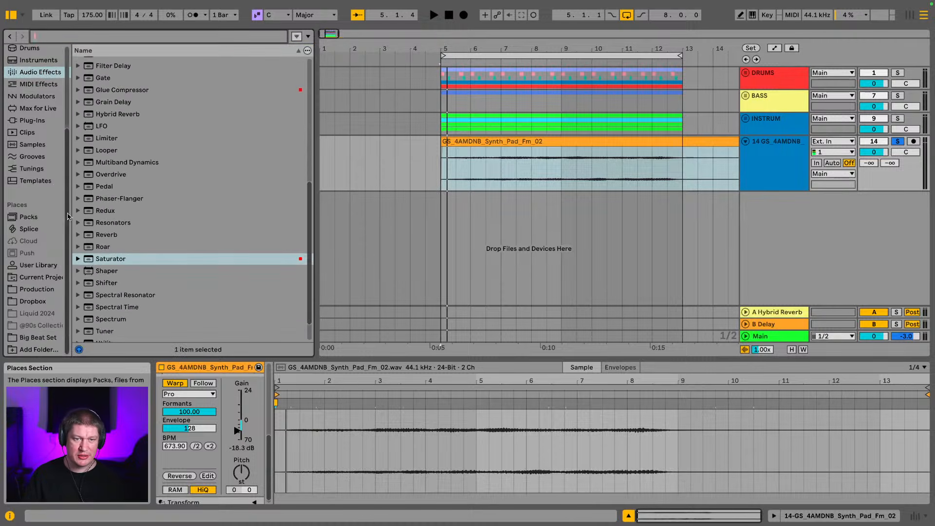
scroll(142, 220, "down", 3)
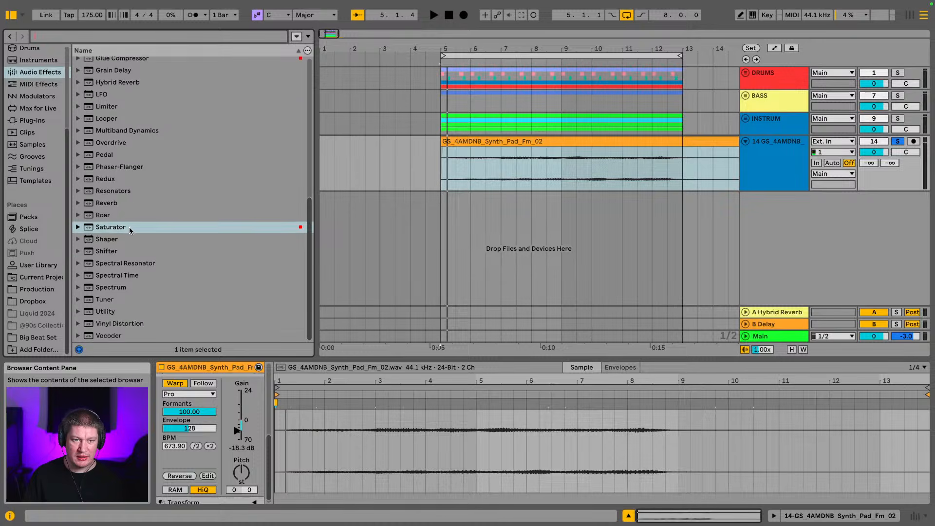
scroll(130, 160, "up", 1)
left_click(108, 90)
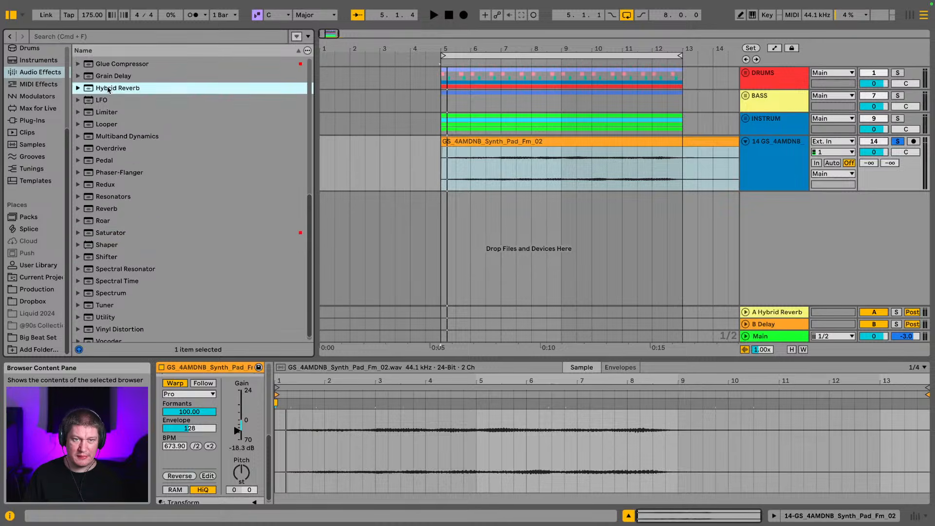
key("Return")
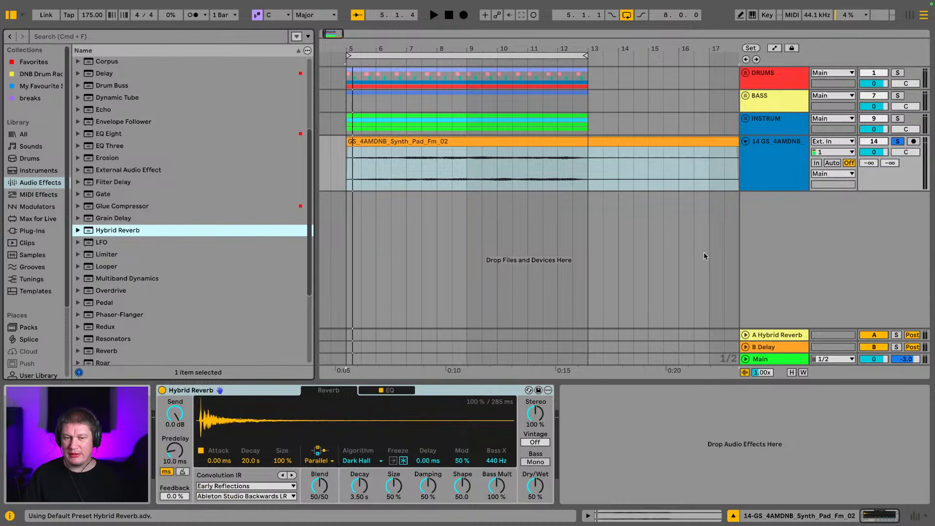
- Set the Hybrid Reverb's Dry/Wet to 32%
left_click(536, 485)
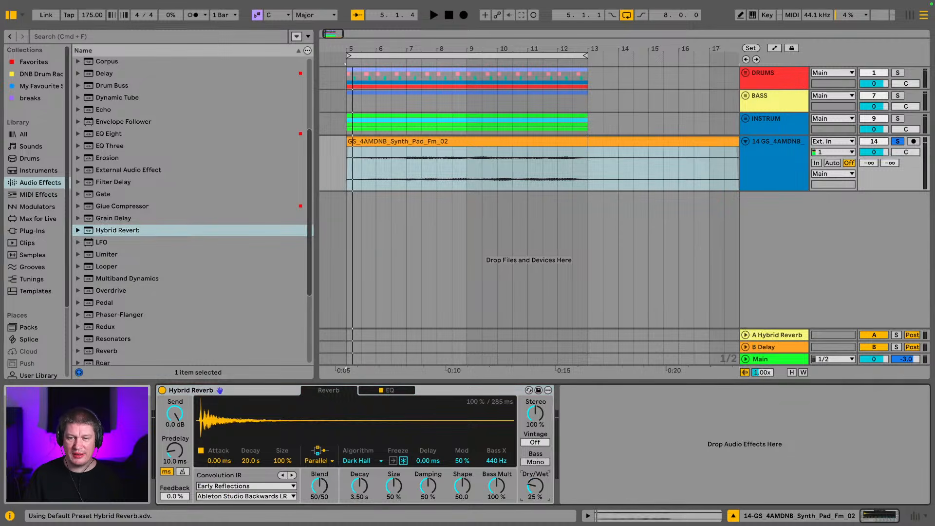
scroll(219, 300, "up", 1)
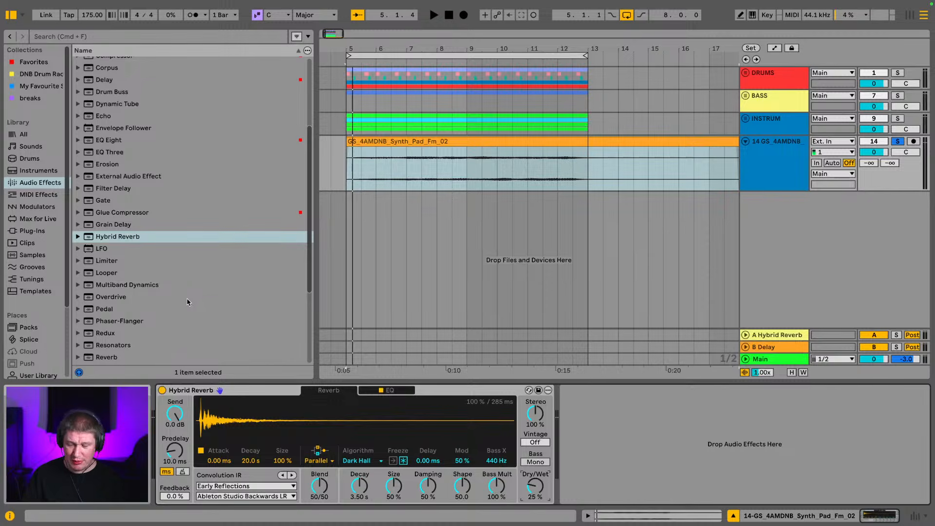
scroll(187, 302, "up", 1)
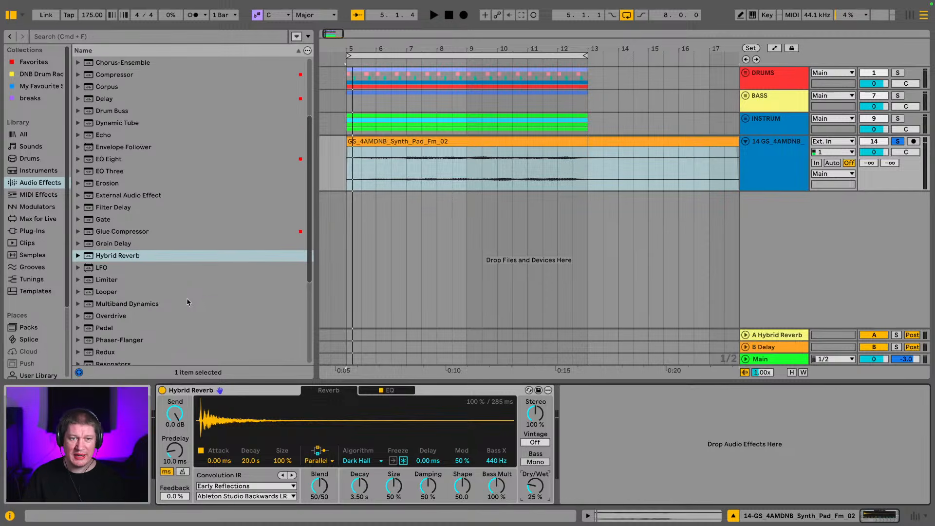
scroll(182, 220, "up", 2)
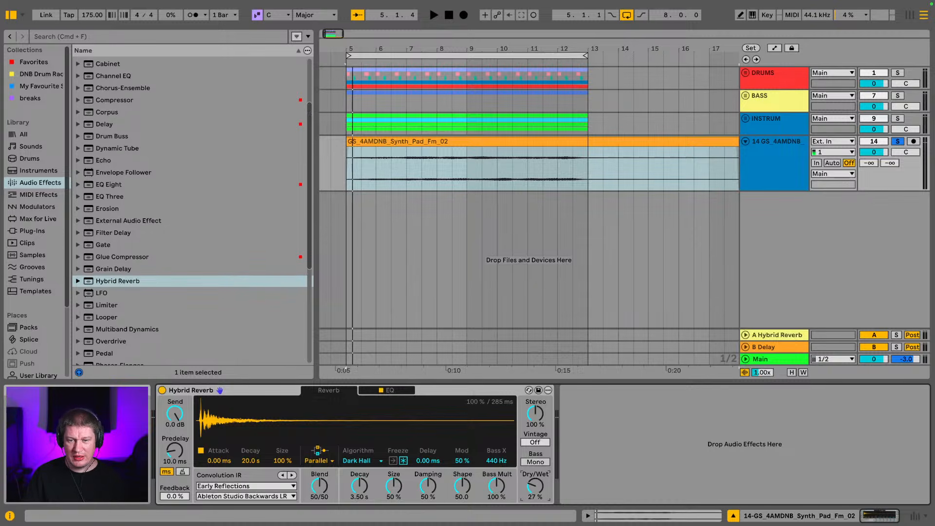
scroll(207, 243, "up", 2)
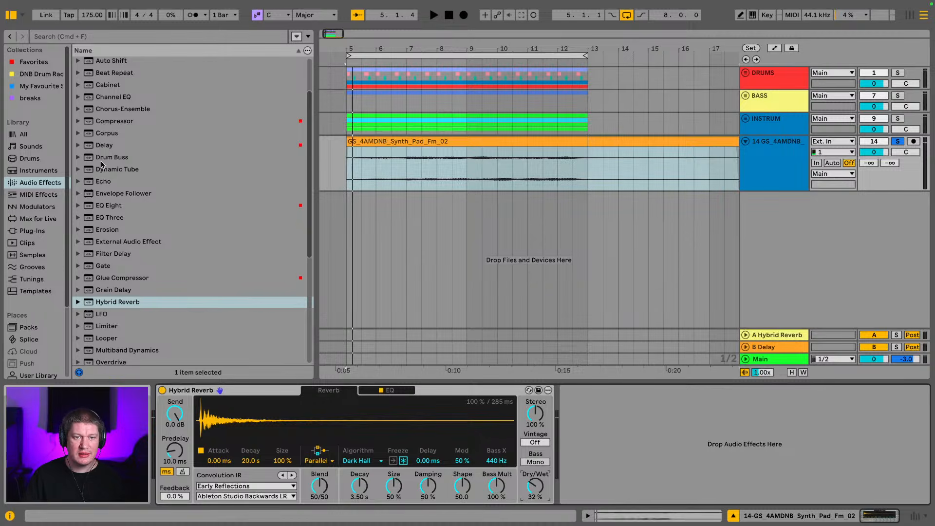
- Insert the Delay effect before the Hybrid Reverb on the pad track and set its Dry/Wet to 33%
left_click(106, 146)
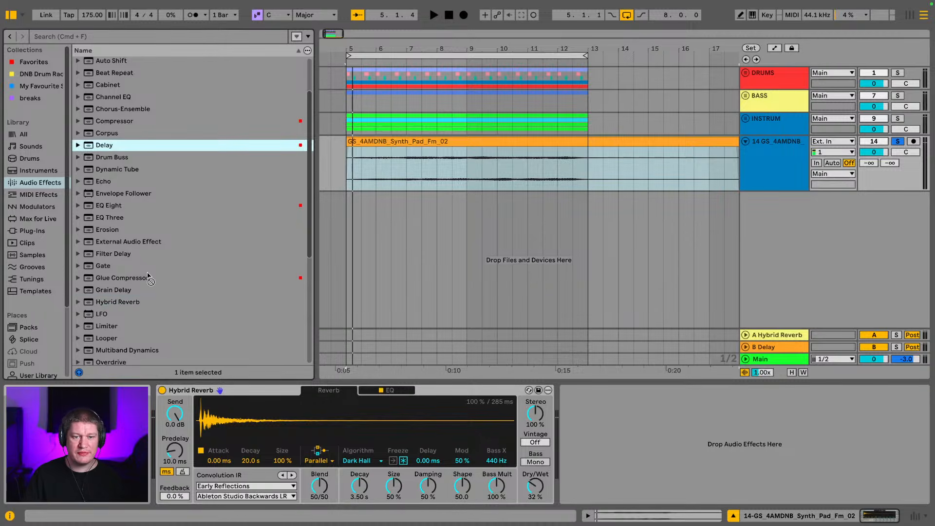
left_click_drag(149, 278, 166, 409)
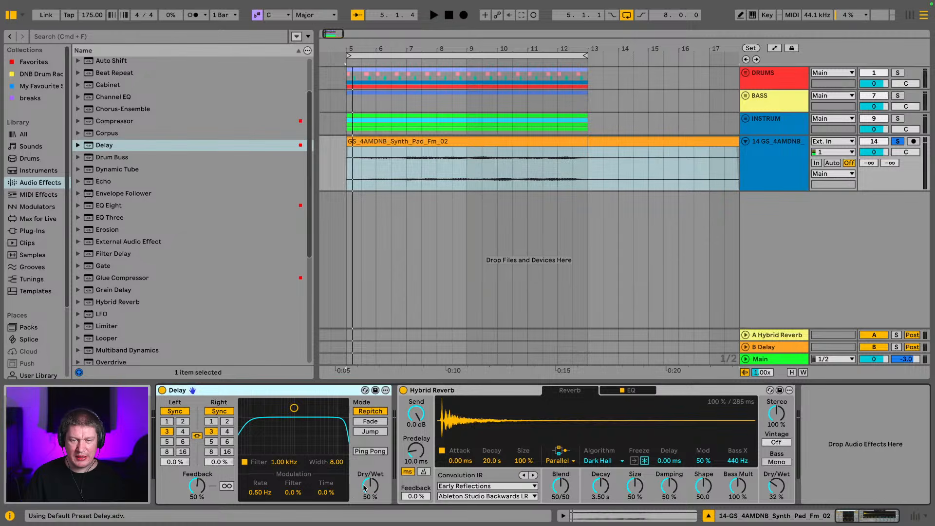
left_click_drag(364, 487, 364, 494)
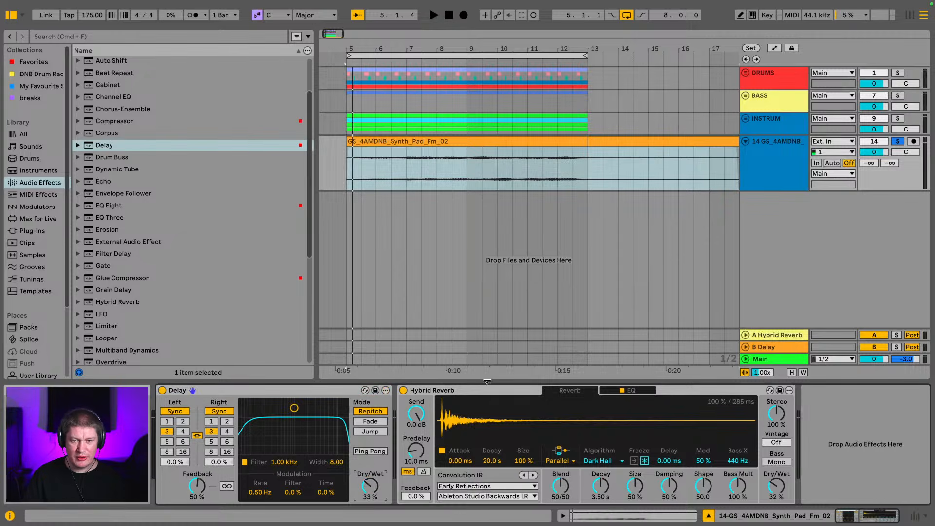
- Play the soloed pad track, enable Ping Pong on the Delay and raise its Dry/Wet to 37%
left_click(783, 140)
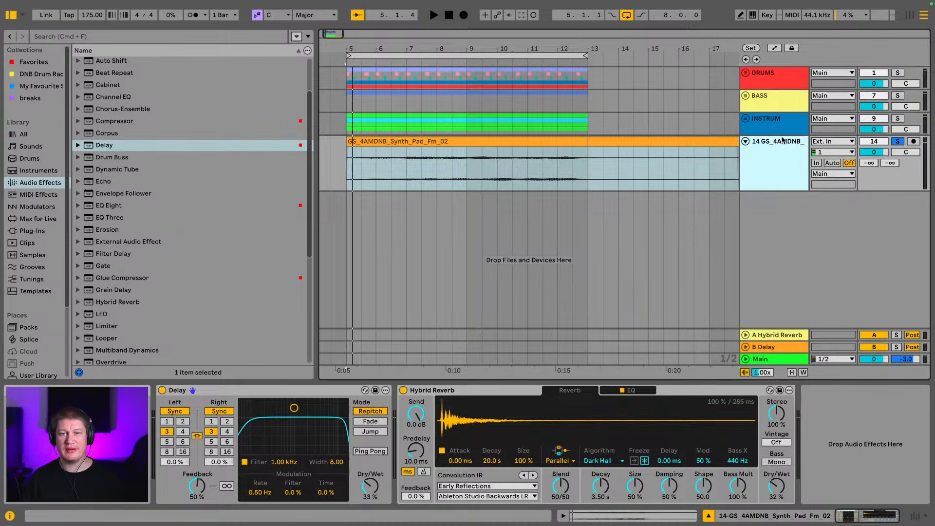
key("space")
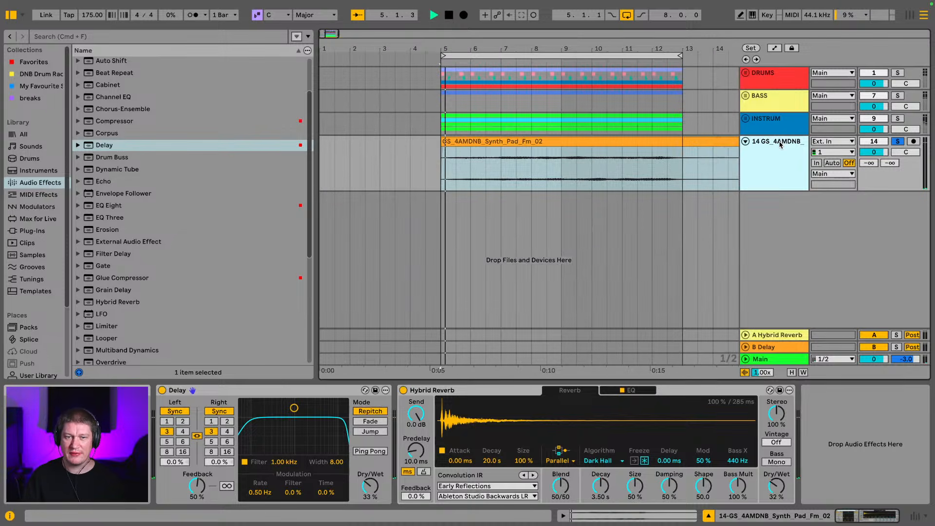
left_click(370, 451)
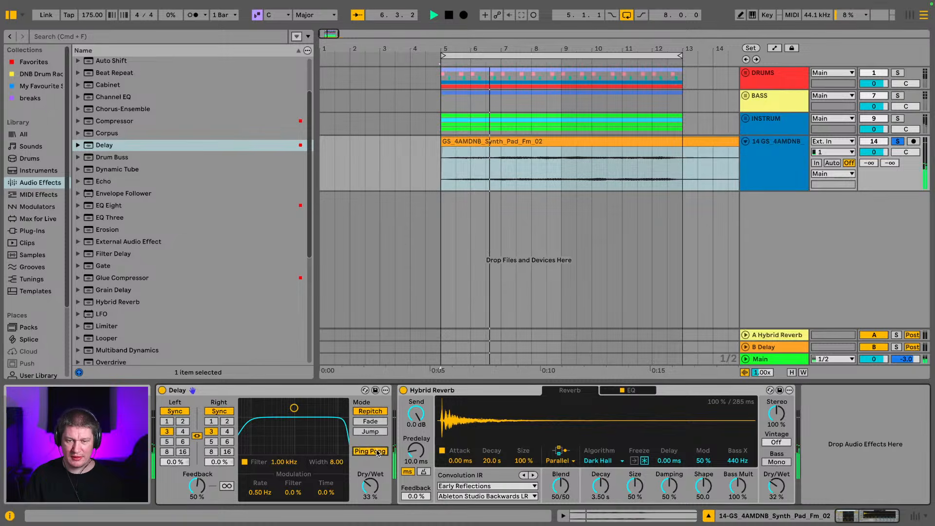
left_click_drag(370, 486, 370, 484)
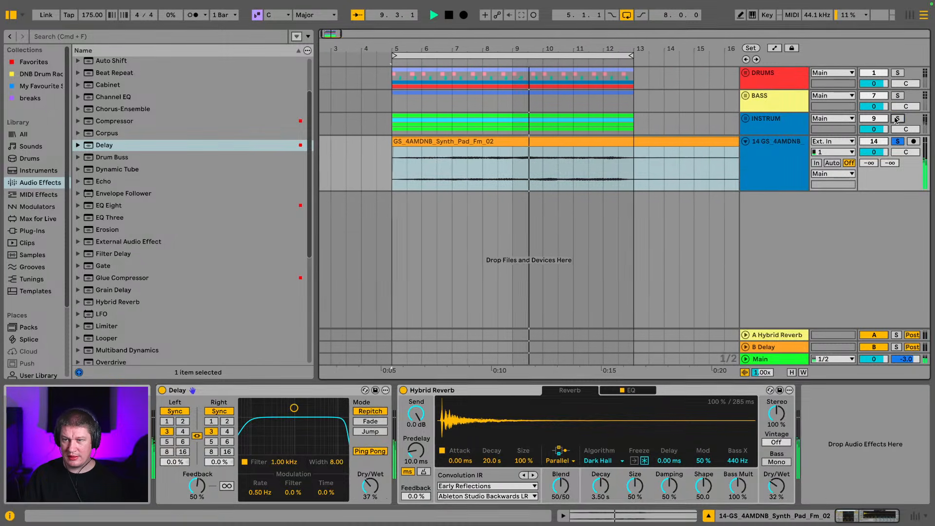
- Solo the INSTRUM group alongside the pad track and lower the pad clip's gain to -33.4 dB
left_click(898, 118)
left_click(760, 146)
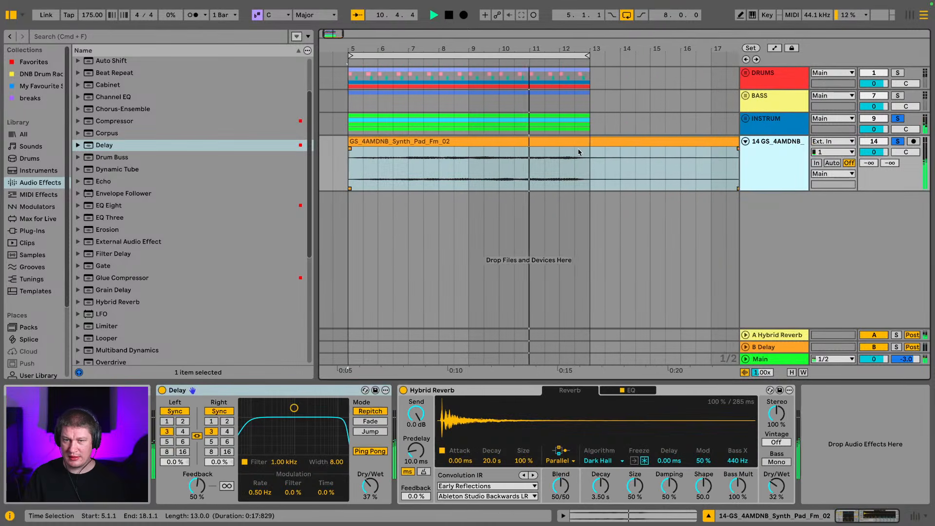
left_click(594, 141)
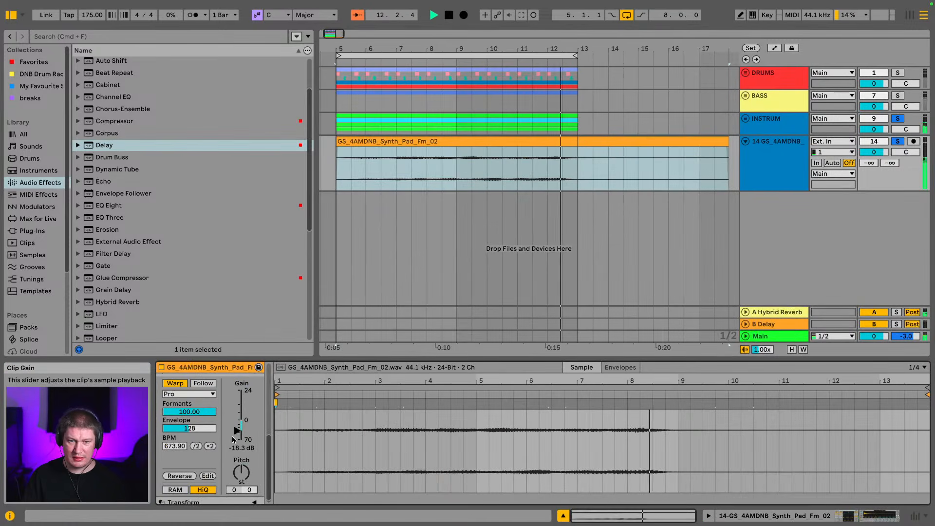
left_click_drag(238, 431, 238, 436)
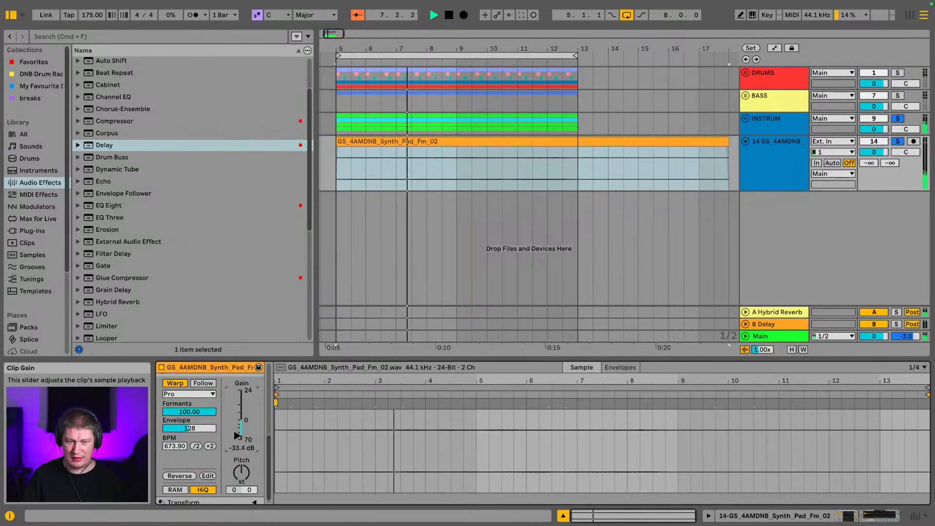
- Turn off solo on the pad track and the INSTRUM group to hear the pad in the full mix
left_click(754, 161)
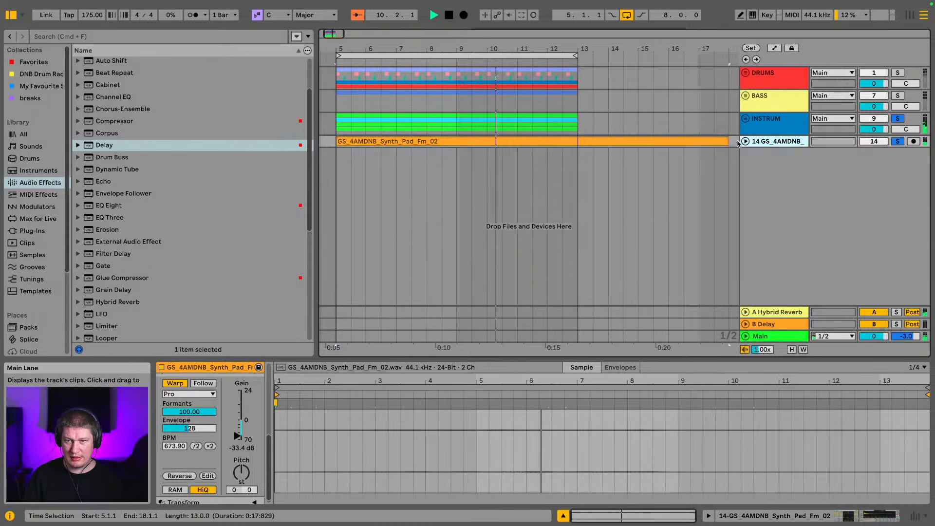
left_click(460, 141)
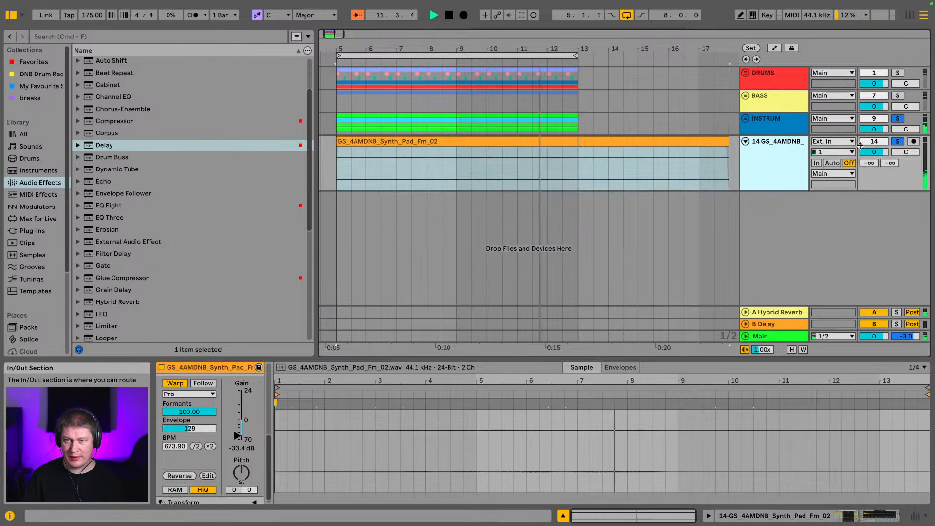
left_click(899, 143)
left_click(899, 143)
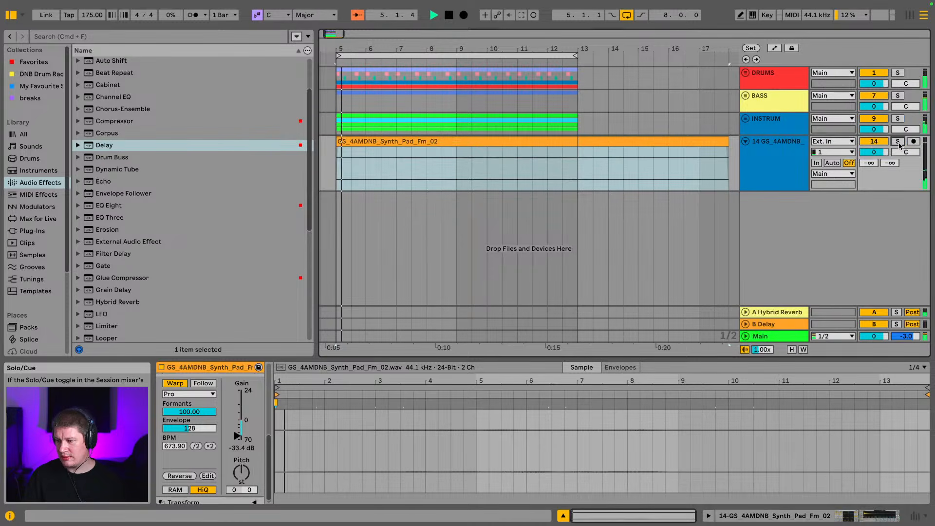
- Hide the browser, shorten the pad clip so it ends at bar 13, and fold the pad track
left_click(13, 19)
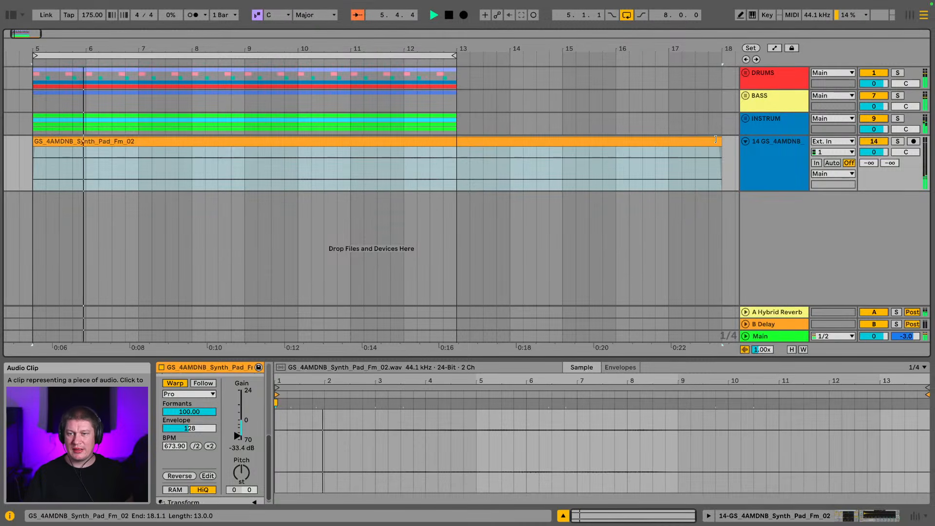
left_click_drag(721, 166, 458, 167)
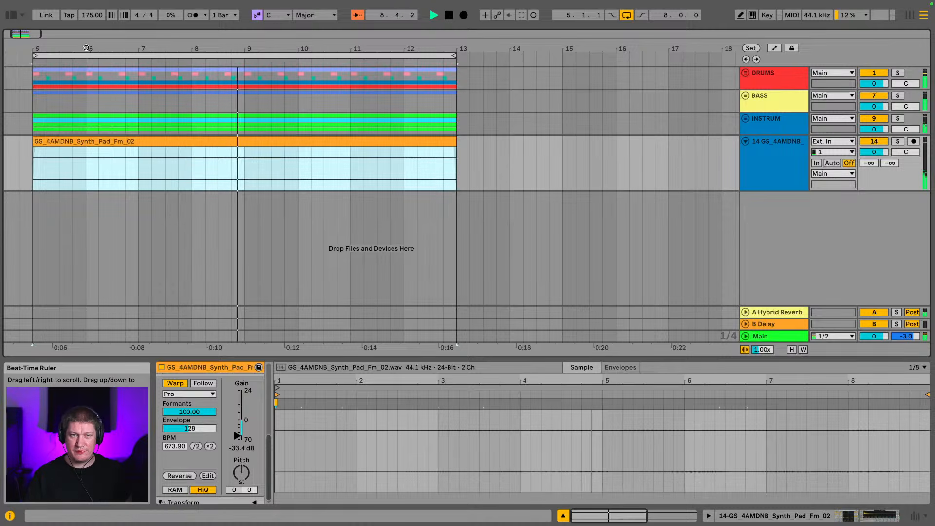
mouse_move(309, 65)
left_mouse_down()
mouse_move(322, 76)
mouse_move(312, 75)
left_mouse_up()
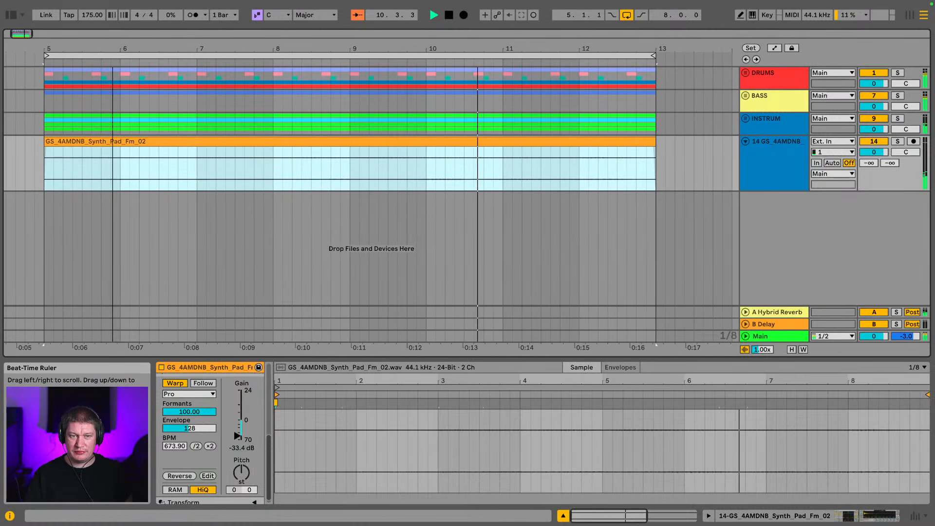
left_click(745, 141)
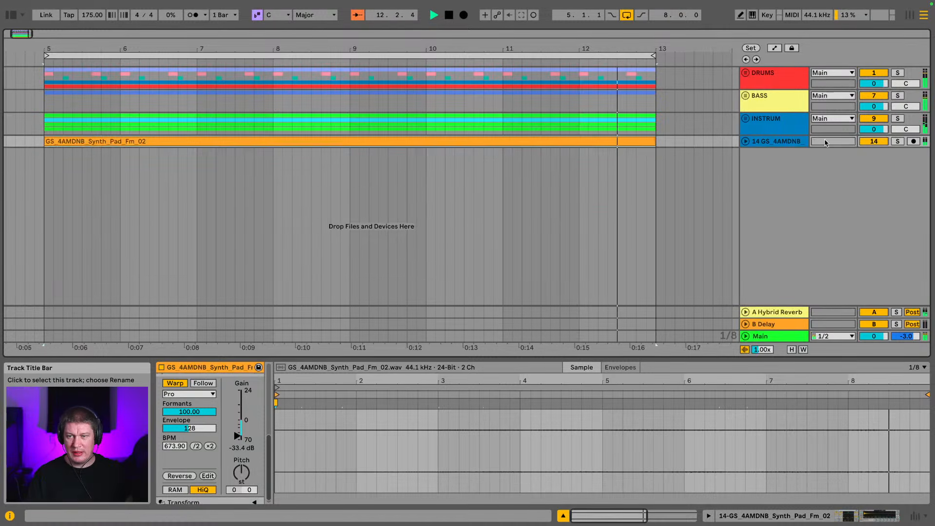
- Solo the pad track, check its level in the Session View mixer, and set the pad clip's gain to -26.6 dB
left_click(897, 141)
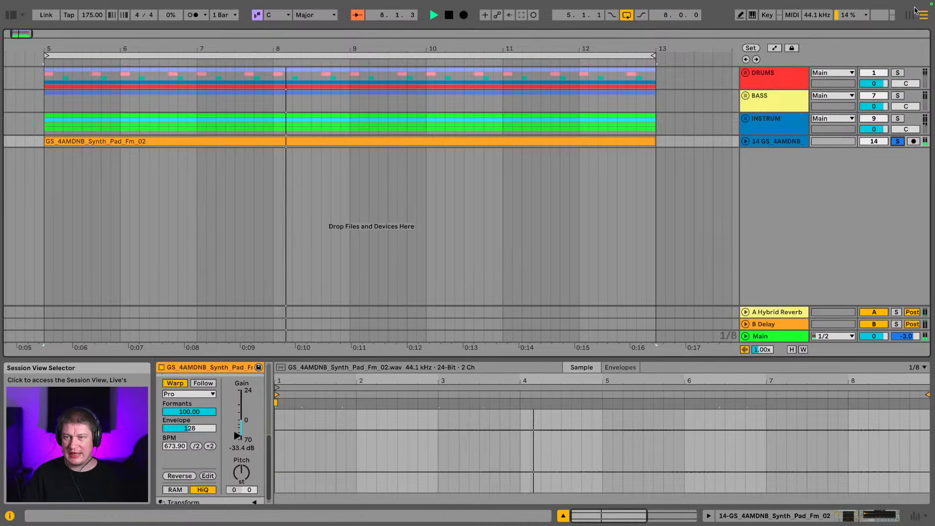
key("Tab")
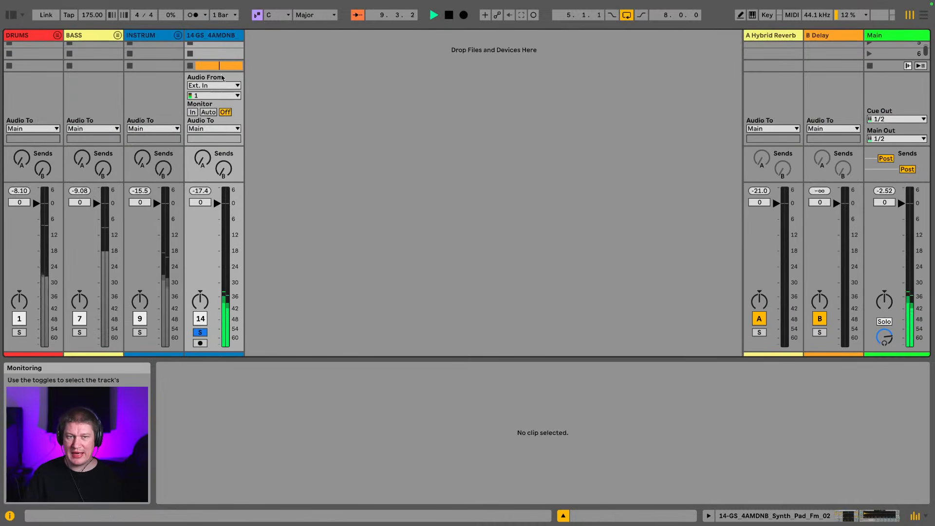
left_click(221, 39)
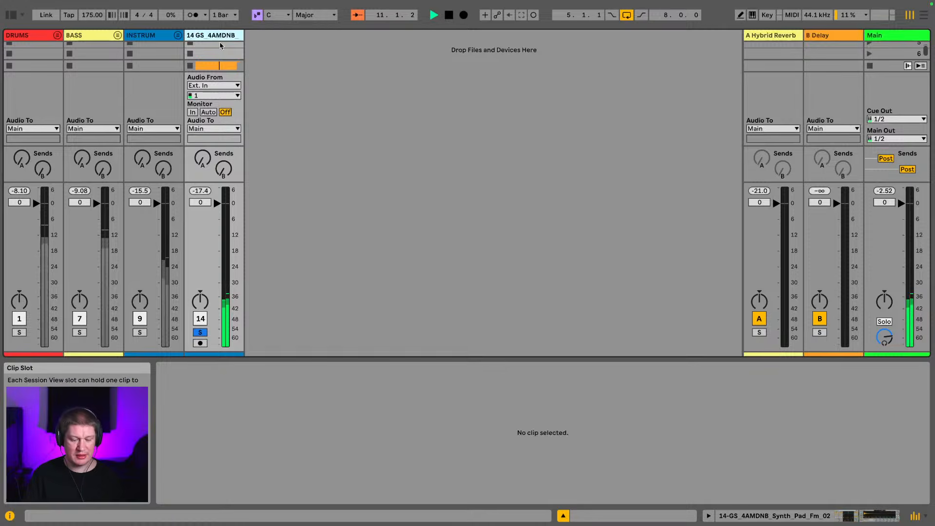
key("Tab")
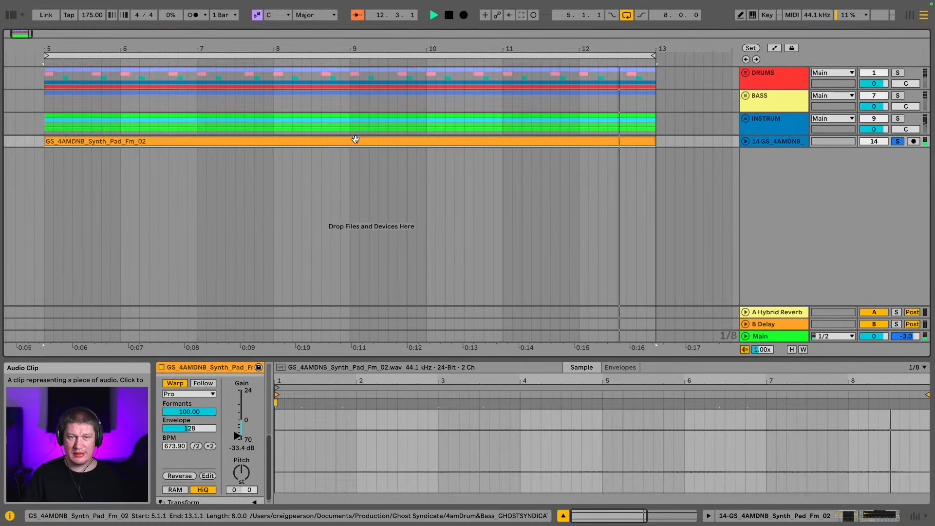
left_click_drag(240, 437, 240, 435)
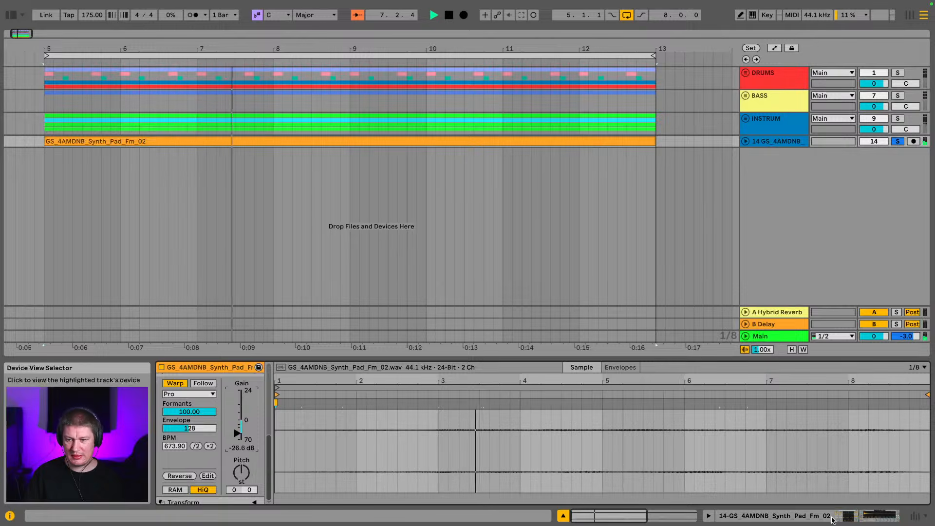
- Set the Dry/Wet of both the Delay and the Hybrid Reverb on the pad track to 40%
left_click(848, 516)
left_click_drag(371, 486, 371, 482)
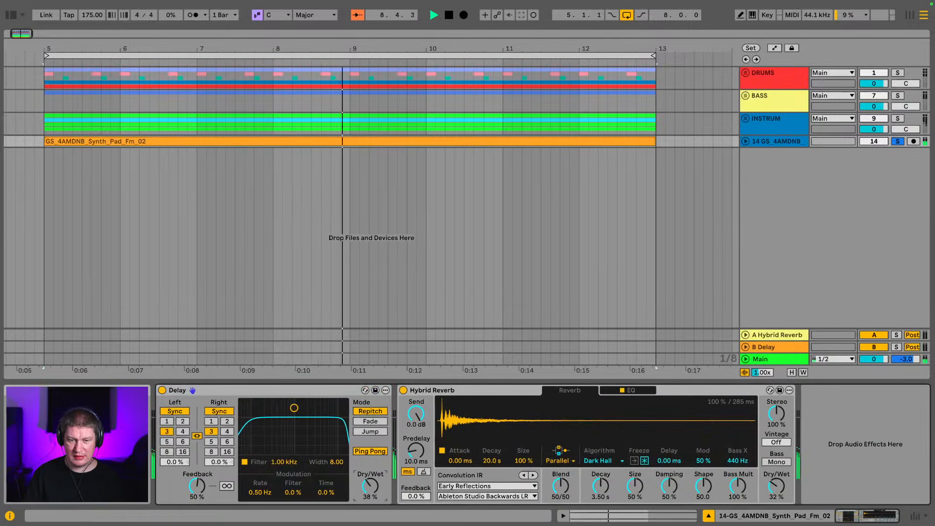
left_click_drag(762, 486, 762, 481)
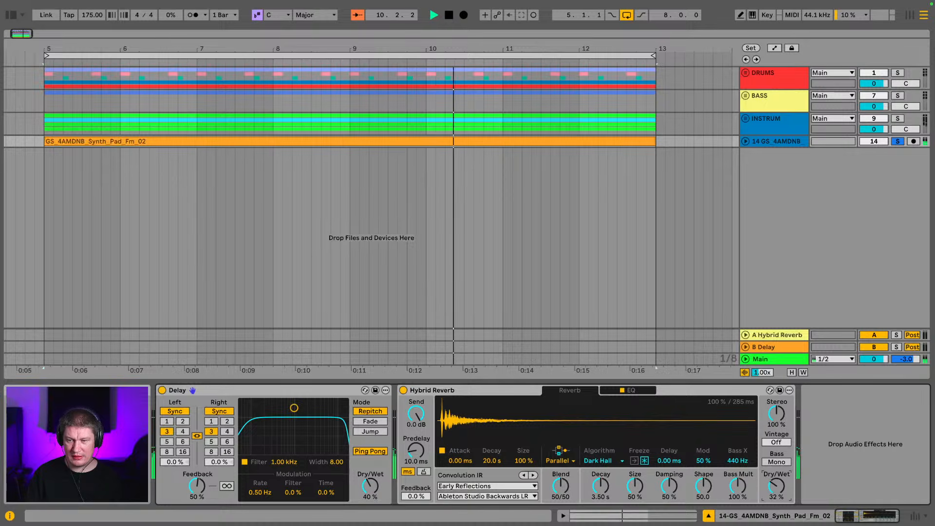
- Change the Hybrid Reverb's Convolution IR to Long Synth Hall from the Halls category
left_click(484, 486)
left_click(502, 427)
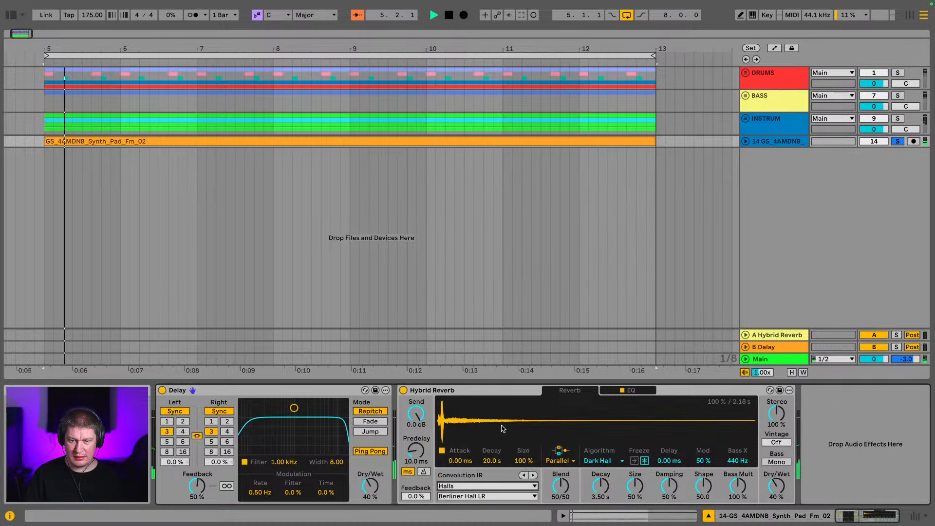
left_click(487, 496)
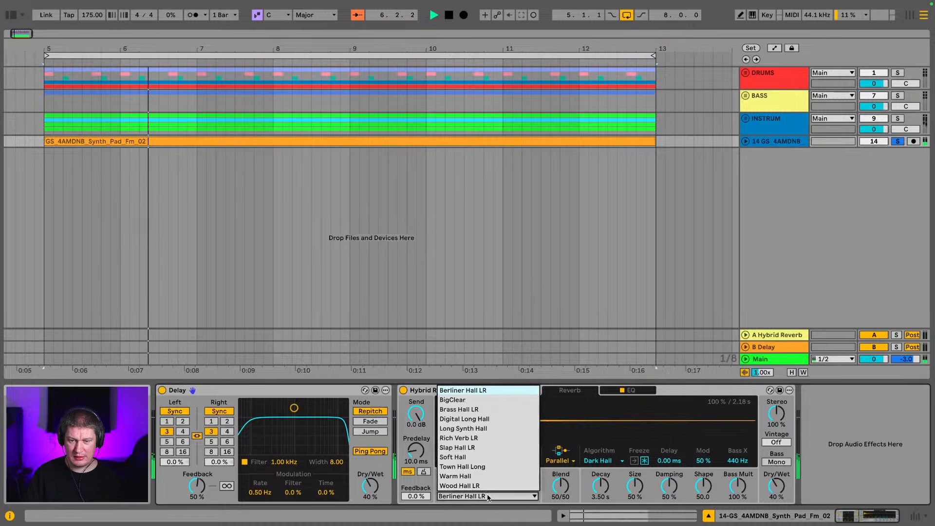
left_click(499, 429)
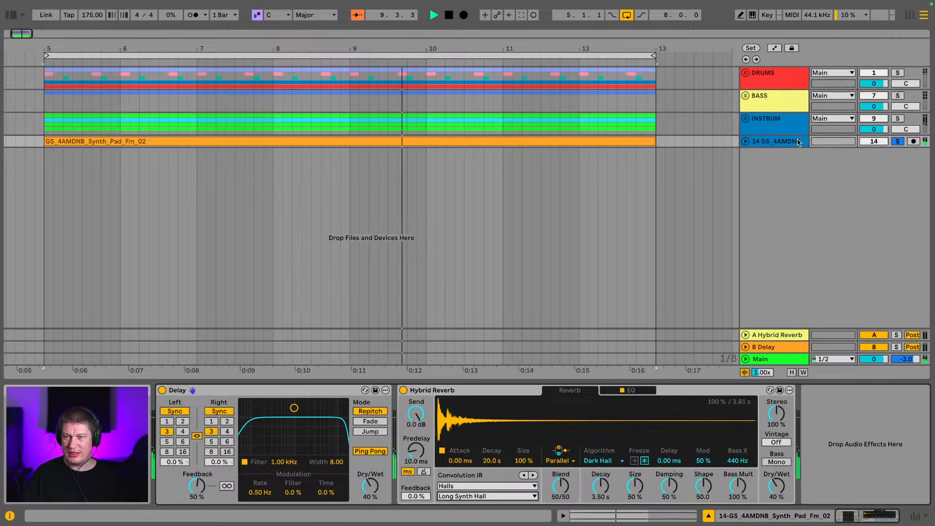
- Move the pad track into the INSTRUM group and audition the group soloed and in the full mix
left_click_drag(800, 140, 799, 131)
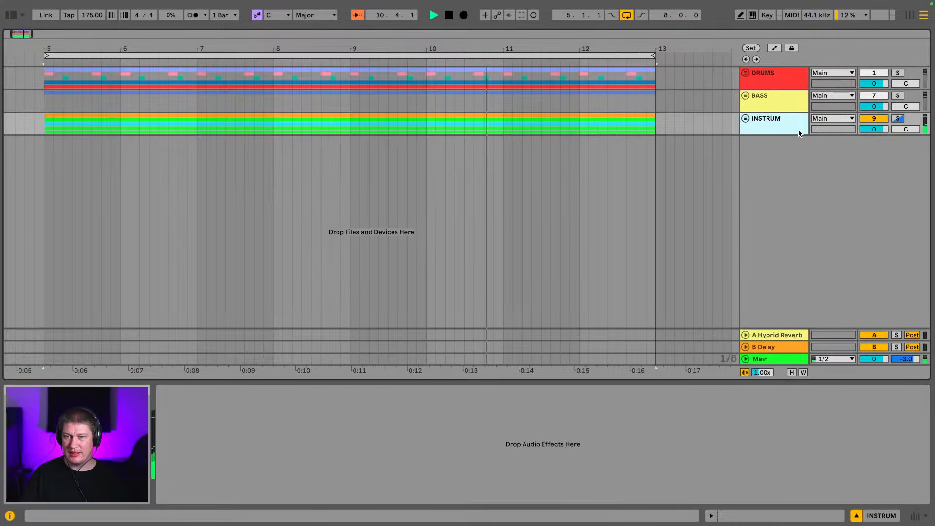
left_click(745, 118)
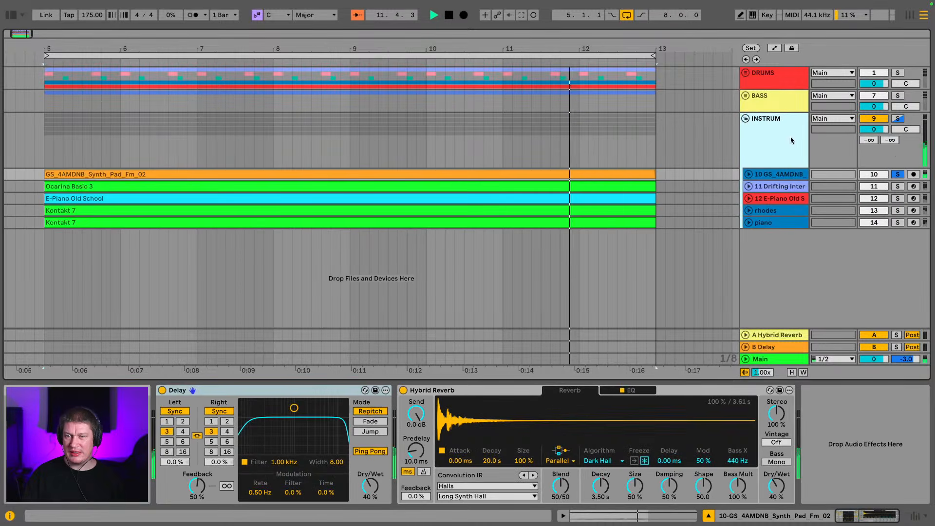
left_click(897, 119)
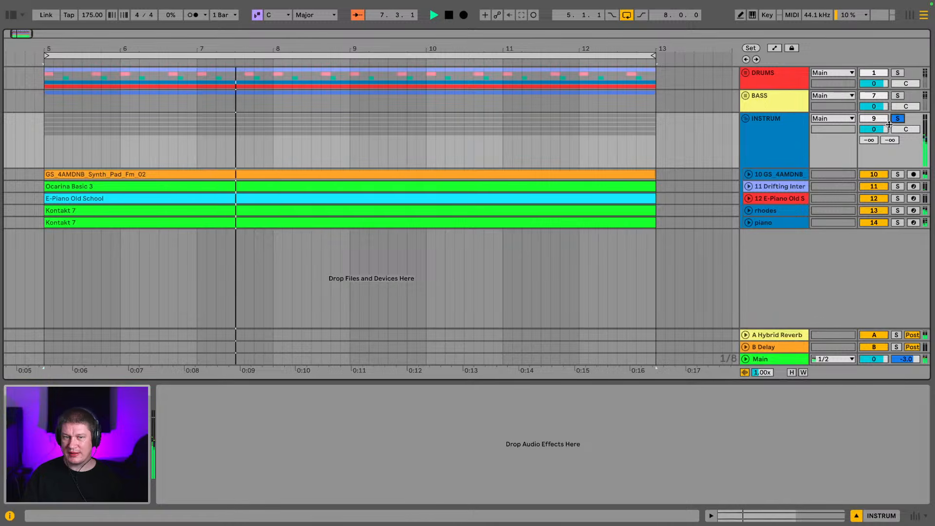
left_click(898, 120)
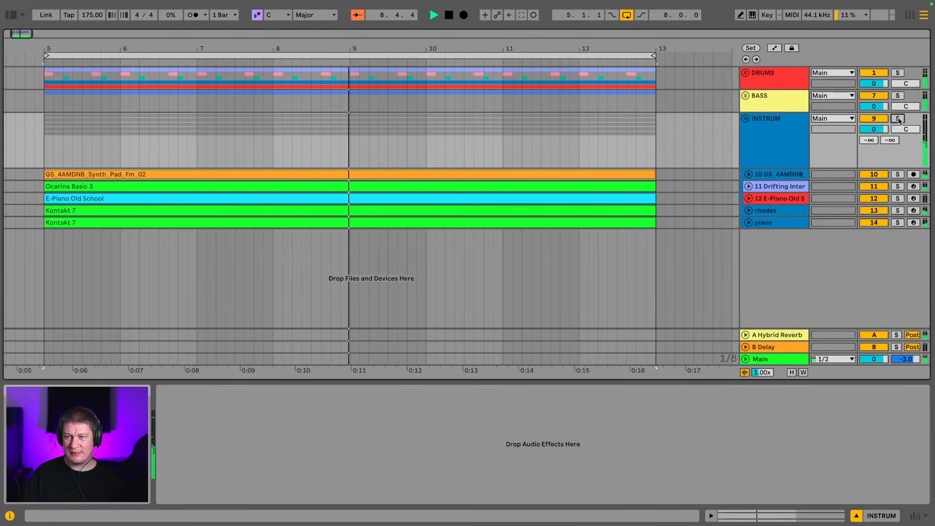
- Show the grouped tracks in the Session View mixer, set the pad track's volume to -6.2 dB and raise its Send A
left_click(745, 119)
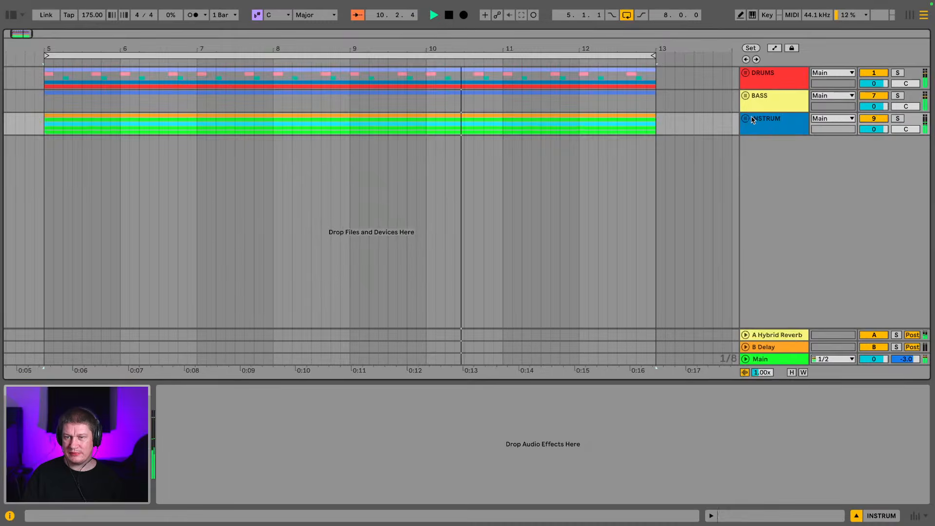
left_click(746, 119)
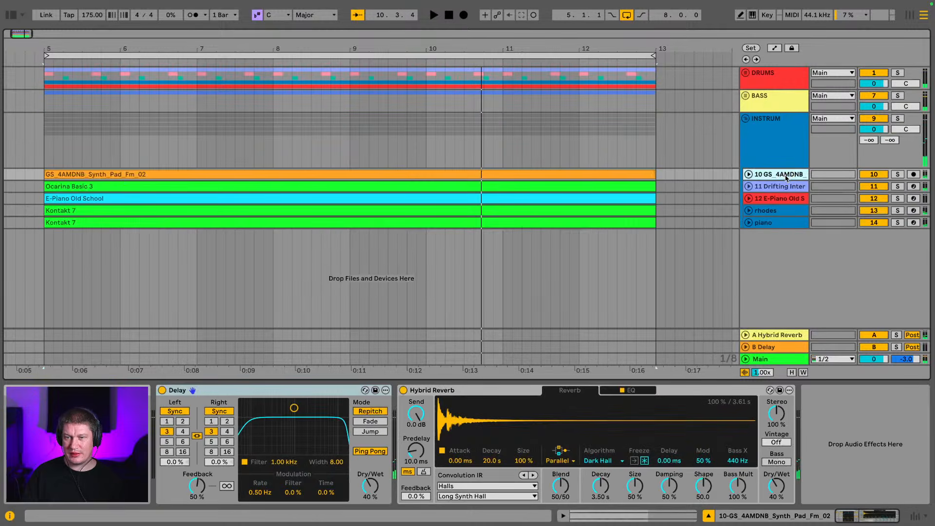
key("Tab")
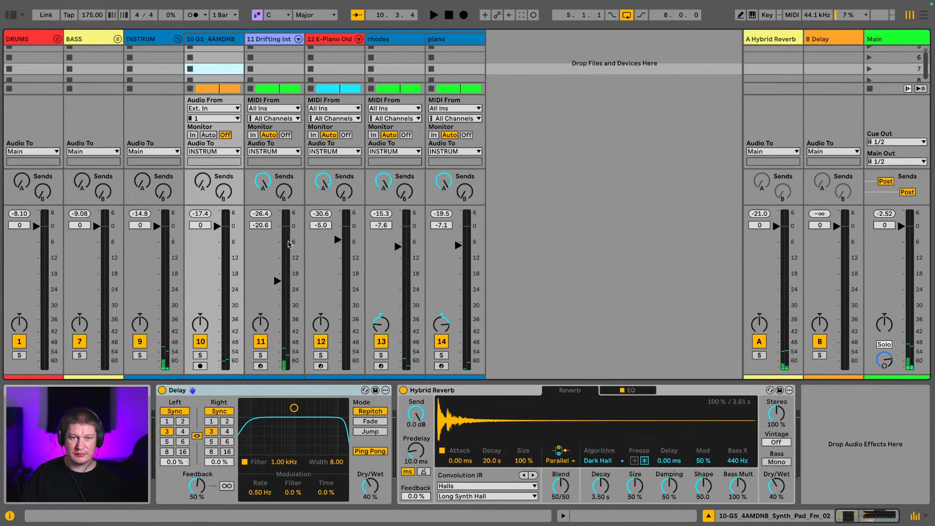
key("space")
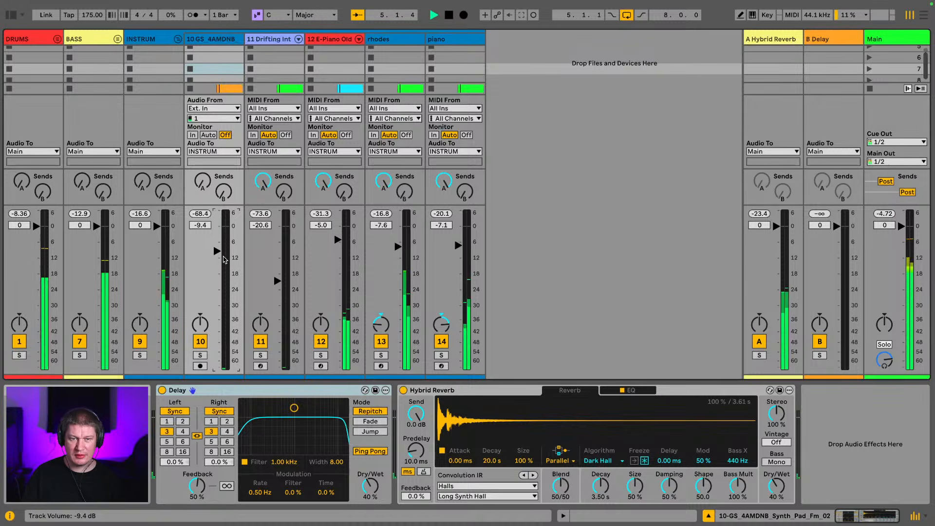
left_click_drag(218, 251, 218, 247)
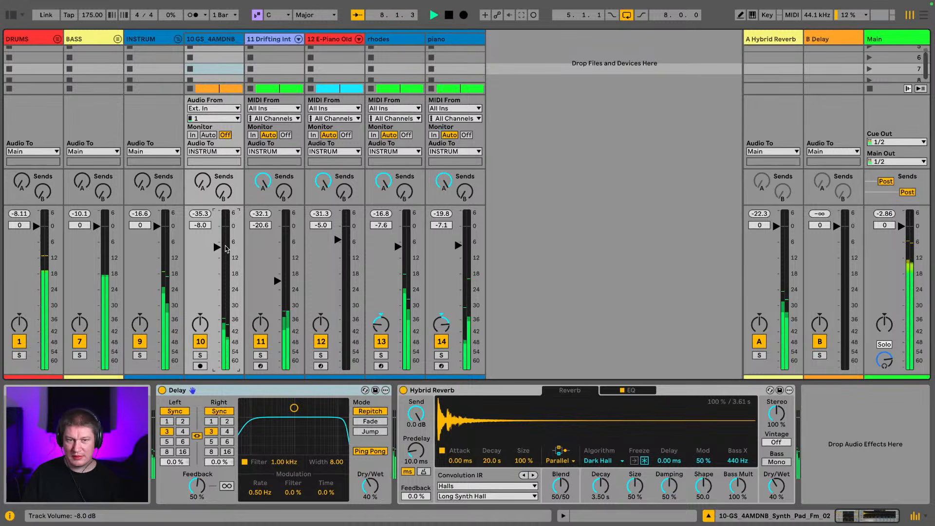
left_click_drag(217, 247, 217, 242)
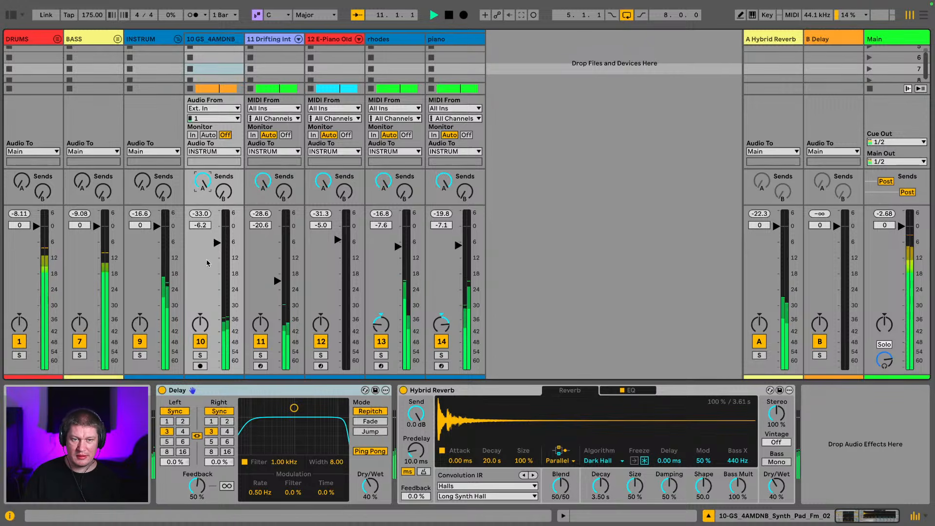
- Raise the pad track's volume to -4.8 dB during playback, and return to the Arrangement View with the INSTRUM group folded
left_click_drag(213, 250, 214, 247)
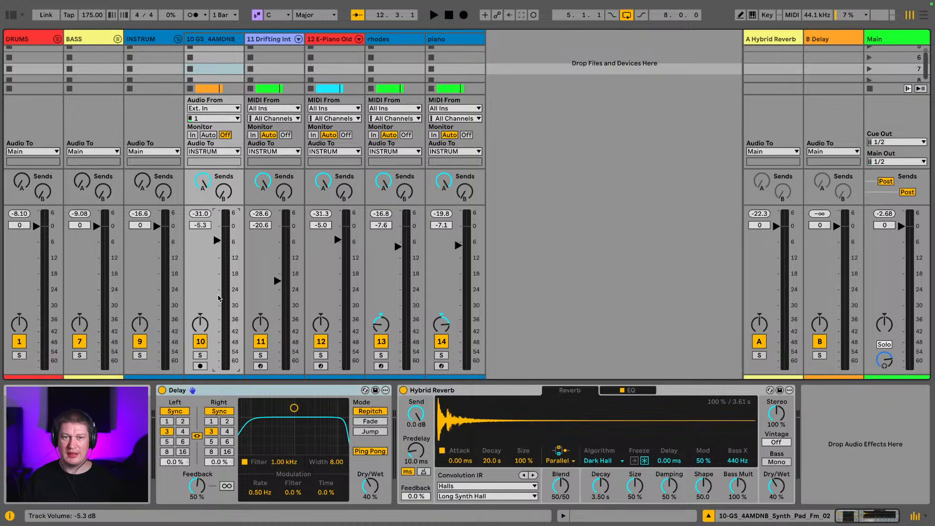
key("space")
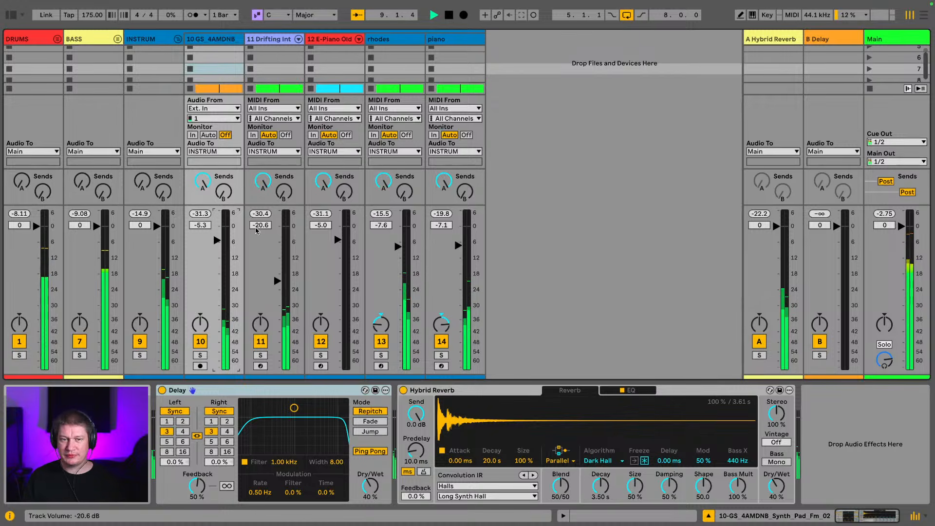
left_click_drag(217, 239, 217, 239)
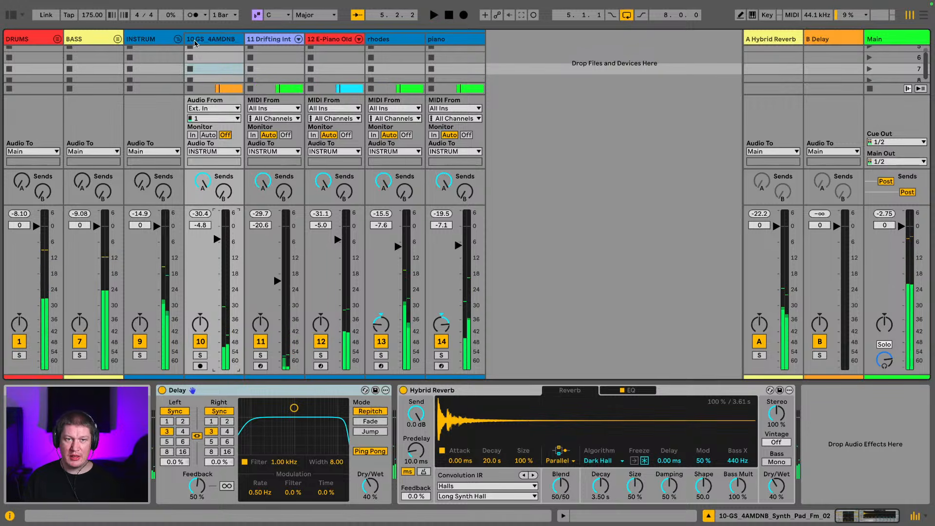
left_click(178, 40)
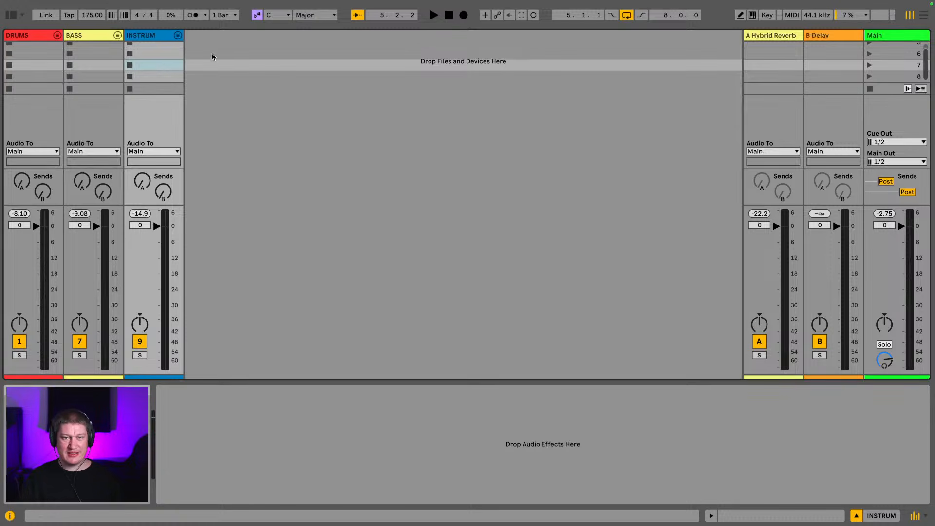
key("Tab")
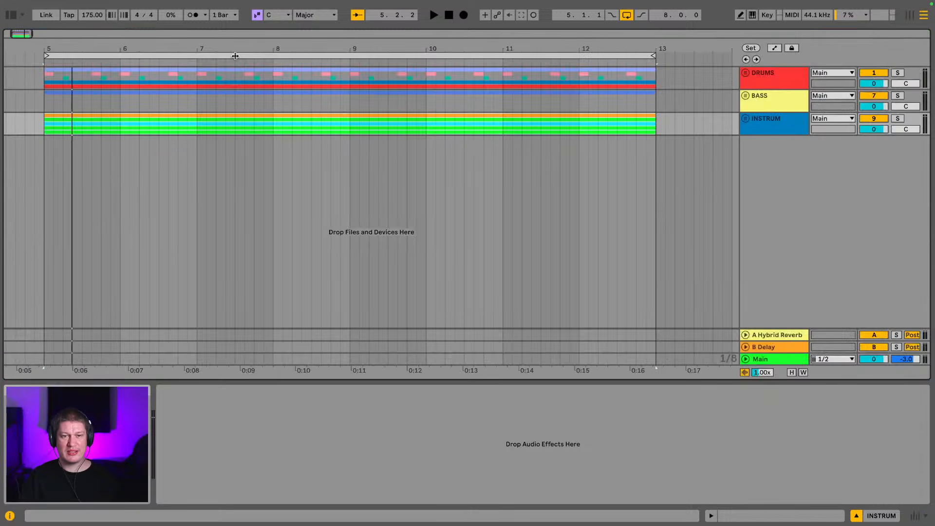
- Select the looped range from bar 5 to bar 13 across the arrangement and audition it briefly
left_click_drag(334, 52, 334, 35)
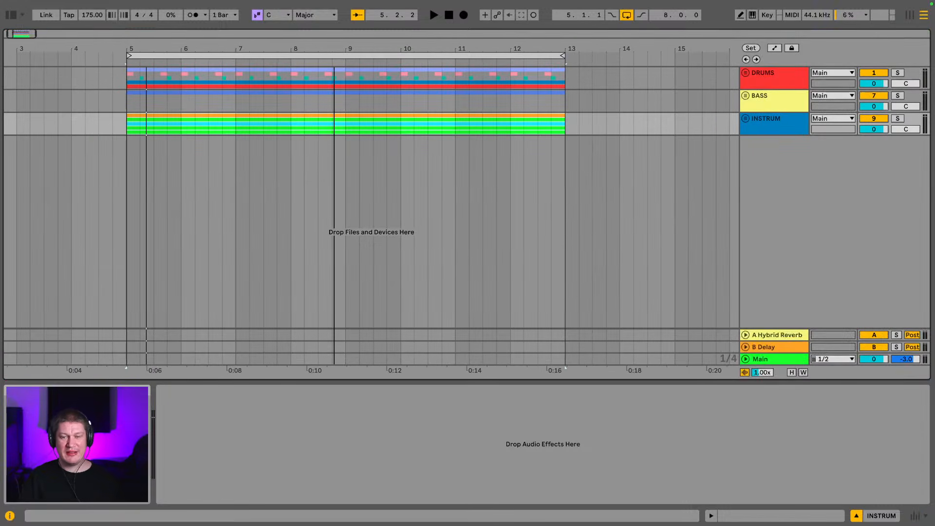
left_click(333, 53)
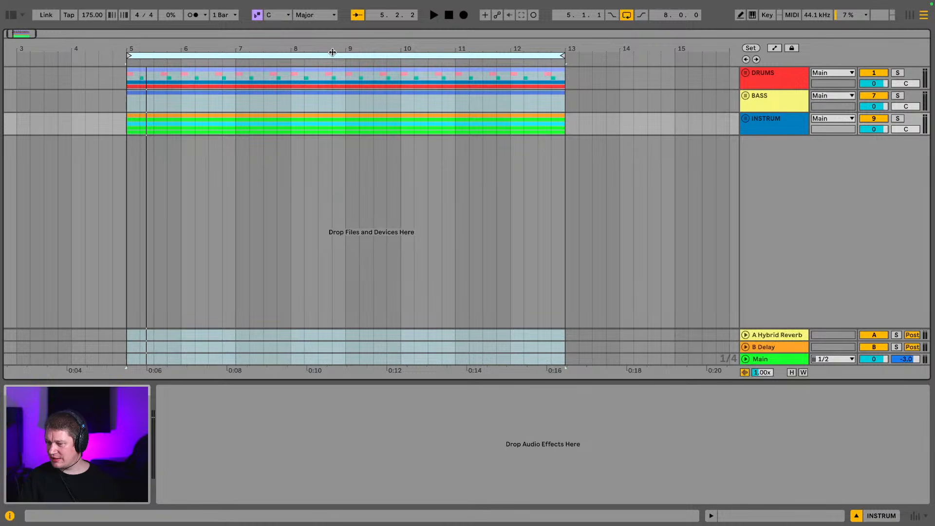
key("space")
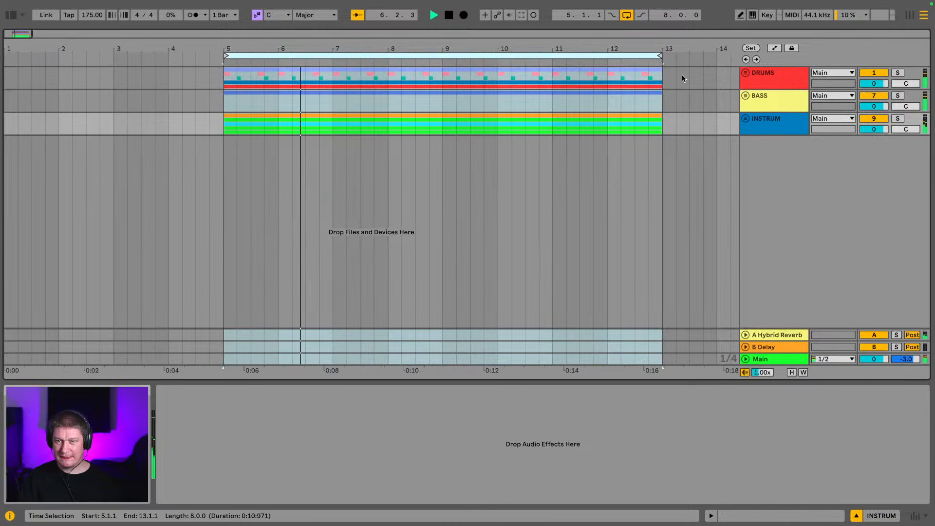
key("space")
left_click_drag(499, 49, 384, 48)
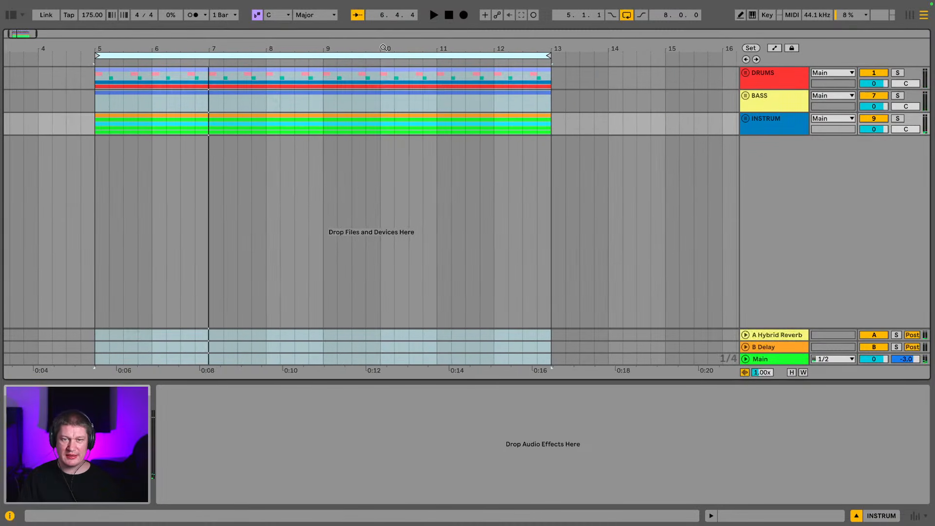
- Show the DRUMS group's effect chain and audition the loop with the whole mix
left_click(772, 84)
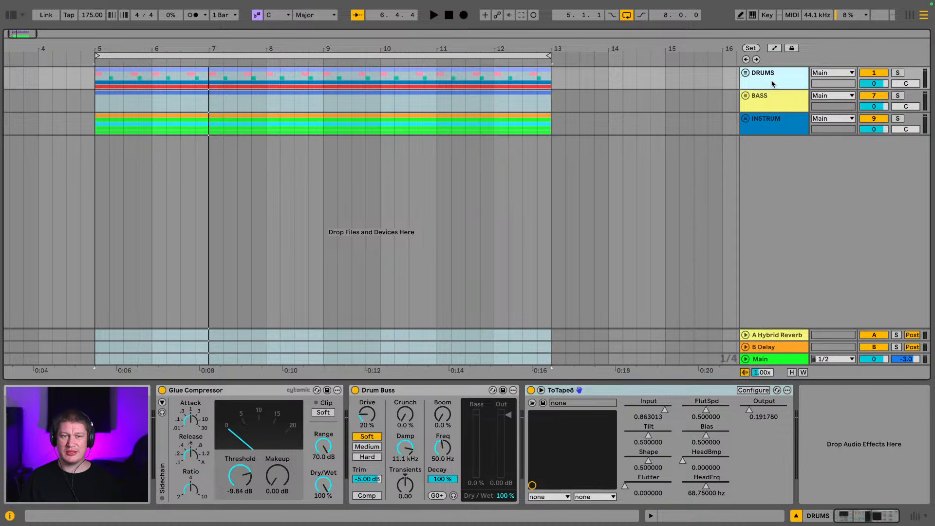
key("space")
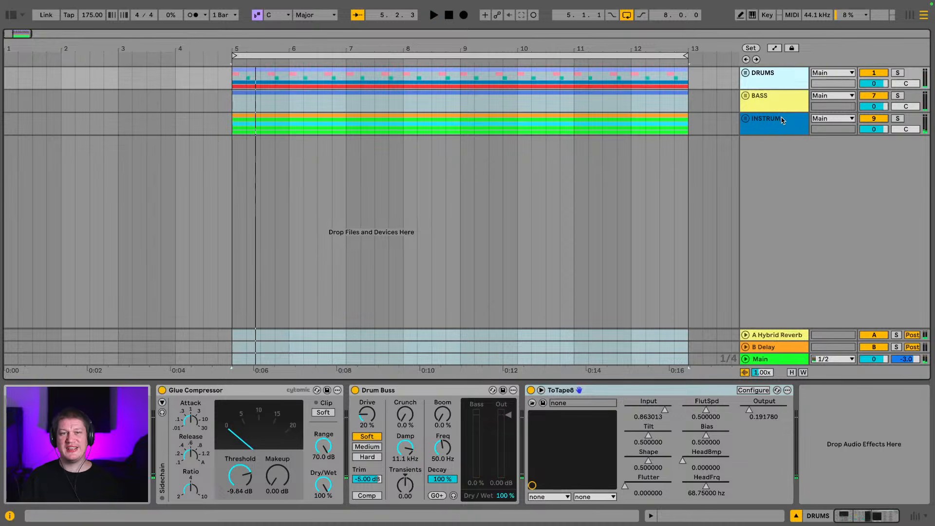
key("space")
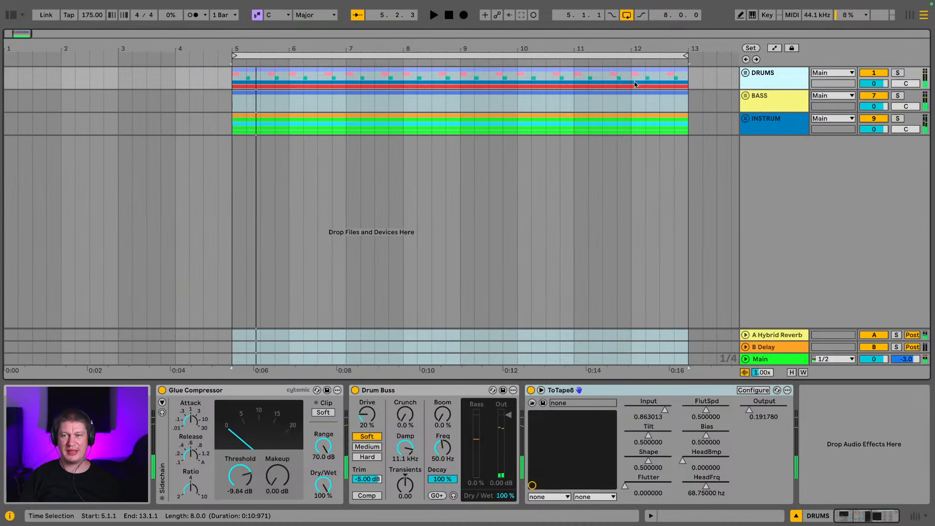
left_click_drag(575, 44, 530, 44)
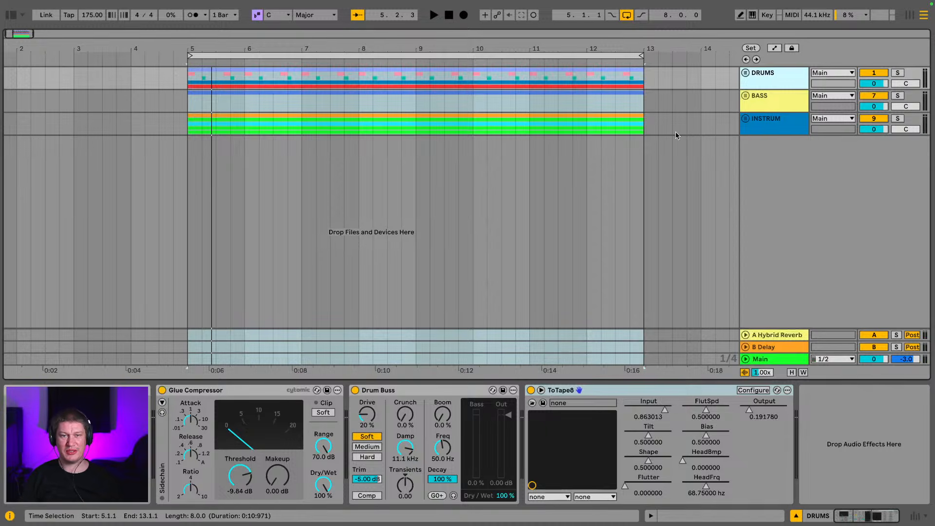
left_click_drag(594, 45, 593, 66)
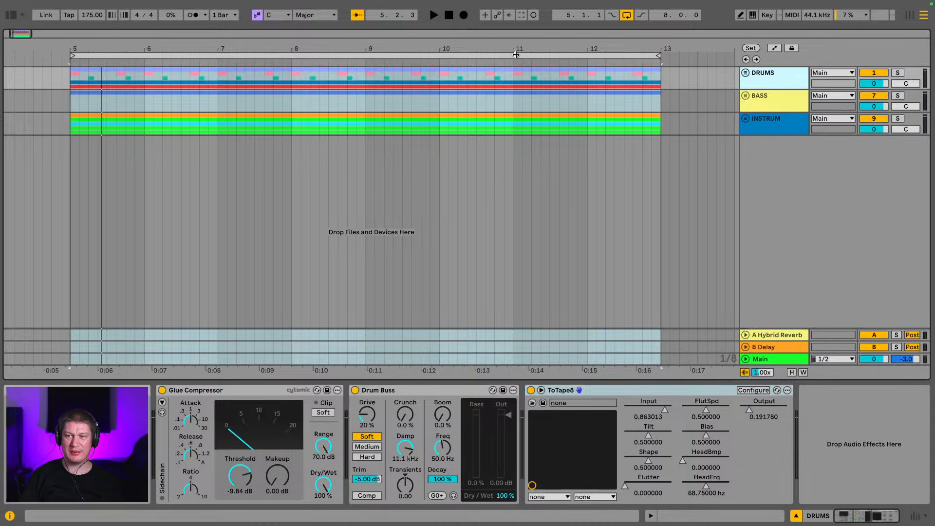
- Play the loop, check the Main output level in the Session View mixer, and return to the Arrangement View
key("space")
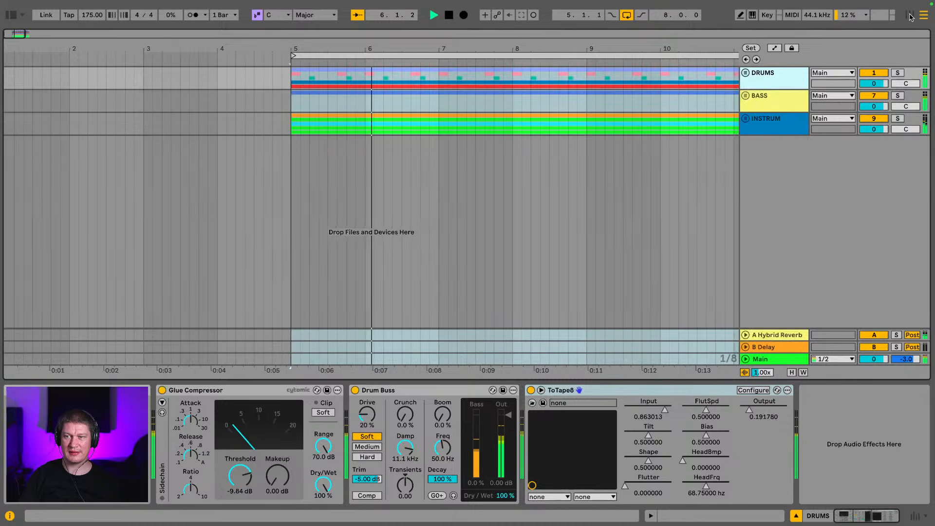
left_click(910, 15)
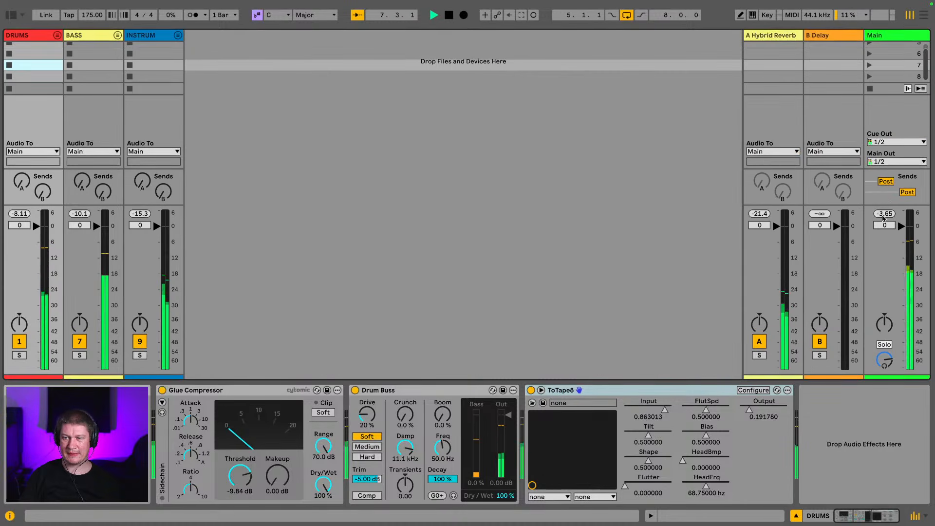
key("Tab")
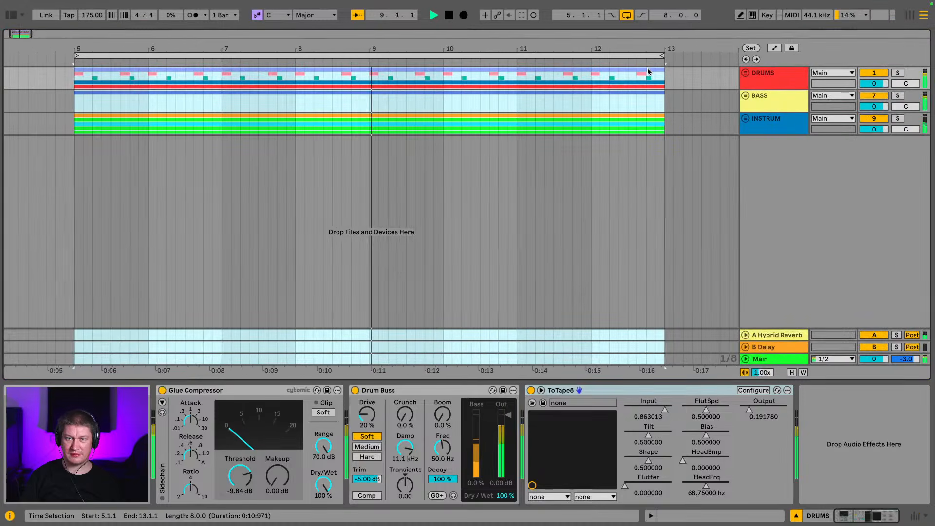
- Unfold the INSTRUM group and deactivate the synth pad, Drifting Interferences and E-Piano Old School tracks
left_click(745, 119)
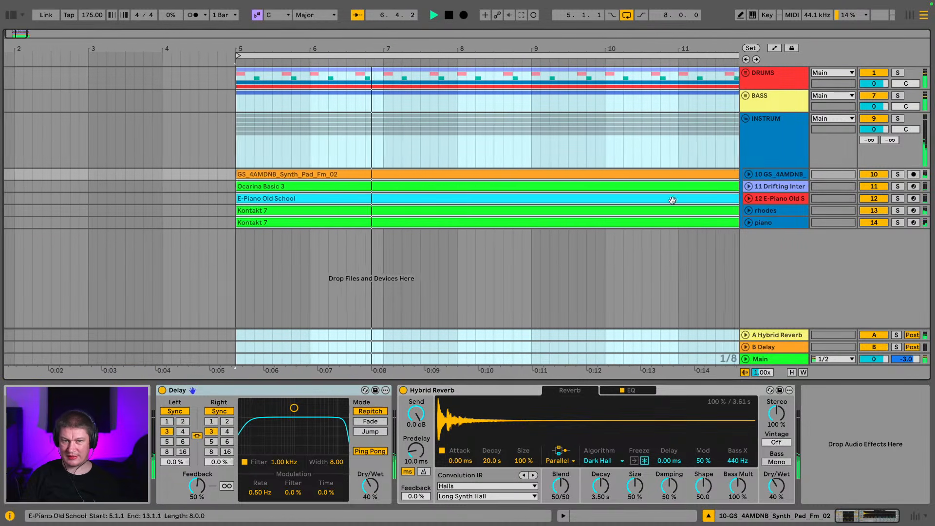
left_click(874, 186)
left_click(873, 198)
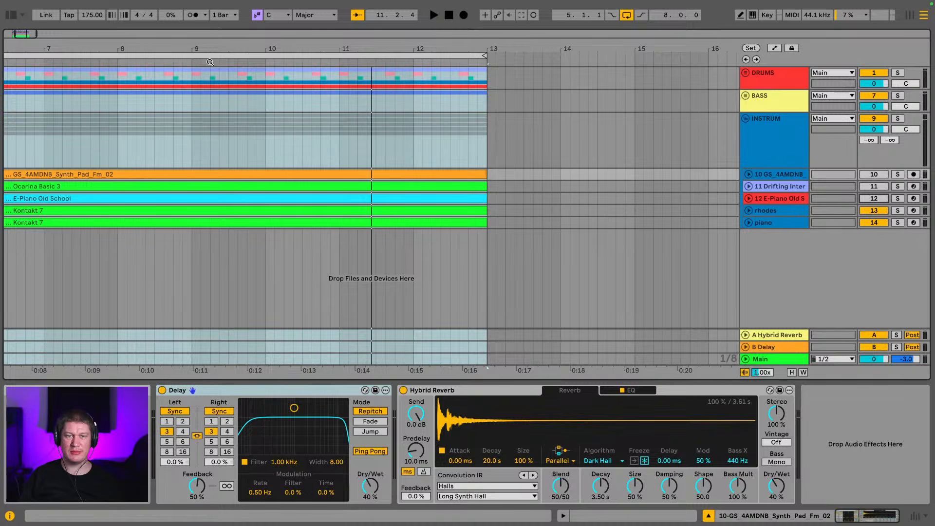
left_click_drag(217, 49, 371, 51)
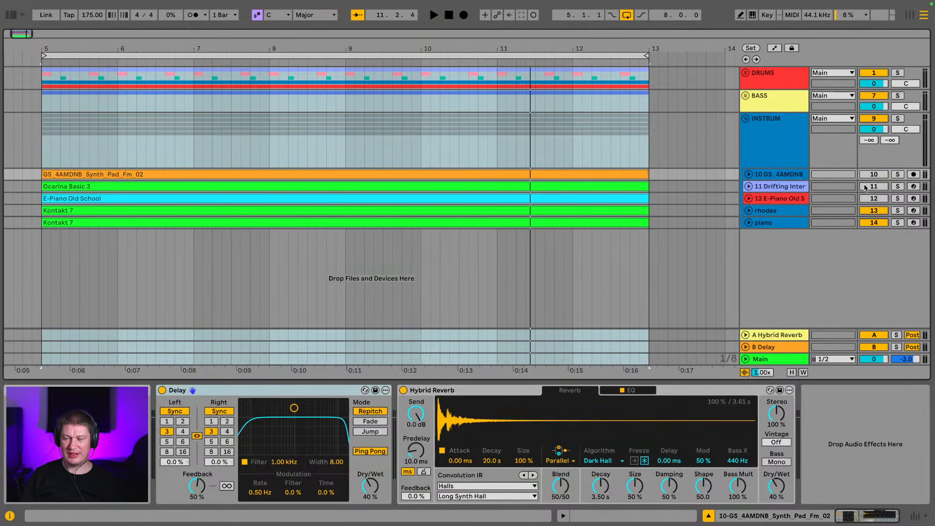
- Unfold the Drifting Interferences track and audition its melody from 7.4.1, first soloed and again with the solo off
left_click(898, 187)
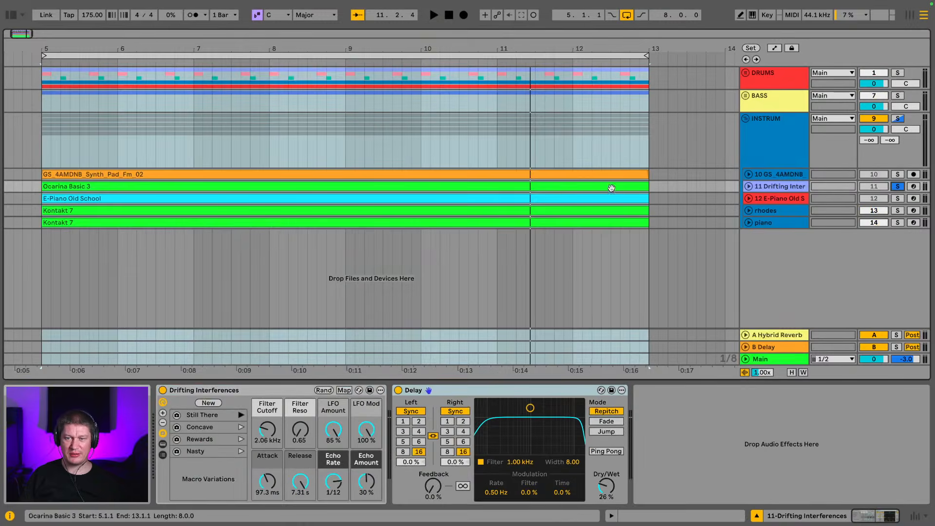
left_click(749, 187)
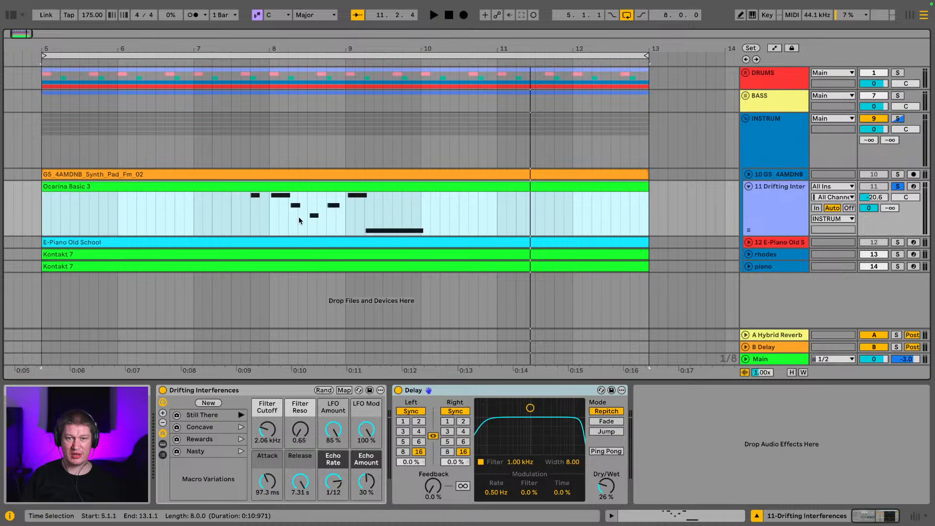
left_click(248, 214)
key("space")
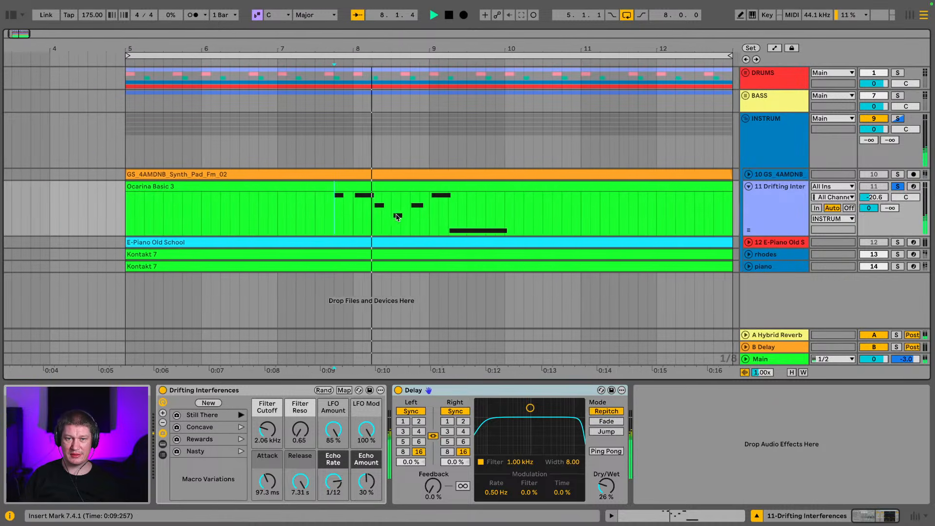
left_click(898, 188)
key("space")
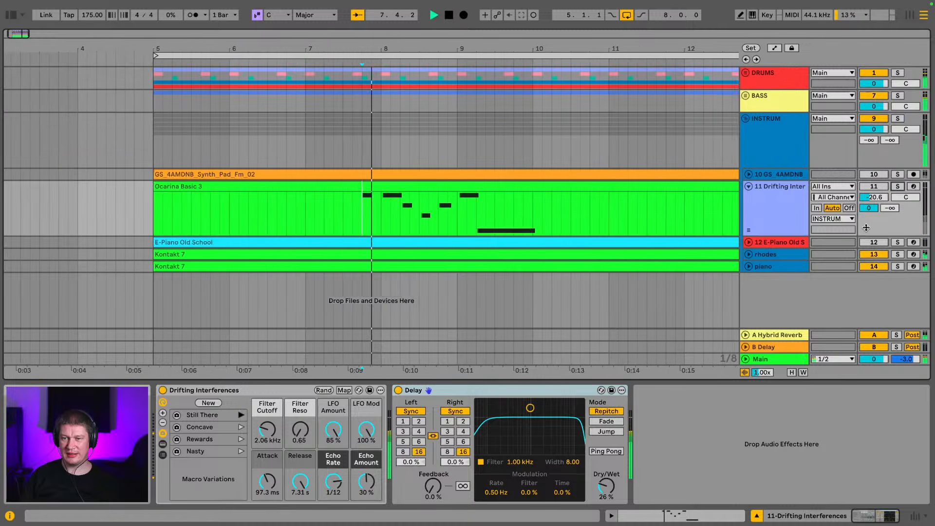
key("space")
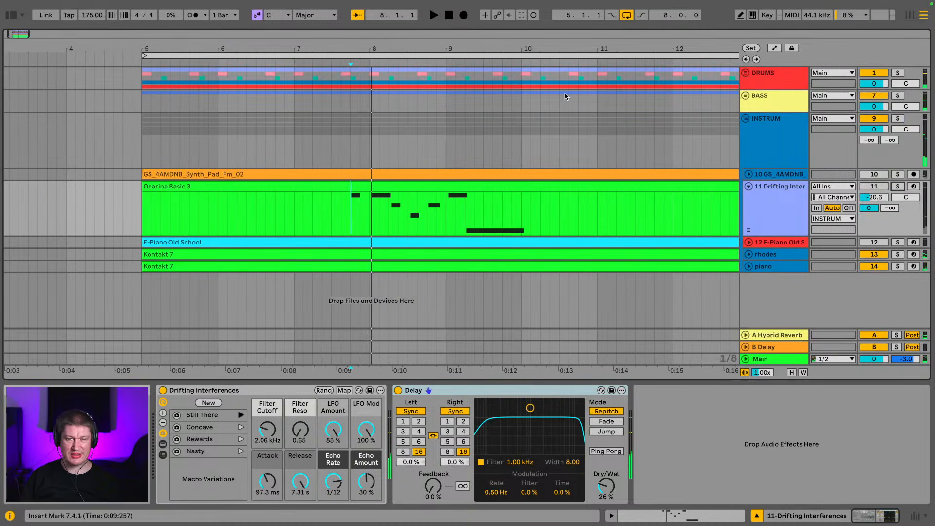
- Fold the Drifting Interferences track and collapse the INSTRUM group
mouse_move(604, 49)
left_mouse_down()
mouse_move(495, 49)
mouse_move(530, 48)
left_mouse_up()
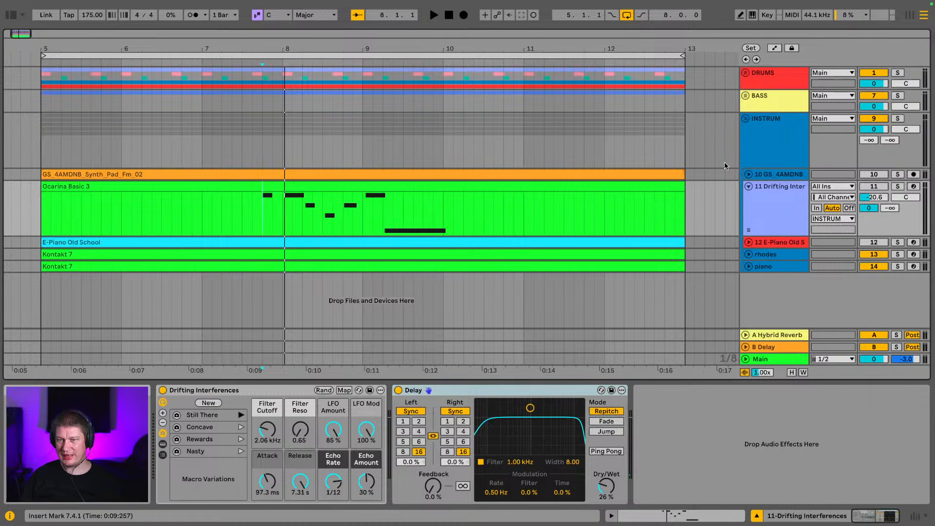
left_click(748, 186)
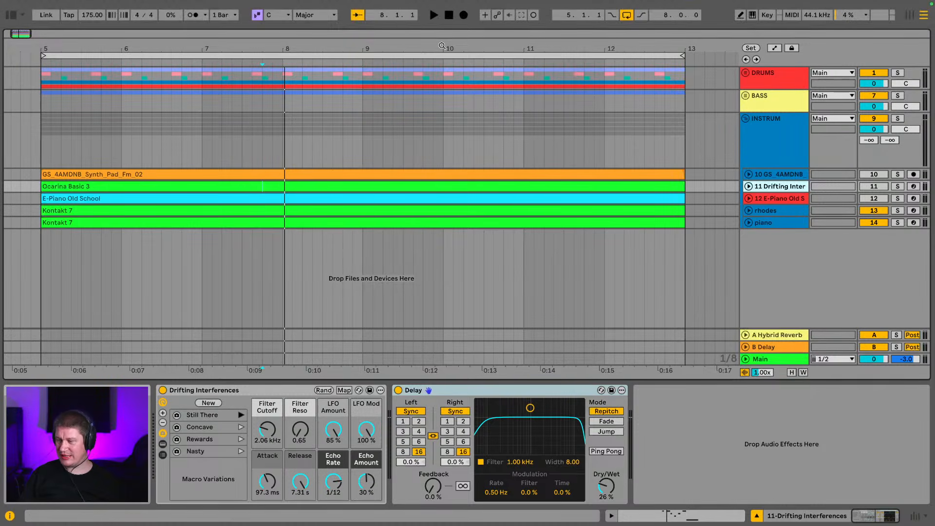
left_click(745, 119)
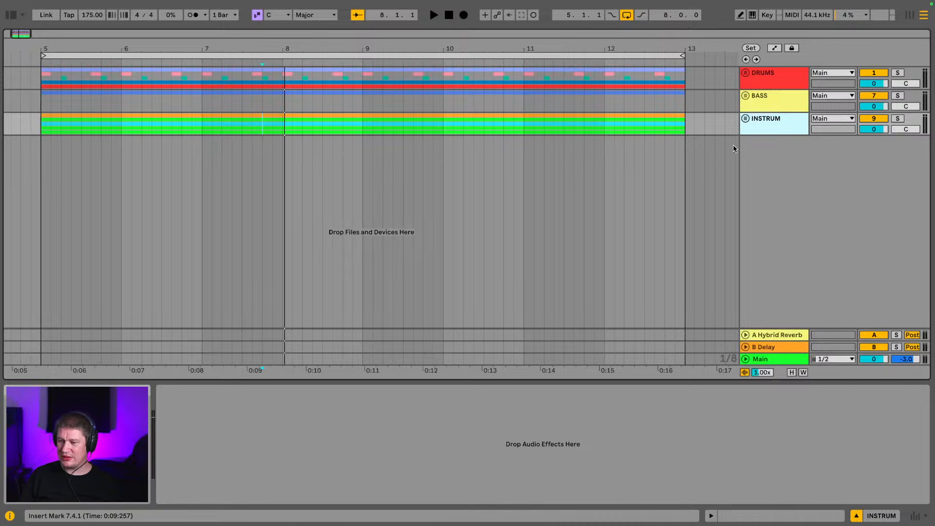
- Bring the full eight-bar loop into view and audition its opening with all three groups playing
scroll(534, 141, "left", 5)
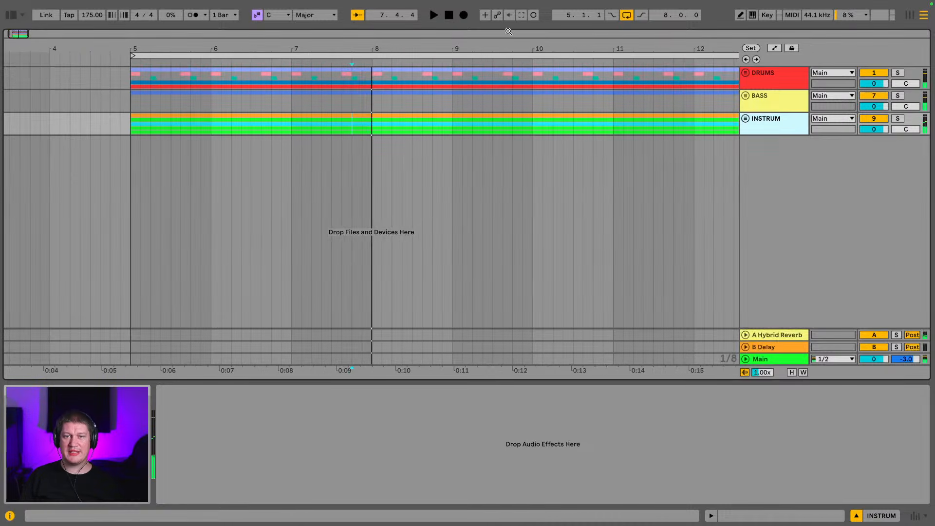
left_click_drag(514, 46, 419, 46)
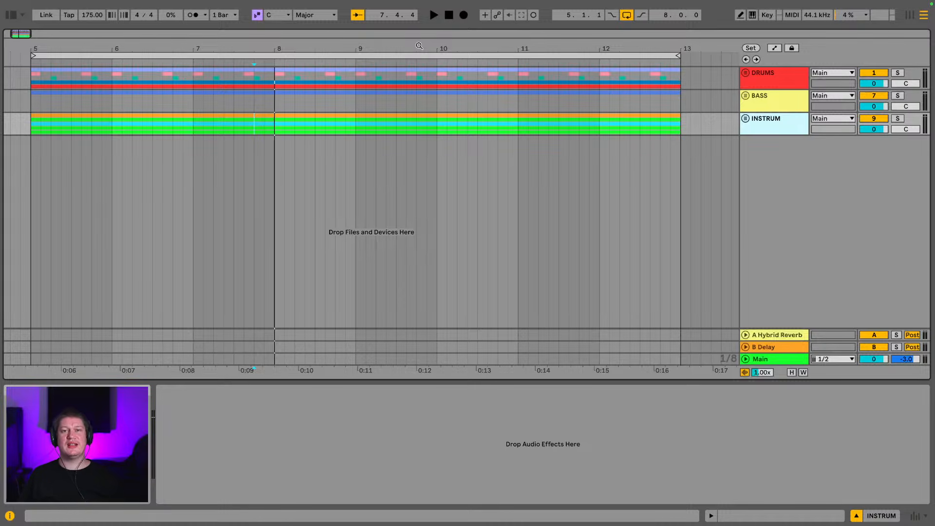
mouse_move(400, 44)
left_mouse_down()
mouse_move(400, 54)
mouse_move(404, 44)
left_mouse_up()
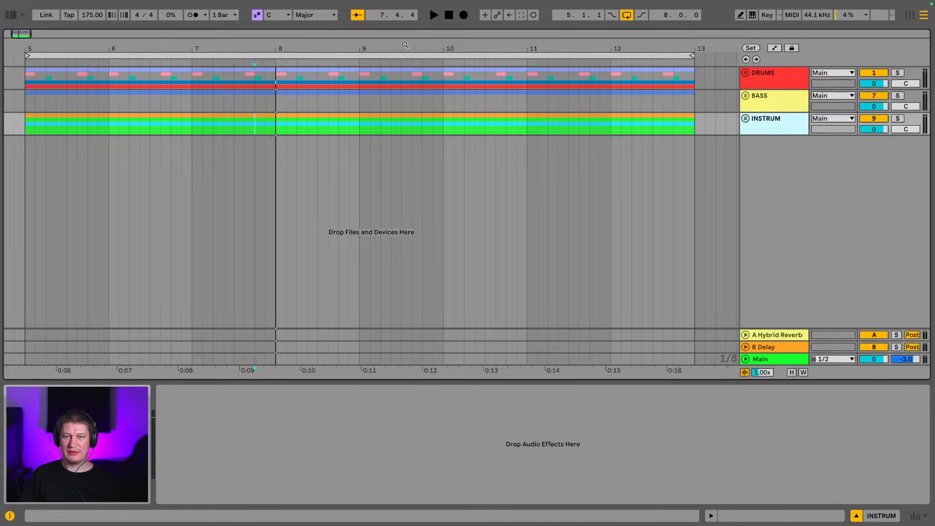
key("space")
left_click_drag(449, 45, 449, 42)
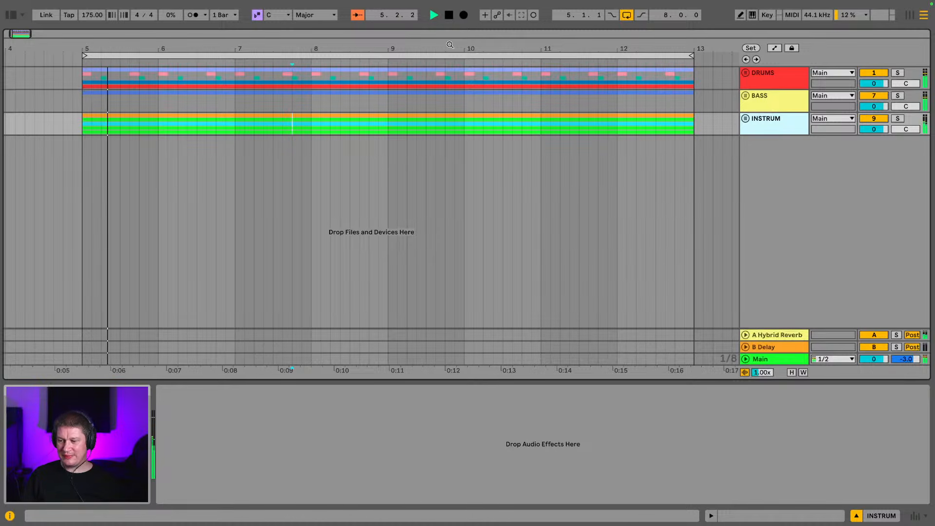
key("space")
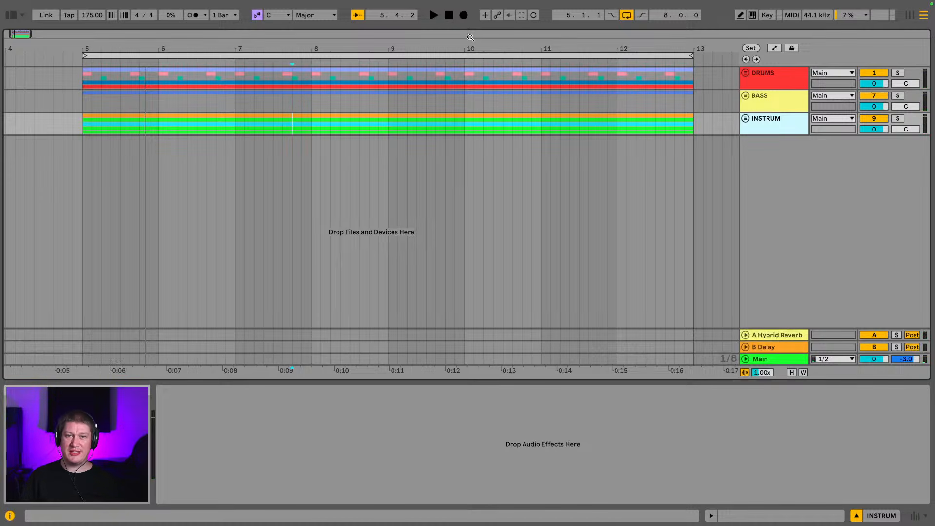
left_click_drag(475, 47, 462, 46)
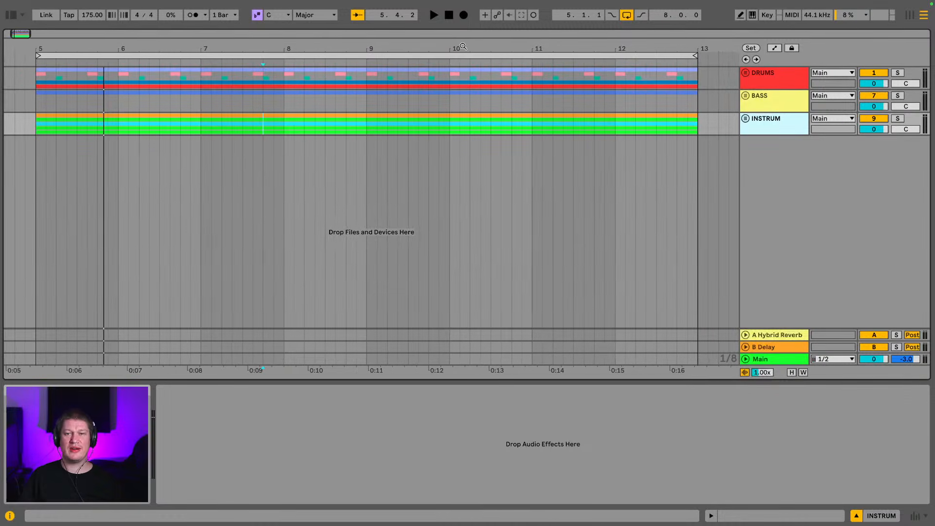
- Start playback of the loop and solo the INSTRUM group
left_click(790, 76)
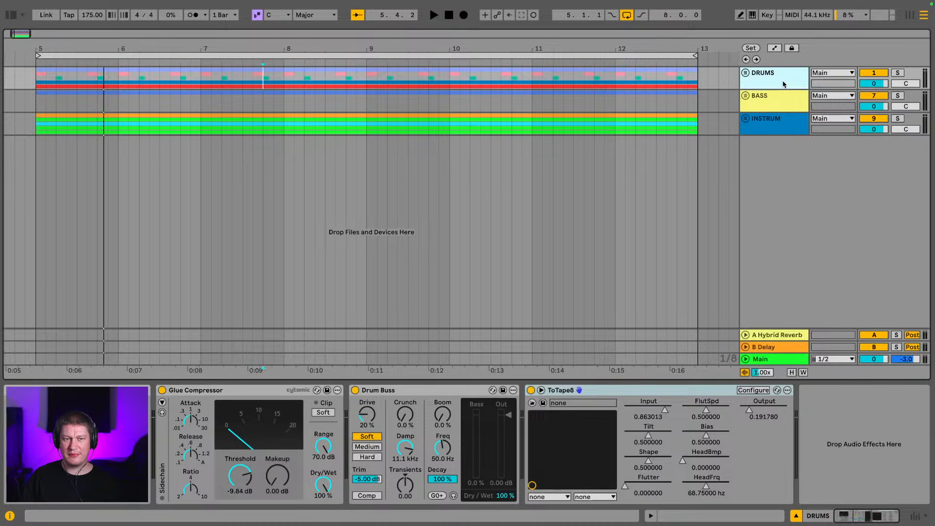
key("space")
left_click(898, 119)
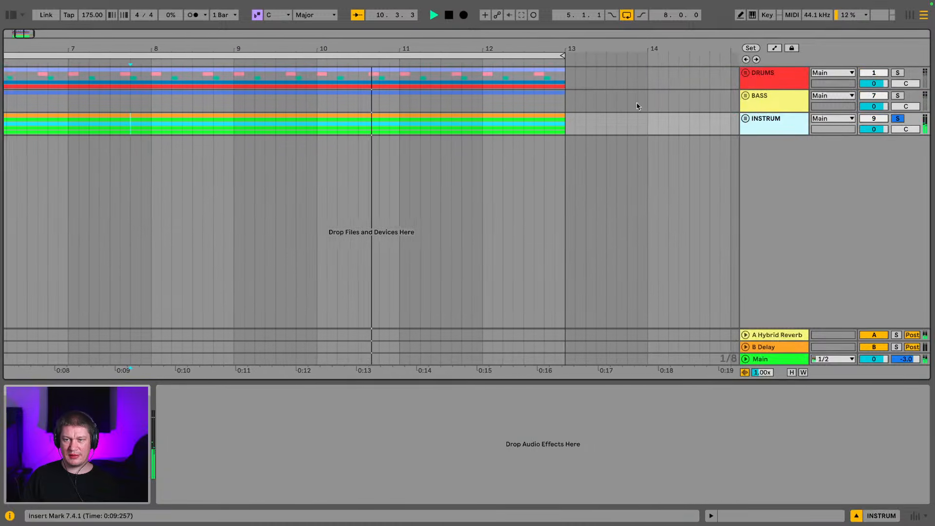
- Browse the Instrument Rack presets in the instruments library for another melodic sound
left_click(11, 15)
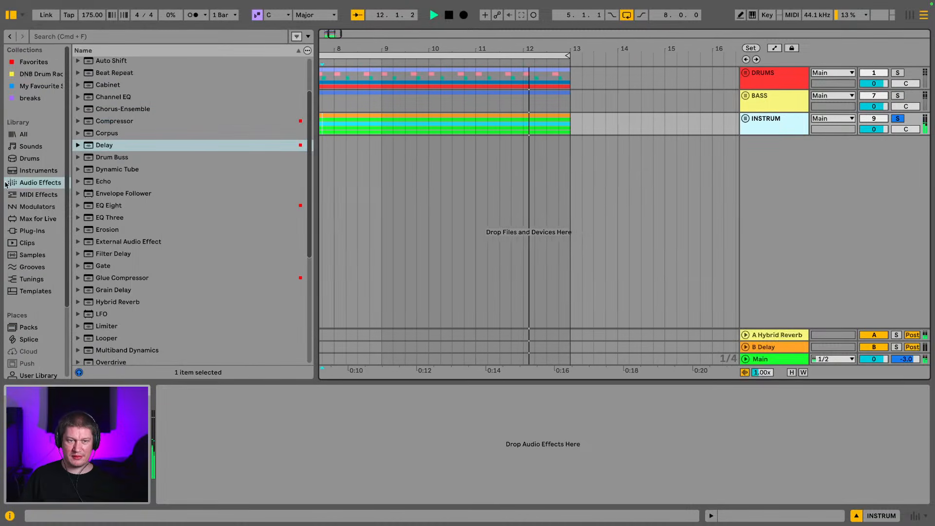
left_click(35, 173)
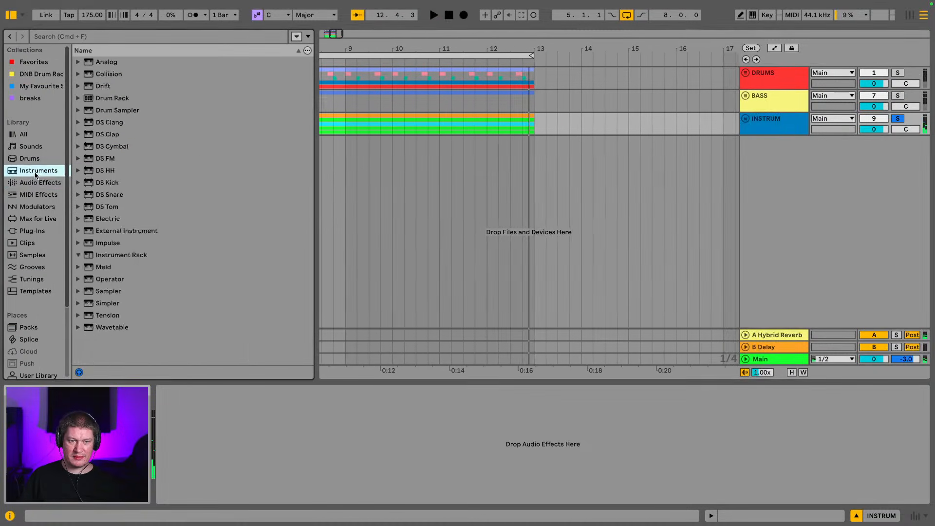
scroll(129, 157, "up", 15)
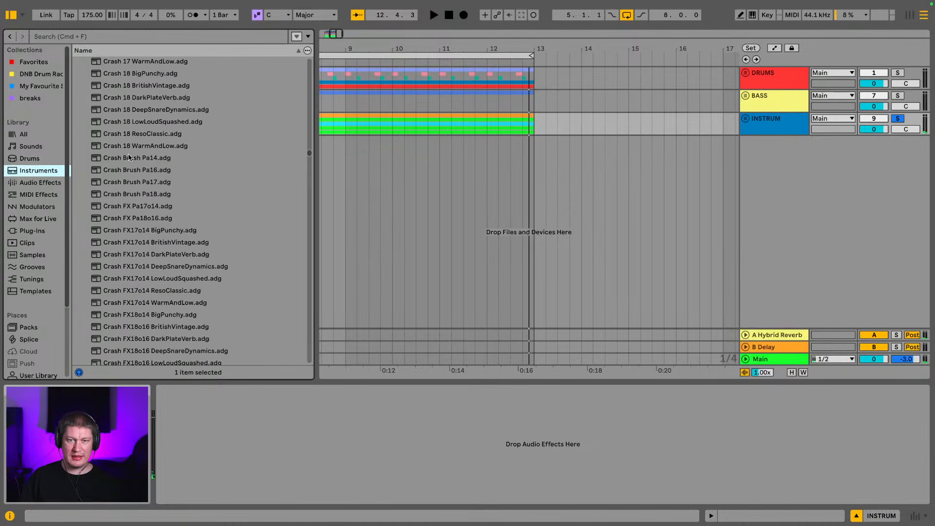
scroll(129, 157, "up", 15)
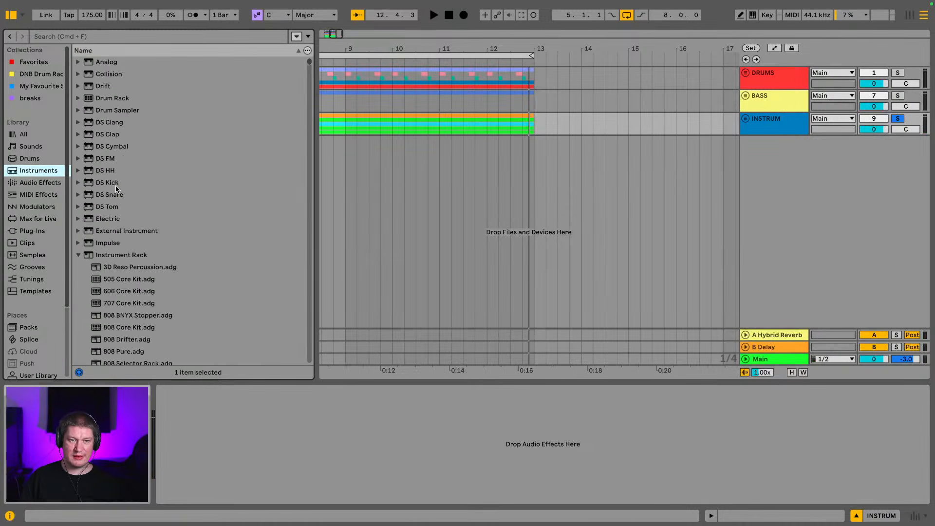
left_click(79, 255)
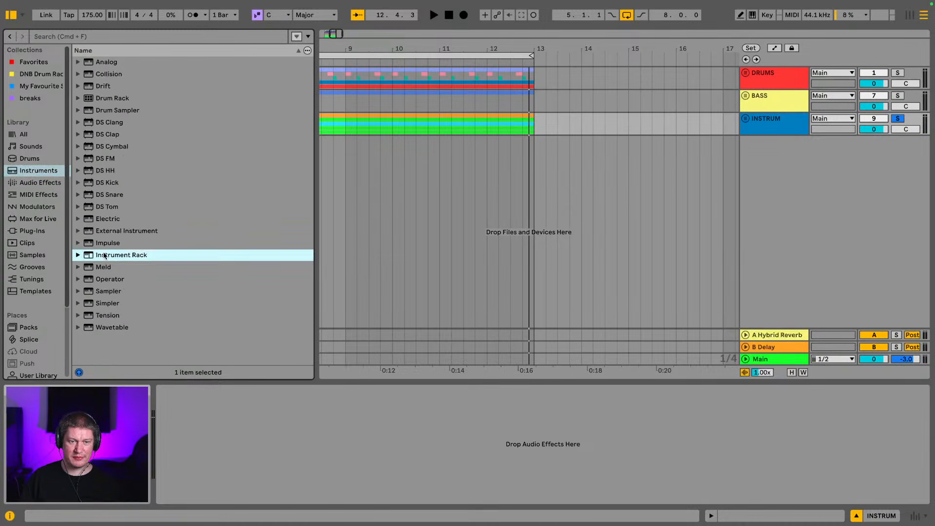
left_click(78, 256)
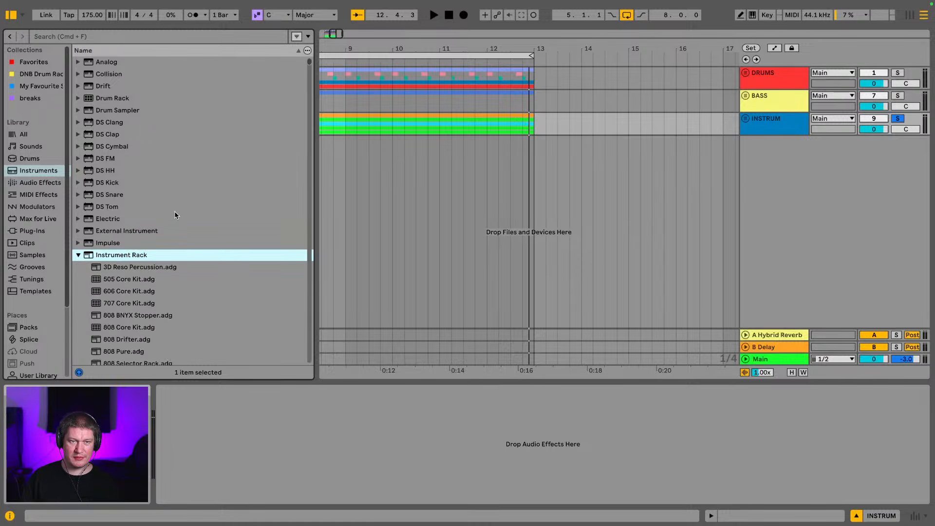
scroll(176, 214, "down", 1)
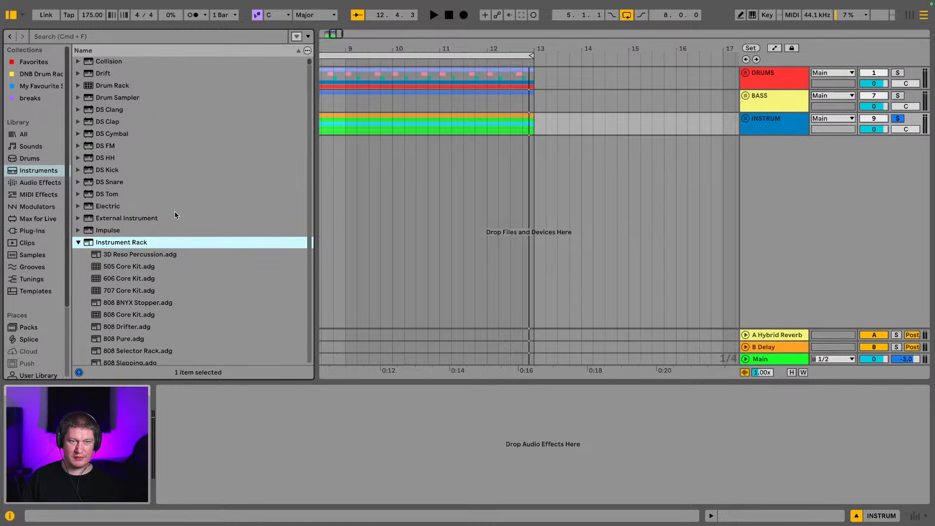
left_click(296, 37)
left_click(297, 36)
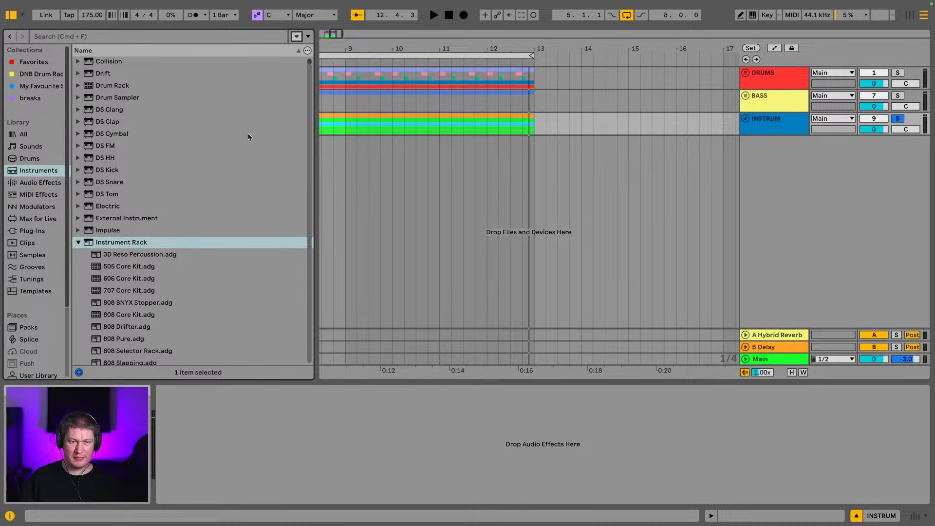
scroll(248, 137, "down", 15)
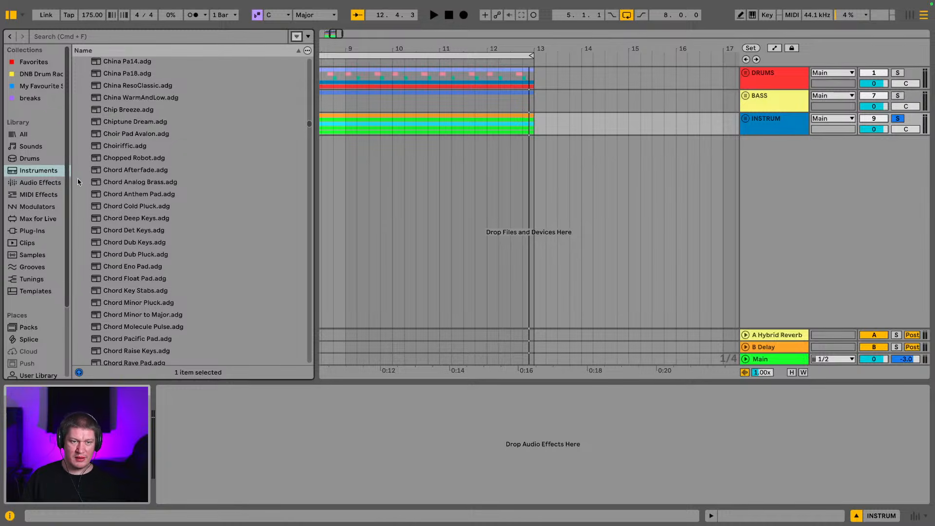
scroll(53, 197, "down", 2)
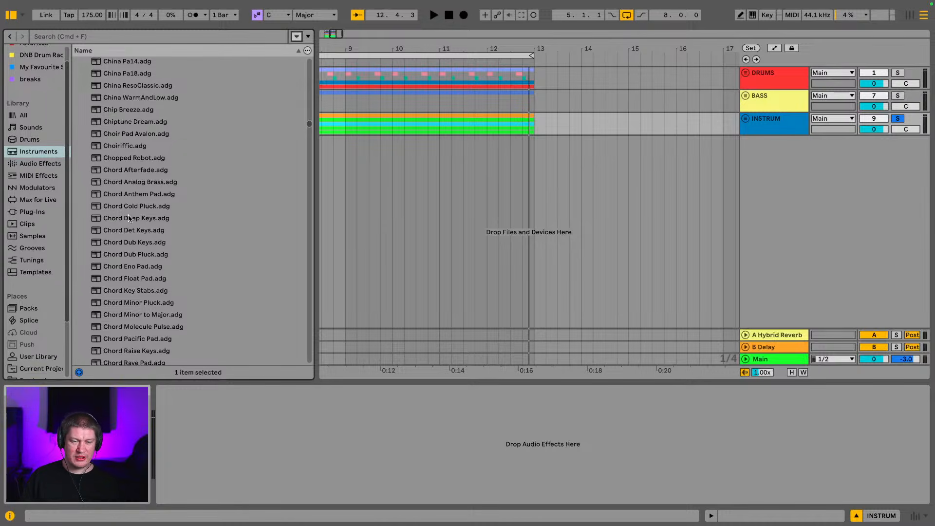
scroll(192, 193, "up", 5)
scroll(192, 193, "up", 5)
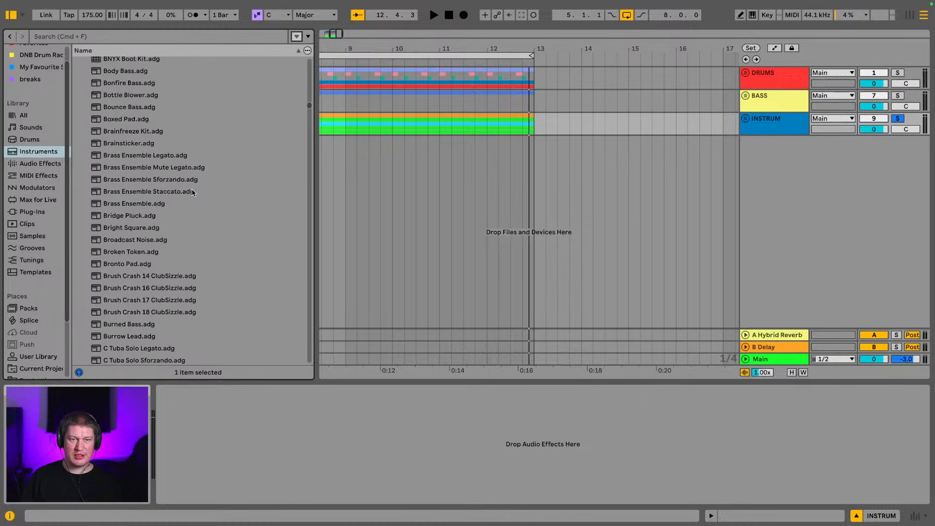
scroll(146, 204, "up", 10)
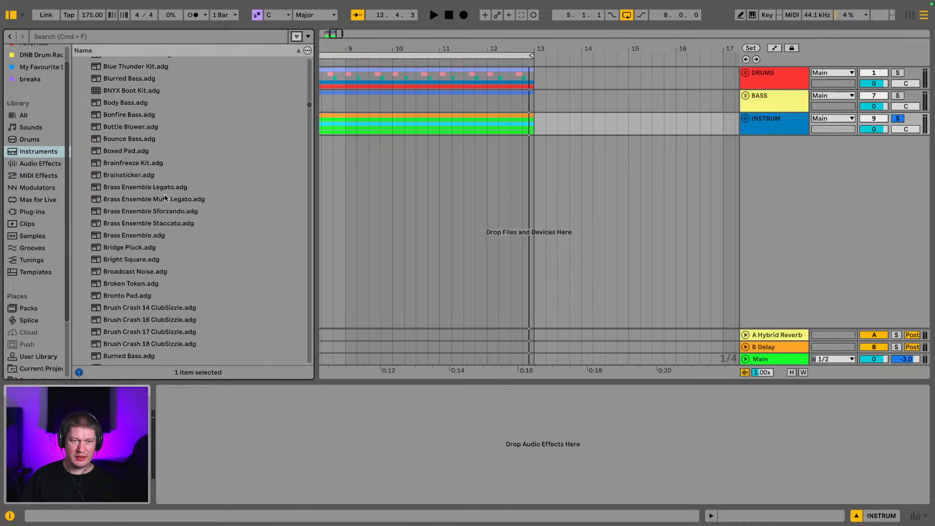
- Reveal the browser filters, enlarge the filter area, and filter the instrument presets by the Woodwind sound category
left_click(299, 37)
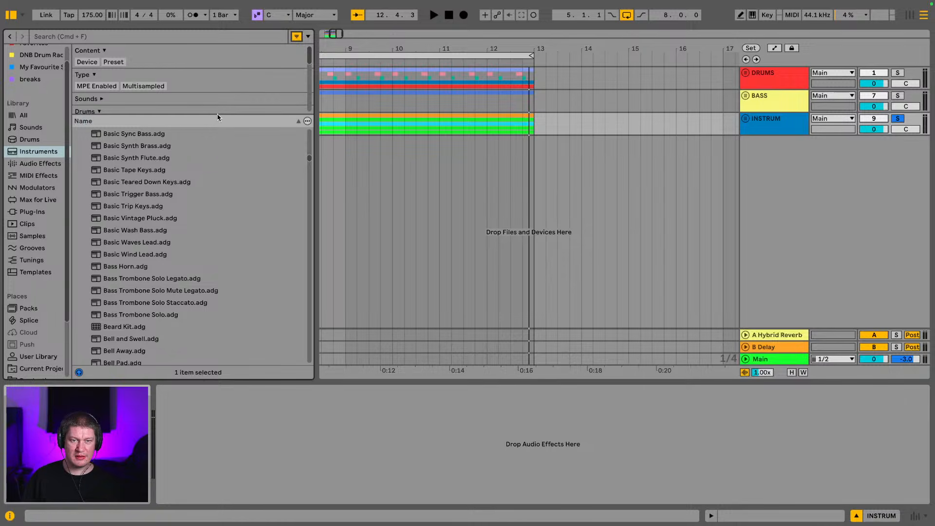
left_click(102, 100)
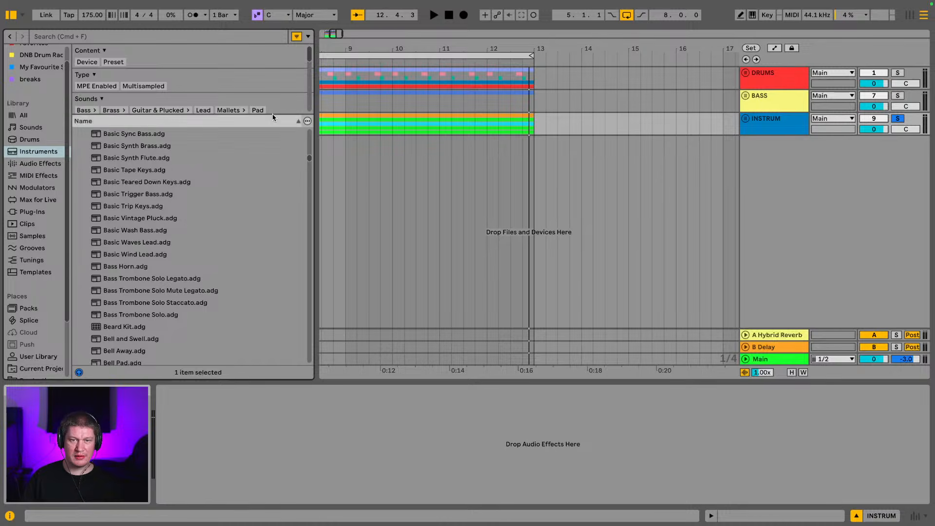
left_click_drag(271, 114, 269, 201)
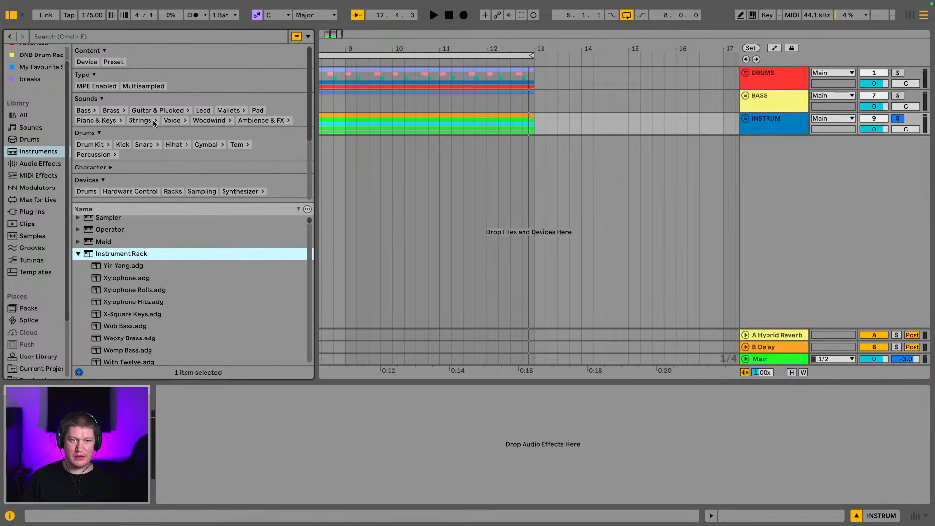
left_click(199, 122)
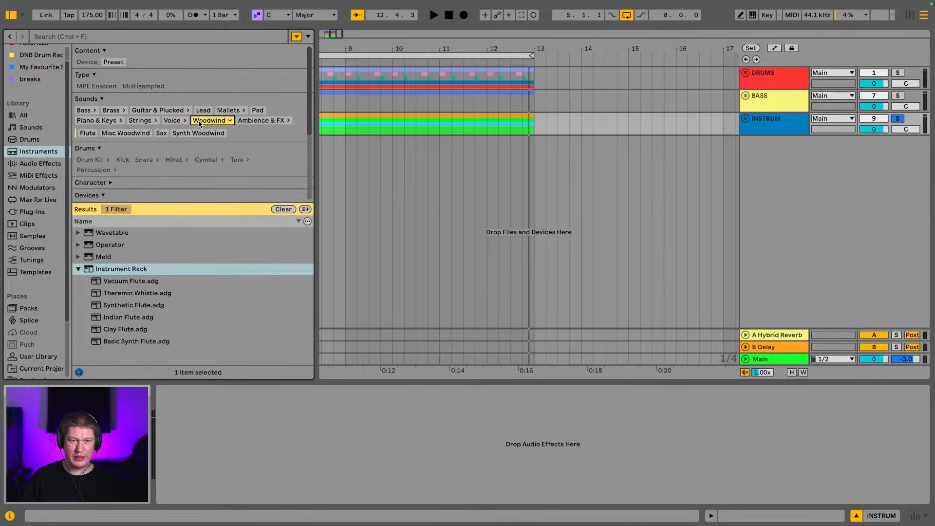
- Audition the Indian Flute, Basic Synth Flute and Clay Flute presets and add Indian Flute as a new track below INSTRUM
left_click(127, 319)
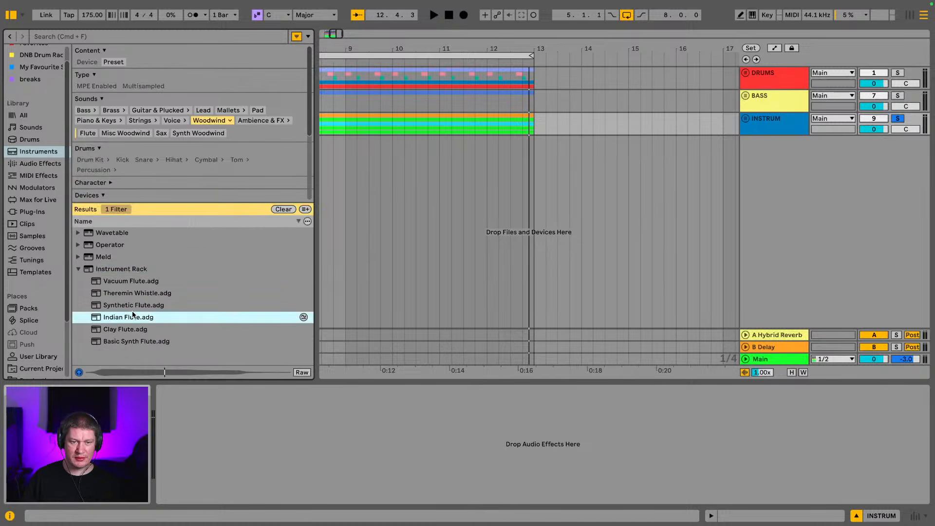
left_click(138, 340)
left_click(133, 330)
left_click(131, 322)
left_click_drag(132, 323, 365, 214)
- Play the loop, take the solo off the INSTRUM group, and hide the browser while trying out the Indian Flute
key("space")
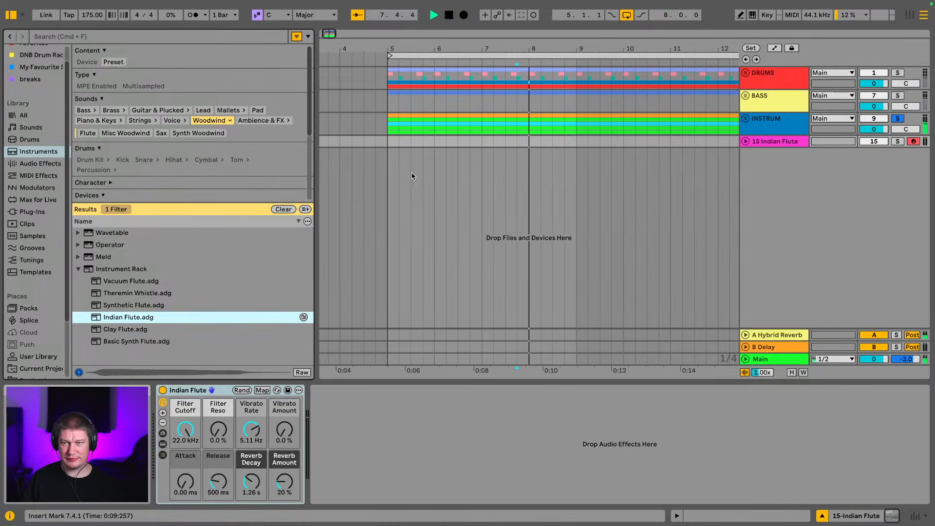
left_click(898, 118)
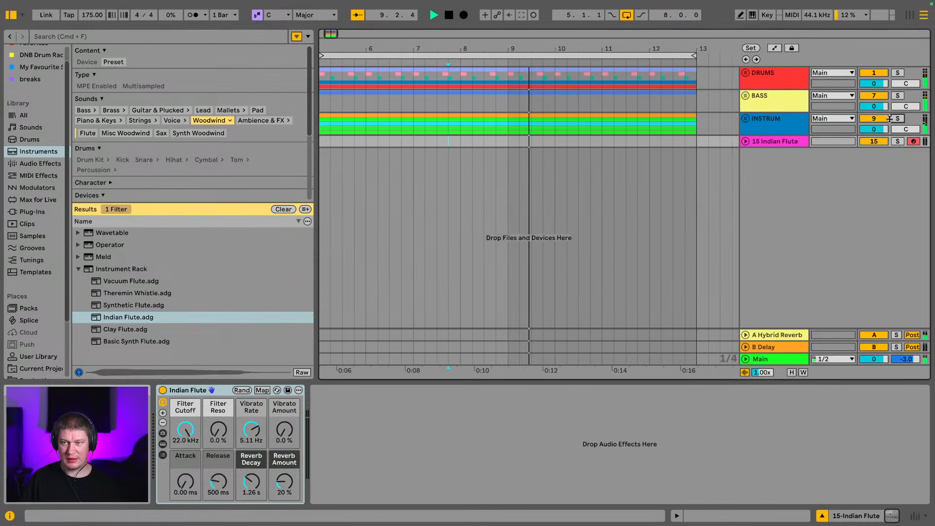
left_click(9, 15)
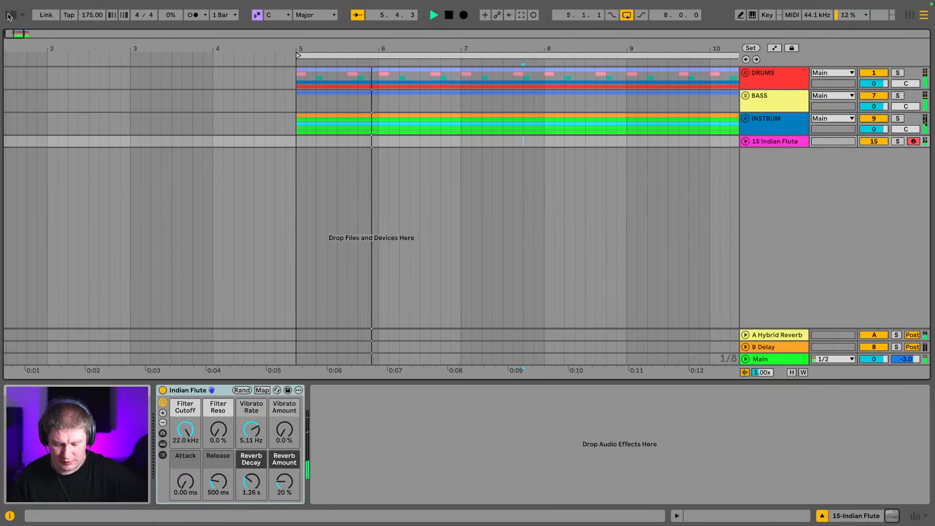
key("space")
- Add a Delay after the Indian Flute and set its synced left and right delay times to 8
mouse_move(17, 1)
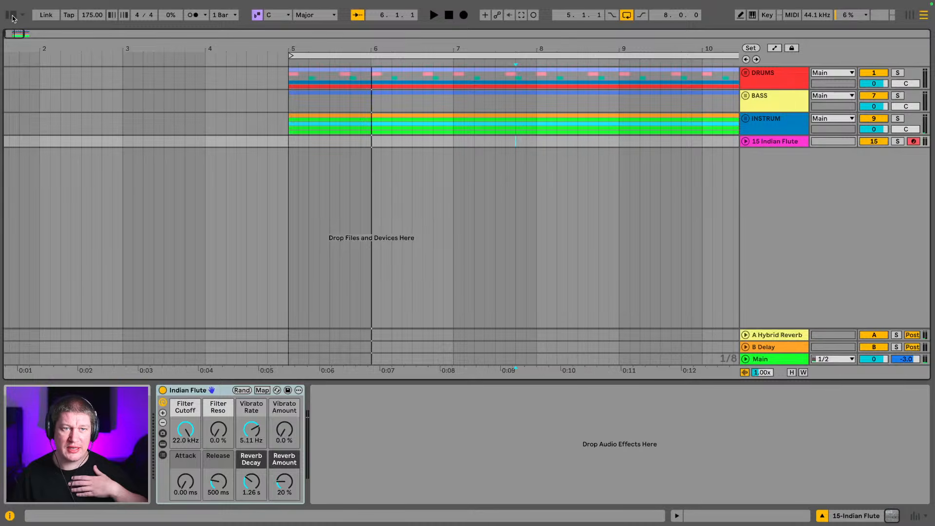
left_click(12, 17)
scroll(39, 201, "down", 1)
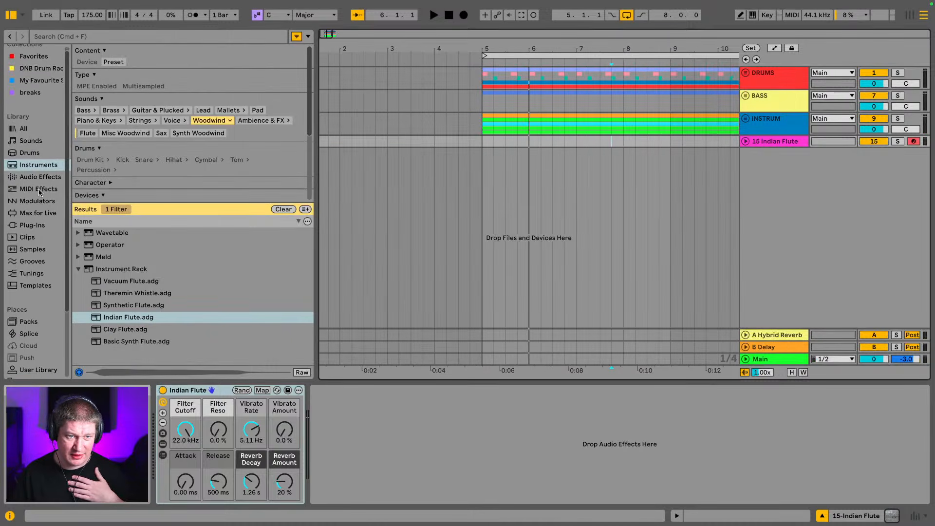
left_click(40, 190)
left_click(41, 181)
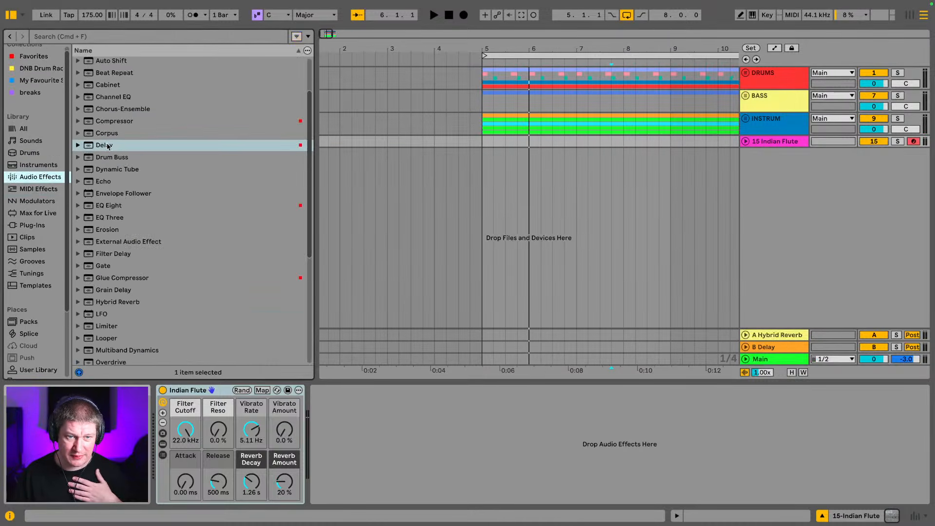
left_click_drag(108, 146, 363, 436)
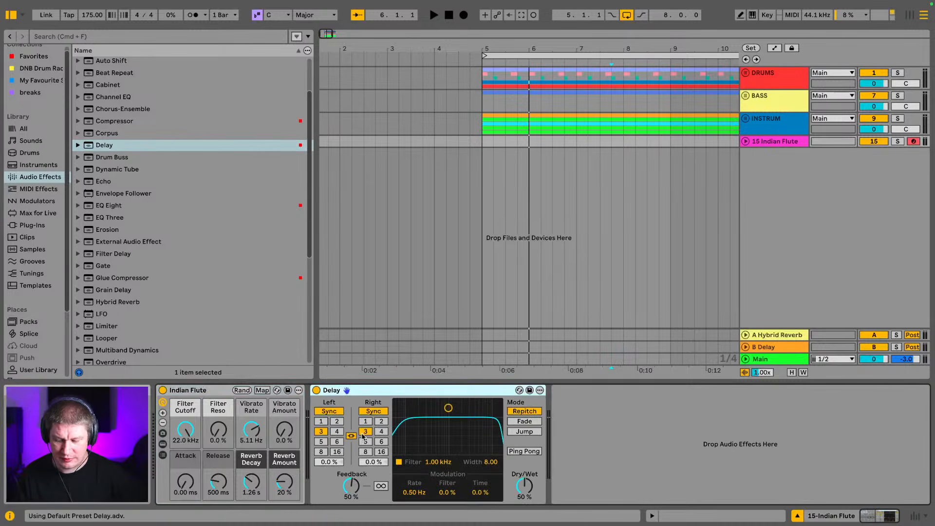
left_click(337, 434)
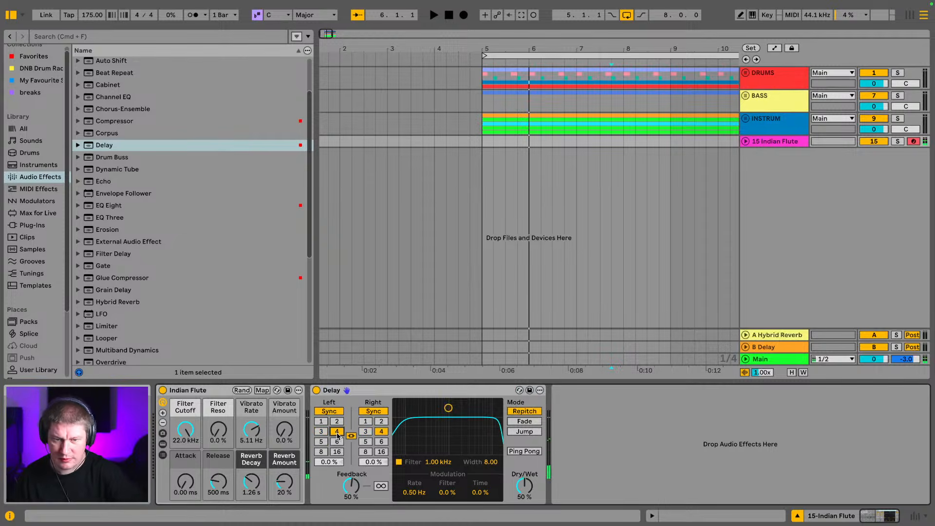
left_click(321, 452)
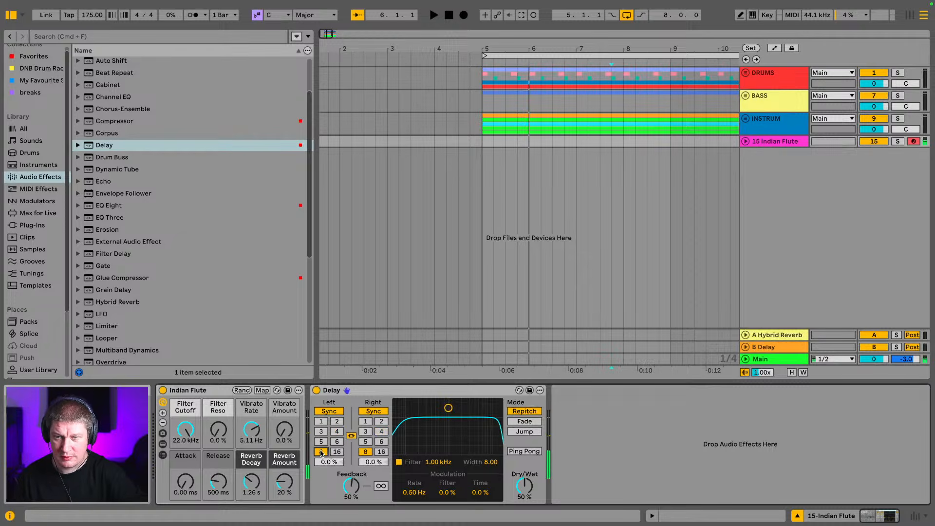
- Record an Indian Flute part over the loop and undo the short extra take at the start of the repeat
key("space")
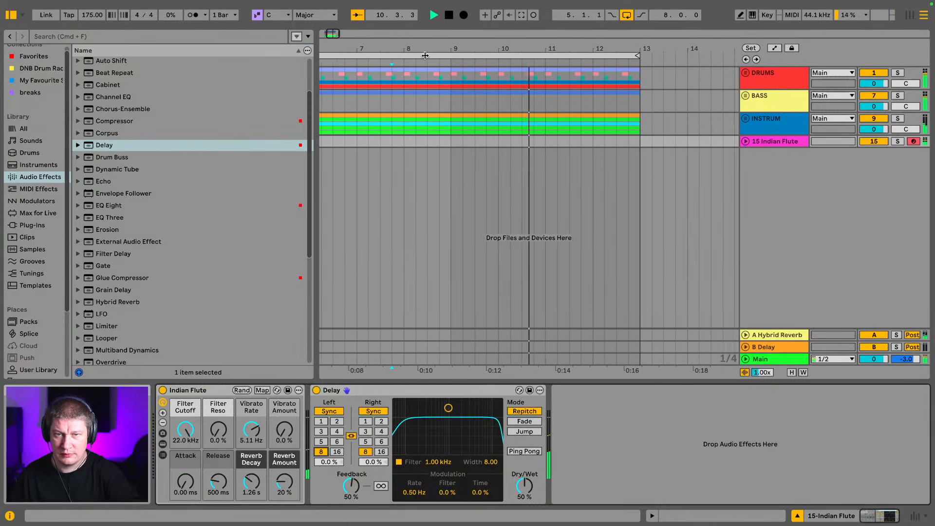
left_click(463, 15)
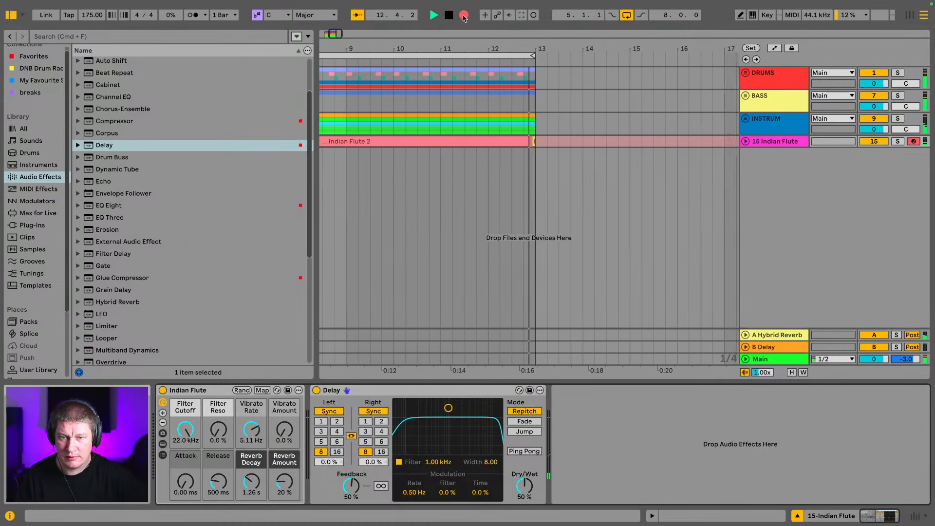
key("space")
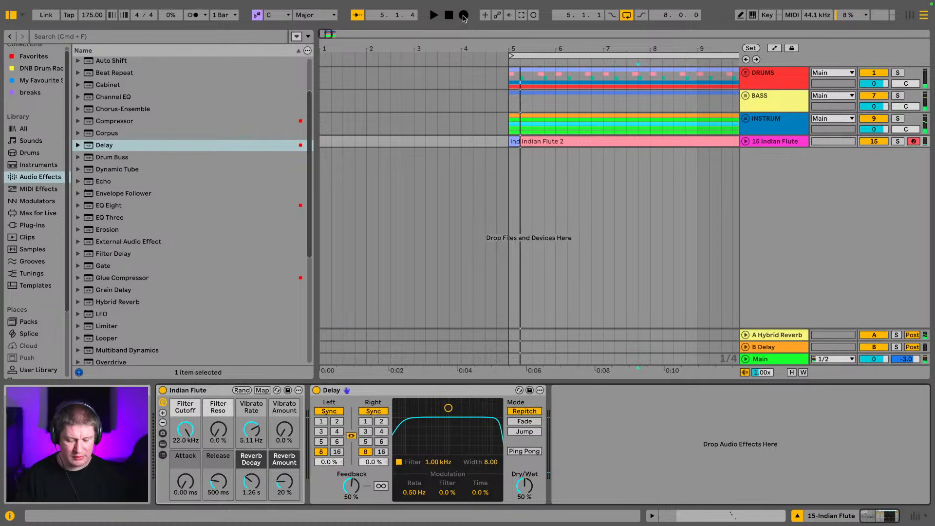
key("super+z")
- Unfold the Indian Flute track and play its recorded clip from 8.4.1
left_click(745, 142)
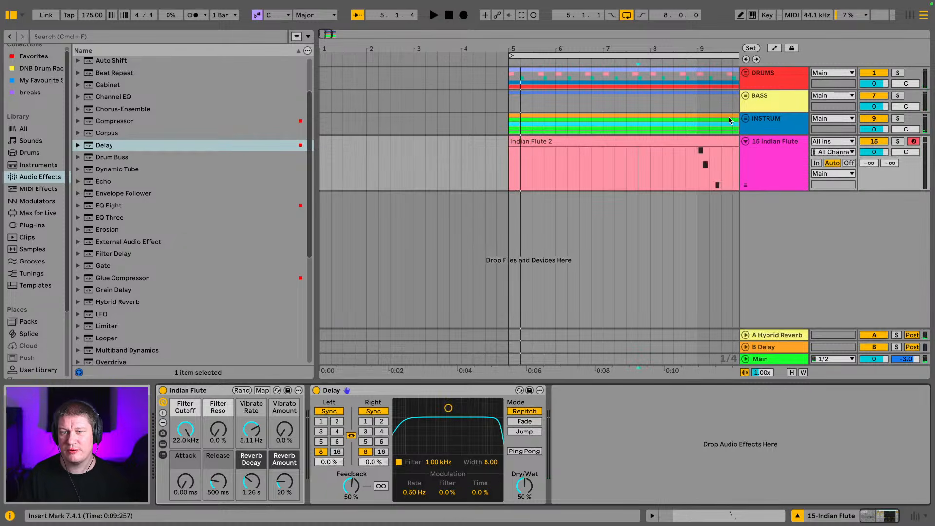
left_click_drag(676, 48, 489, 51)
left_click(497, 180)
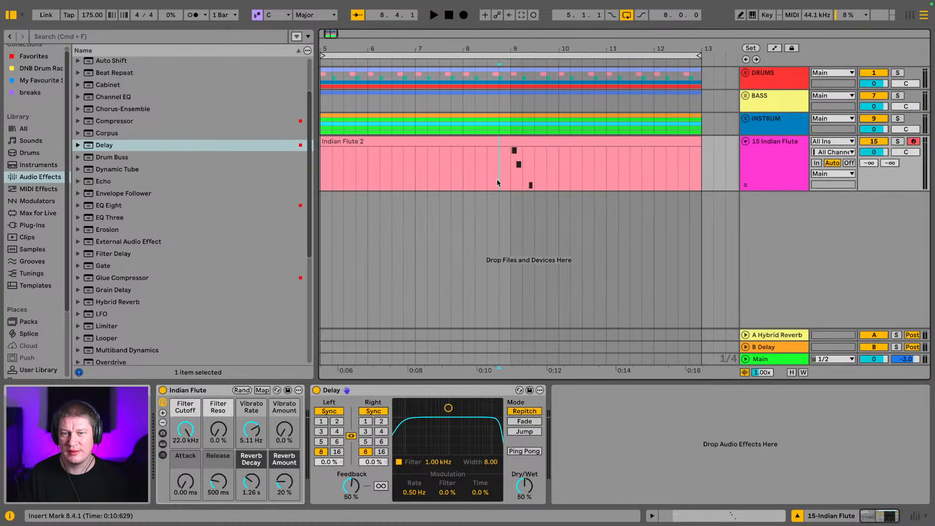
key("space")
- In the mixer, lower the Indian Flute track's volume to -8.6 dB and raise its send to the Hybrid Reverb return
key("Tab")
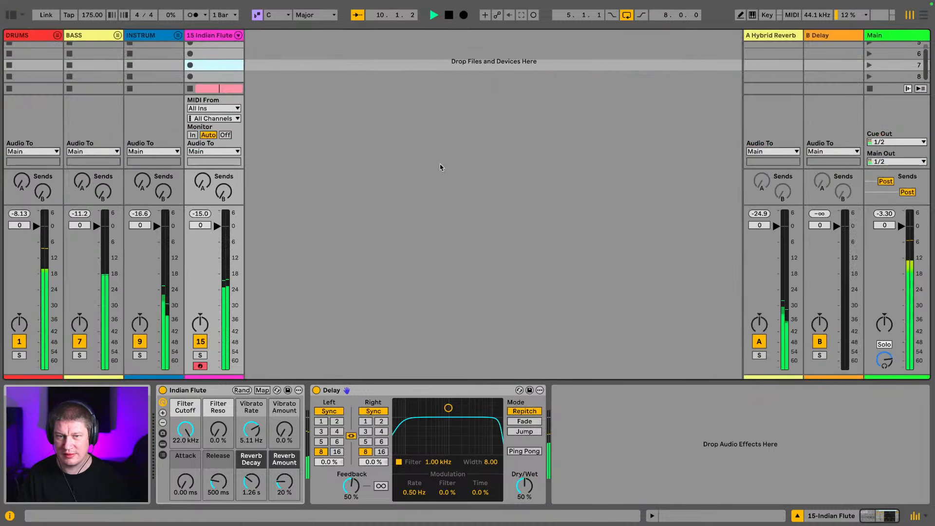
left_click_drag(217, 226, 217, 242)
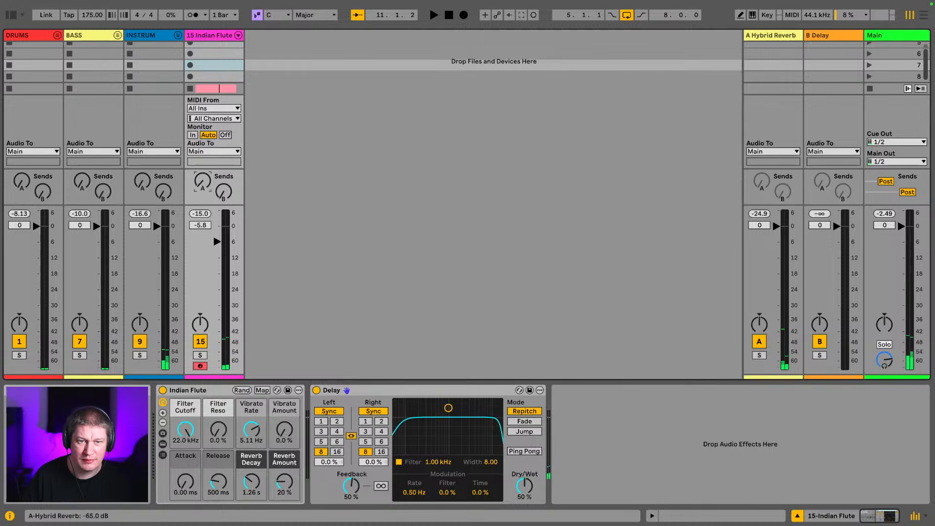
left_click_drag(202, 181, 202, 172)
key("space")
left_click_drag(217, 242, 218, 249)
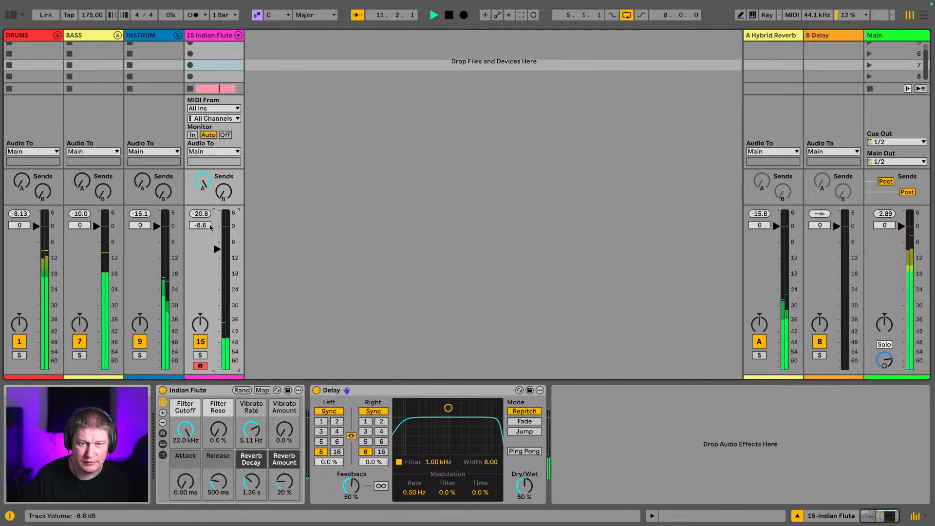
- Add a Chorus-Ensemble between the Indian Flute and the Delay and set its Dry/Wet to 31% during playback
key("super+alt+b")
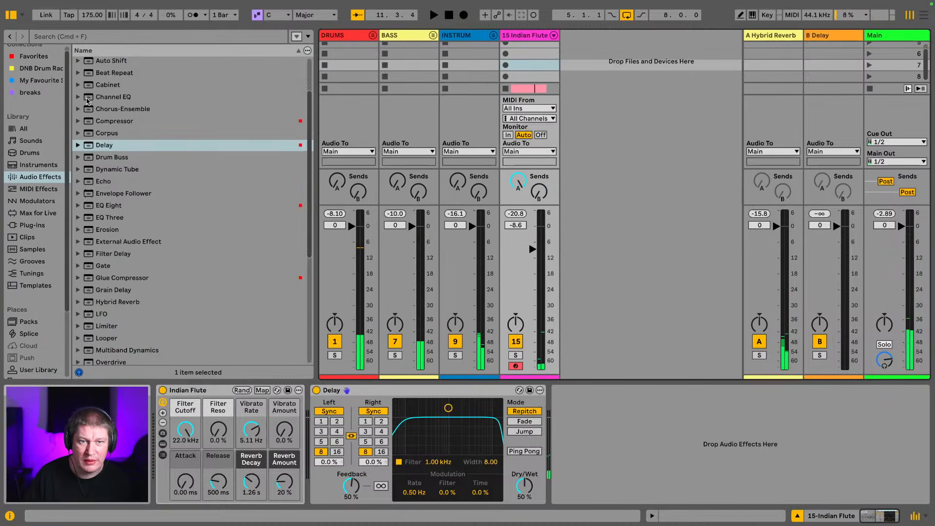
scroll(88, 101, "up", 3)
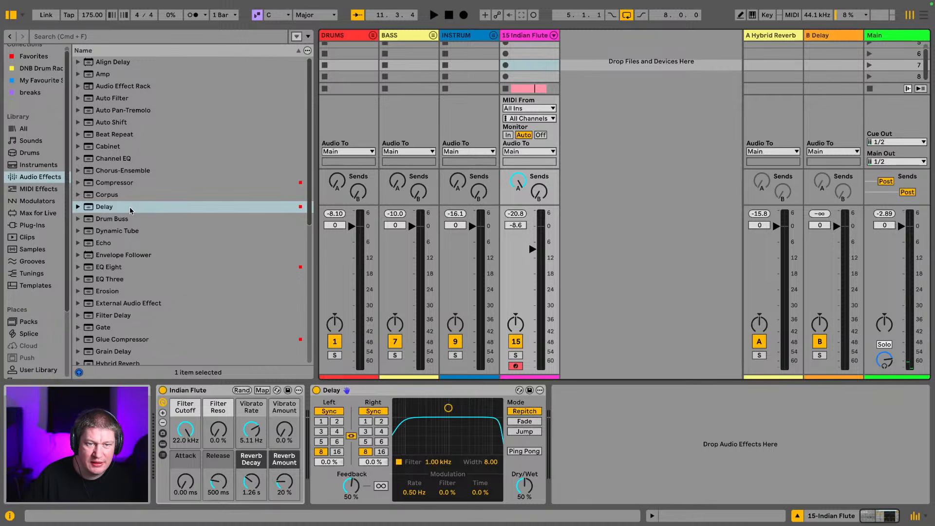
left_click_drag(129, 175, 365, 437)
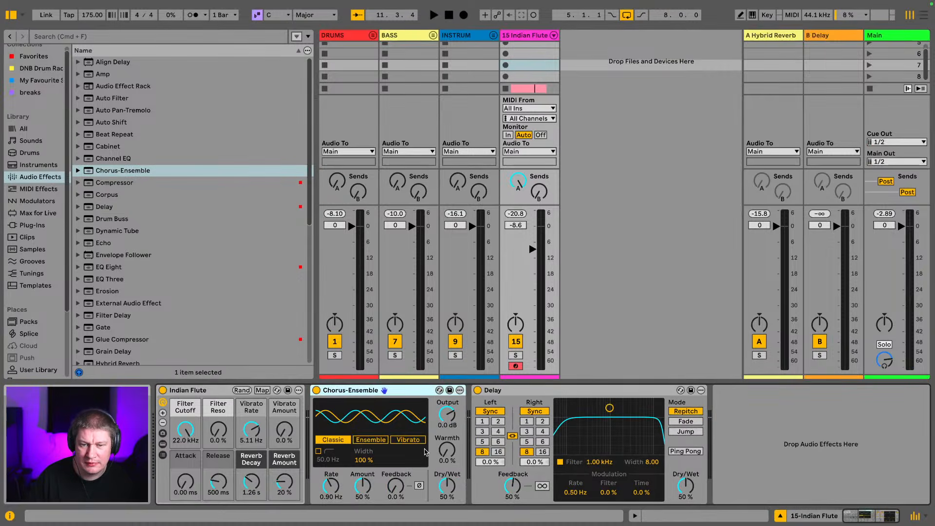
key("space")
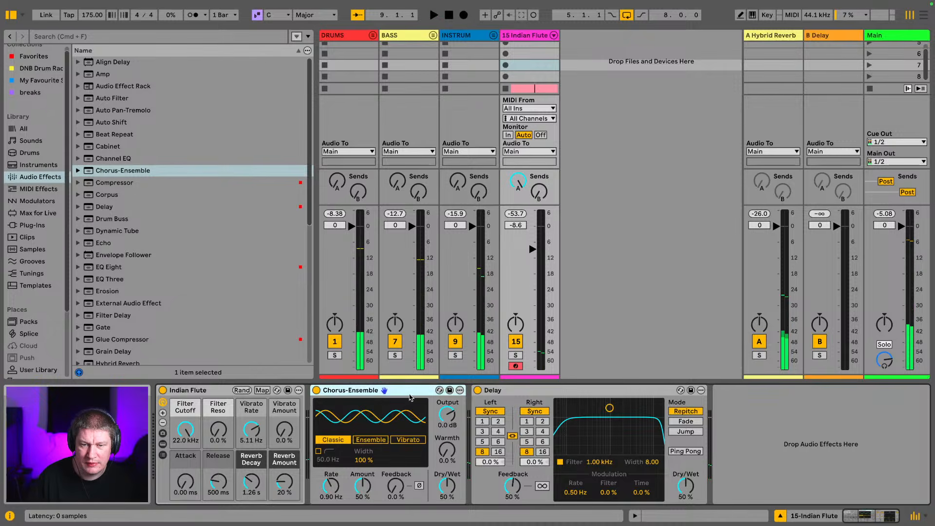
left_click_drag(448, 485, 447, 496)
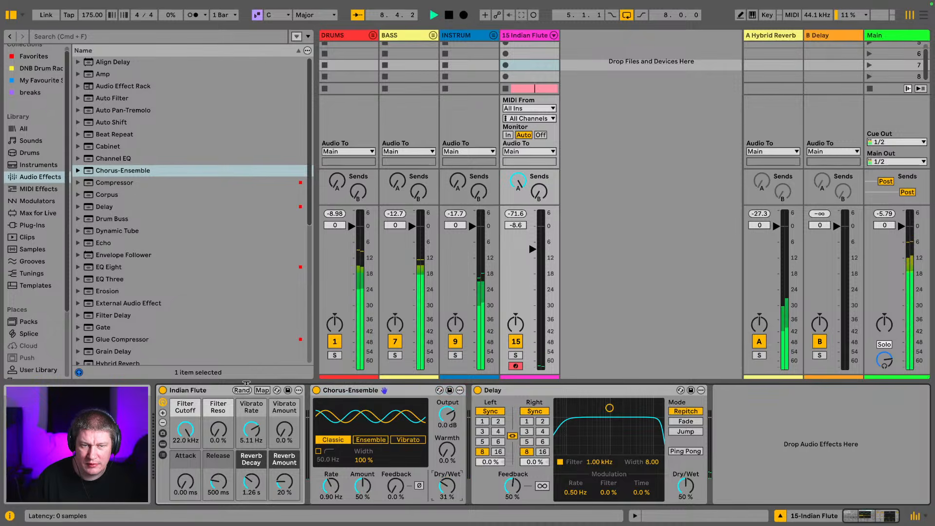
key("space")
scroll(176, 288, "down", 1)
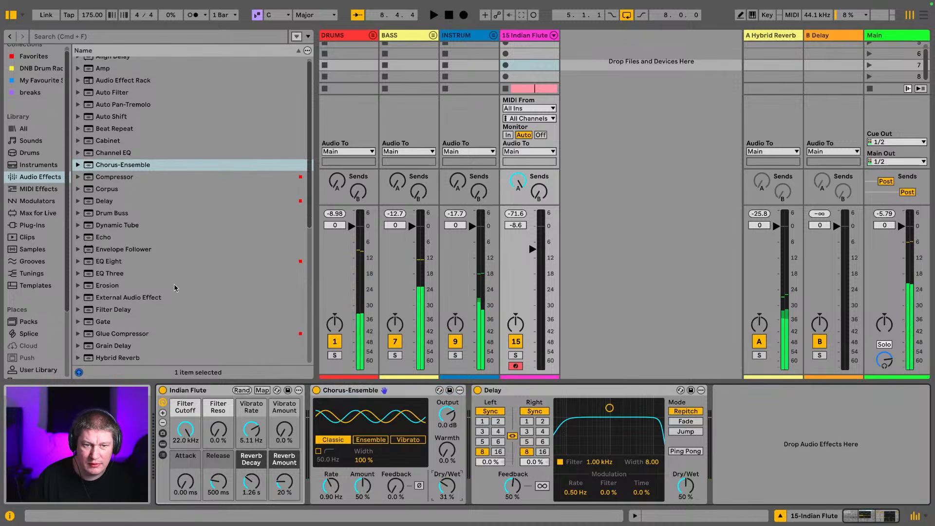
scroll(176, 287, "down", 6)
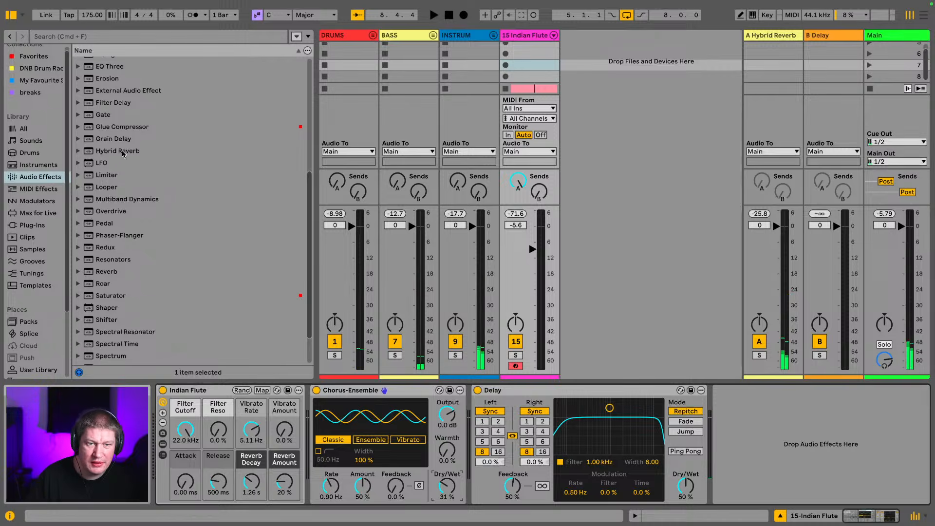
left_click_drag(122, 154, 741, 410)
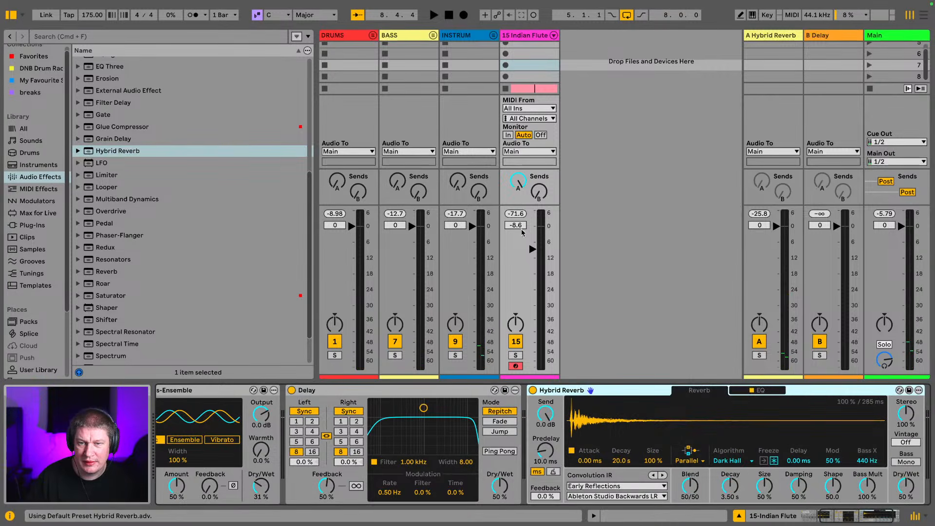
key("space")
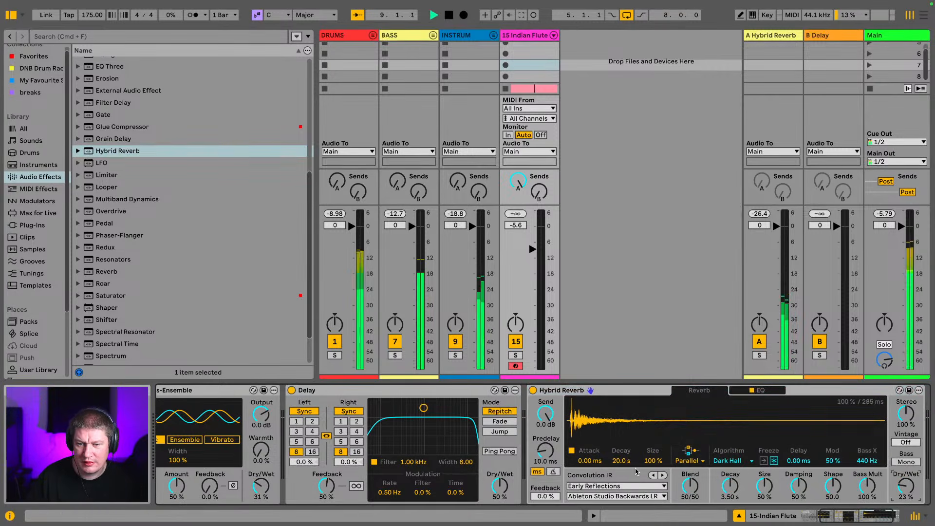
- Add a Saturator with 14 dB Drive and -14 dB Output to the Indian Flute chain and place it before the Chorus-Ensemble
scroll(186, 237, "up", 2)
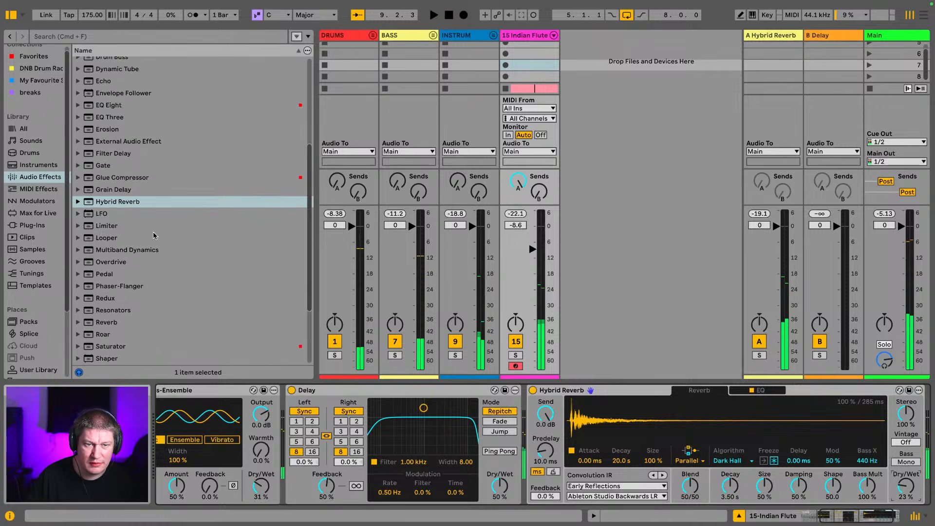
scroll(116, 225, "up", 4)
scroll(117, 229, "down", 8)
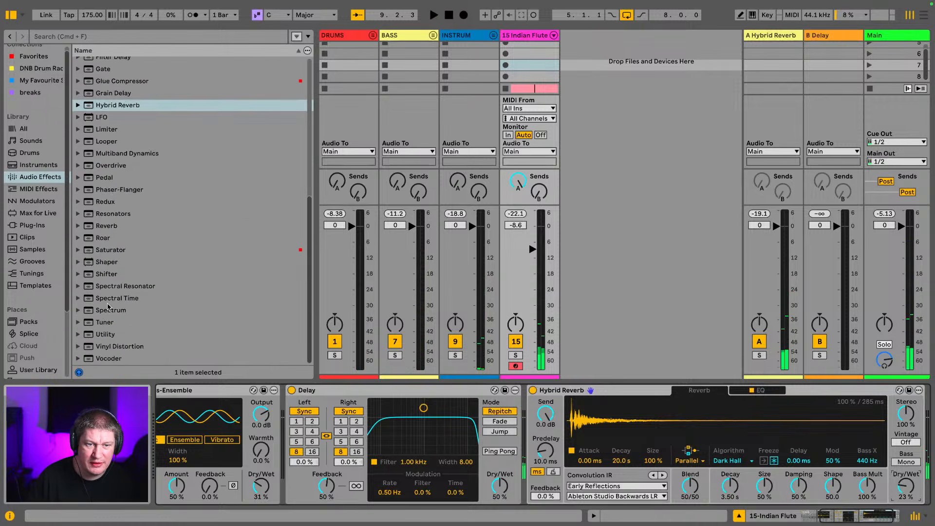
left_click_drag(117, 254, 295, 406)
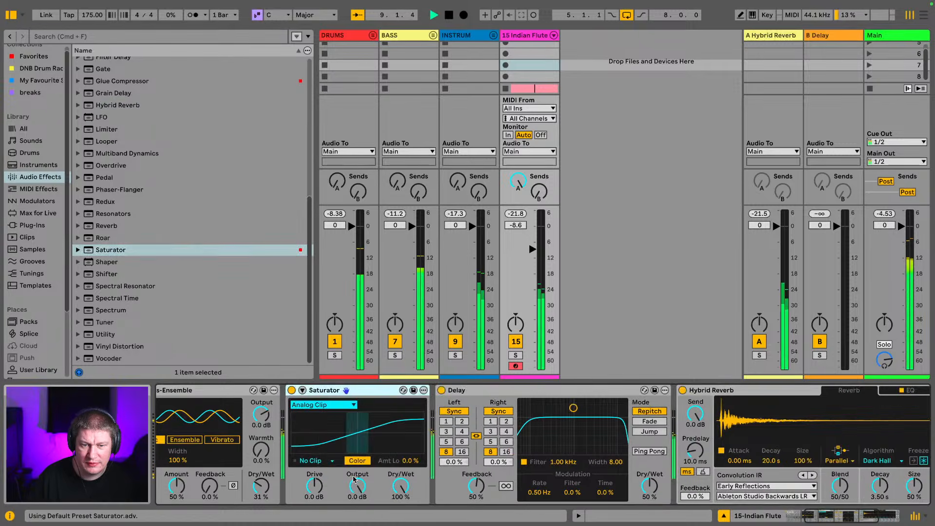
left_click_drag(357, 485, 357, 507)
left_click_drag(307, 485, 307, 439)
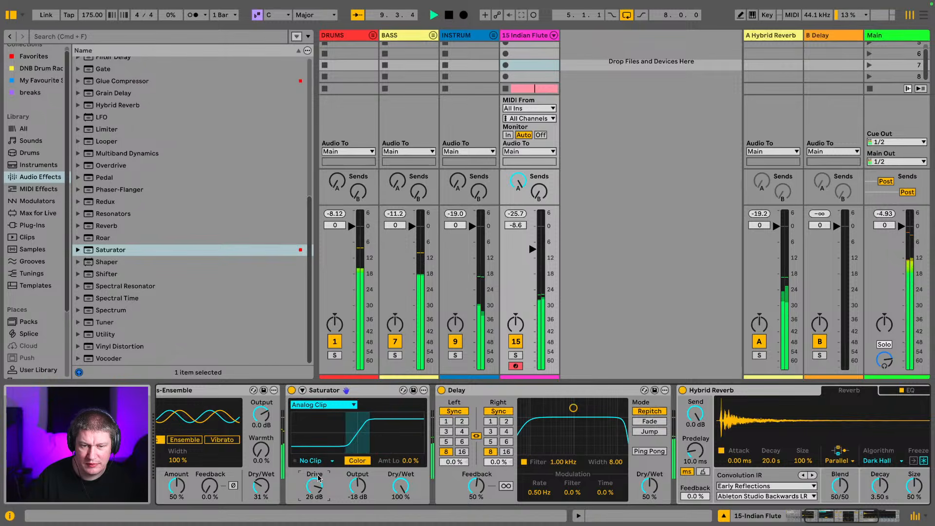
left_click_drag(315, 486, 358, 477)
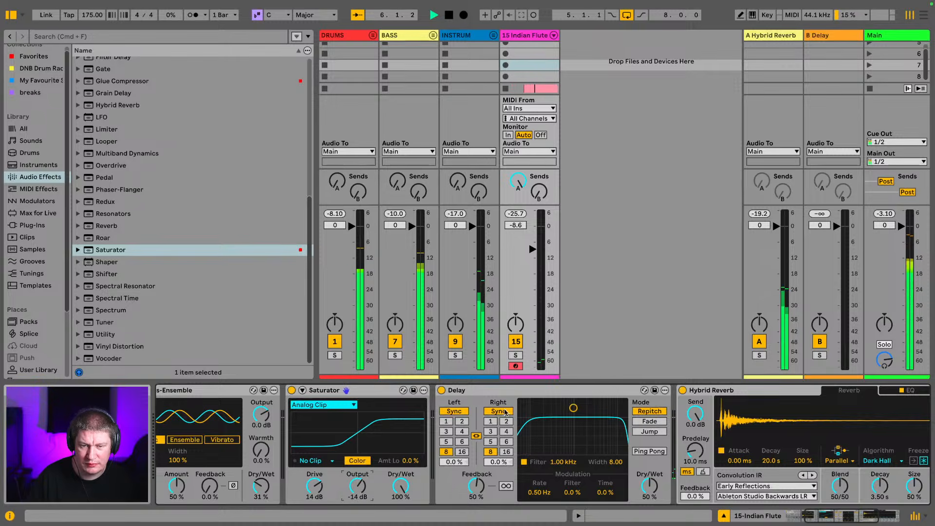
scroll(627, 392, "up", 5)
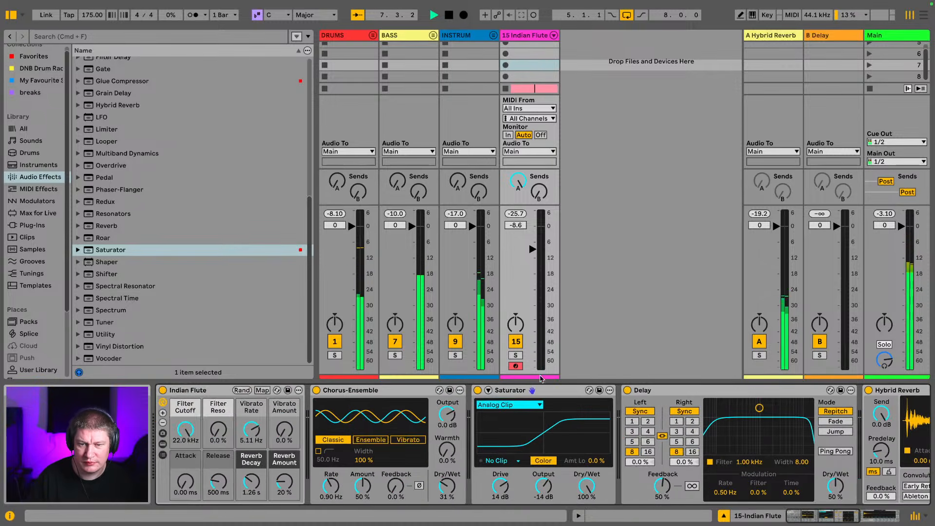
left_click_drag(566, 394, 361, 400)
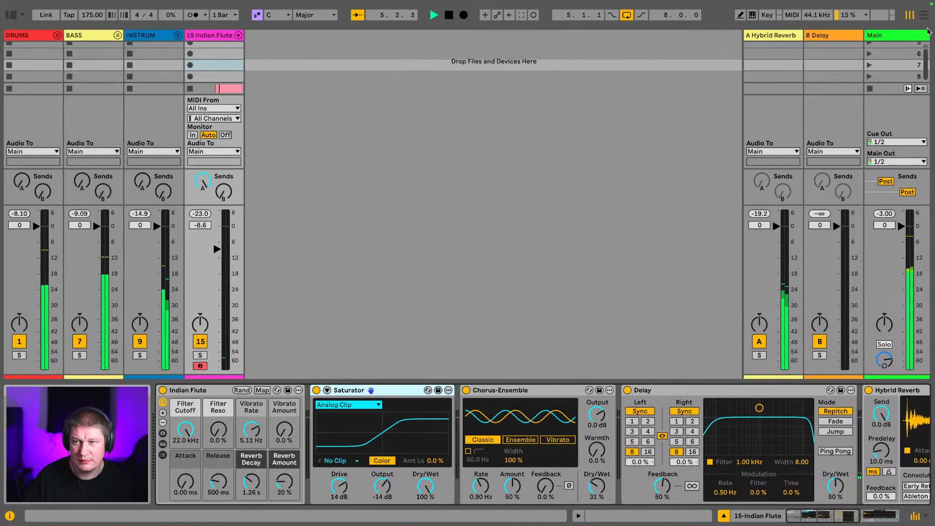
- Return to the arrangement, fold the Indian Flute track and mute the DRUMS group
left_click(923, 18)
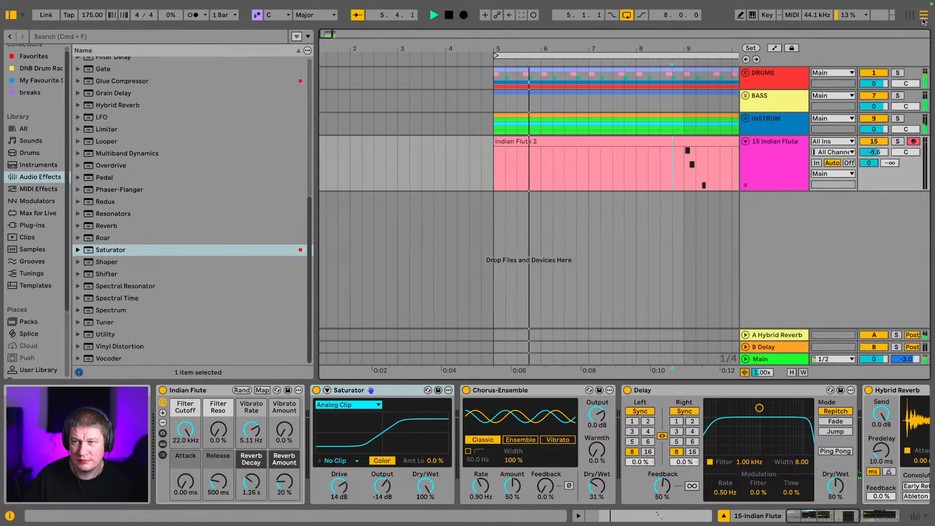
left_click(745, 142)
left_click(875, 73)
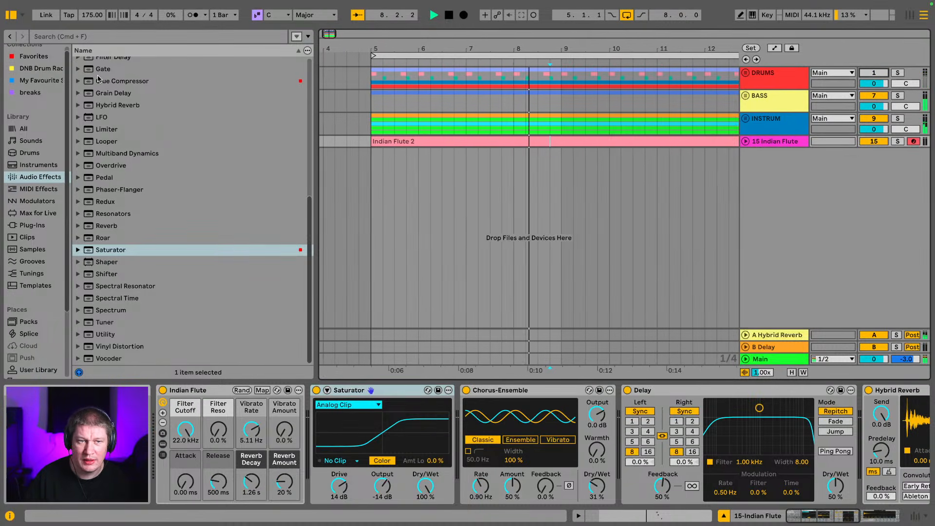
- In the Production sample folder, collapse ALL CD QUALITY FAMOUS BREAKS and Ghost Syndicate and expand the DRUMLOOPS folder
scroll(92, 86, "up", 1)
scroll(25, 149, "up", 1)
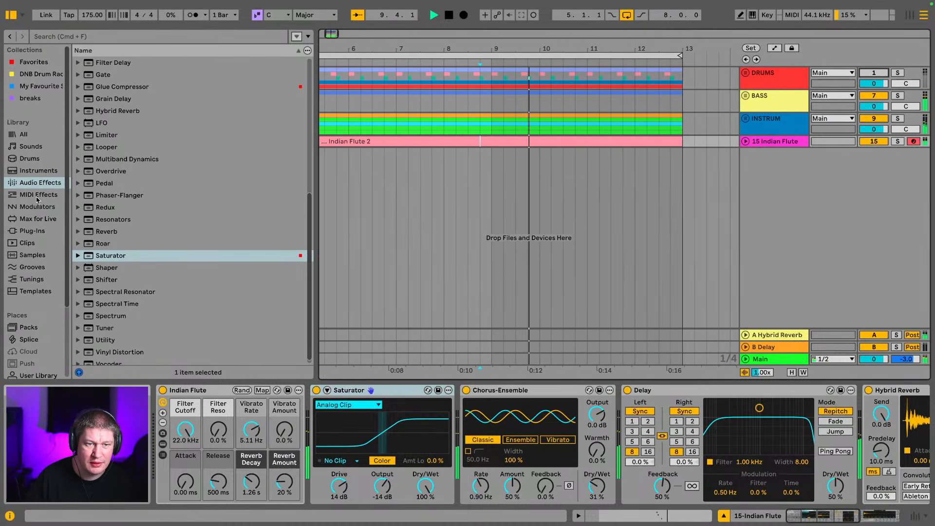
scroll(24, 241, "down", 4)
left_click(35, 312)
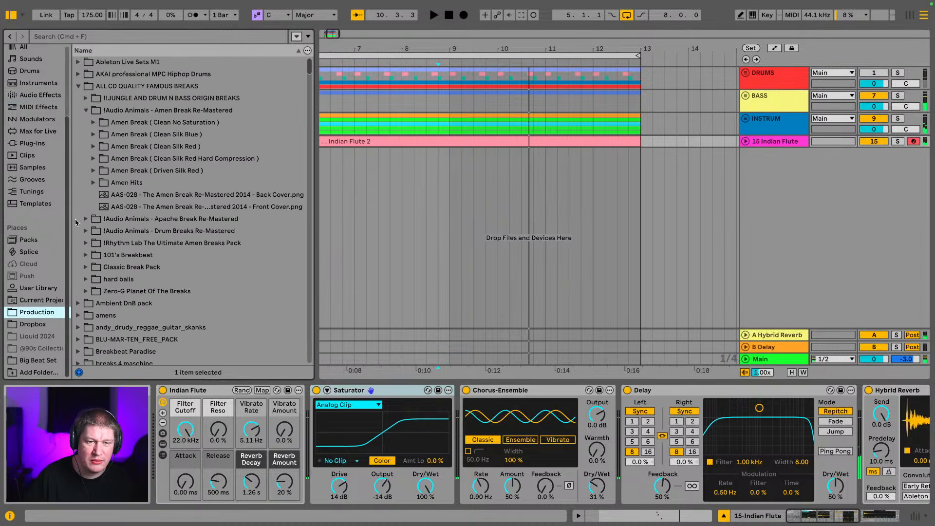
left_click(76, 86)
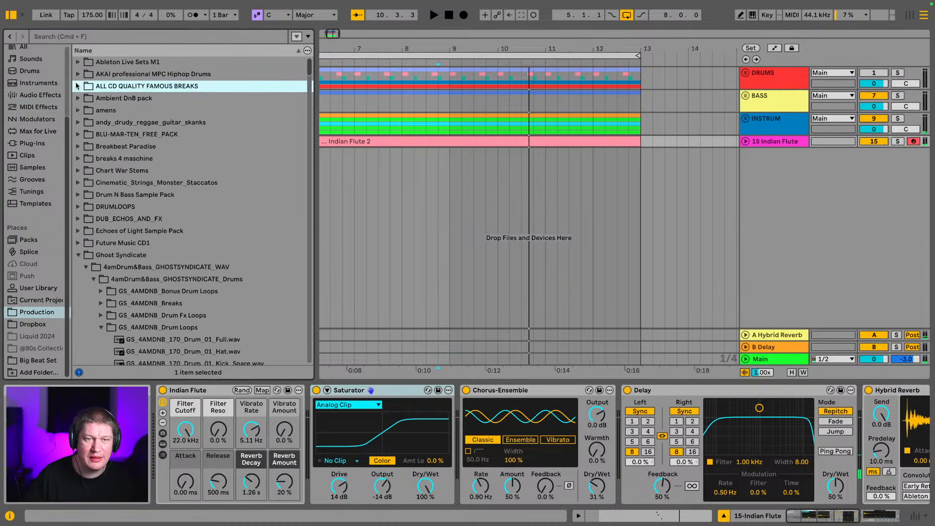
left_click(76, 255)
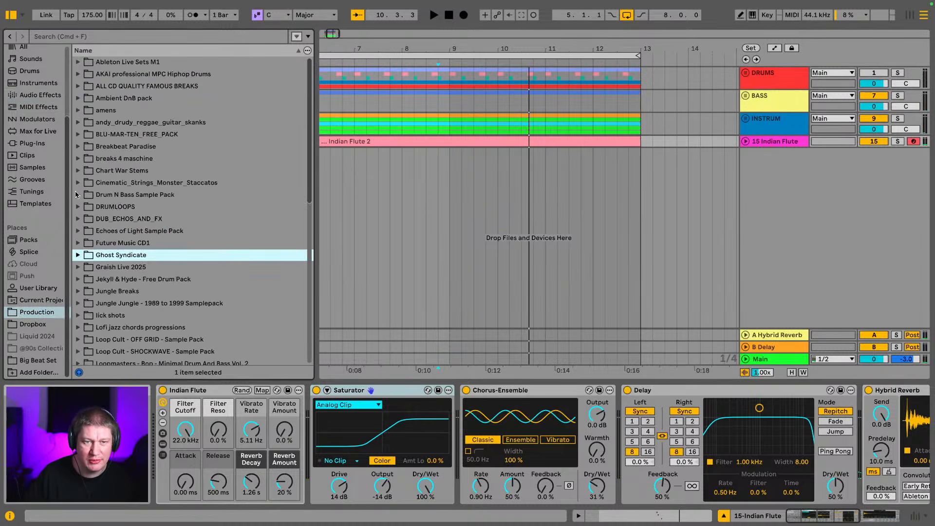
left_click(102, 208)
left_click(78, 207)
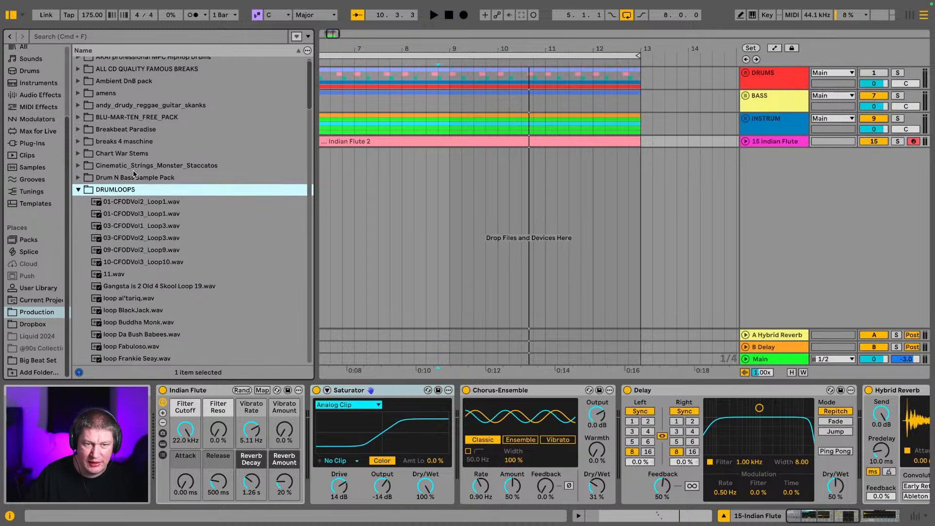
scroll(159, 175, "down", 5)
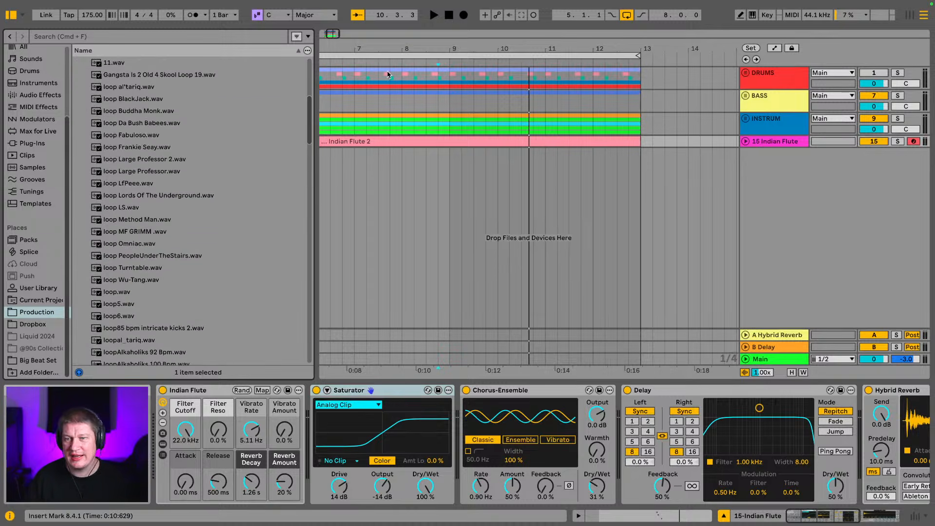
- Play the arrangement from the loop start and audition loopAlkaholiks 100 Bpm.wav and loopAZ 83 Bpm.wav over it
left_click(545, 58)
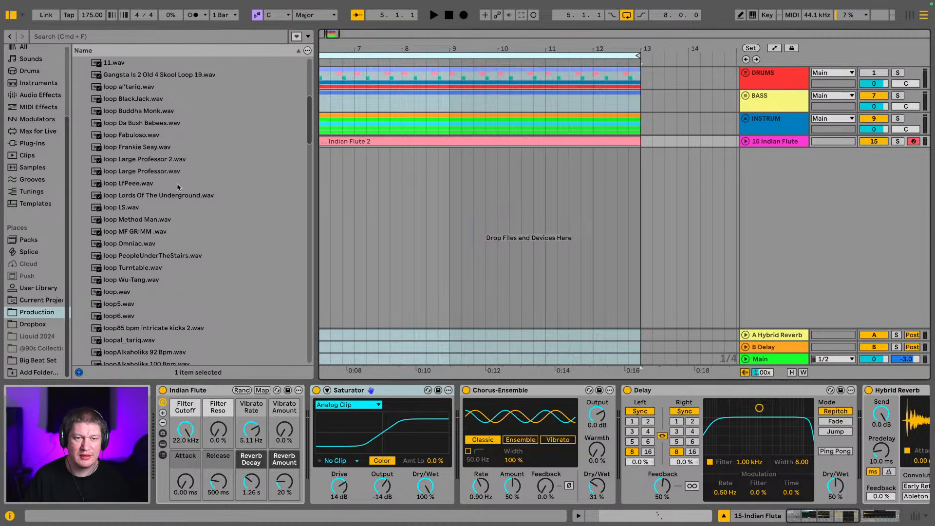
scroll(159, 187, "down", 4)
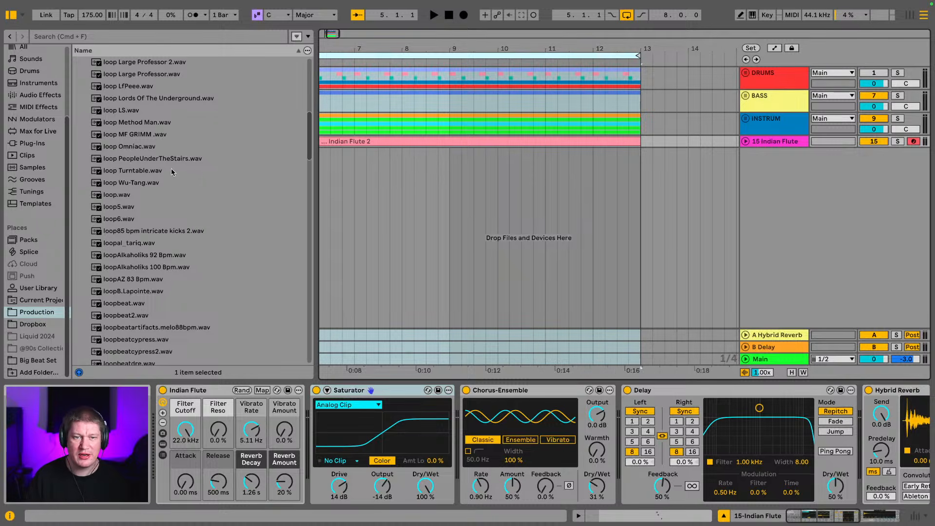
key("space")
scroll(147, 185, "down", 3)
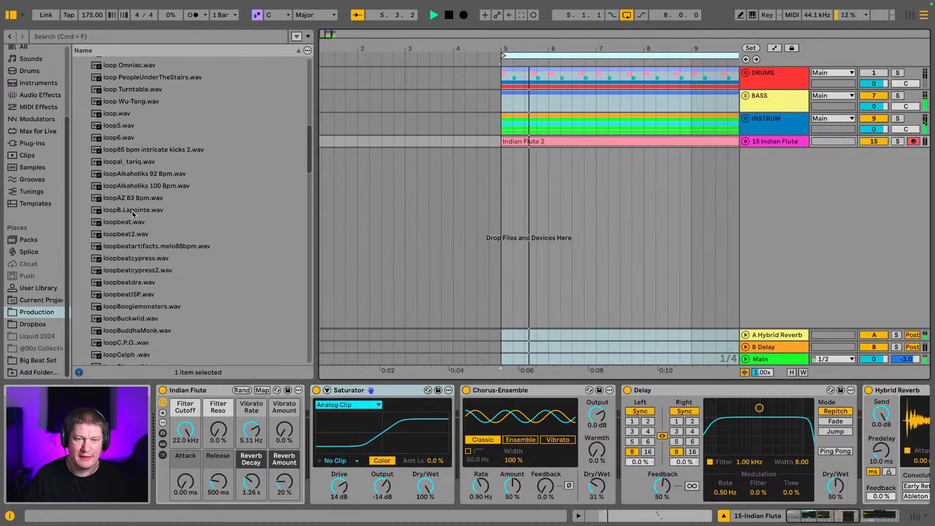
left_click(139, 187)
scroll(136, 197, "down", 1)
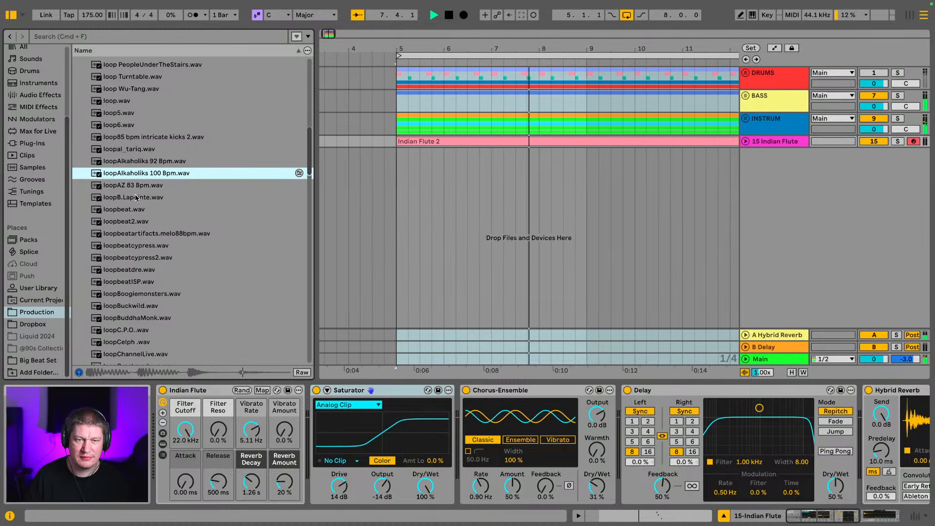
left_click(137, 188)
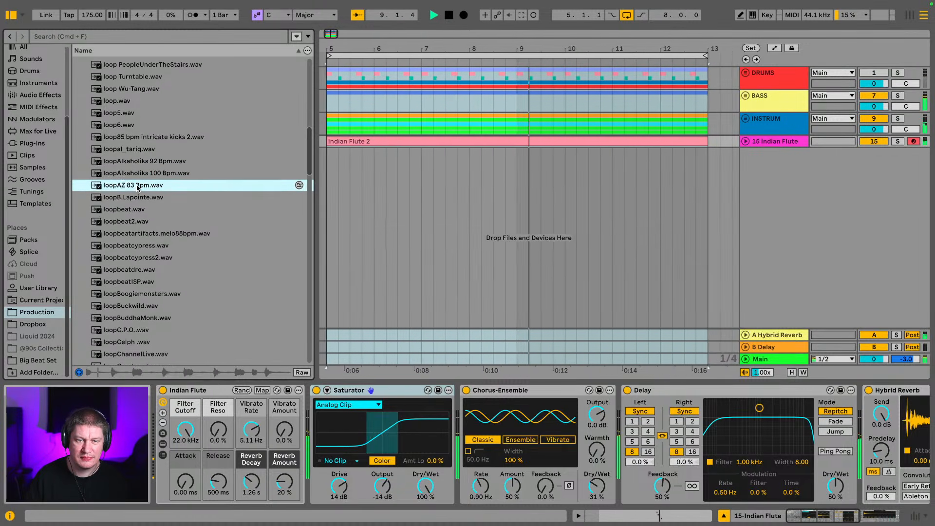
scroll(138, 188, "down", 1)
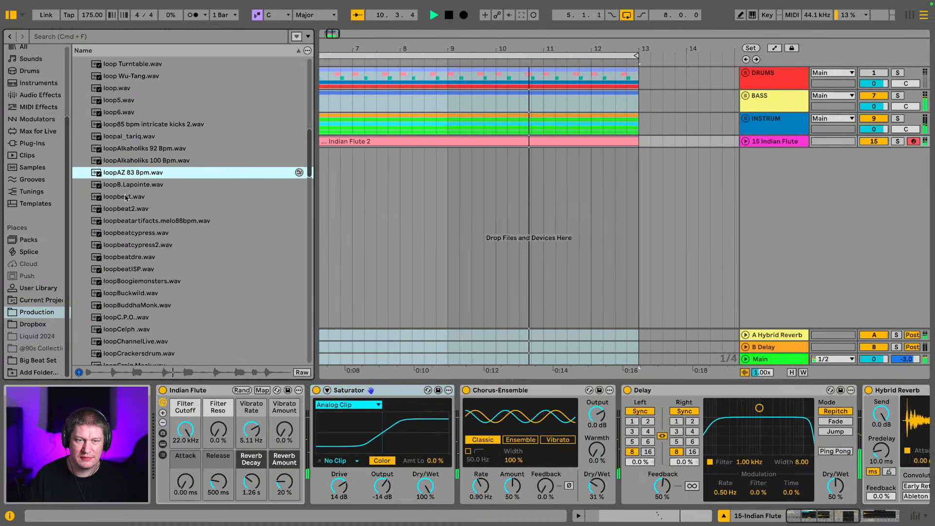
- Audition loopbeat.wav, loopbeat2.wav and loopBoogiemonsters.wav against the playing arrangement
left_click(126, 197)
scroll(126, 197, "down", 1)
left_click(126, 198)
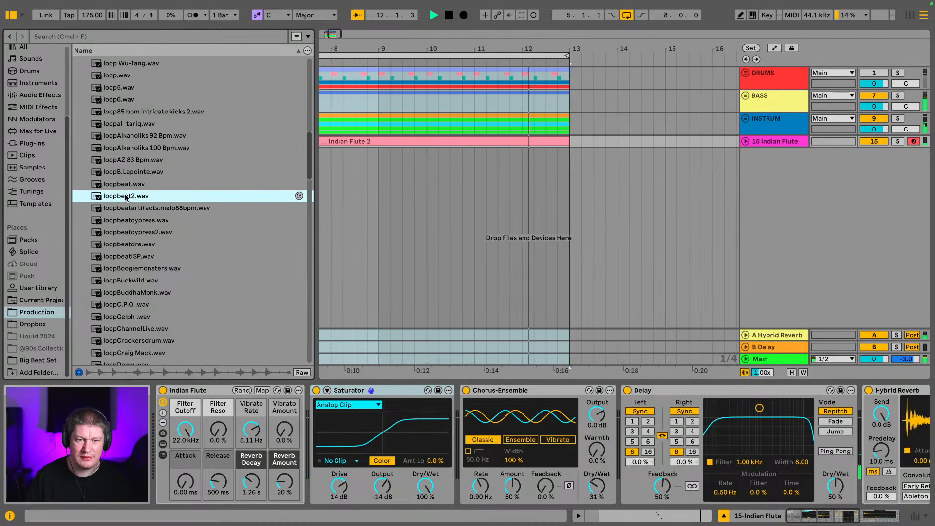
scroll(126, 197, "down", 6)
left_click(125, 198)
scroll(124, 199, "down", 1)
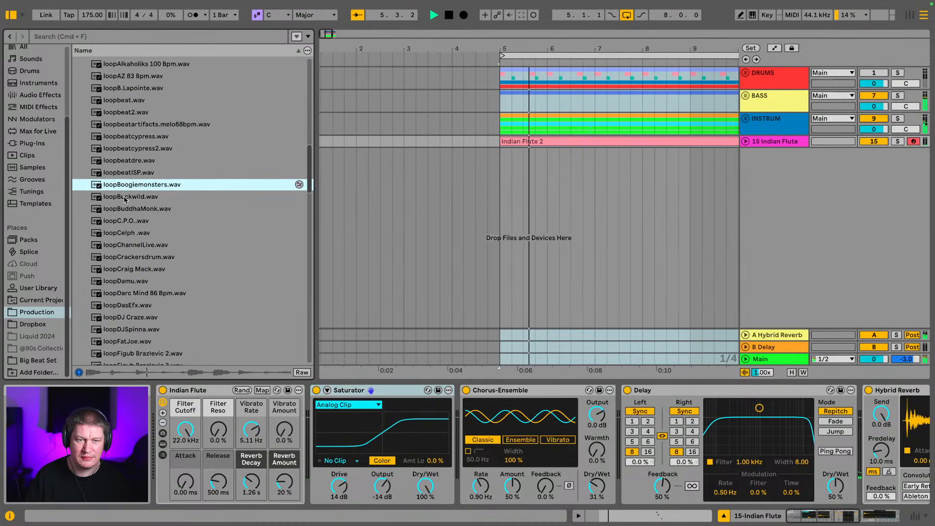
- Compare loopAlkaholiks 92 Bpm.wav with loopAlkaholiks 100 Bpm.wav over the arrangement and browse further down the loops
scroll(126, 198, "up", 7)
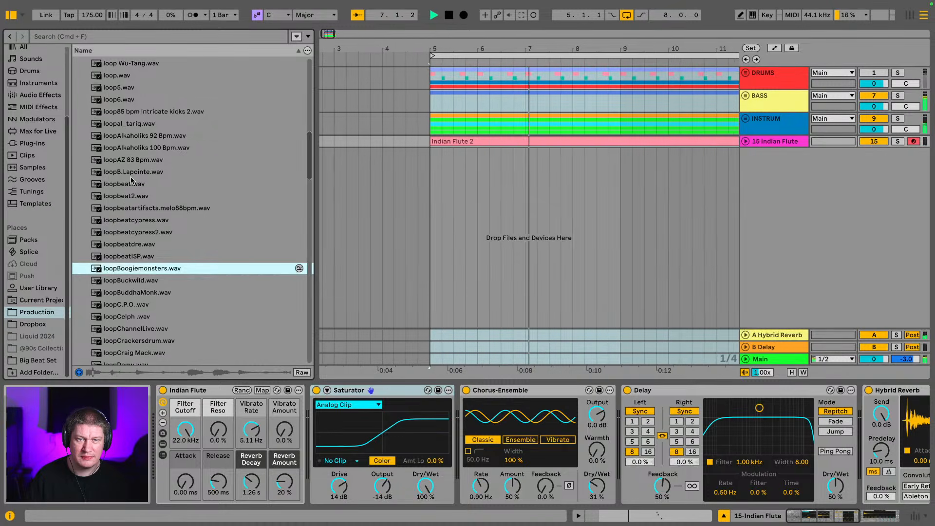
left_click(146, 138)
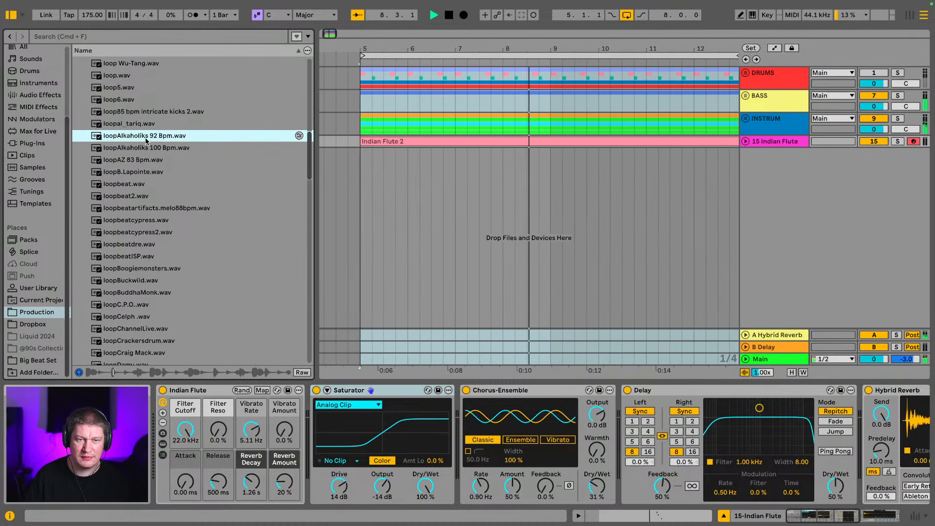
left_click(145, 149)
scroll(126, 191, "down", 5)
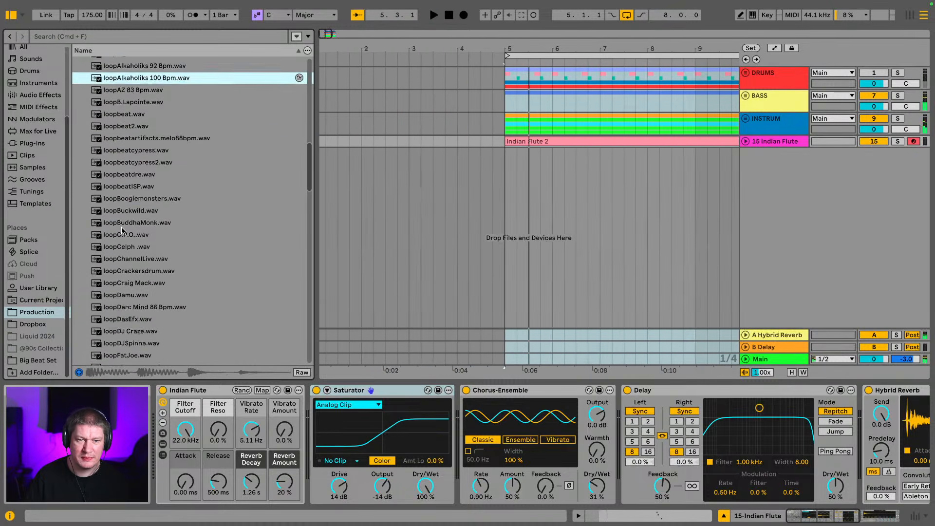
- Audition loopC.P.O..wav and loopCelph .wav over the playing arrangement
left_click(124, 216)
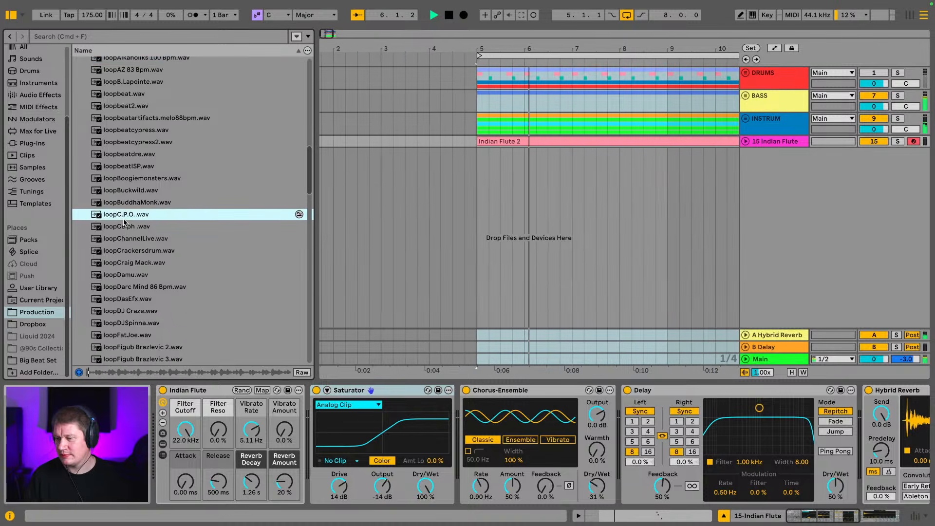
left_click(116, 228)
scroll(117, 231, "down", 2)
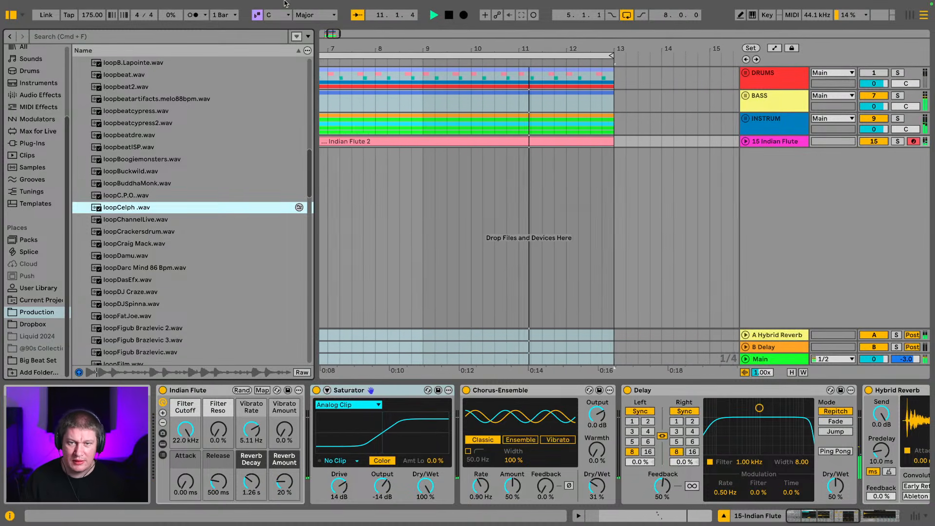
- Stop playback, place loopCelph .wav on a new audio track at bar 1 and hide the browser
key("space")
left_click_drag(363, 48, 566, 36)
left_click_drag(124, 211, 344, 149)
left_click_drag(361, 54, 360, 52)
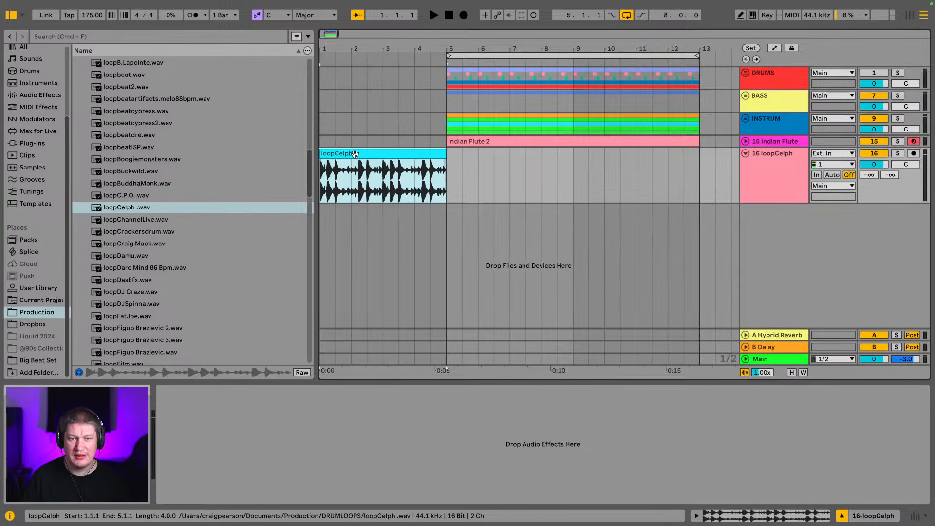
left_click(11, 17)
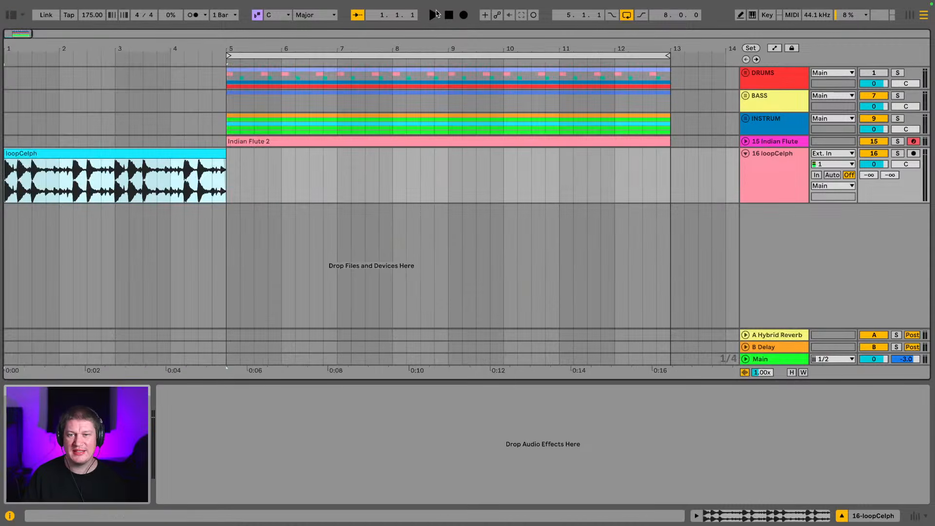
- Extend the looped loopCelph clip so that it runs from bar 1 to bar 17
left_click_drag(437, 45, 166, 46)
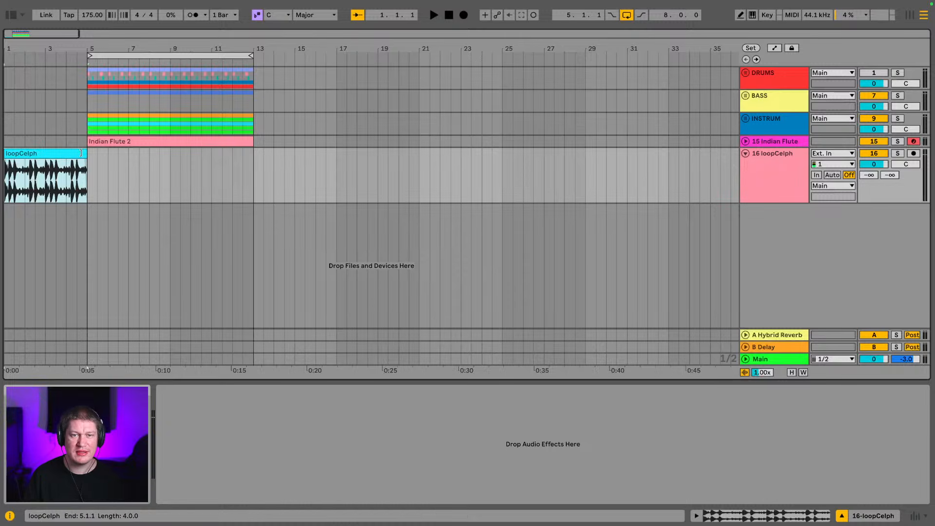
left_click_drag(87, 154, 333, 166)
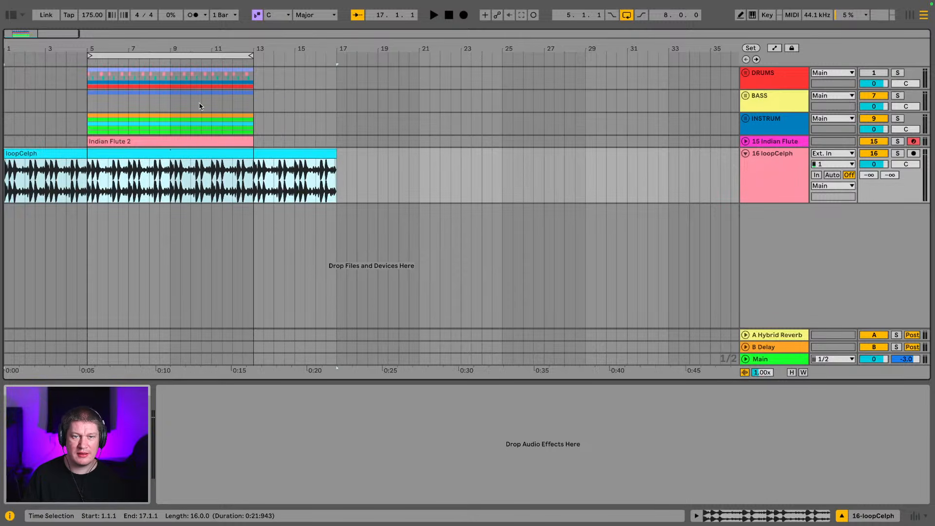
left_click(79, 154)
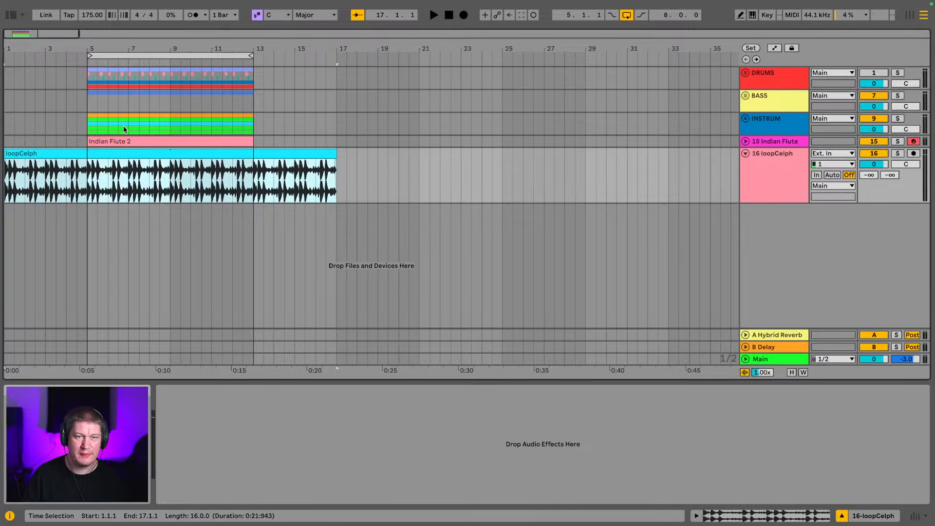
- Select the original clips from bar 5 to bar 13 and unfold the DRUMS group
left_click_drag(246, 135, 128, 86)
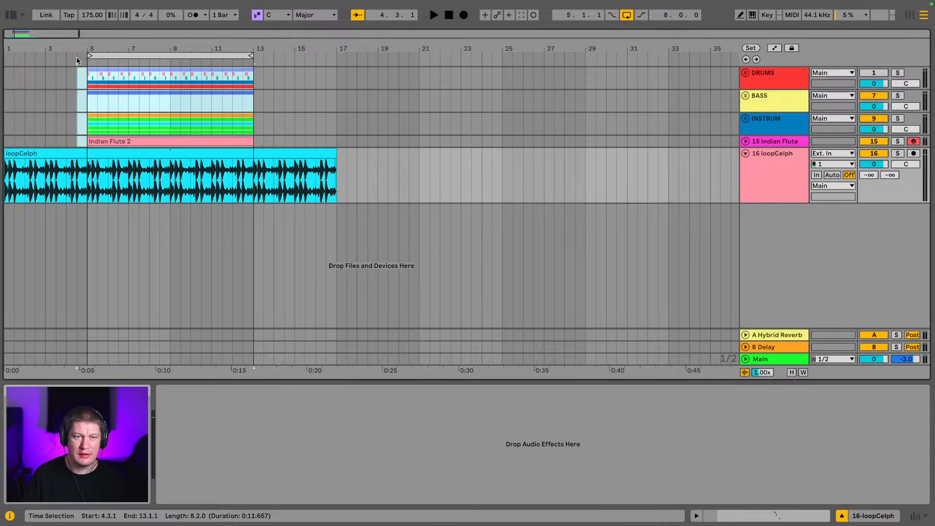
left_click(122, 77)
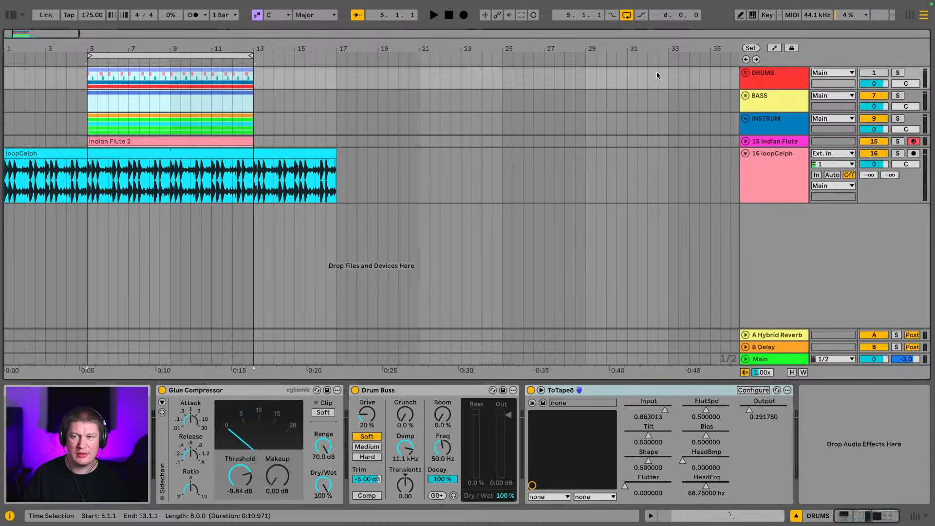
left_click(747, 73)
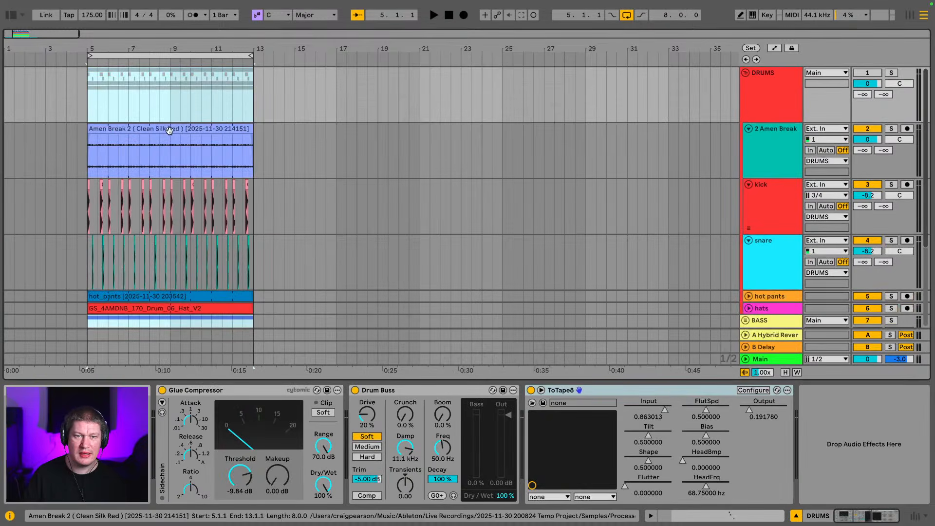
left_click_drag(169, 129, 284, 136)
key("space")
scroll(239, 155, "down", 1)
key("space")
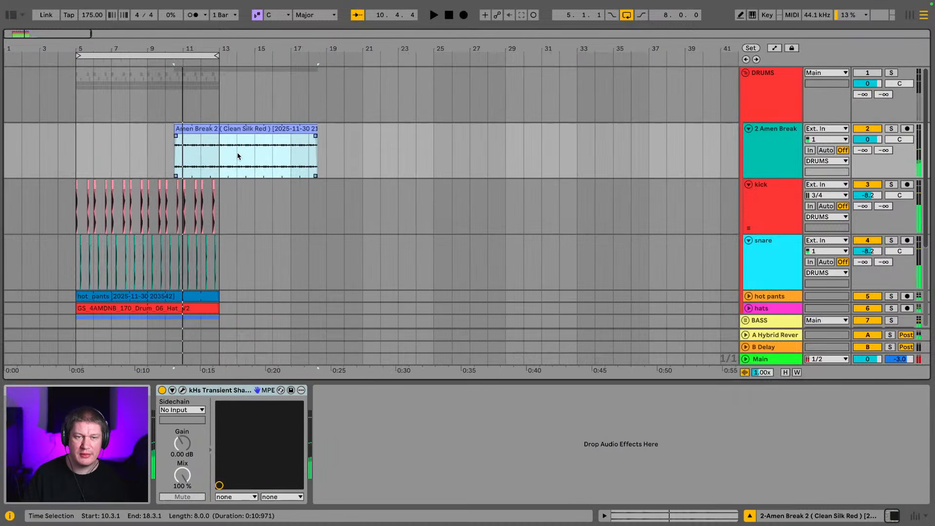
left_click_drag(238, 156, 122, 163)
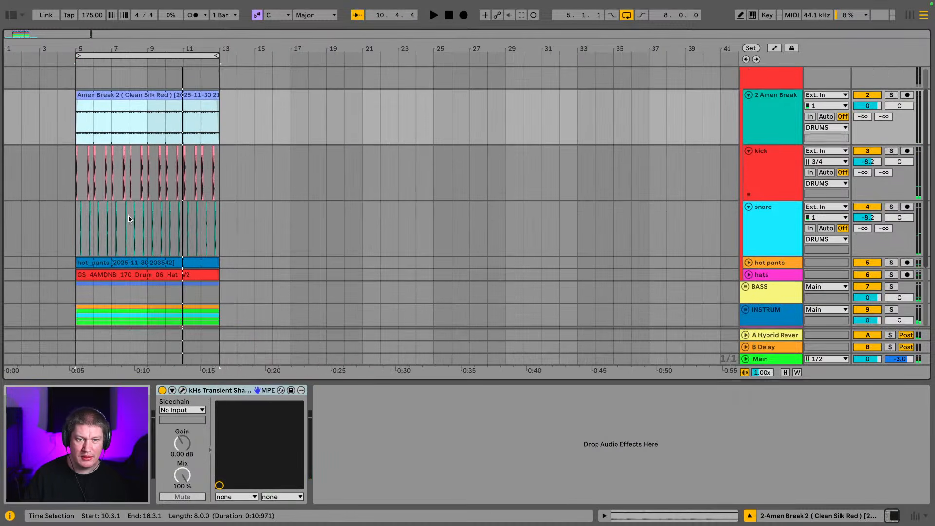
- Select all clips from the Indian Flute track up to DRUMS and move them from bar 5 to bar 33
scroll(128, 215, "down", 5)
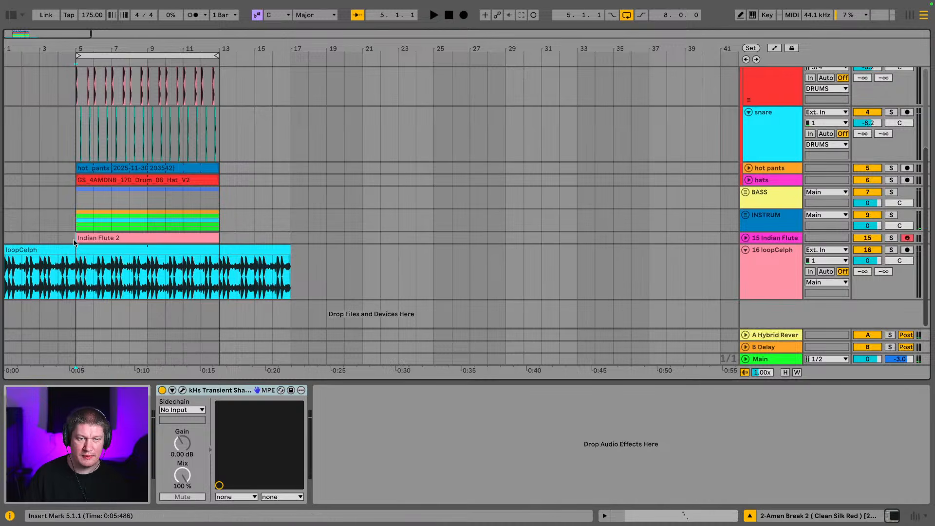
left_click_drag(76, 241, 223, 14)
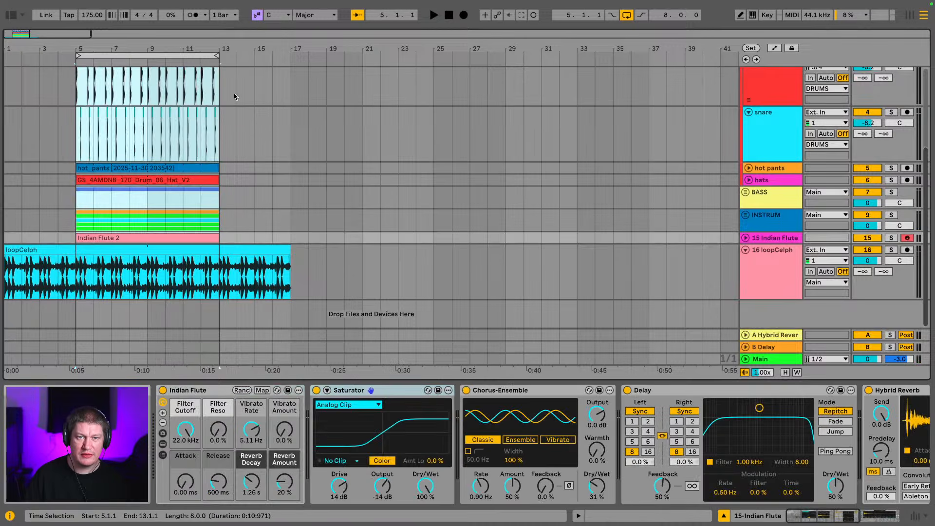
scroll(234, 92, "up", 5)
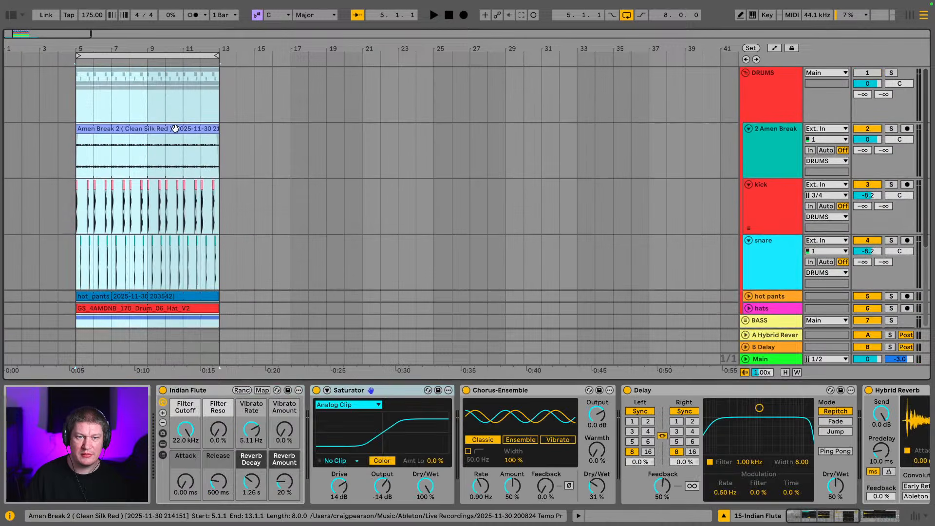
left_click_drag(175, 128, 674, 130)
- Play from bar 33, switch the DRUMS group back on and mute the 2 Amen Break track
key("space")
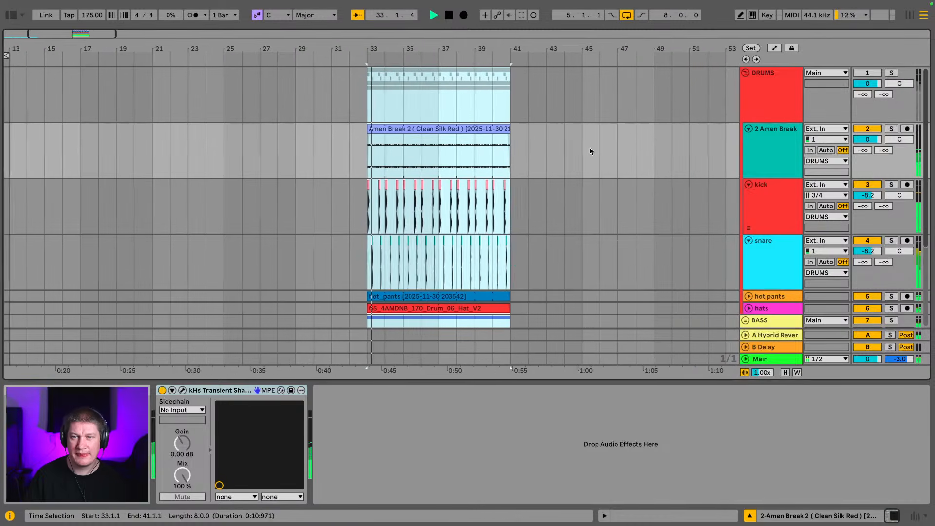
left_click(866, 73)
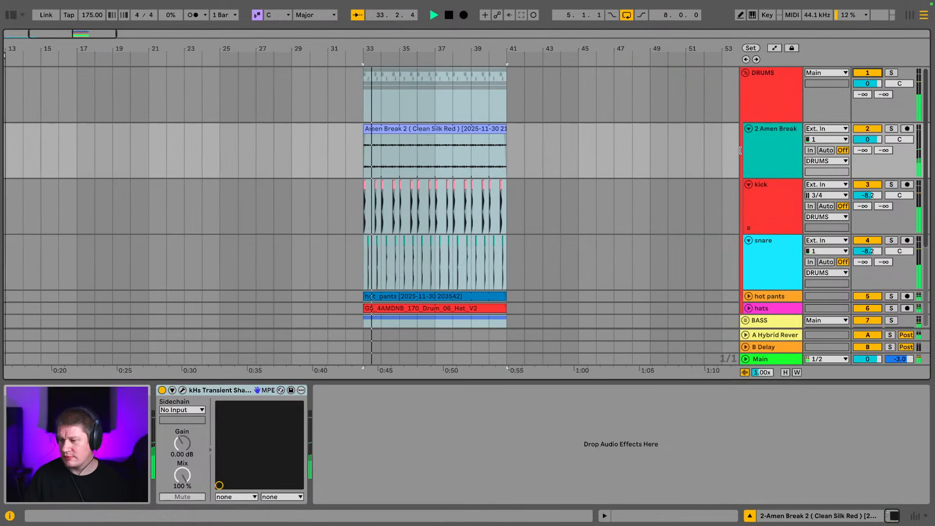
left_click(867, 130)
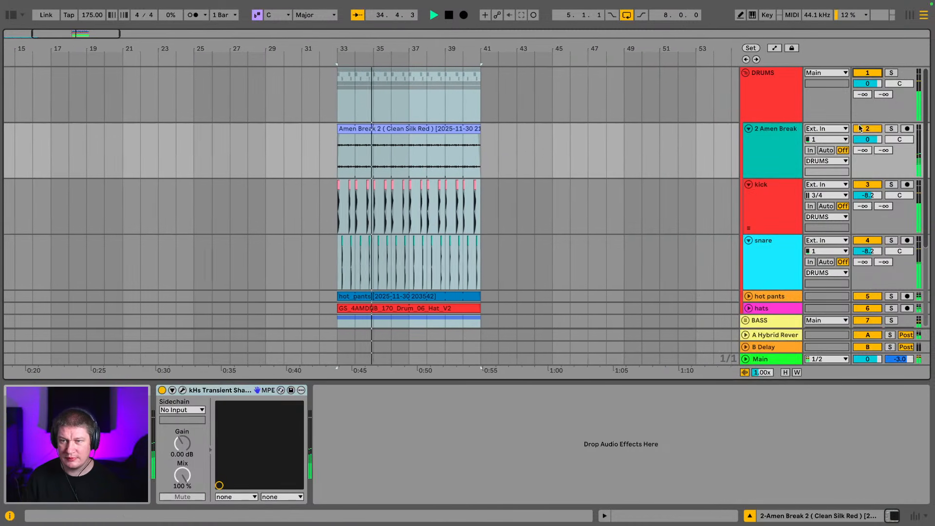
- Collapse the 2 Amen Break, snare and kick tracks
left_click(749, 130)
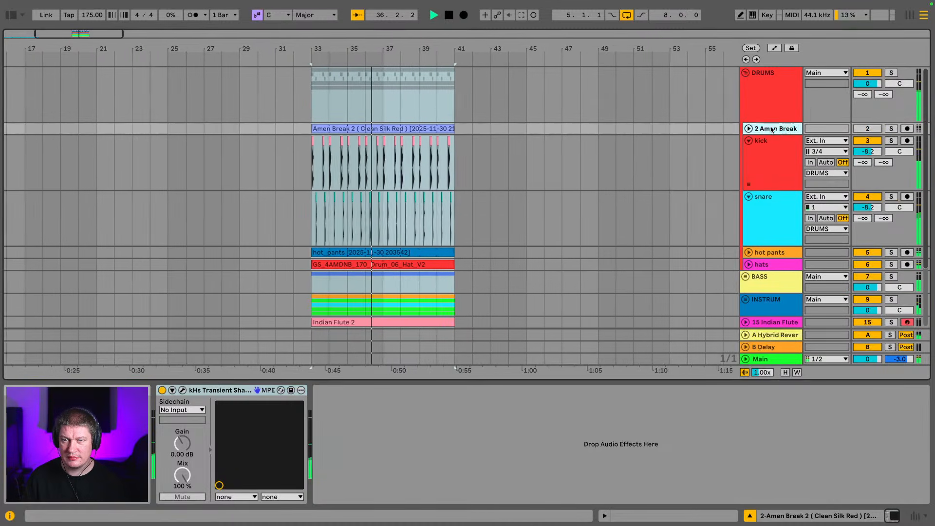
left_click(749, 196)
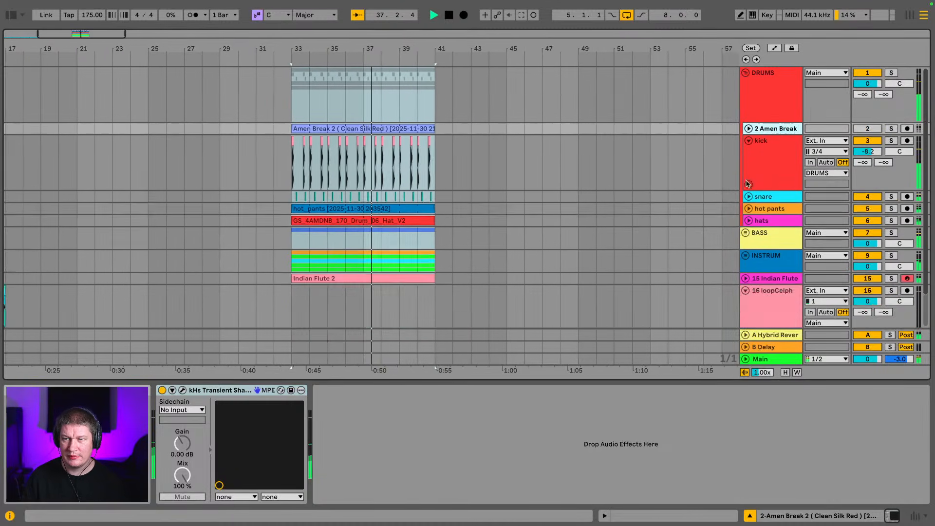
left_click(749, 141)
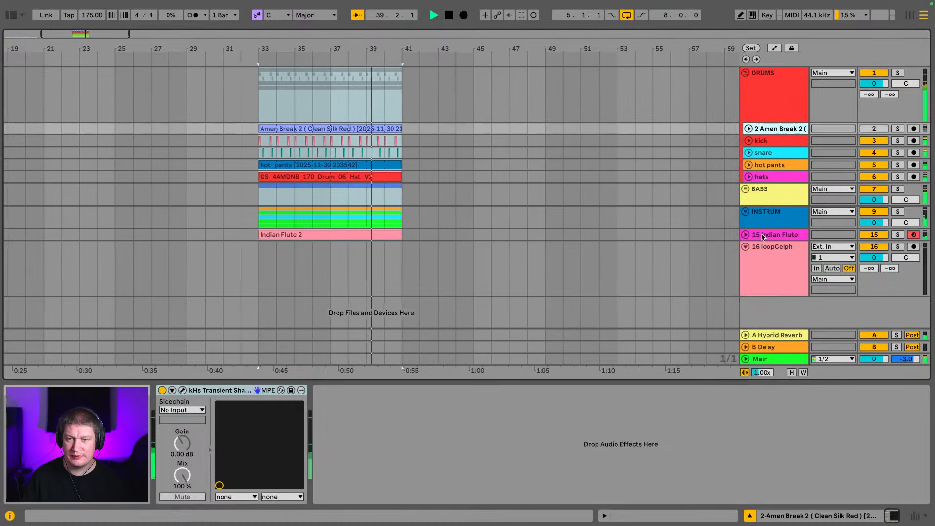
- Unfold the INSTRUM group and move the GS_4AMDNB_Synth_Pad_Fm_02 clip to bar 1 with its track activated
left_click(729, 237)
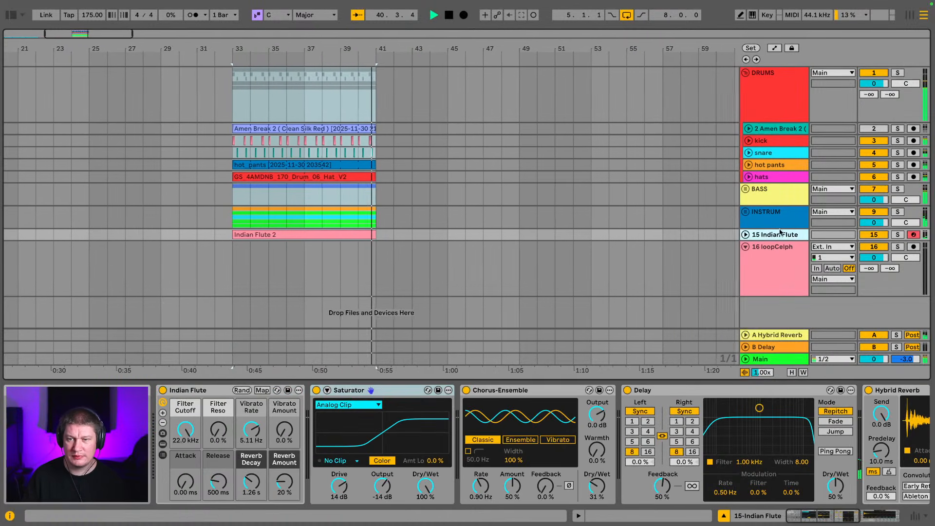
left_click(746, 213)
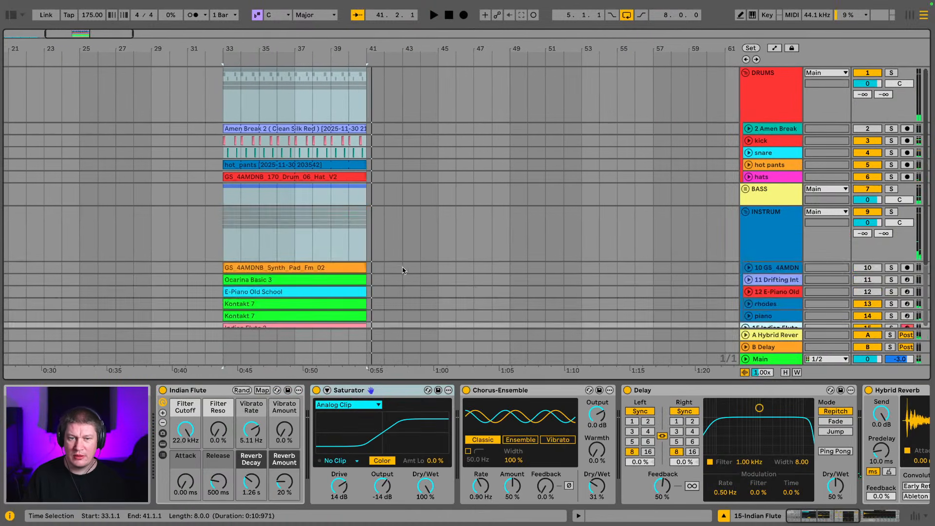
scroll(389, 258, "down", 3)
left_click_drag(142, 46, 487, 24)
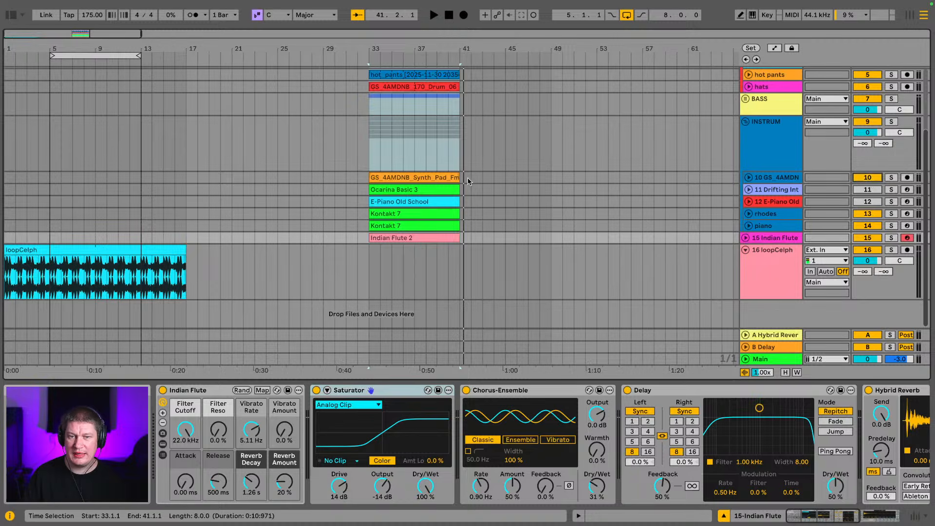
left_click_drag(393, 180, 63, 180)
- Lower the loopCelph clip's gain to -12.1 dB during playback and move the eight-bar loop region to bar 1
key("space")
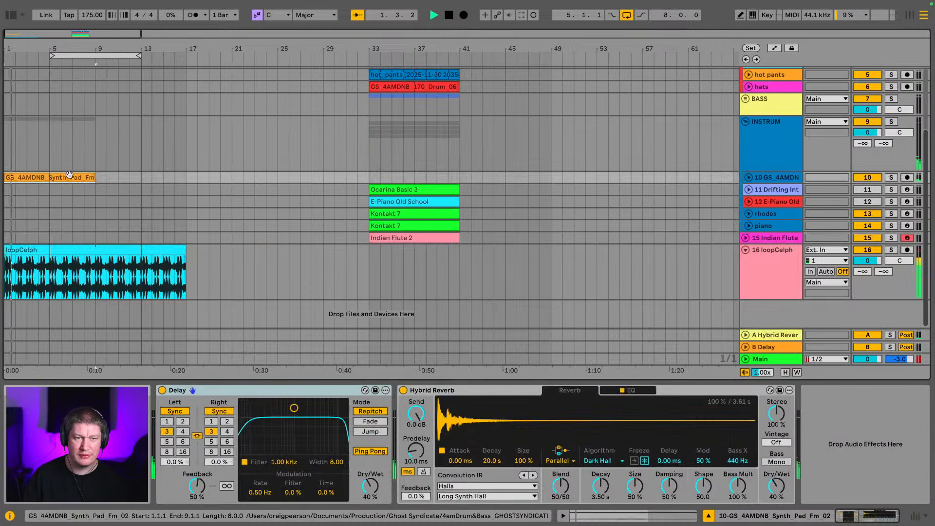
left_click(87, 266)
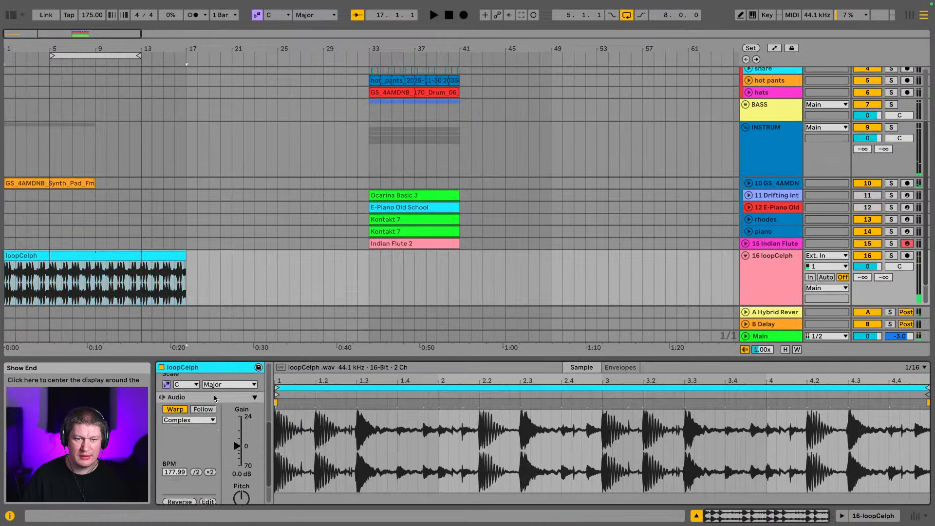
left_click_drag(238, 420, 239, 433)
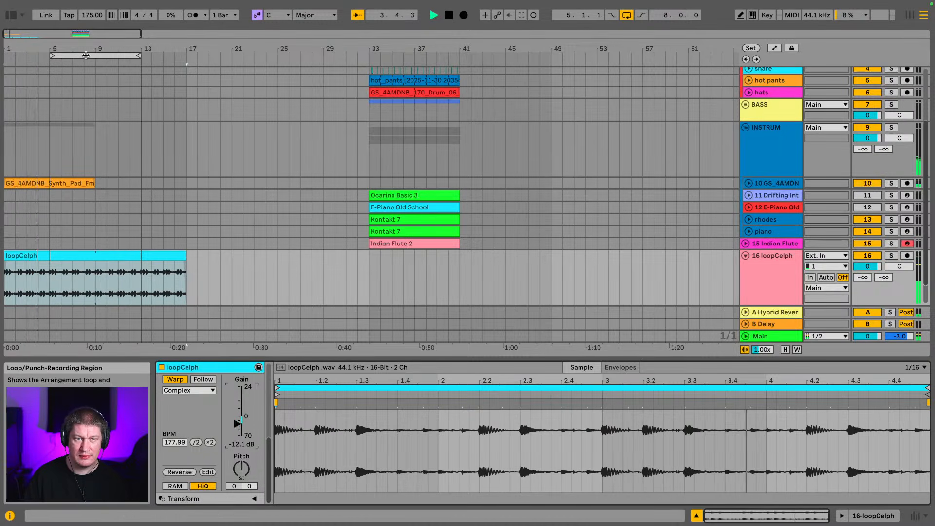
left_click_drag(86, 56, 37, 56)
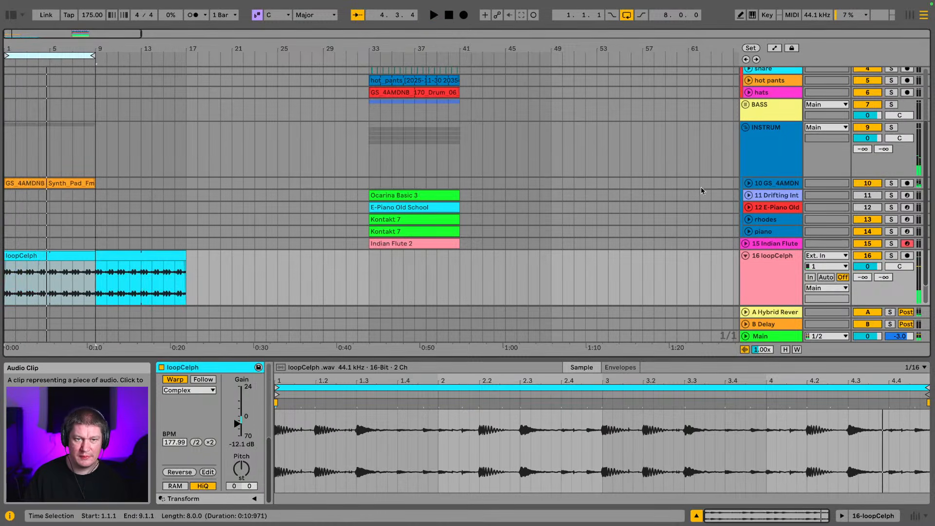
- Unfold the synth pad track and paste a copy of the GS_4AMDNB_Synth_Pad_Fm_02 clip at bar 5
left_click(746, 183)
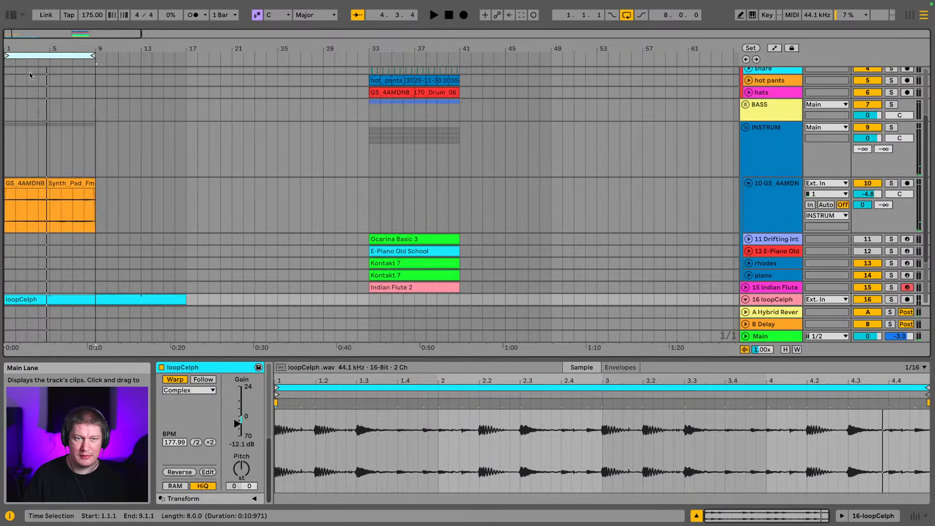
left_click_drag(13, 49, 14, 73)
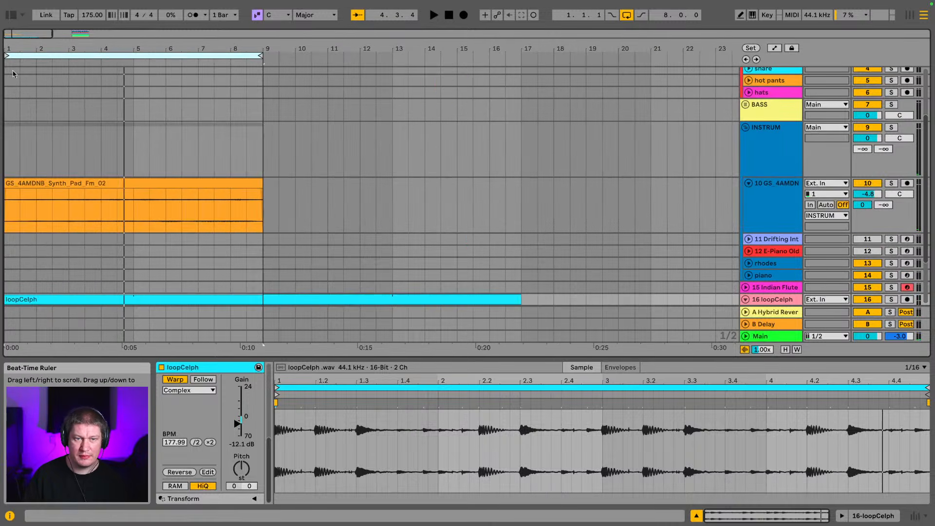
left_click(106, 183)
left_click(136, 207)
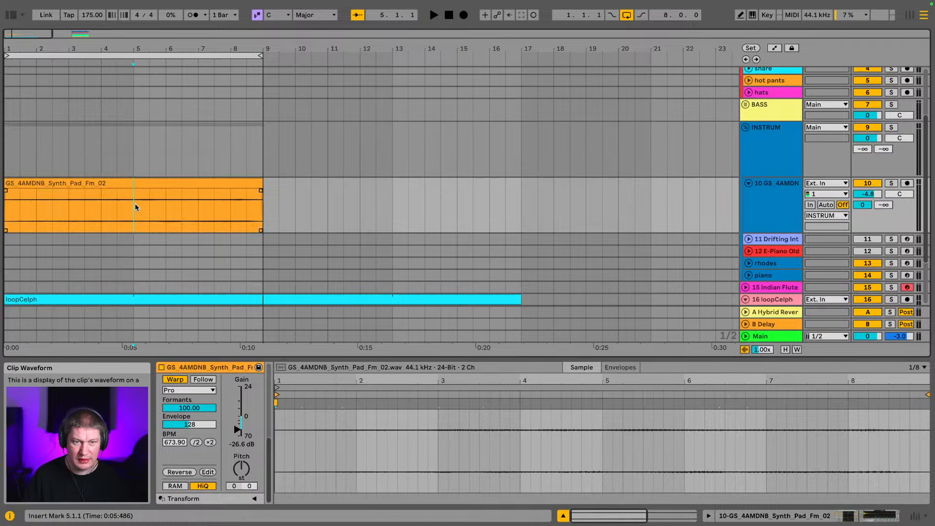
key("ctrl+v")
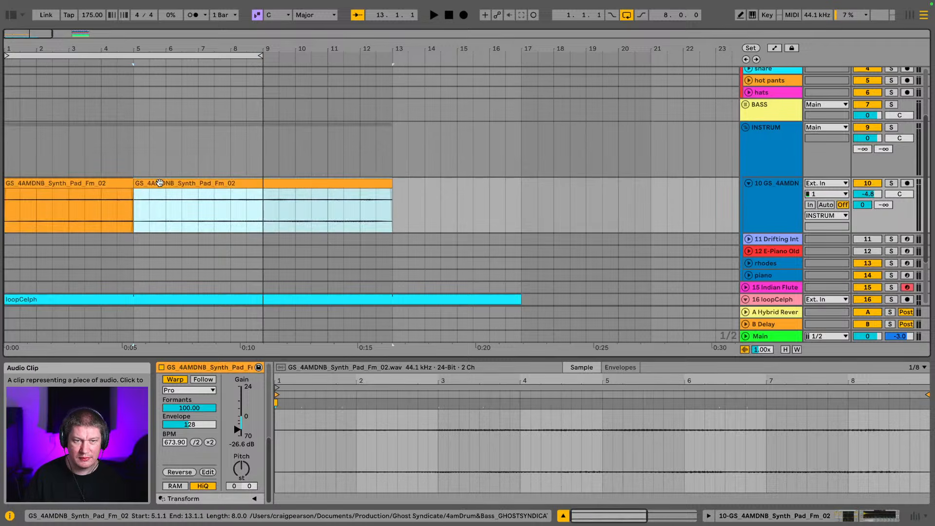
- Transpose the synth pad clip at bar 5 down 5 semitones by ear and play the pads from bar 1
key("space")
left_click_drag(245, 470, 245, 465)
key("space")
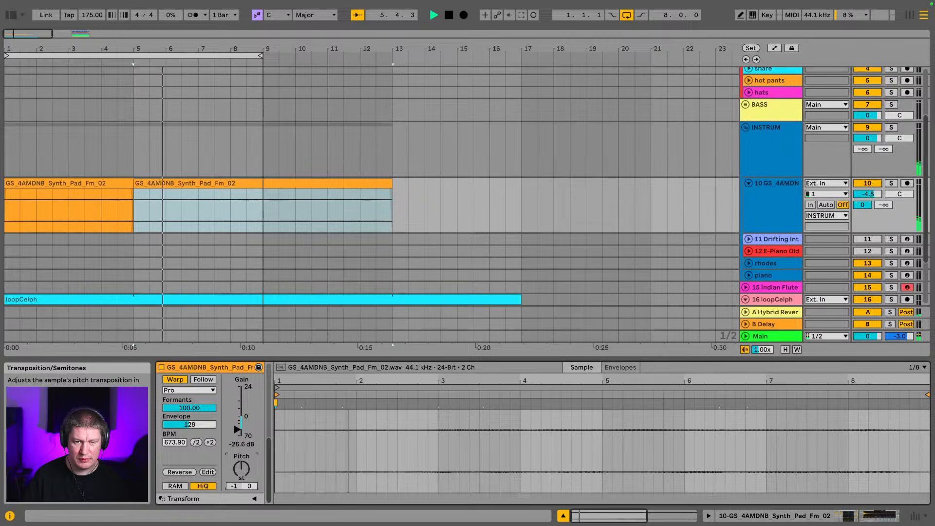
key("Down")
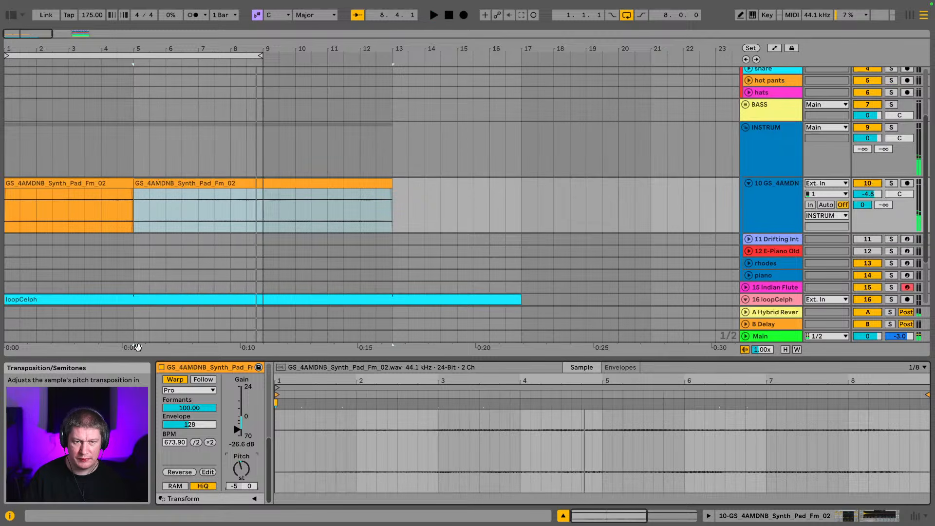
left_click(76, 184)
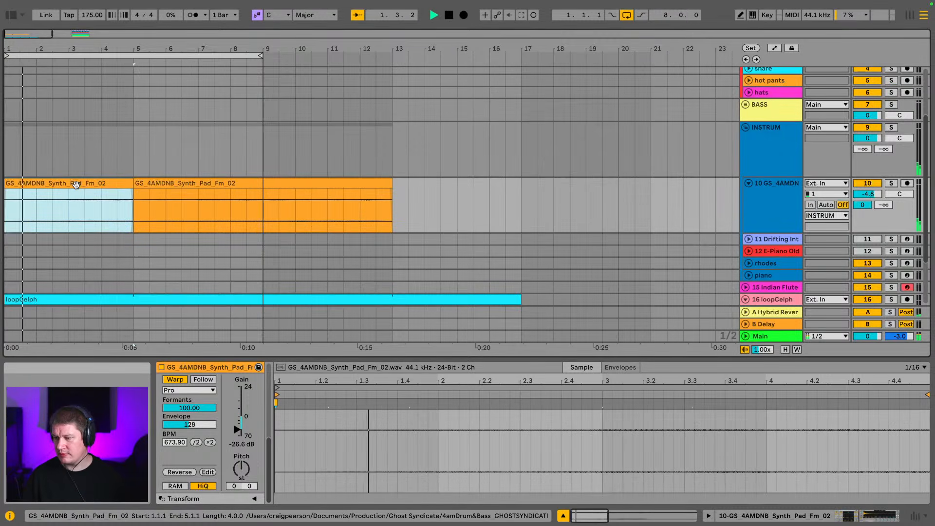
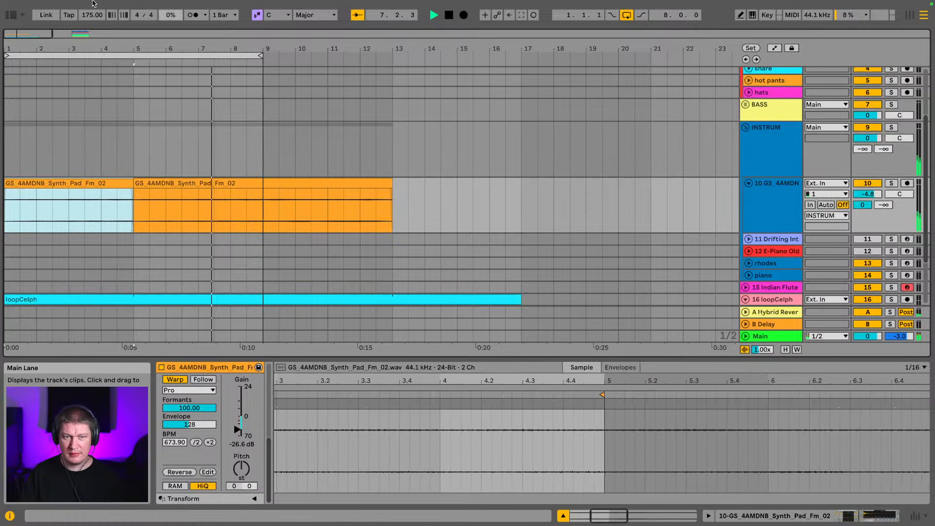
- Copy the rhodes track's Kontakt 7 clip from bar 33 to bar 1
left_click_drag(15, 49, 15, 46)
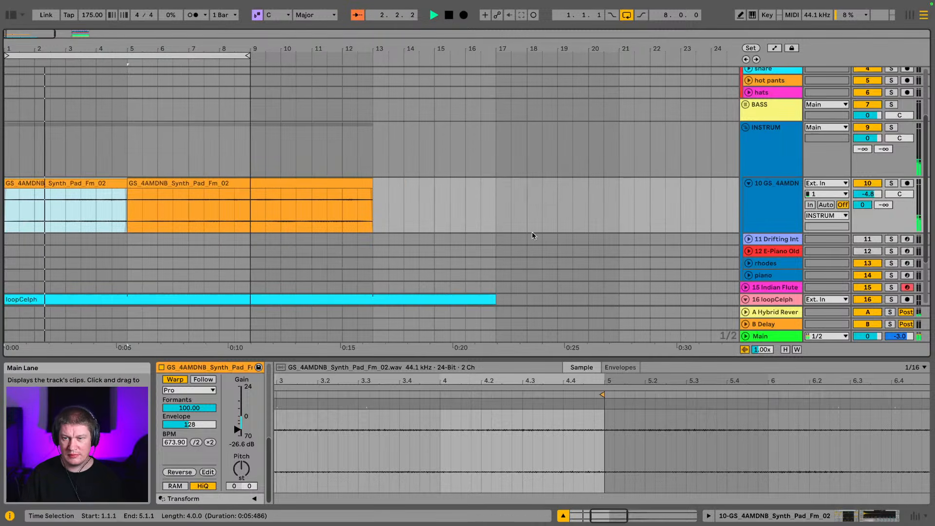
left_click_drag(305, 49, 306, 24)
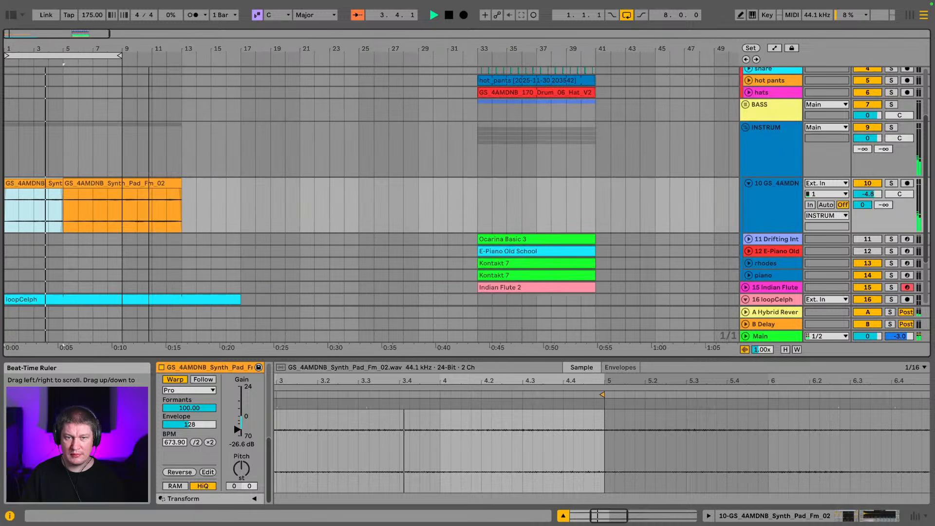
left_click(530, 263)
left_click_drag(530, 264, 15, 264)
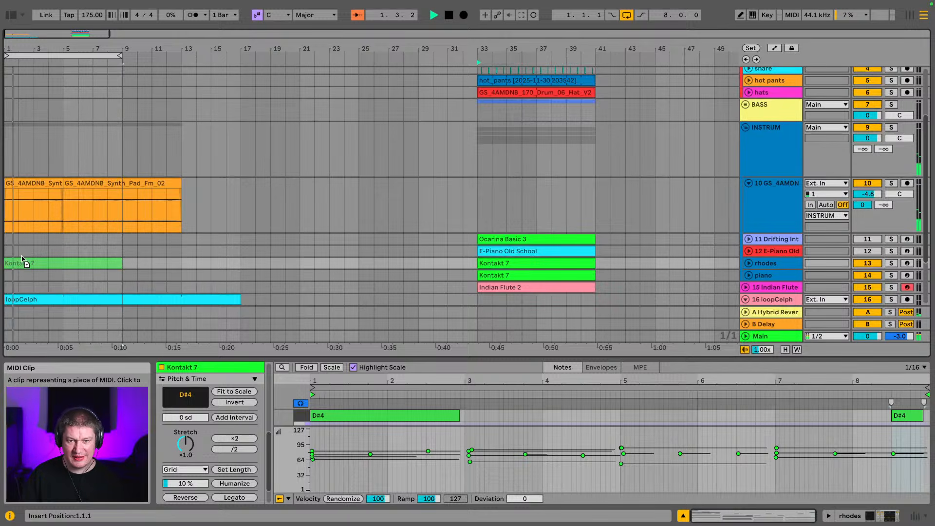
left_click_drag(22, 259, 24, 262)
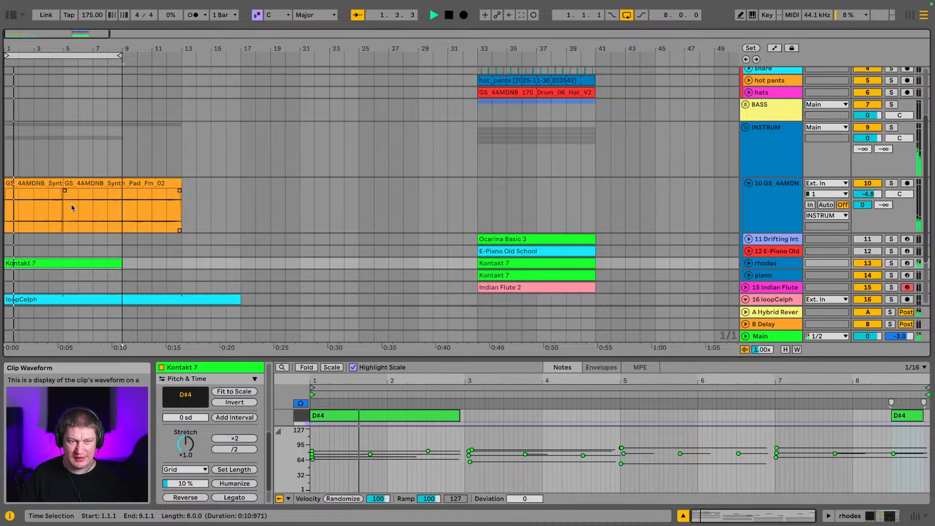
- Solo the synth pad track and transpose its clip at bar 5 to +5 semitones, playing it back from bar 5
left_click_drag(22, 49, 42, 104)
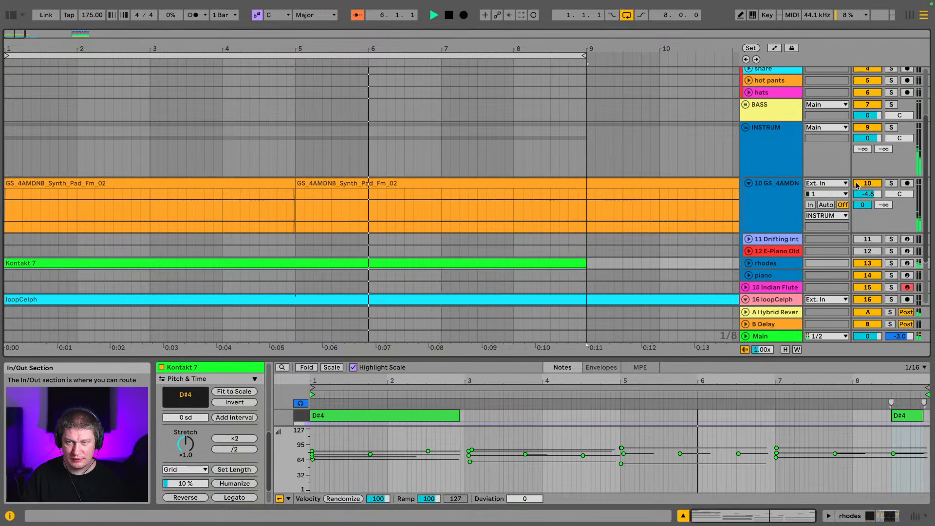
left_click(891, 183)
left_click(579, 183)
key("space")
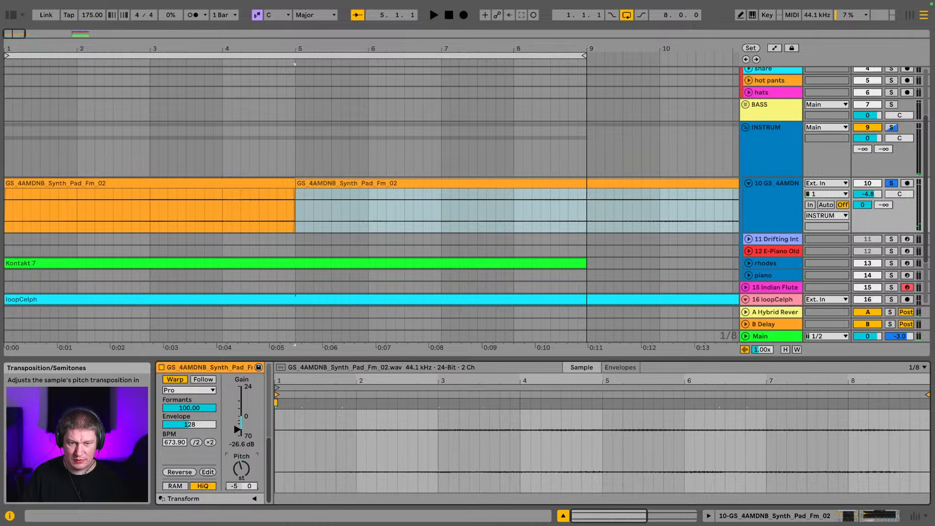
key("space")
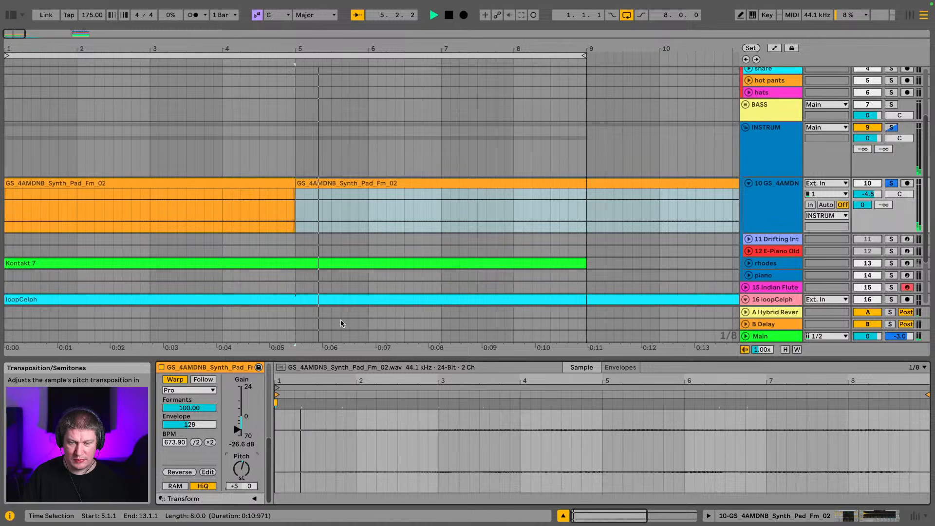
- Solo the rhodes track alongside the synth pad and set the pad track's volume to 0 dB
left_click(891, 263, "super")
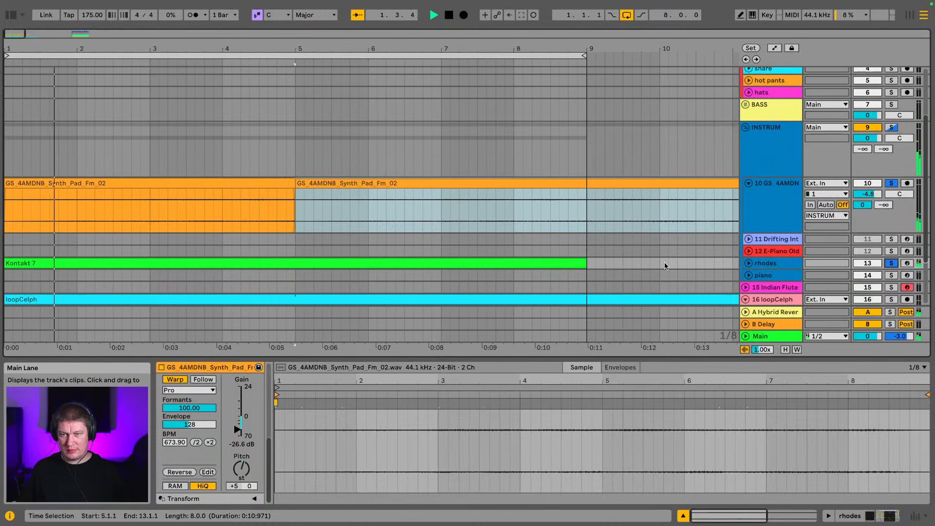
key("Tab")
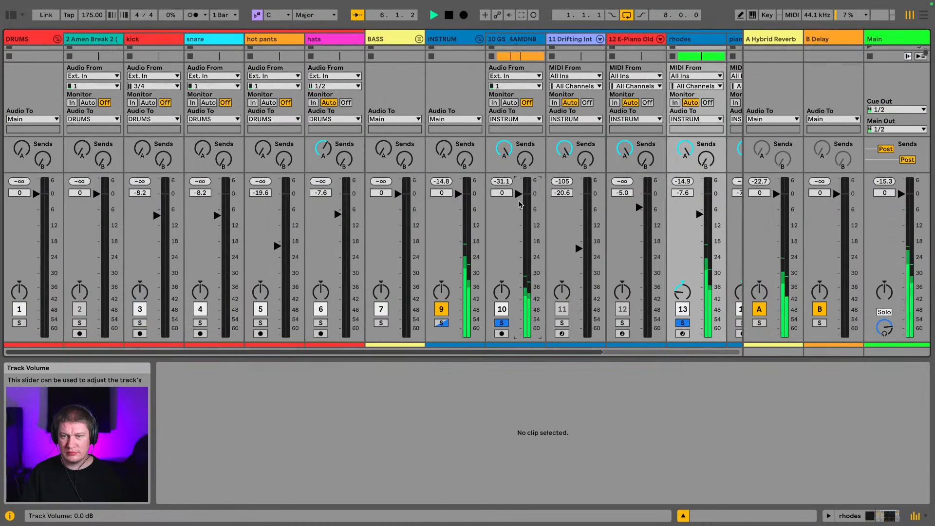
key("Tab")
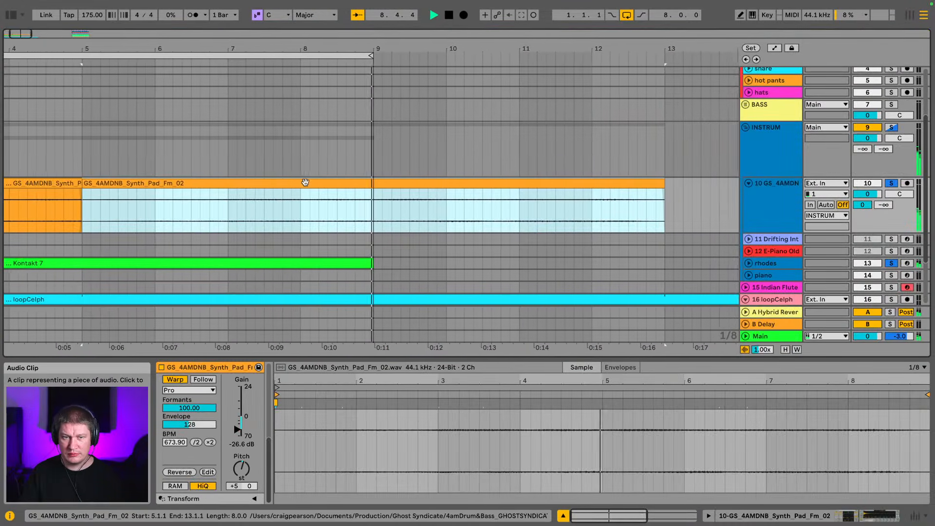
left_click_drag(294, 183, 546, 185)
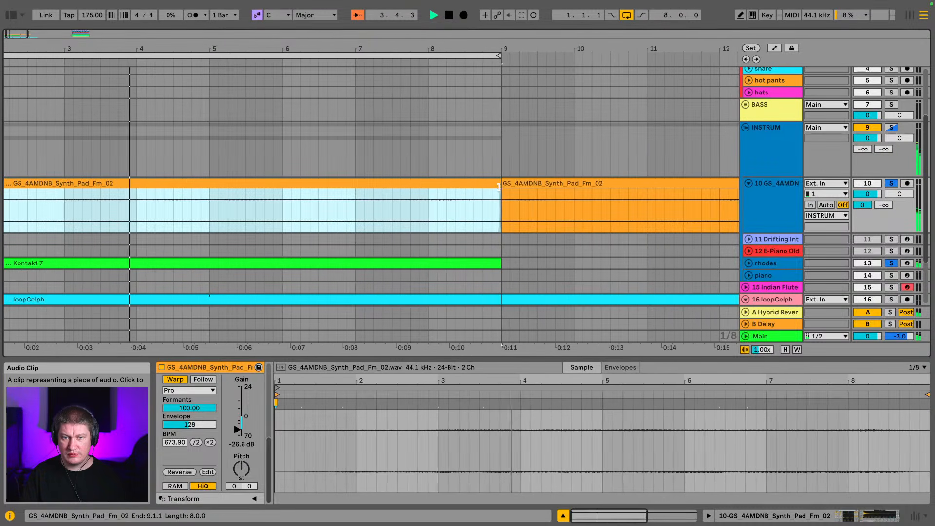
key("Delete")
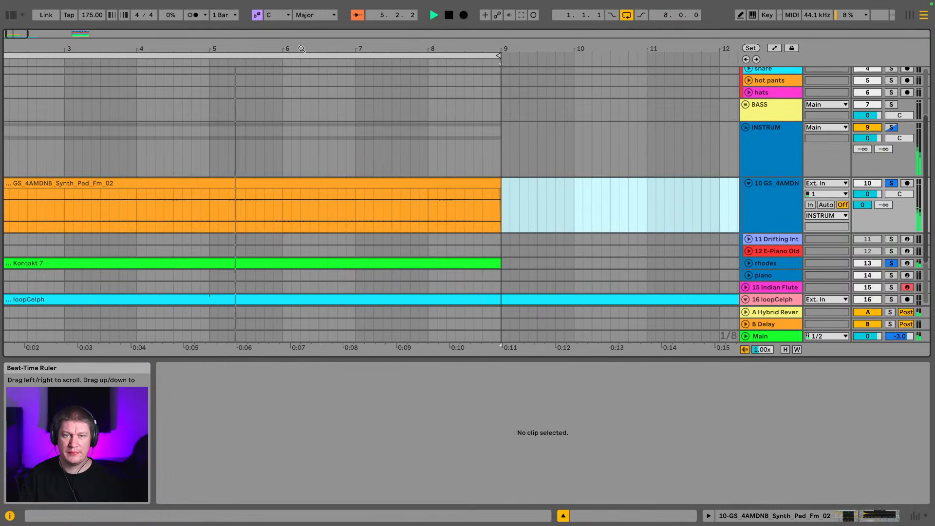
left_click_drag(302, 49, 149, 48)
key("super+z")
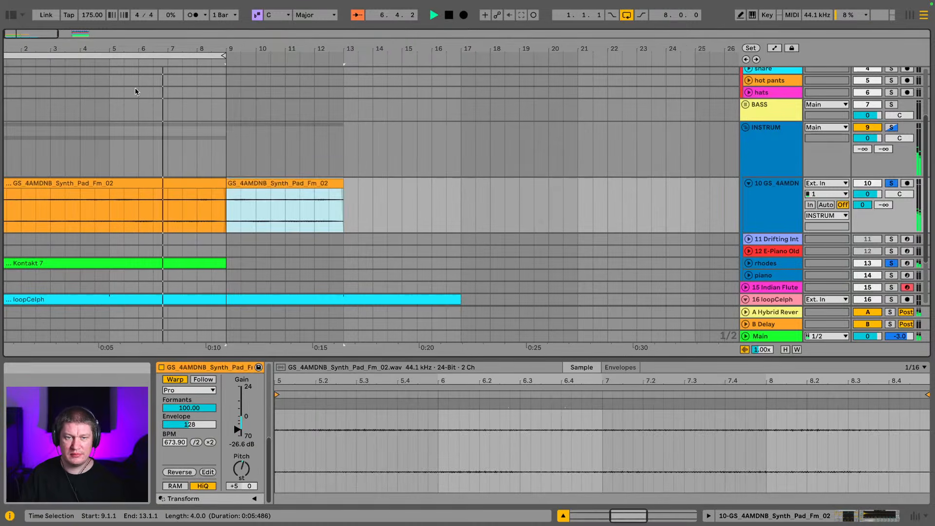
key("super+z")
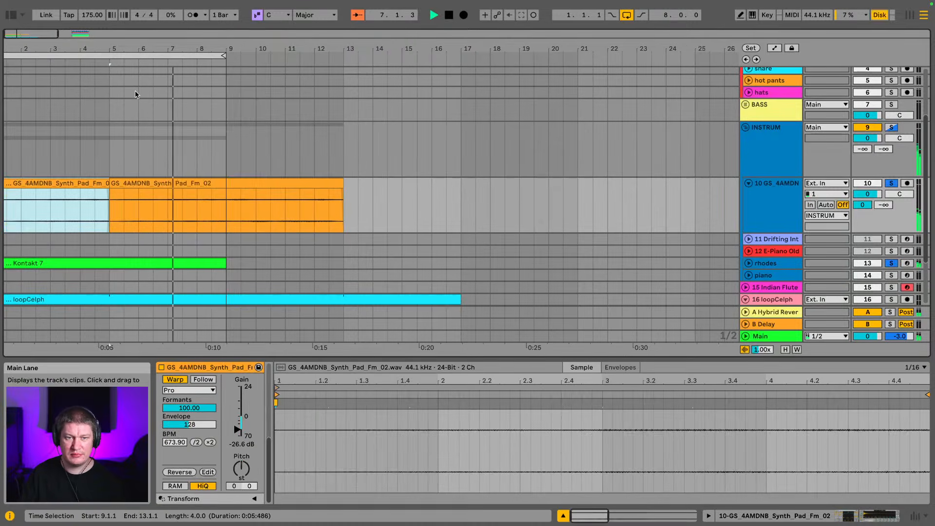
- Turn off the track solos and shorten the synth pad clip at bar 5 so it ends at bar 9
left_click(309, 179)
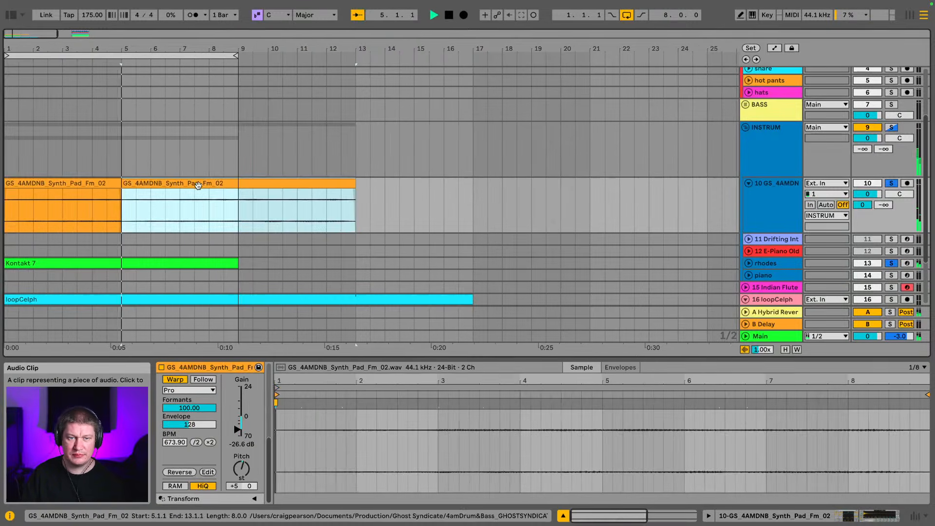
left_click(893, 183)
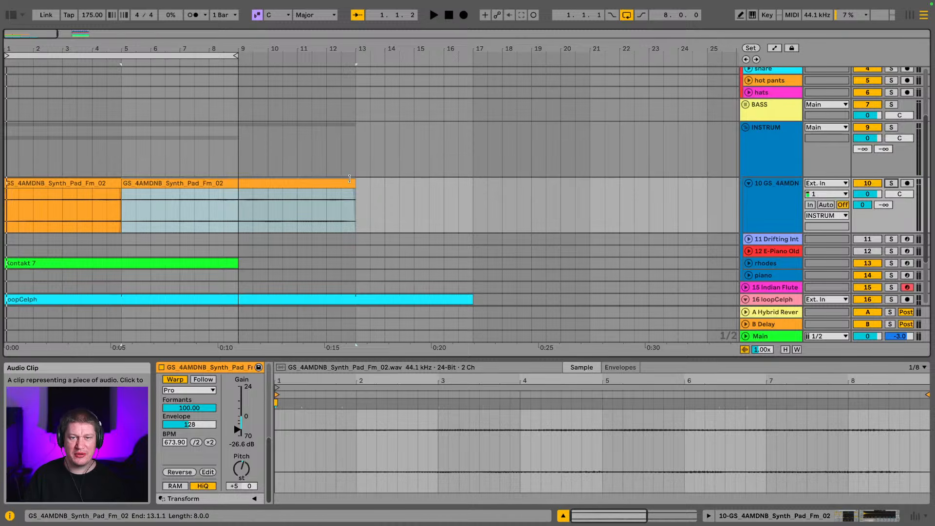
left_click_drag(355, 185, 243, 184)
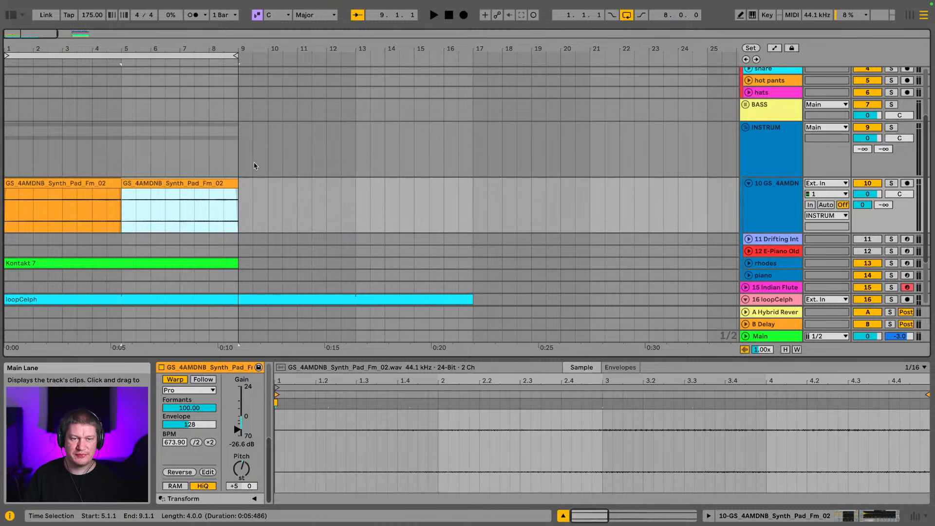
- Play the intro from bar 1 and copy the Indian Flute 2 clip from bar 33 to bar 1
left_click_drag(220, 50, 221, 10)
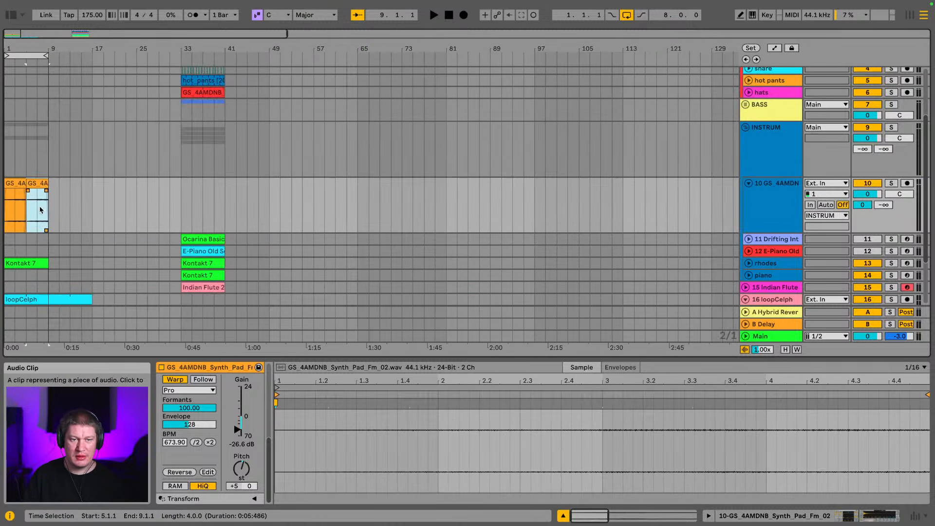
left_click_drag(38, 213, 2, 190)
left_click(9, 183)
key("space")
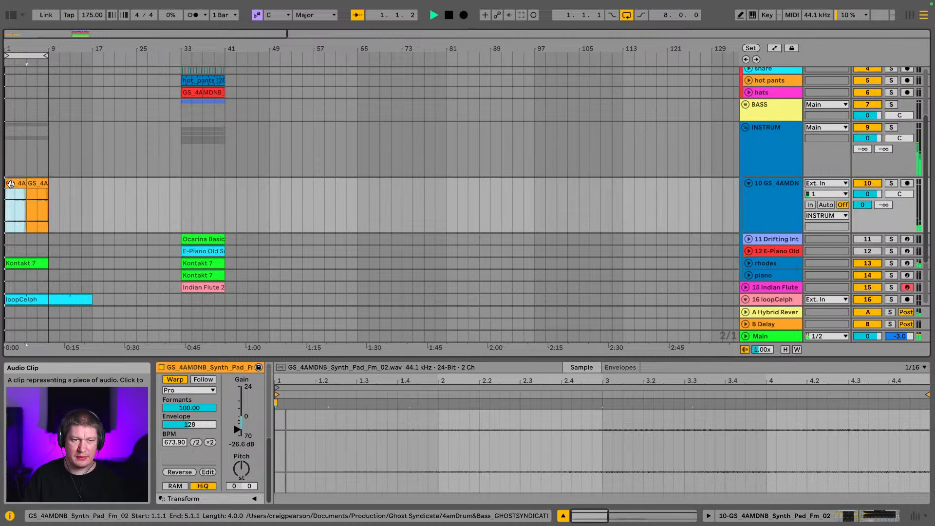
scroll(92, 224, "down", 3)
scroll(64, 207, "down", 2)
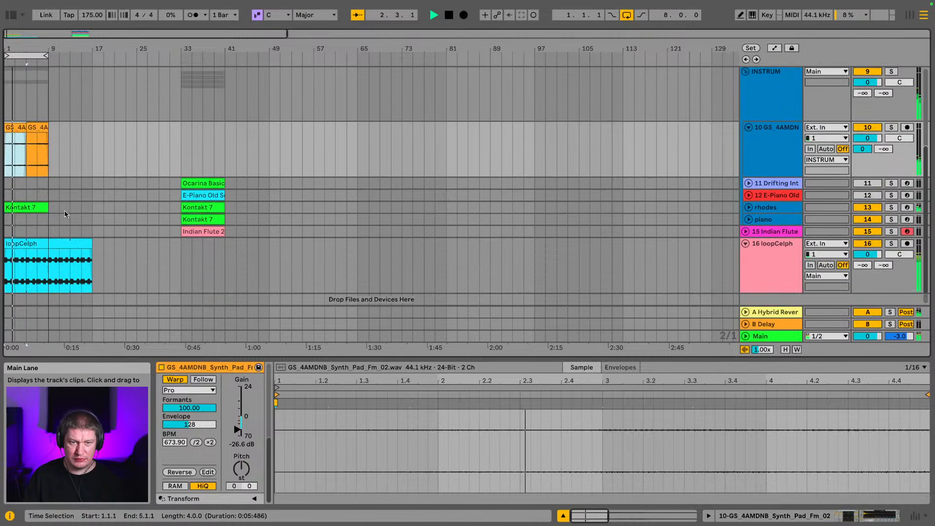
left_click(198, 217)
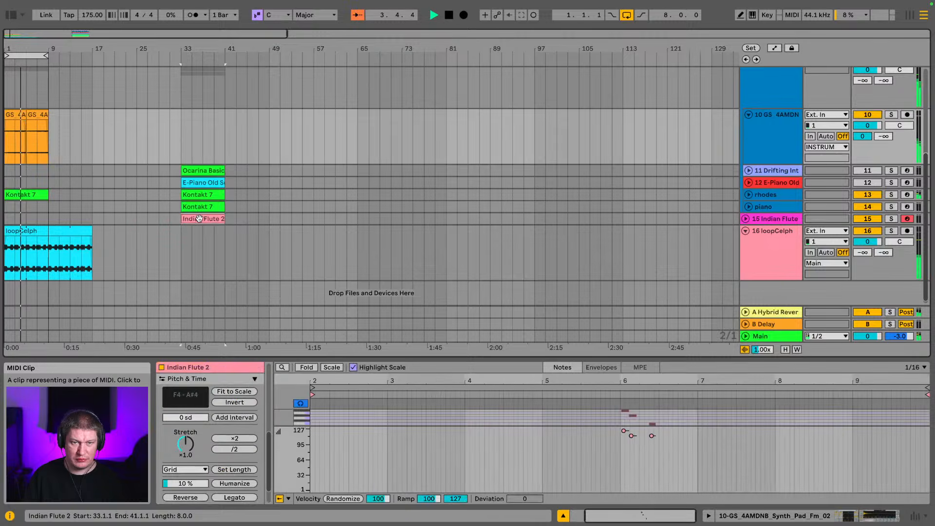
left_click_drag(198, 217, 22, 220)
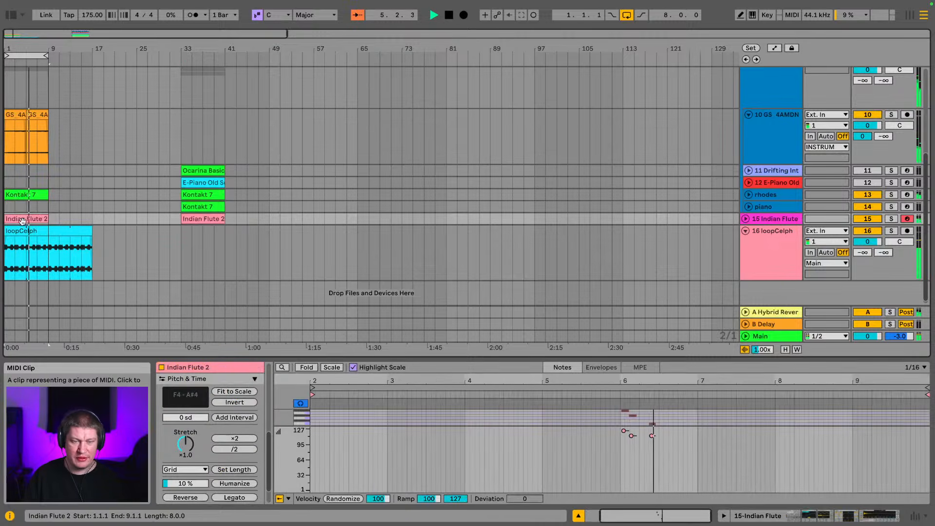
left_click(24, 221)
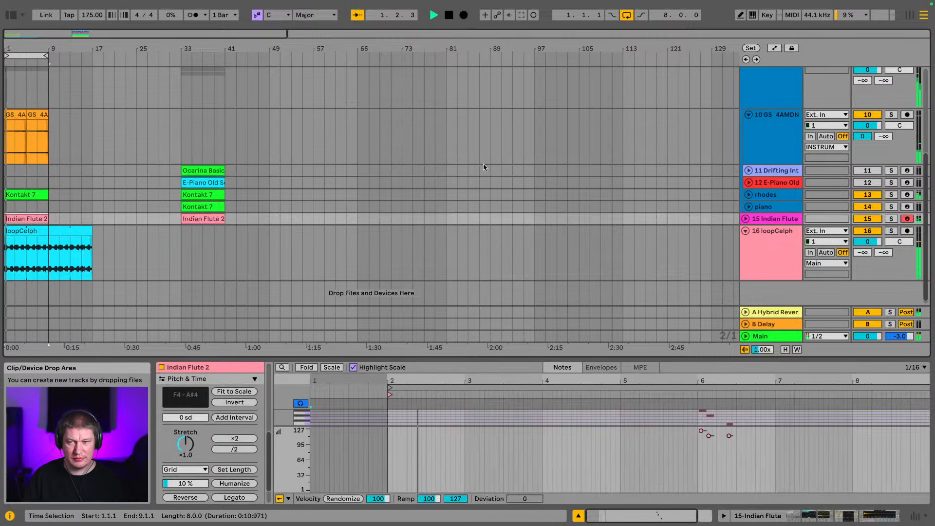
scroll(250, 222, "down", 1)
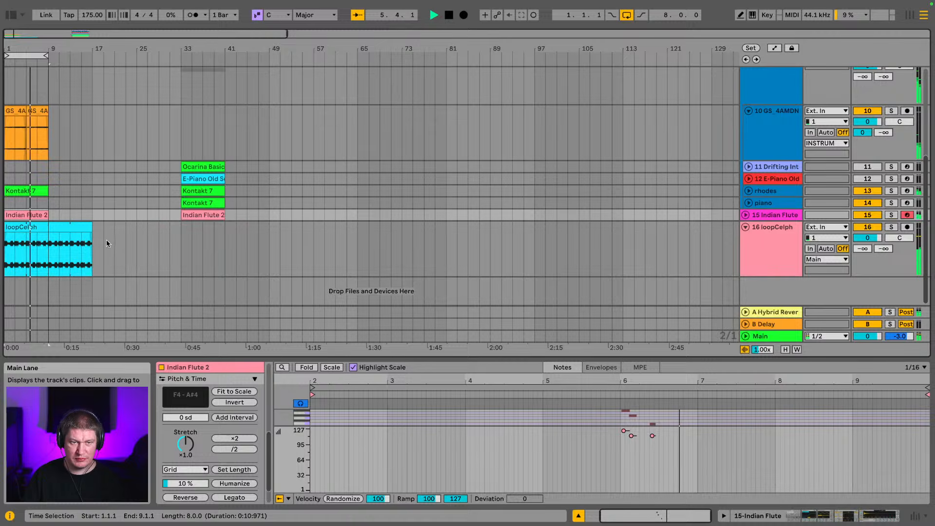
- Duplicate both synth pad clips to fill bars 9 to 17 and extend the arrangement loop to 16 bars
left_click(33, 111)
left_click(34, 111, "shift")
key("super+d")
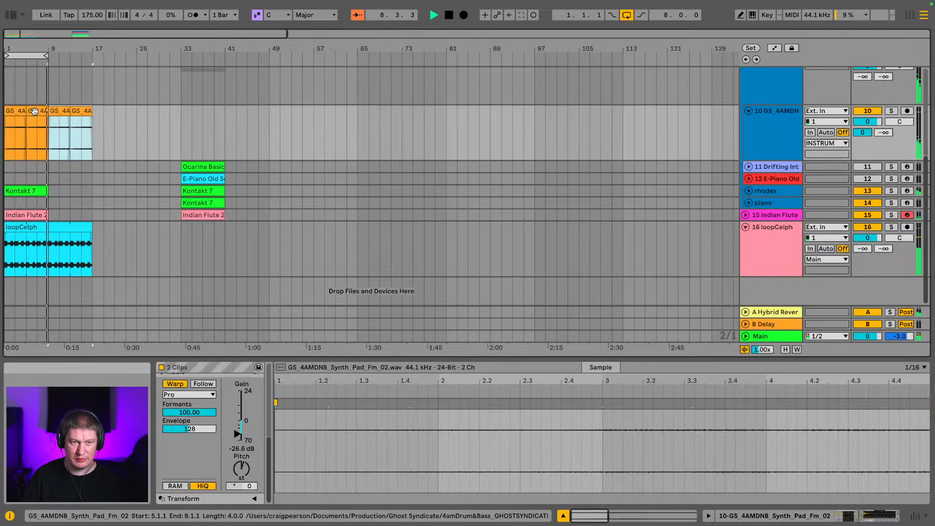
left_click_drag(51, 54, 91, 55)
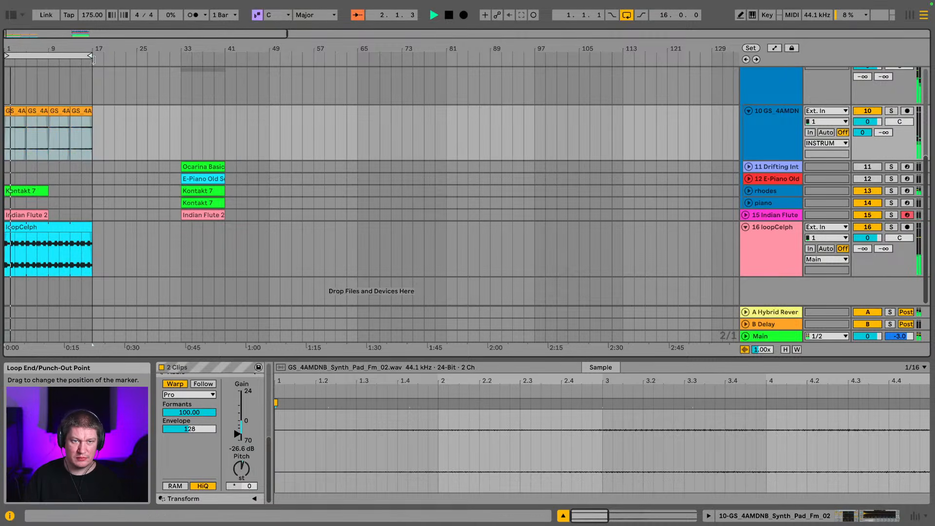
- Extend the rhodes Kontakt 7 clip and the Indian Flute 2 clip to bar 17 with clip looping turned on
left_click(43, 191)
left_click_drag(43, 191, 92, 190)
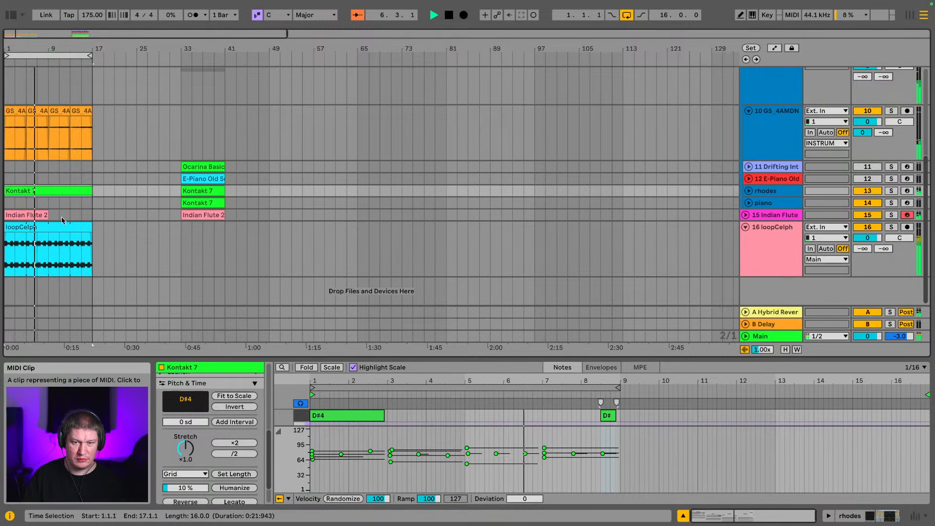
scroll(210, 418, "up", 5)
left_click(212, 427)
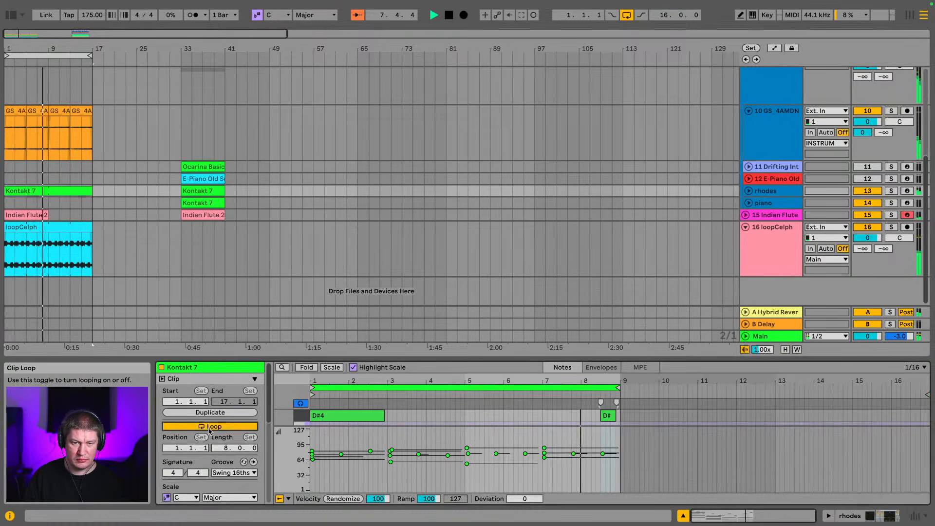
left_click_drag(46, 213, 93, 214)
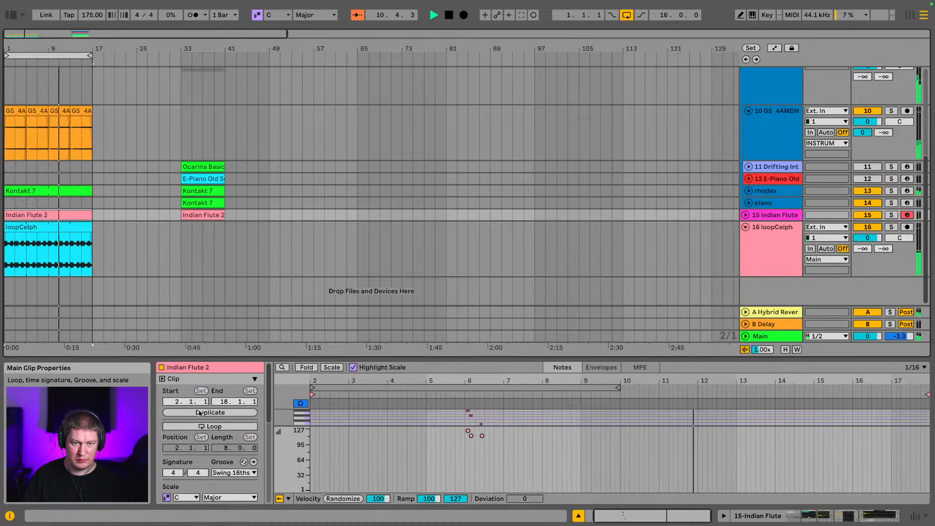
left_click(209, 426)
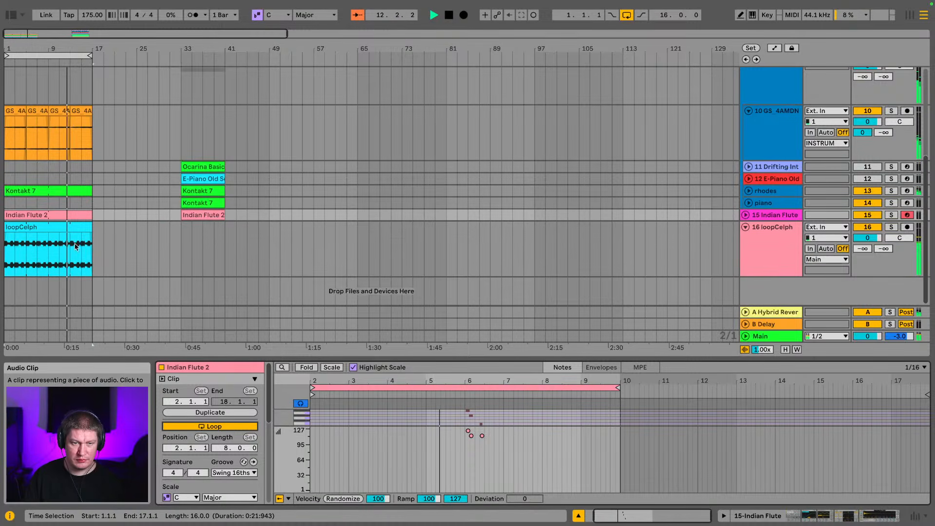
- Extend the rhodes clip to bar 33 and move the piano Kontakt 7 clip to bar 17, lengthened to bar 33 with looping on
scroll(173, 211, "up", 2)
scroll(202, 239, "up", 10)
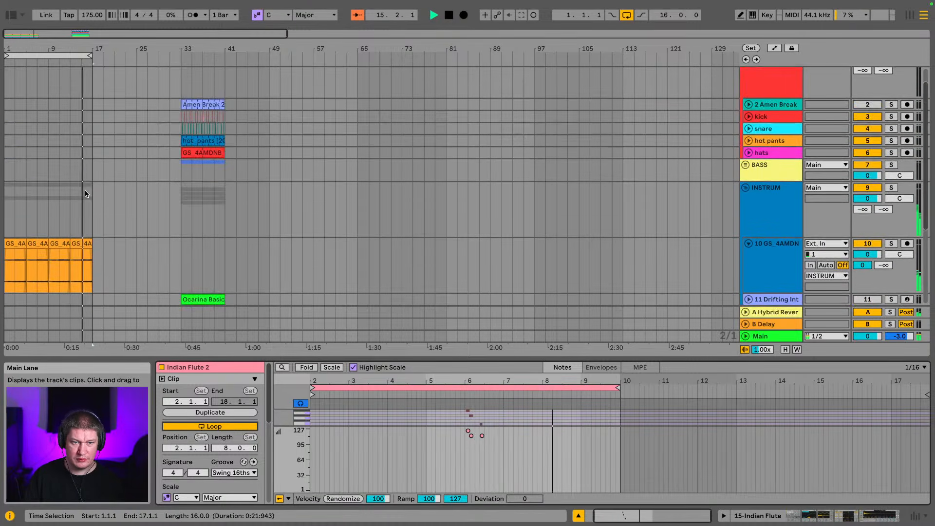
scroll(82, 200, "down", 11)
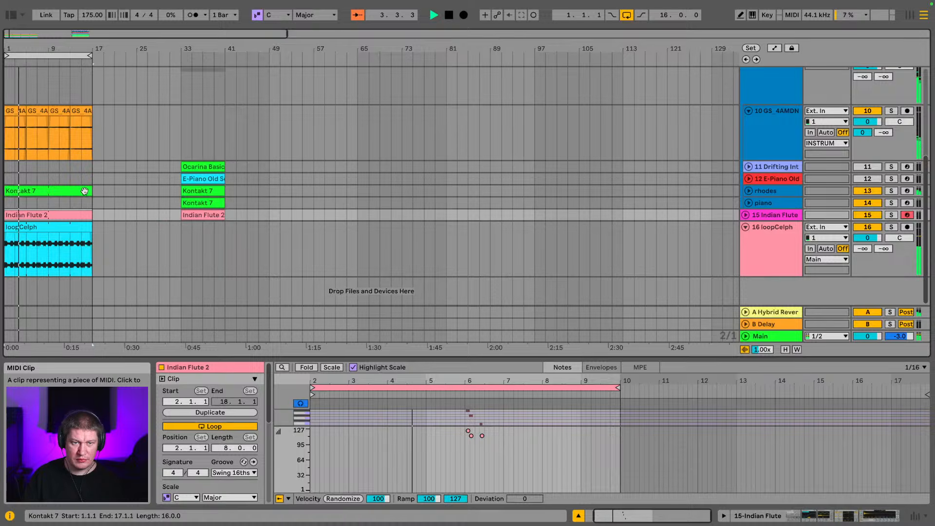
left_click_drag(91, 190, 176, 205)
left_click(199, 203)
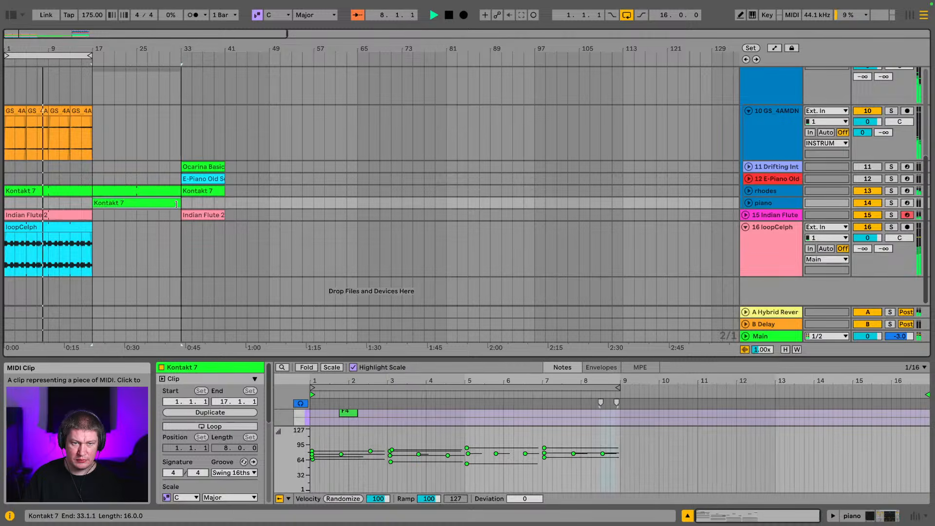
left_click(214, 427)
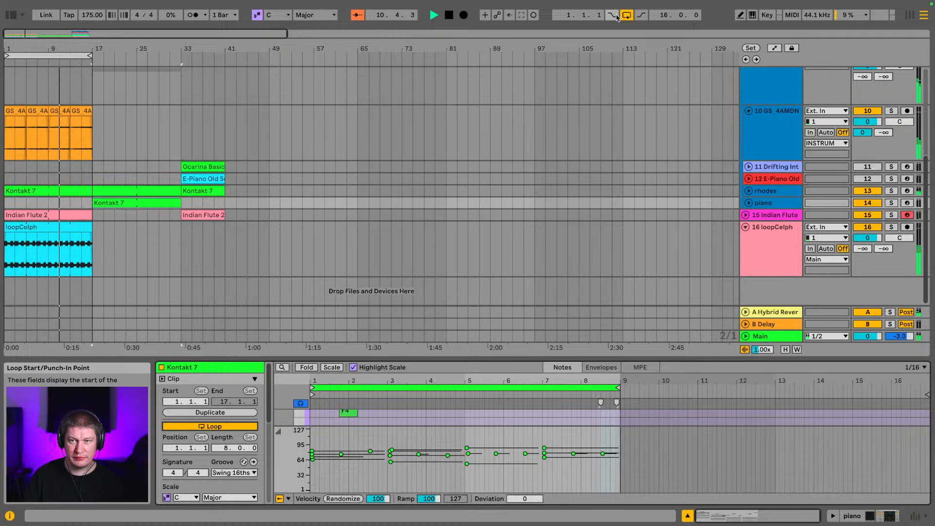
- Move the Ocarina Basic 3 and E-Piano Old School clips from bar 33 to bar 17 and extend both to bar 33
scroll(276, 185, "up", 5)
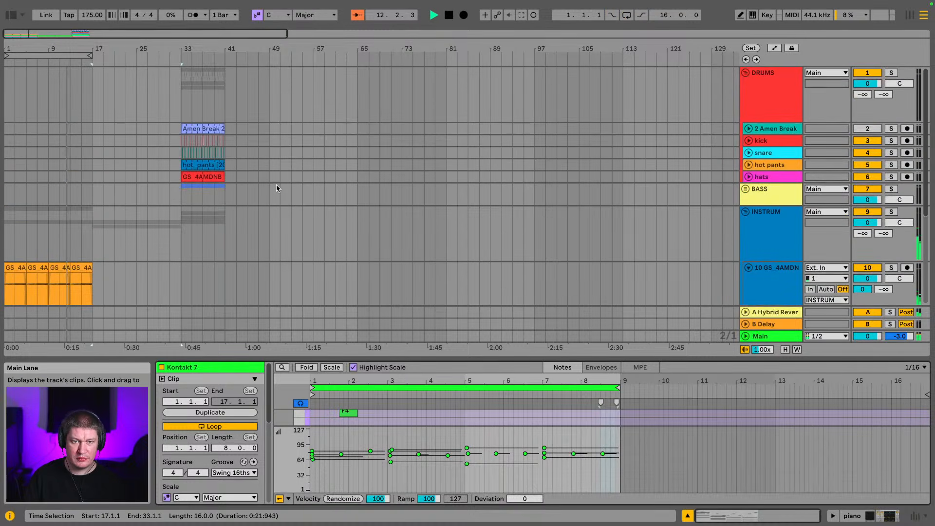
scroll(276, 188, "down", 5)
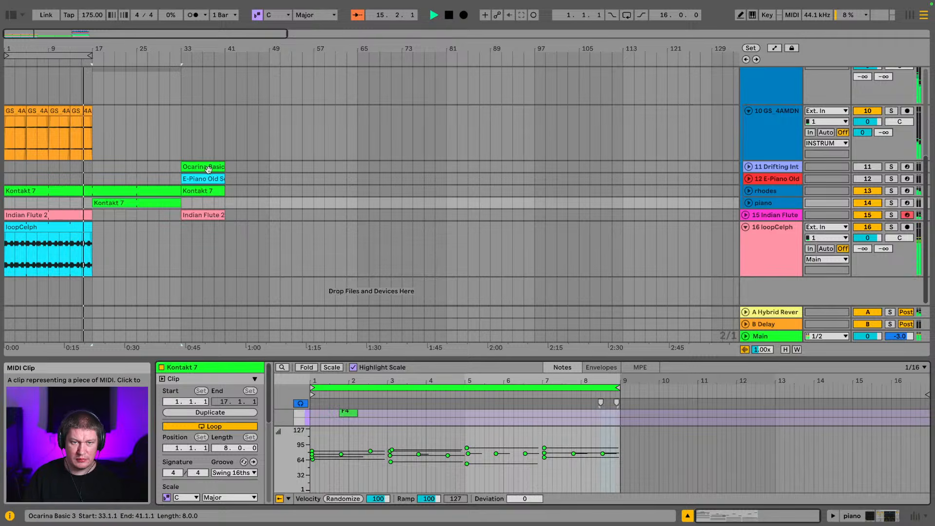
left_click(216, 179)
left_click(208, 169, "shift")
left_click_drag(209, 169, 120, 170)
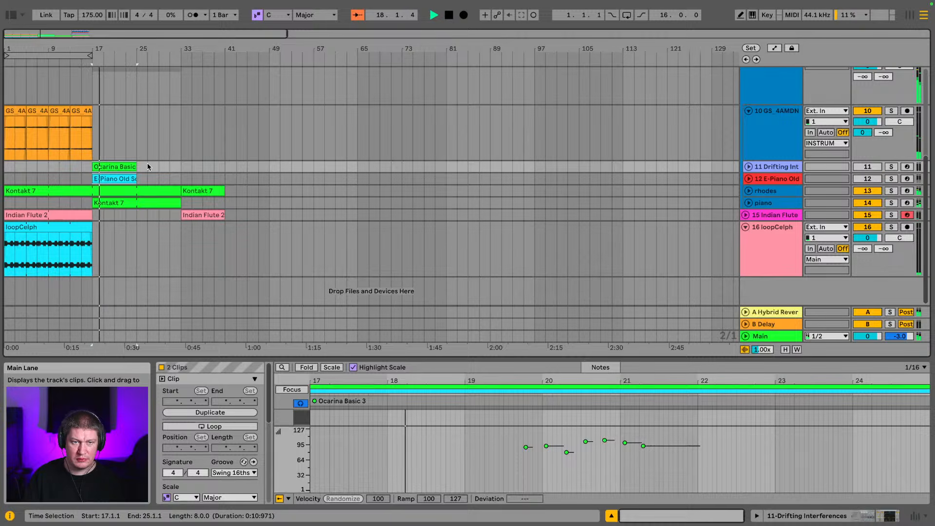
left_click_drag(133, 166, 181, 166)
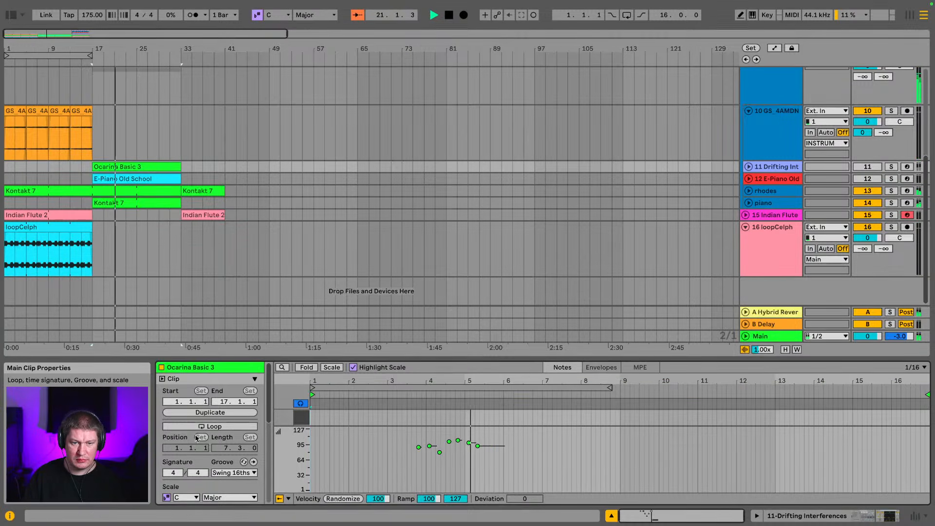
- Turn on looping for the Ocarina Basic 3 clip and set its loop length to 8 bars
left_click(210, 426)
left_click(154, 182)
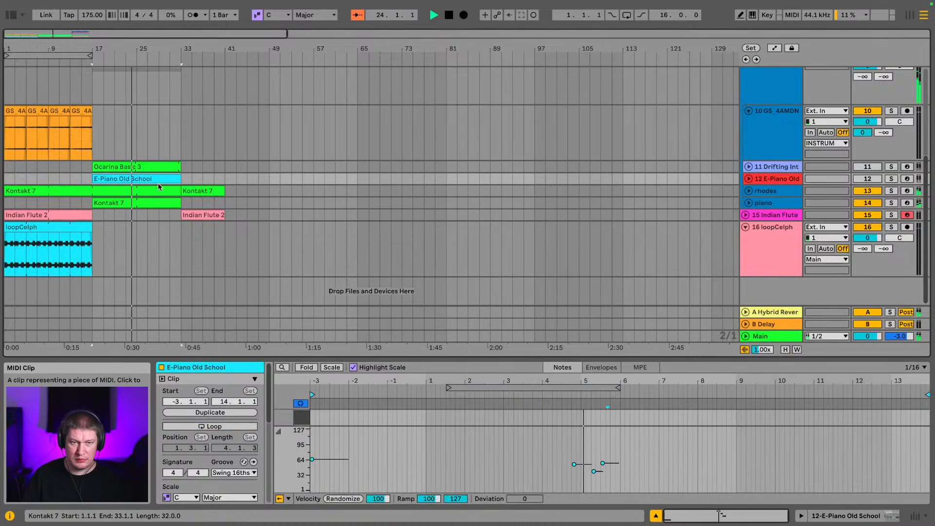
key("Up")
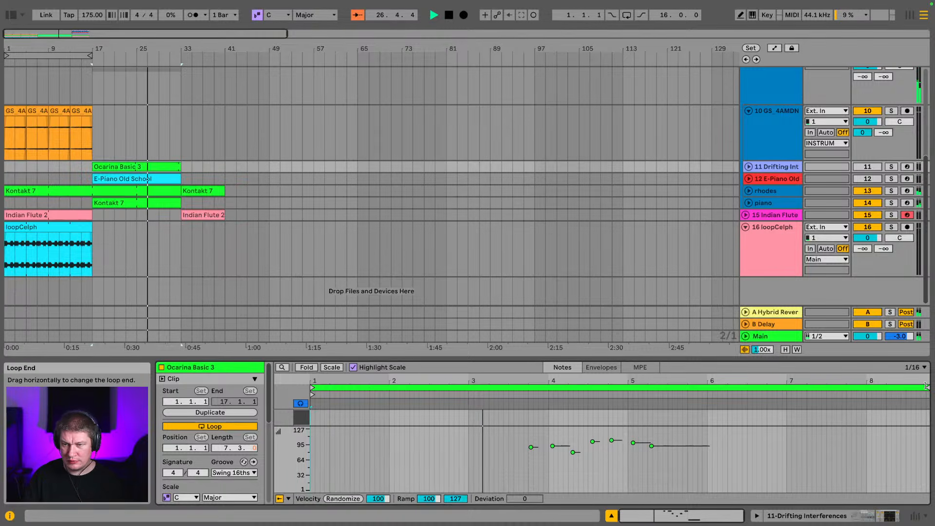
left_click_drag(927, 389, 848, 403)
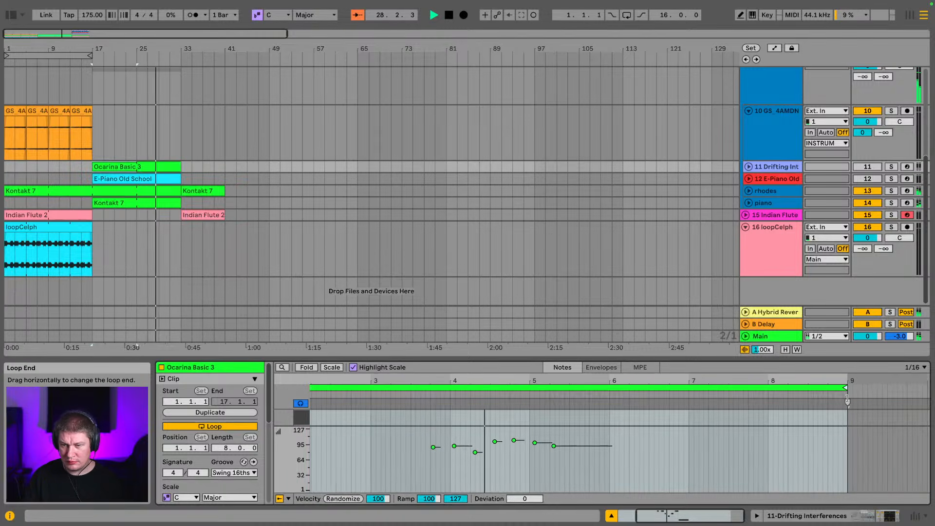
- Play the transition from bar 31 towards the drums entering at bar 33
left_click(139, 179)
scroll(207, 174, "up", 5)
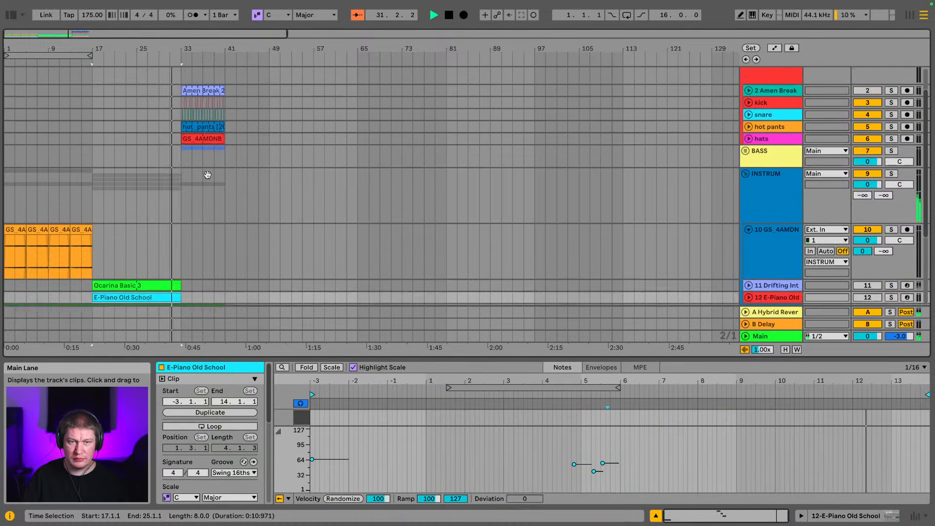
scroll(208, 175, "up", 2)
key("space")
scroll(170, 166, "down", 2)
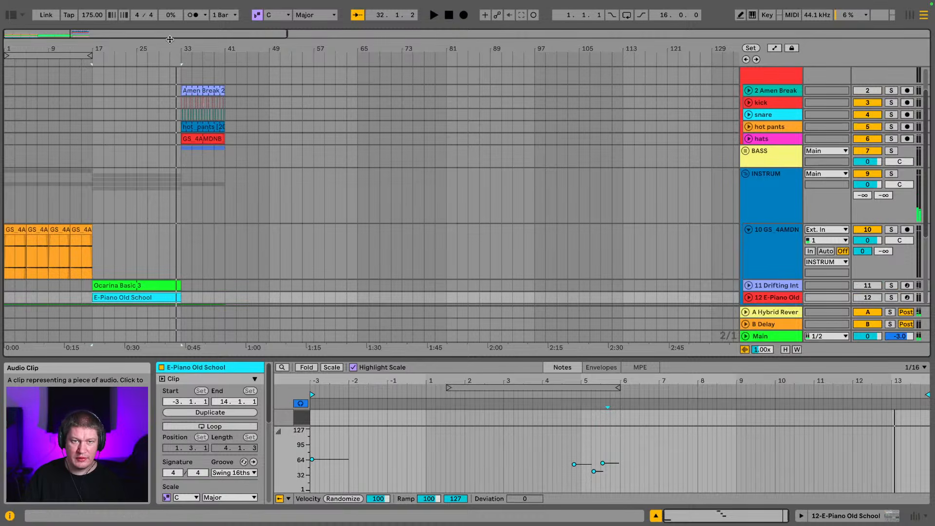
left_click_drag(173, 47, 231, 74)
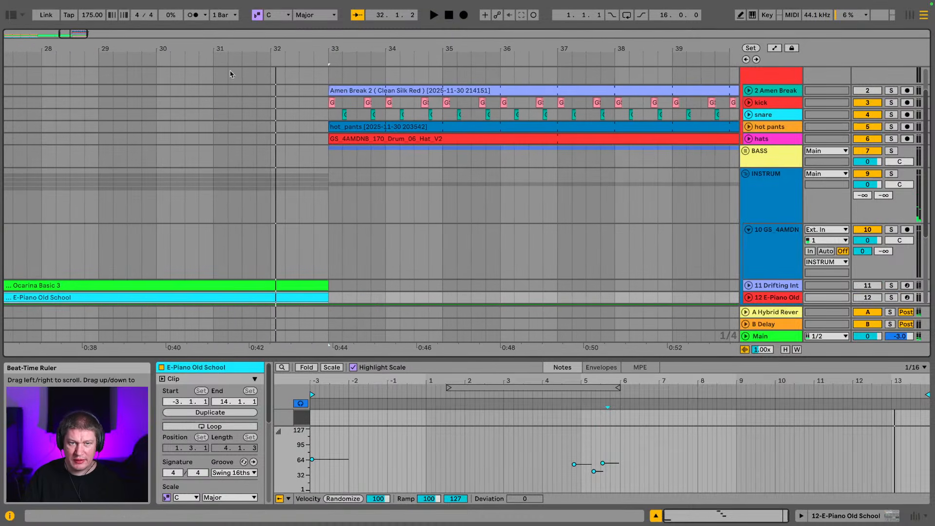
left_click(222, 186)
scroll(234, 190, "down", 4)
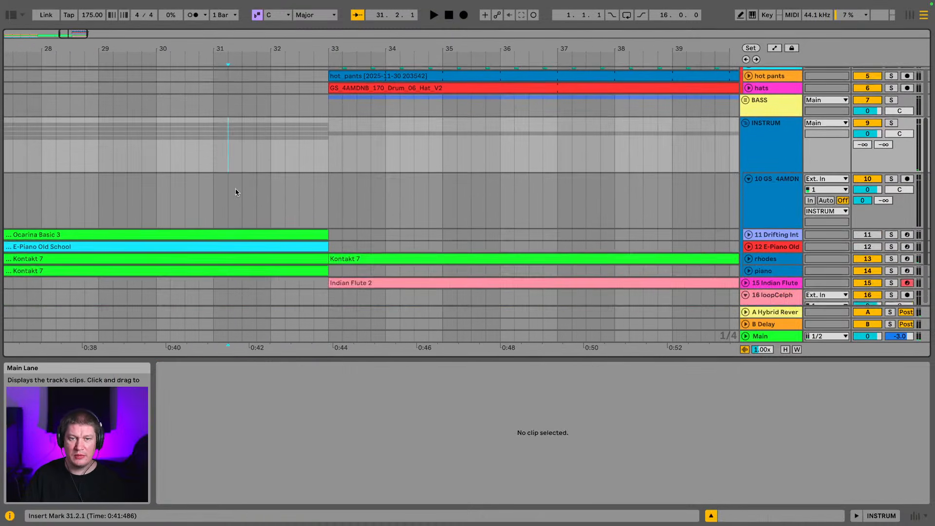
key("space")
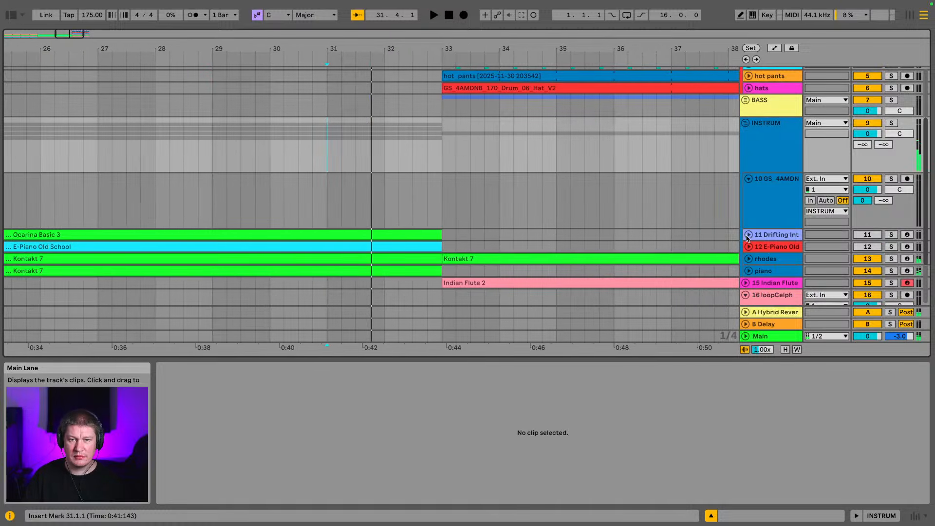
scroll(436, 205, "down", 1)
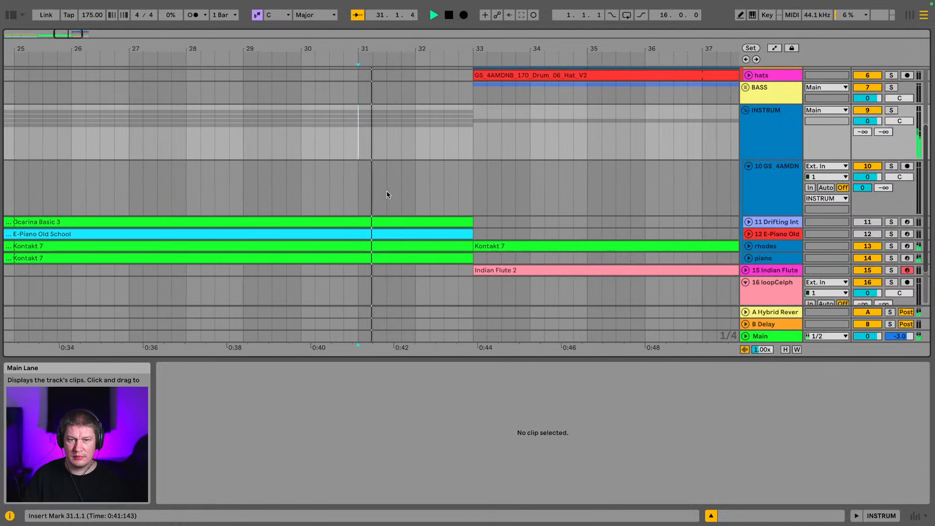
scroll(658, 234, "down", 2)
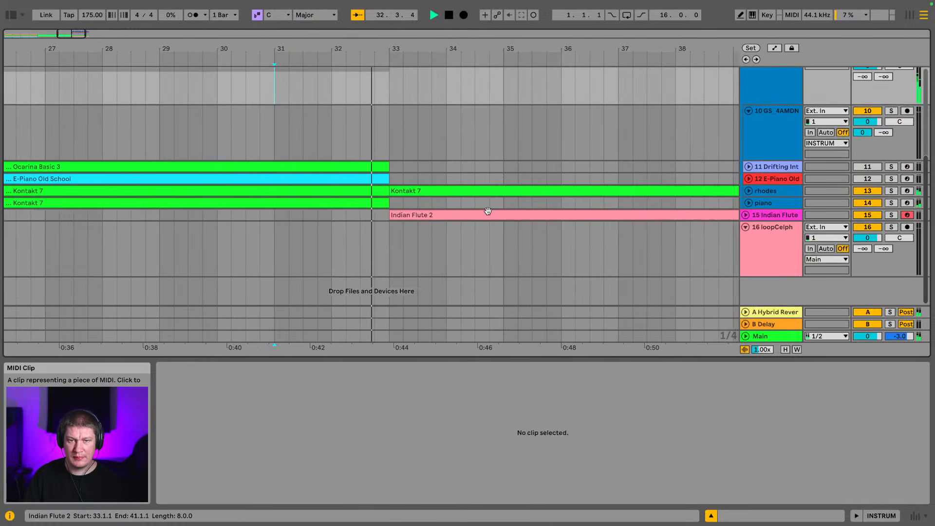
key("space")
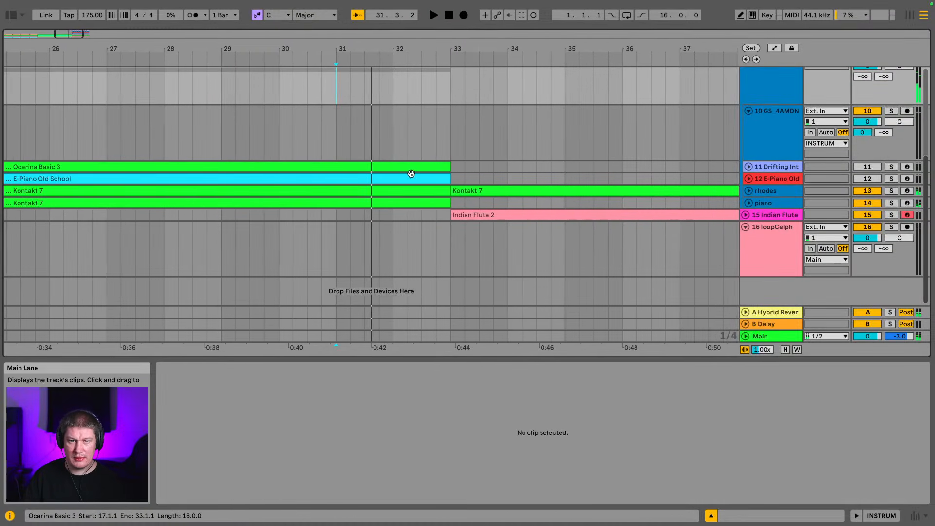
- Trim the piano, rhodes, E-Piano Old School and Ocarina Basic 3 clips to end at bar 32 and play from bar 31
left_click(444, 204)
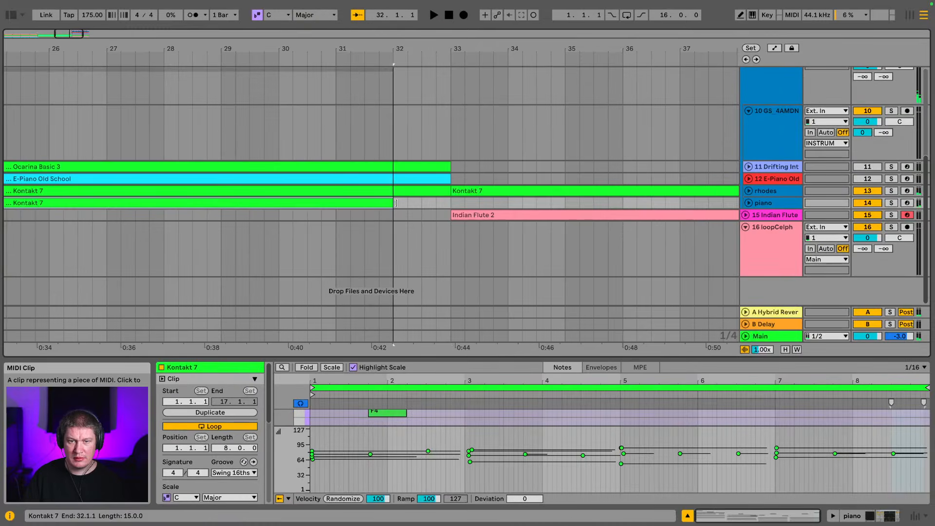
left_click(443, 188)
left_click_drag(398, 190, 393, 190)
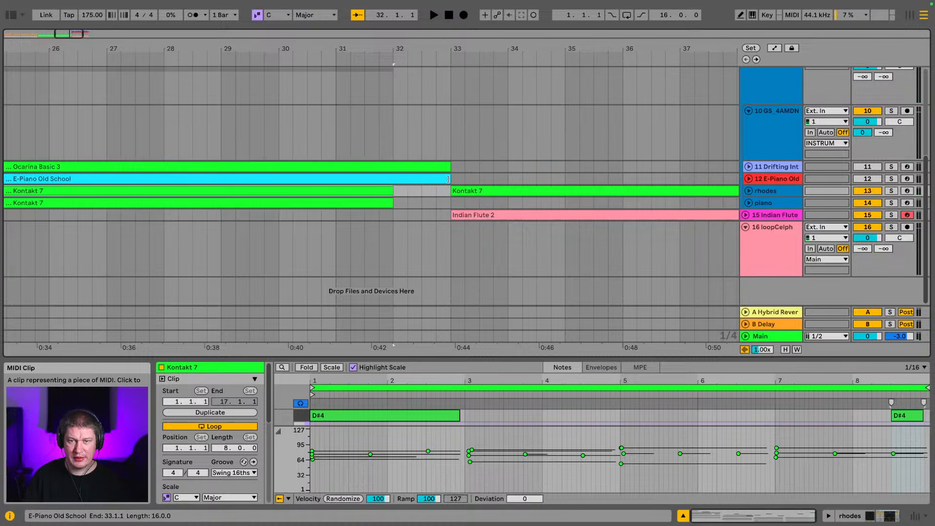
left_click_drag(448, 179, 394, 166)
left_click(311, 141)
left_click(336, 141)
key("space")
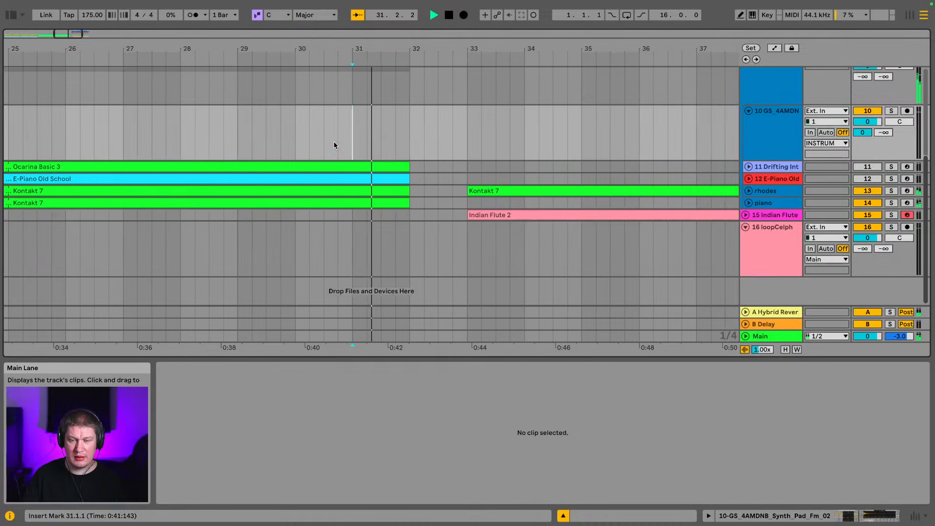
key("space")
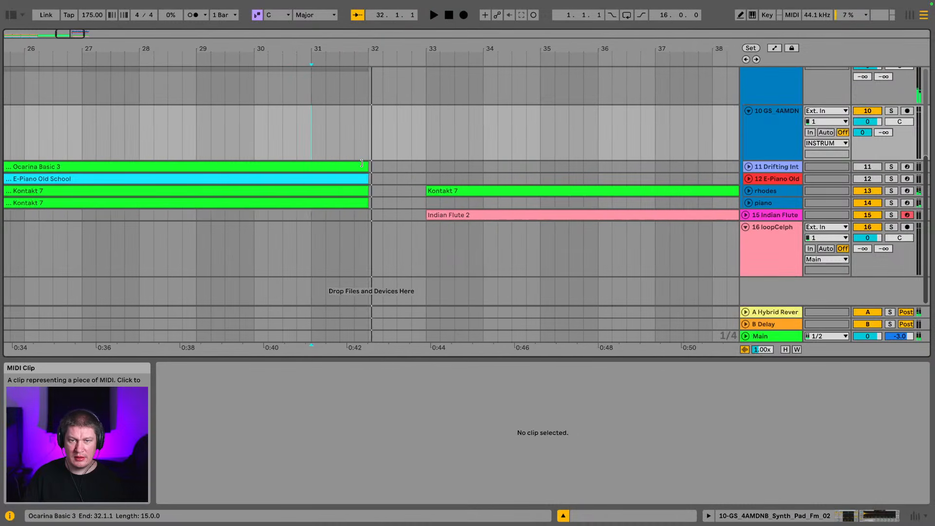
- Shorten the ocarina, e-piano, rhodes and piano clips to end halfway through bar 31 and play from bar 31
left_click_drag(362, 163, 340, 201)
left_click(318, 215)
key("space")
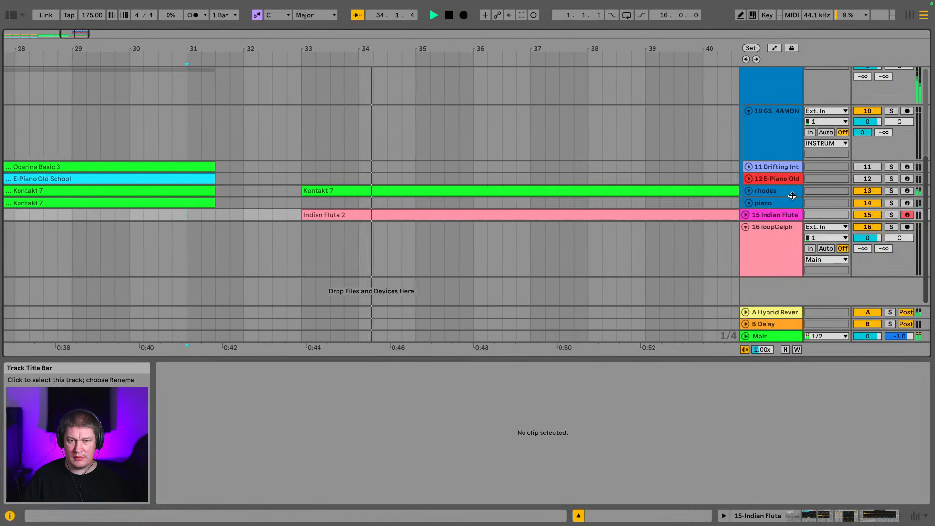
- Delete the rhodes Kontakt 7 clip at bar 33
left_click(640, 190)
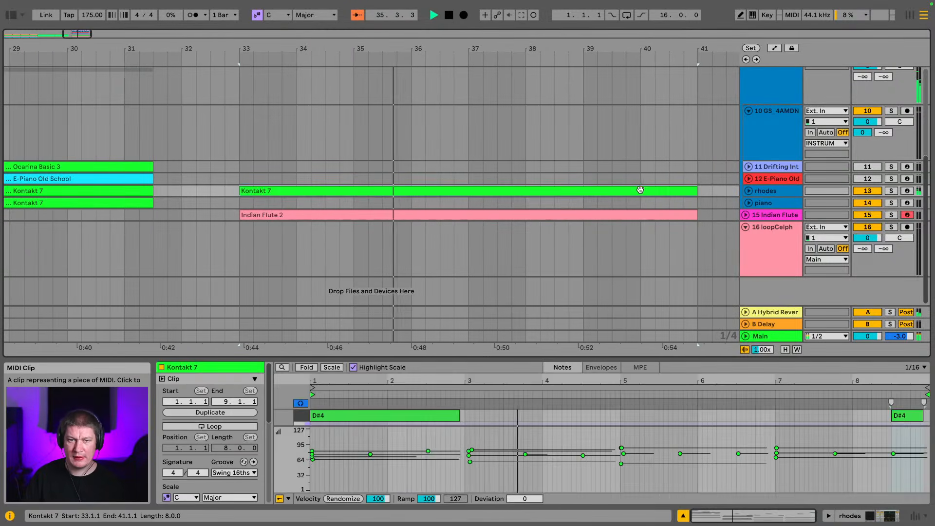
key("Delete")
left_click(682, 214)
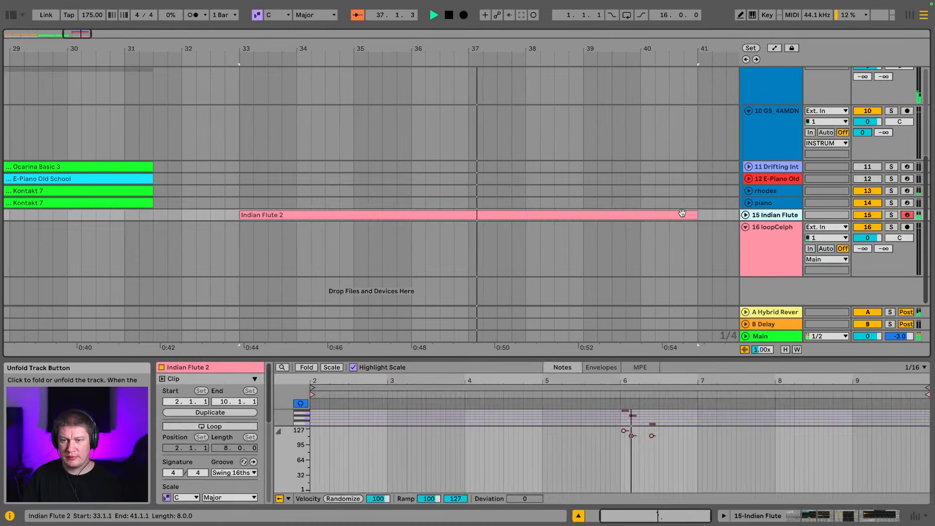
key("Delete")
scroll(662, 210, "up", 3)
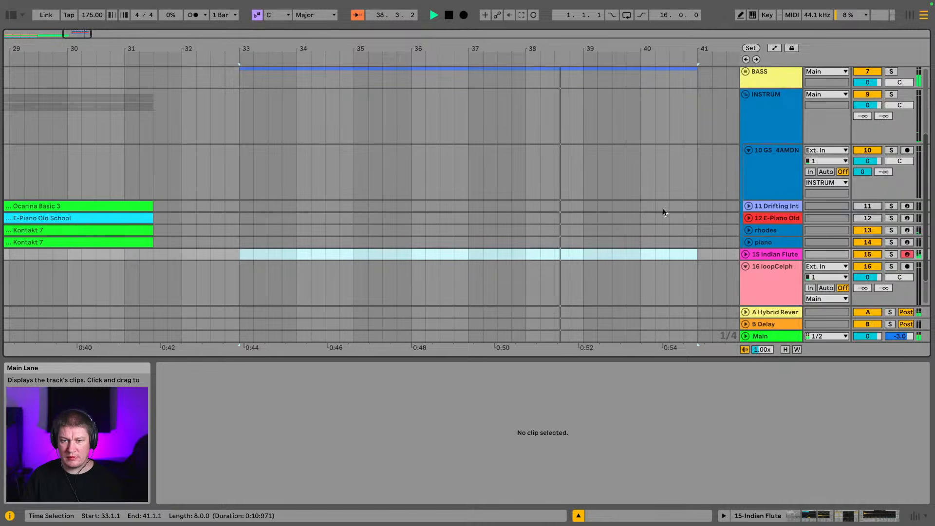
key("ctrl+z")
- Collapse the DRUMS and INSTRUM track groups
scroll(723, 132, "up", 2)
left_click(745, 73)
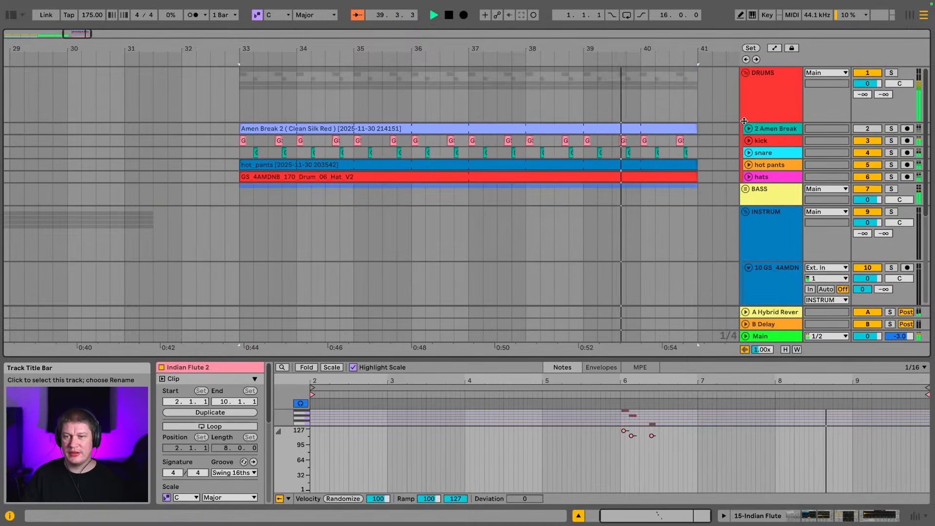
left_click(745, 72)
left_click(745, 119)
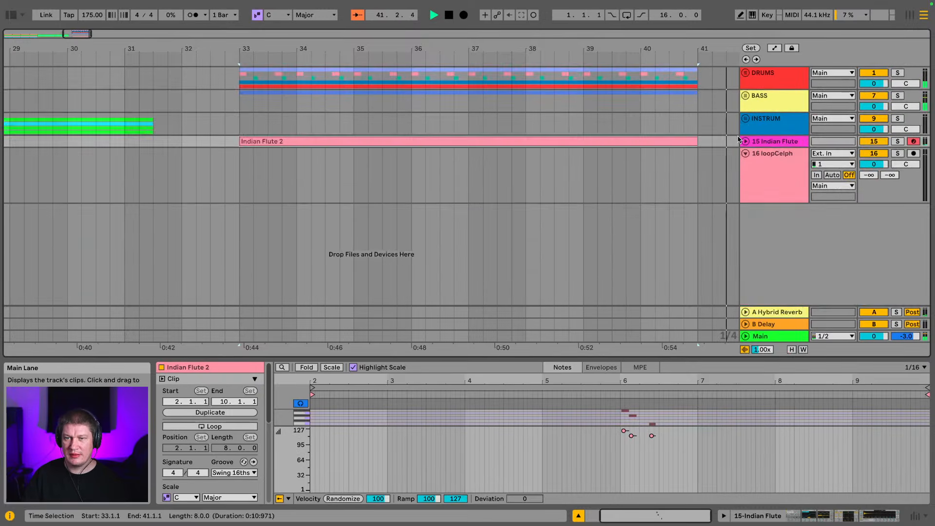
- Set the arrangement loop to the eight bars from bar 33 to bar 41 and play the arrangement from bar 1
left_click_drag(239, 176, 690, 143)
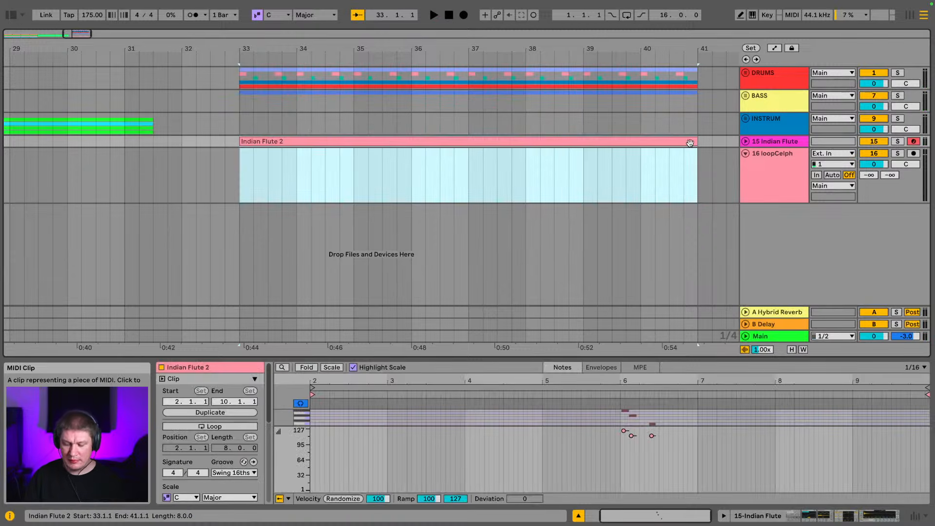
key("ctrl+l")
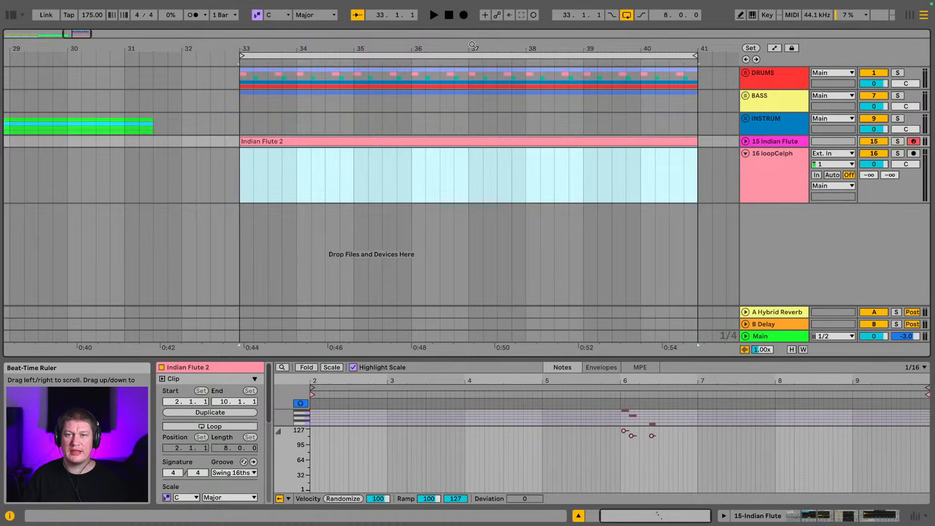
left_click_drag(463, 49, 458, 3)
left_click(9, 88)
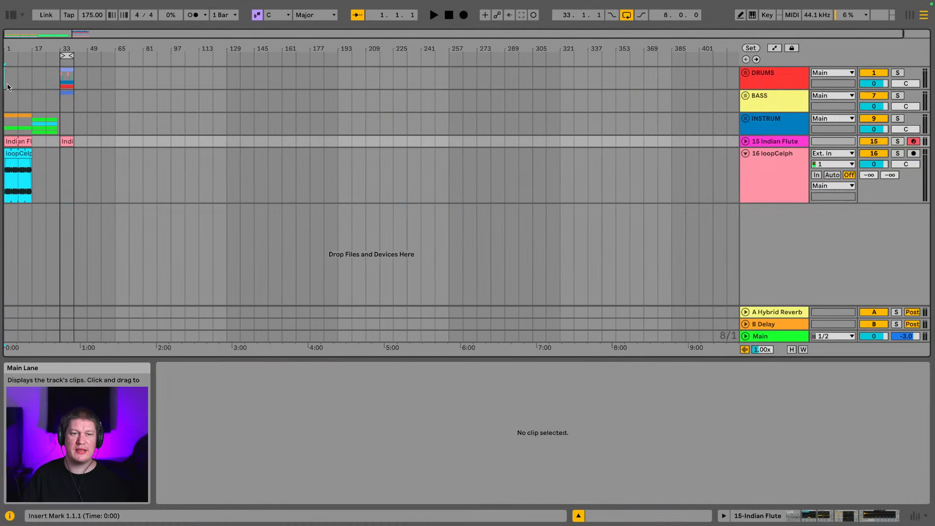
key("space")
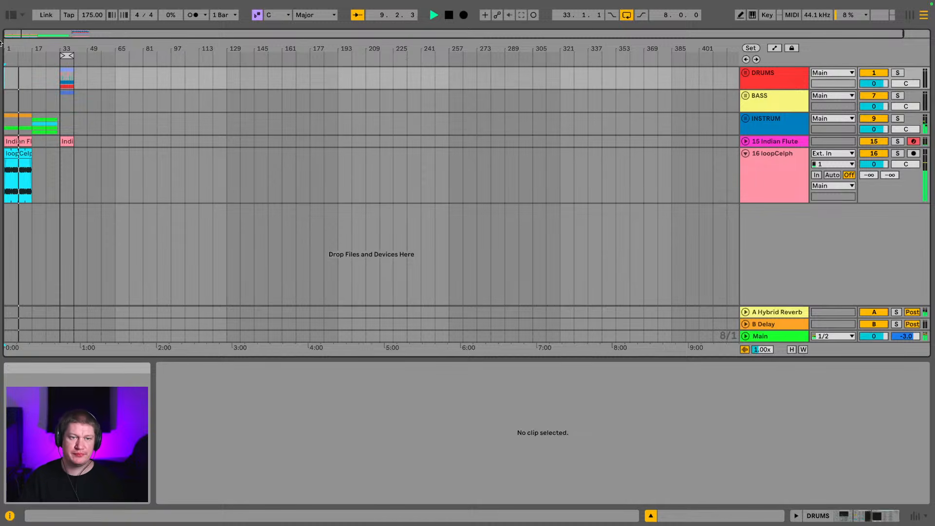
left_click_drag(123, 49, 123, 111)
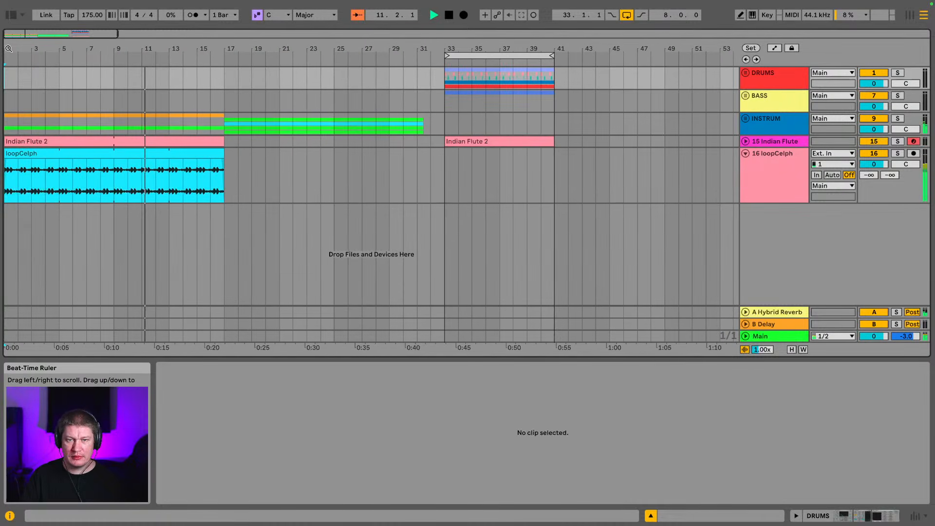
- Move the Indian Flute track into the INSTRUM group and expand the group
left_click(758, 141)
left_click(747, 119)
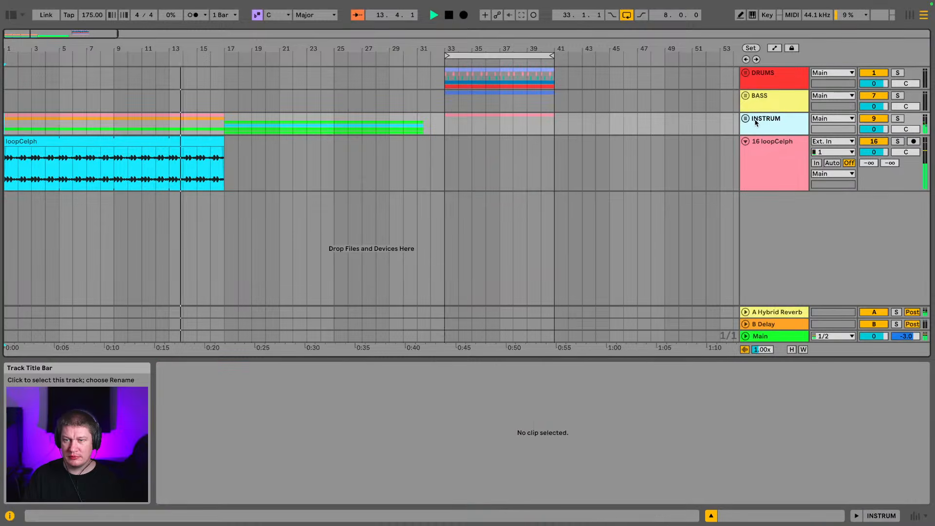
left_click(746, 119)
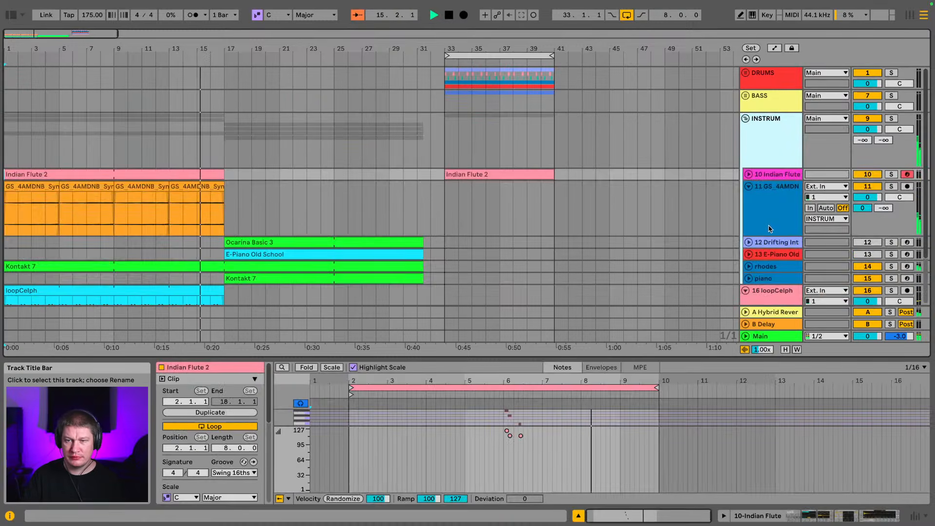
- Activate the Drifting Interferences and E-Piano Old School tracks and listen through the intro into the section at bar 33
scroll(815, 231, "down", 1)
left_click(815, 231)
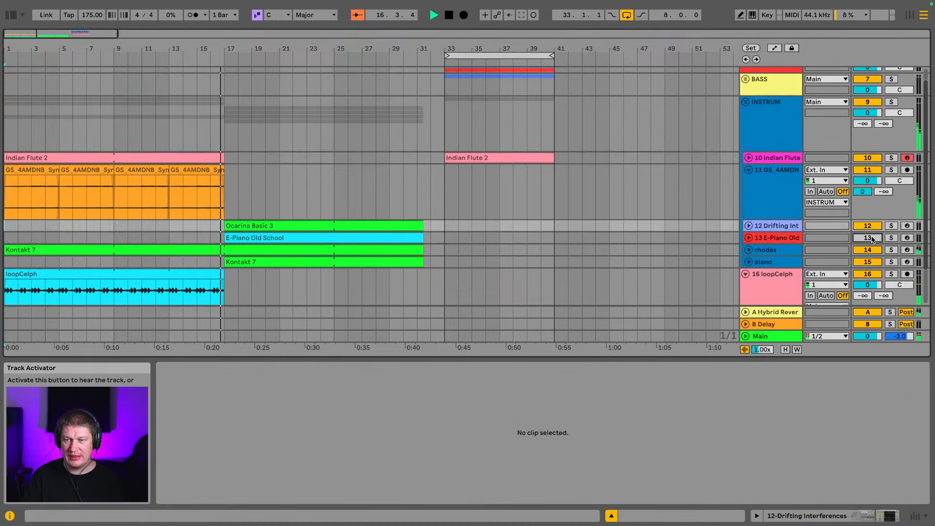
scroll(703, 213, "down", 2)
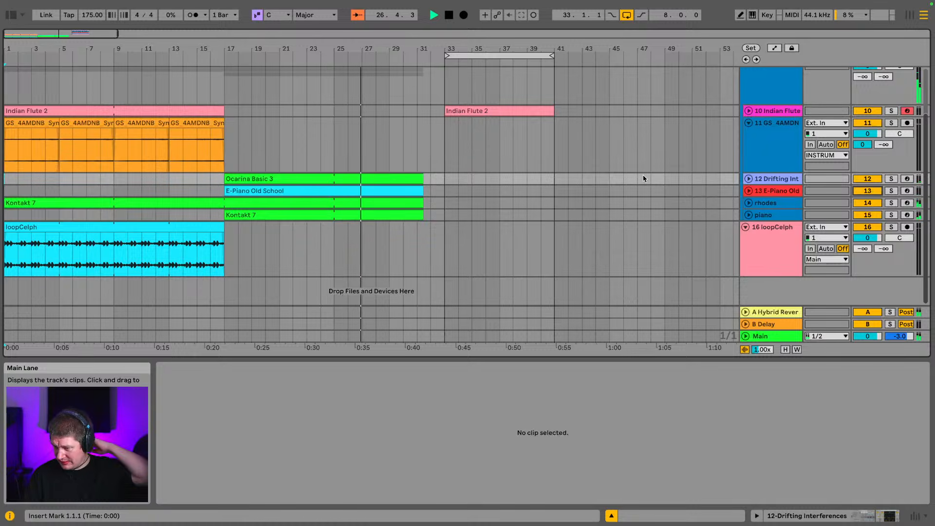
scroll(644, 183, "up", 1)
scroll(644, 184, "up", 4)
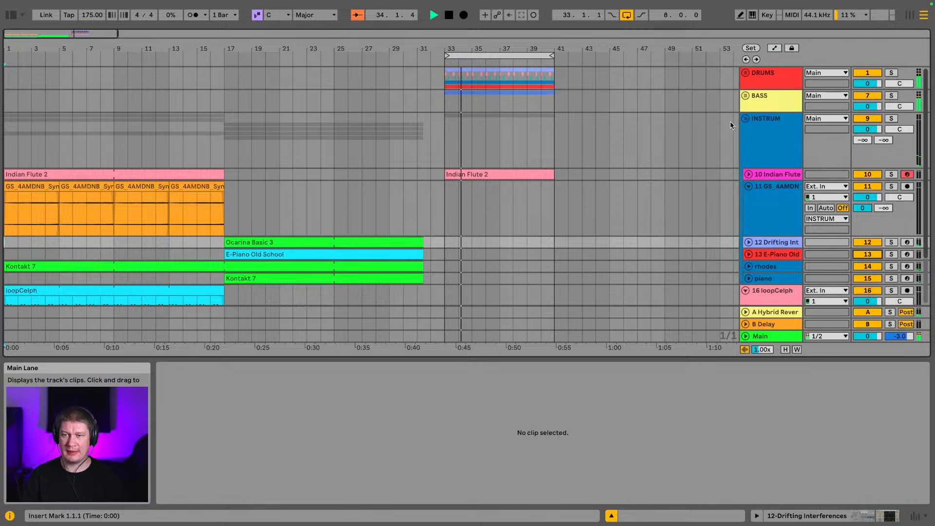
- Recolour the second synth pad clip, from bar 5 to bar 9, Tangerine orange
left_click(745, 119)
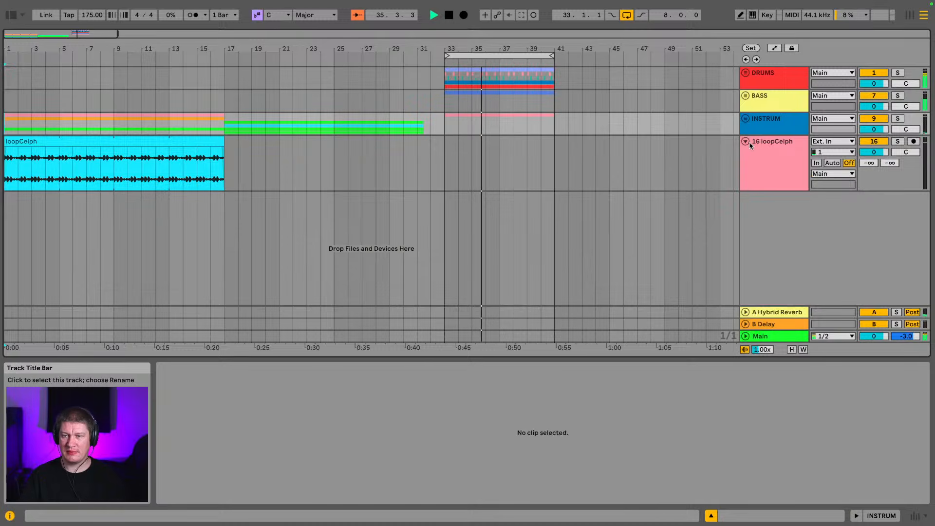
left_click(745, 119)
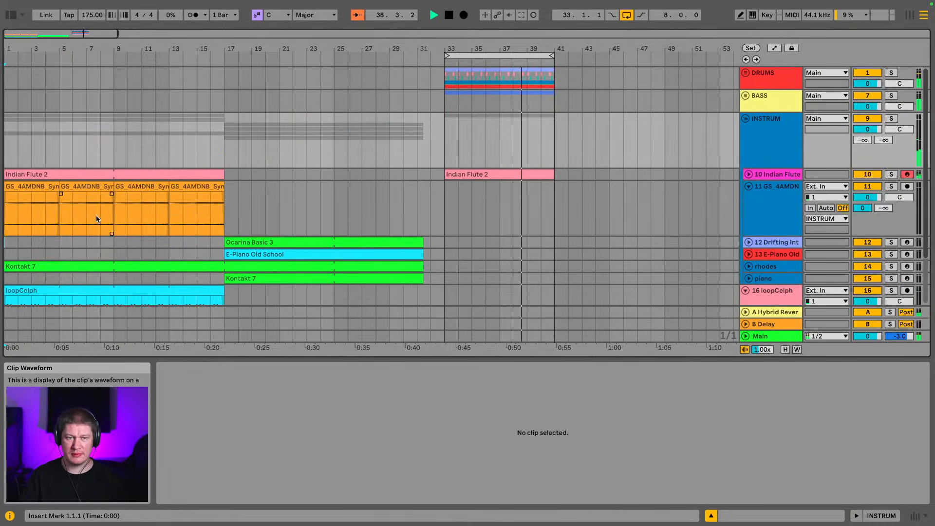
left_click(41, 187)
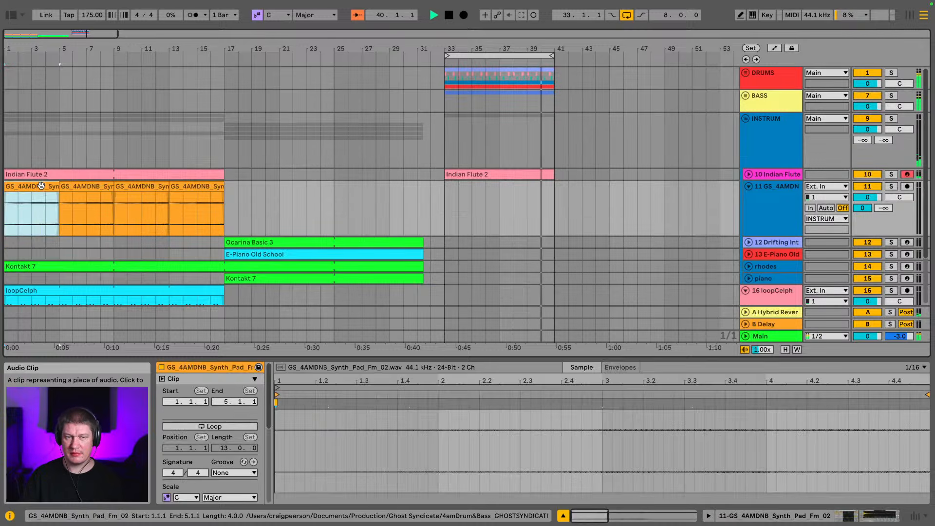
left_click(79, 187)
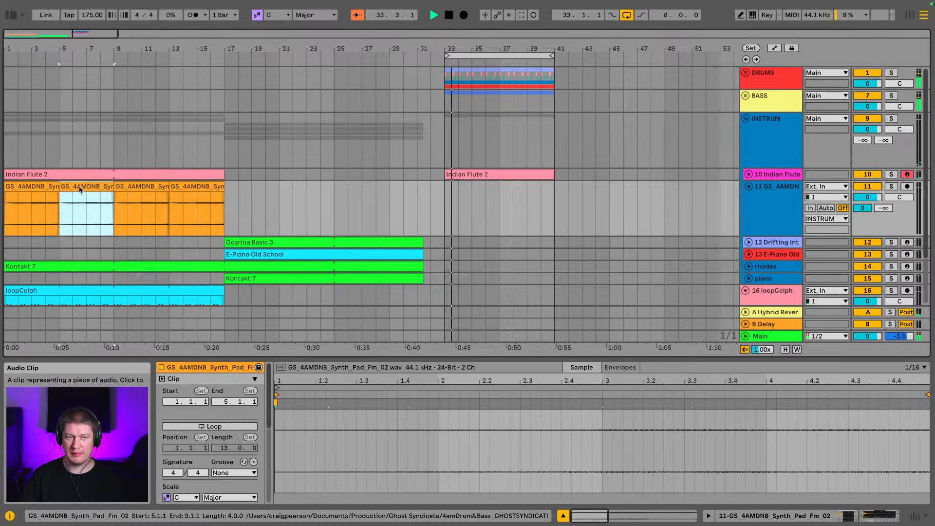
right_click(84, 189)
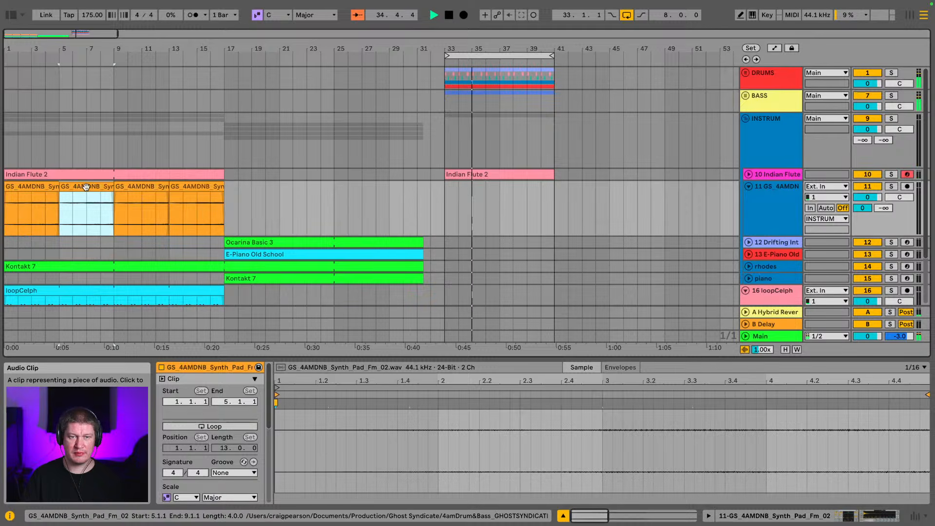
right_click(88, 210)
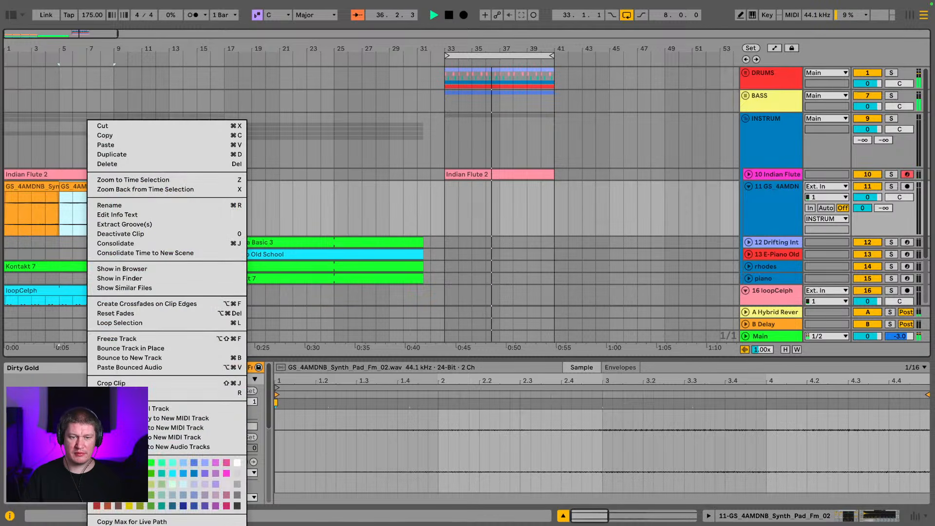
left_click(108, 474)
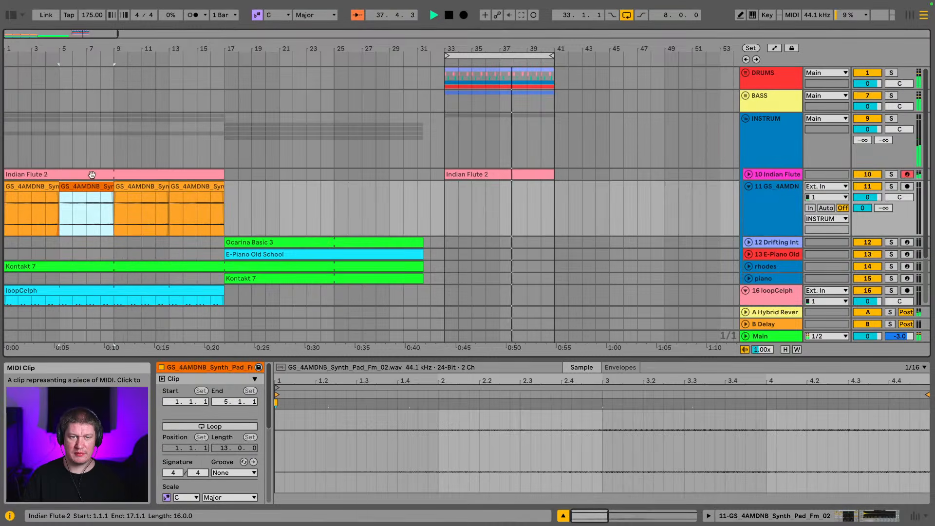
- Copy the first two synth pad clips, bars 1 to 9, to bar 33 on the same track
left_click(37, 190)
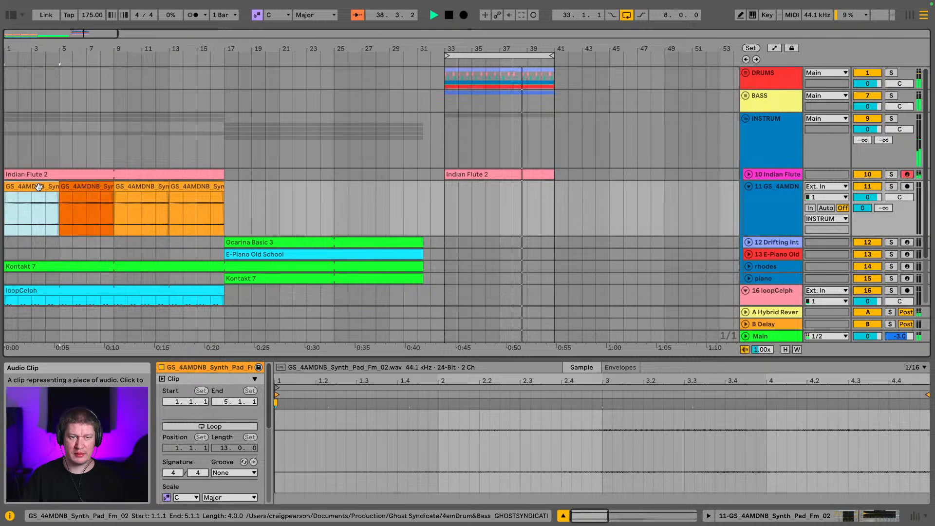
left_click(74, 189, "shift")
key("ctrl+c")
left_click(449, 188)
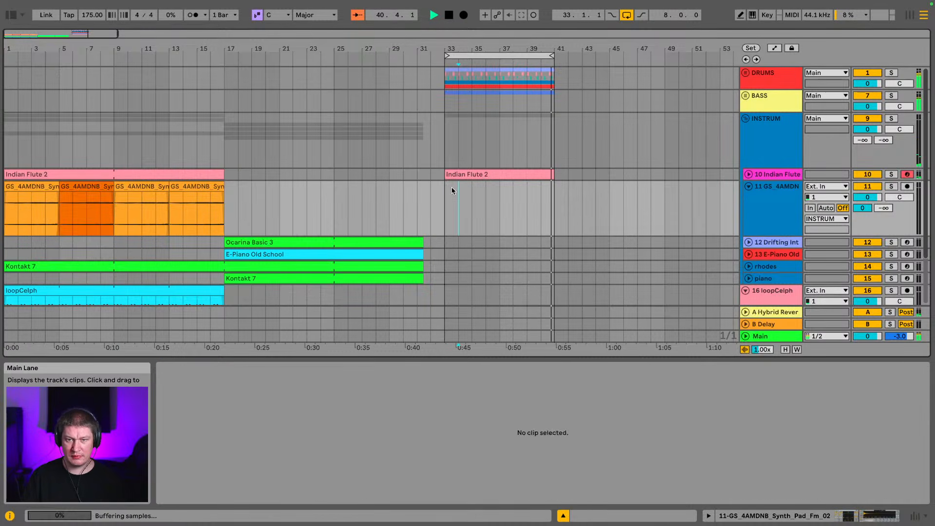
key("ctrl+v")
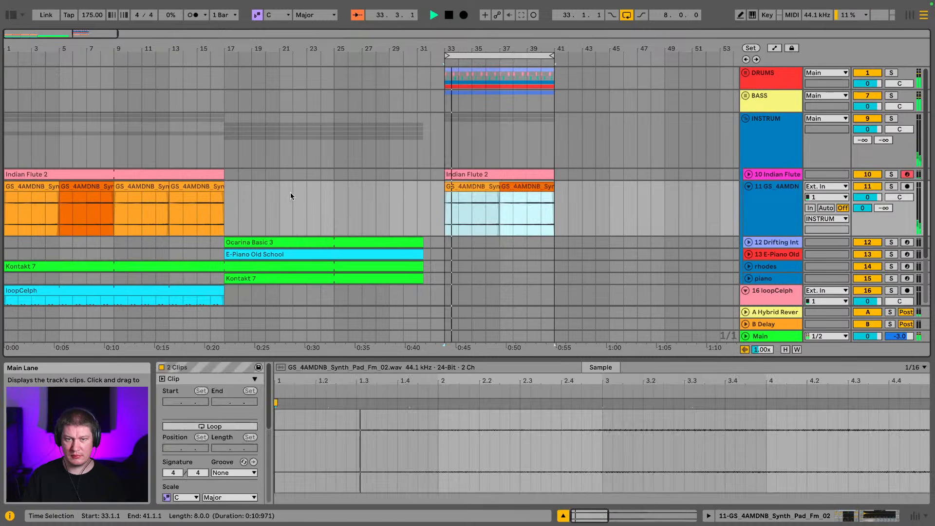
- Recolour the fourth synth pad clip, from bar 13 to bar 17, Tangerine orange
left_click(187, 190)
right_click(189, 191)
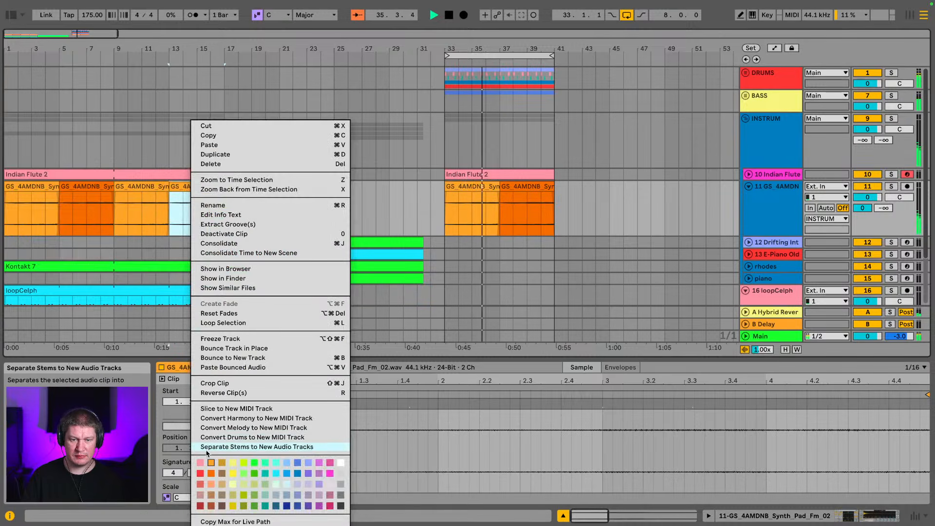
left_click(210, 463)
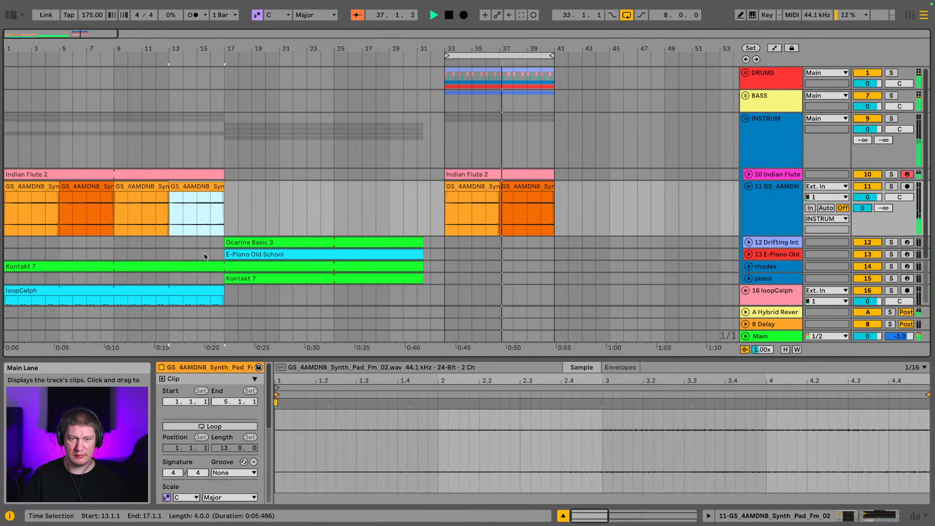
right_click(193, 189)
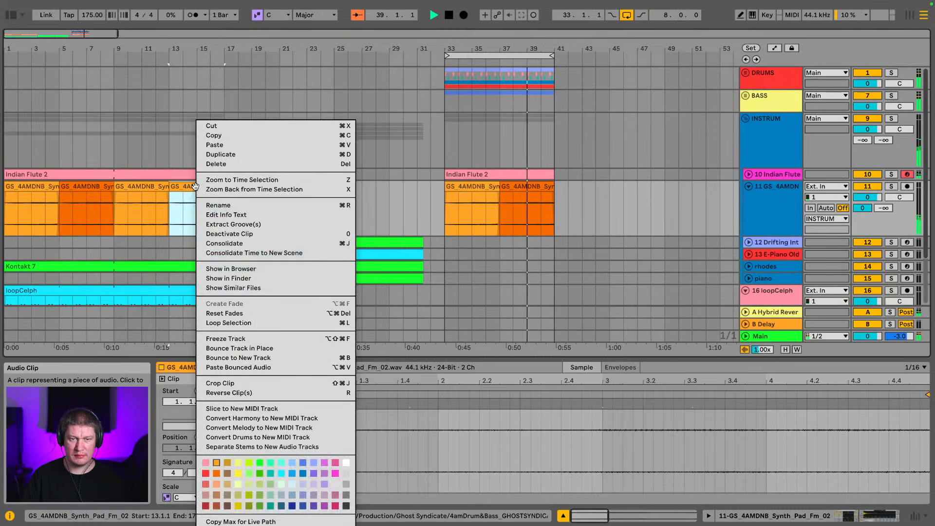
left_click(217, 475)
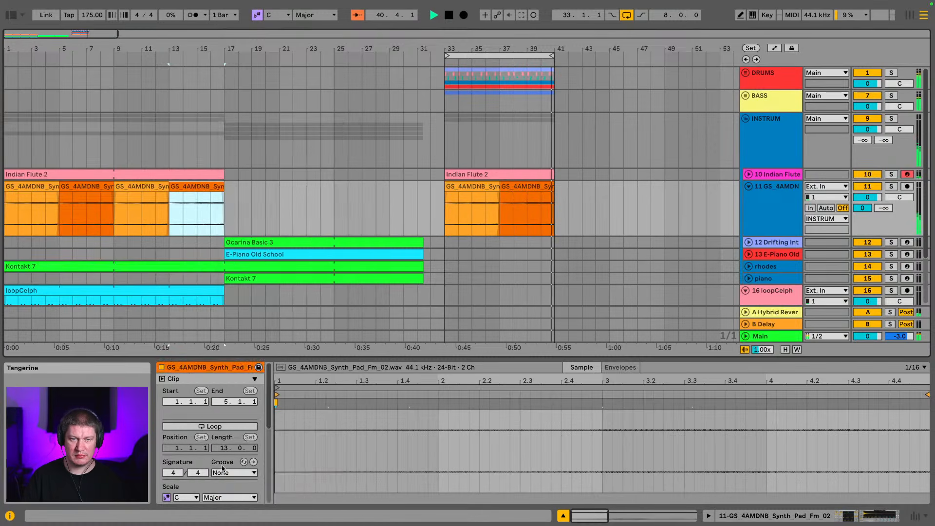
- Listen to the pads in the loop from bar 33 and restart playback from the Indian Flute clip at bar 1
left_click(531, 185)
key("space")
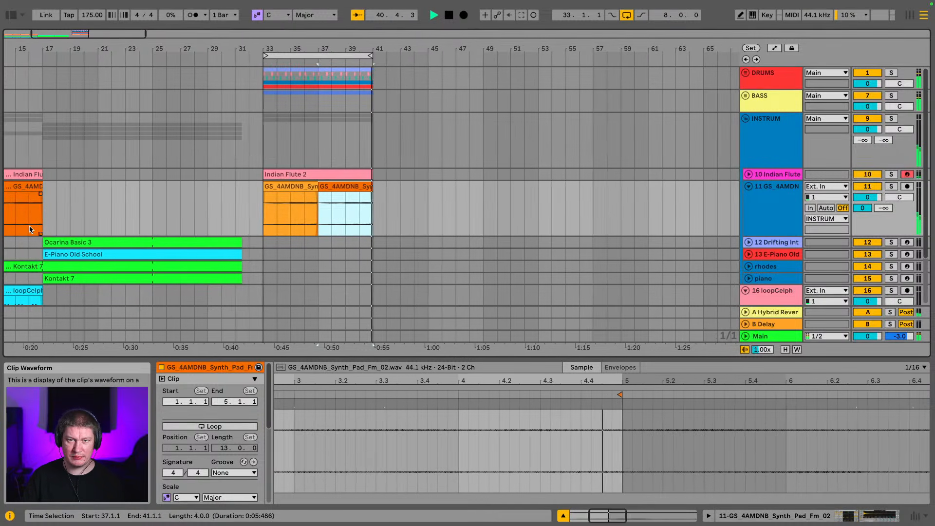
left_click_drag(307, 48, 361, 47)
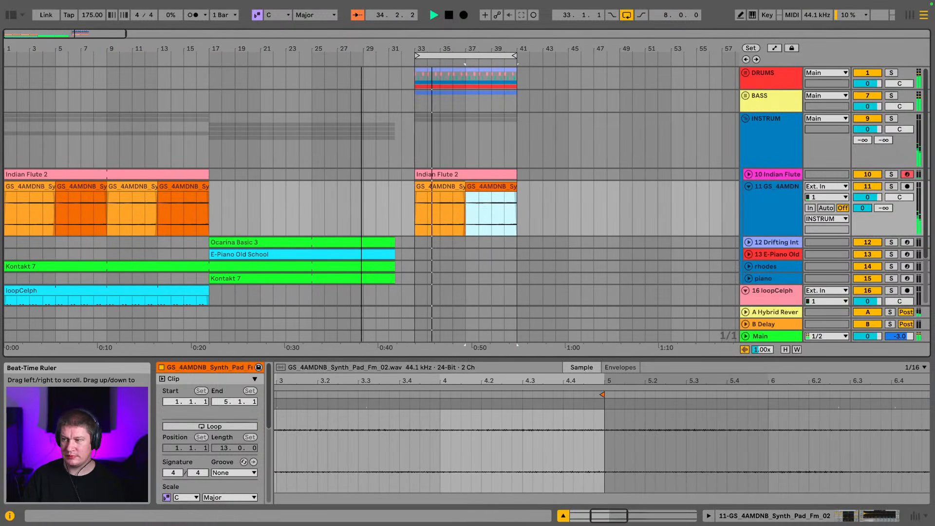
left_click(39, 173)
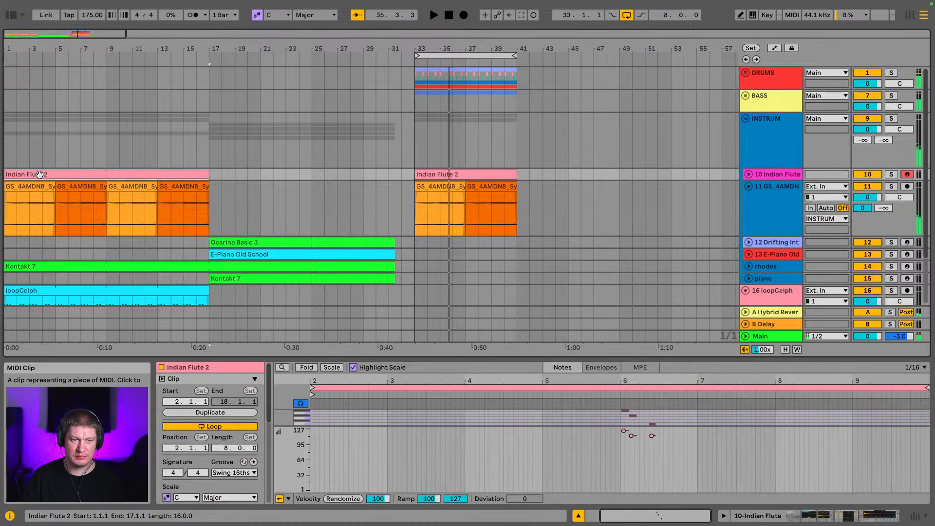
scroll(526, 229, "down", 3)
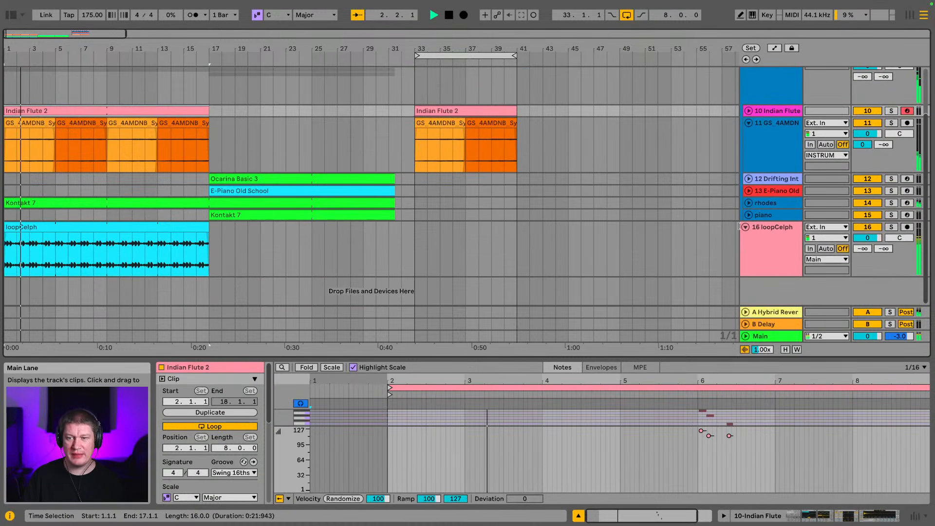
- Add an Auto Filter from the audio effects to the loopCelph track
left_click(791, 230)
left_click(9, 17)
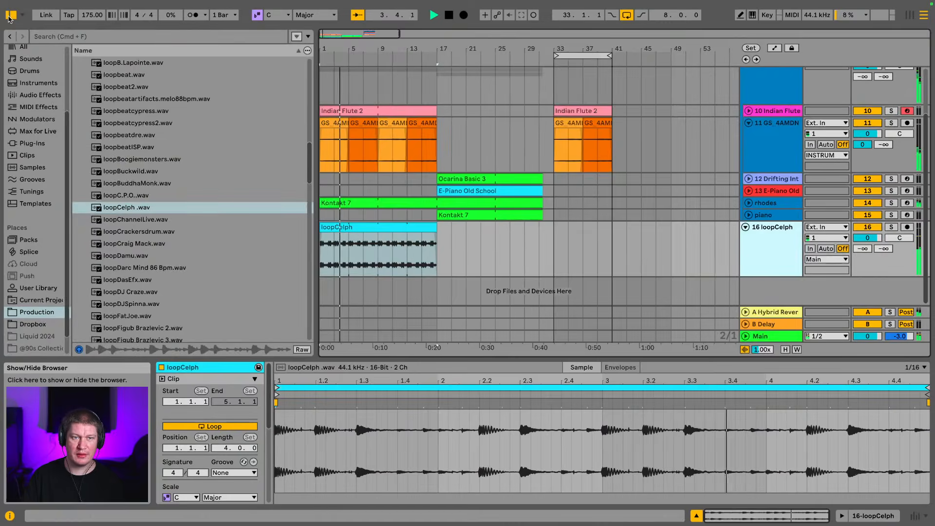
left_click(39, 96)
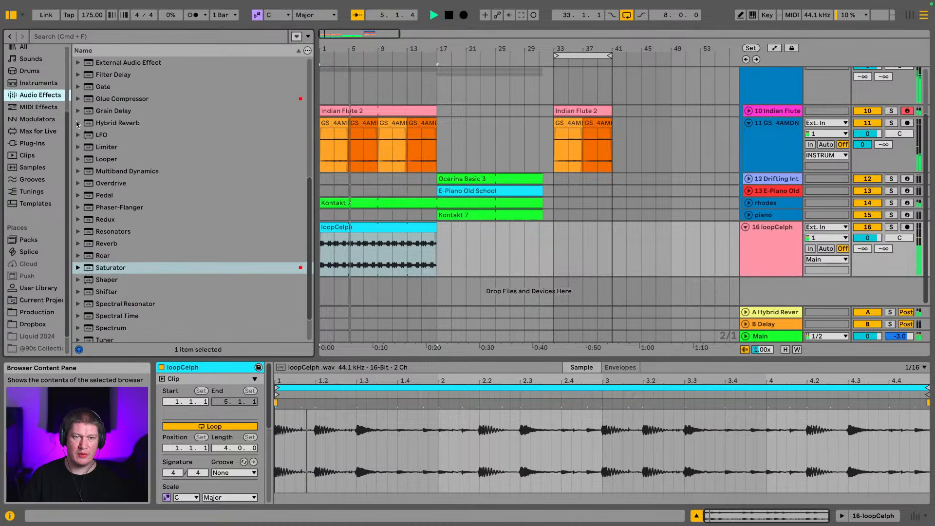
scroll(118, 103, "up", 8)
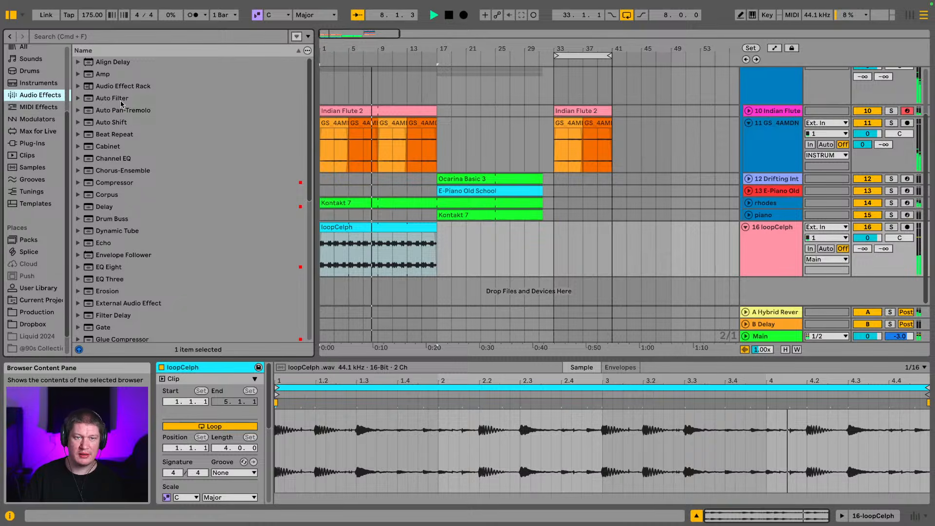
double_click(122, 99)
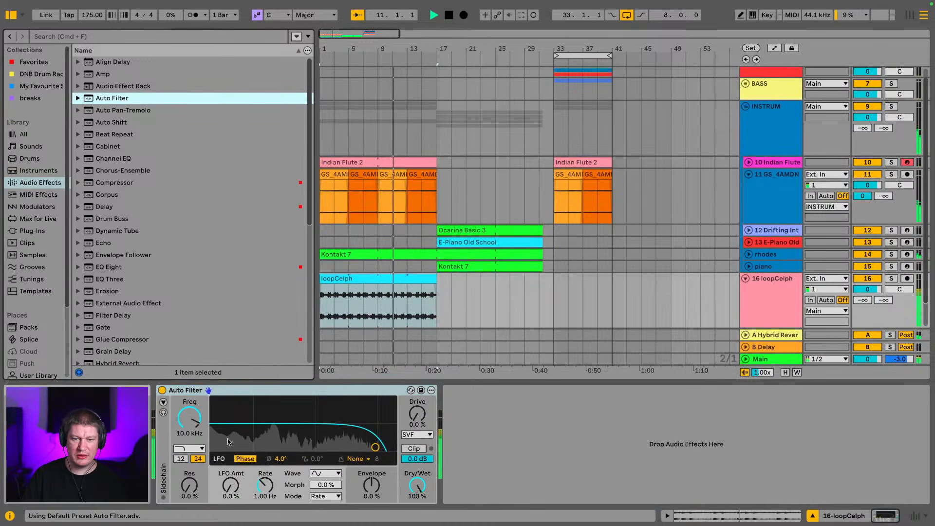
- Set the Auto Filter to Band-pass at about 241 Hz with 36% resonance and hide the browser
left_click(189, 448)
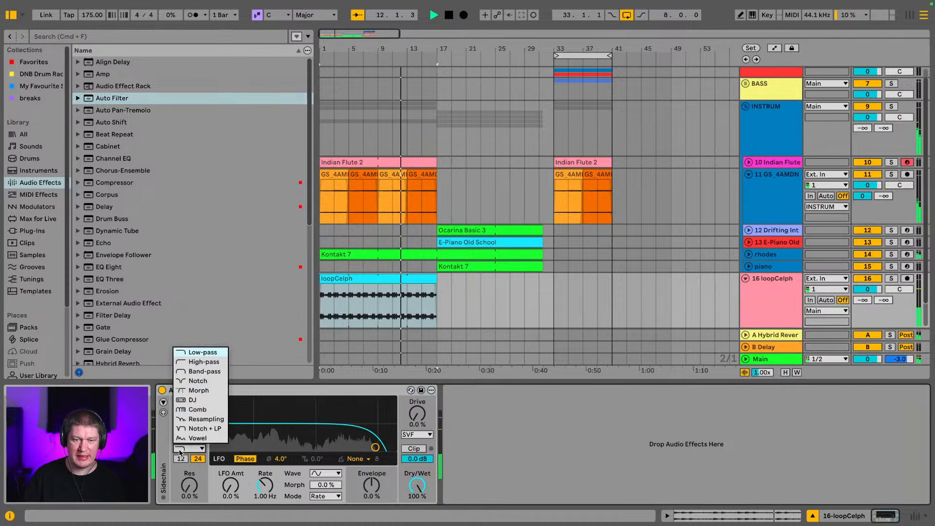
left_click(204, 371)
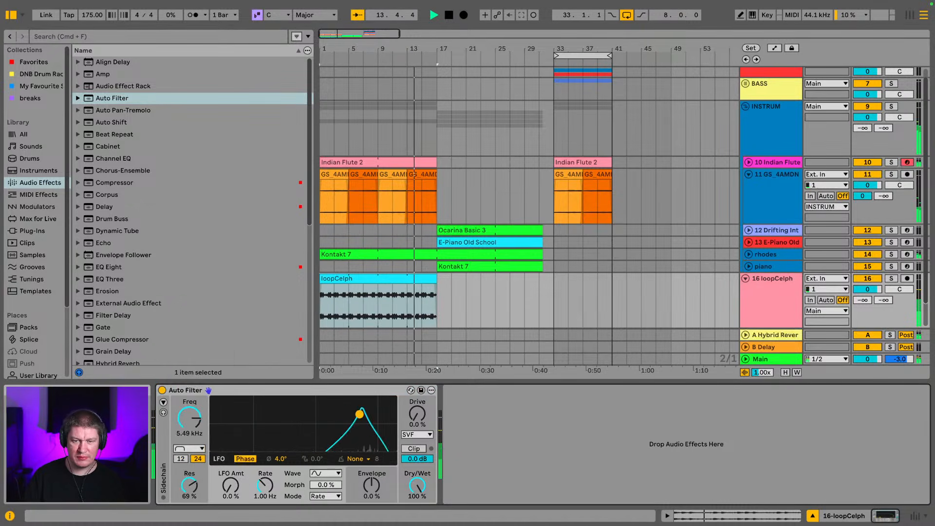
left_click_drag(359, 414, 278, 431)
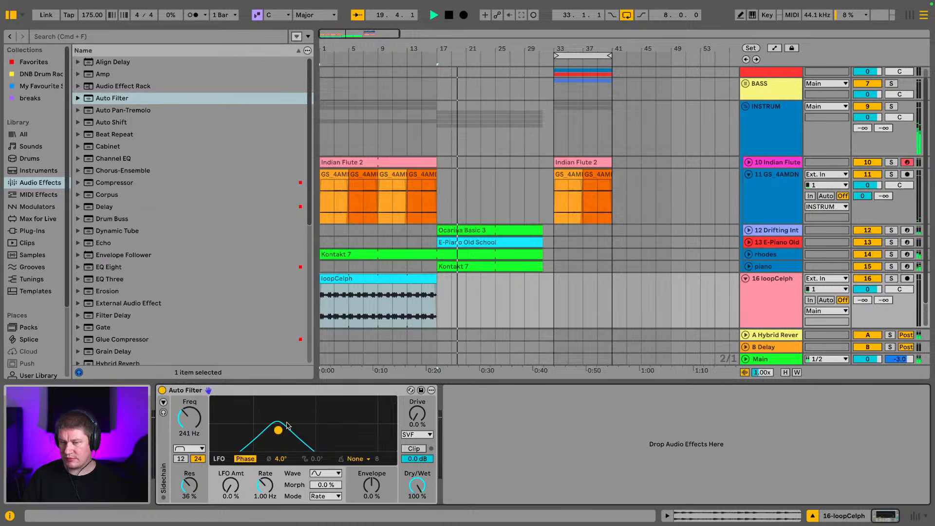
left_click(10, 17)
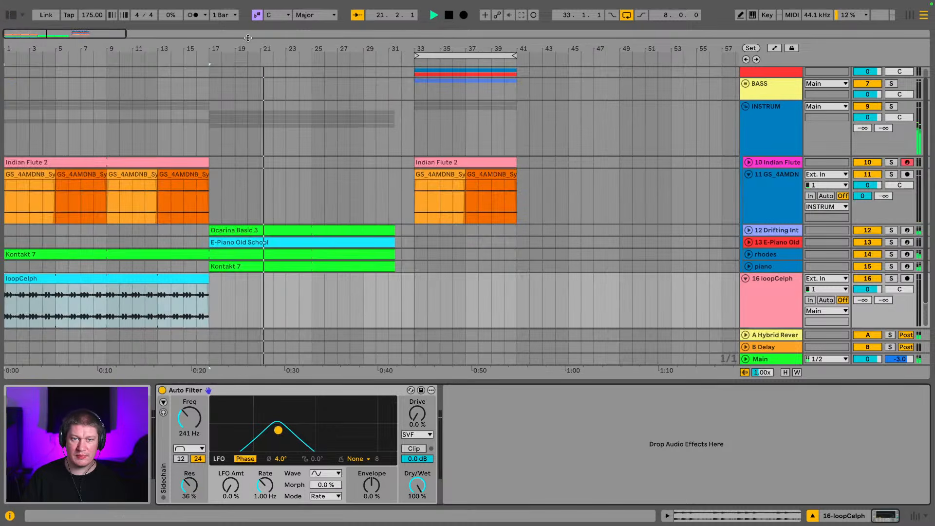
- Fold the loopCelph track and leave the INSTRUM group expanded while listening through to the section at bar 33
left_click_drag(194, 52, 194, 46)
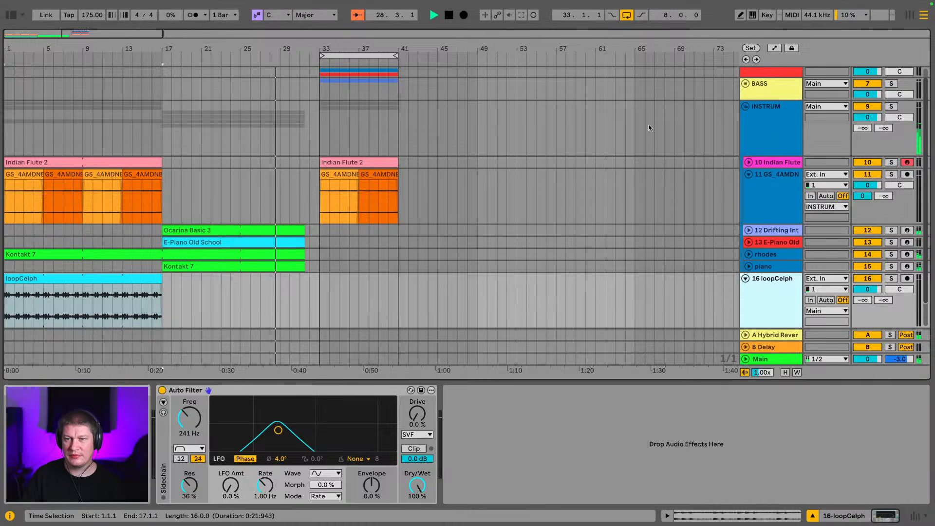
left_click(745, 107)
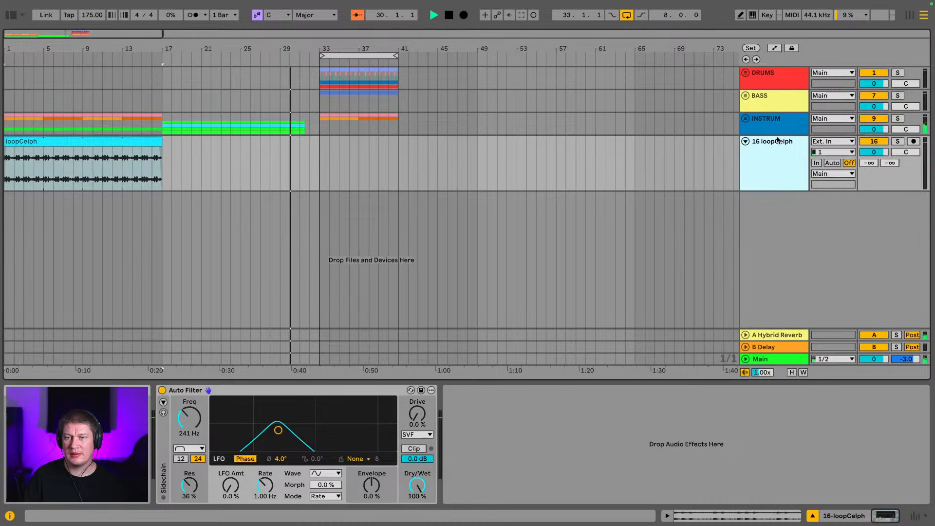
left_click(746, 141)
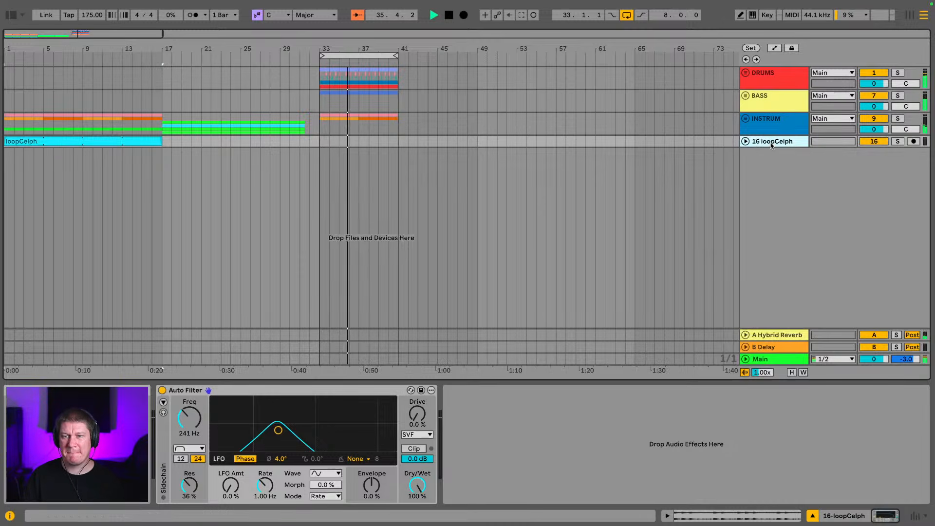
left_click(745, 119)
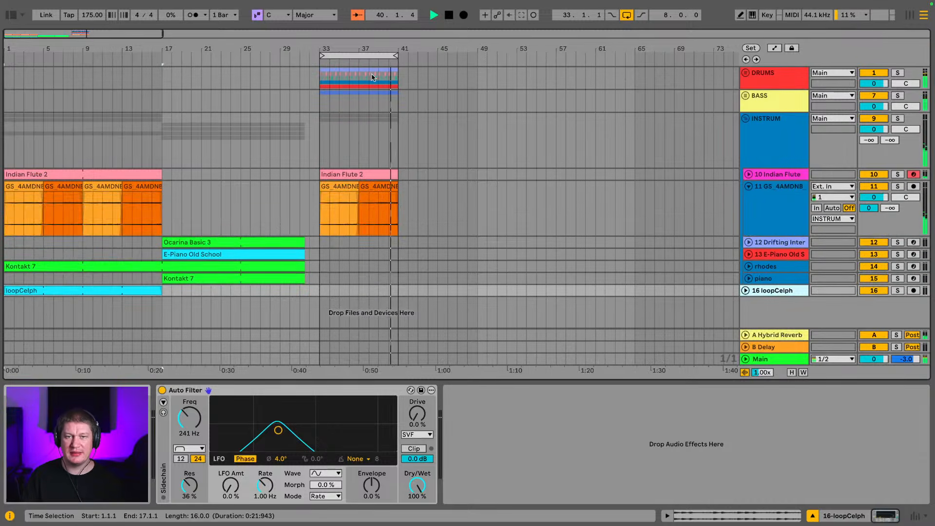
- Stop playback and split the synth pad clip that starts at bar 33 in two at bar 35
left_click_drag(357, 44, 348, 120)
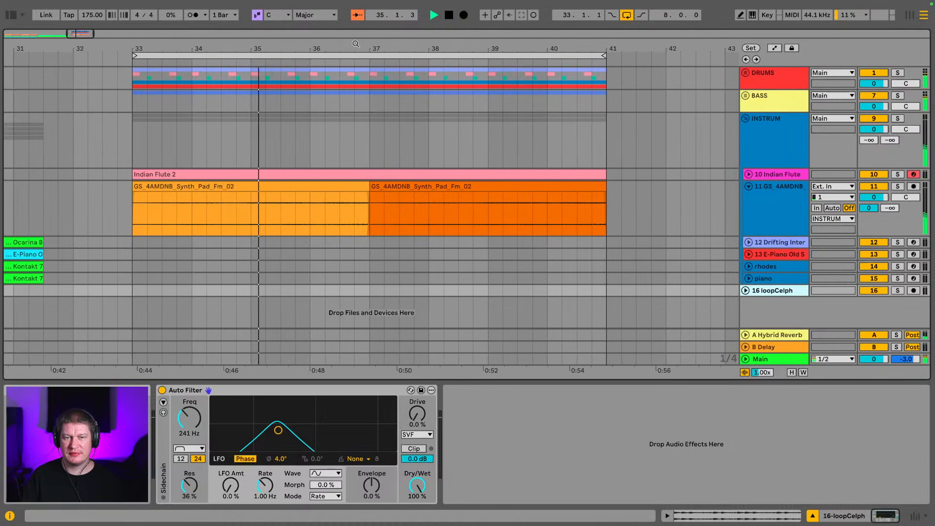
key("space")
left_click(265, 198)
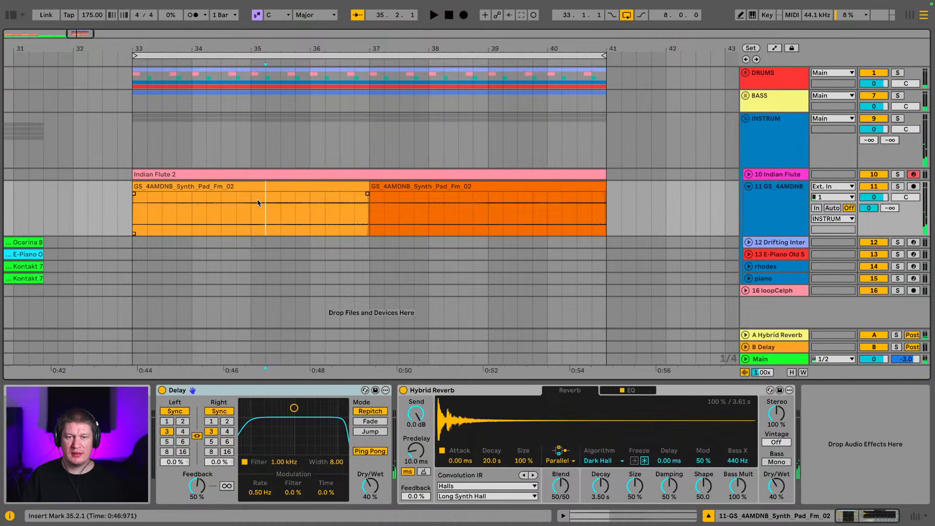
key("ctrl+e")
left_click(291, 187)
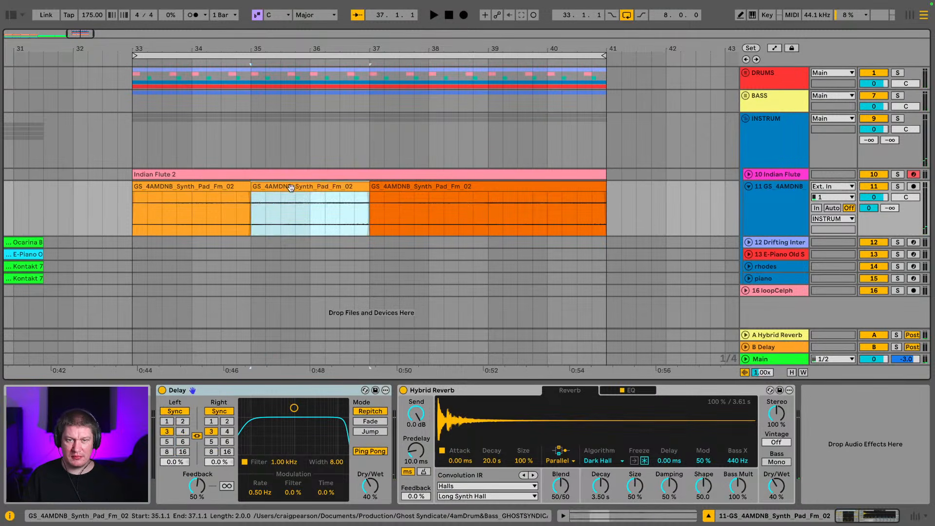
- Solo the synth pad track and listen to its clip from bar 33
left_click_drag(287, 188, 169, 188)
key("space")
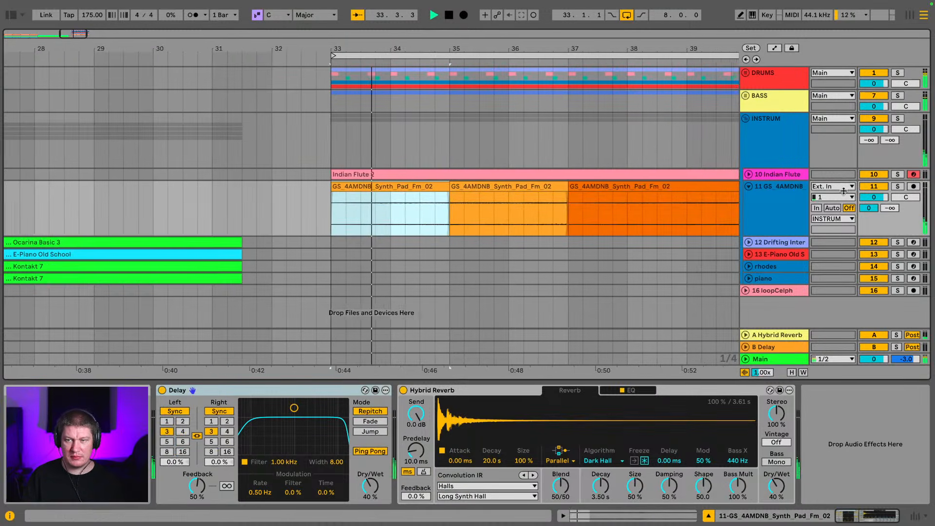
left_click(898, 186)
key("space")
- Transpose the synth pad clip at bar 35 by -5 semitones and audition it against the clip at bar 37
double_click(437, 186)
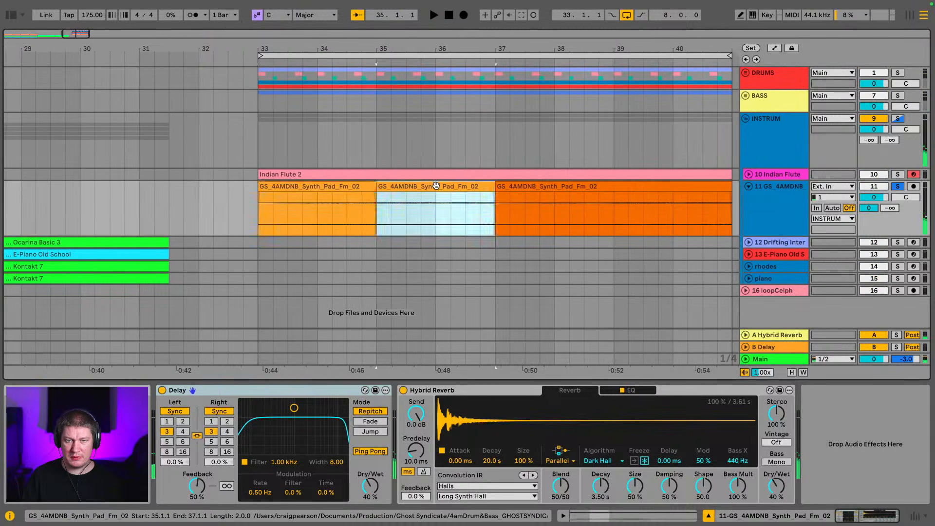
scroll(237, 419, "down", 5)
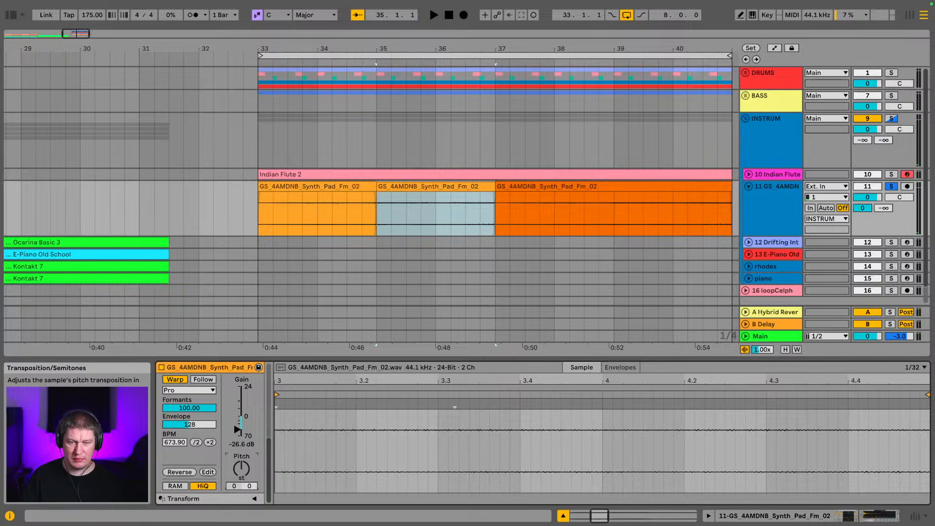
key("space")
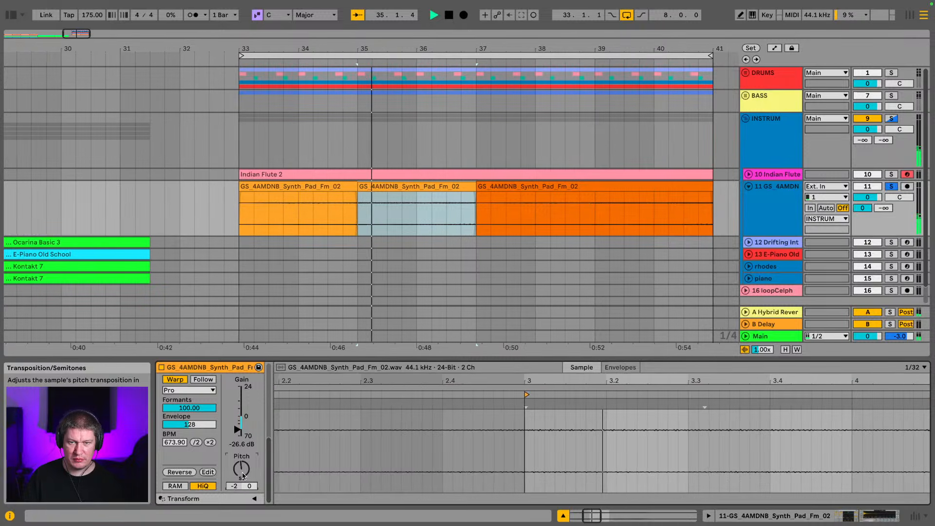
left_click_drag(242, 476, 242, 485)
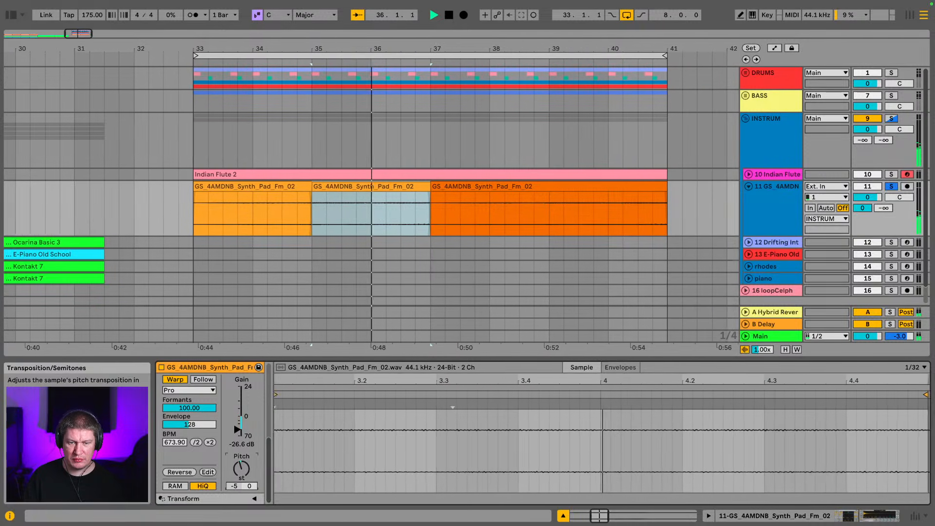
key("space")
key("space")
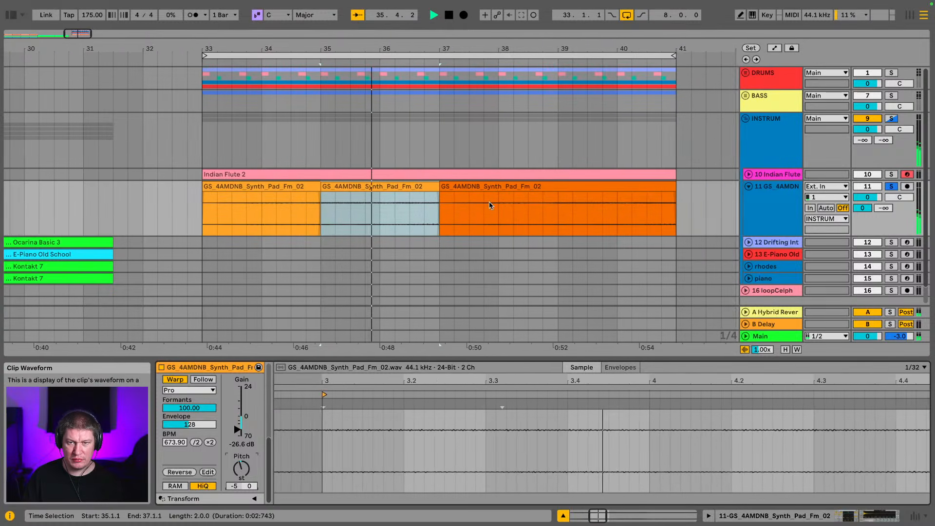
key("space")
left_click(491, 203)
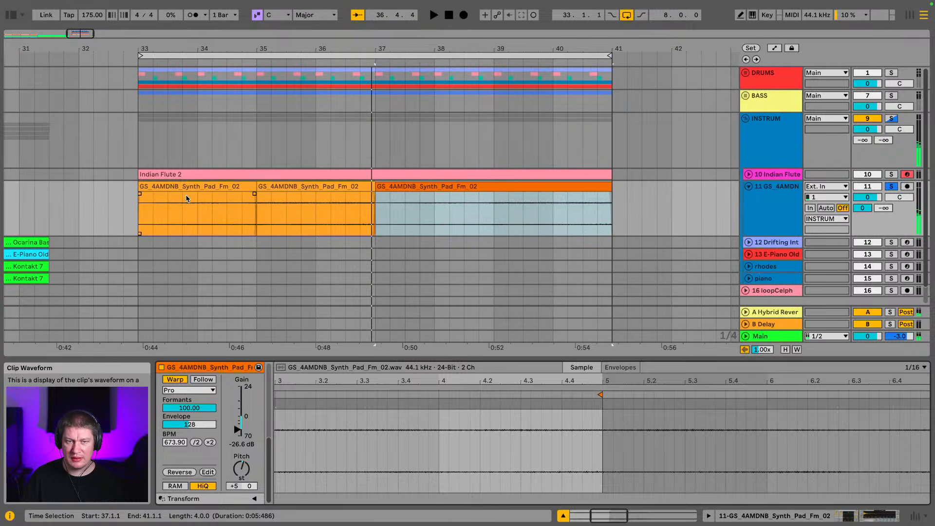
- Replace the bar 35 synth pad clip with a copy of the bar 33 clip, transposed by -5 semitones
left_click(194, 186)
left_click(266, 189)
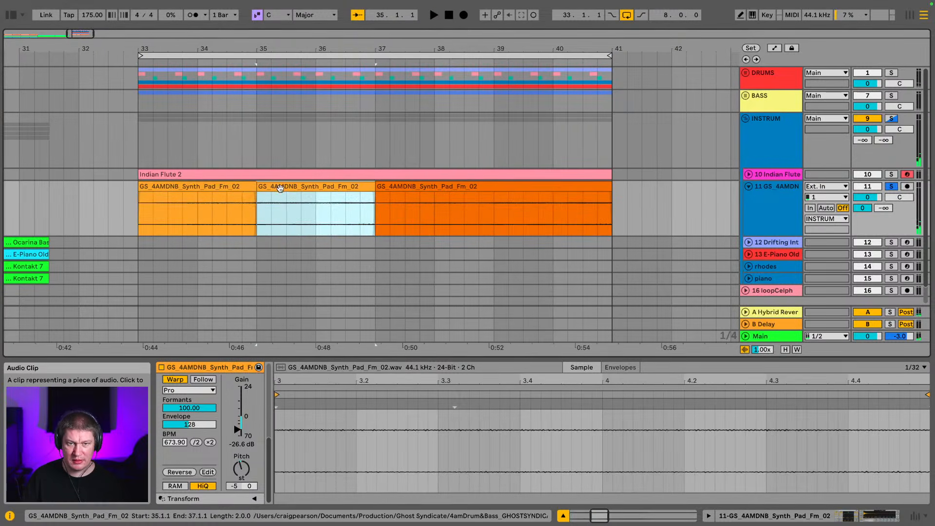
left_click_drag(241, 470, 241, 480)
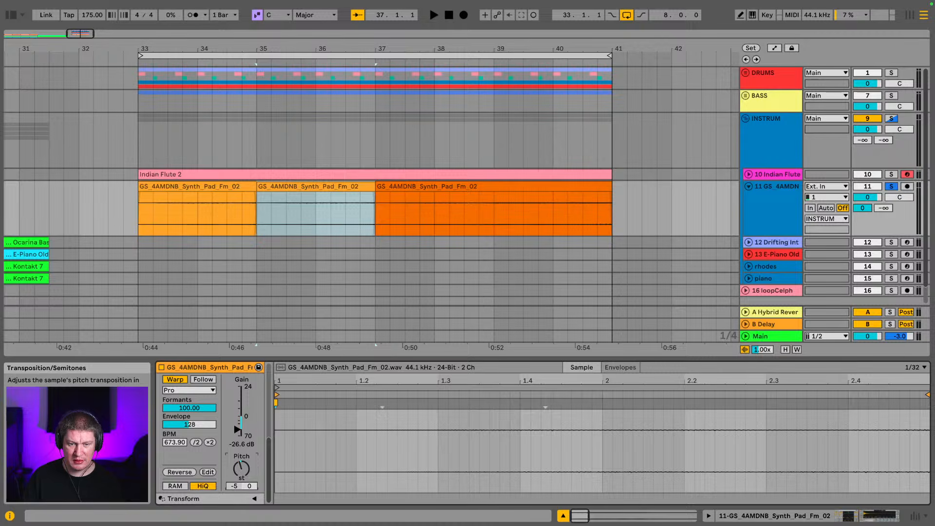
- Audition the synth pads in the section from bar 33, then unsolo and fold their track
key("space")
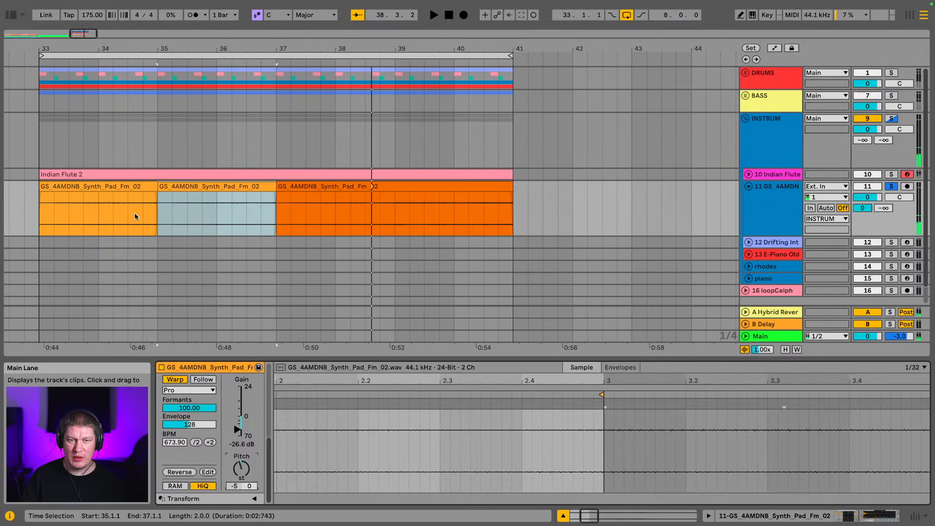
left_click_drag(162, 45, 242, 258)
left_click(230, 198)
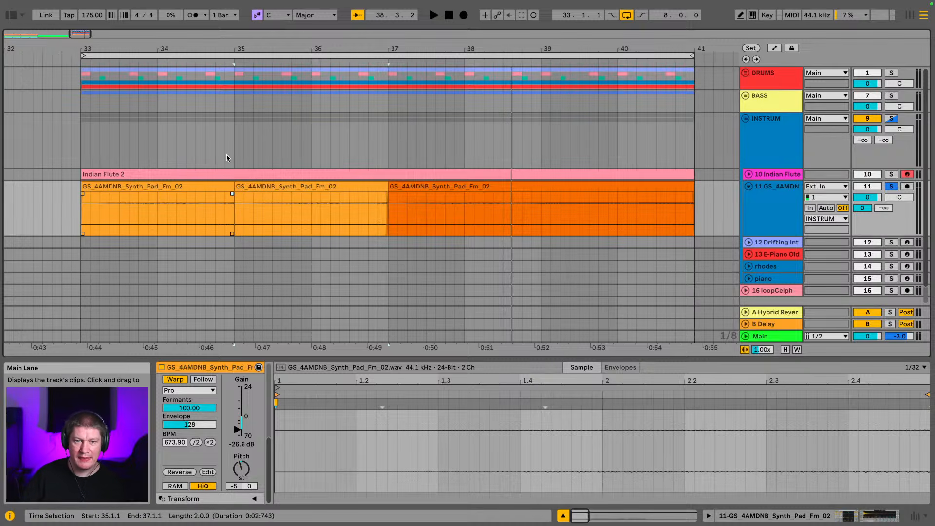
left_click(204, 185)
key("space")
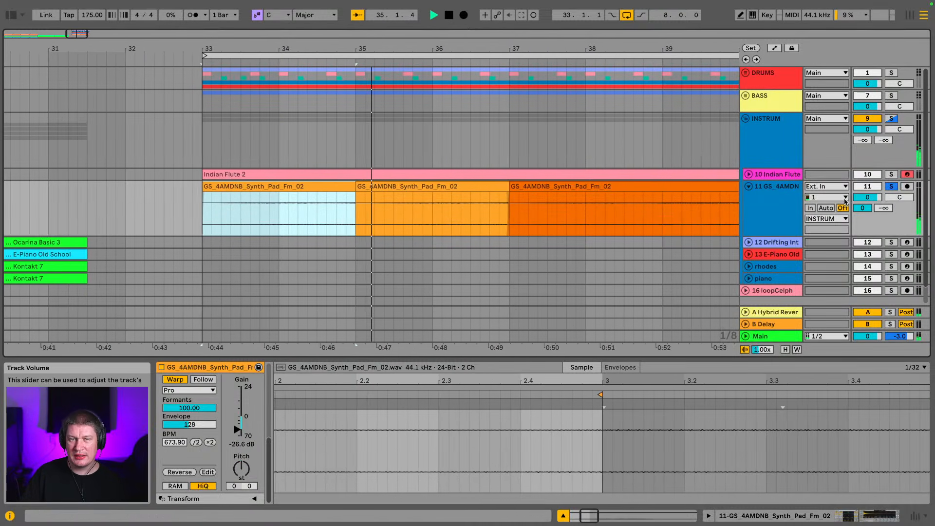
left_click(750, 187)
left_click_drag(428, 49, 428, 10)
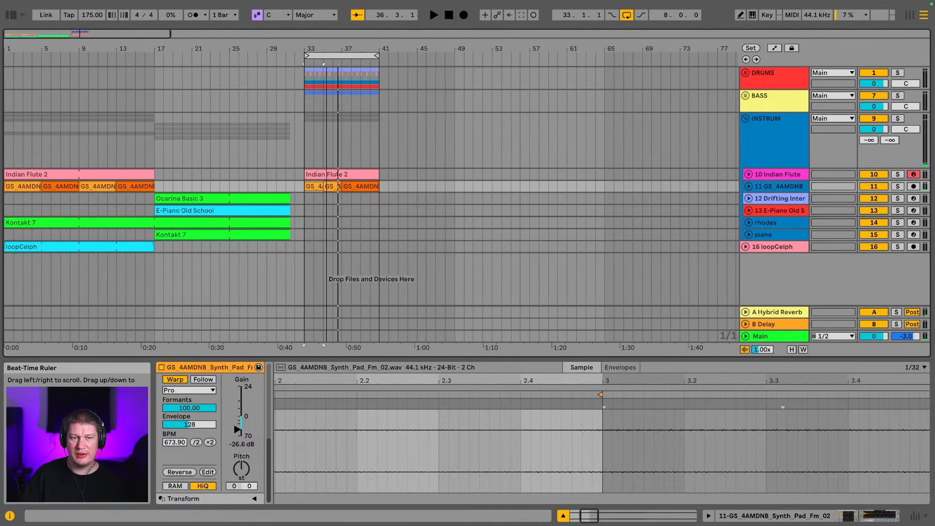
- Expand the loopCelph track and show the automation lanes
left_click(746, 247)
scroll(693, 223, "down", 1)
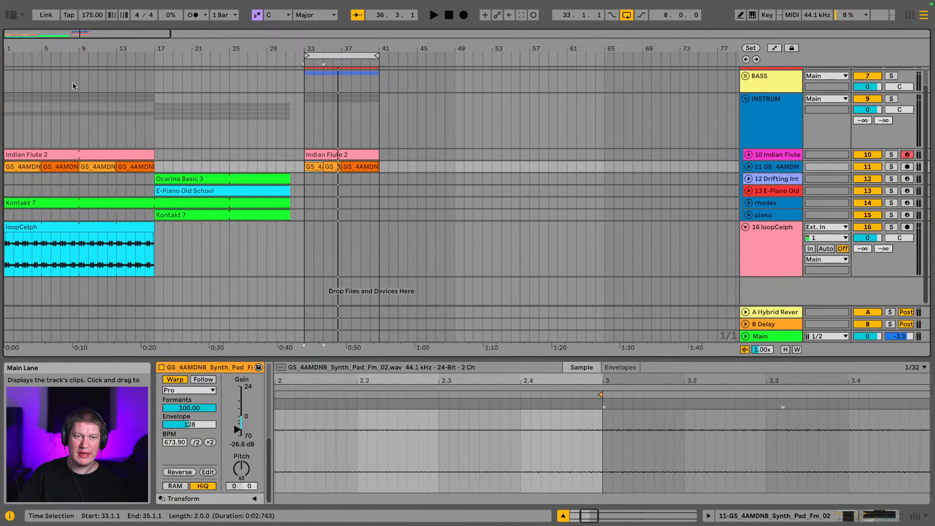
left_click_drag(24, 49, 24, 77)
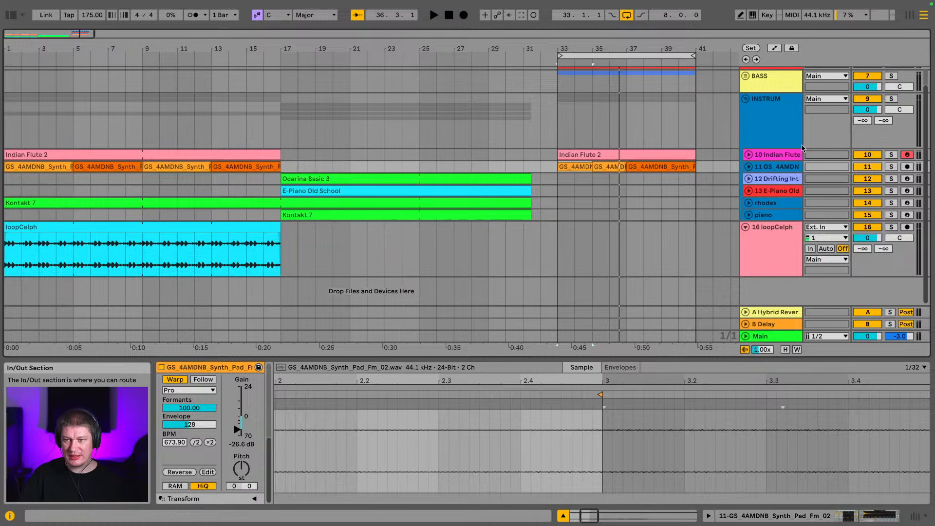
key("a")
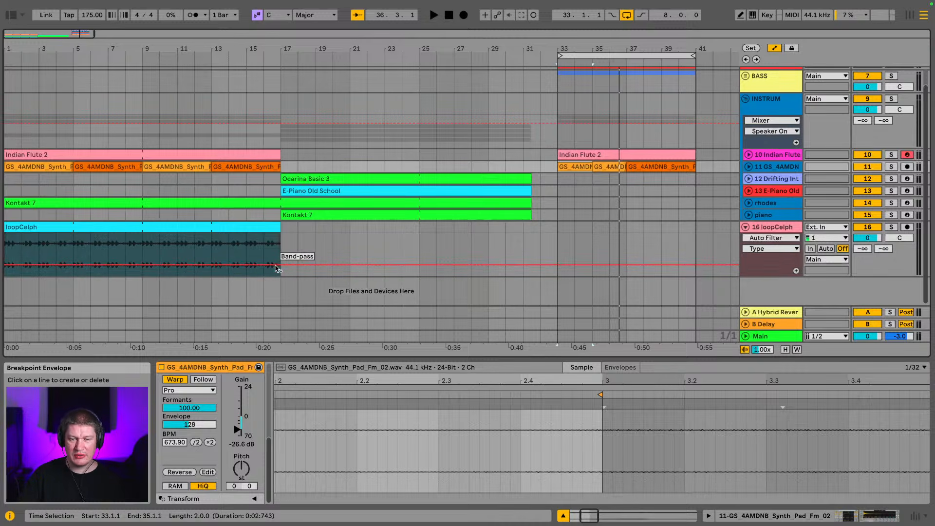
- Raise the loopCelph track's Auto Filter frequency to 5.37 kHz with 35% resonance
left_click(863, 518)
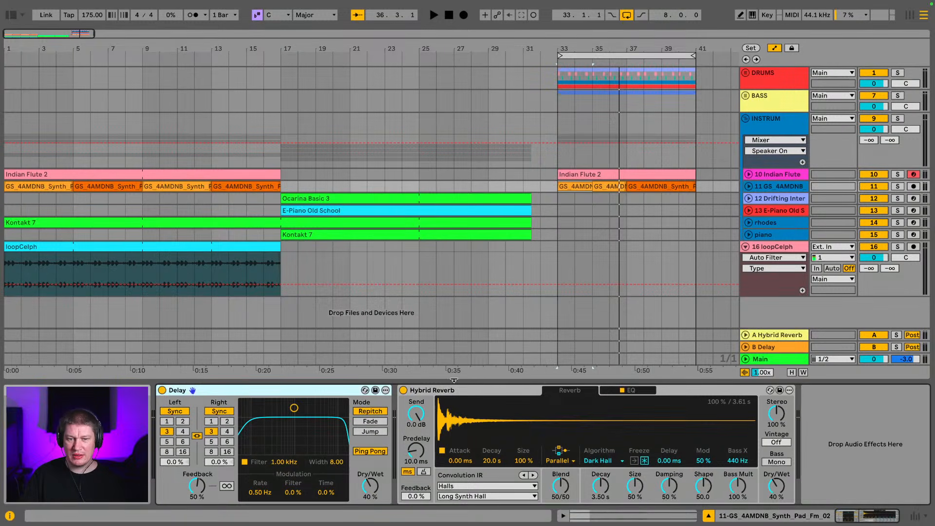
left_click(771, 249)
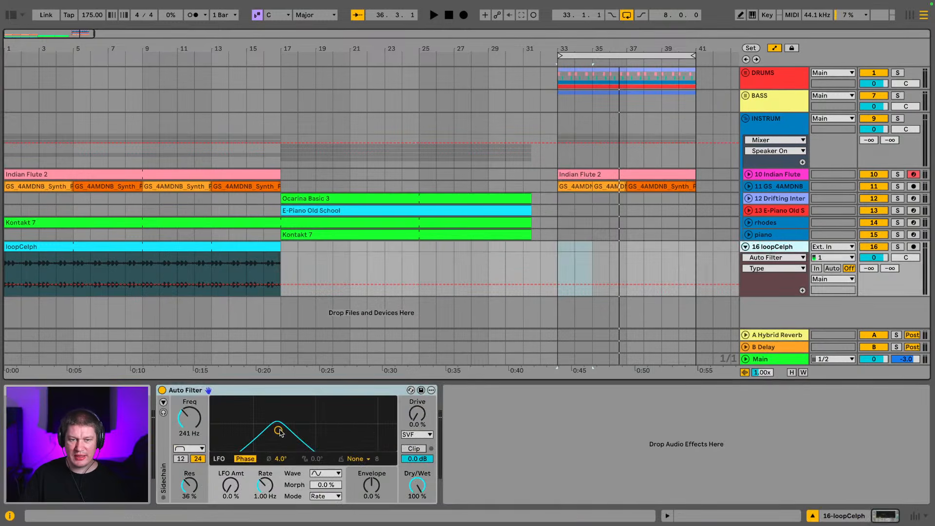
left_click_drag(280, 432, 282, 432)
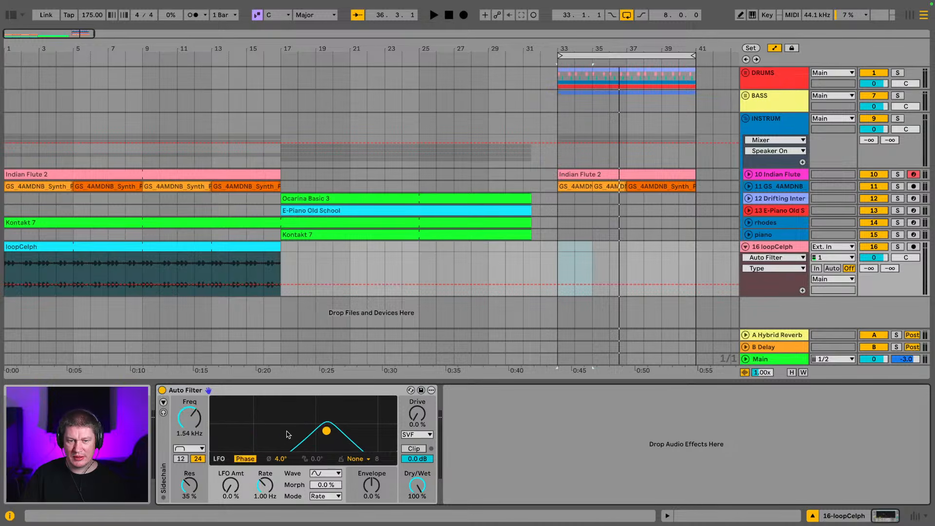
left_click(188, 423)
mouse_move(188, 423)
left_mouse_down()
mouse_move(188, 406)
mouse_move(188, 457)
mouse_move(188, 407)
left_mouse_up()
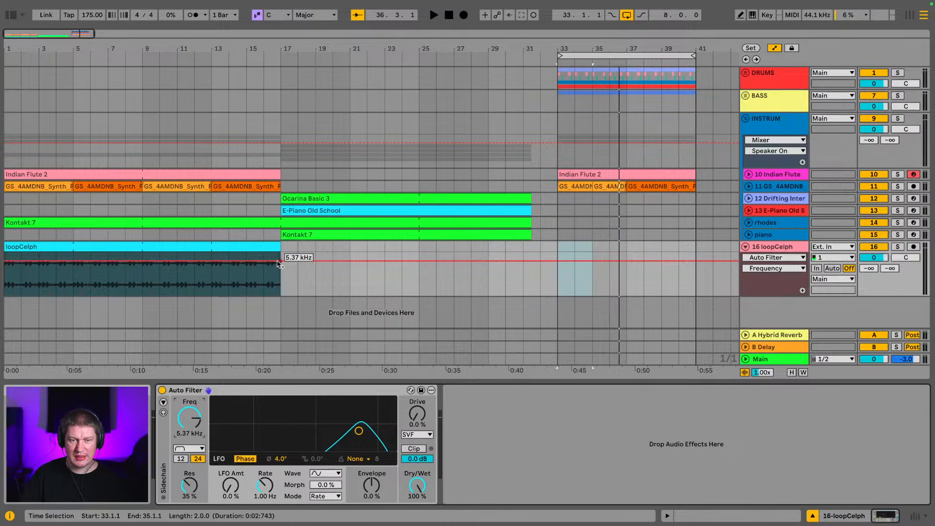
- Automate the loopCelph filter frequency to fall from 5.37 kHz at bar 9 to 299 Hz at bar 17, and play it back
left_click(148, 262)
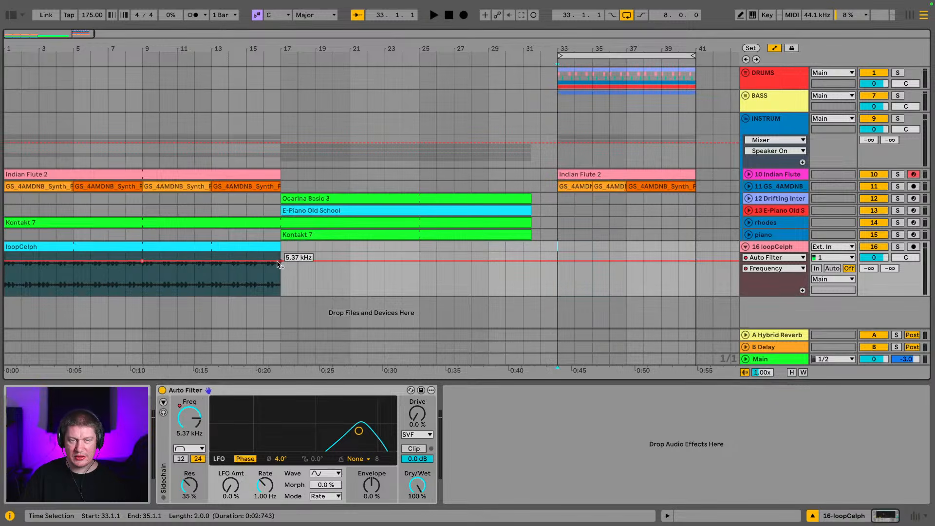
left_click_drag(279, 264, 281, 278)
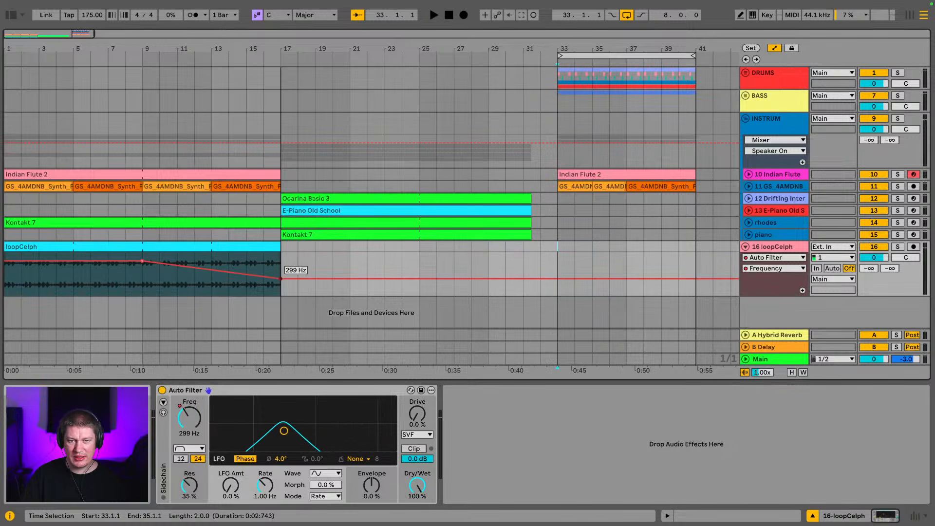
left_click(145, 282)
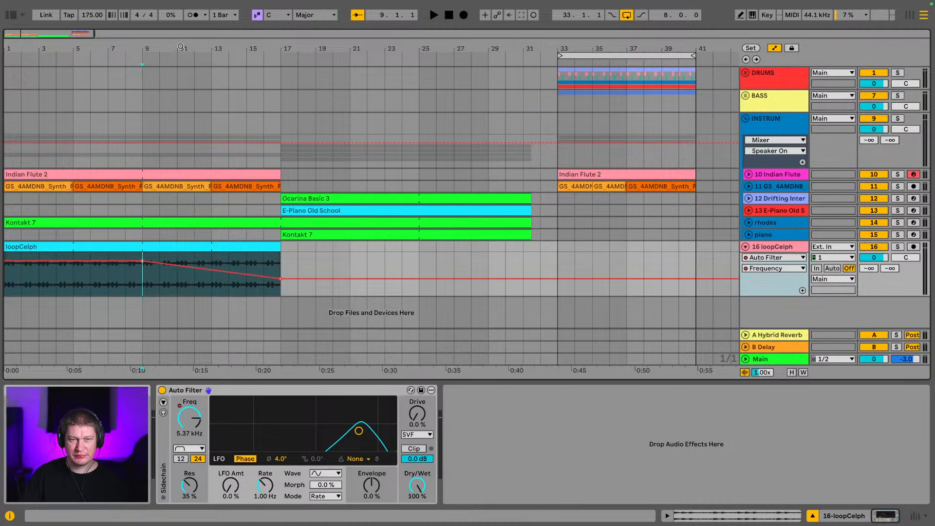
left_click_drag(181, 47, 267, 74)
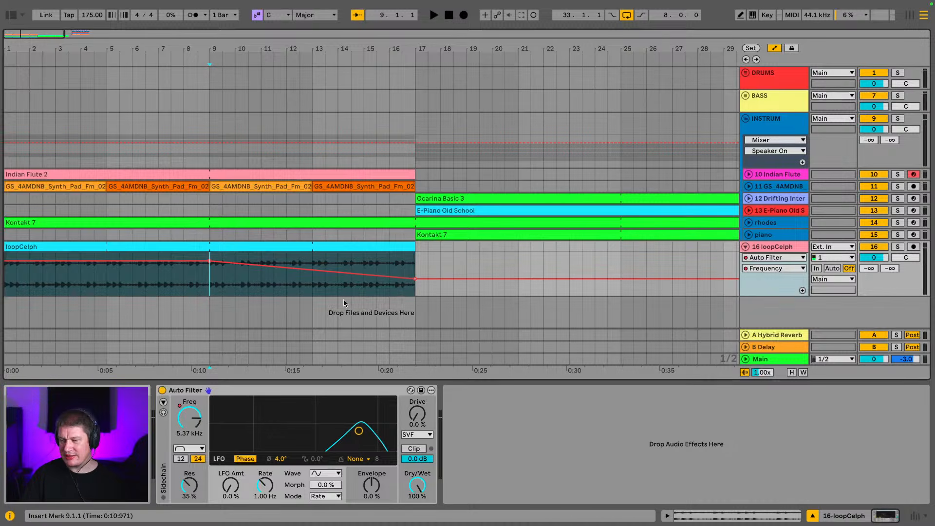
key("space")
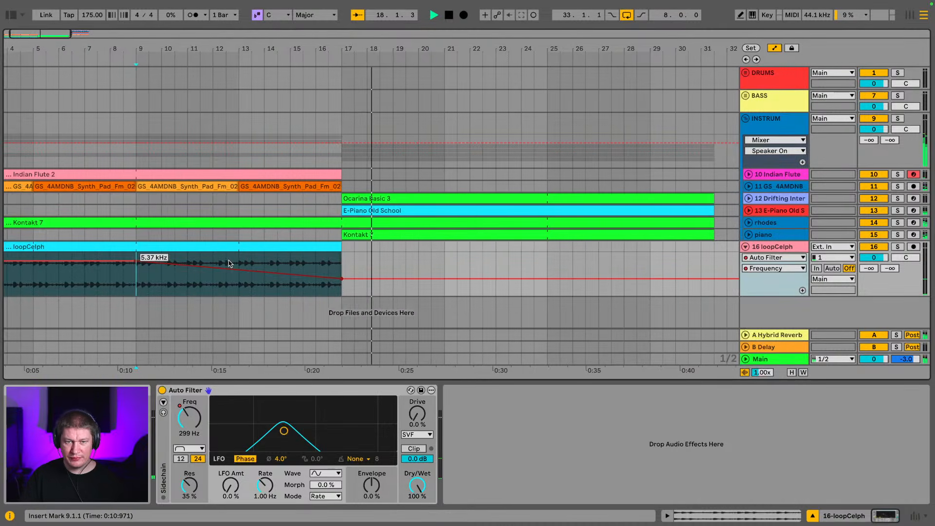
key("space")
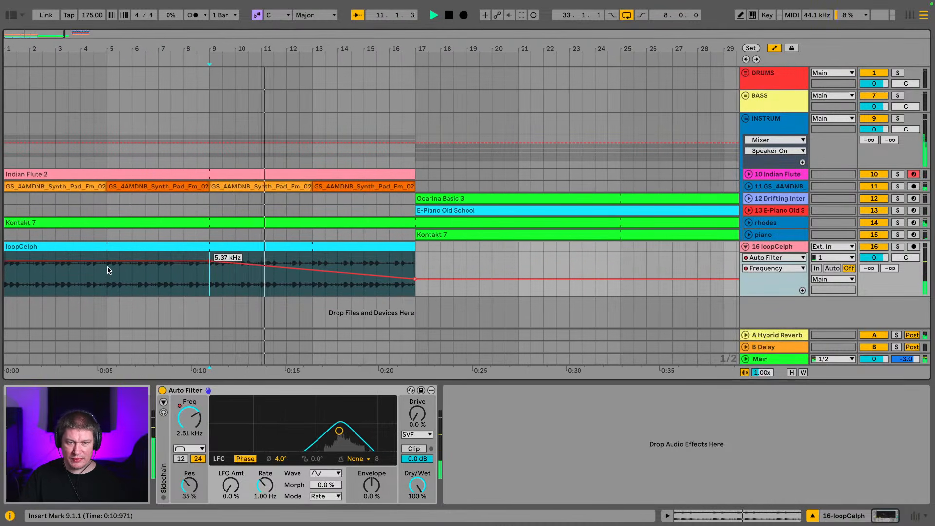
- Change the loopCelph track's Auto Filter to Low-pass and lower its resonance to 15% during playback
left_click(196, 450)
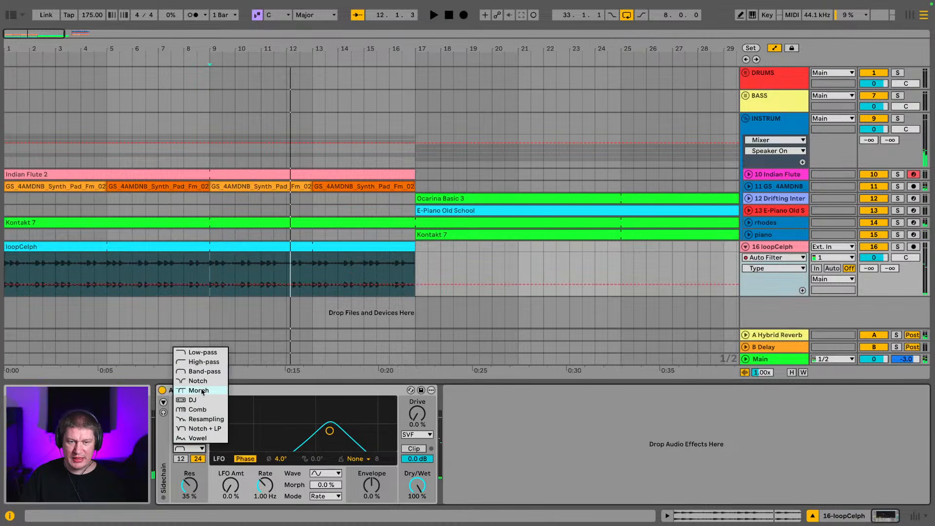
left_click(210, 357)
key("space")
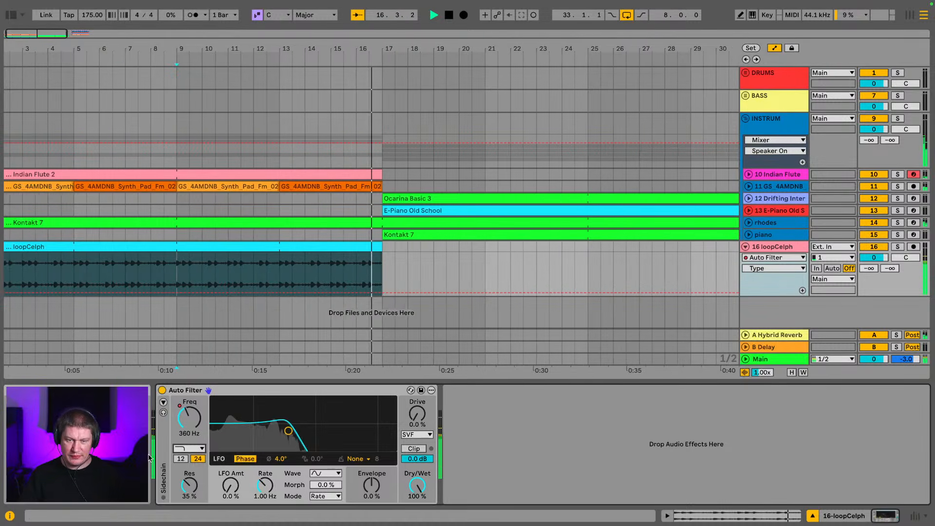
left_click_drag(190, 484, 189, 497)
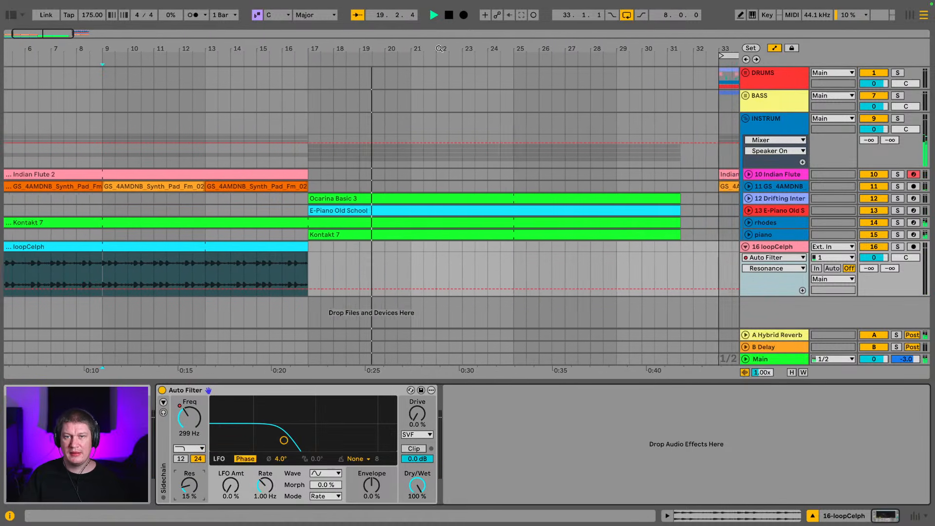
- Stop playback and fold the INSTRUM group with the whole arrangement in view
left_click_drag(435, 50, 132, 48)
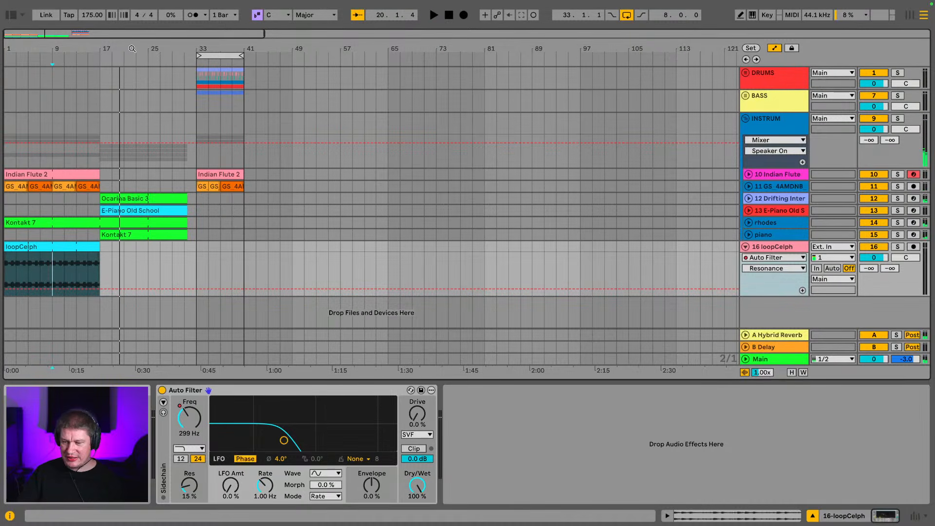
left_click(754, 129)
left_click(745, 119)
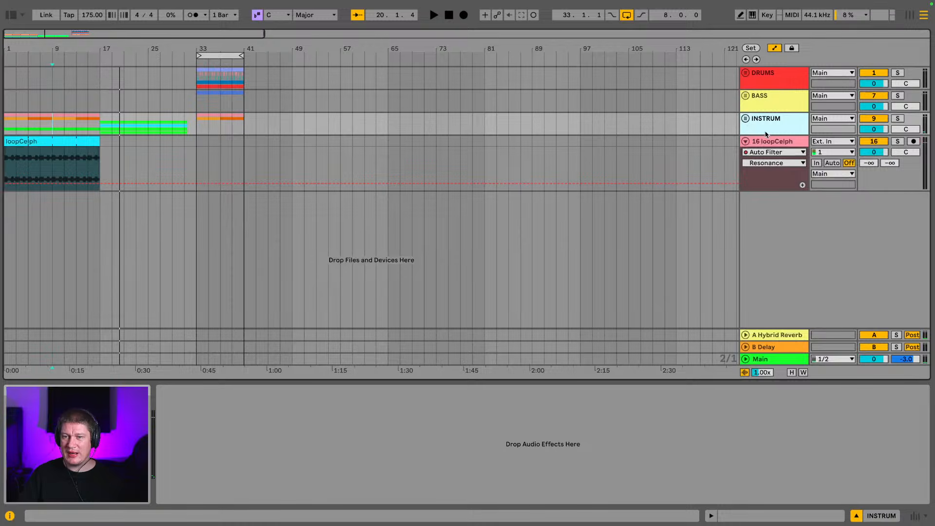